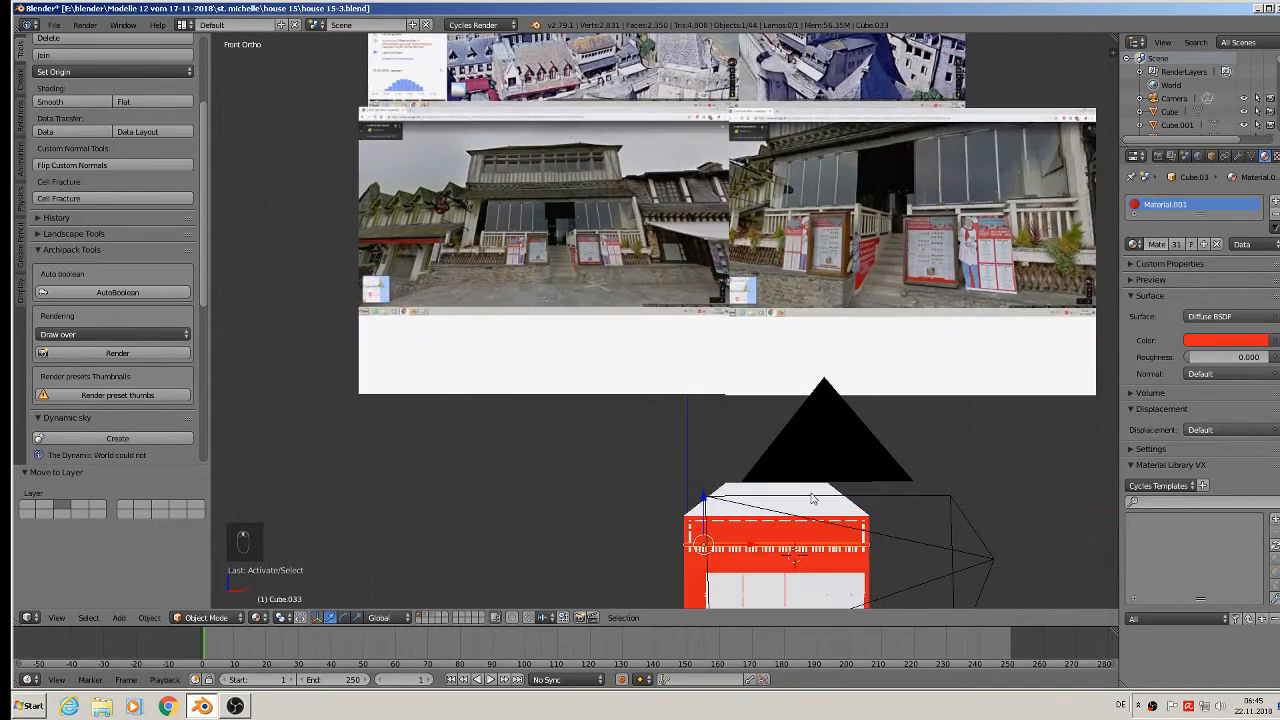
Step: Examine the glazed ground-floor windows, their frames and the facade in the reference photos of the house
{"action": "scroll", "coordinate": [553, 250], "scroll_direction": "up", "scroll_amount": 6}
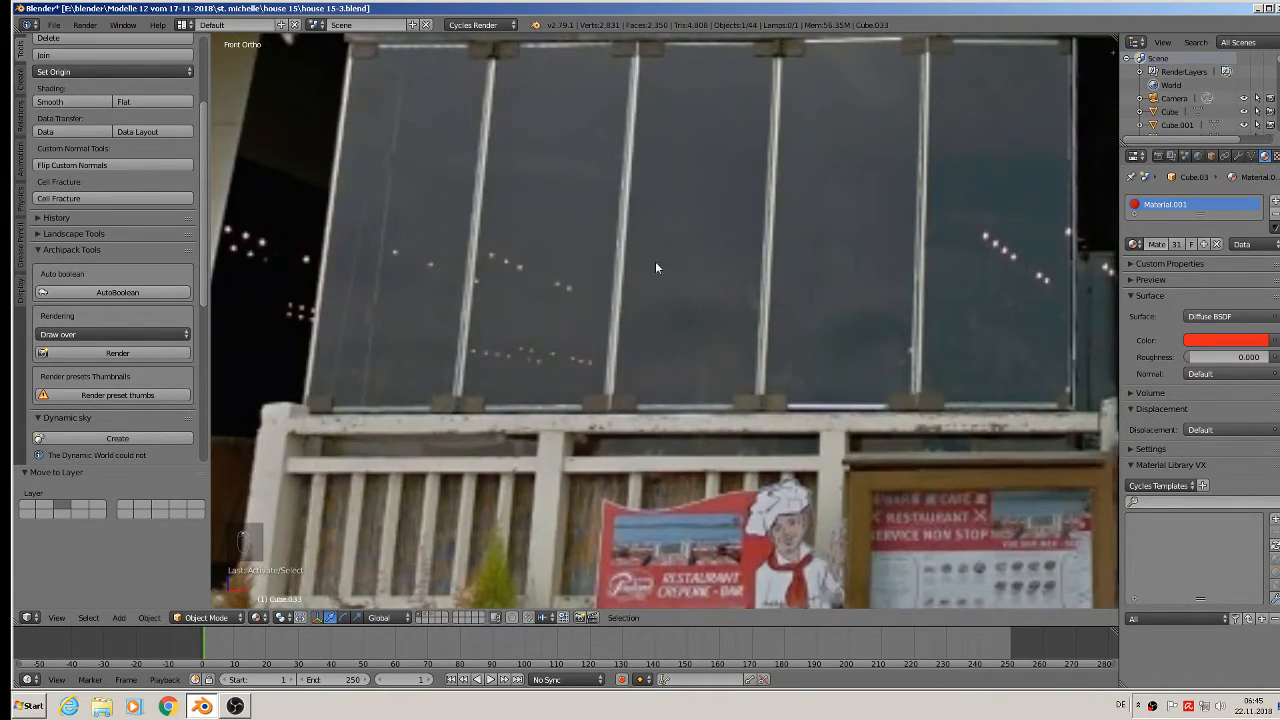
{"action": "scroll", "coordinate": [656, 267], "scroll_direction": "down", "scroll_amount": 3}
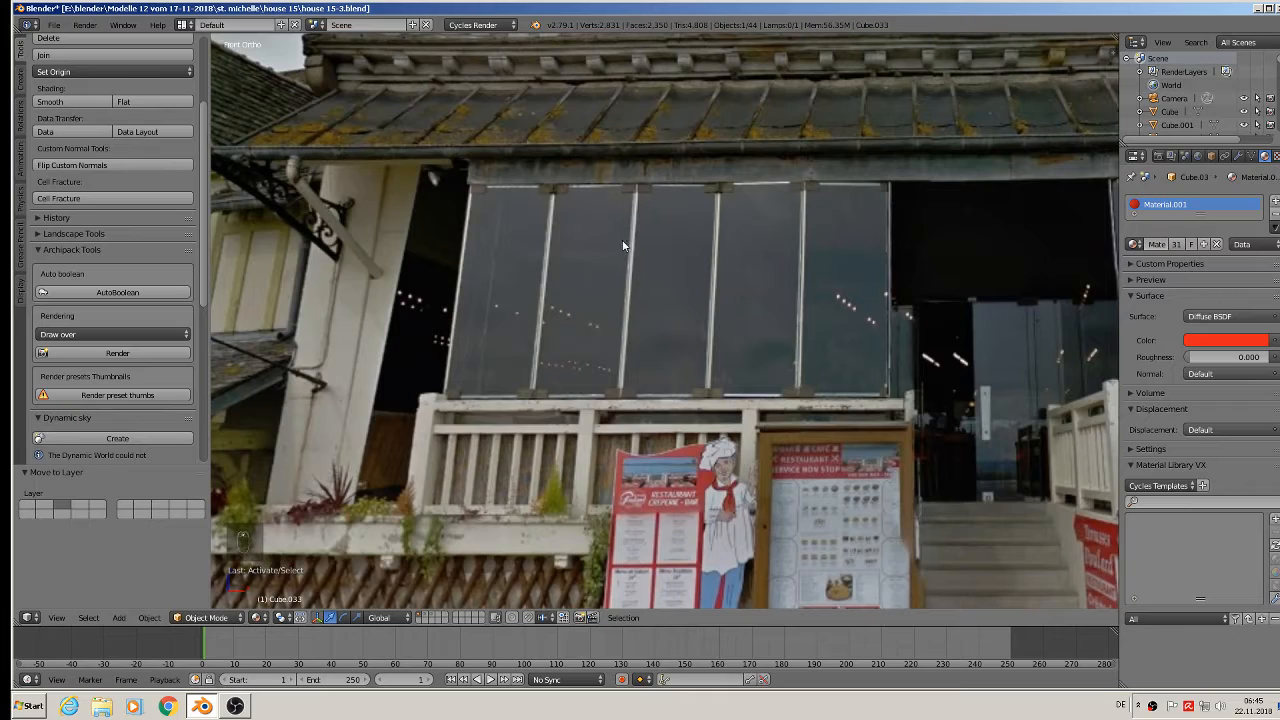
{"action": "scroll", "coordinate": [792, 382], "scroll_direction": "down", "scroll_amount": 3}
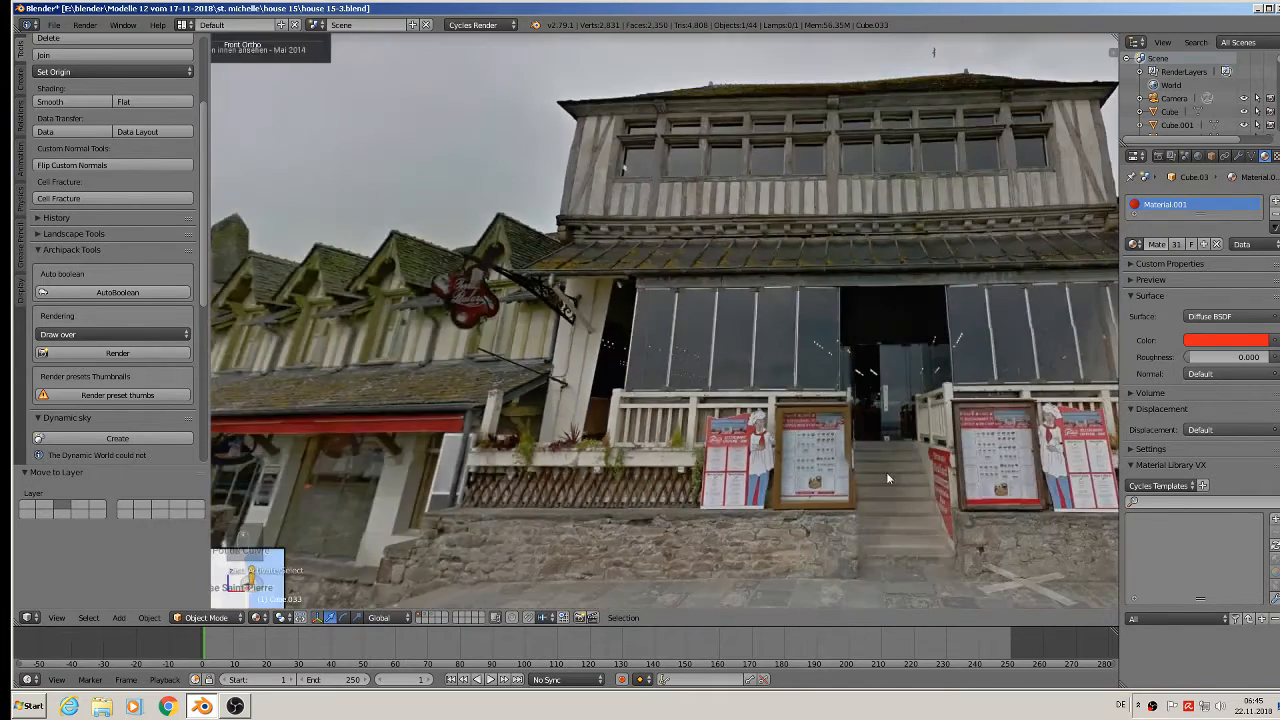
{"action": "middle_click_drag", "start_coordinate": [886, 472], "coordinate": [283, 550], "text": "shift"}
{"action": "scroll", "coordinate": [464, 568], "scroll_direction": "down", "scroll_amount": 6}
{"action": "middle_click_drag", "start_coordinate": [688, 482], "coordinate": [651, 146], "text": "shift"}
Step: Give the ground-floor window front above the railing a new material named "glas"
{"action": "scroll", "coordinate": [670, 224], "scroll_direction": "up", "scroll_amount": 3}
{"action": "right_click", "coordinate": [605, 568]}
{"action": "middle_click_drag", "start_coordinate": [616, 576], "coordinate": [595, 273]}
{"action": "scroll", "coordinate": [587, 248], "scroll_direction": "up", "scroll_amount": 4}
{"action": "scroll", "coordinate": [570, 227], "scroll_direction": "up", "scroll_amount": 2}
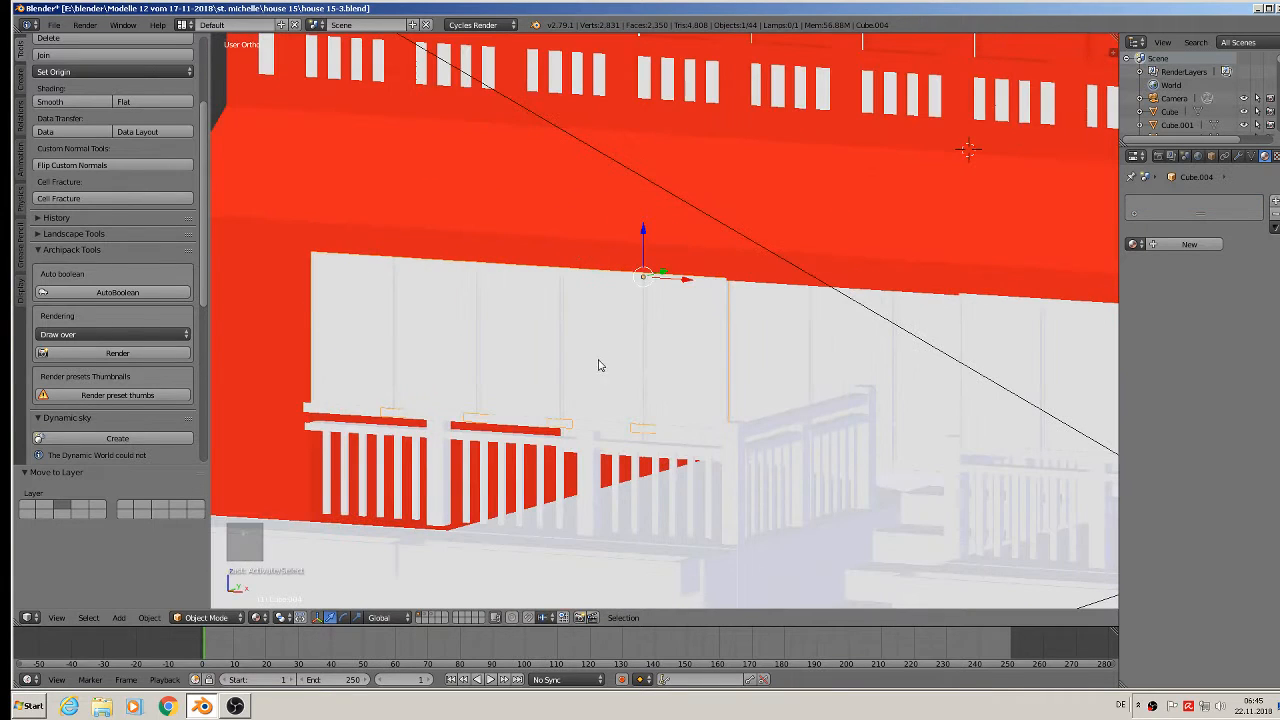
{"action": "left_click", "coordinate": [1205, 244]}
{"action": "double_click", "coordinate": [1164, 243]}
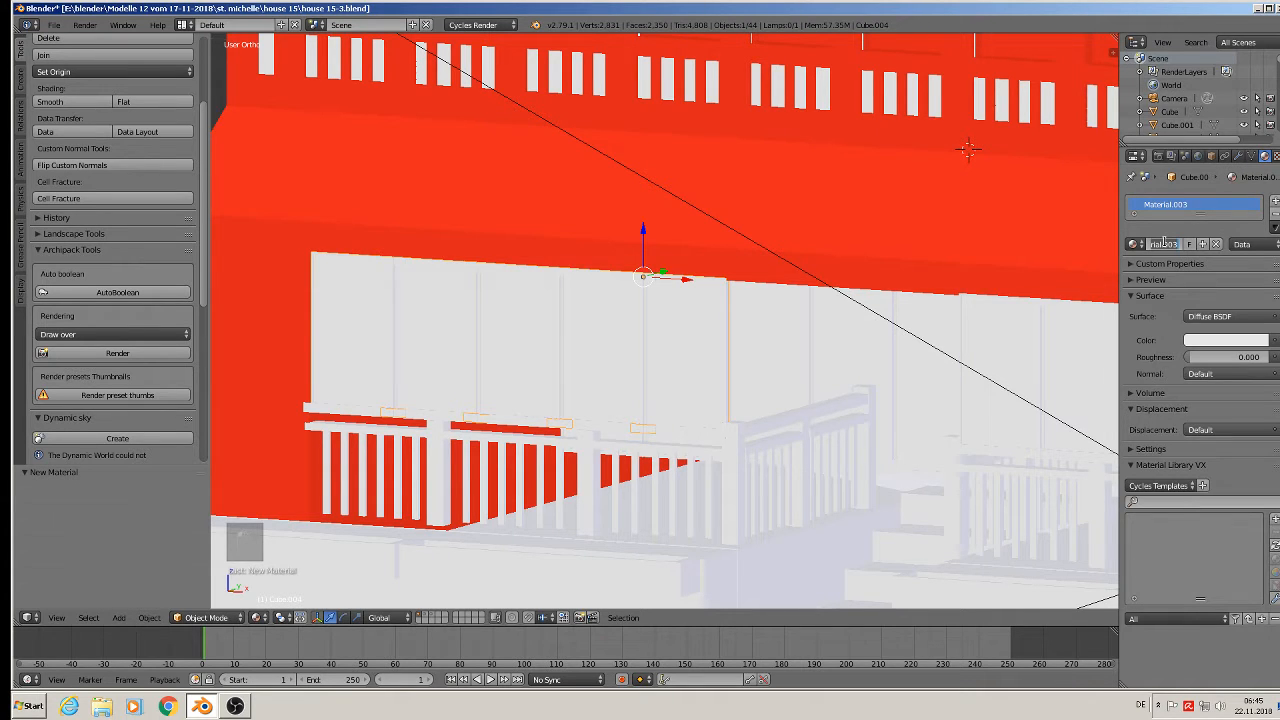
{"action": "type", "text": "glas"}
{"action": "key", "text": "Return"}
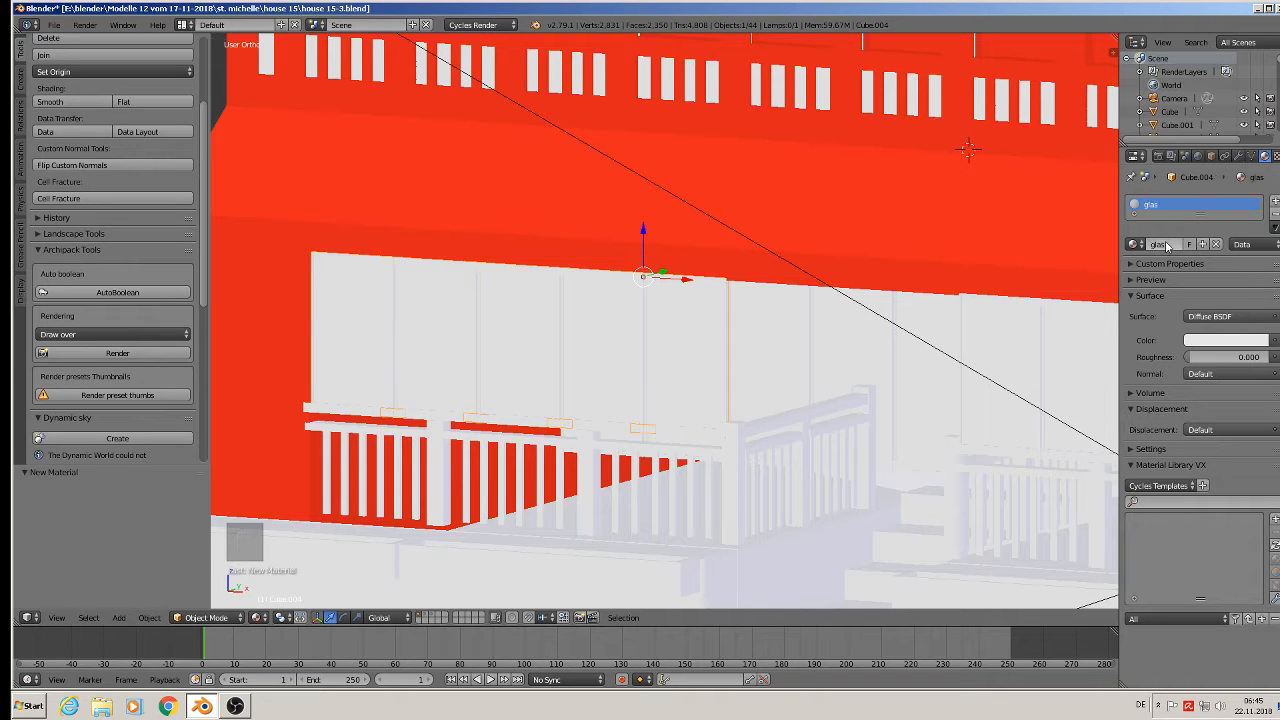
Step: Set the glas material's surface shader to Glass BSDF and display its preview
{"action": "left_click", "coordinate": [1207, 317]}
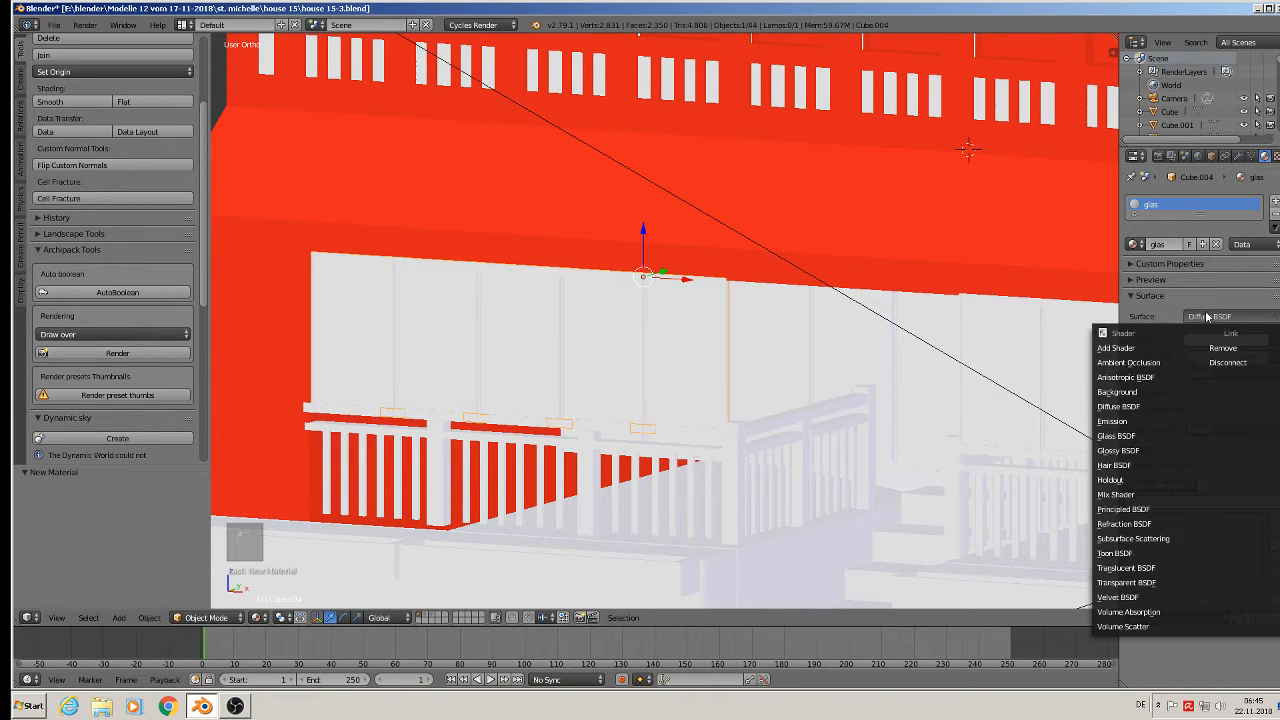
{"action": "left_click", "coordinate": [1145, 437]}
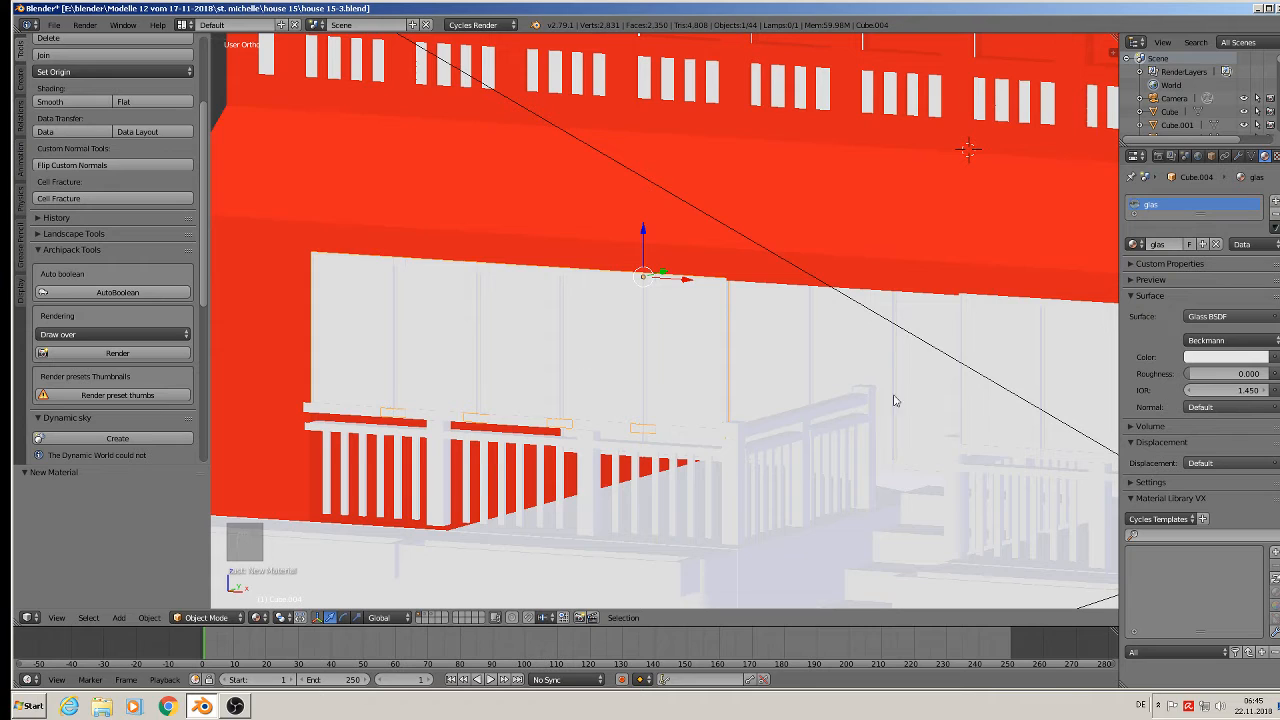
{"action": "left_click", "coordinate": [1141, 279]}
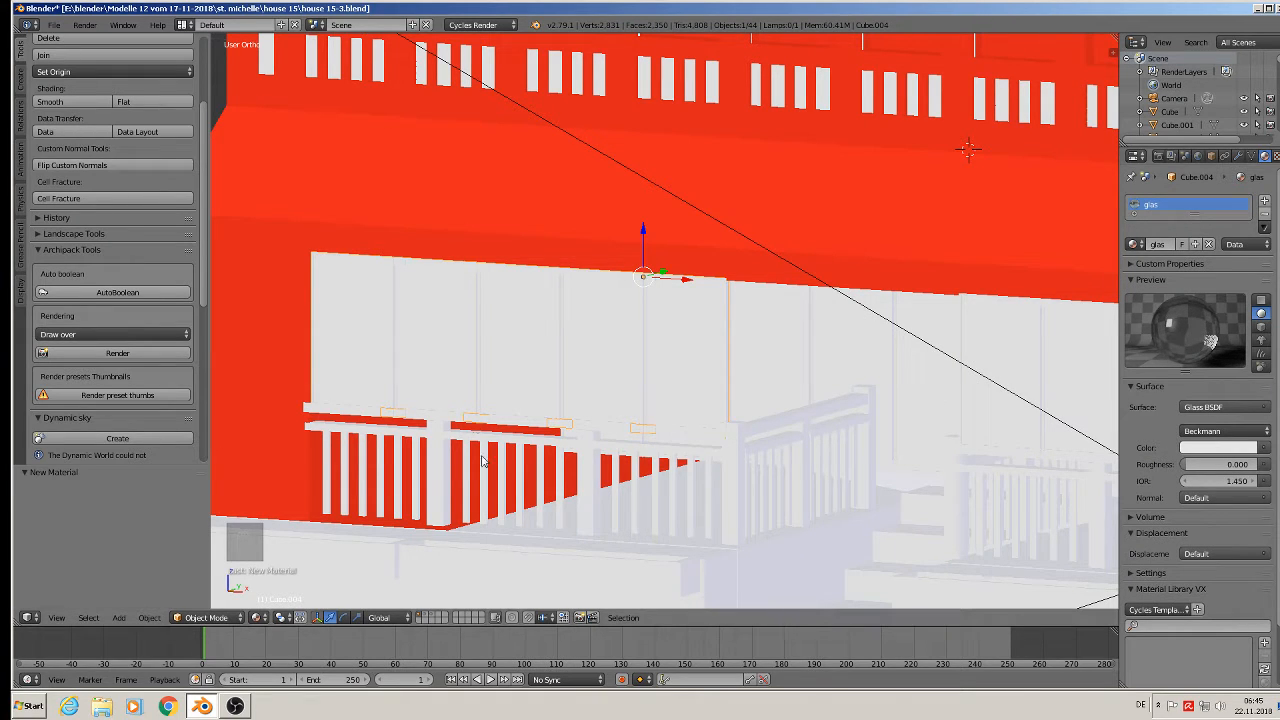
Step: Add a second material slot to the window front with a new material named "crome"
{"action": "left_click", "coordinate": [1264, 203]}
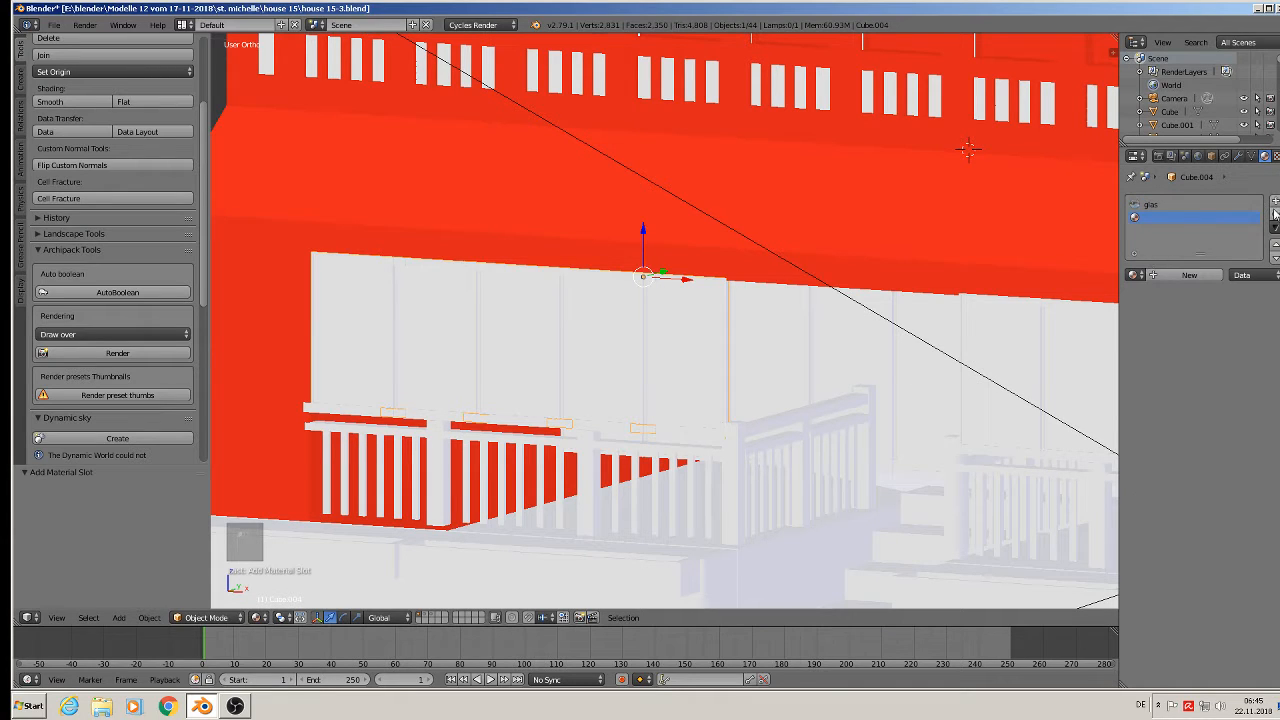
{"action": "left_click", "coordinate": [1190, 276]}
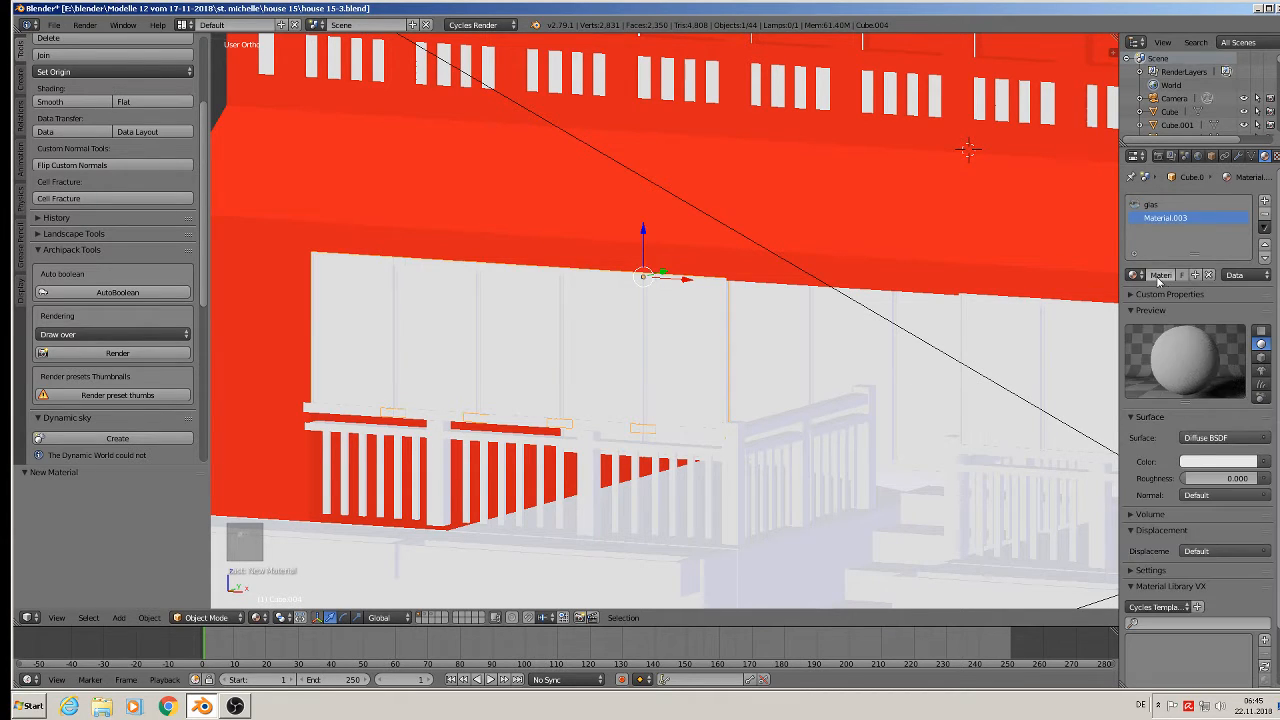
{"action": "left_click", "coordinate": [1160, 272]}
{"action": "key", "text": "BackSpace"}
{"action": "key", "text": "Return"}
Step: Set the crome material's surface shader to Glossy BSDF with a roughness of 0.500
{"action": "left_click", "coordinate": [1233, 444]}
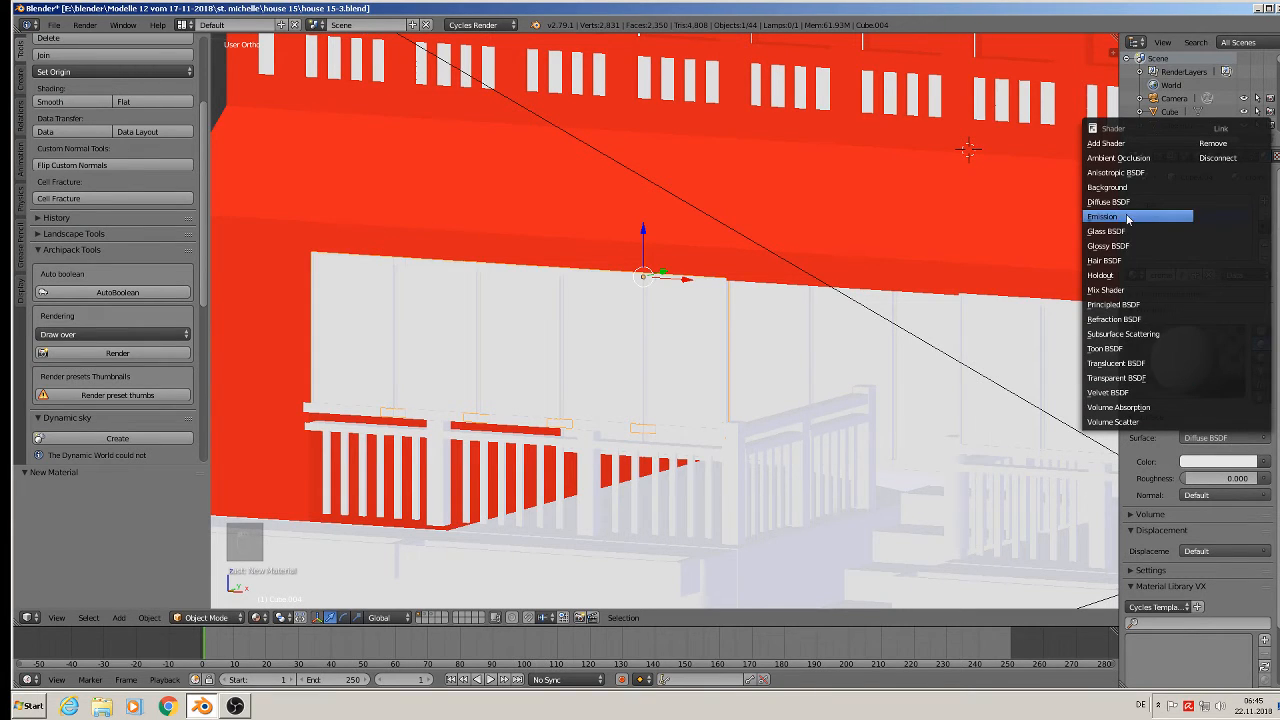
{"action": "left_click", "coordinate": [1130, 246]}
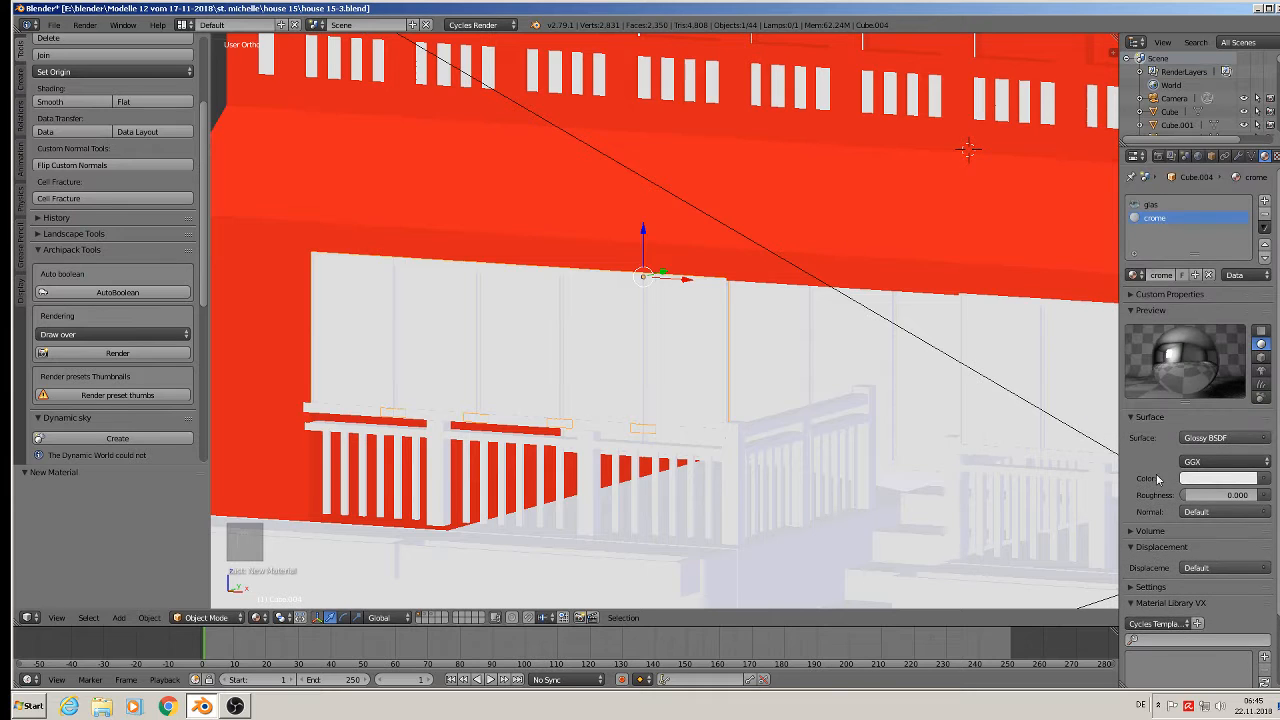
{"action": "left_click_drag", "start_coordinate": [1208, 497], "coordinate": [1222, 497]}
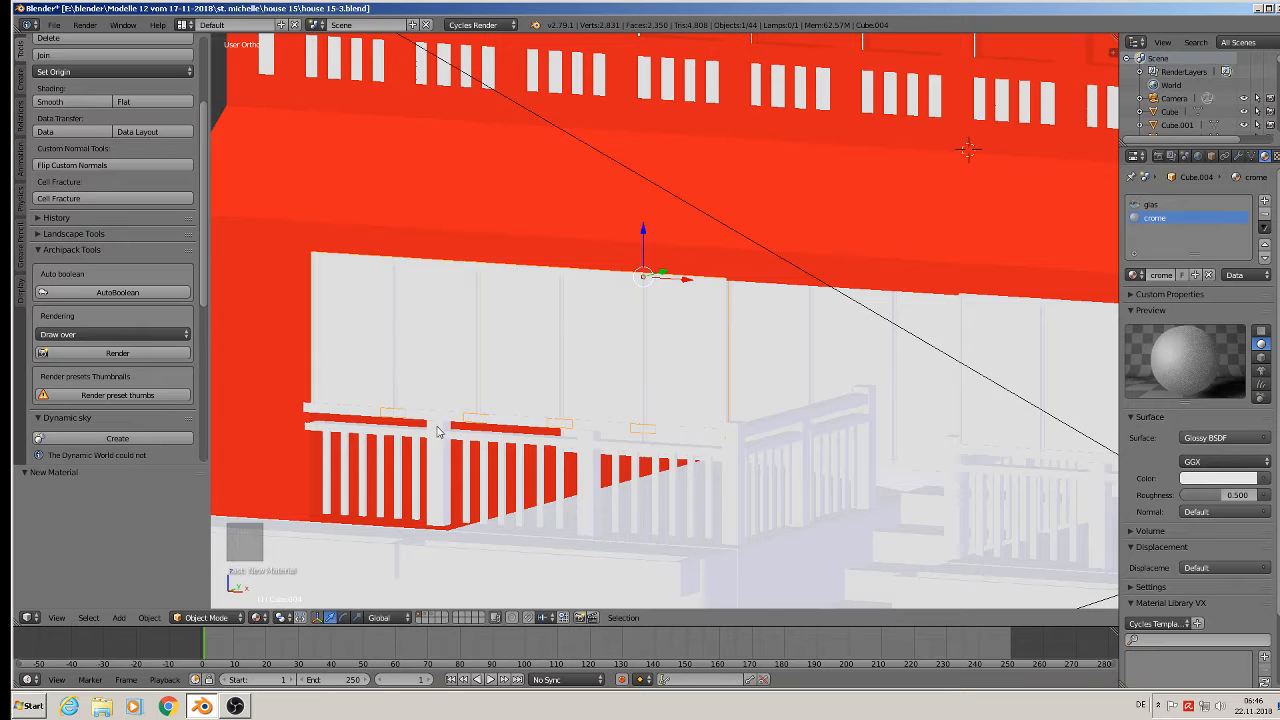
Step: Open the window front's mesh for editing and check the selected pane faces along the whole row
{"action": "middle_click_drag", "start_coordinate": [623, 331], "coordinate": [854, 281], "text": "shift"}
{"action": "scroll", "coordinate": [677, 231], "scroll_direction": "up", "scroll_amount": 5}
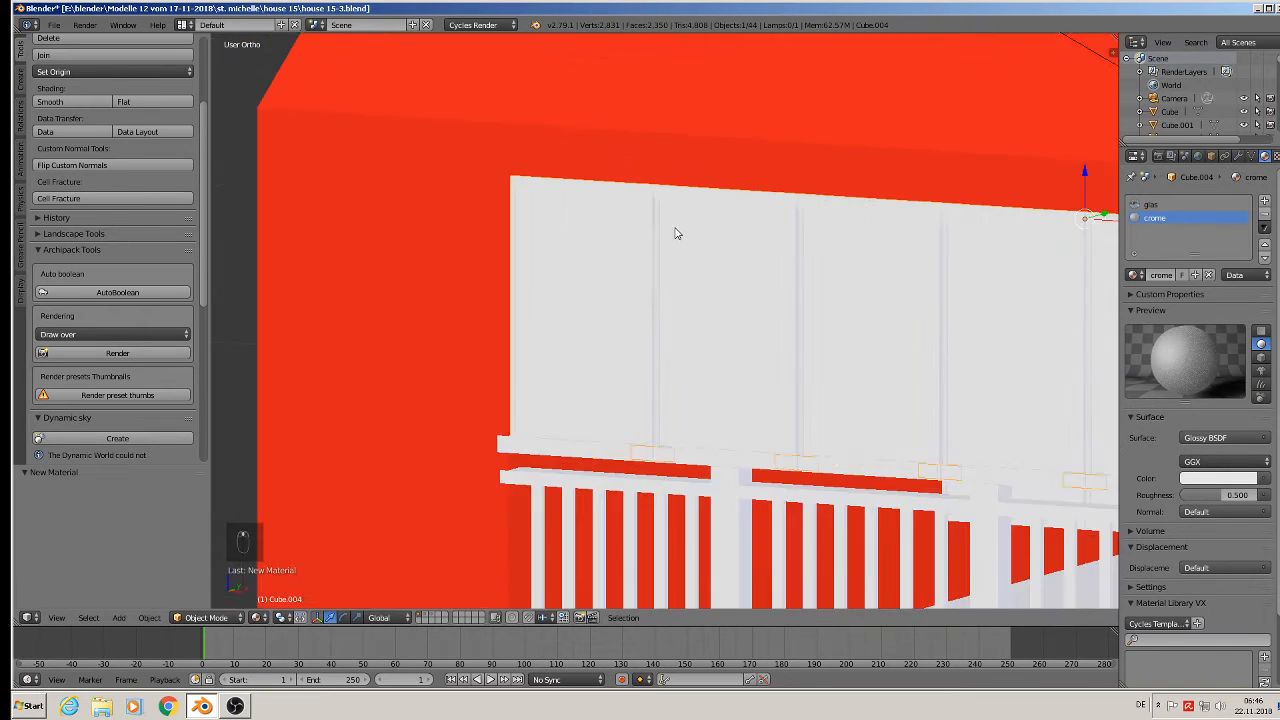
{"action": "key", "text": "Tab"}
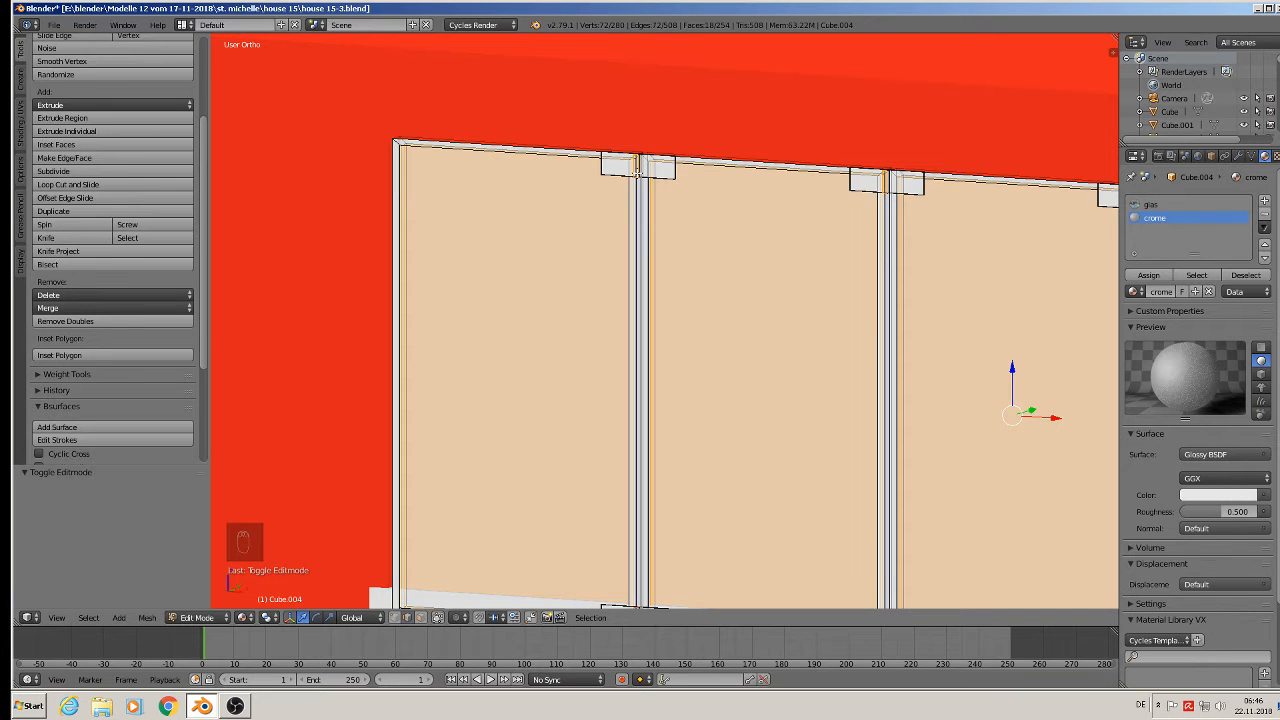
{"action": "scroll", "coordinate": [793, 289], "scroll_direction": "down", "scroll_amount": 3}
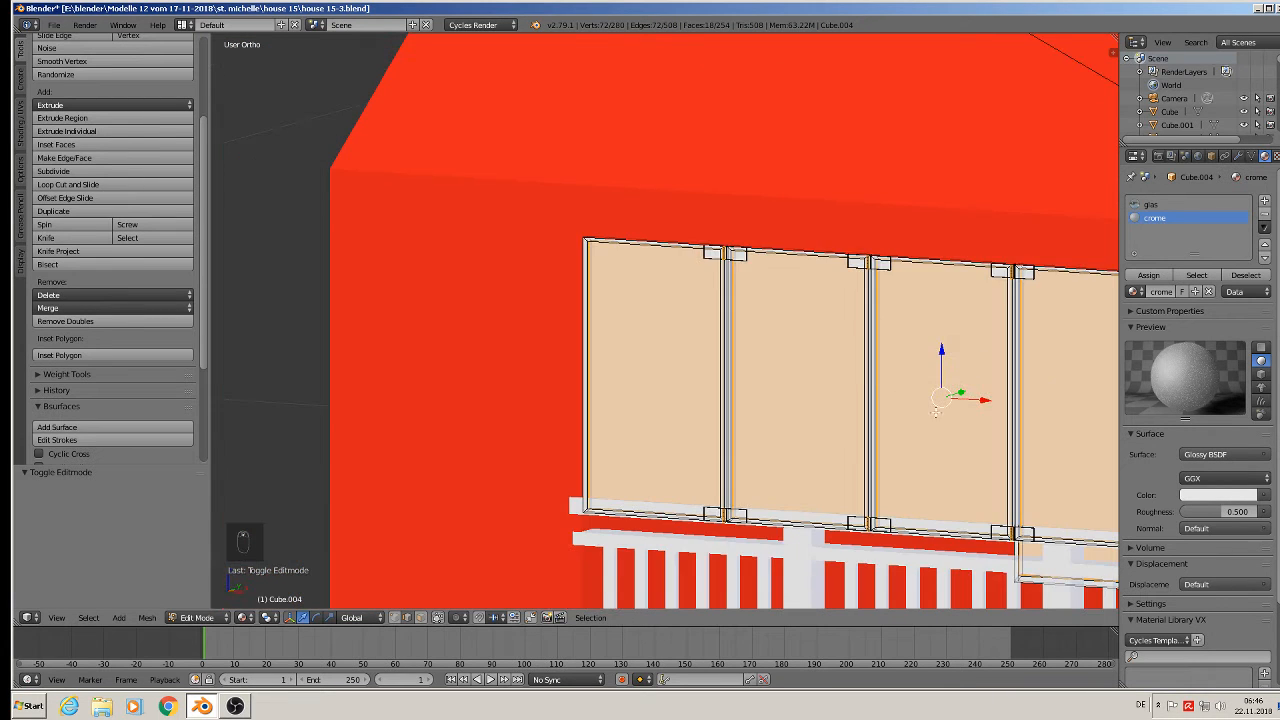
{"action": "middle_click_drag", "start_coordinate": [936, 410], "coordinate": [544, 260], "text": "shift"}
{"action": "scroll", "coordinate": [544, 260], "scroll_direction": "down", "scroll_amount": 2}
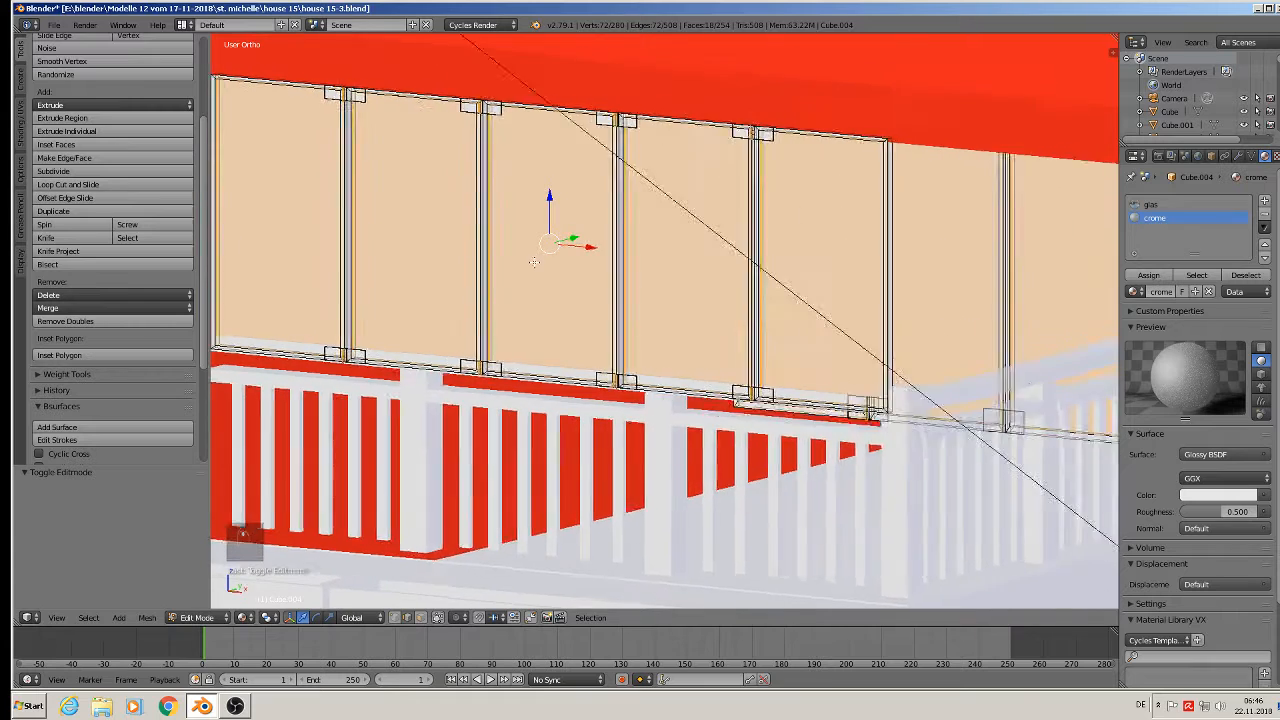
{"action": "scroll", "coordinate": [843, 168], "scroll_direction": "down", "scroll_amount": 4}
{"action": "scroll", "coordinate": [843, 168], "scroll_direction": "up", "scroll_amount": 6}
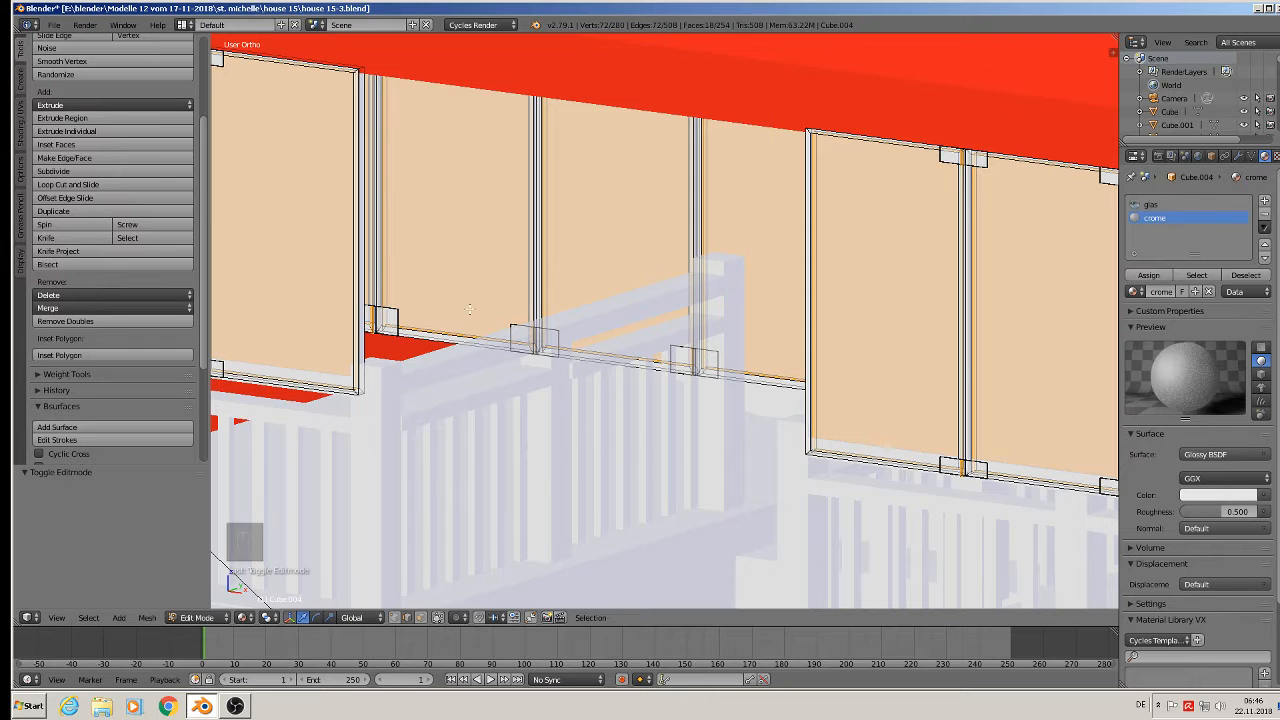
{"action": "middle_click_drag", "start_coordinate": [522, 342], "coordinate": [535, 372]}
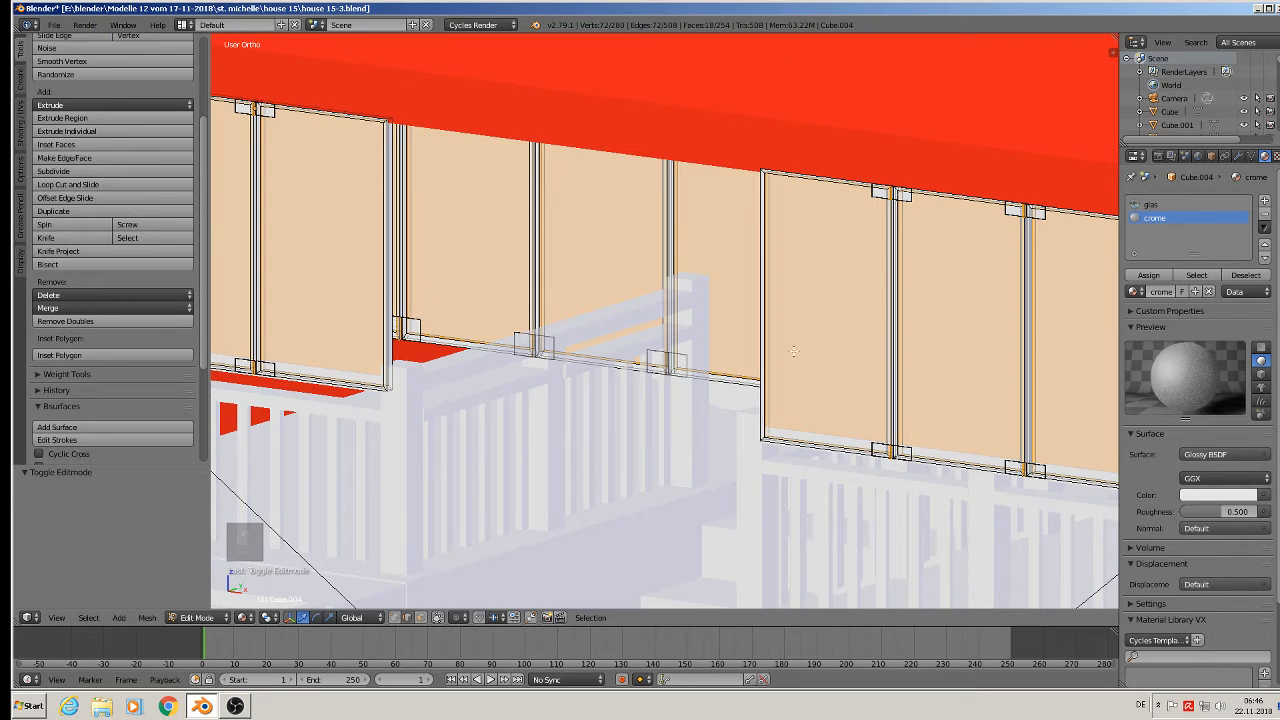
{"action": "middle_click_drag", "start_coordinate": [526, 457], "coordinate": [760, 405]}
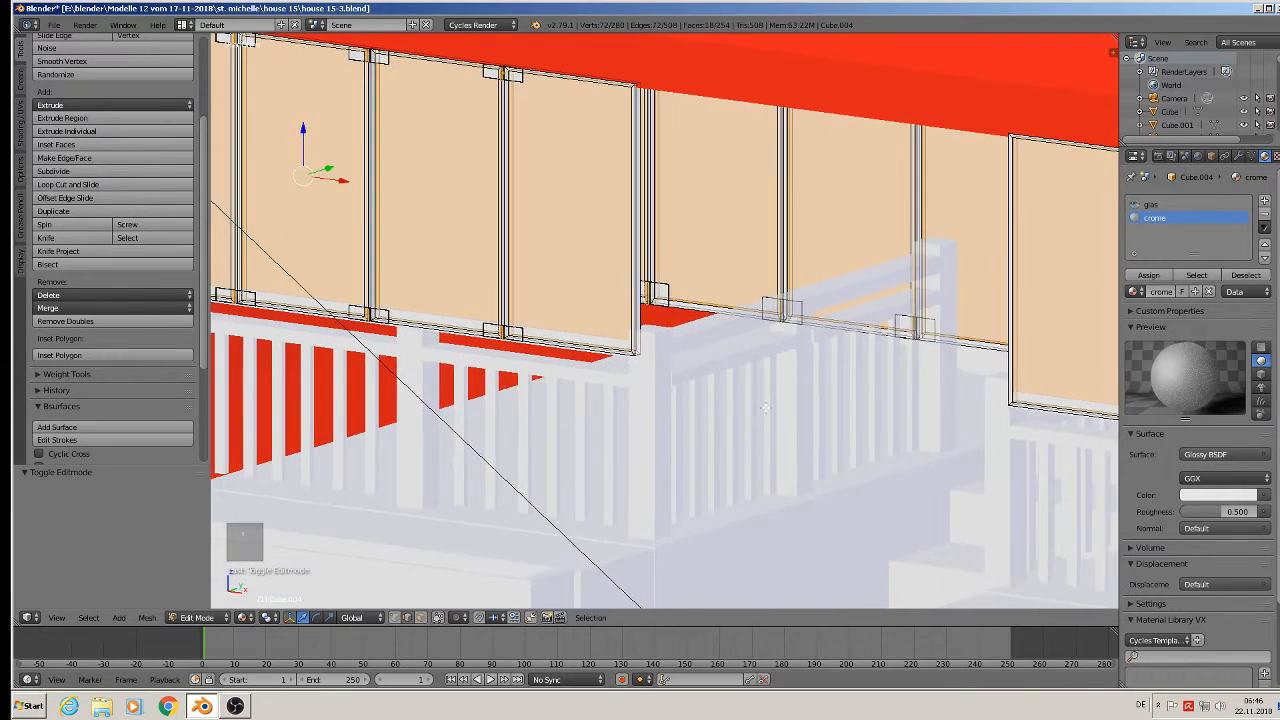
{"action": "key", "text": "KP_5"}
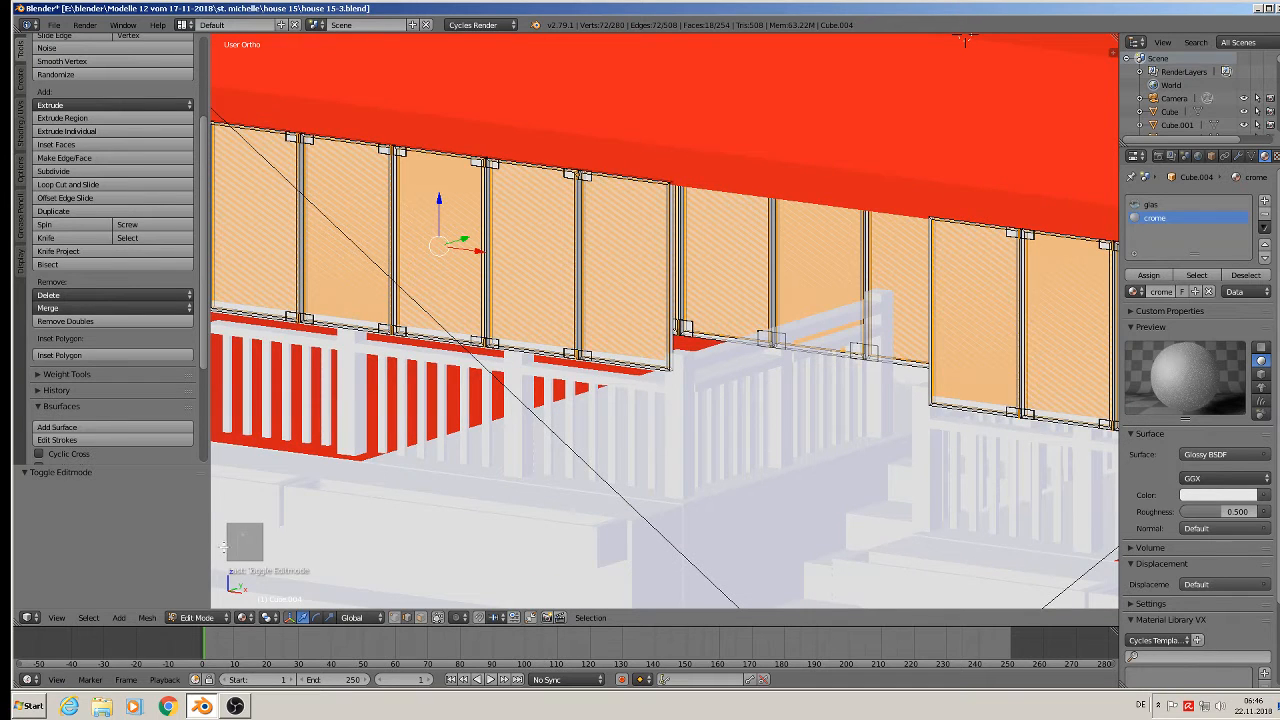
Step: Invert the selection to the frames and clips, assign the crome material to them and return to Object Mode
{"action": "left_click", "coordinate": [89, 618]}
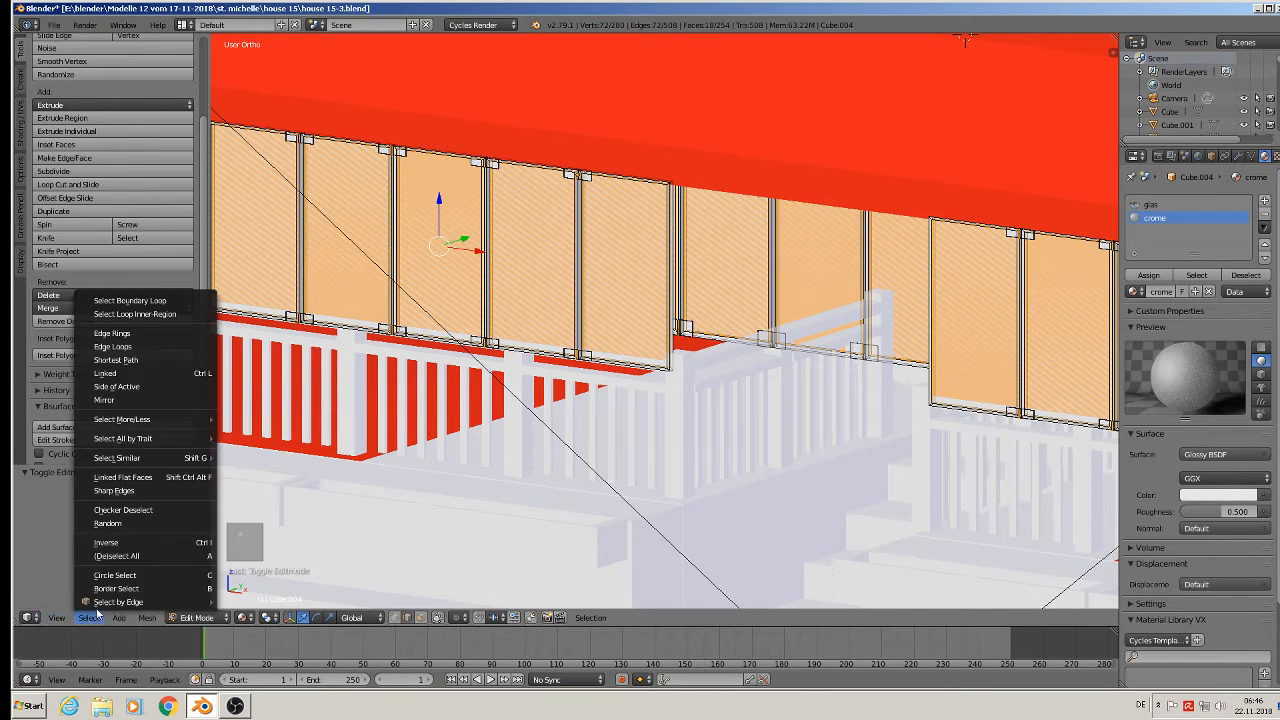
{"action": "left_click", "coordinate": [122, 542]}
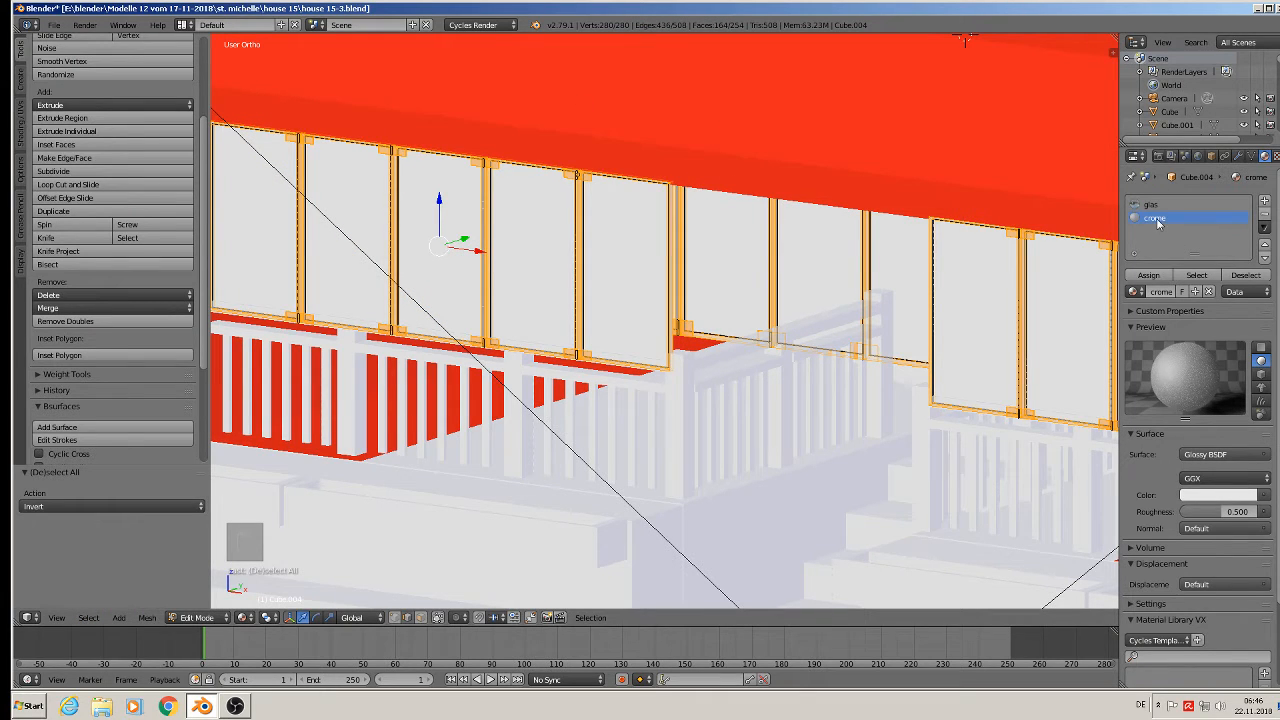
{"action": "left_click", "coordinate": [1150, 277]}
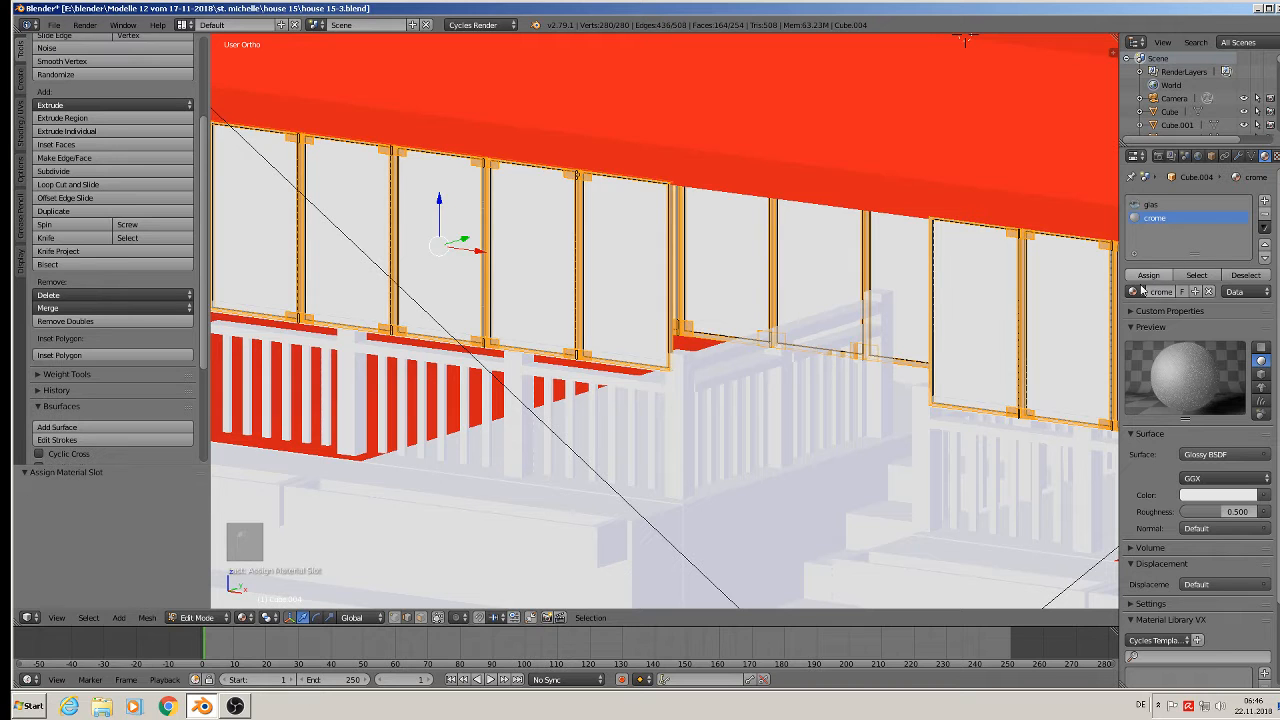
{"action": "key", "text": "Tab"}
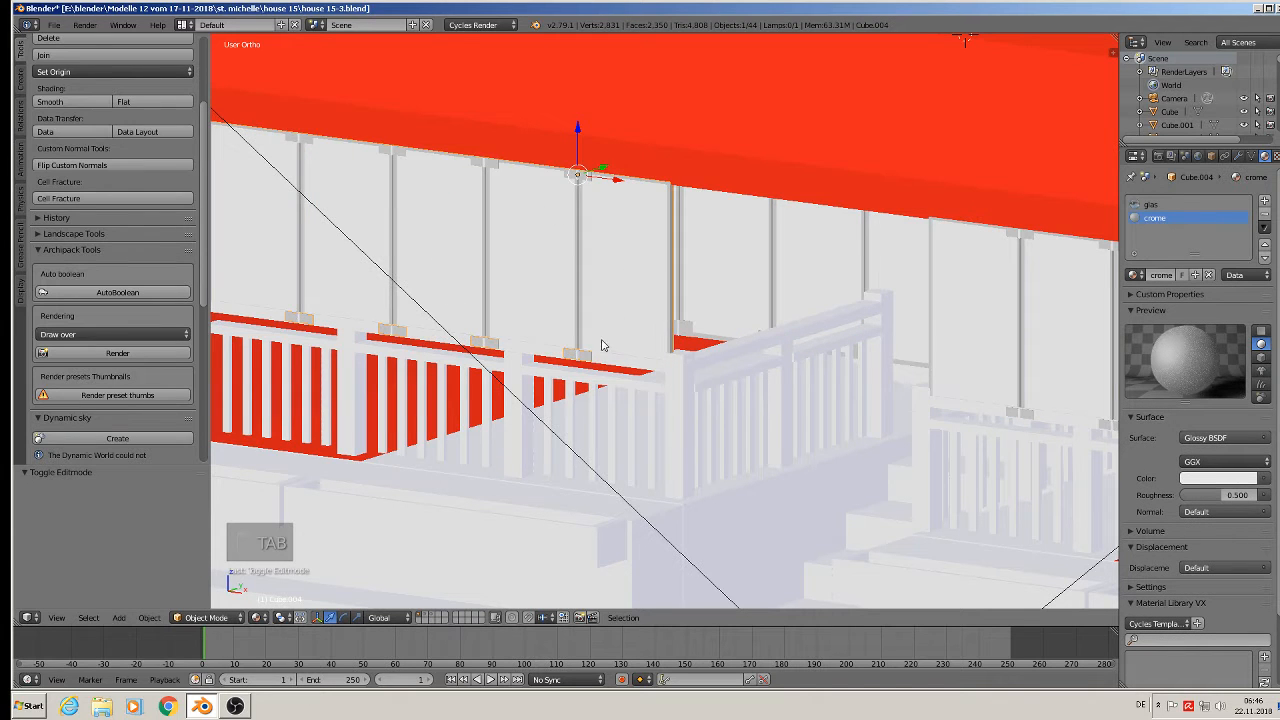
Step: Open the red house body's mesh for editing in face selection mode
{"action": "scroll", "coordinate": [603, 346], "scroll_direction": "down", "scroll_amount": 2}
{"action": "middle_click_drag", "start_coordinate": [623, 354], "coordinate": [664, 428]}
{"action": "scroll", "coordinate": [605, 222], "scroll_direction": "up", "scroll_amount": 3}
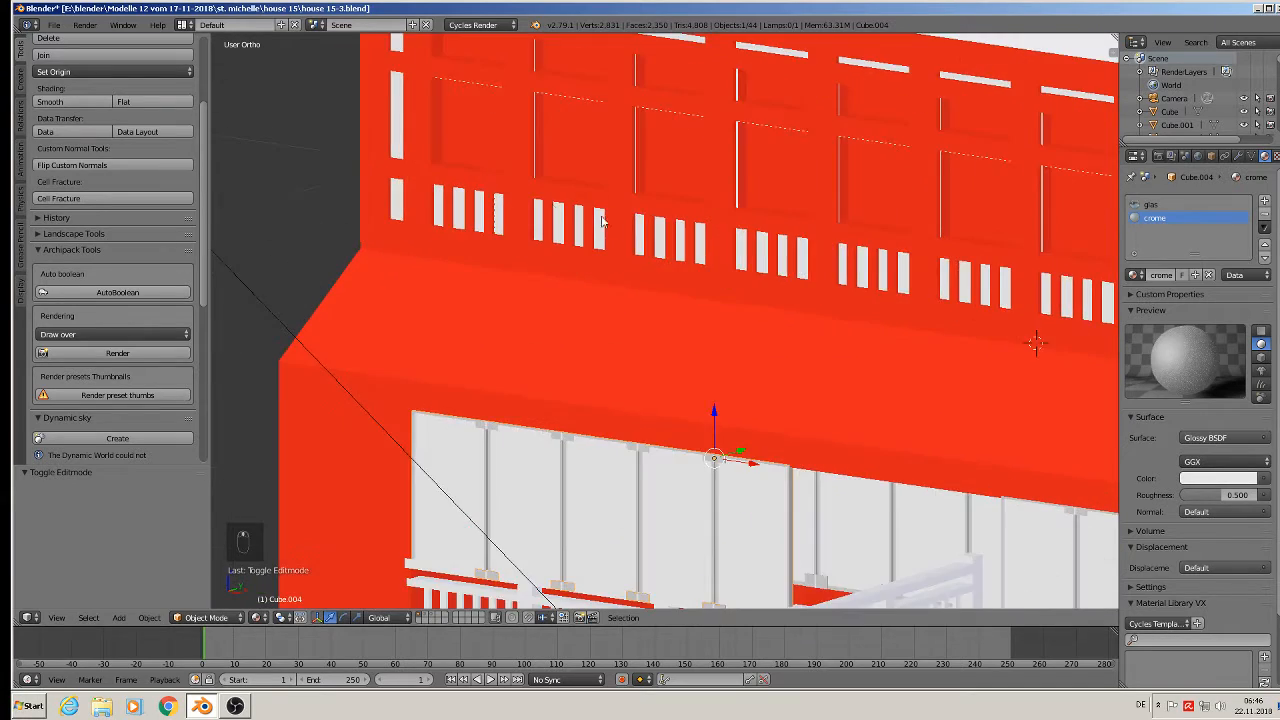
{"action": "scroll", "coordinate": [453, 165], "scroll_direction": "up", "scroll_amount": 1}
{"action": "scroll", "coordinate": [455, 164], "scroll_direction": "down", "scroll_amount": 4}
{"action": "right_click", "coordinate": [470, 138]}
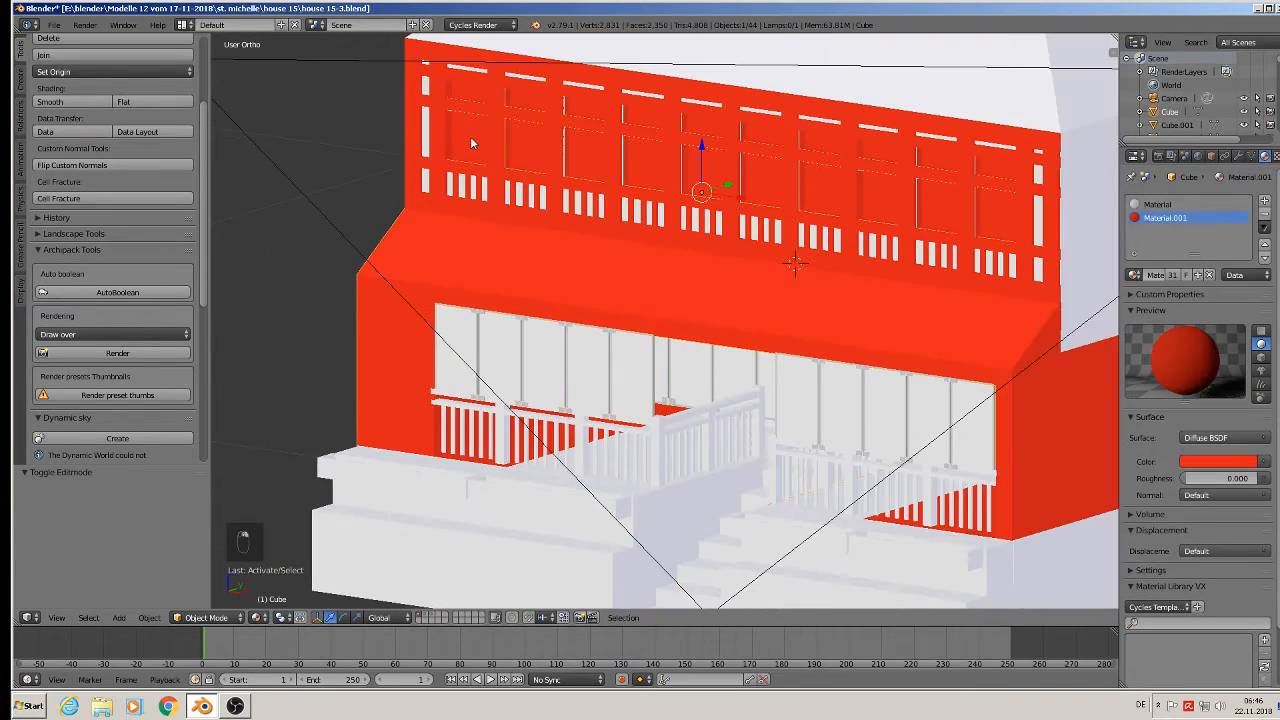
{"action": "key", "text": "Tab"}
{"action": "scroll", "coordinate": [470, 137], "scroll_direction": "up", "scroll_amount": 3}
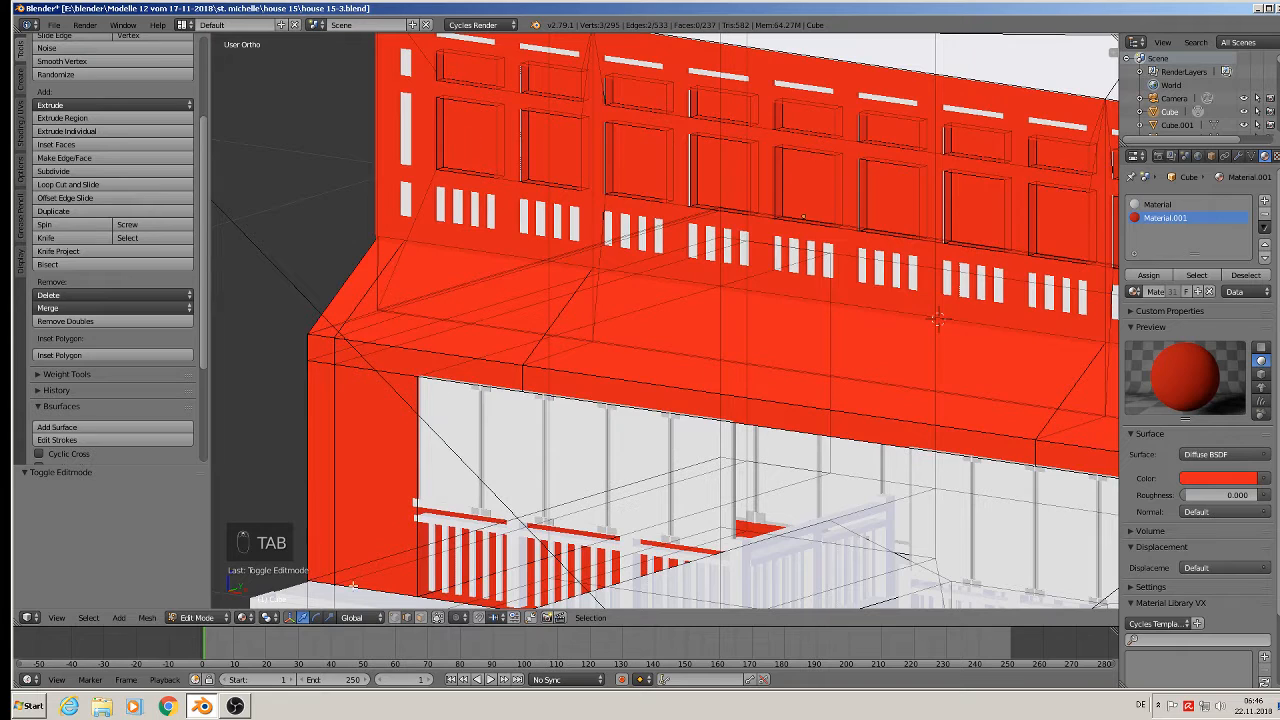
{"action": "left_click", "coordinate": [440, 620]}
{"action": "left_click", "coordinate": [423, 622]}
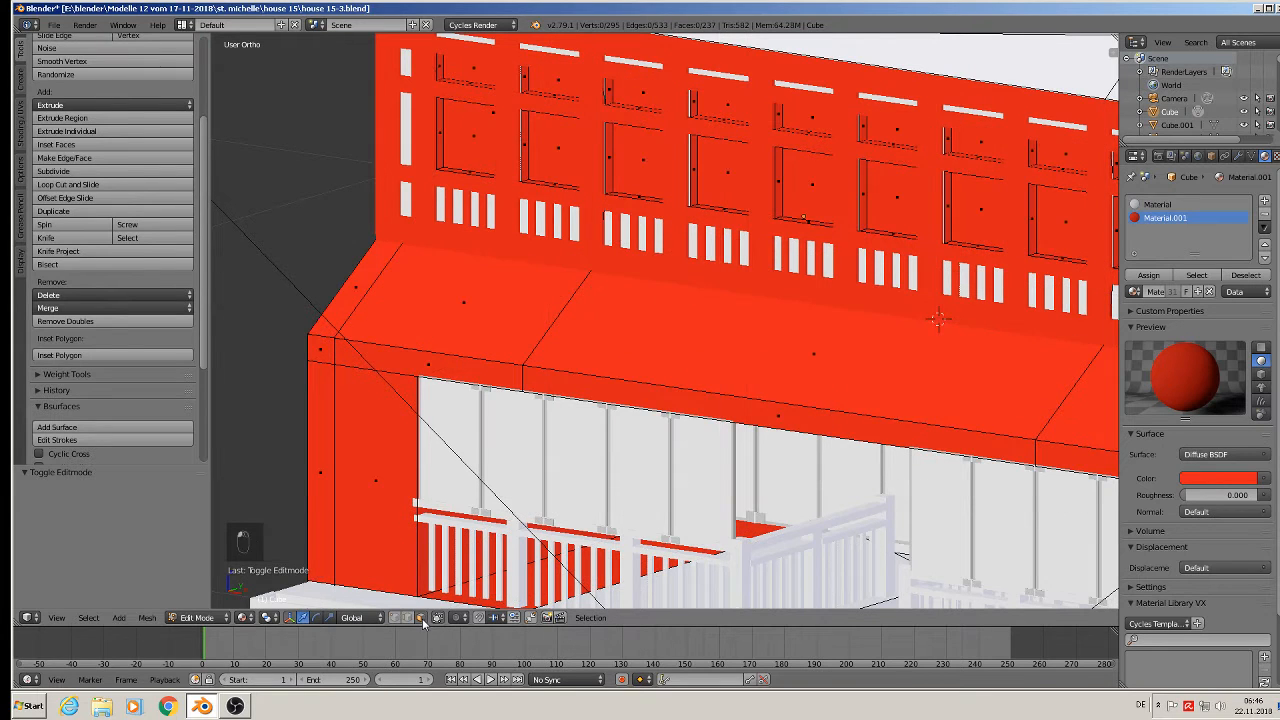
Step: Select the recessed window pane faces in both the small upper and large lower rows along the whole upper facade
{"action": "right_click", "coordinate": [476, 126]}
{"action": "right_click", "coordinate": [480, 74], "text": "shift"}
{"action": "right_click", "coordinate": [546, 84], "text": "shift"}
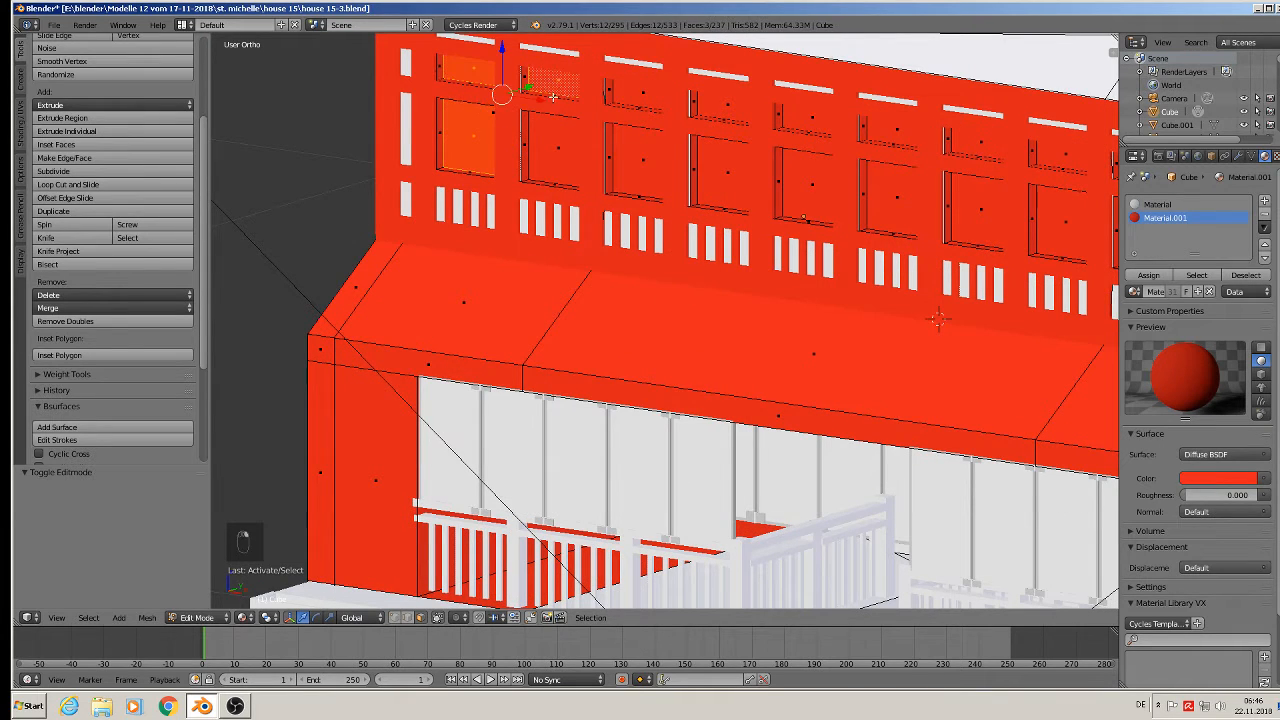
{"action": "right_click", "coordinate": [564, 138], "text": "shift"}
{"action": "right_click", "coordinate": [648, 110], "text": "shift"}
{"action": "right_click", "coordinate": [650, 152], "text": "shift"}
{"action": "right_click", "coordinate": [724, 158], "text": "shift"}
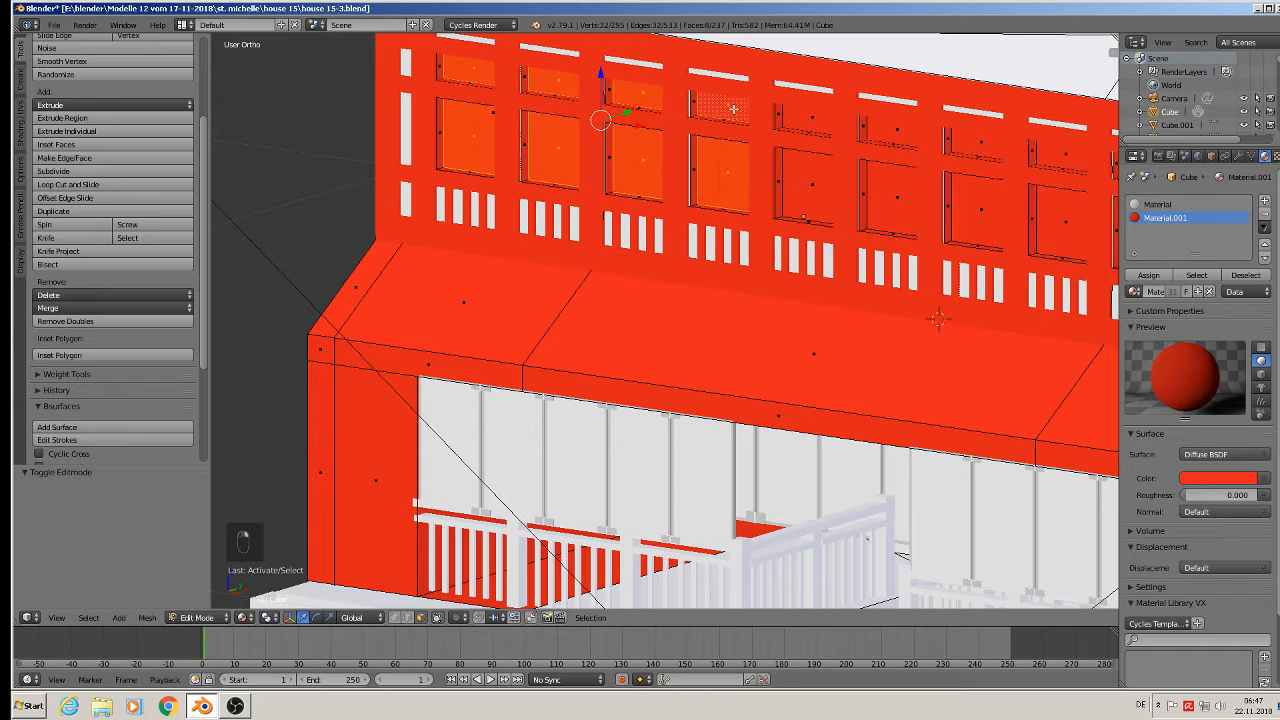
{"action": "right_click", "coordinate": [734, 110], "text": "shift"}
{"action": "right_click", "coordinate": [822, 132], "text": "shift"}
{"action": "right_click", "coordinate": [818, 183], "text": "shift"}
{"action": "right_click", "coordinate": [893, 188], "text": "shift"}
{"action": "right_click", "coordinate": [893, 135], "text": "shift"}
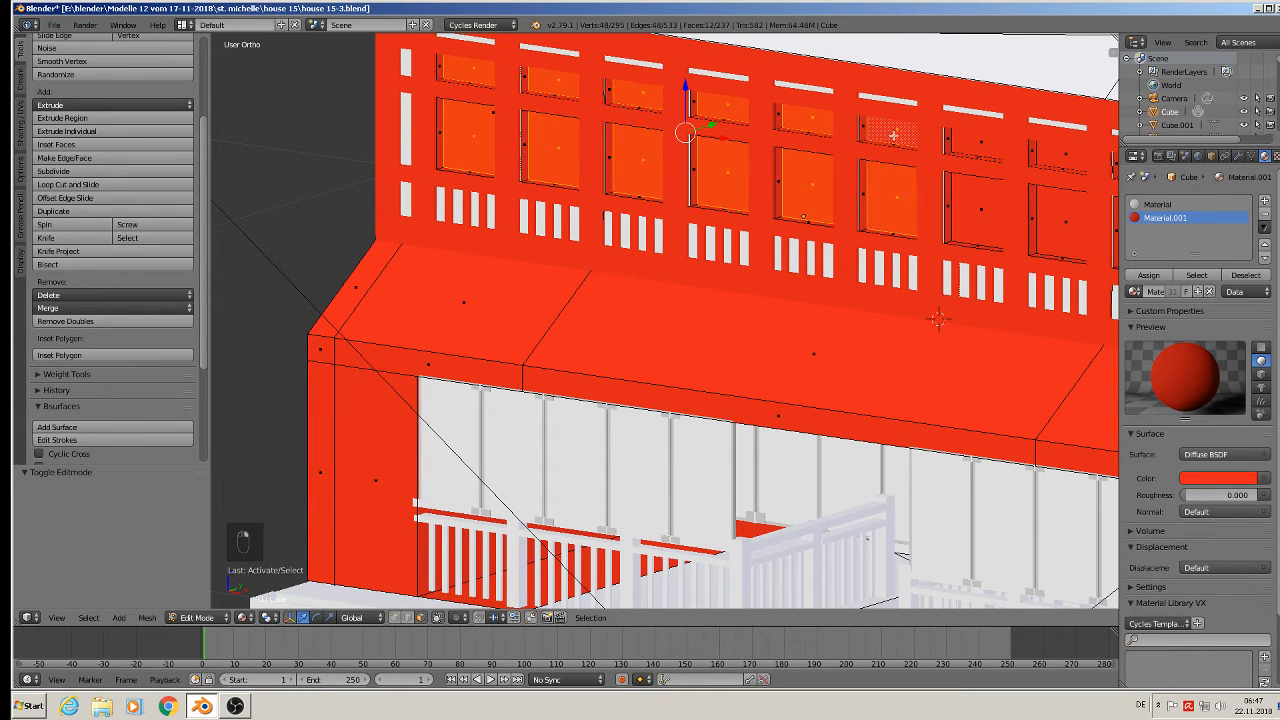
{"action": "right_click", "coordinate": [972, 147], "text": "shift"}
{"action": "right_click", "coordinate": [992, 192], "text": "shift"}
{"action": "middle_click_drag", "start_coordinate": [1000, 222], "coordinate": [776, 201], "text": "shift"}
{"action": "right_click", "coordinate": [776, 201], "text": "shift"}
{"action": "right_click", "coordinate": [788, 140], "text": "shift"}
{"action": "right_click", "coordinate": [872, 154], "text": "shift"}
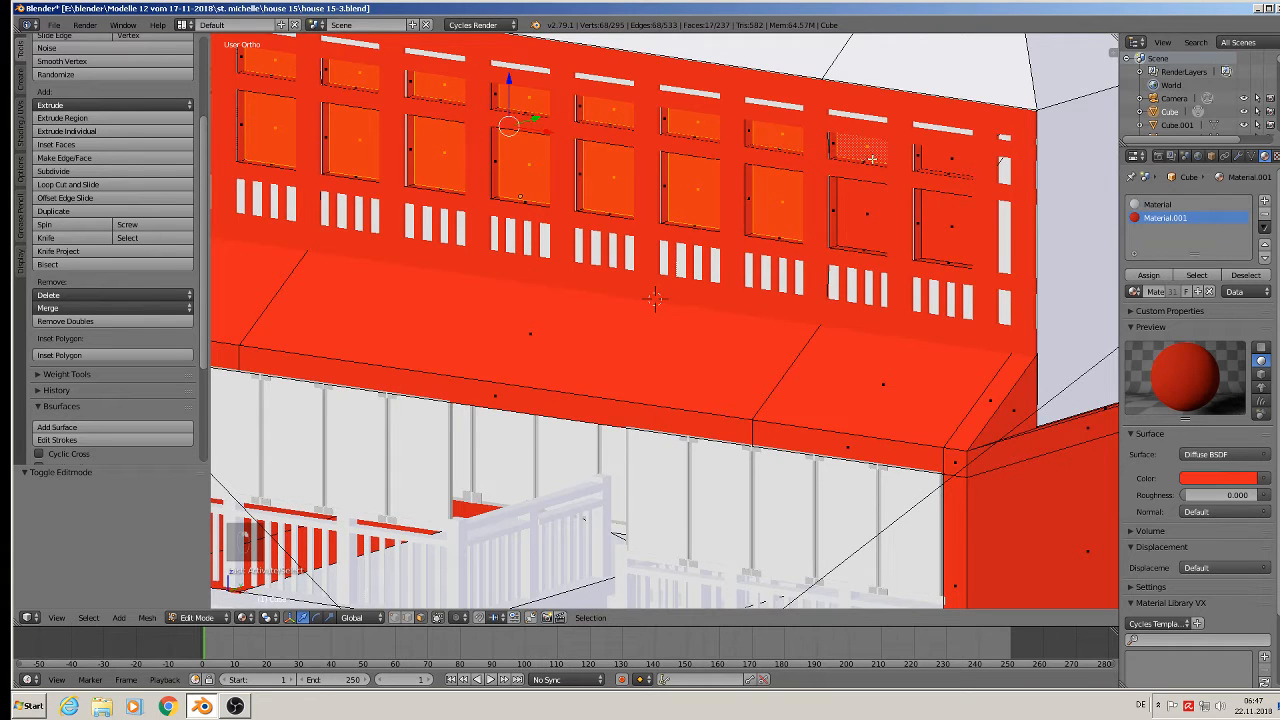
{"action": "right_click", "coordinate": [868, 212], "text": "shift"}
{"action": "right_click", "coordinate": [950, 224], "text": "shift"}
{"action": "right_click", "coordinate": [936, 166], "text": "shift"}
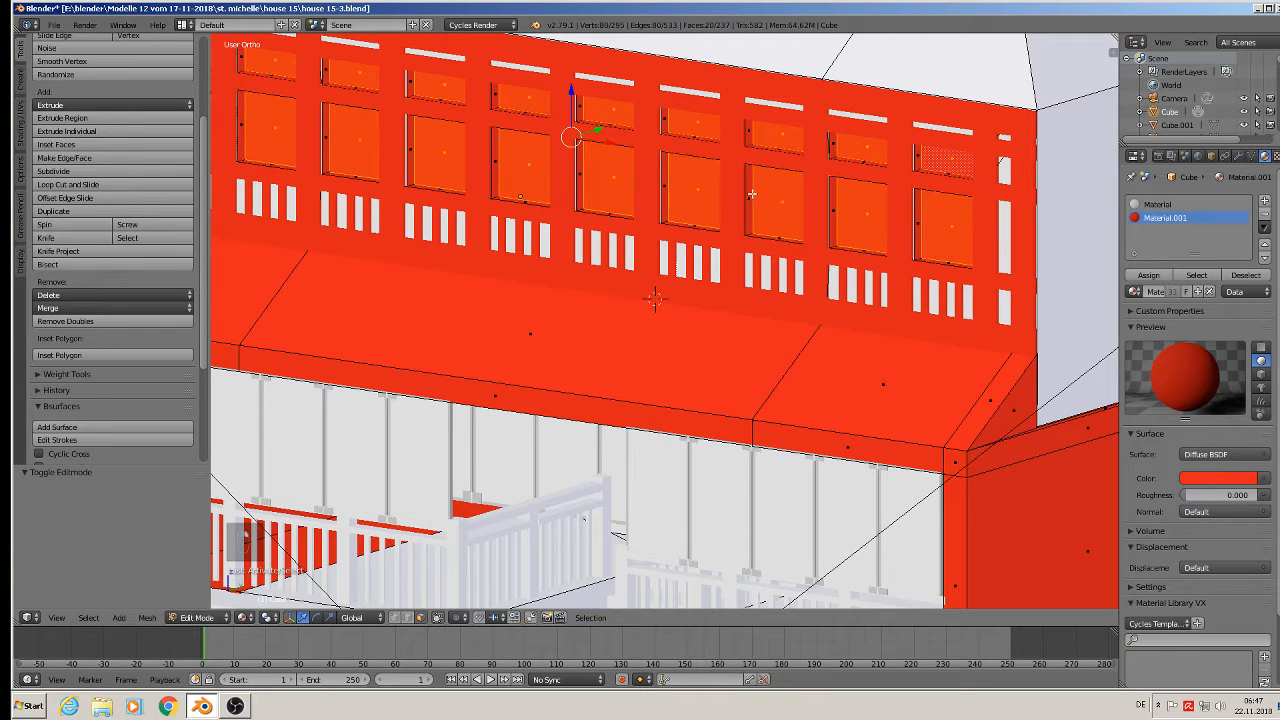
Step: Add a material slot using the existing glas material, assign it to the selected panes and return to Object Mode
{"action": "middle_click_drag", "start_coordinate": [745, 193], "coordinate": [727, 197]}
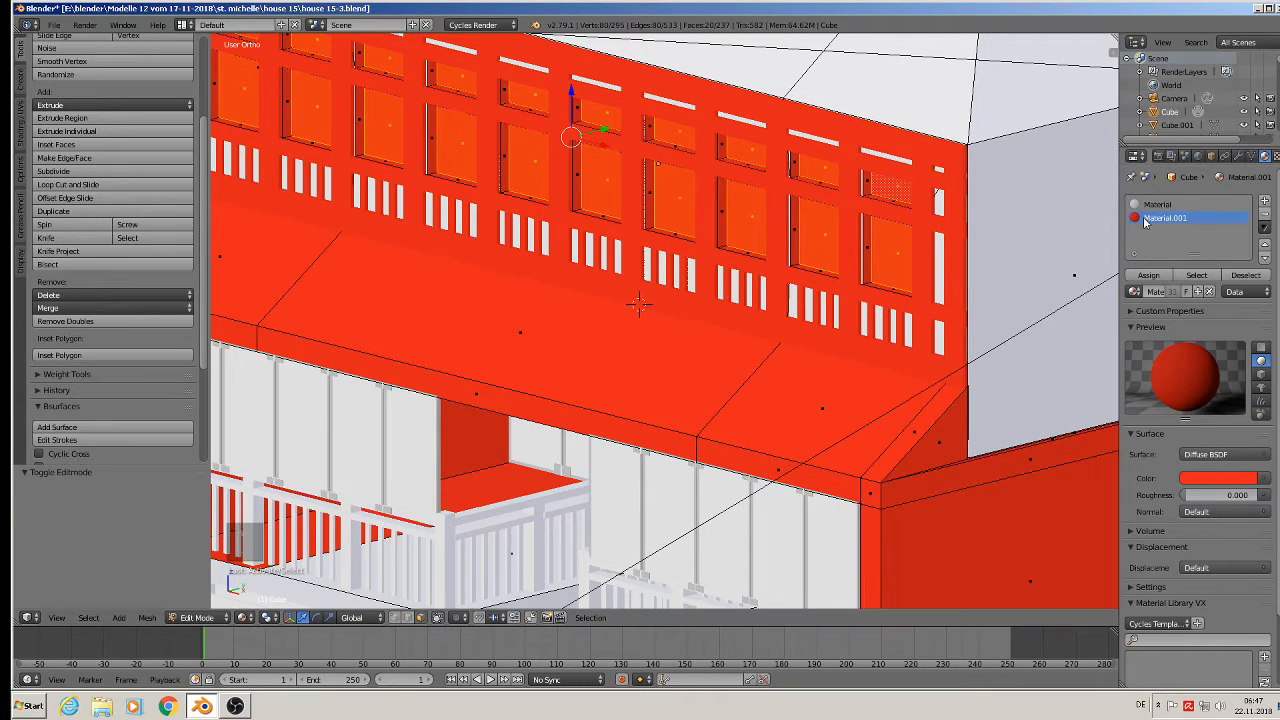
{"action": "left_click", "coordinate": [1266, 203]}
{"action": "left_click", "coordinate": [1133, 291]}
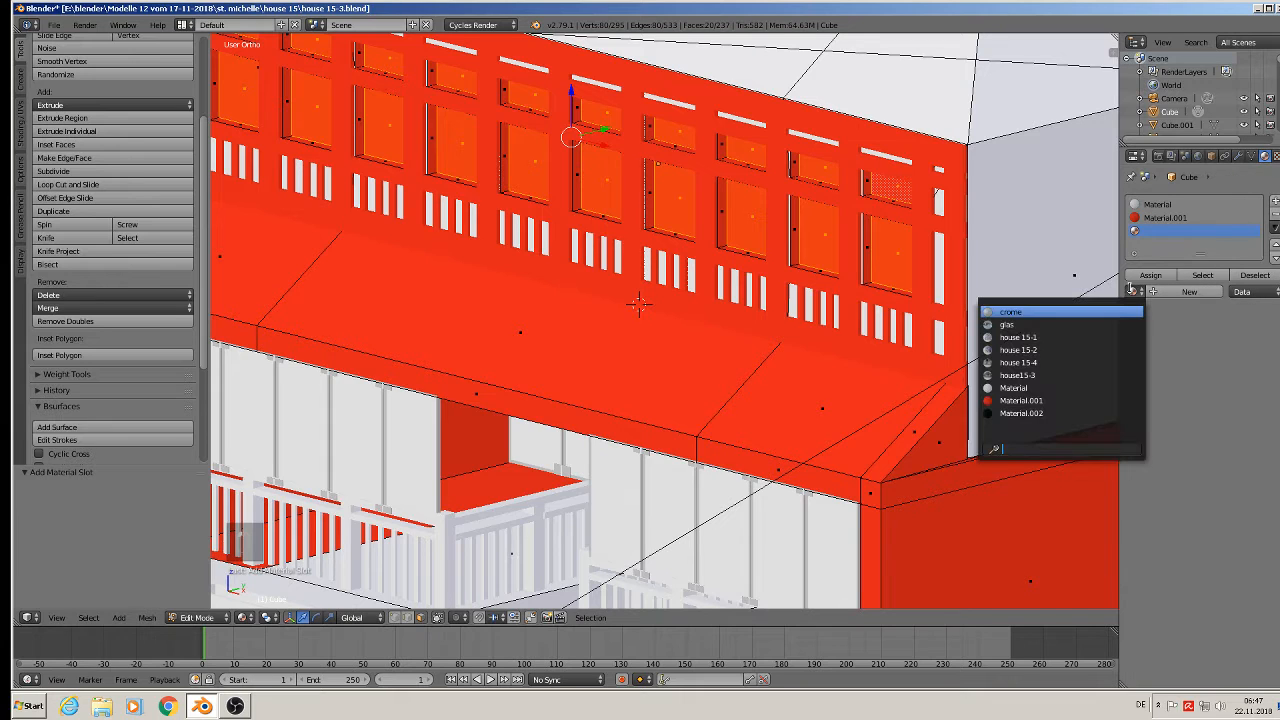
{"action": "left_click", "coordinate": [1100, 324]}
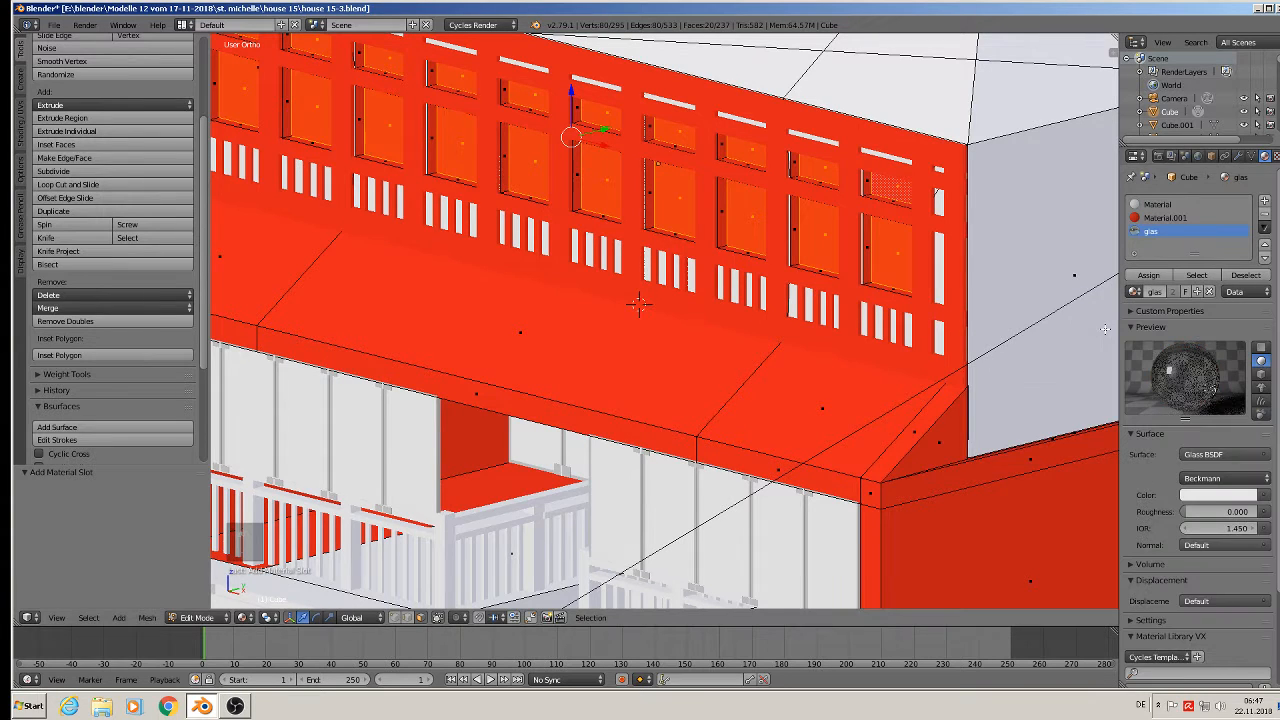
{"action": "left_click", "coordinate": [1148, 275]}
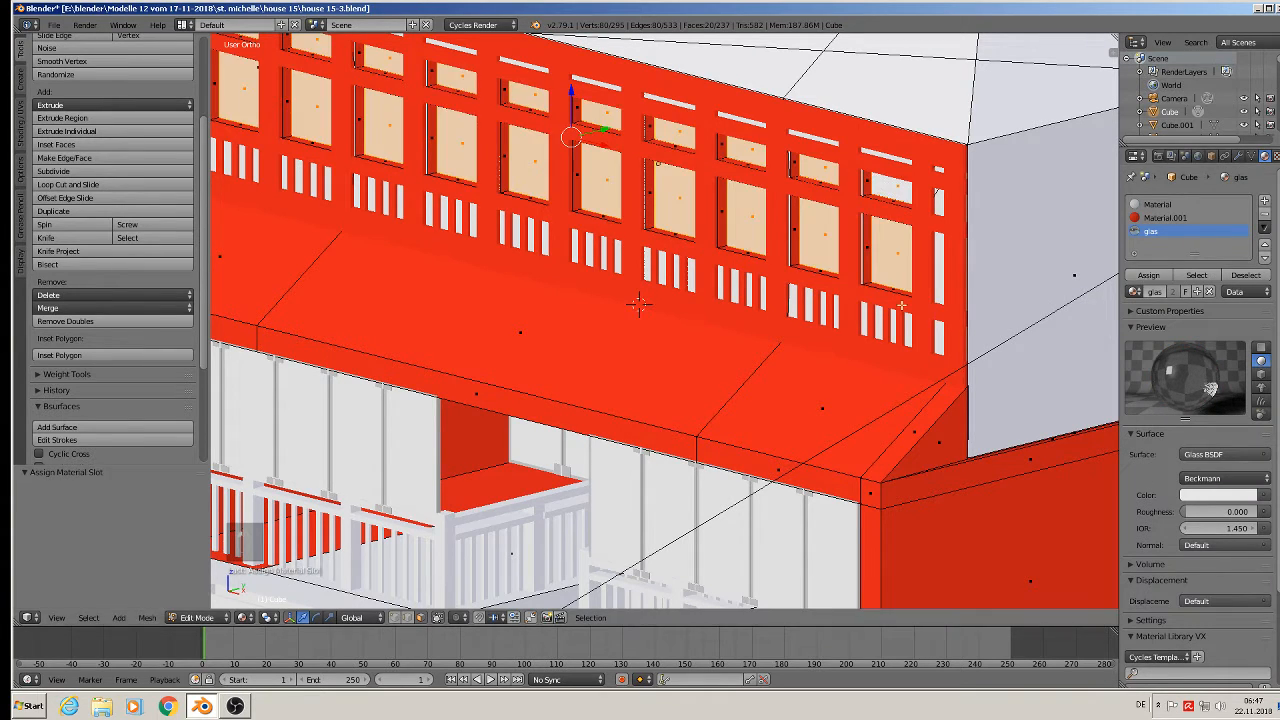
{"action": "scroll", "coordinate": [735, 277], "scroll_direction": "down", "scroll_amount": 3}
{"action": "key", "text": "Tab"}
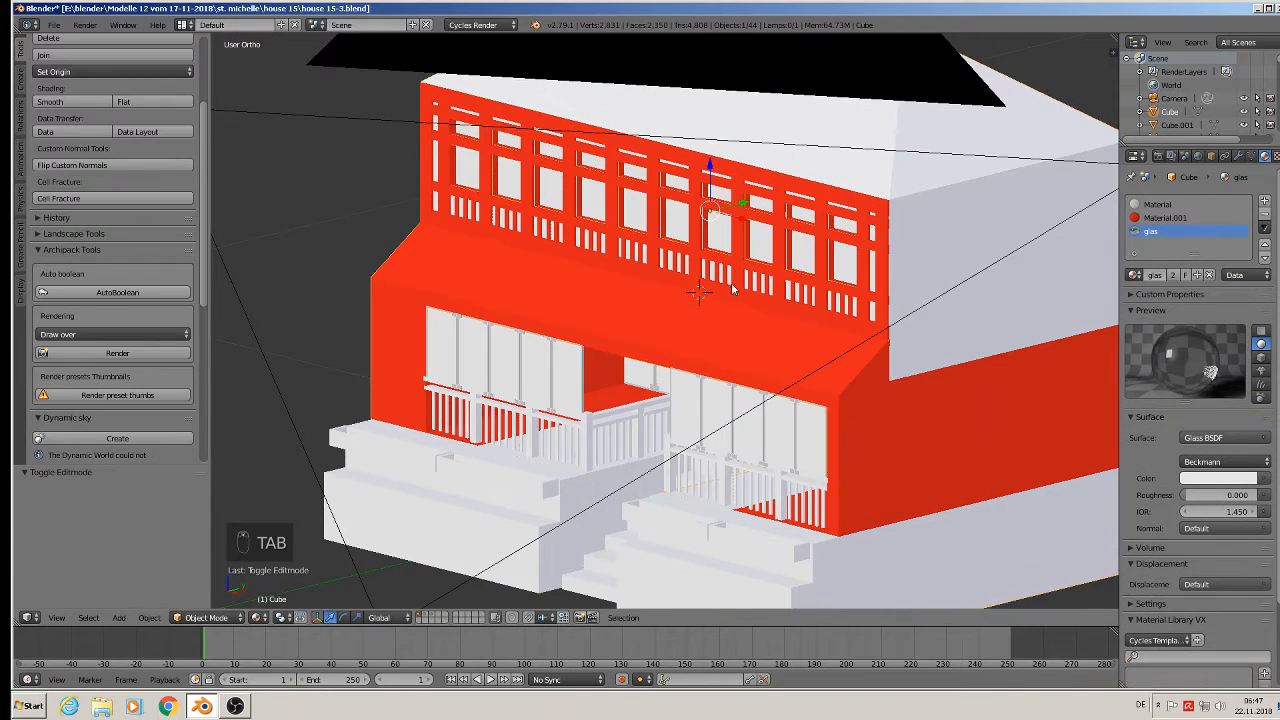
Step: Examine the house from the front together with the reference photos behind it, ending at the roof
{"action": "middle_click_drag", "start_coordinate": [733, 286], "coordinate": [747, 286]}
{"action": "middle_click_drag", "start_coordinate": [628, 400], "coordinate": [691, 266], "text": "shift"}
{"action": "scroll", "coordinate": [656, 304], "scroll_direction": "down", "scroll_amount": 3}
{"action": "scroll", "coordinate": [691, 266], "scroll_direction": "down", "scroll_amount": 3}
{"action": "scroll", "coordinate": [680, 263], "scroll_direction": "up", "scroll_amount": 3}
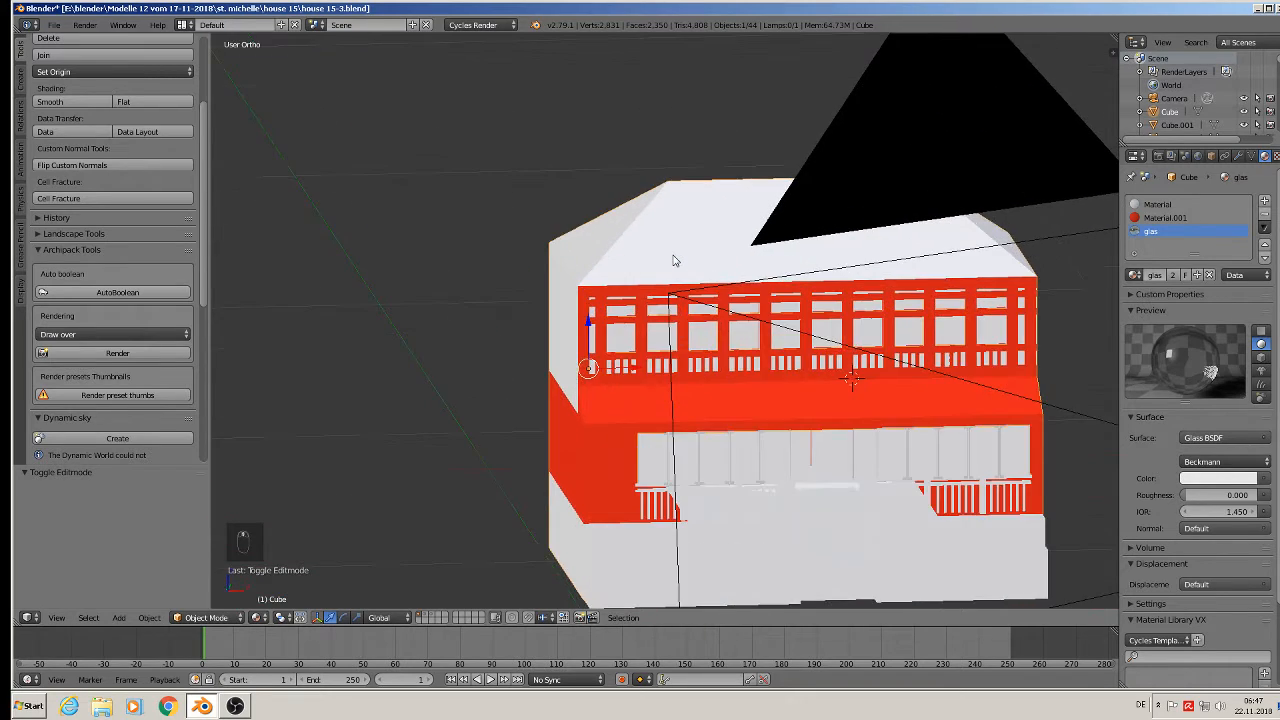
{"action": "scroll", "coordinate": [674, 260], "scroll_direction": "down", "scroll_amount": 4}
{"action": "middle_click_drag", "start_coordinate": [638, 215], "coordinate": [714, 453], "text": "shift"}
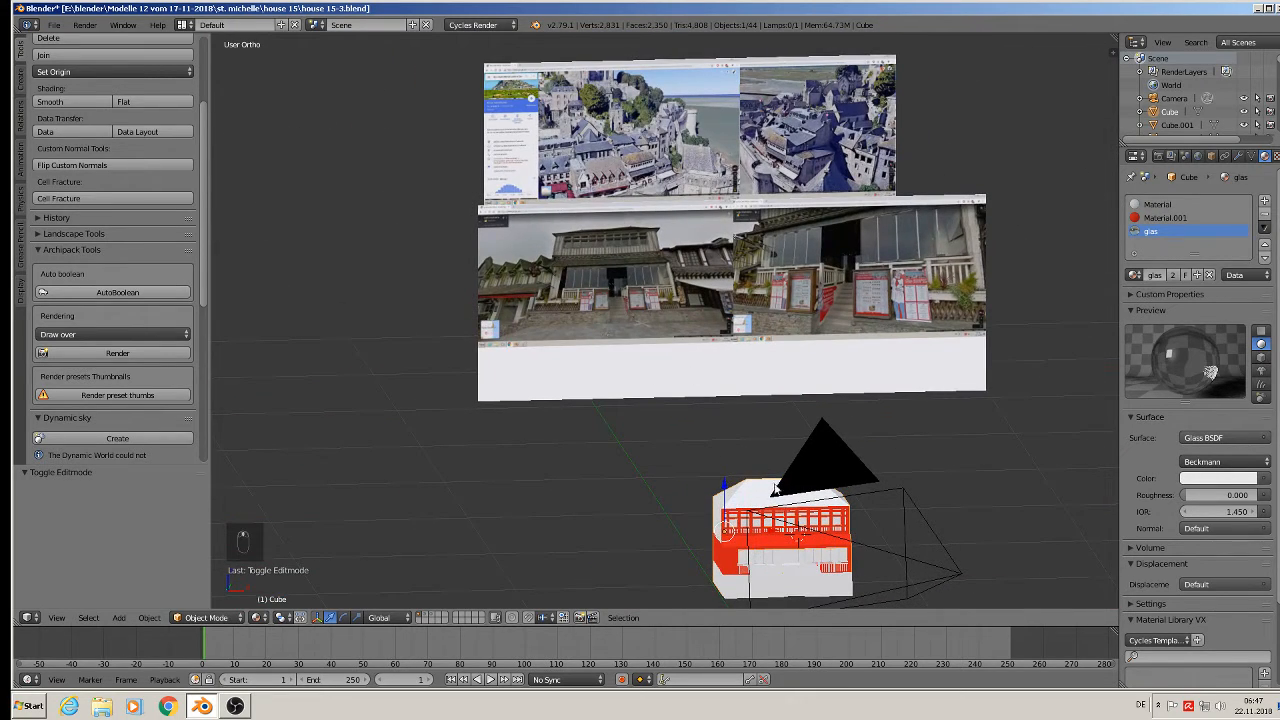
{"action": "middle_click_drag", "start_coordinate": [771, 489], "coordinate": [741, 345], "text": "shift"}
{"action": "scroll", "coordinate": [741, 345], "scroll_direction": "up", "scroll_amount": 6}
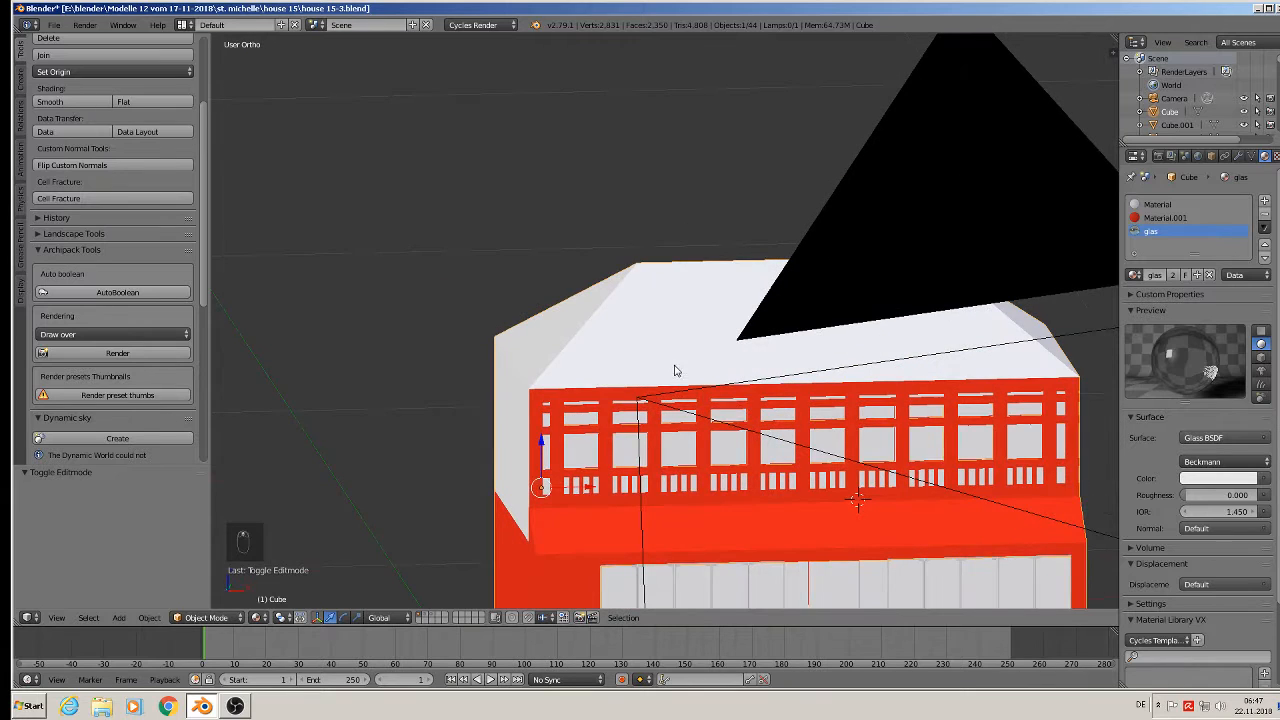
Step: Add a new material to the house body in its own slot and name it rooftiles
{"action": "right_click", "coordinate": [657, 320]}
{"action": "left_click", "coordinate": [1265, 201]}
{"action": "left_click", "coordinate": [1172, 275]}
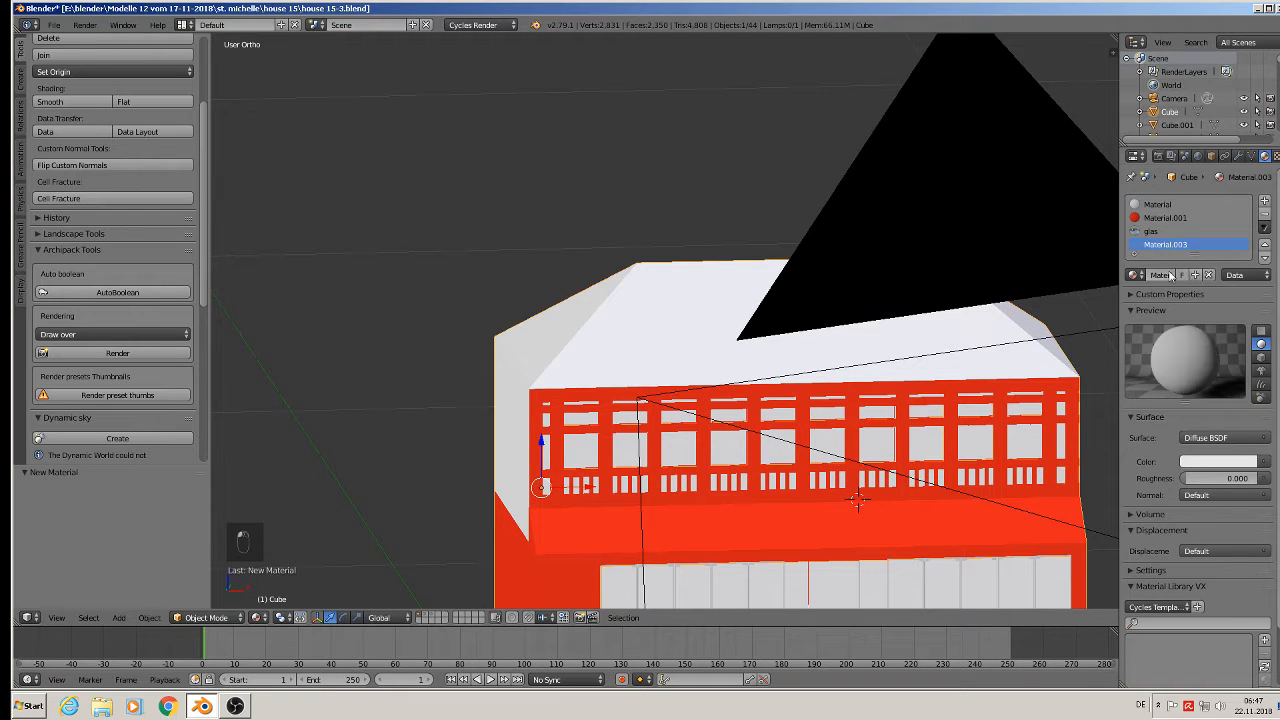
{"action": "left_click", "coordinate": [1160, 274]}
{"action": "type", "text": "rooftiles"}
{"action": "key", "text": "Return"}
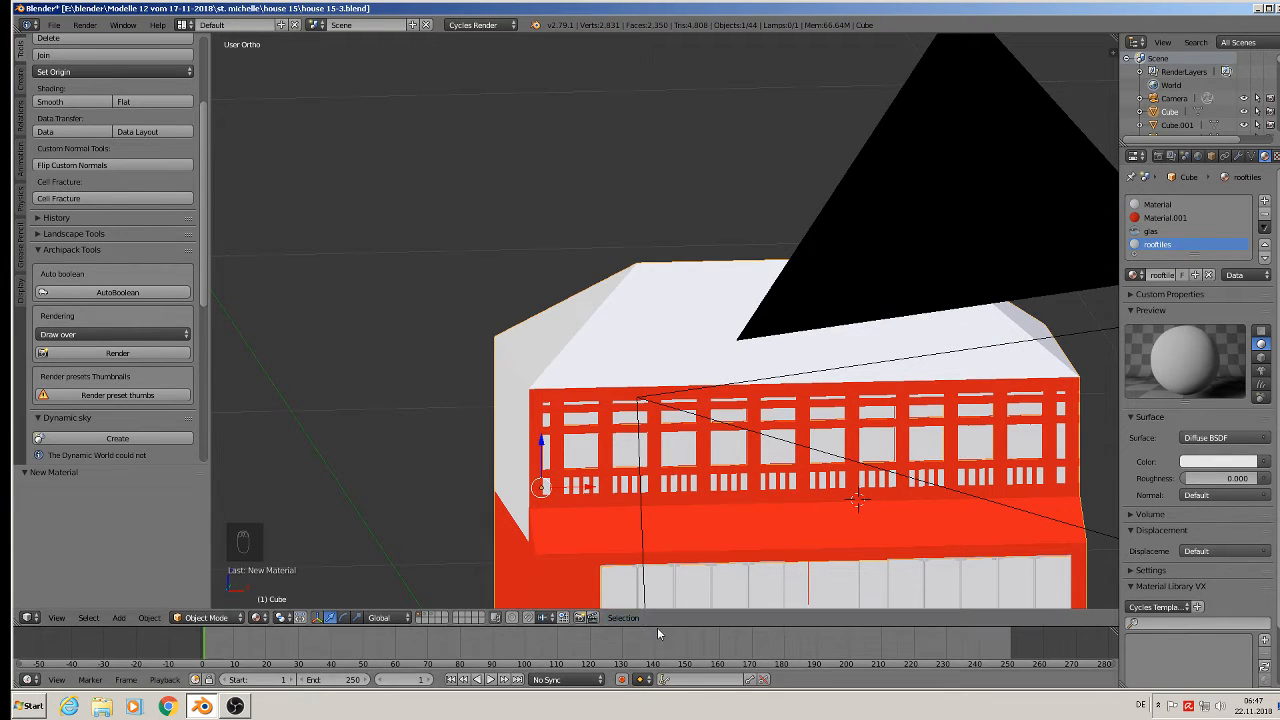
Step: Enlarge the timeline area to about half the window height and change it to the Node Editor
{"action": "left_click_drag", "start_coordinate": [656, 626], "coordinate": [634, 390]}
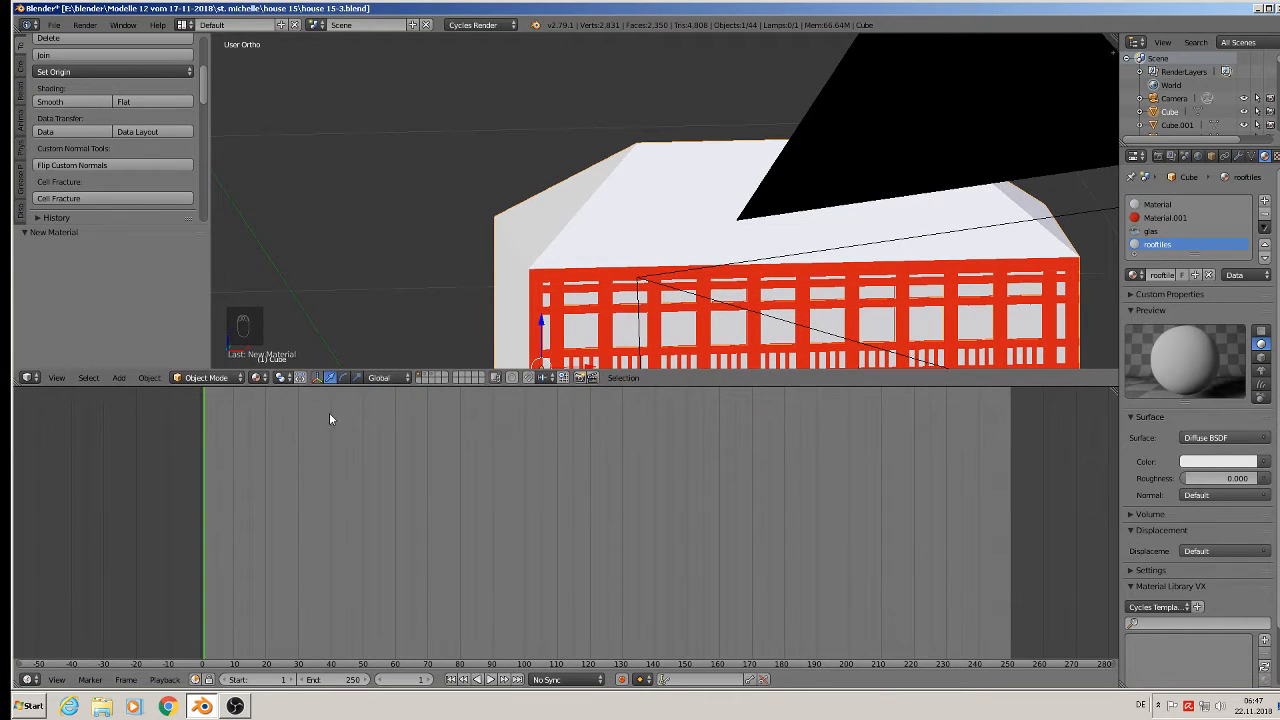
{"action": "left_click", "coordinate": [29, 680]}
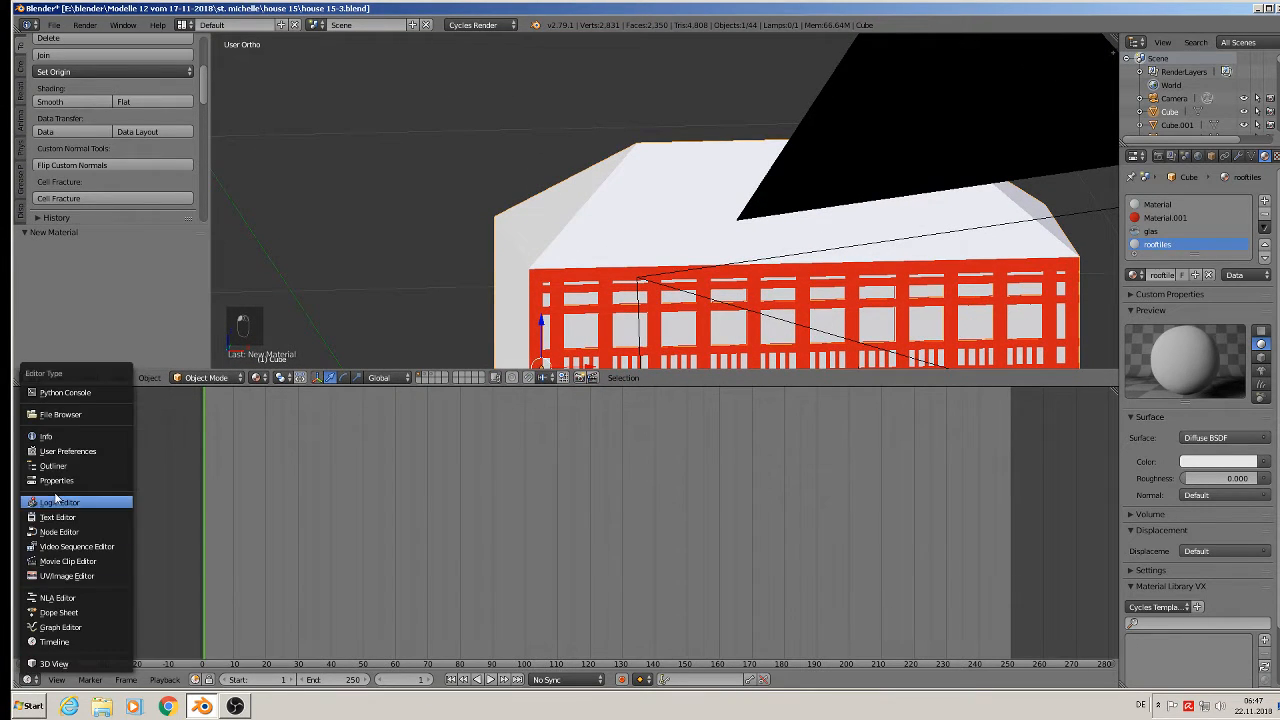
{"action": "left_click", "coordinate": [50, 533]}
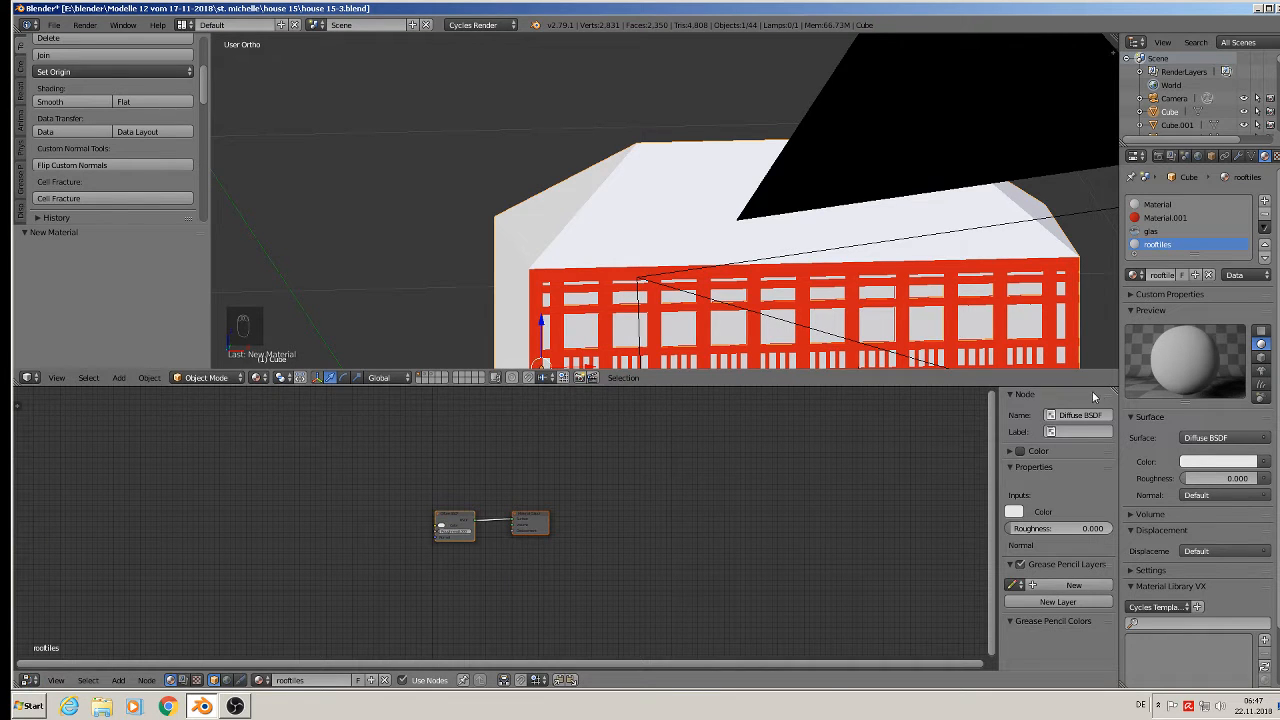
Step: Split the node area in two, hide the node properties in one half and make the other a UV/Image Editor, slightly reduced in height
{"action": "left_click_drag", "start_coordinate": [1113, 391], "coordinate": [597, 400]}
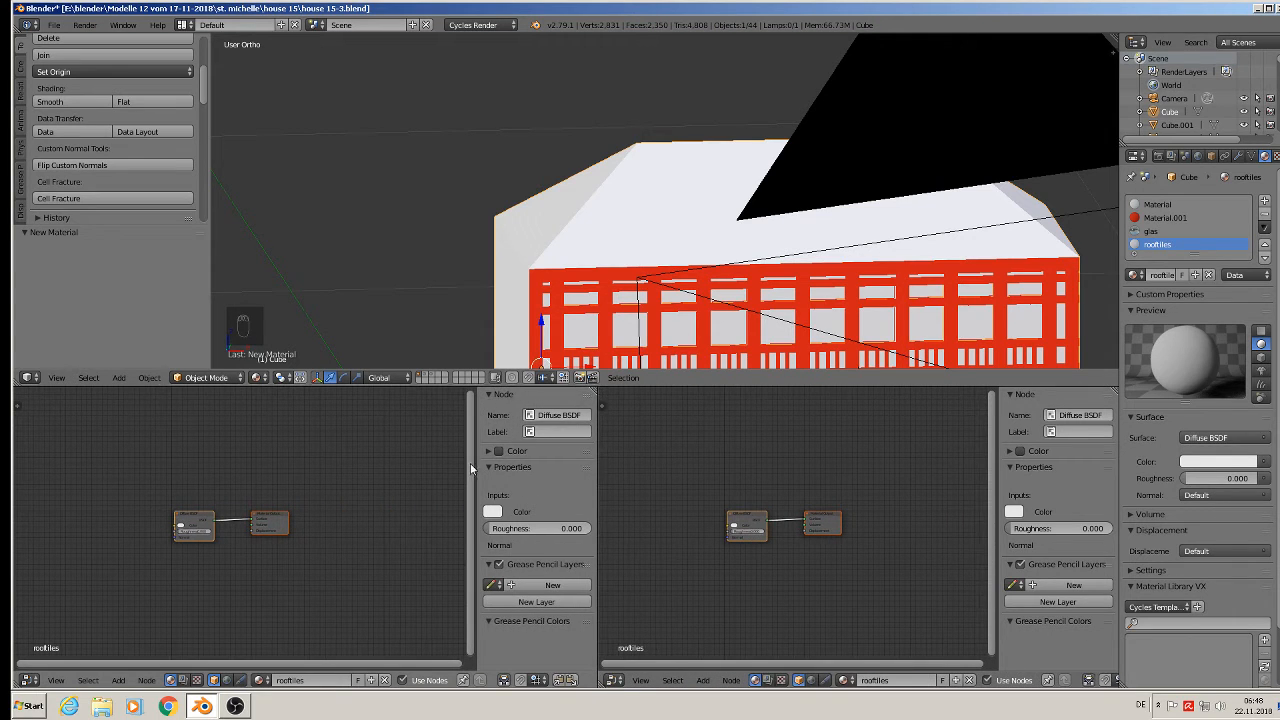
{"action": "key", "text": "n"}
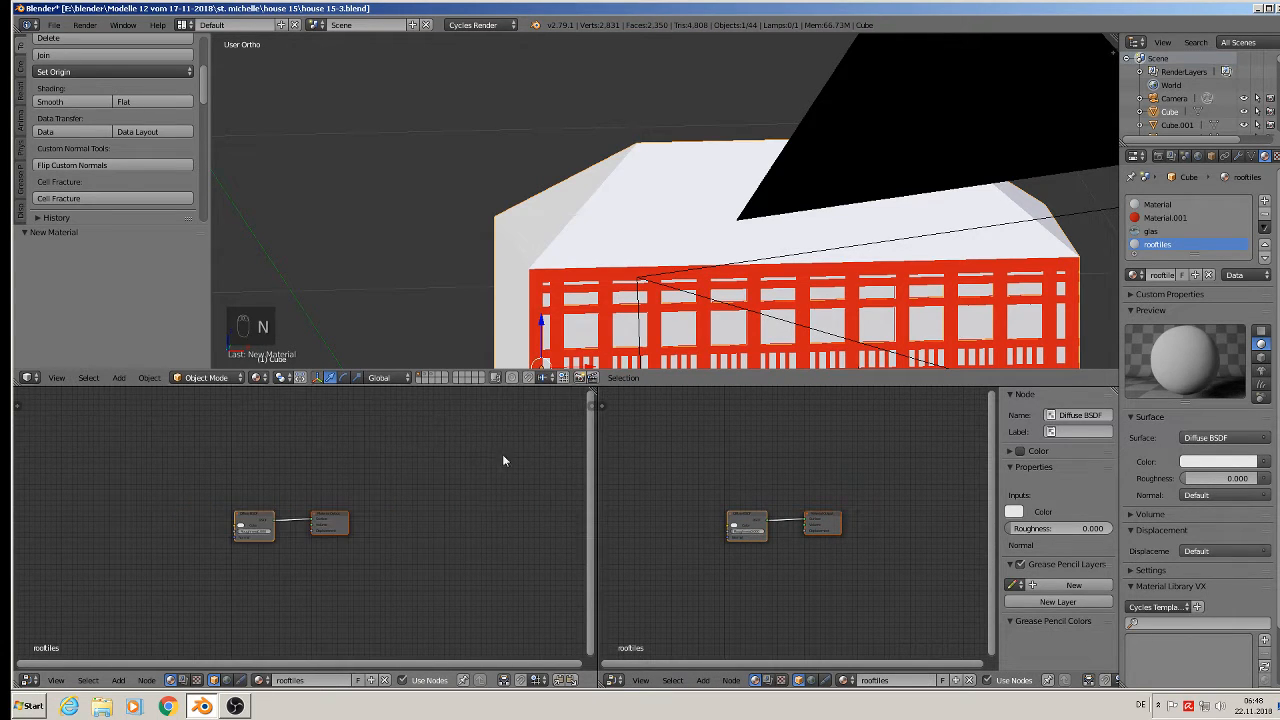
{"action": "left_click", "coordinate": [614, 680]}
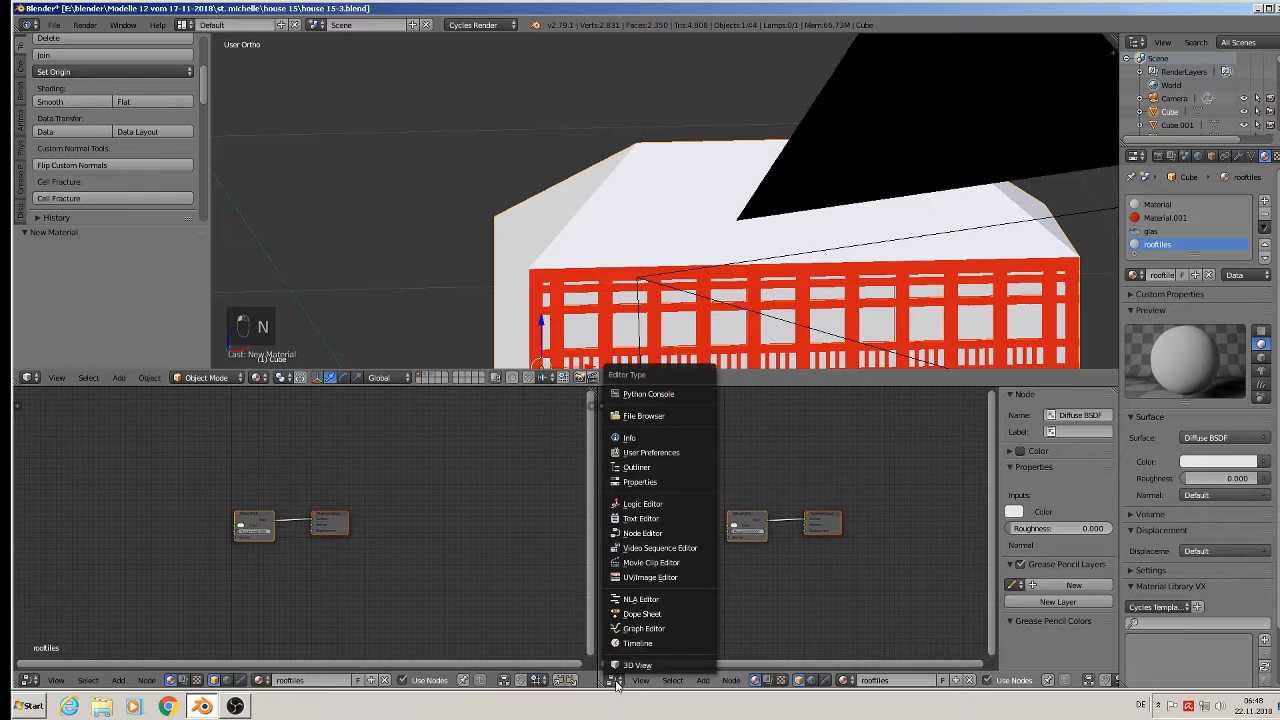
{"action": "left_click", "coordinate": [642, 578]}
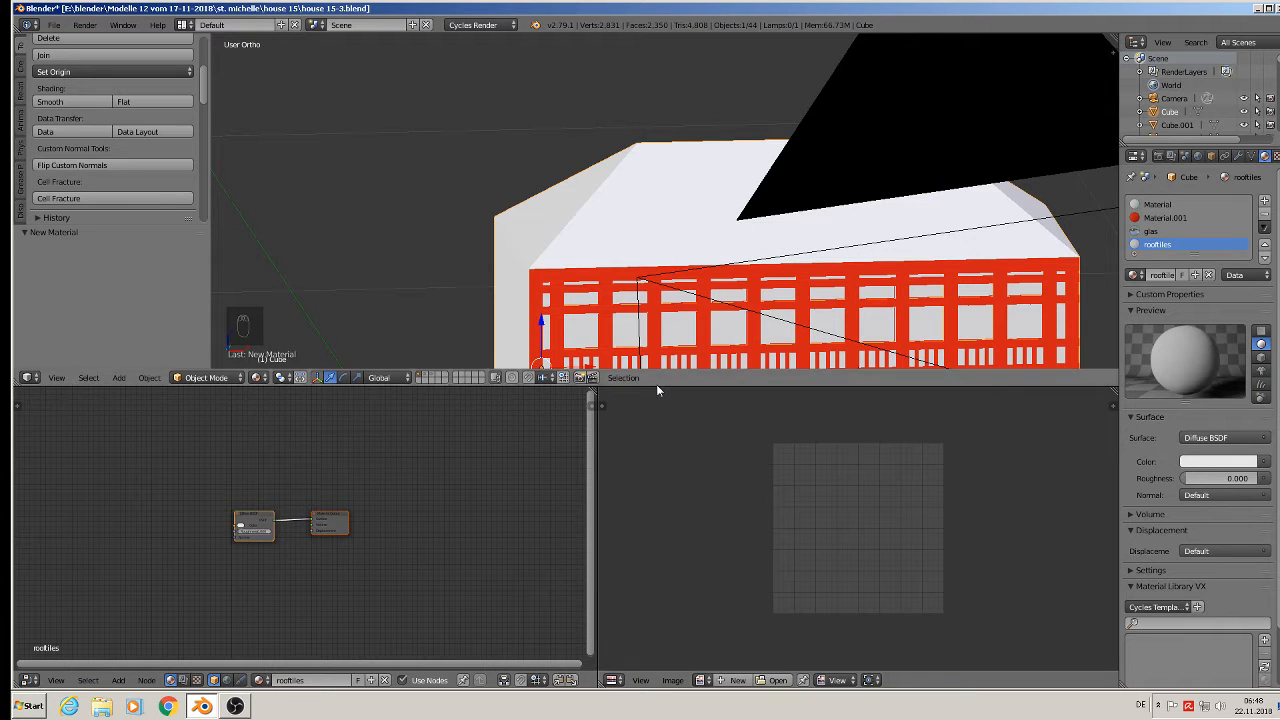
{"action": "left_click_drag", "start_coordinate": [656, 394], "coordinate": [656, 469]}
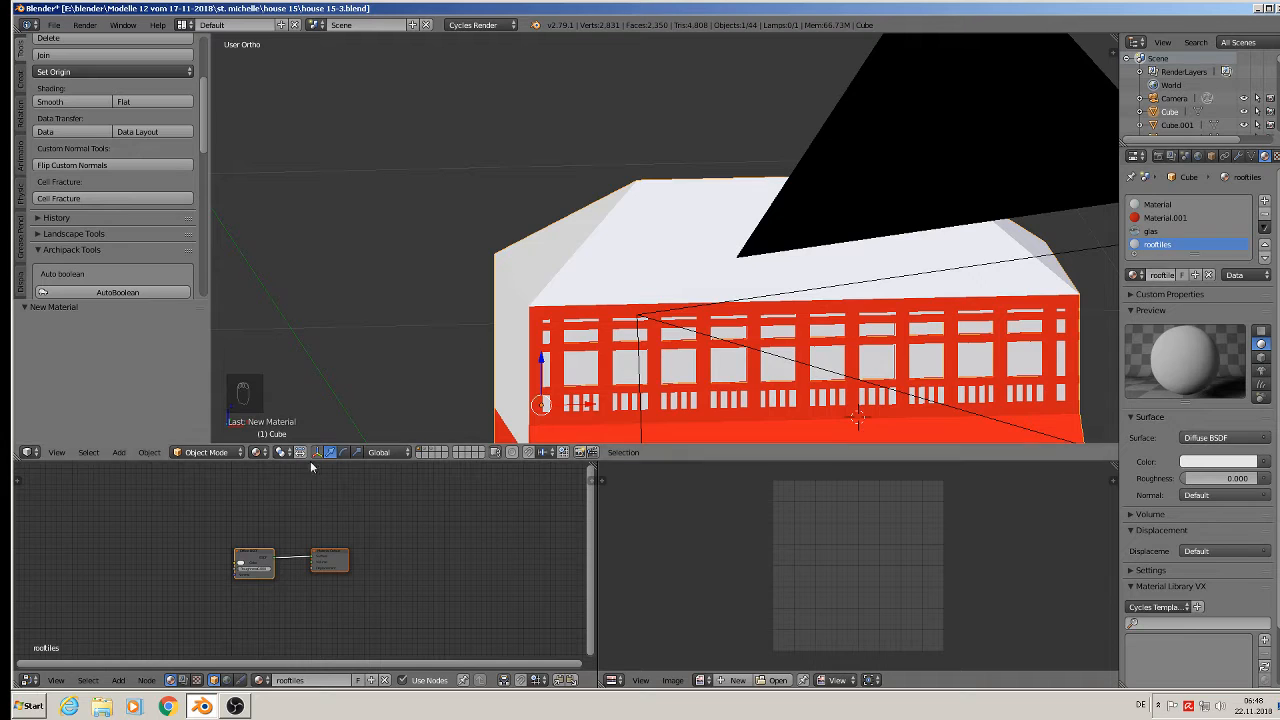
Step: Delete the Diffuse BSDF node from the rooftiles material
{"action": "scroll", "coordinate": [241, 565], "scroll_direction": "up", "scroll_amount": 2}
{"action": "scroll", "coordinate": [241, 565], "scroll_direction": "up", "scroll_amount": 3}
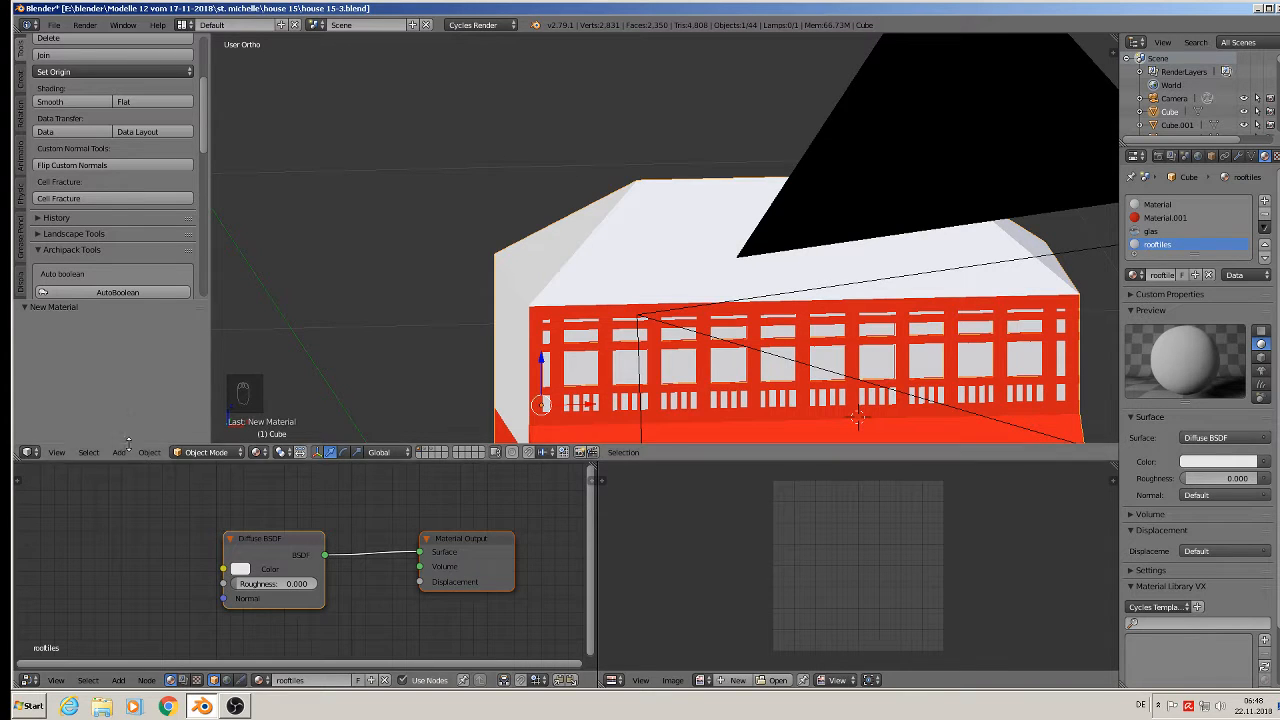
{"action": "scroll", "coordinate": [355, 570], "scroll_direction": "down", "scroll_amount": 5}
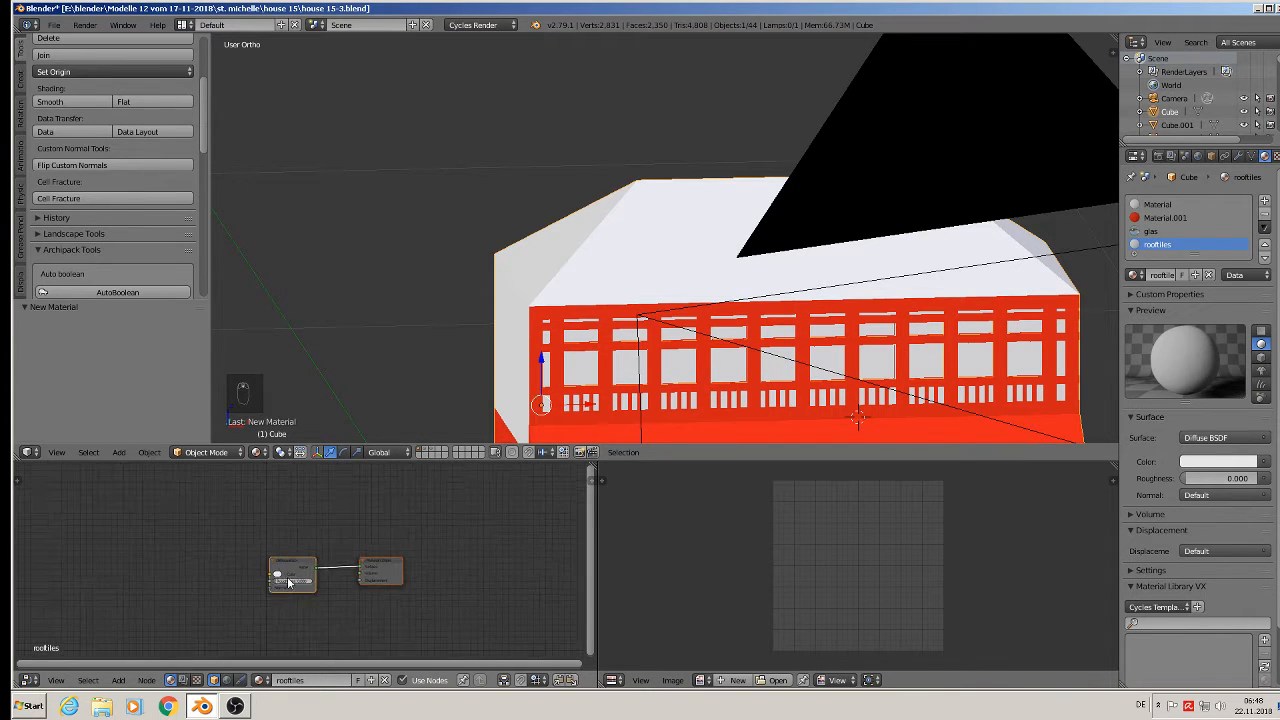
{"action": "middle_click_drag", "start_coordinate": [323, 586], "coordinate": [439, 551]}
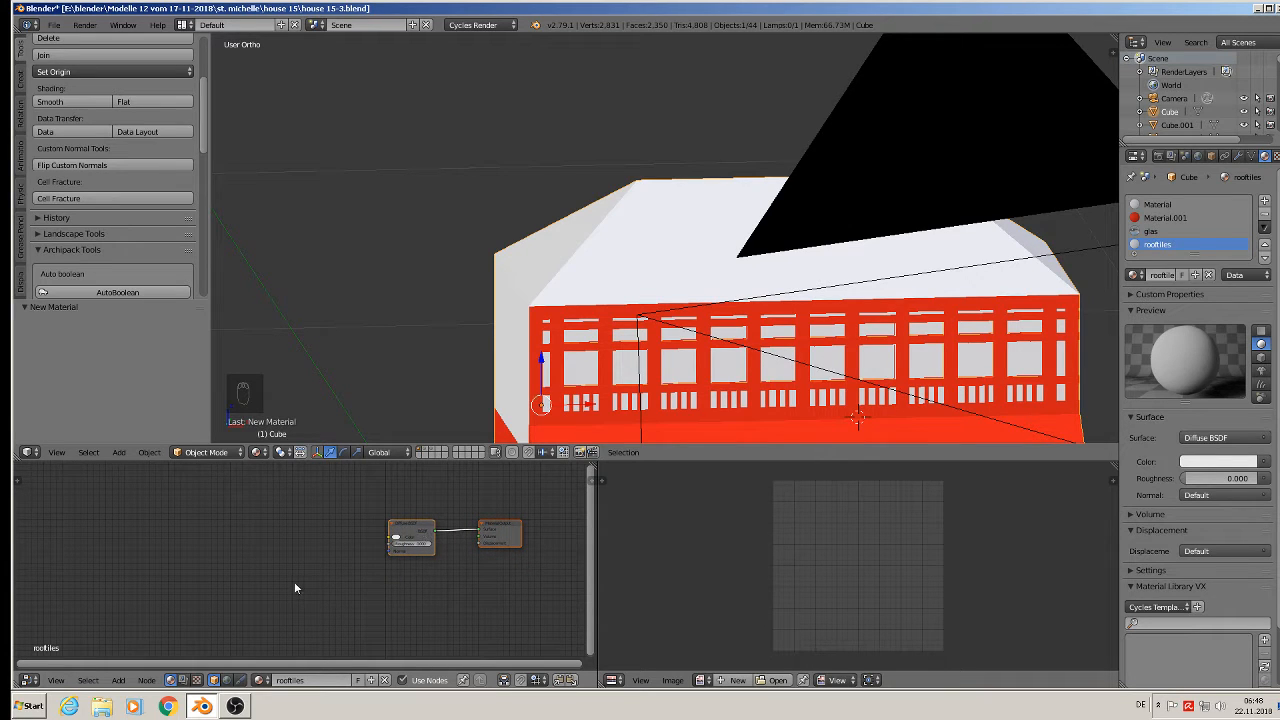
{"action": "key", "text": "x"}
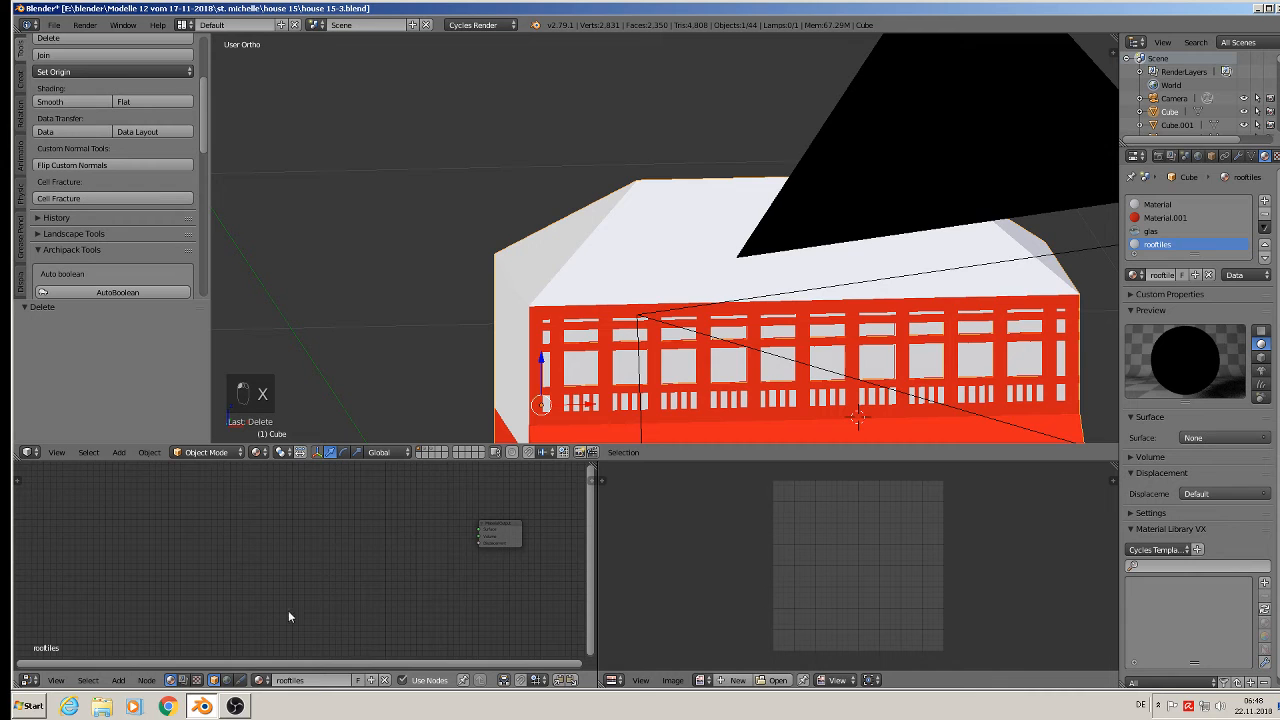
Step: Add a Principled BSDF node and link its BSDF output to the Material Output's Surface input
{"action": "left_click", "coordinate": [118, 680]}
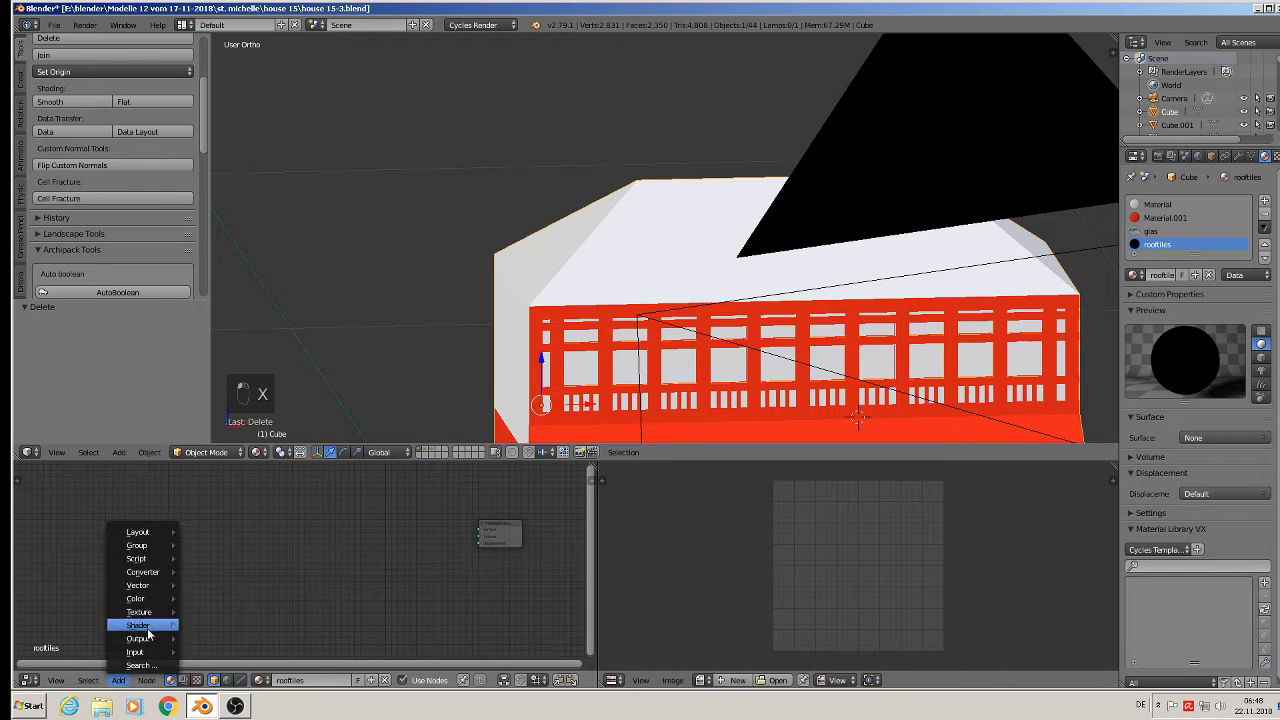
{"action": "mouse_move", "coordinate": [146, 625]}
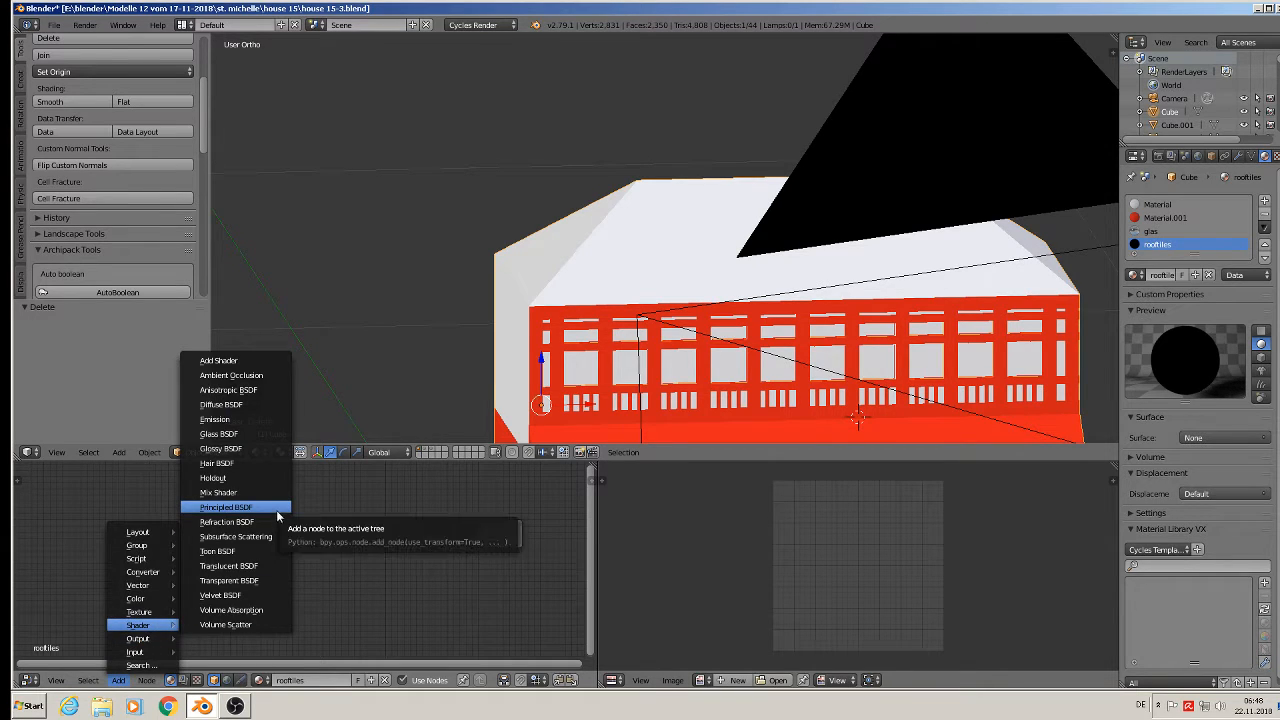
{"action": "left_click", "coordinate": [235, 512]}
{"action": "left_click", "coordinate": [336, 500]}
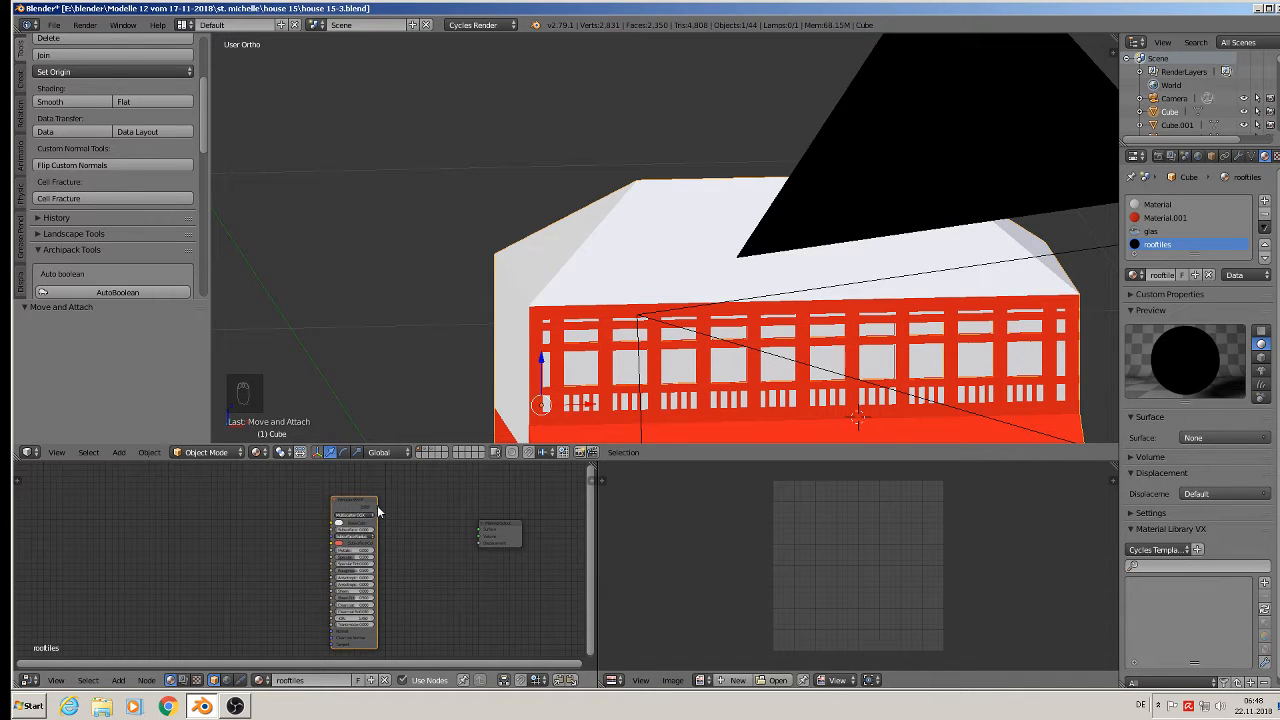
{"action": "scroll", "coordinate": [377, 505], "scroll_direction": "up", "scroll_amount": 3}
{"action": "left_click_drag", "start_coordinate": [367, 494], "coordinate": [541, 533]}
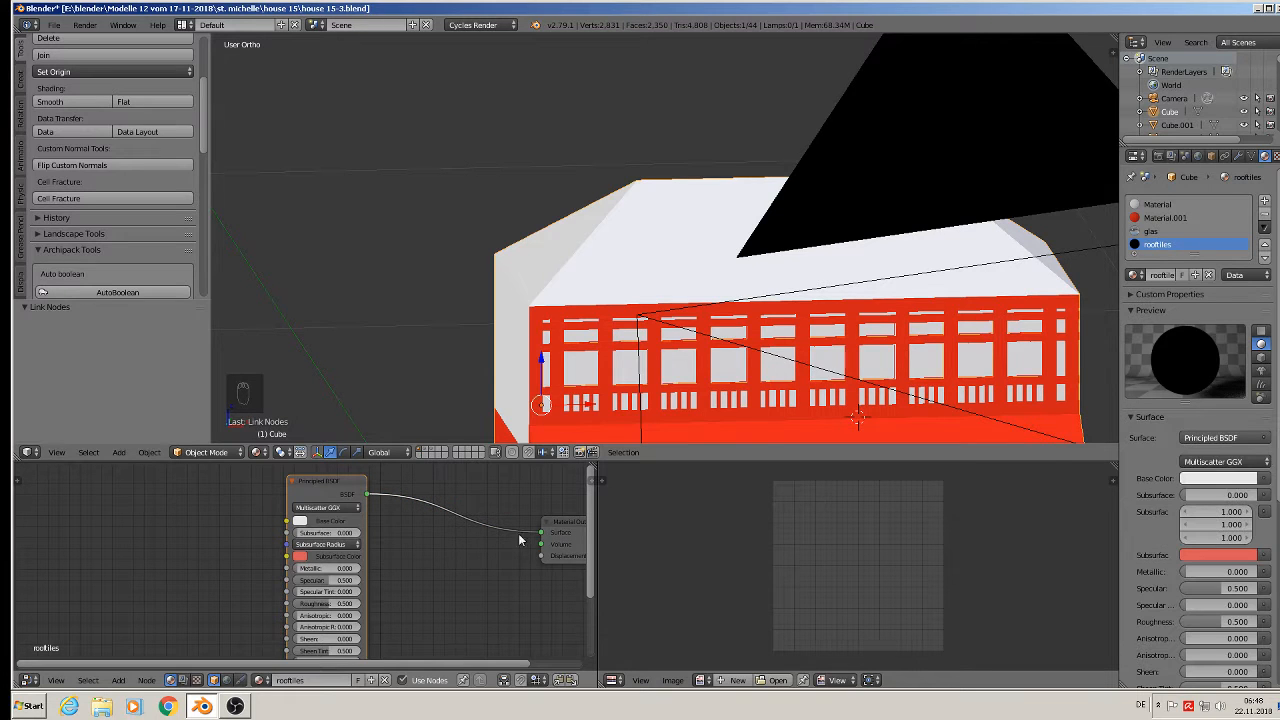
Step: Add an Image Texture node and place it in front of the Principled BSDF's inputs
{"action": "scroll", "coordinate": [532, 543], "scroll_direction": "down", "scroll_amount": 3}
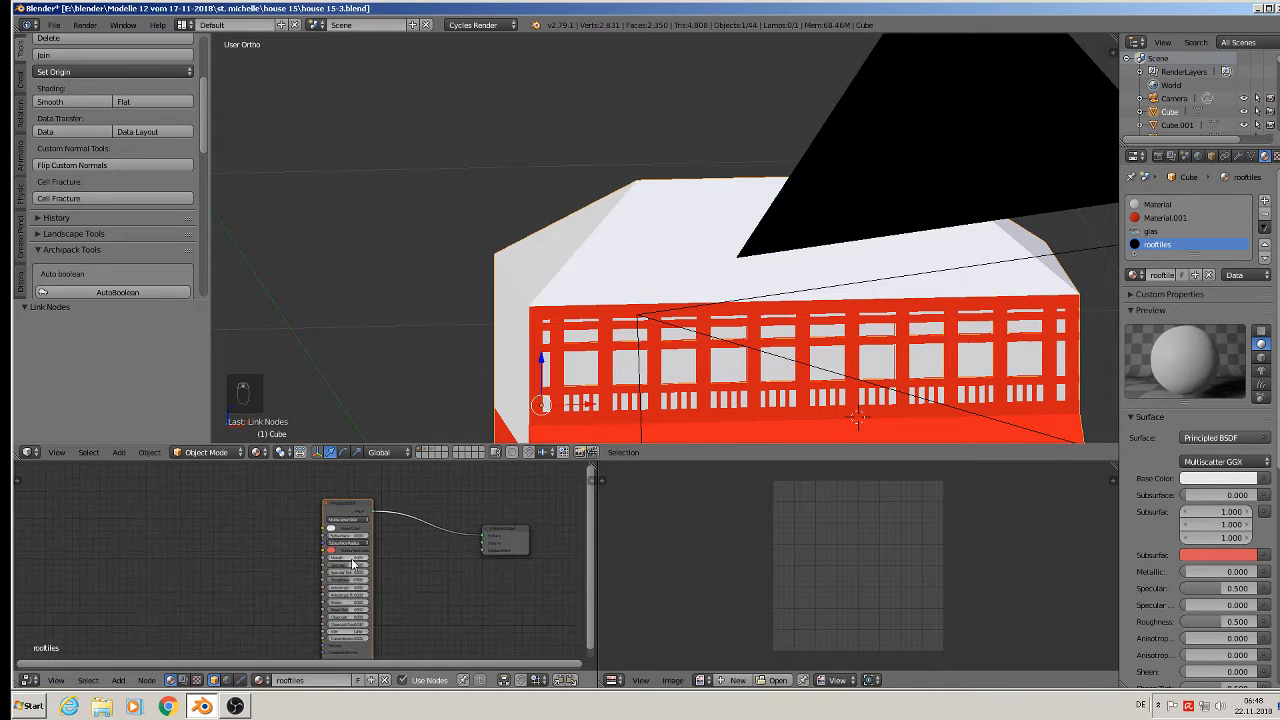
{"action": "middle_click_drag", "start_coordinate": [390, 515], "coordinate": [510, 495]}
{"action": "middle_click_drag", "start_coordinate": [275, 550], "coordinate": [313, 559]}
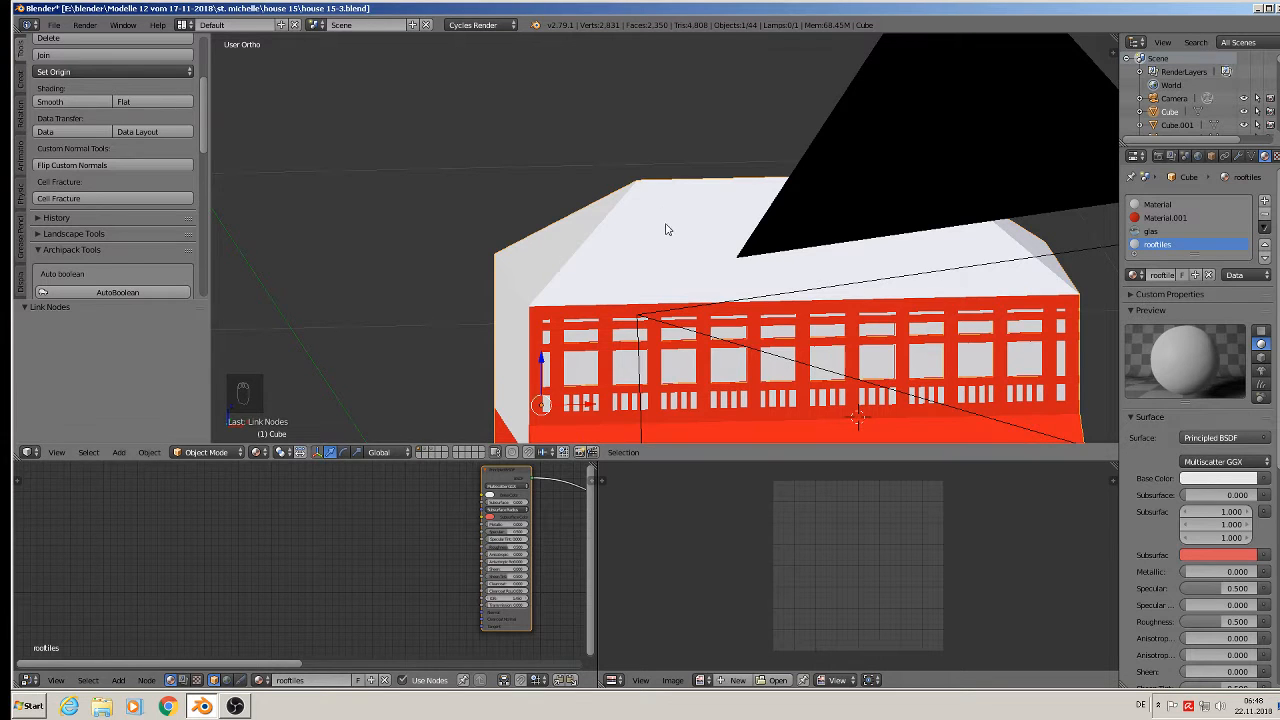
{"action": "left_click", "coordinate": [118, 680]}
{"action": "mouse_move", "coordinate": [152, 611]}
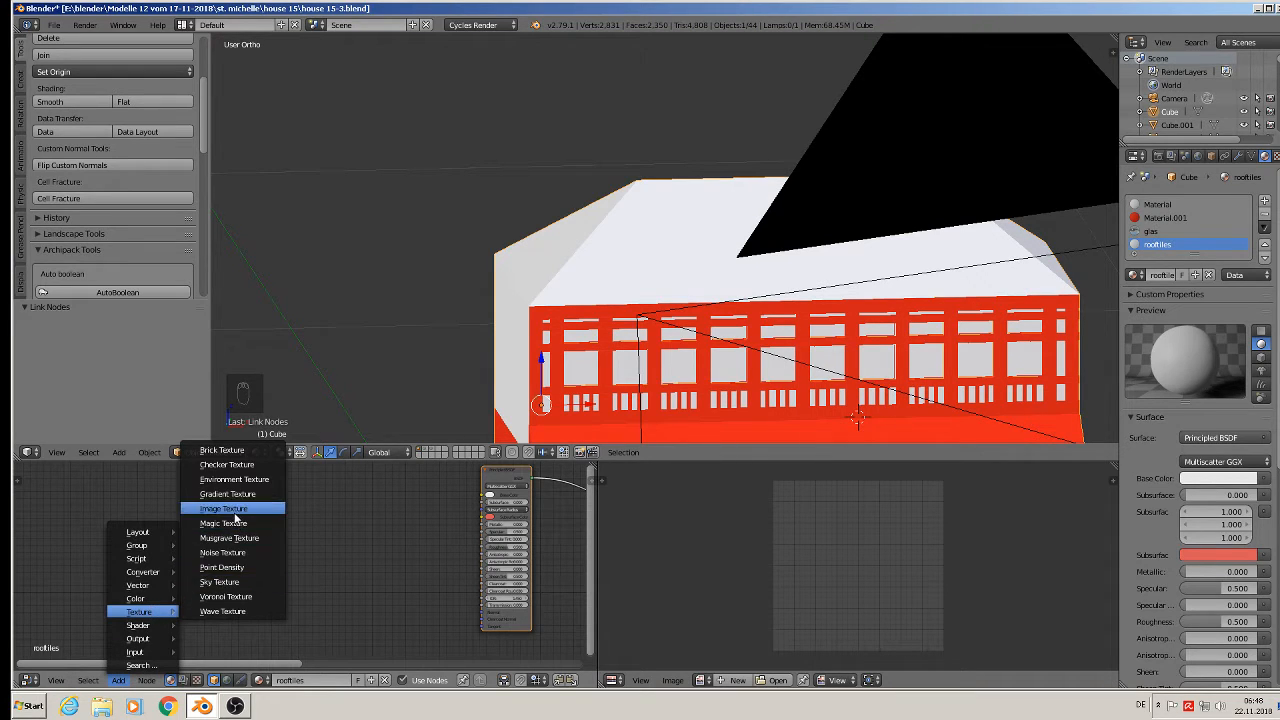
{"action": "left_click", "coordinate": [224, 508]}
{"action": "left_click", "coordinate": [369, 496]}
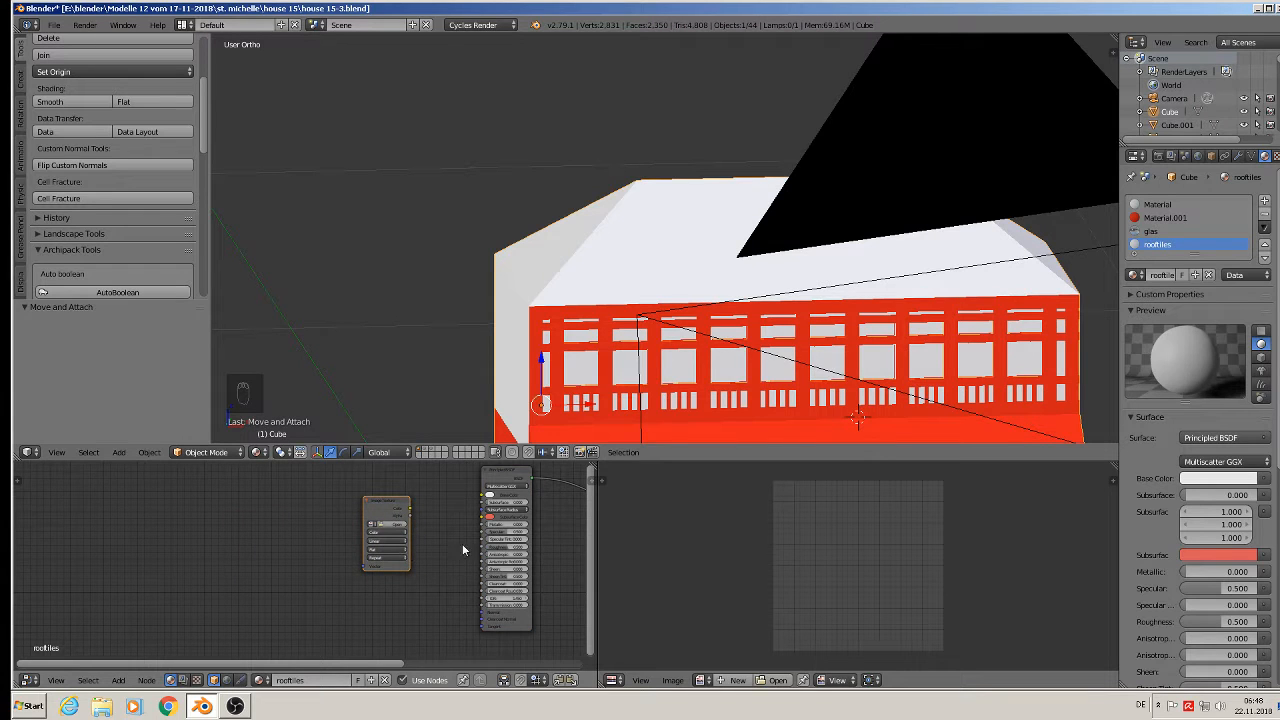
Step: Link the Image Texture node's Color output to the Principled BSDF's Base Color input
{"action": "scroll", "coordinate": [462, 543], "scroll_direction": "up", "scroll_amount": 1}
{"action": "scroll", "coordinate": [459, 530], "scroll_direction": "up", "scroll_amount": 1}
{"action": "middle_click_drag", "start_coordinate": [459, 530], "coordinate": [378, 615]}
{"action": "scroll", "coordinate": [354, 591], "scroll_direction": "up", "scroll_amount": 4}
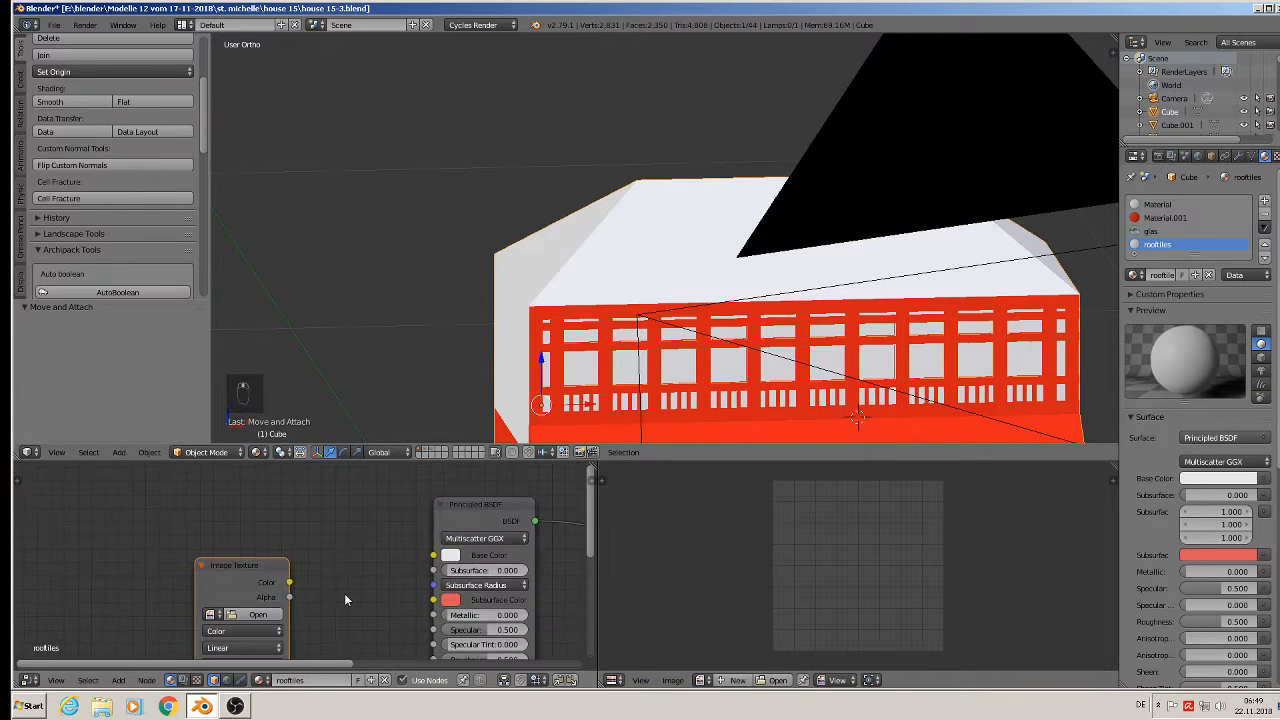
{"action": "left_click_drag", "start_coordinate": [290, 583], "coordinate": [436, 555]}
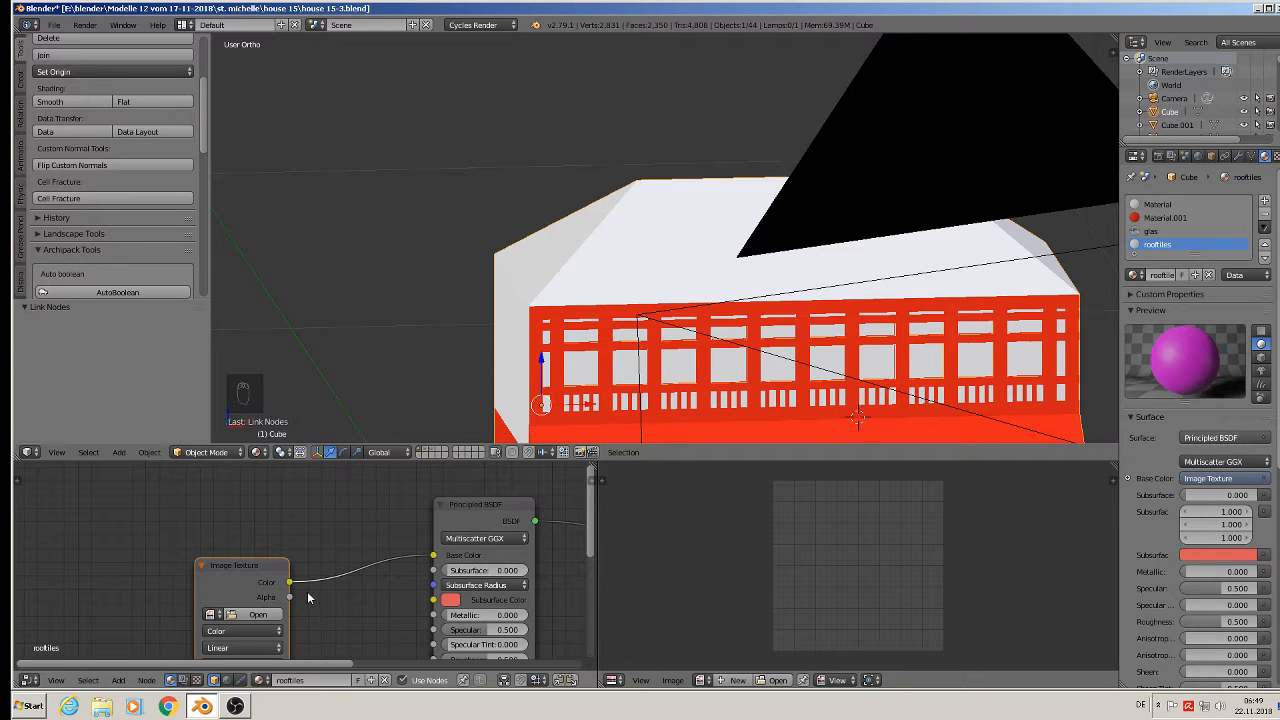
Step: Start choosing an image for the Image Texture node and show the st. michelle\textur folder on E: as thumbnails
{"action": "scroll", "coordinate": [347, 611], "scroll_direction": "down", "scroll_amount": 3}
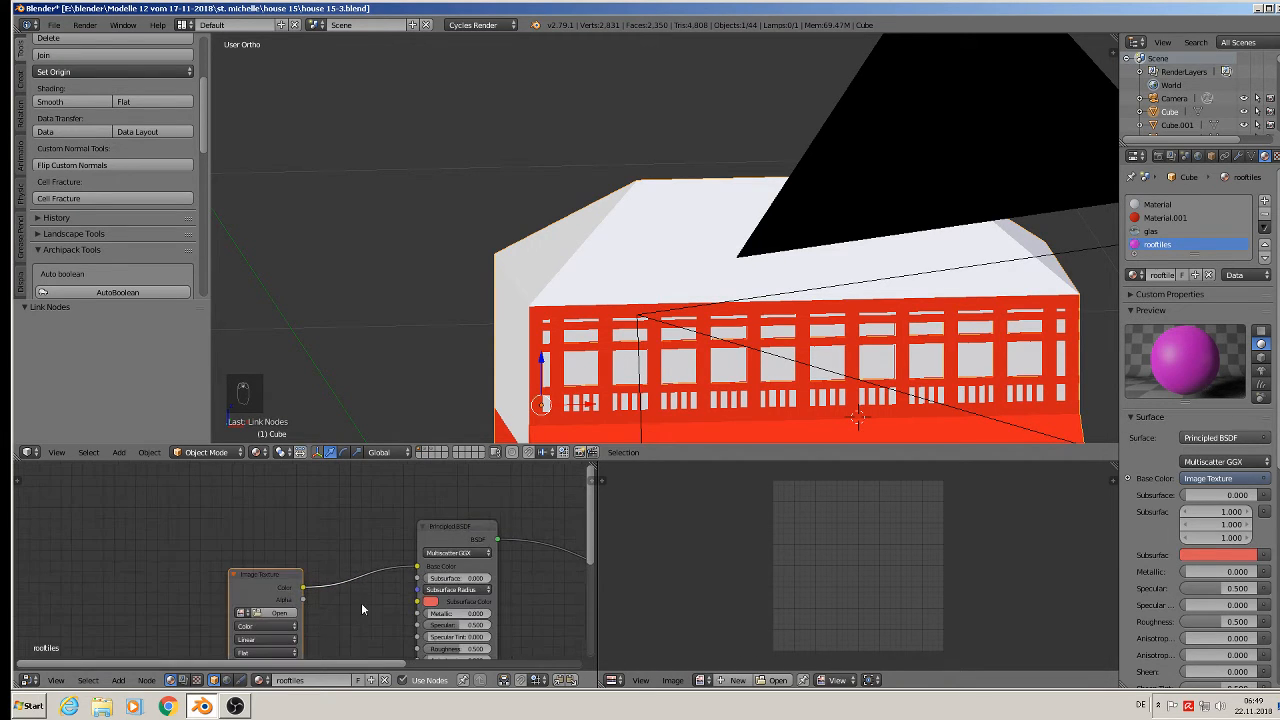
{"action": "middle_click_drag", "start_coordinate": [361, 602], "coordinate": [415, 562]}
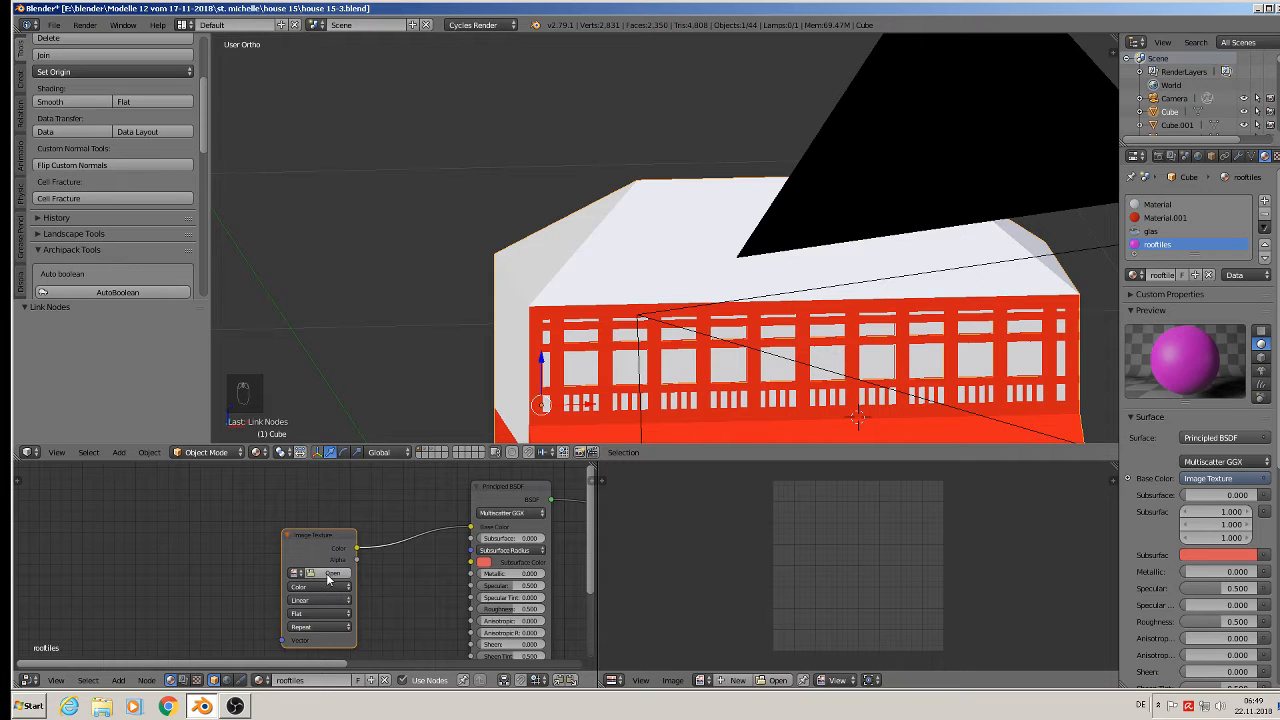
{"action": "left_click", "coordinate": [327, 576]}
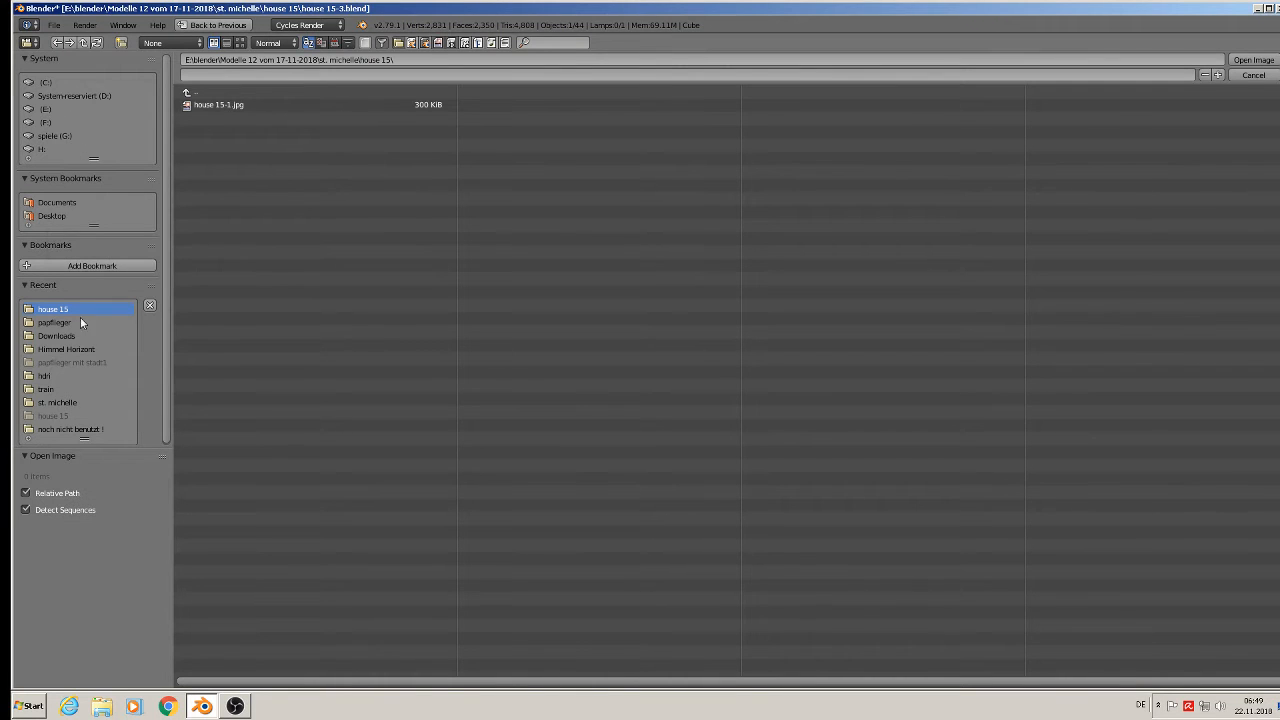
{"action": "left_click", "coordinate": [60, 403]}
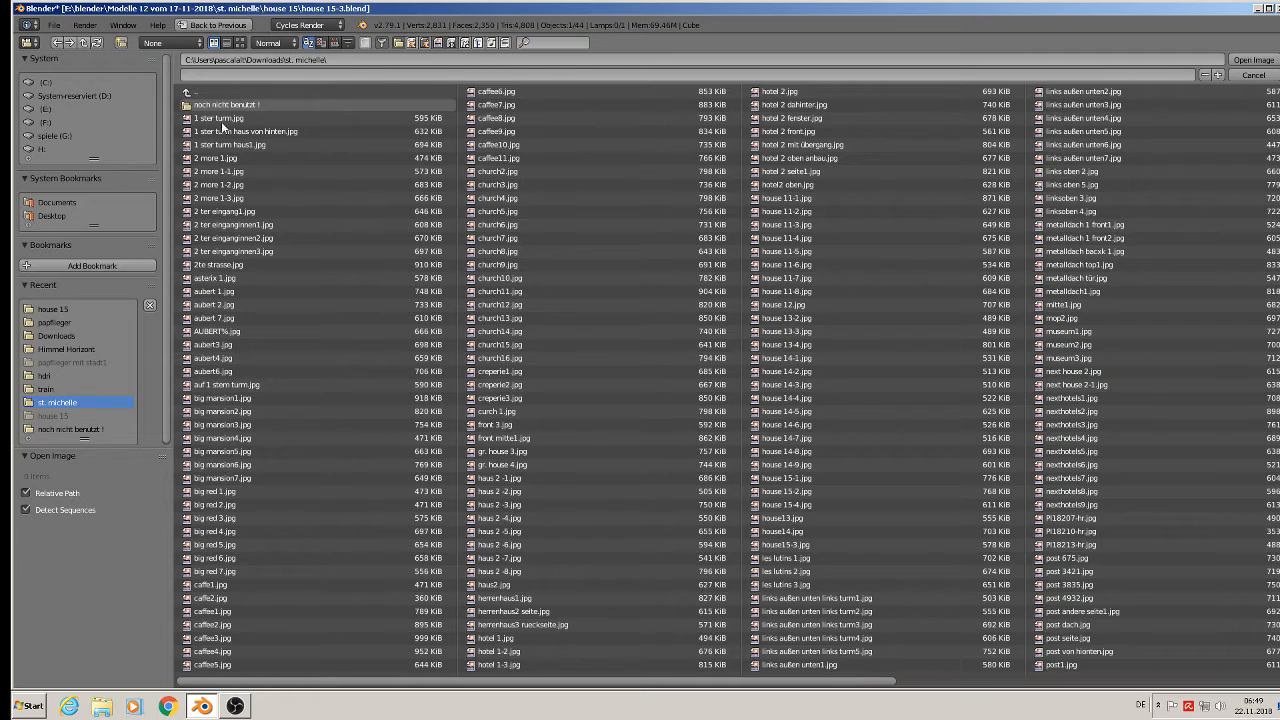
{"action": "scroll", "coordinate": [272, 281], "scroll_direction": "down", "scroll_amount": 1}
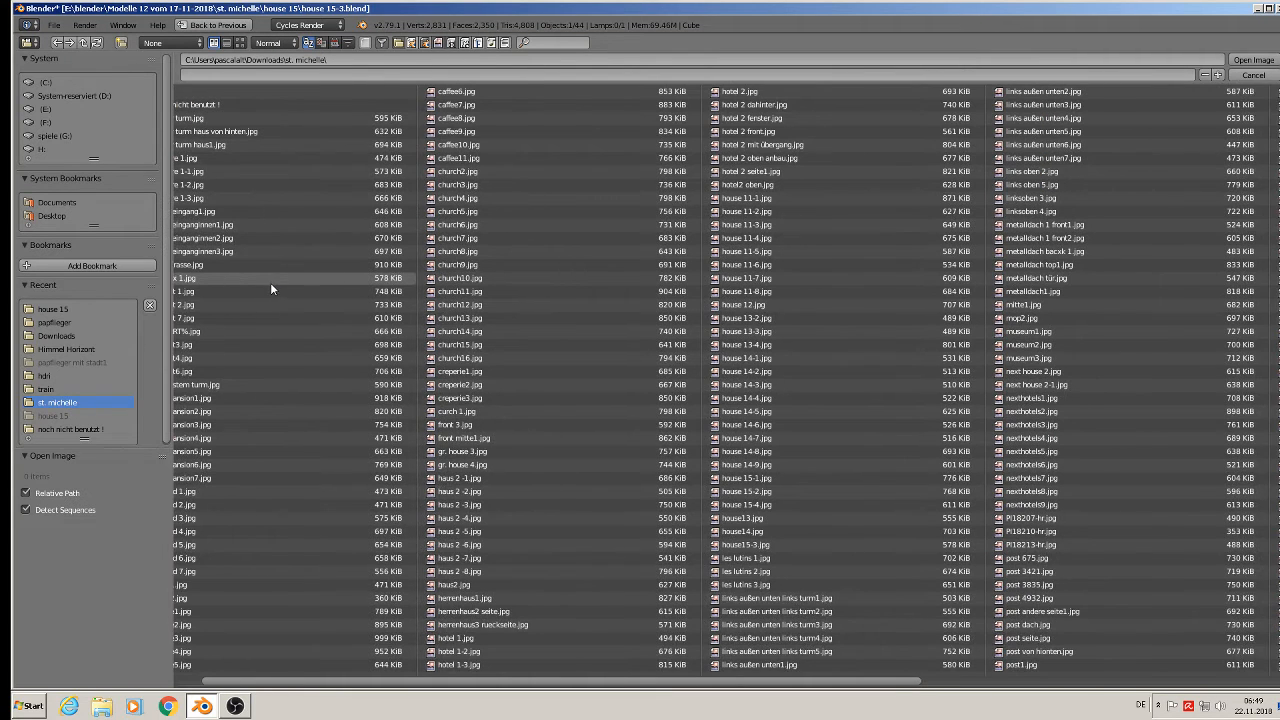
{"action": "scroll", "coordinate": [274, 292], "scroll_direction": "up", "scroll_amount": 1}
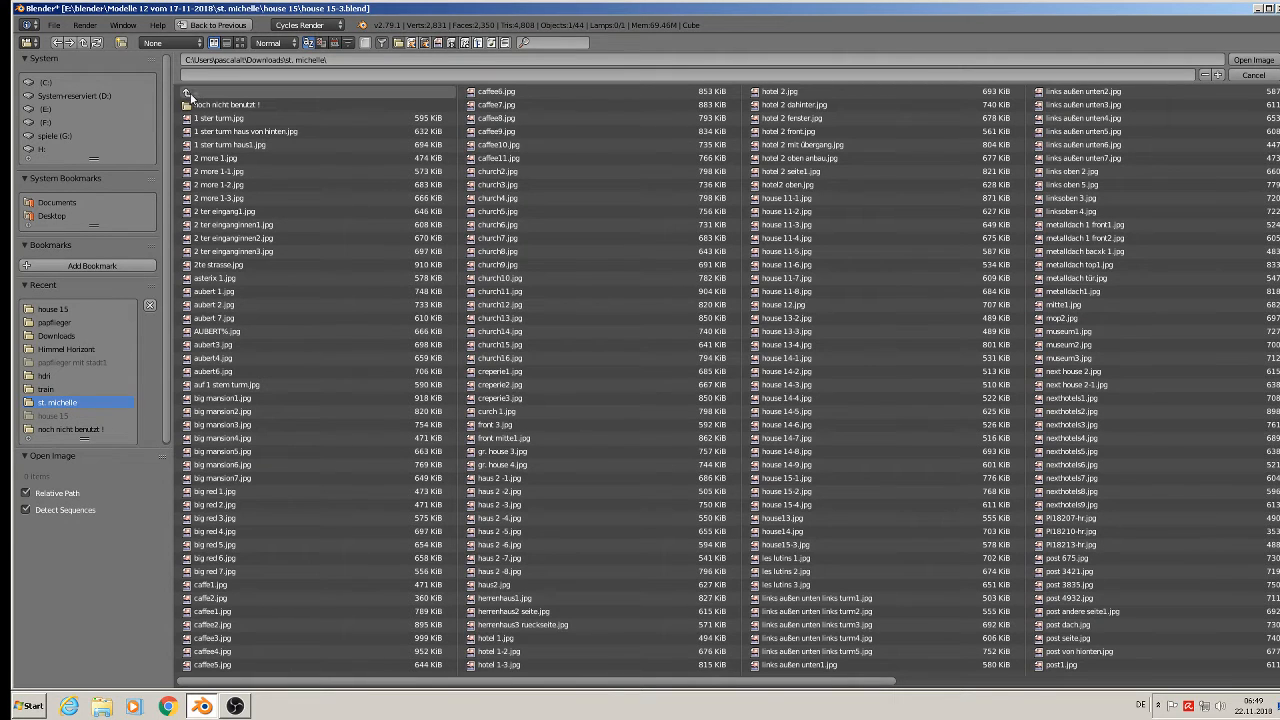
{"action": "left_click", "coordinate": [57, 310]}
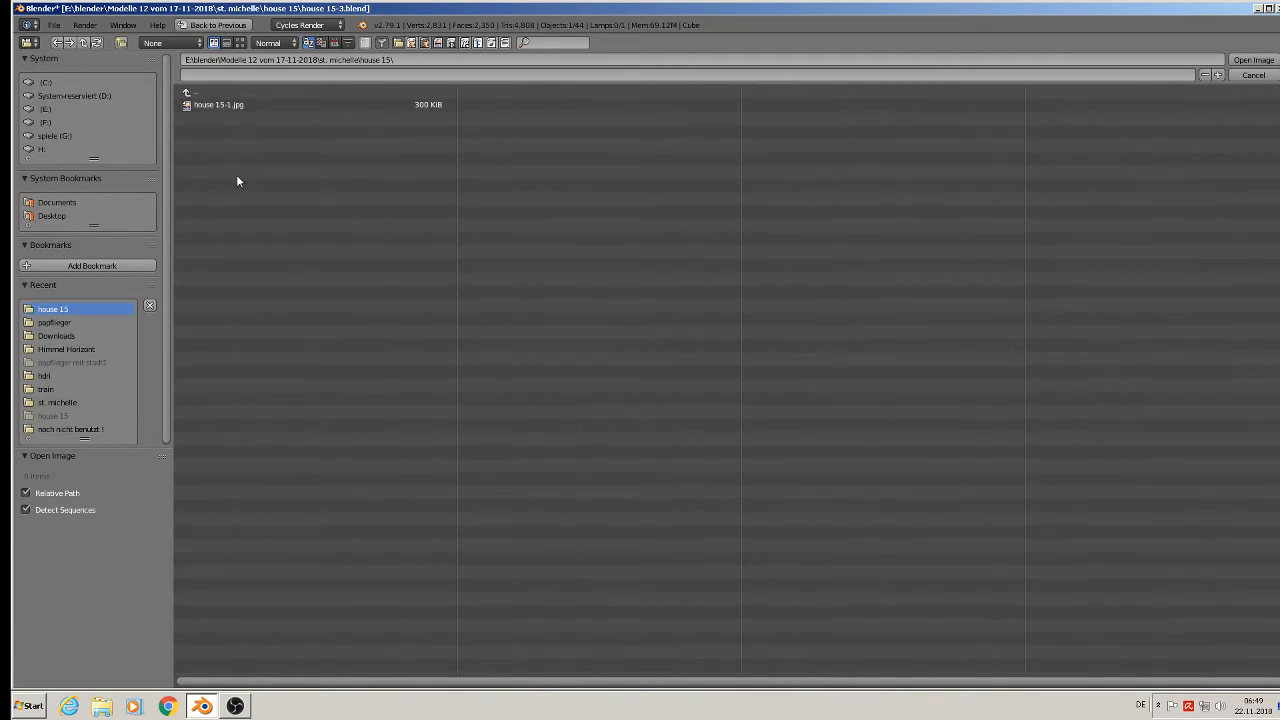
{"action": "left_click", "coordinate": [196, 92]}
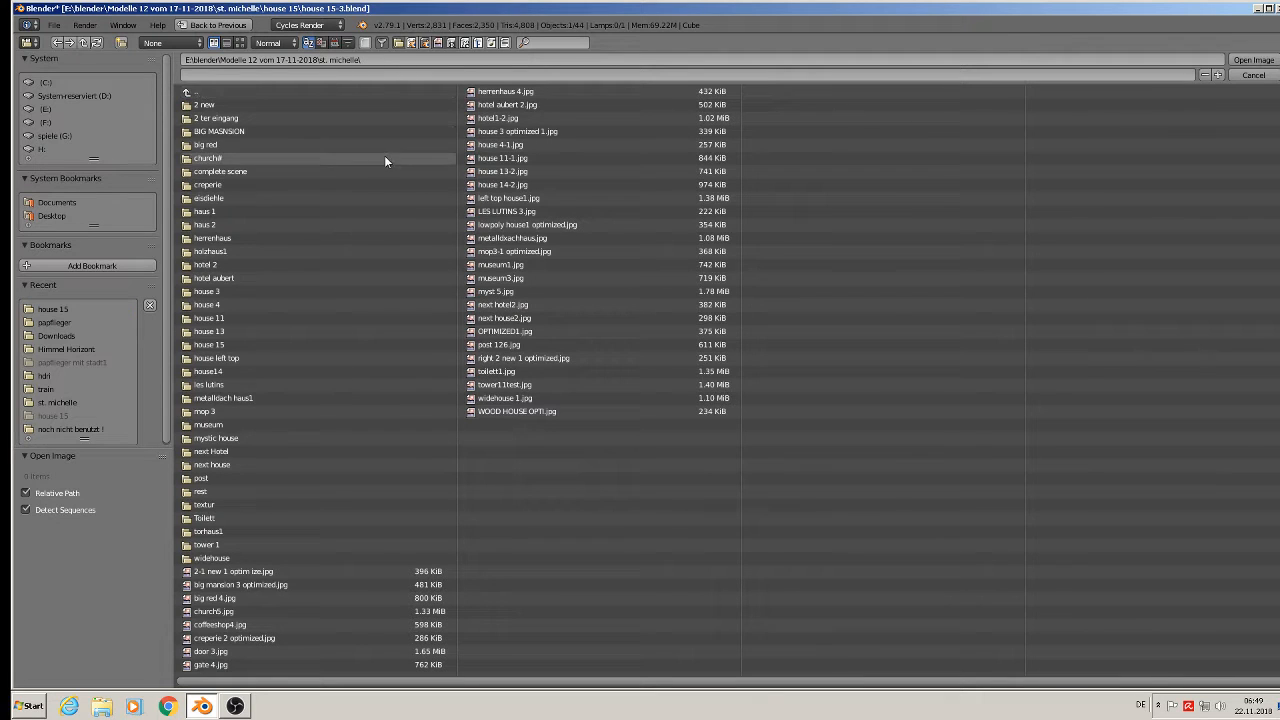
{"action": "left_click", "coordinate": [229, 505]}
{"action": "left_click", "coordinate": [239, 42]}
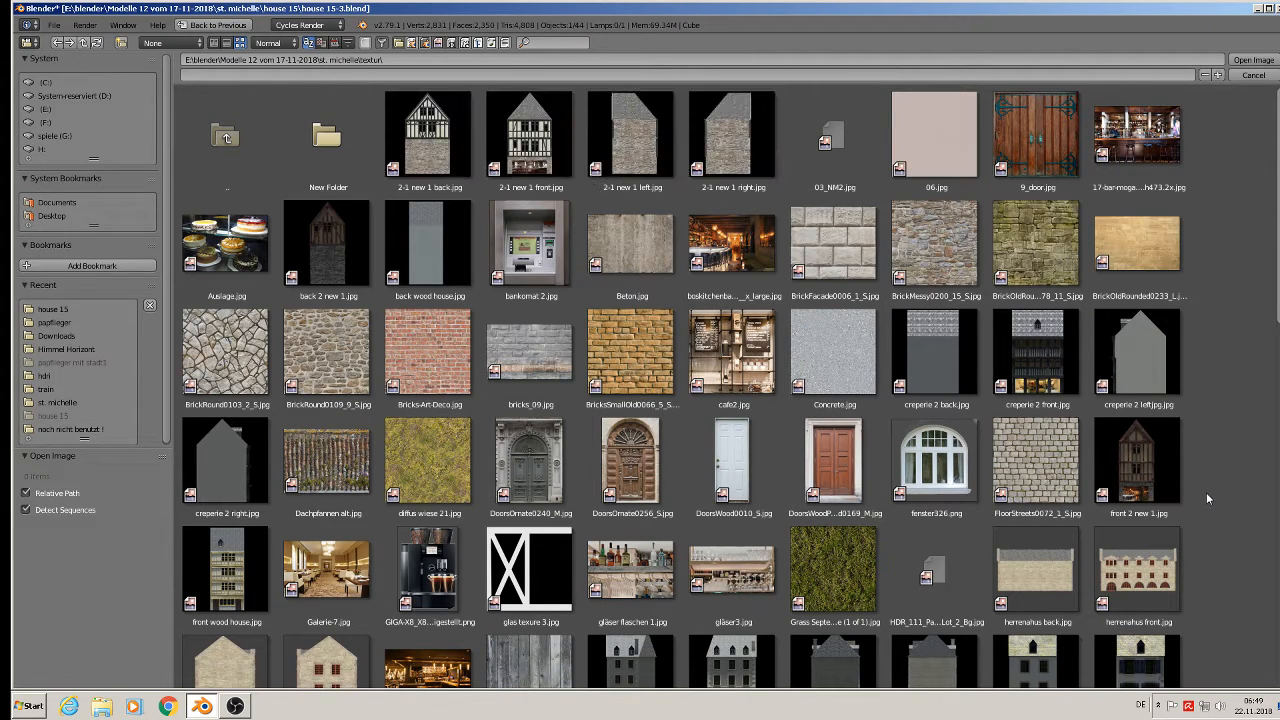
Step: Load the grey rounded roof-tile image whose file name ends in "verkehrt.jpg" into the Image Texture node
{"action": "scroll", "coordinate": [1213, 515], "scroll_direction": "down", "scroll_amount": 5}
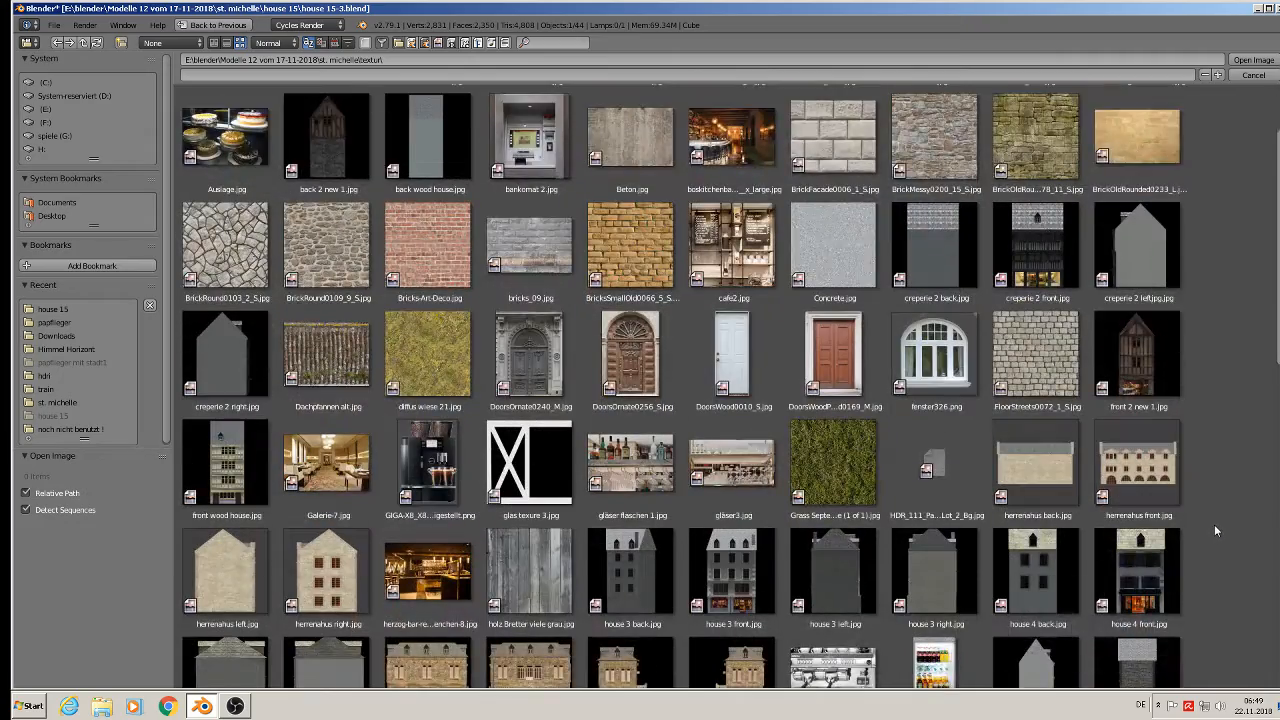
{"action": "scroll", "coordinate": [1214, 524], "scroll_direction": "down", "scroll_amount": 4}
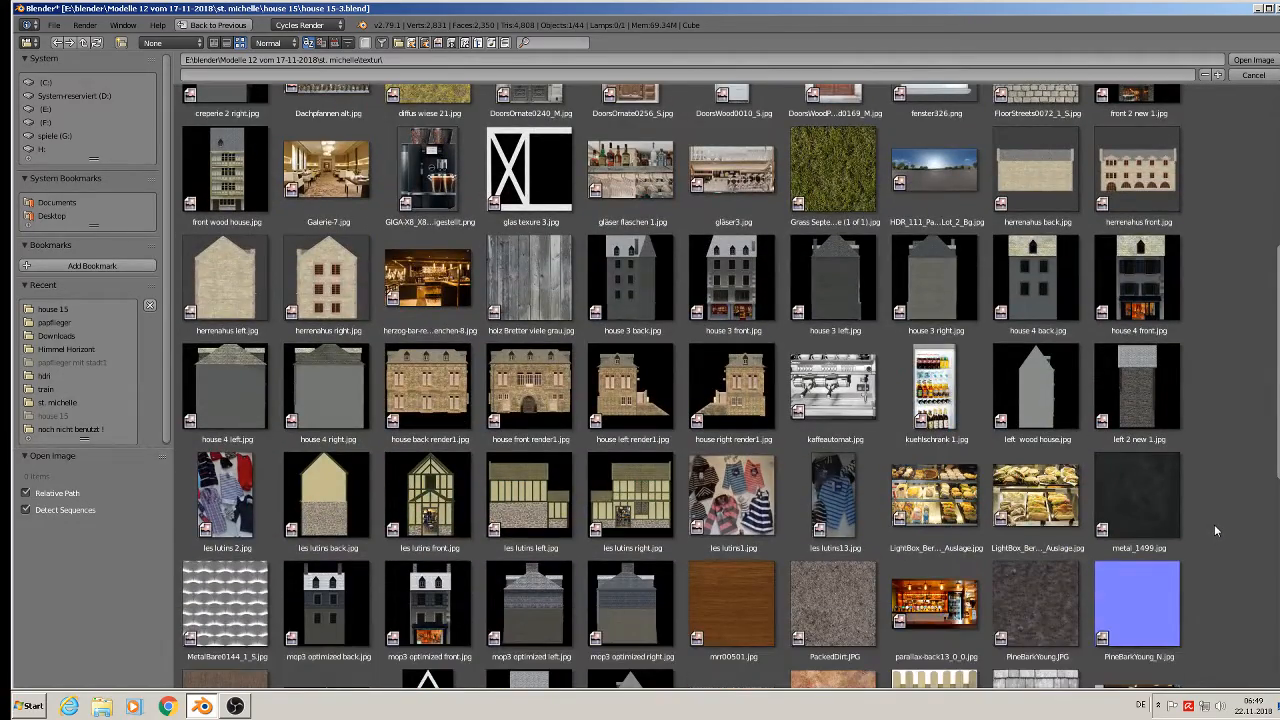
{"action": "scroll", "coordinate": [1214, 524], "scroll_direction": "down", "scroll_amount": 6}
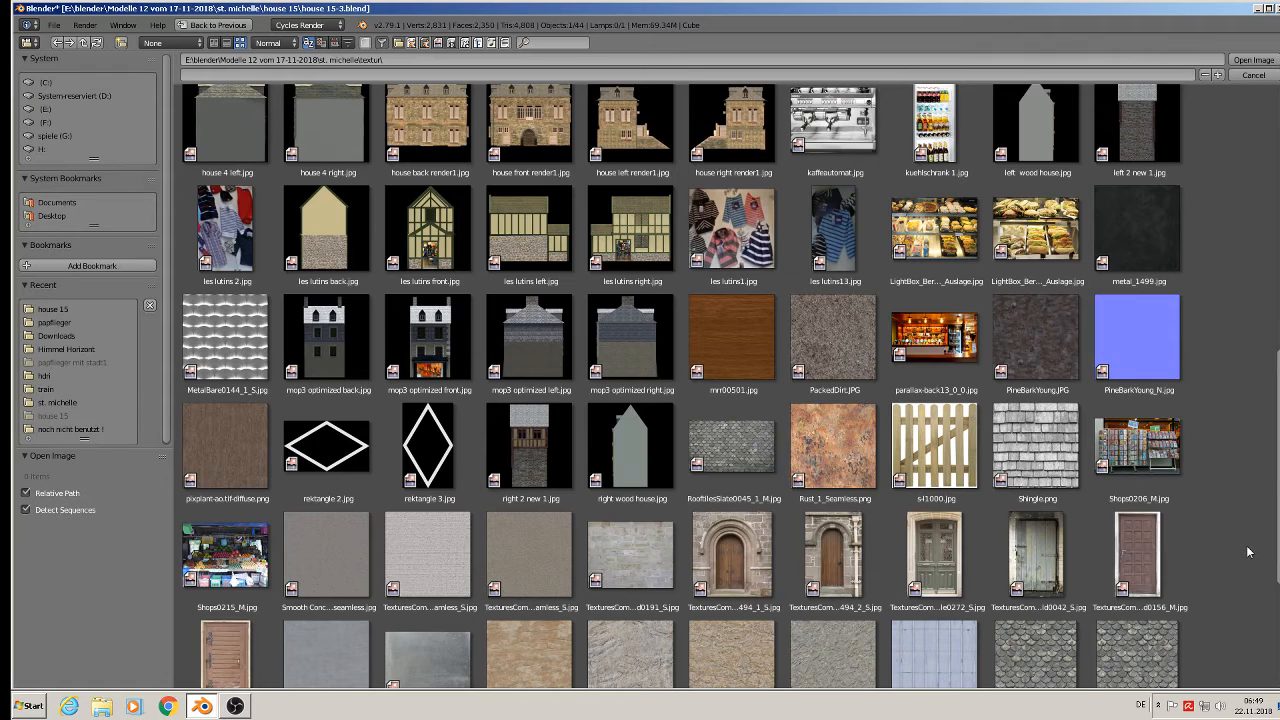
{"action": "scroll", "coordinate": [1248, 551], "scroll_direction": "down", "scroll_amount": 3}
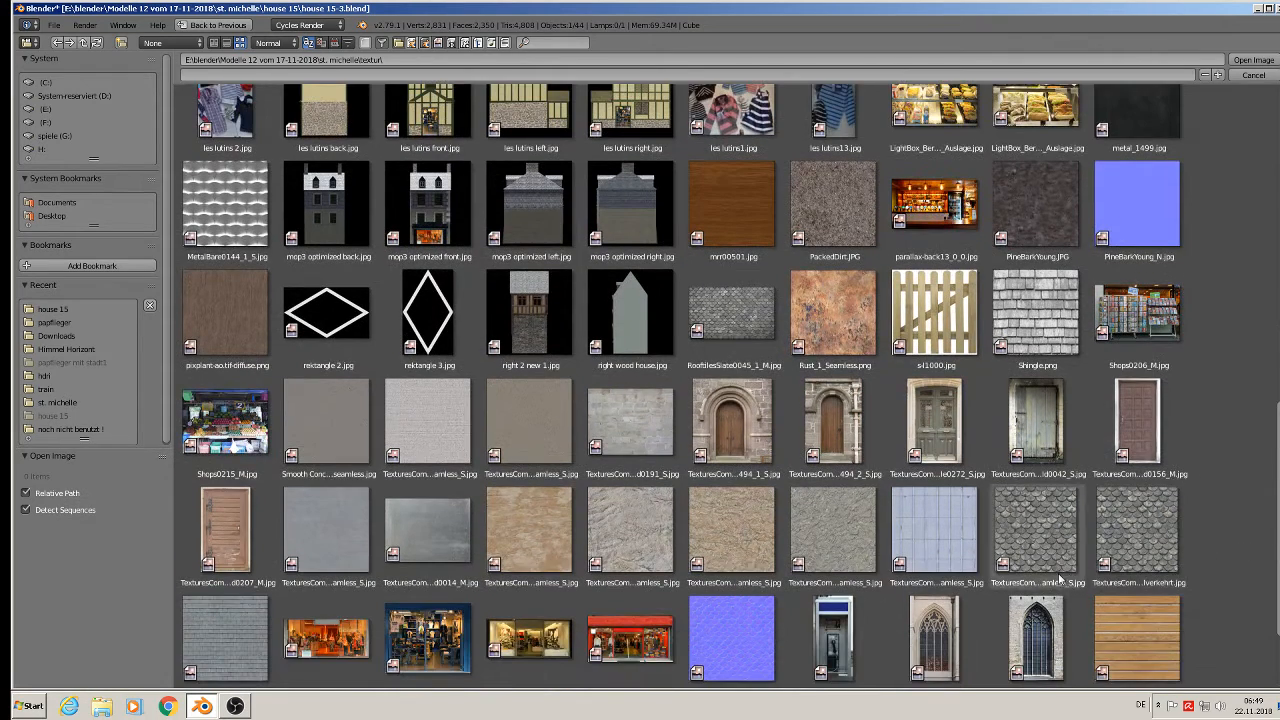
{"action": "double_click", "coordinate": [1117, 538]}
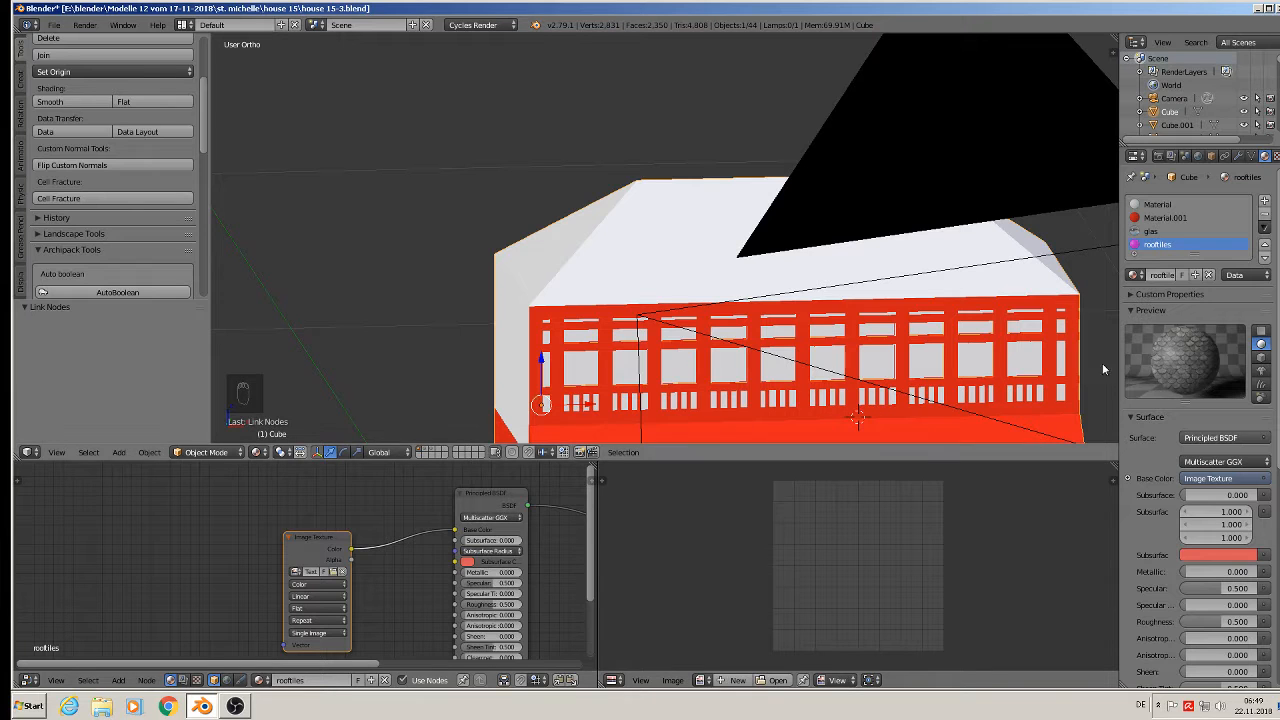
Step: Add a Texture Coordinate node well in front of the Image Texture node, leaving room between them
{"action": "middle_click_drag", "start_coordinate": [402, 620], "coordinate": [542, 568]}
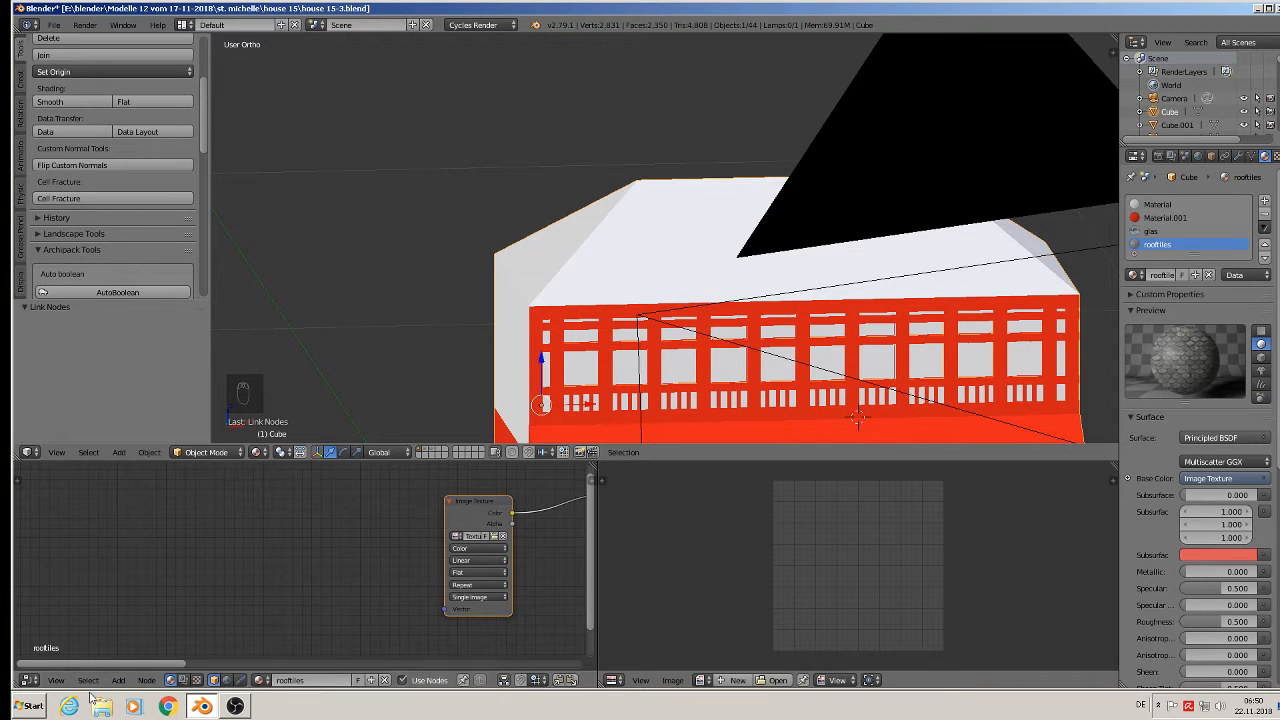
{"action": "left_click", "coordinate": [118, 680]}
{"action": "mouse_move", "coordinate": [144, 637]}
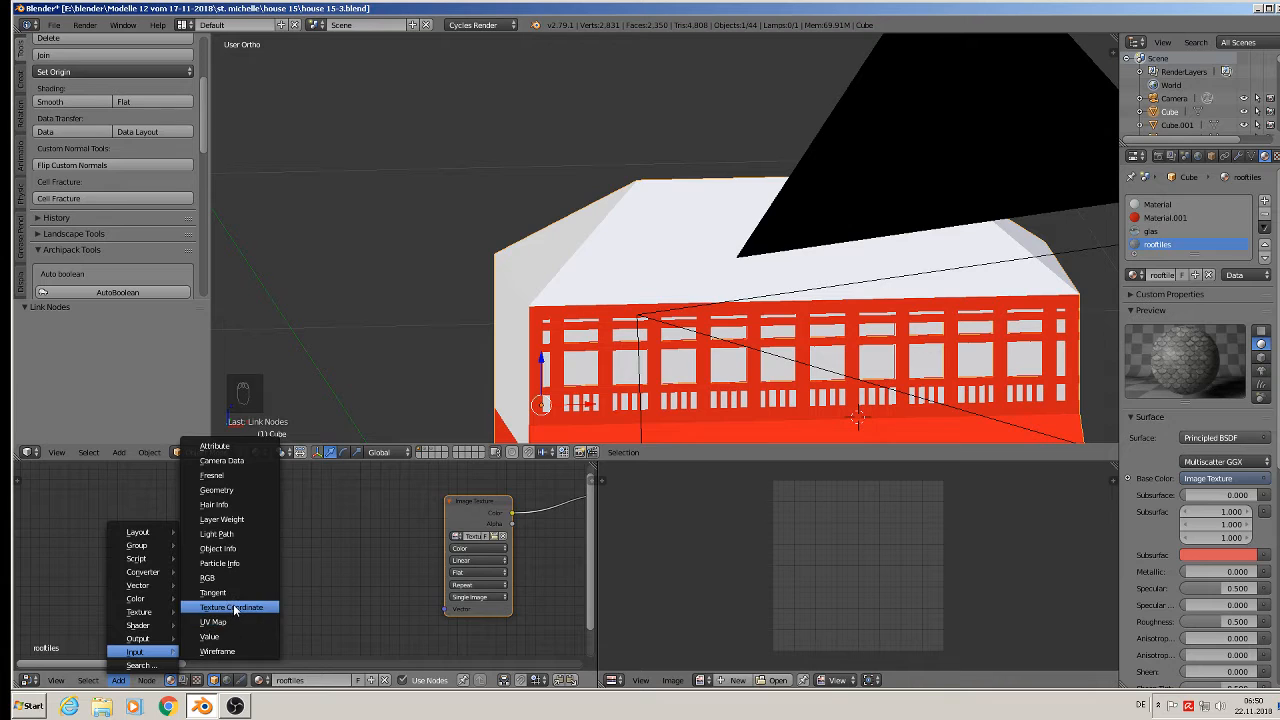
{"action": "left_click", "coordinate": [234, 609]}
{"action": "left_click", "coordinate": [61, 509]}
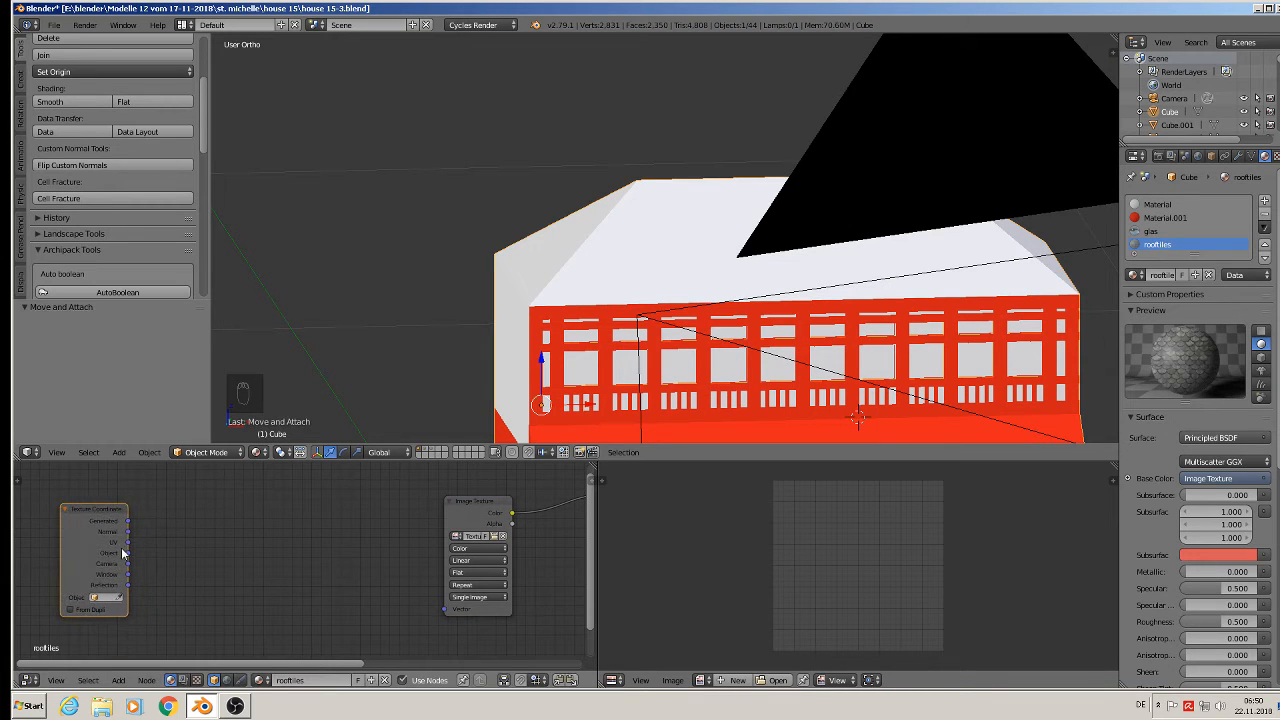
Step: Add a Mapping node between the Texture Coordinate and Image Texture nodes
{"action": "left_click", "coordinate": [118, 680]}
{"action": "mouse_move", "coordinate": [146, 587]}
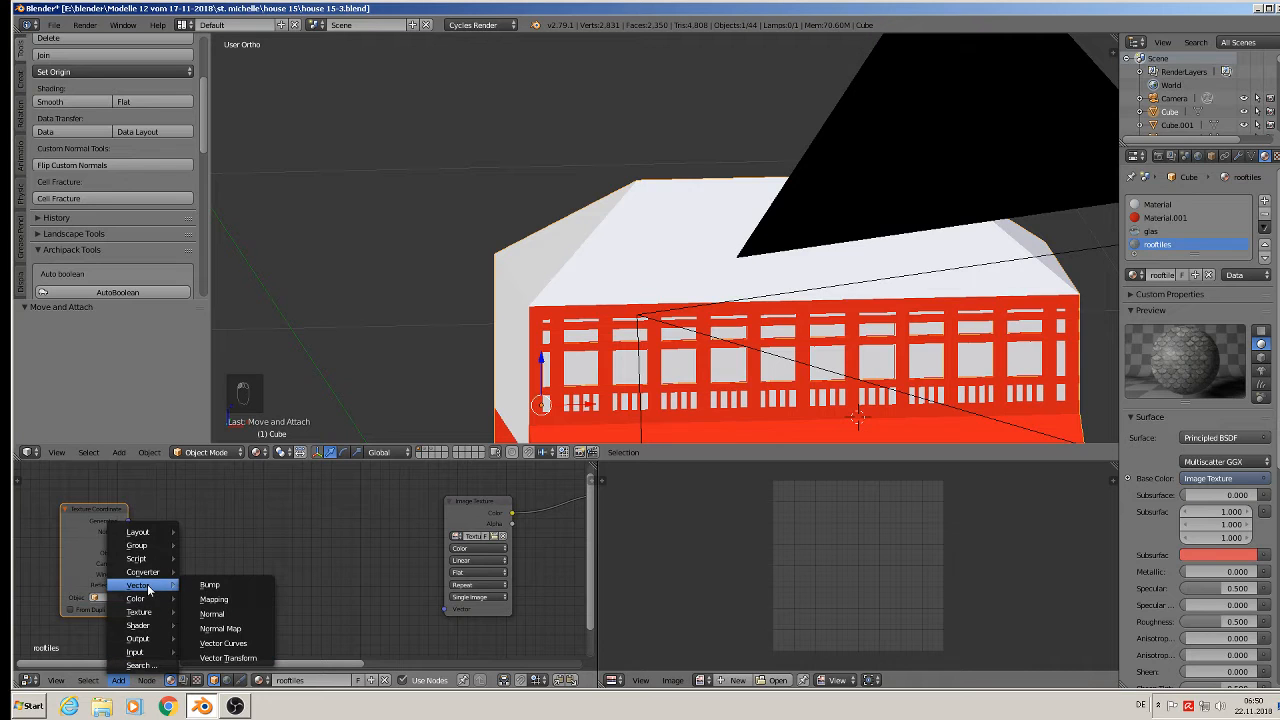
{"action": "left_click", "coordinate": [214, 599]}
{"action": "left_click", "coordinate": [202, 492]}
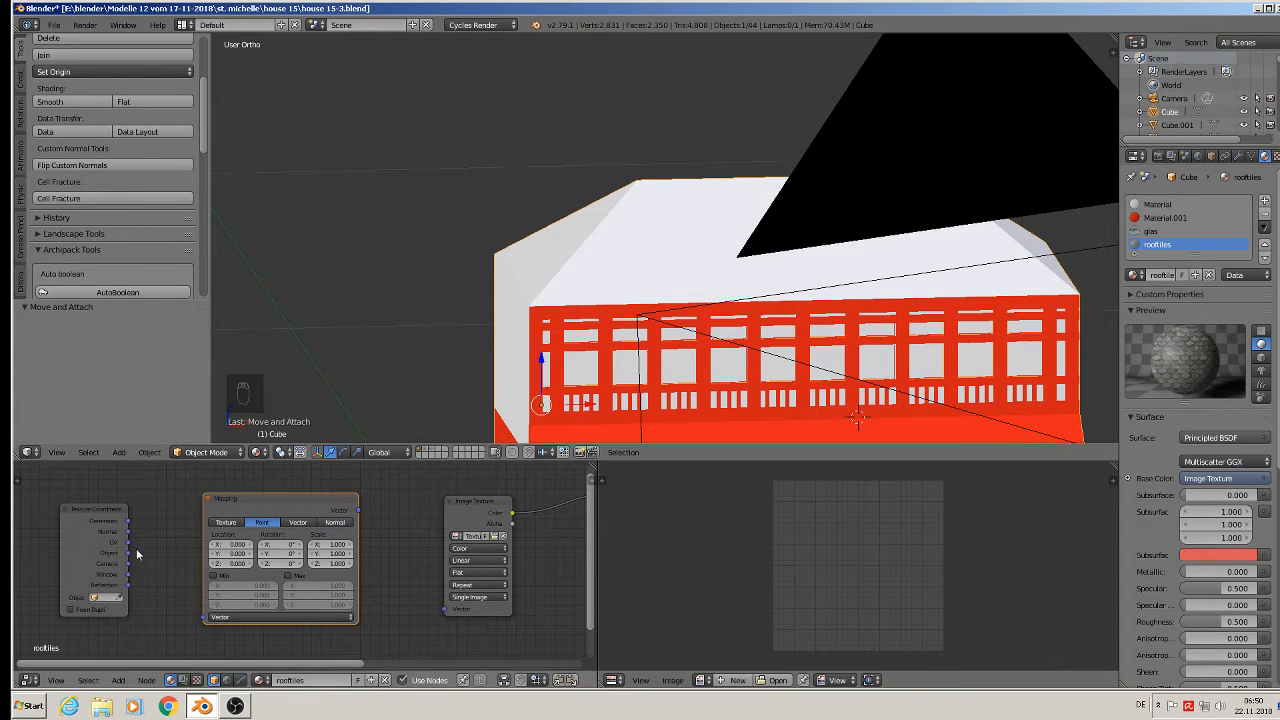
Step: Link the UV coordinates through the Mapping node to the Image Texture's Vector input and set the mapping type to Texture
{"action": "left_click_drag", "start_coordinate": [130, 544], "coordinate": [208, 620]}
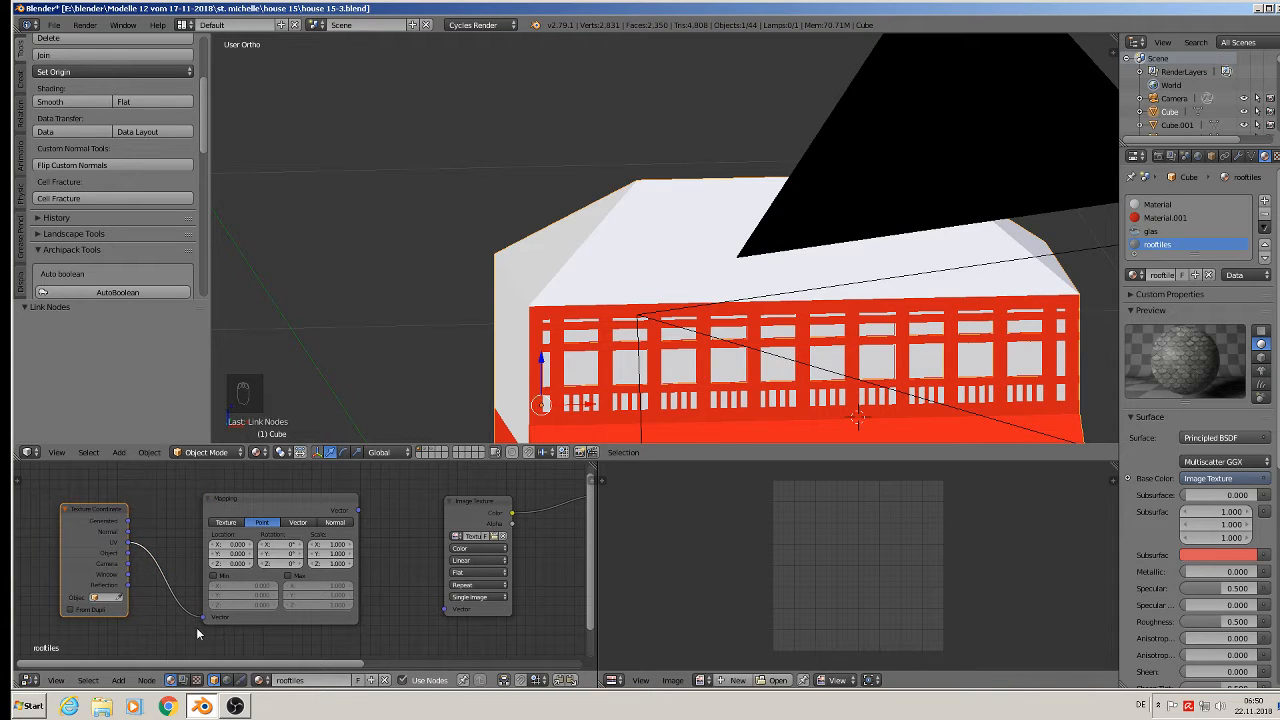
{"action": "left_click_drag", "start_coordinate": [359, 510], "coordinate": [446, 609]}
{"action": "left_click", "coordinate": [225, 525]}
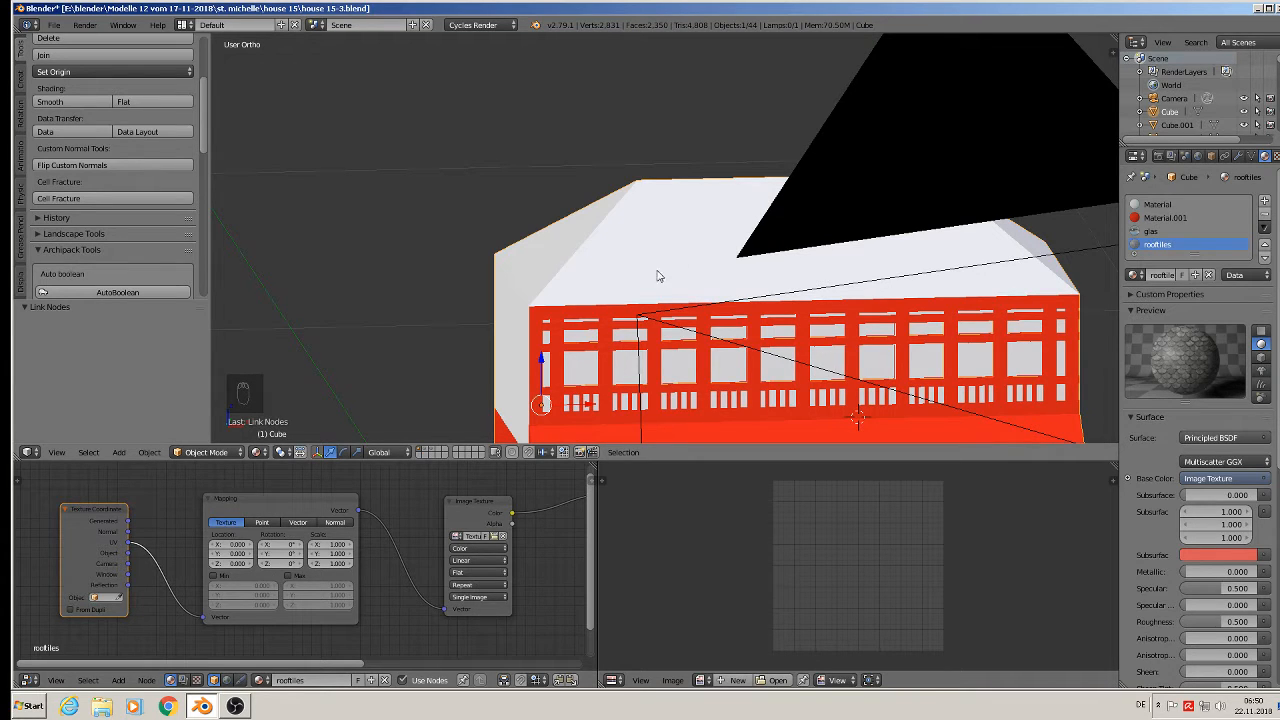
Step: Enter Edit Mode on the house and select the three faces of the front roof slope
{"action": "key", "text": "Tab"}
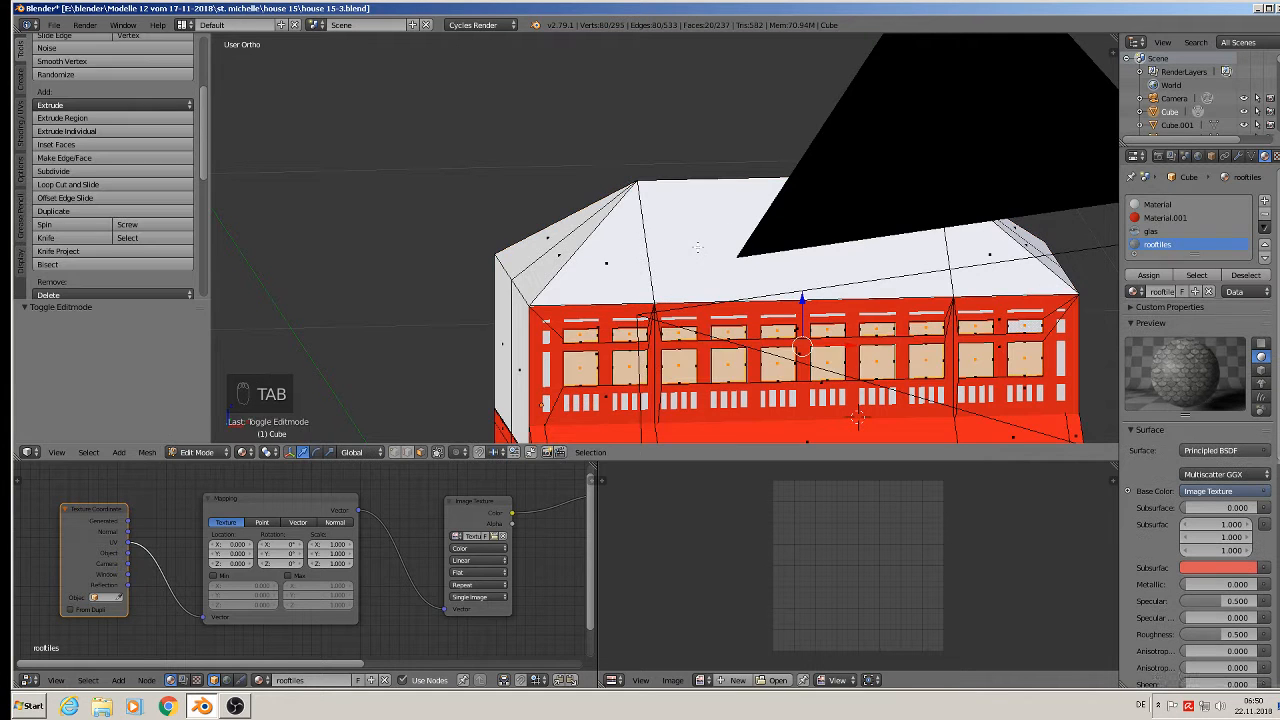
{"action": "middle_click_drag", "start_coordinate": [698, 266], "coordinate": [740, 262]}
{"action": "middle_click_drag", "start_coordinate": [654, 262], "coordinate": [662, 264]}
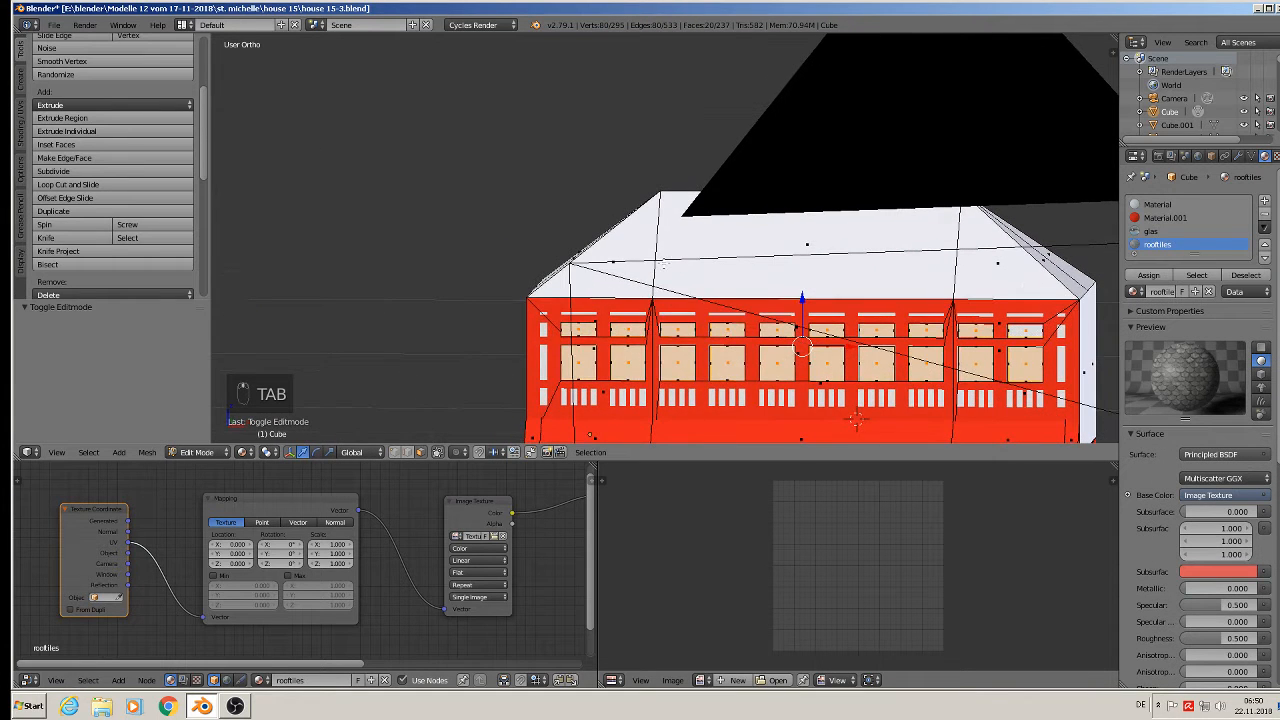
{"action": "right_click", "coordinate": [614, 250]}
{"action": "right_click", "coordinate": [785, 252], "text": "shift"}
{"action": "right_click", "coordinate": [1000, 275], "text": "shift"}
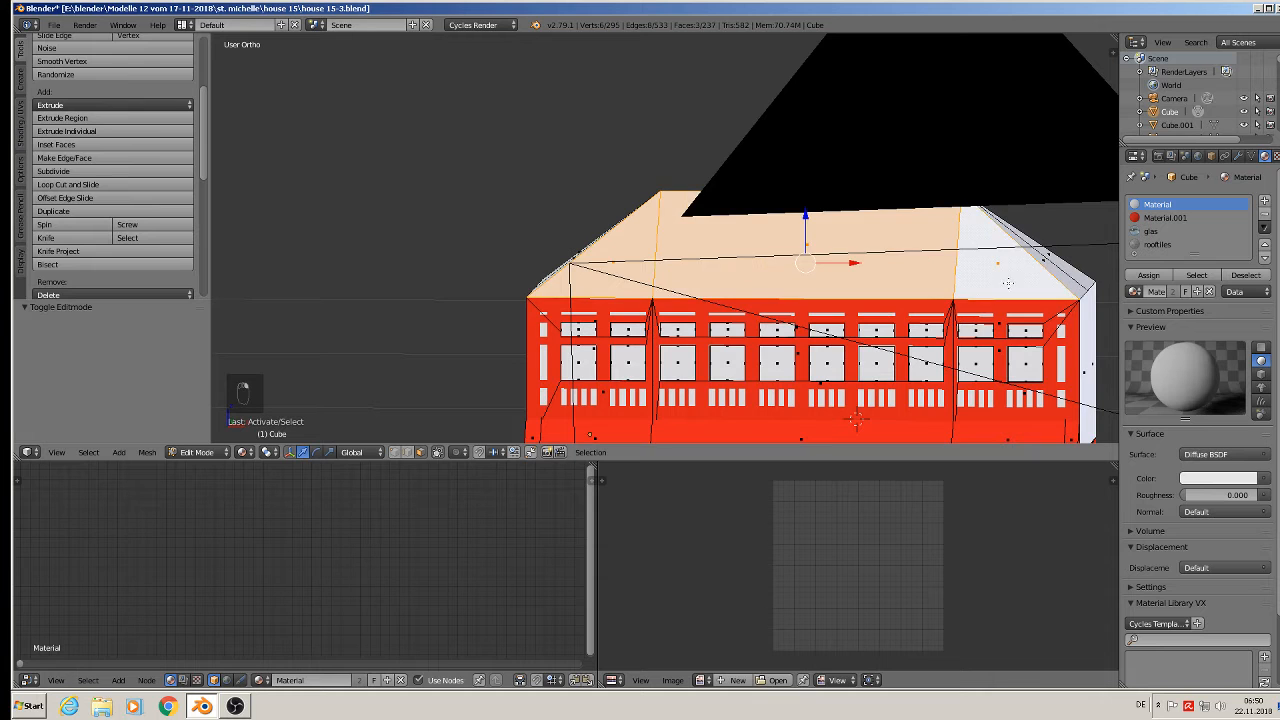
Step: Add the three faces of the rear roof slope to the selection
{"action": "middle_click_drag", "start_coordinate": [674, 322], "coordinate": [872, 356]}
{"action": "middle_click_drag", "start_coordinate": [752, 343], "coordinate": [725, 336]}
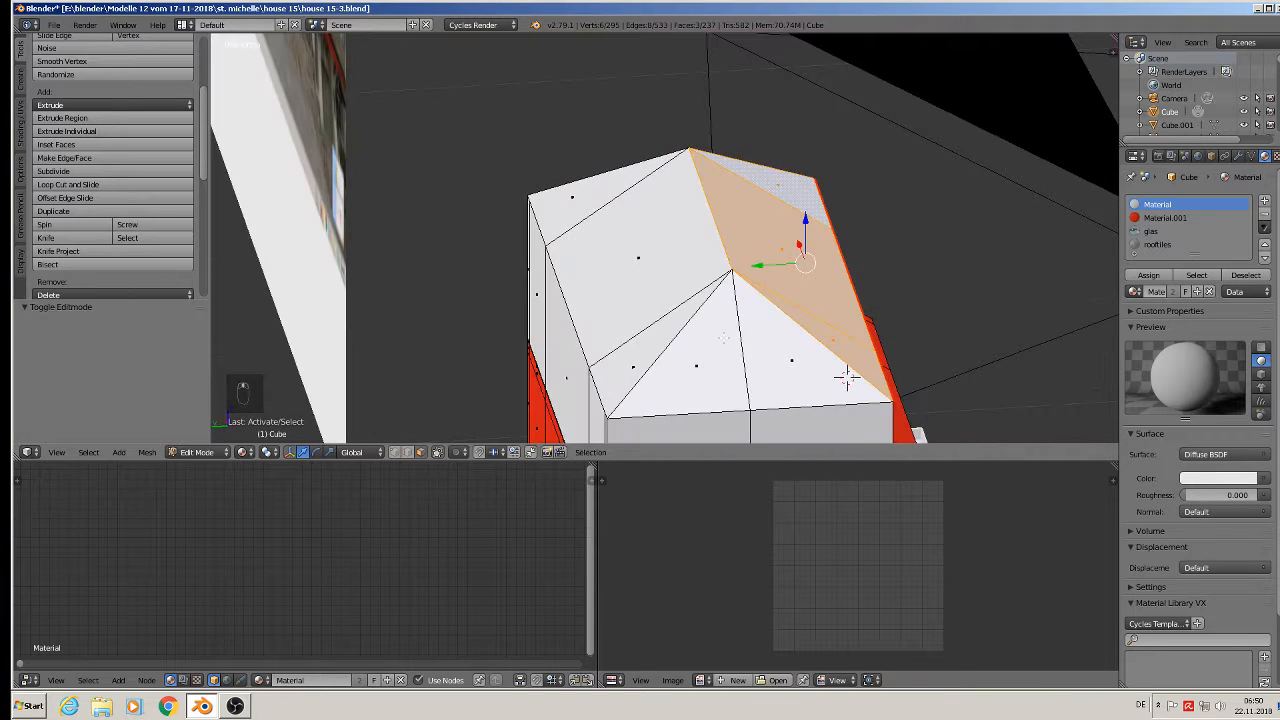
{"action": "right_click", "coordinate": [663, 336], "text": "shift"}
{"action": "right_click", "coordinate": [643, 280], "text": "shift"}
{"action": "right_click", "coordinate": [613, 212], "text": "shift"}
{"action": "right_click", "coordinate": [597, 188], "text": "shift"}
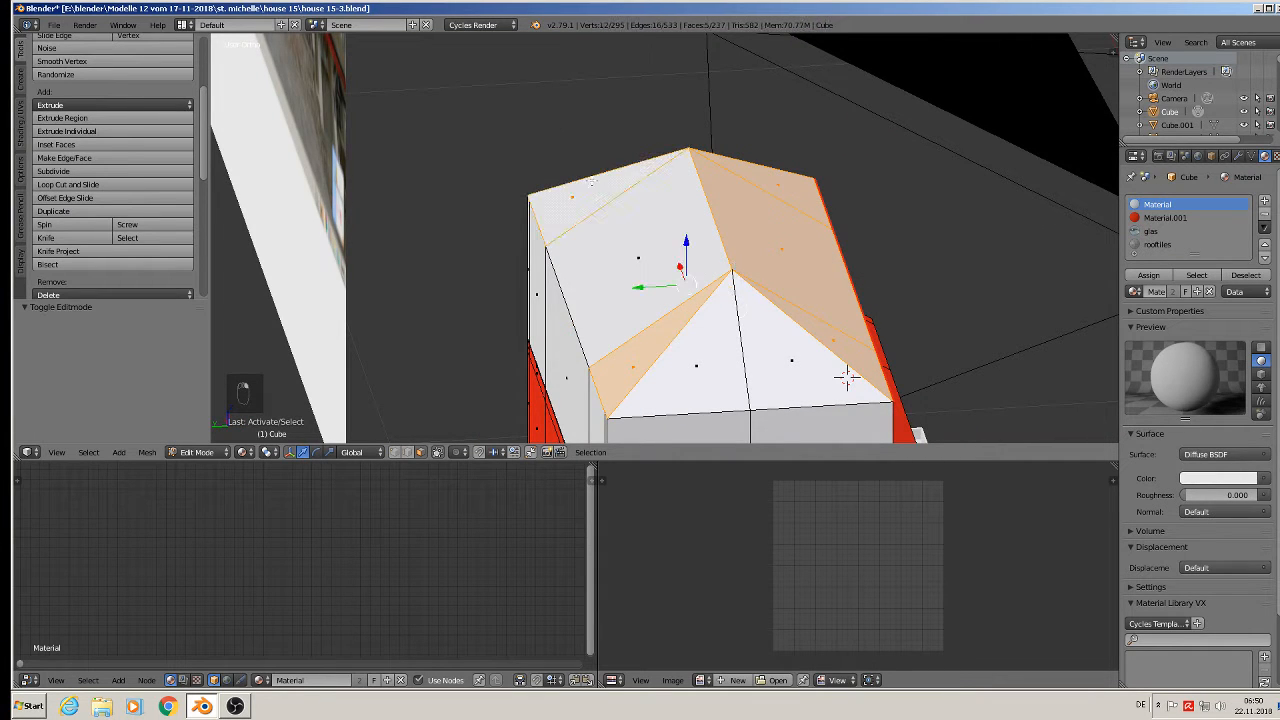
{"action": "right_click", "coordinate": [650, 247], "text": "shift"}
Step: Unwrap the selected roof faces with Project From View in the front view and assign the rooftiles material to them
{"action": "middle_click_drag", "start_coordinate": [972, 340], "coordinate": [810, 303]}
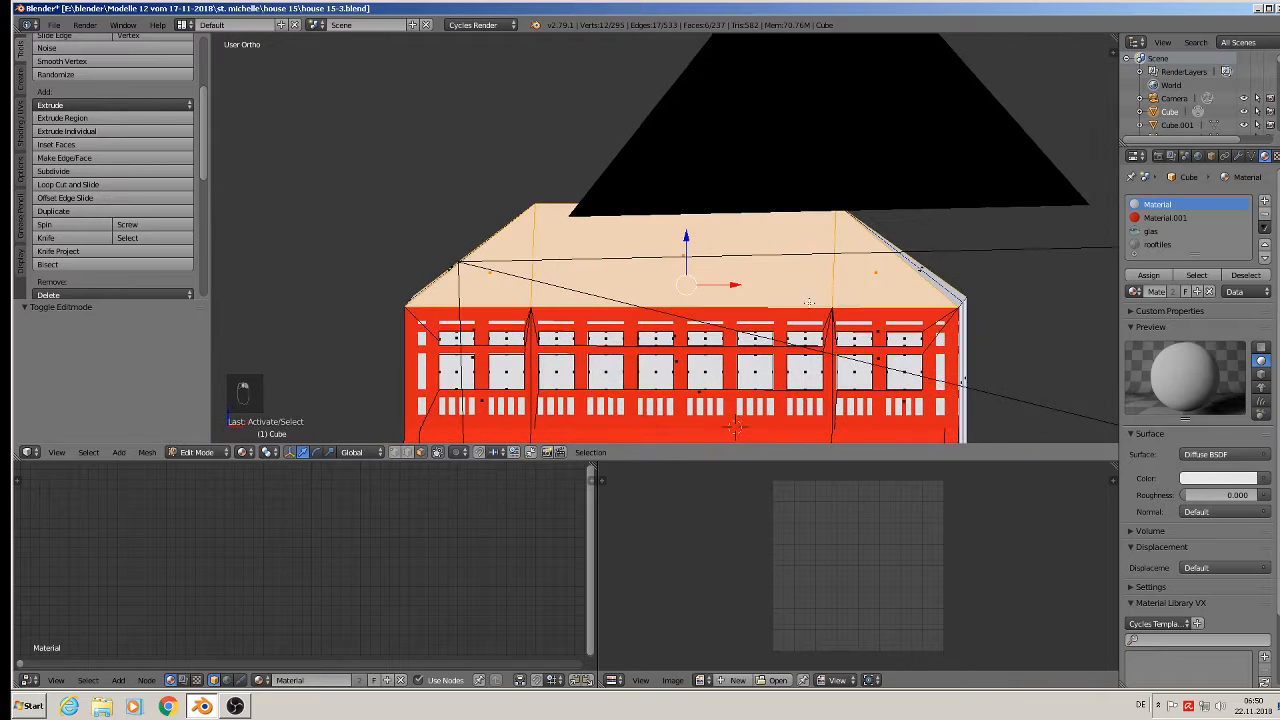
{"action": "key", "text": "KP_1"}
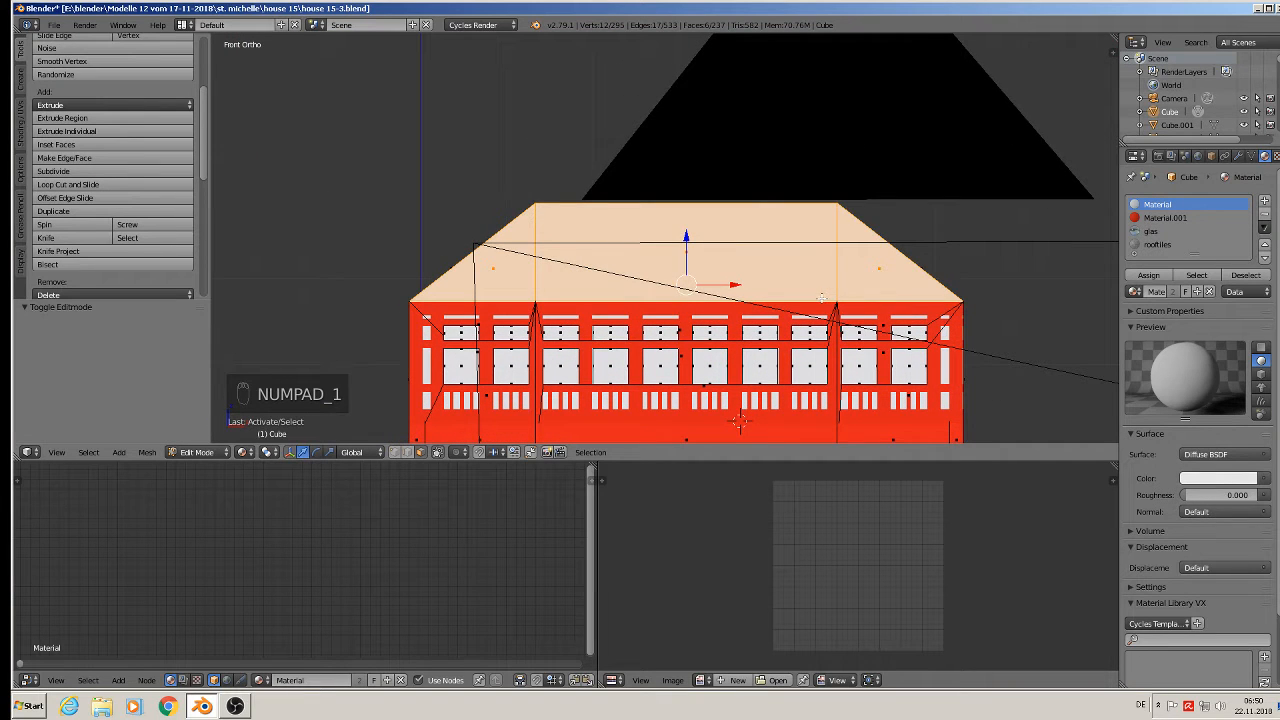
{"action": "key", "text": "u"}
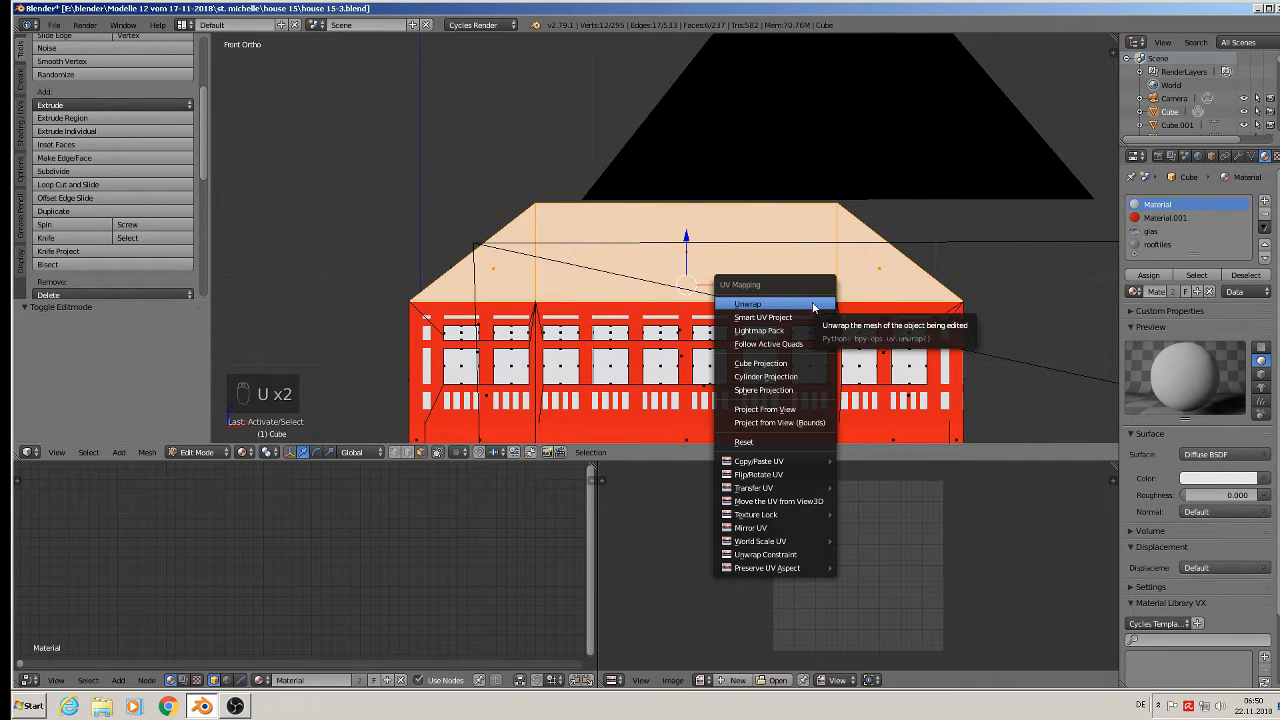
{"action": "left_click", "coordinate": [805, 410]}
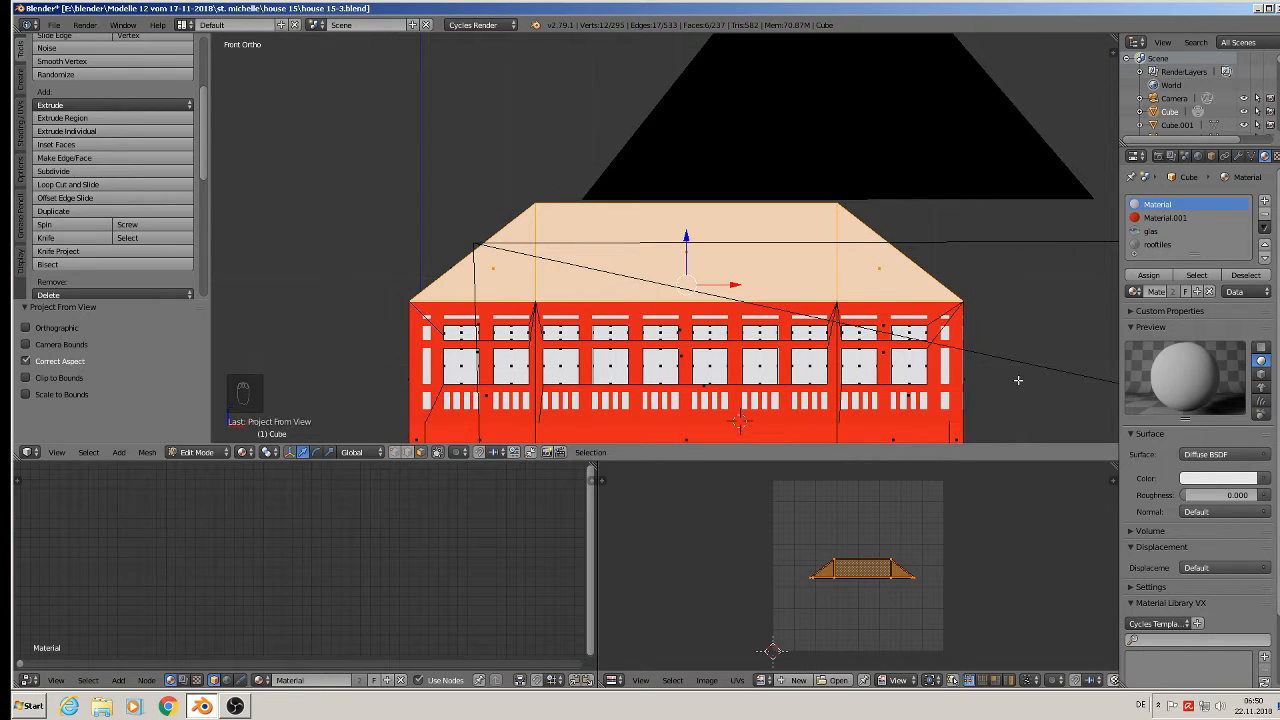
{"action": "left_click", "coordinate": [1160, 244]}
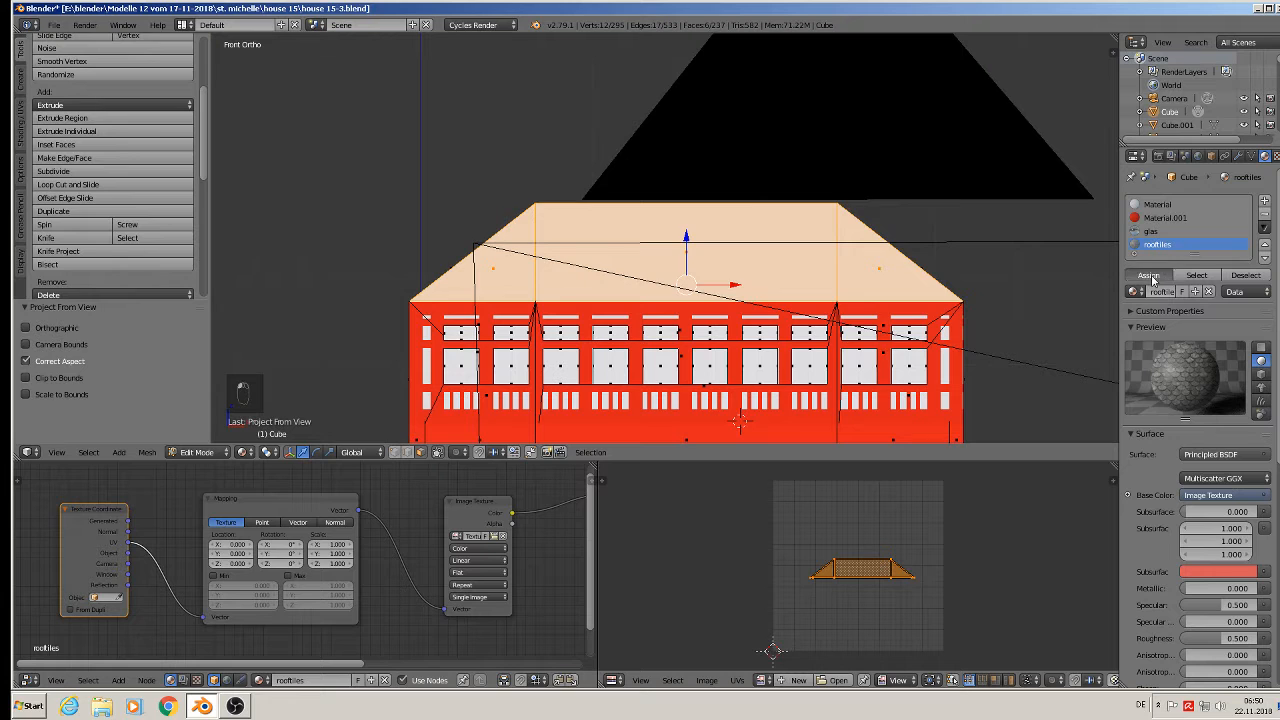
{"action": "left_click", "coordinate": [1150, 276]}
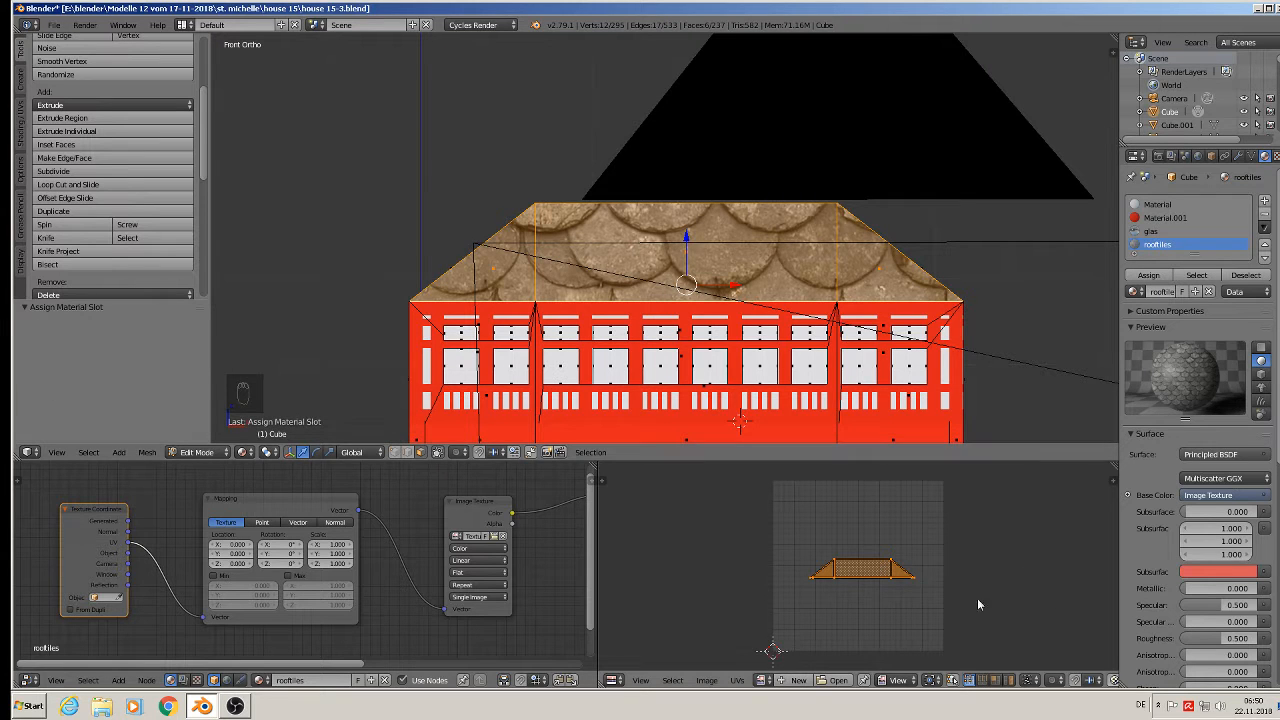
Step: Scale up the UVs of the selected roof slopes about 11.6 times and leave Edit Mode
{"action": "key", "text": "s"}
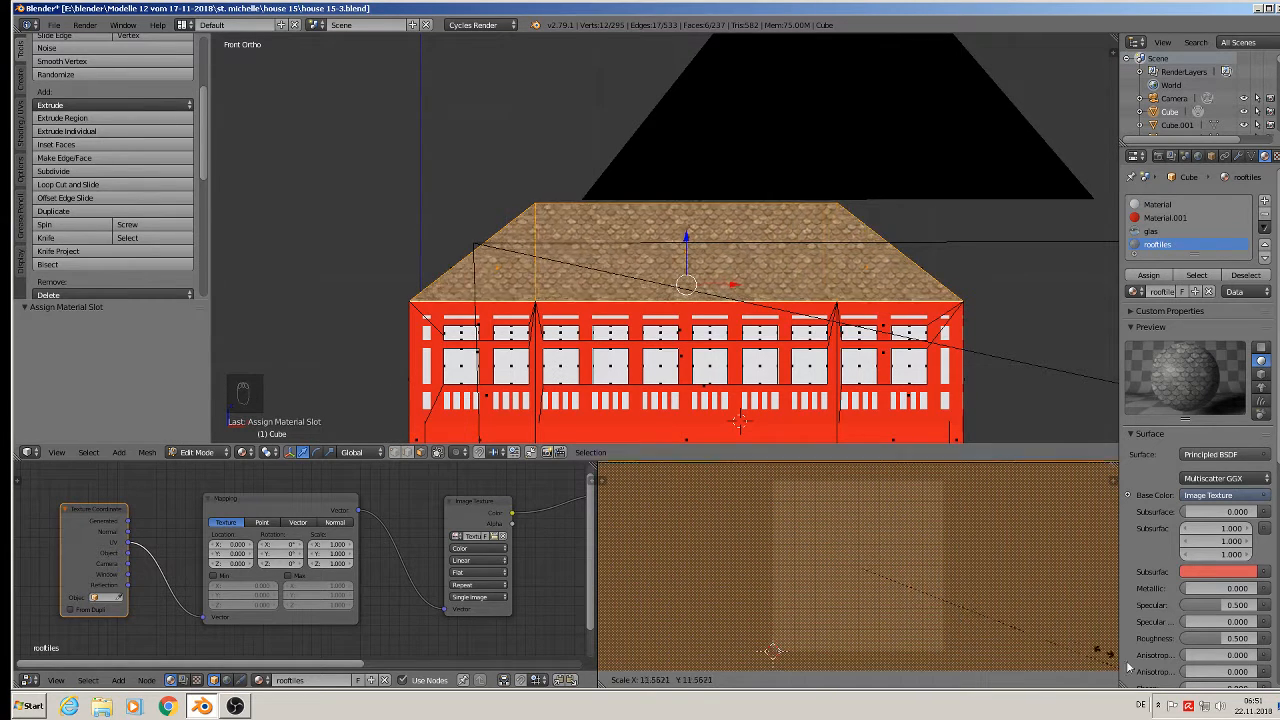
{"action": "left_click", "coordinate": [771, 525]}
{"action": "key", "text": "Tab"}
Step: In Edit Mode, select the four triangular roof faces at the two ends of the house
{"action": "middle_click_drag", "start_coordinate": [434, 214], "coordinate": [580, 302]}
{"action": "key", "text": "Tab"}
{"action": "right_click", "coordinate": [543, 303]}
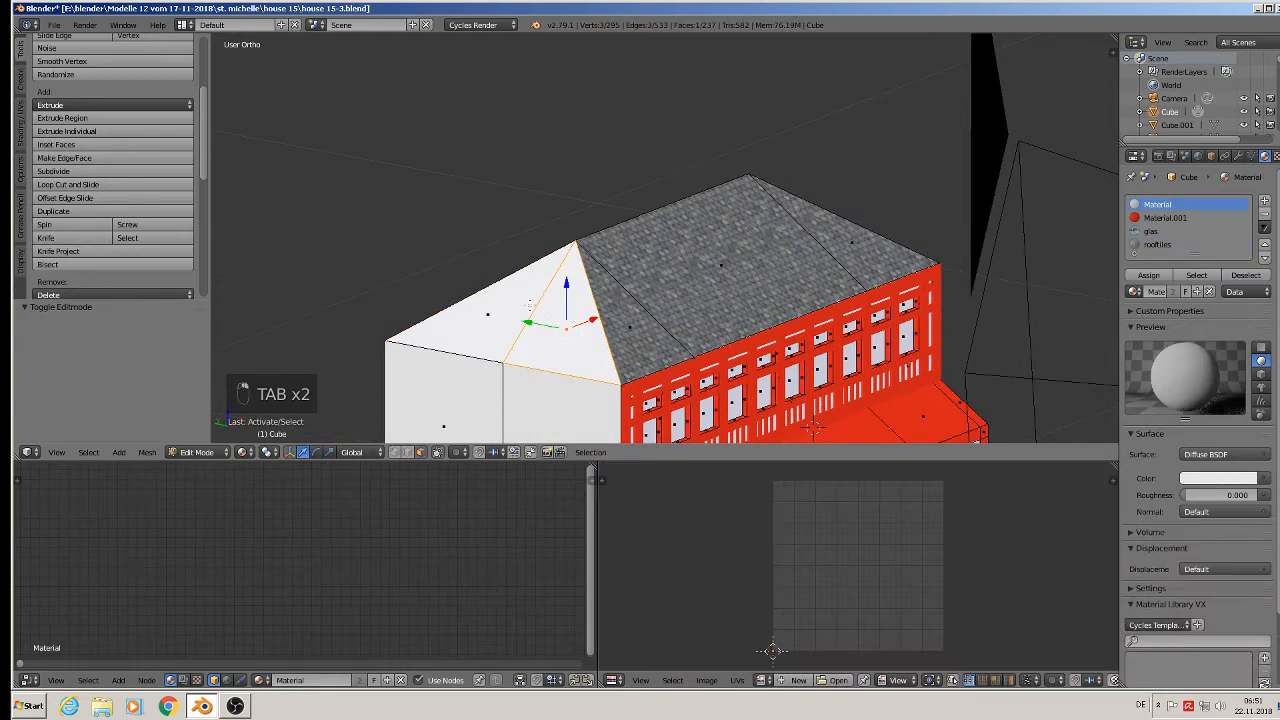
{"action": "right_click", "coordinate": [618, 348], "text": "shift"}
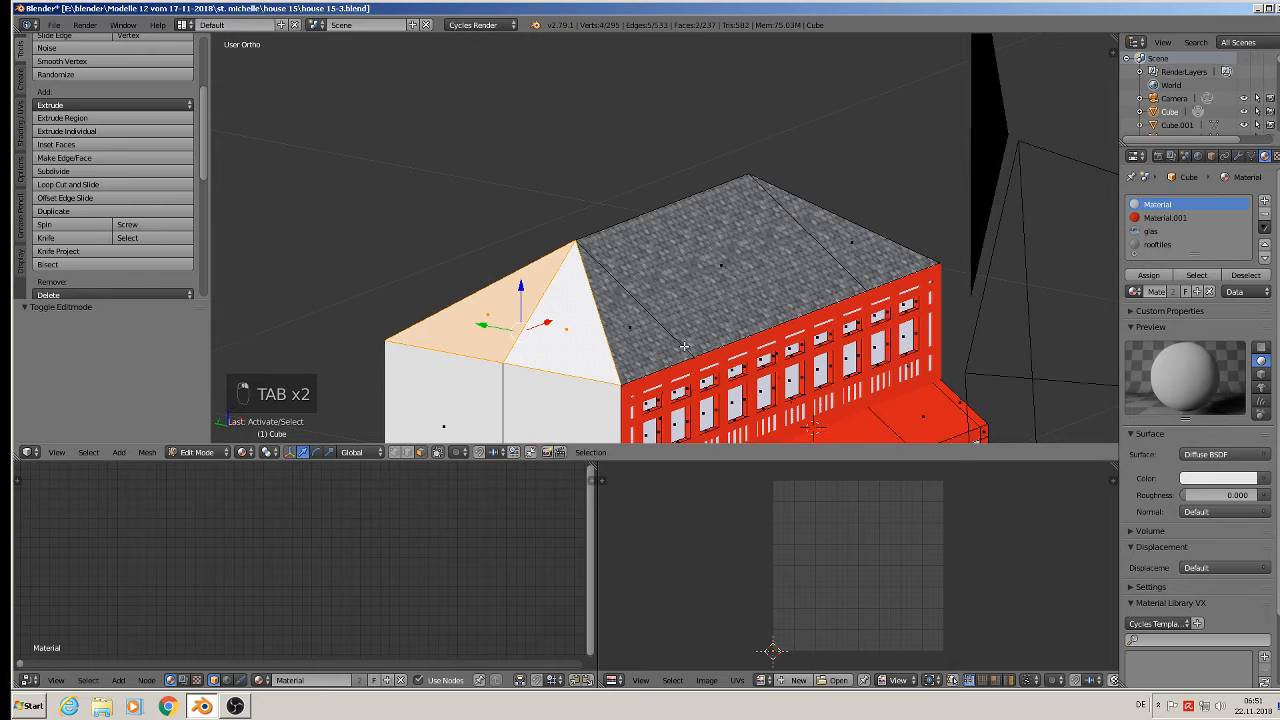
{"action": "middle_click_drag", "start_coordinate": [684, 346], "coordinate": [498, 335]}
{"action": "right_click", "coordinate": [650, 347], "text": "shift"}
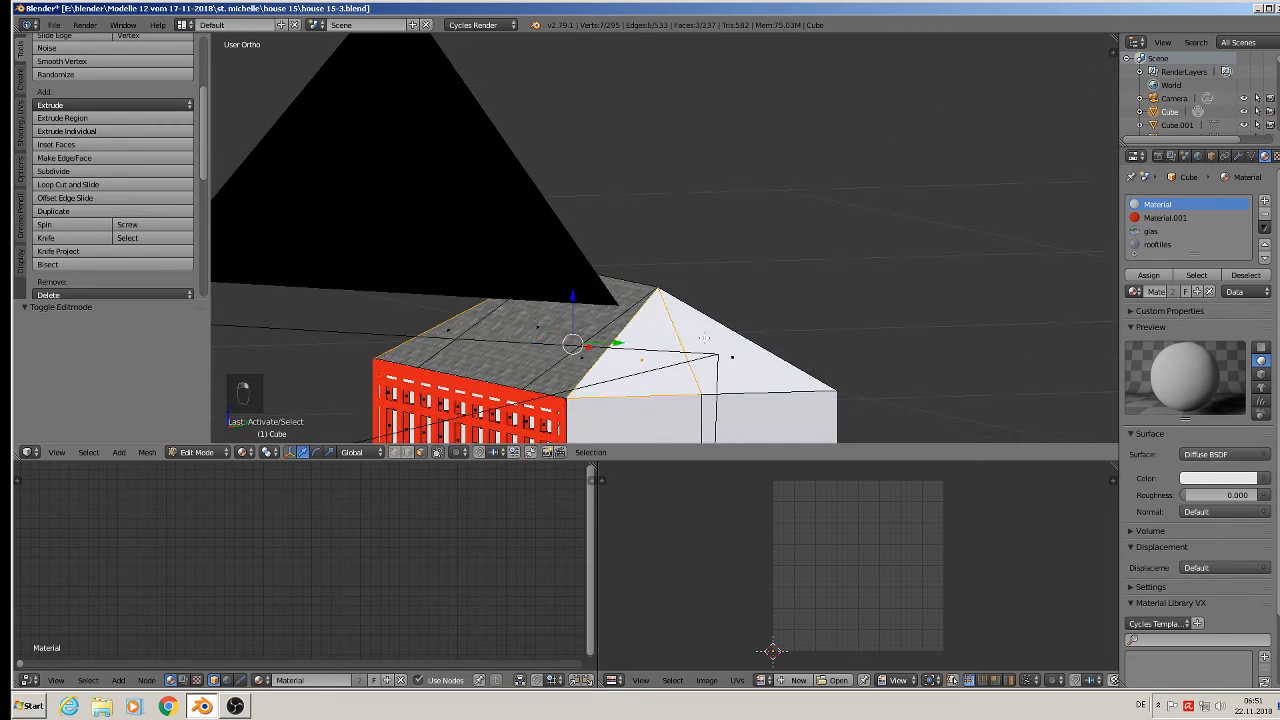
{"action": "right_click", "coordinate": [716, 335], "text": "shift"}
Step: Unwrap the selected roof end faces with Project From View in the right view and assign the rooftiles material to them
{"action": "key", "text": "KP_3"}
{"action": "key", "text": "KP_Decimal"}
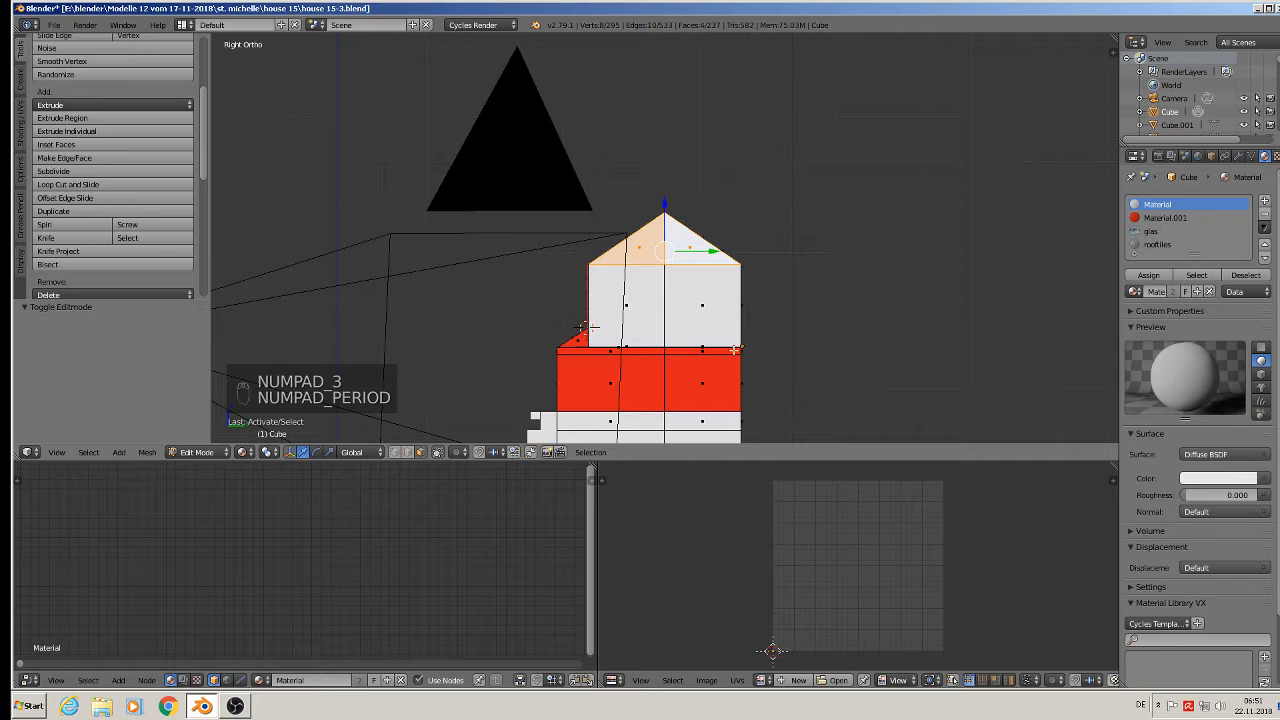
{"action": "key", "text": "u"}
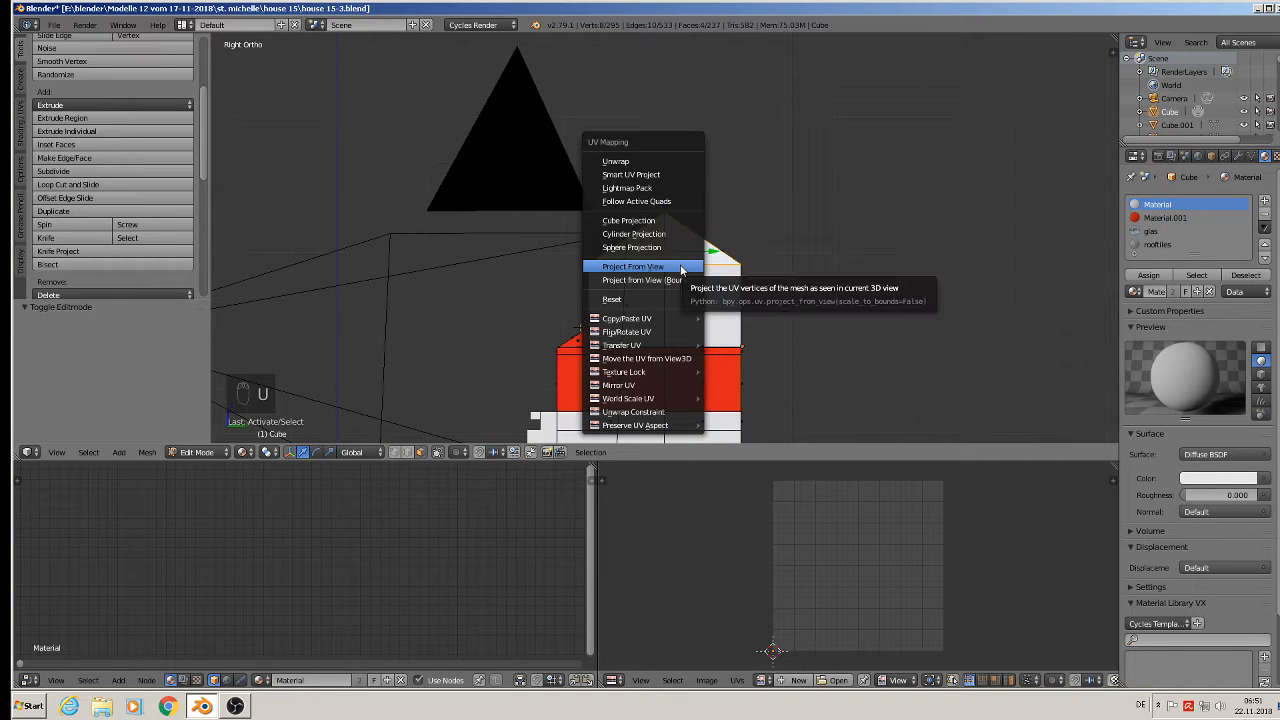
{"action": "left_click", "coordinate": [681, 269]}
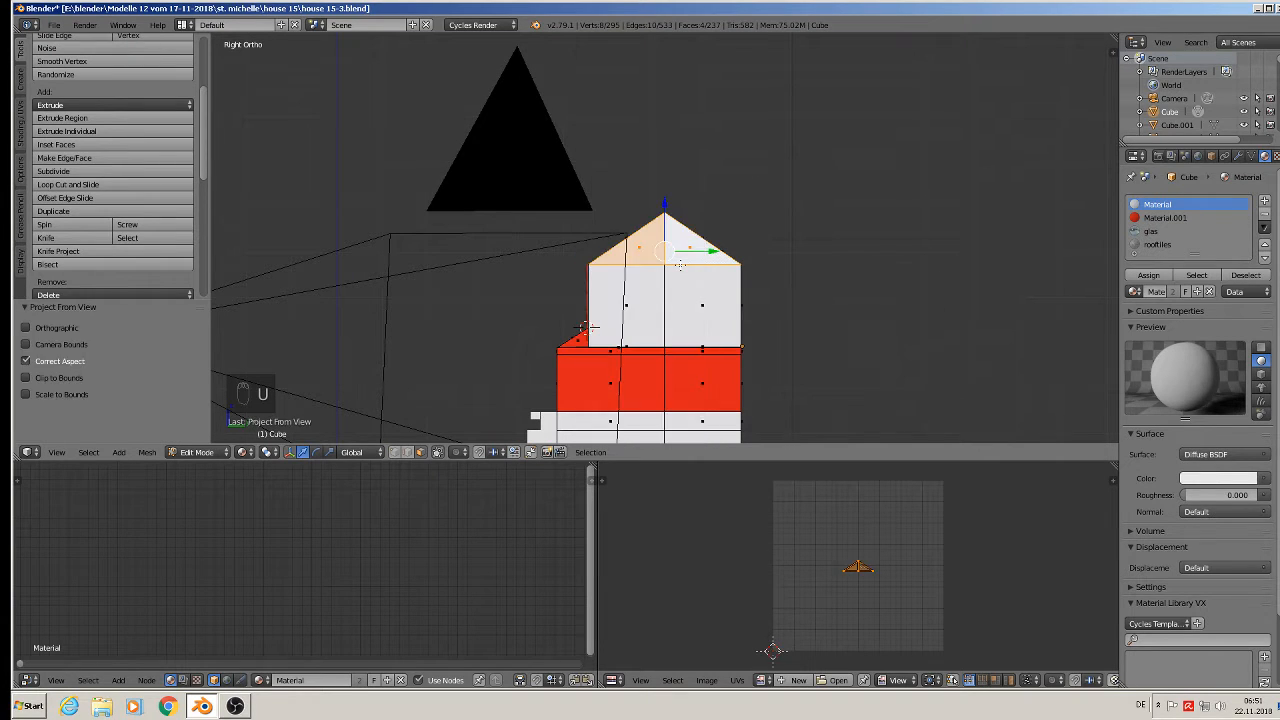
{"action": "left_click", "coordinate": [1155, 244]}
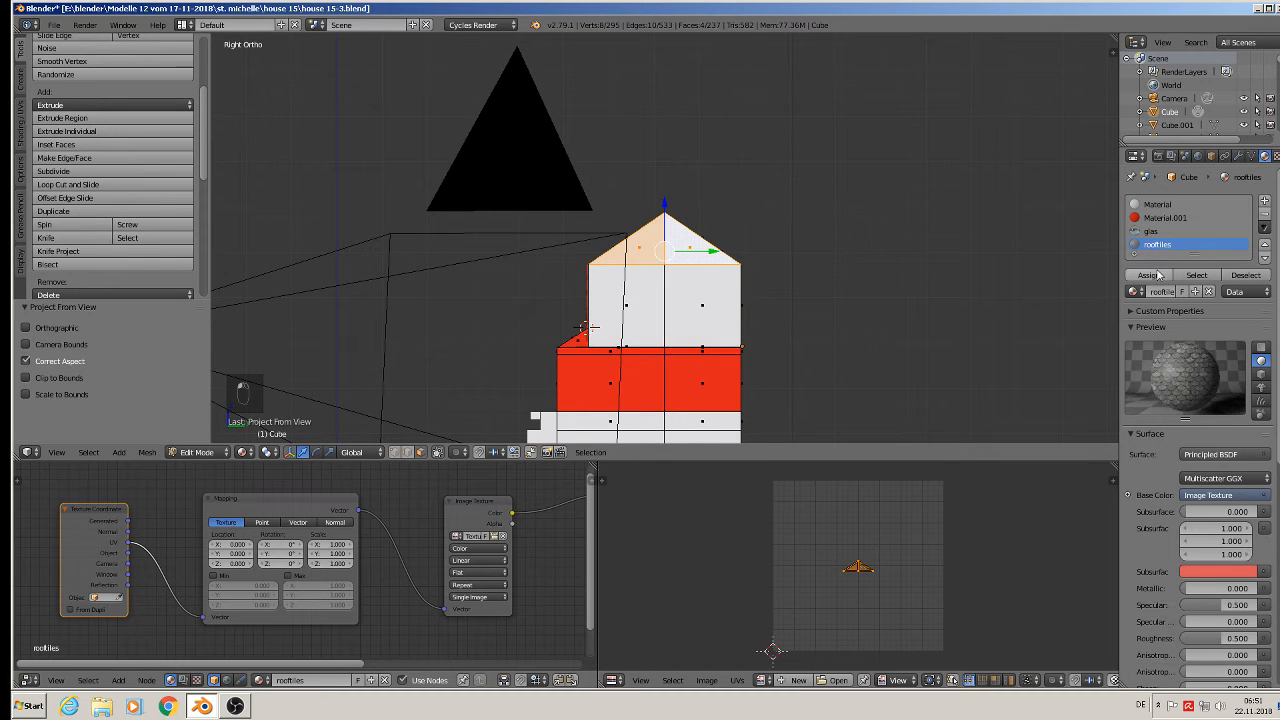
{"action": "left_click", "coordinate": [1150, 275]}
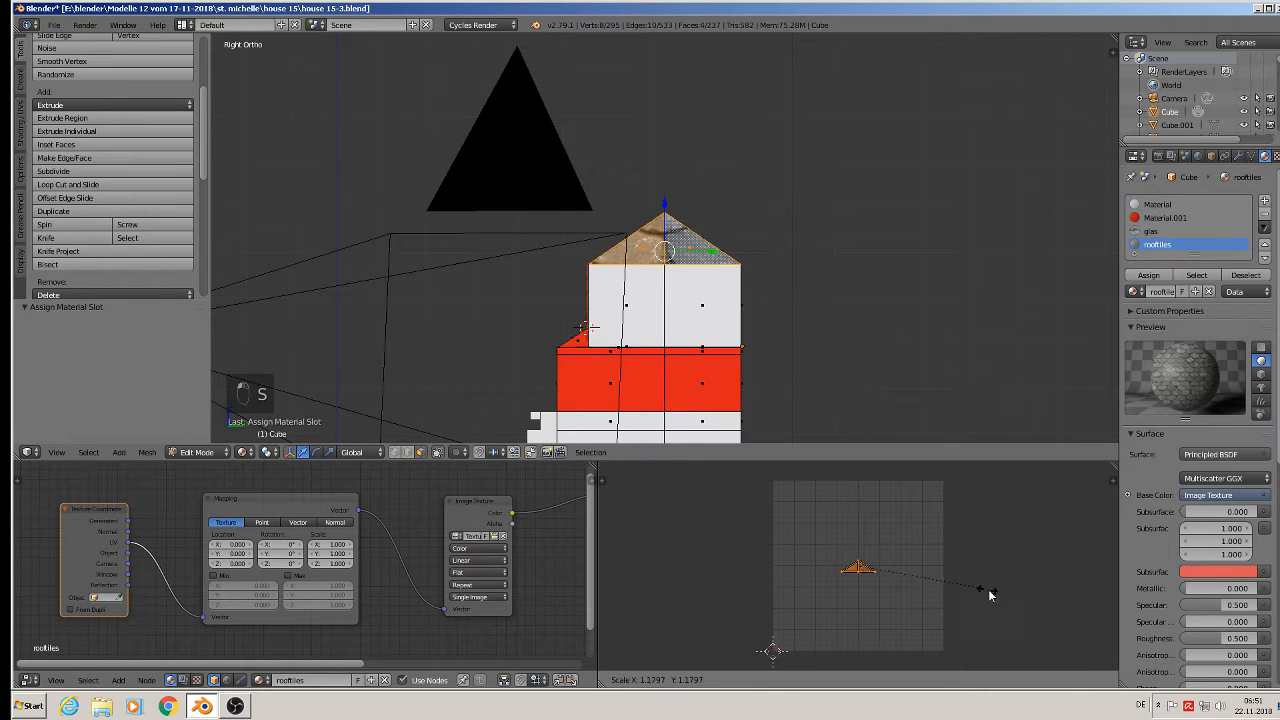
Step: Scale up the UVs of the roof end faces by about 7.83, and again by about 3.10
{"action": "key", "text": "s"}
{"action": "left_click", "coordinate": [700, 531]}
{"action": "middle_click_drag", "start_coordinate": [630, 262], "coordinate": [749, 284]}
{"action": "scroll", "coordinate": [749, 284], "scroll_direction": "up", "scroll_amount": 5}
{"action": "key", "text": "s"}
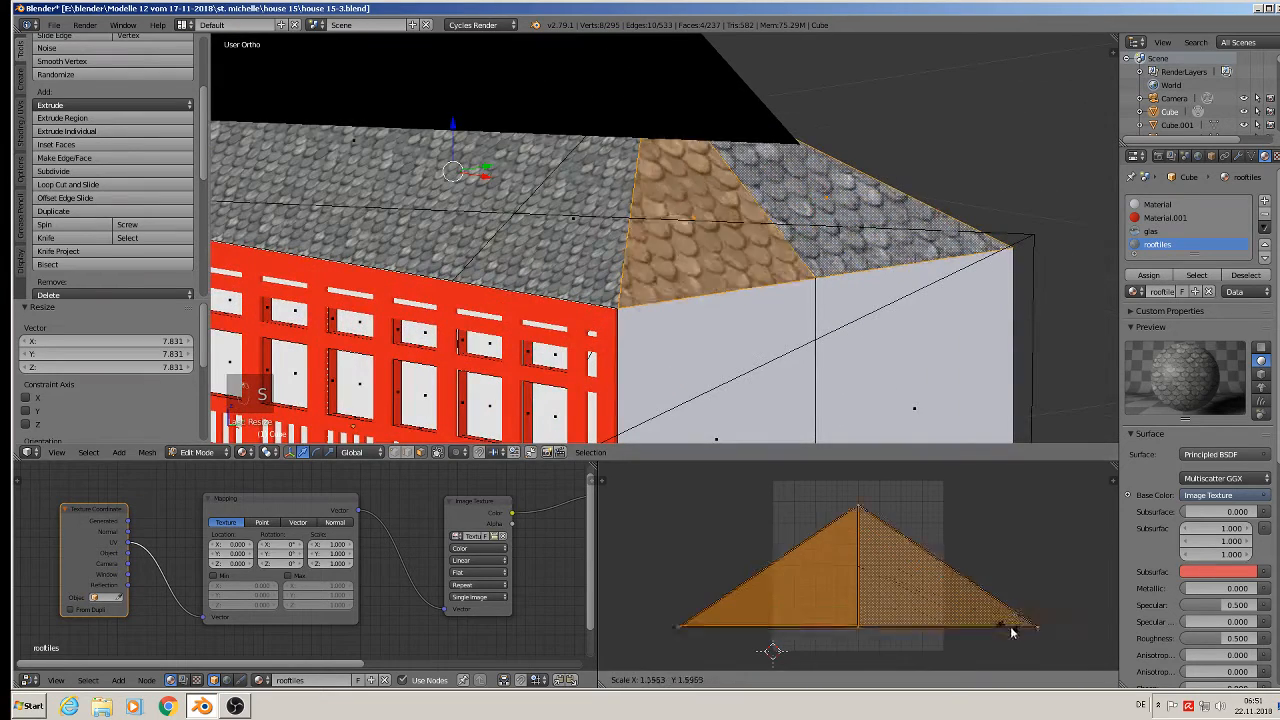
{"action": "left_click", "coordinate": [626, 657]}
{"action": "scroll", "coordinate": [390, 322], "scroll_direction": "down", "scroll_amount": 3}
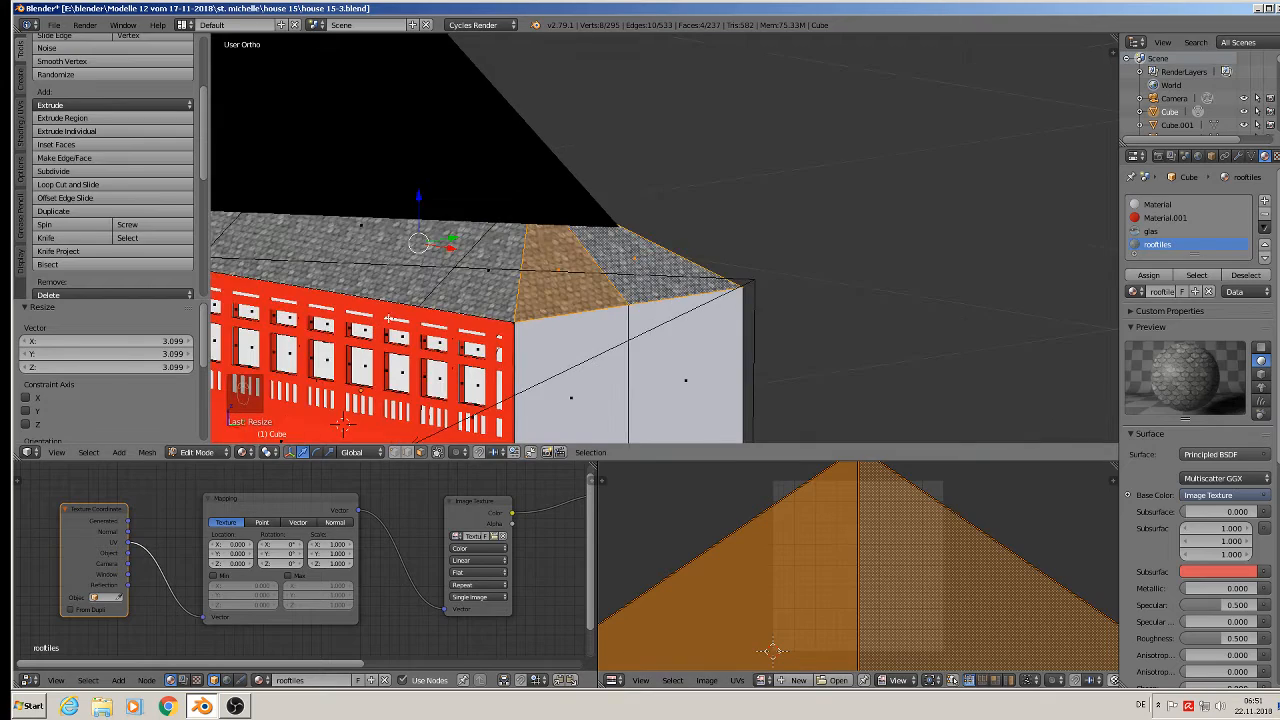
Step: Leave Edit Mode and save the blend file
{"action": "key", "text": "Tab"}
{"action": "scroll", "coordinate": [401, 311], "scroll_direction": "down", "scroll_amount": 2}
{"action": "middle_click_drag", "start_coordinate": [401, 311], "coordinate": [616, 293]}
{"action": "scroll", "coordinate": [590, 313], "scroll_direction": "down", "scroll_amount": 4}
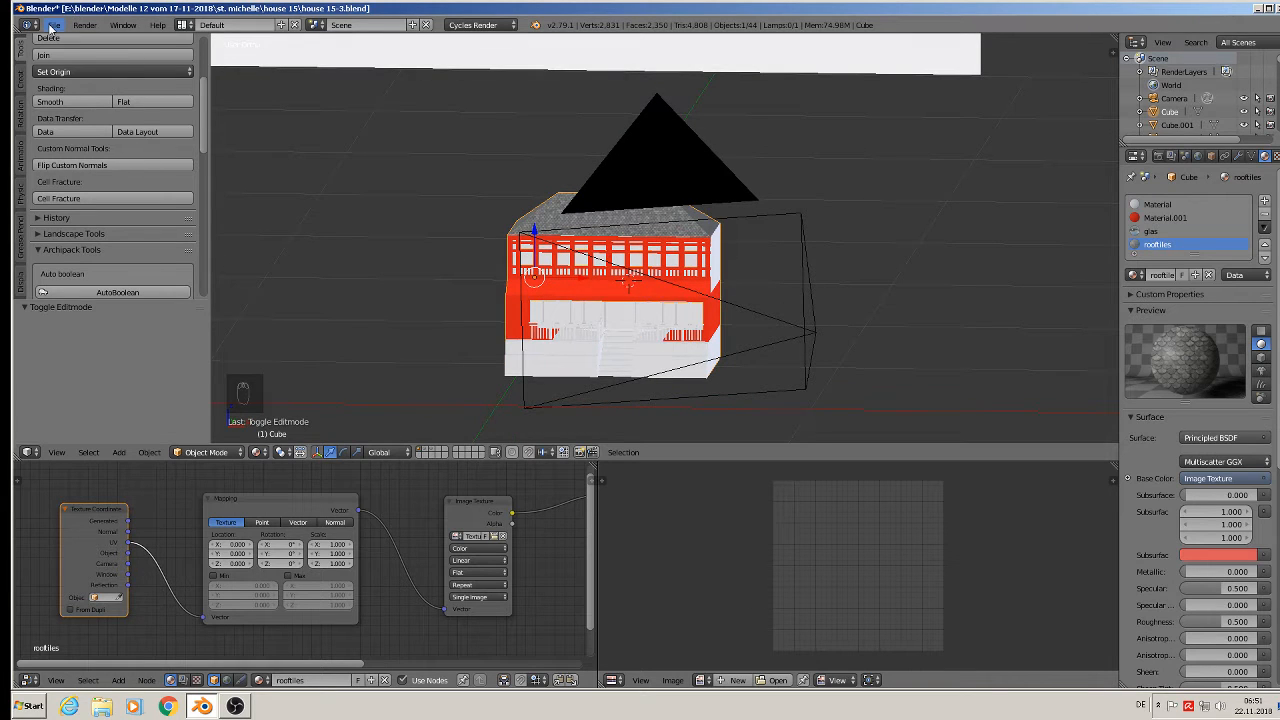
{"action": "left_click", "coordinate": [53, 24]}
{"action": "left_click", "coordinate": [86, 128]}
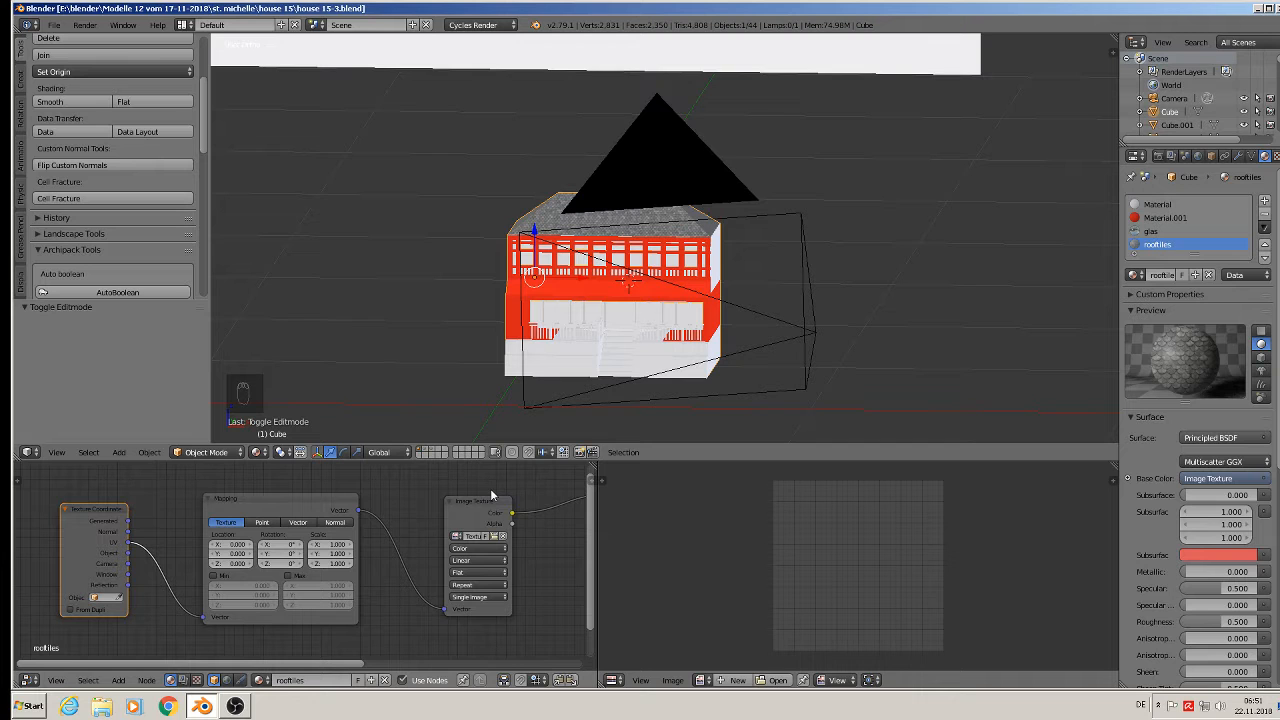
Step: Check the reference photos, select the low front base walls beside the stairs and give them a new material named "wall"
{"action": "scroll", "coordinate": [560, 128], "scroll_direction": "down", "scroll_amount": 5}
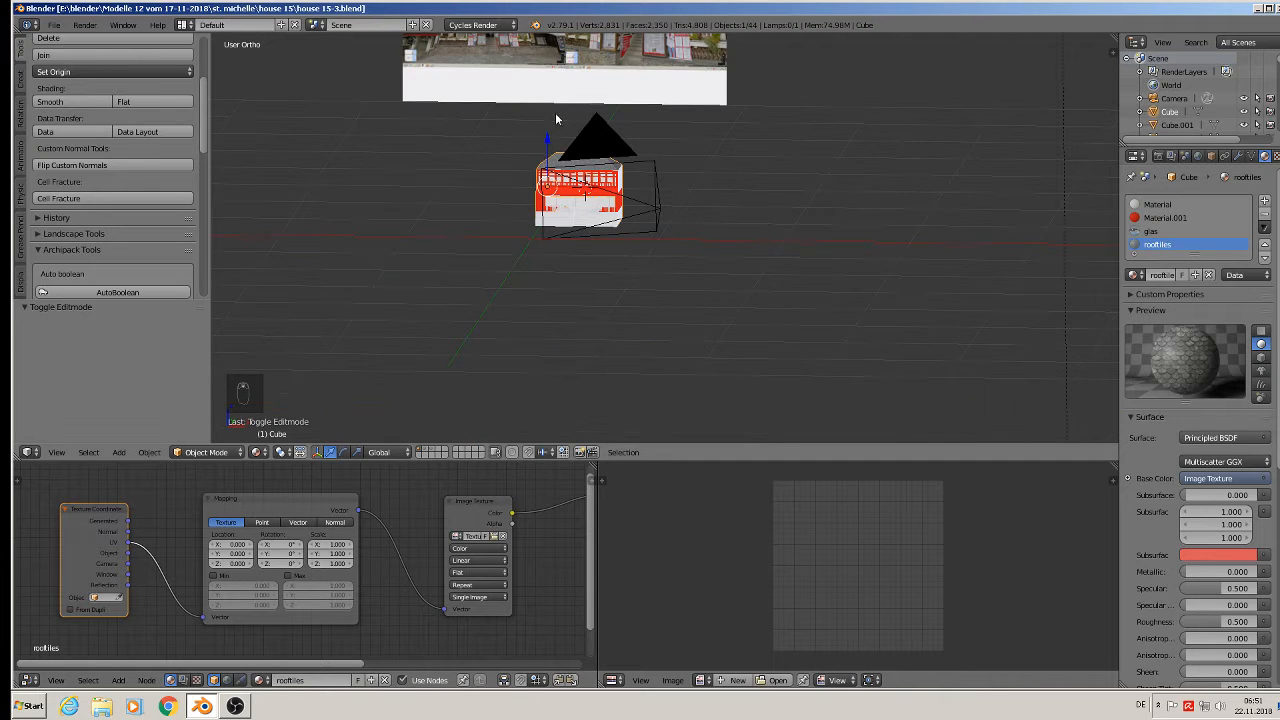
{"action": "middle_click_drag", "start_coordinate": [556, 128], "coordinate": [613, 316], "text": "shift"}
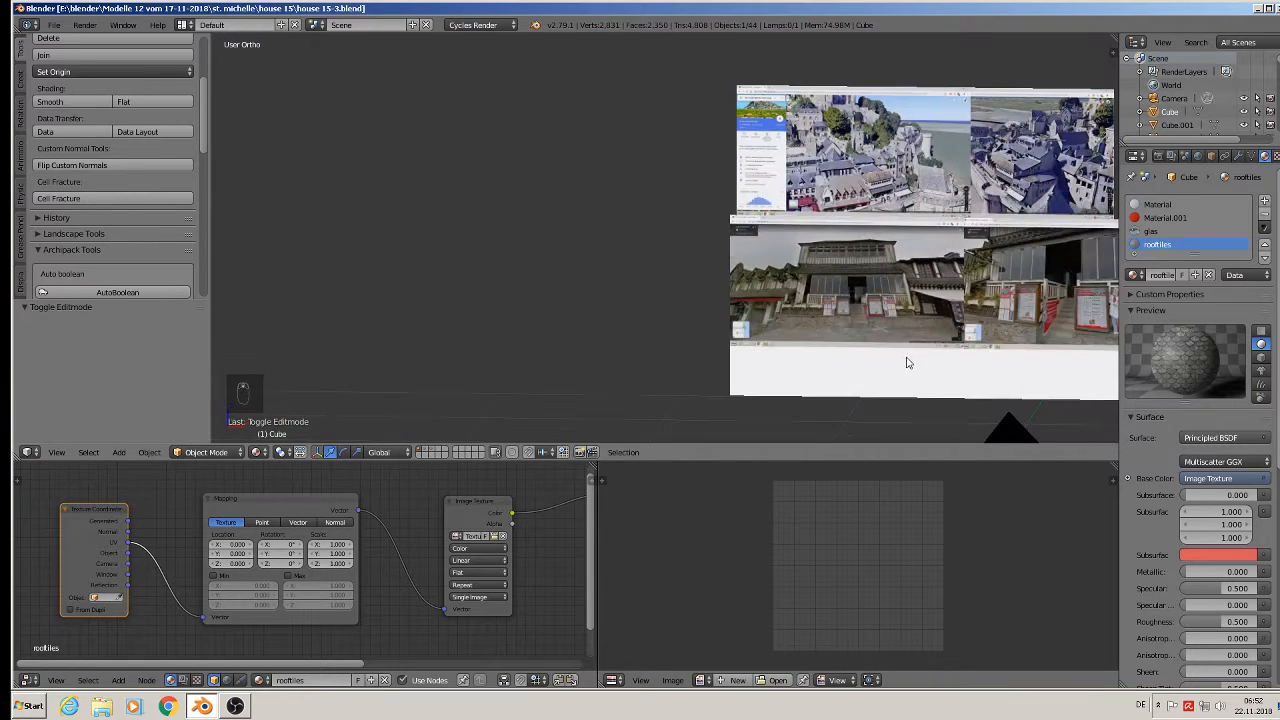
{"action": "scroll", "coordinate": [650, 180], "scroll_direction": "up", "scroll_amount": 8}
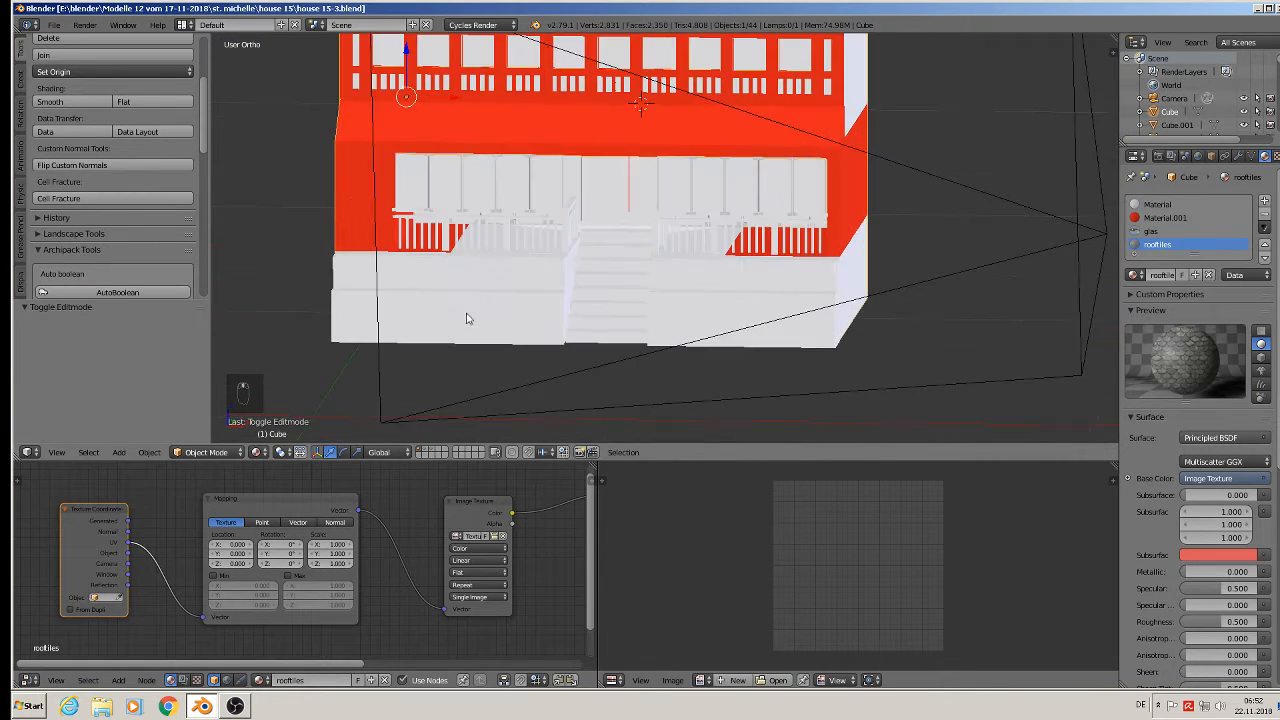
{"action": "right_click", "coordinate": [390, 318]}
{"action": "middle_click_drag", "start_coordinate": [390, 318], "coordinate": [440, 335]}
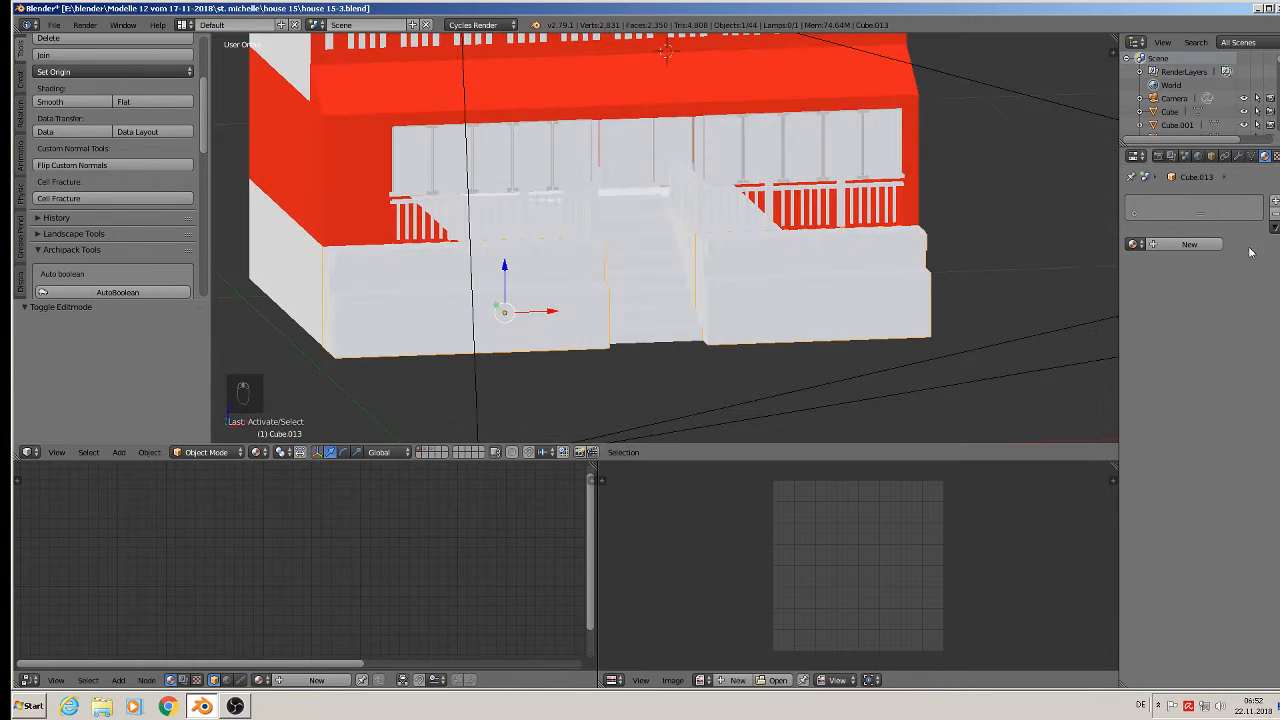
{"action": "left_click", "coordinate": [1194, 243]}
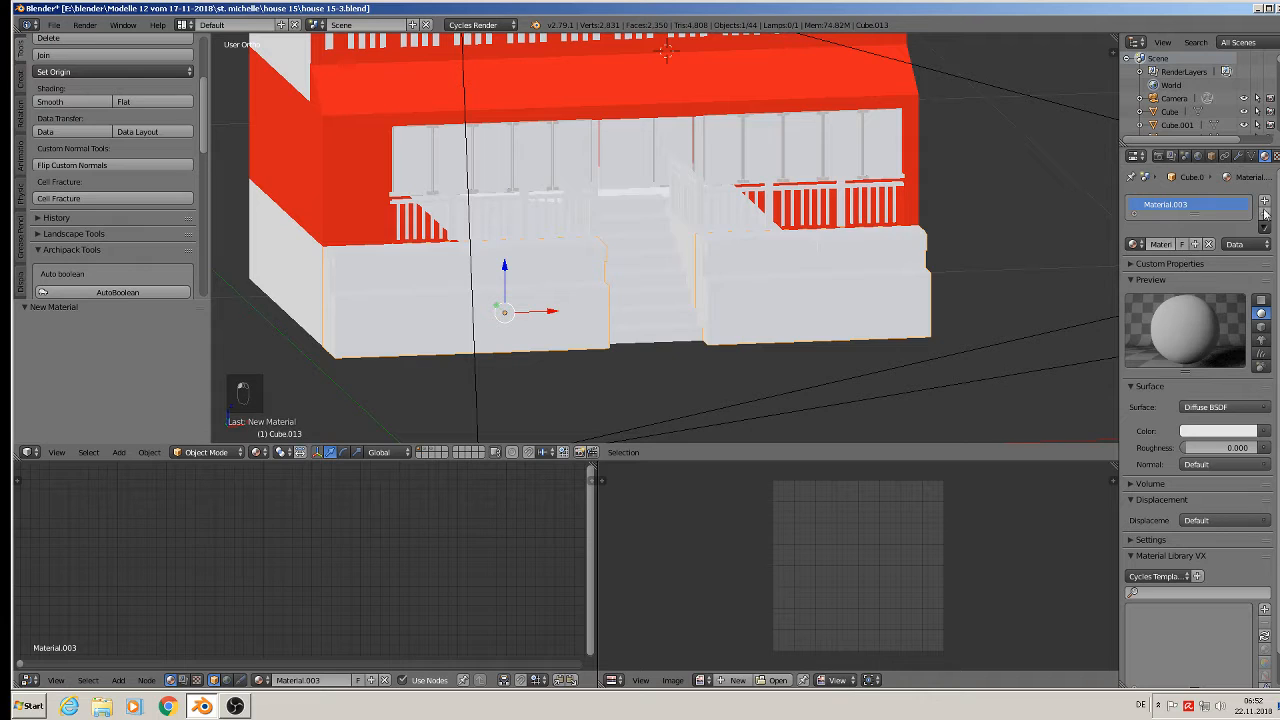
{"action": "left_click", "coordinate": [1158, 244]}
{"action": "type", "text": "wall"}
{"action": "key", "text": "Return"}
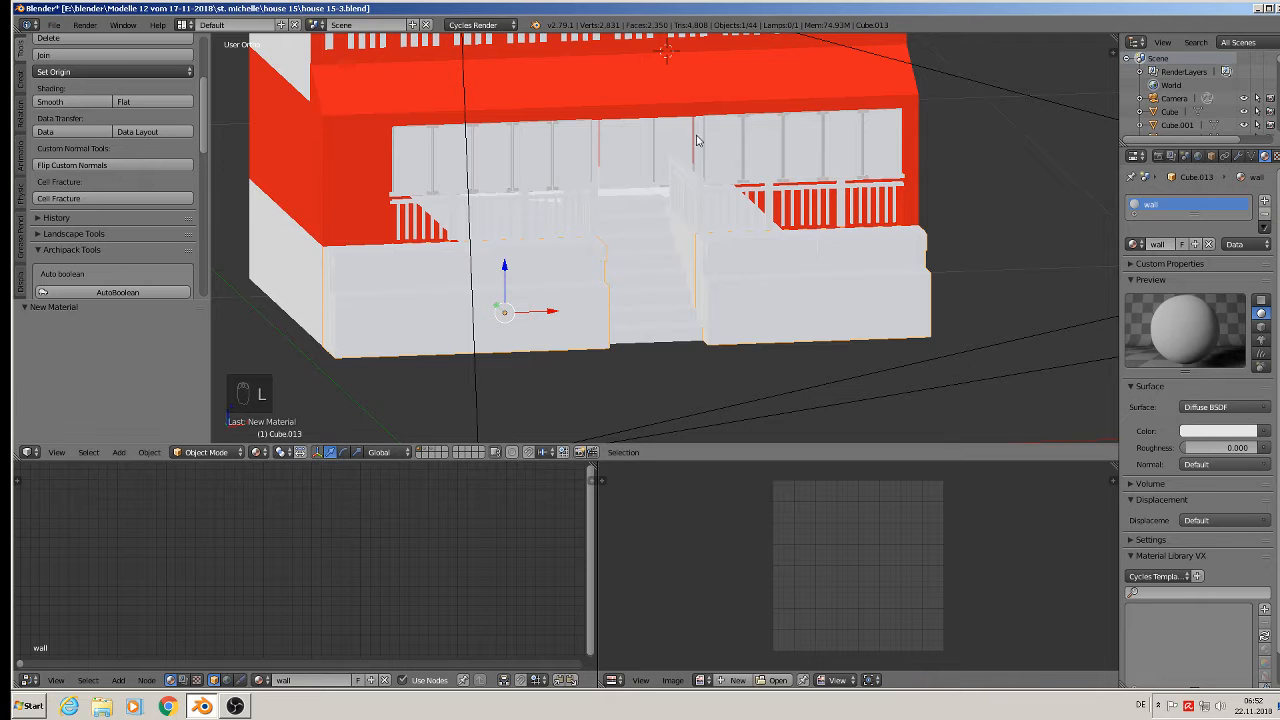
Step: Select the house and copy all nodes of its rooftiles material
{"action": "scroll", "coordinate": [690, 170], "scroll_direction": "down", "scroll_amount": 5}
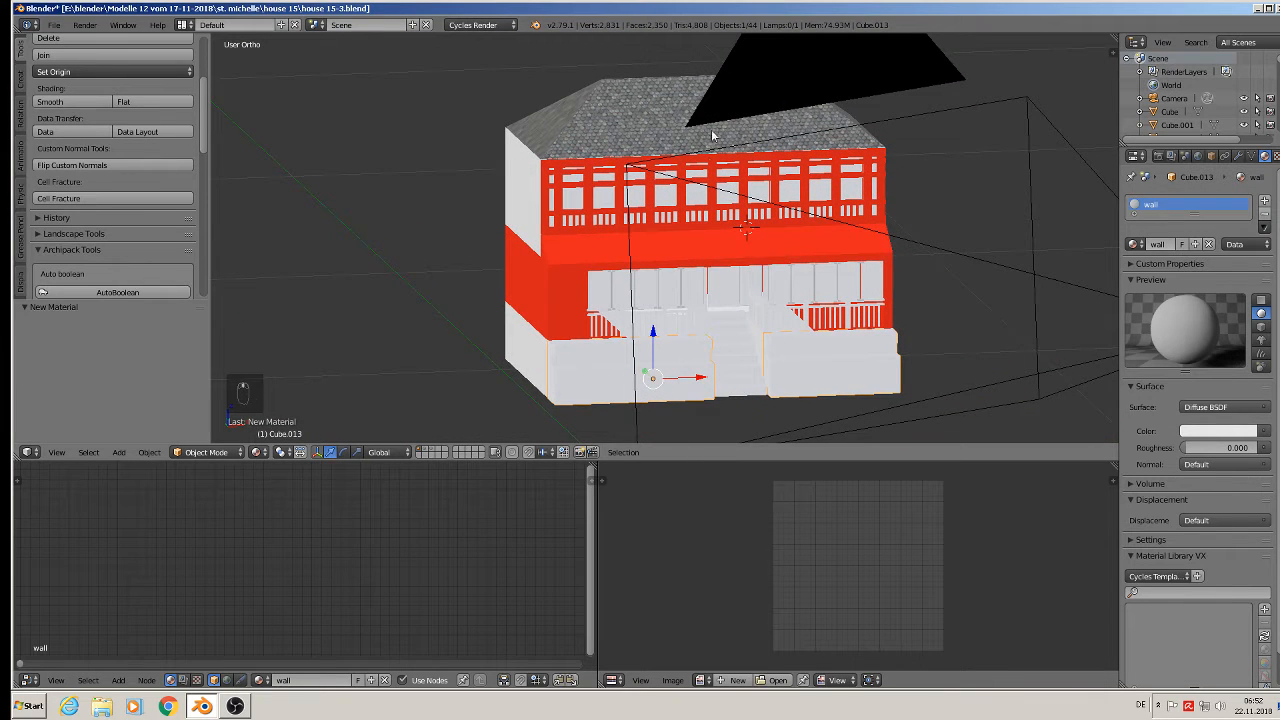
{"action": "right_click", "coordinate": [616, 114]}
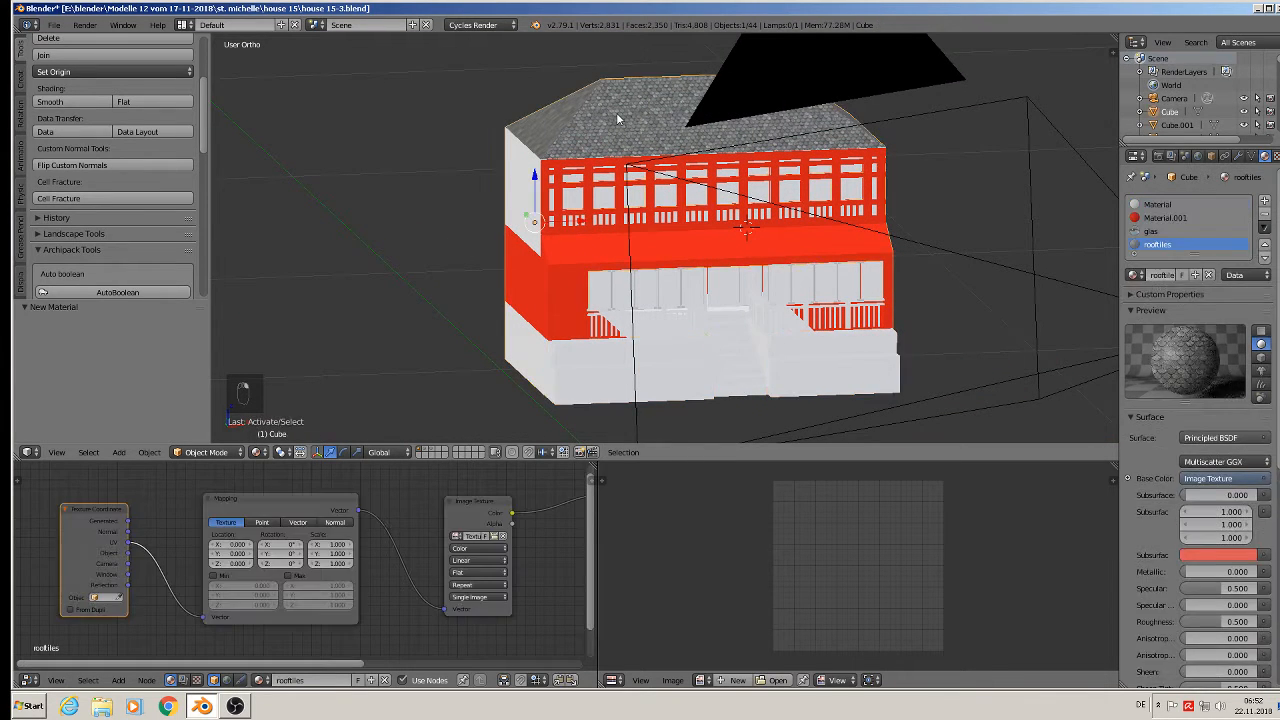
{"action": "scroll", "coordinate": [400, 590], "scroll_direction": "down", "scroll_amount": 5}
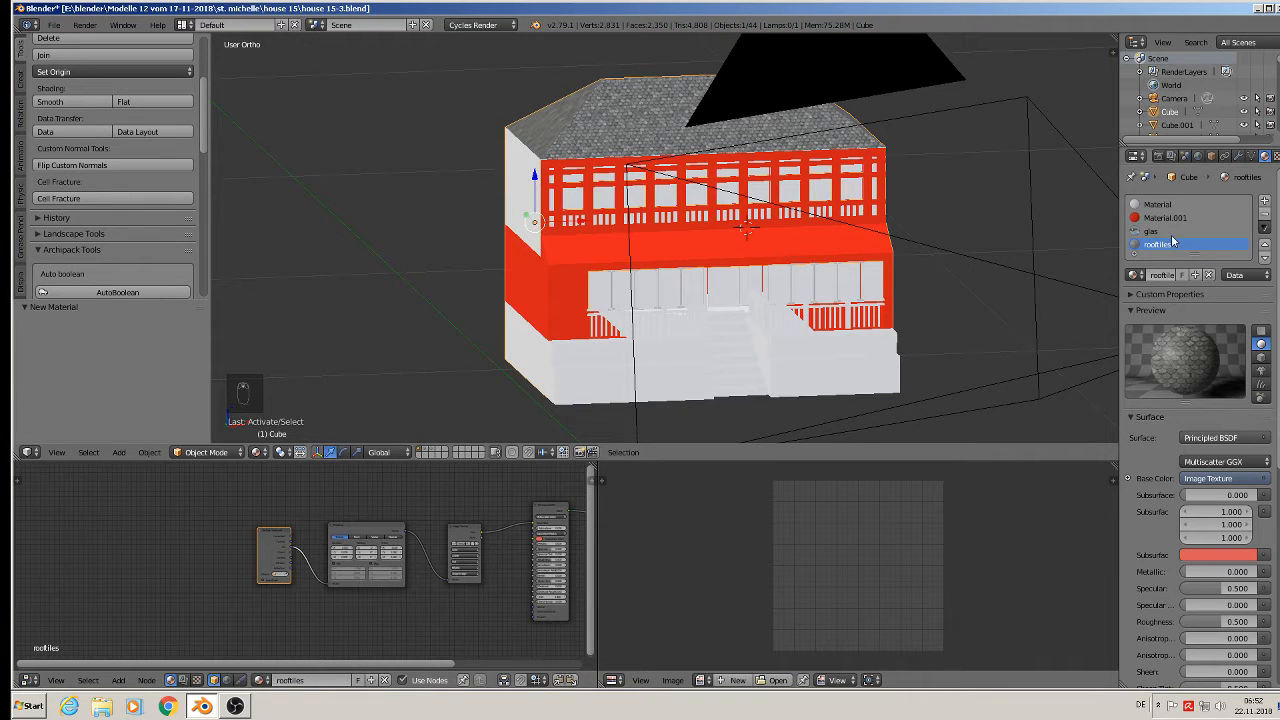
{"action": "scroll", "coordinate": [450, 522], "scroll_direction": "down", "scroll_amount": 1}
{"action": "middle_click_drag", "start_coordinate": [456, 528], "coordinate": [301, 519]}
{"action": "key", "text": "a"}
{"action": "key", "text": "a"}
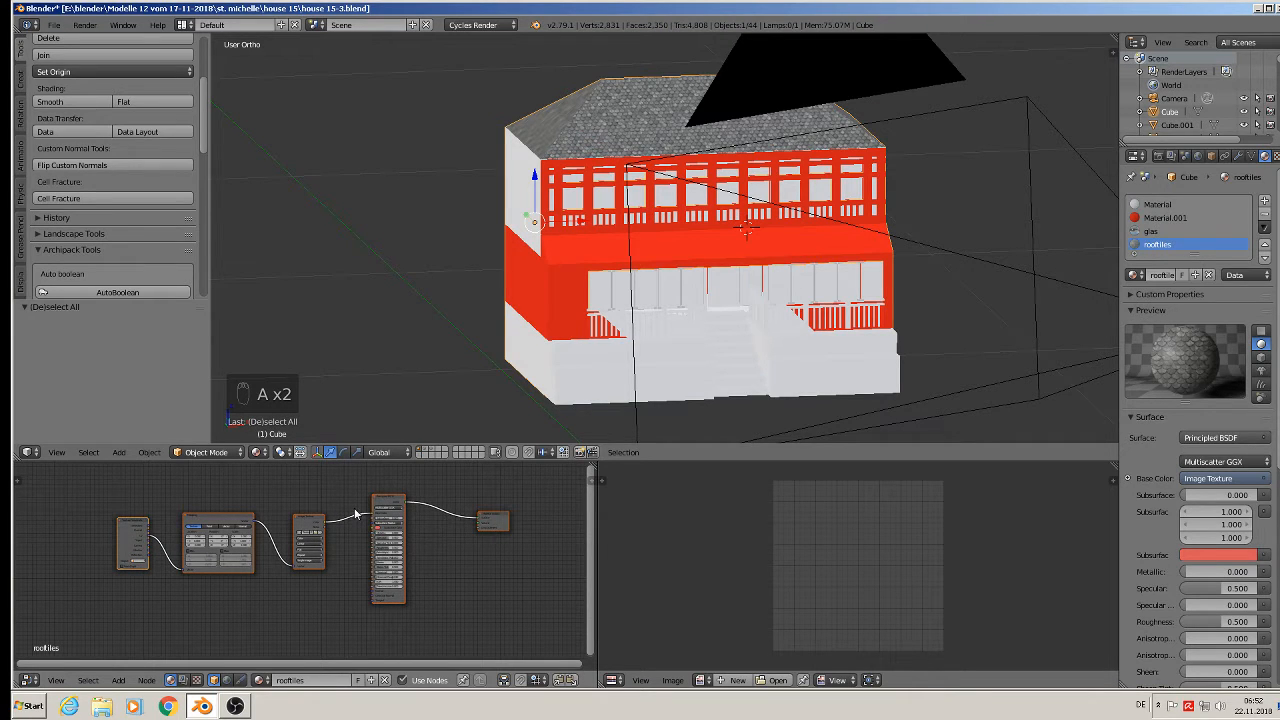
{"action": "key", "text": "ctrl+c"}
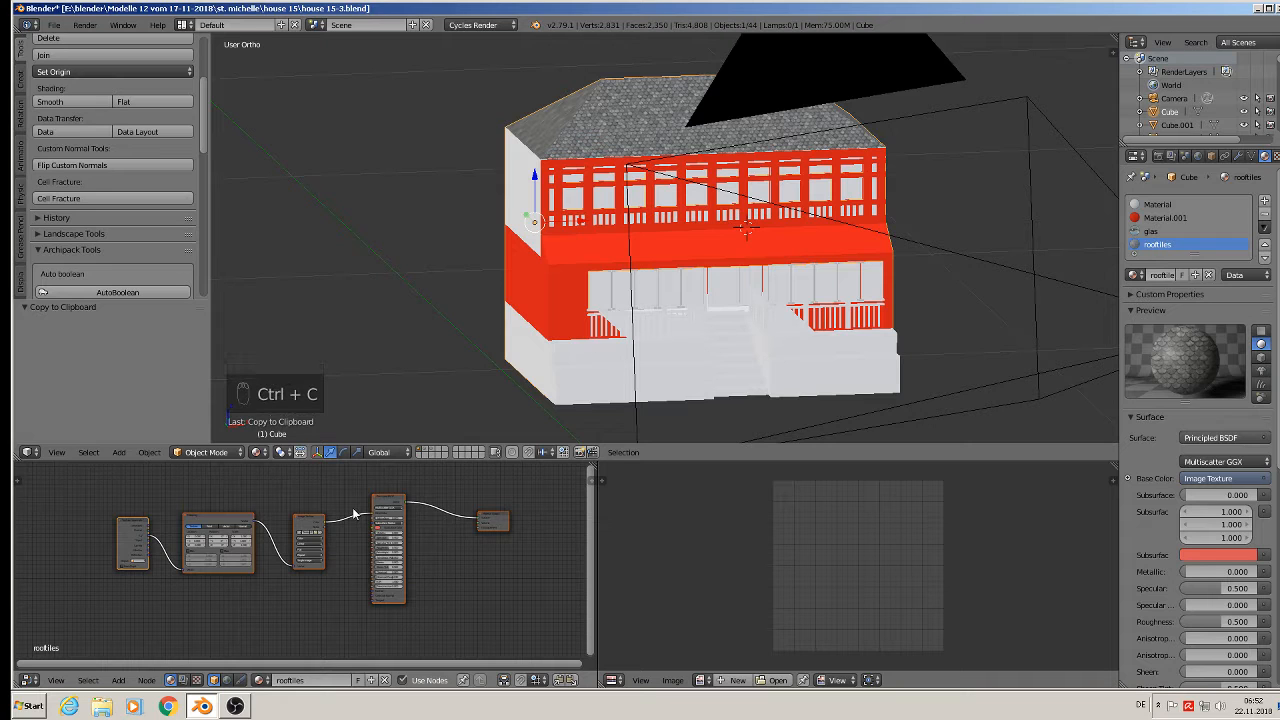
Step: Delete the default nodes of the front base walls' wall material and paste the copied rooftiles nodes in their place
{"action": "right_click", "coordinate": [576, 373]}
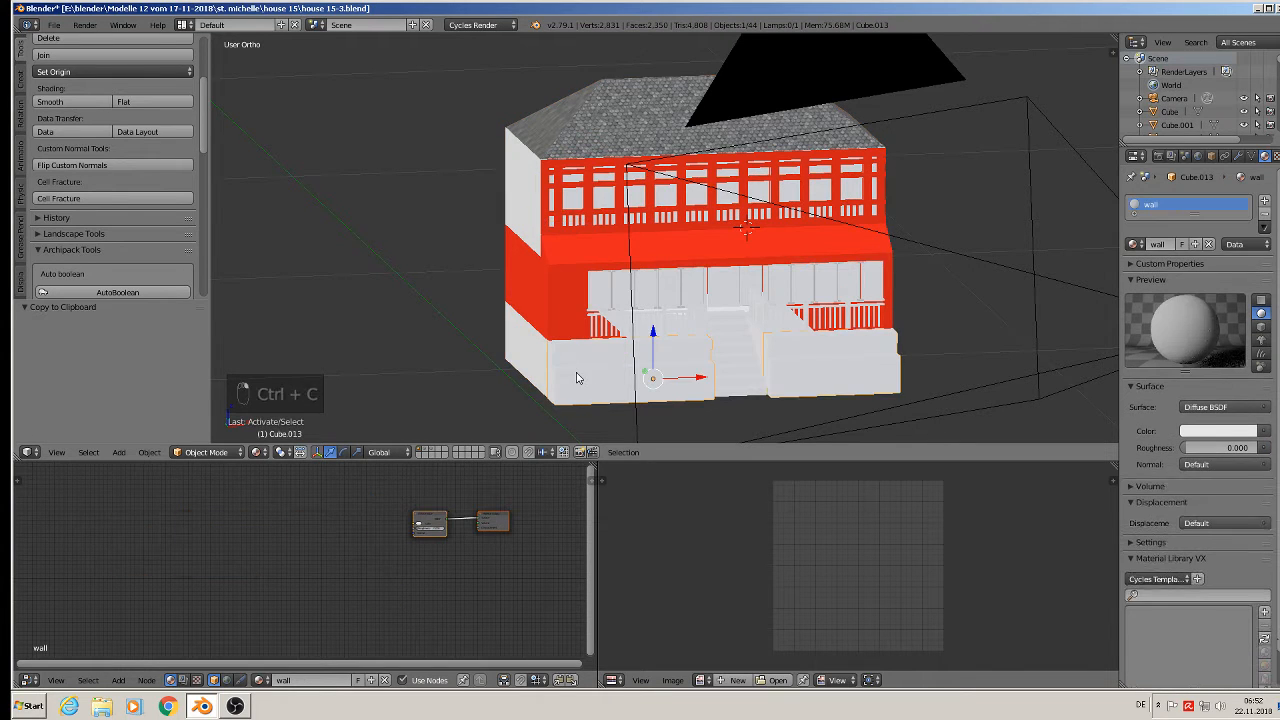
{"action": "scroll", "coordinate": [583, 391], "scroll_direction": "up", "scroll_amount": 4}
{"action": "scroll", "coordinate": [584, 391], "scroll_direction": "up", "scroll_amount": 2}
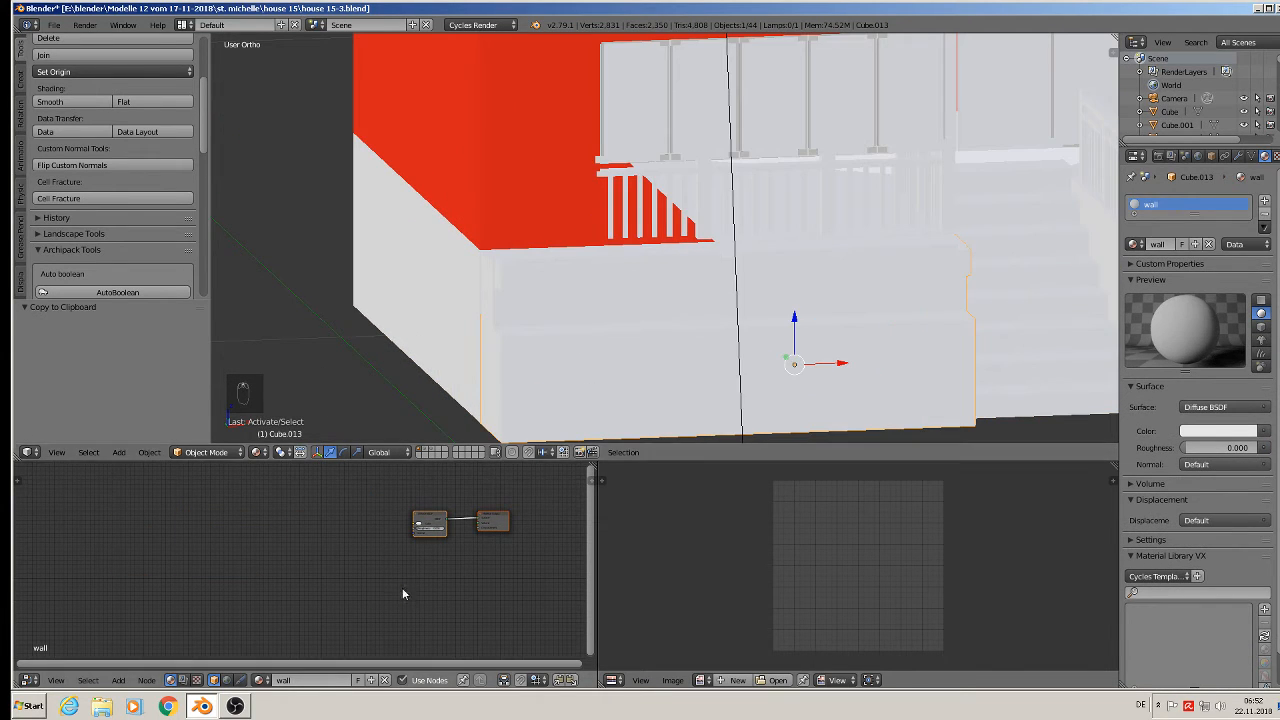
{"action": "key", "text": "x"}
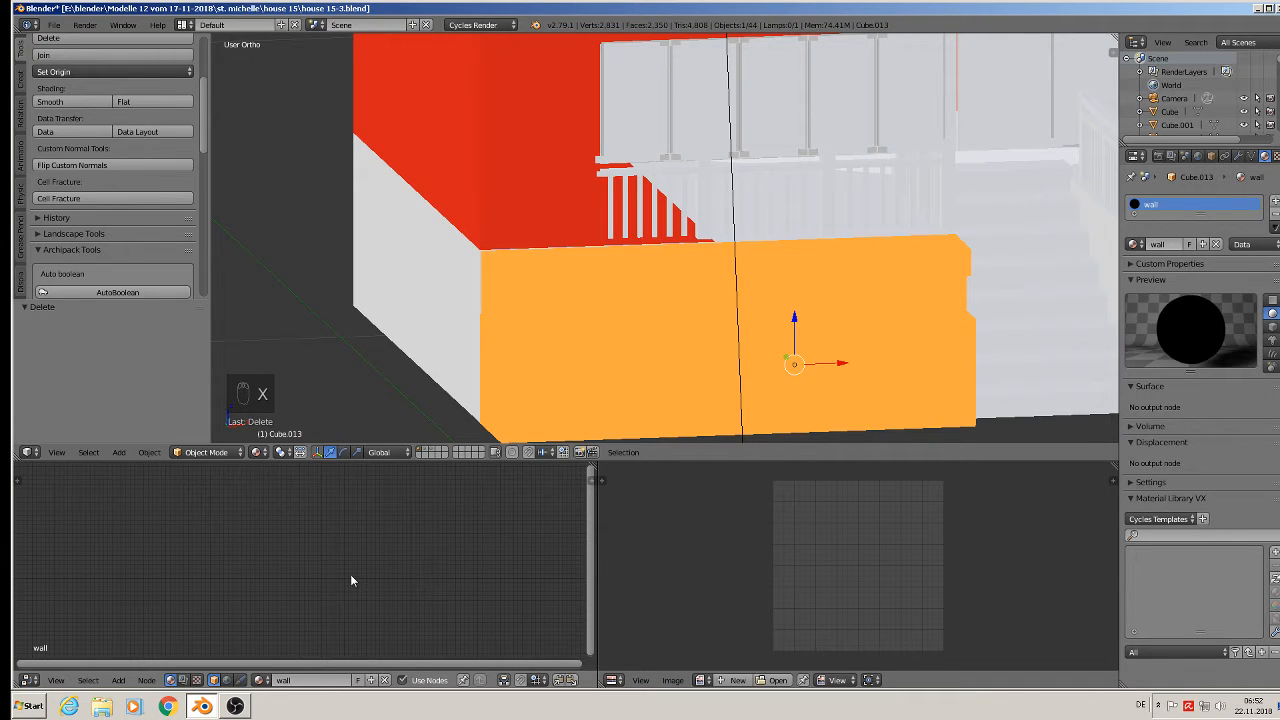
{"action": "key", "text": "ctrl+v"}
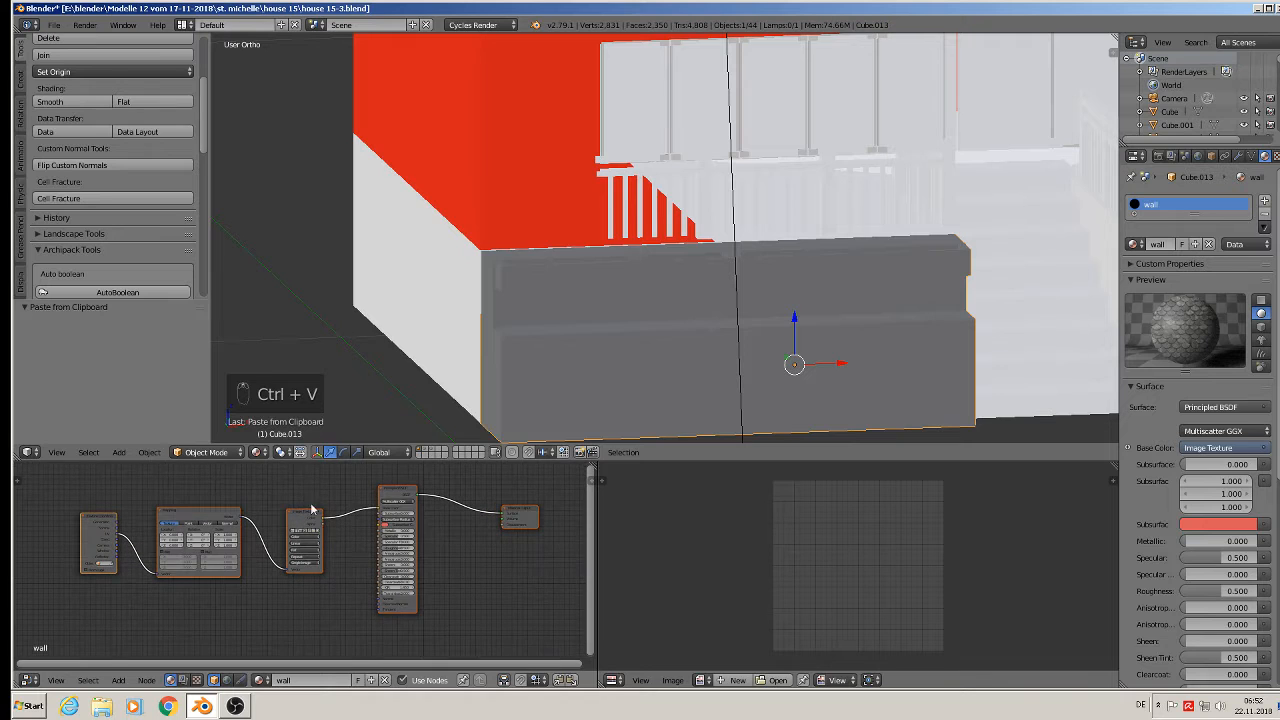
Step: Load BrickRound0109_9_S.jpg into the wall material's Image Texture node, browsing the texture folder as thumbnails
{"action": "scroll", "coordinate": [408, 562], "scroll_direction": "up", "scroll_amount": 2}
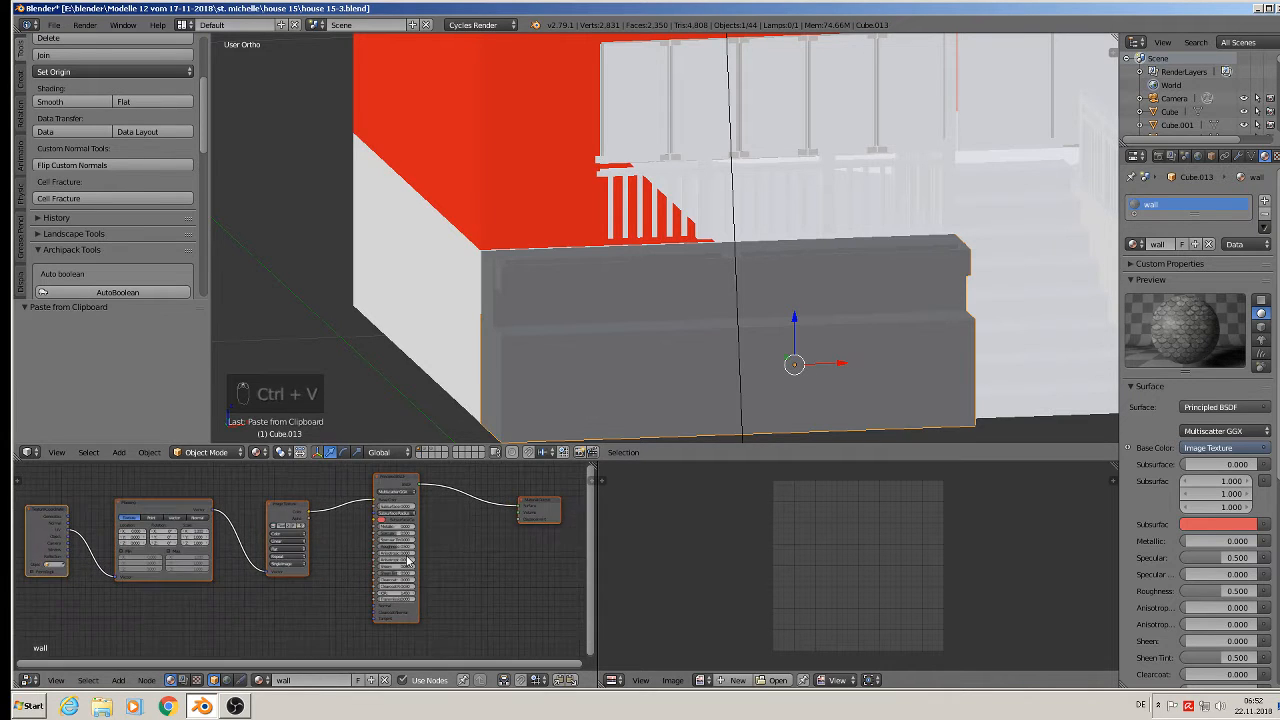
{"action": "scroll", "coordinate": [404, 560], "scroll_direction": "up", "scroll_amount": 1}
{"action": "middle_click_drag", "start_coordinate": [446, 545], "coordinate": [484, 555]}
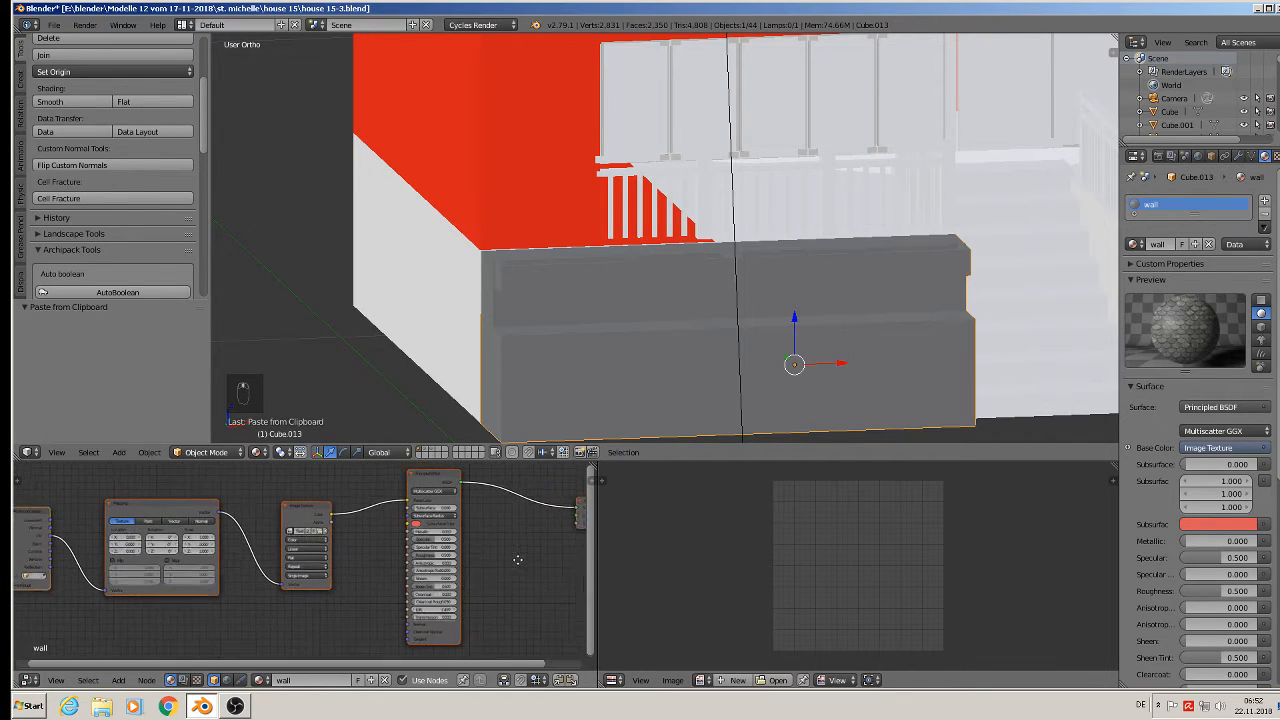
{"action": "middle_click_drag", "start_coordinate": [335, 545], "coordinate": [415, 553]}
{"action": "scroll", "coordinate": [415, 553], "scroll_direction": "up", "scroll_amount": 1}
{"action": "scroll", "coordinate": [415, 553], "scroll_direction": "up", "scroll_amount": 3}
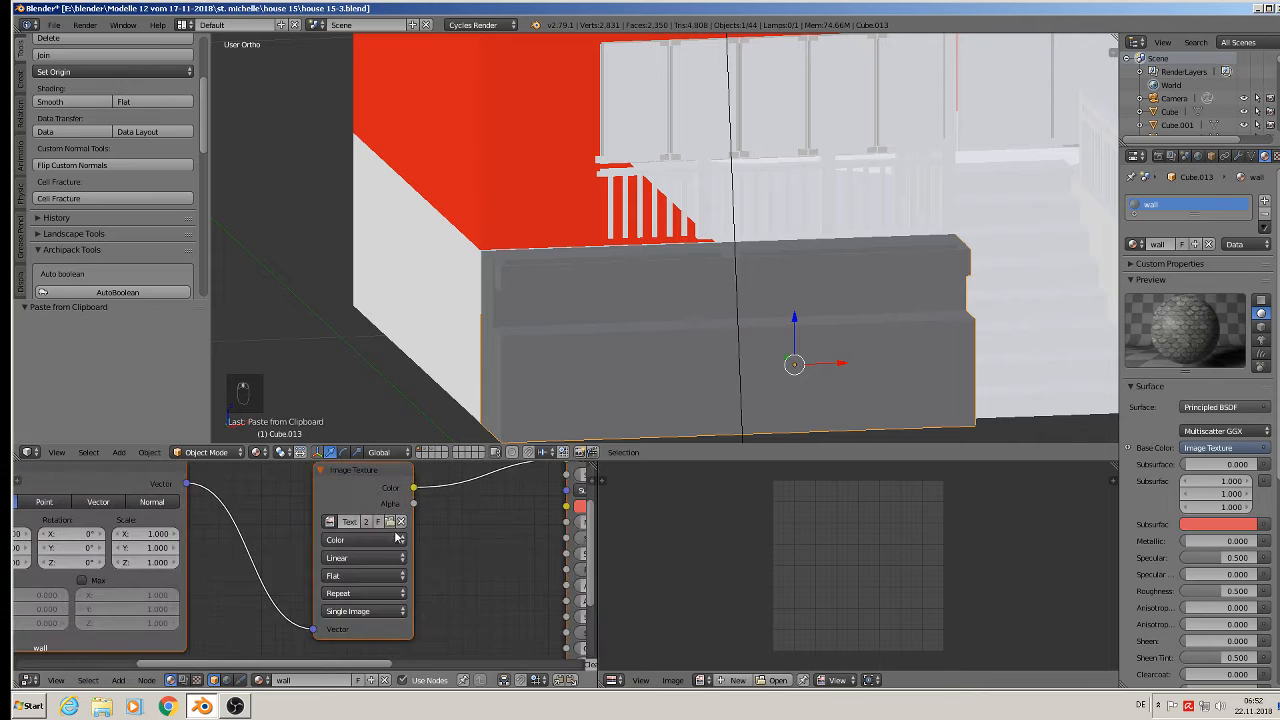
{"action": "left_click", "coordinate": [390, 518]}
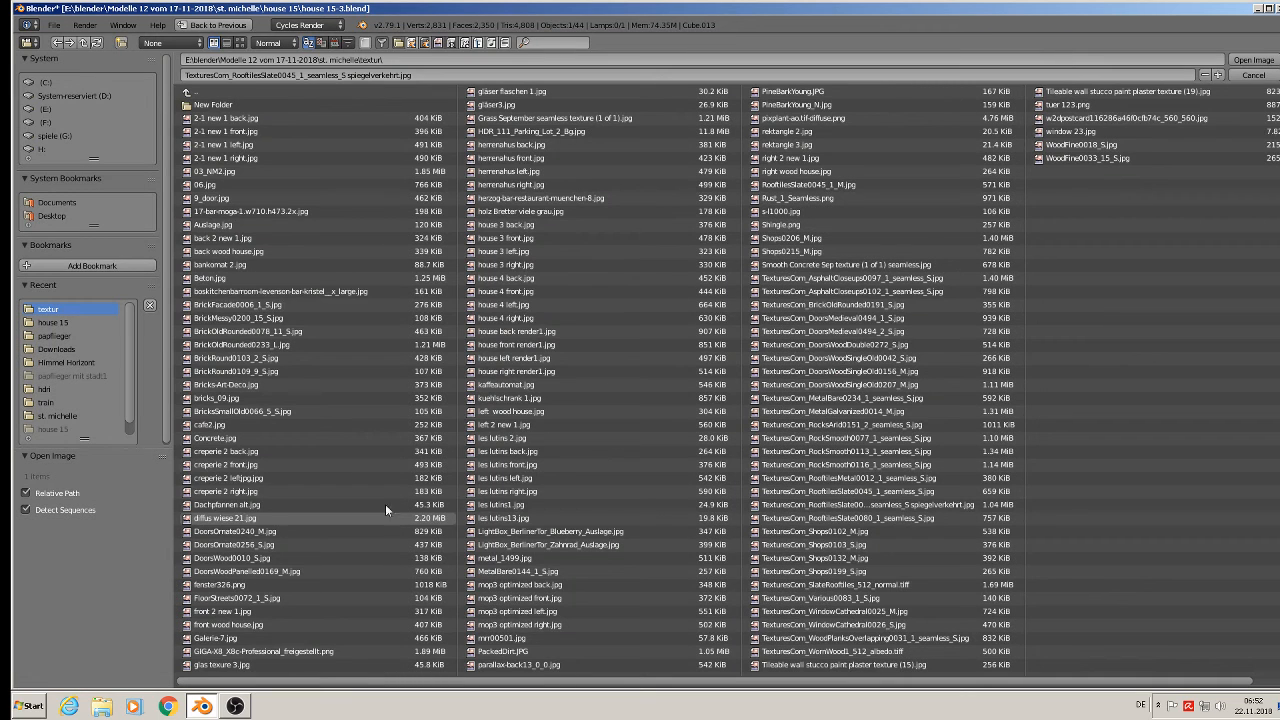
{"action": "left_click", "coordinate": [240, 42]}
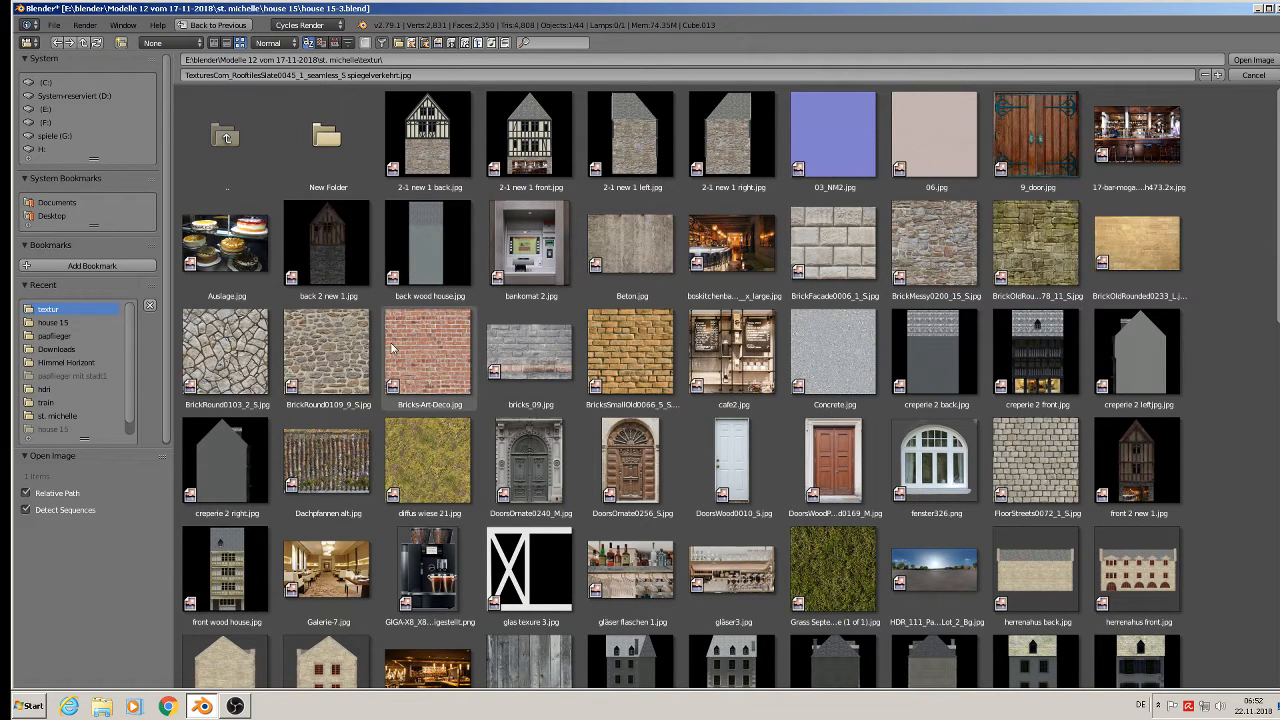
{"action": "double_click", "coordinate": [323, 360]}
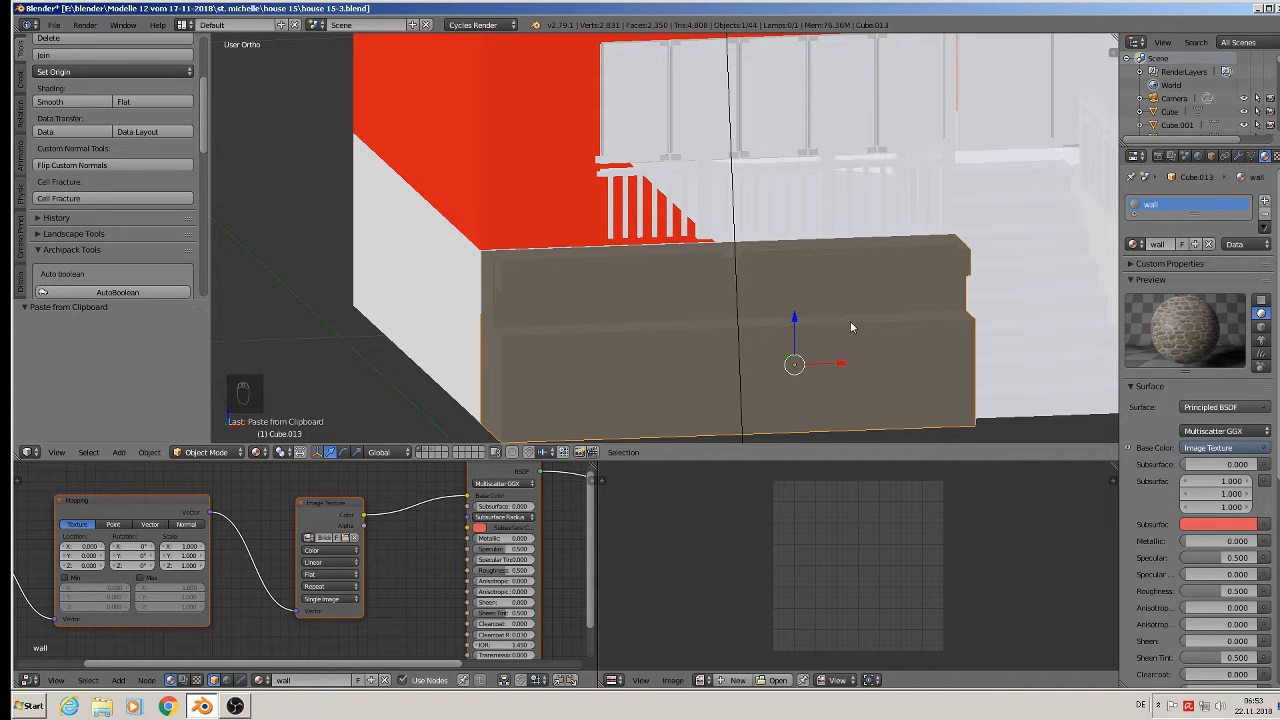
Step: Enter Edit Mode on the front base walls and select the front faces of both lower wall blocks
{"action": "key", "text": "KP_1"}
{"action": "key", "text": "Tab"}
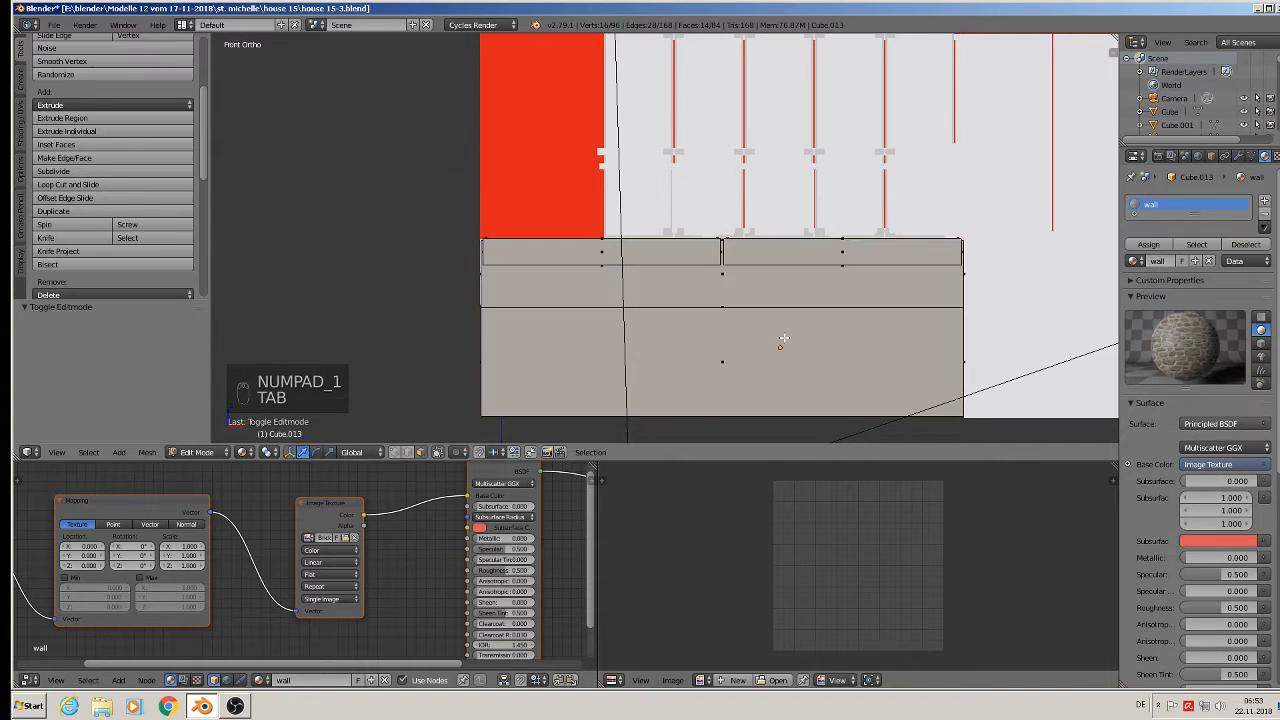
{"action": "key", "text": "a"}
{"action": "key", "text": "a"}
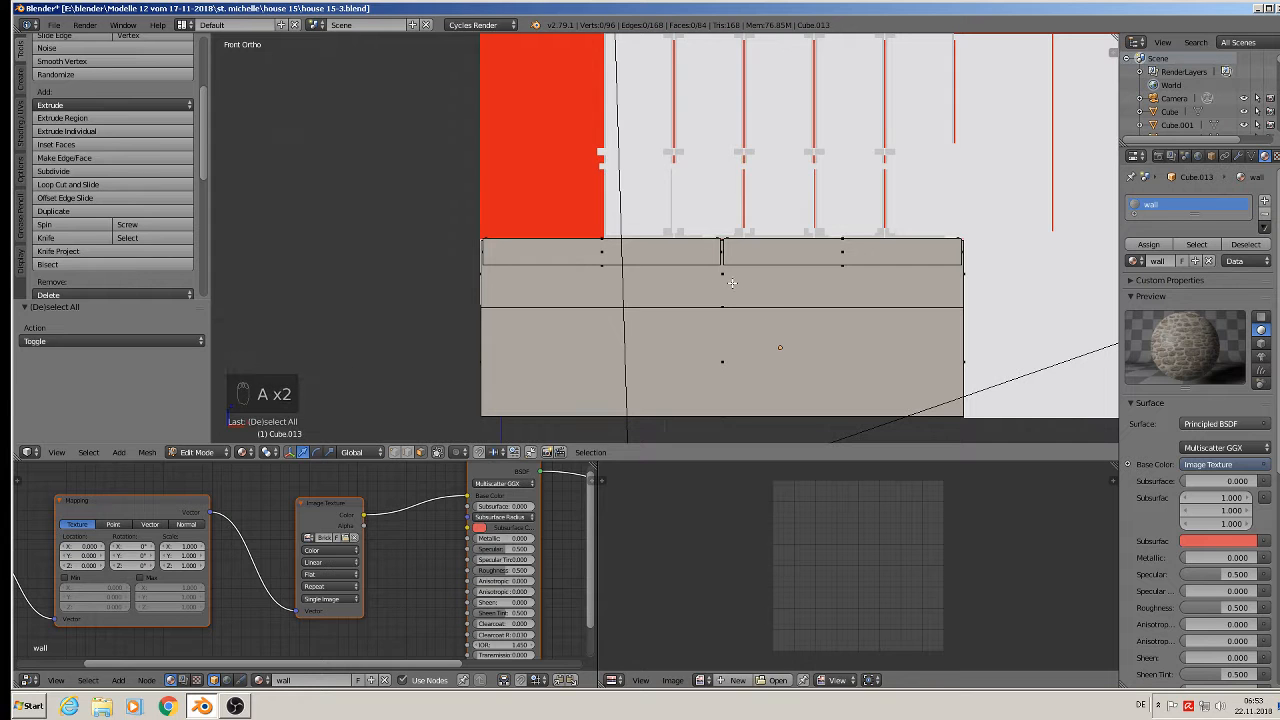
{"action": "right_click", "coordinate": [733, 351]}
{"action": "mouse_move", "coordinate": [718, 370]}
{"action": "middle_mouse_down"}
{"action": "mouse_move", "coordinate": [690, 378]}
{"action": "mouse_move", "coordinate": [718, 388]}
{"action": "middle_mouse_up"}
{"action": "scroll", "coordinate": [718, 388], "scroll_direction": "down", "scroll_amount": 5}
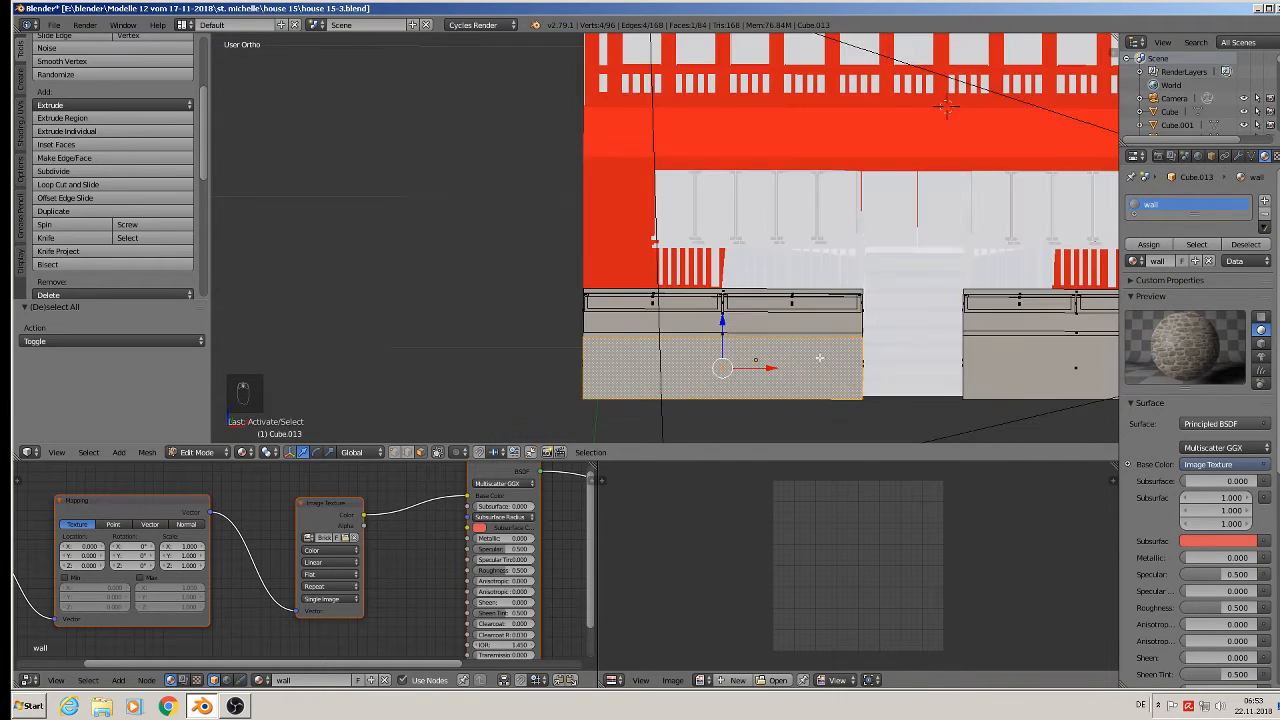
{"action": "right_click", "coordinate": [861, 331], "text": "shift"}
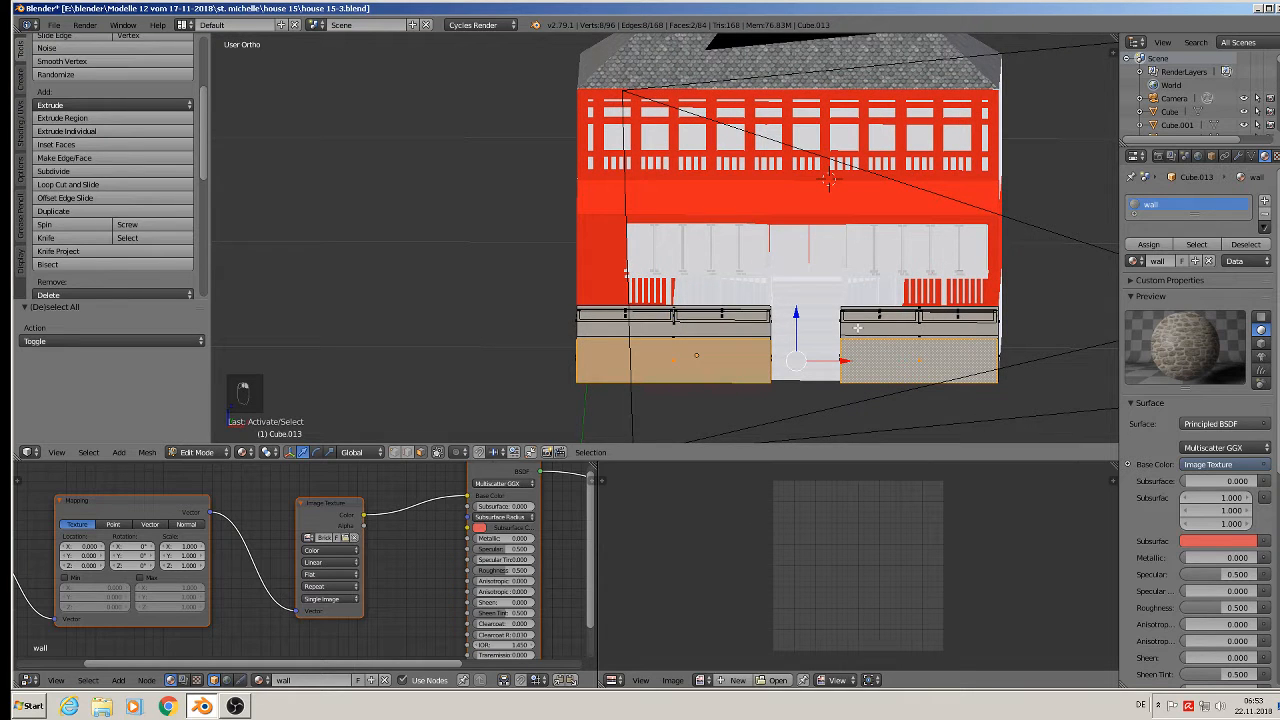
Step: UV-map the two selected front faces with Project From View in front view and scale their UVs up about 6.2 times
{"action": "key", "text": "KP_1"}
{"action": "scroll", "coordinate": [800, 338], "scroll_direction": "up", "scroll_amount": 3}
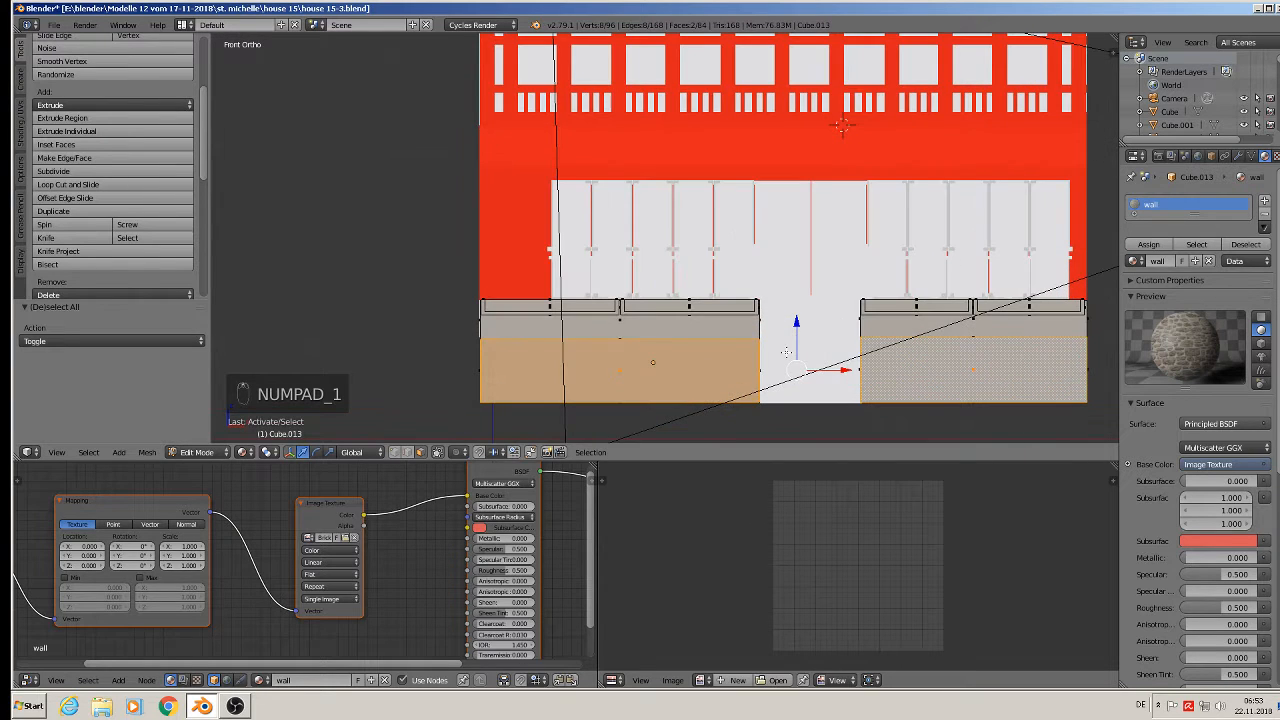
{"action": "key", "text": "u"}
{"action": "key", "text": "u"}
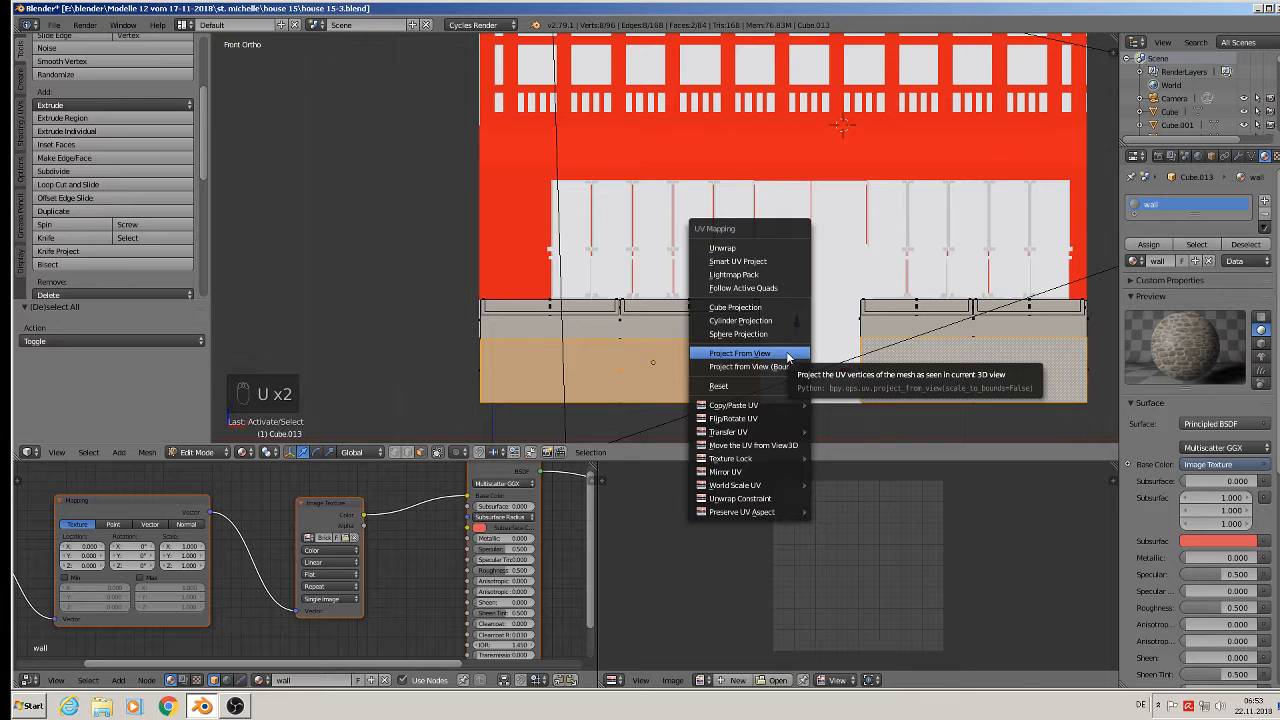
{"action": "left_click", "coordinate": [788, 355]}
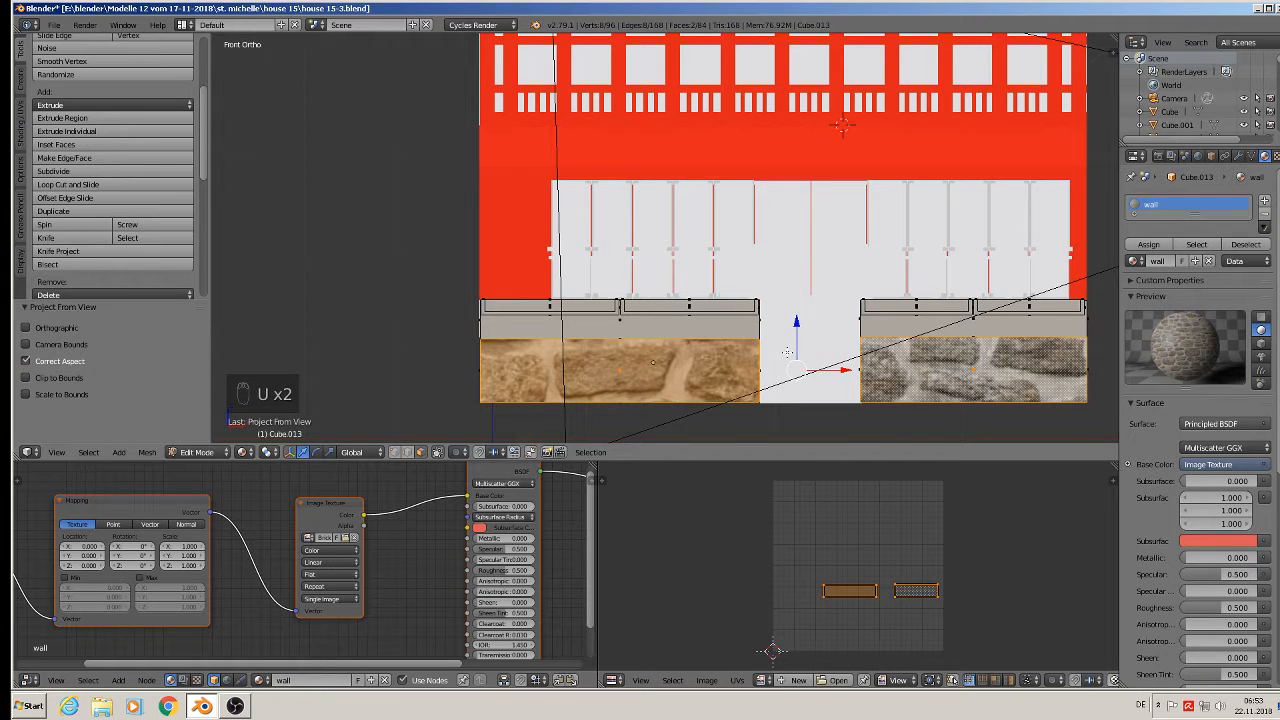
{"action": "key", "text": "s"}
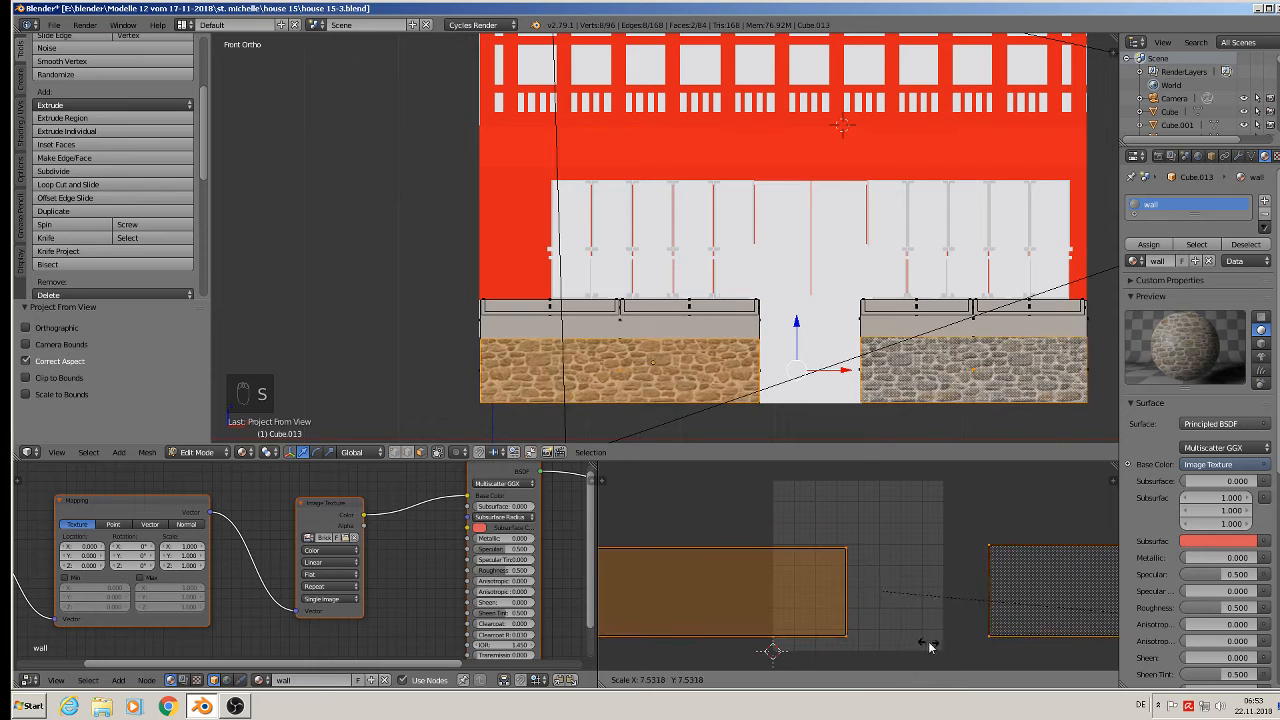
{"action": "left_click", "coordinate": [829, 635]}
Step: Select the four narrow end faces of both lower wall blocks and turn the view side-on to them
{"action": "middle_click_drag", "start_coordinate": [706, 384], "coordinate": [702, 294]}
{"action": "right_click", "coordinate": [650, 420]}
{"action": "right_click", "coordinate": [965, 204], "text": "shift"}
{"action": "middle_click_drag", "start_coordinate": [991, 263], "coordinate": [800, 215]}
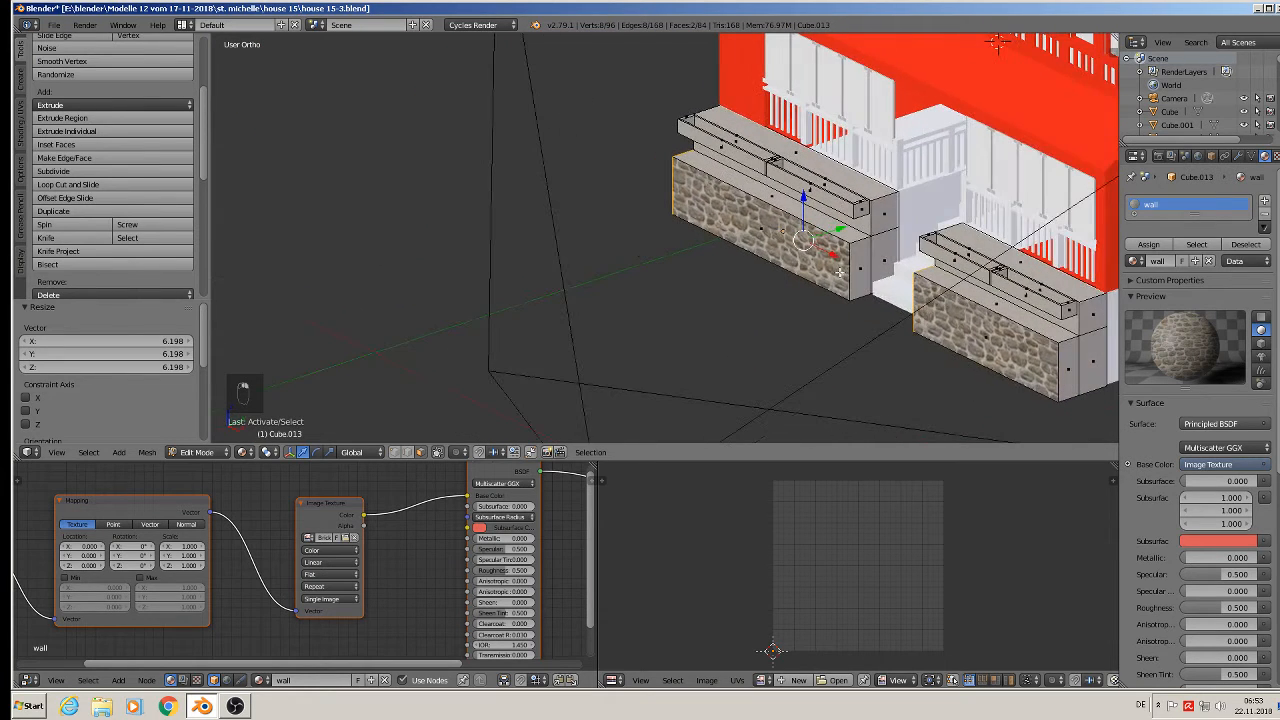
{"action": "right_click", "coordinate": [865, 257], "text": "shift"}
{"action": "right_click", "coordinate": [1072, 370], "text": "shift"}
{"action": "middle_click_drag", "start_coordinate": [1072, 370], "coordinate": [977, 356]}
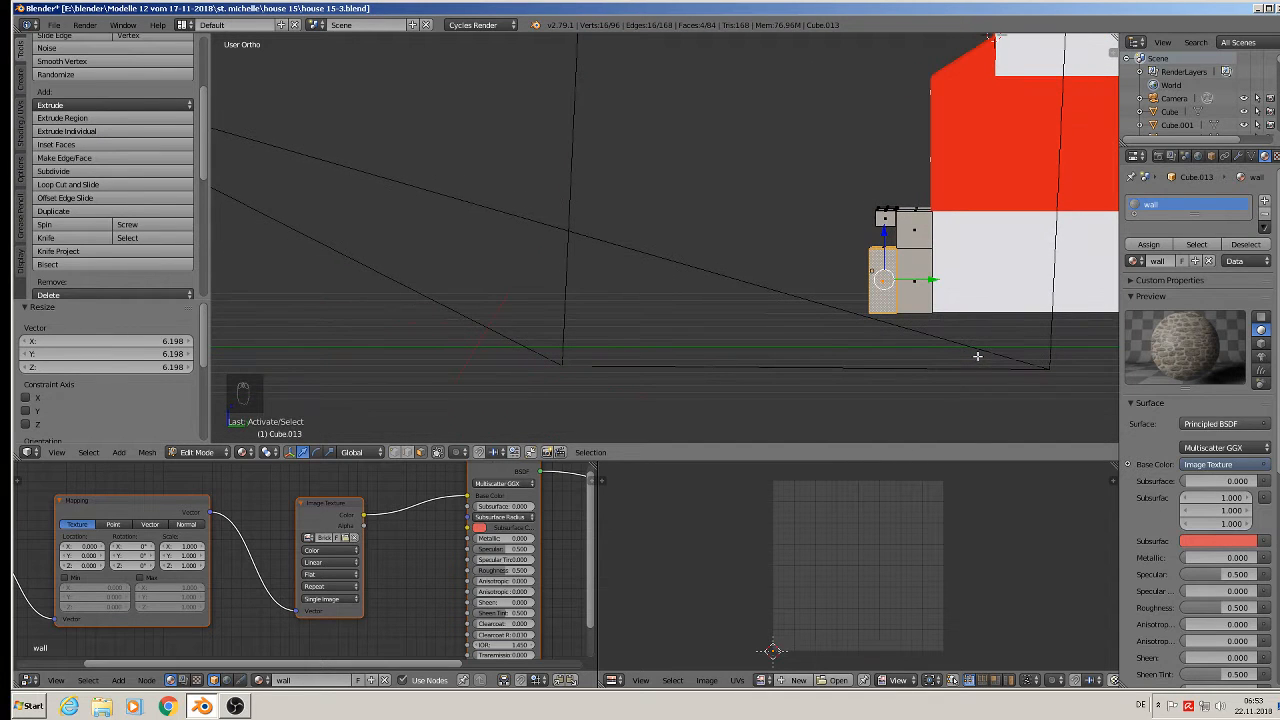
Step: UV-map the selected end faces with Project From View and scale their UVs up about 3.9 times
{"action": "key", "text": "u"}
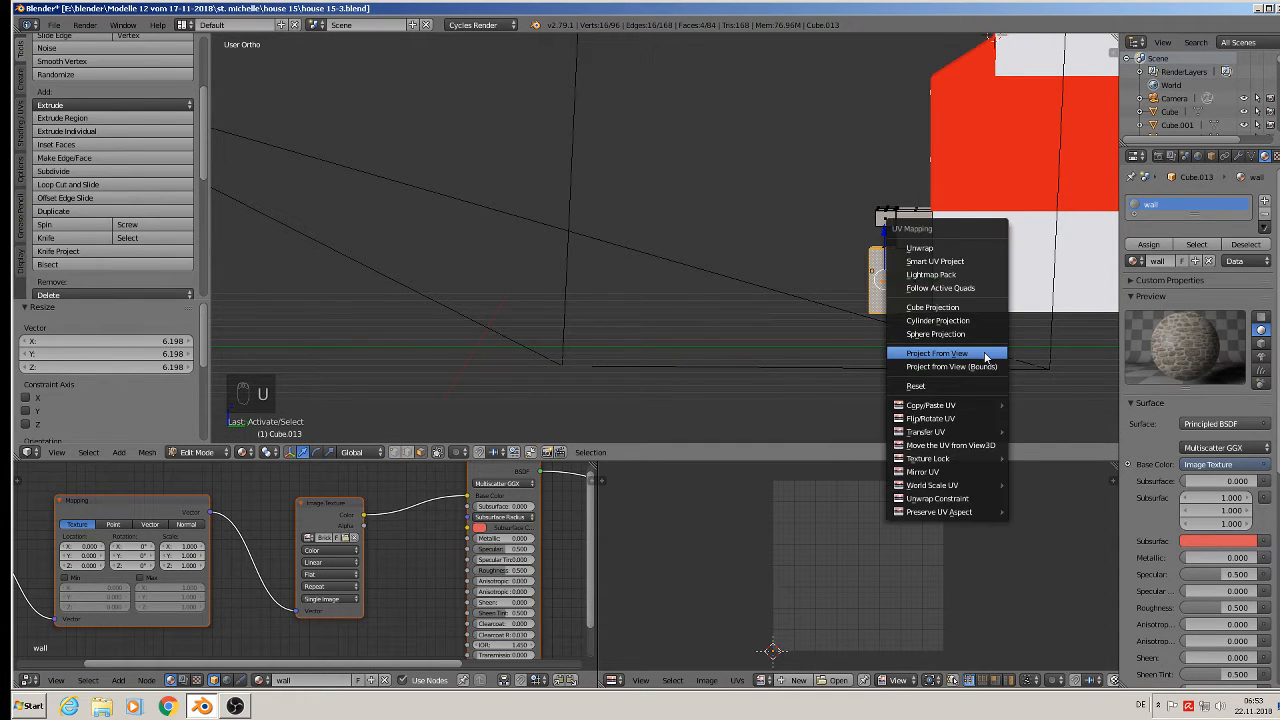
{"action": "left_click", "coordinate": [985, 355]}
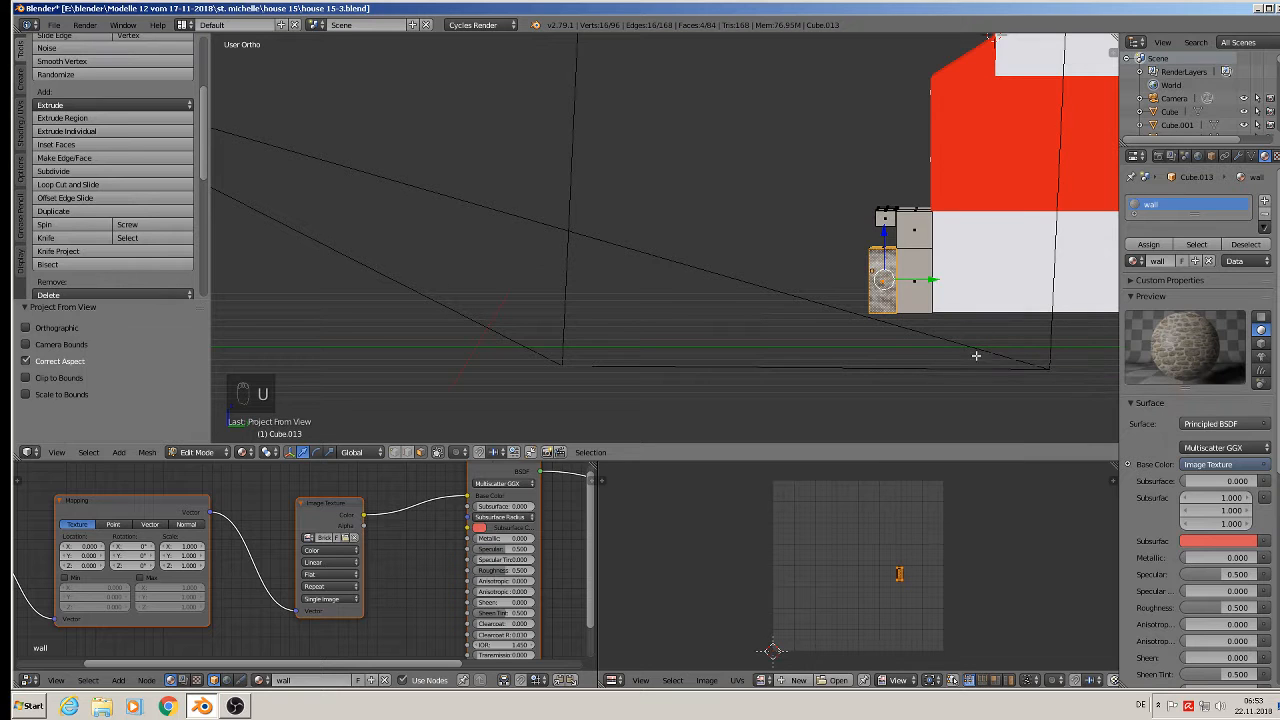
{"action": "key", "text": "s"}
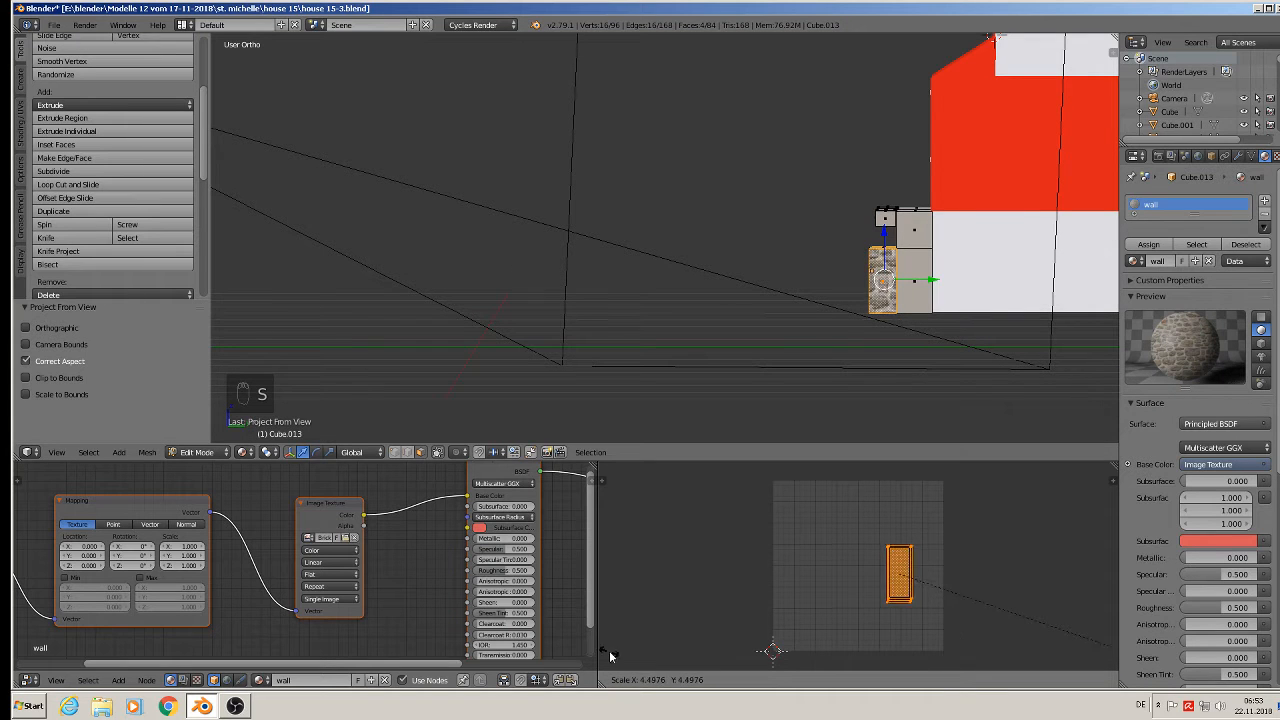
{"action": "left_click", "coordinate": [1107, 645]}
{"action": "key", "text": "KP_Decimal"}
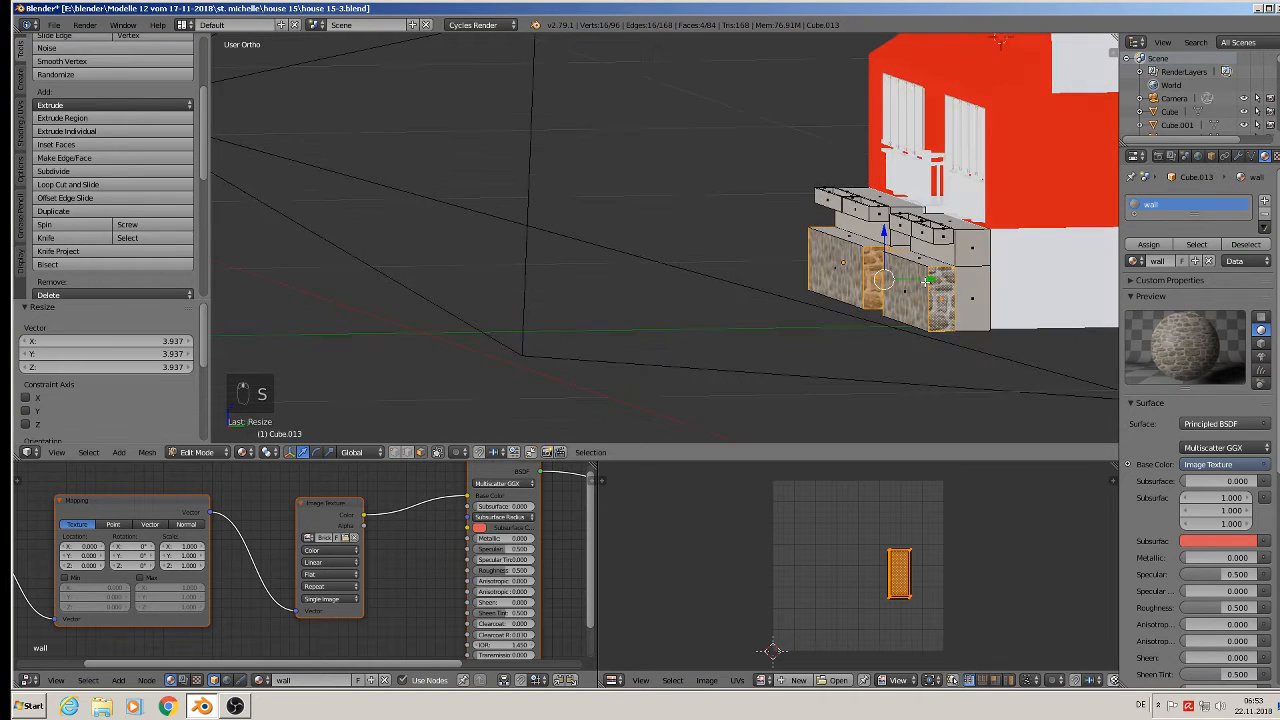
Step: Enlarge the end faces' UVs further until their stone size matches the front faces, checking the result in Object Mode
{"action": "key", "text": "s"}
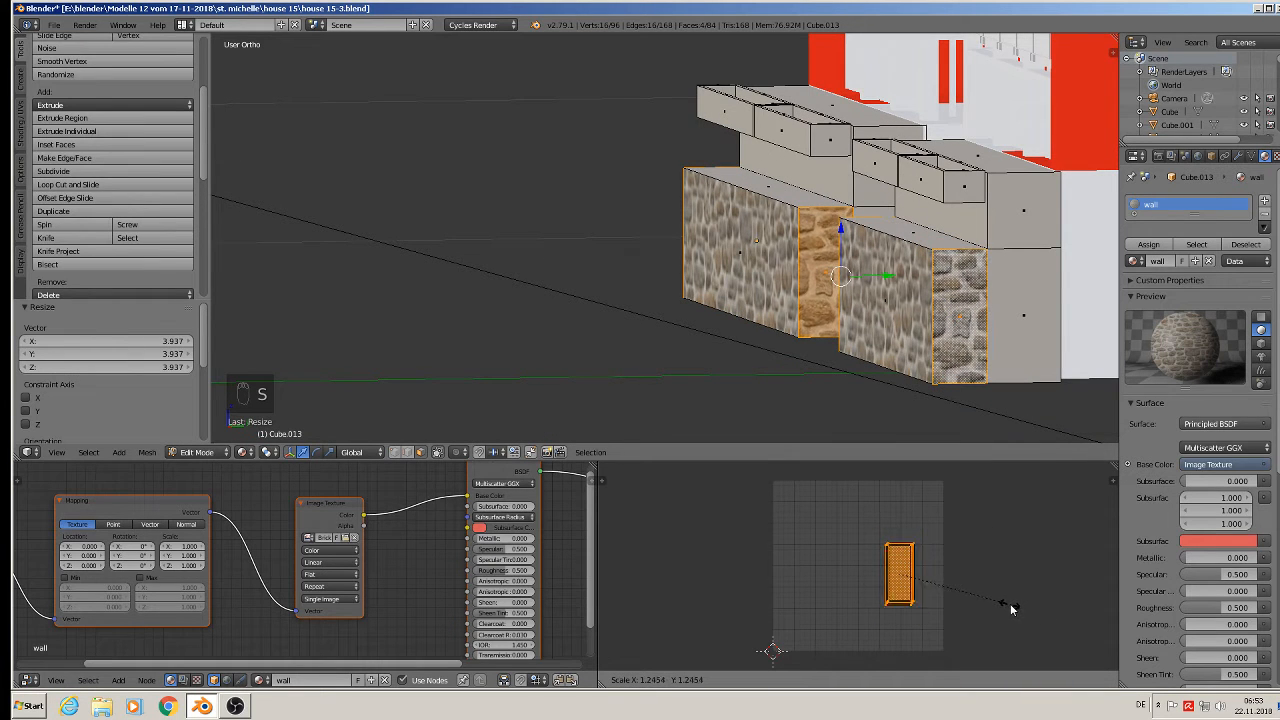
{"action": "left_click", "coordinate": [1098, 643]}
{"action": "key", "text": "Tab"}
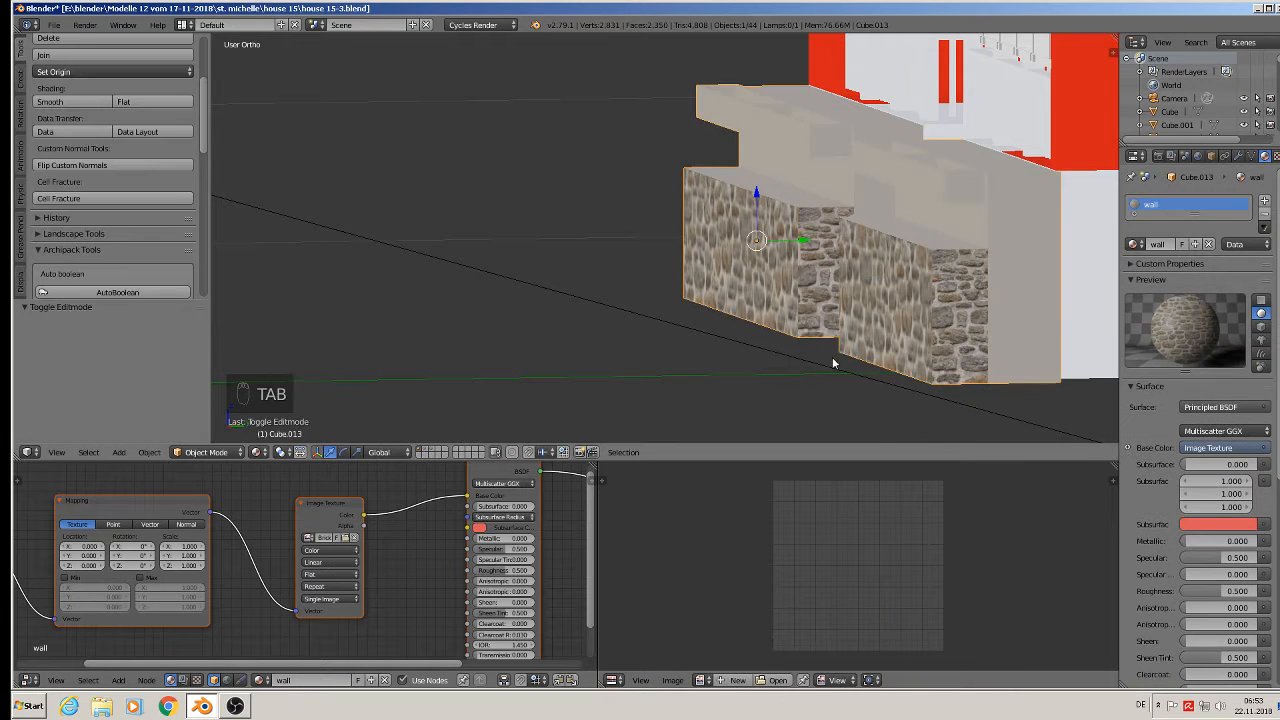
{"action": "scroll", "coordinate": [894, 380], "scroll_direction": "up", "scroll_amount": 3}
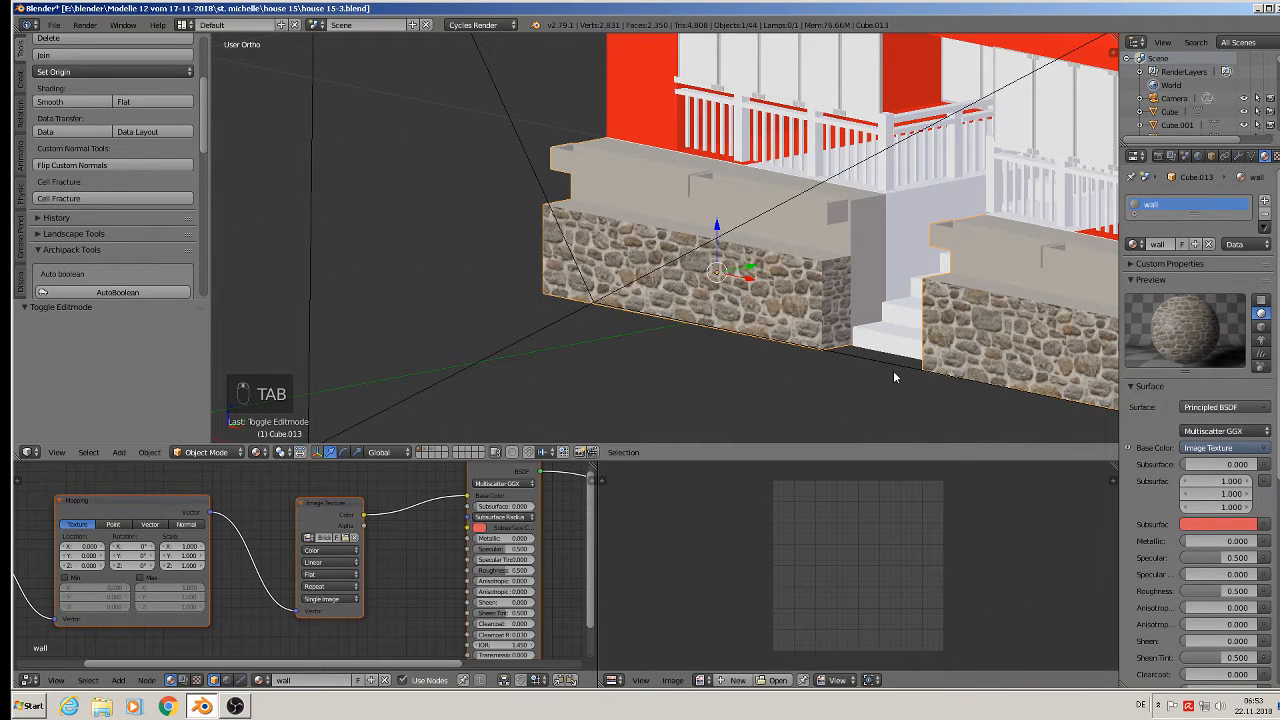
{"action": "key", "text": "Tab"}
{"action": "key", "text": "s"}
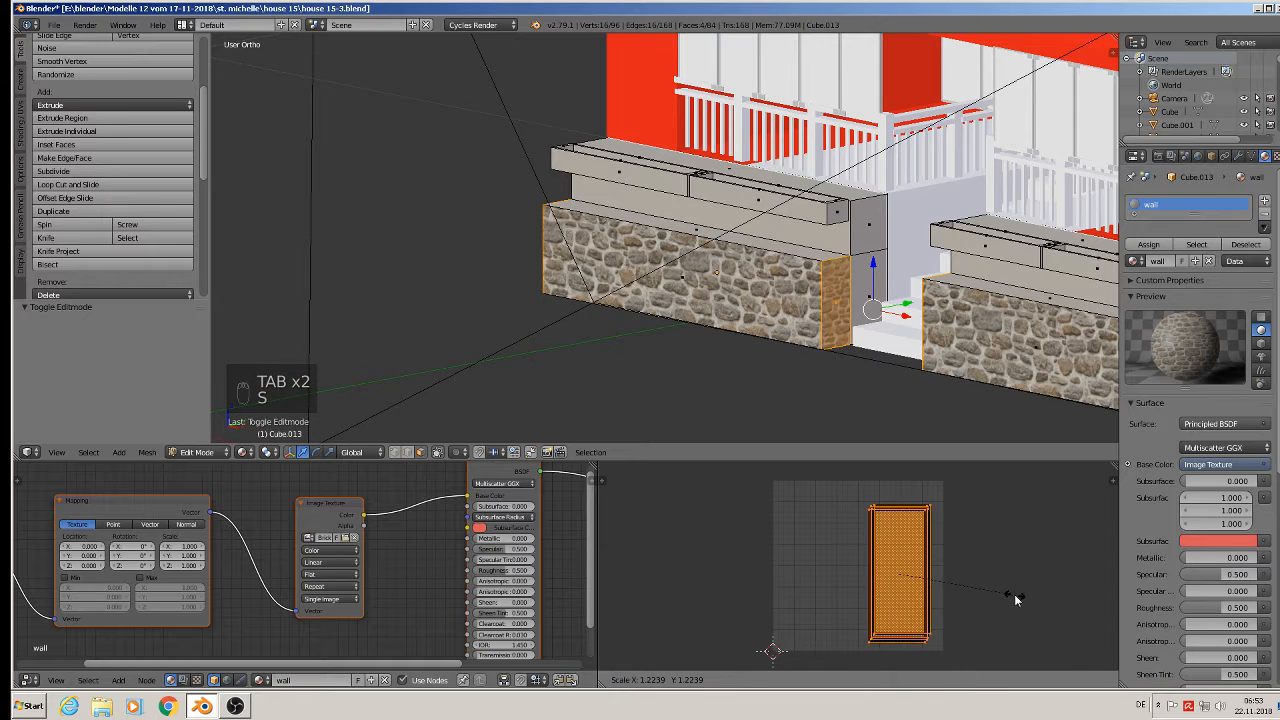
{"action": "left_click", "coordinate": [963, 587]}
{"action": "key", "text": "Tab"}
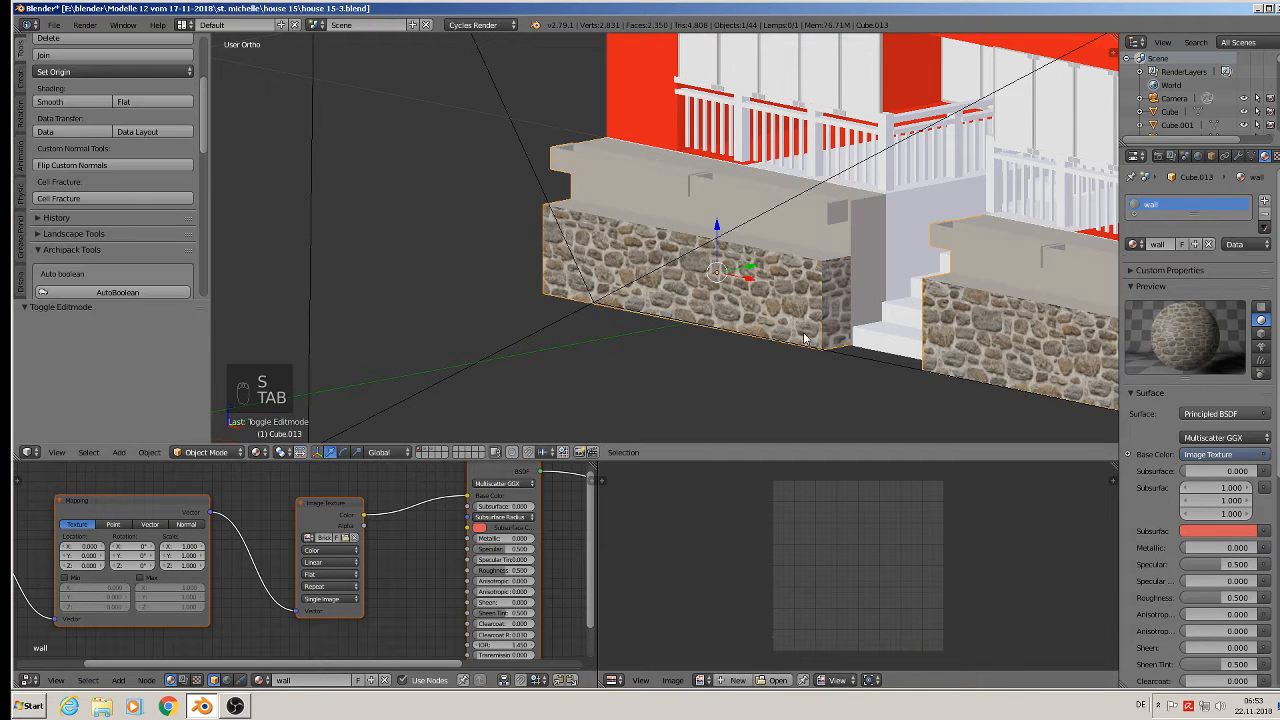
{"action": "scroll", "coordinate": [821, 338], "scroll_direction": "down", "scroll_amount": 4}
{"action": "middle_click_drag", "start_coordinate": [821, 338], "coordinate": [868, 346]}
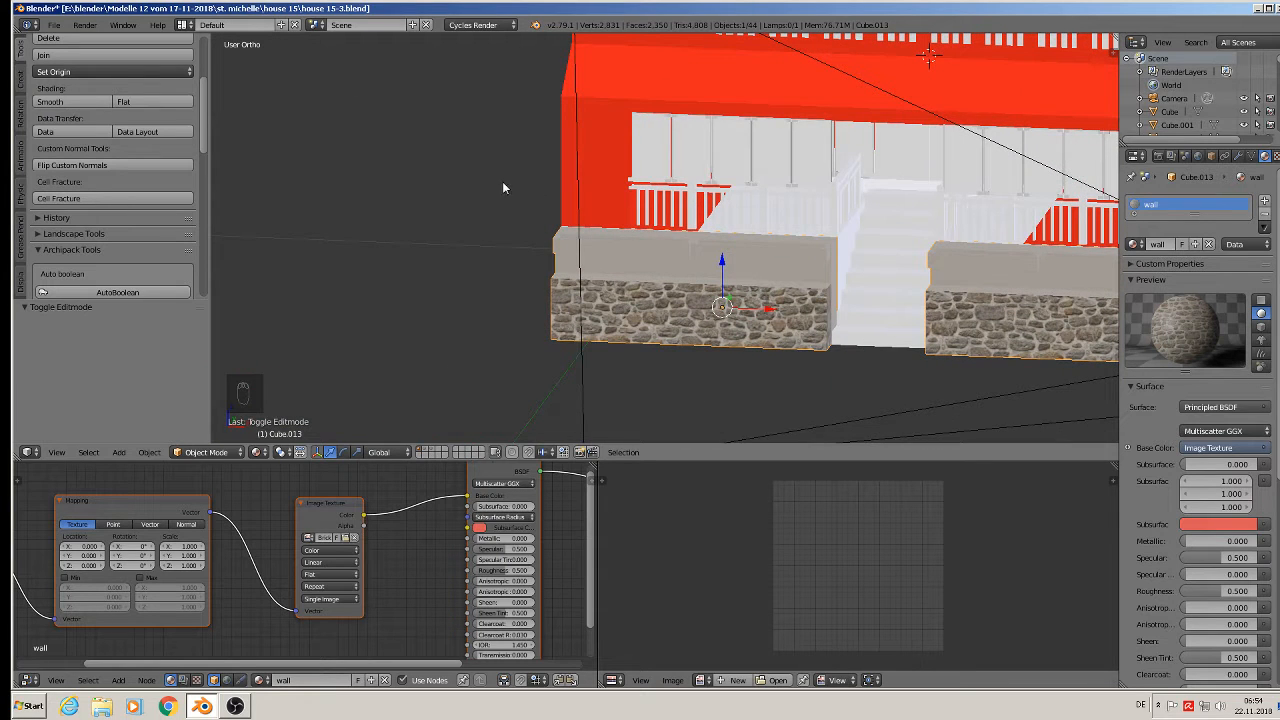
Step: Save the scene as a new file named house 15-4.blend in the house 15 folder
{"action": "left_click", "coordinate": [54, 25]}
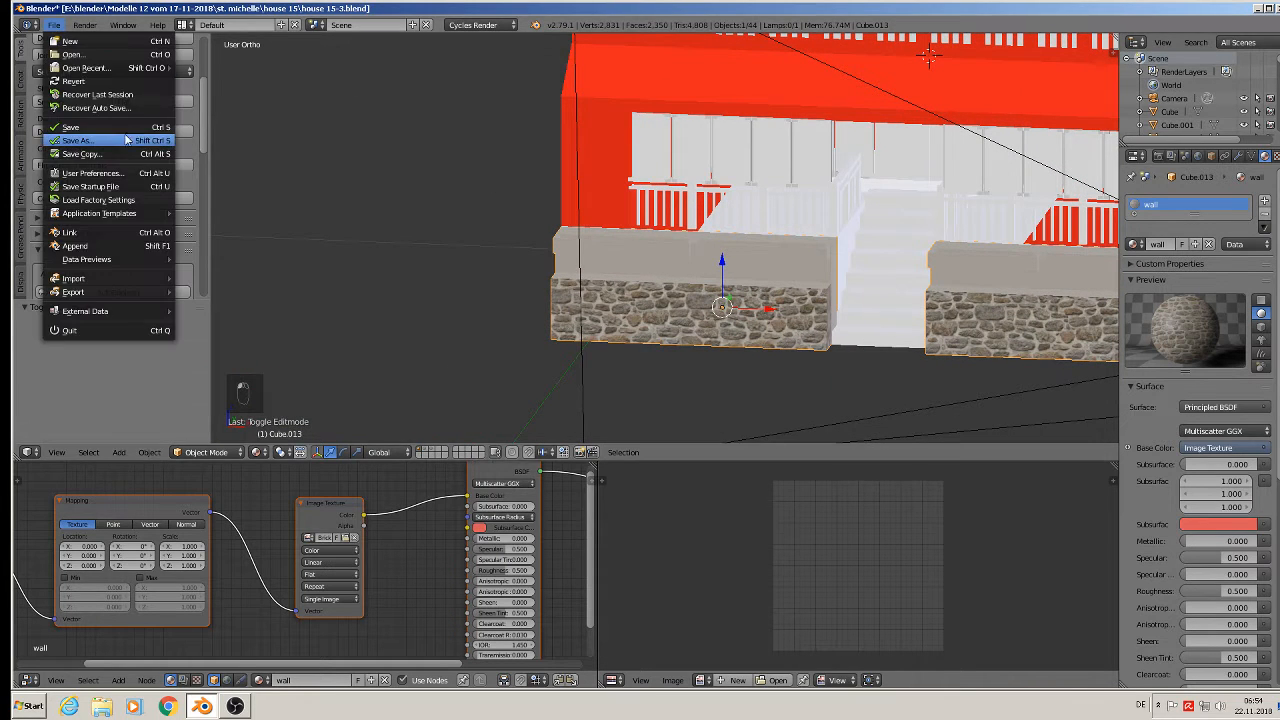
{"action": "left_click", "coordinate": [118, 136]}
{"action": "left_click", "coordinate": [226, 75]}
{"action": "left_click", "coordinate": [225, 76]}
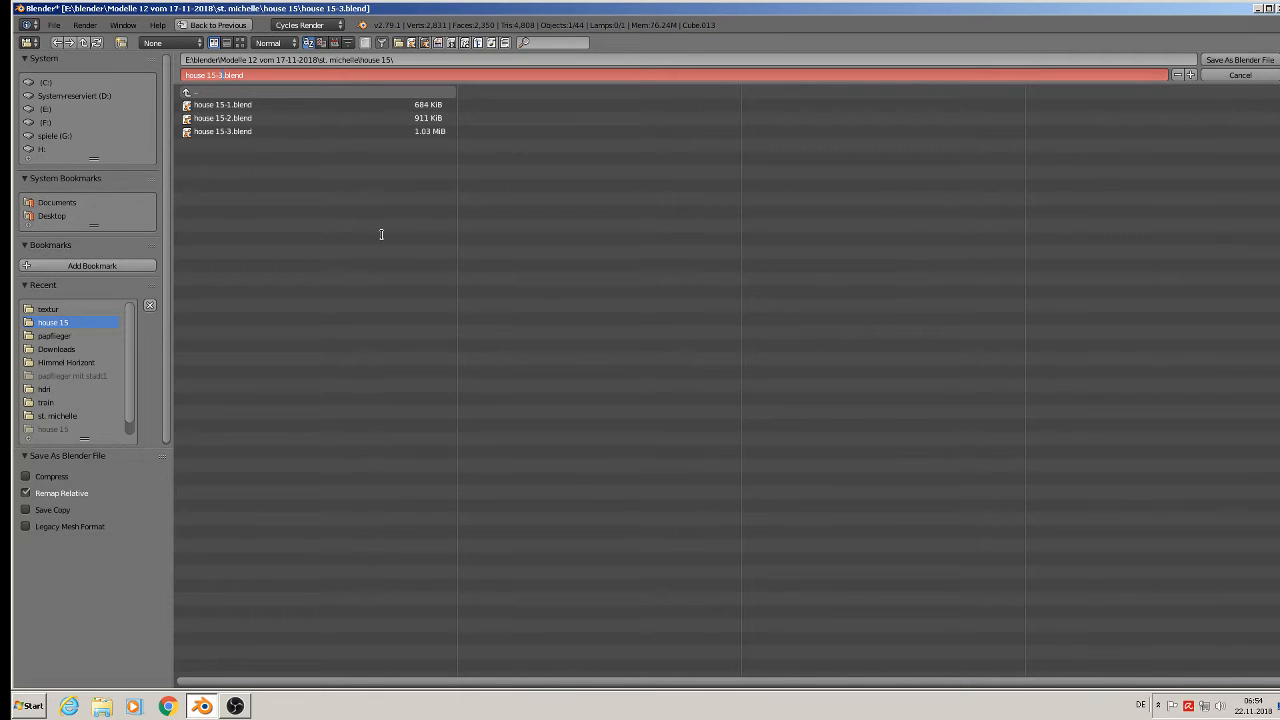
{"action": "key", "text": "Return"}
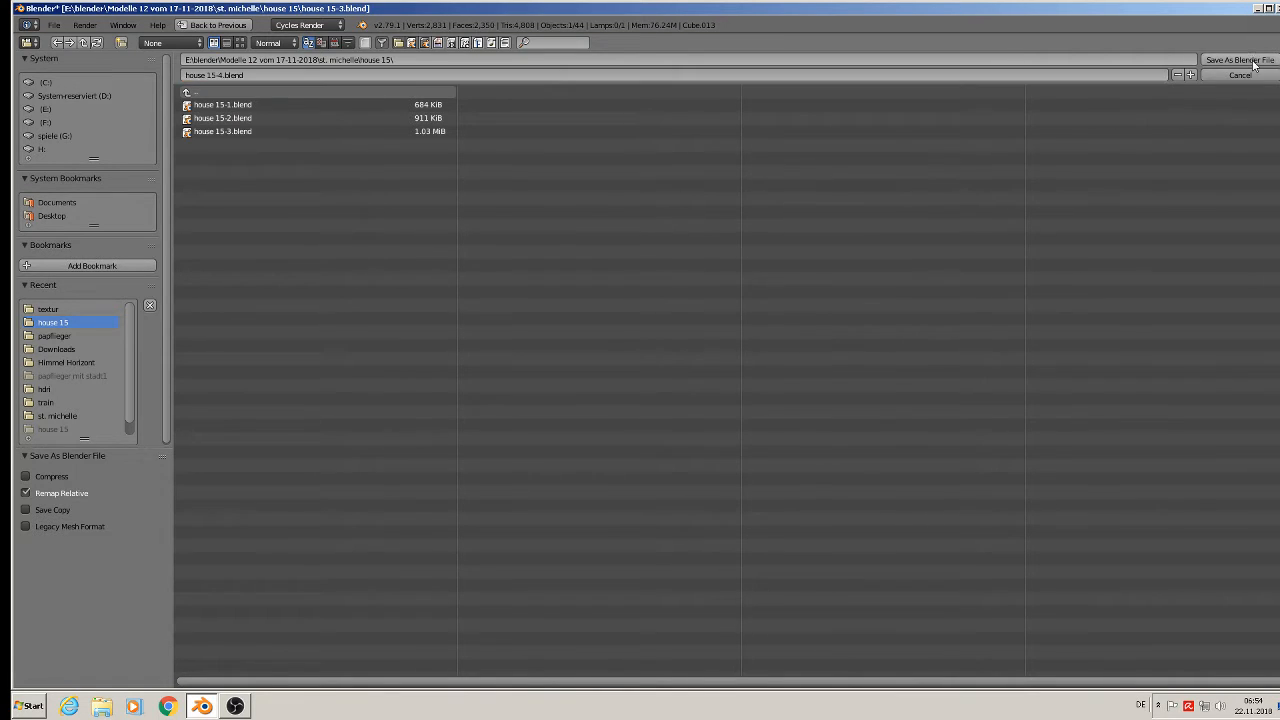
Step: Add a second material slot to the front base walls and create a new material in it named "betong"
{"action": "scroll", "coordinate": [904, 301], "scroll_direction": "up", "scroll_amount": 6}
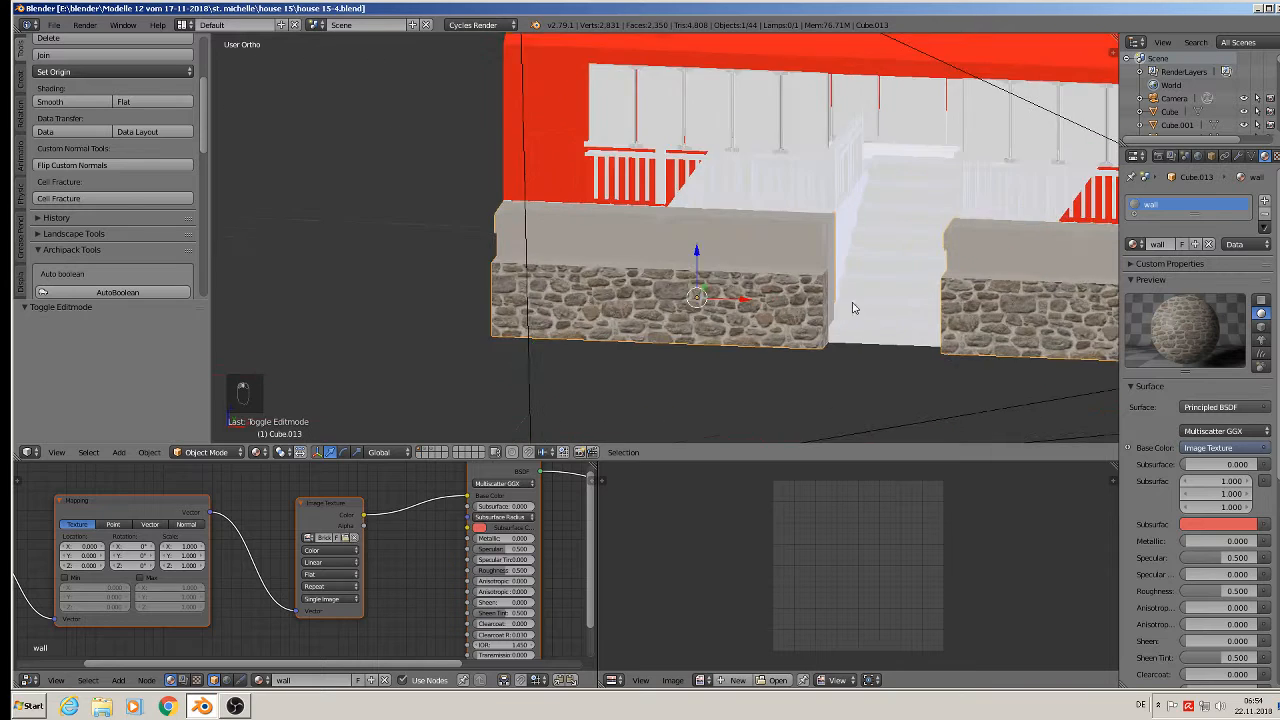
{"action": "middle_click_drag", "start_coordinate": [917, 304], "coordinate": [941, 218]}
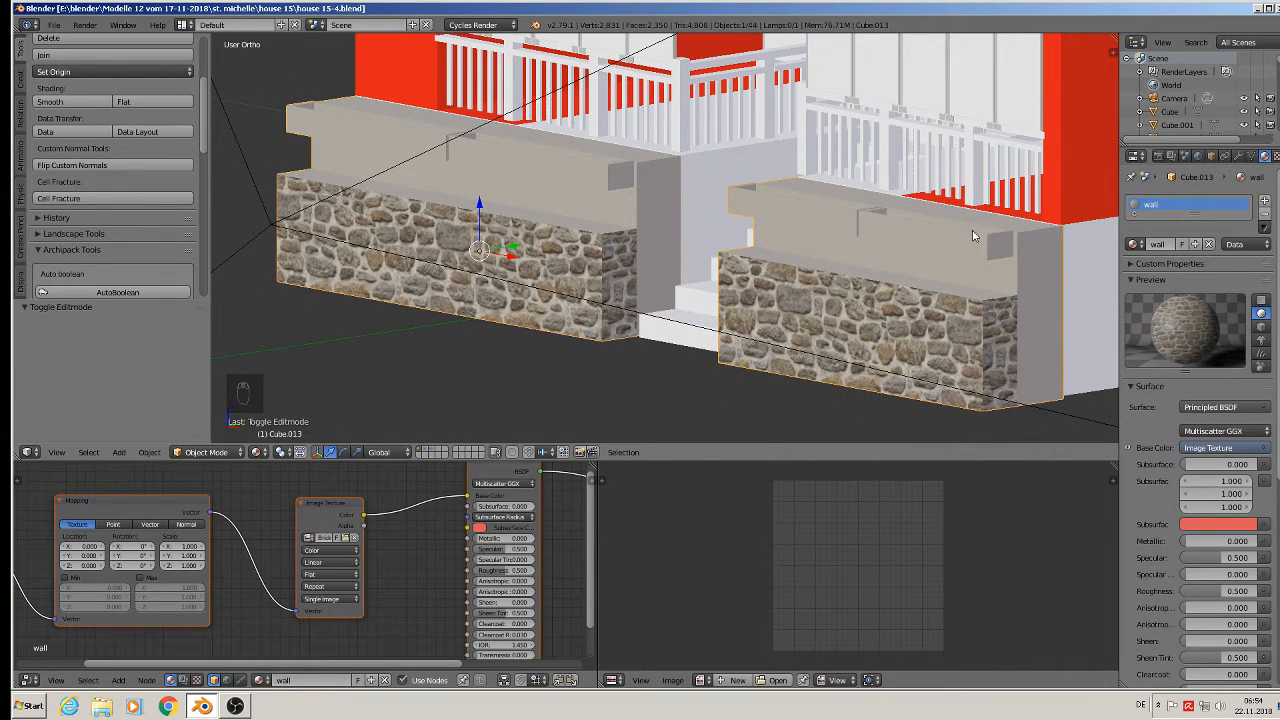
{"action": "left_click_drag", "start_coordinate": [1197, 212], "coordinate": [1212, 315]}
{"action": "left_click", "coordinate": [1264, 200]}
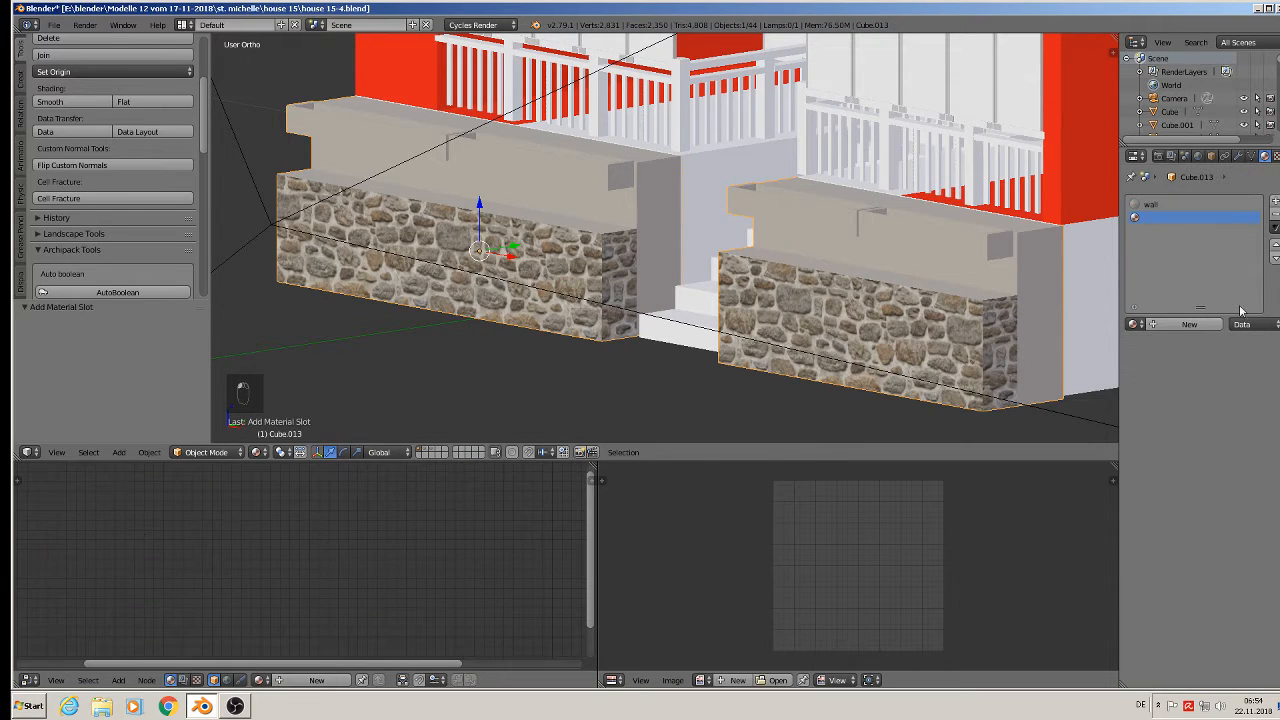
{"action": "left_click", "coordinate": [1193, 326]}
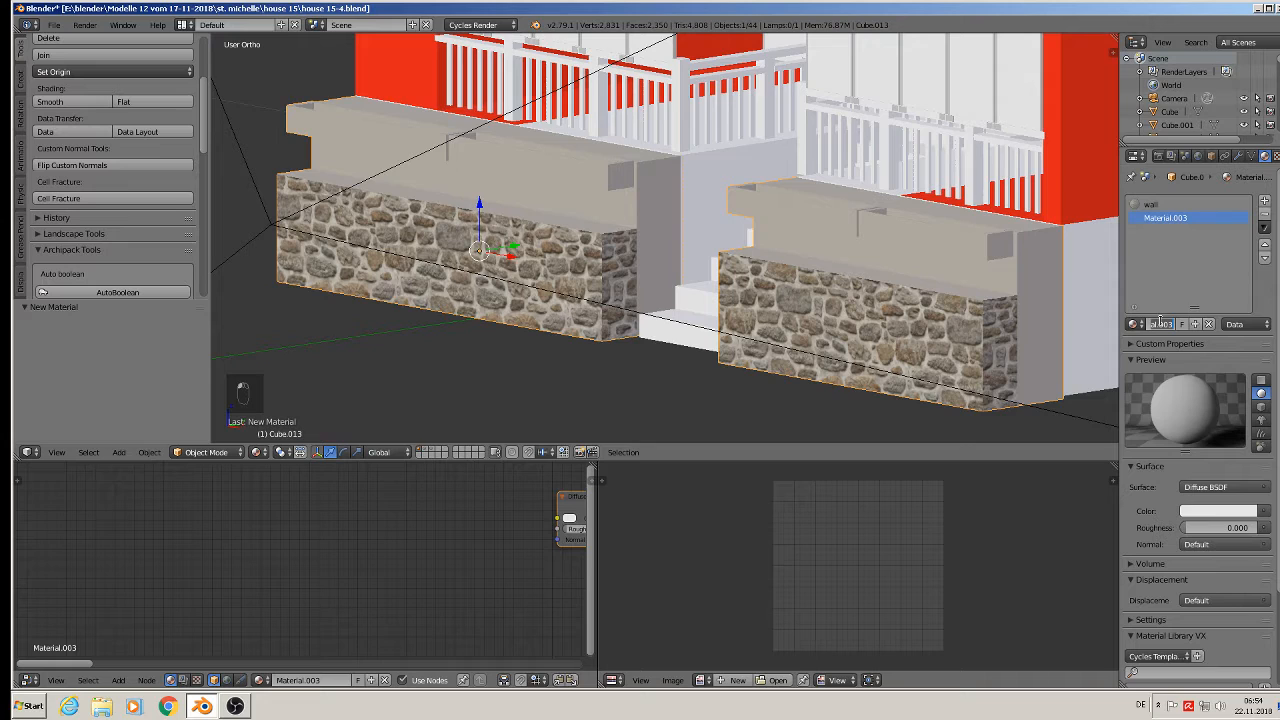
{"action": "type", "text": "betong"}
{"action": "key", "text": "Return"}
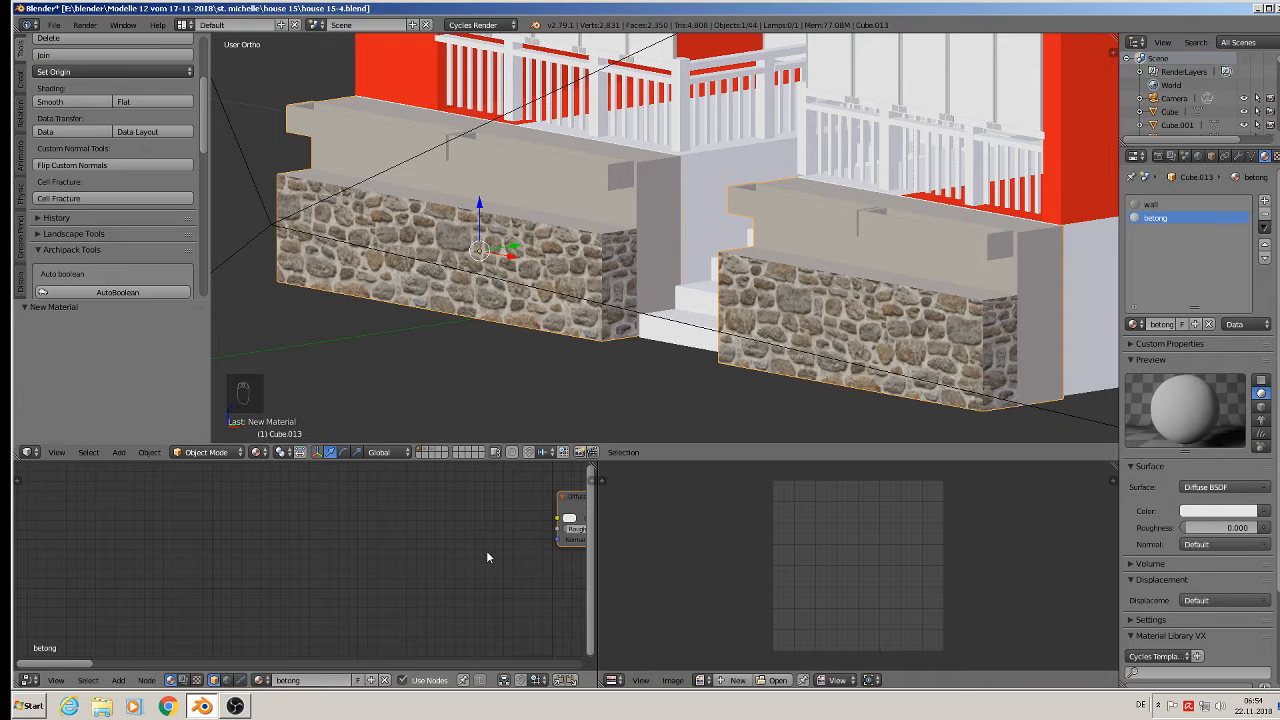
Step: Delete the betong material's default nodes and paste the copied rooftiles nodes in their place
{"action": "key", "text": "Home"}
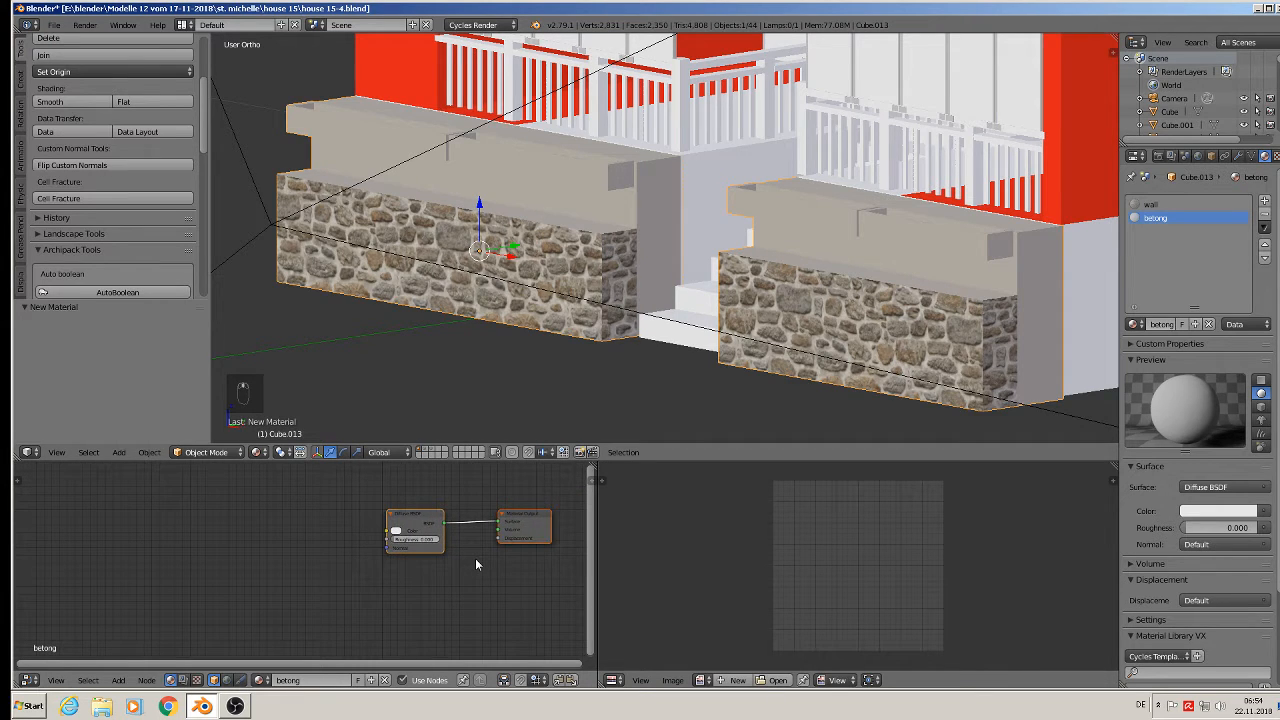
{"action": "key", "text": "x"}
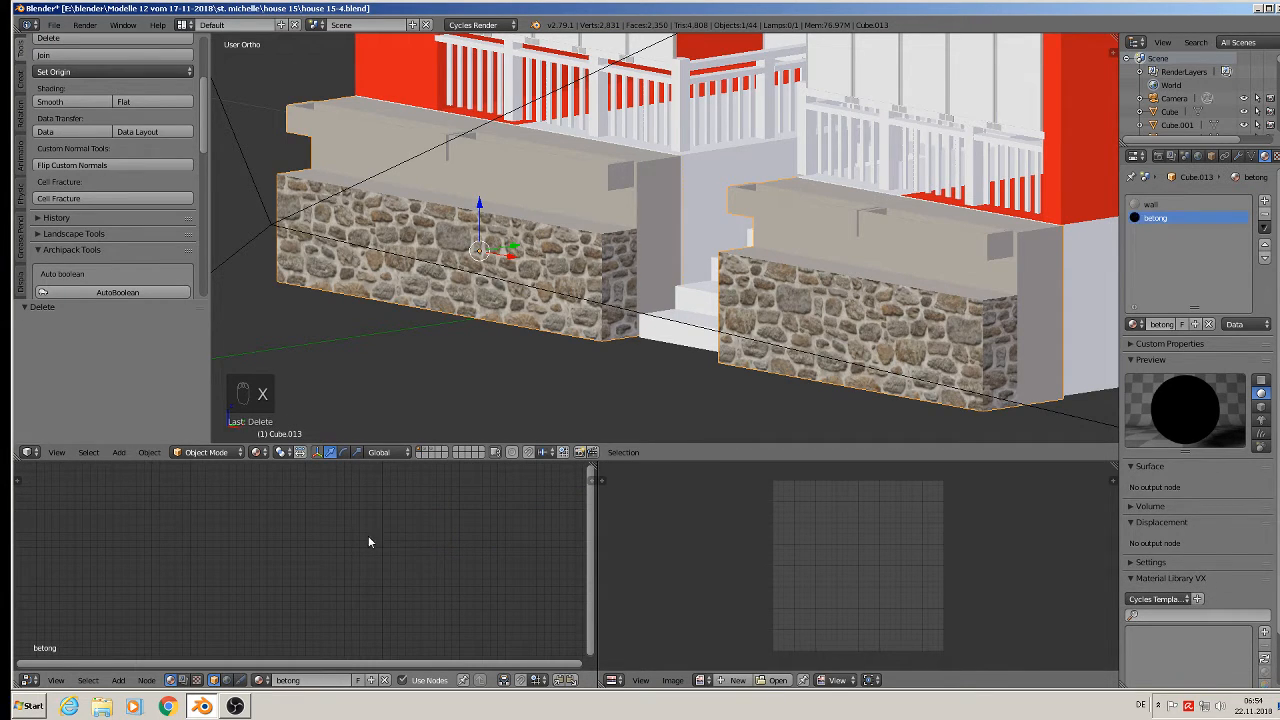
{"action": "key", "text": "ctrl+v"}
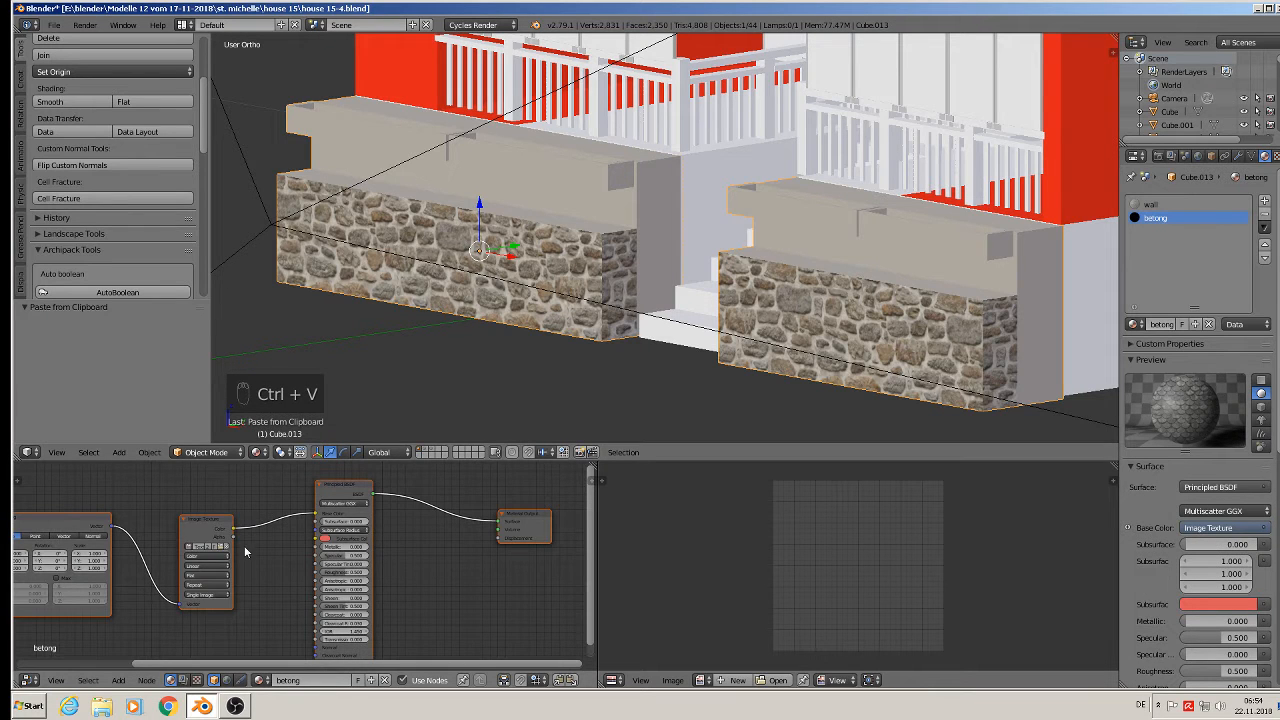
Step: Open the image browser from betong's Image Texture node and look through the textur folder for a suitable concrete texture
{"action": "scroll", "coordinate": [245, 551], "scroll_direction": "up", "scroll_amount": 4}
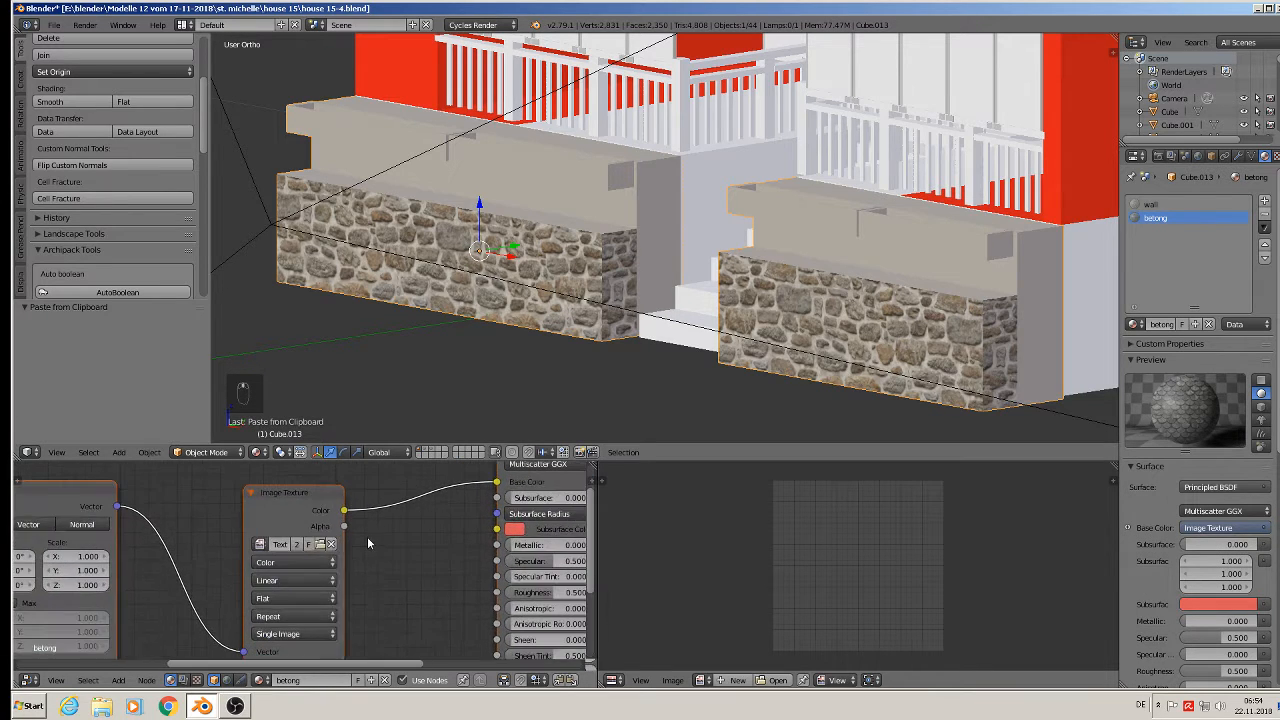
{"action": "scroll", "coordinate": [345, 543], "scroll_direction": "up", "scroll_amount": 2}
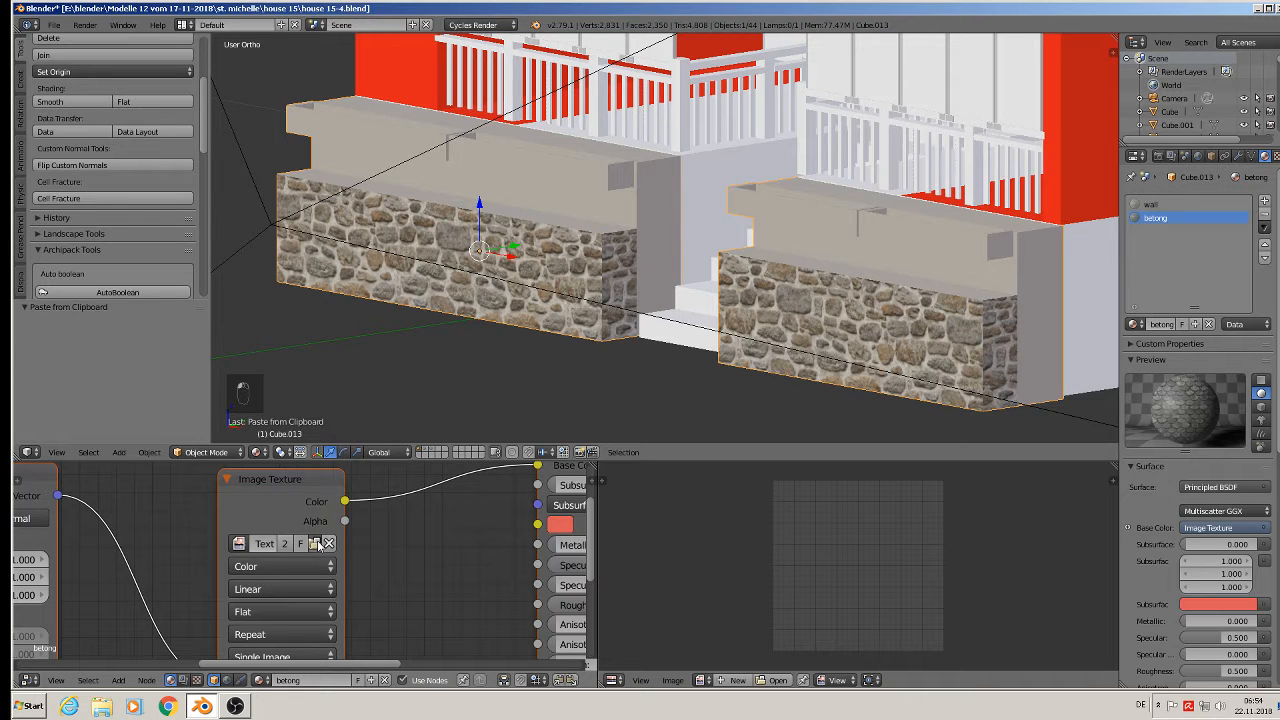
{"action": "left_click", "coordinate": [315, 543]}
{"action": "left_click", "coordinate": [240, 42]}
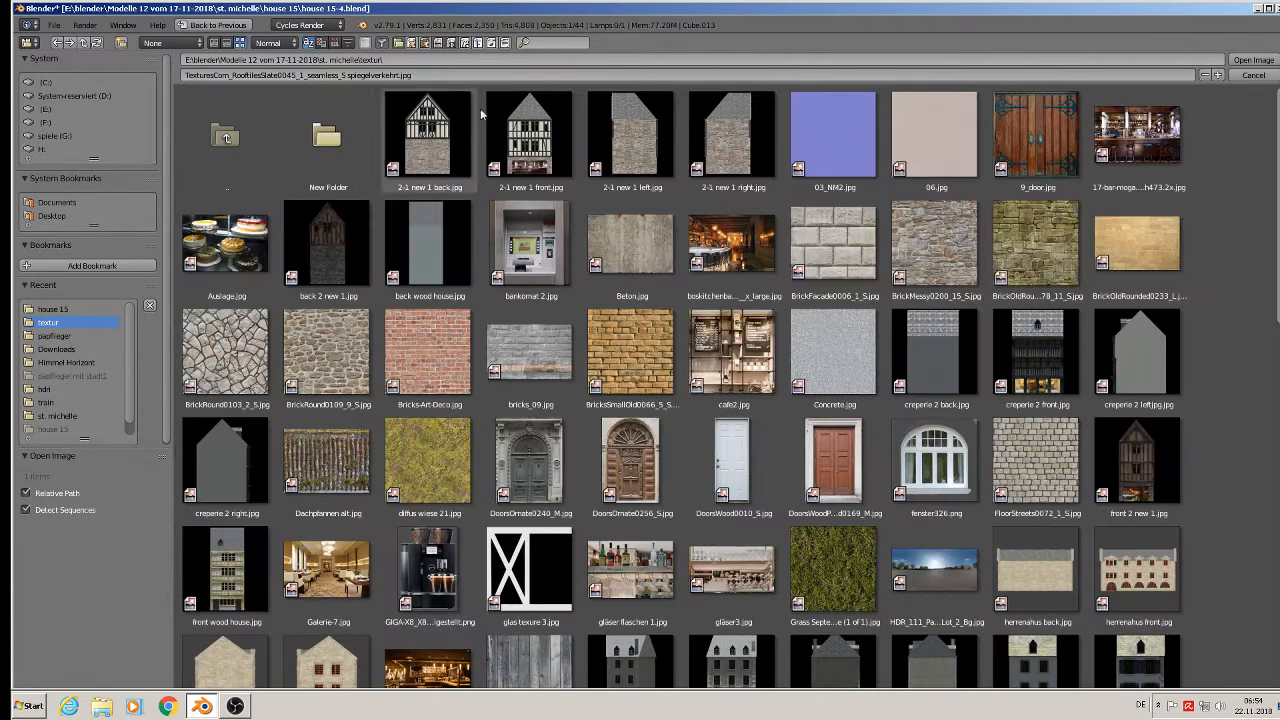
{"action": "scroll", "coordinate": [1272, 438], "scroll_direction": "down", "scroll_amount": 8}
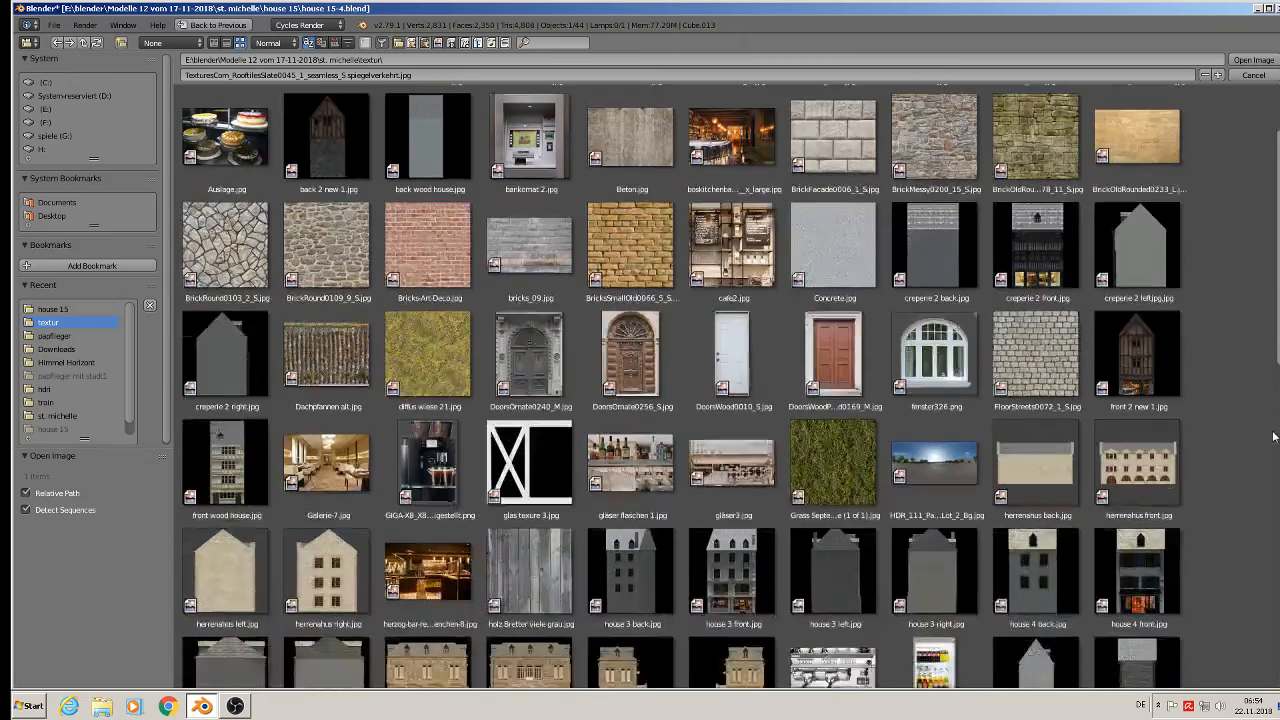
{"action": "scroll", "coordinate": [1267, 440], "scroll_direction": "down", "scroll_amount": 1}
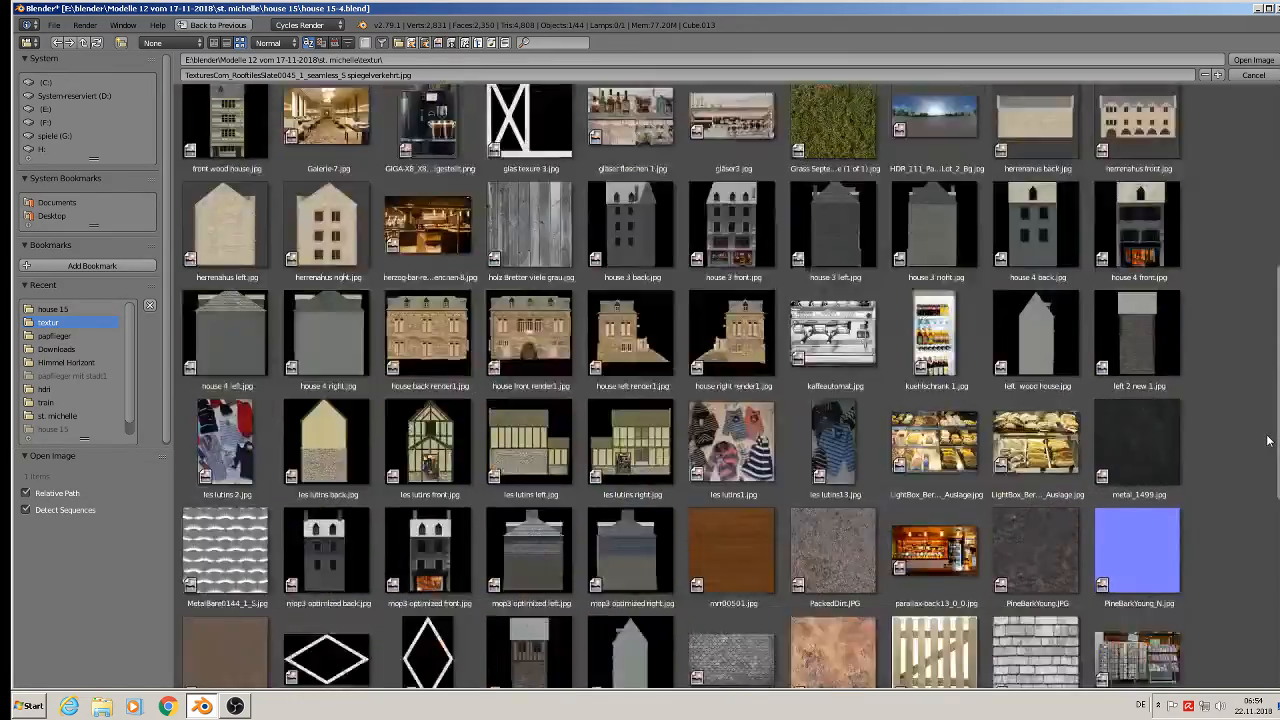
{"action": "scroll", "coordinate": [1266, 445], "scroll_direction": "up", "scroll_amount": 5}
{"action": "scroll", "coordinate": [1265, 452], "scroll_direction": "down", "scroll_amount": 2}
{"action": "scroll", "coordinate": [1262, 452], "scroll_direction": "down", "scroll_amount": 10}
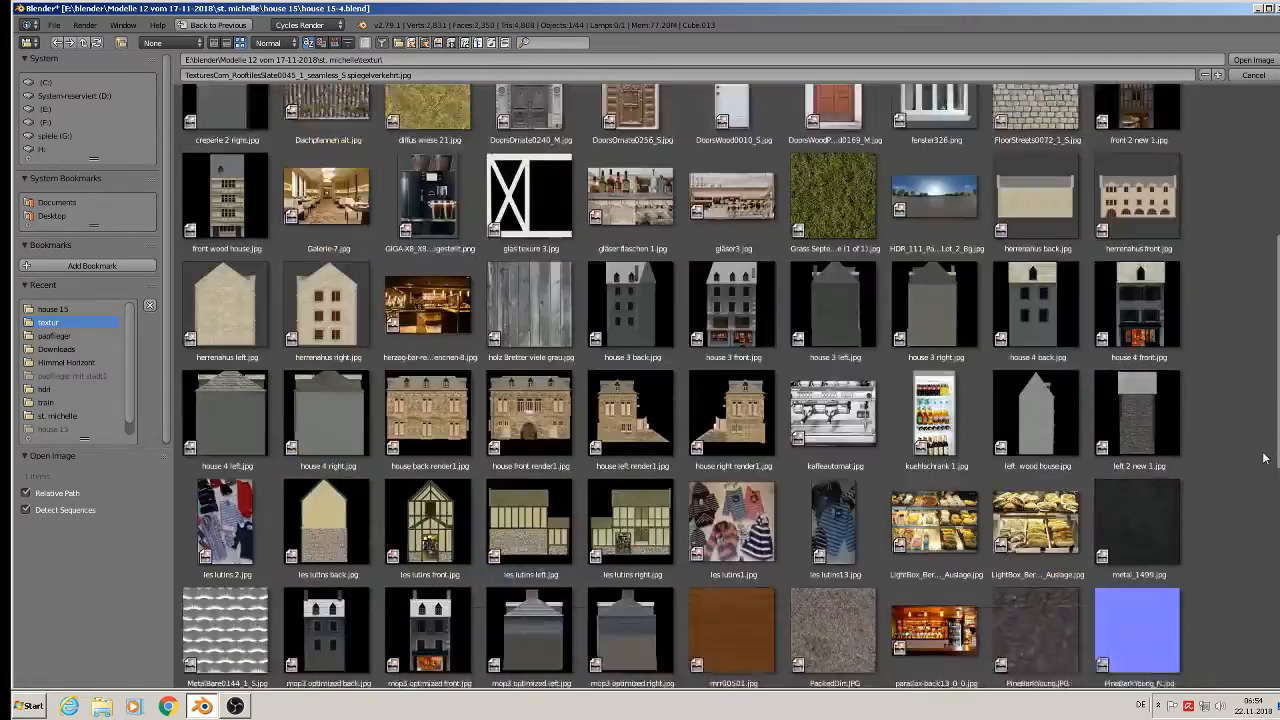
{"action": "scroll", "coordinate": [1262, 446], "scroll_direction": "down", "scroll_amount": 4}
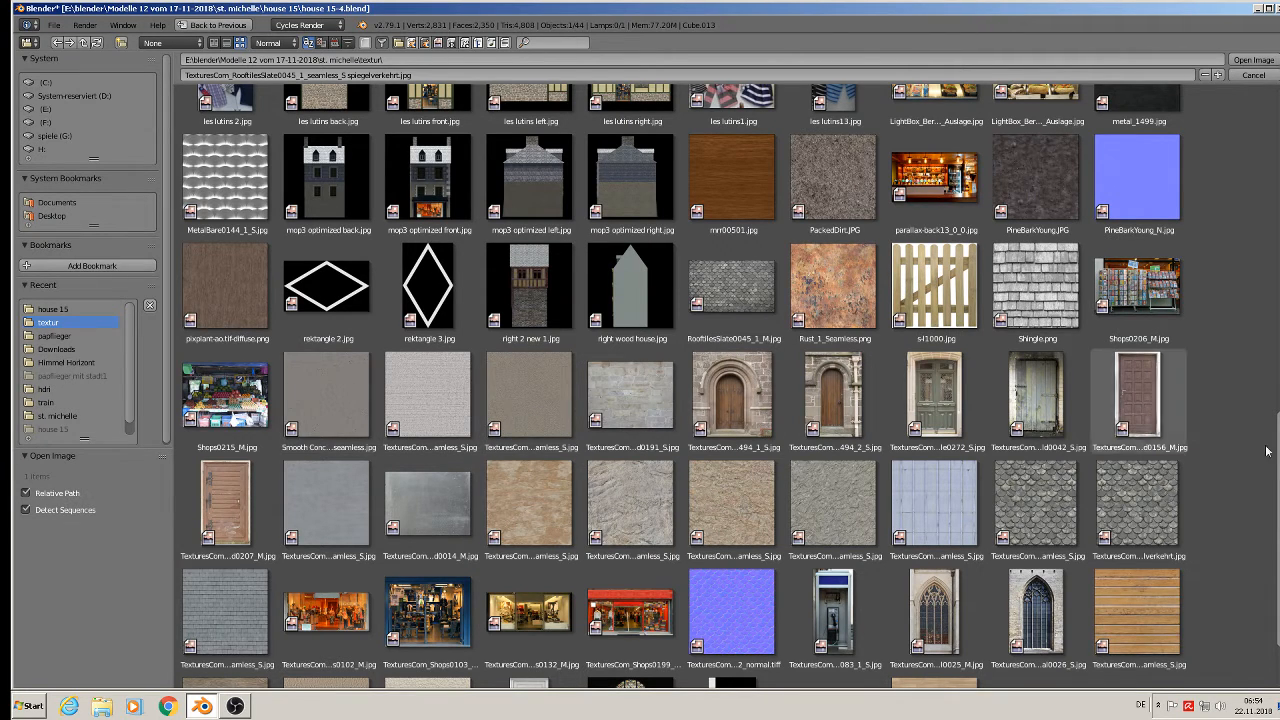
{"action": "scroll", "coordinate": [1268, 450], "scroll_direction": "down", "scroll_amount": 2}
{"action": "scroll", "coordinate": [1268, 450], "scroll_direction": "down", "scroll_amount": 1}
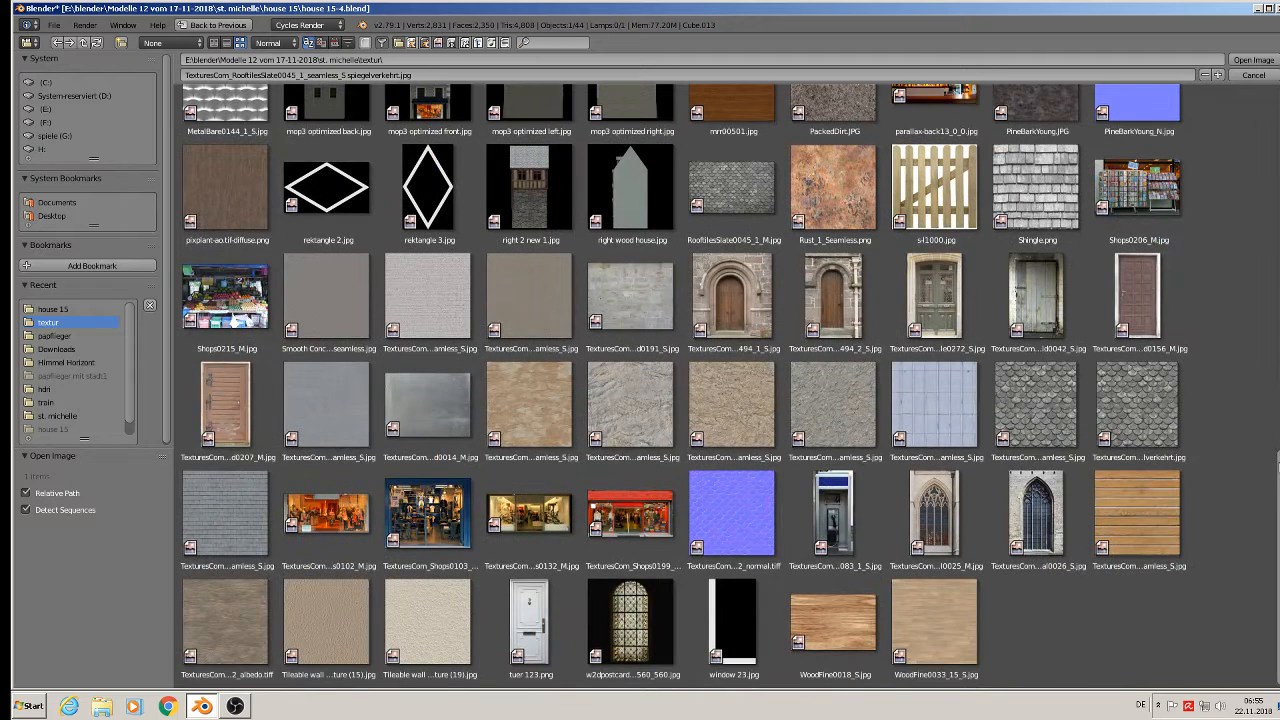
Step: Switch from Blender to the desktop and open the Beton folder inside Komerzielle Texturen in a maximized window
{"action": "left_click", "coordinate": [1257, 9]}
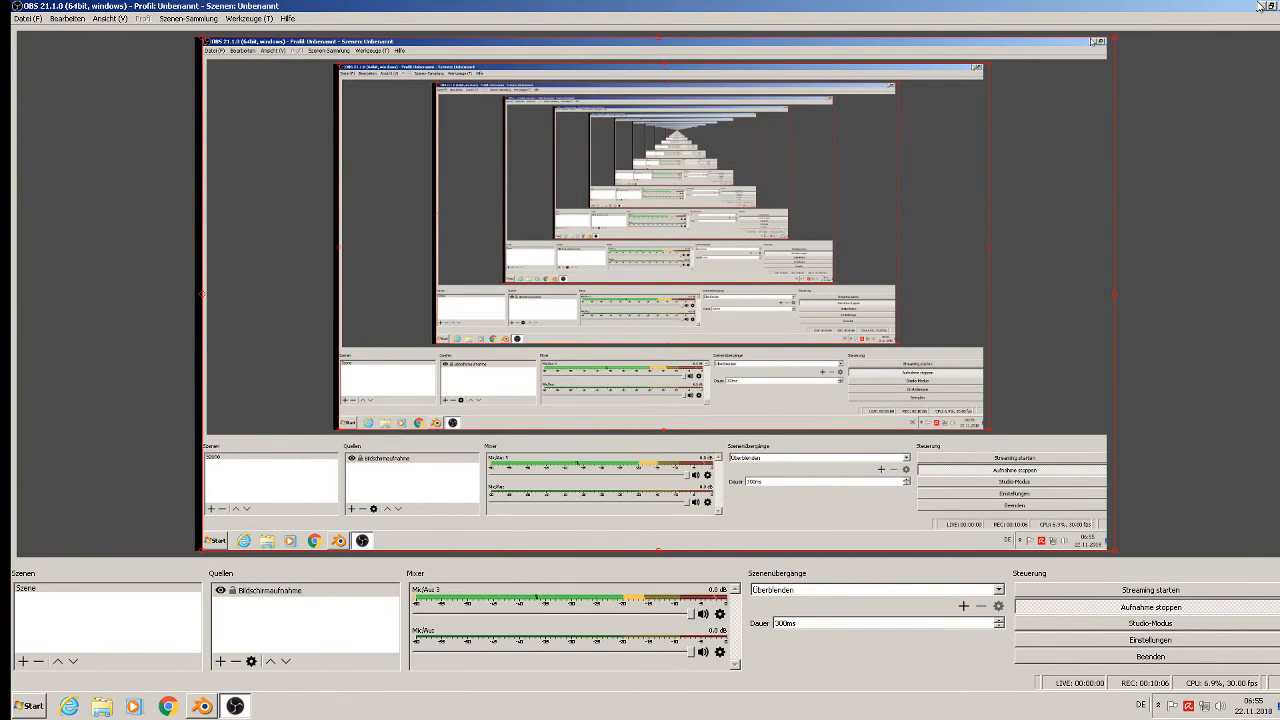
{"action": "left_click", "coordinate": [1259, 7]}
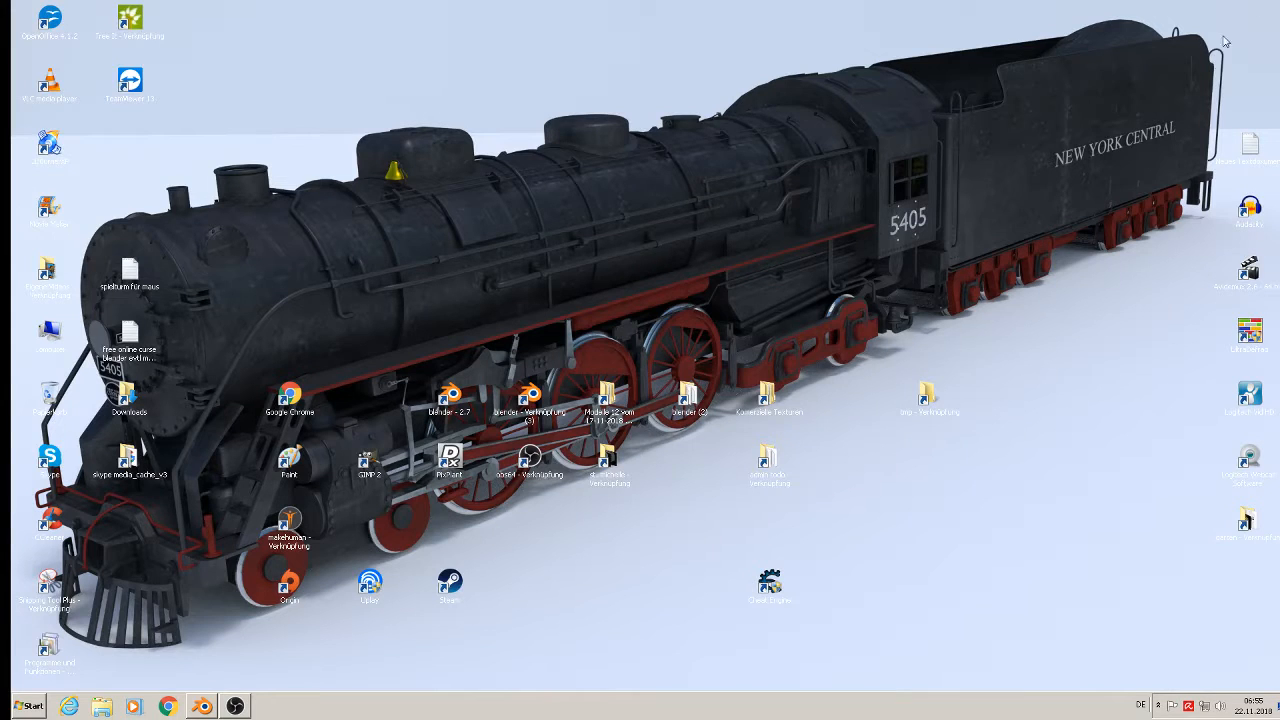
{"action": "left_click", "coordinate": [766, 400]}
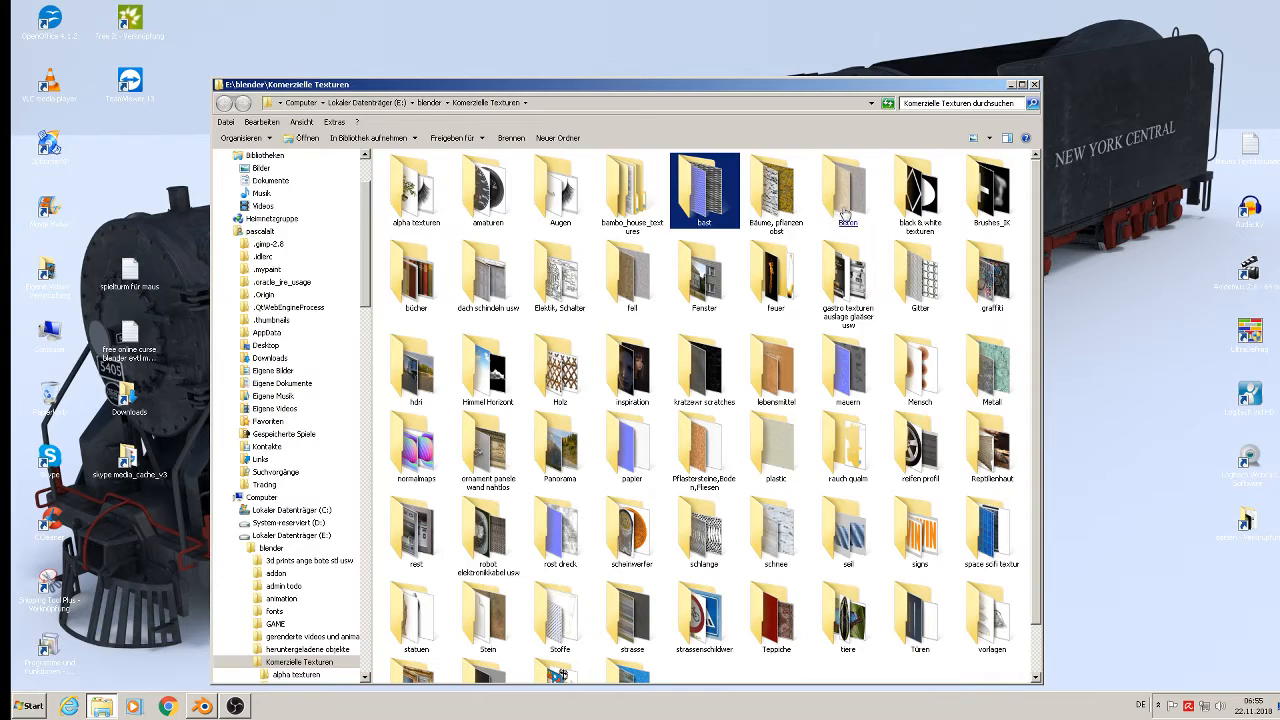
{"action": "double_click", "coordinate": [832, 220]}
{"action": "left_click", "coordinate": [1022, 85]}
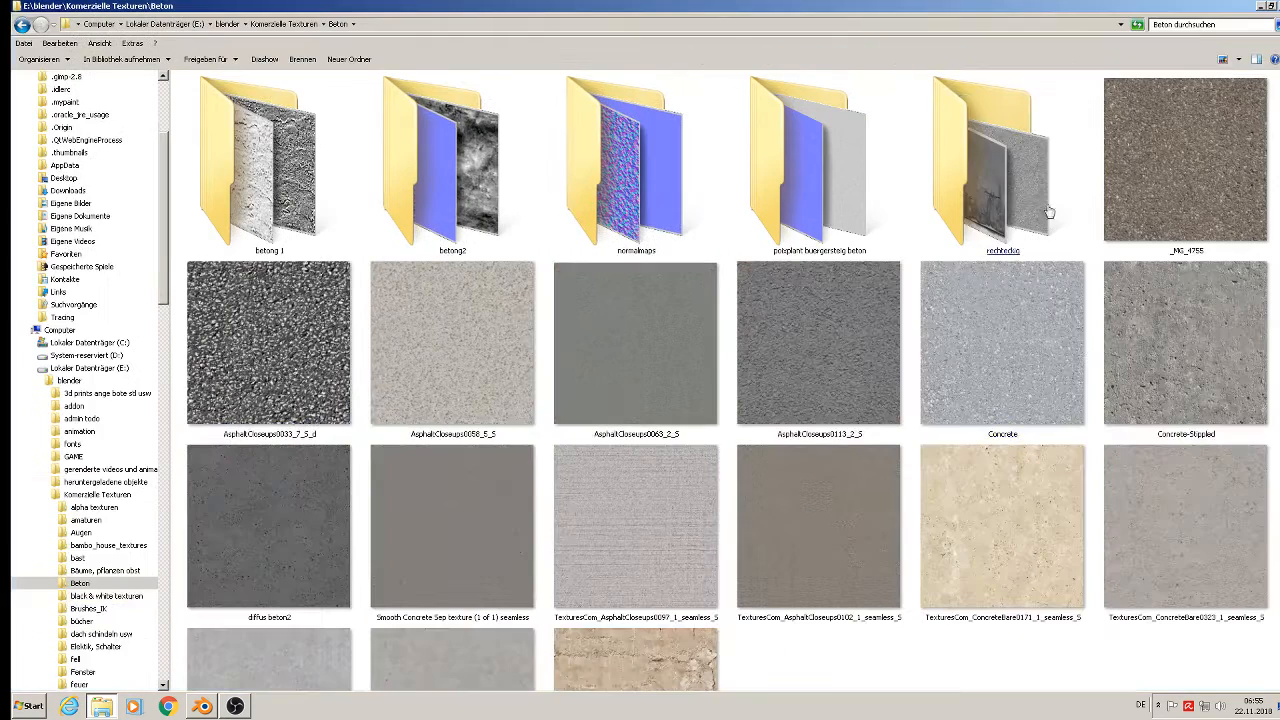
Step: Copy the beige concrete image TexturesCom_ConcreteBare0171_1_seamless_S from the Beton folder
{"action": "scroll", "coordinate": [970, 613], "scroll_direction": "down", "scroll_amount": 3}
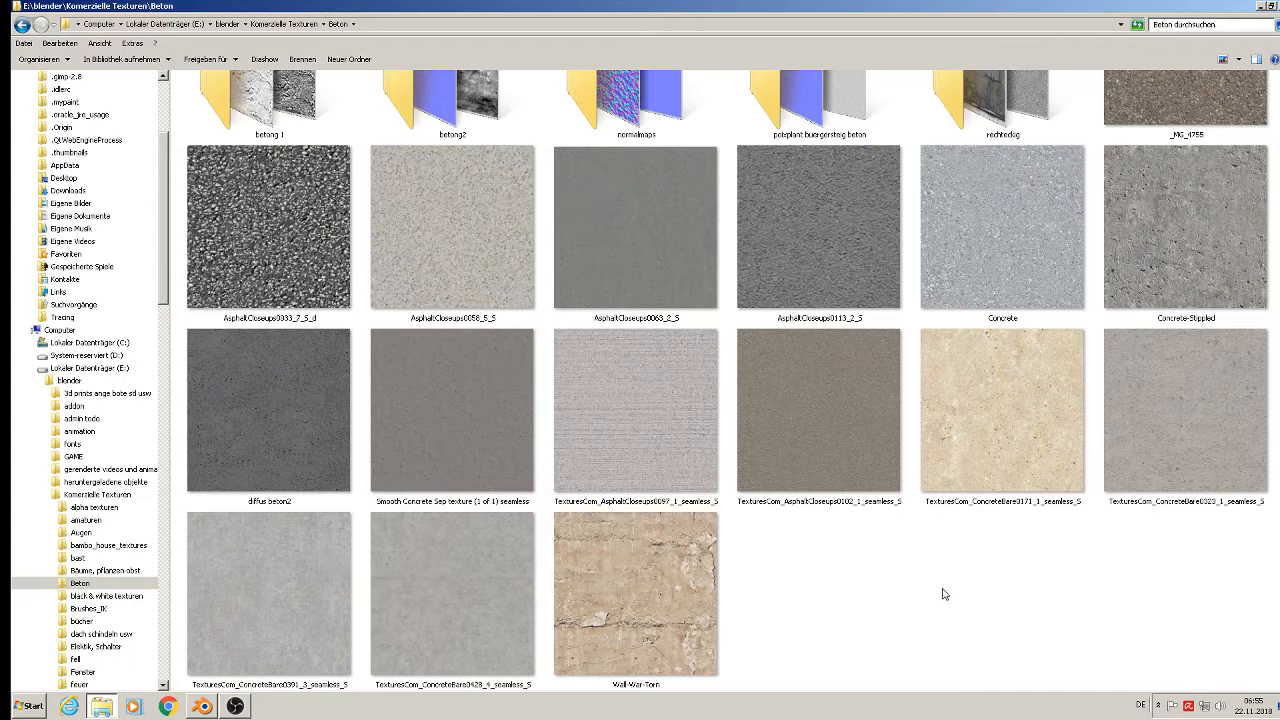
{"action": "left_click", "coordinate": [256, 652]}
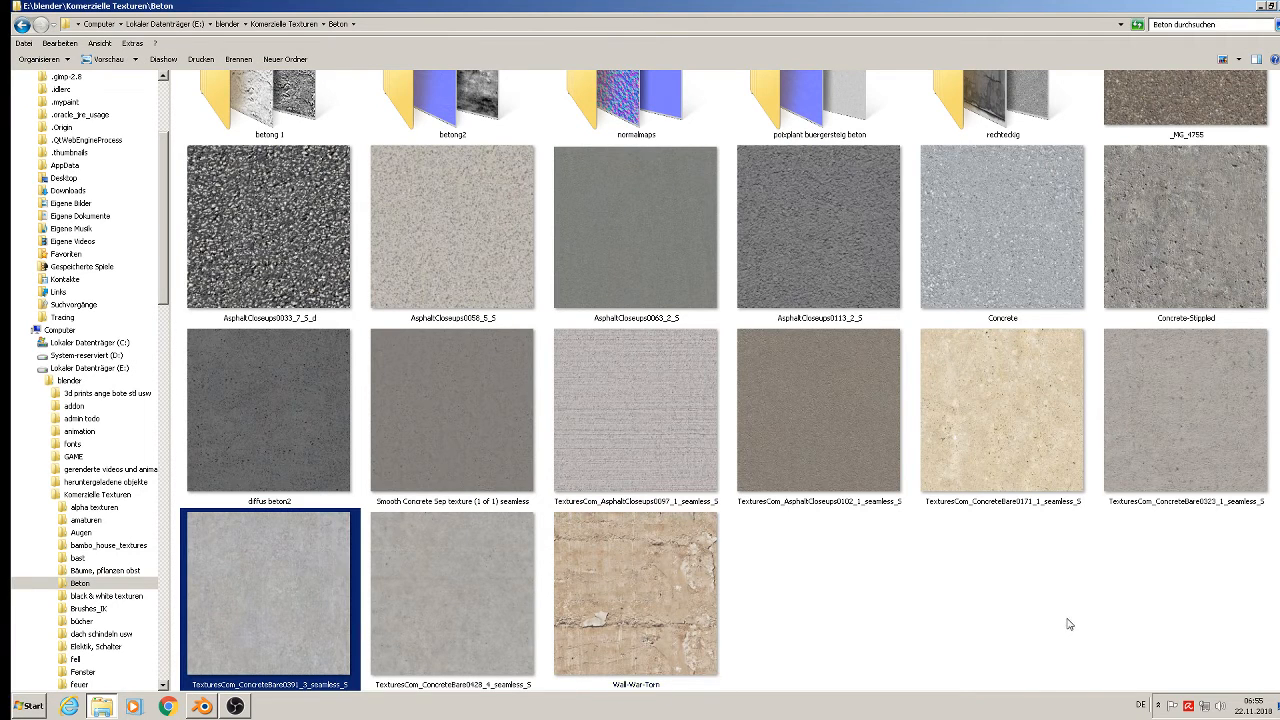
{"action": "left_click", "coordinate": [1030, 444]}
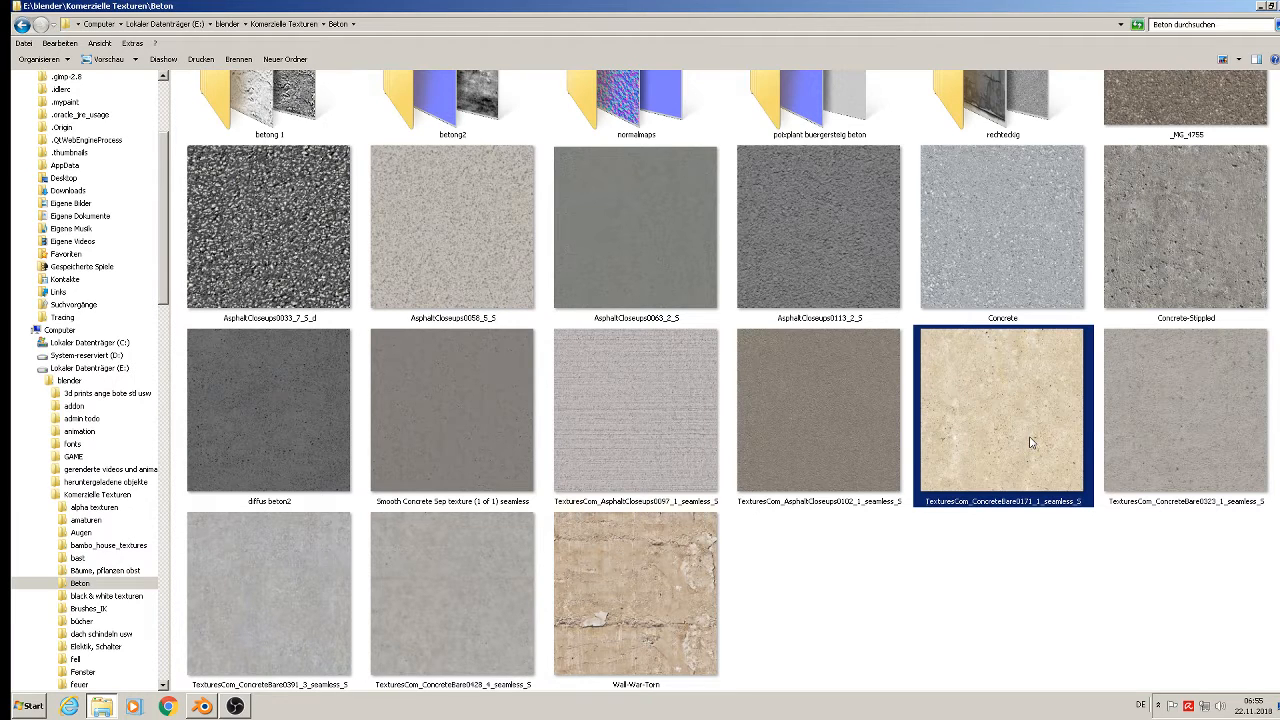
{"action": "right_click", "coordinate": [1030, 444]}
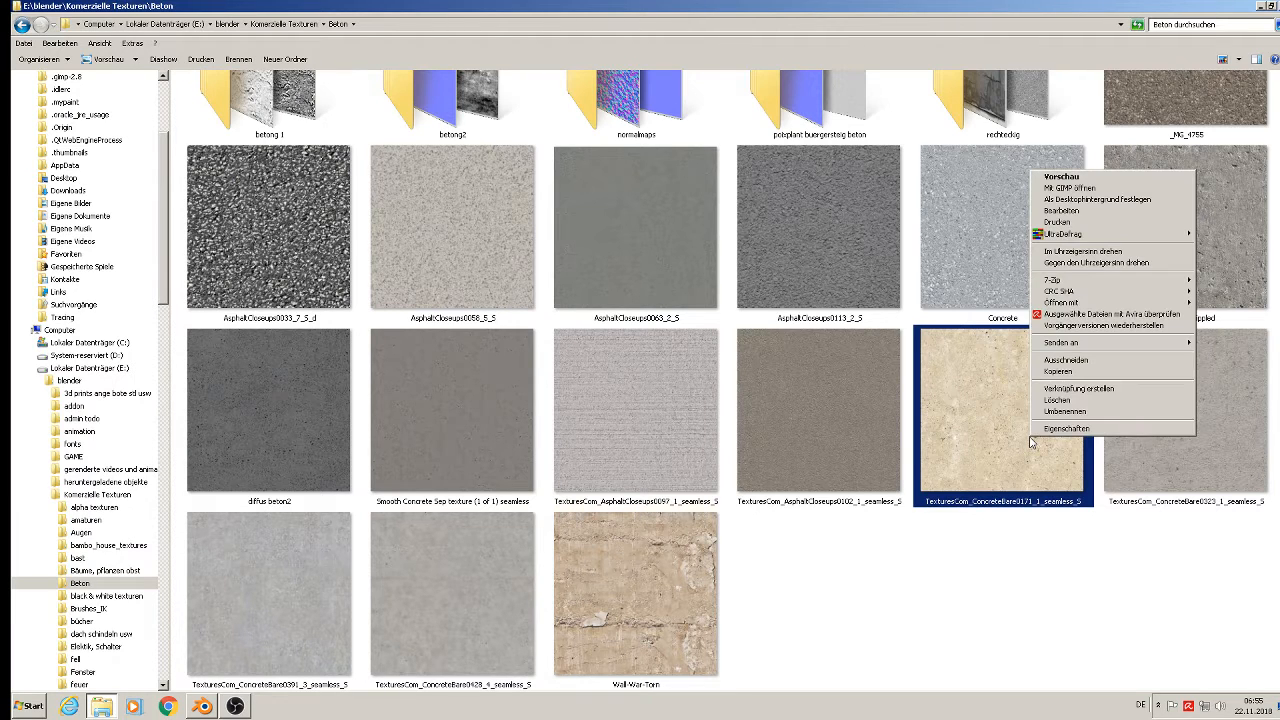
{"action": "left_click", "coordinate": [1060, 371]}
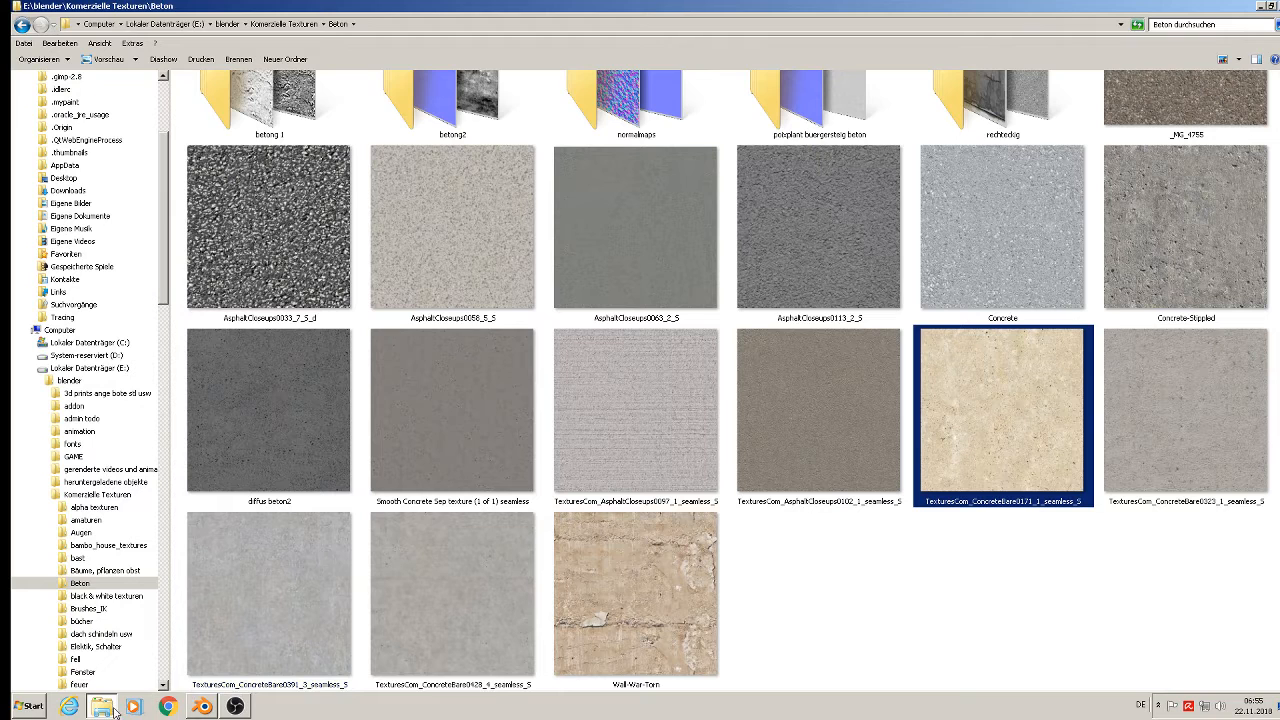
Step: Minimize the Beton folder and open the project's textur folder inside st. michelle
{"action": "left_click", "coordinate": [1260, 8]}
{"action": "double_click", "coordinate": [610, 465]}
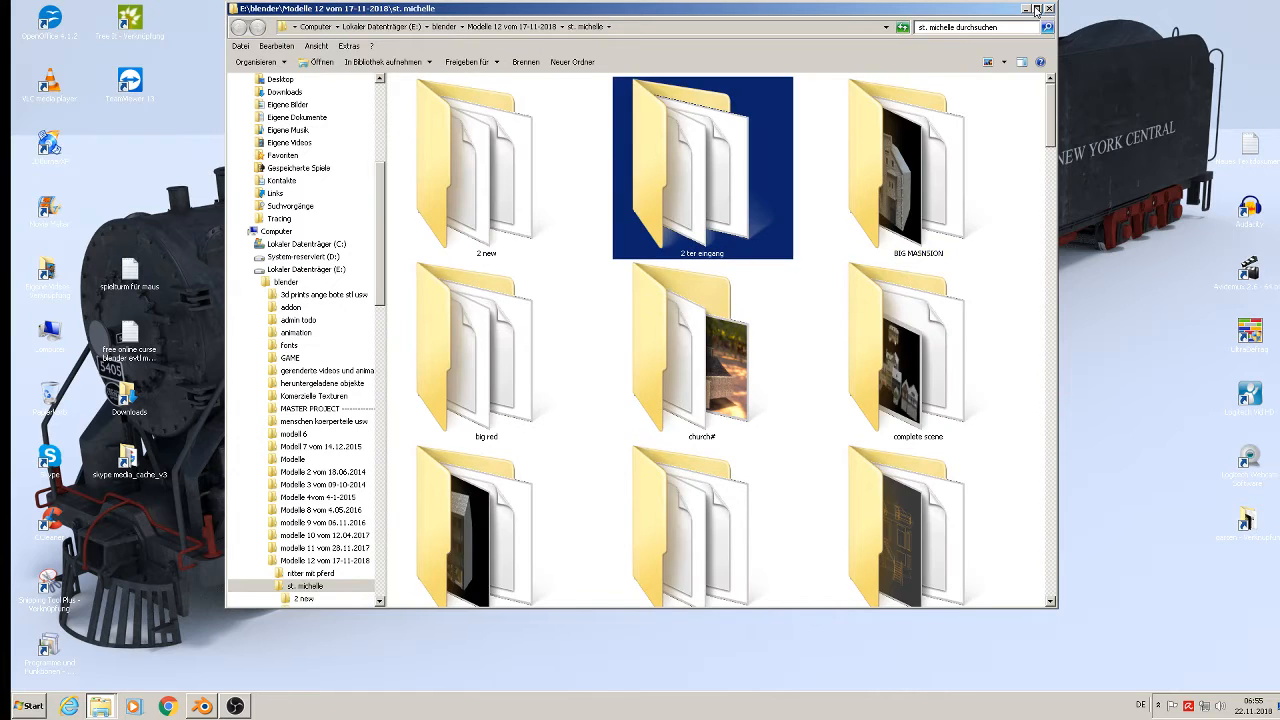
{"action": "left_click", "coordinate": [1036, 10]}
{"action": "scroll", "coordinate": [1189, 443], "scroll_direction": "down", "scroll_amount": 10}
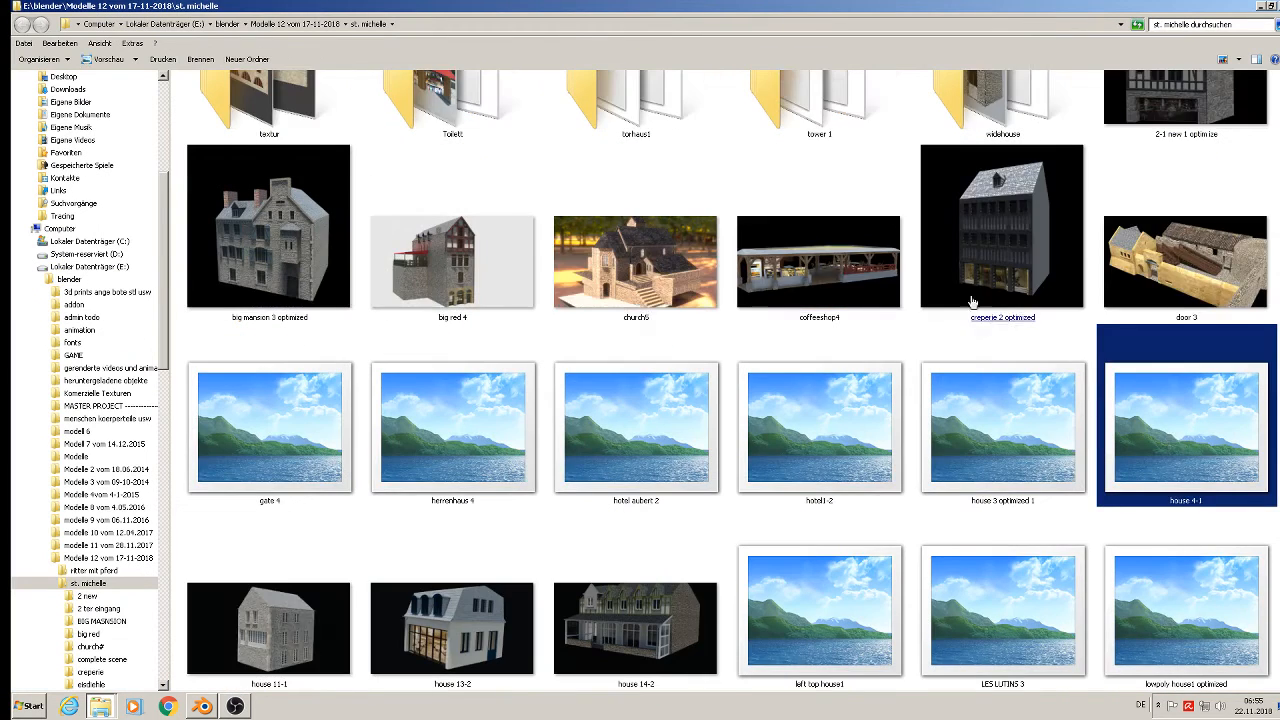
{"action": "scroll", "coordinate": [965, 290], "scroll_direction": "up", "scroll_amount": 3}
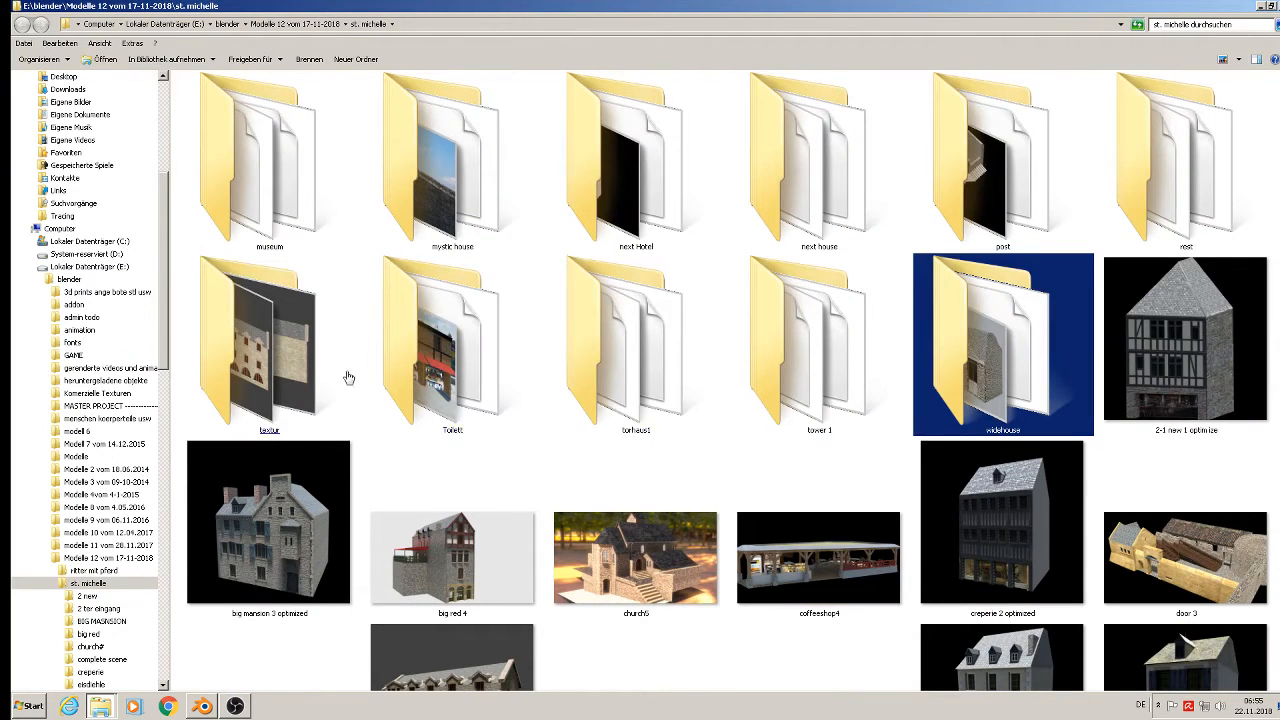
{"action": "double_click", "coordinate": [257, 405]}
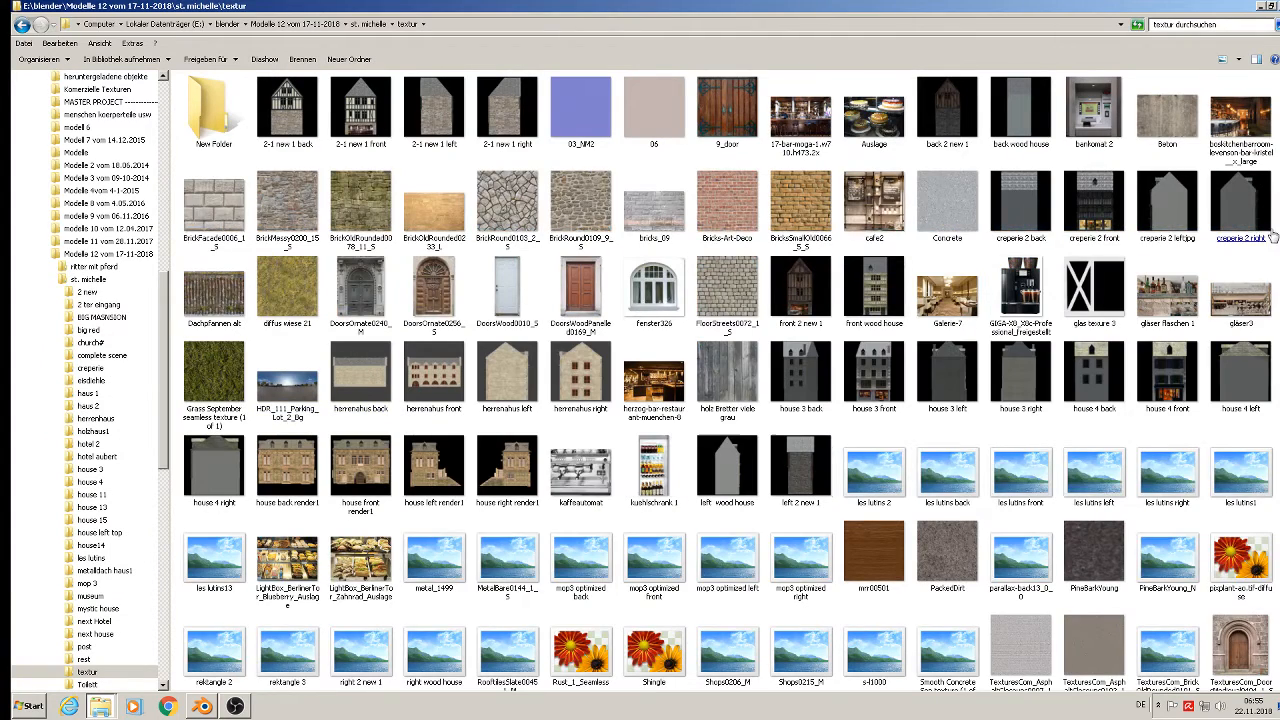
Step: Paste the copied concrete image into the textur folder and minimize the file window
{"action": "right_click", "coordinate": [1276, 262]}
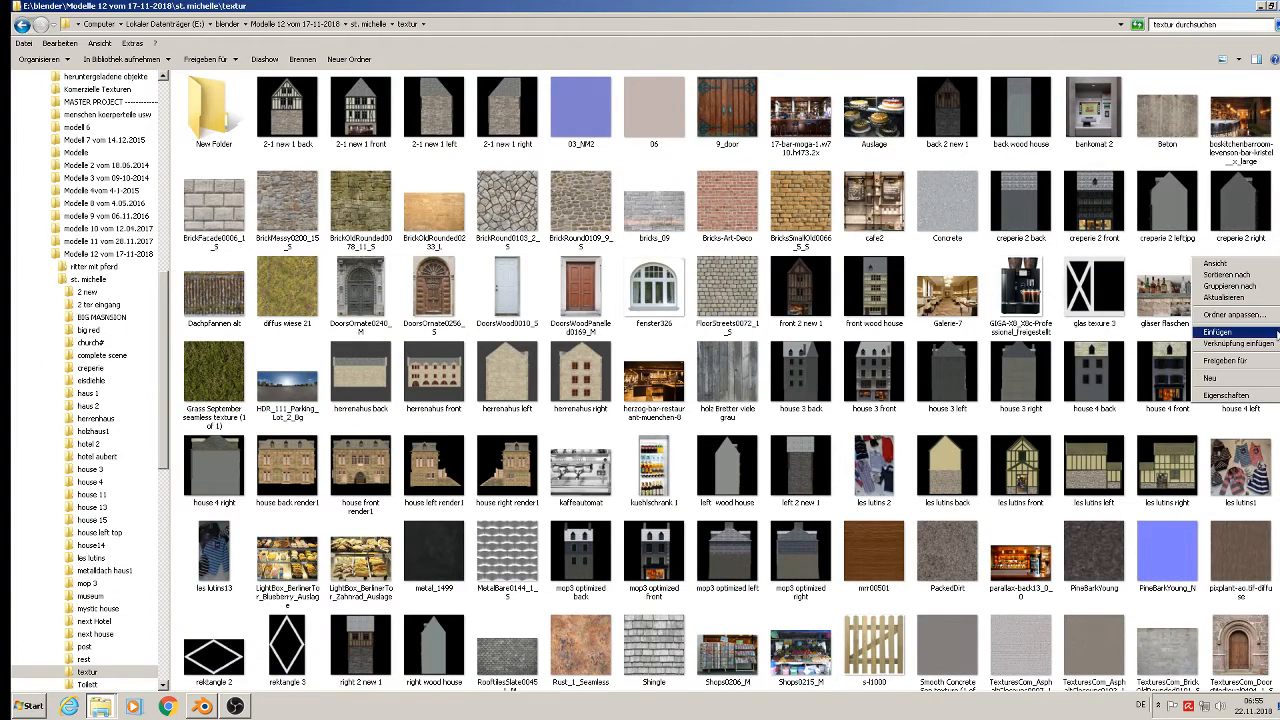
{"action": "left_click", "coordinate": [1230, 332]}
{"action": "left_click", "coordinate": [649, 681]}
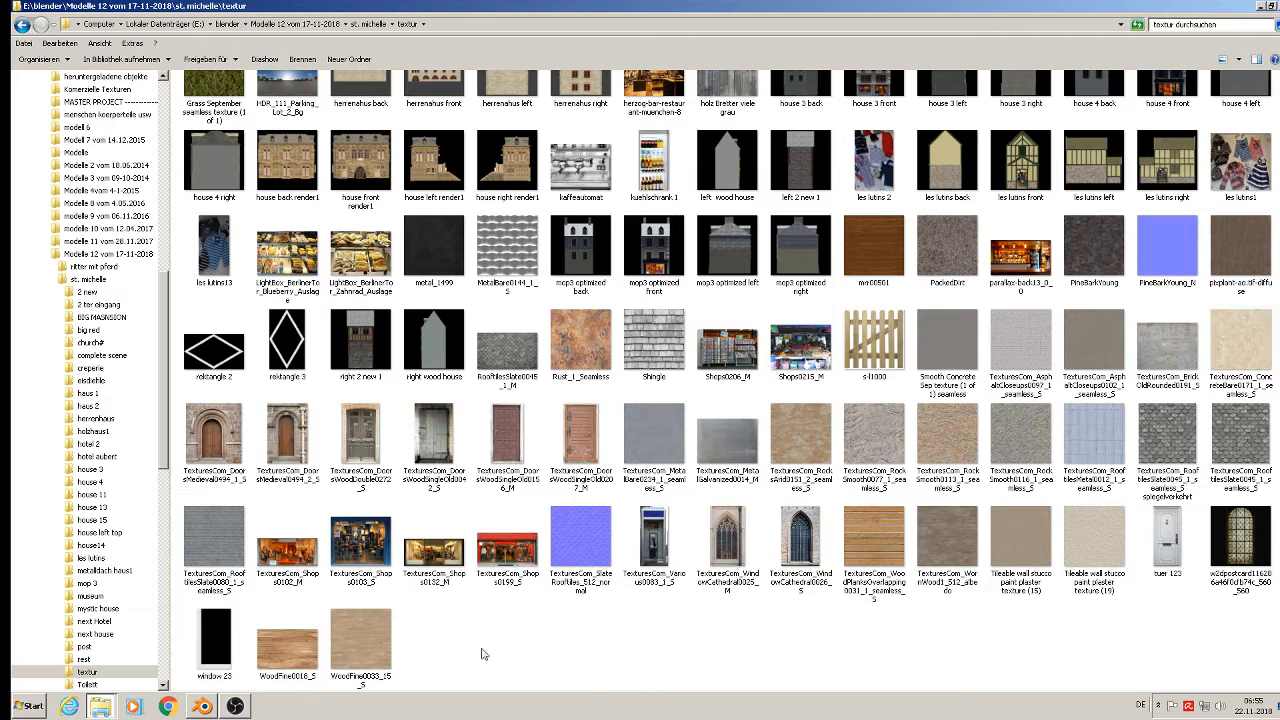
{"action": "left_click", "coordinate": [1264, 6]}
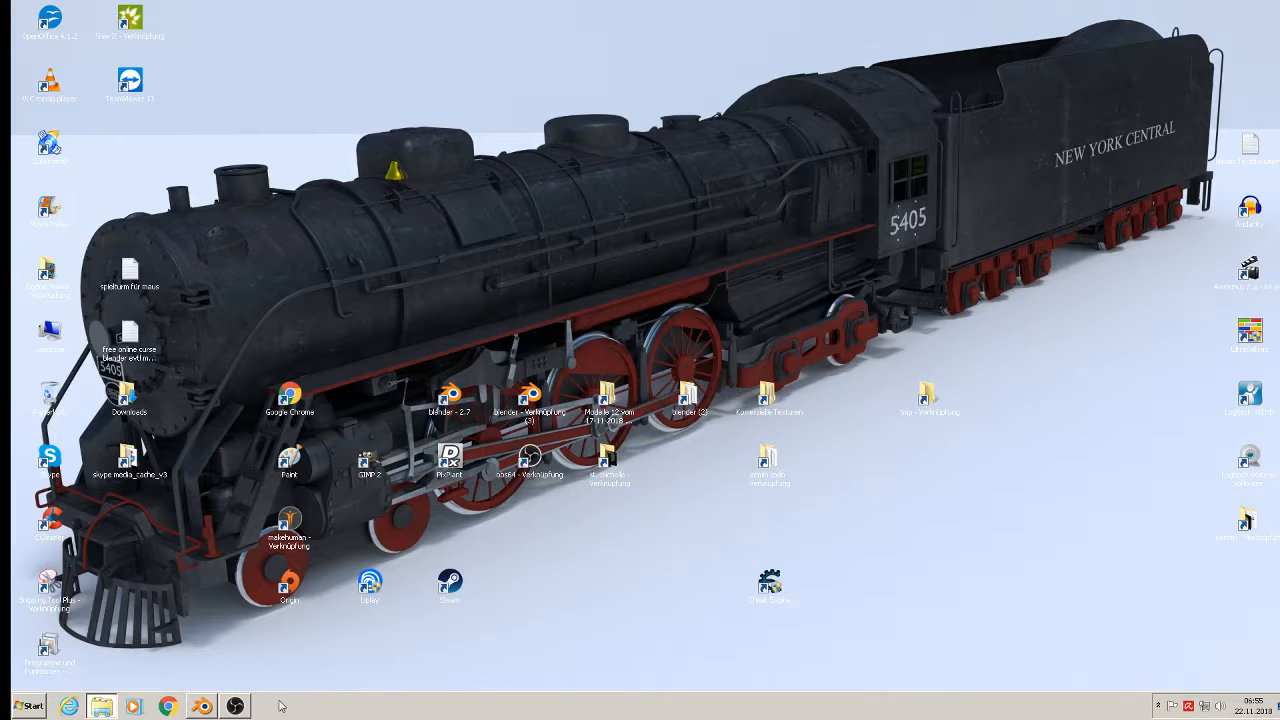
Step: Switch back to Blender, refresh the textur file list and load the beige ConcreteBare0171 image into betong's Image Texture node
{"action": "left_click", "coordinate": [201, 706]}
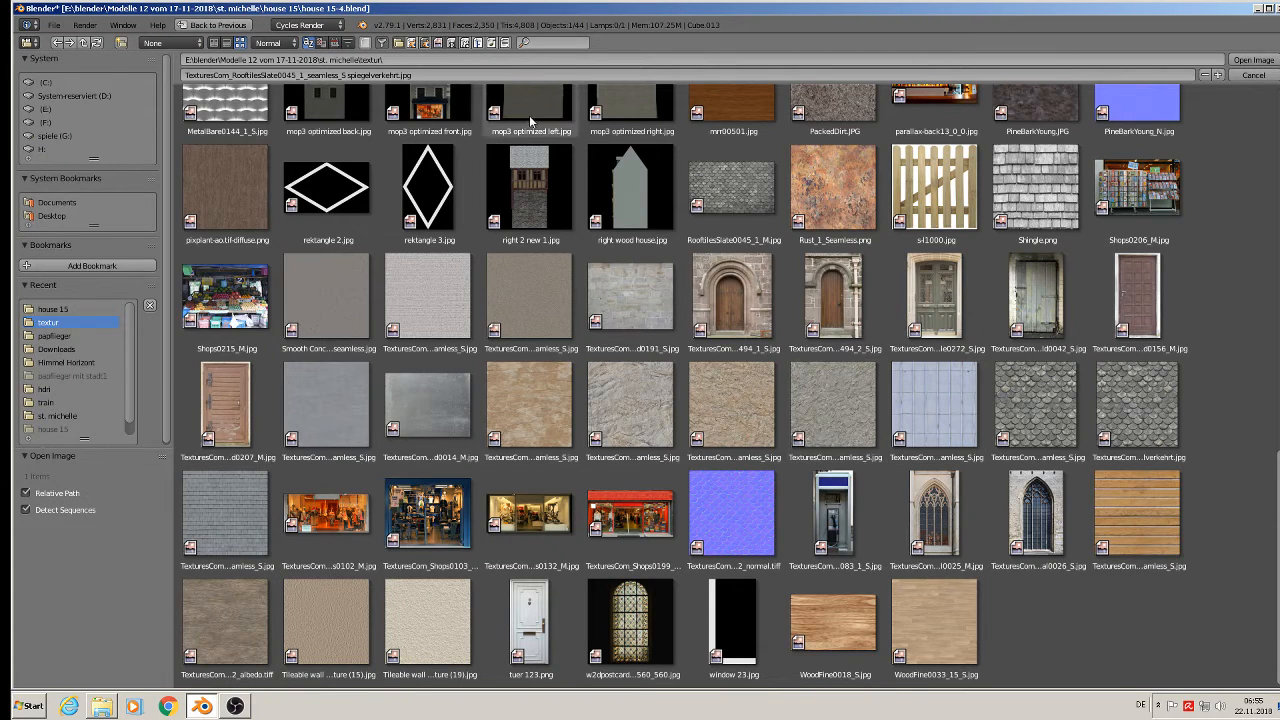
{"action": "left_click", "coordinate": [97, 43]}
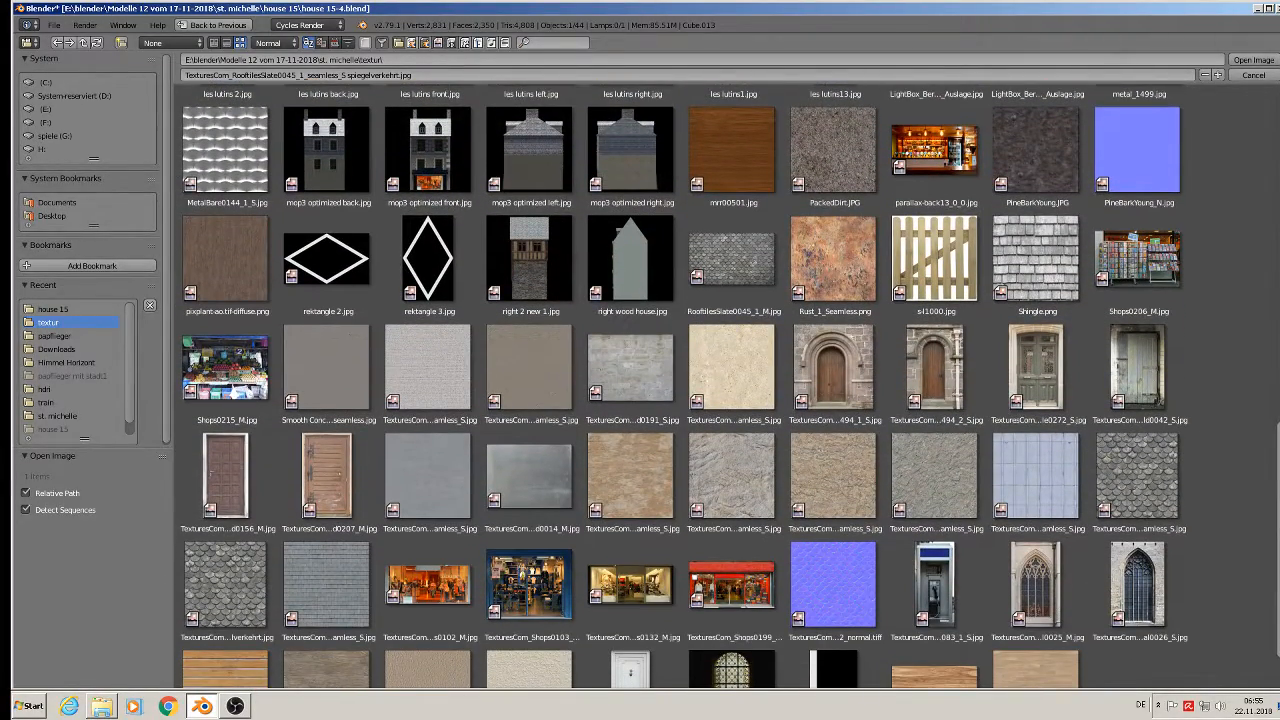
{"action": "double_click", "coordinate": [733, 378]}
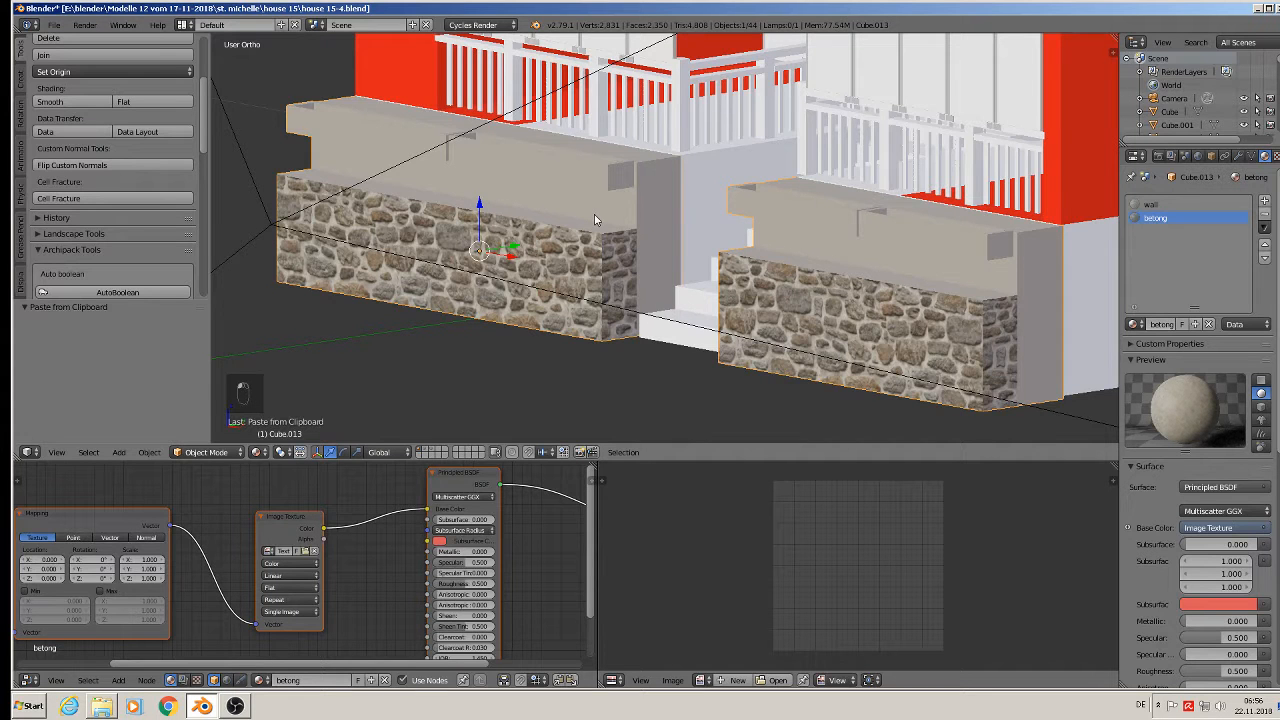
Step: Select every face except the stone-covered ones on both base walls and assign them the betong material
{"action": "scroll", "coordinate": [594, 214], "scroll_direction": "up", "scroll_amount": 1}
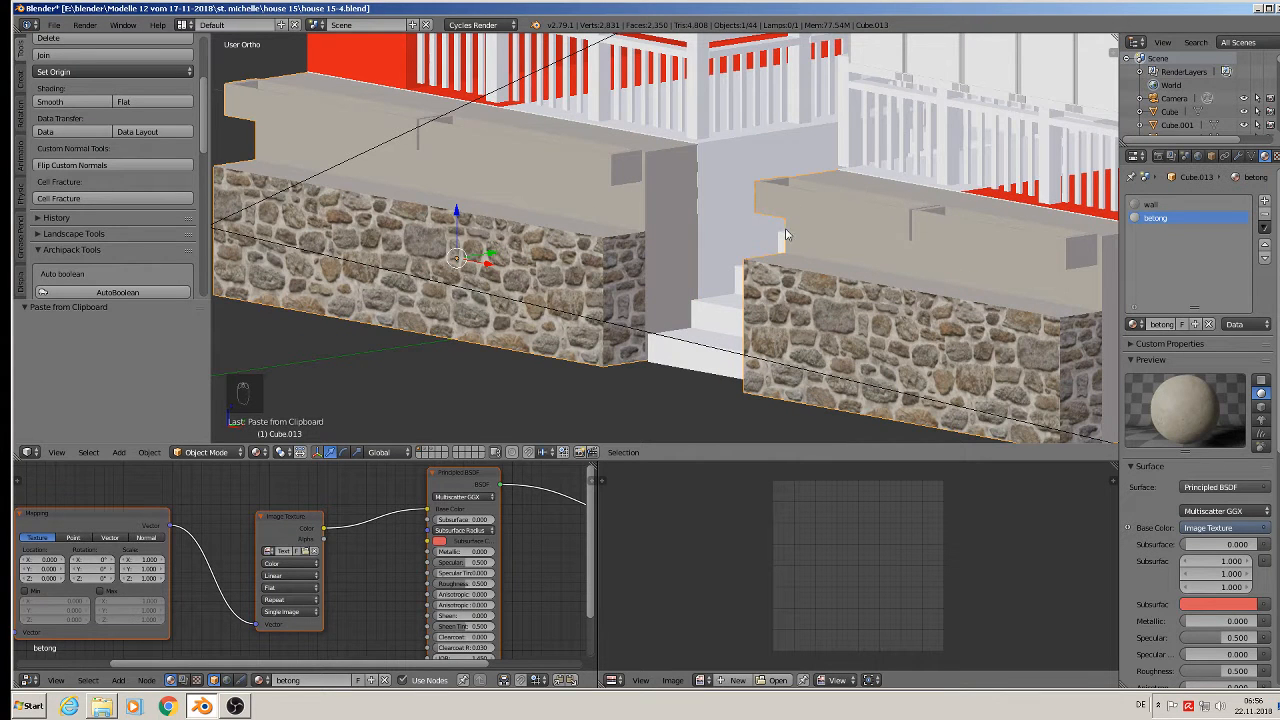
{"action": "scroll", "coordinate": [642, 277], "scroll_direction": "down", "scroll_amount": 3}
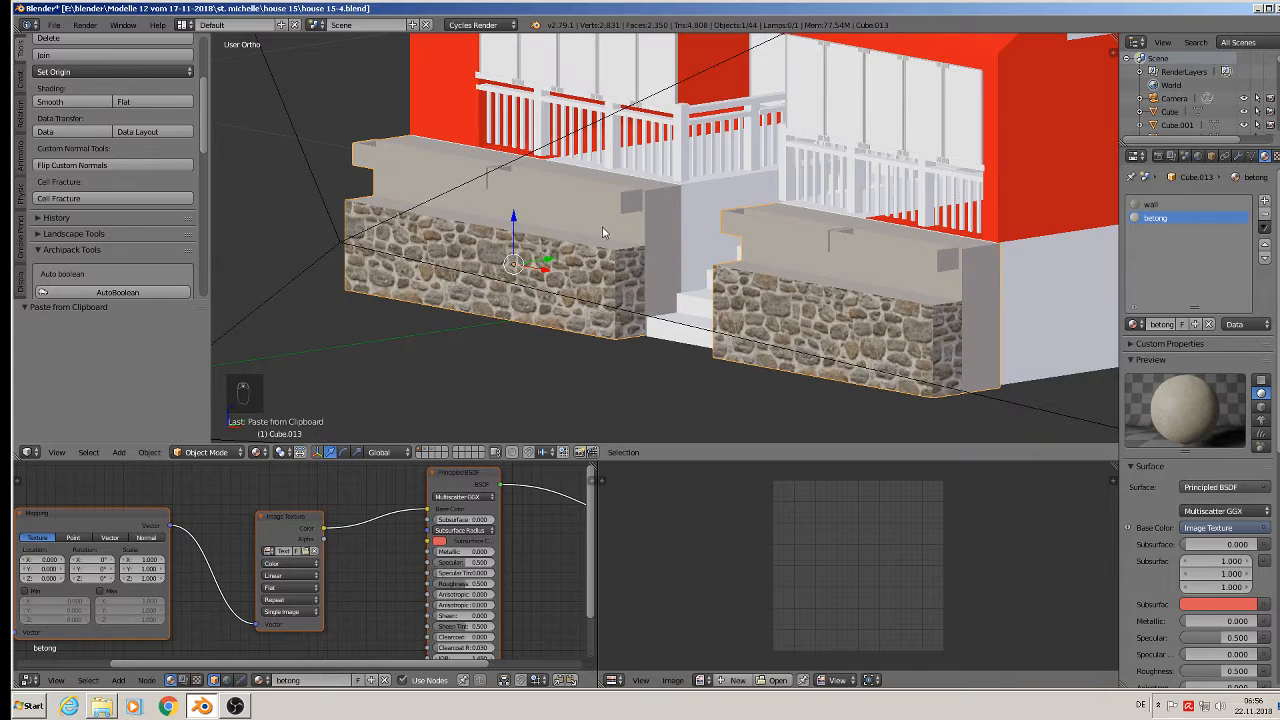
{"action": "key", "text": "Tab"}
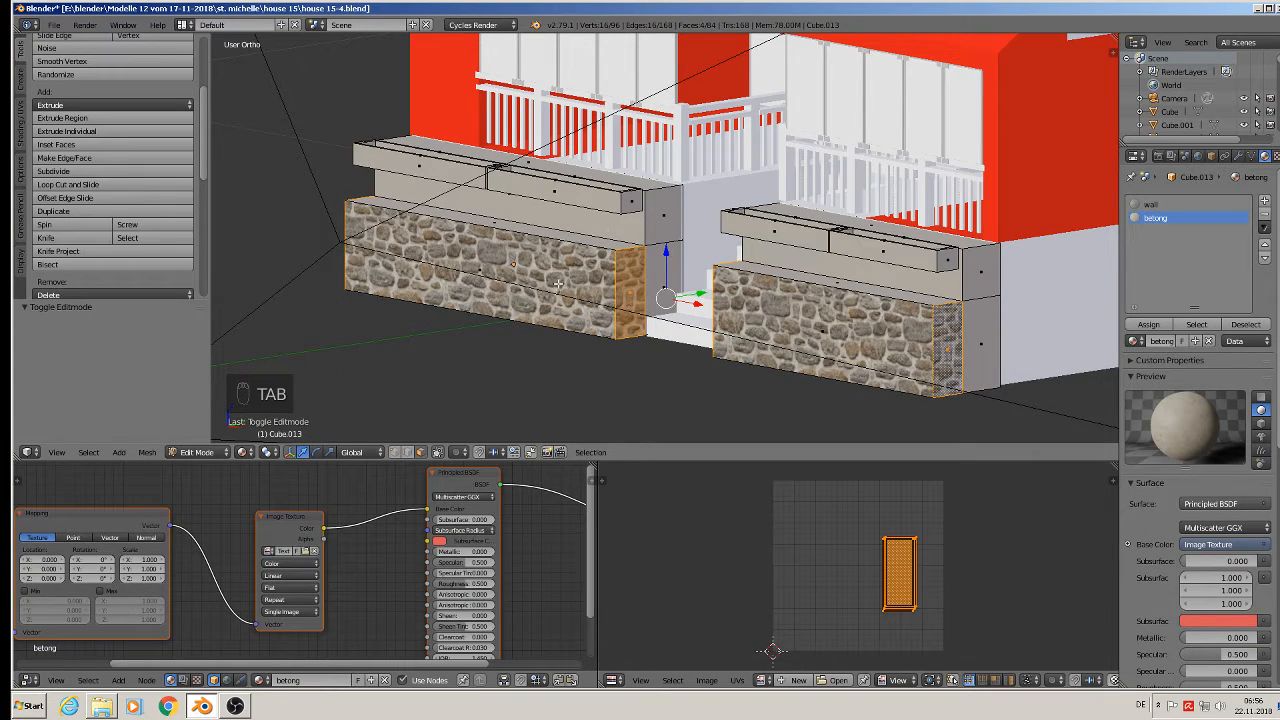
{"action": "right_click", "coordinate": [547, 272], "text": "shift"}
{"action": "right_click", "coordinate": [824, 327], "text": "shift"}
{"action": "middle_click_drag", "start_coordinate": [704, 353], "coordinate": [847, 352]}
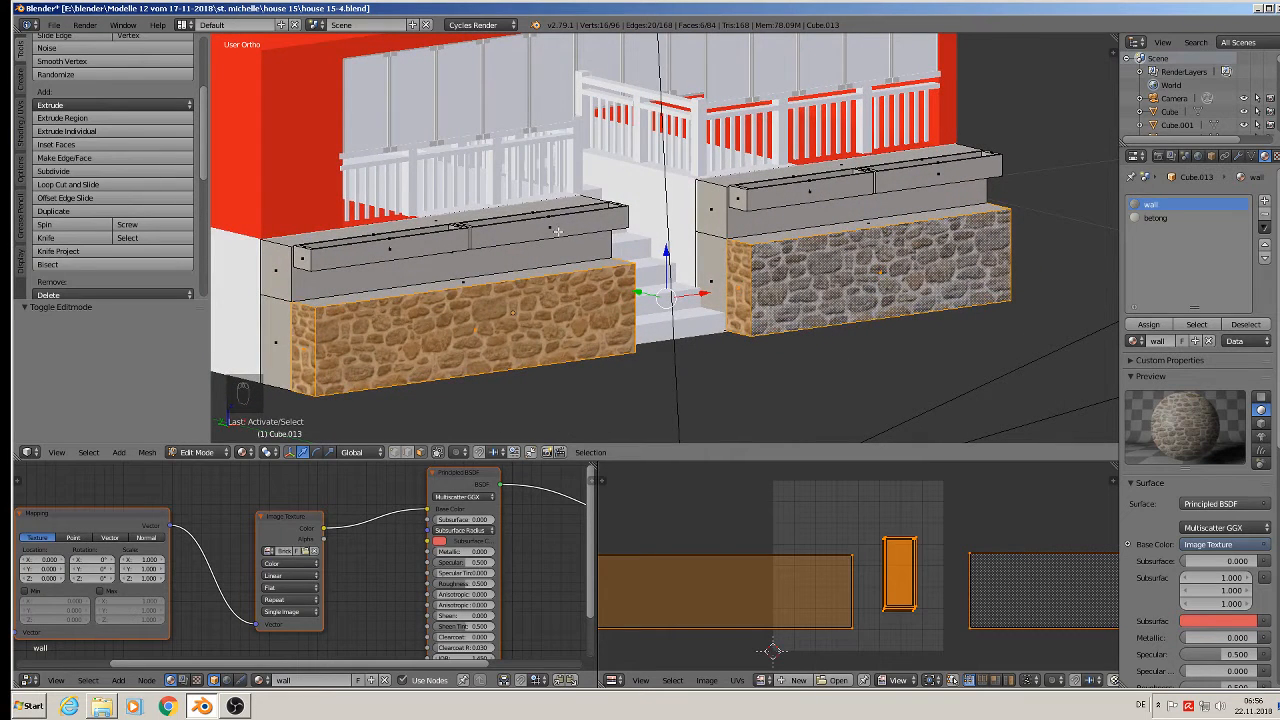
{"action": "left_click", "coordinate": [97, 454]}
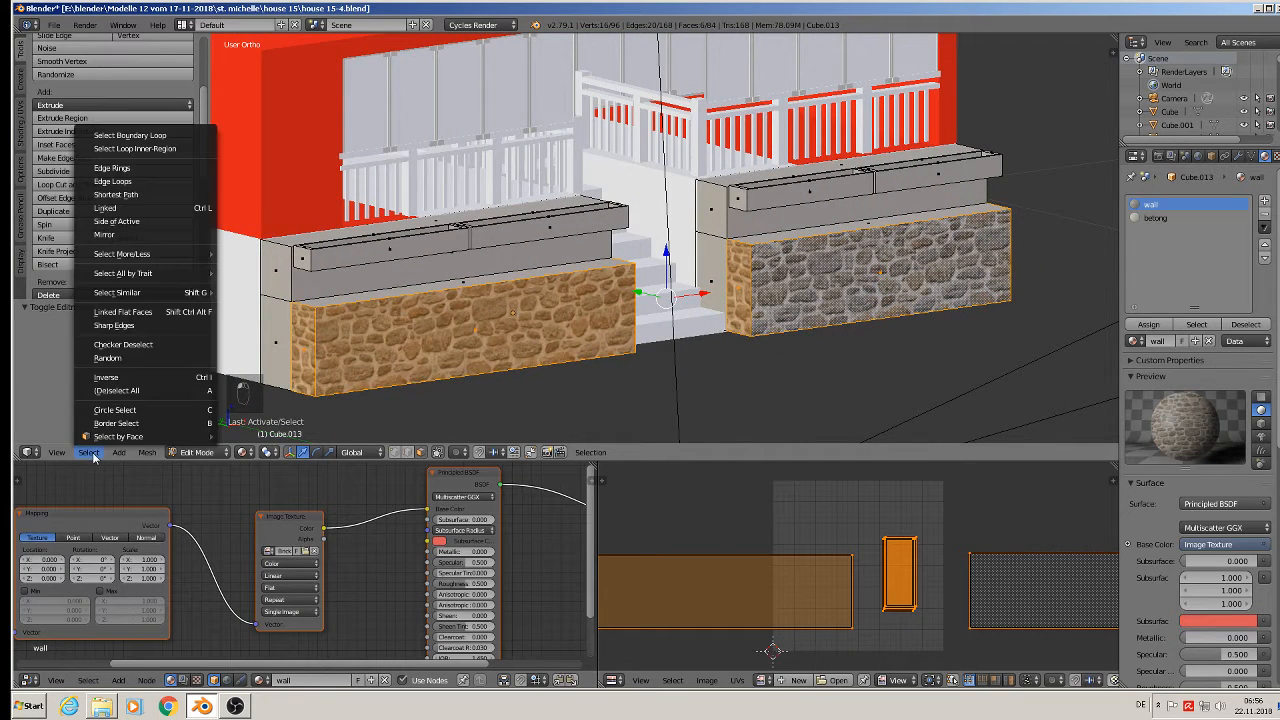
{"action": "left_click", "coordinate": [114, 372]}
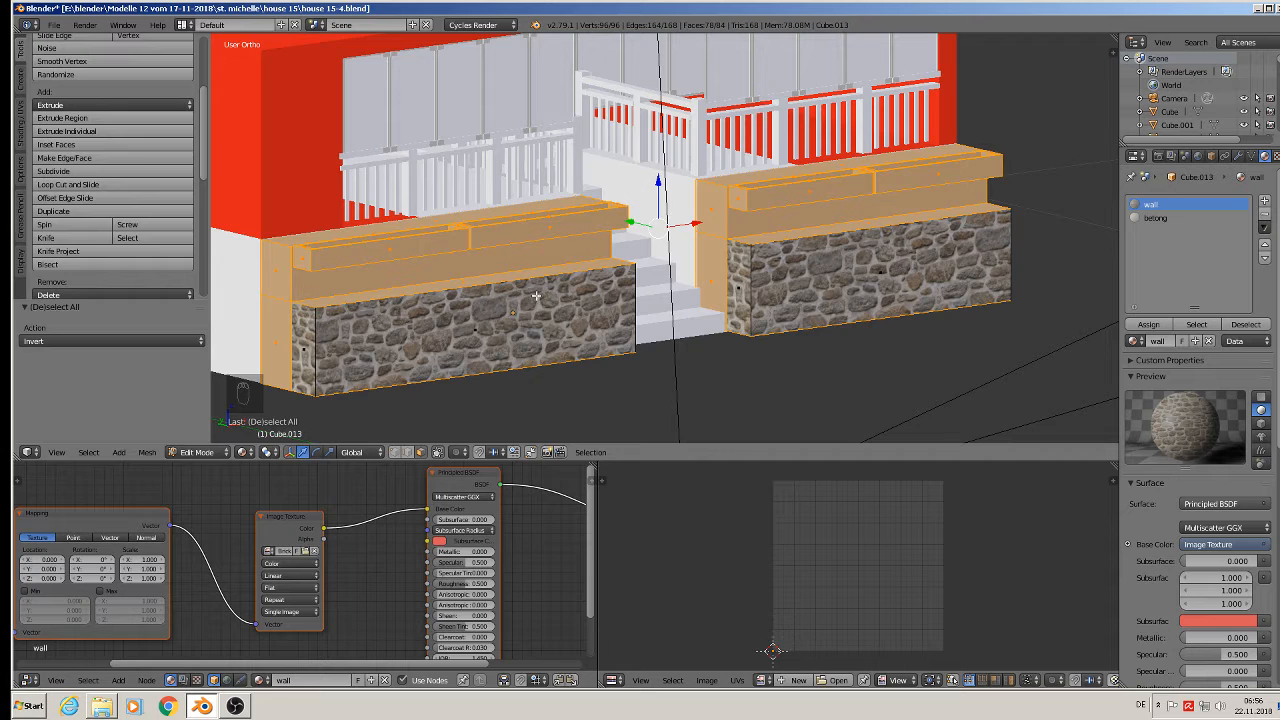
{"action": "middle_click_drag", "start_coordinate": [801, 342], "coordinate": [716, 346]}
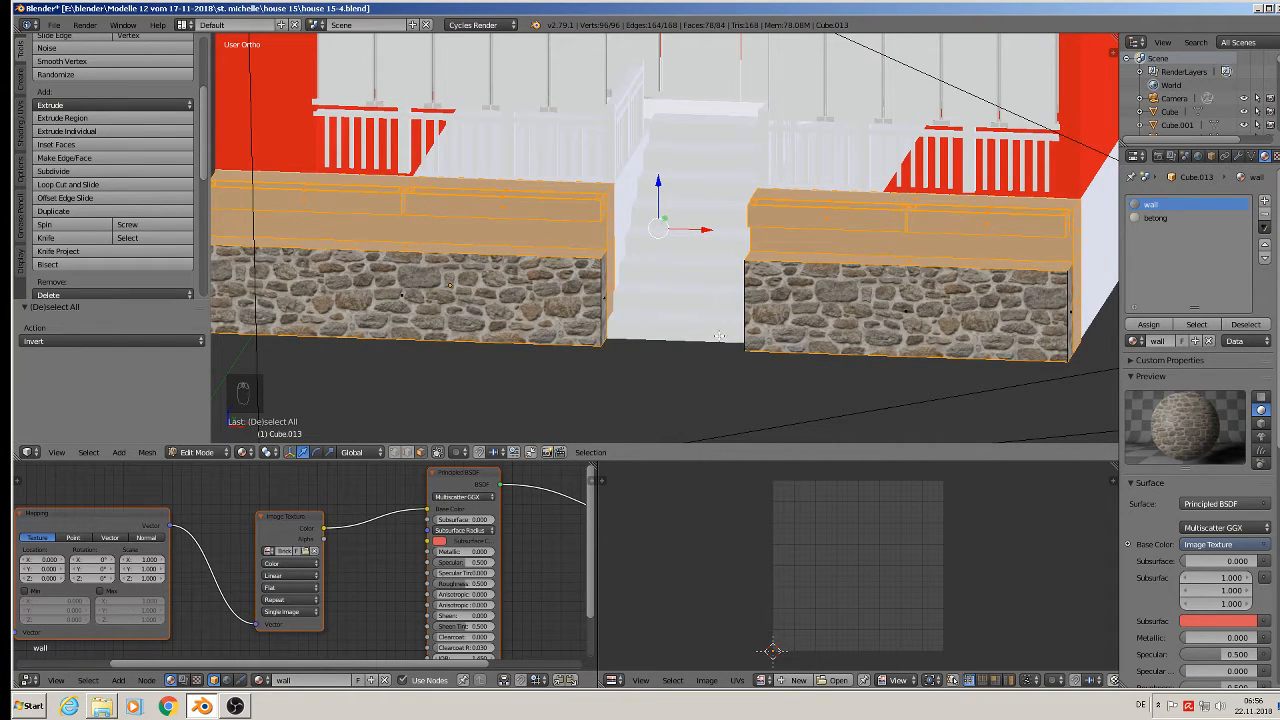
{"action": "left_click", "coordinate": [1153, 218]}
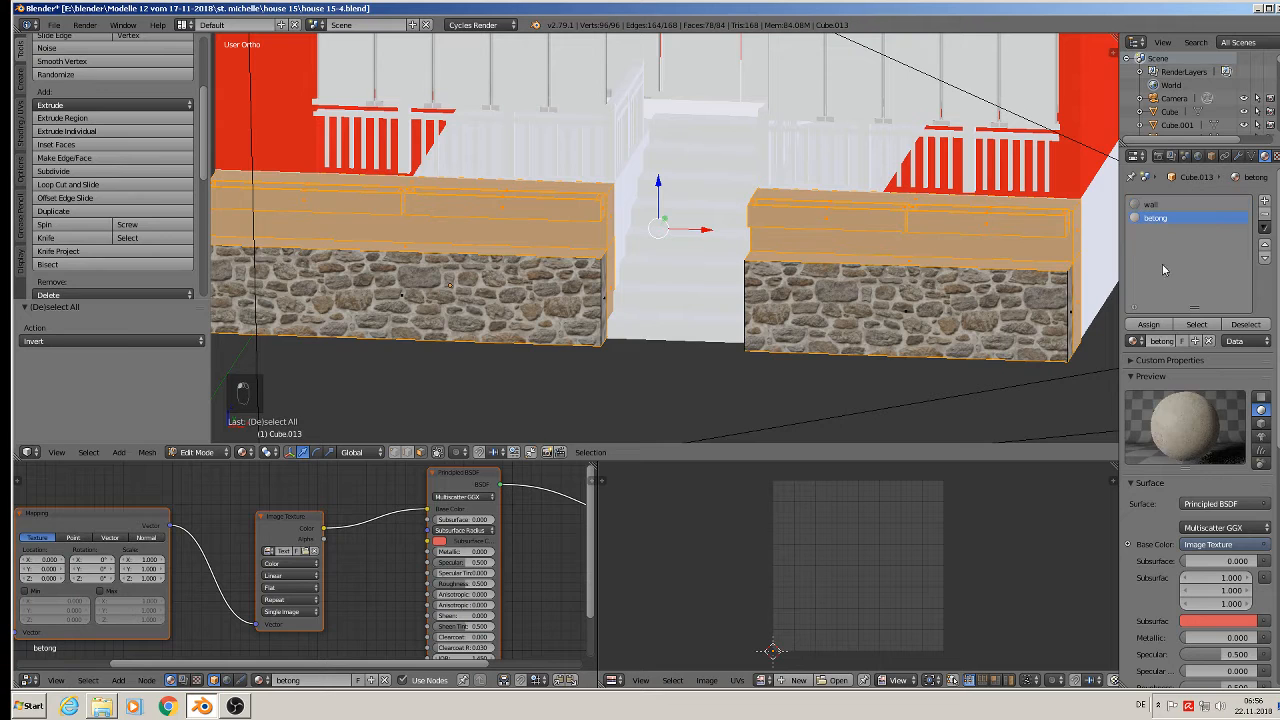
{"action": "left_click", "coordinate": [1148, 324]}
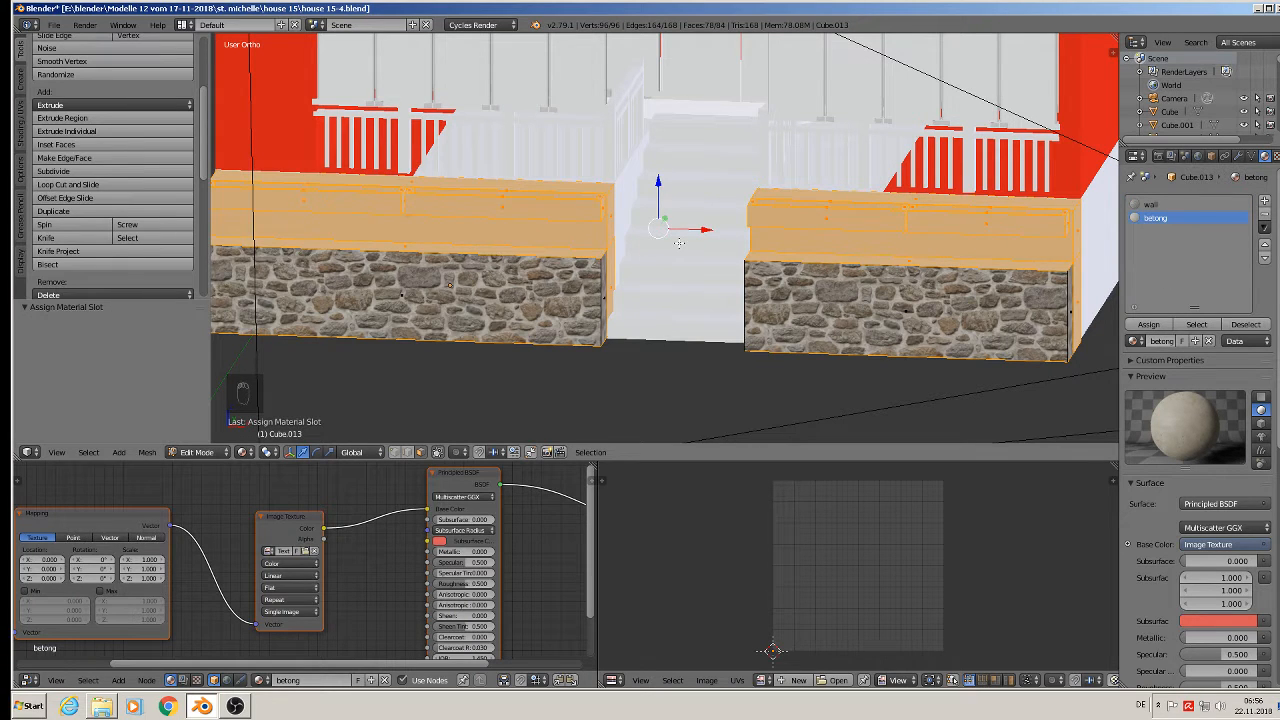
Step: Unwrap the concrete faces with Smart UV Project at a 66 angle limit and scale their UVs up about 8.14 times
{"action": "key", "text": "u"}
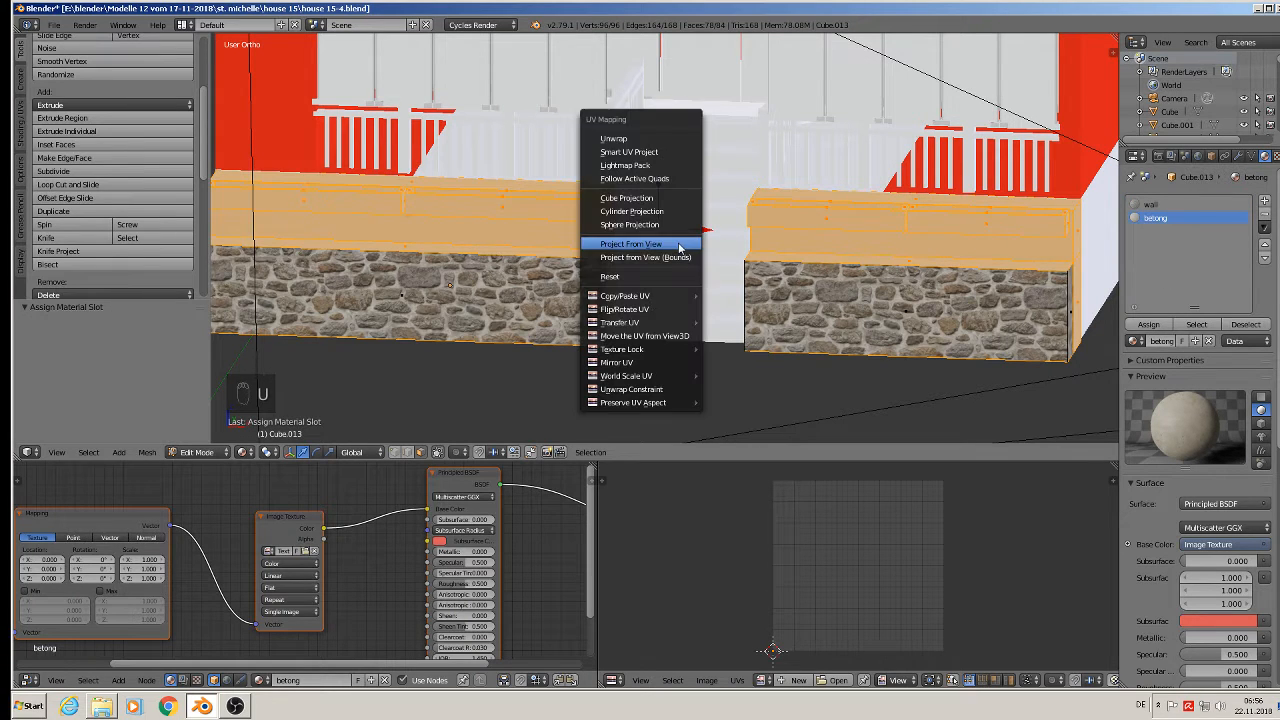
{"action": "left_click", "coordinate": [637, 156]}
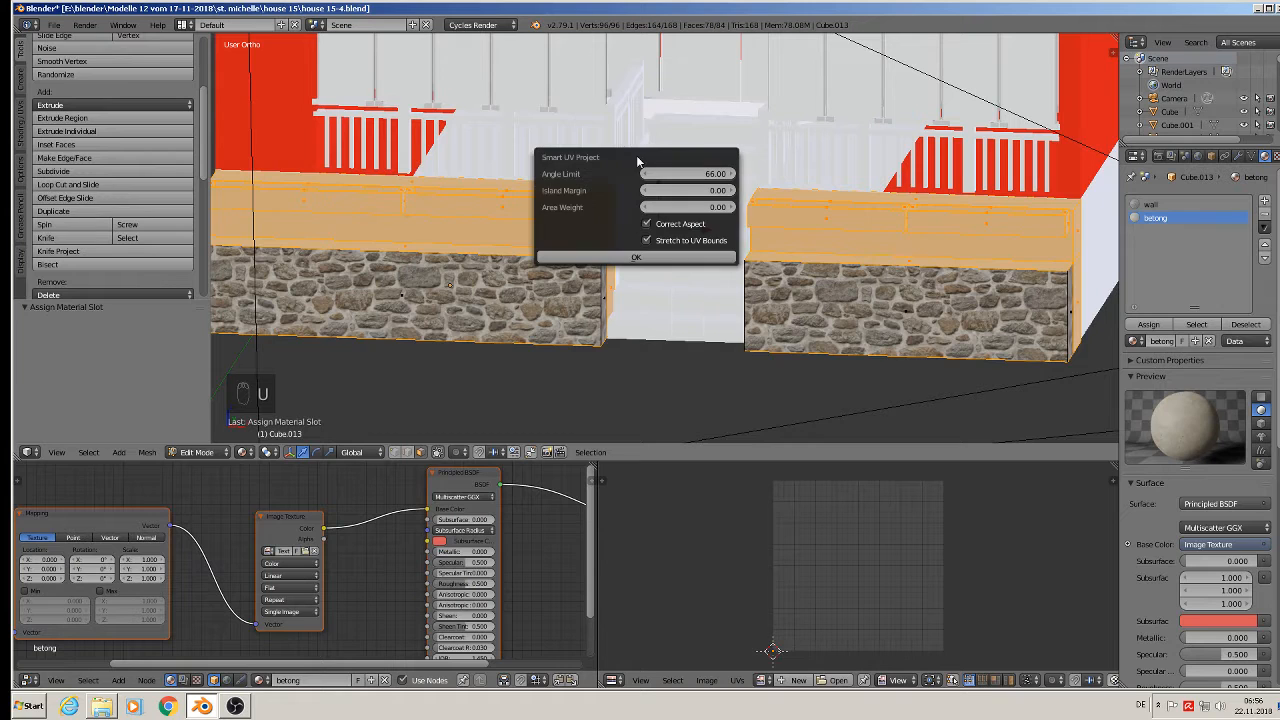
{"action": "left_click", "coordinate": [620, 258]}
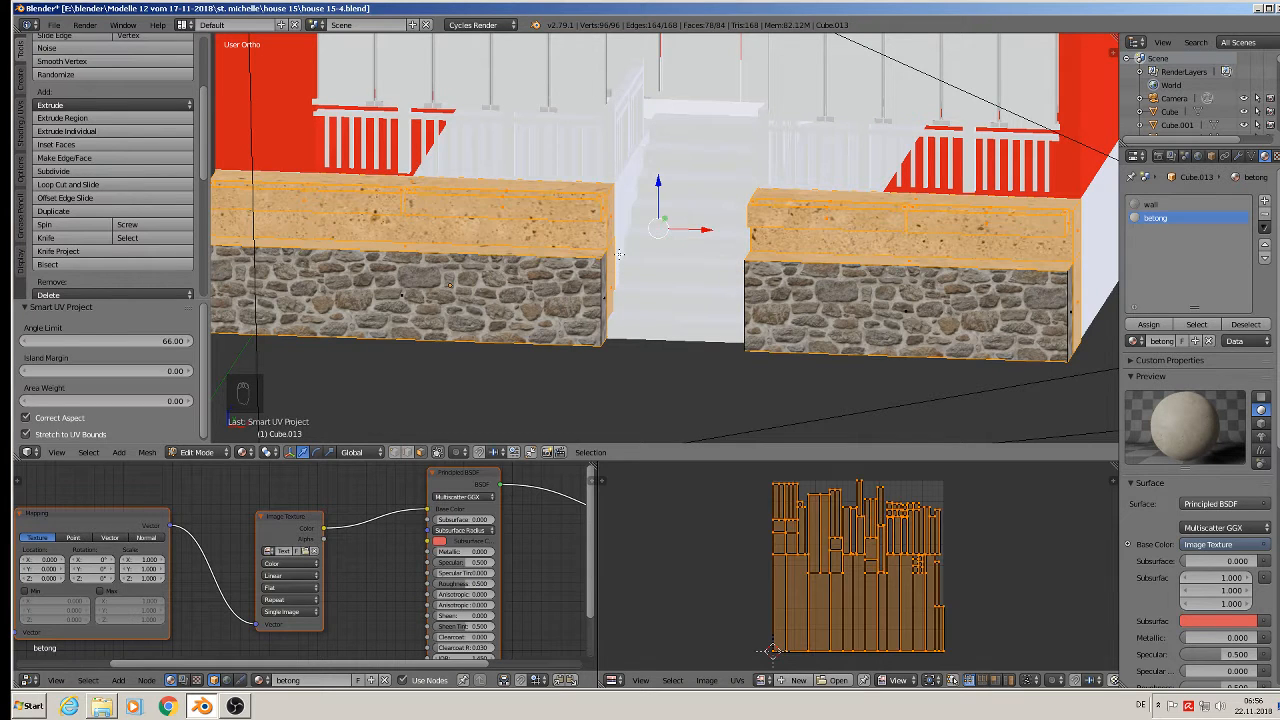
{"action": "scroll", "coordinate": [927, 405], "scroll_direction": "up", "scroll_amount": 3}
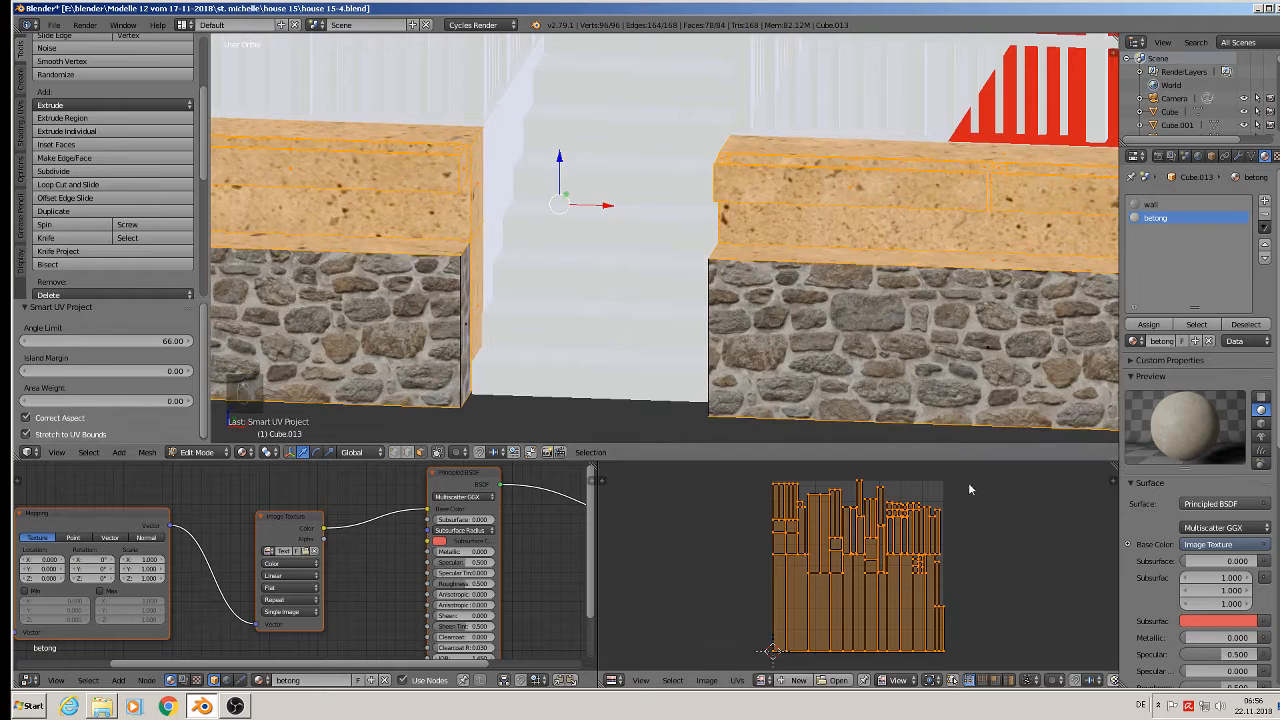
{"action": "key", "text": "s"}
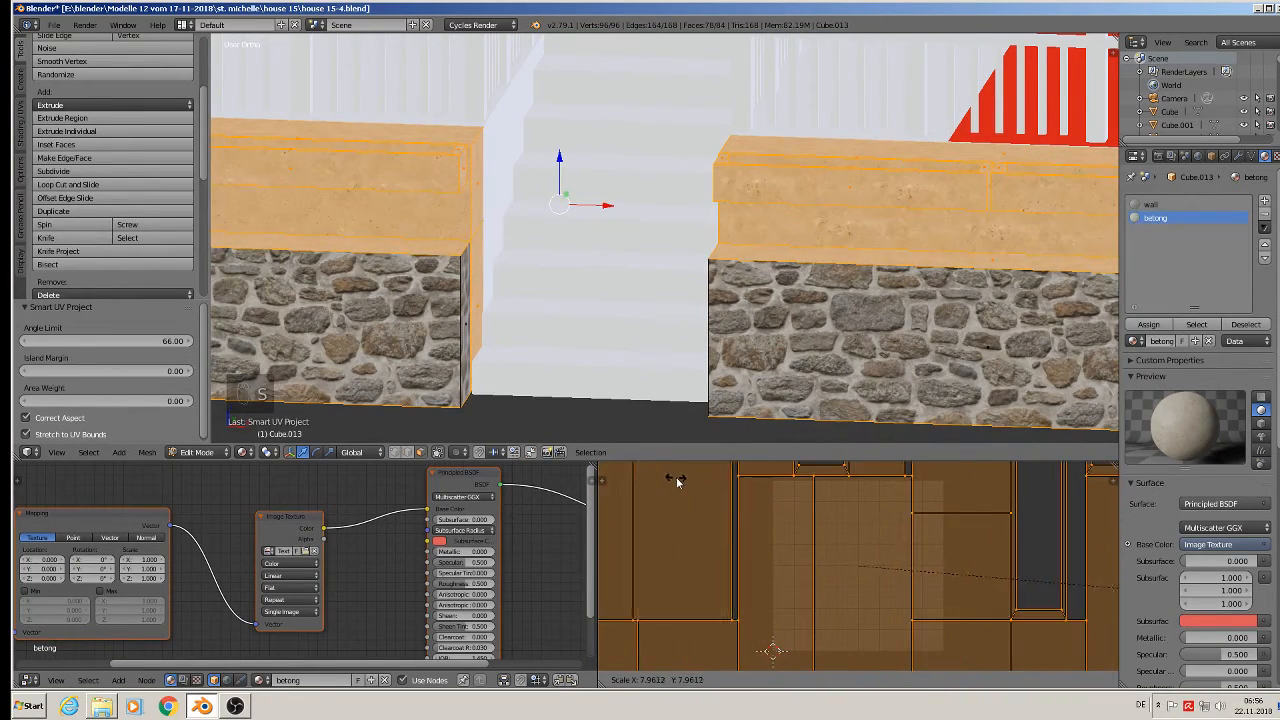
{"action": "left_click", "coordinate": [707, 470]}
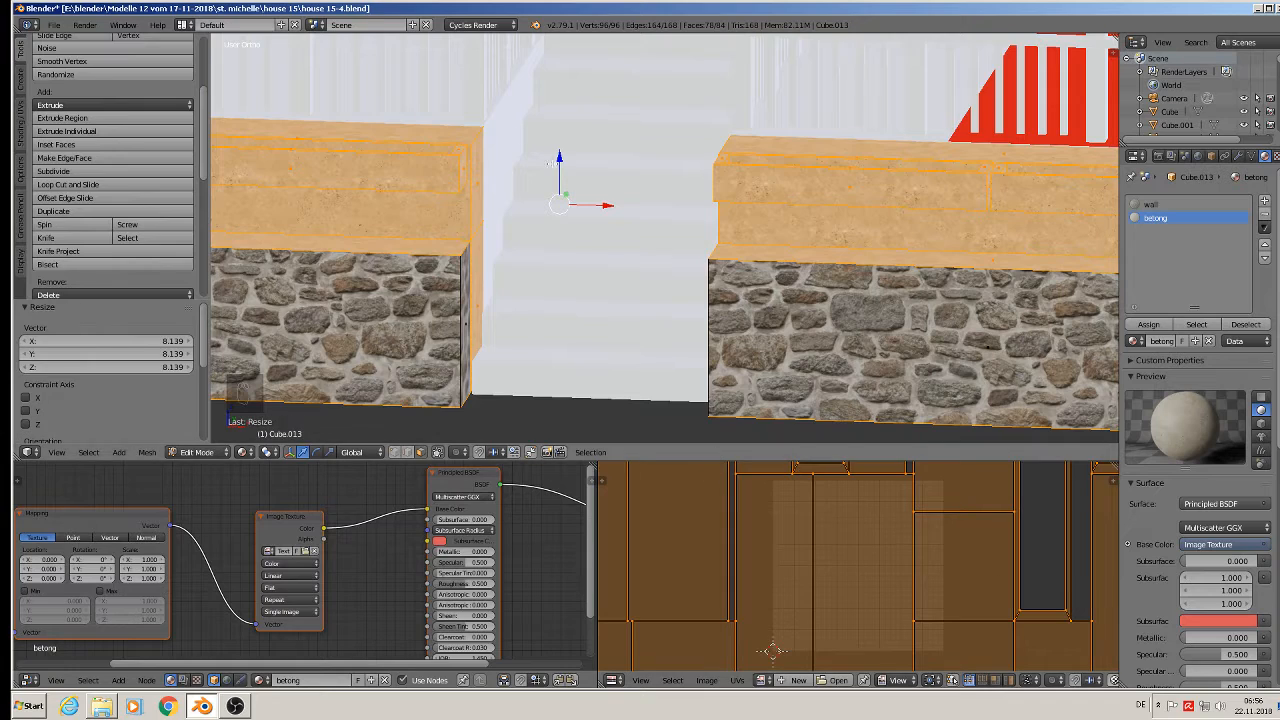
Step: Leave mesh editing and examine the concrete texture on both base walls from several angles
{"action": "scroll", "coordinate": [463, 97], "scroll_direction": "down", "scroll_amount": 3}
{"action": "key", "text": "Tab"}
{"action": "middle_click_drag", "start_coordinate": [428, 122], "coordinate": [455, 259]}
{"action": "scroll", "coordinate": [378, 134], "scroll_direction": "up", "scroll_amount": 3}
{"action": "middle_click_drag", "start_coordinate": [368, 231], "coordinate": [528, 231]}
{"action": "scroll", "coordinate": [528, 231], "scroll_direction": "down", "scroll_amount": 2}
{"action": "scroll", "coordinate": [530, 237], "scroll_direction": "up", "scroll_amount": 1}
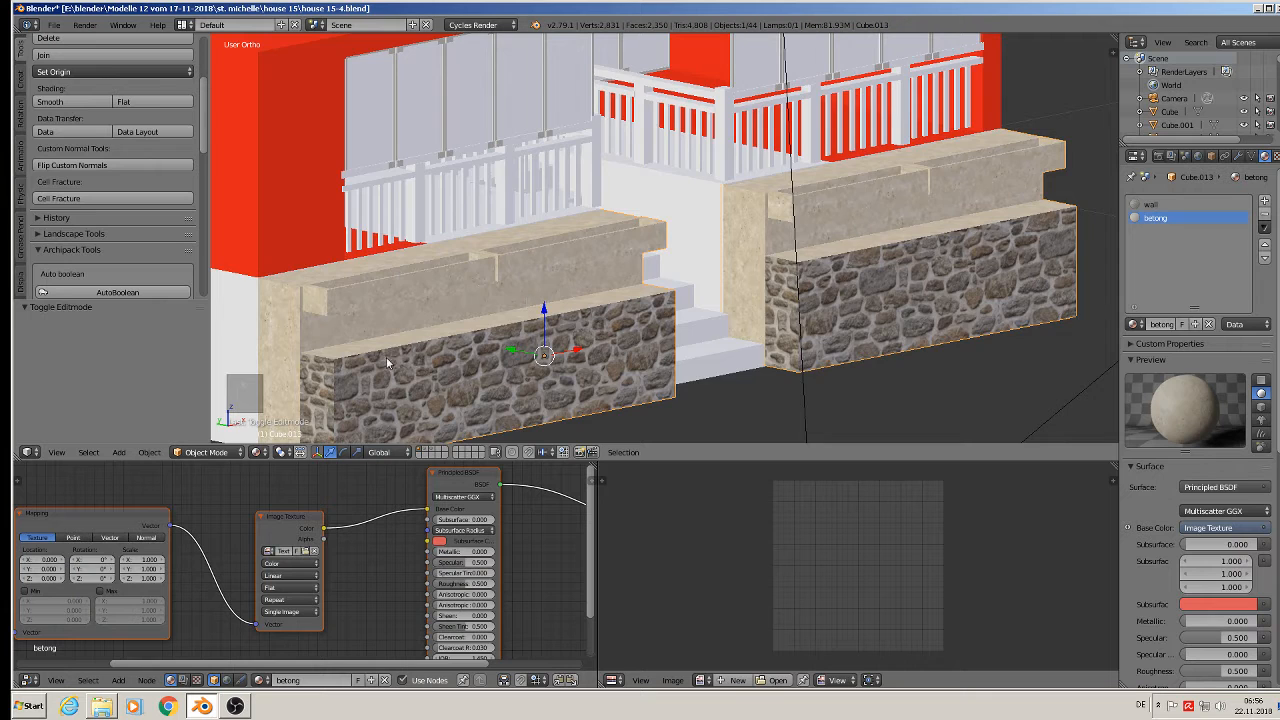
Step: Add a horizontal loop cut around the first base wall's stone section, slid about -0.92 to just below its upper edge
{"action": "scroll", "coordinate": [540, 292], "scroll_direction": "up", "scroll_amount": 4}
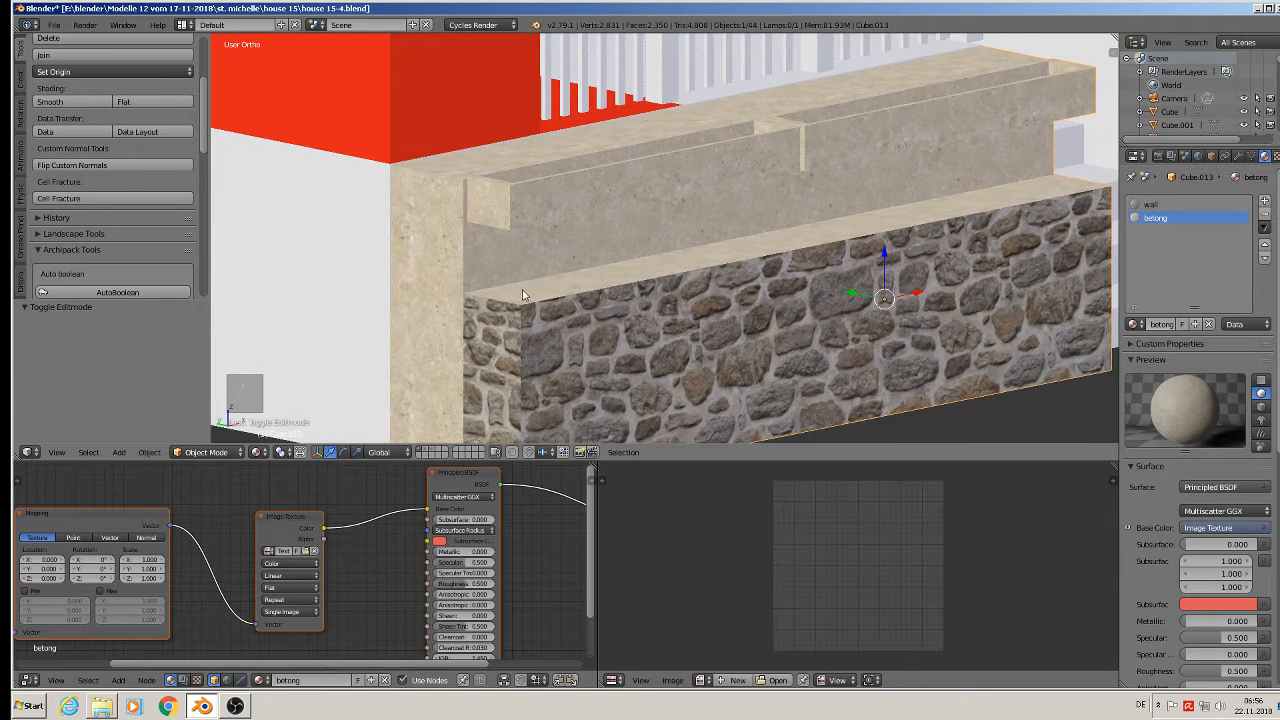
{"action": "key", "text": "Tab"}
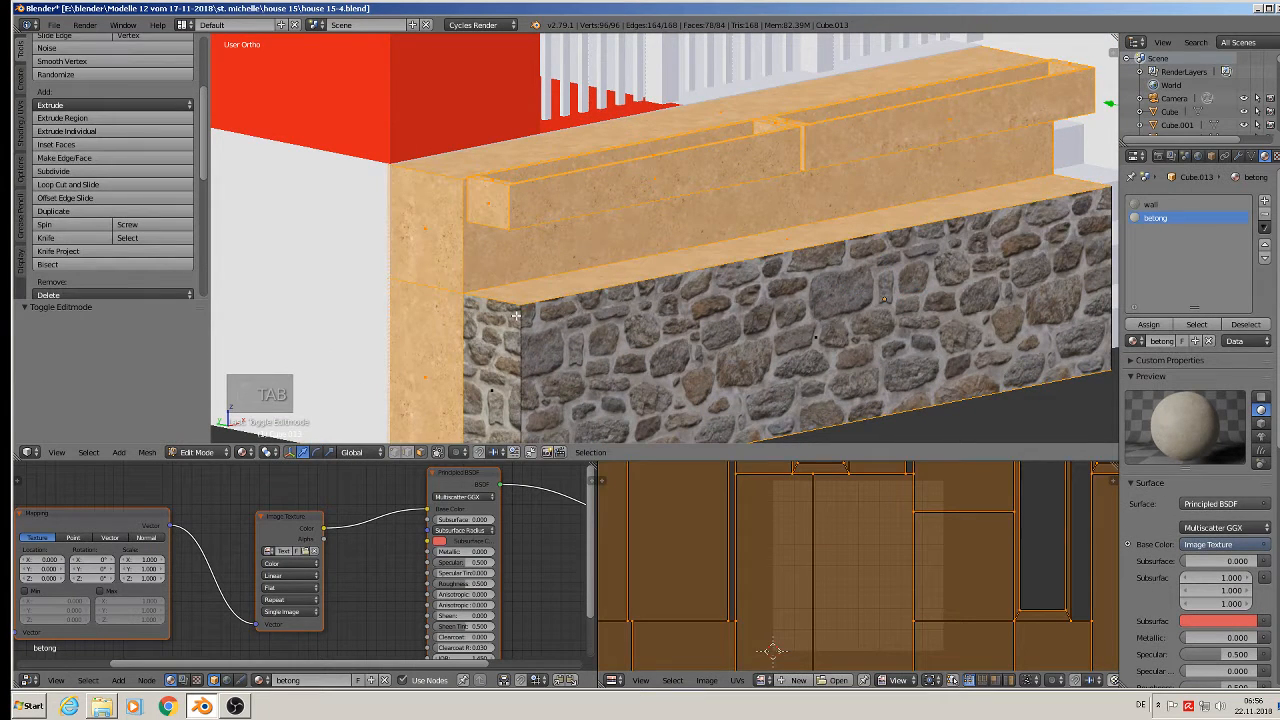
{"action": "key", "text": "ctrl+r"}
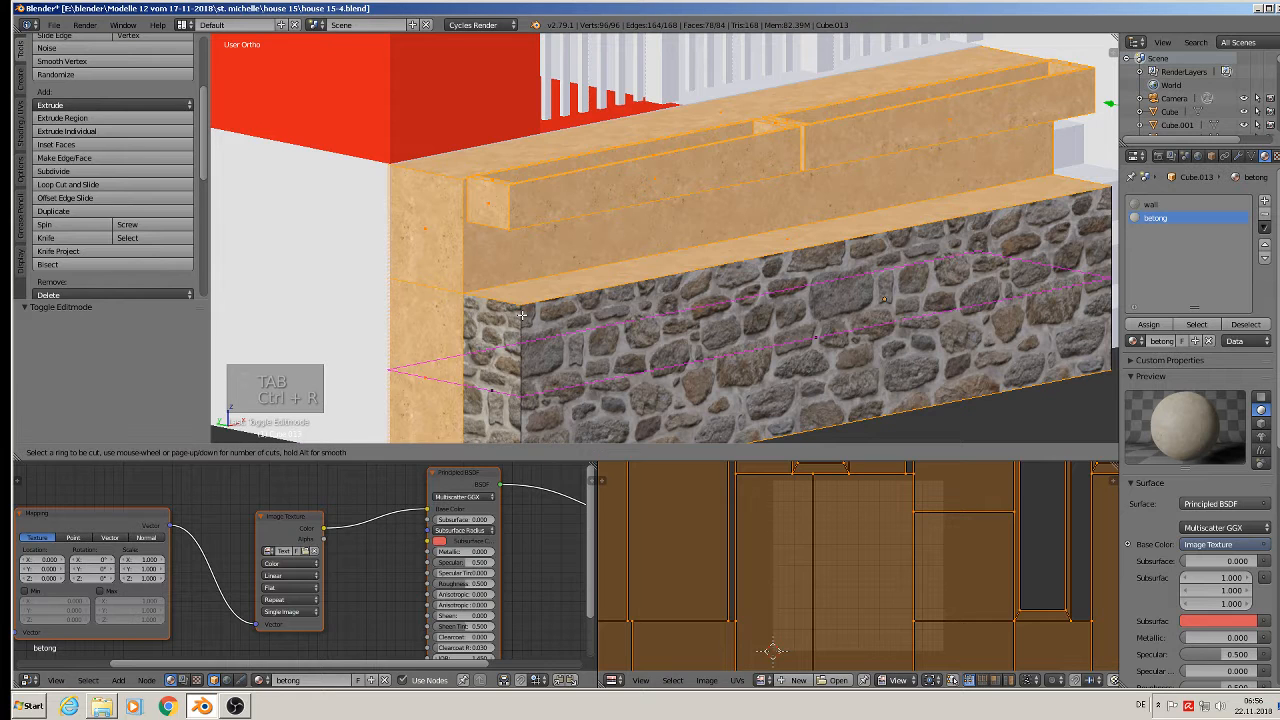
{"action": "left_click", "coordinate": [521, 315]}
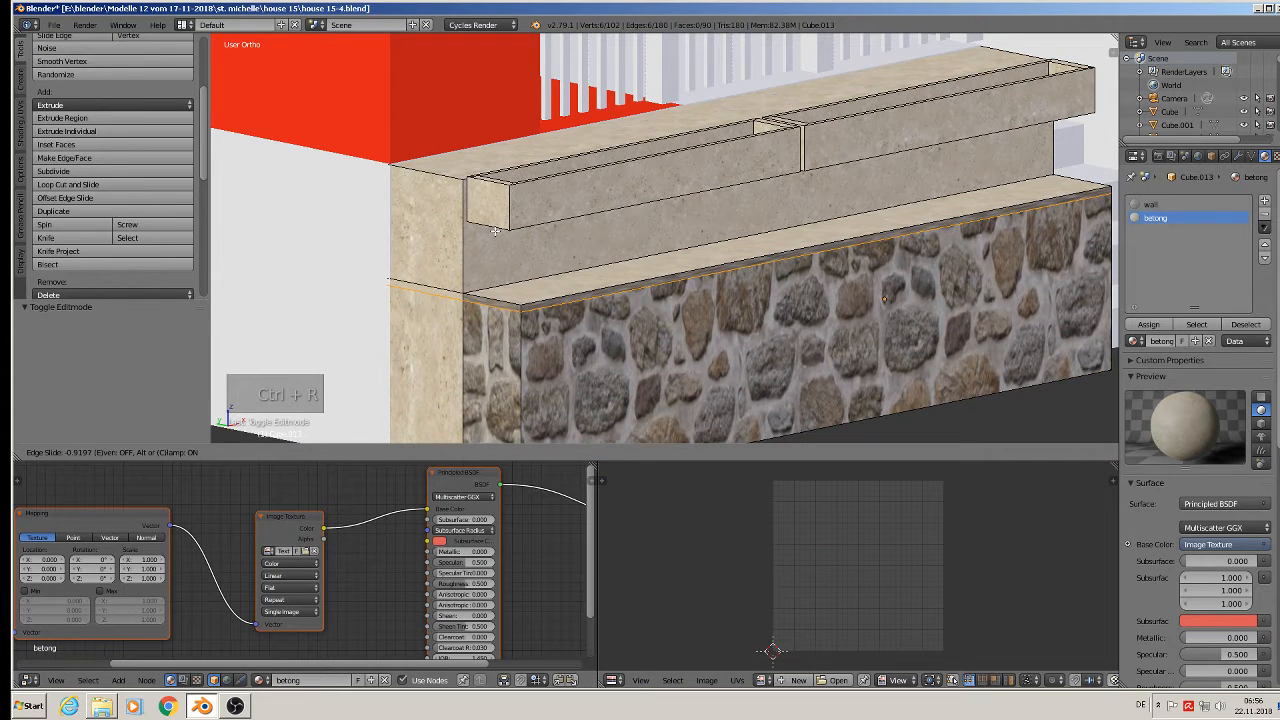
{"action": "left_click", "coordinate": [494, 231]}
Step: Add a matching horizontal loop cut just below the upper edge of the stone section on the second base wall
{"action": "scroll", "coordinate": [548, 258], "scroll_direction": "down", "scroll_amount": 5}
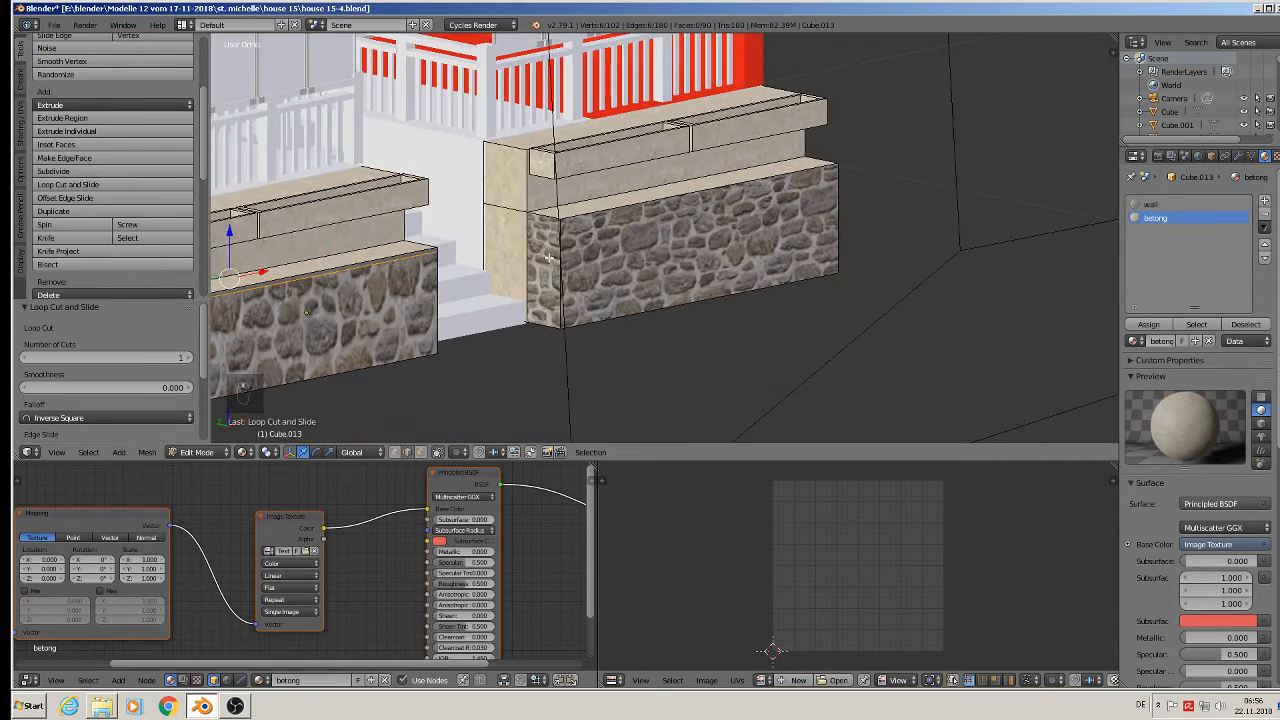
{"action": "key", "text": "ctrl+e"}
{"action": "key", "text": "Escape"}
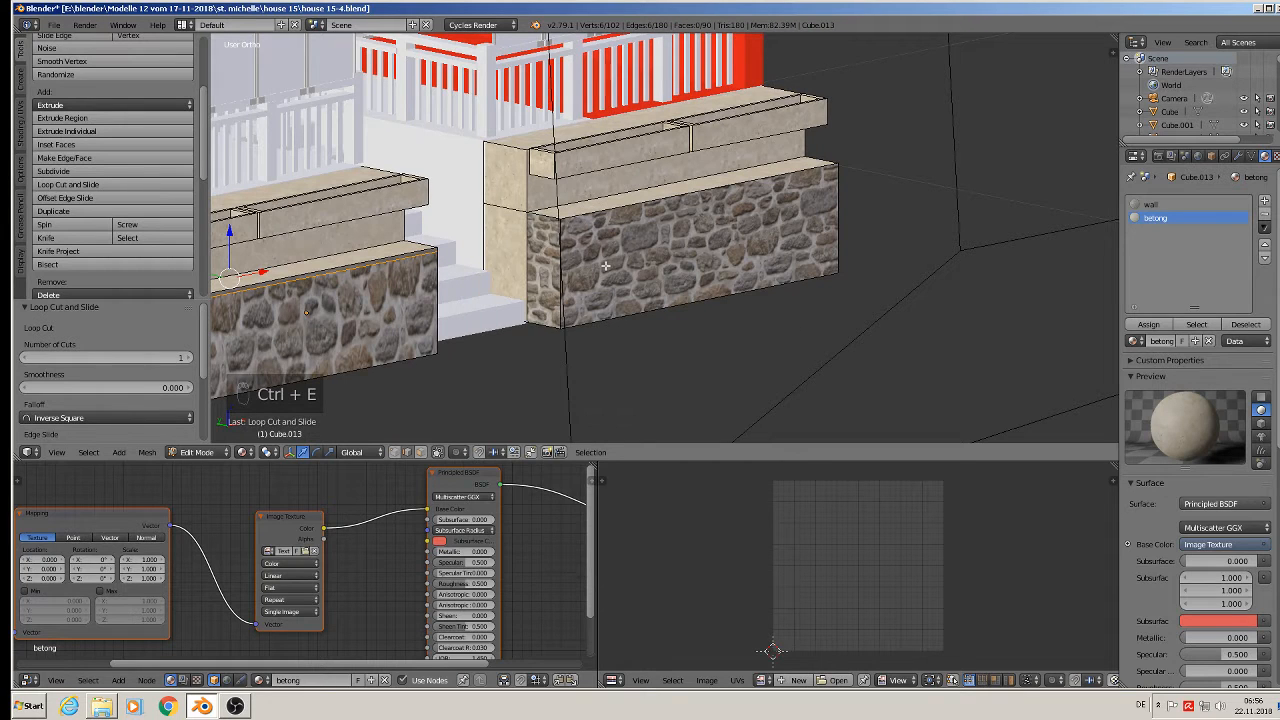
{"action": "key", "text": "ctrl+r"}
{"action": "left_click", "coordinate": [557, 268]}
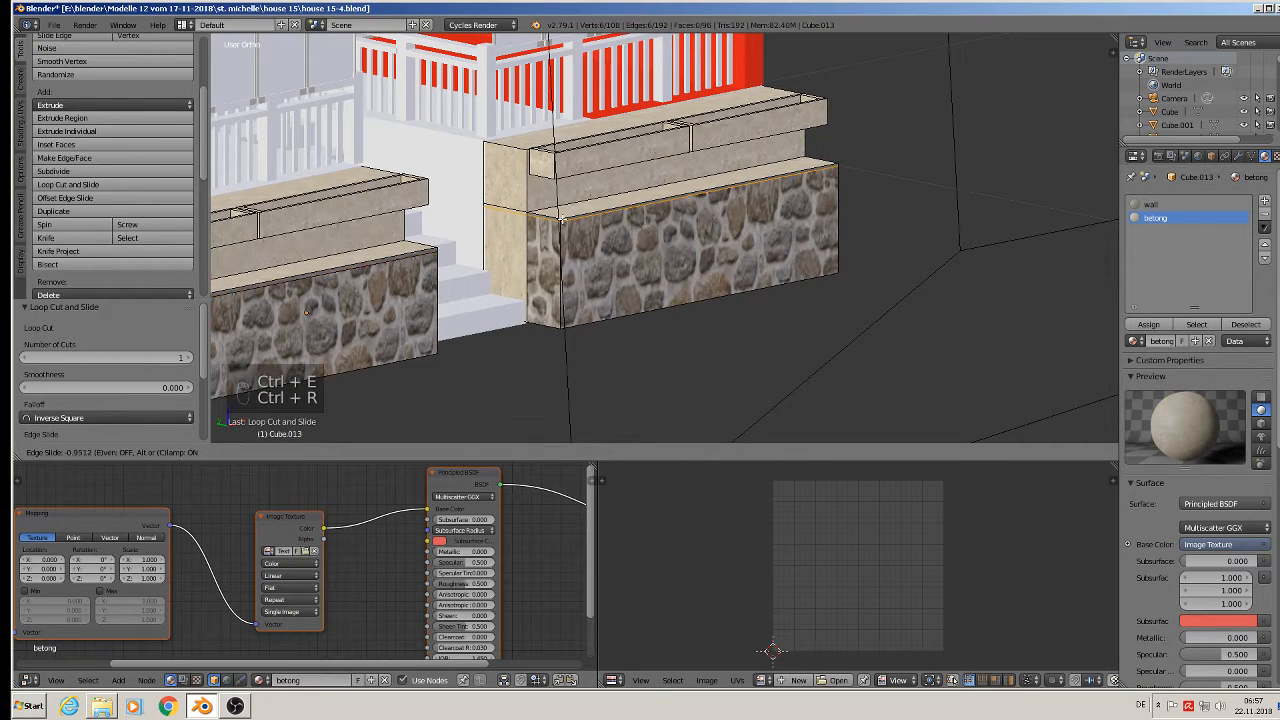
{"action": "left_click", "coordinate": [562, 223]}
Step: Extrude the narrow top strip on the second wall's stair-side end and move it -0.002 along X
{"action": "scroll", "coordinate": [562, 223], "scroll_direction": "up", "scroll_amount": 5}
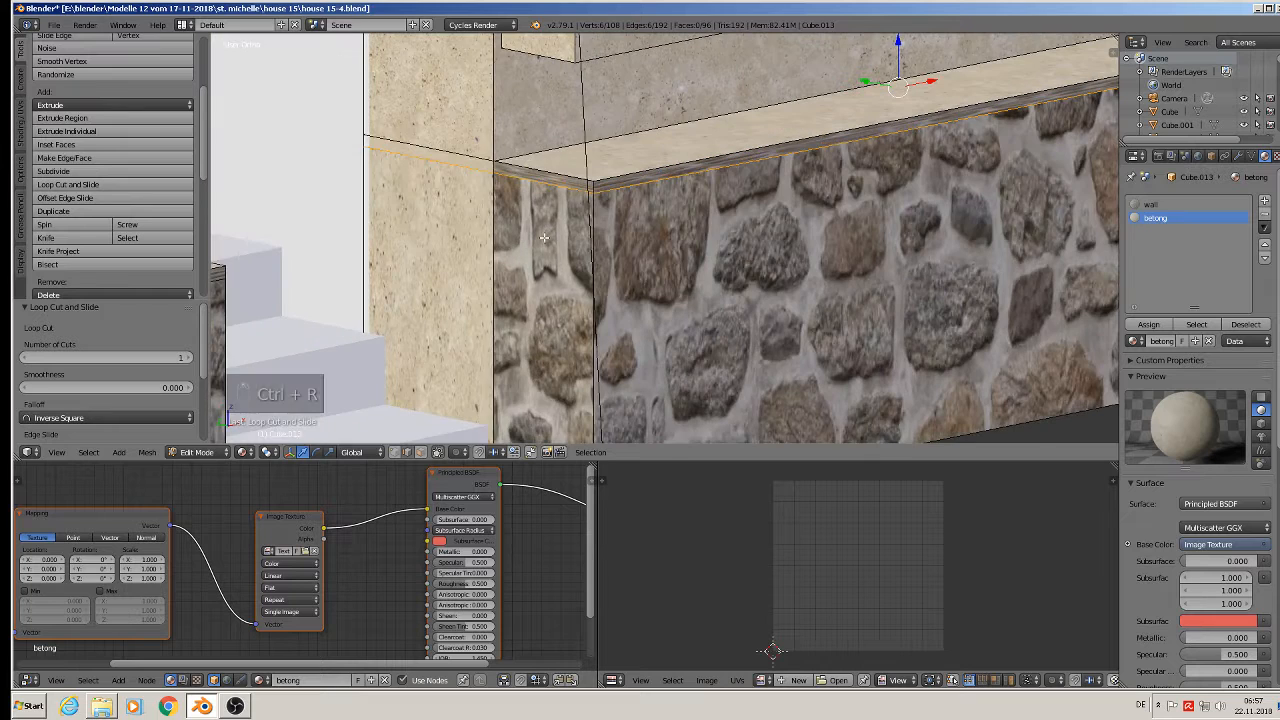
{"action": "left_click", "coordinate": [420, 452]}
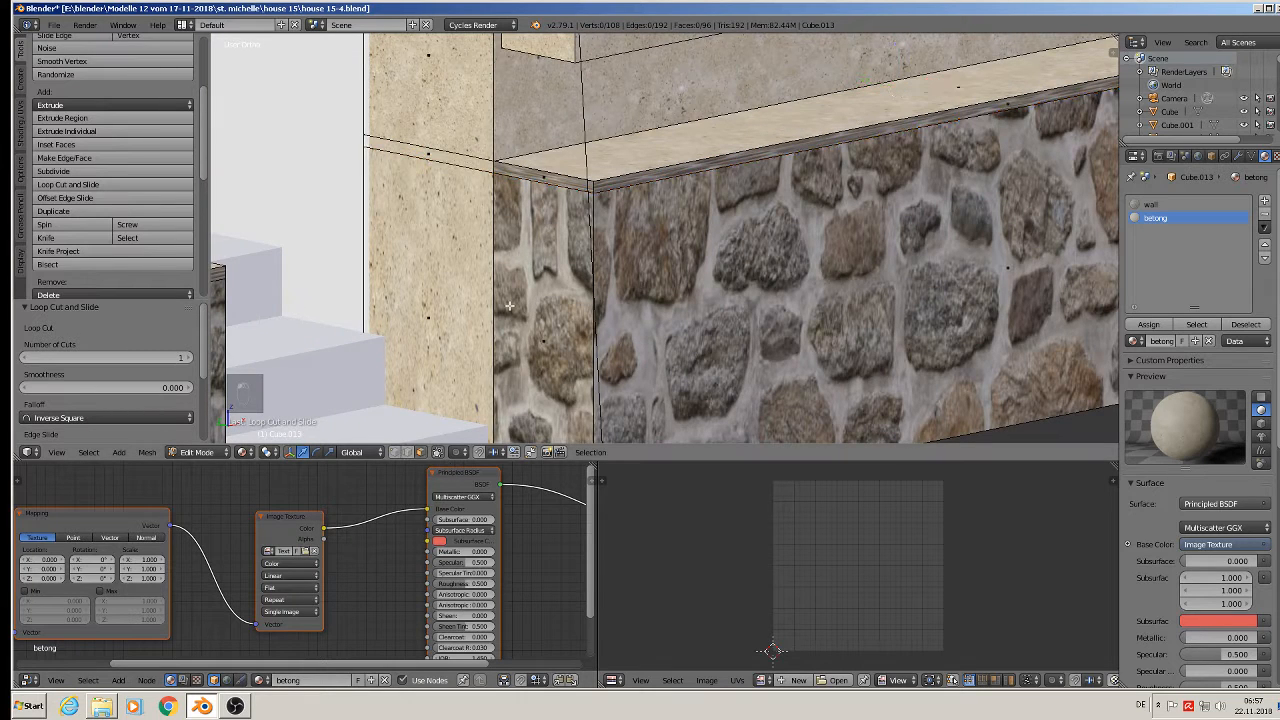
{"action": "right_click", "coordinate": [549, 176]}
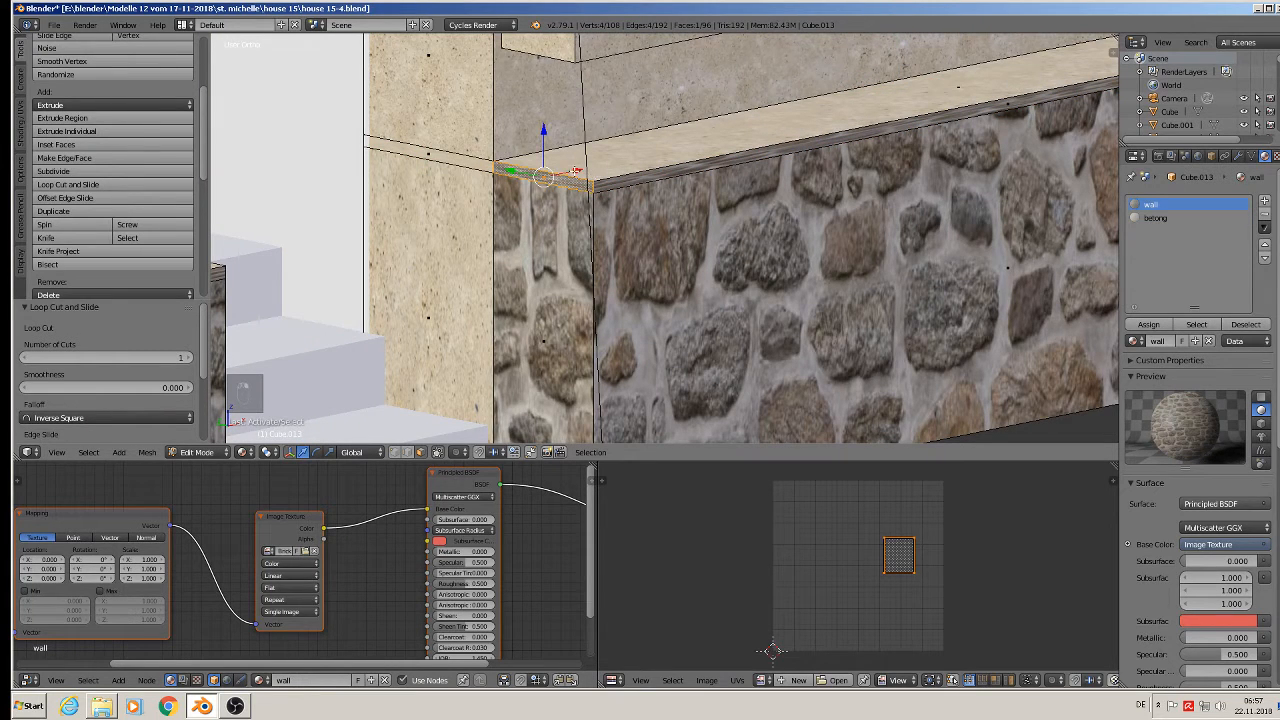
{"action": "key", "text": "e"}
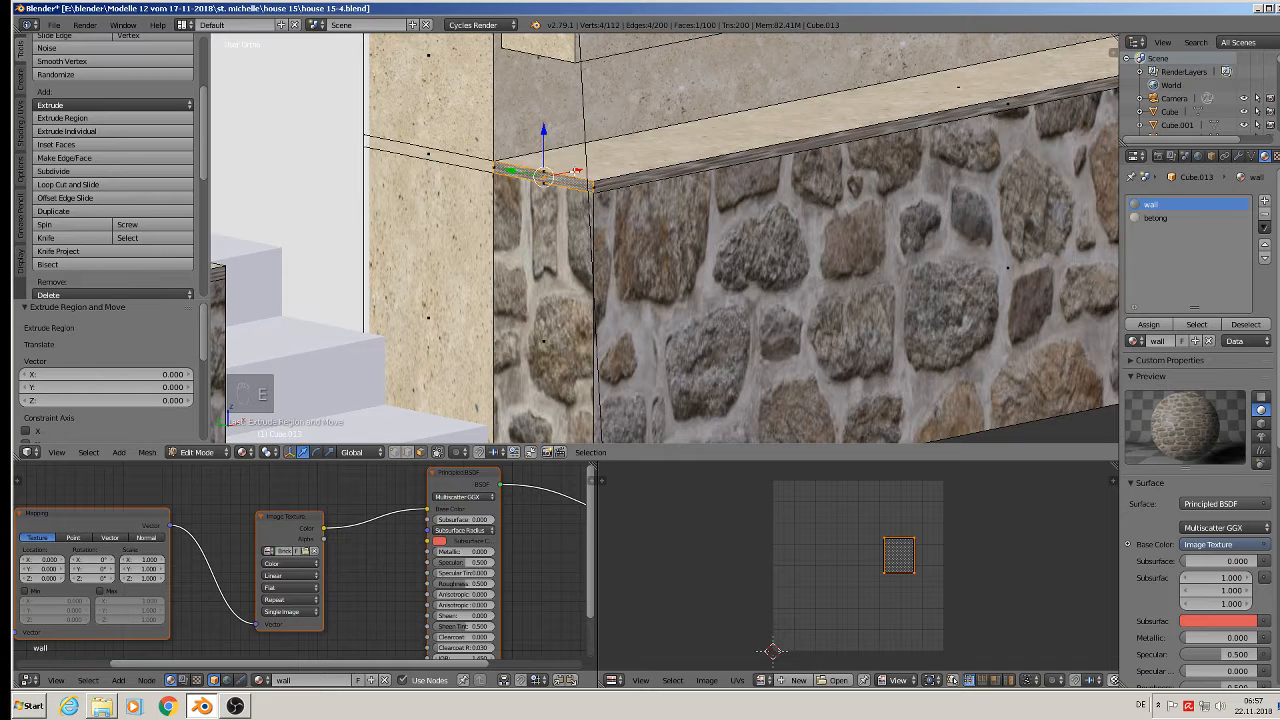
{"action": "left_click", "coordinate": [667, 182]}
Step: Extrude the second wall's long front top strip together with its corner face and move them -0.002 along Y
{"action": "right_click", "coordinate": [670, 172]}
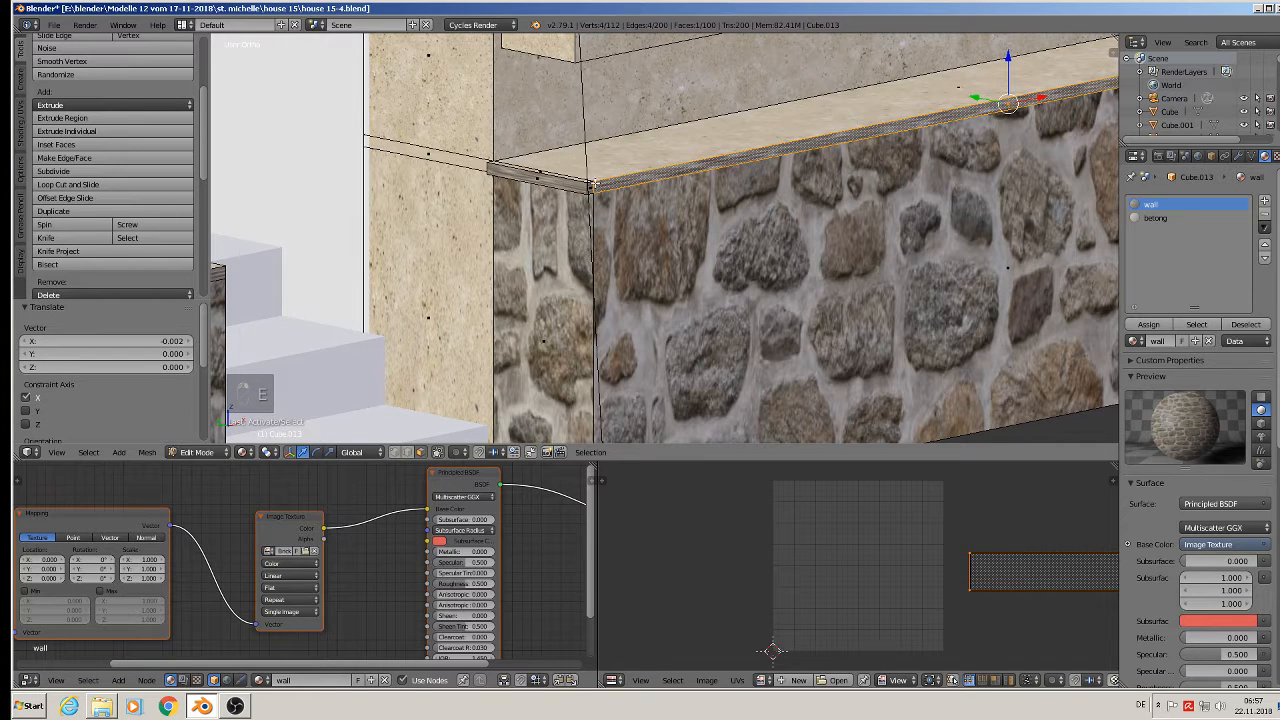
{"action": "right_click", "coordinate": [584, 189], "text": "shift"}
{"action": "middle_click_drag", "start_coordinate": [674, 179], "coordinate": [119, 377], "text": "shift"}
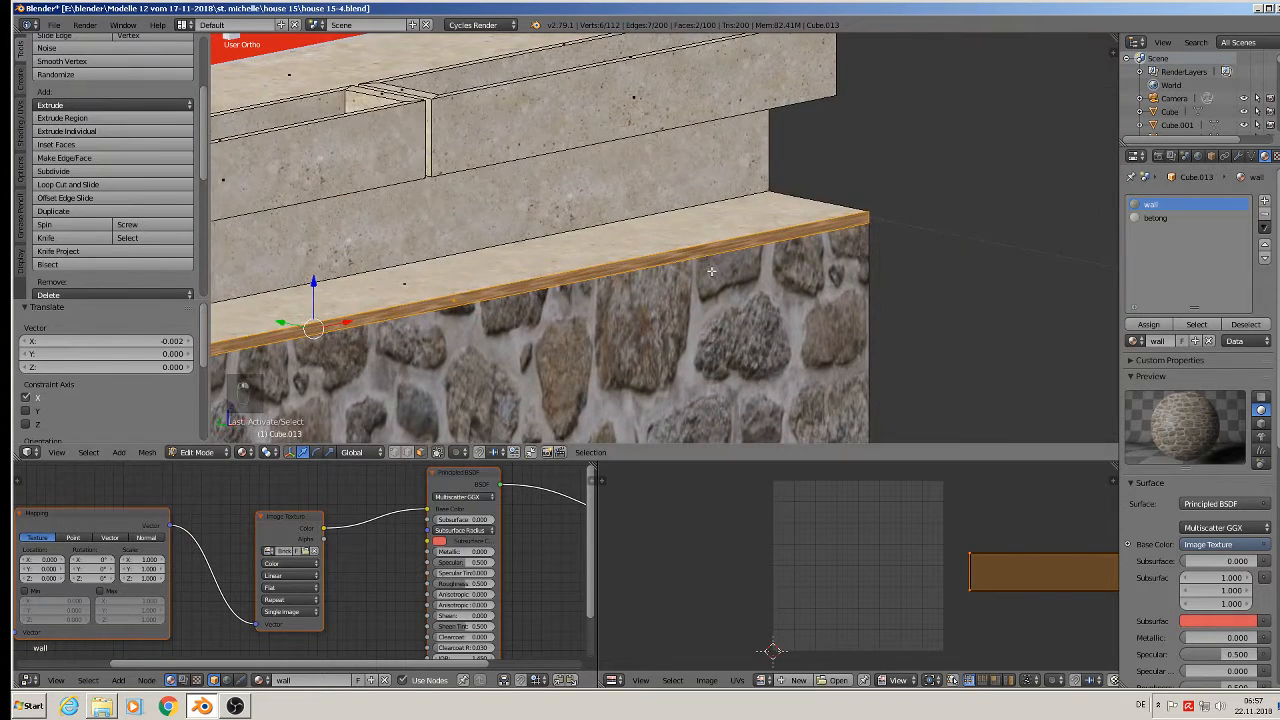
{"action": "scroll", "coordinate": [711, 270], "scroll_direction": "down", "scroll_amount": 1}
{"action": "key", "text": "e"}
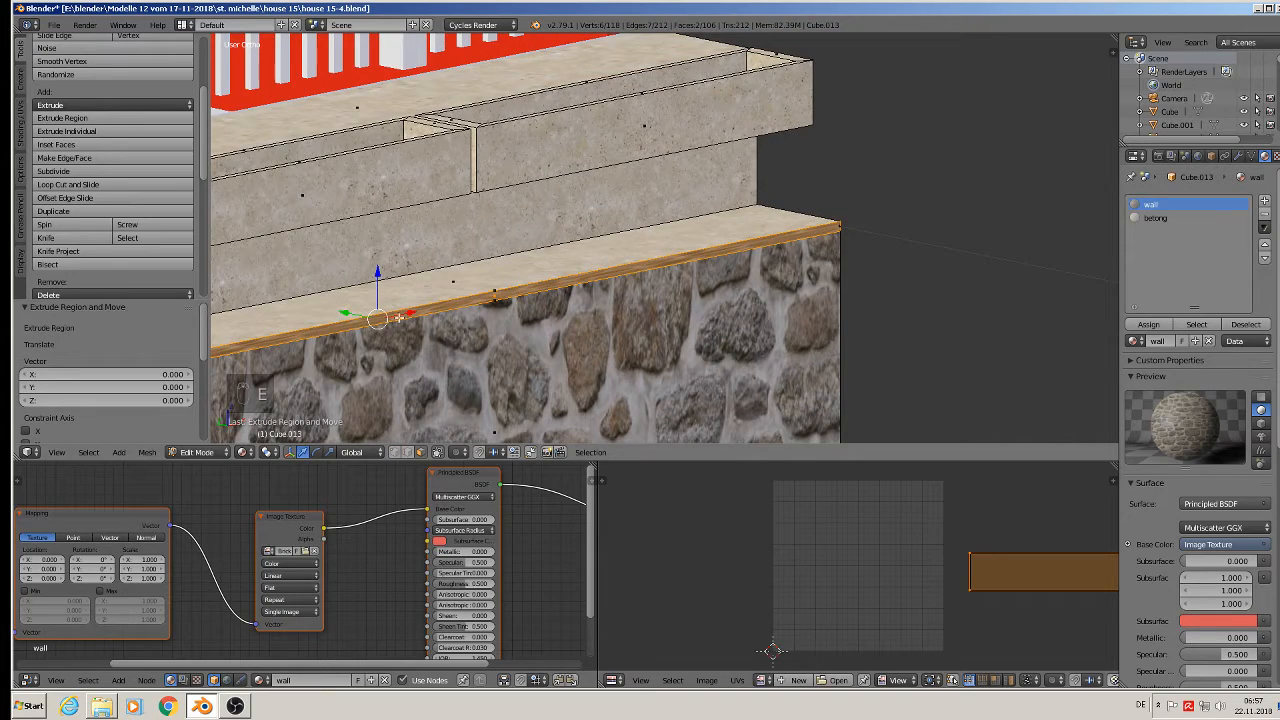
{"action": "left_click_drag", "start_coordinate": [355, 314], "coordinate": [363, 316]}
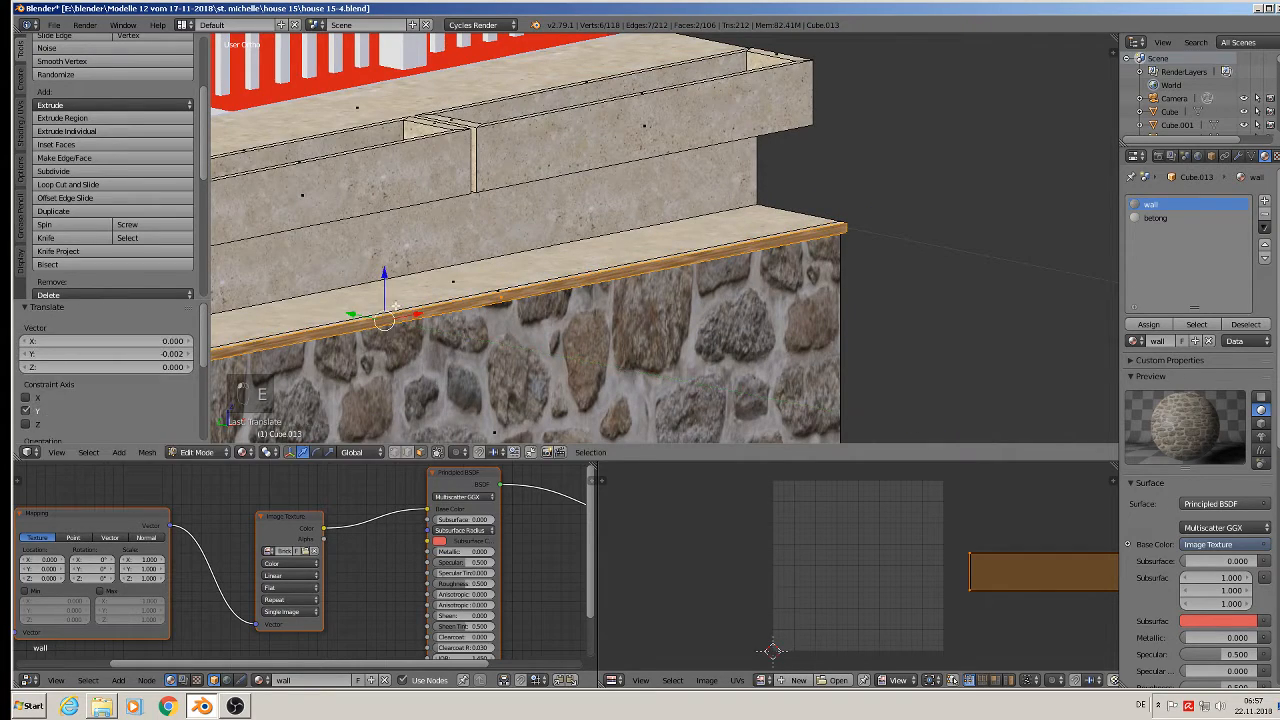
Step: Extrude the top strip and corner face at the second wall's outer end, move them 0.003 along X, and leave mesh editing
{"action": "middle_click_drag", "start_coordinate": [912, 218], "coordinate": [763, 226]}
{"action": "middle_click_drag", "start_coordinate": [853, 307], "coordinate": [718, 115], "text": "shift"}
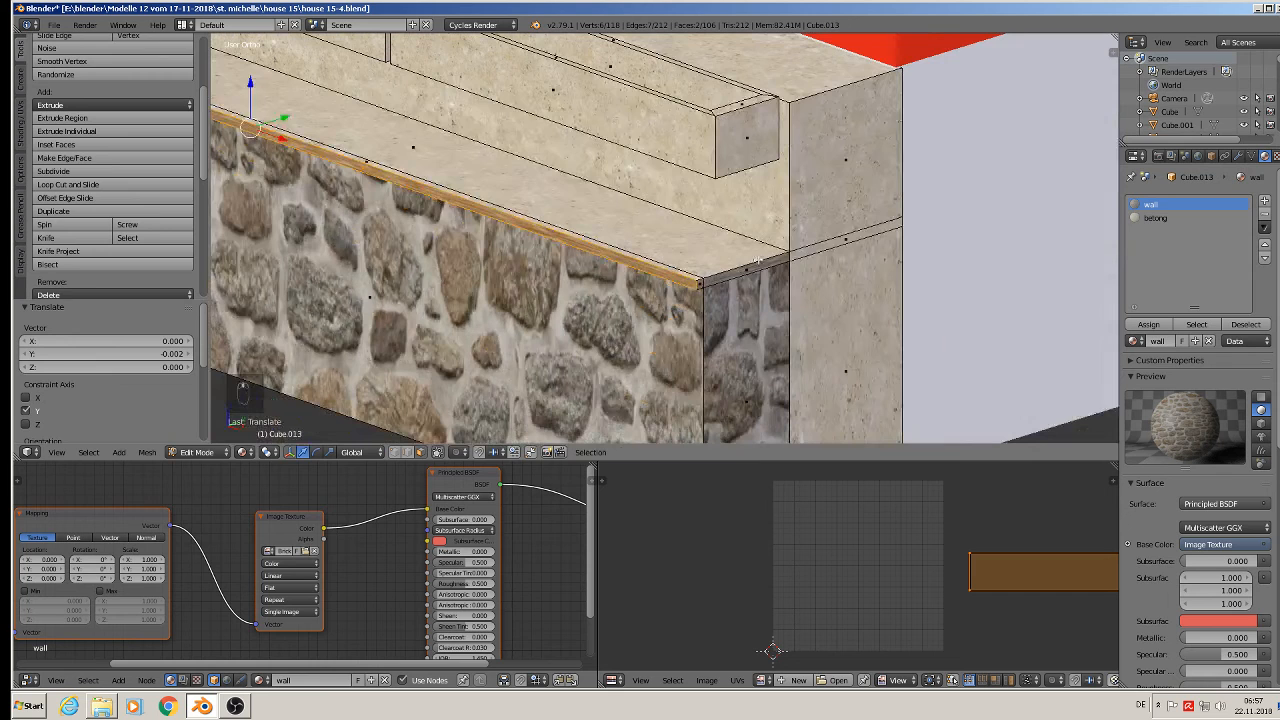
{"action": "right_click", "coordinate": [702, 281]}
{"action": "right_click", "coordinate": [730, 274], "text": "shift"}
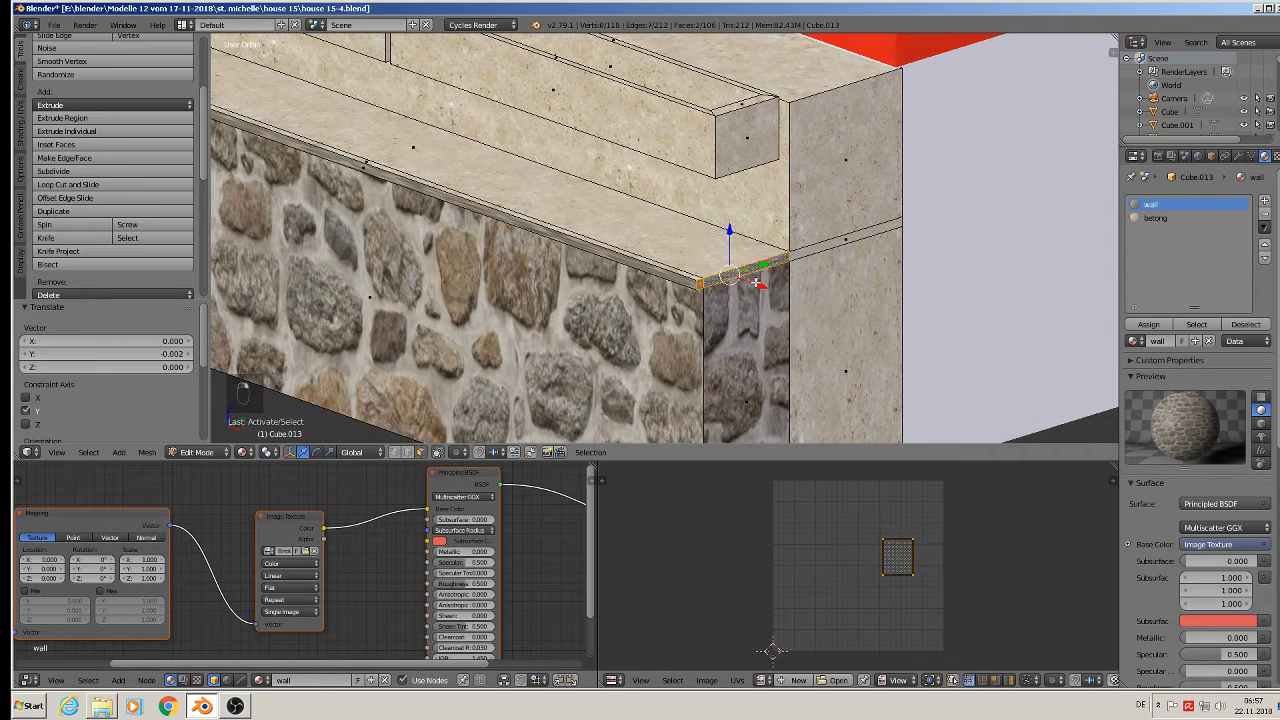
{"action": "key", "text": "e"}
{"action": "left_click", "coordinate": [758, 283]}
{"action": "left_click_drag", "start_coordinate": [761, 286], "coordinate": [767, 289]}
{"action": "scroll", "coordinate": [741, 273], "scroll_direction": "down", "scroll_amount": 2}
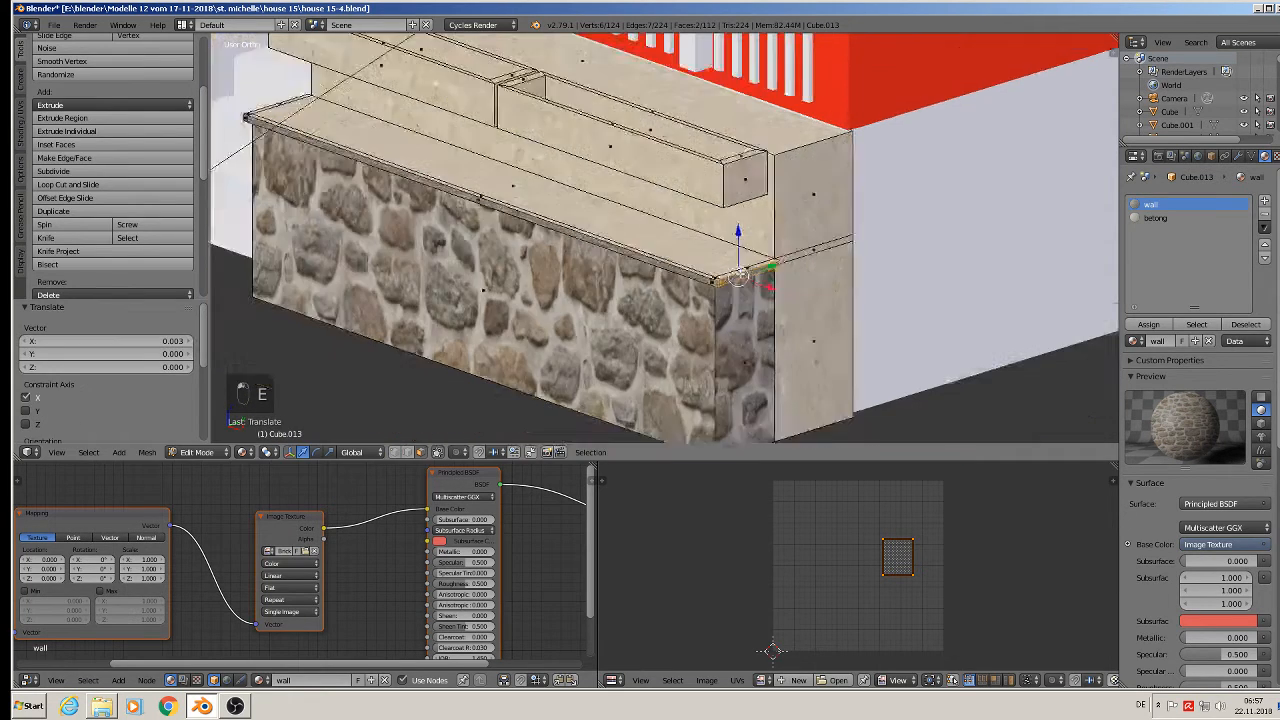
{"action": "key", "text": "Tab"}
{"action": "scroll", "coordinate": [738, 272], "scroll_direction": "down", "scroll_amount": 2}
{"action": "middle_click_drag", "start_coordinate": [585, 248], "coordinate": [688, 262], "text": "shift"}
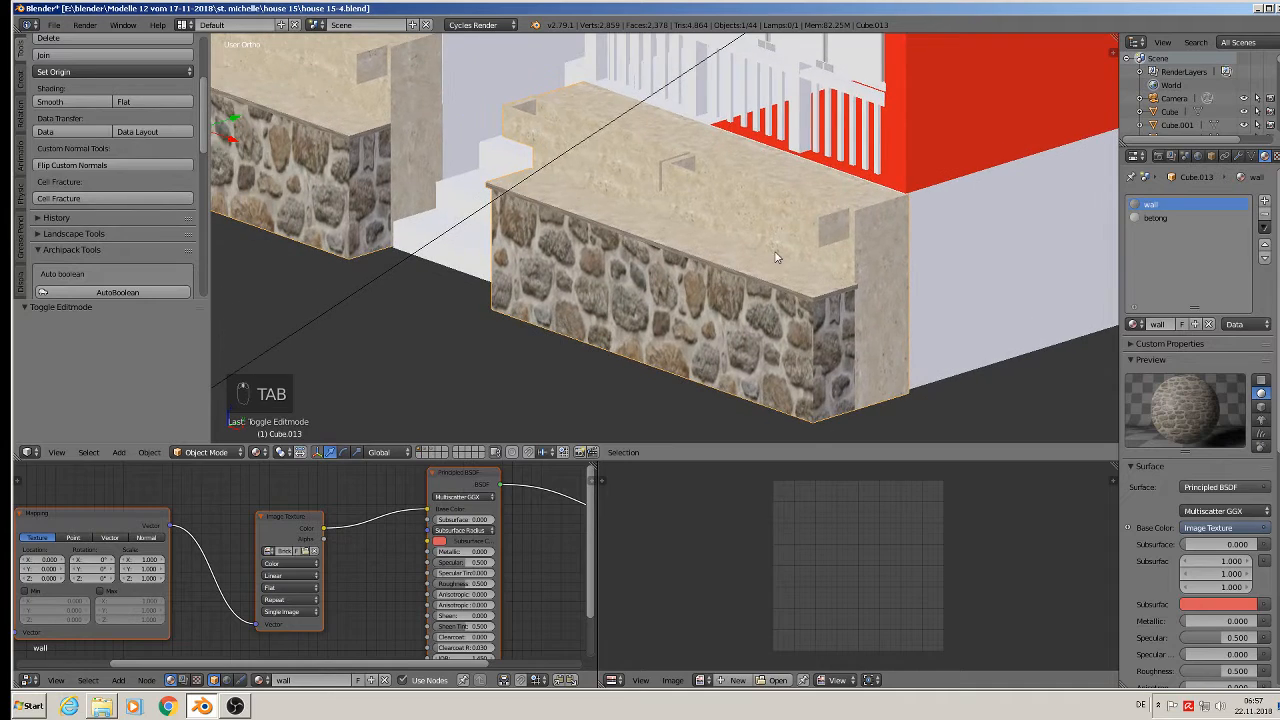
Step: Extrude the narrow top strip at the first wall's outer end and move it -0.002 along X
{"action": "middle_click_drag", "start_coordinate": [777, 257], "coordinate": [881, 238]}
{"action": "mouse_move", "coordinate": [519, 221]}
{"action": "middle_mouse_down", "text": "shift"}
{"action": "mouse_move", "coordinate": [626, 242]}
{"action": "mouse_move", "coordinate": [714, 294]}
{"action": "mouse_move", "coordinate": [785, 303]}
{"action": "middle_mouse_up", "text": "shift"}
{"action": "scroll", "coordinate": [620, 240], "scroll_direction": "up", "scroll_amount": 1}
{"action": "middle_click_drag", "start_coordinate": [400, 254], "coordinate": [652, 210], "text": "shift"}
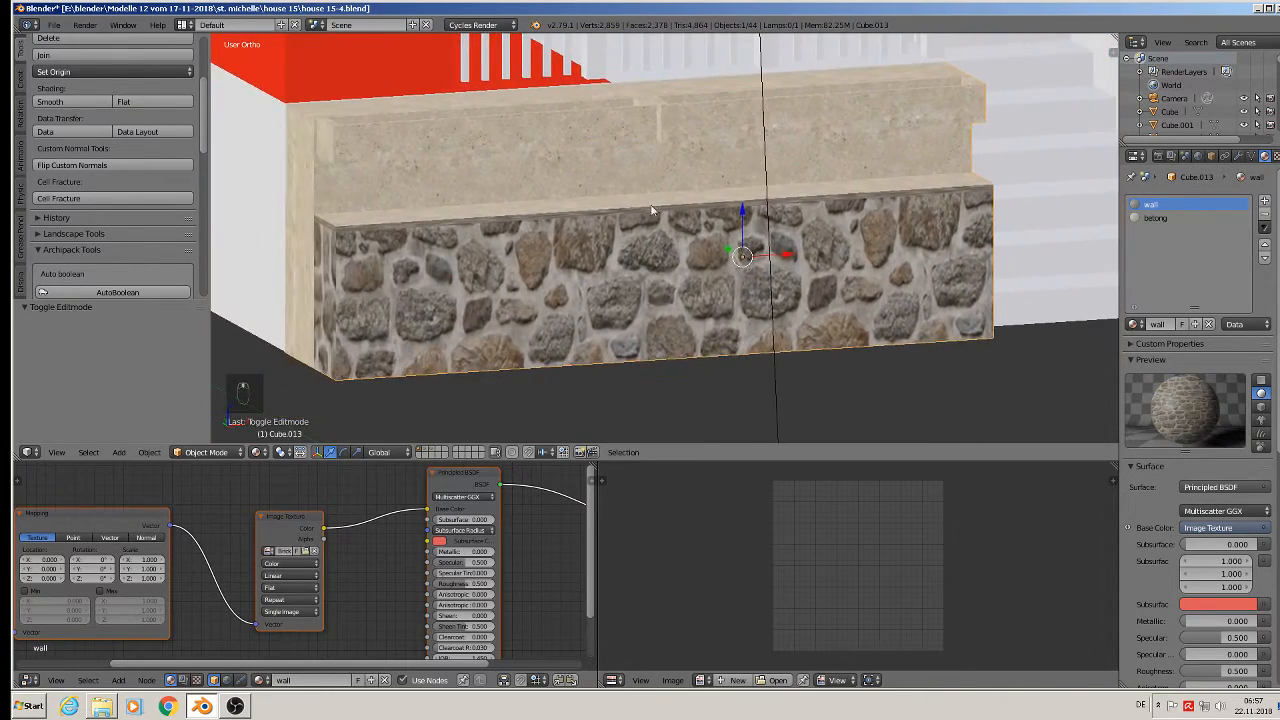
{"action": "key", "text": "Tab"}
{"action": "scroll", "coordinate": [314, 220], "scroll_direction": "up", "scroll_amount": 5}
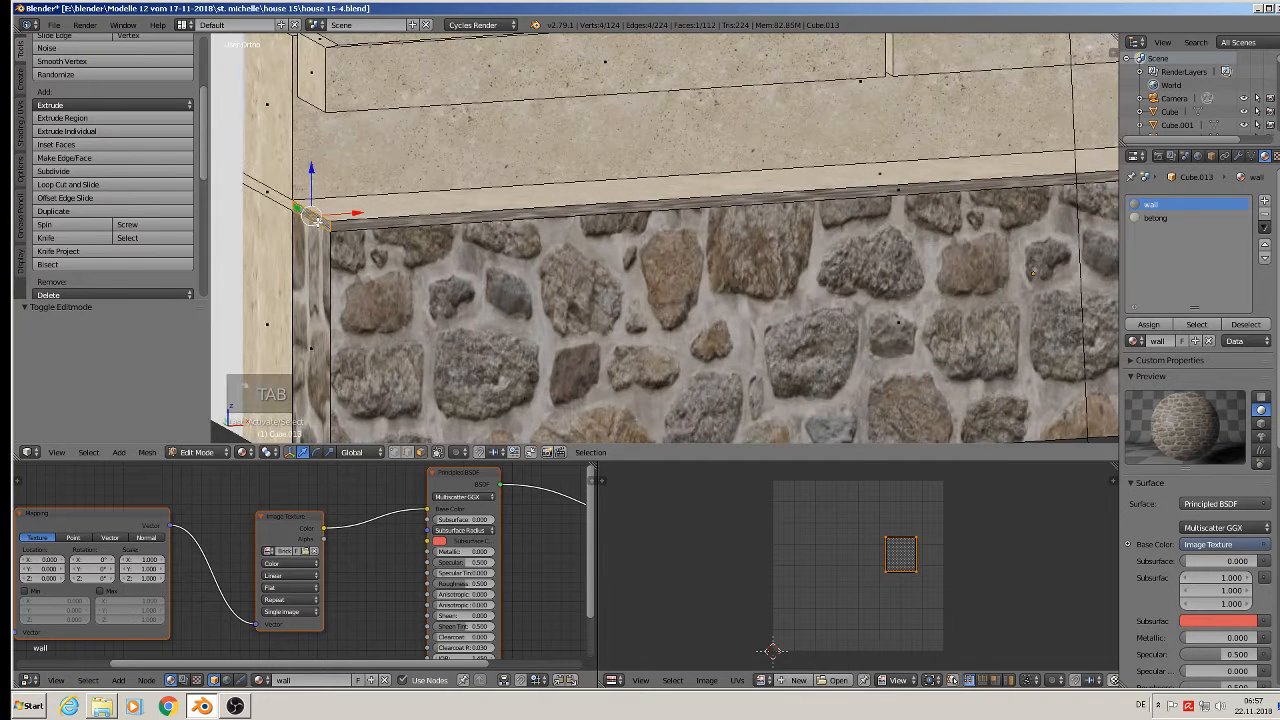
{"action": "key", "text": "e"}
{"action": "left_click", "coordinate": [318, 220]}
{"action": "left_click_drag", "start_coordinate": [350, 215], "coordinate": [342, 216]}
Step: Extrude the first wall's long front top strip together with its corner face and move them -0.002 along Y
{"action": "right_click", "coordinate": [329, 229]}
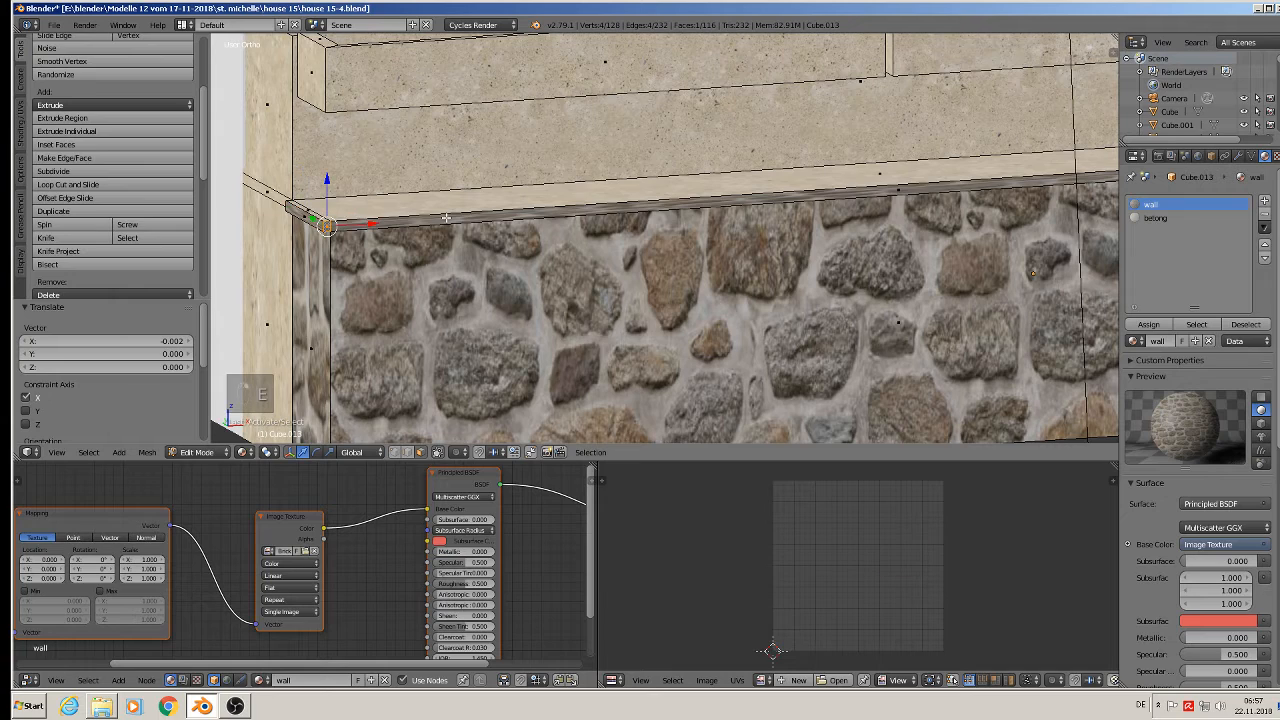
{"action": "right_click", "coordinate": [445, 218], "text": "shift"}
{"action": "scroll", "coordinate": [648, 232], "scroll_direction": "down", "scroll_amount": 3}
{"action": "middle_click_drag", "start_coordinate": [678, 231], "coordinate": [711, 241]}
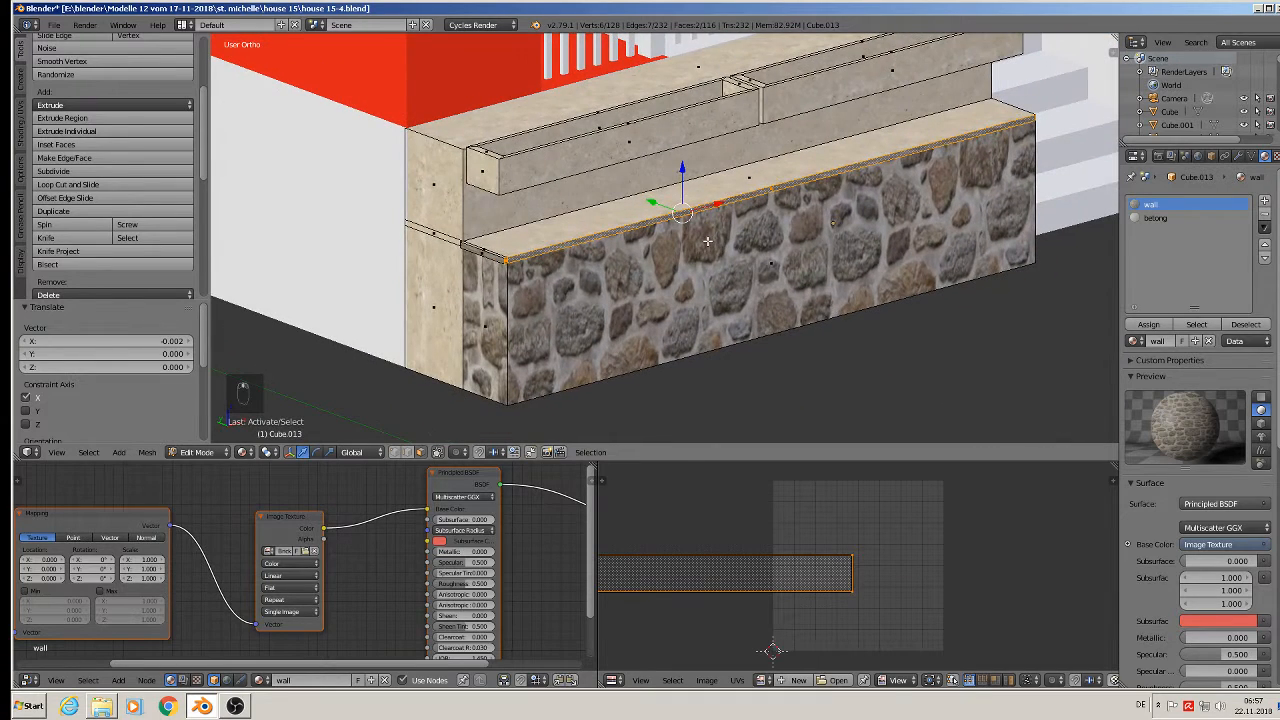
{"action": "key", "text": "e"}
{"action": "left_click_drag", "start_coordinate": [650, 197], "coordinate": [653, 199]}
Step: Extrude the top strip and corner face at the first wall's stair-side end, move them 0.002 along X, and leave mesh editing
{"action": "middle_click_drag", "start_coordinate": [655, 200], "coordinate": [848, 241]}
{"action": "scroll", "coordinate": [848, 241], "scroll_direction": "up", "scroll_amount": 5}
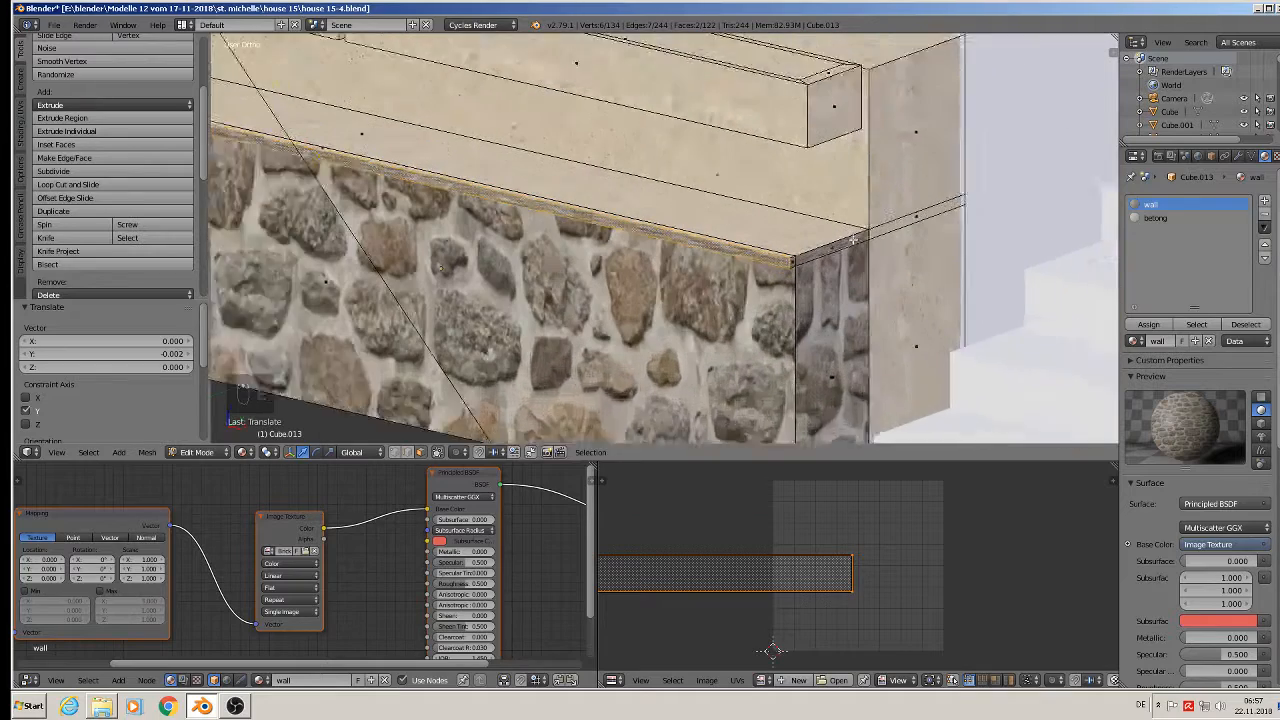
{"action": "right_click", "coordinate": [827, 258]}
{"action": "right_click", "coordinate": [826, 249]}
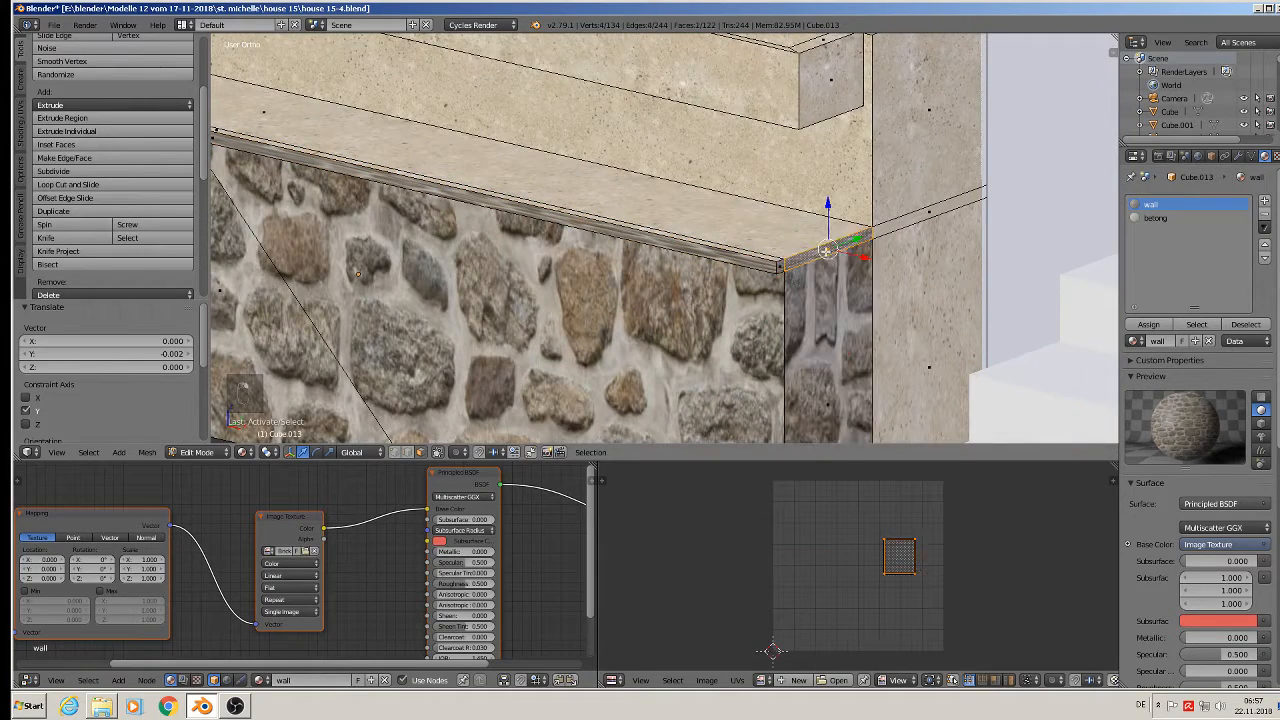
{"action": "right_click", "coordinate": [789, 268], "text": "shift"}
{"action": "right_click", "coordinate": [781, 267], "text": "shift"}
{"action": "right_click", "coordinate": [796, 280], "text": "shift"}
{"action": "right_click", "coordinate": [810, 258], "text": "shift"}
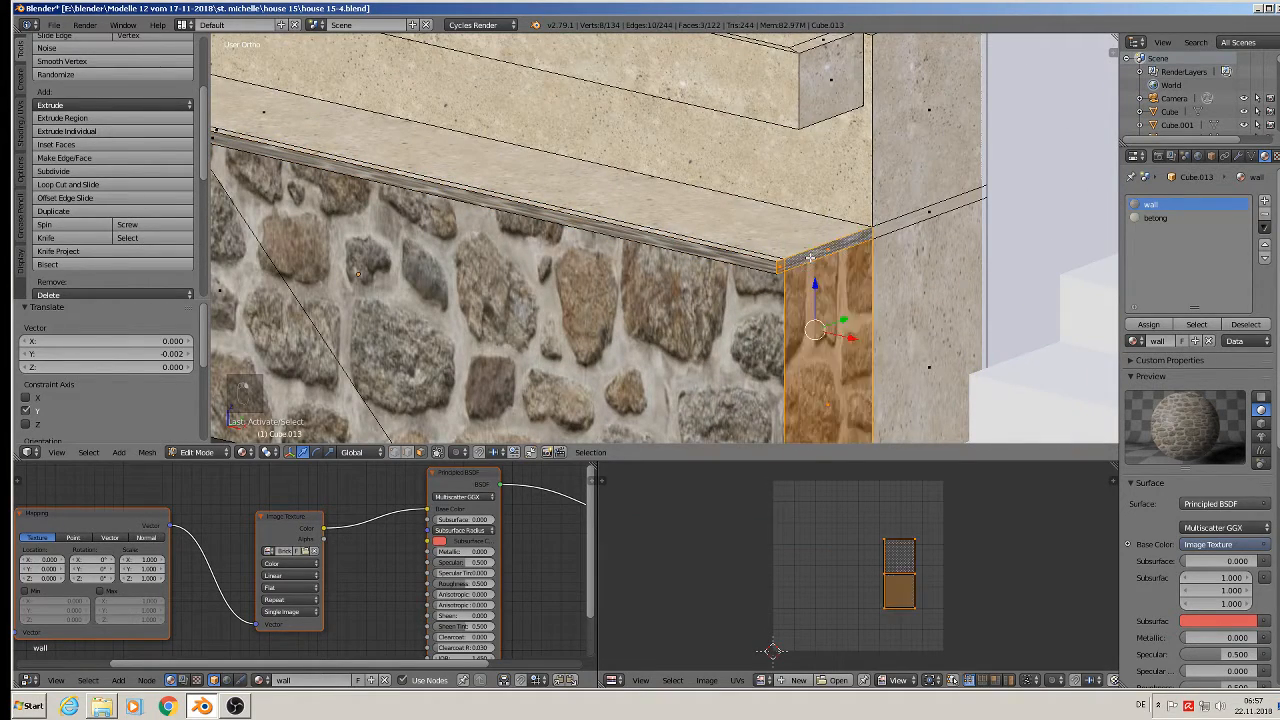
{"action": "right_click", "coordinate": [806, 273]}
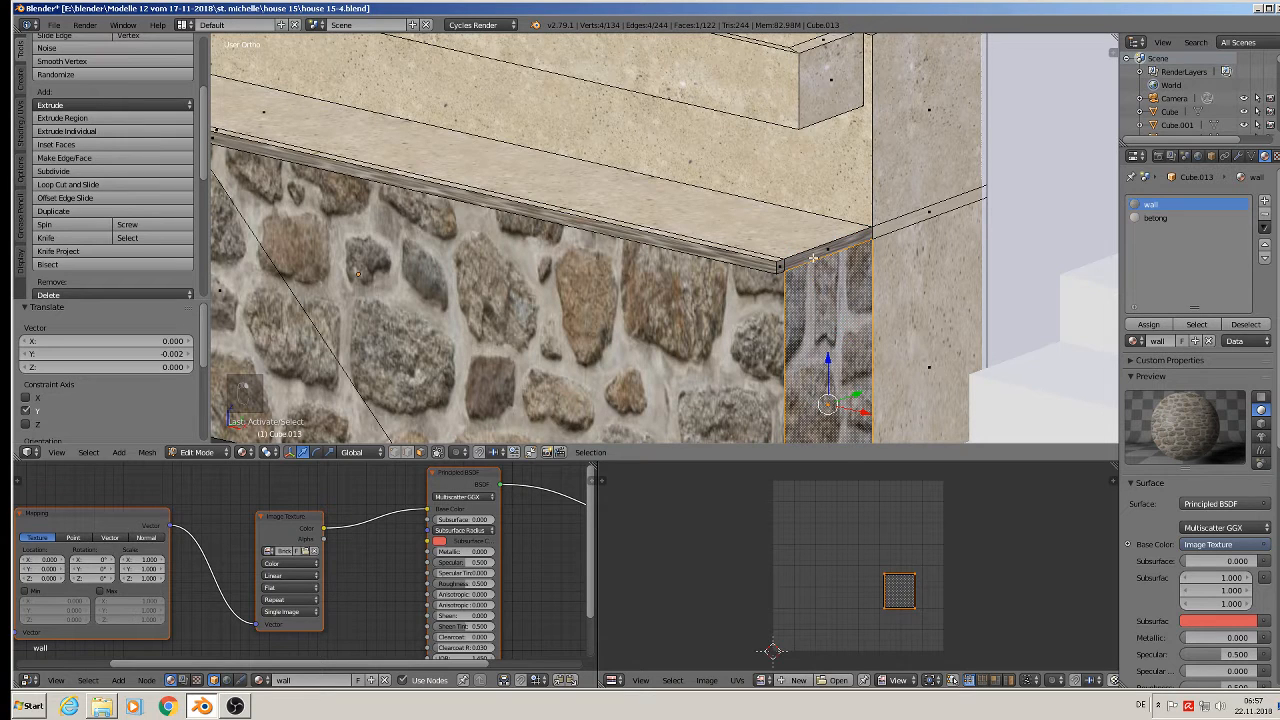
{"action": "right_click", "coordinate": [813, 257]}
{"action": "right_click", "coordinate": [780, 267], "text": "shift"}
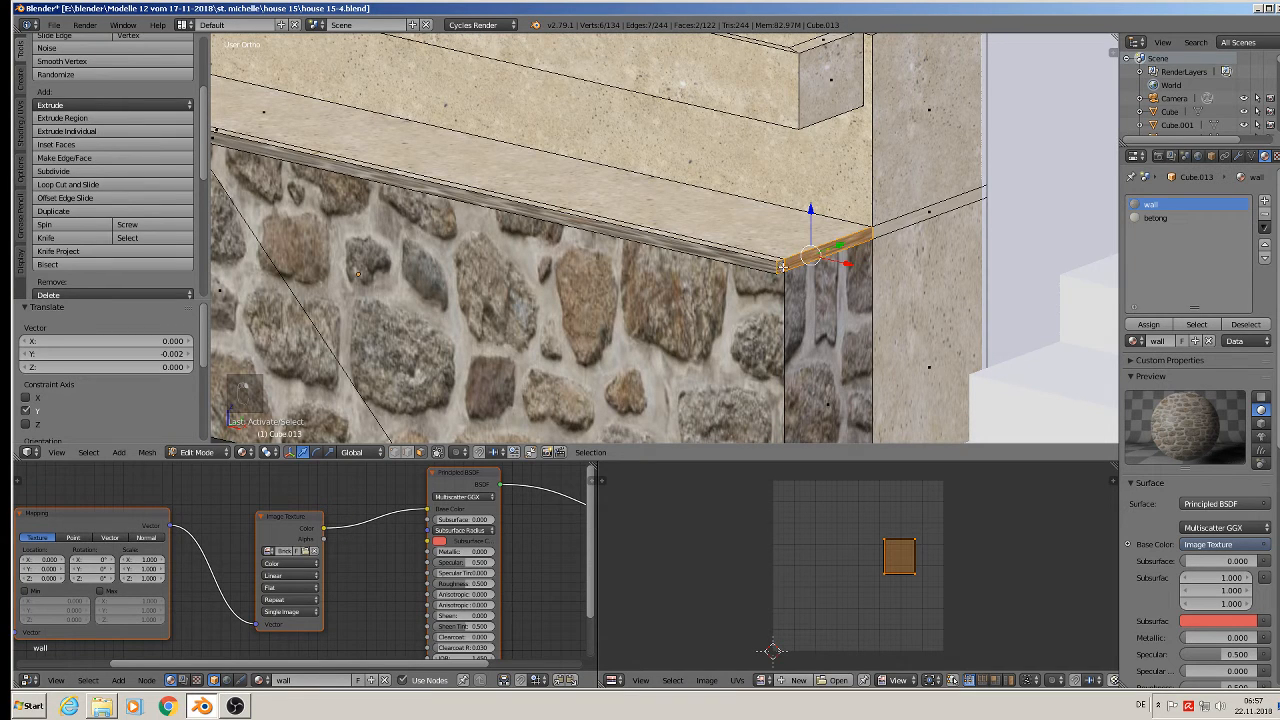
{"action": "key", "text": "e"}
{"action": "left_click", "coordinate": [852, 268]}
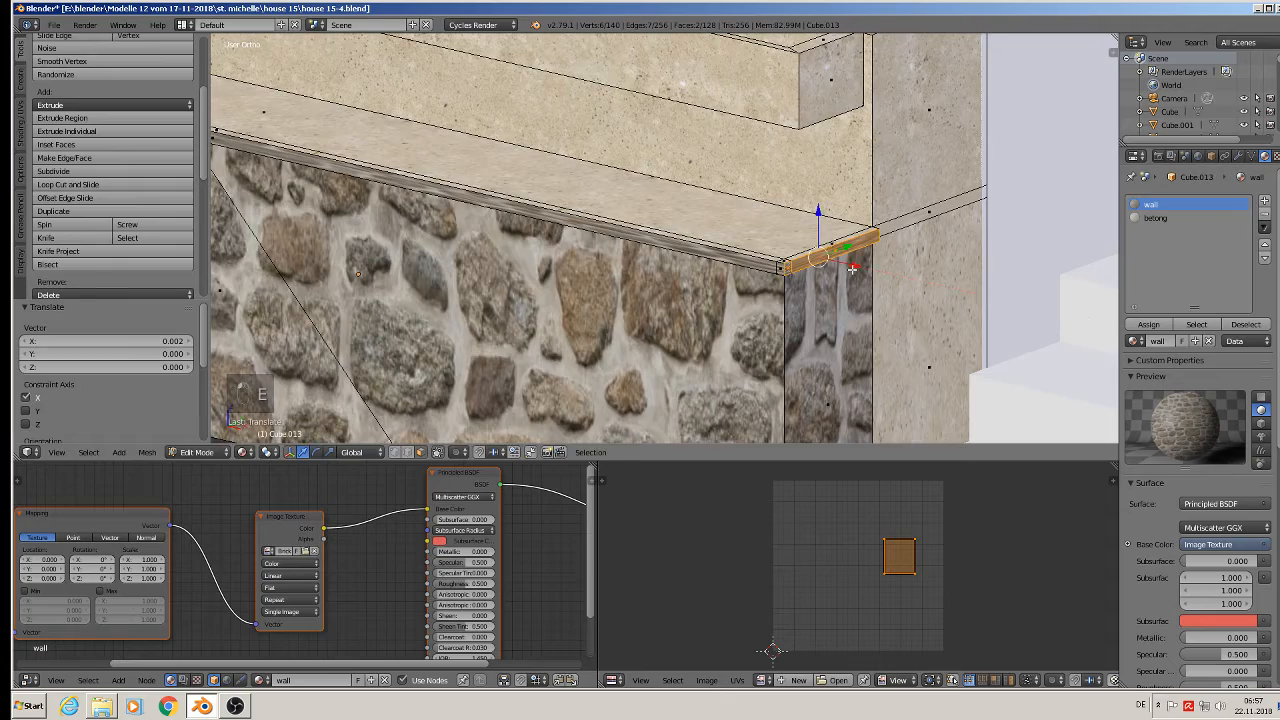
{"action": "scroll", "coordinate": [852, 268], "scroll_direction": "down", "scroll_amount": 5}
{"action": "key", "text": "Tab"}
{"action": "scroll", "coordinate": [838, 293], "scroll_direction": "down", "scroll_amount": 2}
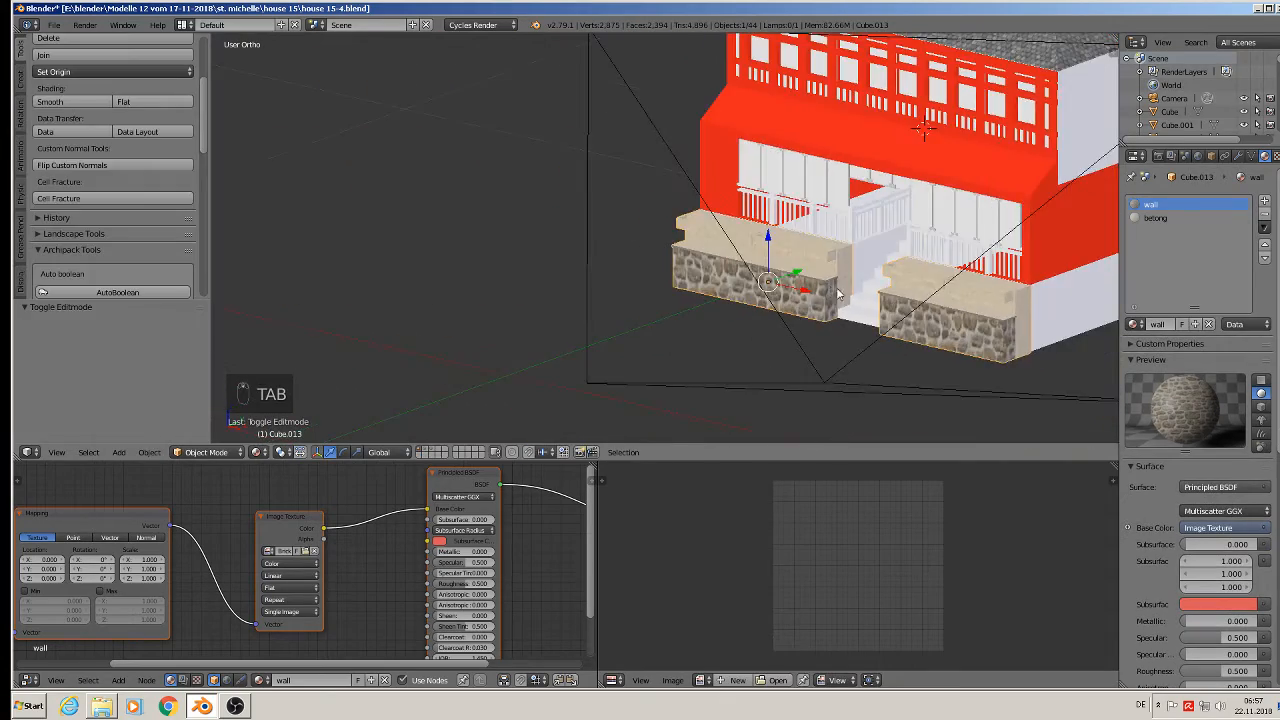
Step: Select the face loop of the first wall's protruding ledge and assign the betong material to it
{"action": "scroll", "coordinate": [838, 293], "scroll_direction": "up", "scroll_amount": 8}
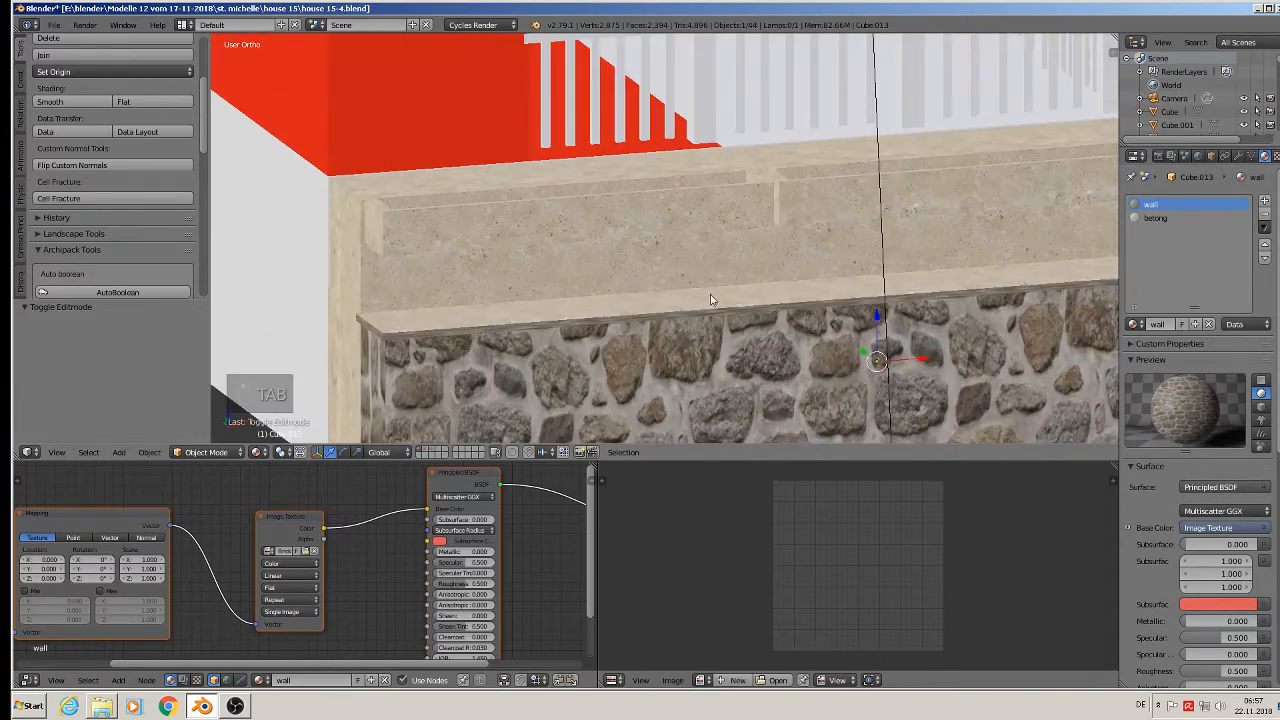
{"action": "scroll", "coordinate": [423, 325], "scroll_direction": "down", "scroll_amount": 3}
{"action": "scroll", "coordinate": [430, 336], "scroll_direction": "up", "scroll_amount": 3}
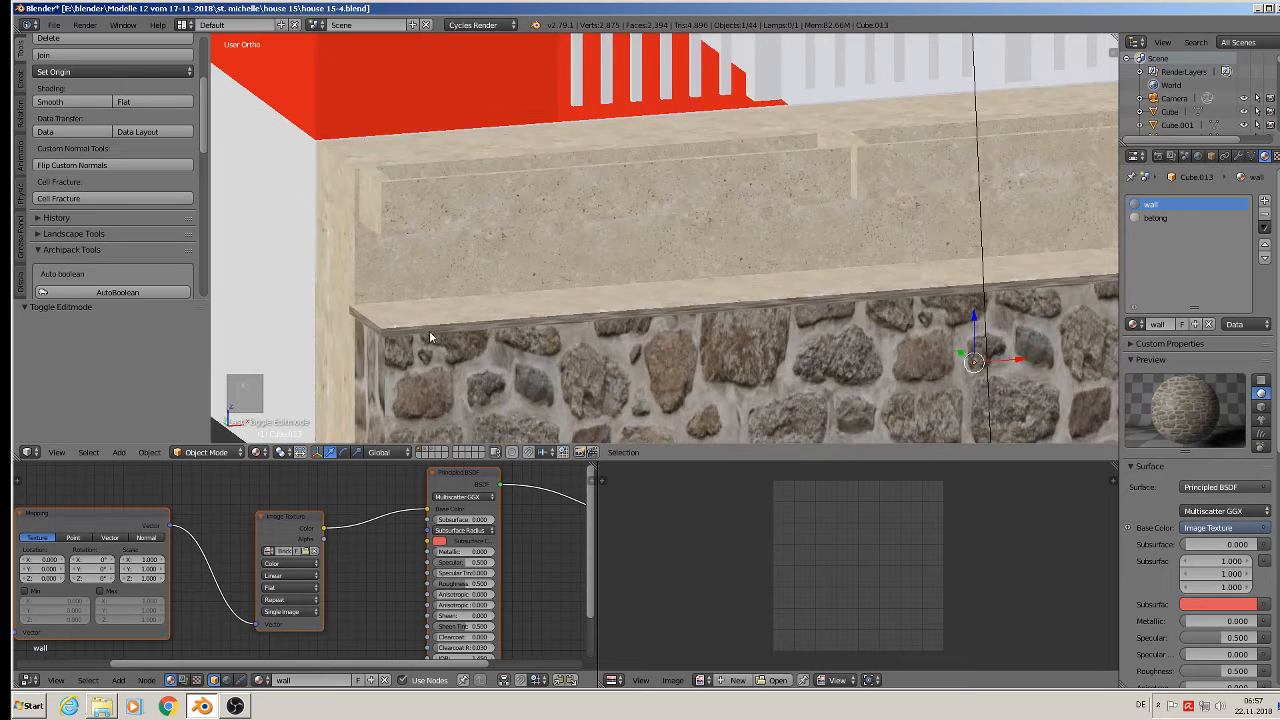
{"action": "middle_click_drag", "start_coordinate": [429, 336], "coordinate": [716, 341]}
{"action": "scroll", "coordinate": [716, 336], "scroll_direction": "up", "scroll_amount": 2}
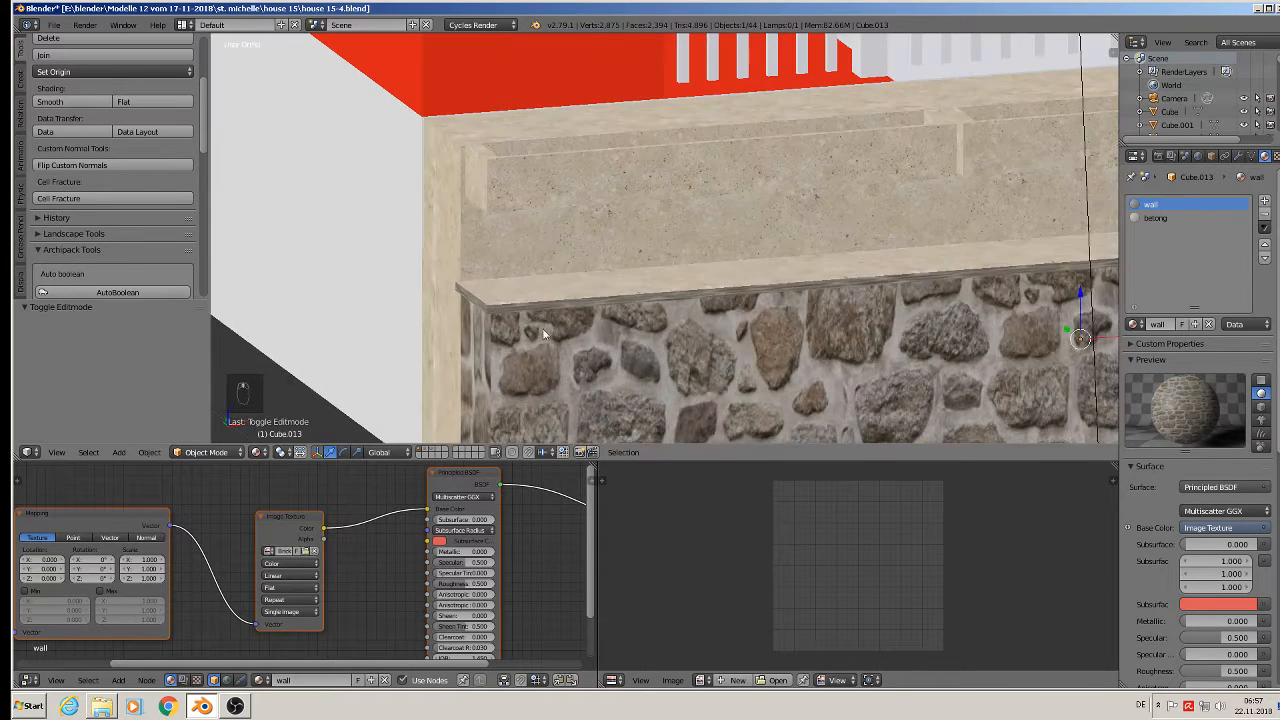
{"action": "key", "text": "Tab"}
{"action": "right_click", "coordinate": [489, 310], "text": "alt"}
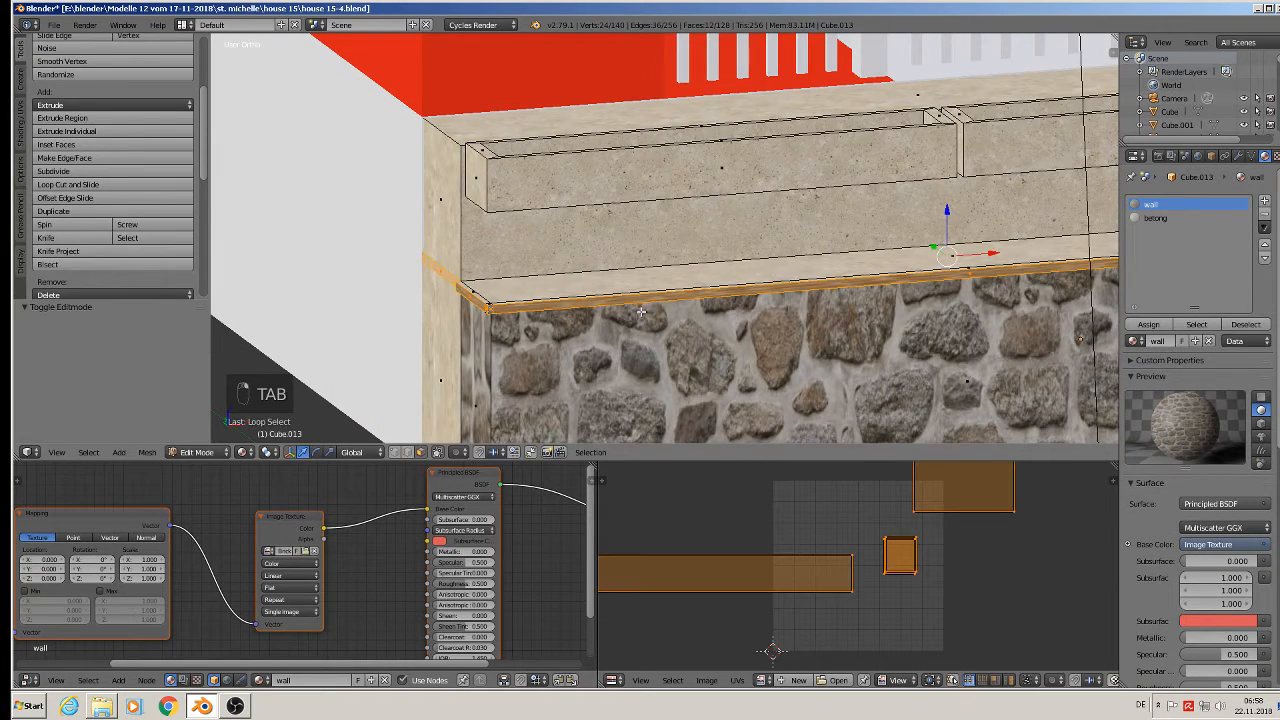
{"action": "scroll", "coordinate": [641, 312], "scroll_direction": "down", "scroll_amount": 2}
{"action": "left_click", "coordinate": [1155, 218]}
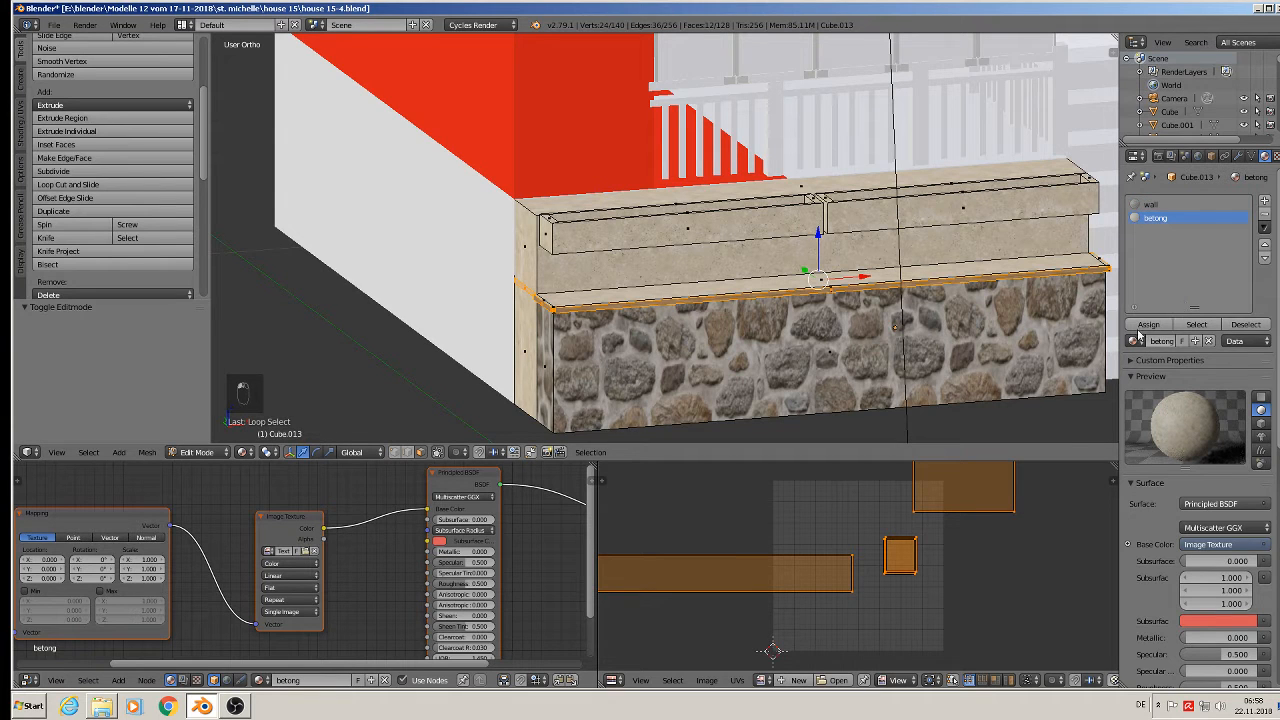
{"action": "left_click", "coordinate": [1148, 324]}
Step: Assign the betong material to the second wall's ledge face loop, then leave mesh editing with nothing selected
{"action": "middle_click_drag", "start_coordinate": [880, 327], "coordinate": [829, 286]}
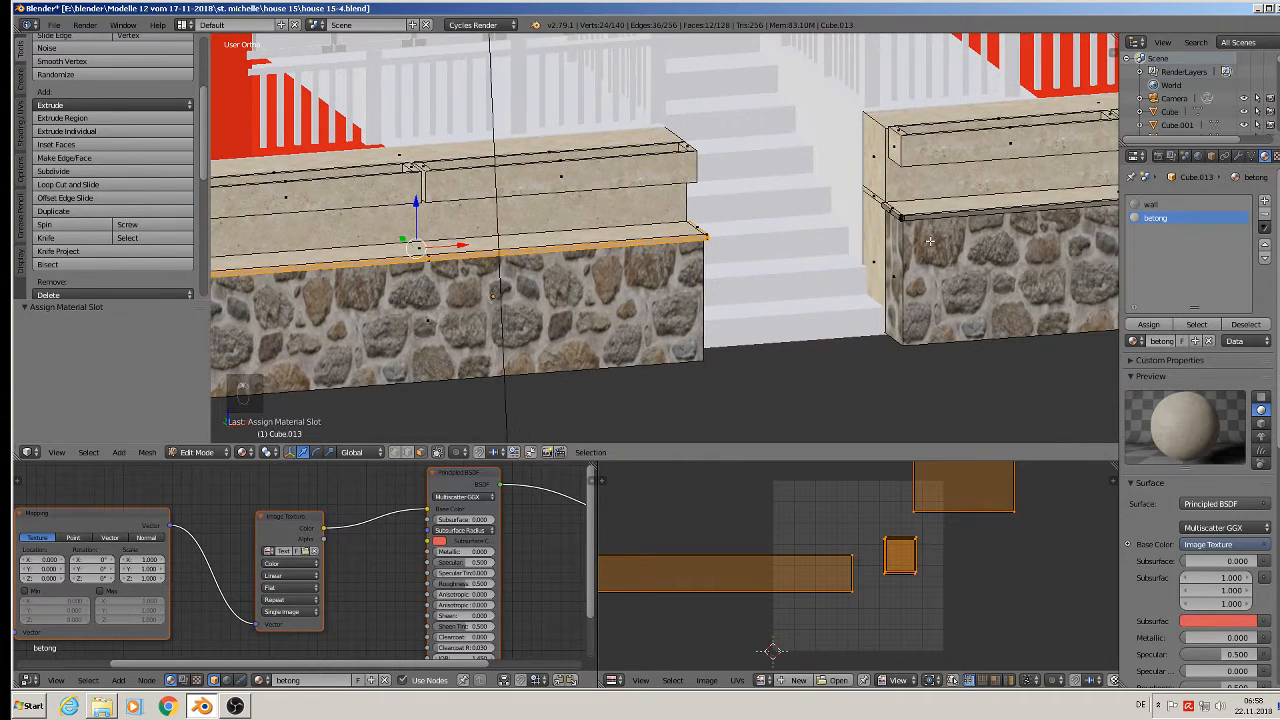
{"action": "right_click", "coordinate": [900, 215], "text": "alt"}
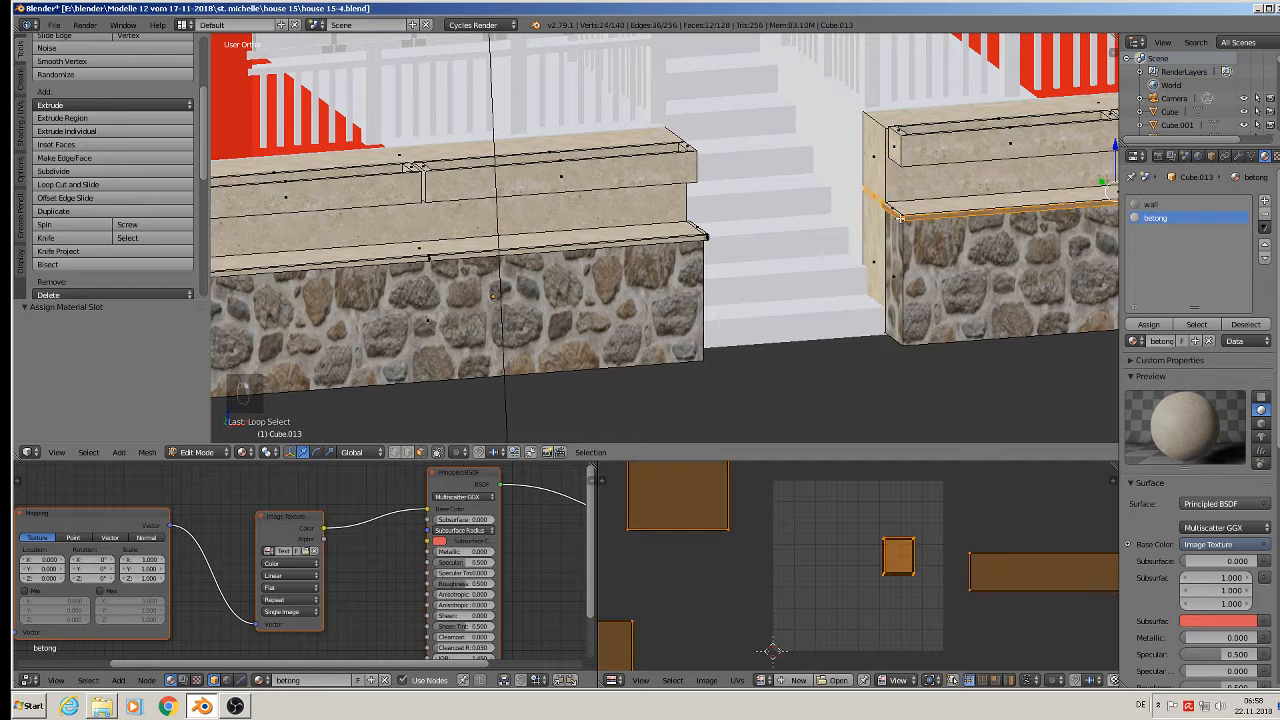
{"action": "left_click", "coordinate": [1152, 324]}
{"action": "key", "text": "Tab"}
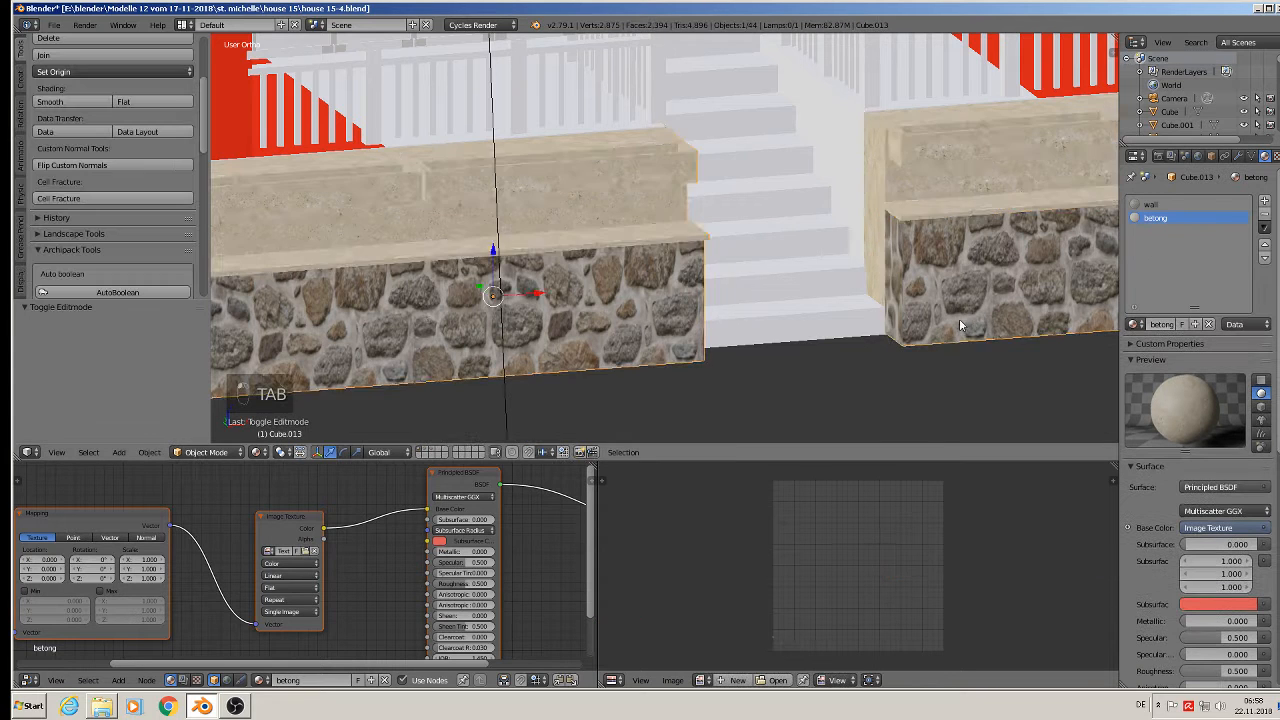
{"action": "scroll", "coordinate": [957, 323], "scroll_direction": "down", "scroll_amount": 3}
{"action": "middle_click_drag", "start_coordinate": [957, 323], "coordinate": [875, 322]}
{"action": "key", "text": "a"}
{"action": "key", "text": "a"}
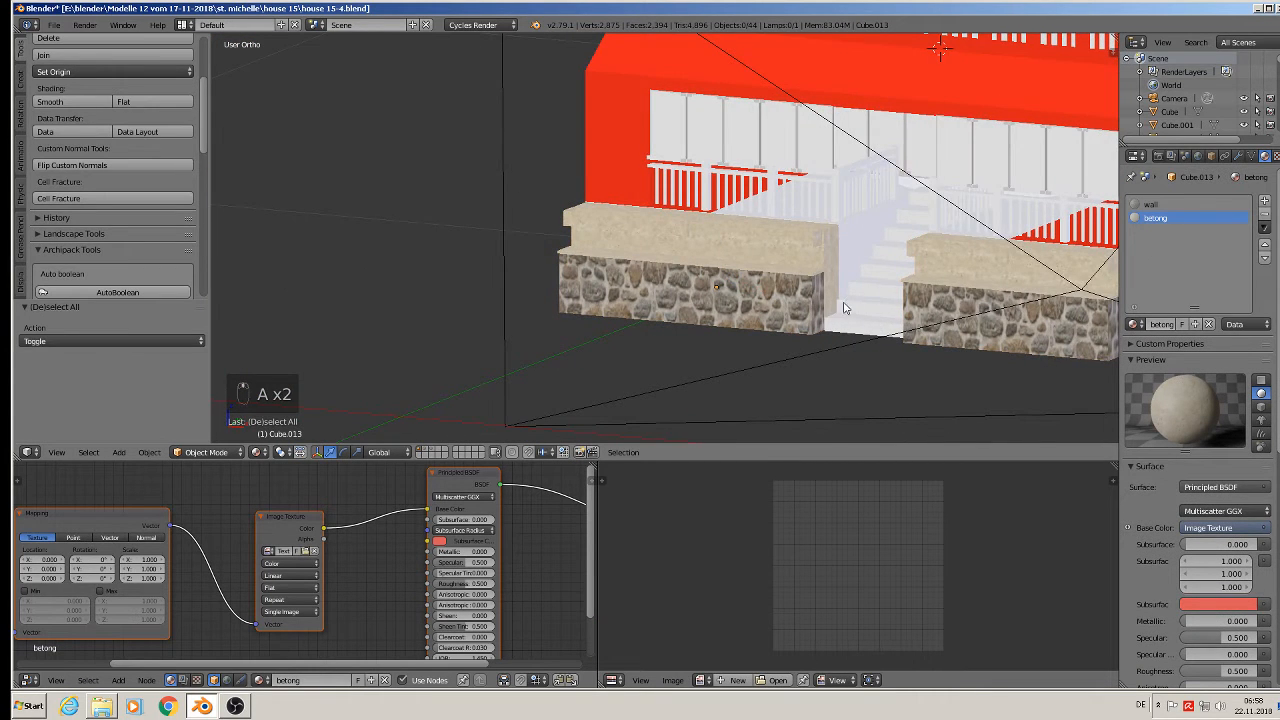
Step: Give the front staircase between the two walls a material slot using the existing betong material
{"action": "scroll", "coordinate": [843, 308], "scroll_direction": "up", "scroll_amount": 5}
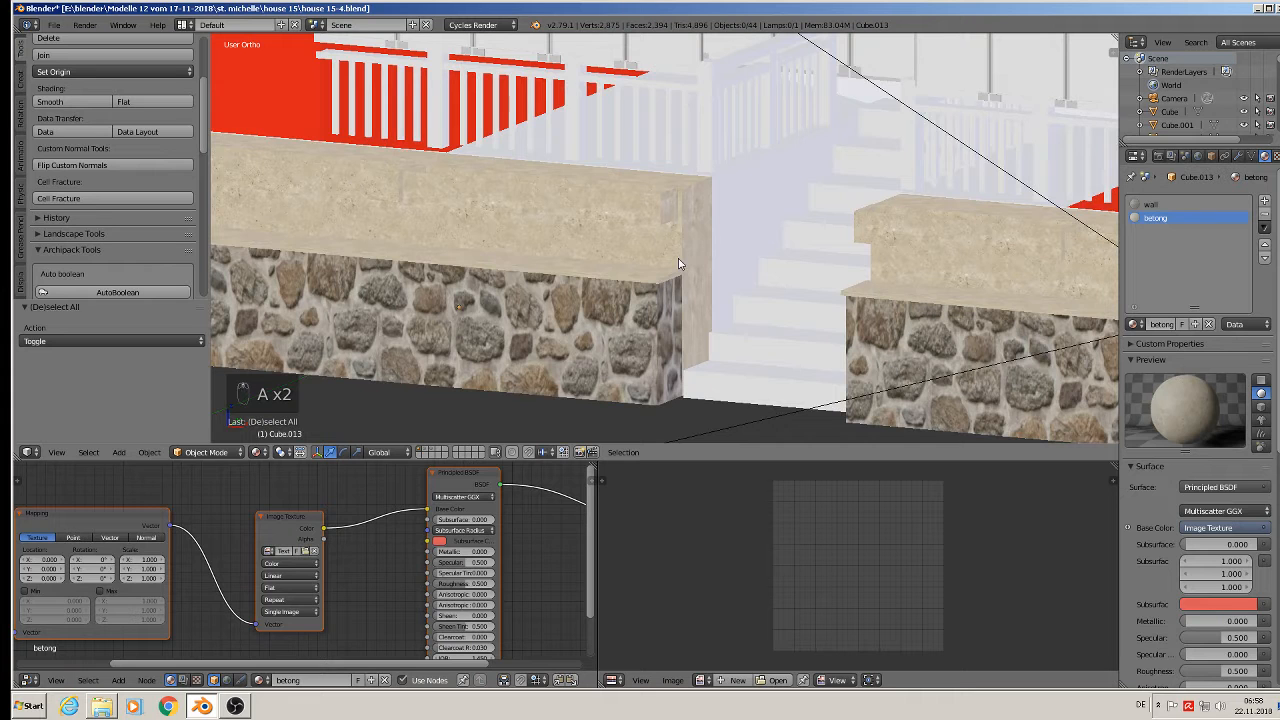
{"action": "scroll", "coordinate": [678, 258], "scroll_direction": "down", "scroll_amount": 4}
{"action": "mouse_move", "coordinate": [757, 207]}
{"action": "middle_mouse_down"}
{"action": "mouse_move", "coordinate": [770, 205]}
{"action": "mouse_move", "coordinate": [755, 205]}
{"action": "middle_mouse_up"}
{"action": "left_click", "coordinate": [752, 202]}
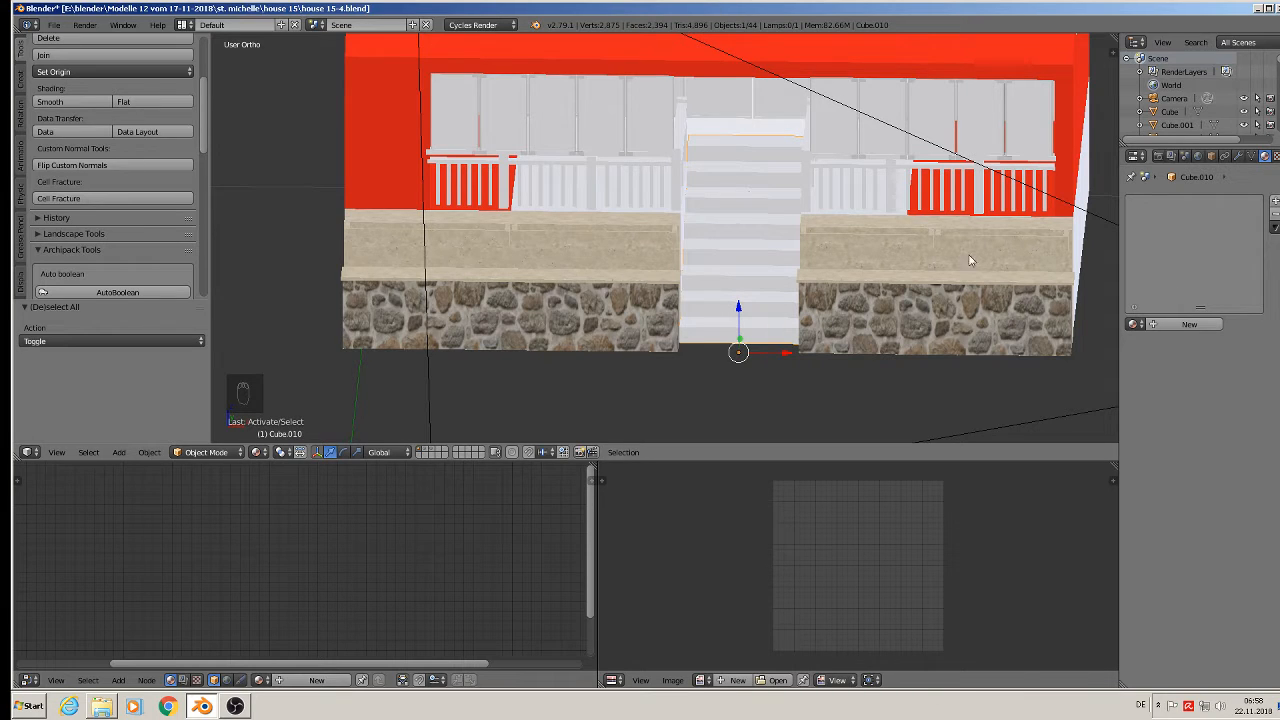
{"action": "left_click", "coordinate": [1185, 324]}
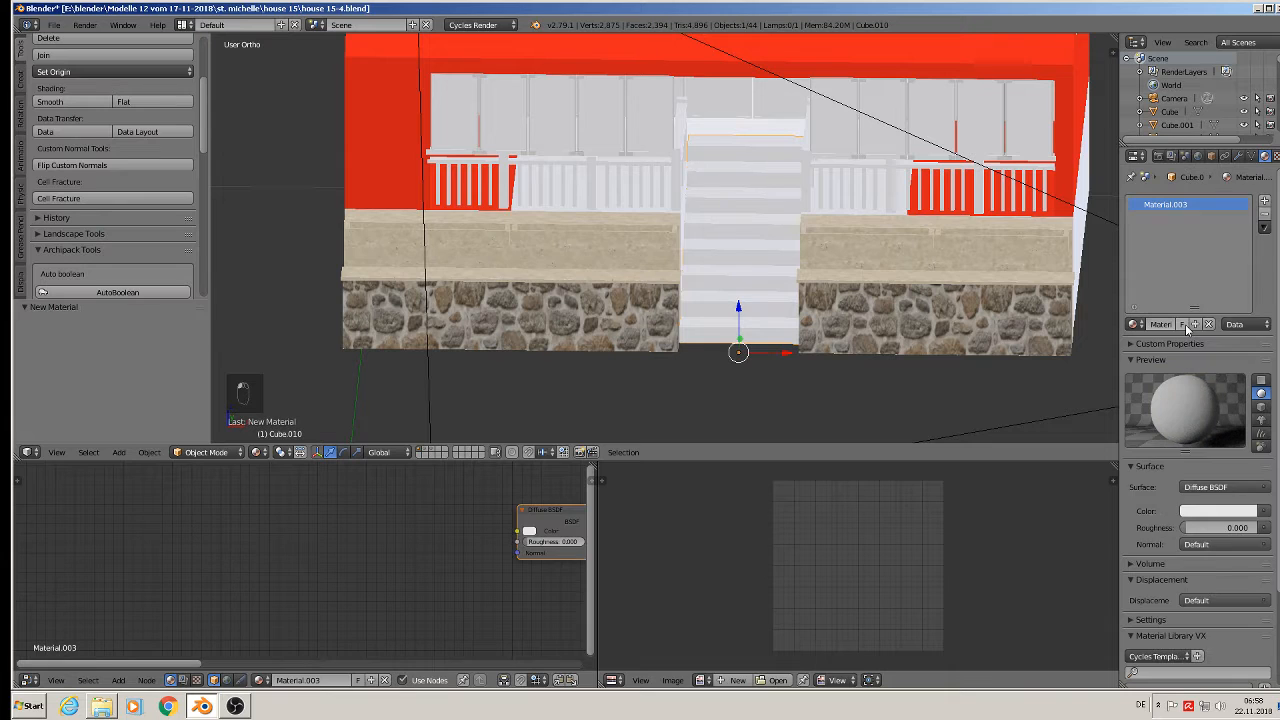
{"action": "left_click", "coordinate": [1131, 324]}
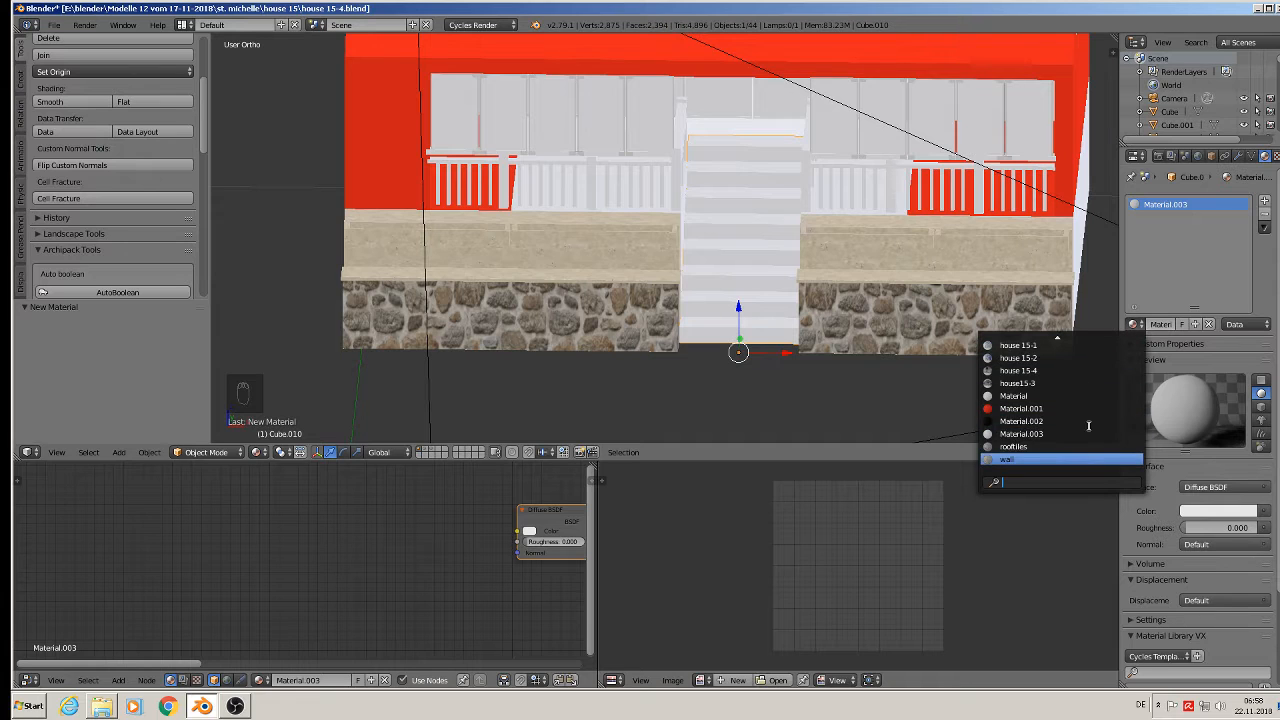
{"action": "key", "text": "Down"}
{"action": "key", "text": "Down"}
{"action": "key", "text": "Down"}
{"action": "scroll", "coordinate": [1034, 467], "scroll_direction": "up", "scroll_amount": 12}
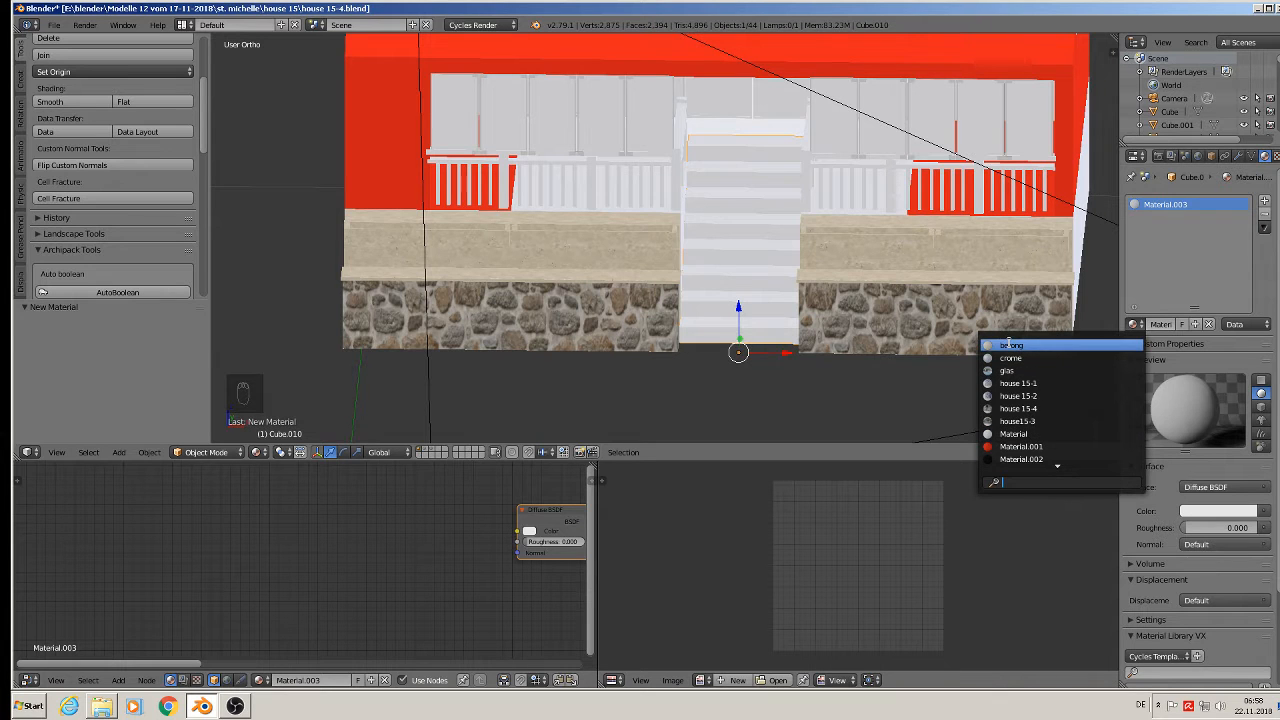
{"action": "left_click", "coordinate": [1010, 345]}
{"action": "scroll", "coordinate": [798, 264], "scroll_direction": "up", "scroll_amount": 2}
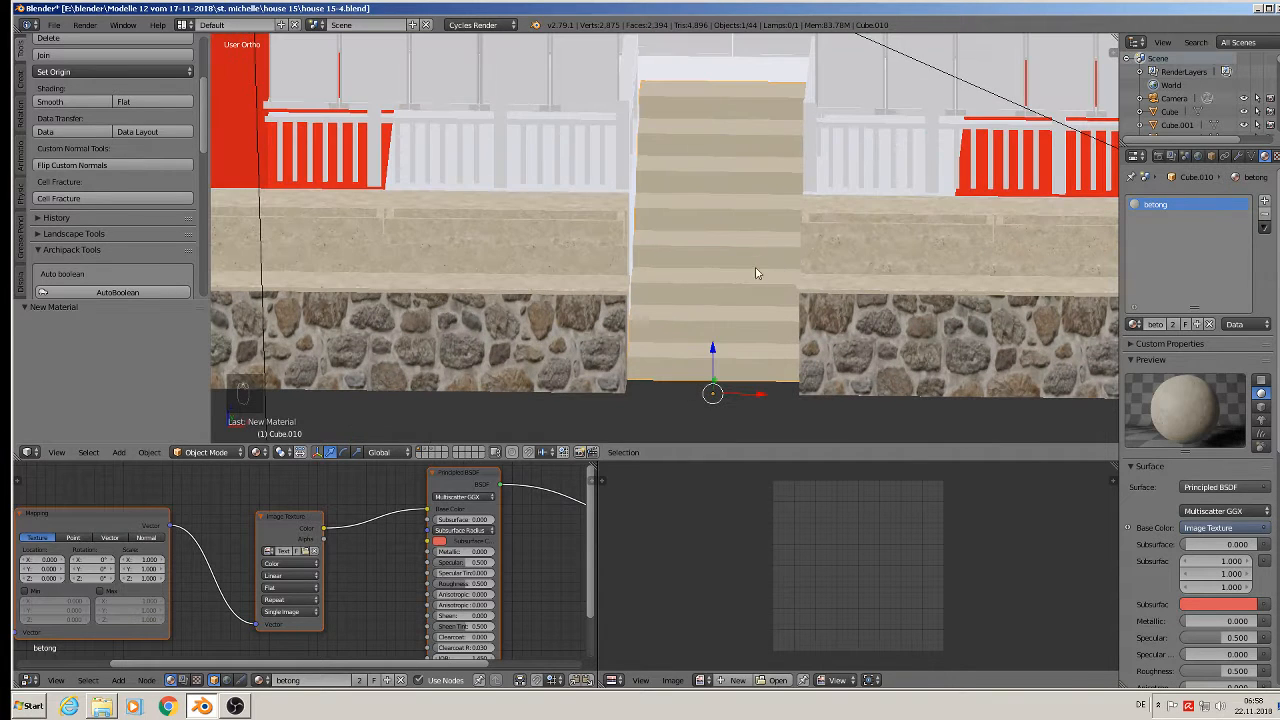
Step: Unwrap all faces of the staircase mesh with Cube Projection
{"action": "middle_click_drag", "start_coordinate": [756, 272], "coordinate": [724, 262]}
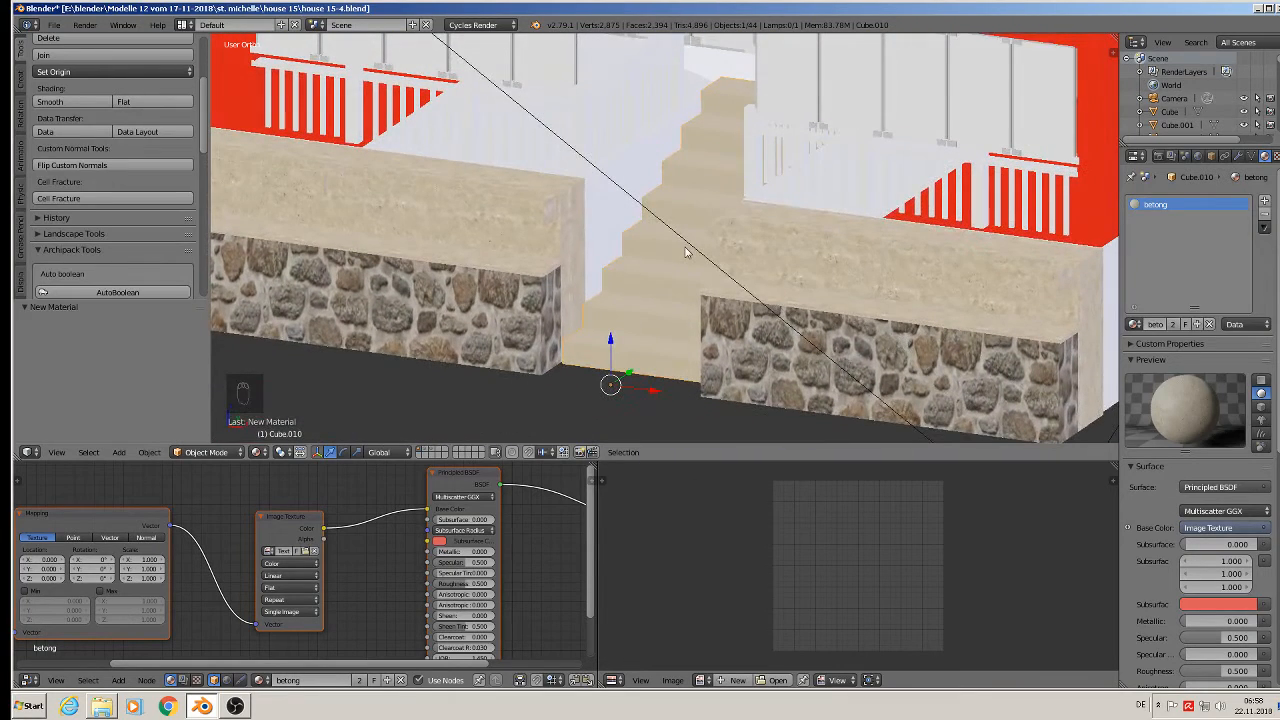
{"action": "key", "text": "u"}
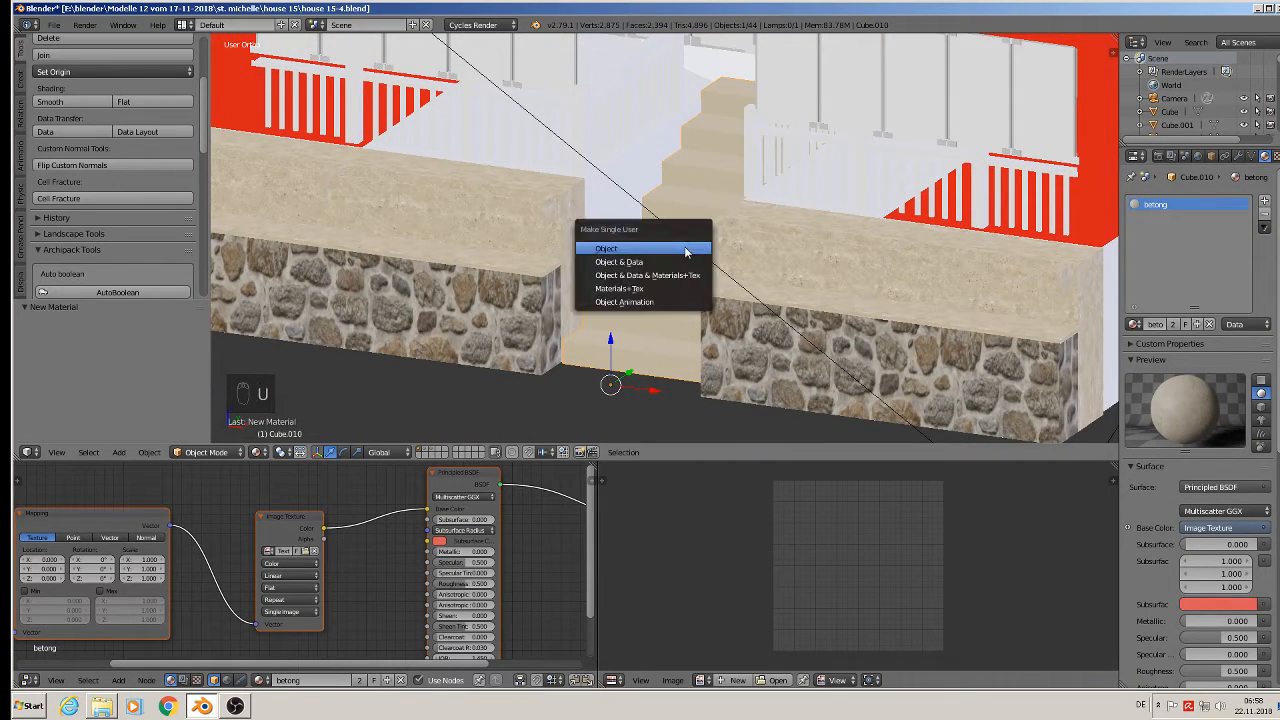
{"action": "key", "text": "Tab"}
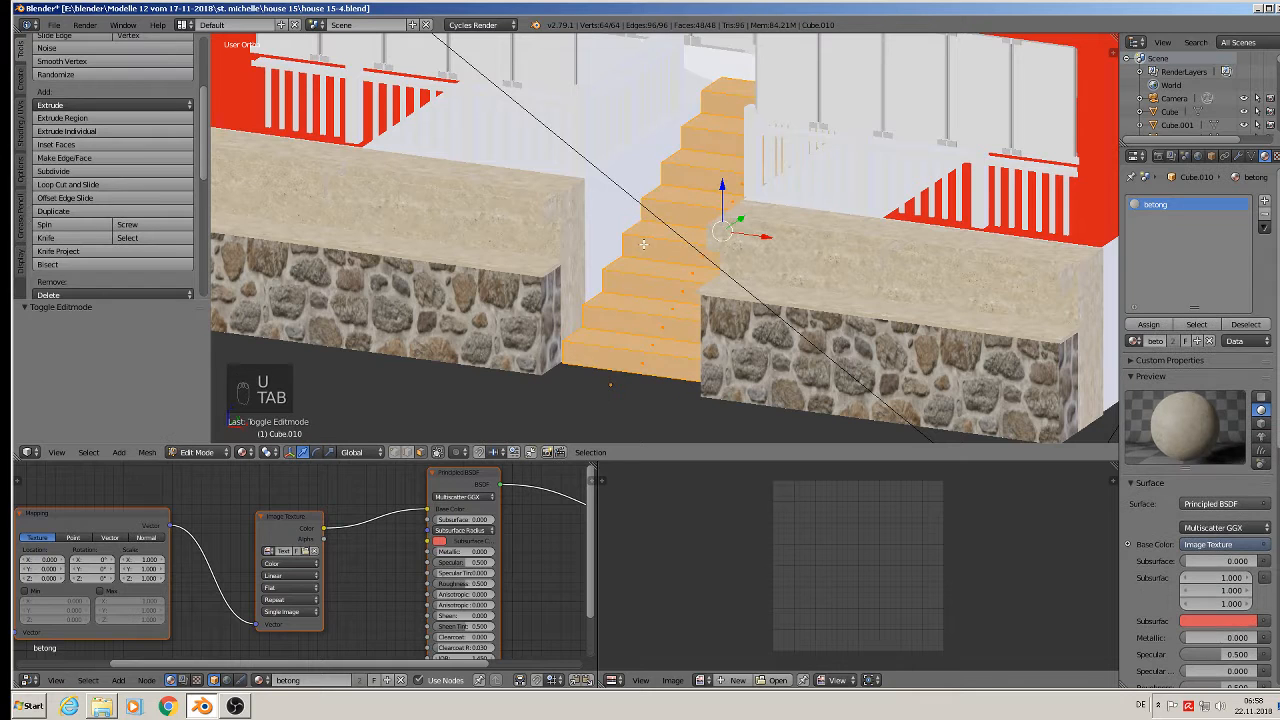
{"action": "key", "text": "u"}
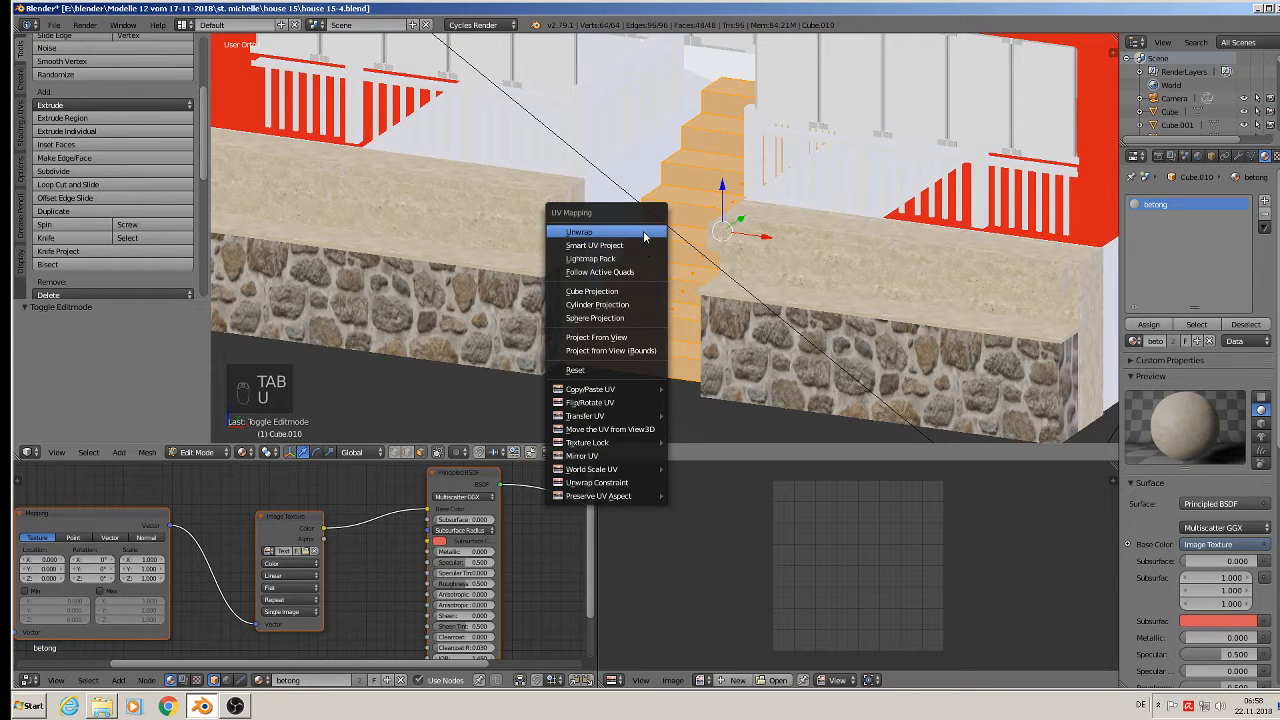
{"action": "left_click", "coordinate": [644, 289]}
{"action": "scroll", "coordinate": [644, 288], "scroll_direction": "up", "scroll_amount": 3}
{"action": "middle_click_drag", "start_coordinate": [645, 276], "coordinate": [678, 288]}
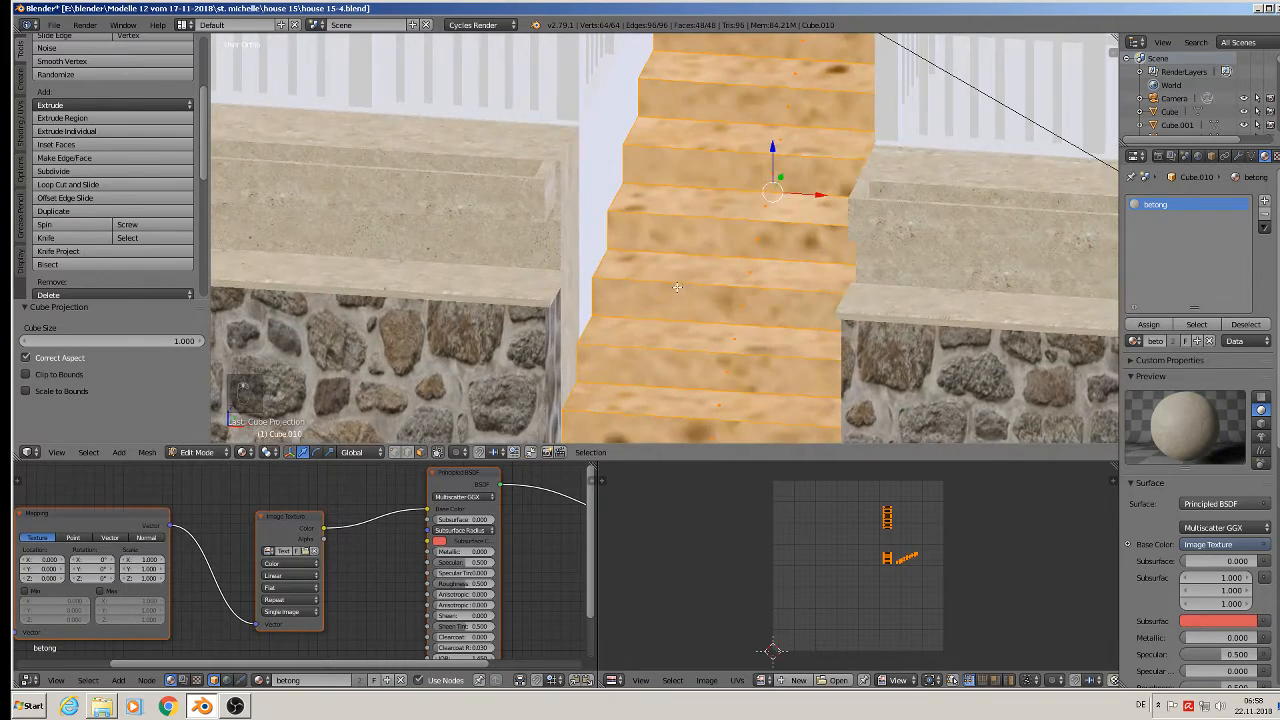
Step: Scale the staircase's UVs up by about 57 so the concrete grain matches the walls, and leave mesh editing
{"action": "key", "text": "s"}
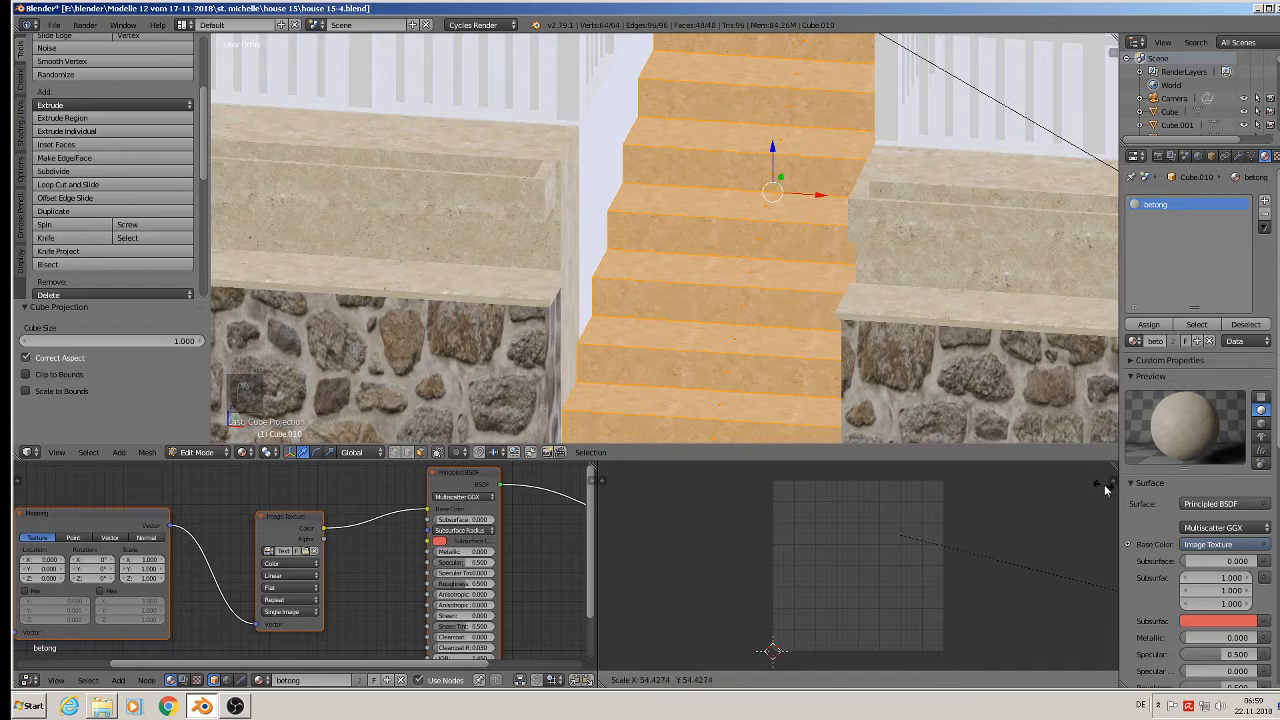
{"action": "left_click", "coordinate": [770, 539]}
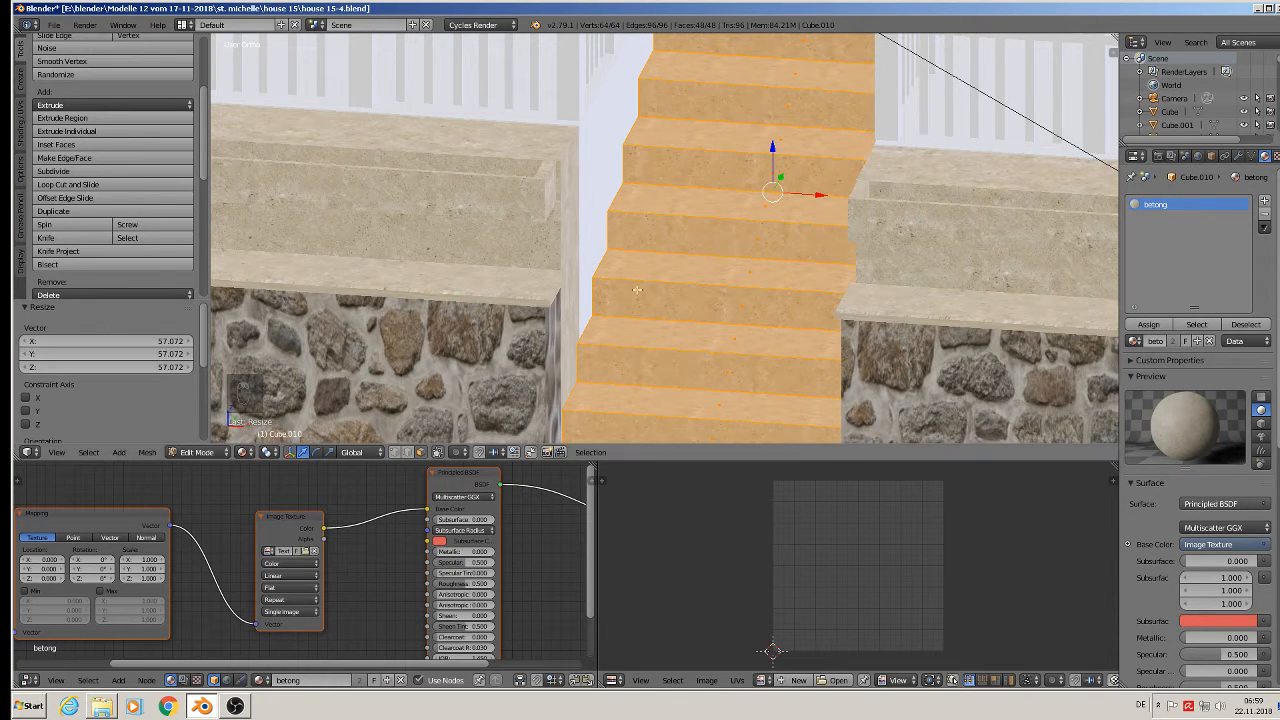
{"action": "key", "text": "Tab"}
{"action": "scroll", "coordinate": [705, 283], "scroll_direction": "down", "scroll_amount": 6}
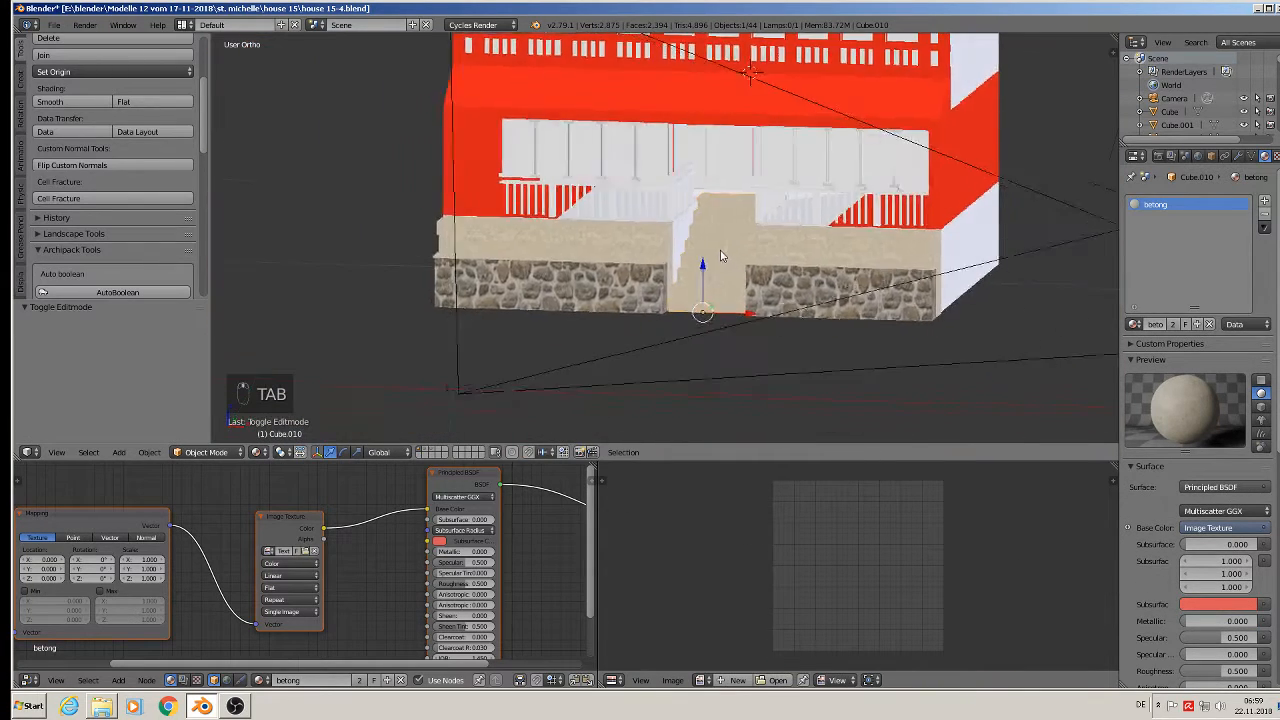
{"action": "scroll", "coordinate": [720, 256], "scroll_direction": "up", "scroll_amount": 5}
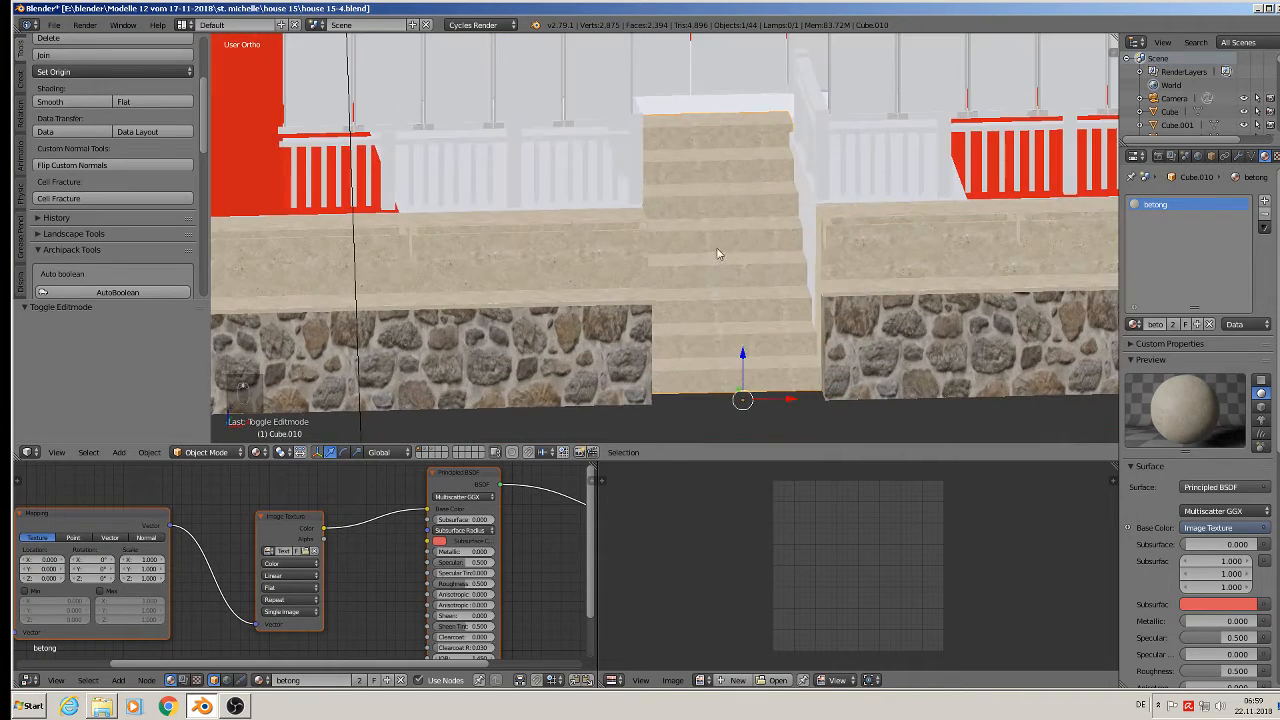
{"action": "middle_click_drag", "start_coordinate": [717, 254], "coordinate": [708, 291]}
{"action": "scroll", "coordinate": [674, 241], "scroll_direction": "up", "scroll_amount": 1}
{"action": "scroll", "coordinate": [674, 241], "scroll_direction": "down", "scroll_amount": 3}
{"action": "scroll", "coordinate": [630, 250], "scroll_direction": "down", "scroll_amount": 3}
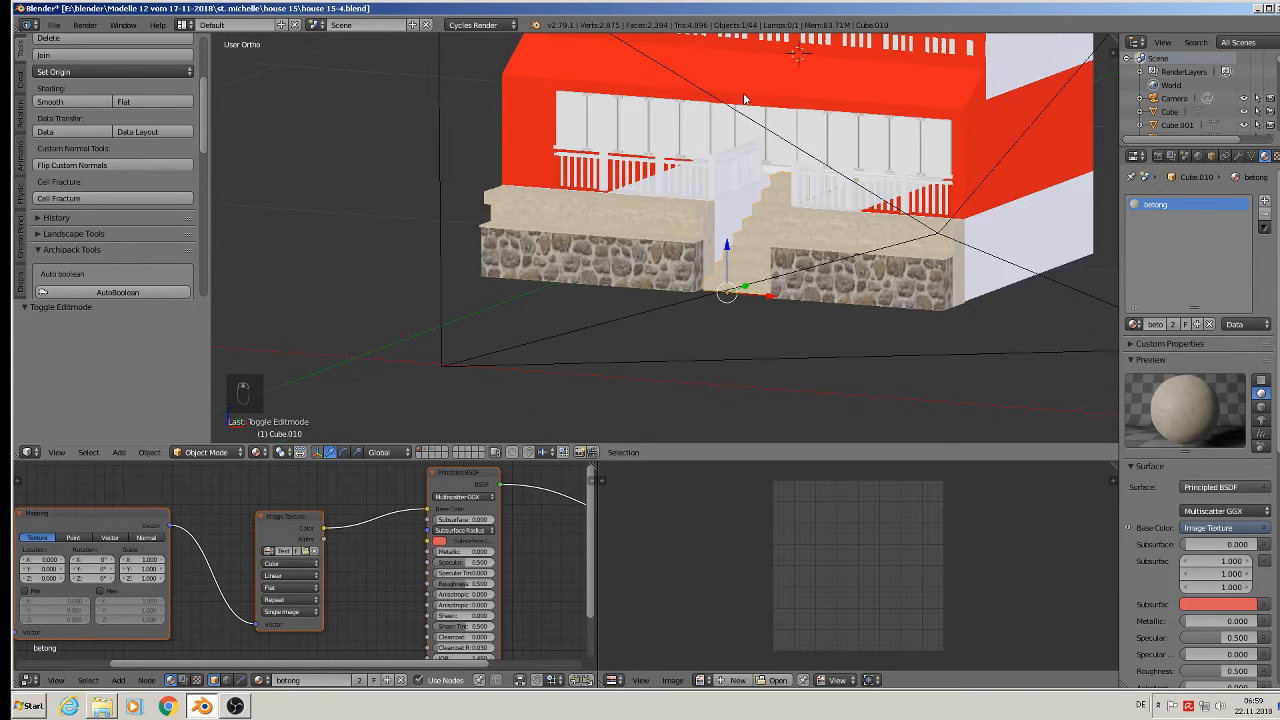
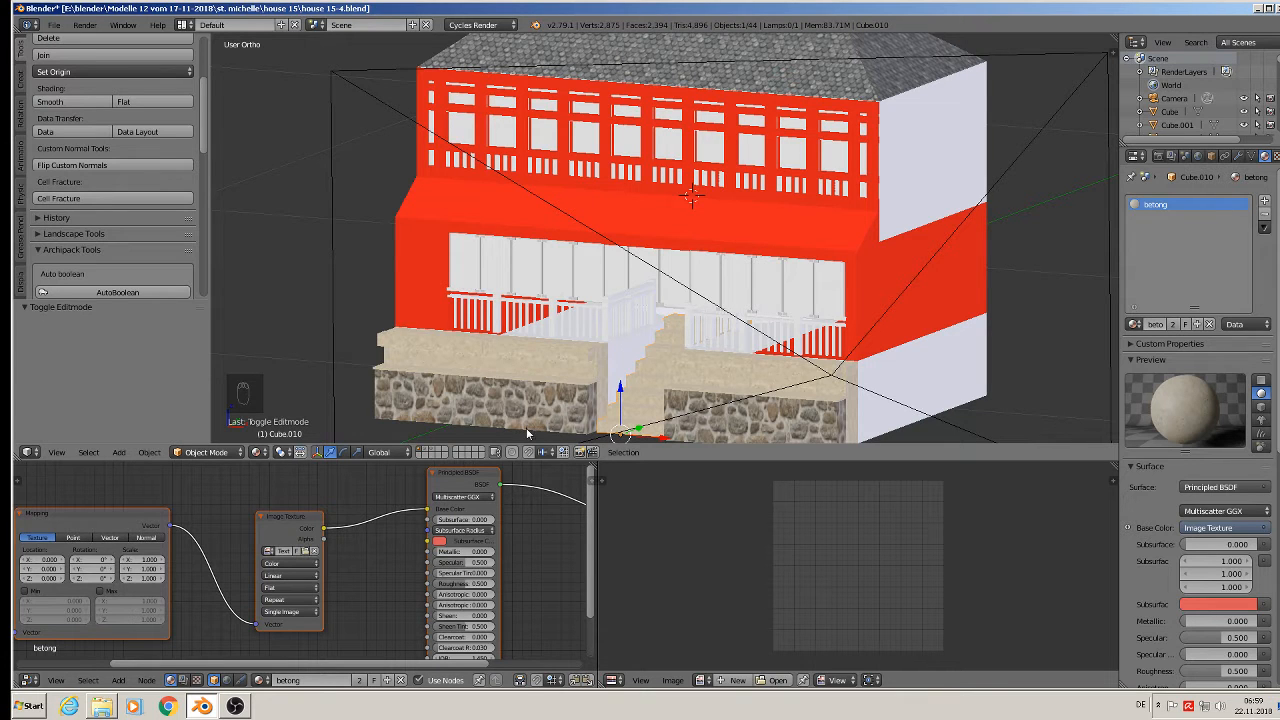
{"action": "scroll", "coordinate": [679, 322], "scroll_direction": "up", "scroll_amount": 5}
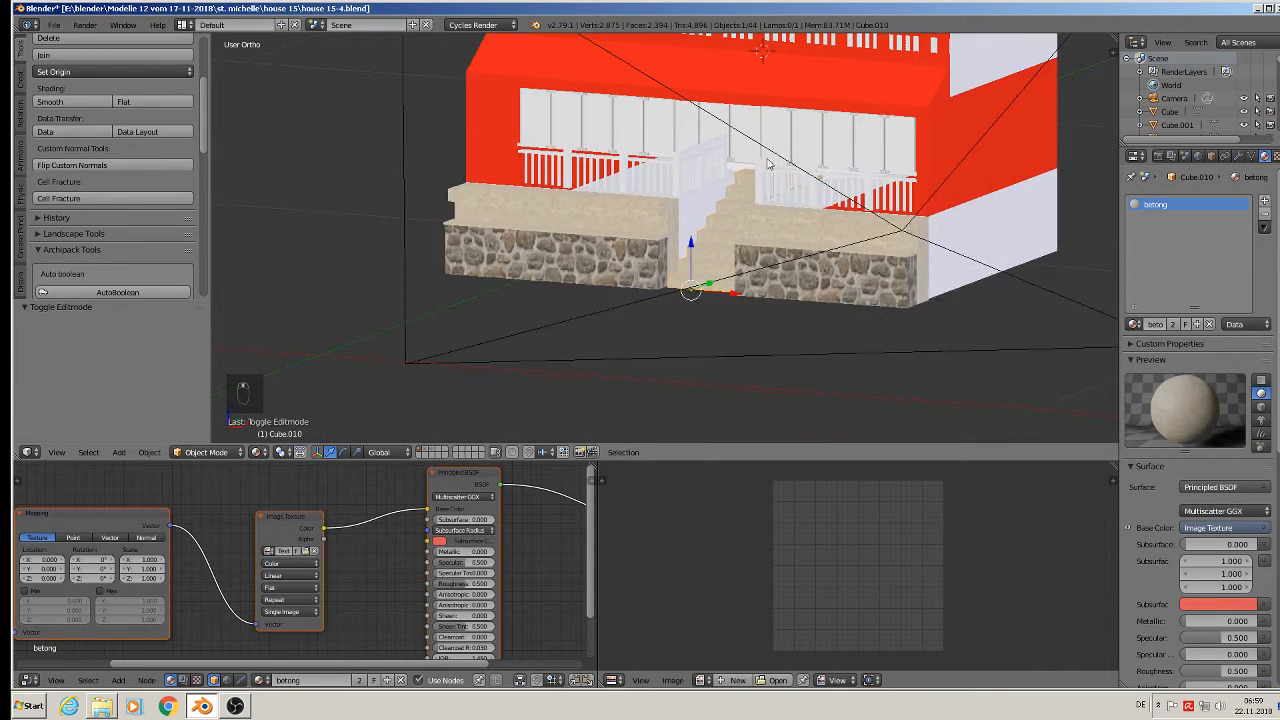
{"action": "key", "text": "Tab"}
{"action": "key", "text": "Tab"}
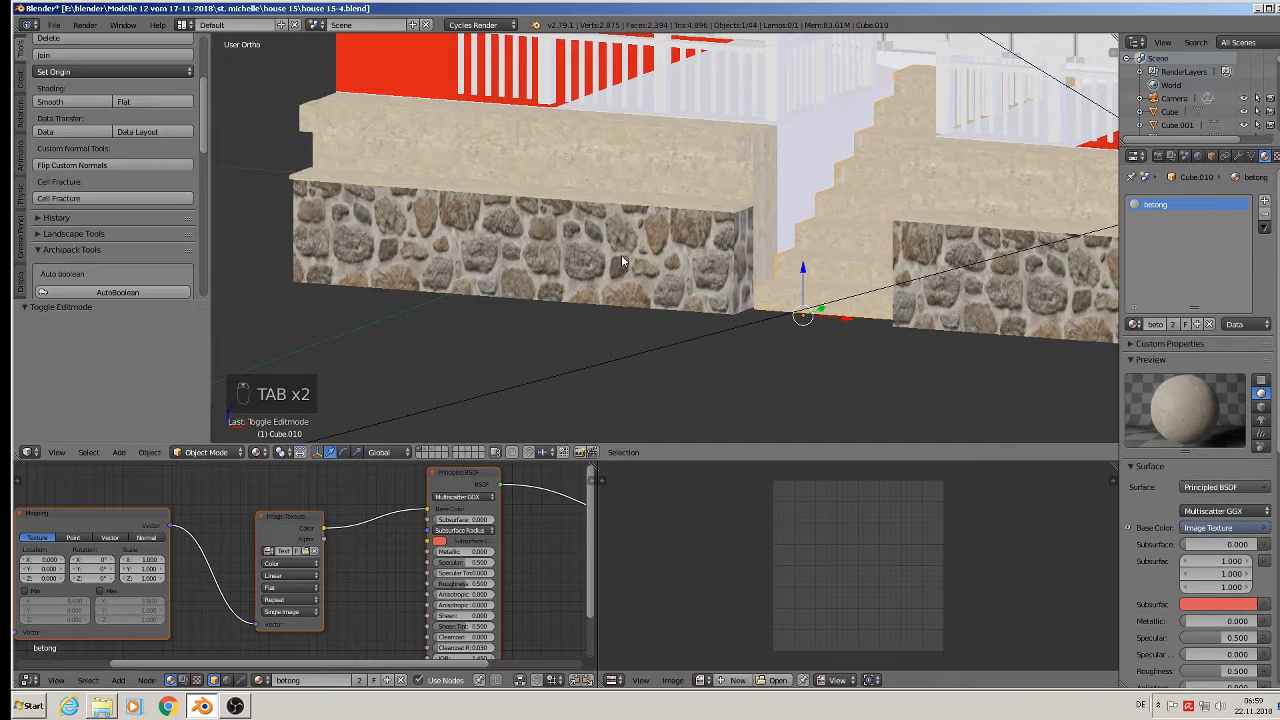
Step: Enter mesh editing on the two base walls and select their six stone front and end faces
{"action": "right_click", "coordinate": [621, 254]}
{"action": "key", "text": "Tab"}
{"action": "right_click", "coordinate": [694, 254]}
{"action": "right_click", "coordinate": [743, 259], "text": "shift"}
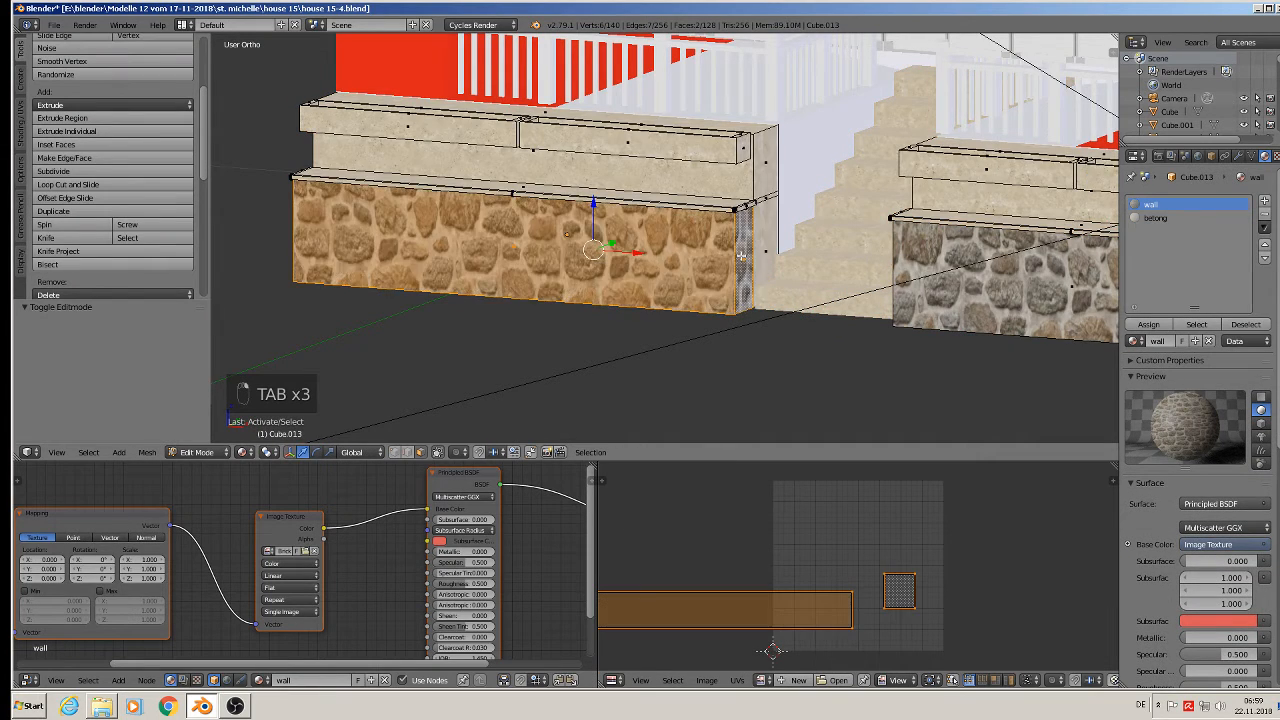
{"action": "middle_click_drag", "start_coordinate": [346, 266], "coordinate": [575, 270]}
{"action": "right_click", "coordinate": [360, 280], "text": "shift"}
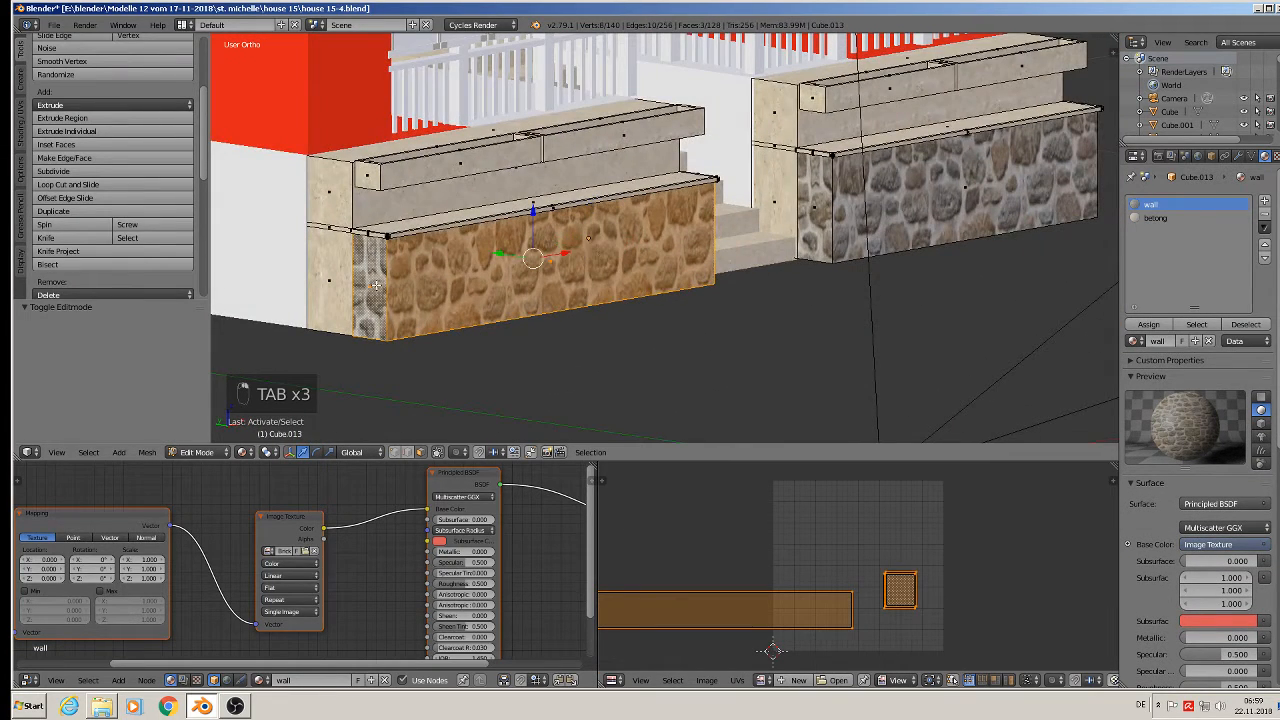
{"action": "right_click", "coordinate": [815, 215], "text": "shift"}
{"action": "right_click", "coordinate": [1000, 205], "text": "shift"}
{"action": "middle_click_drag", "start_coordinate": [1001, 210], "coordinate": [875, 218]}
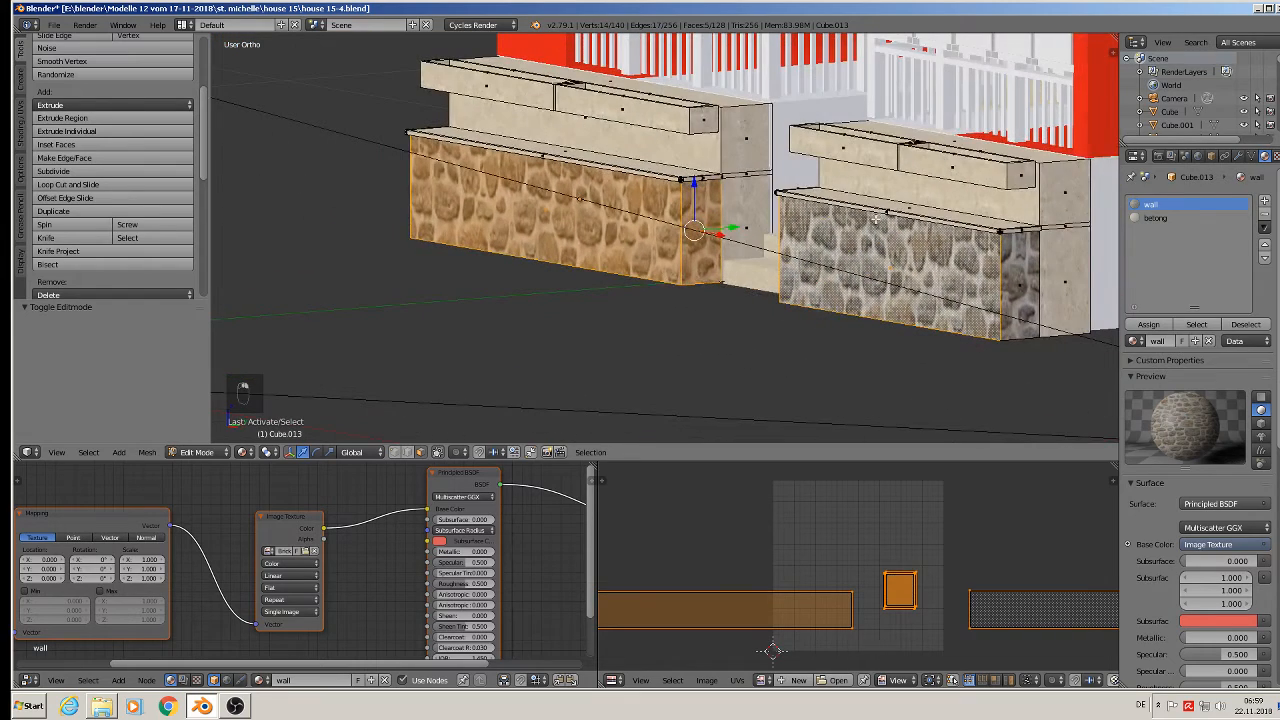
{"action": "right_click", "coordinate": [1010, 268], "text": "shift"}
Step: Scale the stone faces' UVs up by 1.765 and back down by 0.677, and leave mesh editing
{"action": "key", "text": "s"}
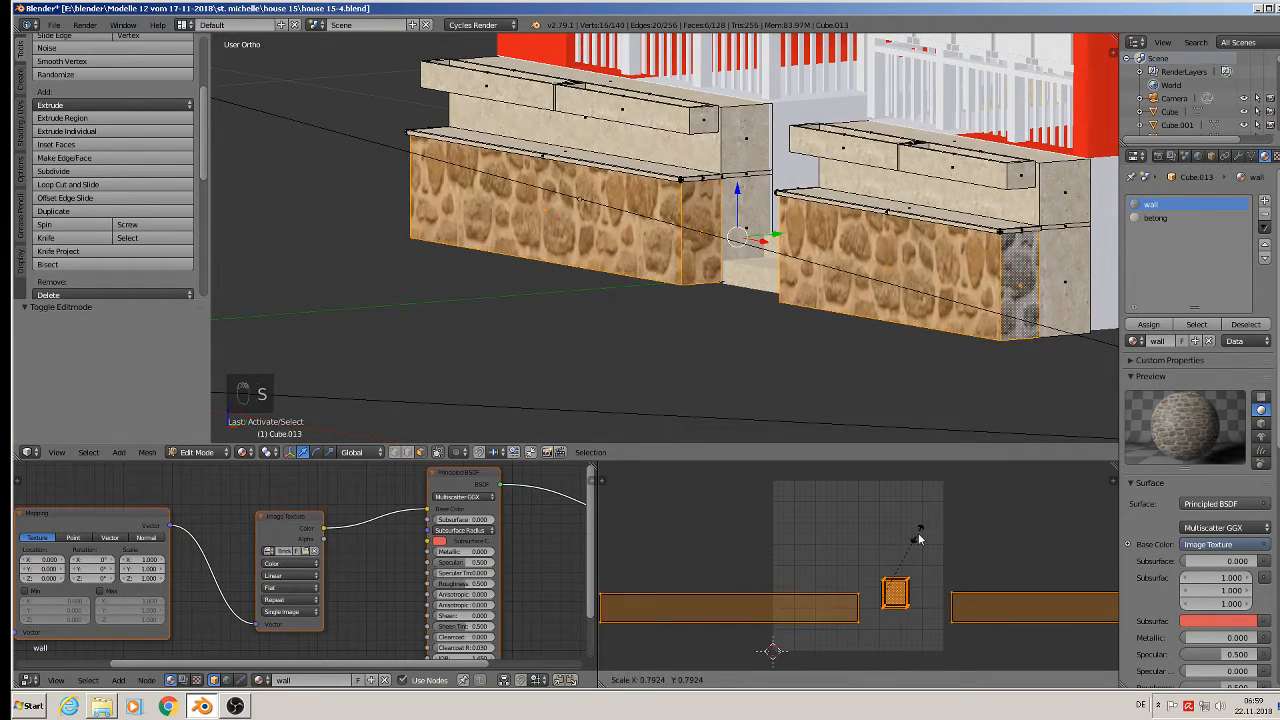
{"action": "left_click", "coordinate": [1012, 492]}
{"action": "middle_click_drag", "start_coordinate": [815, 345], "coordinate": [936, 304]}
{"action": "key", "text": "s"}
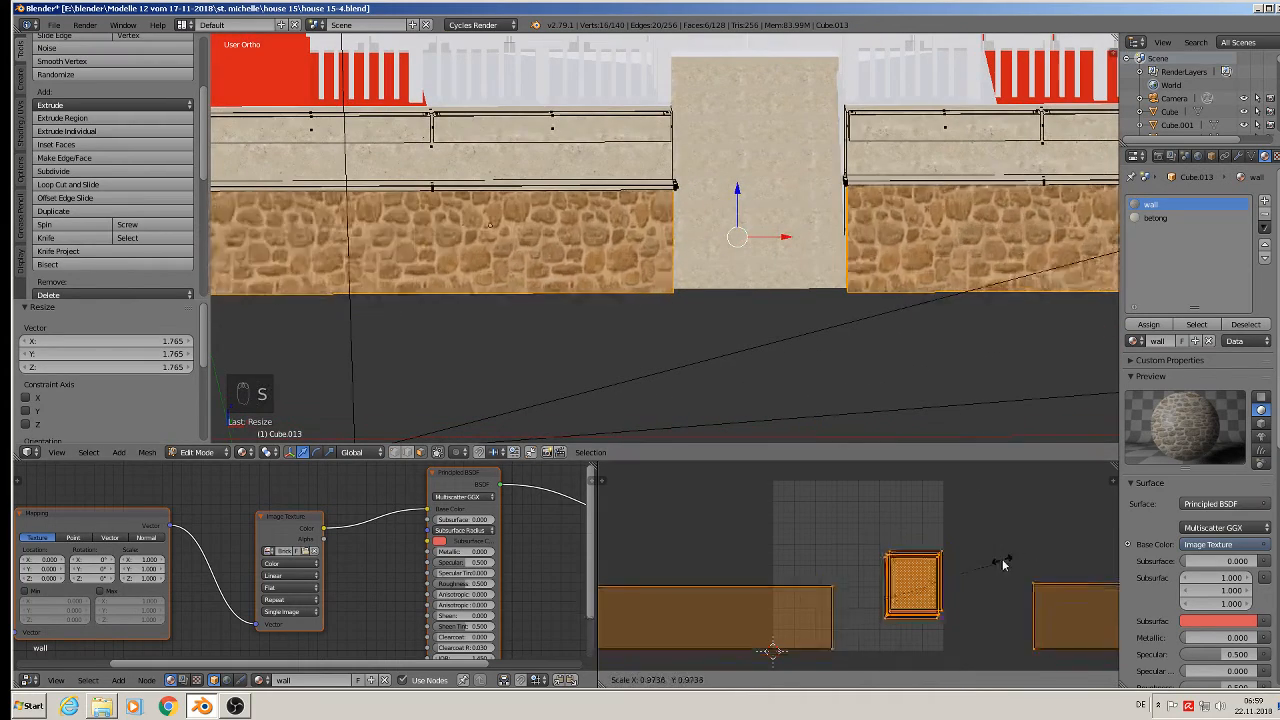
{"action": "left_click", "coordinate": [966, 571]}
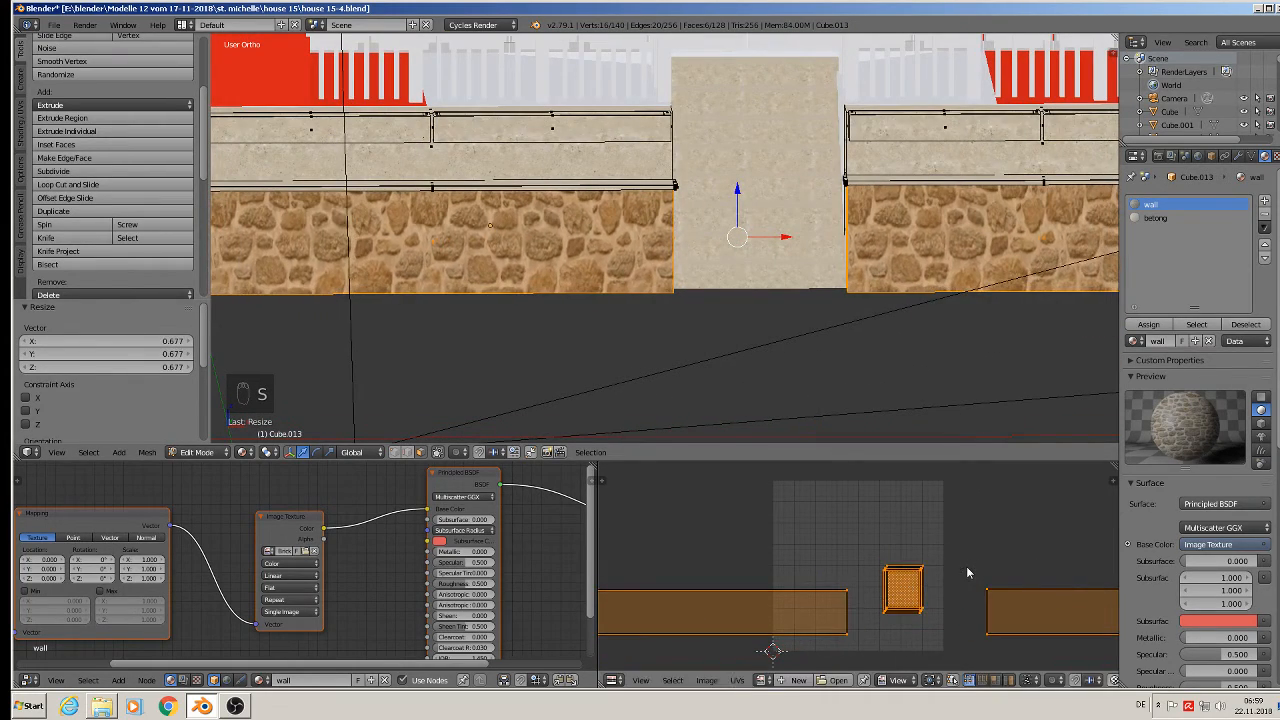
{"action": "middle_click_drag", "start_coordinate": [900, 420], "coordinate": [626, 352]}
{"action": "key", "text": "Tab"}
{"action": "scroll", "coordinate": [739, 326], "scroll_direction": "down", "scroll_amount": 2}
{"action": "key", "text": "Tab"}
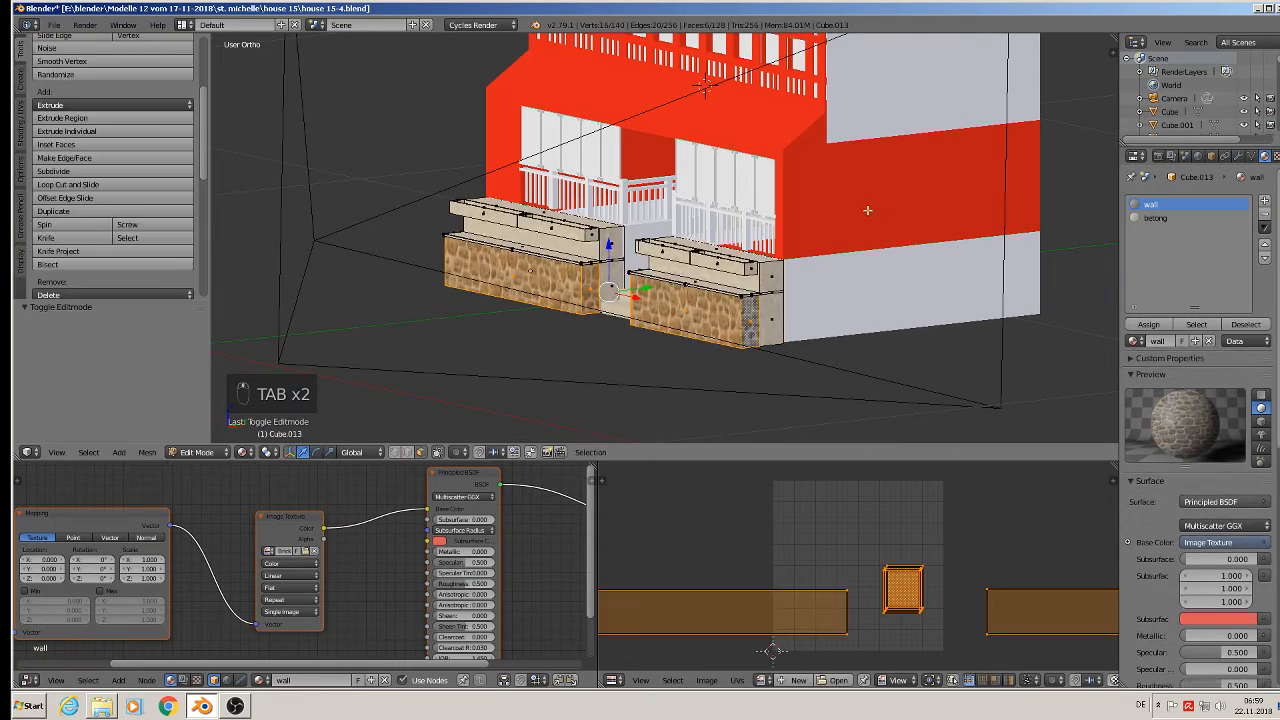
{"action": "key", "text": "Tab"}
Step: Enter mesh editing on the main house body and select the upper white and middle red faces of its right-hand side wall
{"action": "right_click", "coordinate": [856, 158]}
{"action": "key", "text": "Tab"}
{"action": "middle_click_drag", "start_coordinate": [850, 222], "coordinate": [802, 290], "text": "shift"}
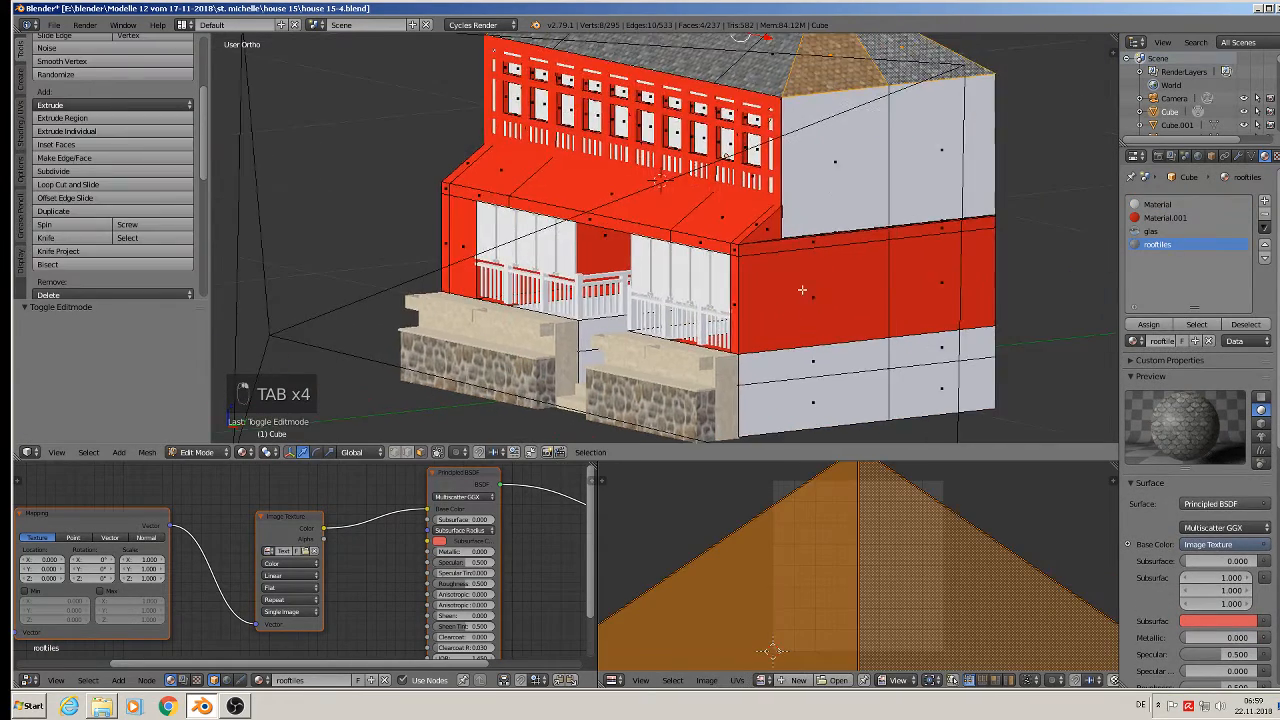
{"action": "right_click", "coordinate": [839, 149]}
{"action": "right_click", "coordinate": [938, 147], "text": "shift"}
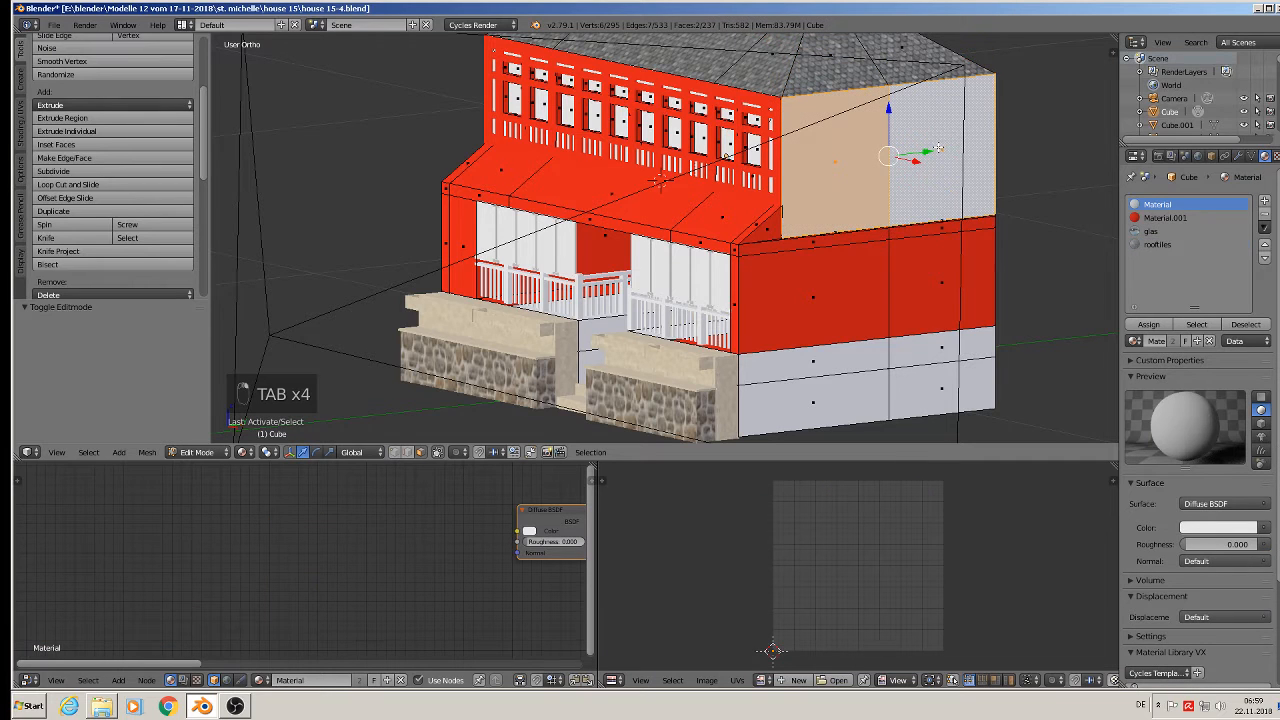
{"action": "right_click", "coordinate": [924, 323], "text": "shift"}
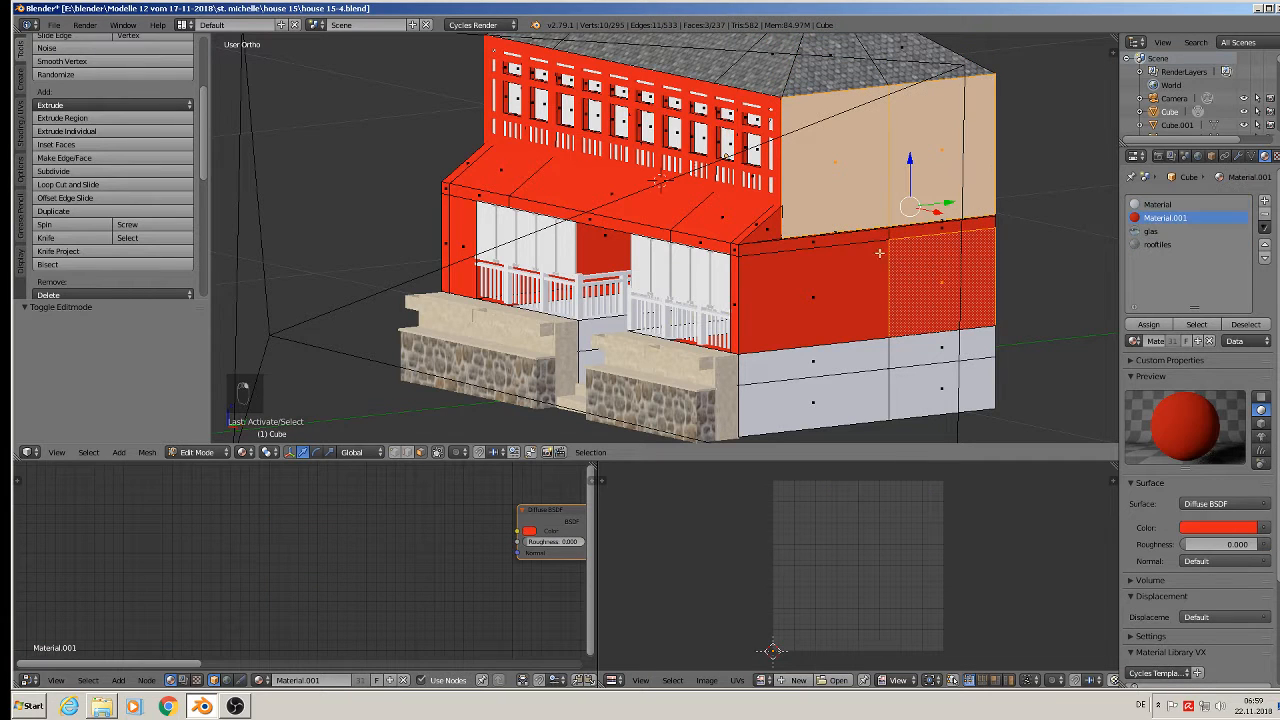
{"action": "right_click", "coordinate": [802, 247], "text": "shift"}
{"action": "right_click", "coordinate": [808, 269], "text": "shift"}
{"action": "right_click", "coordinate": [916, 224], "text": "shift"}
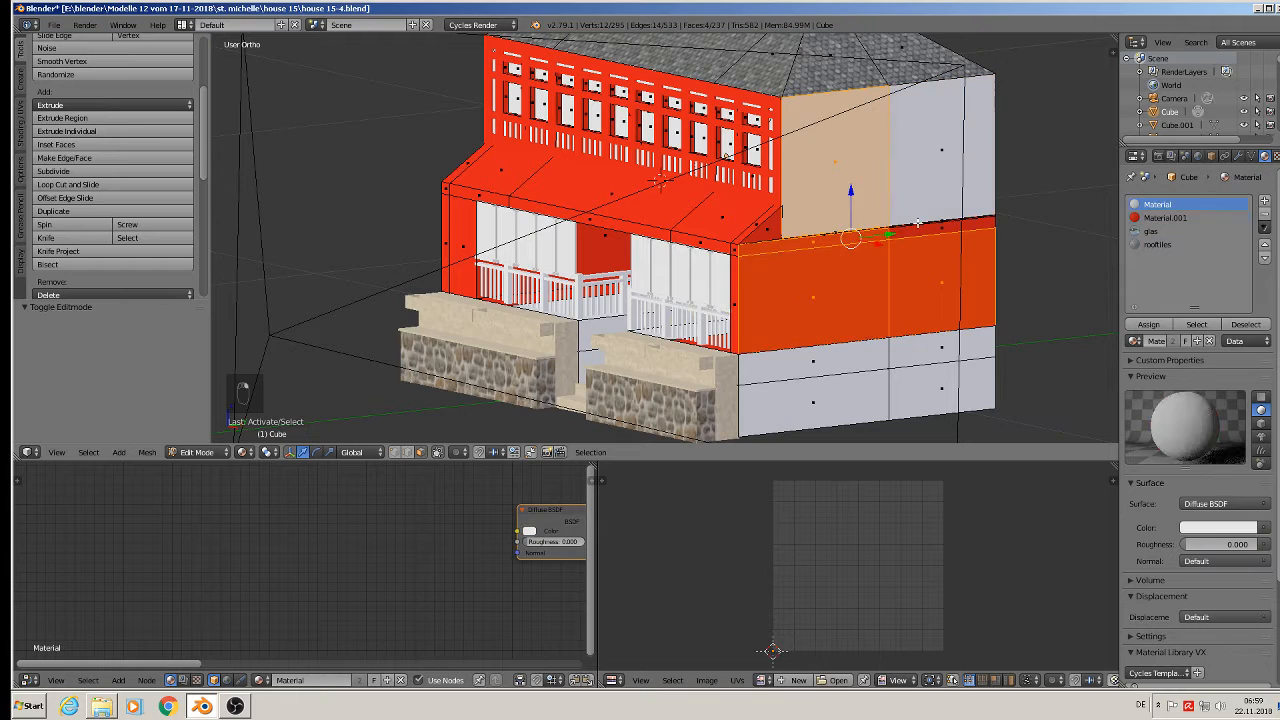
{"action": "right_click", "coordinate": [924, 231], "text": "shift"}
{"action": "right_click", "coordinate": [929, 172], "text": "shift"}
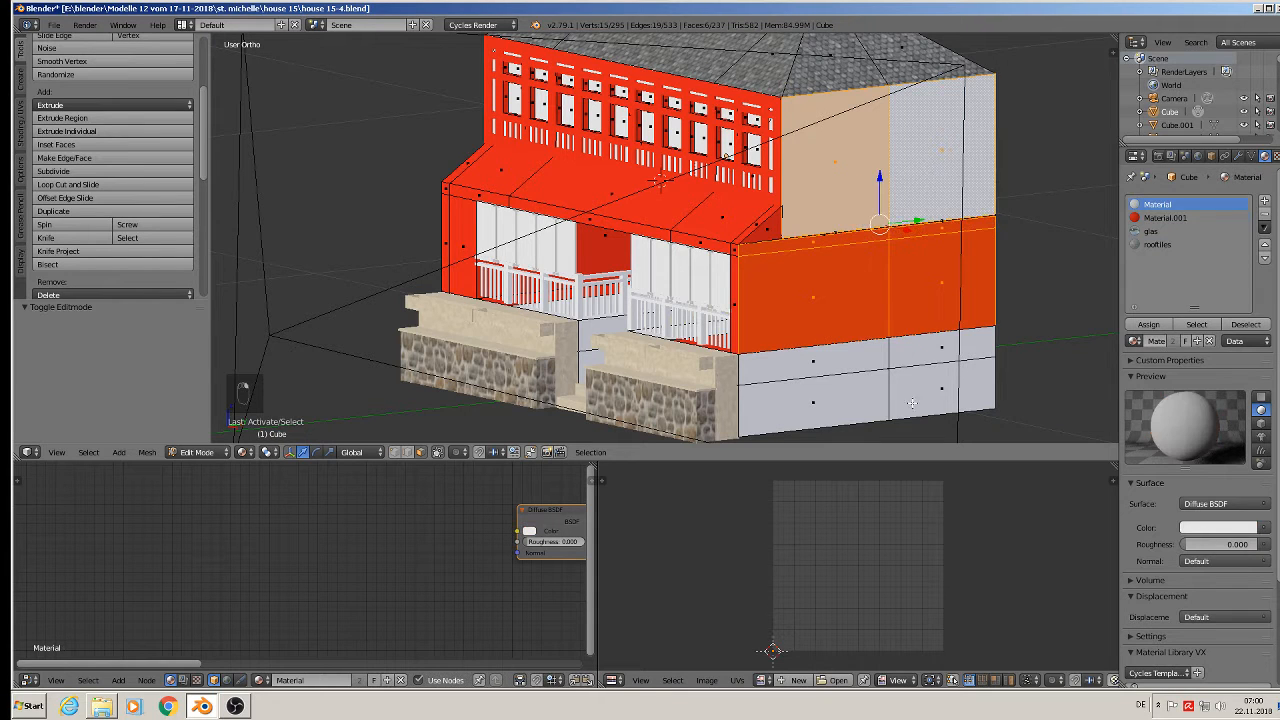
Step: Add the four lower white faces of the same side wall to the selection
{"action": "right_click", "coordinate": [940, 390], "text": "shift"}
{"action": "right_click", "coordinate": [918, 348], "text": "shift"}
{"action": "right_click", "coordinate": [843, 363], "text": "shift"}
{"action": "right_click", "coordinate": [793, 410], "text": "shift"}
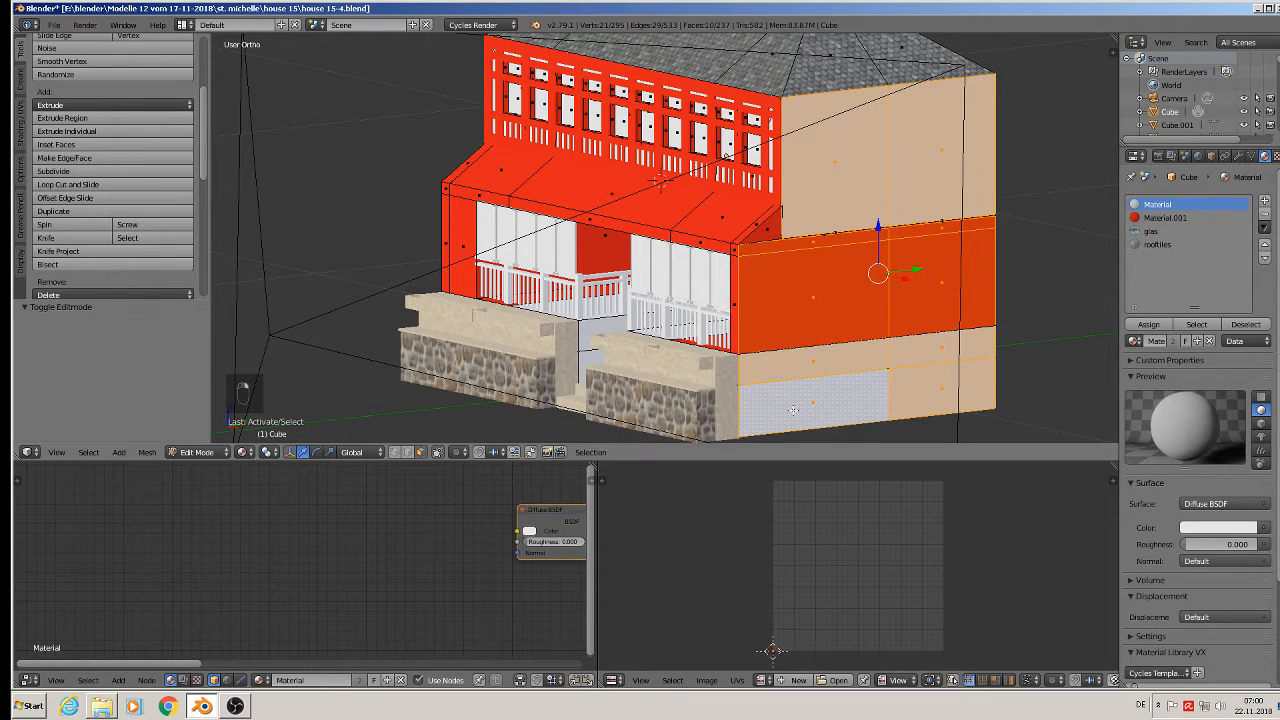
{"action": "left_click_drag", "start_coordinate": [204, 145], "coordinate": [210, 263]}
Step: Add all red and white faces of the opposite side wall to the selection, from the upper storey down to the base
{"action": "middle_click_drag", "start_coordinate": [430, 234], "coordinate": [578, 264]}
{"action": "middle_click_drag", "start_coordinate": [777, 296], "coordinate": [616, 169]}
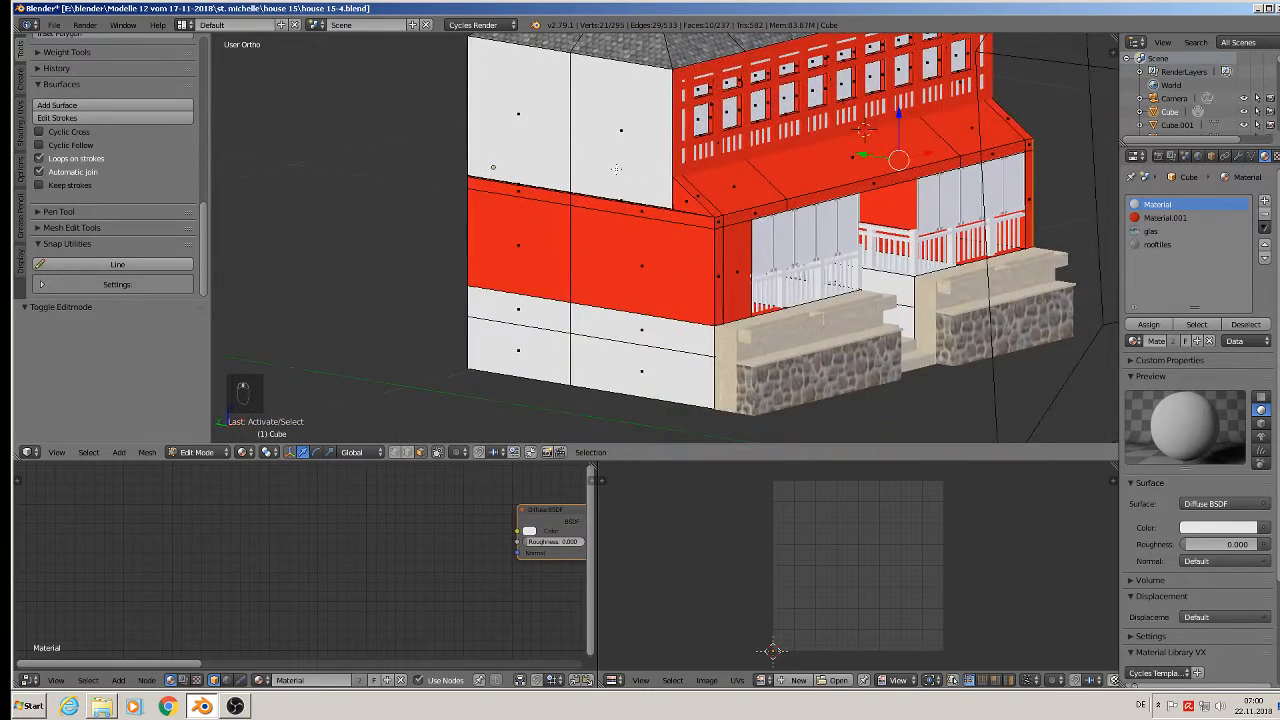
{"action": "right_click", "coordinate": [641, 292], "text": "shift"}
{"action": "right_click", "coordinate": [538, 194], "text": "shift"}
{"action": "right_click", "coordinate": [585, 201], "text": "shift"}
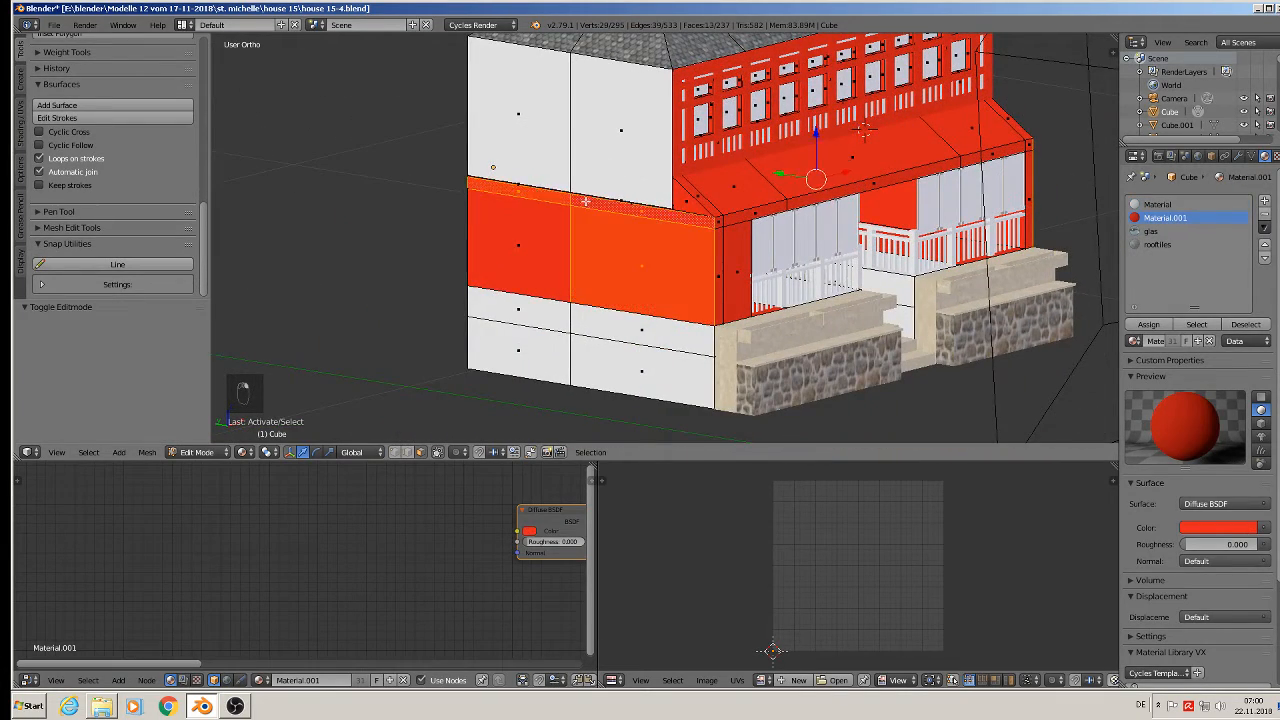
{"action": "right_click", "coordinate": [590, 139], "text": "shift"}
{"action": "right_click", "coordinate": [537, 118], "text": "shift"}
{"action": "right_click", "coordinate": [512, 260], "text": "shift"}
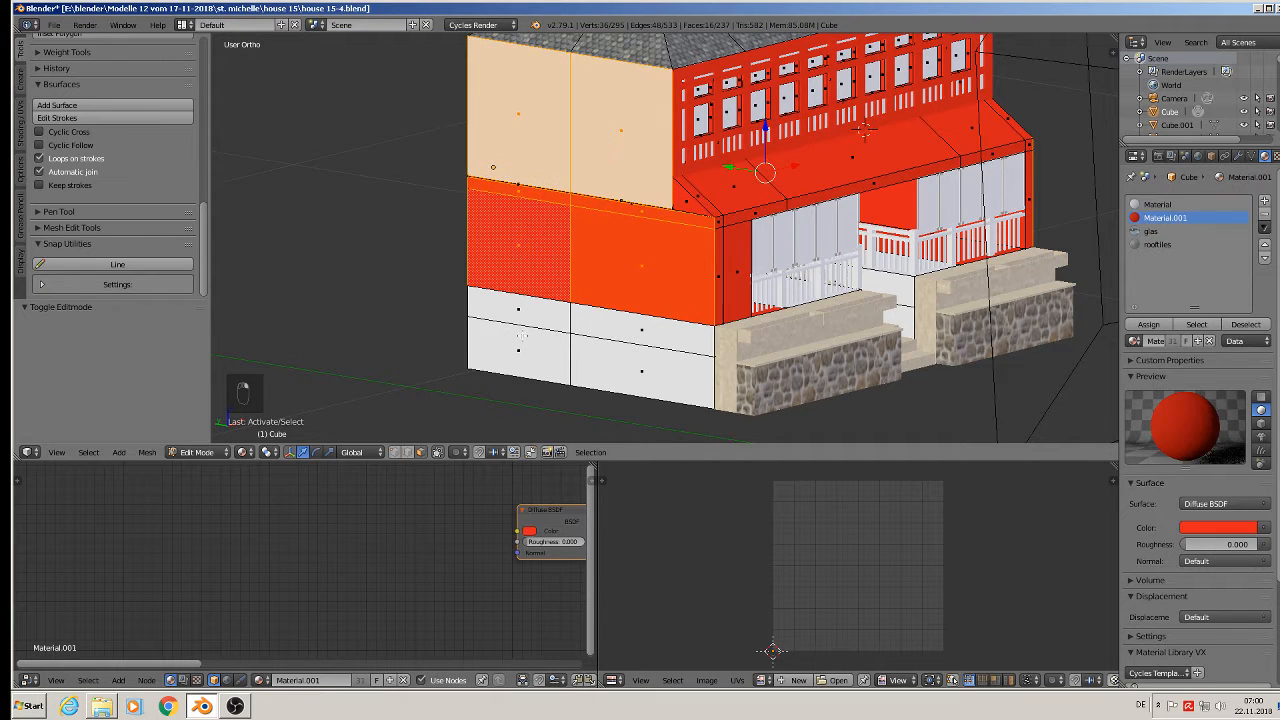
{"action": "right_click", "coordinate": [535, 316], "text": "shift"}
{"action": "right_click", "coordinate": [528, 342], "text": "shift"}
{"action": "right_click", "coordinate": [620, 368], "text": "shift"}
{"action": "right_click", "coordinate": [637, 329], "text": "shift"}
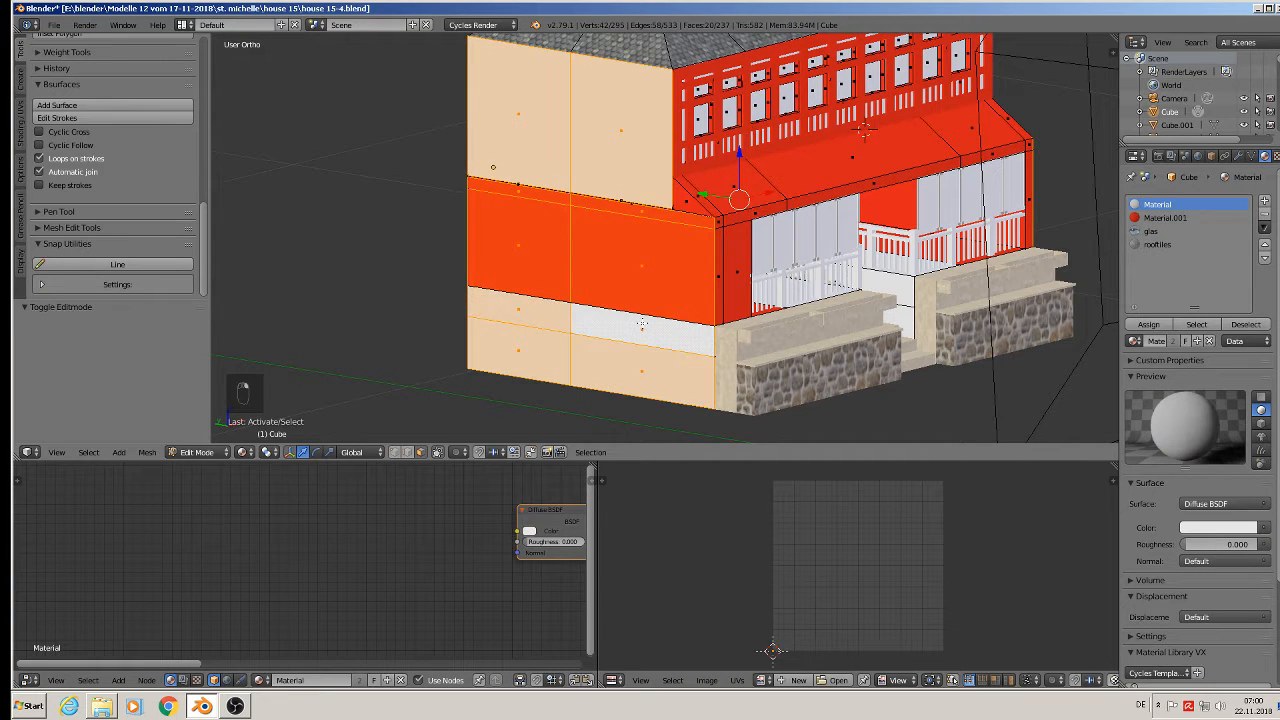
Step: Add the rear wall's lower white faces at both ends to the selection
{"action": "middle_click_drag", "start_coordinate": [637, 329], "coordinate": [677, 291]}
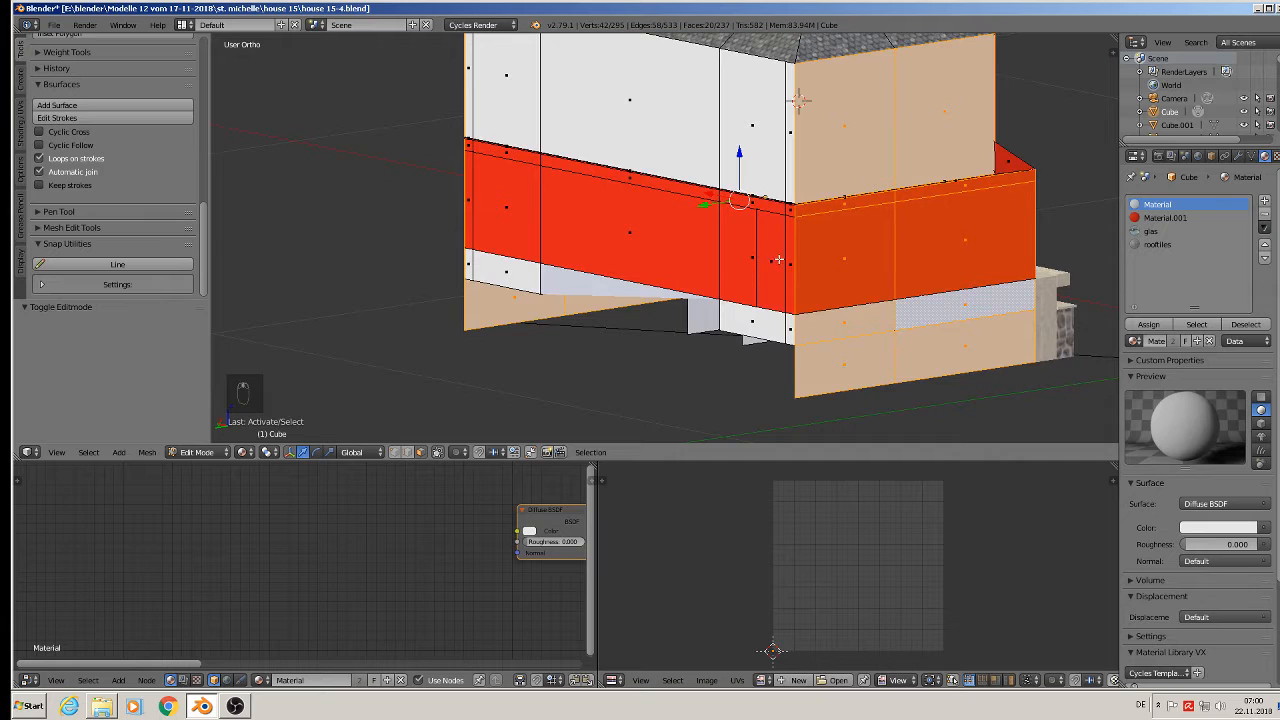
{"action": "right_click", "coordinate": [797, 333], "text": "shift"}
{"action": "right_click", "coordinate": [743, 328], "text": "shift"}
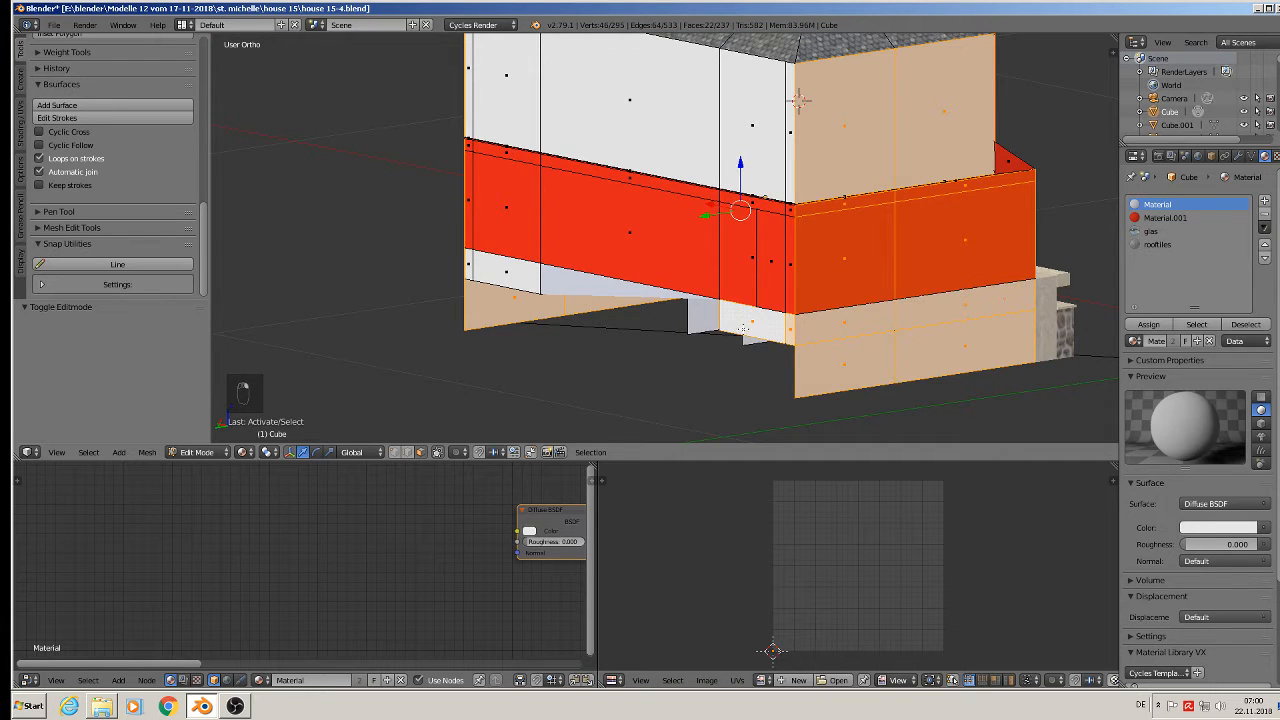
{"action": "right_click", "coordinate": [467, 262], "text": "shift"}
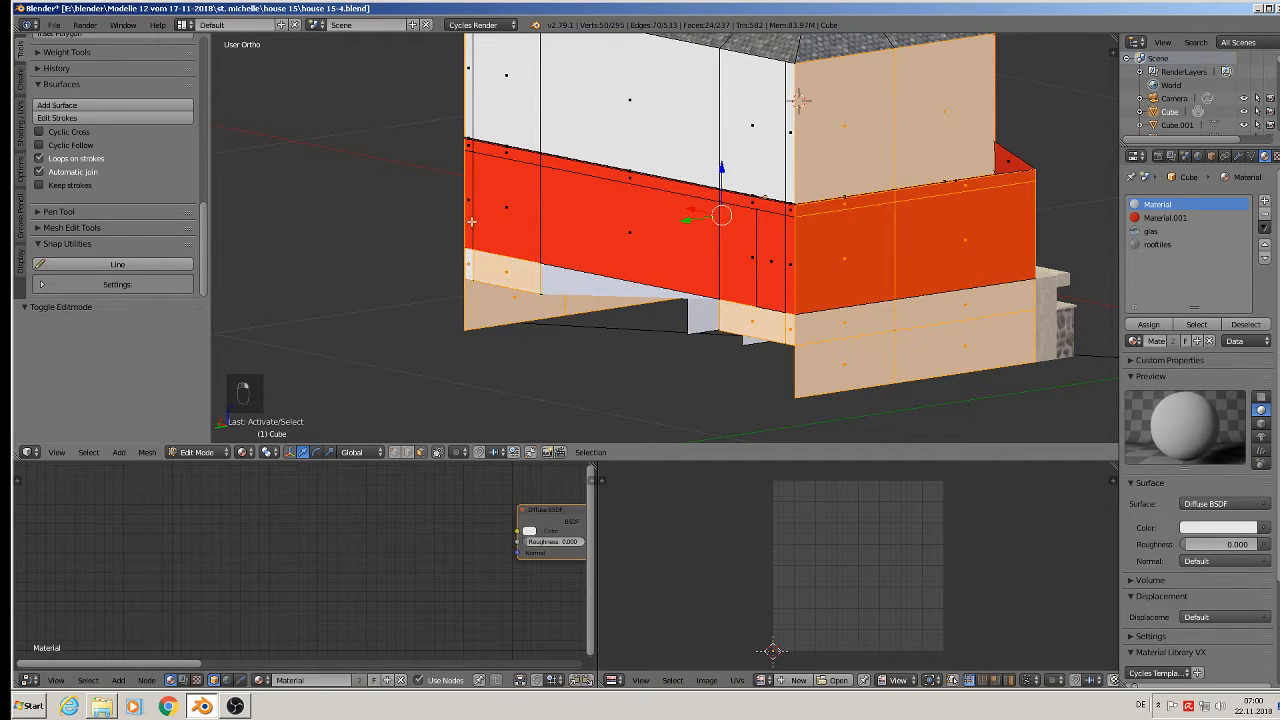
Step: Add the rear wall's large red faces and the narrow red strip above them to the selection
{"action": "right_click", "coordinate": [472, 220], "text": "shift"}
{"action": "right_click", "coordinate": [606, 218], "text": "shift"}
{"action": "right_click", "coordinate": [743, 259], "text": "shift"}
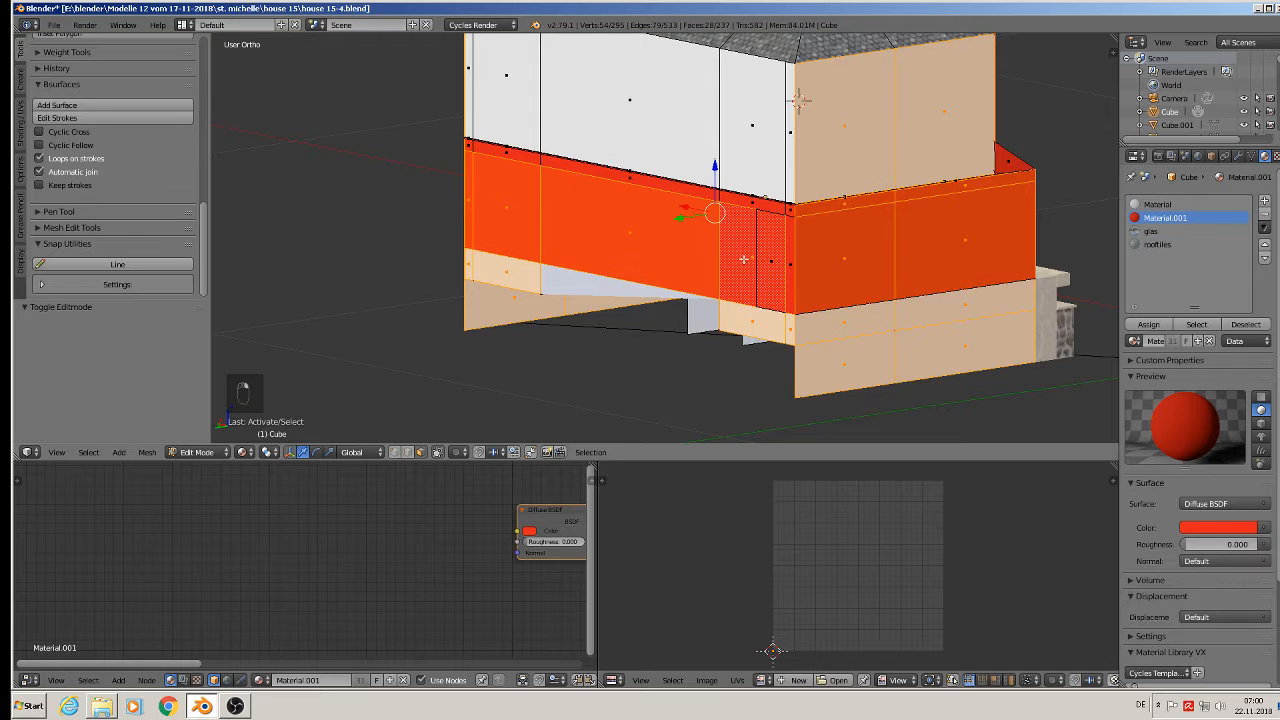
{"action": "right_click", "coordinate": [778, 263], "text": "shift"}
{"action": "right_click", "coordinate": [791, 266], "text": "shift"}
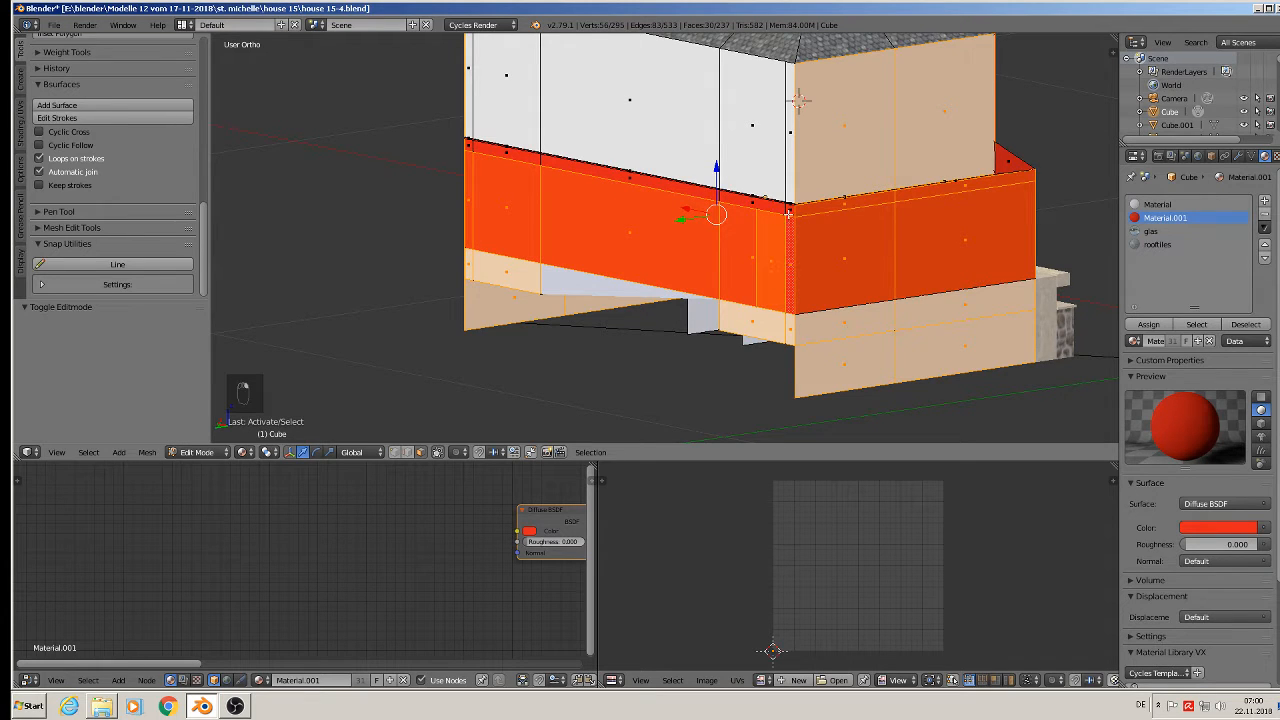
{"action": "right_click", "coordinate": [762, 203], "text": "shift"}
{"action": "right_click", "coordinate": [653, 186], "text": "shift"}
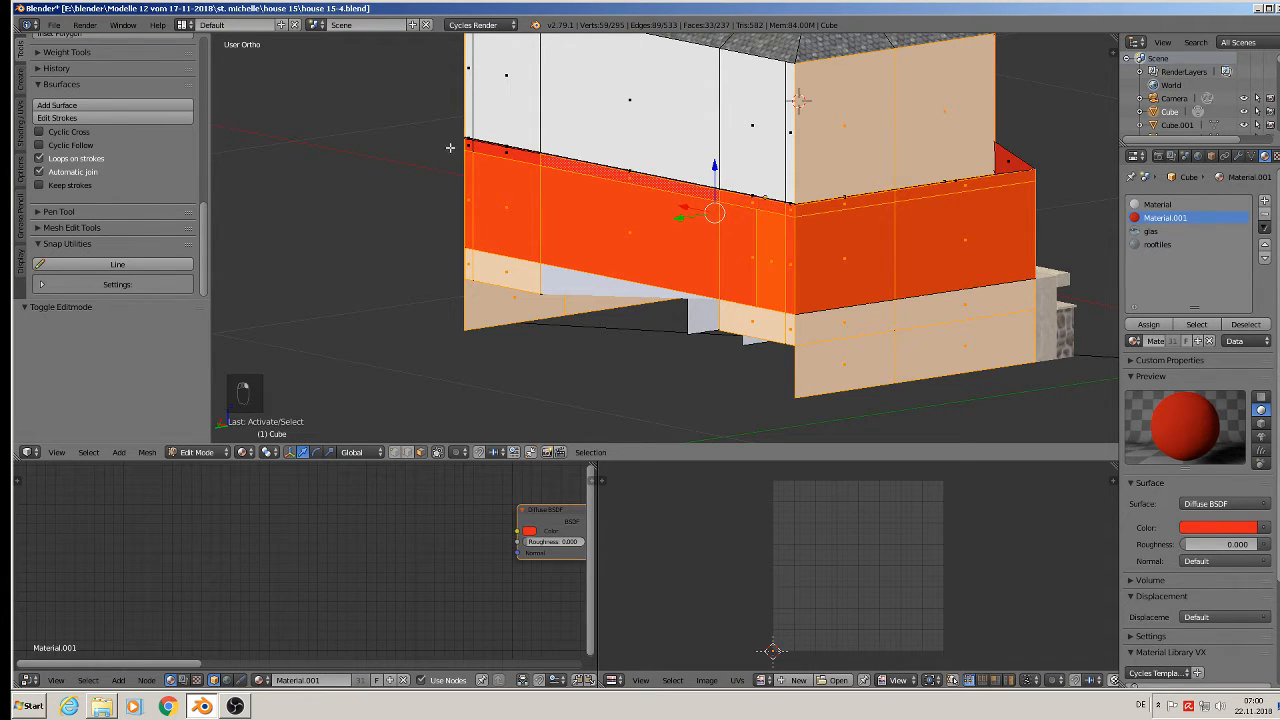
{"action": "right_click", "coordinate": [493, 151], "text": "shift"}
Step: Add the rear wall's upper white faces below the roof to the selection
{"action": "right_click", "coordinate": [488, 102], "text": "shift"}
{"action": "right_click", "coordinate": [668, 119], "text": "shift"}
{"action": "right_click", "coordinate": [765, 131], "text": "shift"}
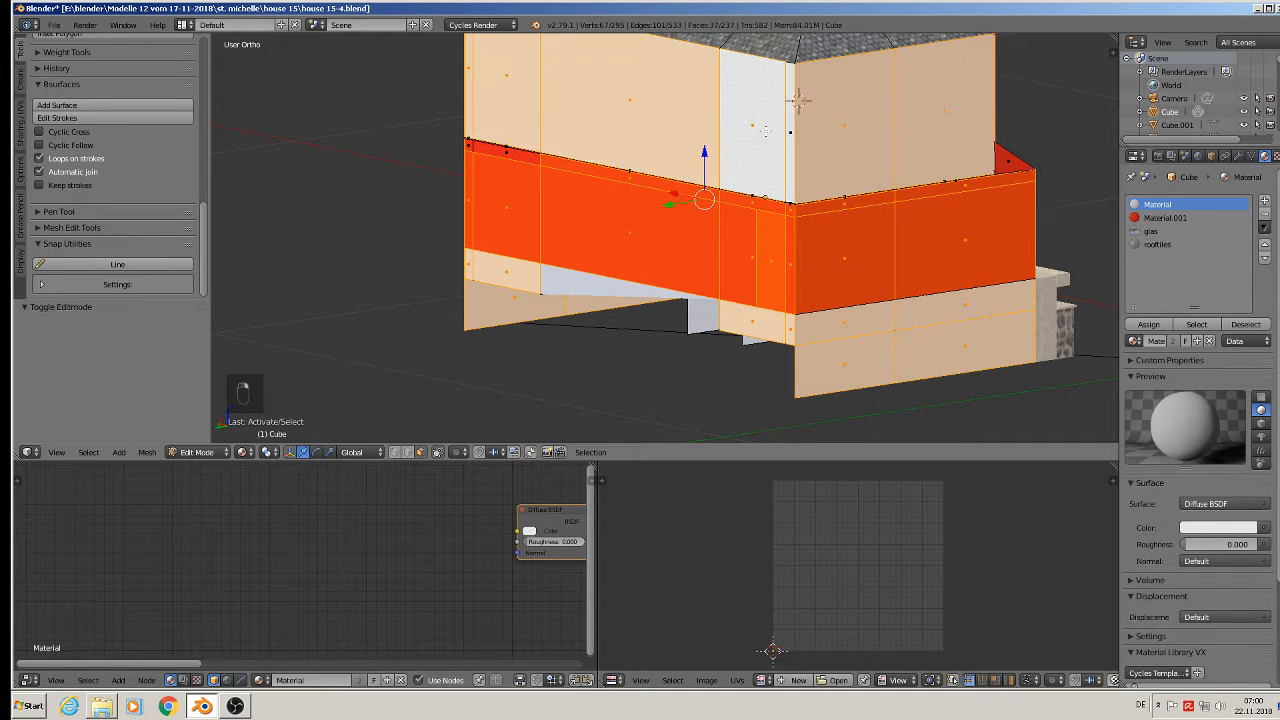
{"action": "right_click", "coordinate": [791, 137], "text": "shift"}
Step: Add a material slot with the existing wall material to the house body and assign it to the selected side and rear faces
{"action": "middle_click_drag", "start_coordinate": [889, 210], "coordinate": [664, 235]}
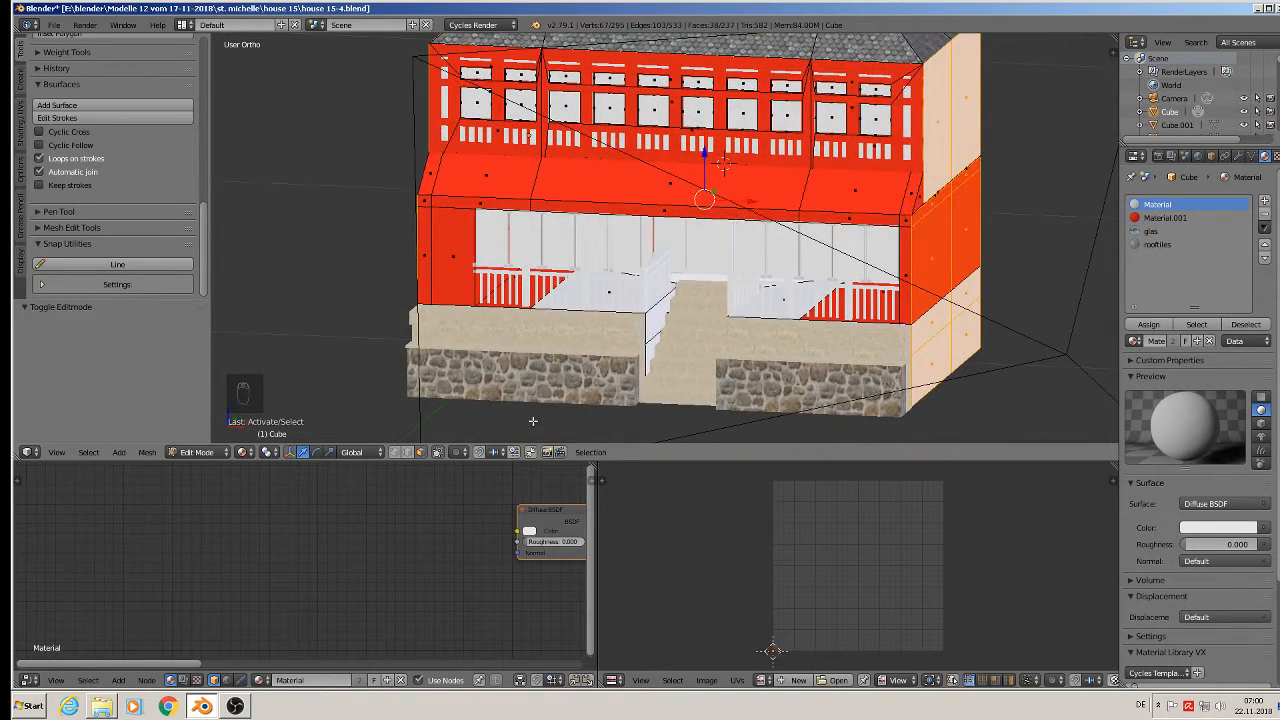
{"action": "left_click", "coordinate": [1264, 203]}
{"action": "left_click", "coordinate": [1134, 341]}
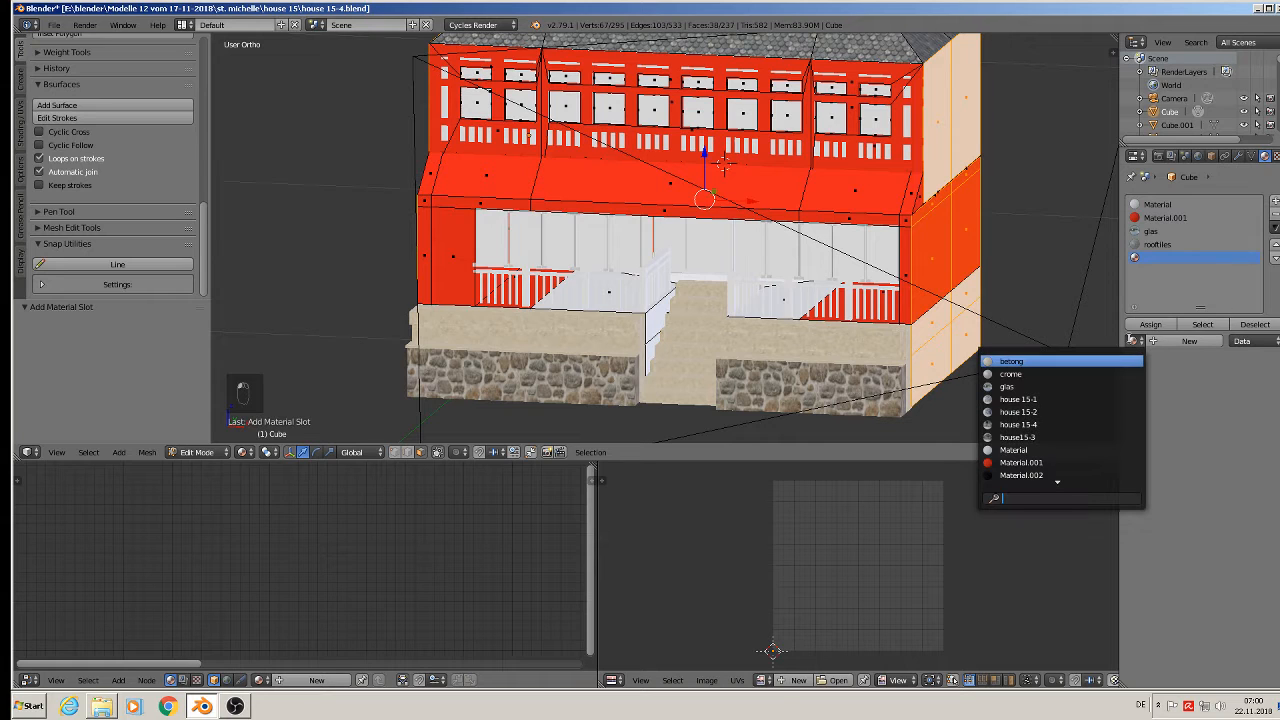
{"action": "scroll", "coordinate": [1111, 472], "scroll_direction": "down", "scroll_amount": 3}
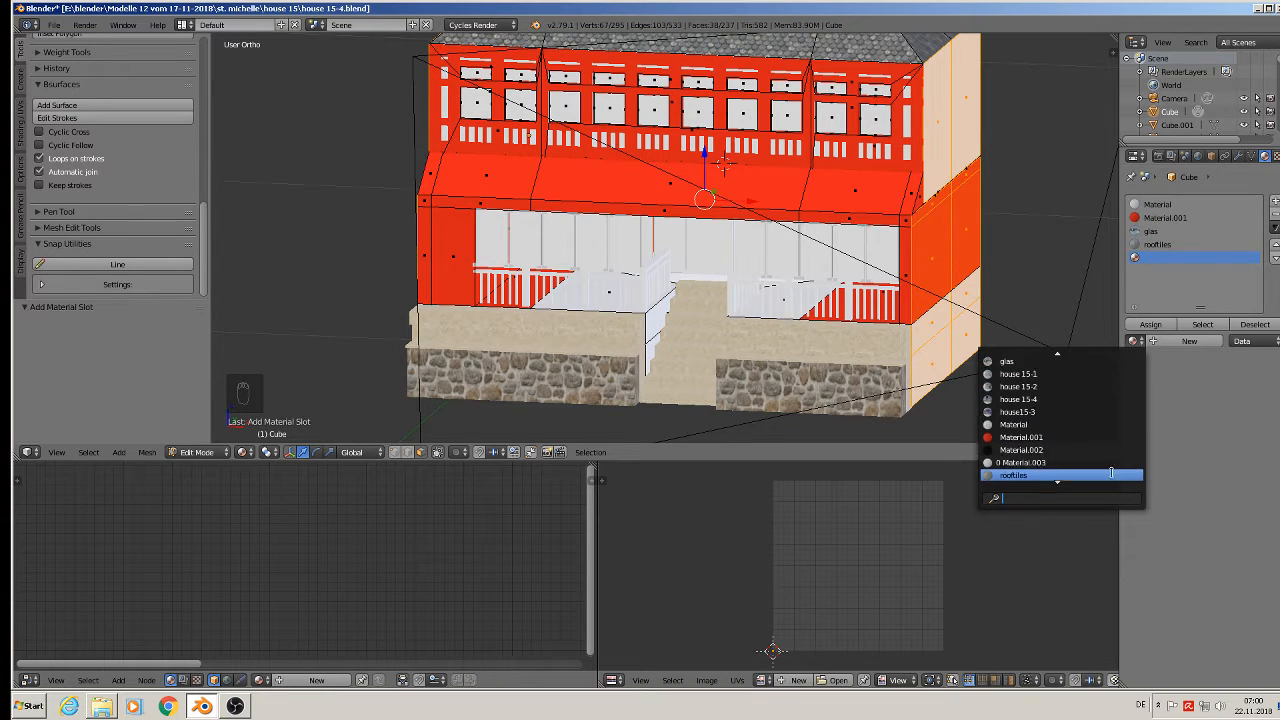
{"action": "left_click", "coordinate": [1110, 476]}
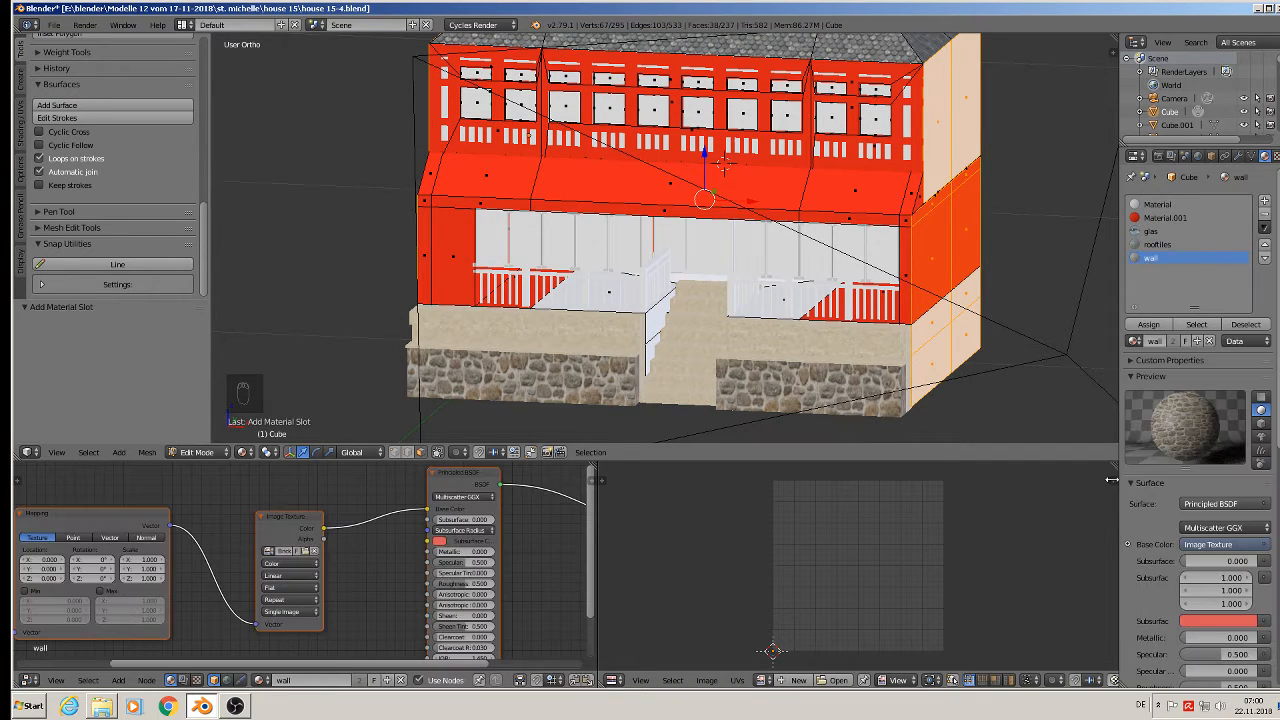
{"action": "left_click", "coordinate": [1148, 324]}
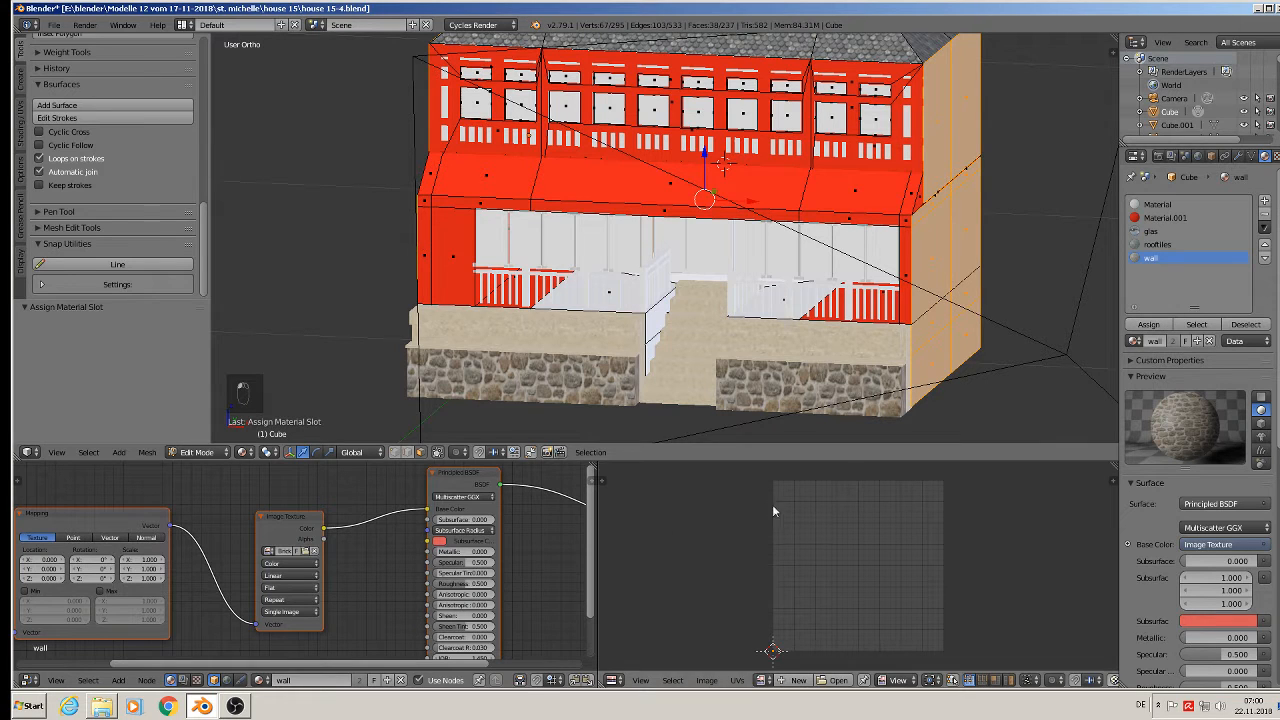
Step: Unwrap the selected side and rear wall faces with Smart UV Project at its default settings
{"action": "key", "text": "u"}
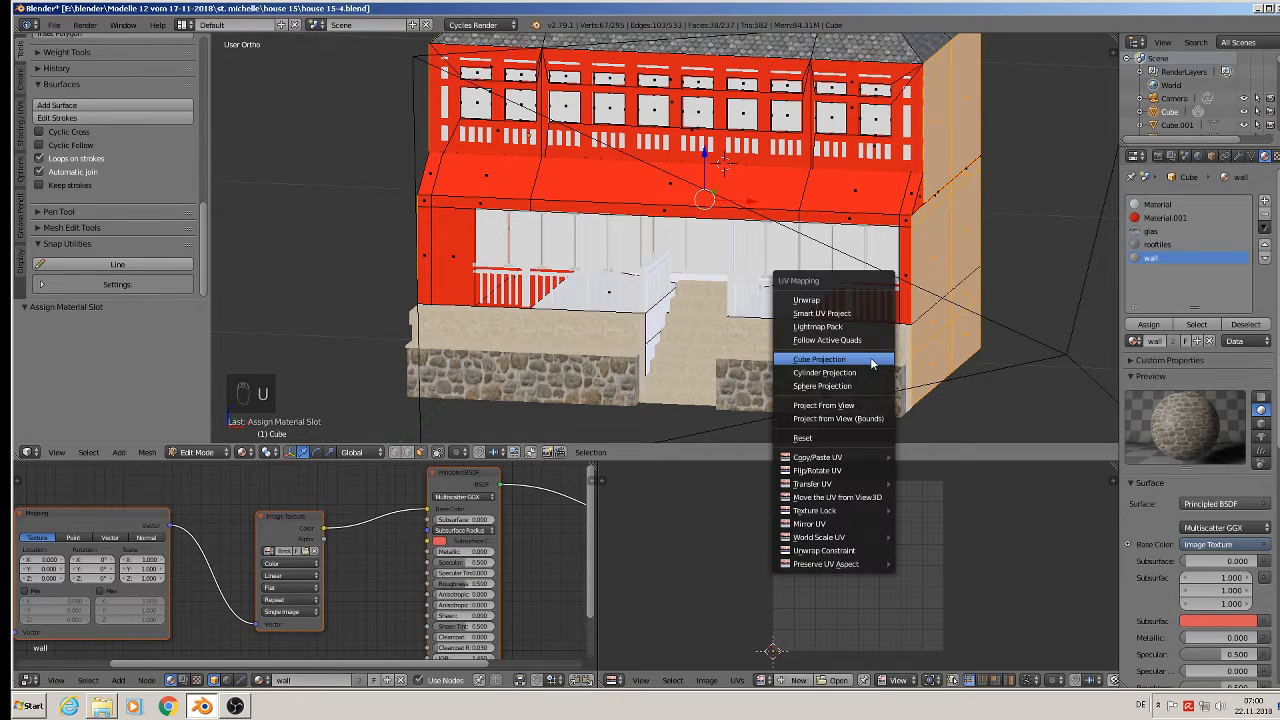
{"action": "left_click", "coordinate": [860, 314]}
{"action": "left_click", "coordinate": [864, 414]}
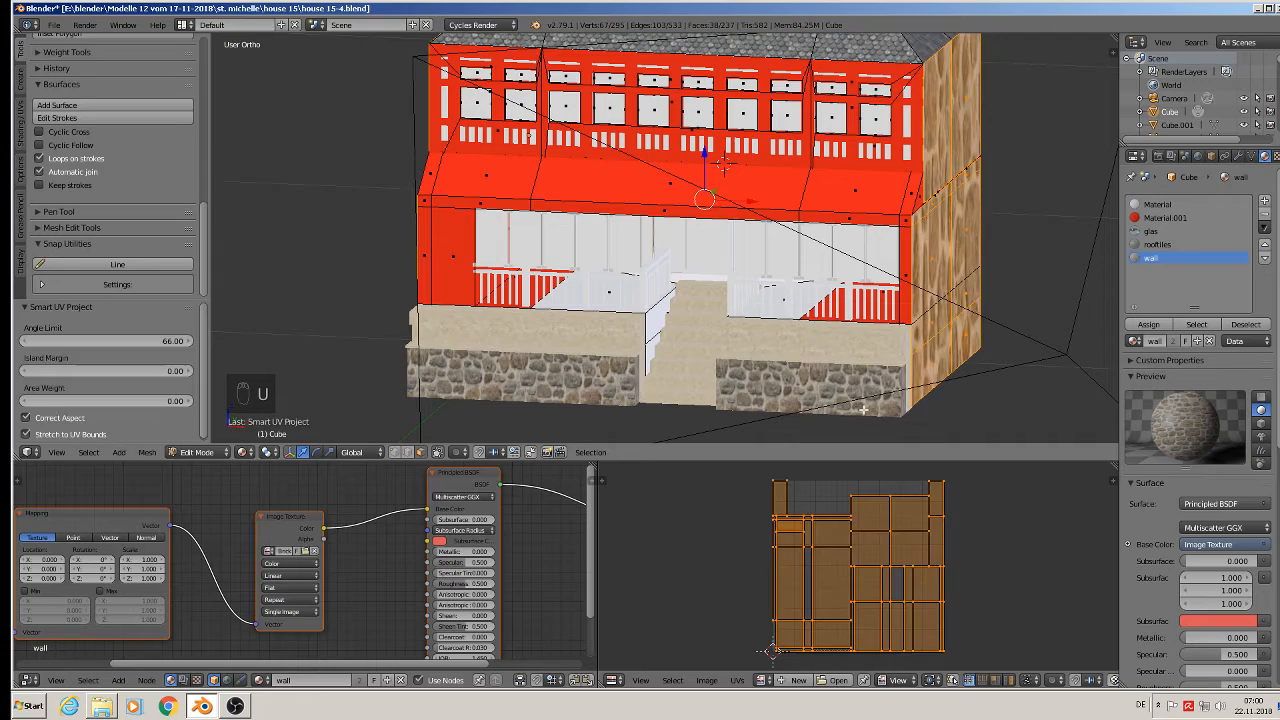
Step: Scale up the UV islands of the side and rear walls by about 3.09 to shrink the stone pattern
{"action": "middle_click_drag", "start_coordinate": [991, 554], "coordinate": [966, 556]}
{"action": "middle_click_drag", "start_coordinate": [984, 370], "coordinate": [903, 332]}
{"action": "key", "text": "s"}
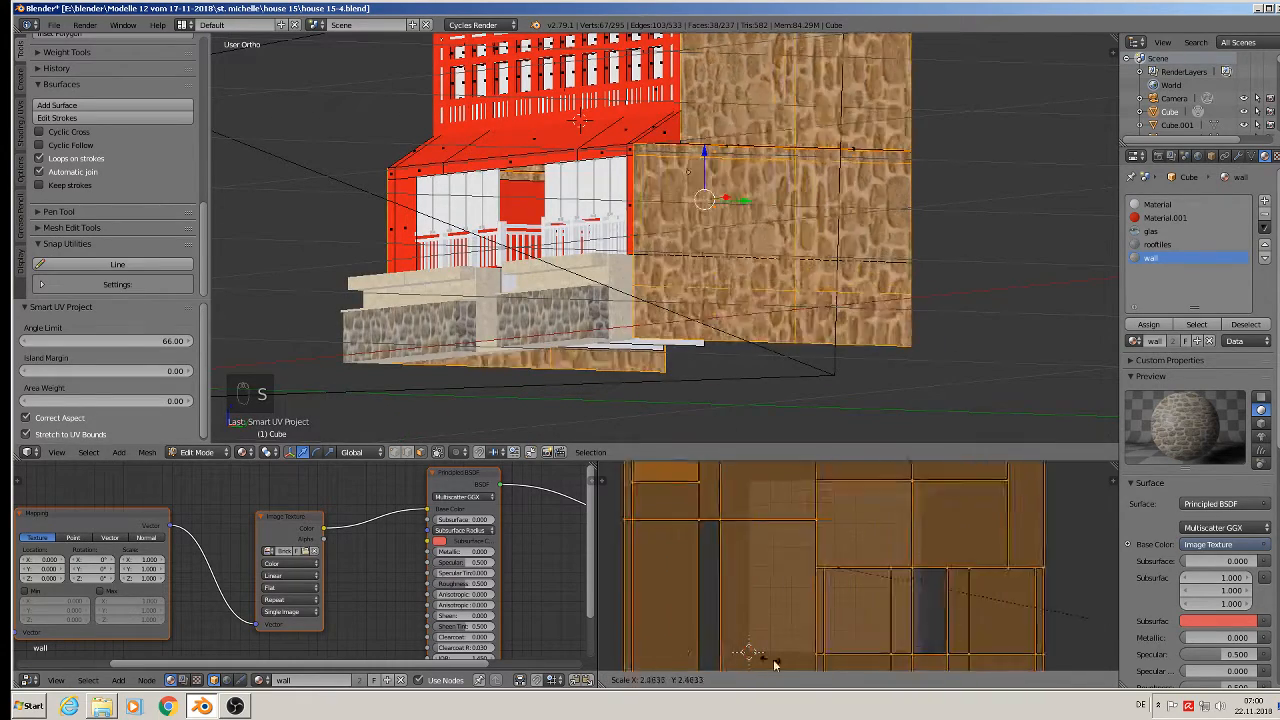
{"action": "left_click", "coordinate": [879, 477]}
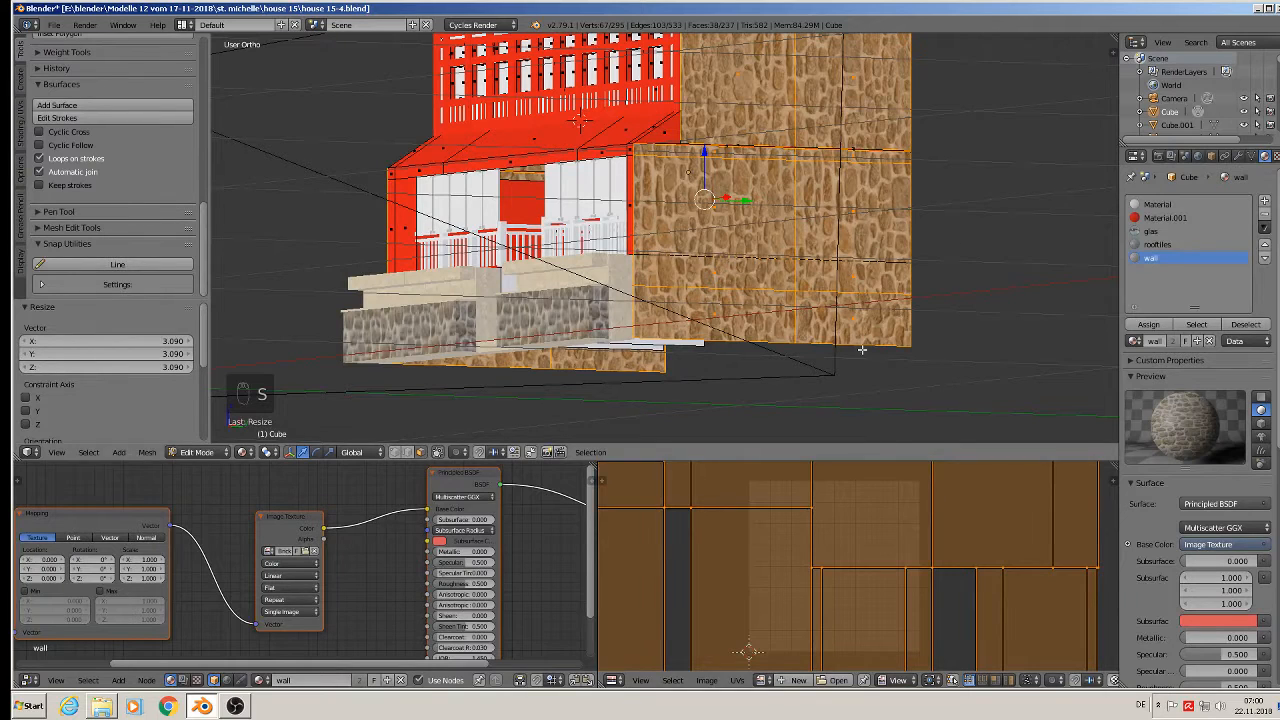
Step: Rotate the wall UV islands by 90° so the stones lie horizontally, scale them up slightly more and leave mesh editing
{"action": "key", "text": "r"}
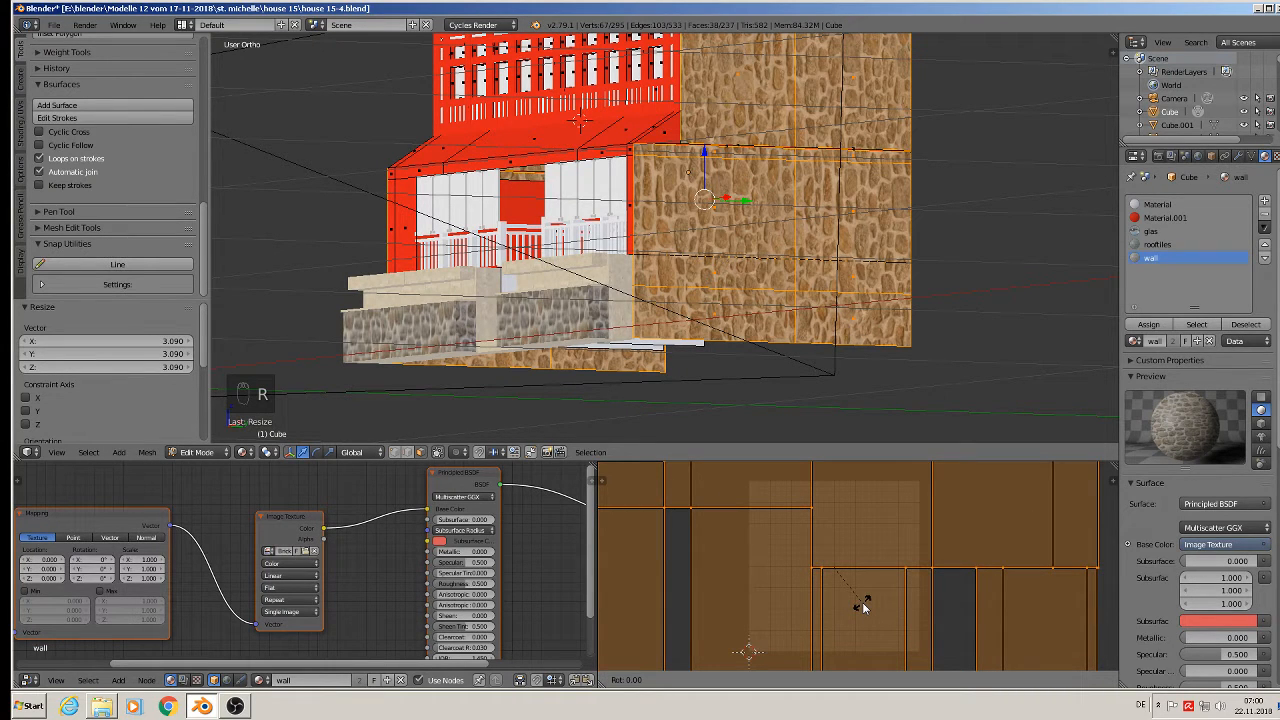
{"action": "type", "text": "90"}
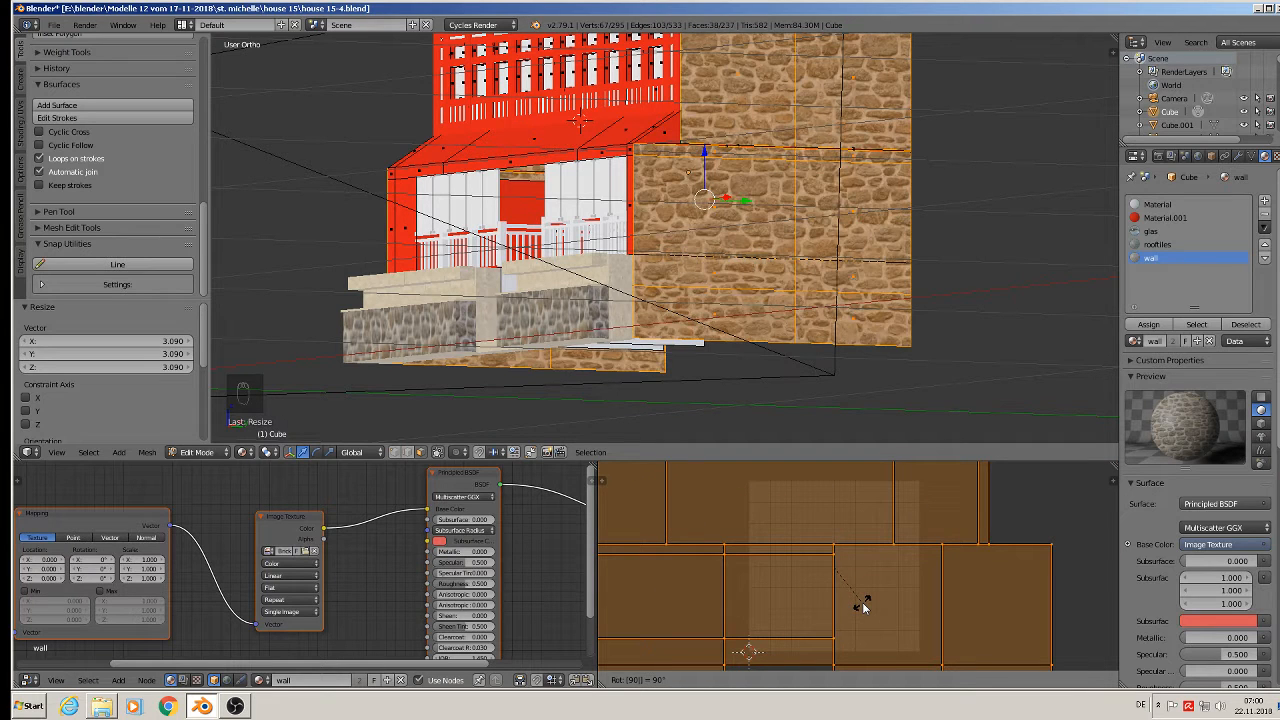
{"action": "key", "text": "Return"}
{"action": "key", "text": "s"}
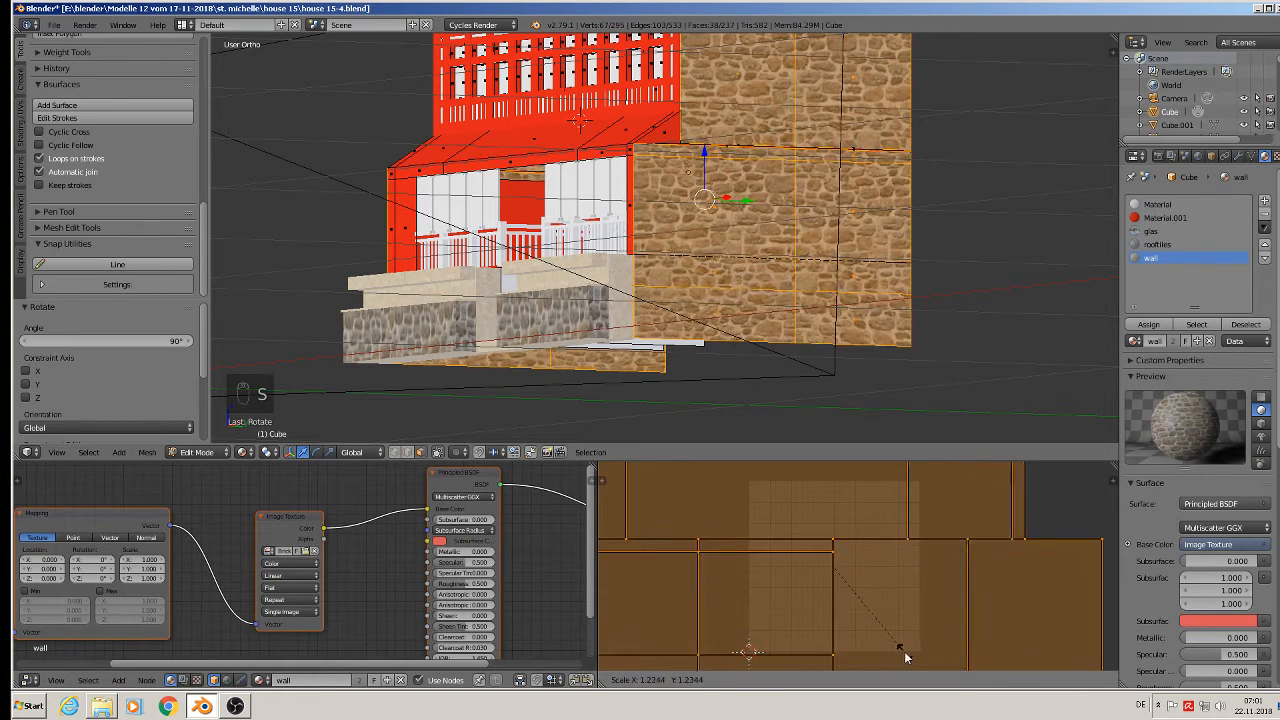
{"action": "left_click", "coordinate": [905, 655]}
{"action": "key", "text": "Tab"}
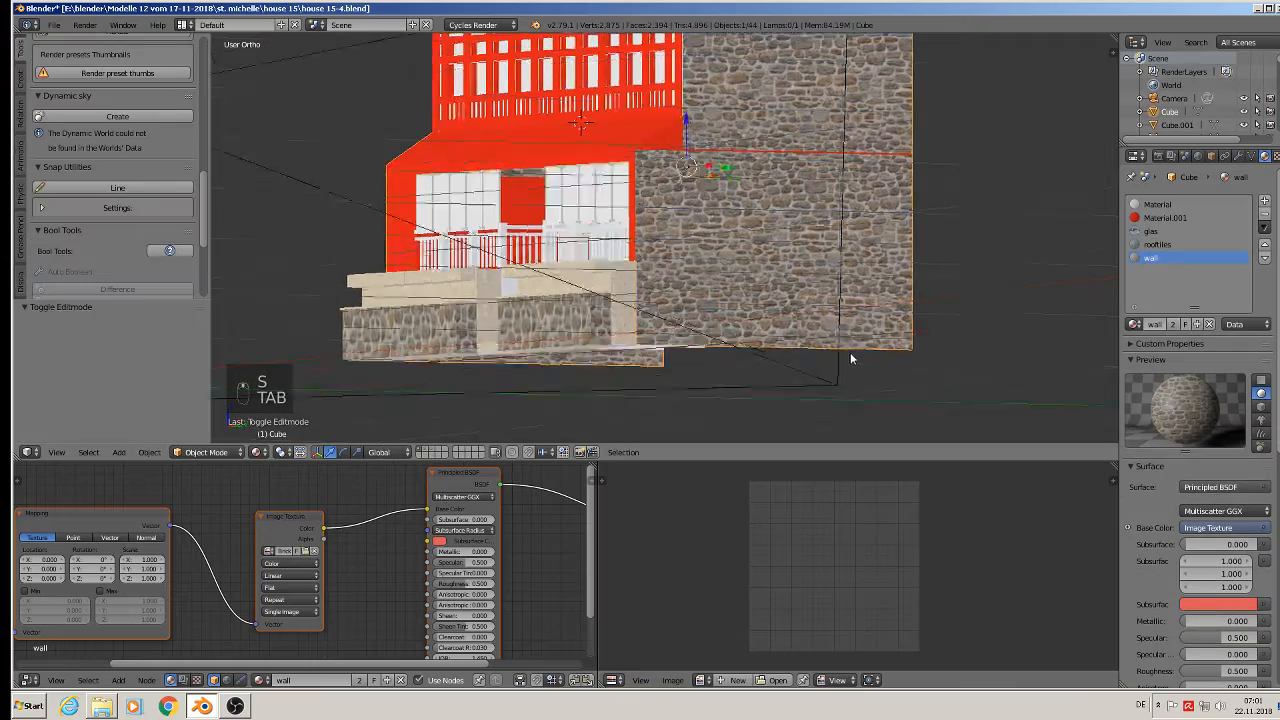
Step: Select the first two faces of the narrow red strip between the upper and lower stone sections of the side wall
{"action": "middle_click_drag", "start_coordinate": [850, 357], "coordinate": [743, 337]}
{"action": "key", "text": "a"}
{"action": "key", "text": "a"}
{"action": "scroll", "coordinate": [760, 334], "scroll_direction": "up", "scroll_amount": 6}
{"action": "key", "text": "Tab"}
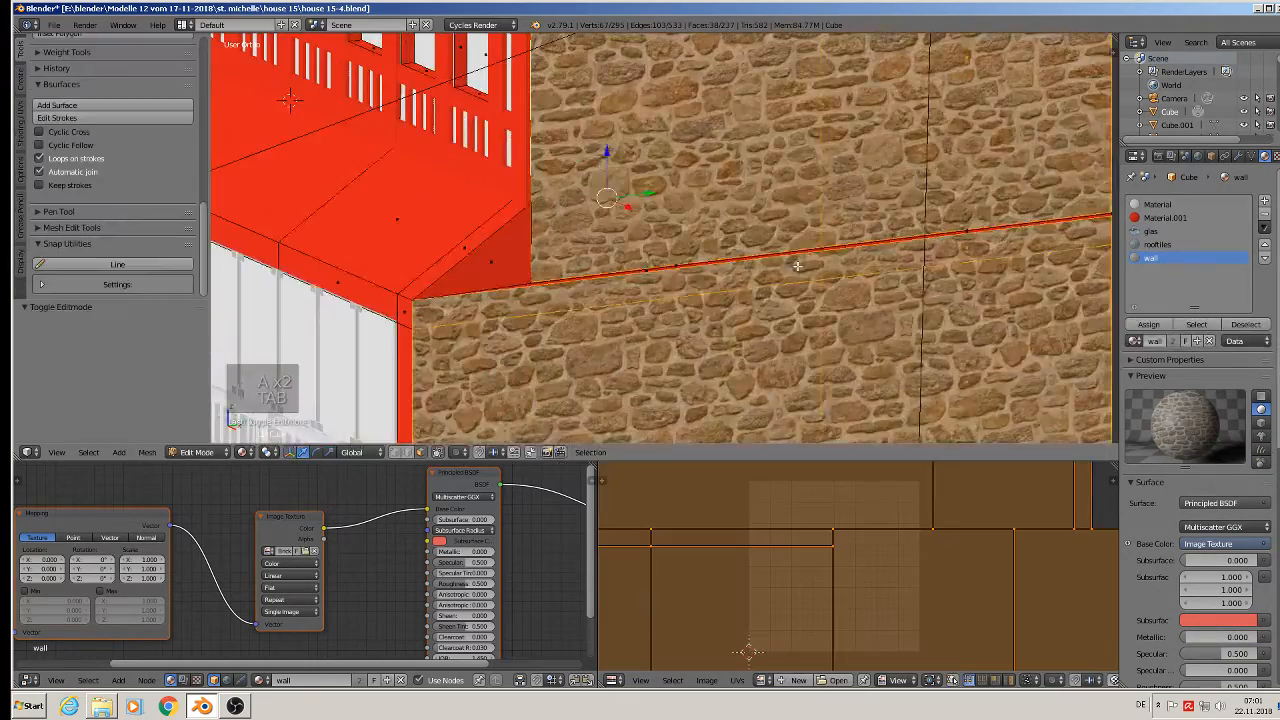
{"action": "scroll", "coordinate": [795, 266], "scroll_direction": "up", "scroll_amount": 3}
{"action": "right_click", "coordinate": [579, 272]}
{"action": "scroll", "coordinate": [653, 277], "scroll_direction": "up", "scroll_amount": 3}
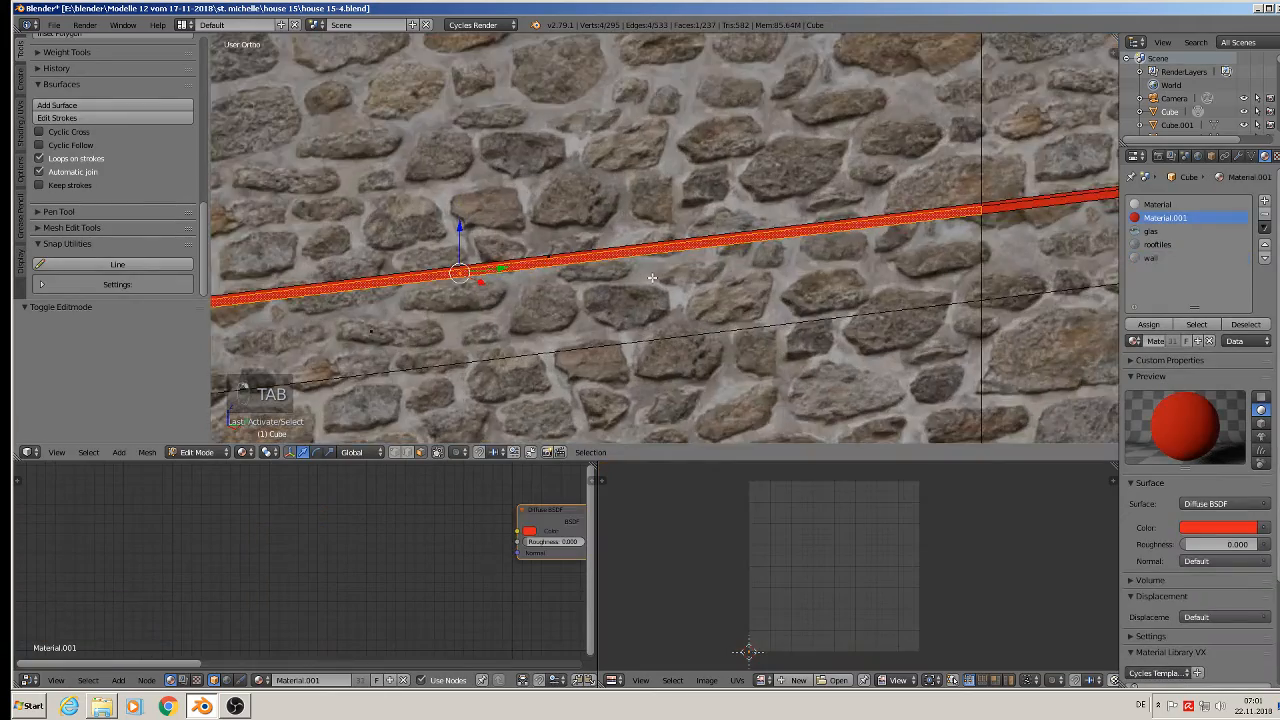
{"action": "scroll", "coordinate": [609, 245], "scroll_direction": "up", "scroll_amount": 2}
{"action": "right_click", "coordinate": [532, 241], "text": "shift"}
{"action": "scroll", "coordinate": [800, 236], "scroll_direction": "down", "scroll_amount": 4}
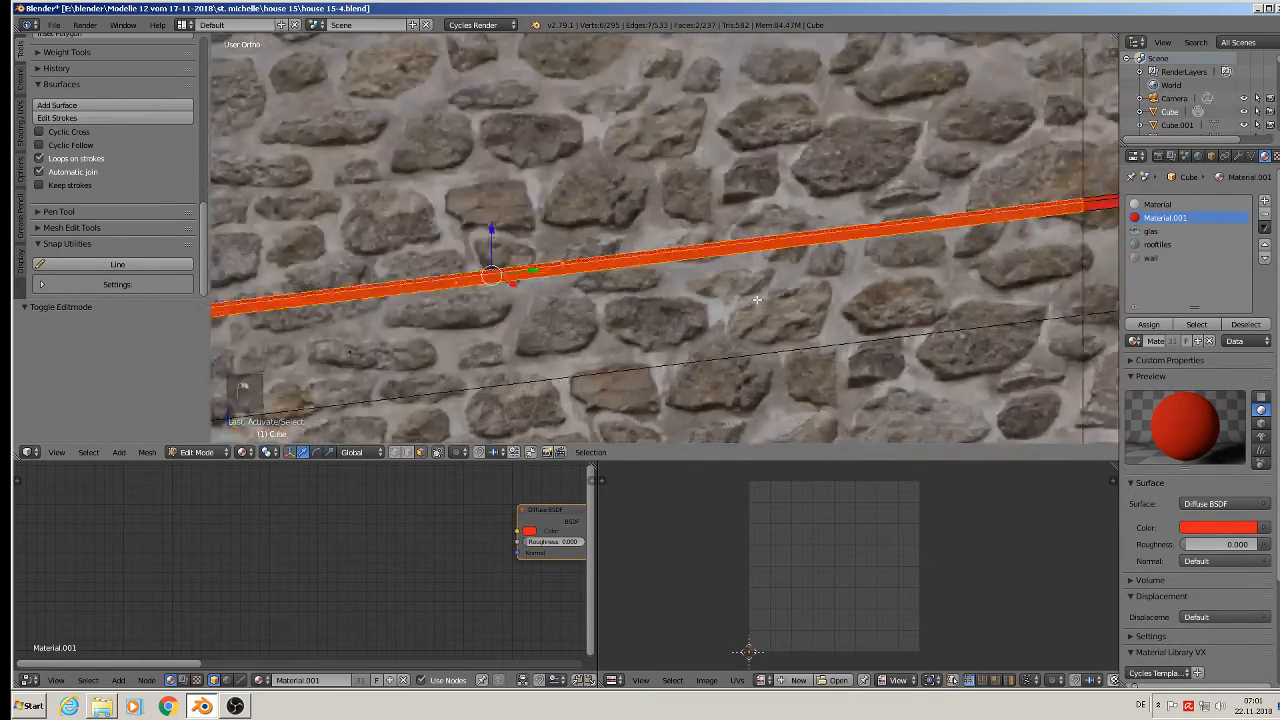
Step: Add the remaining red strip faces on this side wall to the selection and assign the wall material to them
{"action": "middle_click_drag", "start_coordinate": [998, 226], "coordinate": [550, 290], "text": "shift"}
{"action": "right_click", "coordinate": [897, 230], "text": "shift"}
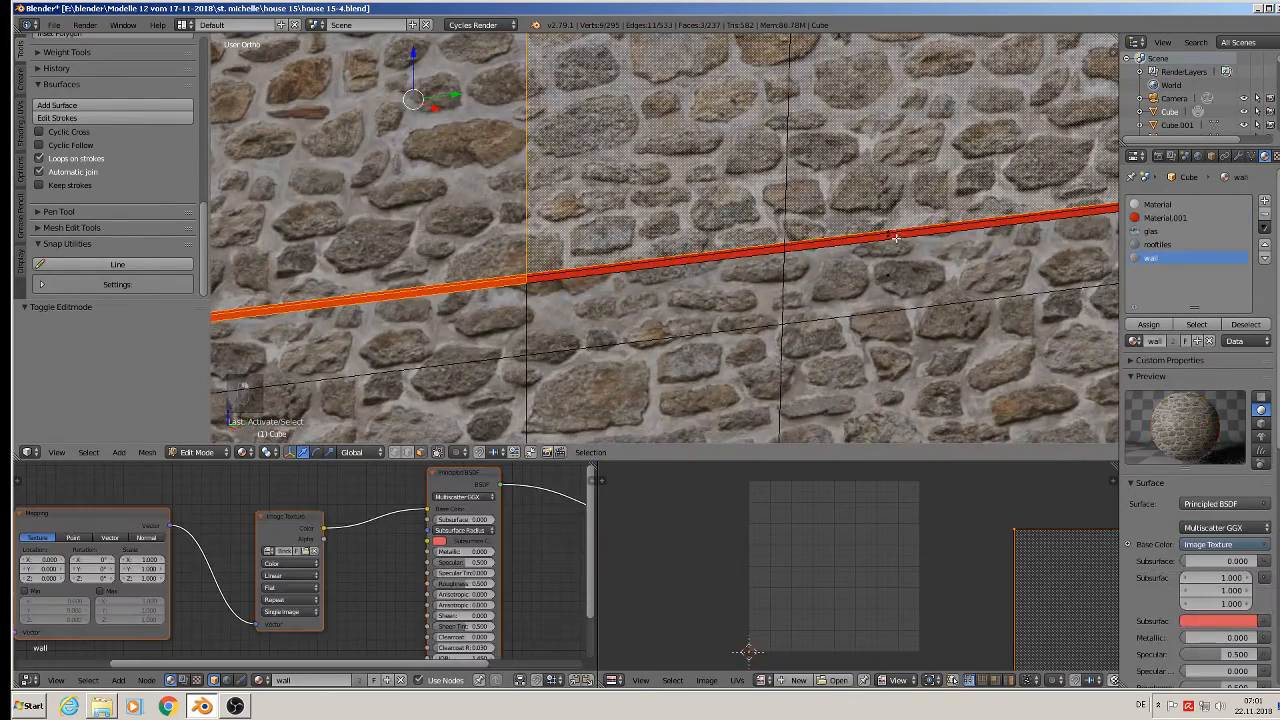
{"action": "right_click", "coordinate": [895, 235], "text": "shift"}
{"action": "right_click", "coordinate": [892, 234], "text": "shift"}
{"action": "right_click", "coordinate": [891, 233], "text": "shift"}
{"action": "right_click", "coordinate": [891, 233], "text": "shift"}
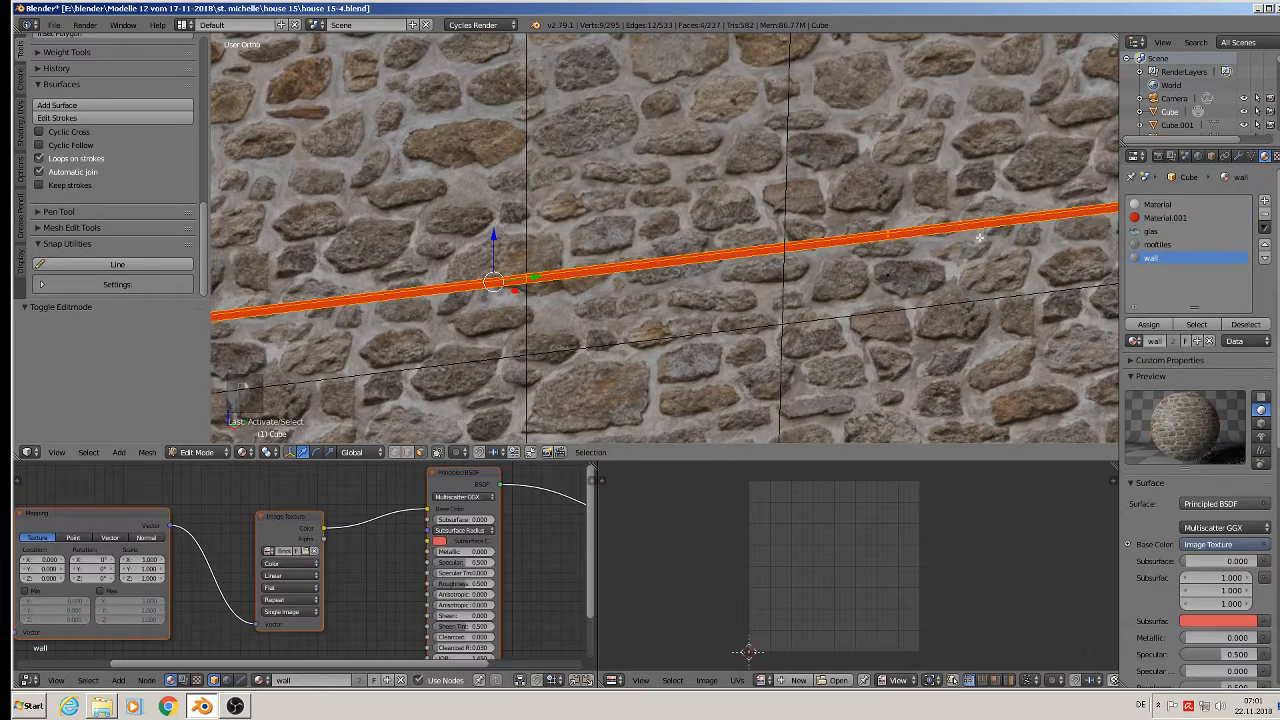
{"action": "left_click", "coordinate": [1152, 326]}
{"action": "key", "text": "Tab"}
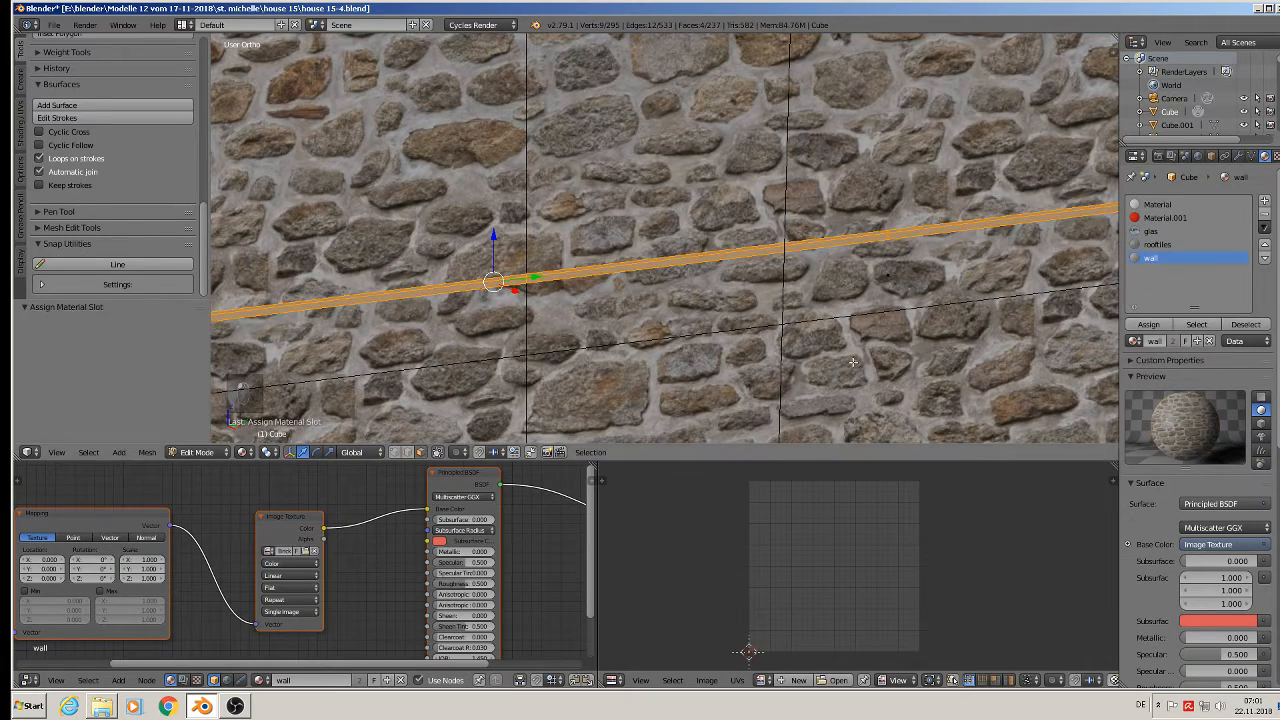
Step: Examine the narrow red strip between the stone sections of the opposite side wall
{"action": "scroll", "coordinate": [840, 365], "scroll_direction": "down", "scroll_amount": 5}
{"action": "middle_click_drag", "start_coordinate": [804, 374], "coordinate": [746, 228]}
{"action": "scroll", "coordinate": [746, 228], "scroll_direction": "up", "scroll_amount": 6}
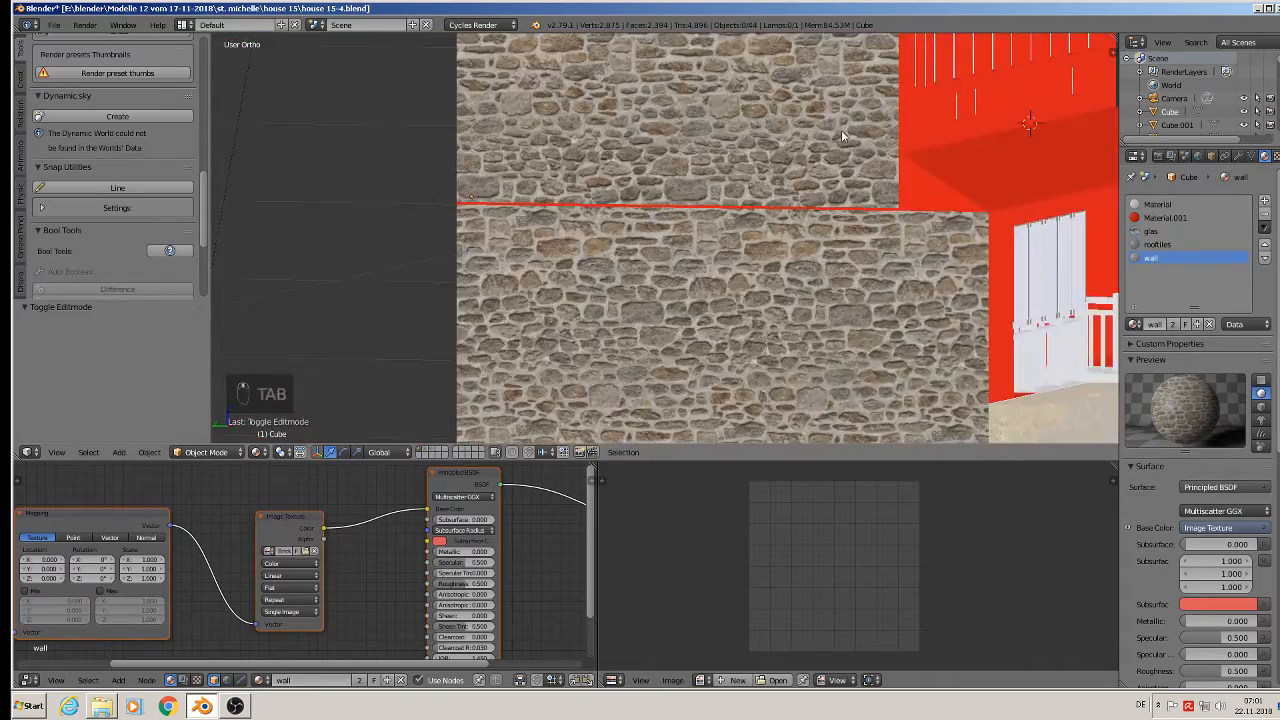
Step: Assign the existing wall material to the four thin red strip faces running between the stone sections of the house's side wall
{"action": "key", "text": "Tab"}
{"action": "right_click", "coordinate": [472, 276]}
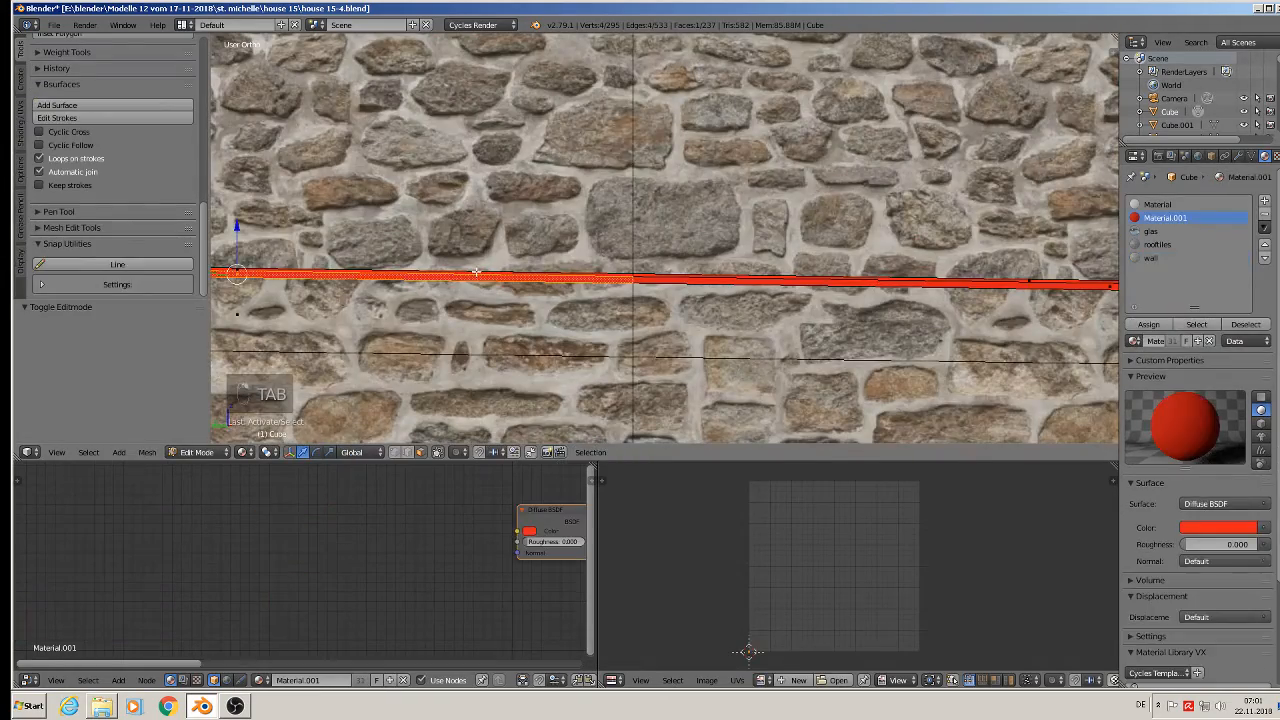
{"action": "right_click", "coordinate": [472, 275], "text": "shift"}
{"action": "right_click", "coordinate": [473, 274], "text": "shift"}
{"action": "right_click", "coordinate": [490, 248], "text": "shift"}
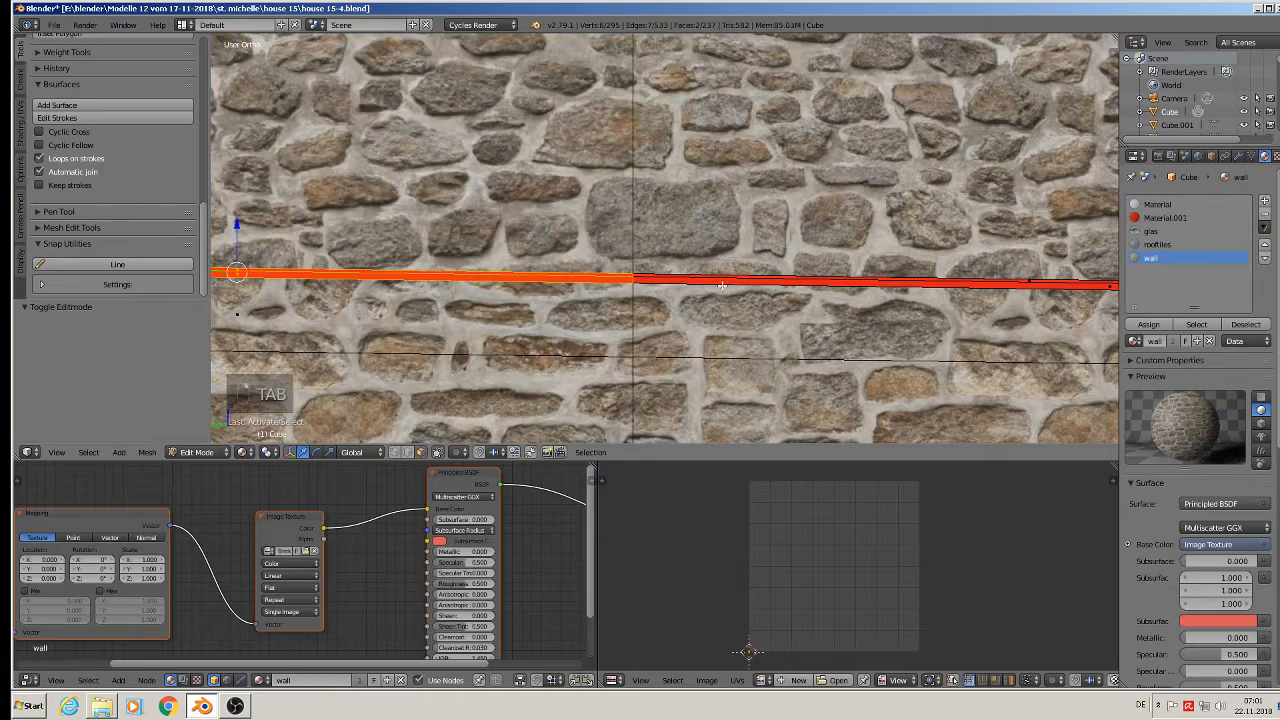
{"action": "right_click", "coordinate": [723, 279], "text": "shift"}
{"action": "right_click", "coordinate": [726, 276], "text": "shift"}
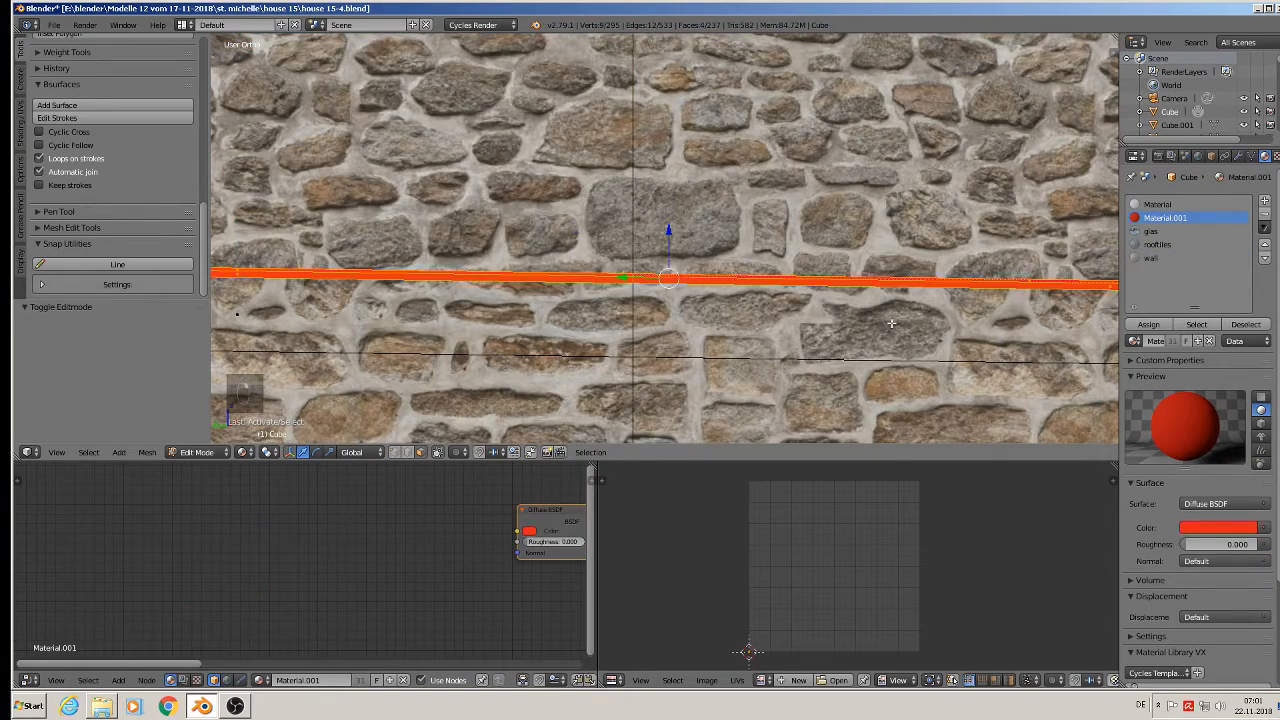
{"action": "scroll", "coordinate": [892, 324], "scroll_direction": "down", "scroll_amount": 3}
{"action": "middle_click_drag", "start_coordinate": [1046, 330], "coordinate": [546, 274], "text": "shift"}
{"action": "middle_click_drag", "start_coordinate": [643, 278], "coordinate": [608, 291]}
{"action": "left_click", "coordinate": [1150, 258]}
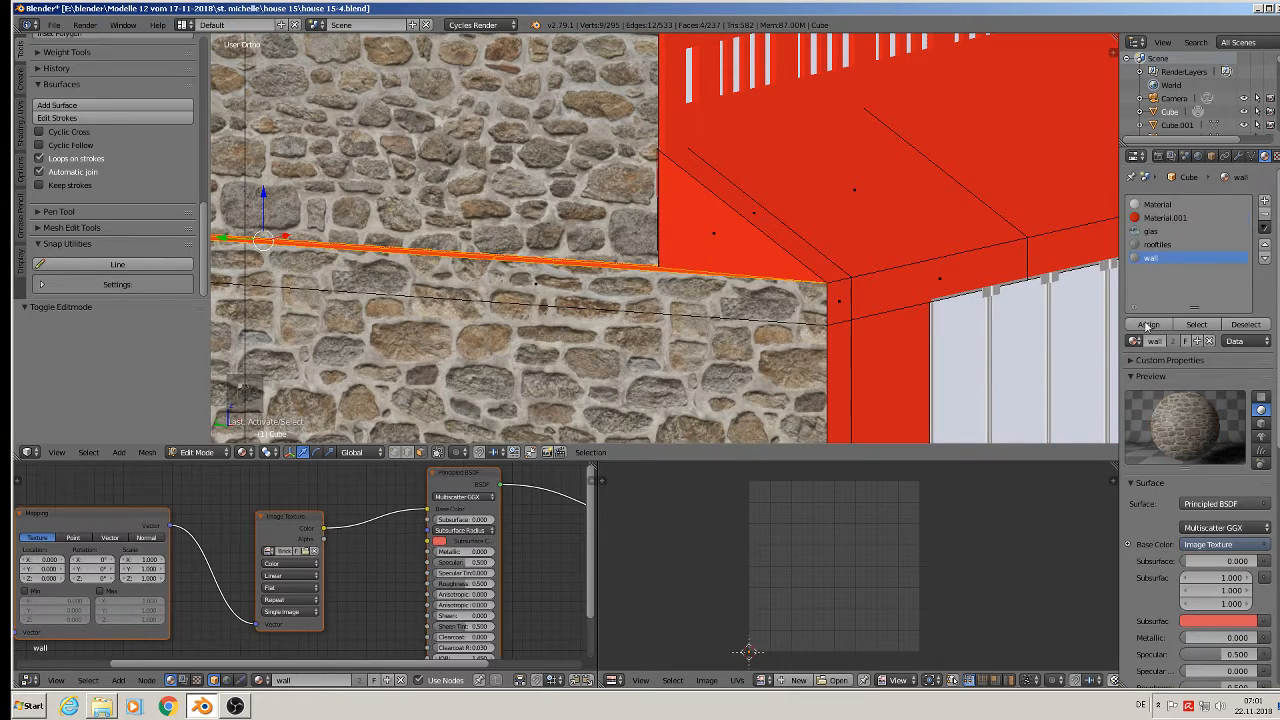
{"action": "left_click", "coordinate": [1148, 324]}
{"action": "scroll", "coordinate": [678, 251], "scroll_direction": "down", "scroll_amount": 6}
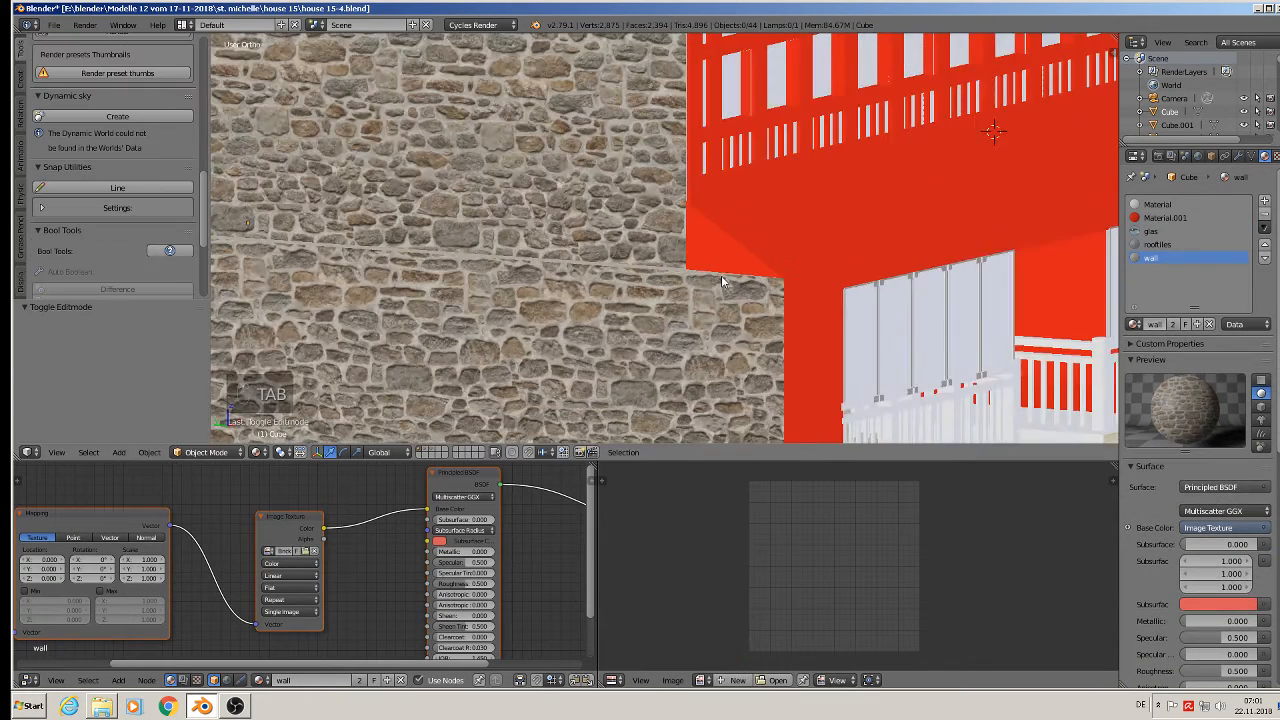
{"action": "key", "text": "Tab"}
Step: Save the house model under its existing file name
{"action": "scroll", "coordinate": [721, 275], "scroll_direction": "down", "scroll_amount": 2}
{"action": "middle_click_drag", "start_coordinate": [748, 287], "coordinate": [504, 297]}
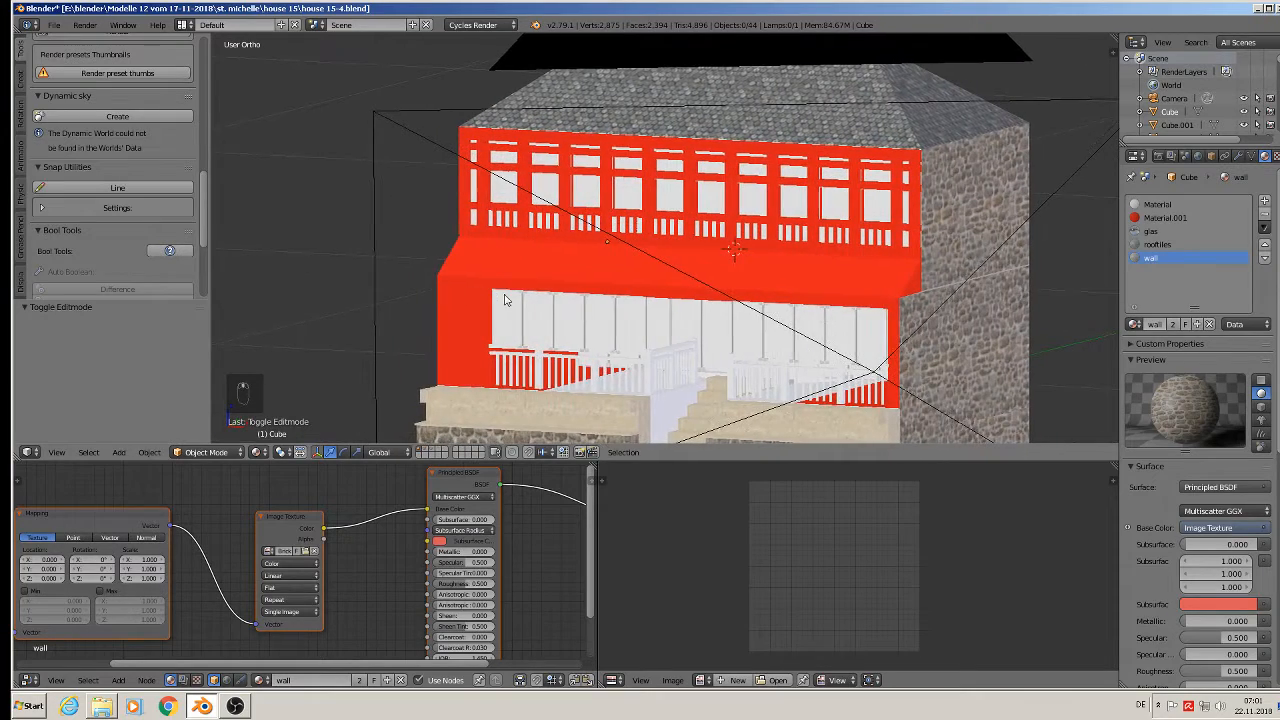
{"action": "left_click", "coordinate": [55, 25]}
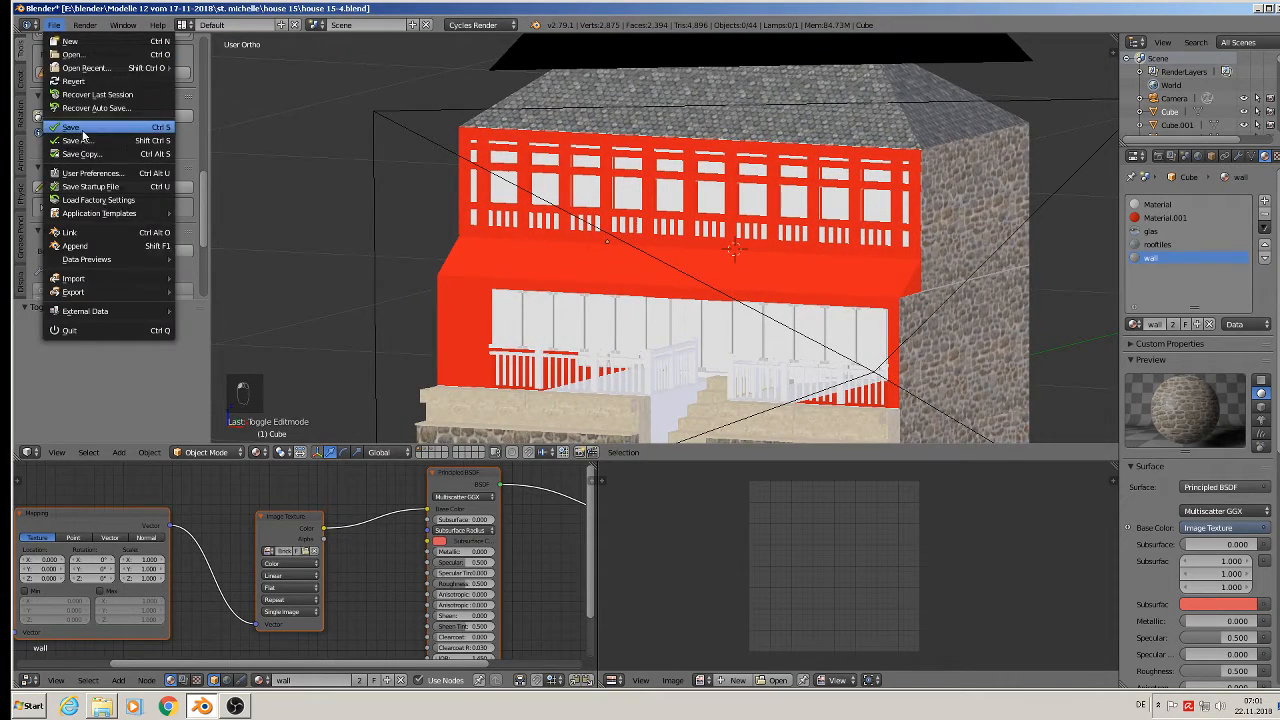
{"action": "left_click", "coordinate": [80, 138]}
Step: Select the white side faces on both sides of the entrance stairs and UV-map them with Project From View in the right orthographic view
{"action": "scroll", "coordinate": [534, 310], "scroll_direction": "down", "scroll_amount": 2}
{"action": "scroll", "coordinate": [540, 310], "scroll_direction": "up", "scroll_amount": 3}
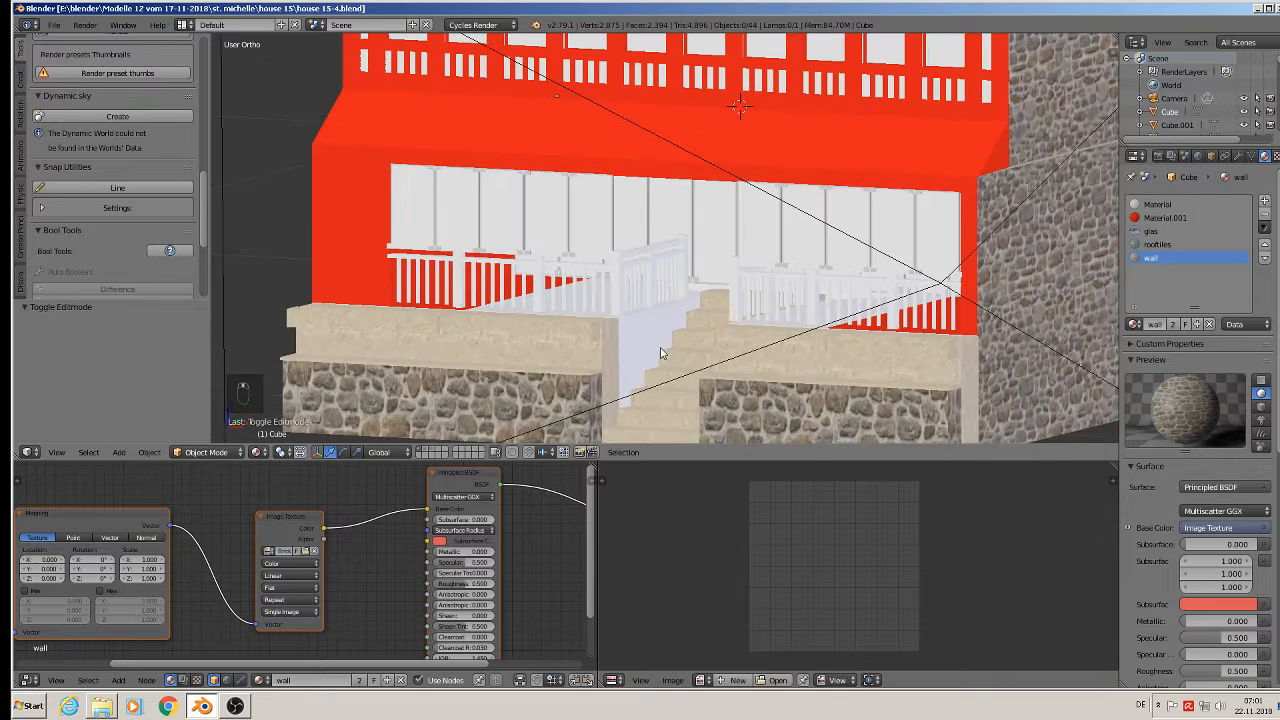
{"action": "scroll", "coordinate": [648, 342], "scroll_direction": "up", "scroll_amount": 1}
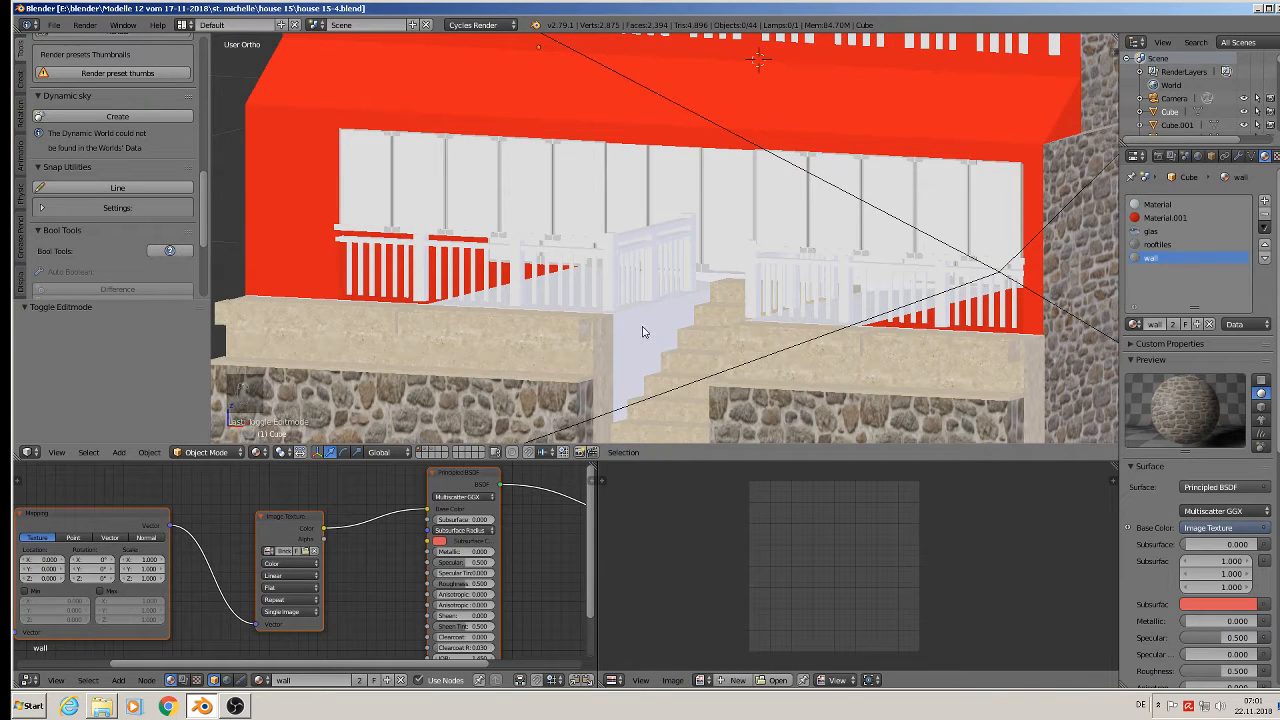
{"action": "key", "text": "Tab"}
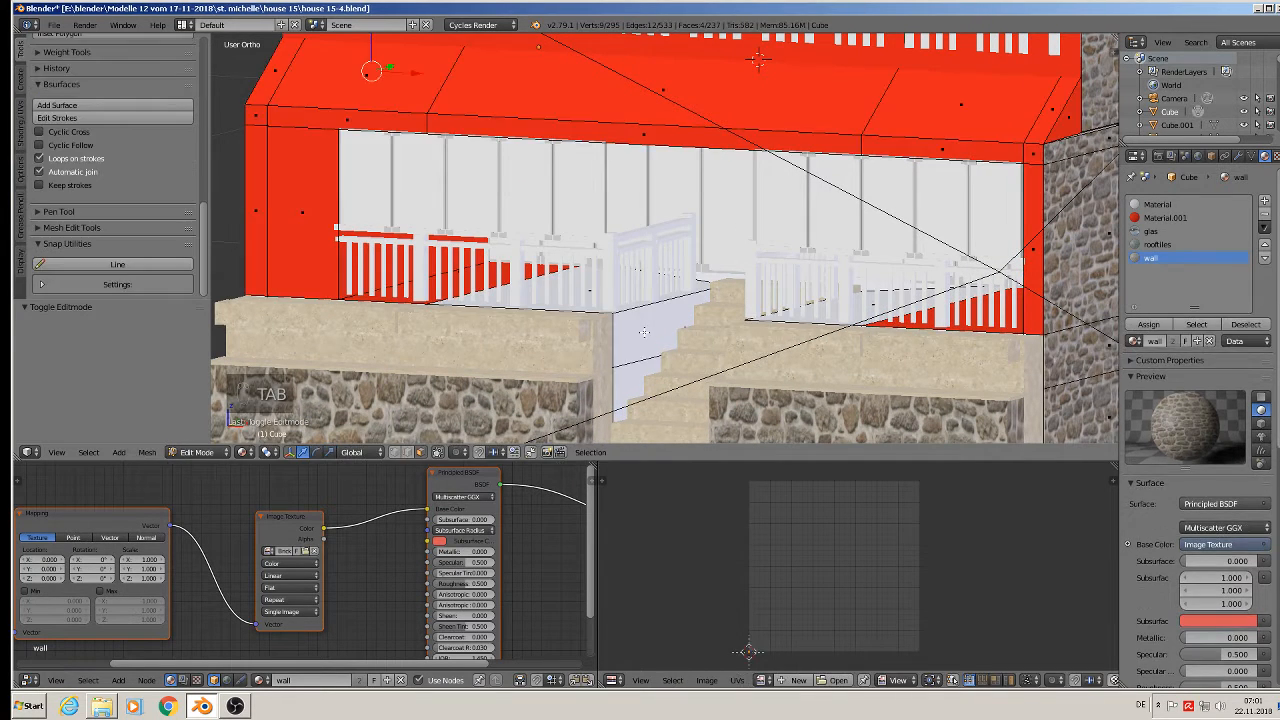
{"action": "right_click", "coordinate": [641, 345]}
{"action": "right_click", "coordinate": [638, 378], "text": "shift"}
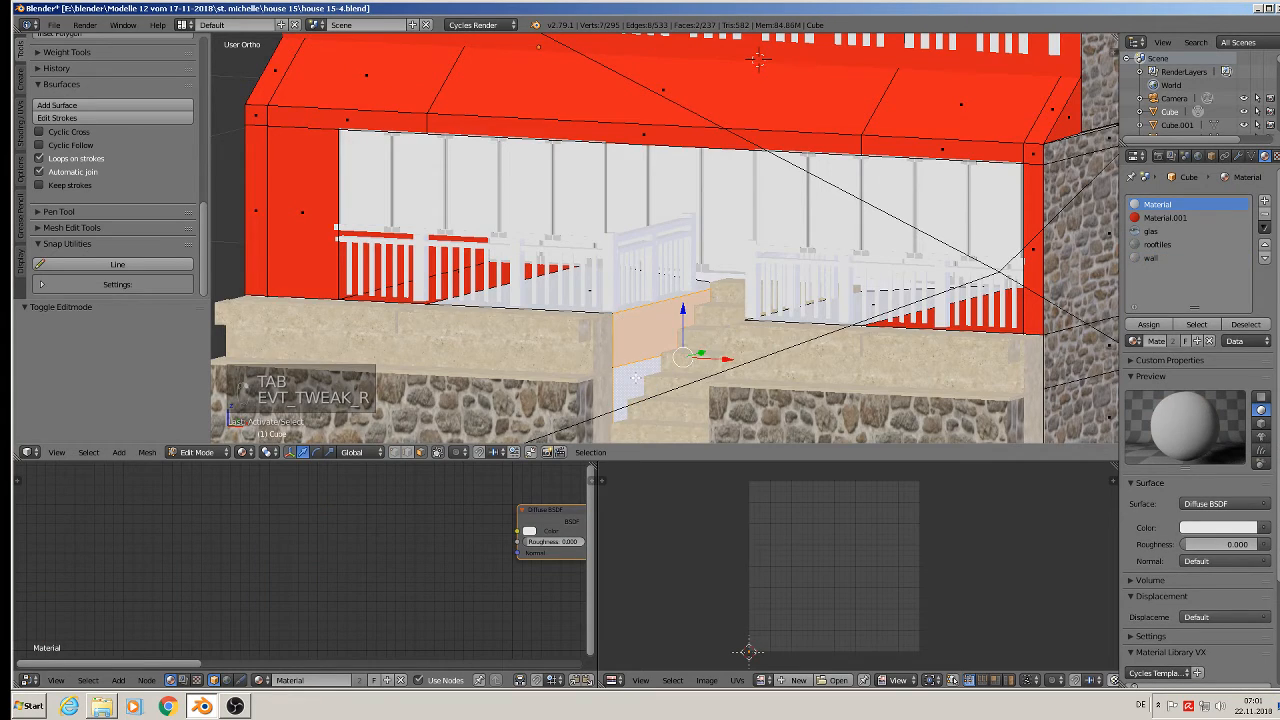
{"action": "middle_click_drag", "start_coordinate": [660, 383], "coordinate": [866, 322]}
{"action": "right_click", "coordinate": [868, 320], "text": "shift"}
{"action": "right_click", "coordinate": [886, 377], "text": "shift"}
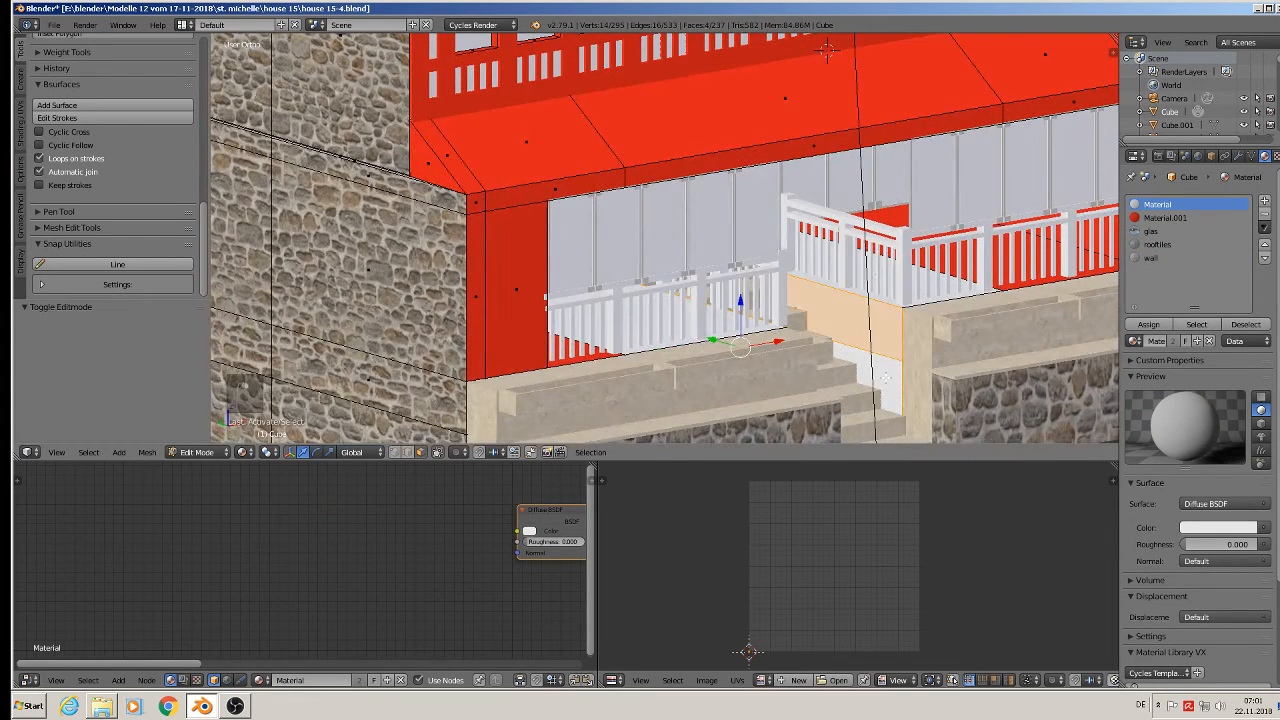
{"action": "key", "text": "KP_3"}
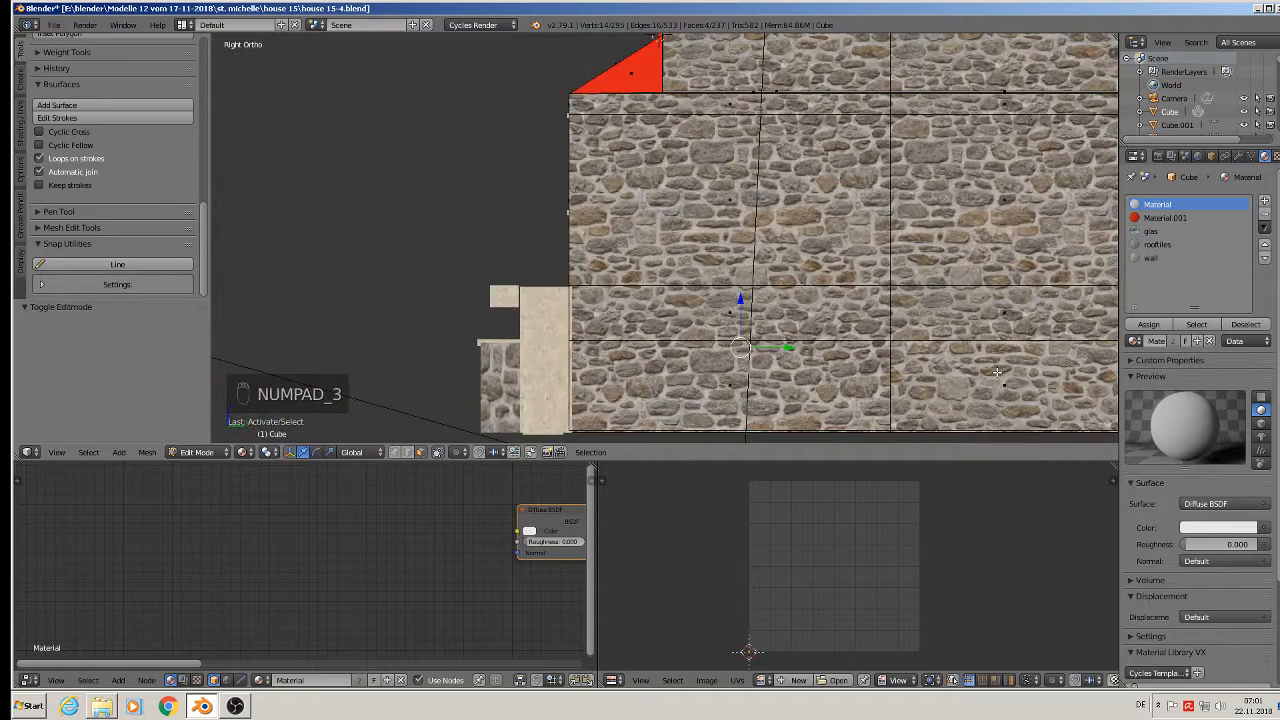
{"action": "key", "text": "u"}
{"action": "key", "text": "u"}
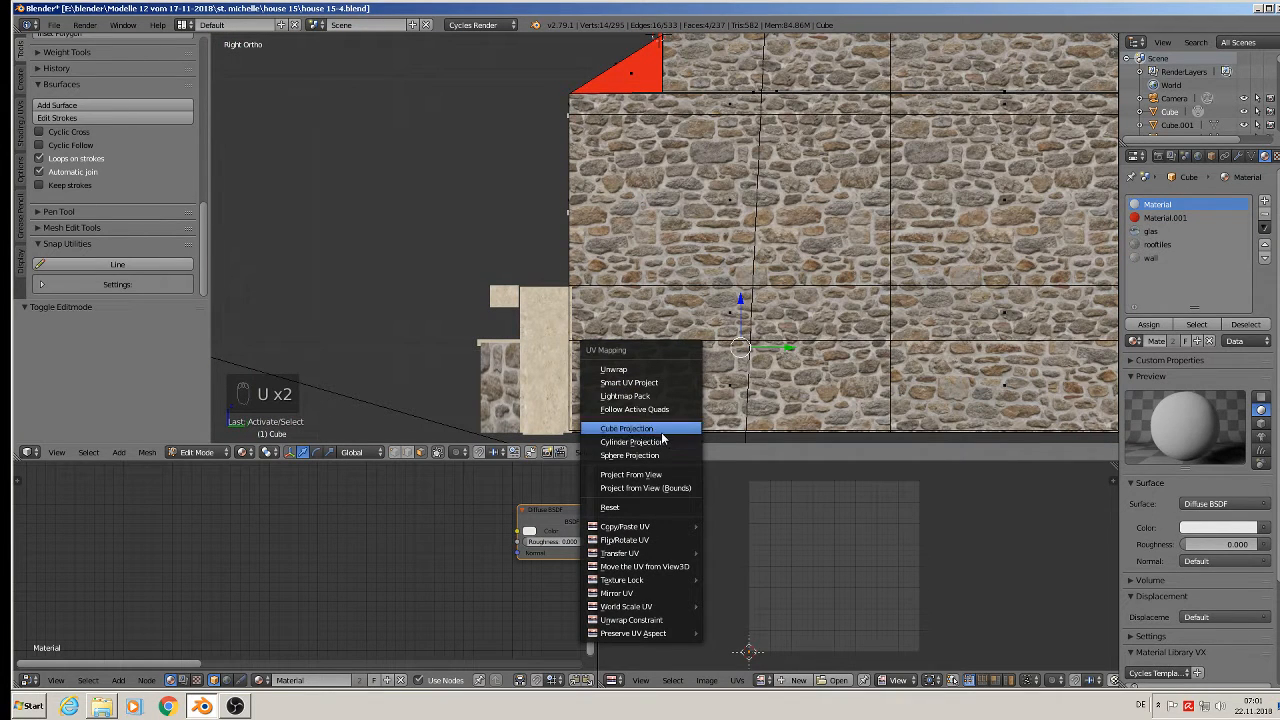
{"action": "left_click", "coordinate": [657, 475]}
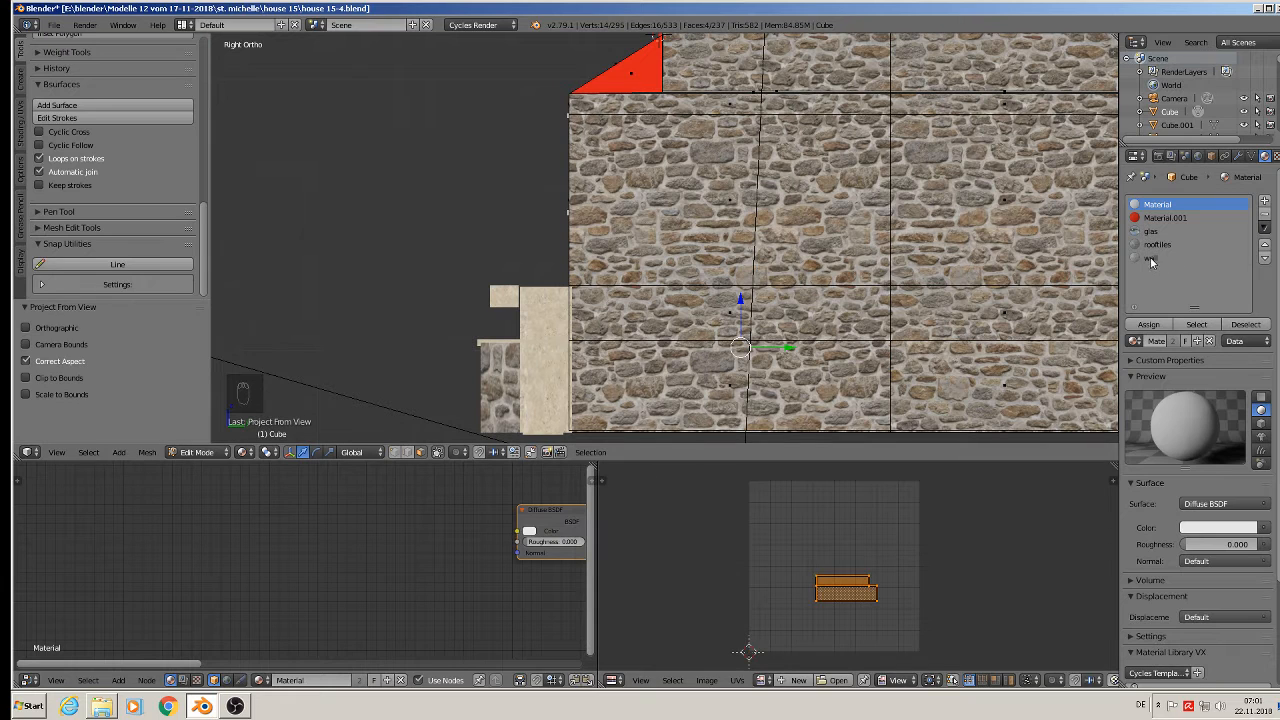
Step: Add a material slot holding the existing betong material and assign it to the selected stair side faces
{"action": "left_click", "coordinate": [1266, 203]}
{"action": "left_click", "coordinate": [1133, 341]}
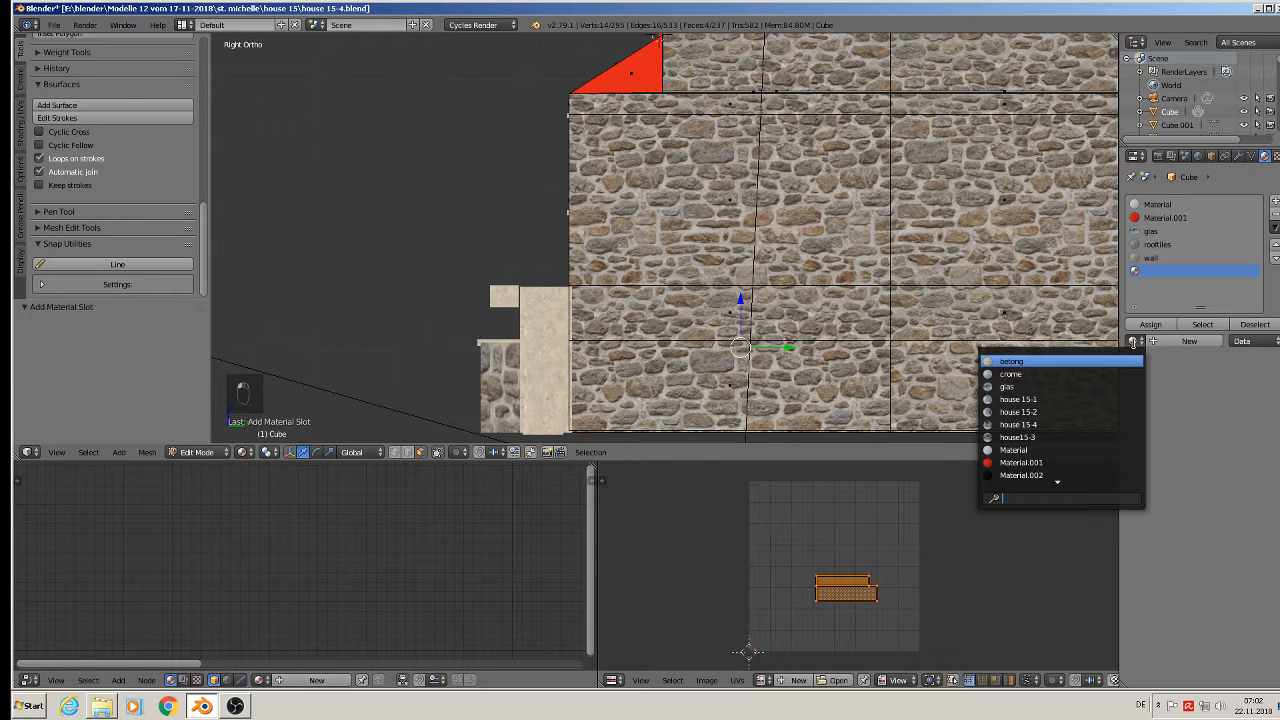
{"action": "left_click", "coordinate": [1076, 362]}
{"action": "middle_click_drag", "start_coordinate": [463, 272], "coordinate": [490, 274]}
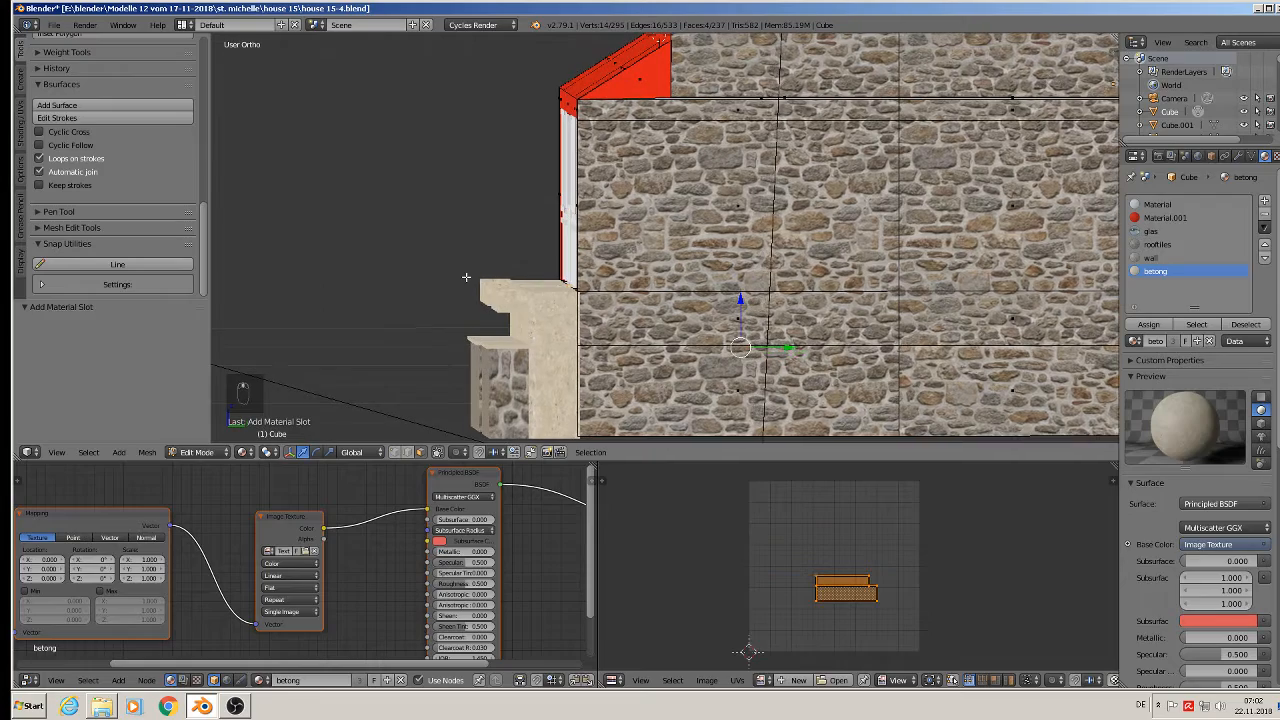
{"action": "left_click", "coordinate": [1148, 324]}
Step: Scale the stair side faces' UVs up by about 15.33 so the concrete texture becomes finer
{"action": "middle_click_drag", "start_coordinate": [525, 336], "coordinate": [603, 348]}
{"action": "scroll", "coordinate": [587, 338], "scroll_direction": "up", "scroll_amount": 4}
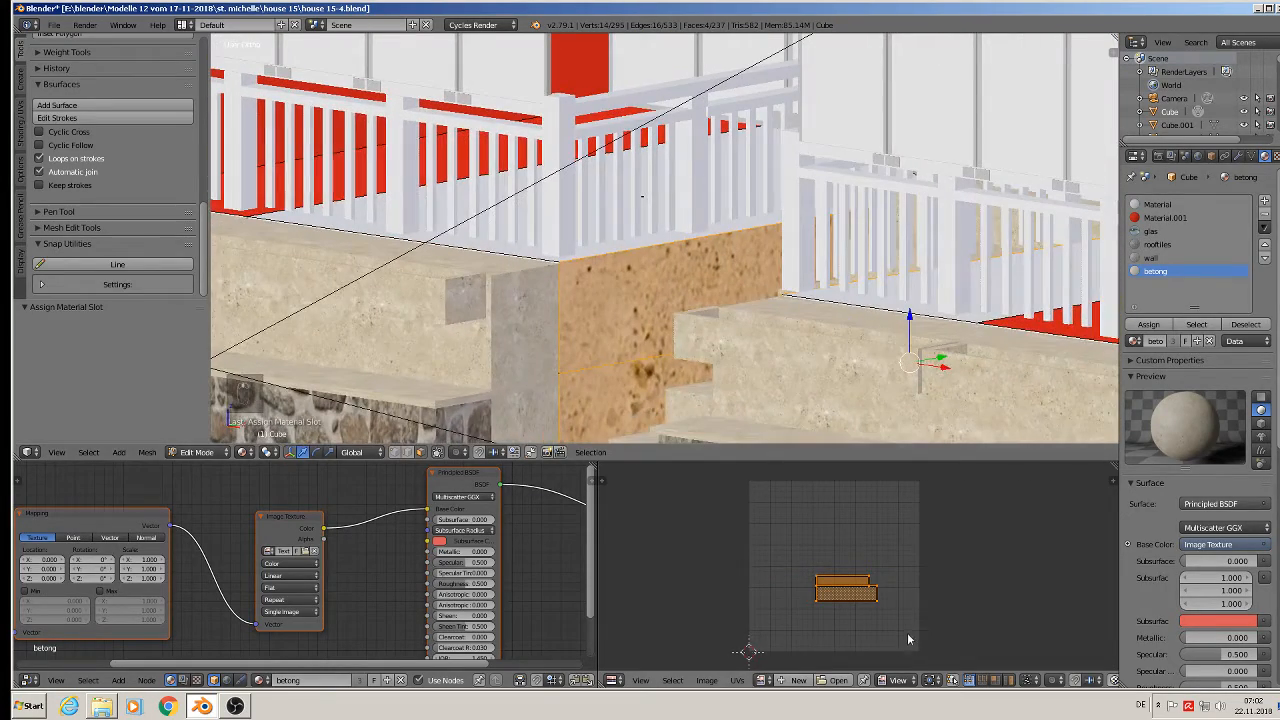
{"action": "key", "text": "s"}
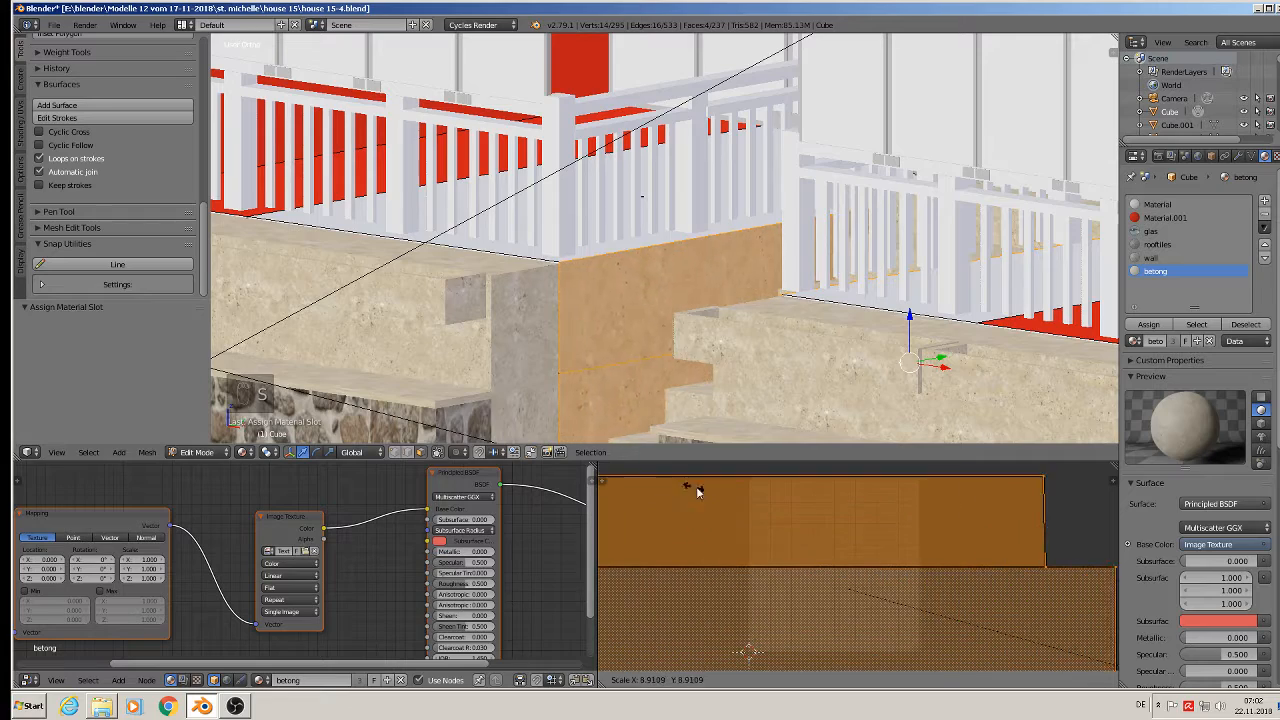
{"action": "left_click", "coordinate": [949, 554]}
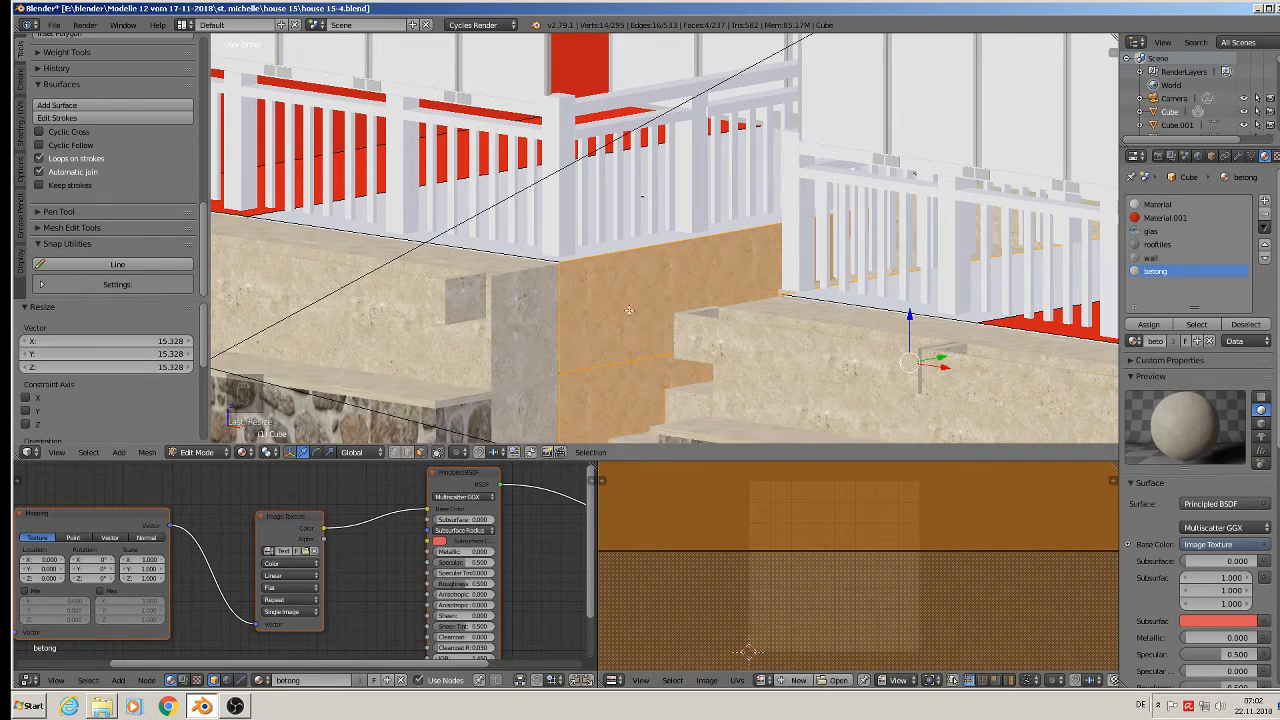
{"action": "middle_click_drag", "start_coordinate": [629, 310], "coordinate": [700, 331]}
{"action": "key", "text": "Tab"}
{"action": "scroll", "coordinate": [700, 331], "scroll_direction": "down", "scroll_amount": 3}
{"action": "key", "text": "Tab"}
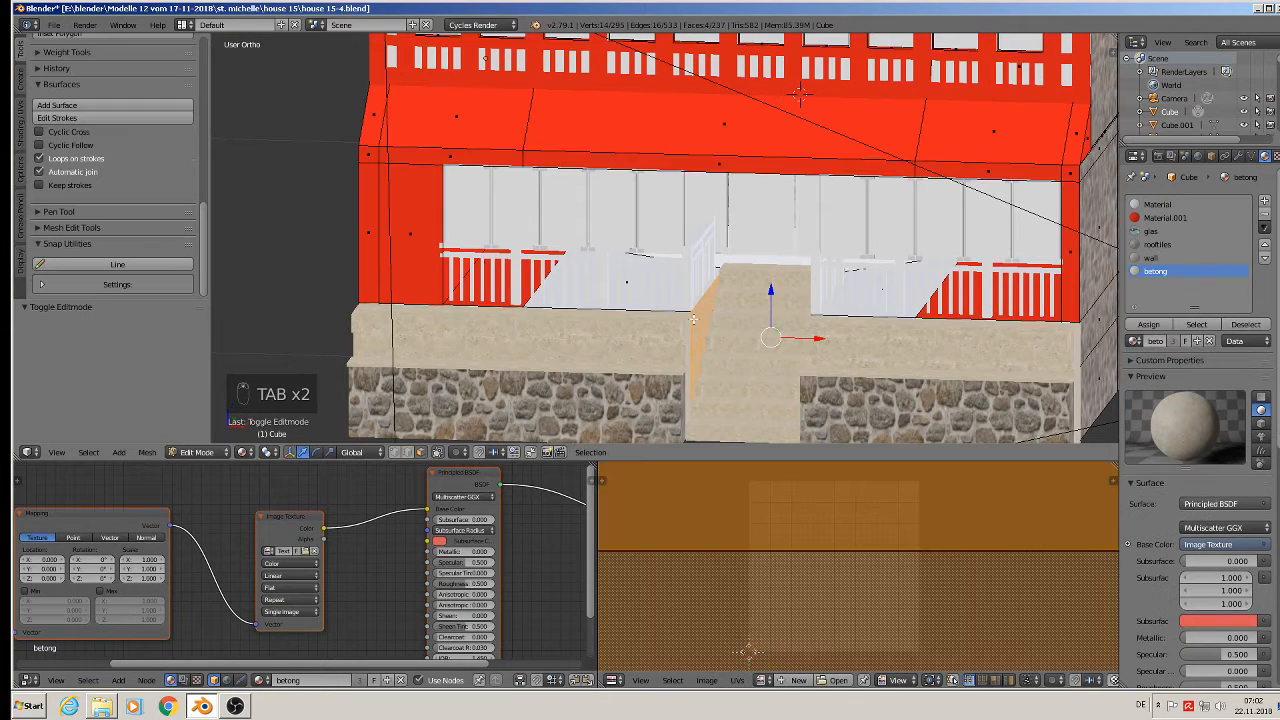
{"action": "key", "text": "Tab"}
Step: Deselect all objects and save the house file with the concrete stair sides
{"action": "key", "text": "a"}
{"action": "key", "text": "a"}
{"action": "key", "text": "a"}
{"action": "key", "text": "a"}
{"action": "key", "text": "a"}
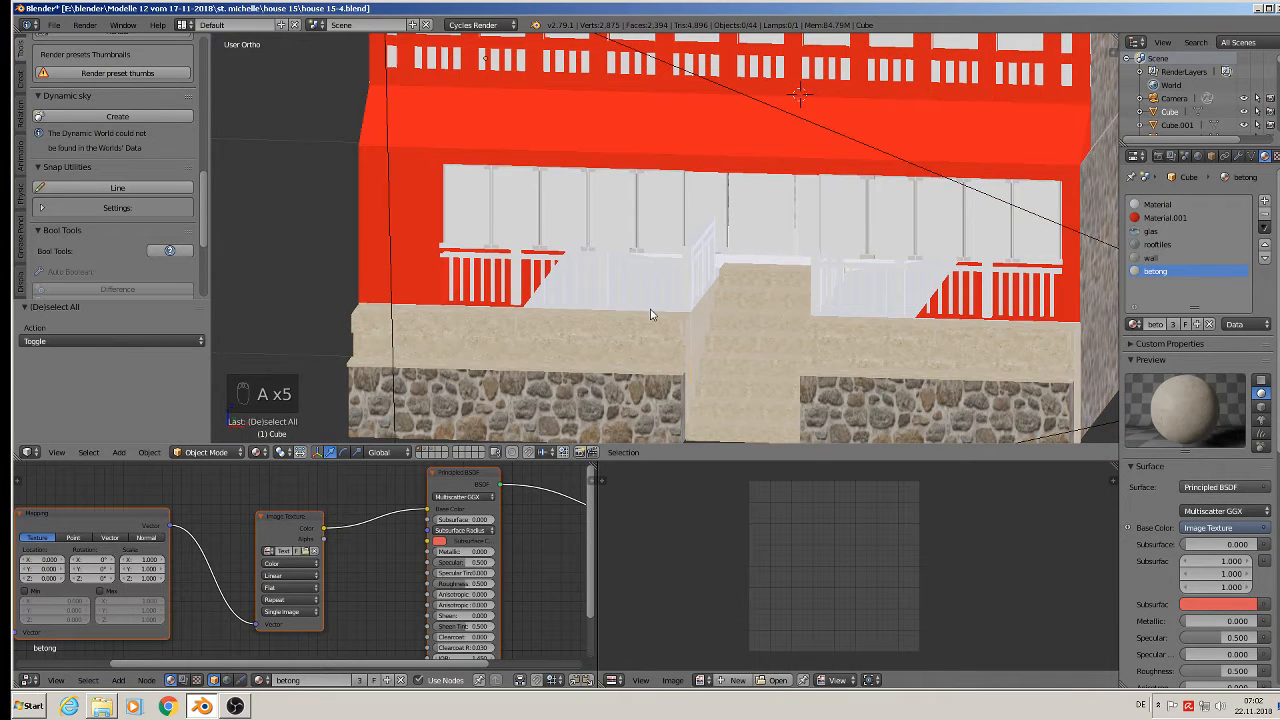
{"action": "scroll", "coordinate": [650, 314], "scroll_direction": "up", "scroll_amount": 2}
{"action": "middle_click_drag", "start_coordinate": [518, 267], "coordinate": [564, 275]}
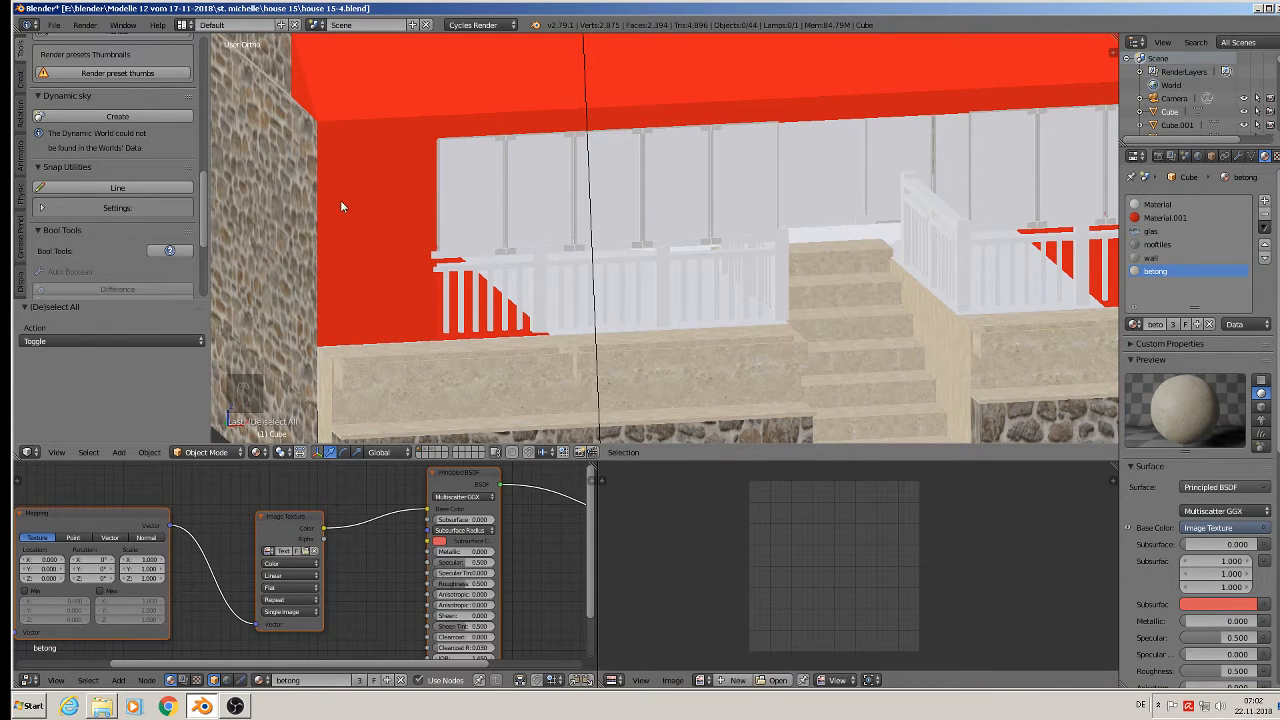
{"action": "left_click", "coordinate": [54, 24]}
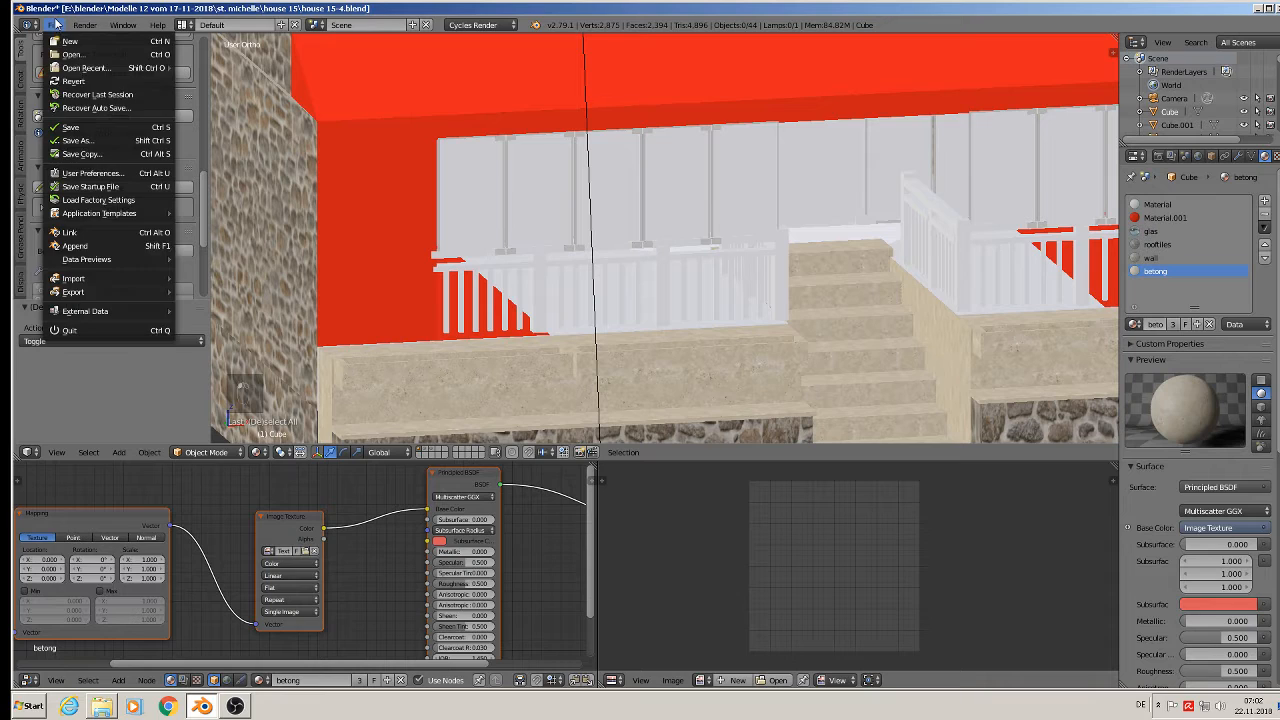
{"action": "left_click", "coordinate": [66, 128]}
Step: Switch to the file explorer and open the textur folder inside st. michelle
{"action": "scroll", "coordinate": [661, 349], "scroll_direction": "down", "scroll_amount": 7}
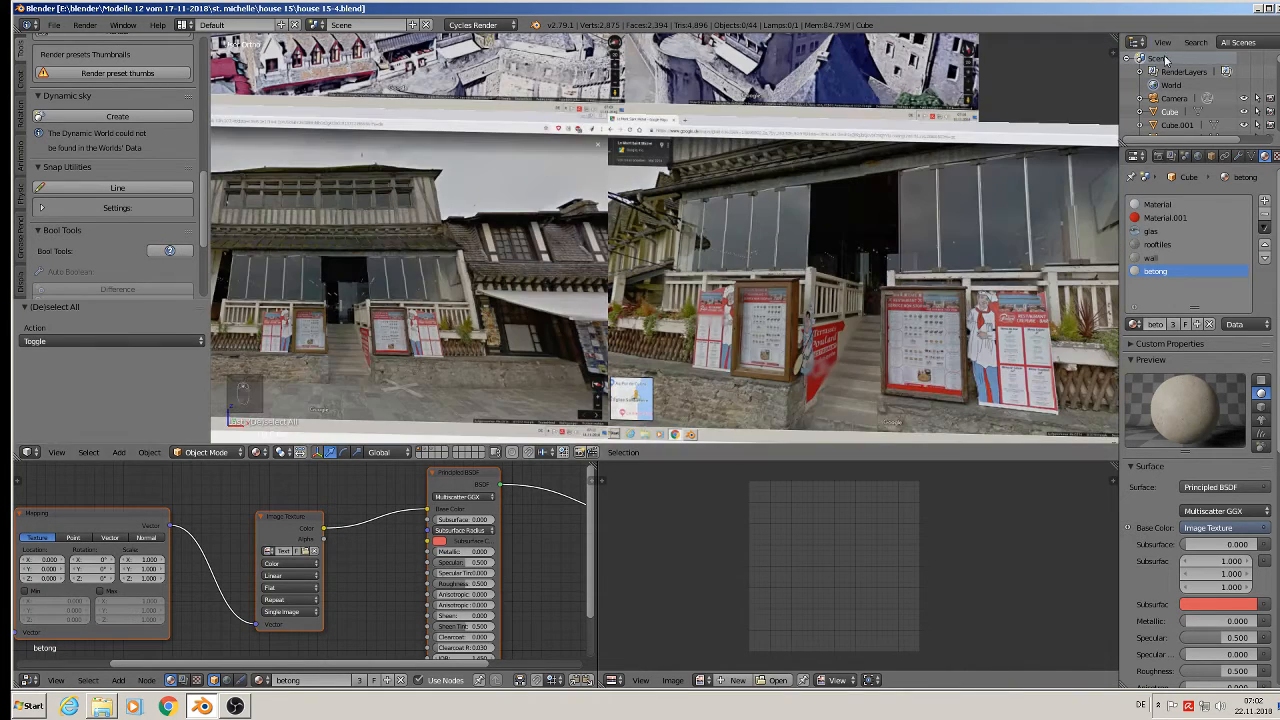
{"action": "left_click", "coordinate": [1259, 9]}
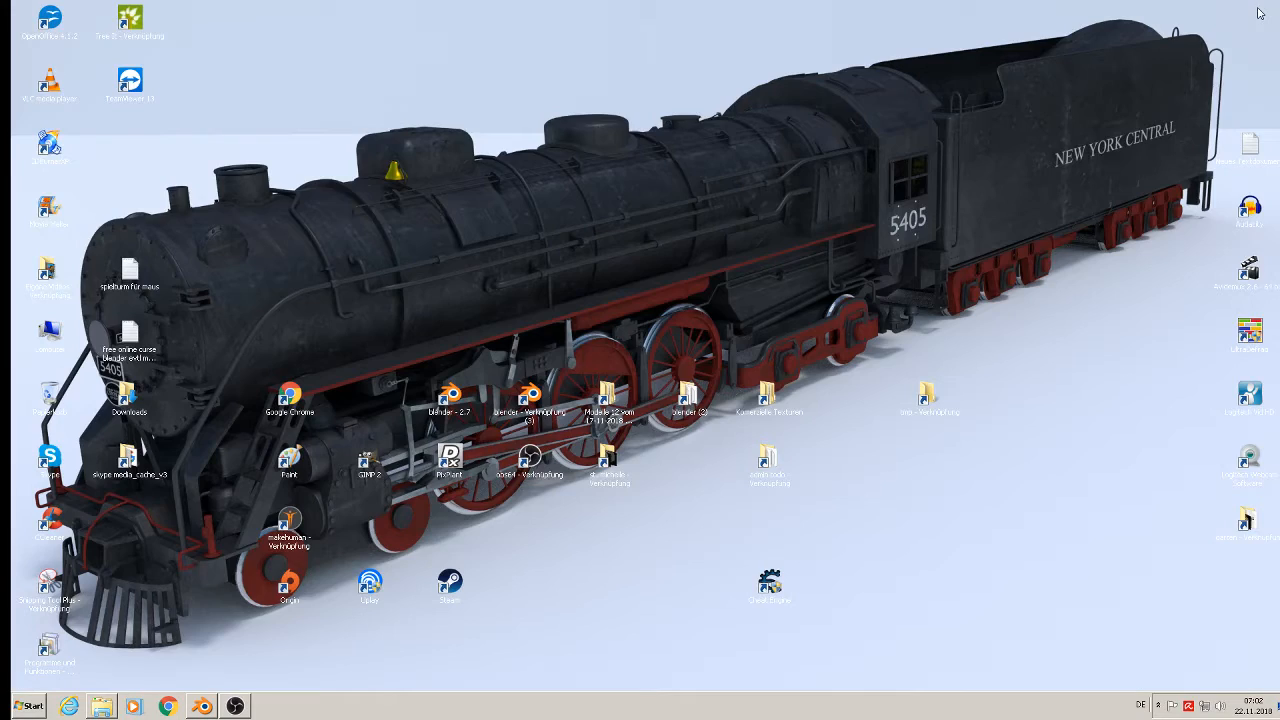
{"action": "left_click", "coordinate": [607, 460]}
{"action": "scroll", "coordinate": [500, 514], "scroll_direction": "down", "scroll_amount": 10}
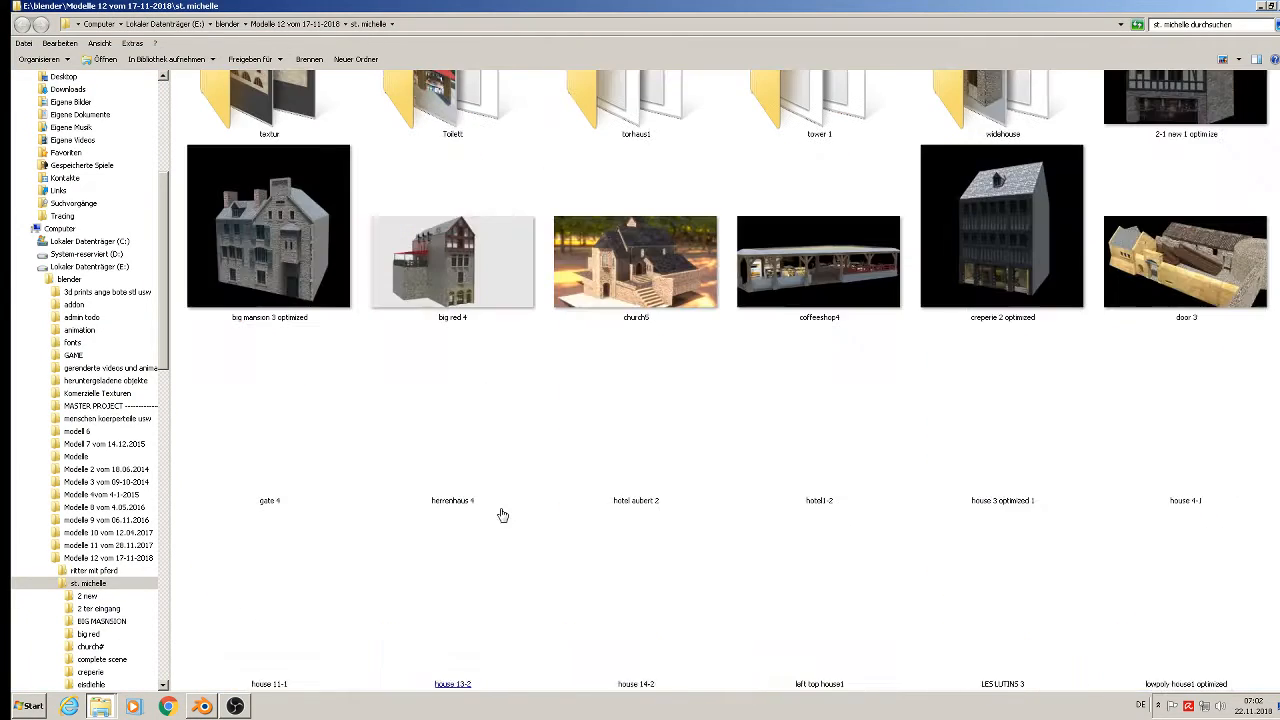
{"action": "scroll", "coordinate": [500, 440], "scroll_direction": "up", "scroll_amount": 3}
{"action": "left_click", "coordinate": [500, 432]}
{"action": "double_click", "coordinate": [258, 402]}
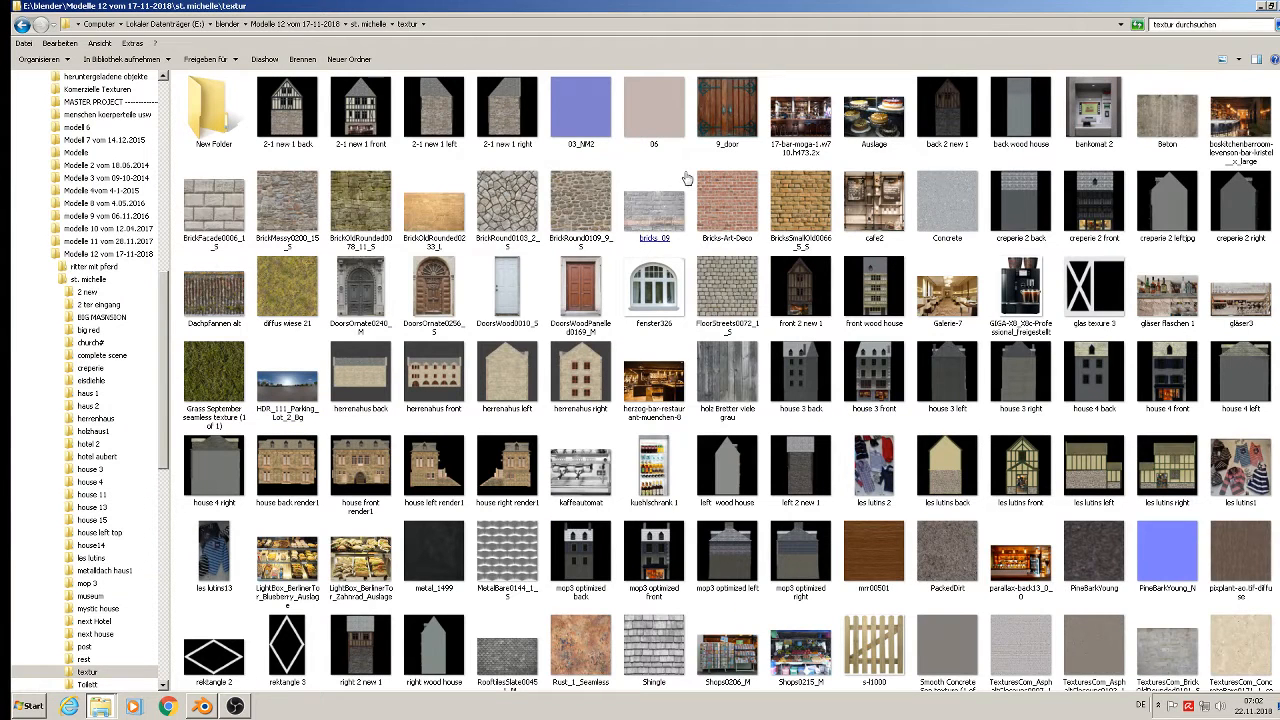
Step: Look through the texture images for a suitable wood, previewing WoodFine0033_15_S at full size, and minimize the windows
{"action": "left_click", "coordinate": [1263, 500]}
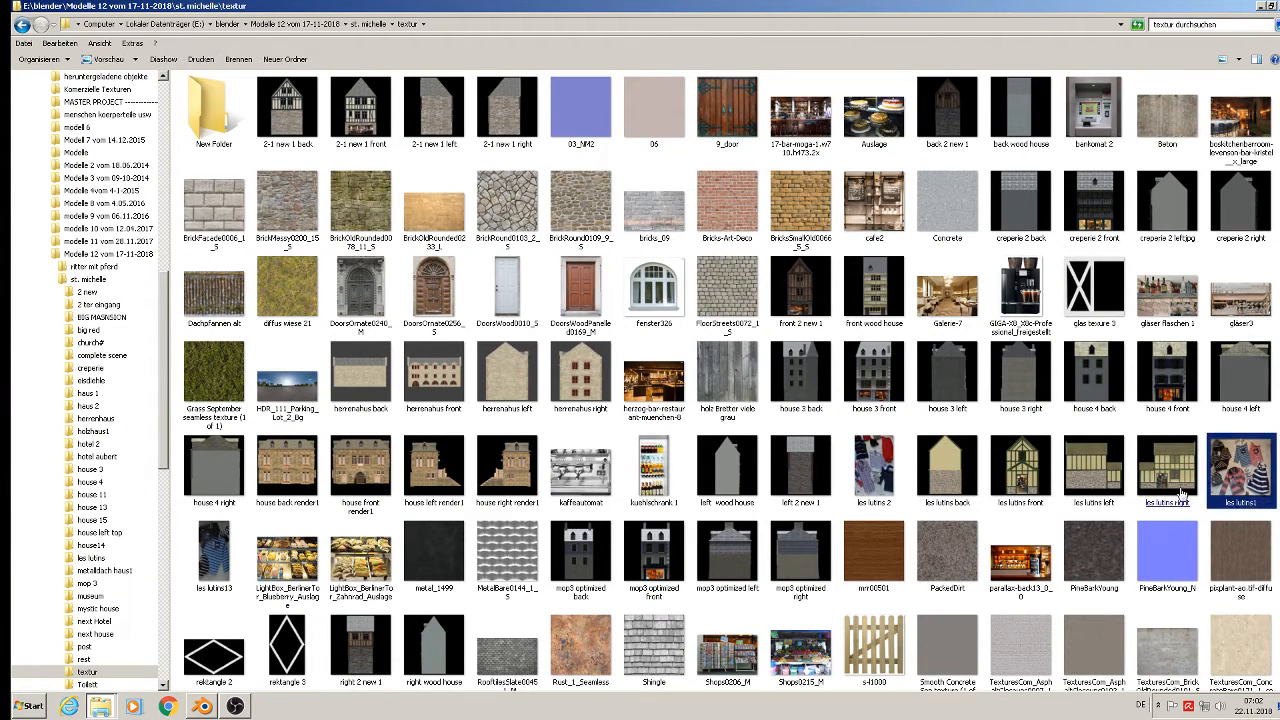
{"action": "scroll", "coordinate": [1135, 505], "scroll_direction": "down", "scroll_amount": 5}
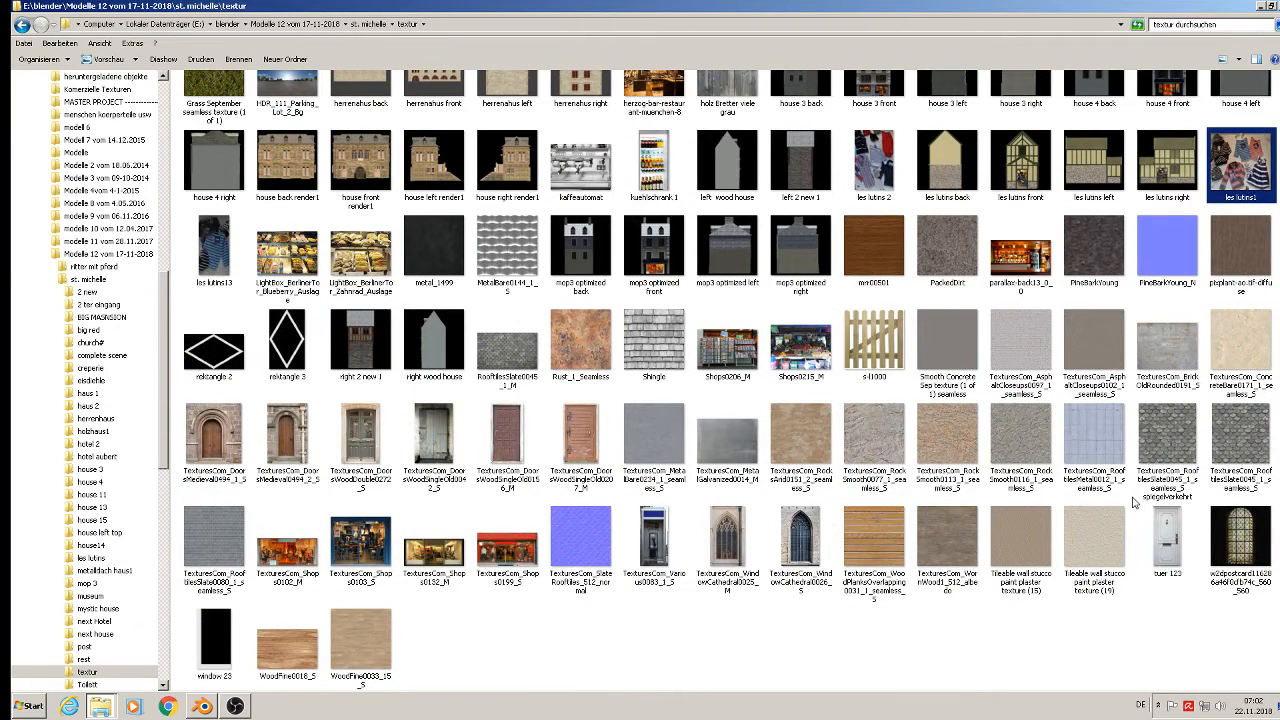
{"action": "left_click", "coordinate": [372, 648]}
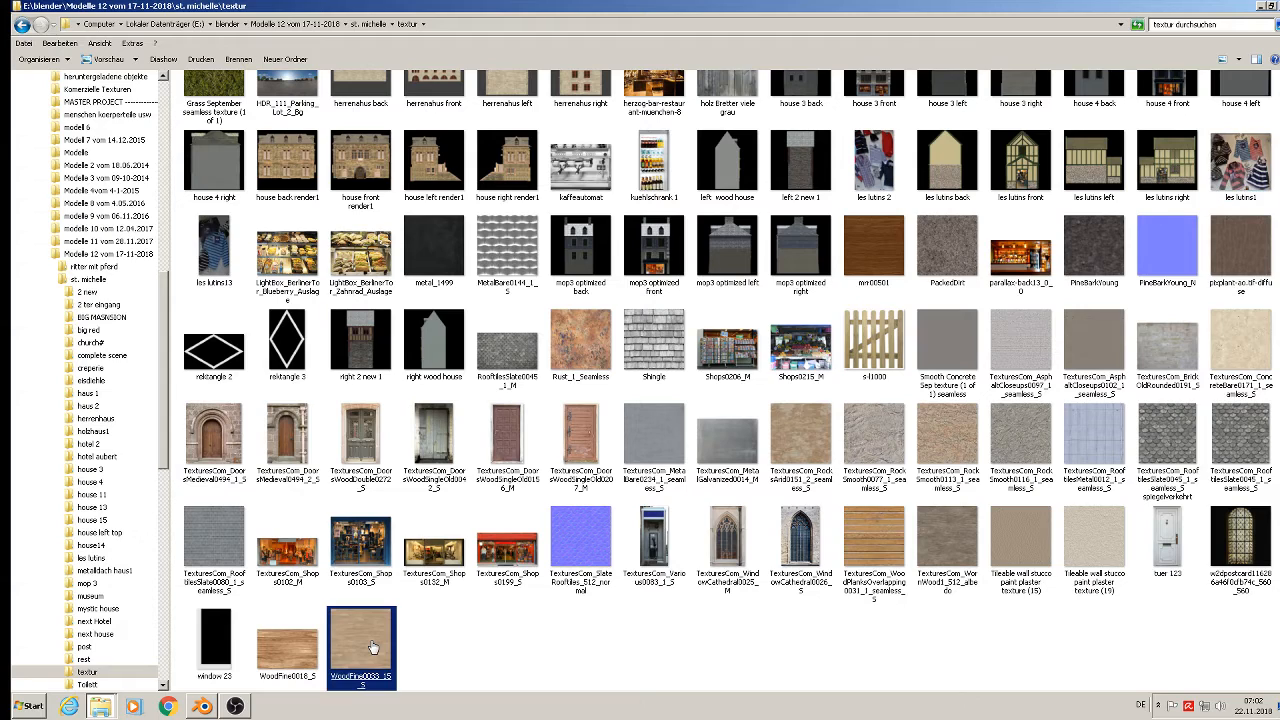
{"action": "double_click", "coordinate": [372, 648]}
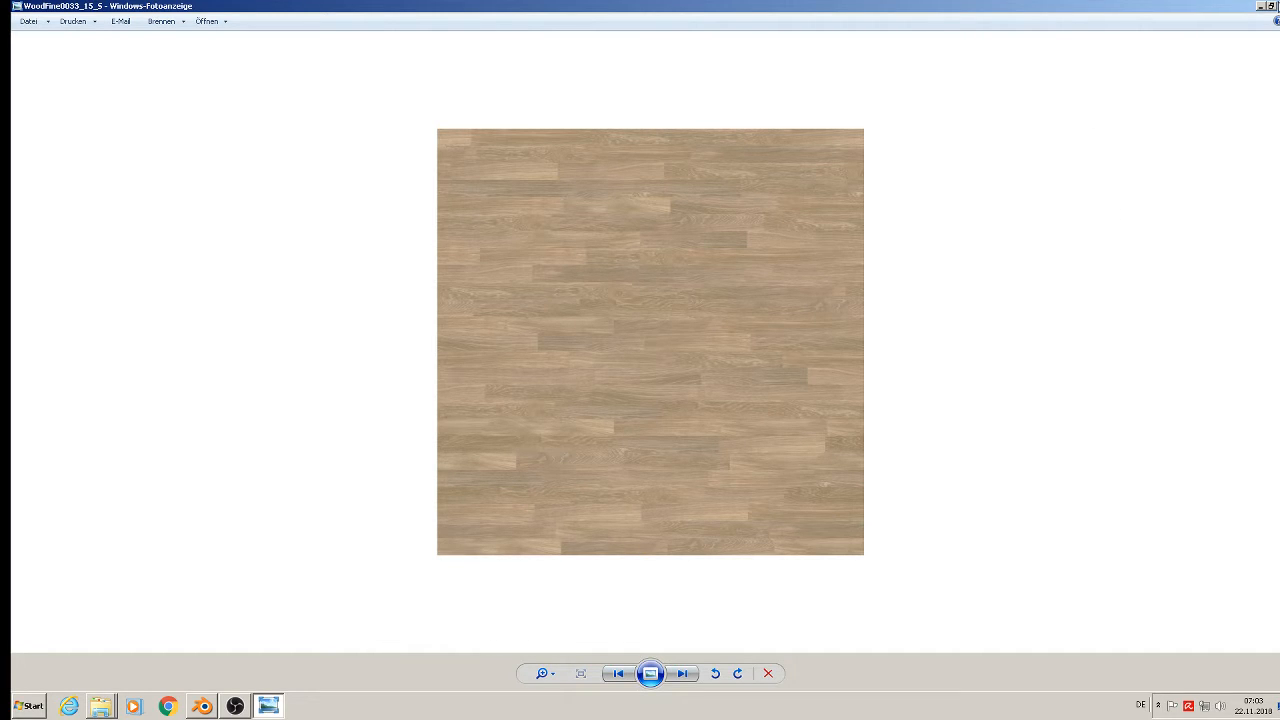
{"action": "left_click", "coordinate": [1260, 8]}
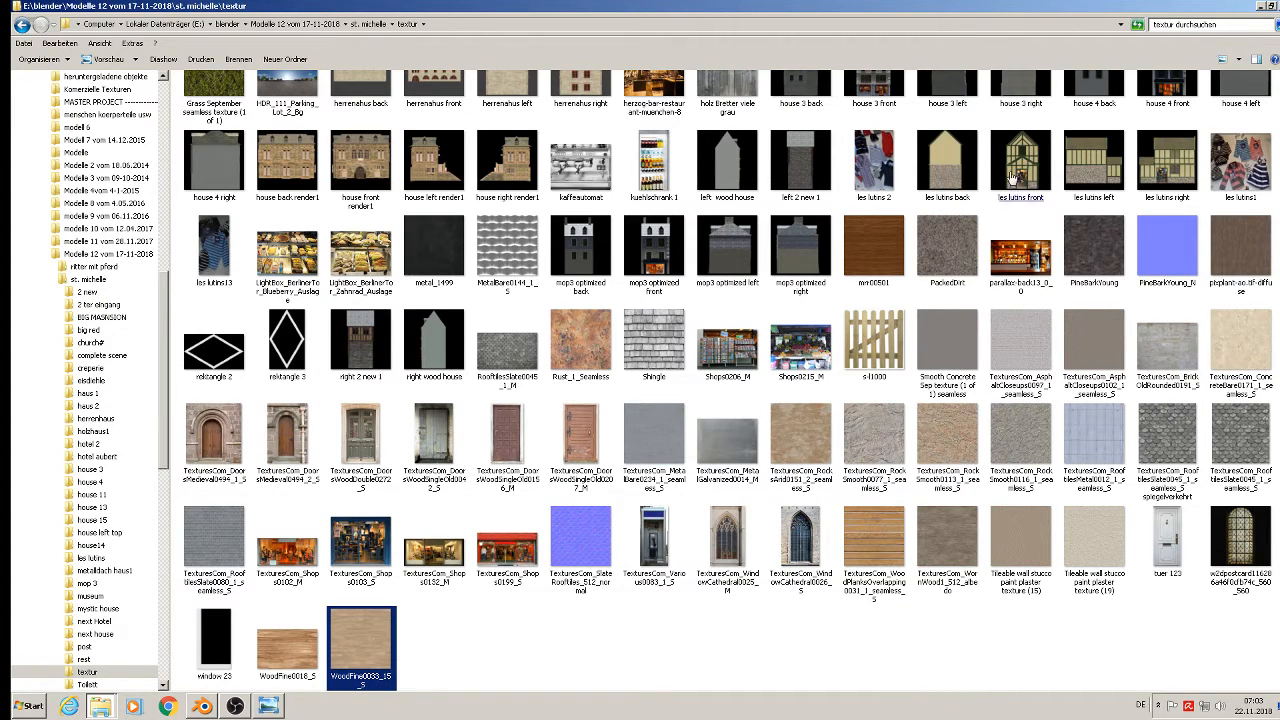
{"action": "scroll", "coordinate": [975, 345], "scroll_direction": "up", "scroll_amount": 3}
{"action": "left_click", "coordinate": [970, 357]}
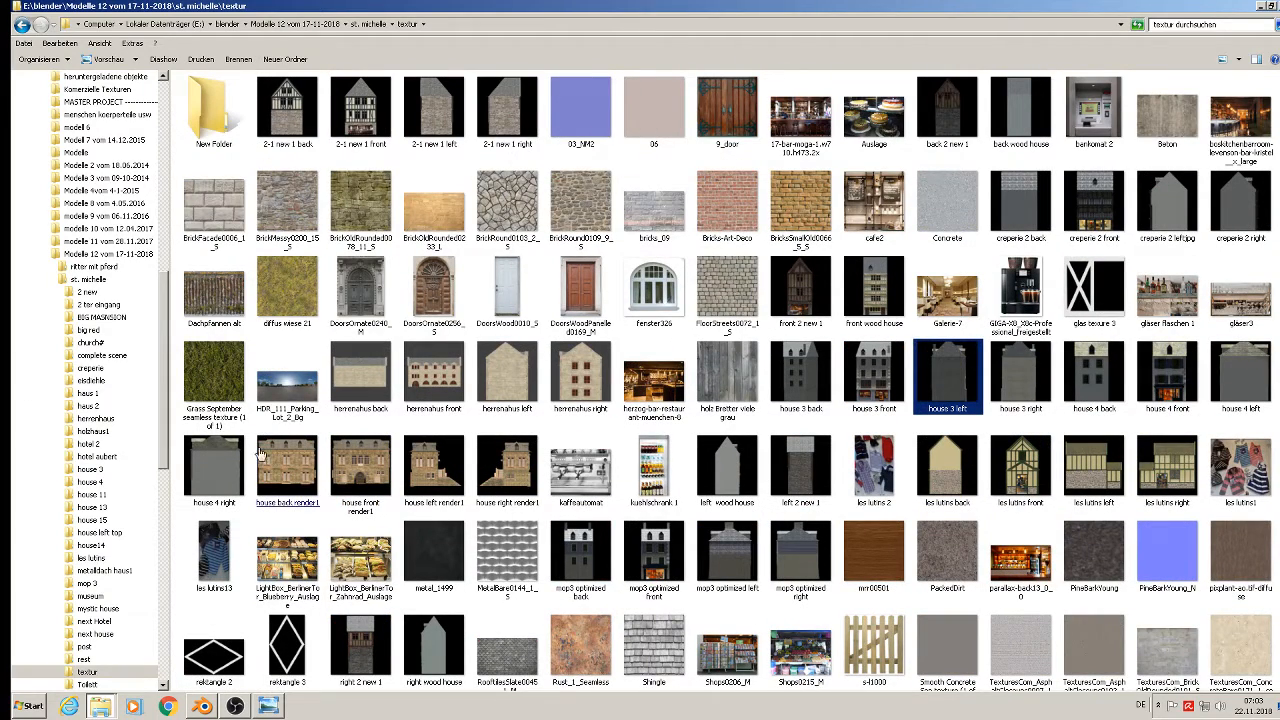
{"action": "left_click", "coordinate": [1263, 6]}
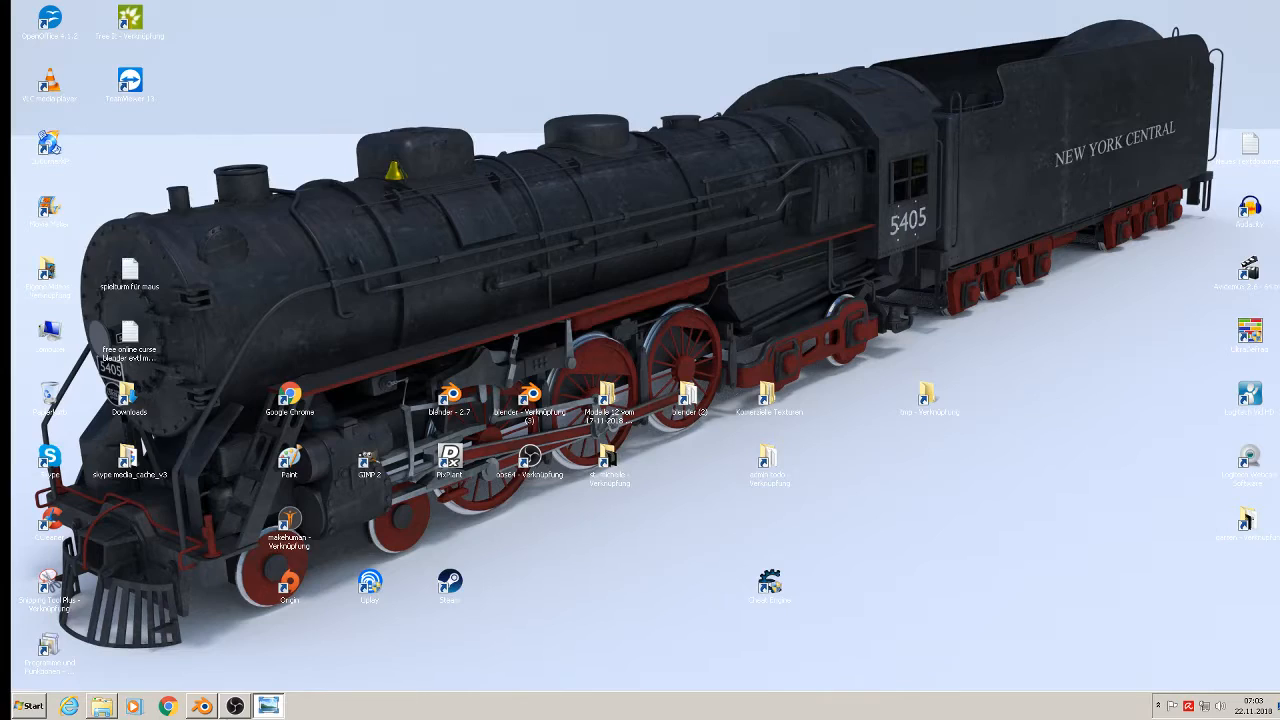
Step: Switch back to Blender and select the house body with the terrace stairs in front
{"action": "left_click", "coordinate": [201, 706]}
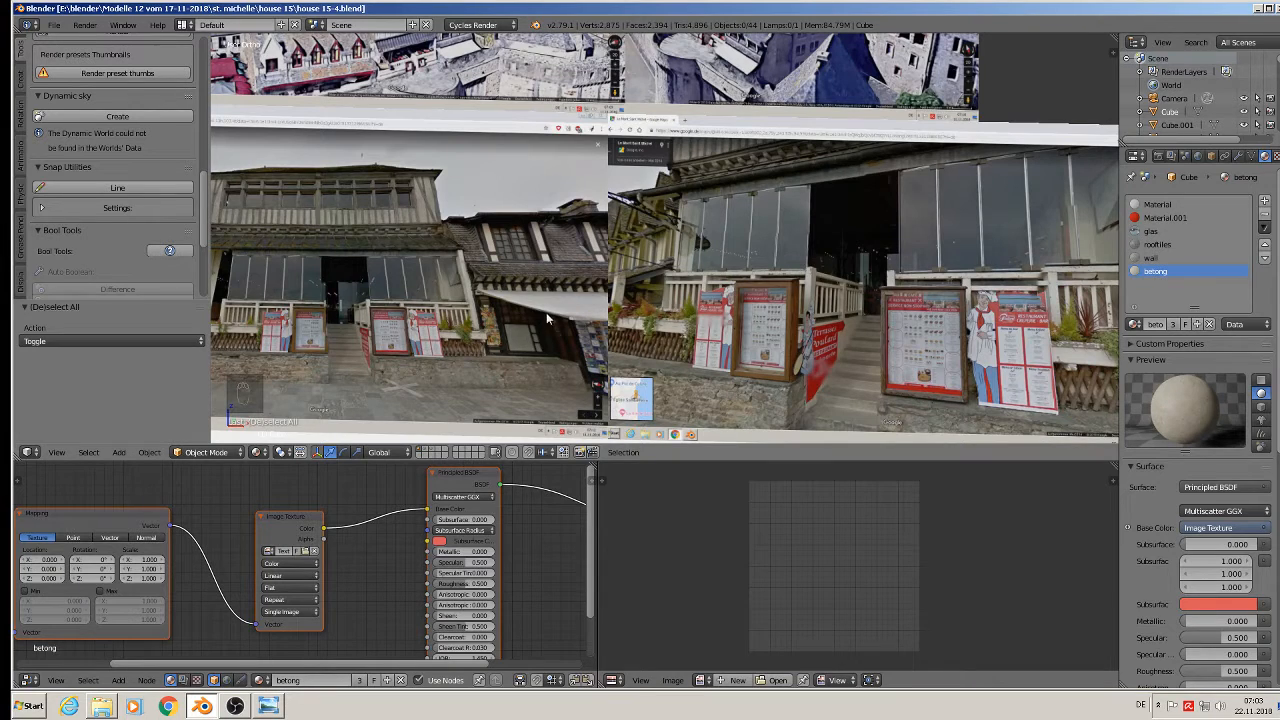
{"action": "scroll", "coordinate": [518, 224], "scroll_direction": "down", "scroll_amount": 9}
{"action": "scroll", "coordinate": [484, 392], "scroll_direction": "up", "scroll_amount": 9}
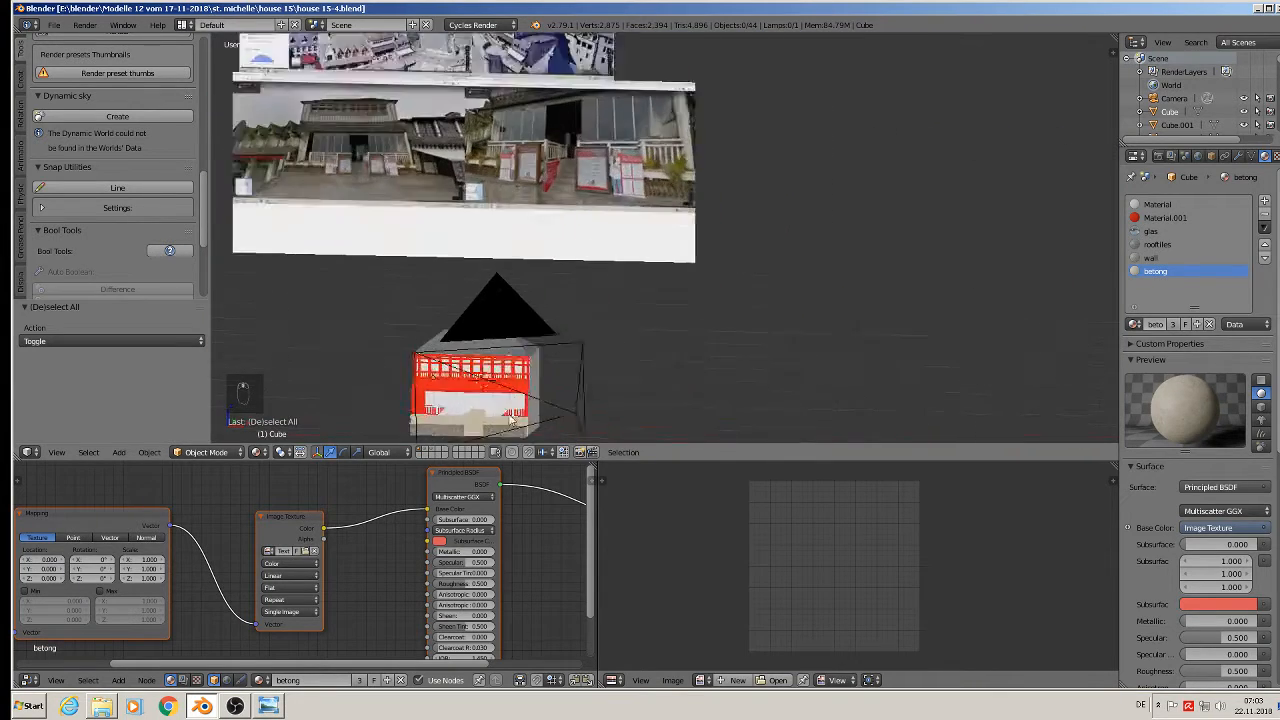
{"action": "scroll", "coordinate": [479, 403], "scroll_direction": "up", "scroll_amount": 3}
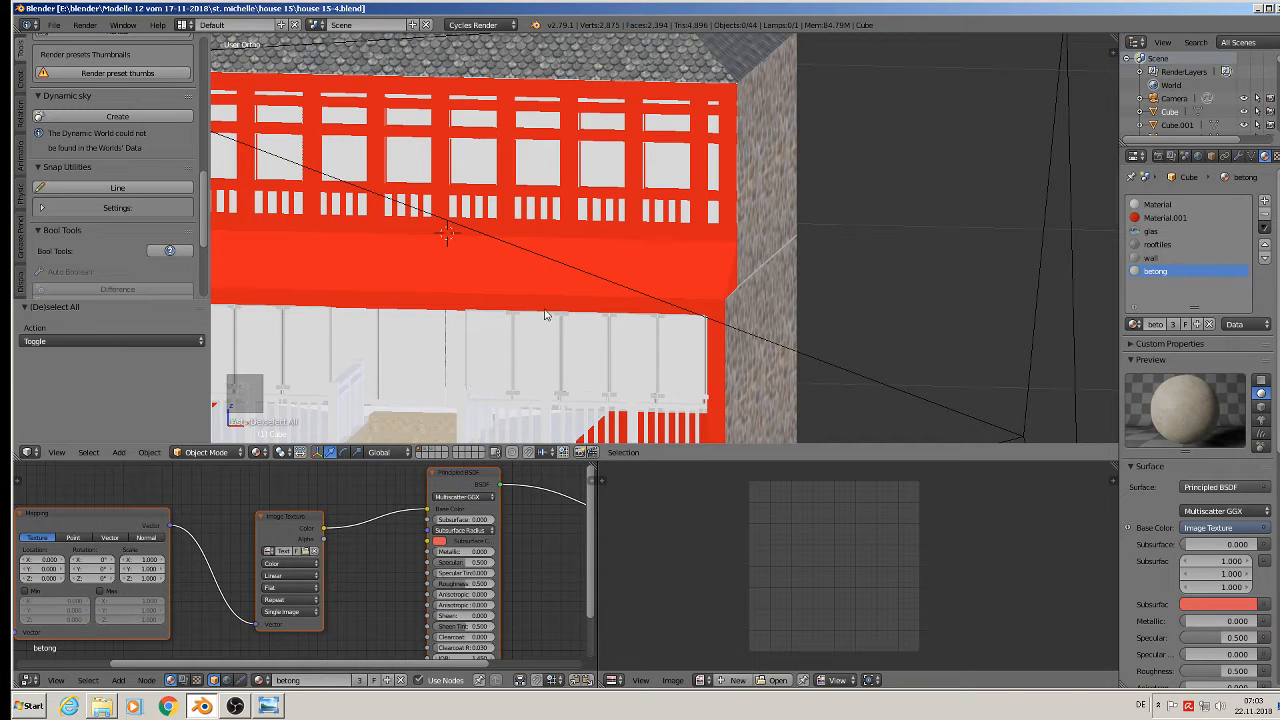
{"action": "middle_click_drag", "start_coordinate": [538, 314], "coordinate": [764, 132], "text": "shift"}
{"action": "middle_click_drag", "start_coordinate": [562, 195], "coordinate": [508, 248]}
{"action": "scroll", "coordinate": [510, 252], "scroll_direction": "up", "scroll_amount": 5}
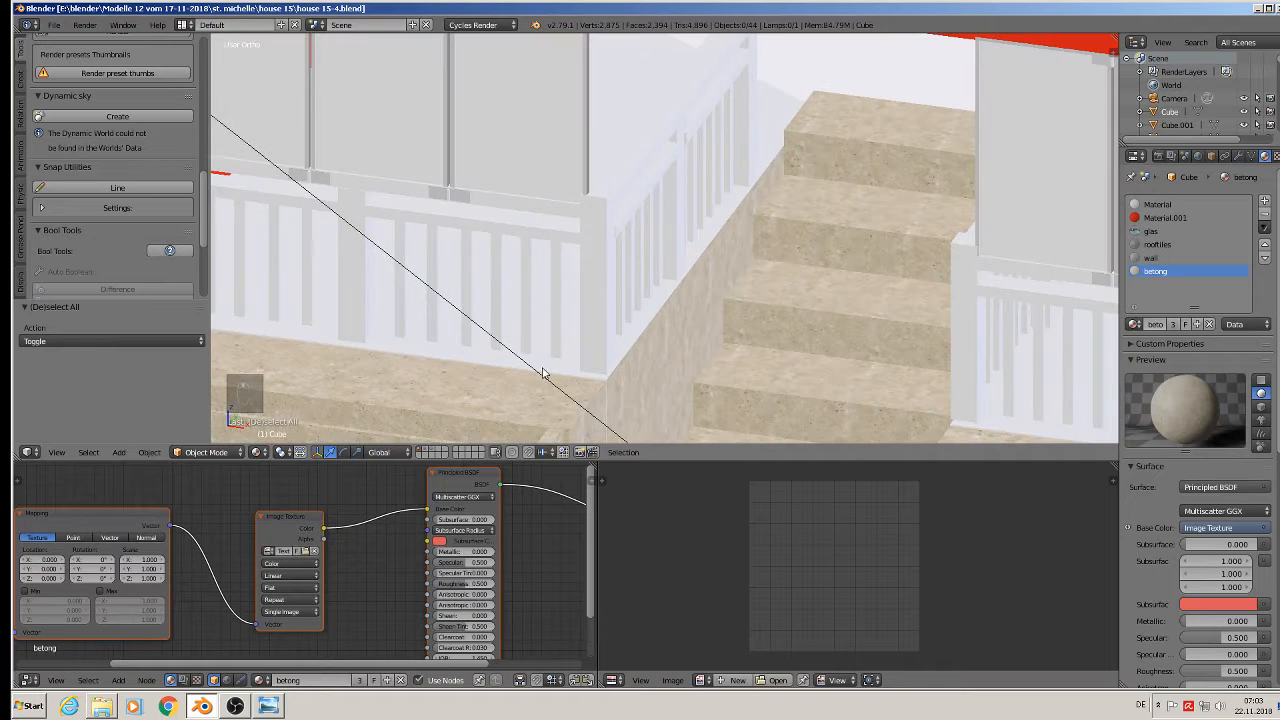
{"action": "right_click", "coordinate": [621, 365]}
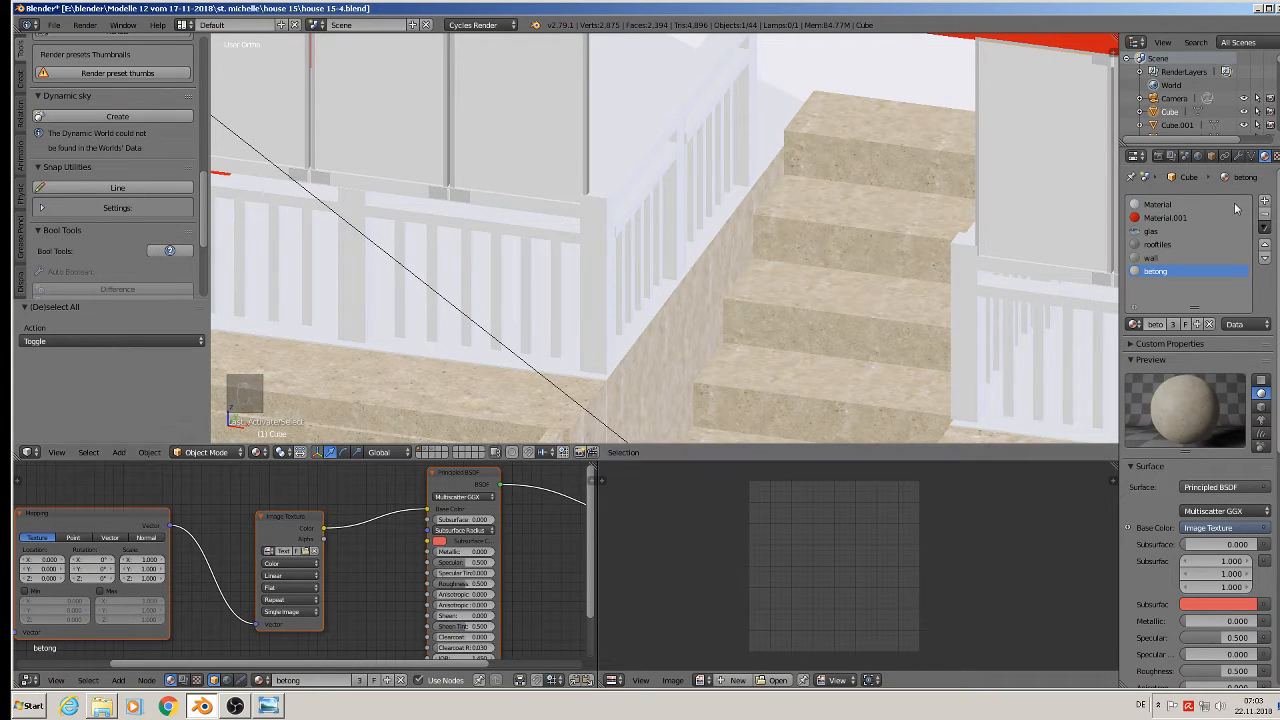
Step: Add a new material slot to the house body and create a material named bottoem in it
{"action": "left_click", "coordinate": [1265, 201]}
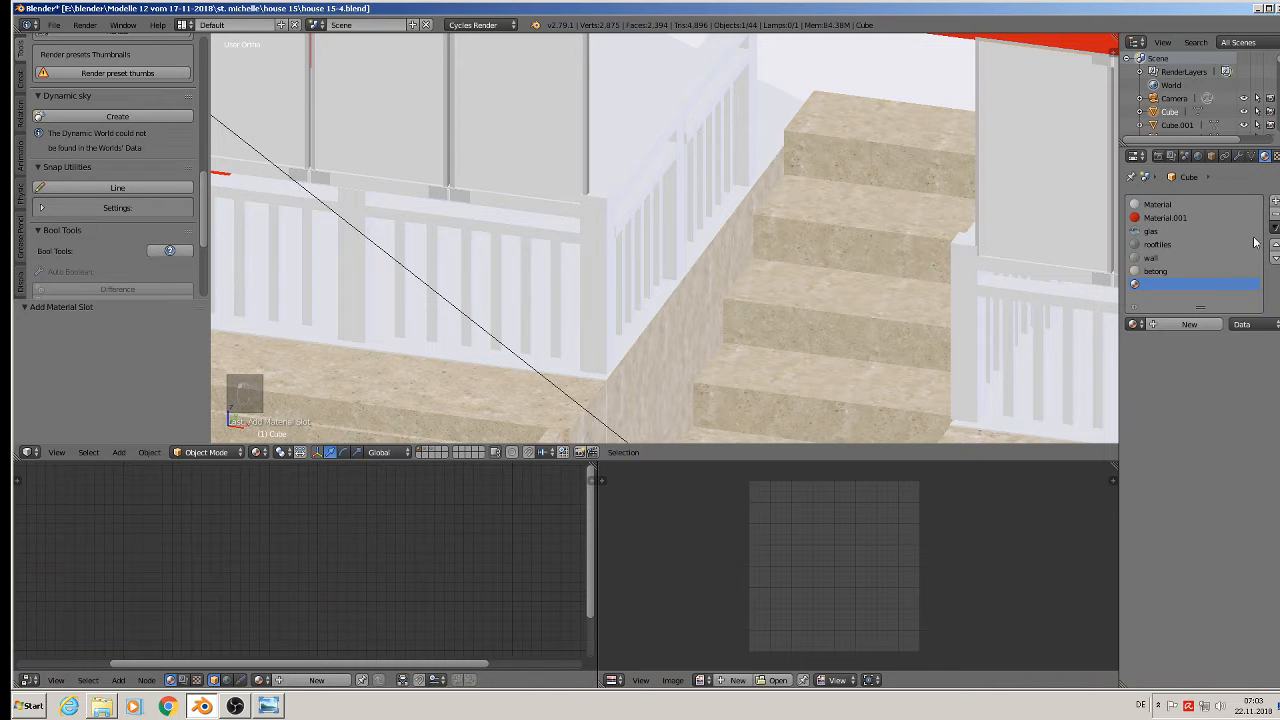
{"action": "left_click", "coordinate": [1187, 326]}
{"action": "double_click", "coordinate": [1160, 324]}
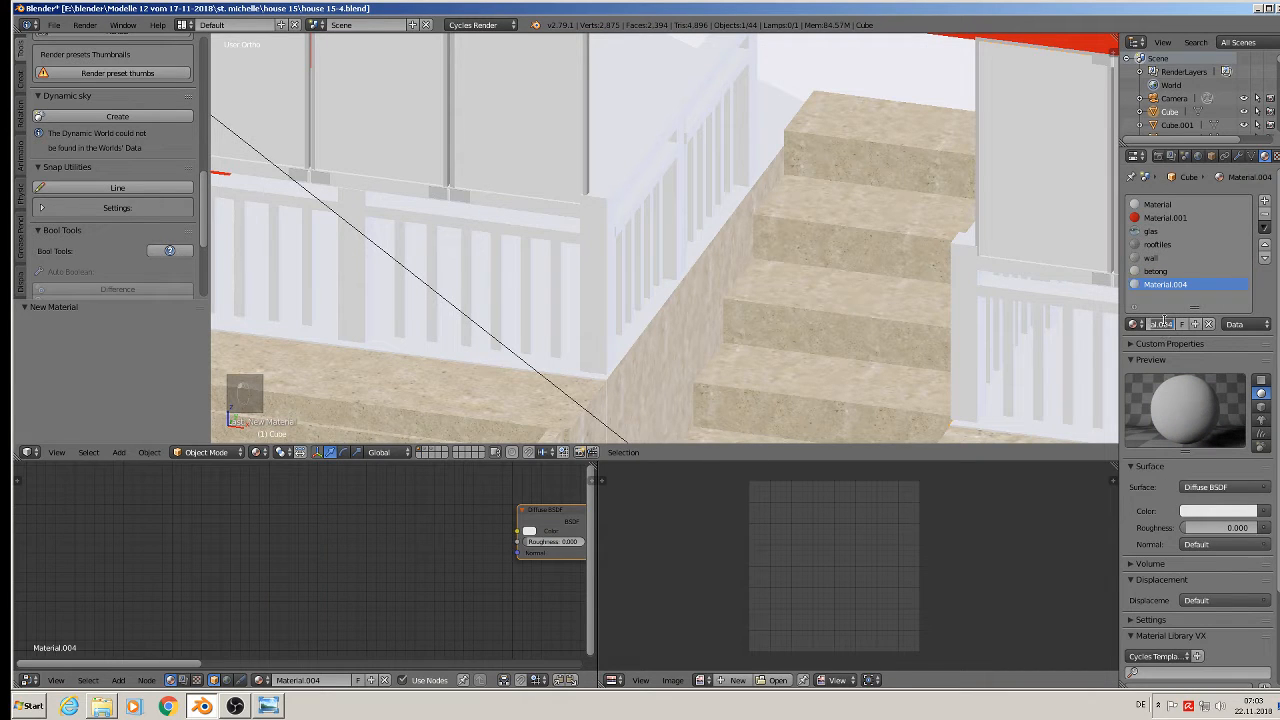
{"action": "type", "text": "b"}
{"action": "type", "text": "et"}
{"action": "key", "text": "Return"}
Step: Replace the bottoem material's Diffuse BSDF node with the copied mapping, image texture and Principled BSDF nodes
{"action": "scroll", "coordinate": [508, 569], "scroll_direction": "down", "scroll_amount": 2}
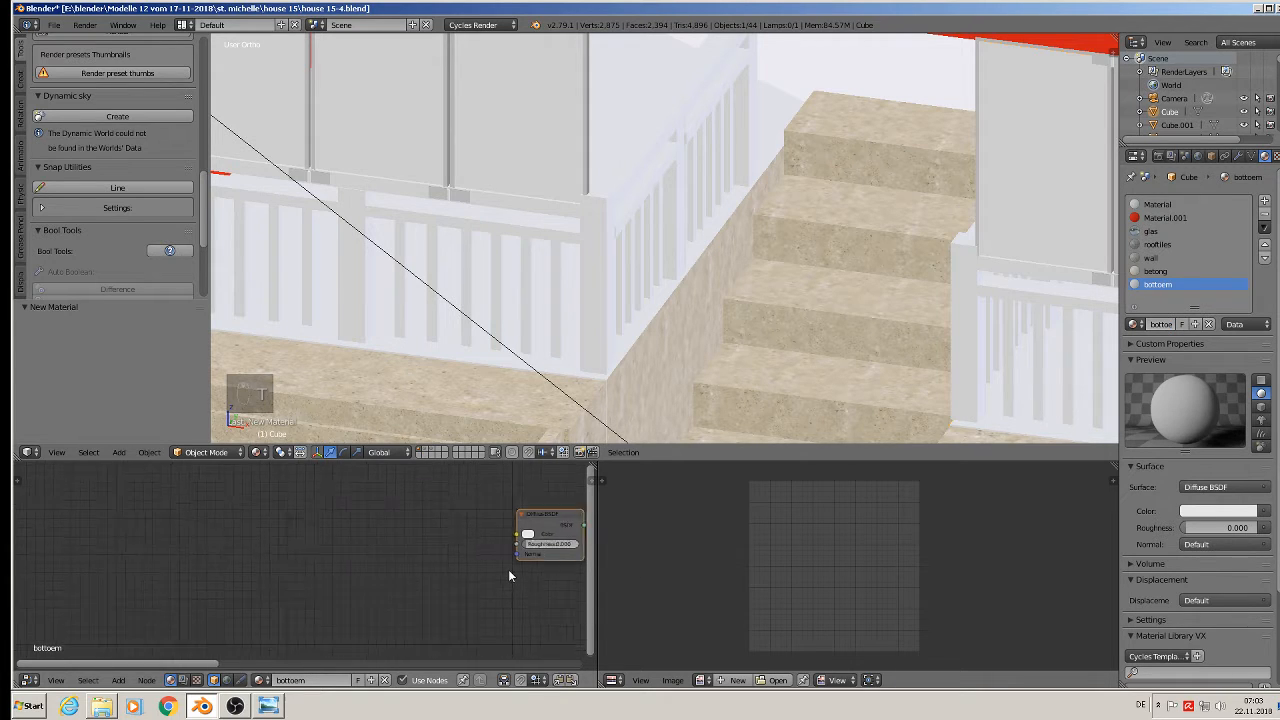
{"action": "middle_click_drag", "start_coordinate": [508, 568], "coordinate": [312, 536]}
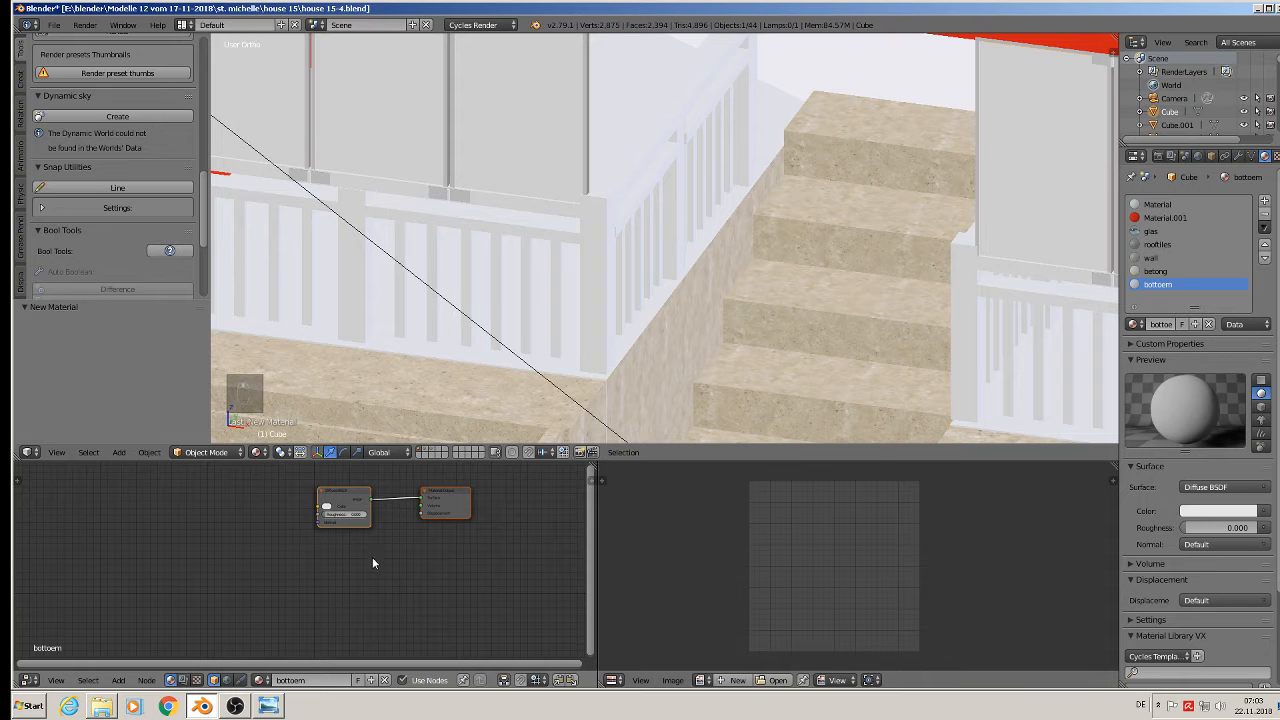
{"action": "key", "text": "x"}
{"action": "key", "text": "ctrl+v"}
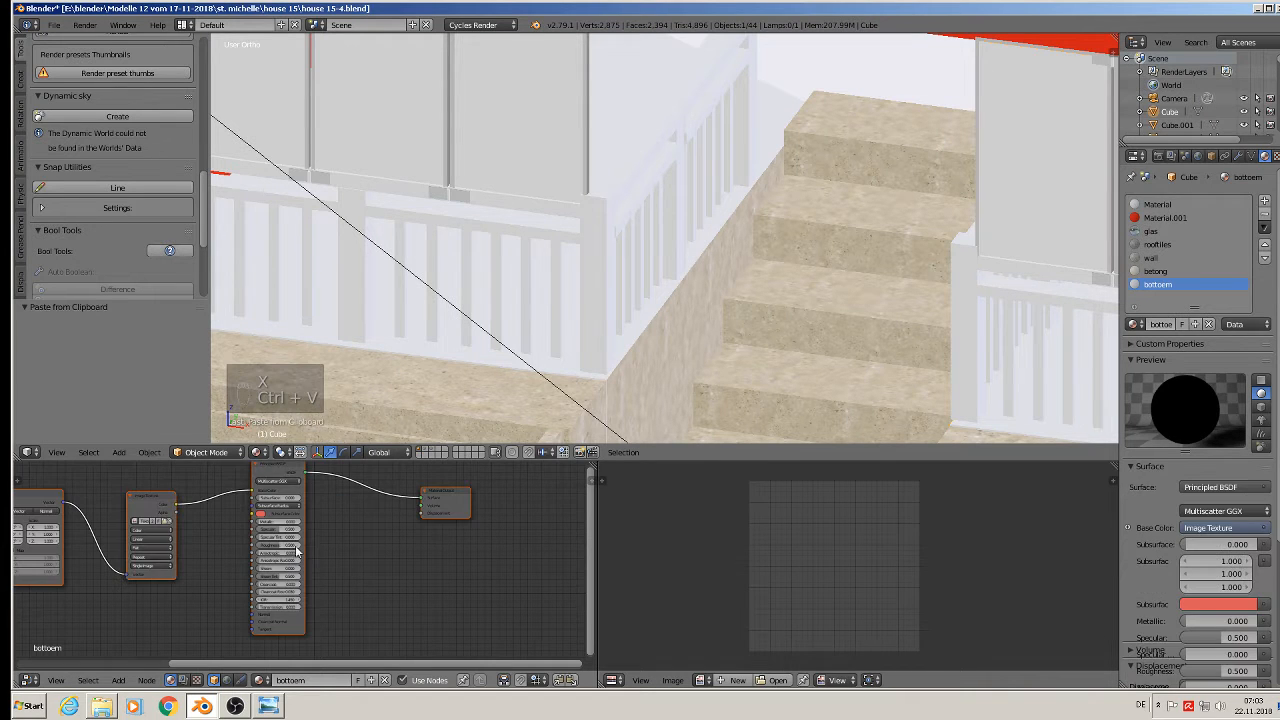
{"action": "middle_click_drag", "start_coordinate": [438, 546], "coordinate": [524, 546]}
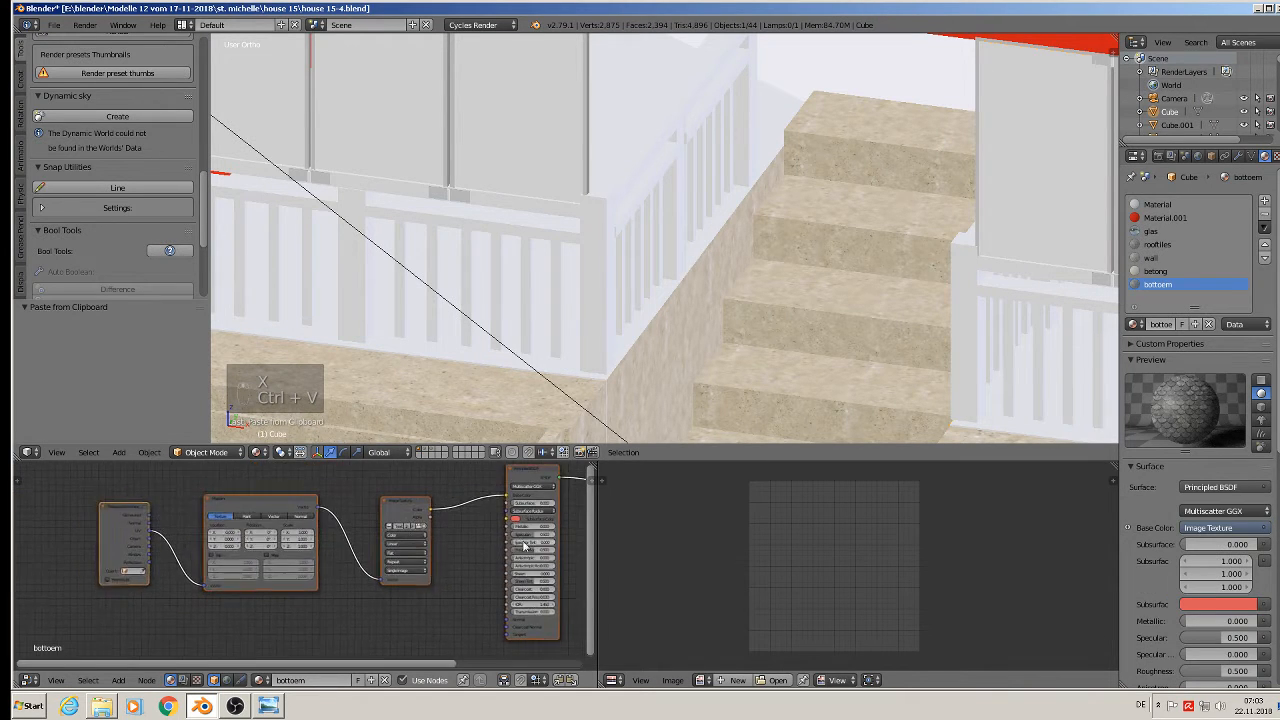
Step: Load WoodFine0033_15_S.jpg from the textur folder into the bottoem material's Image Texture node, browsing the images as thumbnails
{"action": "scroll", "coordinate": [422, 526], "scroll_direction": "up", "scroll_amount": 5}
{"action": "left_click", "coordinate": [421, 522]}
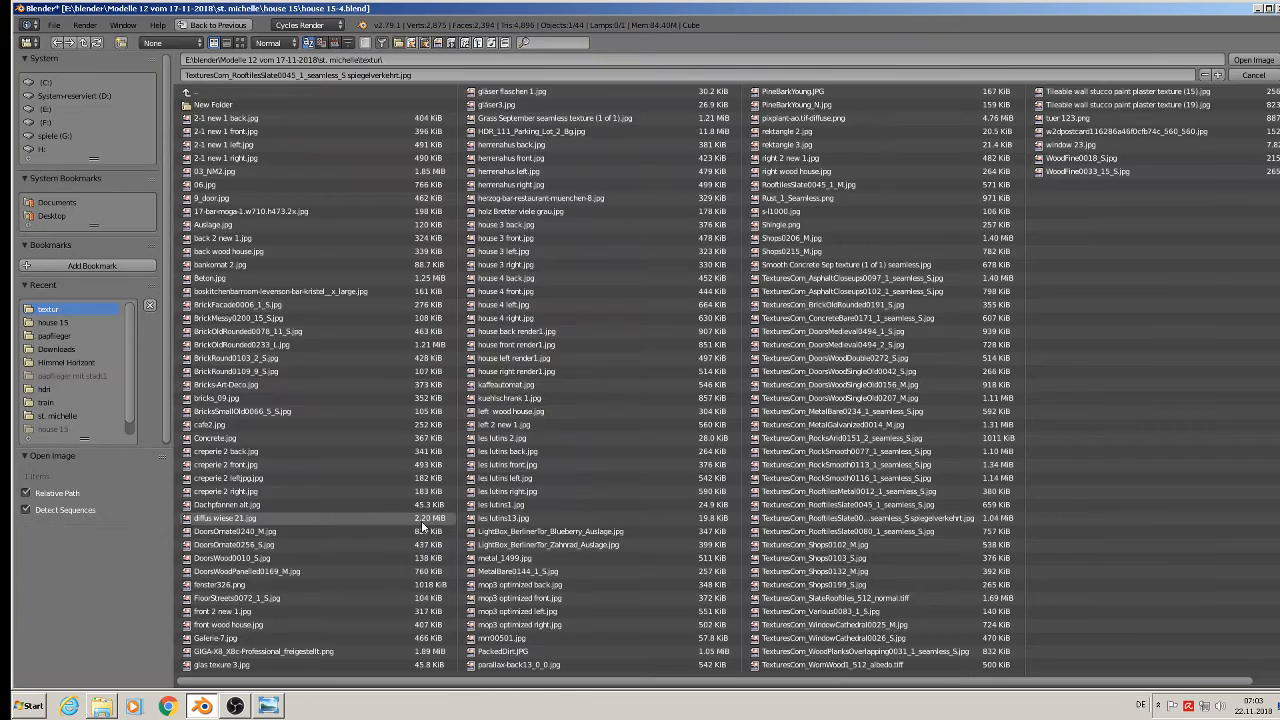
{"action": "left_click", "coordinate": [240, 42]}
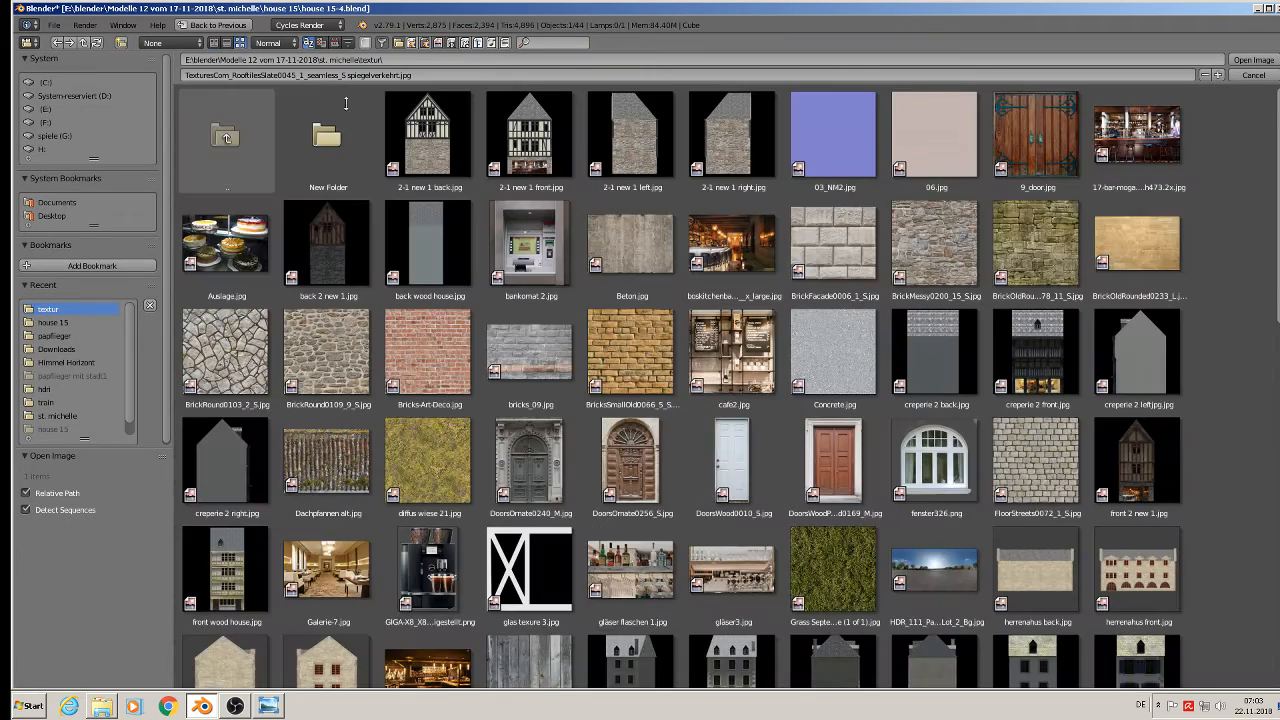
{"action": "scroll", "coordinate": [1210, 352], "scroll_direction": "down", "scroll_amount": 4}
{"action": "scroll", "coordinate": [1253, 444], "scroll_direction": "down", "scroll_amount": 6}
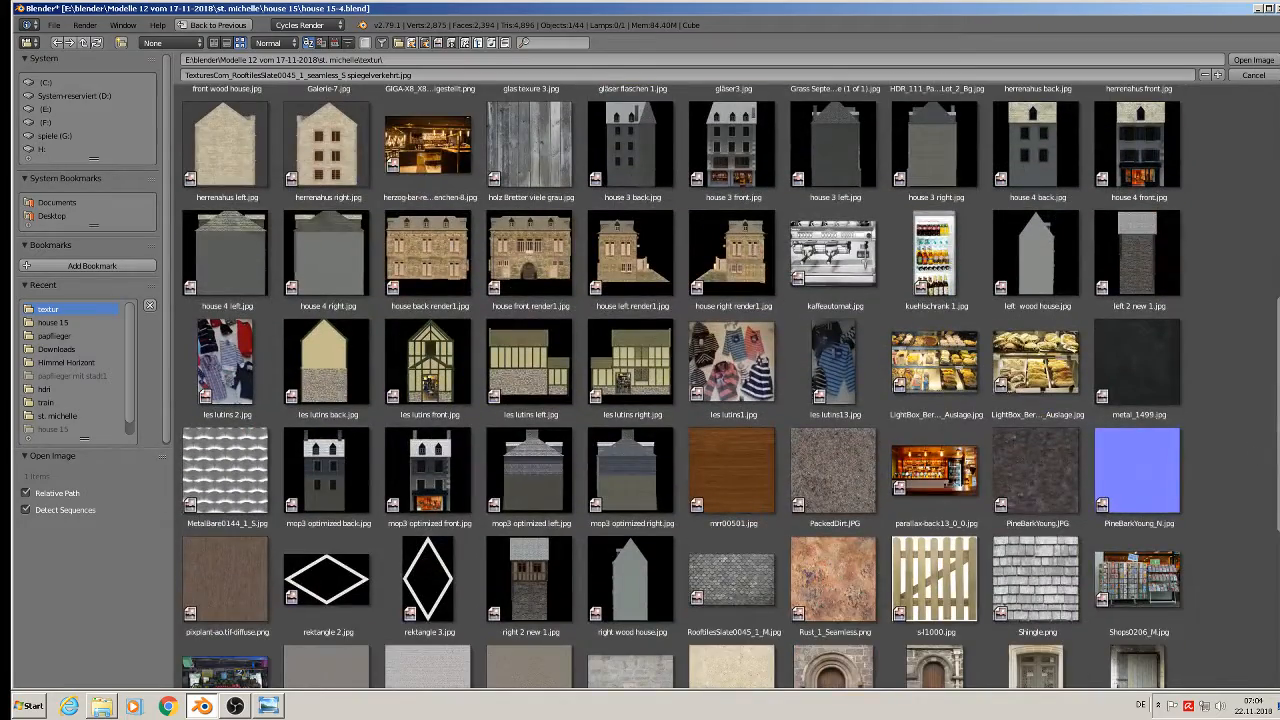
{"action": "scroll", "coordinate": [728, 384], "scroll_direction": "down", "scroll_amount": 7}
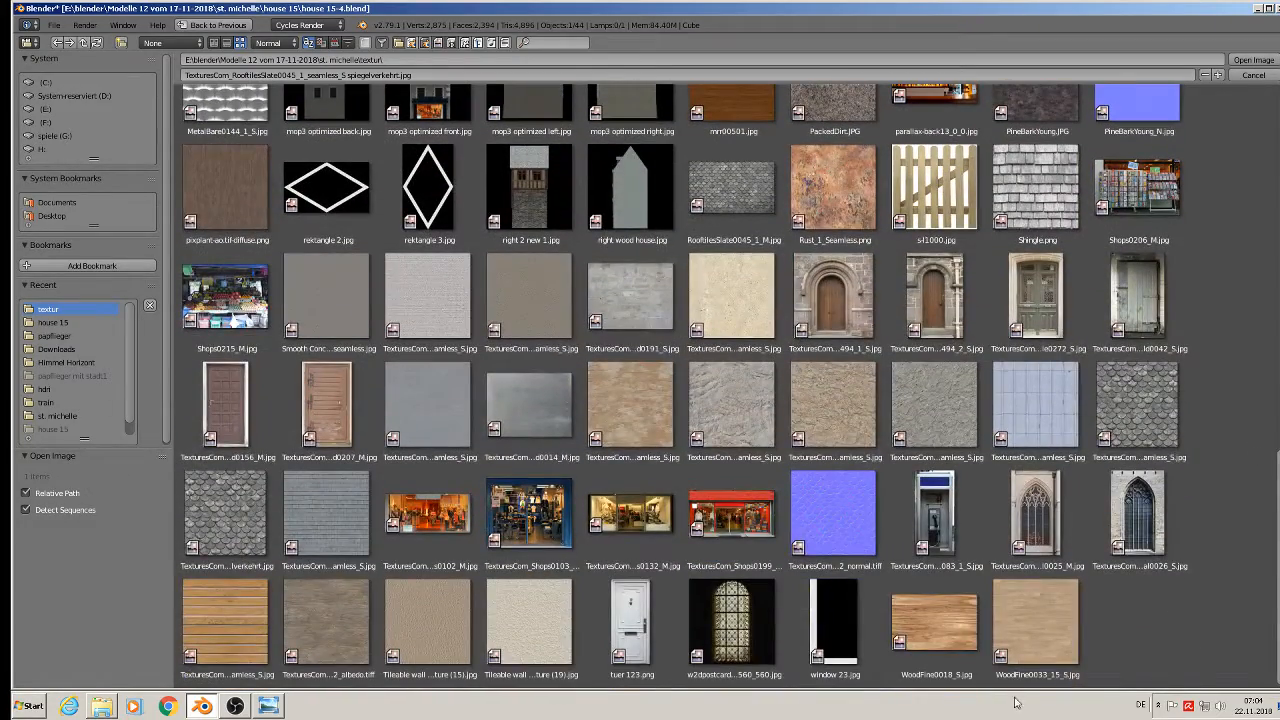
{"action": "double_click", "coordinate": [1054, 618]}
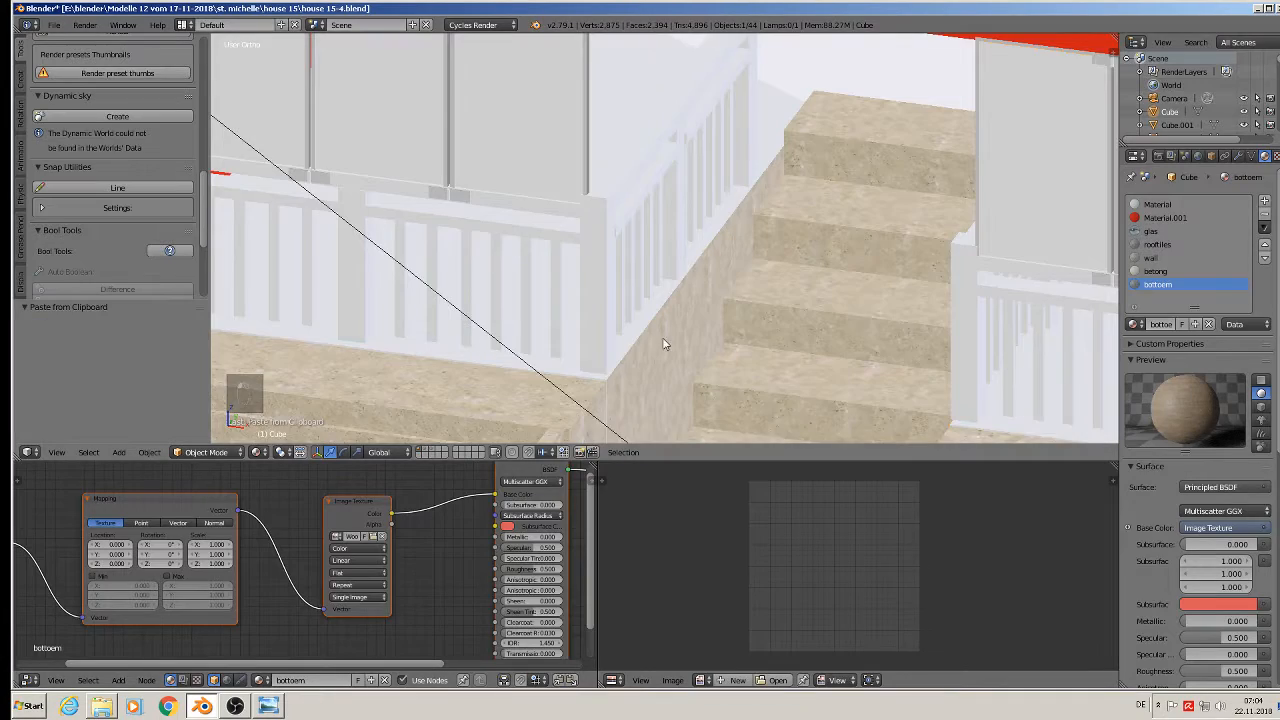
Step: In Edit Mode, select the four terrace floor faces behind the railings on both sides of the stairs
{"action": "scroll", "coordinate": [663, 344], "scroll_direction": "down", "scroll_amount": 5}
{"action": "scroll", "coordinate": [540, 273], "scroll_direction": "up", "scroll_amount": 4}
{"action": "key", "text": "Tab"}
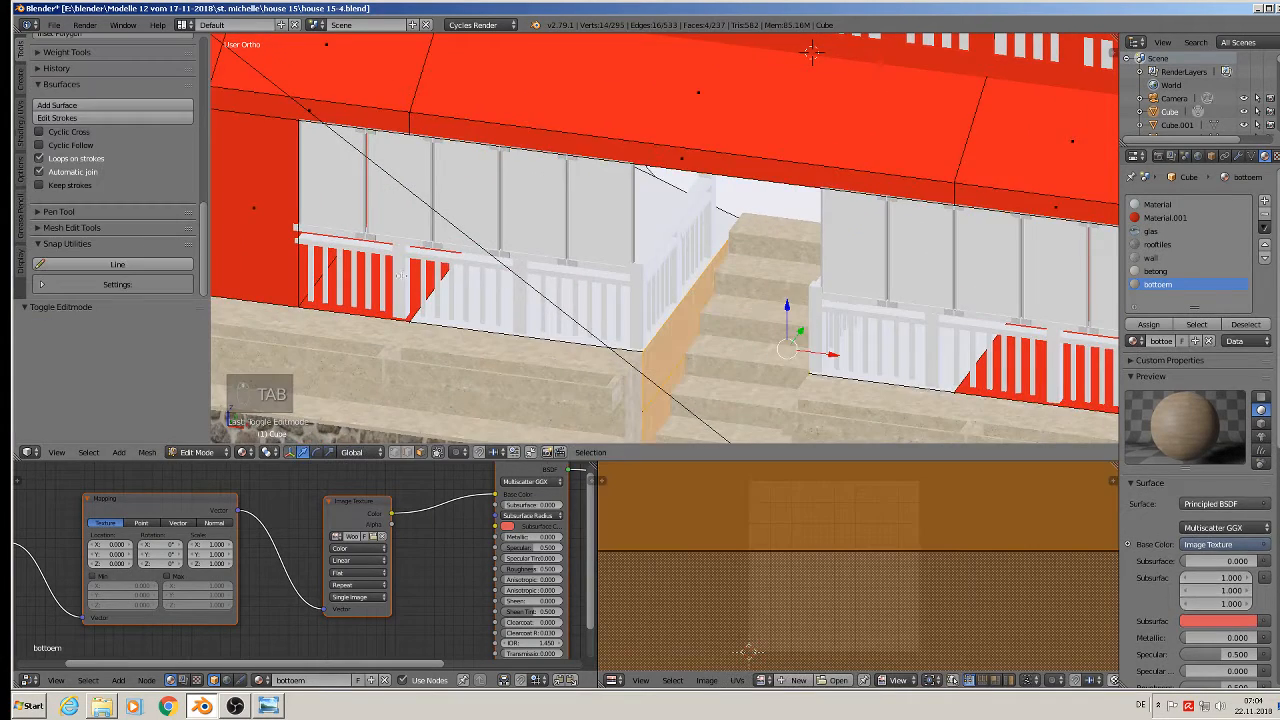
{"action": "scroll", "coordinate": [387, 276], "scroll_direction": "up", "scroll_amount": 2}
{"action": "right_click", "coordinate": [387, 276]}
{"action": "right_click", "coordinate": [516, 283], "text": "shift"}
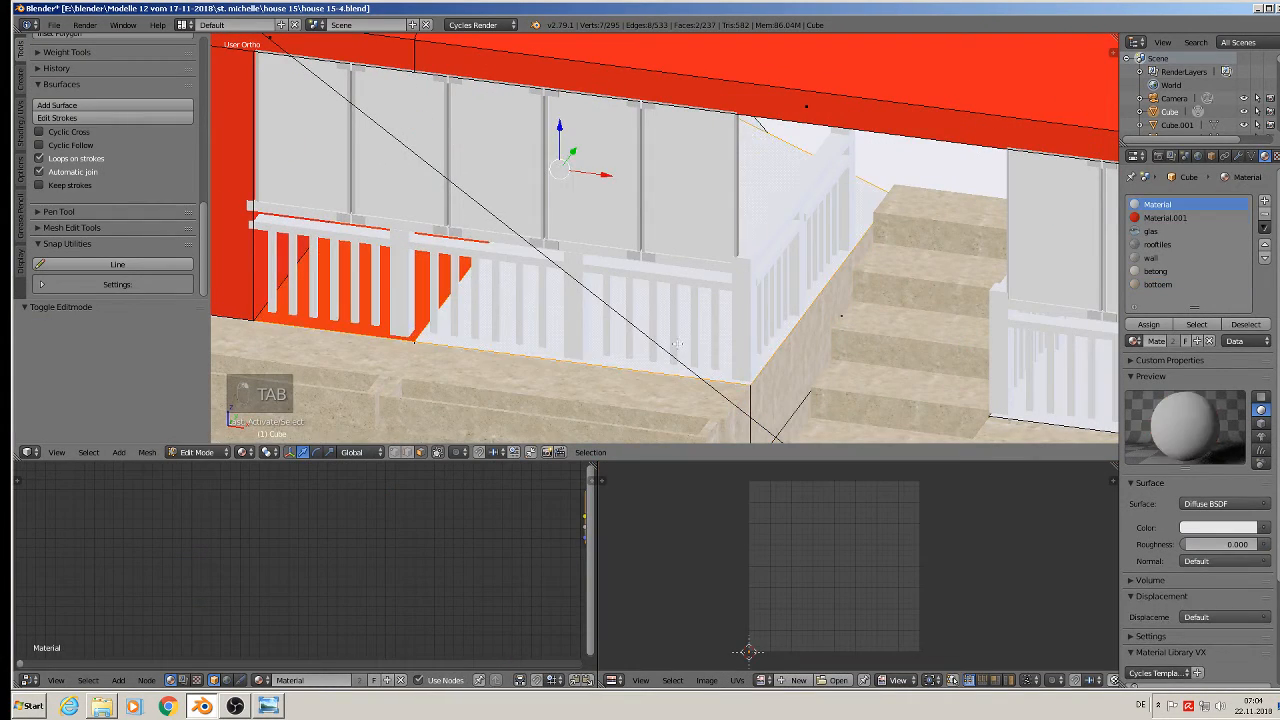
{"action": "middle_click_drag", "start_coordinate": [678, 344], "coordinate": [343, 270], "text": "shift"}
{"action": "right_click", "coordinate": [894, 312], "text": "shift"}
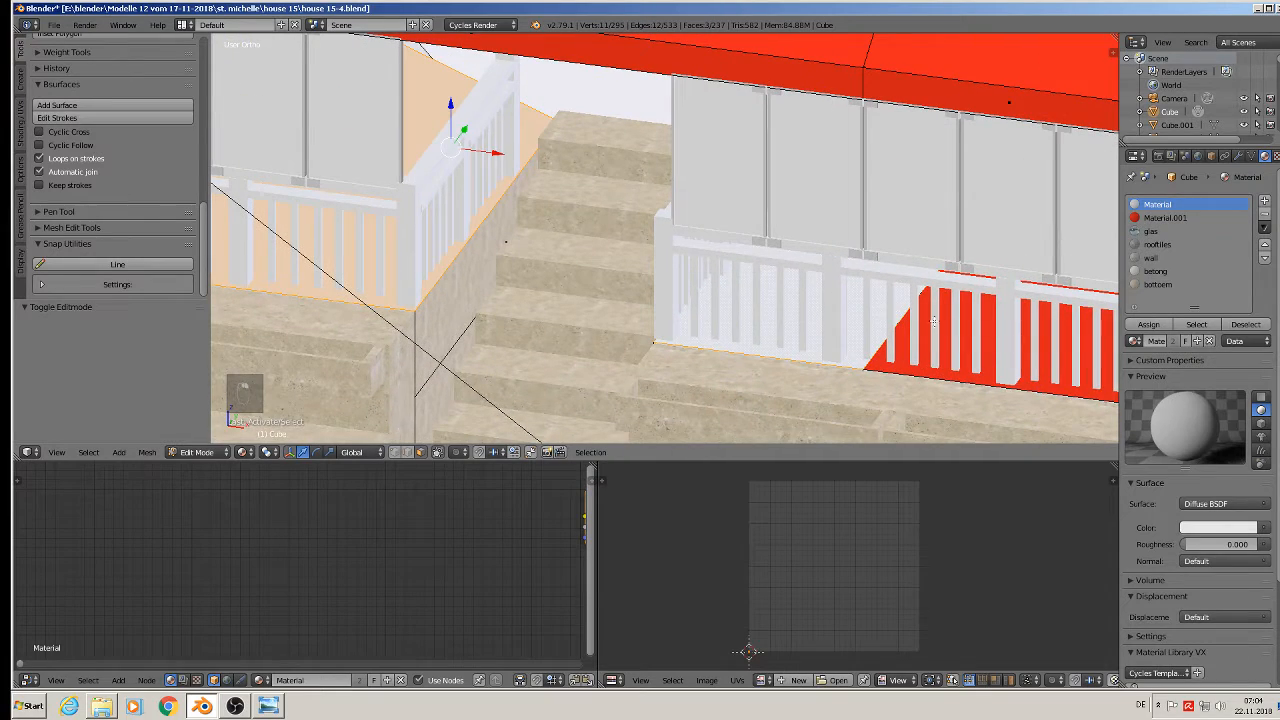
{"action": "right_click", "coordinate": [972, 320], "text": "shift"}
Step: Flatten the selected terrace floor faces by scaling them to 0 along the Z axis
{"action": "scroll", "coordinate": [951, 354], "scroll_direction": "down", "scroll_amount": 2}
{"action": "middle_click_drag", "start_coordinate": [951, 354], "coordinate": [722, 262]}
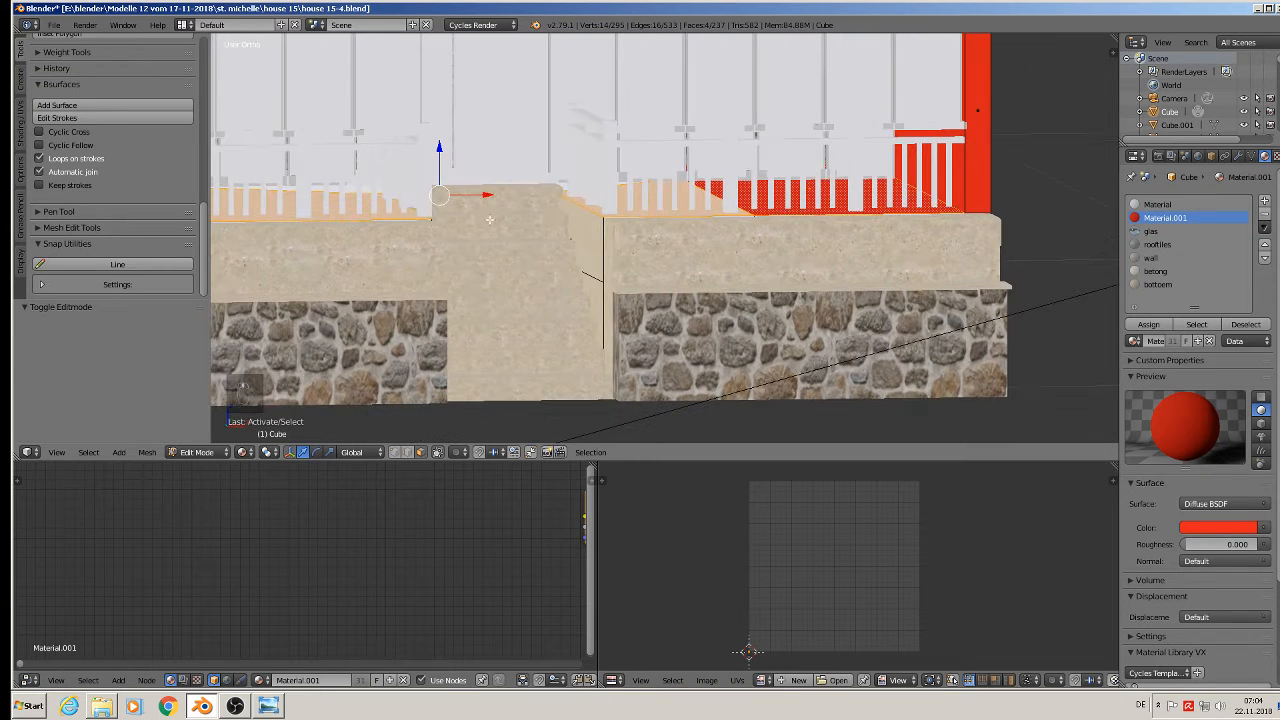
{"action": "middle_click_drag", "start_coordinate": [562, 287], "coordinate": [541, 284]}
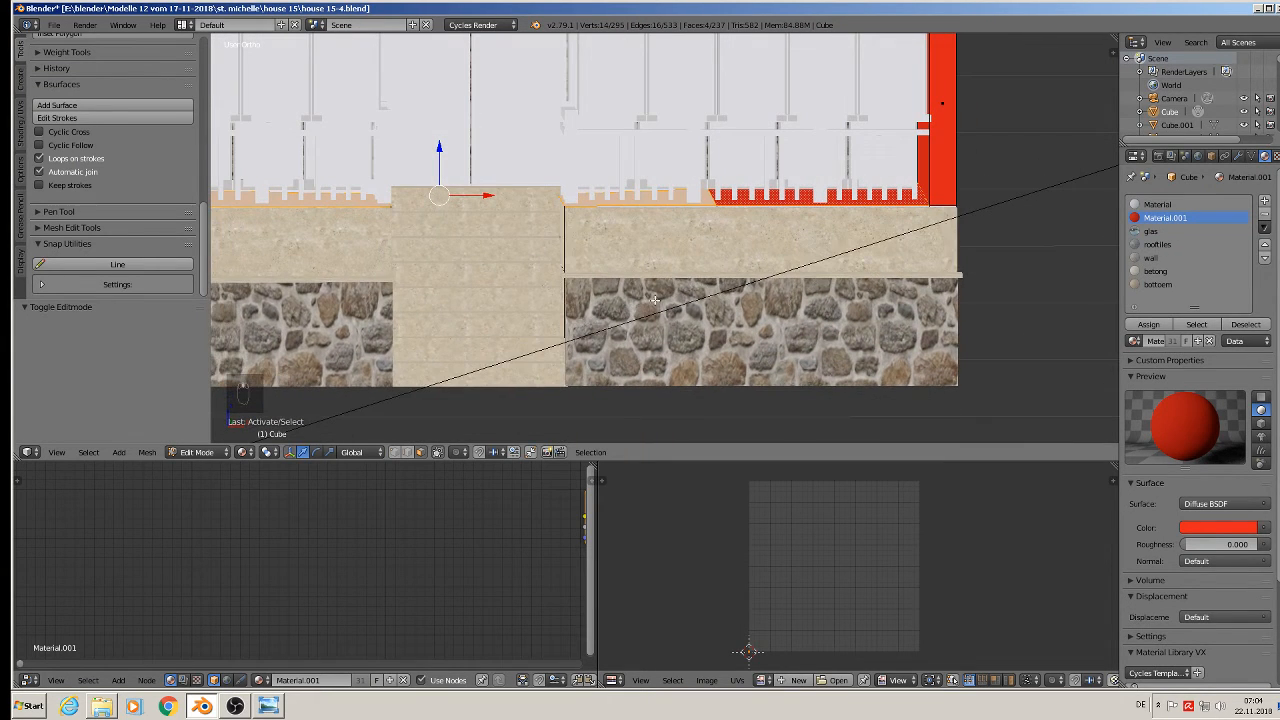
{"action": "key", "text": "s"}
{"action": "key", "text": "z"}
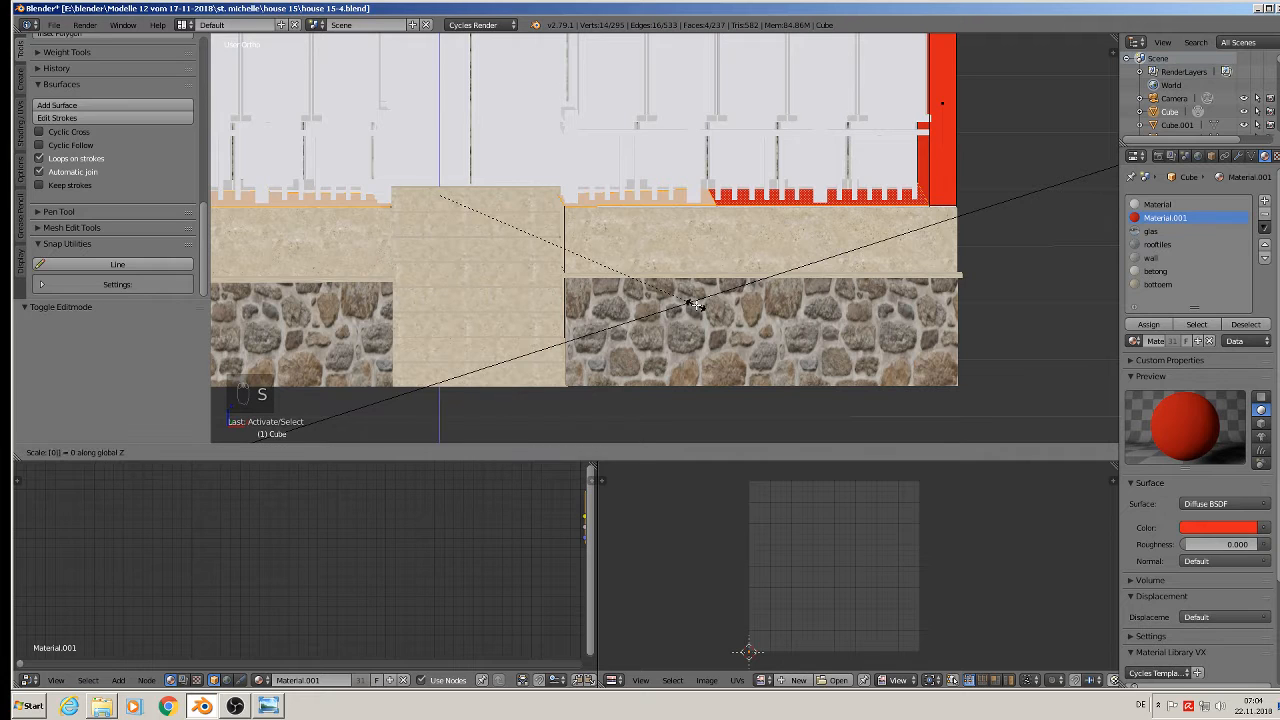
{"action": "key", "text": "Return"}
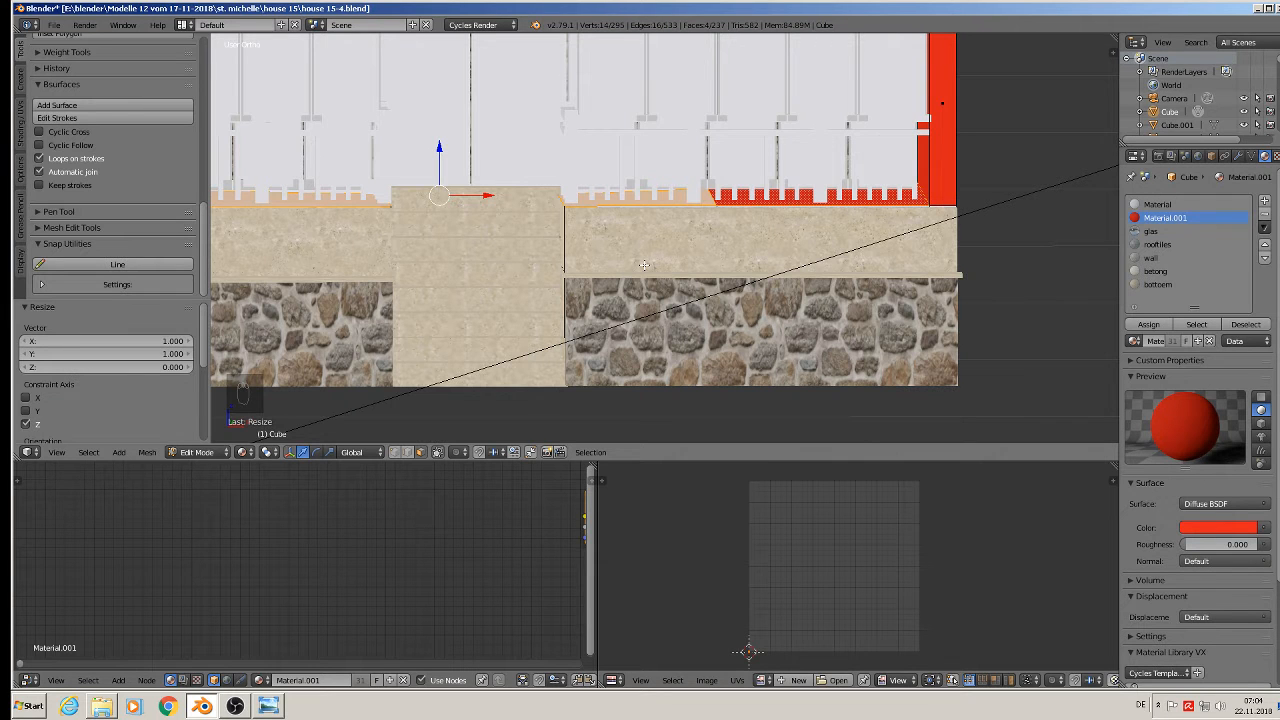
Step: Unwrap the selected terrace floor faces with Project From View in the top view
{"action": "key", "text": "KP_7"}
{"action": "scroll", "coordinate": [549, 226], "scroll_direction": "down", "scroll_amount": 2}
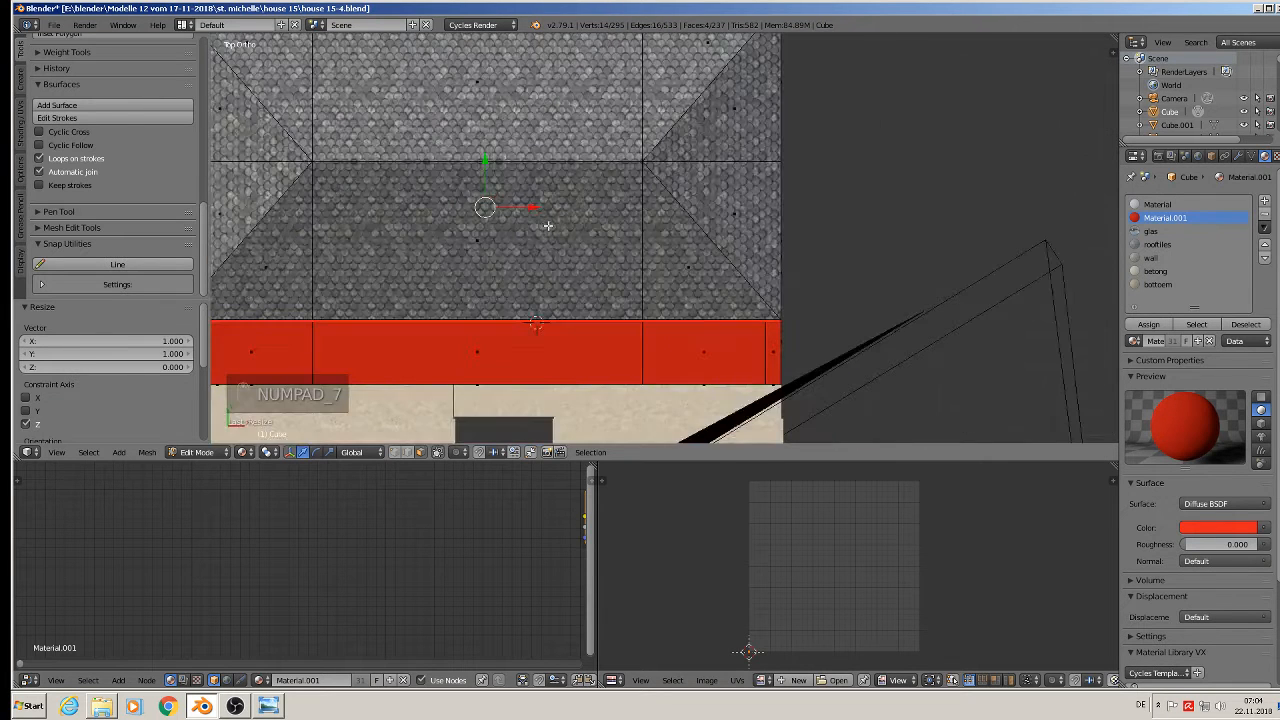
{"action": "scroll", "coordinate": [548, 226], "scroll_direction": "down", "scroll_amount": 2}
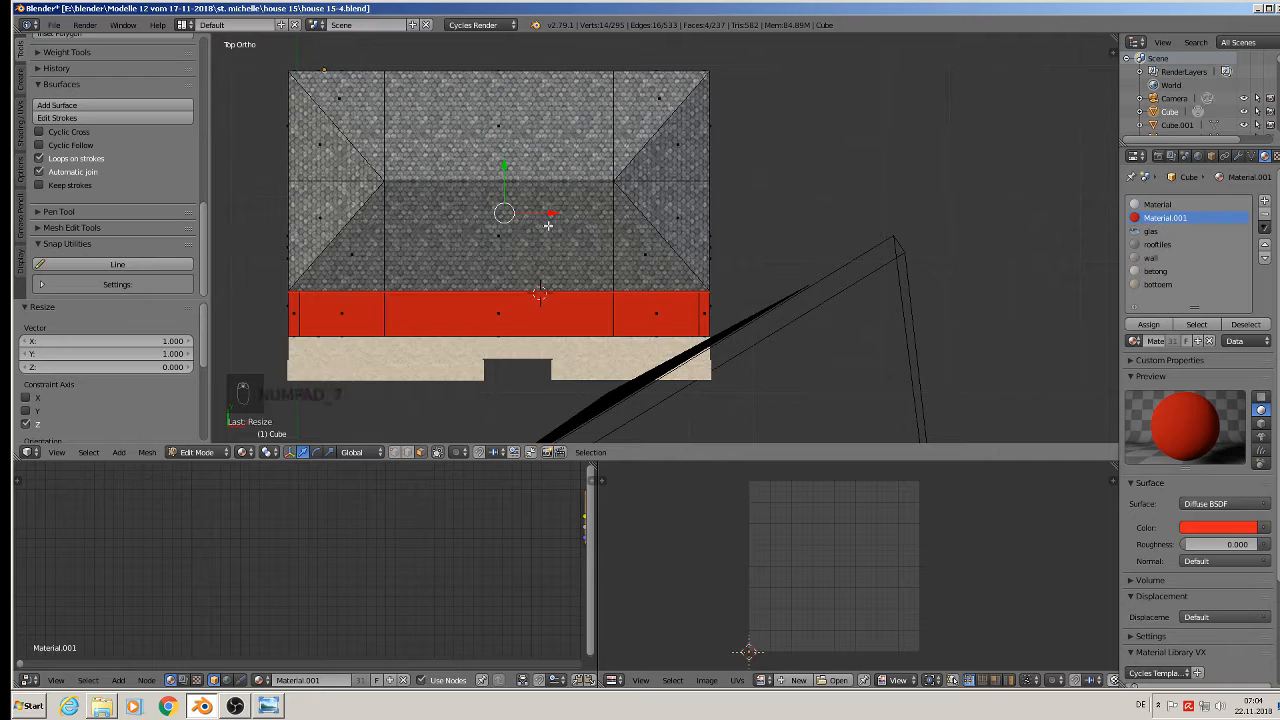
{"action": "key", "text": "u"}
{"action": "left_click", "coordinate": [549, 228]}
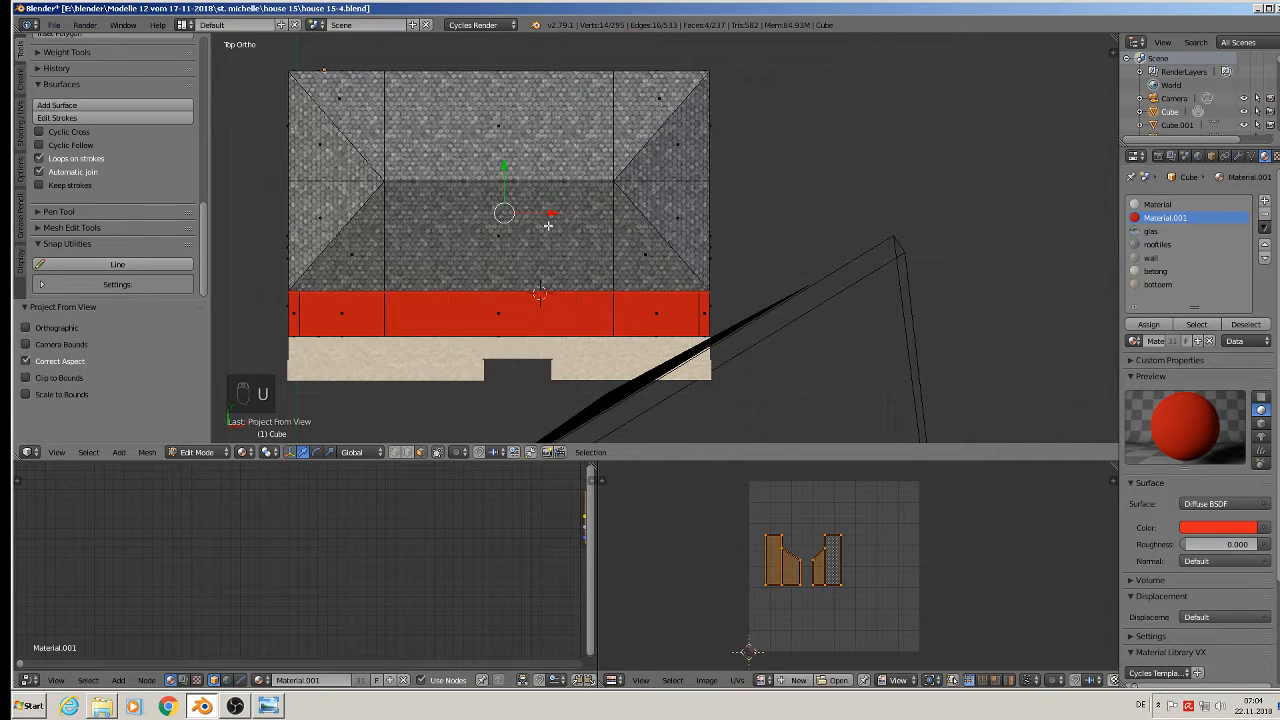
Step: Assign the bottoem wood material to the selected terrace floor faces
{"action": "middle_click_drag", "start_coordinate": [501, 310], "coordinate": [466, 208]}
{"action": "scroll", "coordinate": [464, 208], "scroll_direction": "up", "scroll_amount": 10}
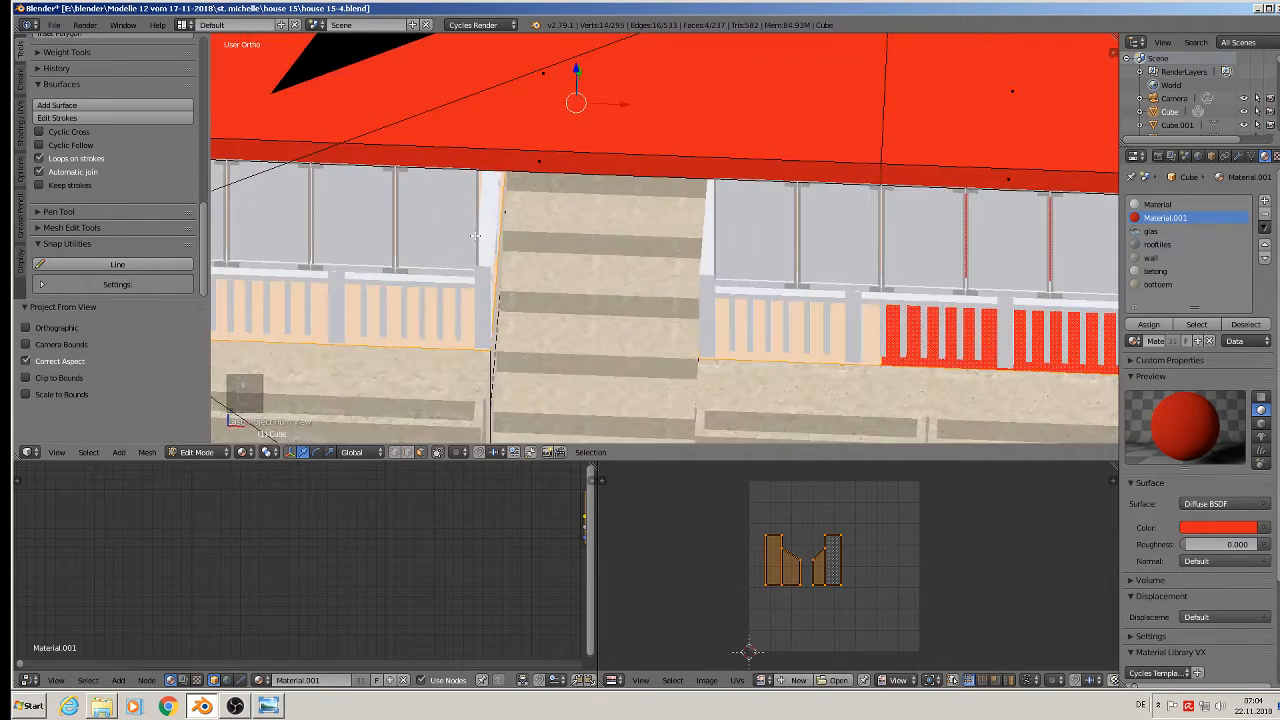
{"action": "scroll", "coordinate": [464, 207], "scroll_direction": "down", "scroll_amount": 5}
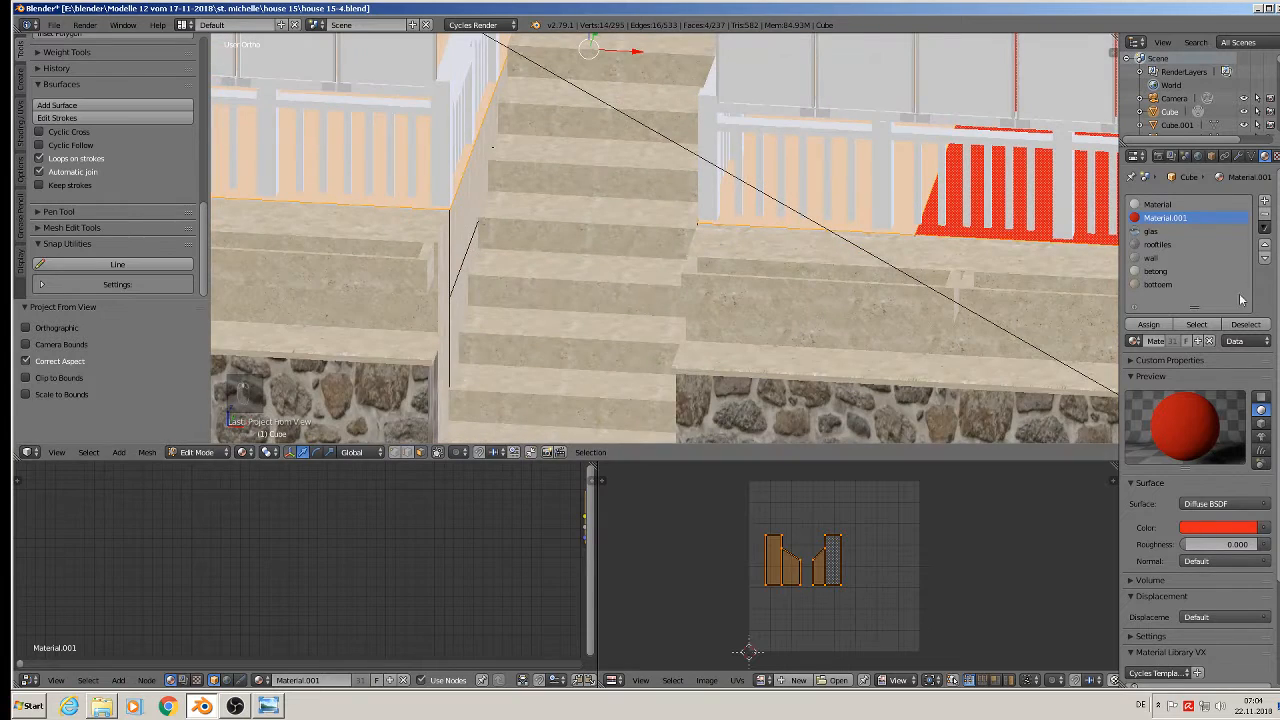
{"action": "left_click", "coordinate": [1157, 285]}
{"action": "left_click", "coordinate": [1148, 324]}
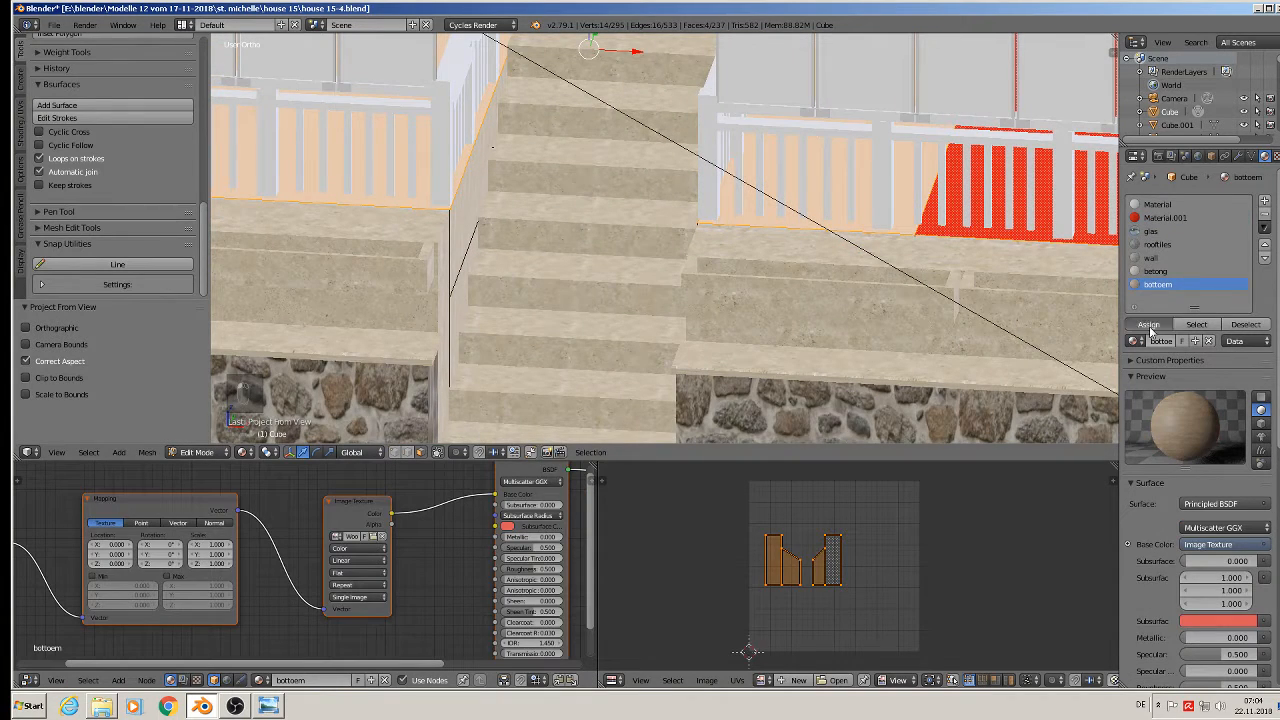
Step: Scale the terrace floor faces' UVs by 11.43 for a finer wood grain and return to Object Mode
{"action": "scroll", "coordinate": [617, 256], "scroll_direction": "down", "scroll_amount": 2}
{"action": "scroll", "coordinate": [465, 248], "scroll_direction": "up", "scroll_amount": 5}
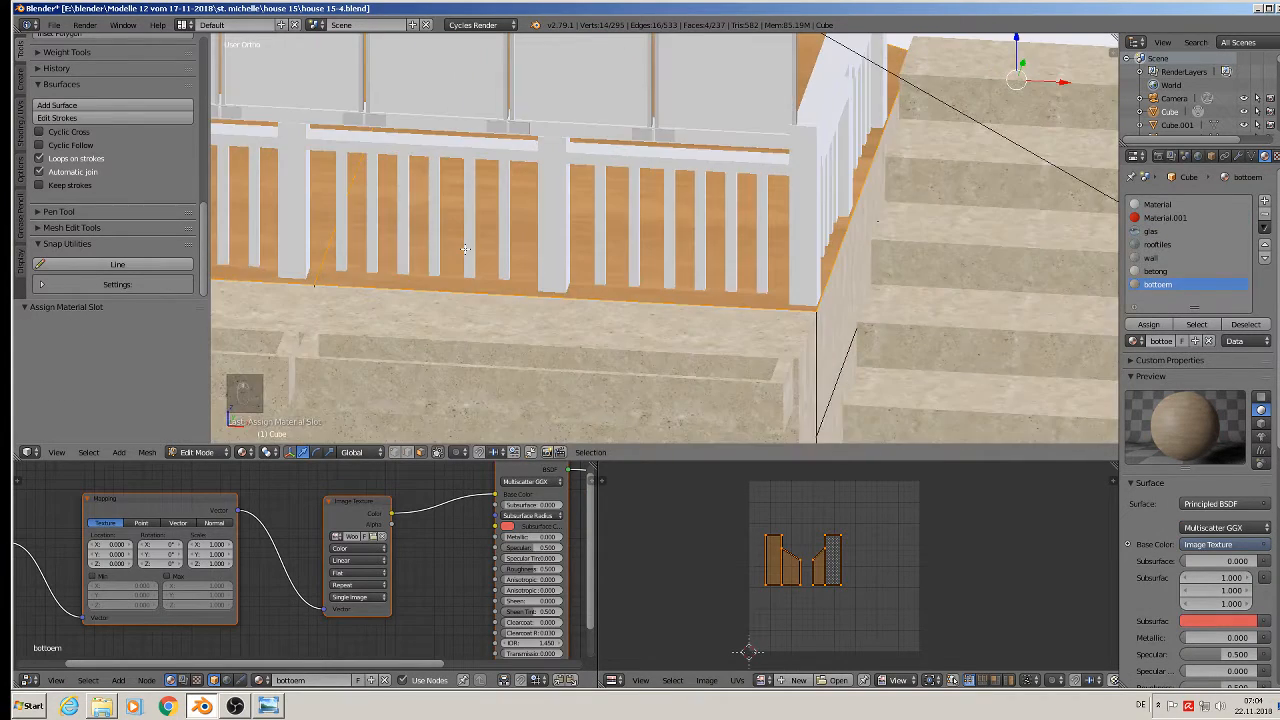
{"action": "key", "text": "s"}
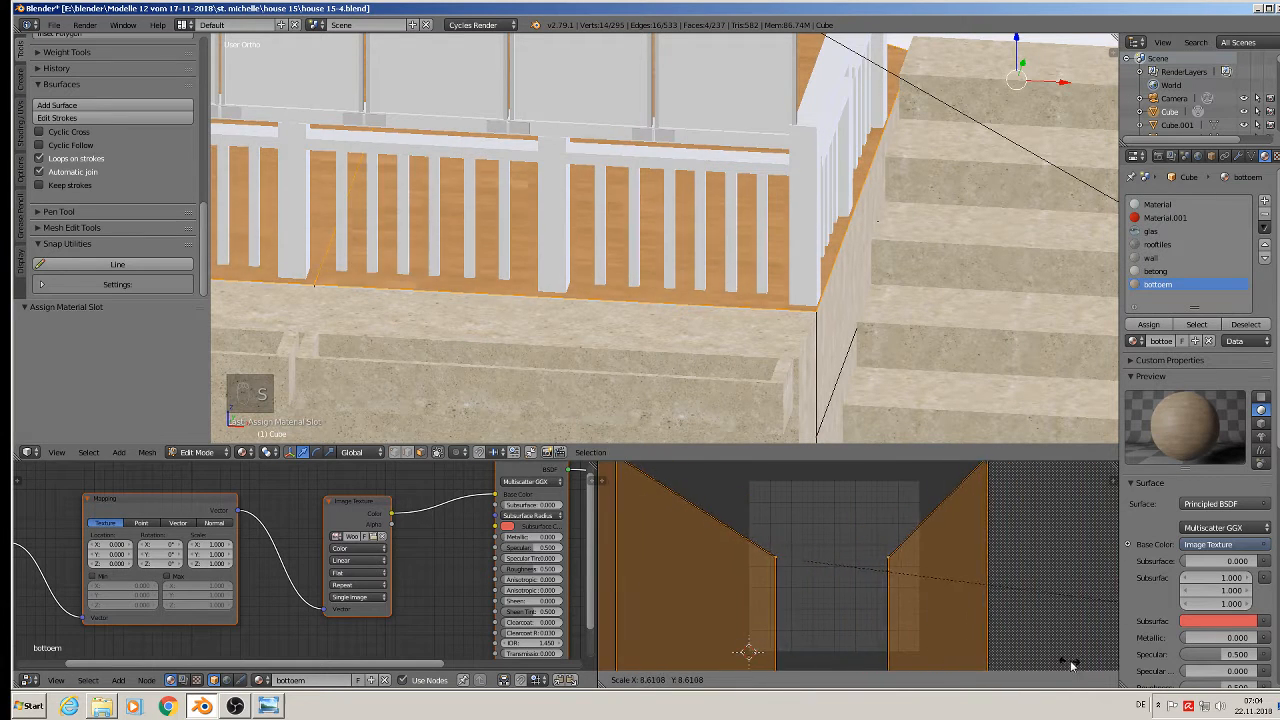
{"action": "left_click", "coordinate": [800, 674]}
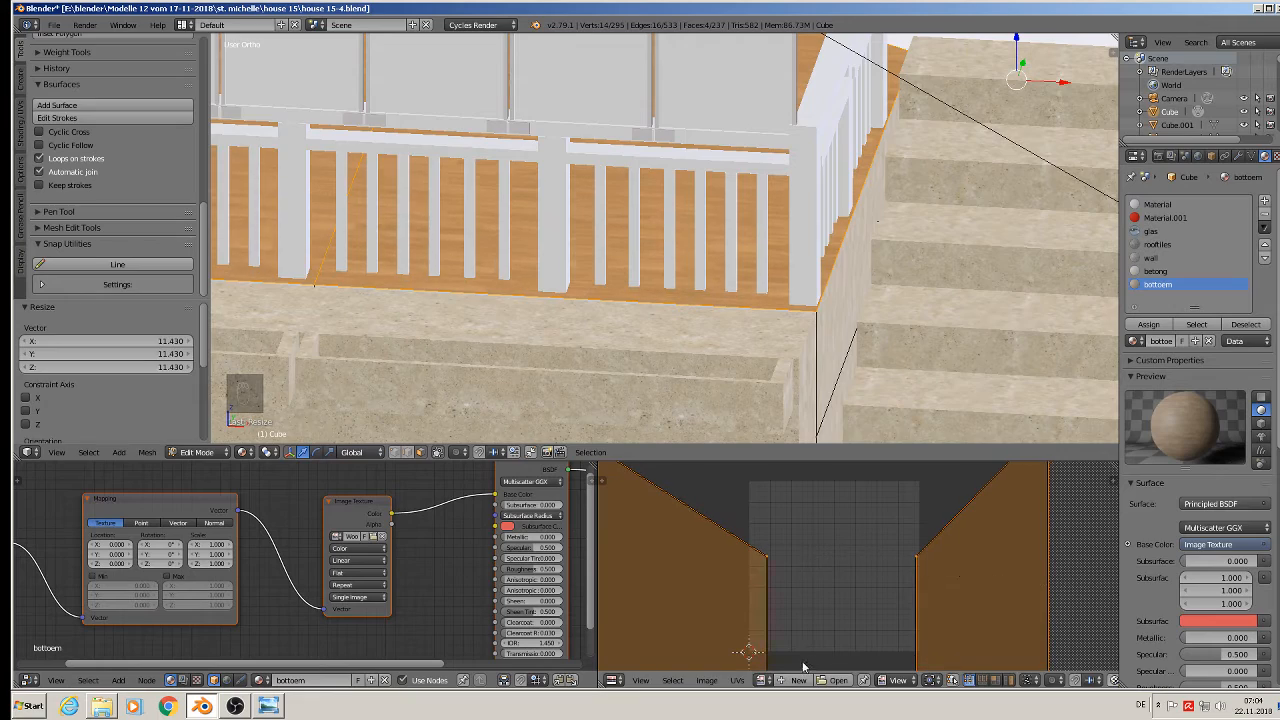
{"action": "scroll", "coordinate": [813, 298], "scroll_direction": "down", "scroll_amount": 4}
{"action": "key", "text": "Tab"}
{"action": "scroll", "coordinate": [575, 220], "scroll_direction": "up", "scroll_amount": 4}
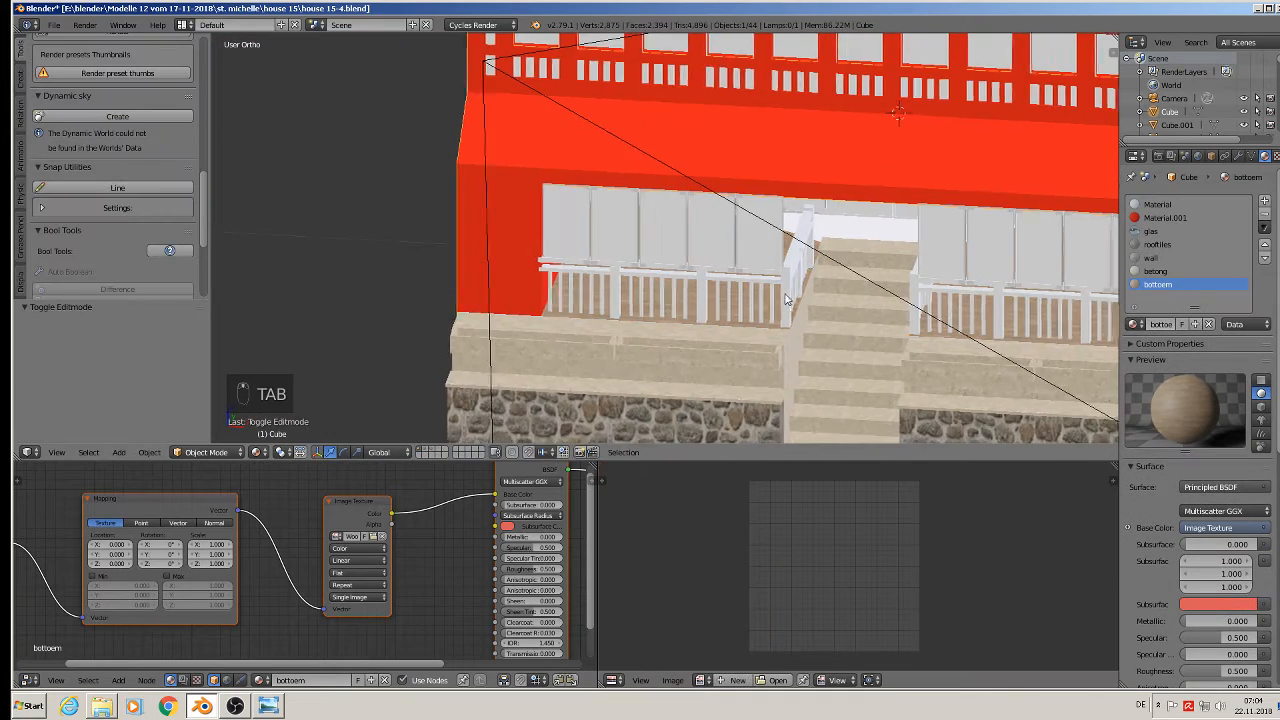
{"action": "scroll", "coordinate": [575, 220], "scroll_direction": "up", "scroll_amount": 3}
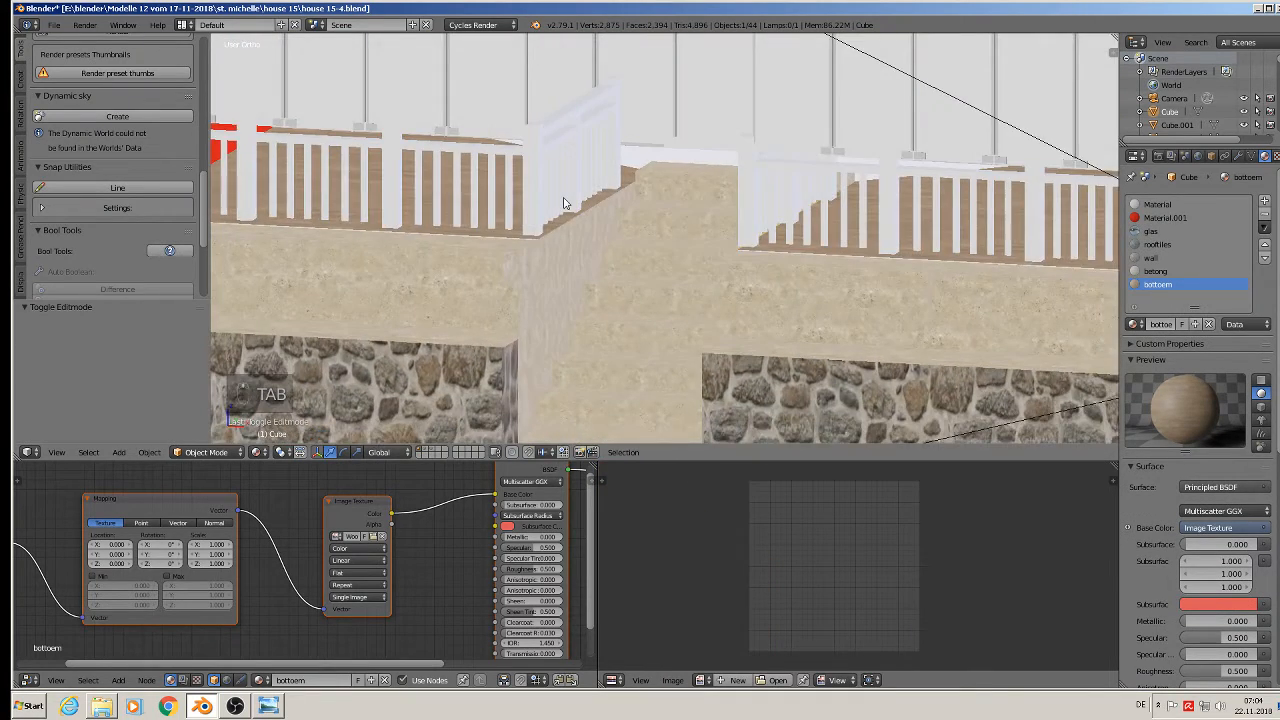
{"action": "scroll", "coordinate": [563, 203], "scroll_direction": "down", "scroll_amount": 3}
{"action": "scroll", "coordinate": [695, 240], "scroll_direction": "down", "scroll_amount": 3}
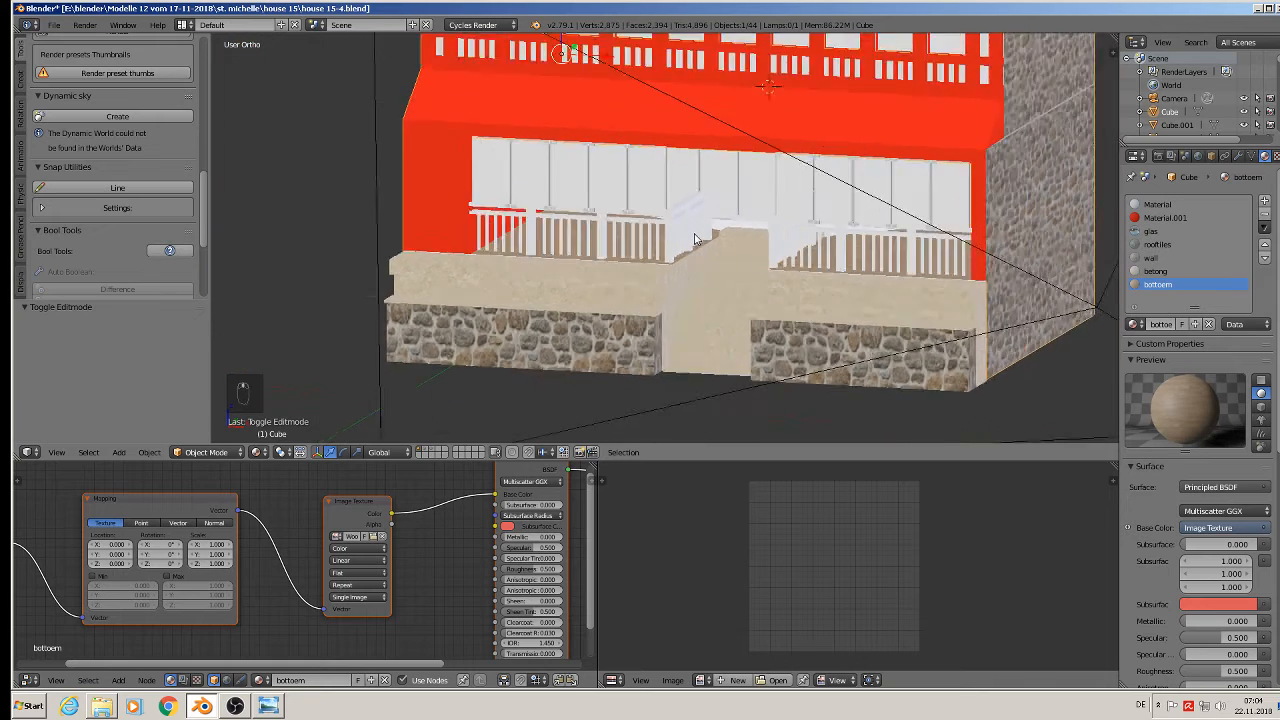
Step: Save the current Blender file house 15-4.blend
{"action": "scroll", "coordinate": [695, 240], "scroll_direction": "down", "scroll_amount": 4}
{"action": "left_click", "coordinate": [54, 24]}
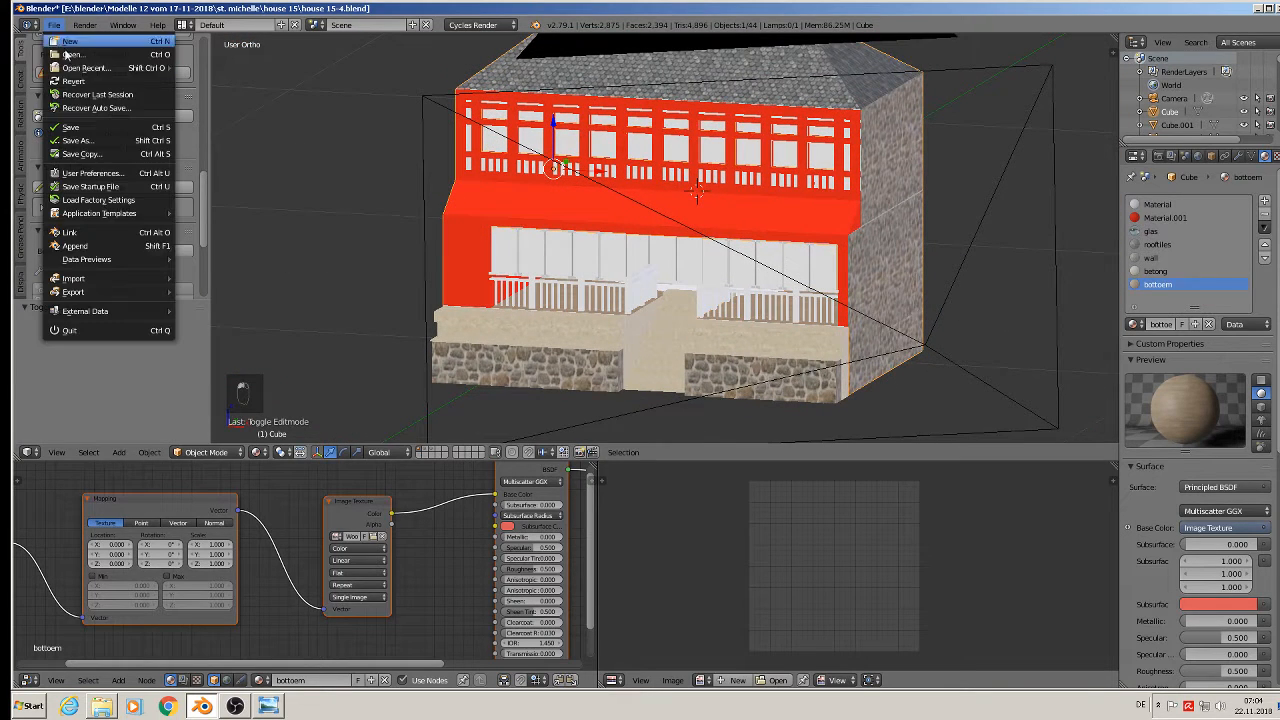
{"action": "left_click", "coordinate": [70, 127]}
Step: Compare the model's front facade with the street-level reference photo in the front view to judge the wall finish
{"action": "scroll", "coordinate": [500, 153], "scroll_direction": "up", "scroll_amount": 4}
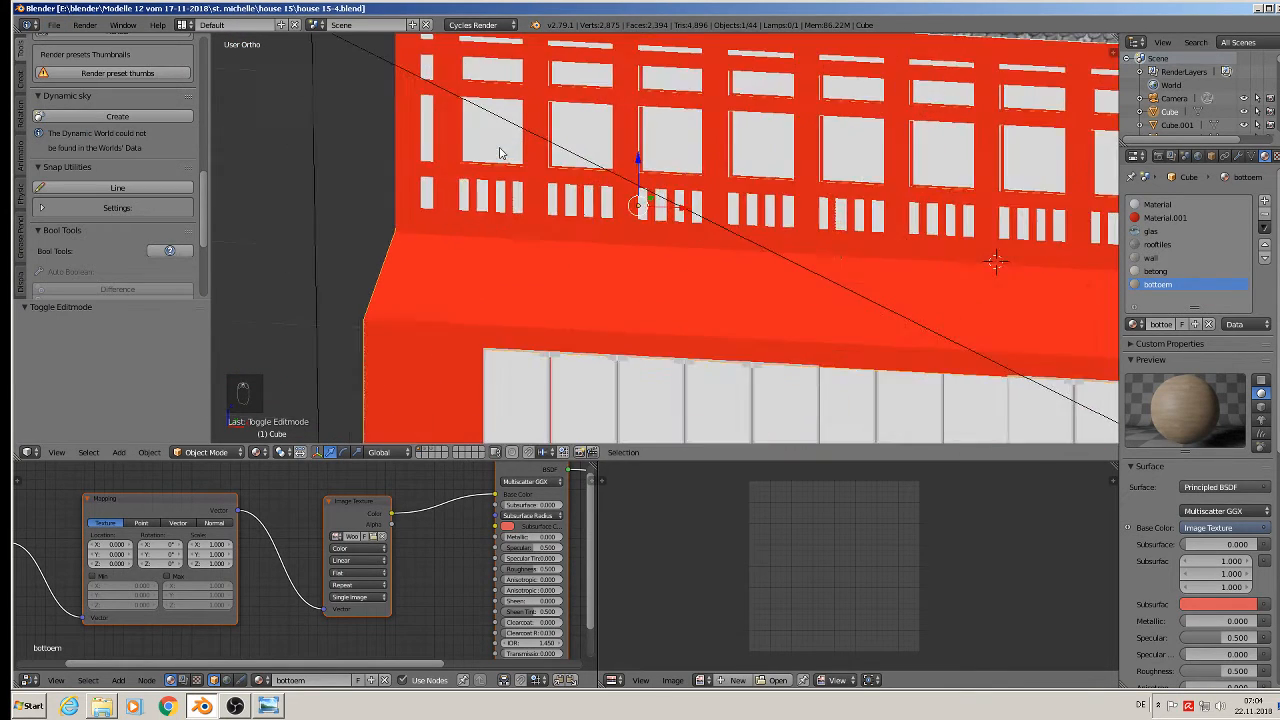
{"action": "scroll", "coordinate": [504, 157], "scroll_direction": "down", "scroll_amount": 5}
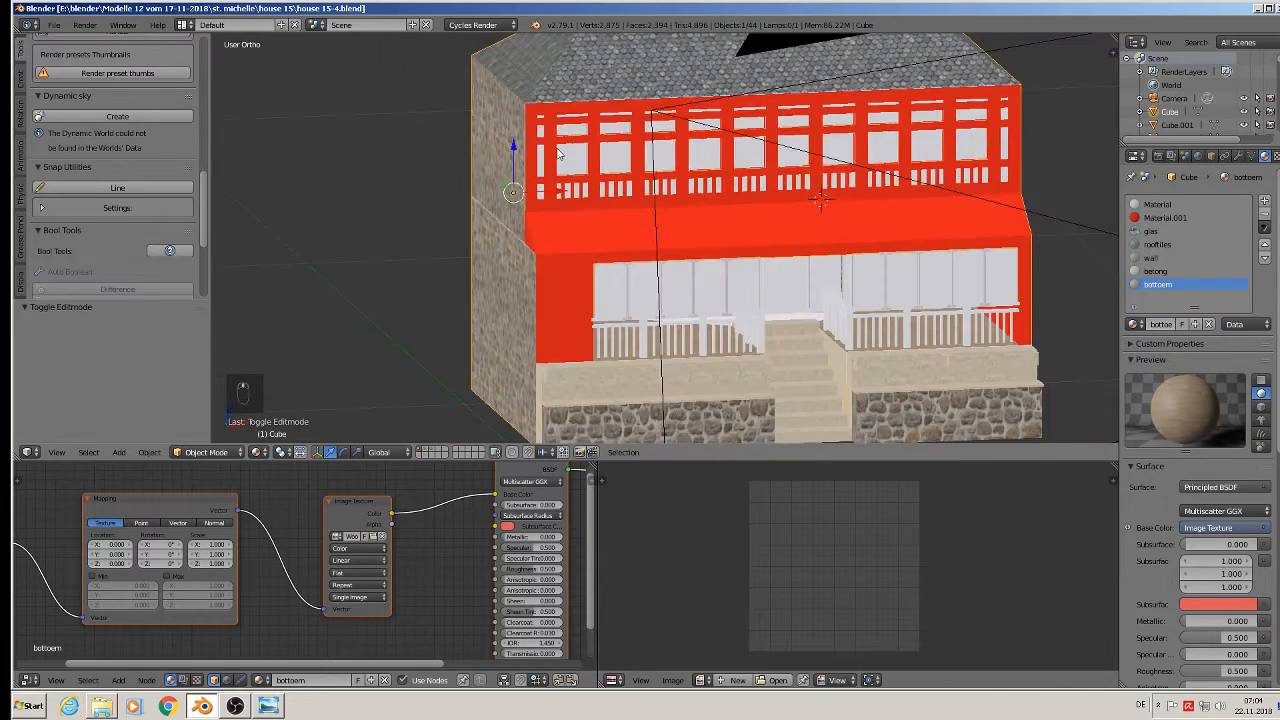
{"action": "scroll", "coordinate": [558, 146], "scroll_direction": "down", "scroll_amount": 4}
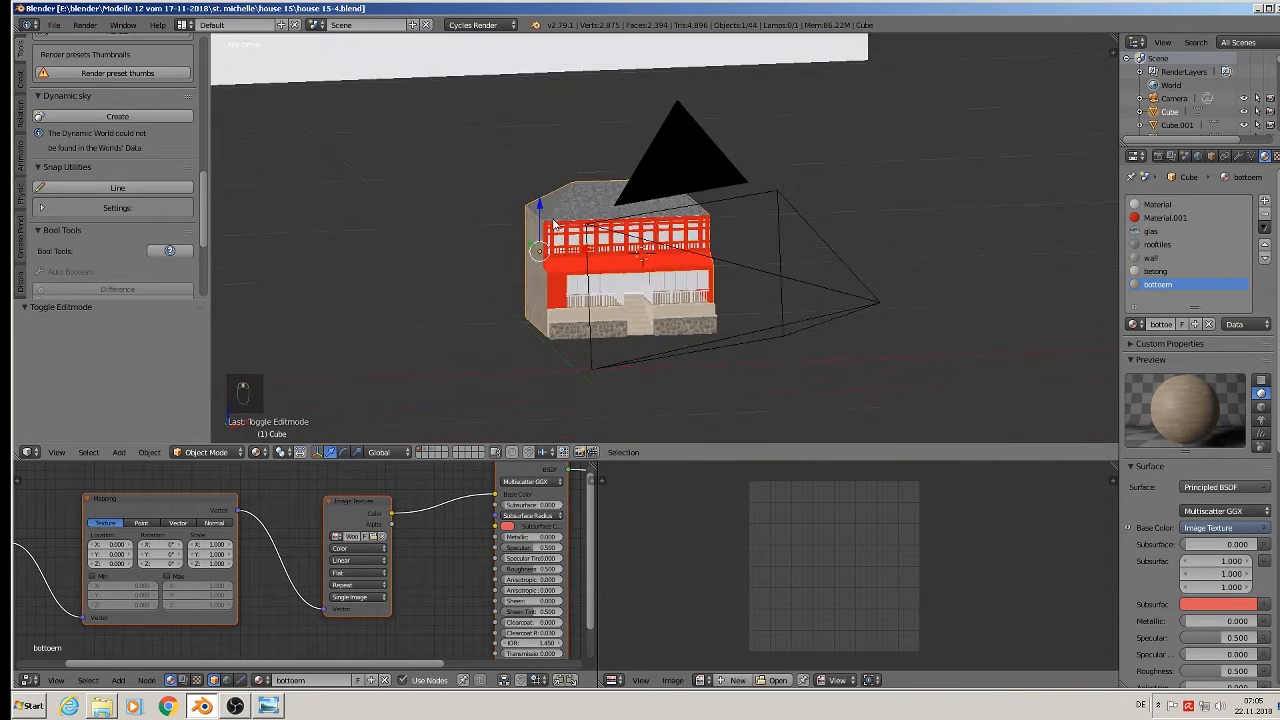
{"action": "middle_click_drag", "start_coordinate": [558, 134], "coordinate": [559, 144]}
{"action": "scroll", "coordinate": [586, 137], "scroll_direction": "down", "scroll_amount": 2}
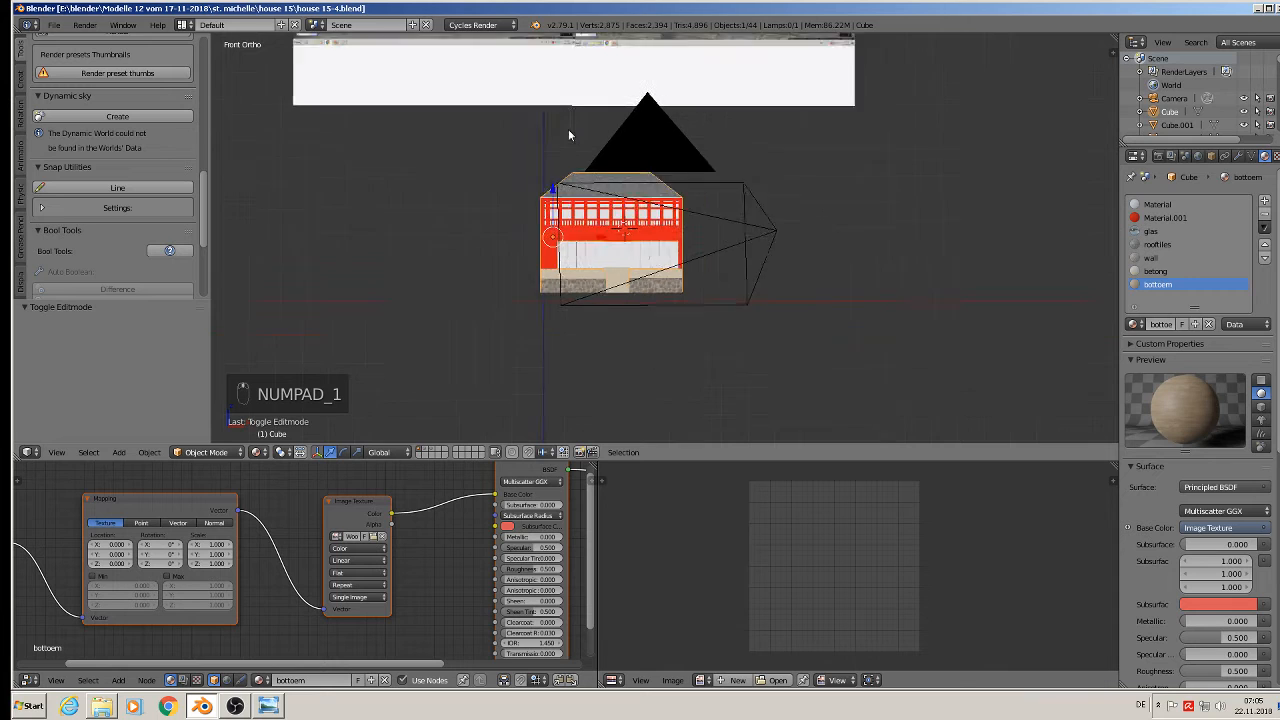
{"action": "middle_click_drag", "start_coordinate": [553, 131], "coordinate": [624, 317], "text": "shift"}
{"action": "scroll", "coordinate": [543, 190], "scroll_direction": "up", "scroll_amount": 10}
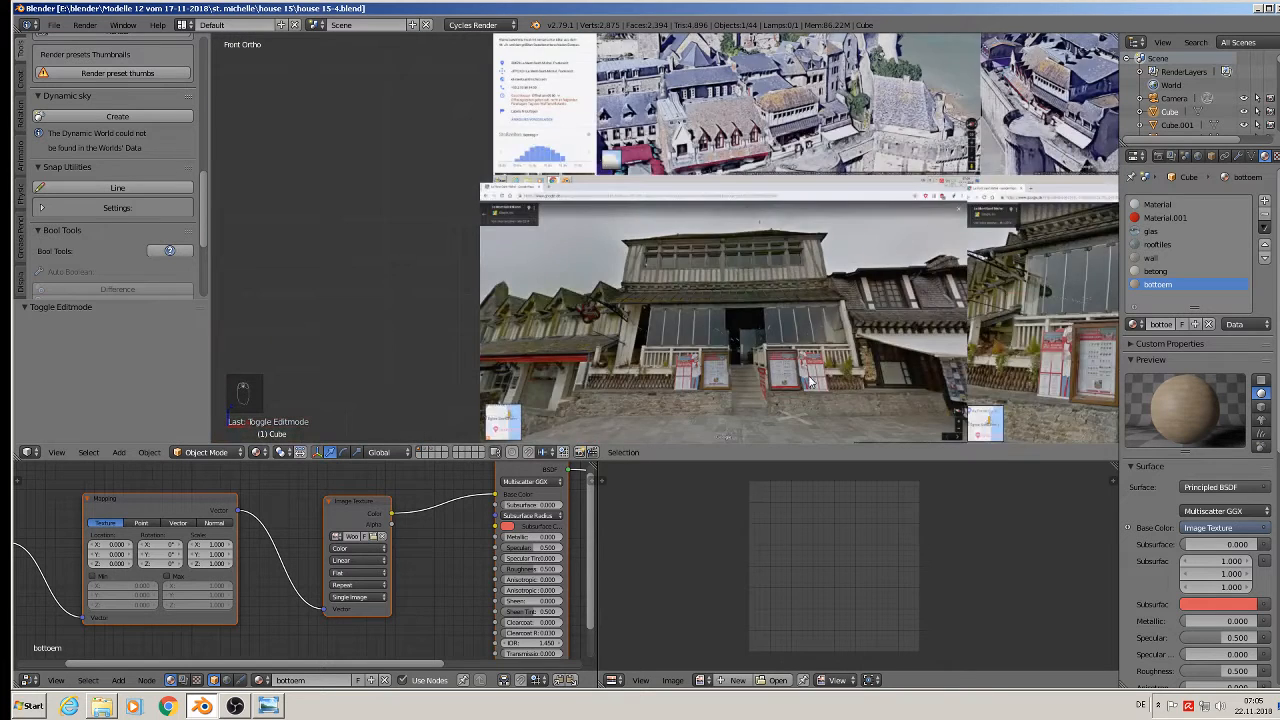
{"action": "middle_click_drag", "start_coordinate": [810, 381], "coordinate": [464, 215], "text": "shift"}
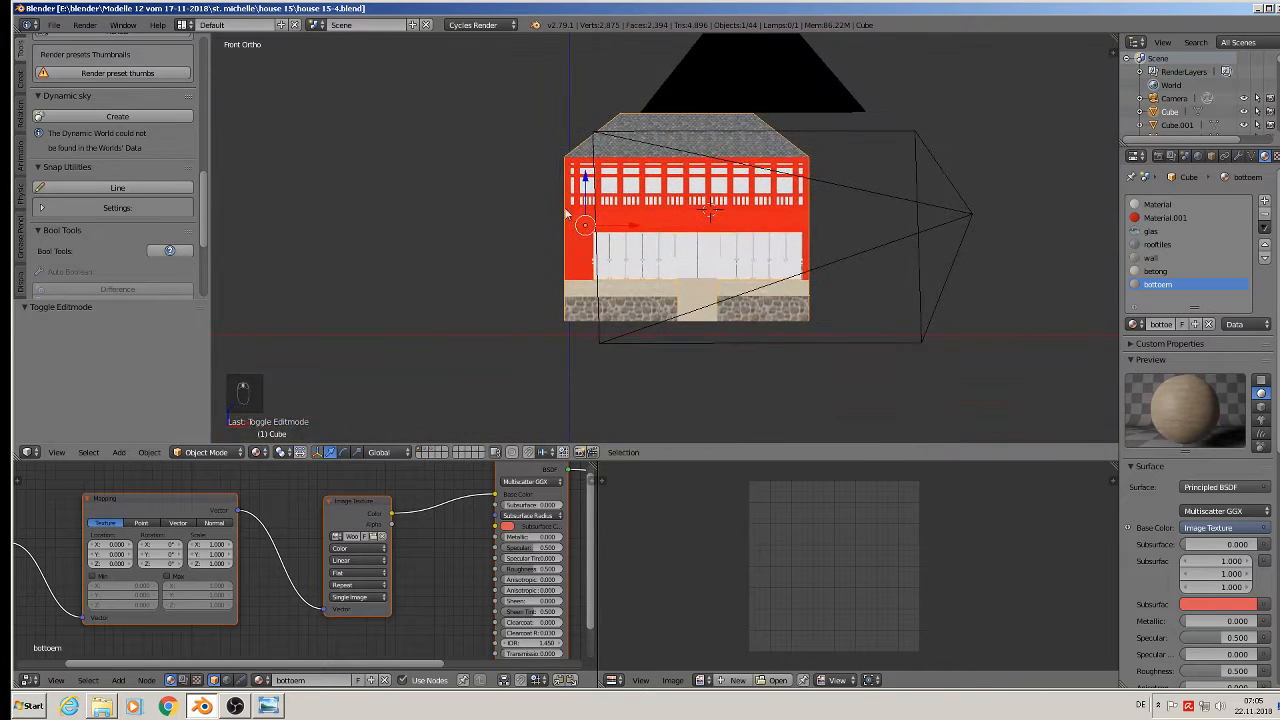
Step: Add a new material slot to the house body with a new material named putz
{"action": "left_click", "coordinate": [1265, 202]}
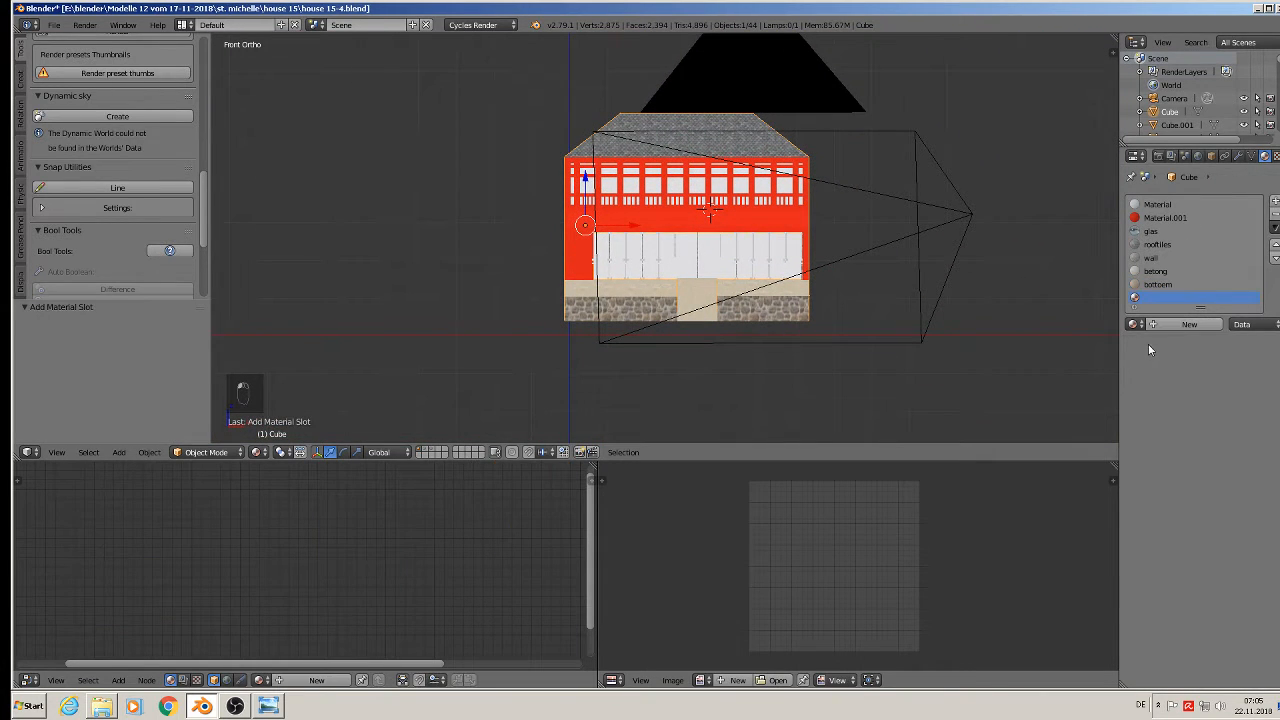
{"action": "left_click", "coordinate": [1161, 324]}
{"action": "left_click", "coordinate": [1161, 326]}
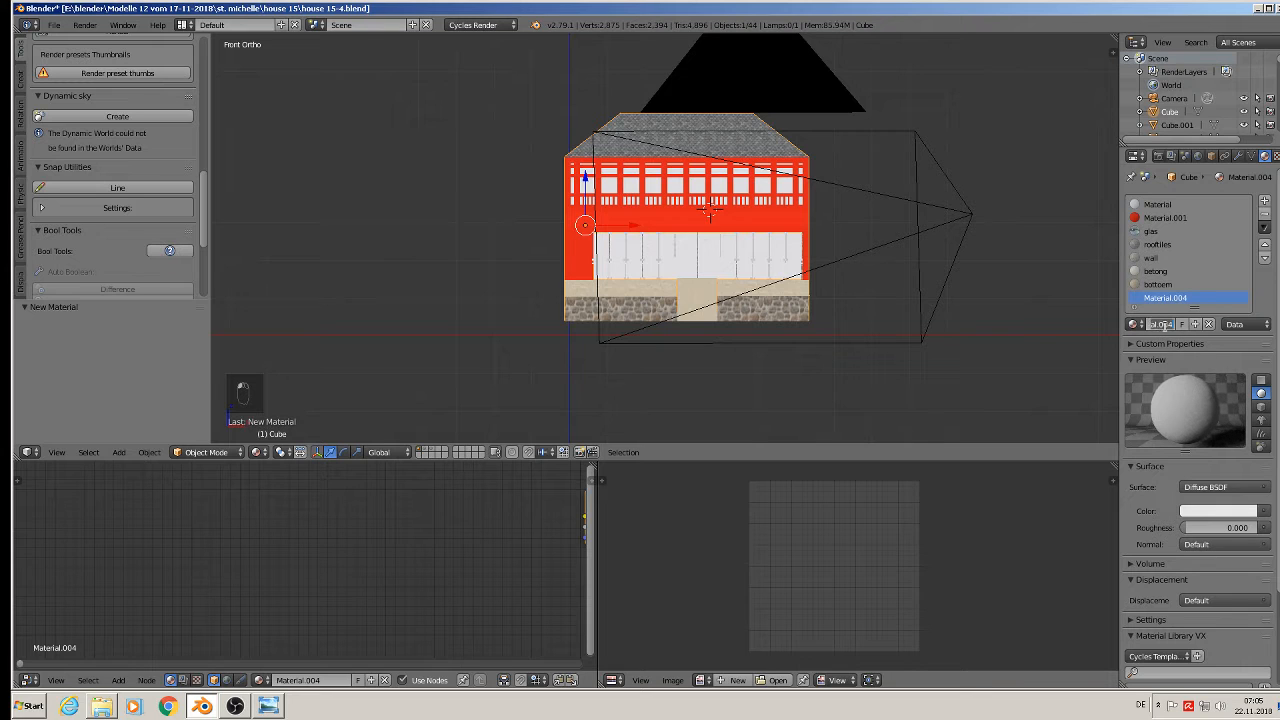
{"action": "type", "text": "putz"}
{"action": "key", "text": "Return"}
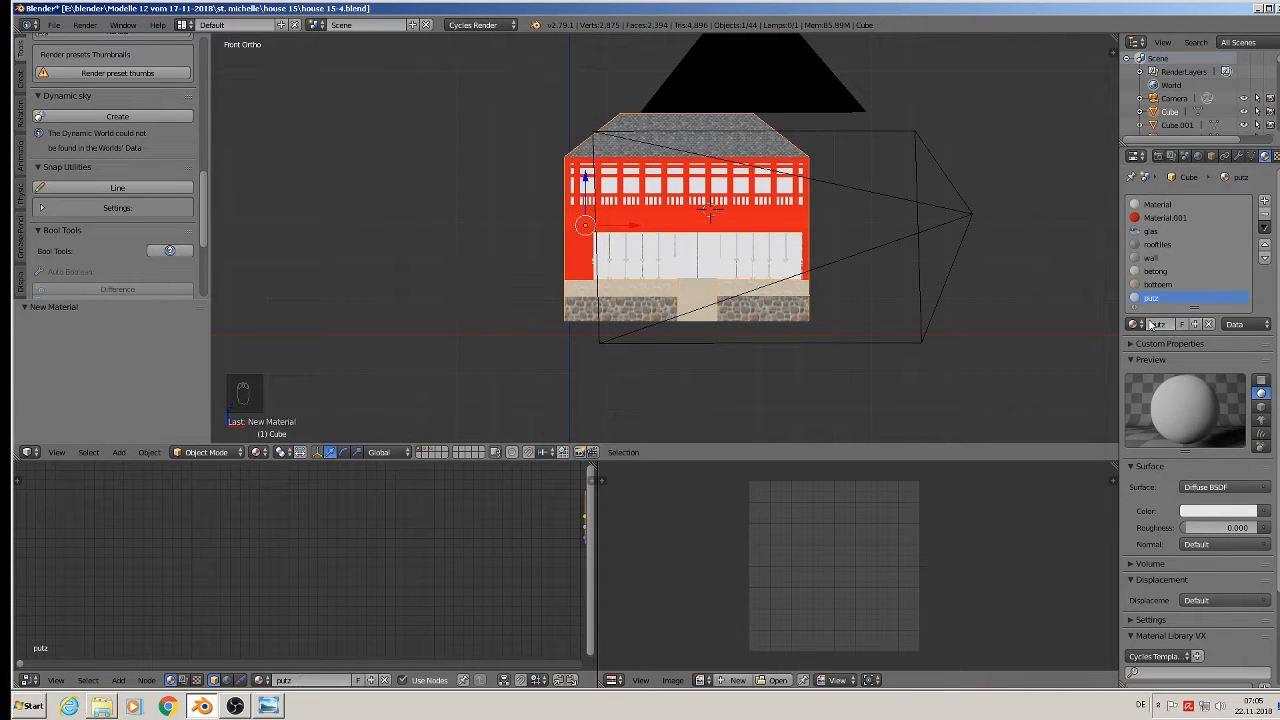
Step: Replace the putz material's default nodes with the copied Principled BSDF, Image Texture and Mapping node setup
{"action": "key", "text": "Home"}
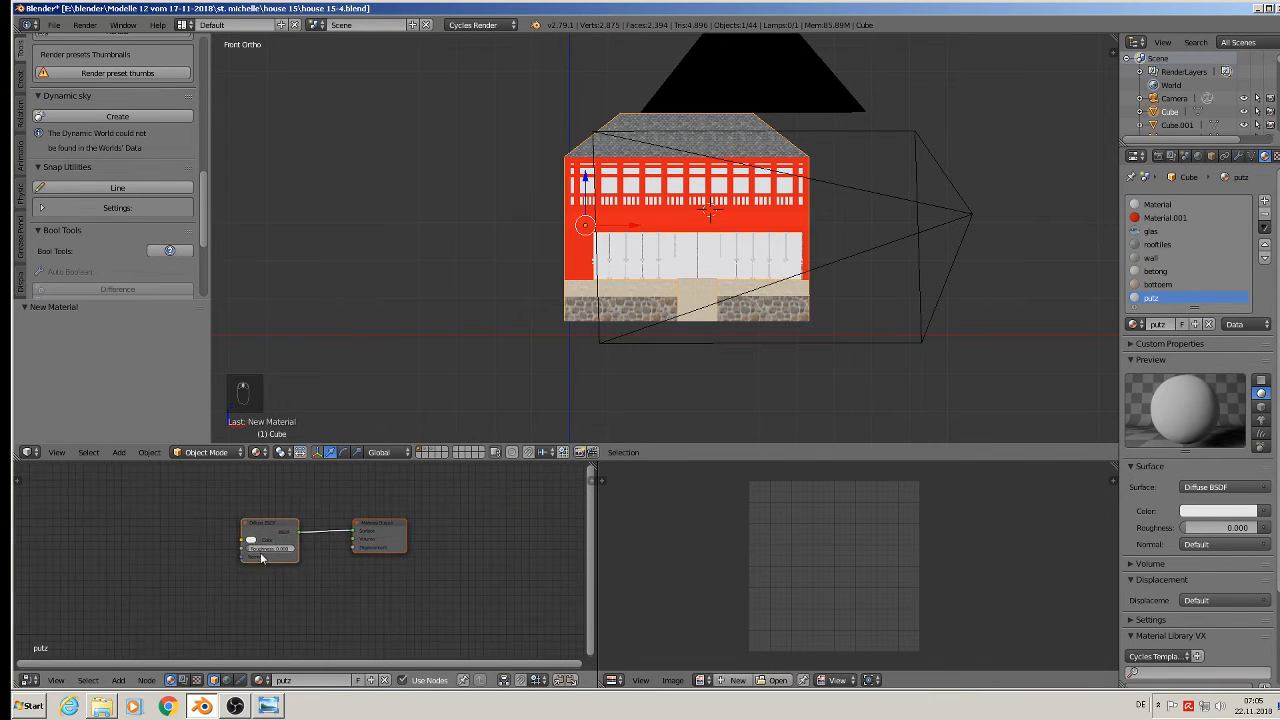
{"action": "key", "text": "x"}
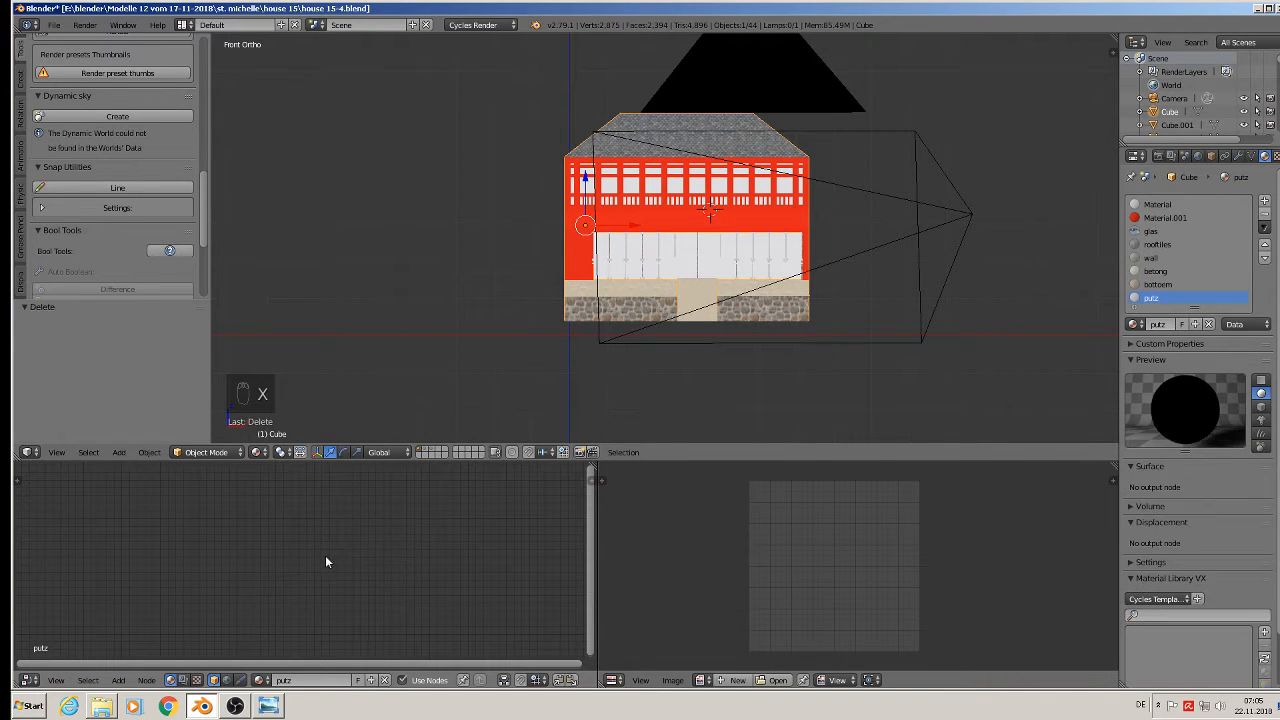
{"action": "key", "text": "ctrl+v"}
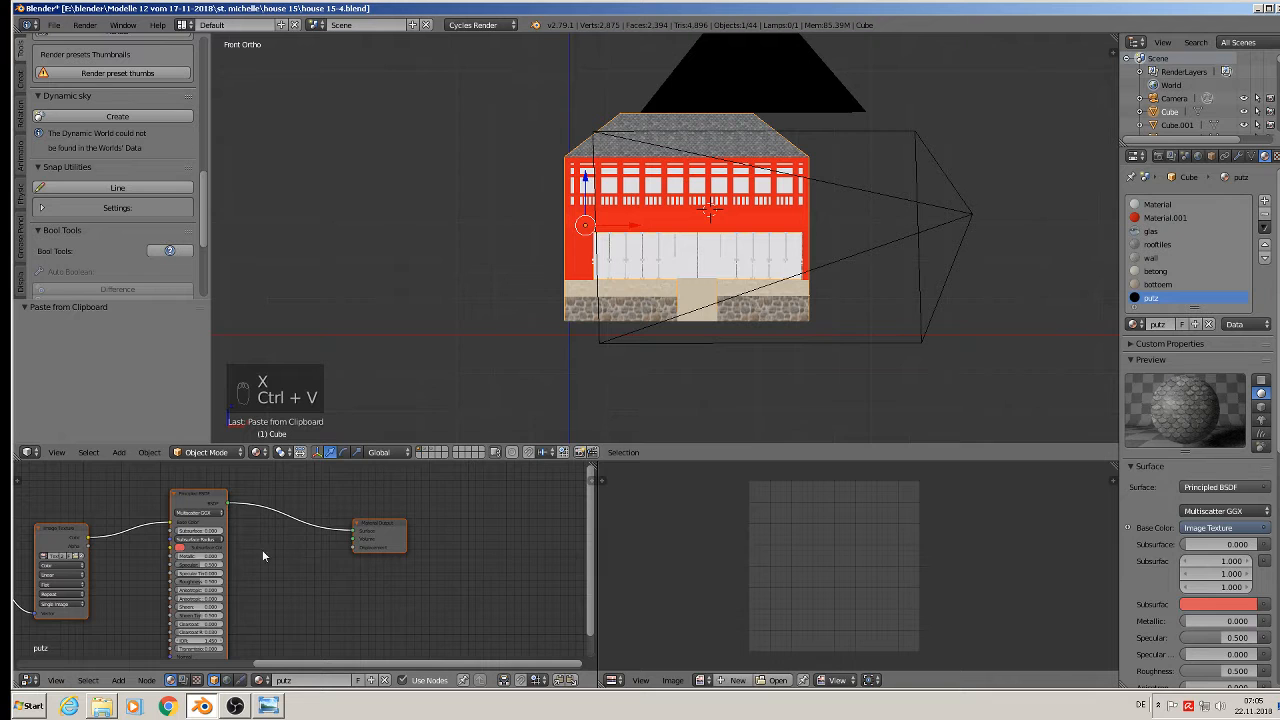
Step: Load "Tileable wall stucco paint plaster texture (19).jpg" into the putz material's Image Texture node, choosing it from the file thumbnails
{"action": "scroll", "coordinate": [434, 580], "scroll_direction": "up", "scroll_amount": 2}
{"action": "scroll", "coordinate": [400, 570], "scroll_direction": "up", "scroll_amount": 4}
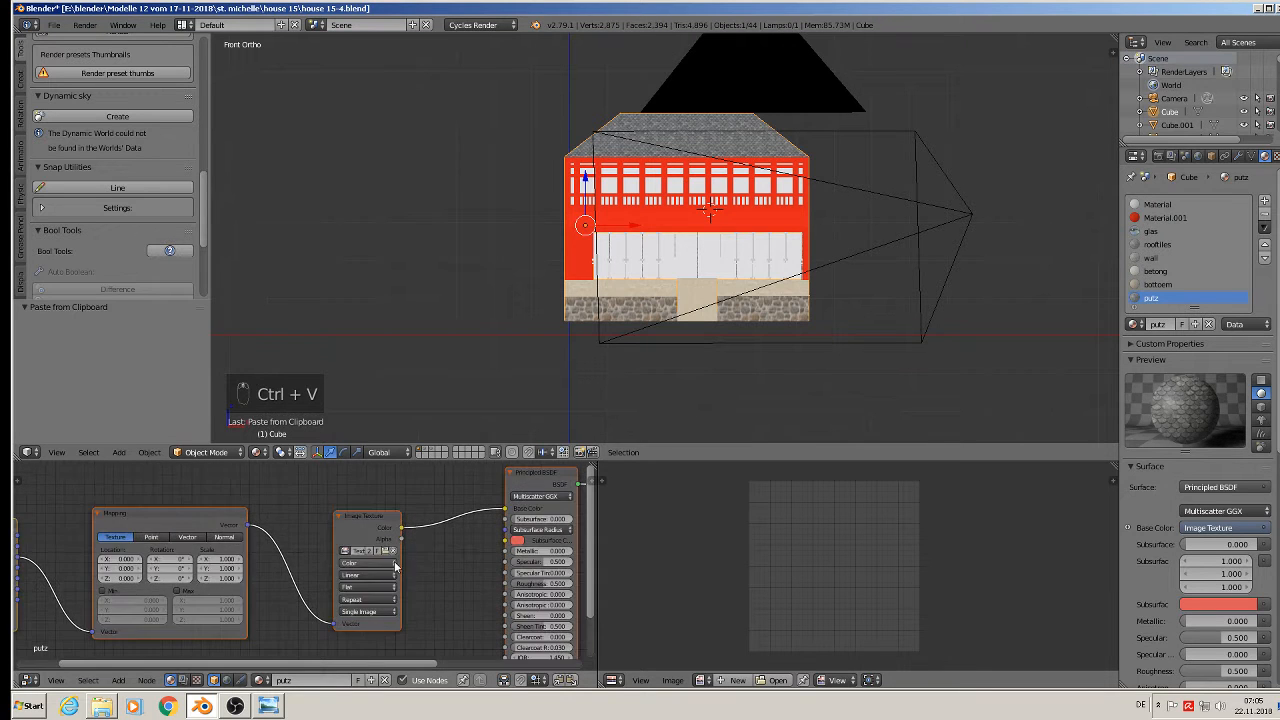
{"action": "scroll", "coordinate": [390, 556], "scroll_direction": "up", "scroll_amount": 1}
{"action": "left_click", "coordinate": [376, 540]}
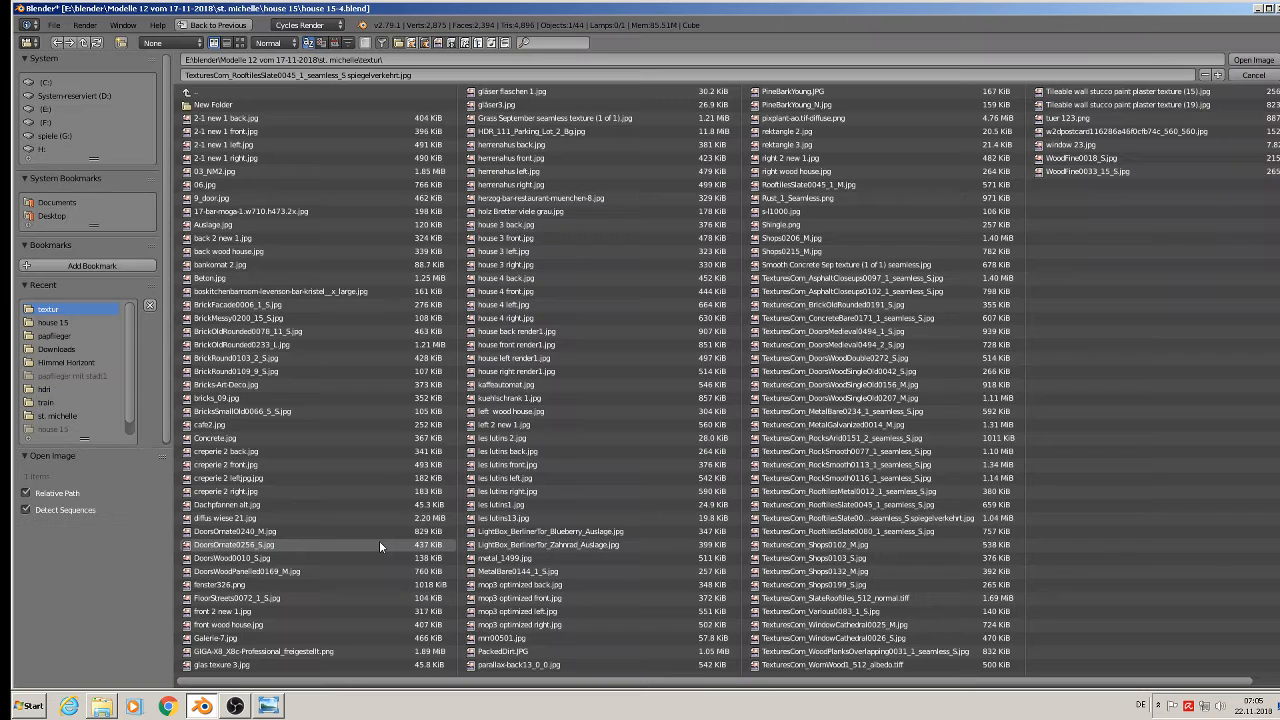
{"action": "left_click", "coordinate": [237, 42]}
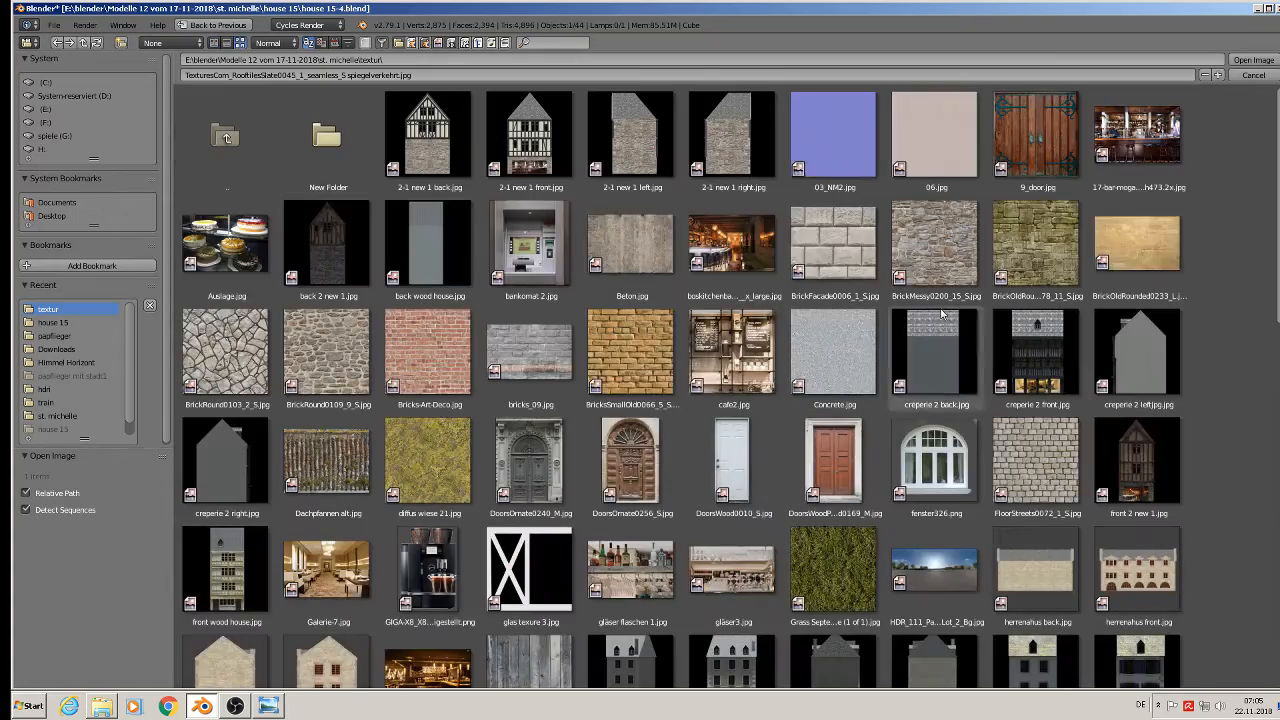
{"action": "scroll", "coordinate": [1265, 418], "scroll_direction": "down", "scroll_amount": 2}
{"action": "scroll", "coordinate": [1265, 418], "scroll_direction": "down", "scroll_amount": 10}
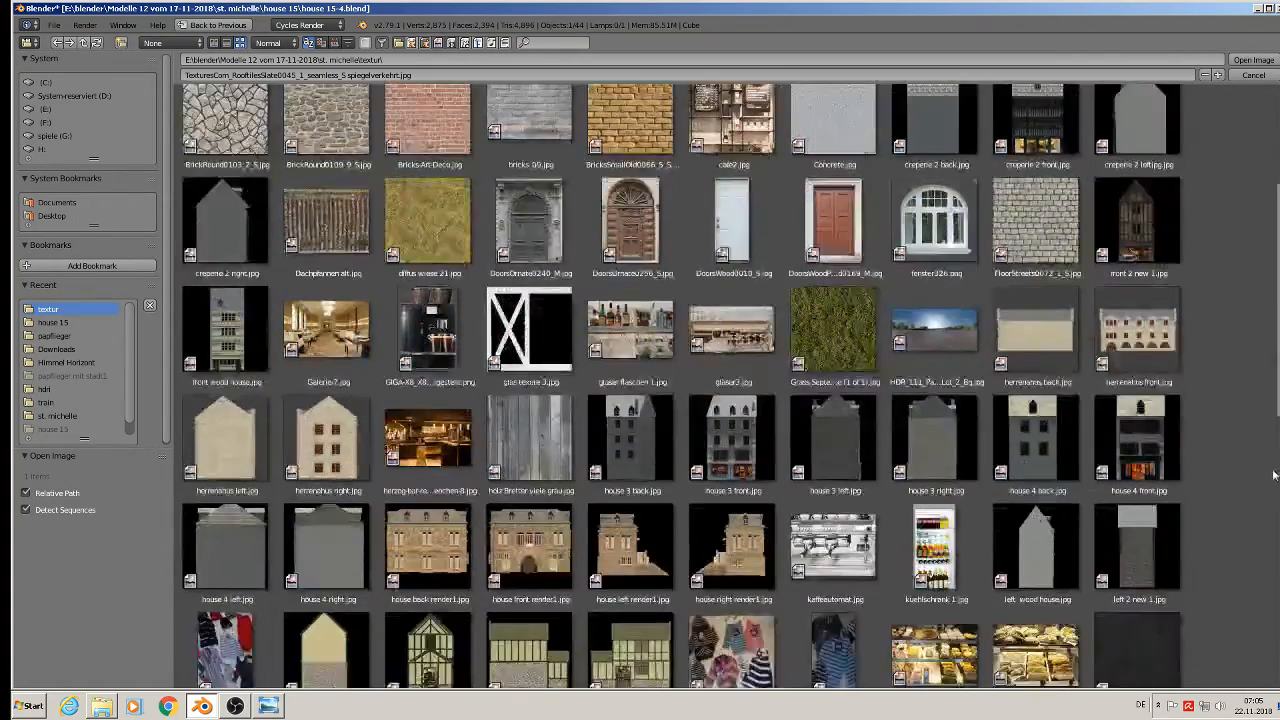
{"action": "scroll", "coordinate": [1263, 482], "scroll_direction": "down", "scroll_amount": 5}
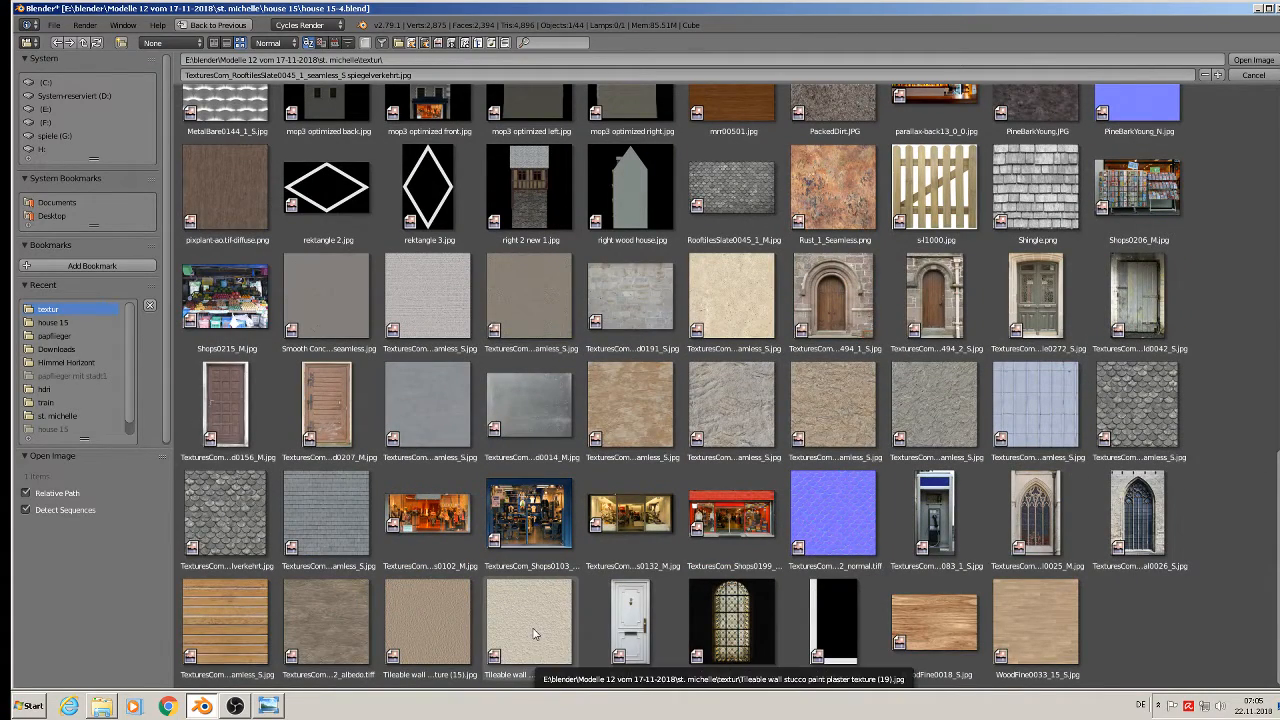
{"action": "double_click", "coordinate": [533, 633]}
Step: Select the house body object Cube through a gap in the upper red framework and enter Edit Mode
{"action": "scroll", "coordinate": [638, 263], "scroll_direction": "up", "scroll_amount": 6}
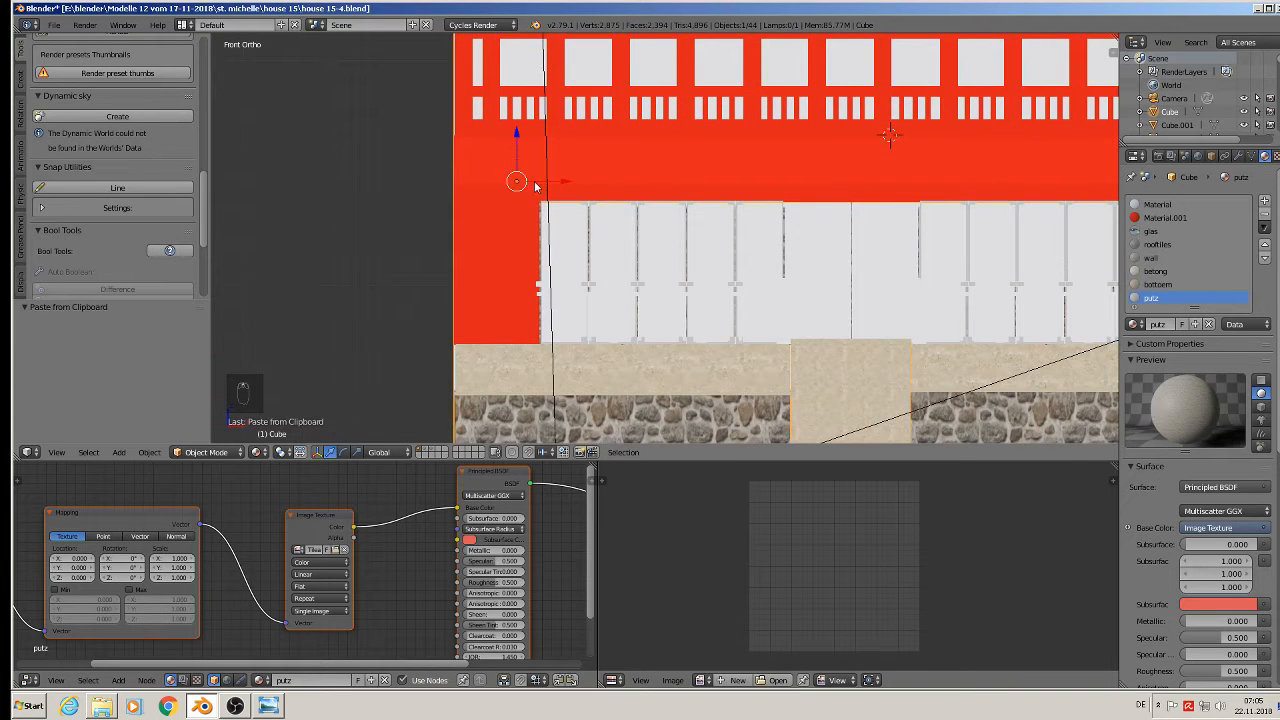
{"action": "middle_click_drag", "start_coordinate": [551, 172], "coordinate": [670, 270], "text": "shift"}
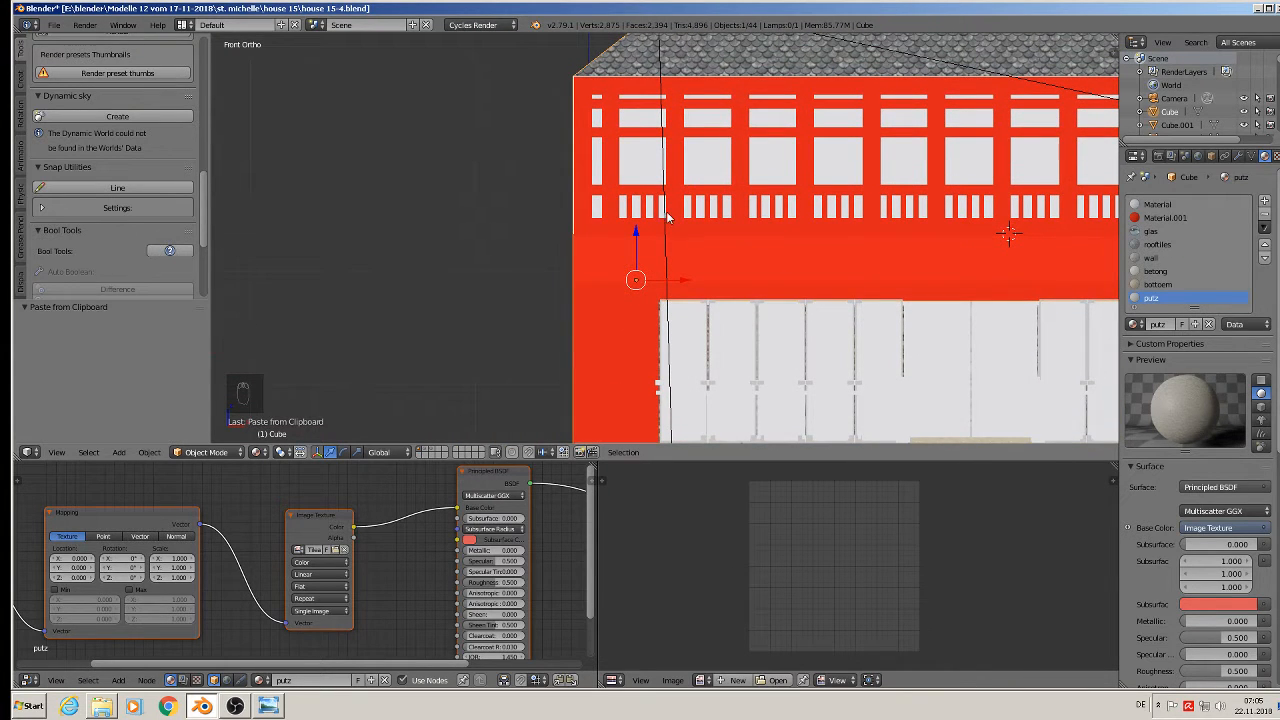
{"action": "key", "text": "Tab"}
{"action": "key", "text": "Tab"}
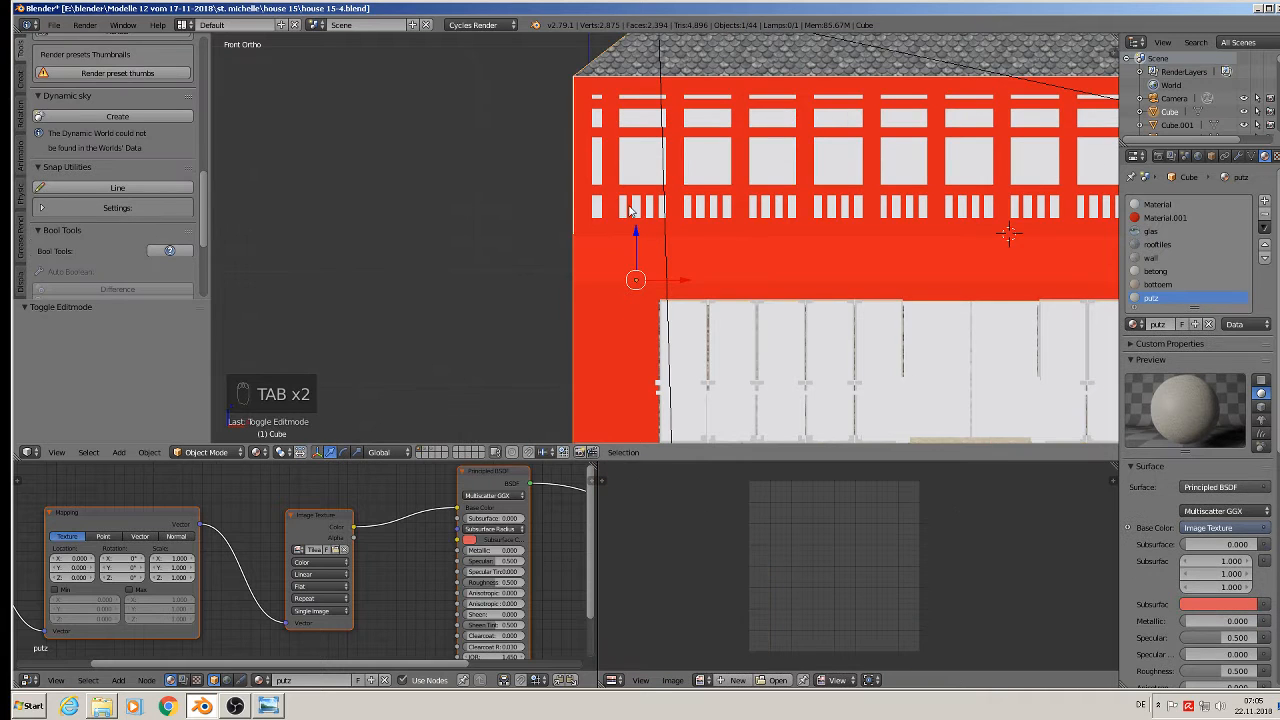
{"action": "right_click", "coordinate": [600, 211]}
{"action": "middle_click_drag", "start_coordinate": [600, 211], "coordinate": [618, 236]}
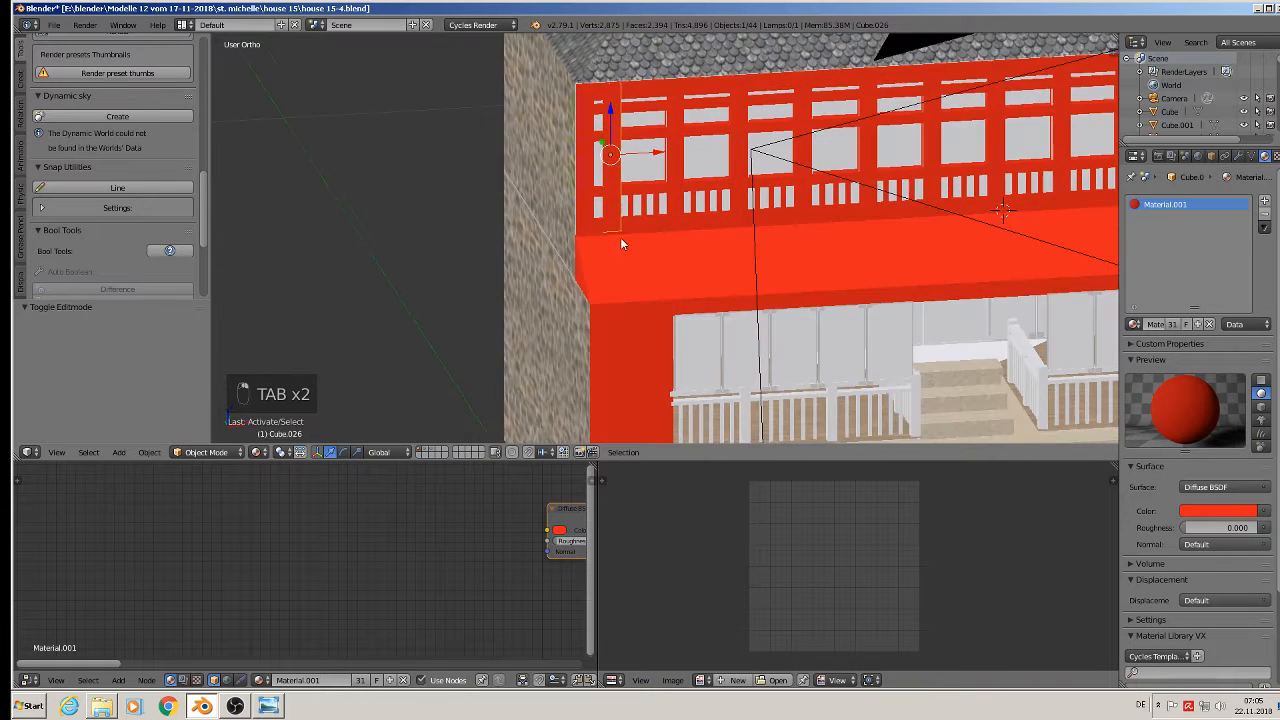
{"action": "scroll", "coordinate": [606, 181], "scroll_direction": "up", "scroll_amount": 6}
{"action": "right_click", "coordinate": [586, 147]}
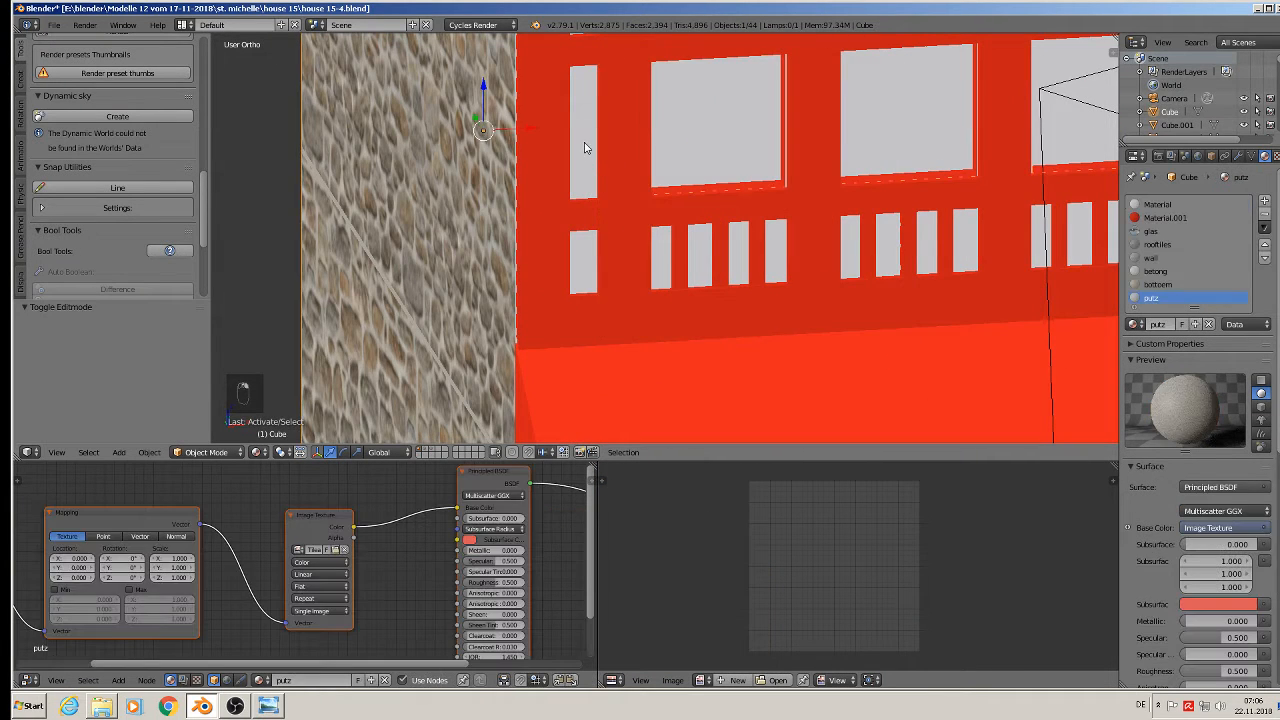
{"action": "key", "text": "Tab"}
Step: In wireframe shading, add the wall face below the two leftmost upper-floor windows to the face selection
{"action": "scroll", "coordinate": [693, 190], "scroll_direction": "down", "scroll_amount": 3}
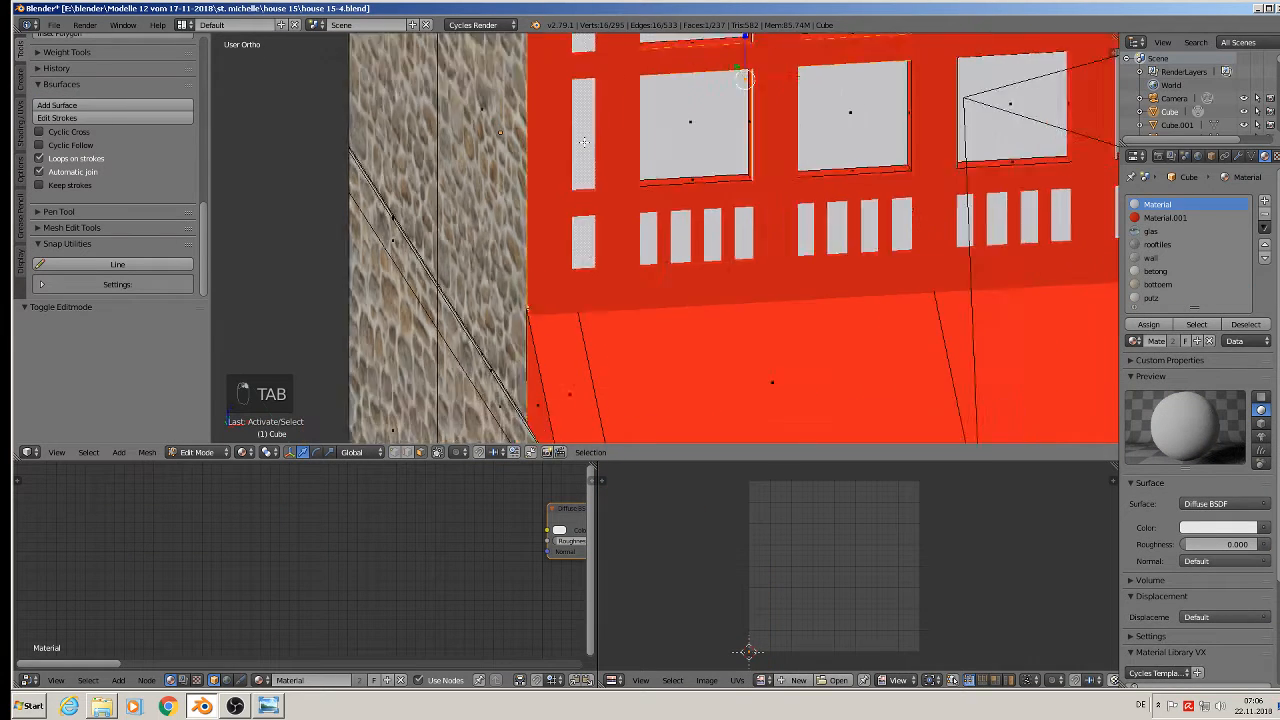
{"action": "middle_click_drag", "start_coordinate": [711, 206], "coordinate": [591, 311], "text": "shift"}
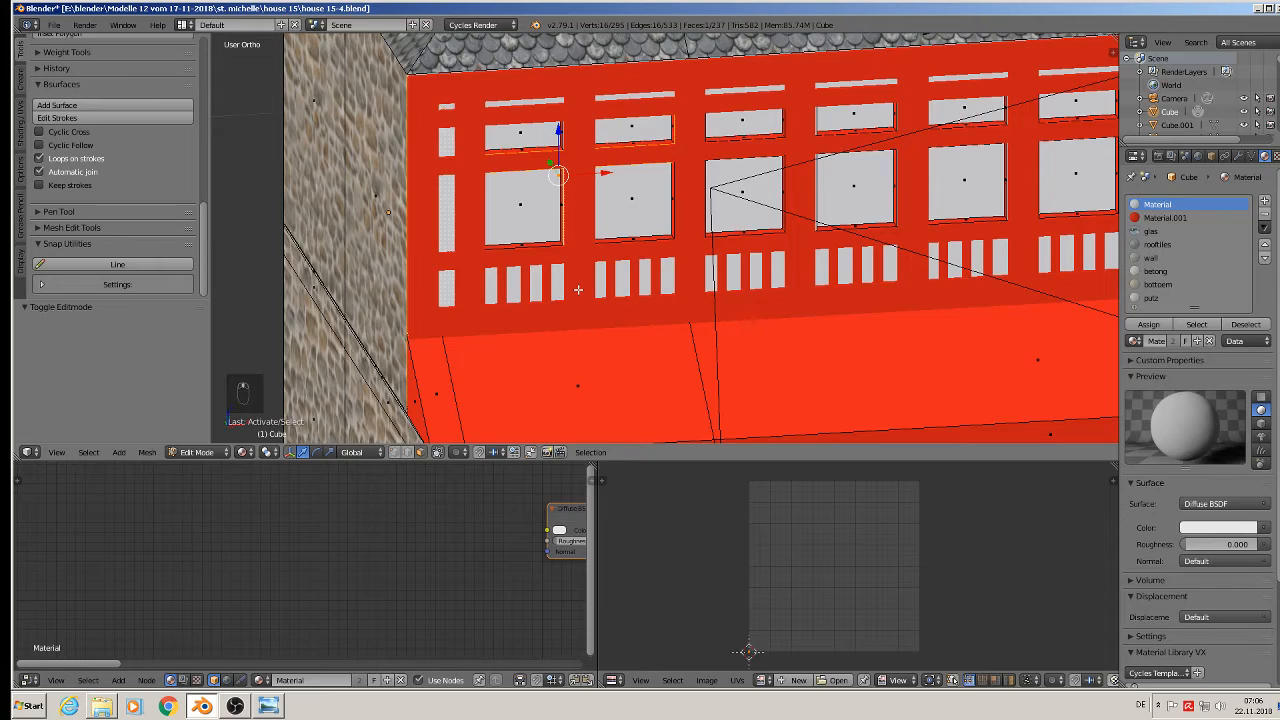
{"action": "scroll", "coordinate": [584, 288], "scroll_direction": "down", "scroll_amount": 5}
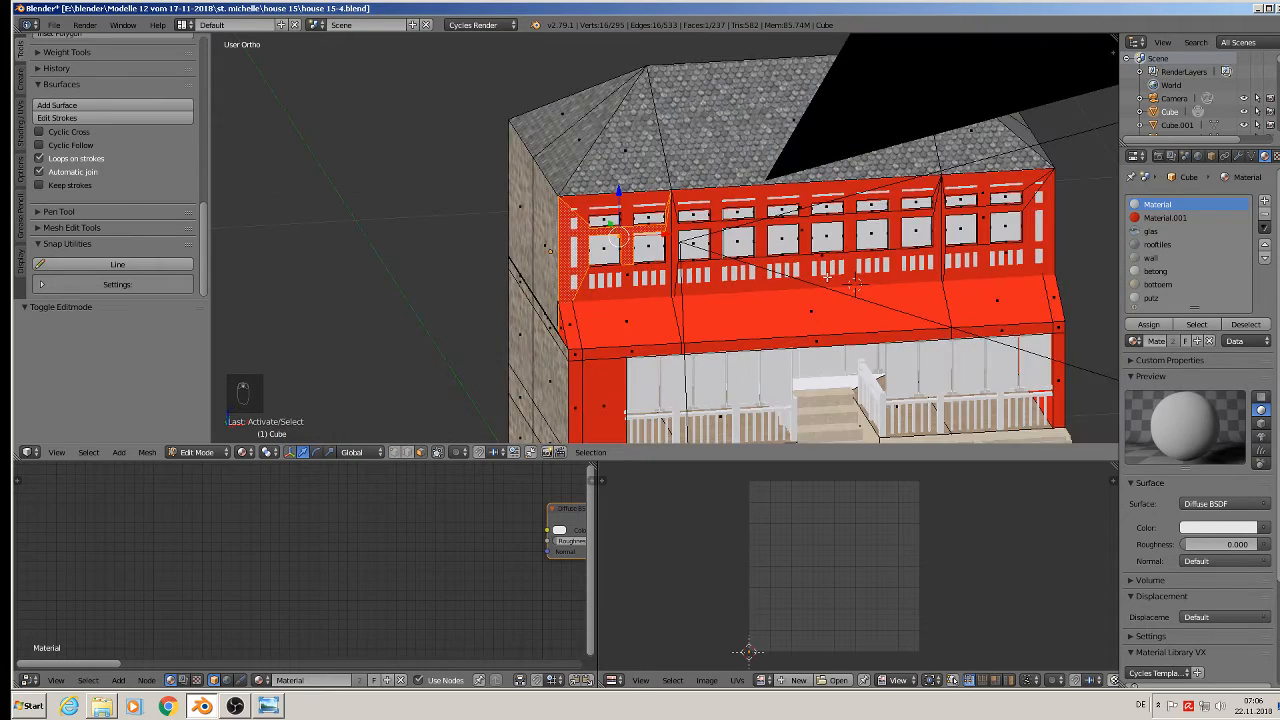
{"action": "middle_click_drag", "start_coordinate": [827, 277], "coordinate": [780, 250]}
{"action": "scroll", "coordinate": [570, 250], "scroll_direction": "up", "scroll_amount": 1}
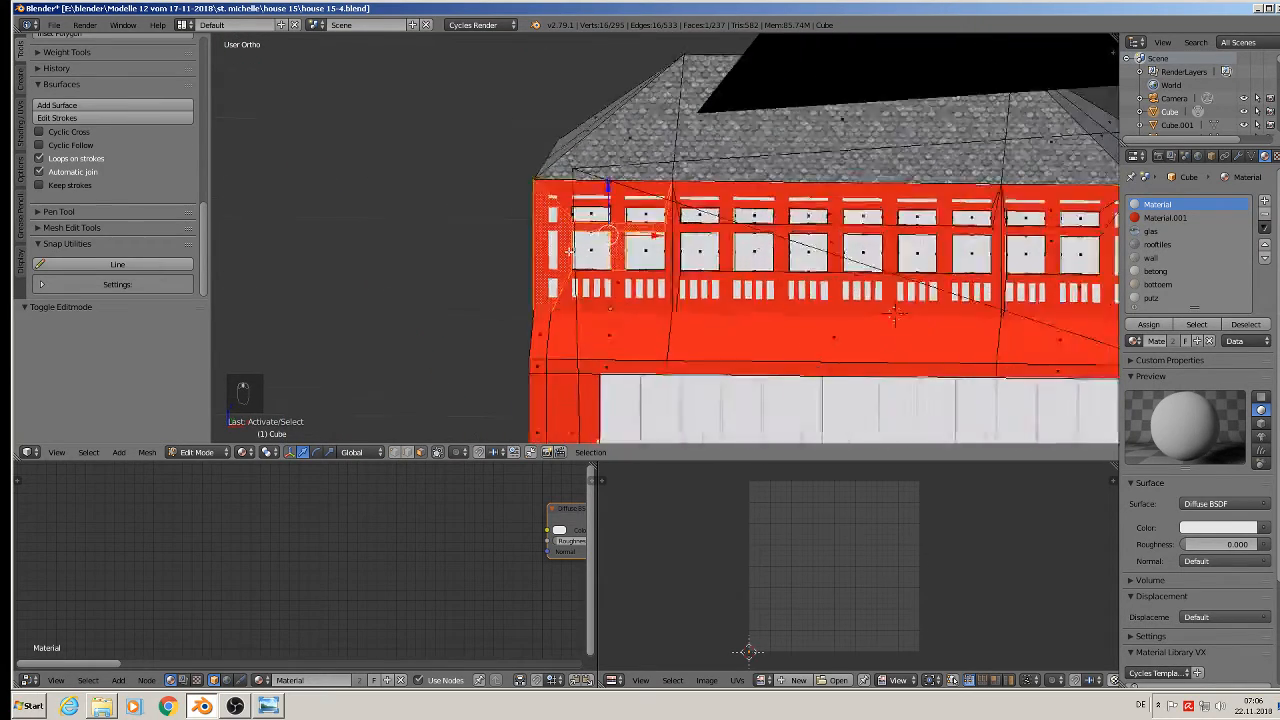
{"action": "scroll", "coordinate": [573, 252], "scroll_direction": "up", "scroll_amount": 4}
{"action": "scroll", "coordinate": [620, 258], "scroll_direction": "down", "scroll_amount": 2}
{"action": "middle_click_drag", "start_coordinate": [620, 258], "coordinate": [618, 294]}
{"action": "scroll", "coordinate": [618, 294], "scroll_direction": "down", "scroll_amount": 2}
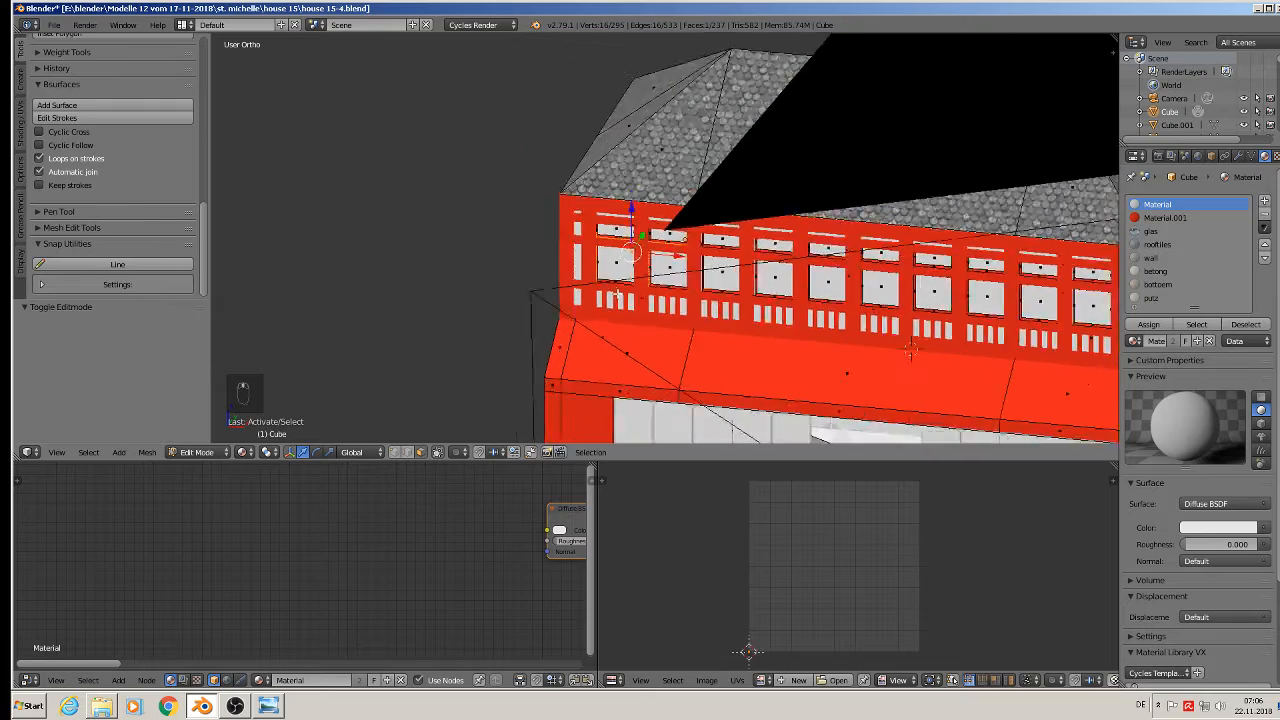
{"action": "scroll", "coordinate": [618, 294], "scroll_direction": "down", "scroll_amount": 2}
{"action": "key", "text": "z"}
{"action": "scroll", "coordinate": [640, 256], "scroll_direction": "up", "scroll_amount": 3}
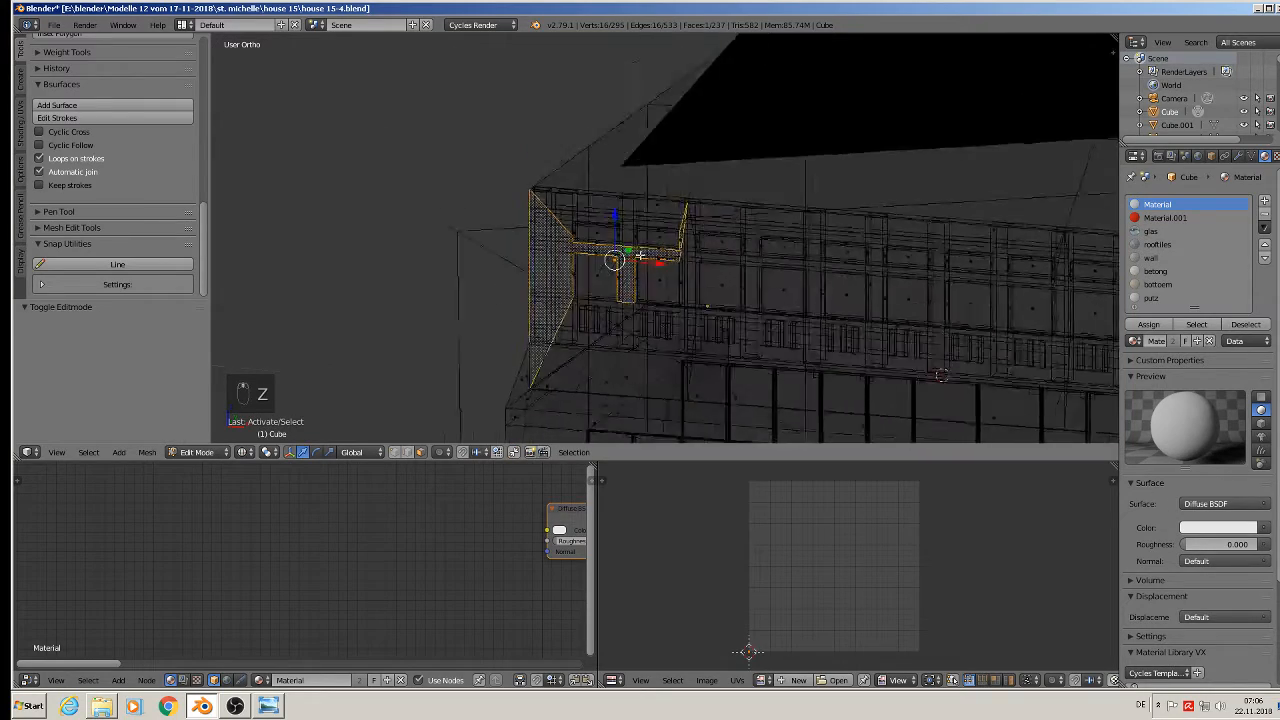
{"action": "mouse_move", "coordinate": [640, 256]}
{"action": "middle_mouse_down"}
{"action": "mouse_move", "coordinate": [626, 246]}
{"action": "mouse_move", "coordinate": [646, 262]}
{"action": "middle_mouse_up"}
{"action": "scroll", "coordinate": [648, 266], "scroll_direction": "up", "scroll_amount": 3}
{"action": "middle_click_drag", "start_coordinate": [650, 348], "coordinate": [629, 272], "text": "shift"}
{"action": "right_click", "coordinate": [592, 203], "text": "shift"}
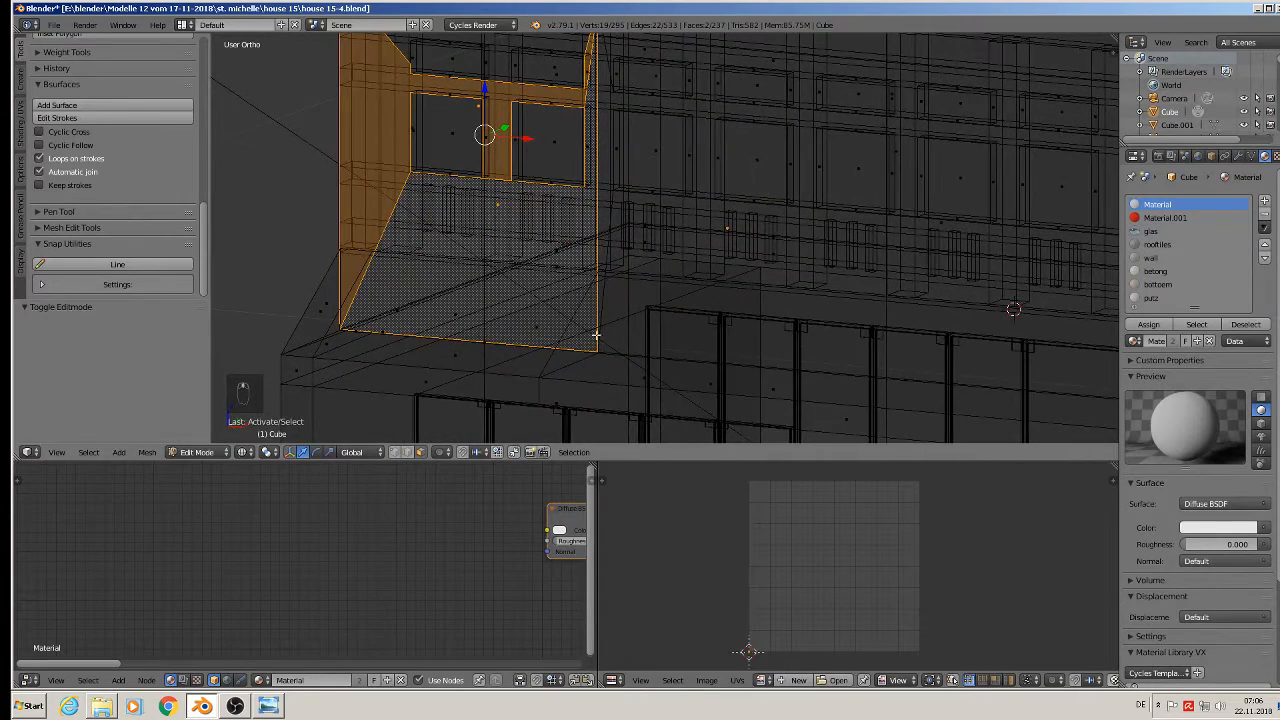
Step: In solid shading, add the wall faces below the remaining upper-floor windows, through to the facade's right end, to the selection
{"action": "left_click", "coordinate": [242, 452]}
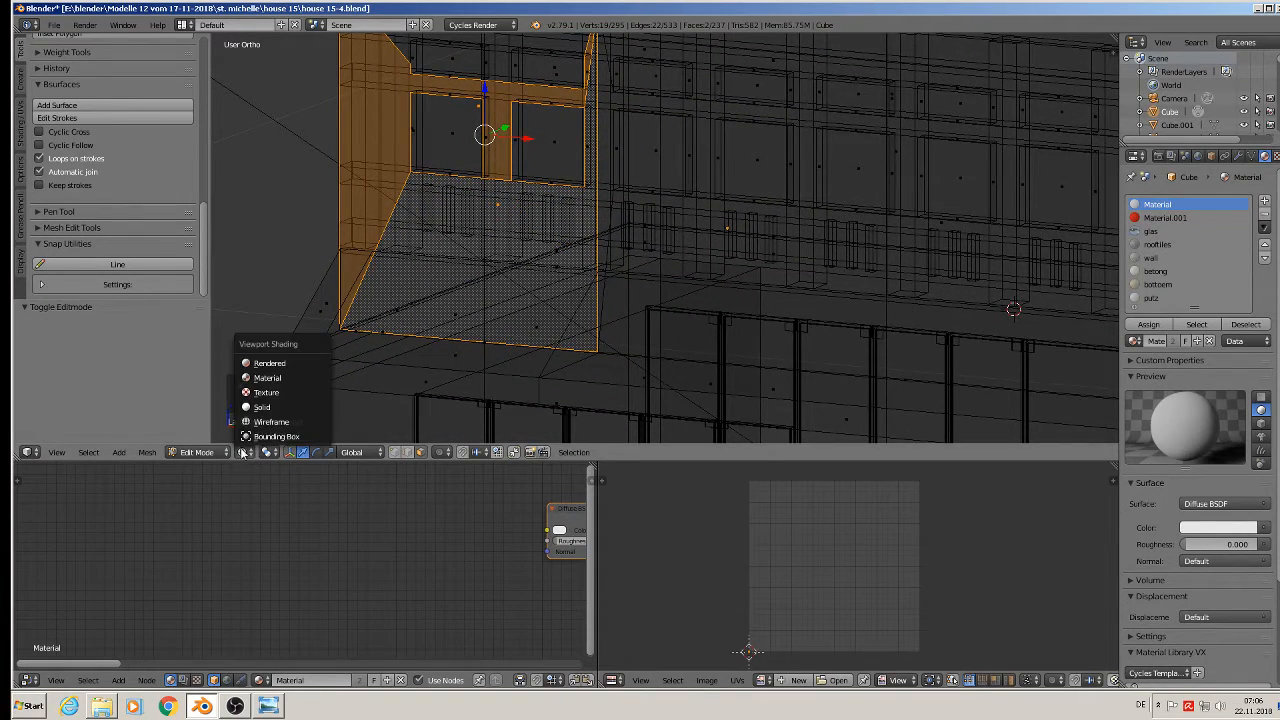
{"action": "left_click", "coordinate": [266, 407]}
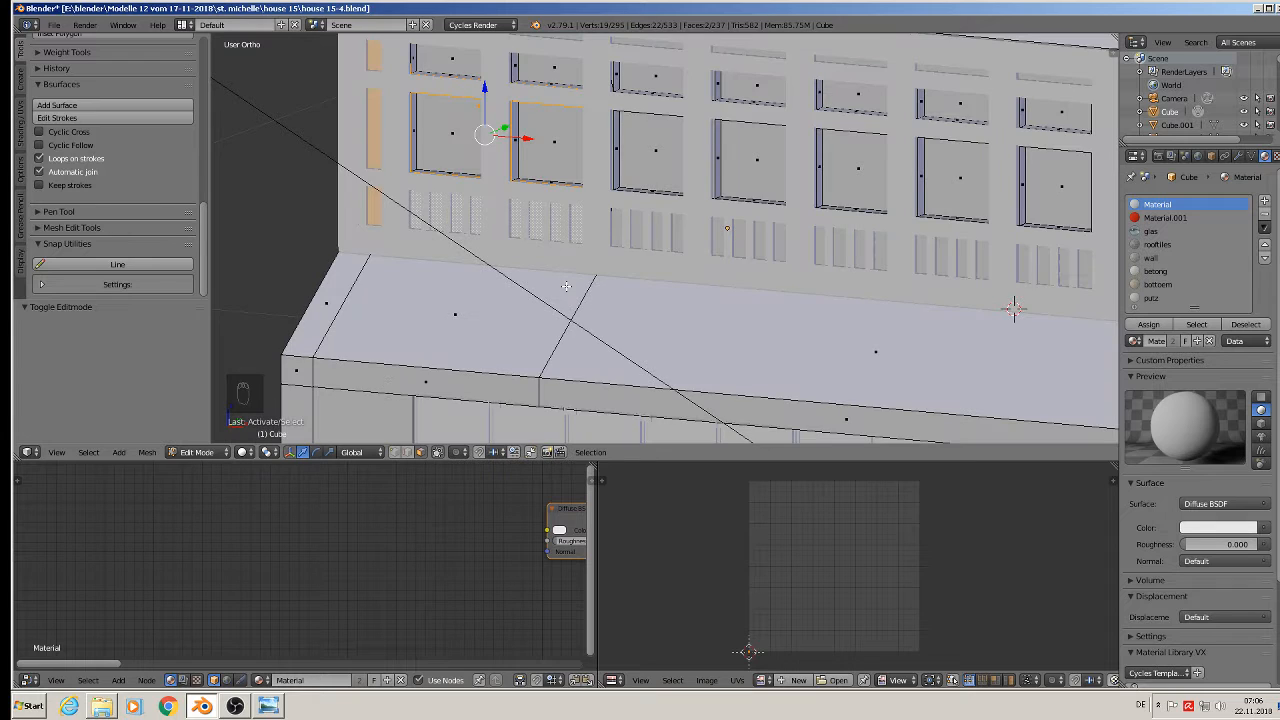
{"action": "scroll", "coordinate": [618, 238], "scroll_direction": "up", "scroll_amount": 2, "text": "shift"}
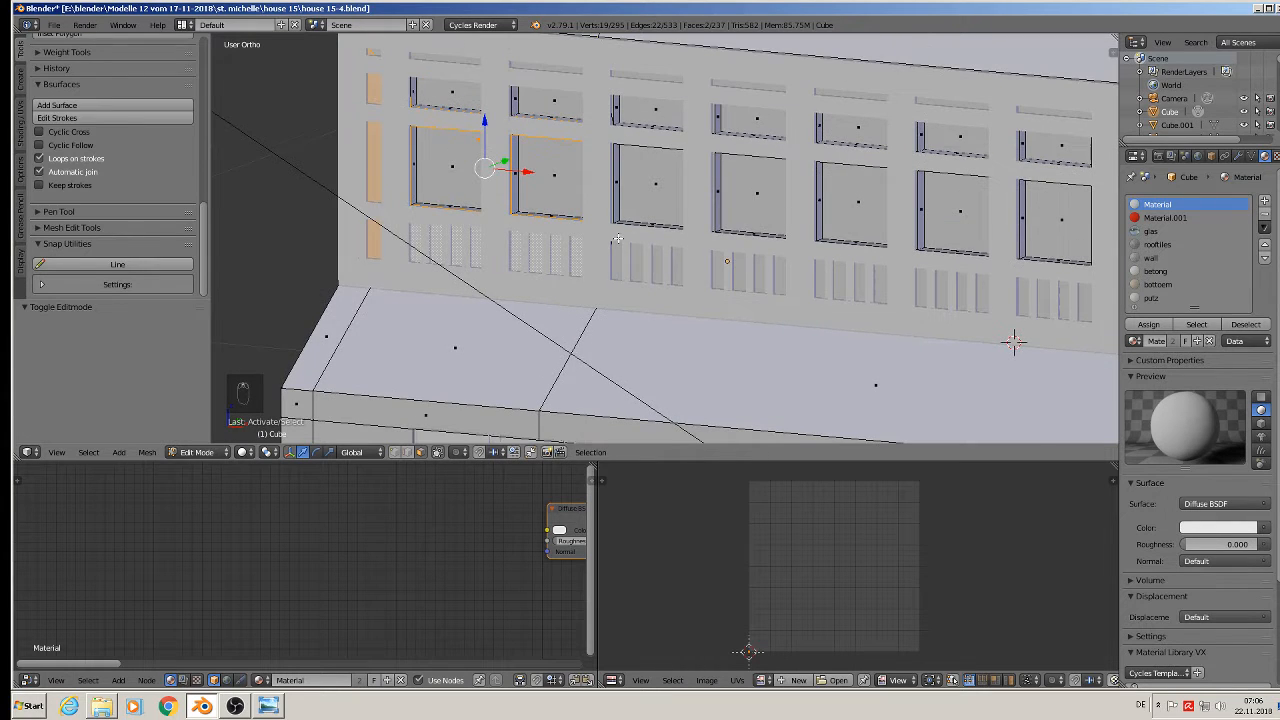
{"action": "right_click", "coordinate": [616, 262], "text": "shift"}
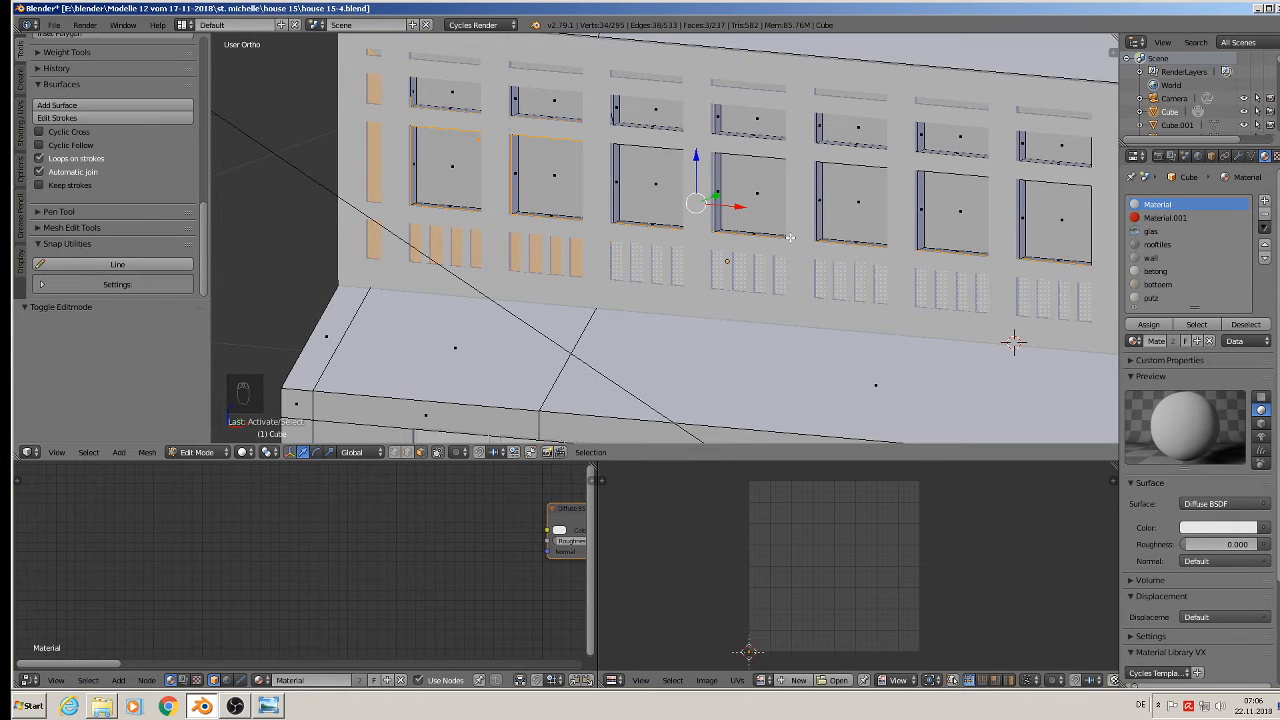
{"action": "middle_click_drag", "start_coordinate": [790, 237], "coordinate": [393, 243], "text": "shift"}
{"action": "right_click", "coordinate": [829, 319], "text": "shift"}
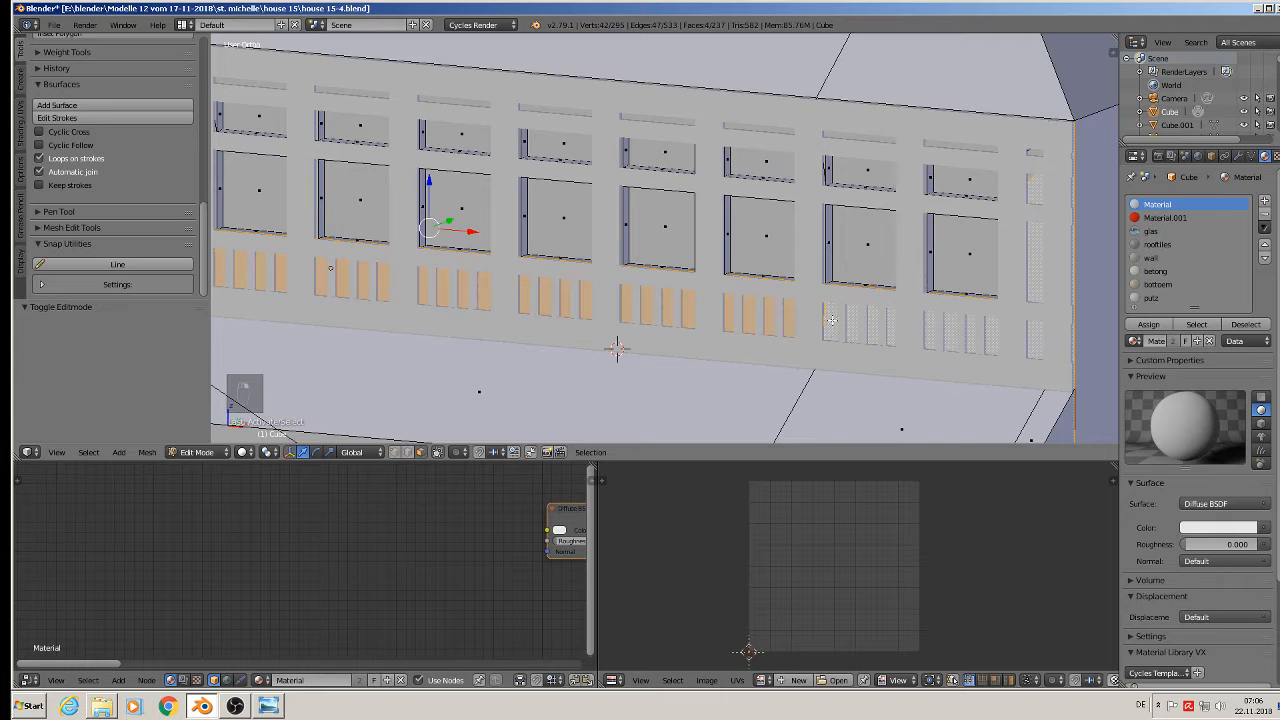
Step: Add the wall faces above the upper-floor windows, along the whole length of the facade, to the face selection
{"action": "right_click", "coordinate": [849, 133], "text": "shift"}
{"action": "right_click", "coordinate": [745, 127], "text": "shift"}
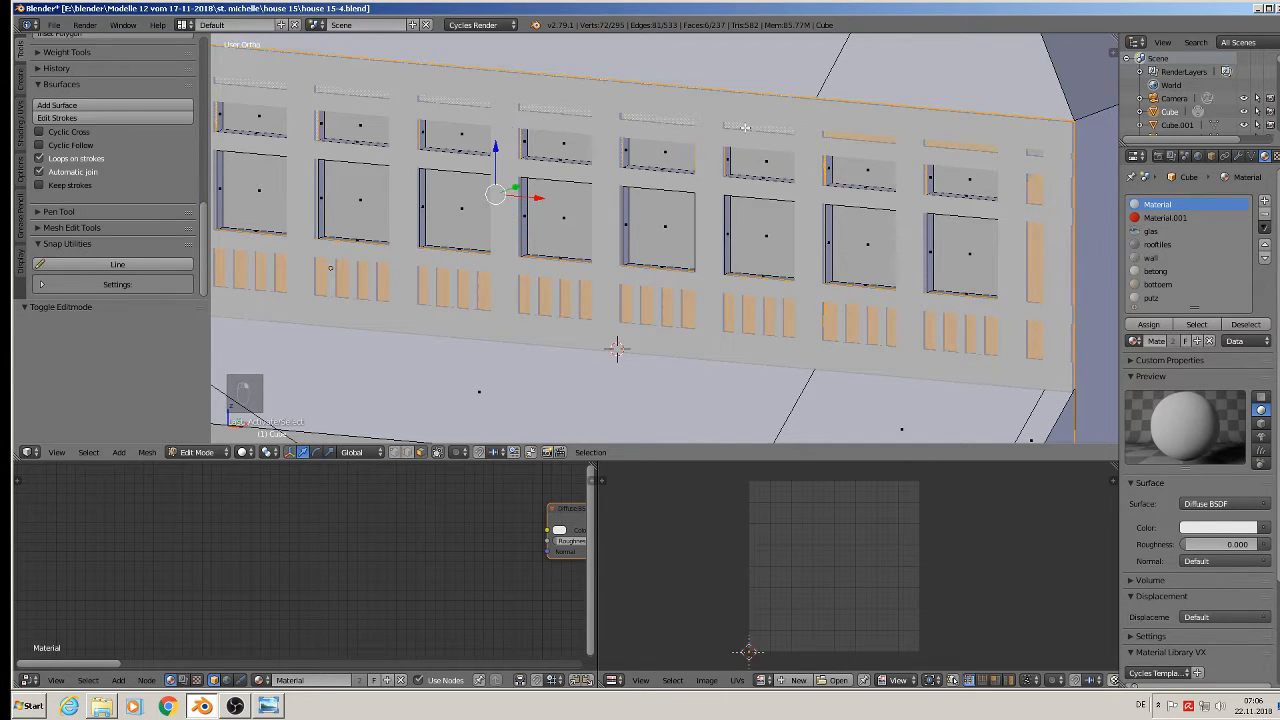
{"action": "middle_click_drag", "start_coordinate": [551, 148], "coordinate": [943, 252]}
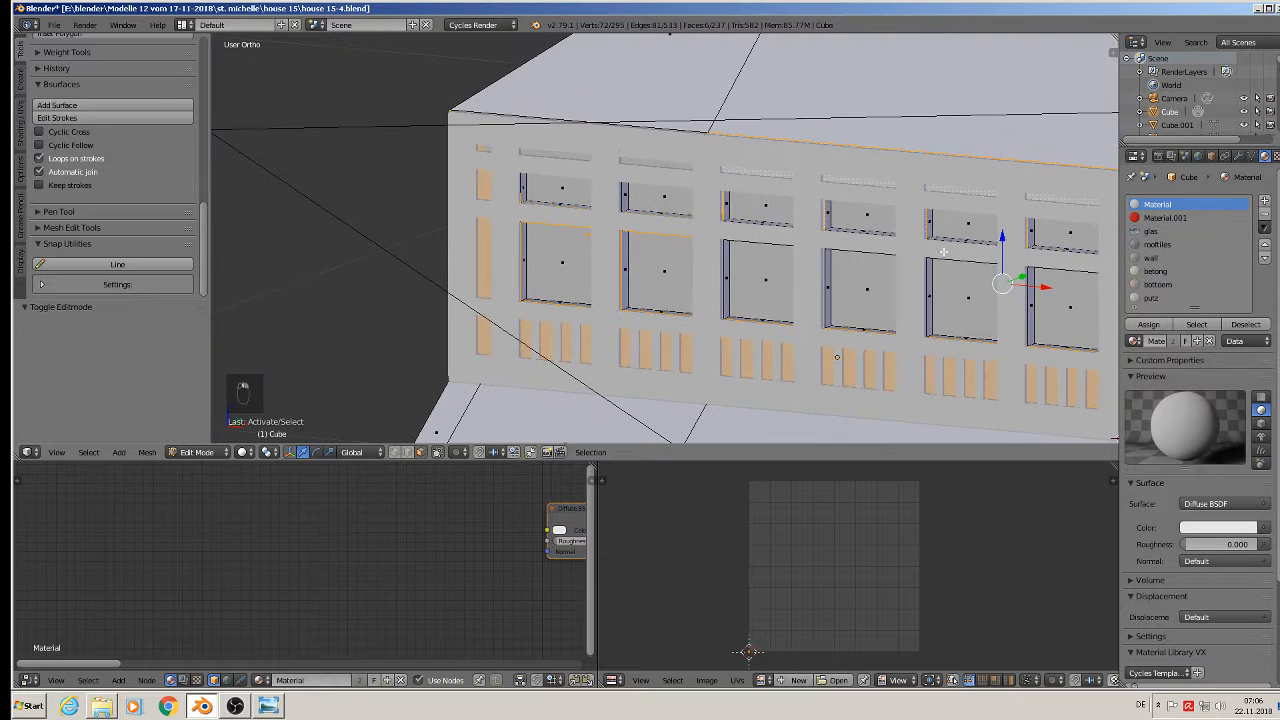
{"action": "right_click", "coordinate": [664, 163], "text": "shift"}
Step: Assign the putz material to the selected upper-floor wall faces and display the model in Material shading from the front view
{"action": "middle_click_drag", "start_coordinate": [789, 333], "coordinate": [825, 331]}
{"action": "key", "text": "KP_1"}
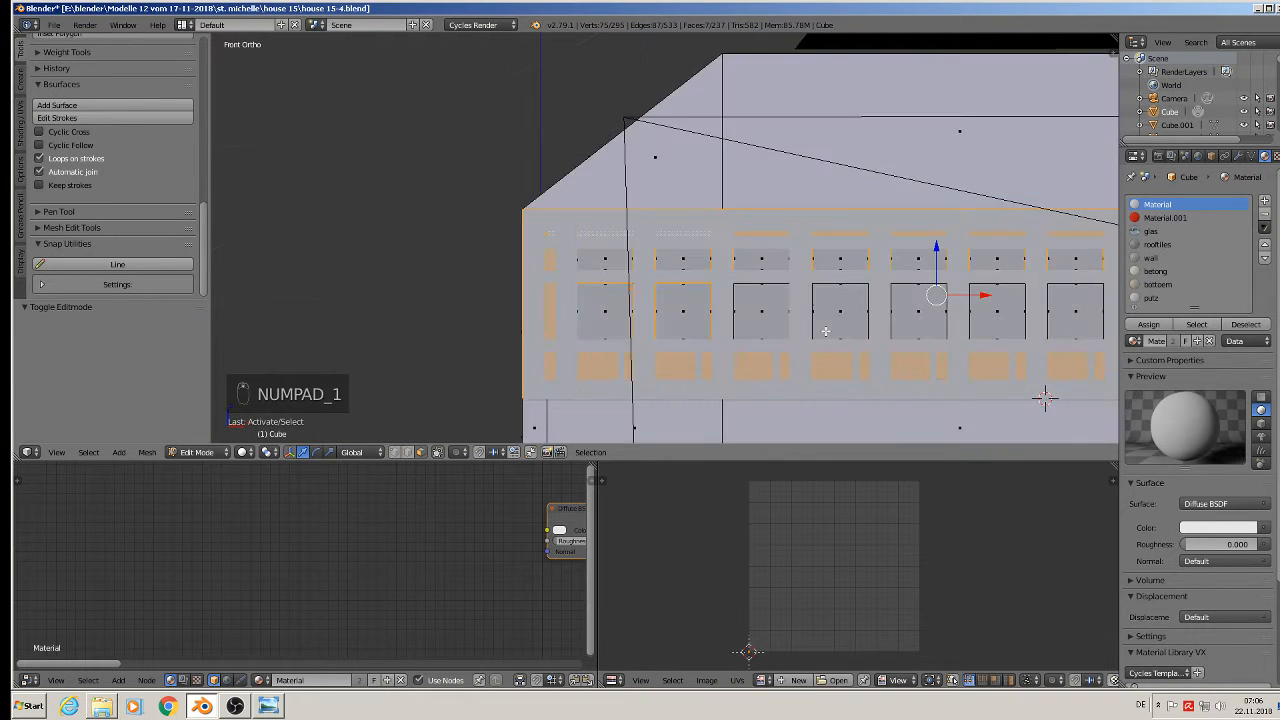
{"action": "scroll", "coordinate": [572, 304], "scroll_direction": "up", "scroll_amount": 4}
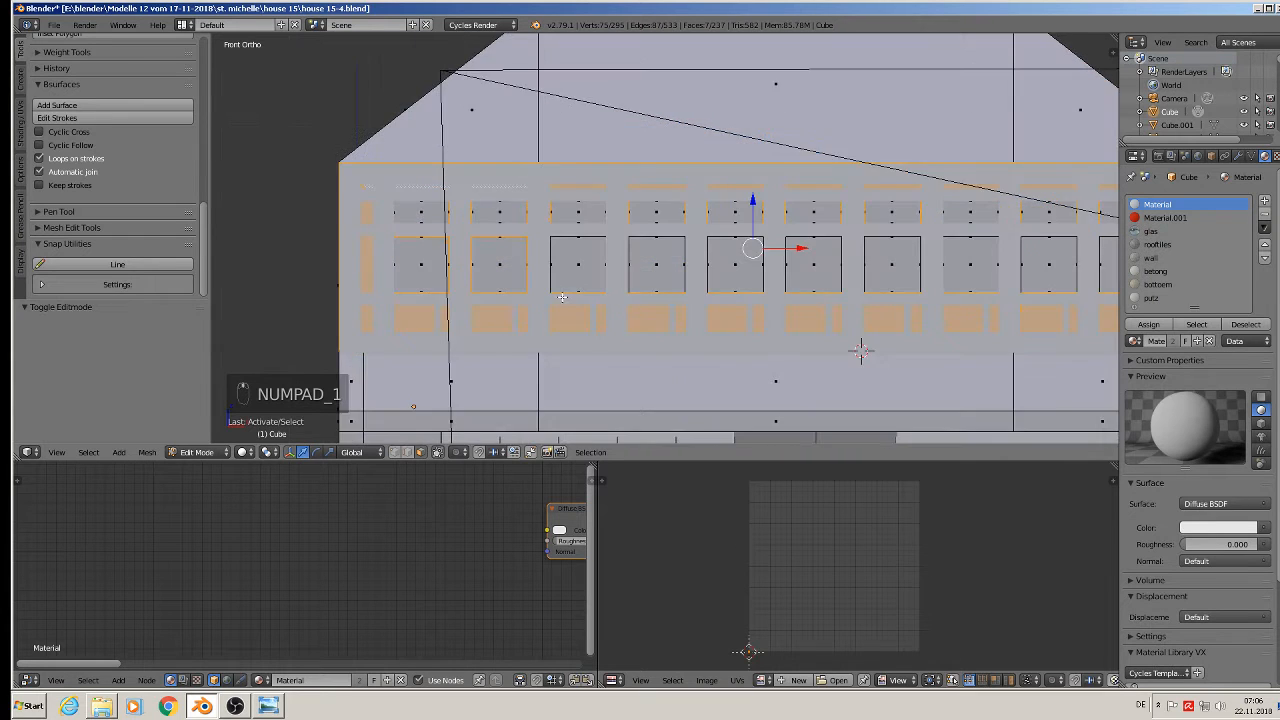
{"action": "scroll", "coordinate": [552, 294], "scroll_direction": "down", "scroll_amount": 2}
{"action": "mouse_move", "coordinate": [552, 294]}
{"action": "middle_mouse_down"}
{"action": "mouse_move", "coordinate": [530, 346]}
{"action": "mouse_move", "coordinate": [535, 303]}
{"action": "middle_mouse_up"}
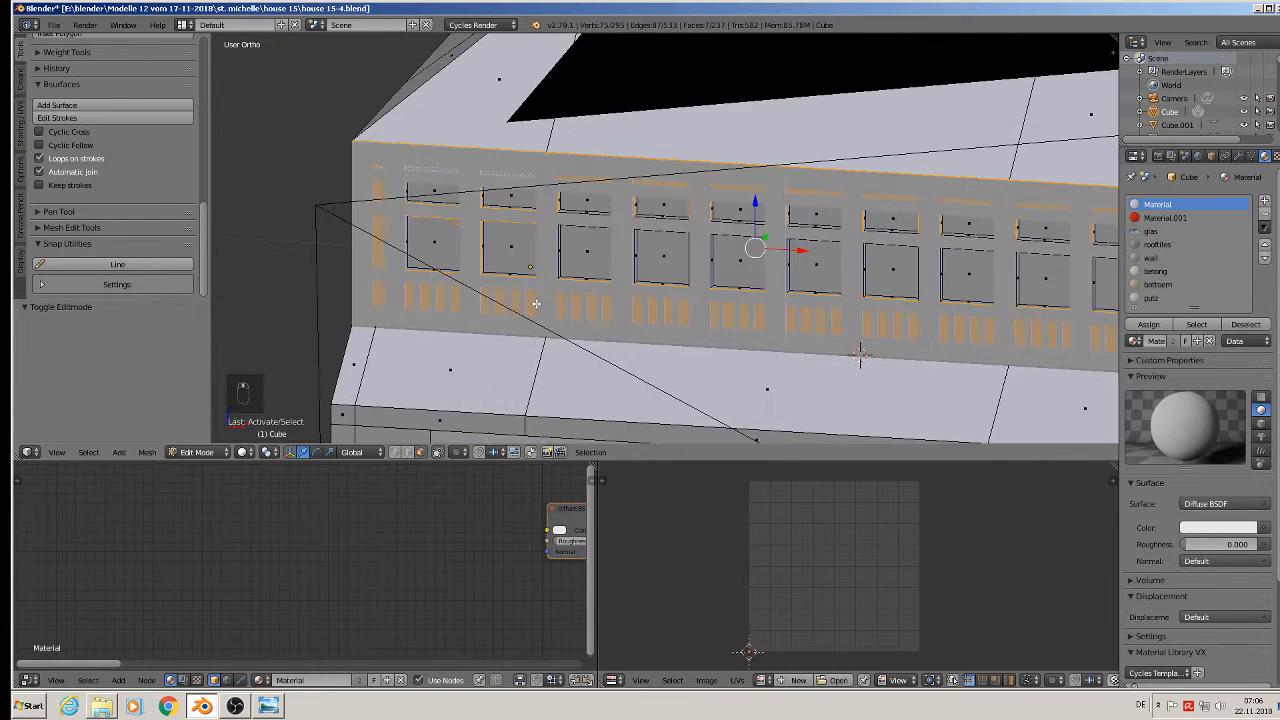
{"action": "scroll", "coordinate": [536, 303], "scroll_direction": "up", "scroll_amount": 2}
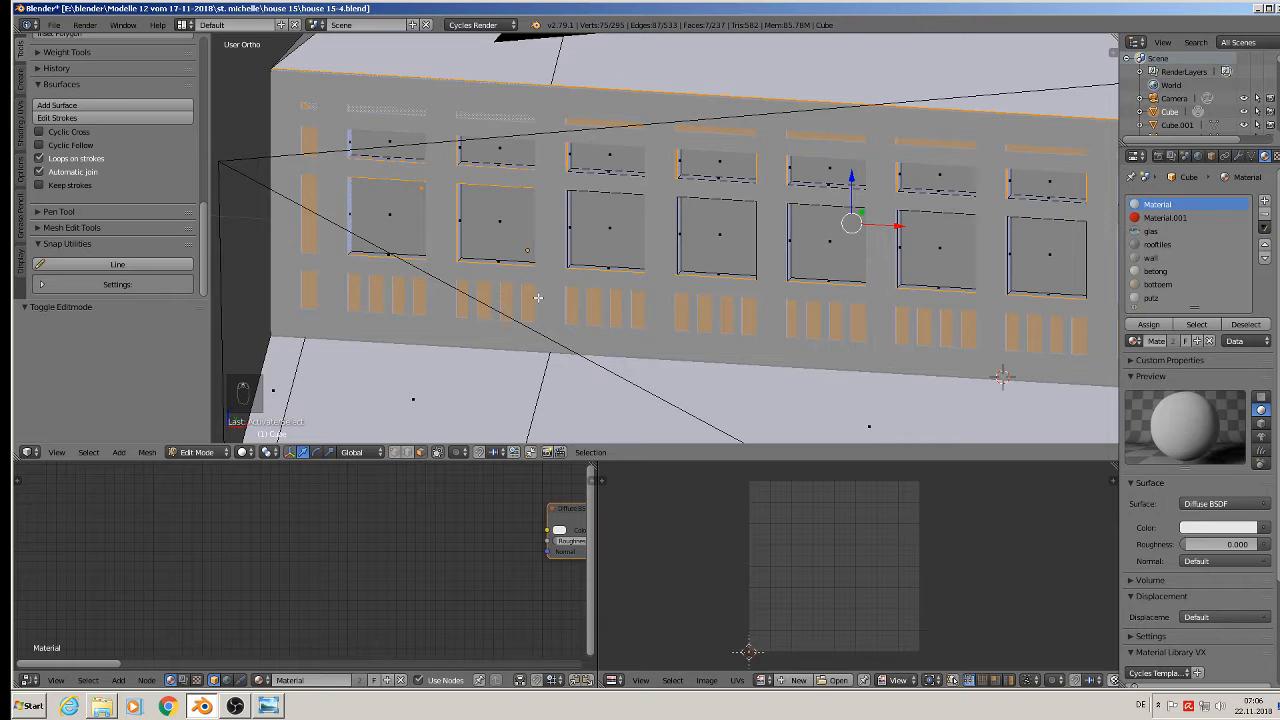
{"action": "key", "text": "KP_1"}
{"action": "scroll", "coordinate": [603, 336], "scroll_direction": "down", "scroll_amount": 2}
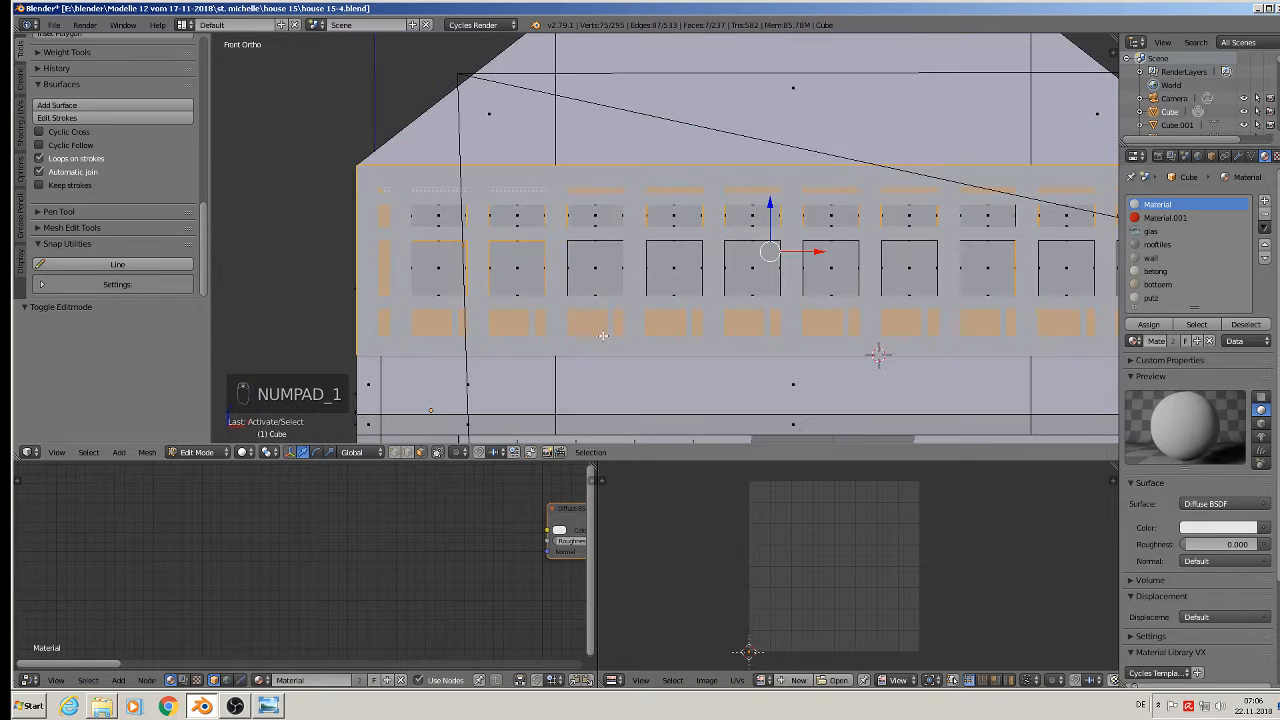
{"action": "left_click", "coordinate": [1151, 298]}
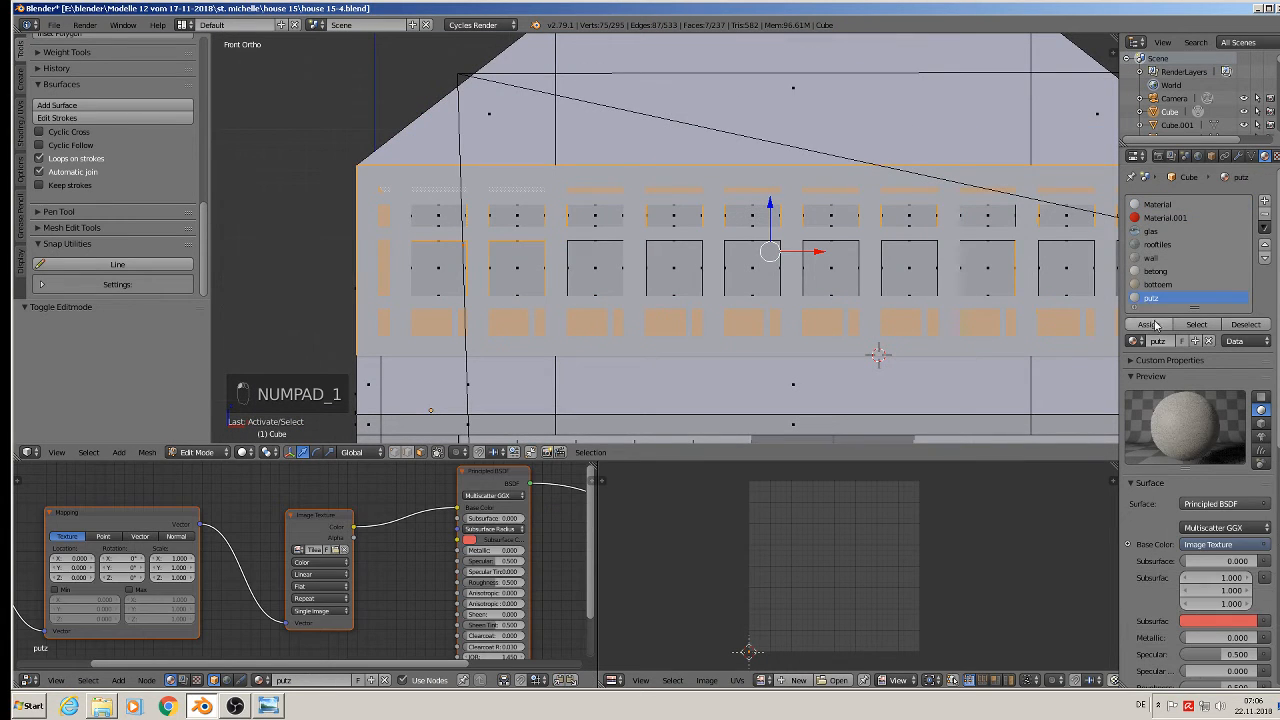
{"action": "left_click", "coordinate": [1149, 327]}
{"action": "left_click", "coordinate": [1149, 328]}
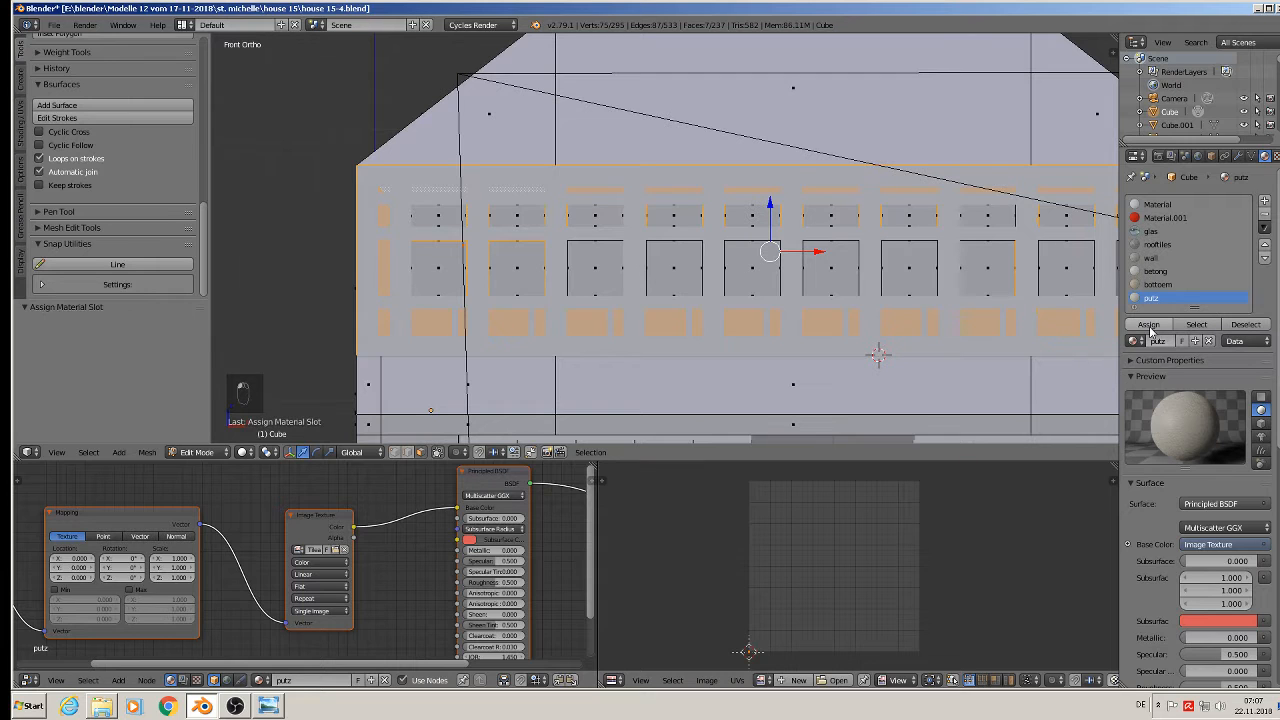
{"action": "left_click", "coordinate": [243, 452]}
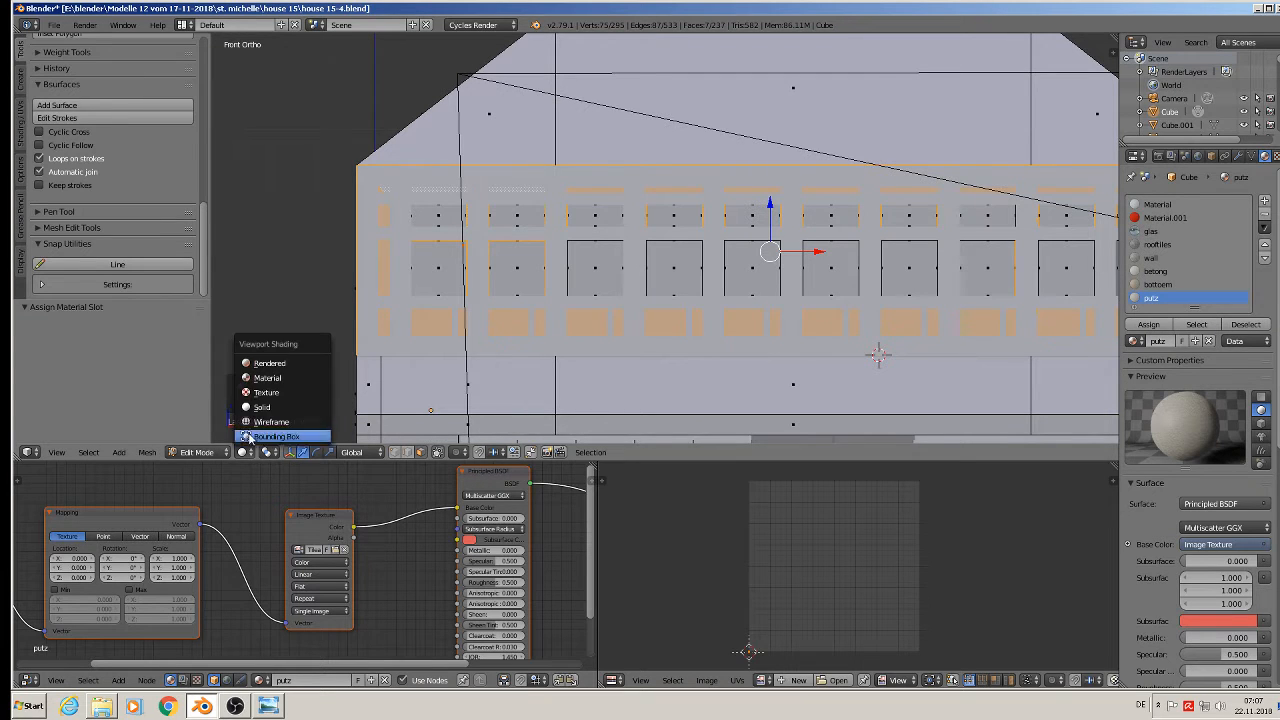
{"action": "left_click", "coordinate": [265, 378]}
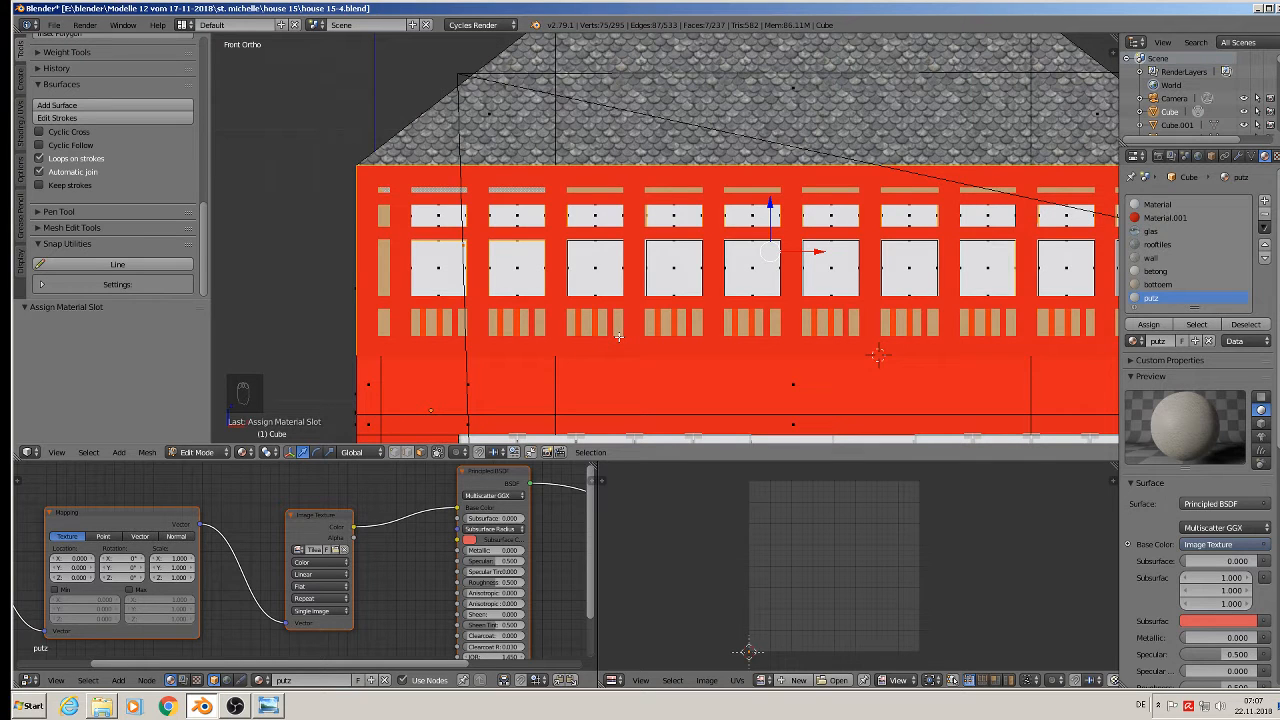
Step: Unwrap the upper-floor wall faces with Project From View, scale their UVs up about 32.8 times, and leave Edit Mode
{"action": "key", "text": "Tab"}
{"action": "key", "text": "Tab"}
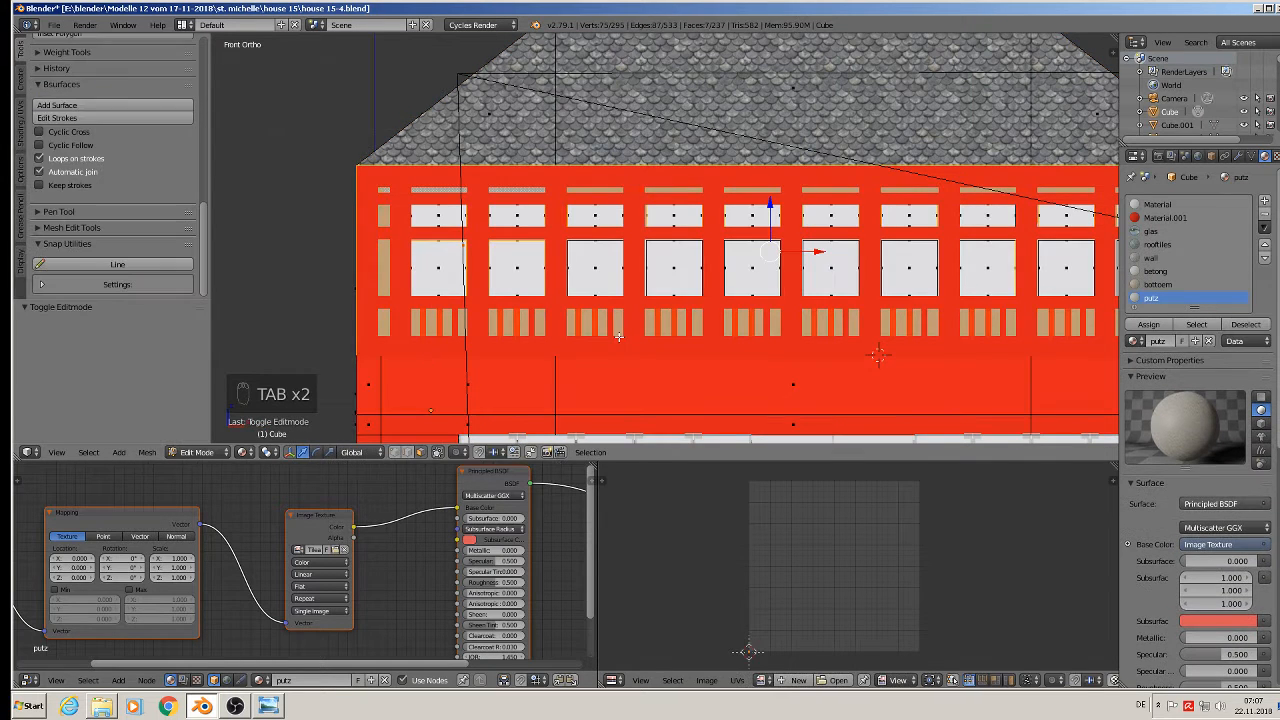
{"action": "key", "text": "u"}
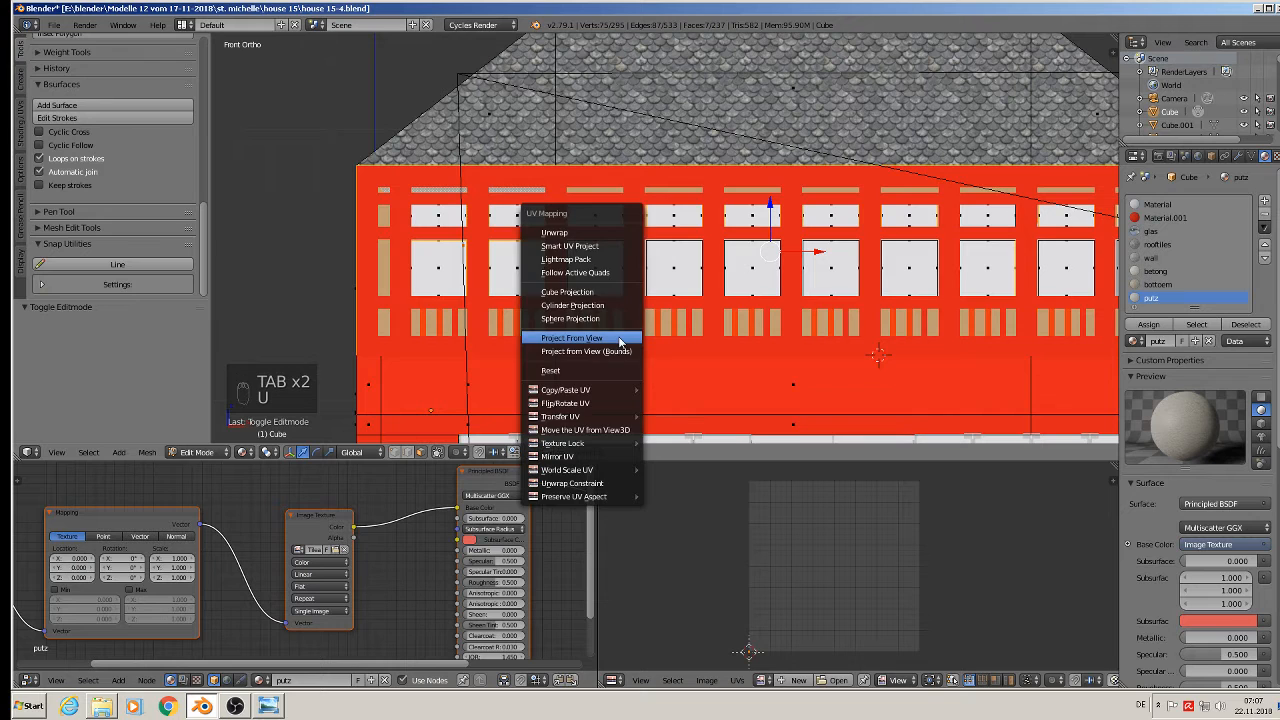
{"action": "left_click", "coordinate": [524, 340]}
{"action": "scroll", "coordinate": [524, 343], "scroll_direction": "up", "scroll_amount": 6}
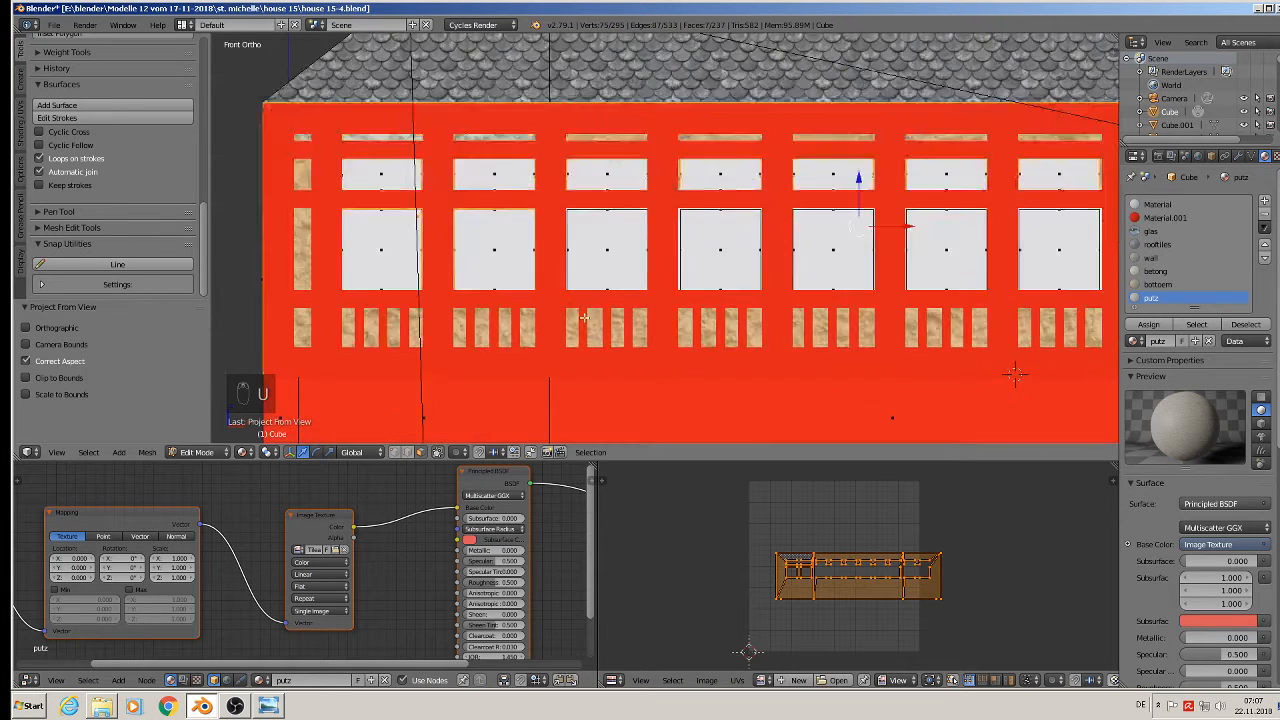
{"action": "key", "text": "s"}
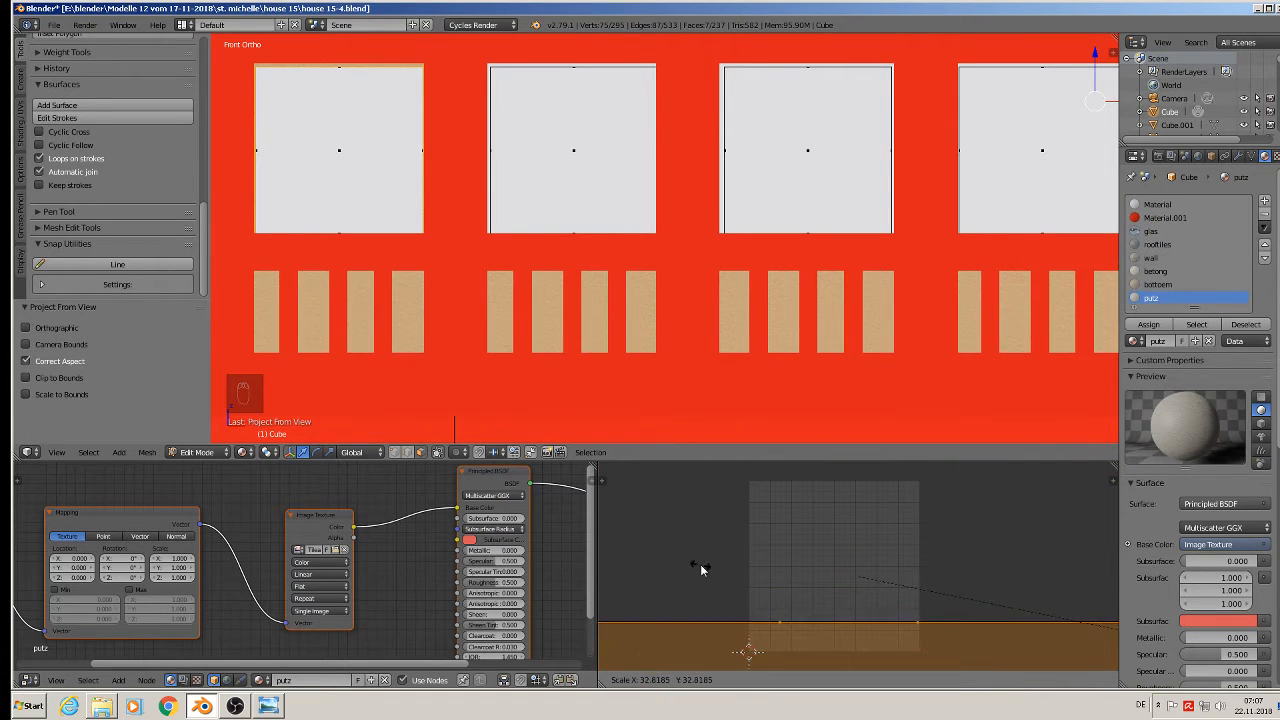
{"action": "left_click", "coordinate": [698, 523]}
{"action": "key", "text": "Tab"}
Step: Check the plastered upper facade on the whole house and save the house 15-4 file
{"action": "scroll", "coordinate": [894, 163], "scroll_direction": "down", "scroll_amount": 6}
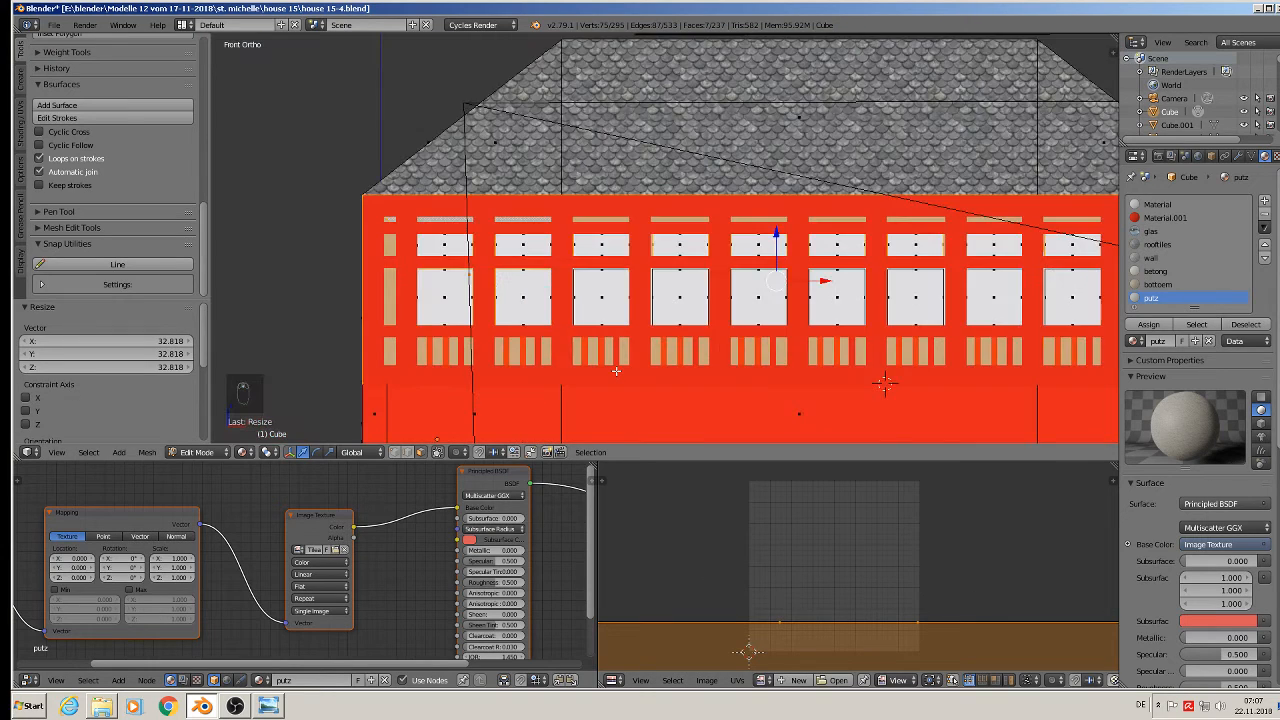
{"action": "scroll", "coordinate": [616, 370], "scroll_direction": "down", "scroll_amount": 3}
{"action": "middle_click_drag", "start_coordinate": [616, 370], "coordinate": [510, 253], "text": "shift"}
{"action": "middle_click_drag", "start_coordinate": [474, 209], "coordinate": [504, 245]}
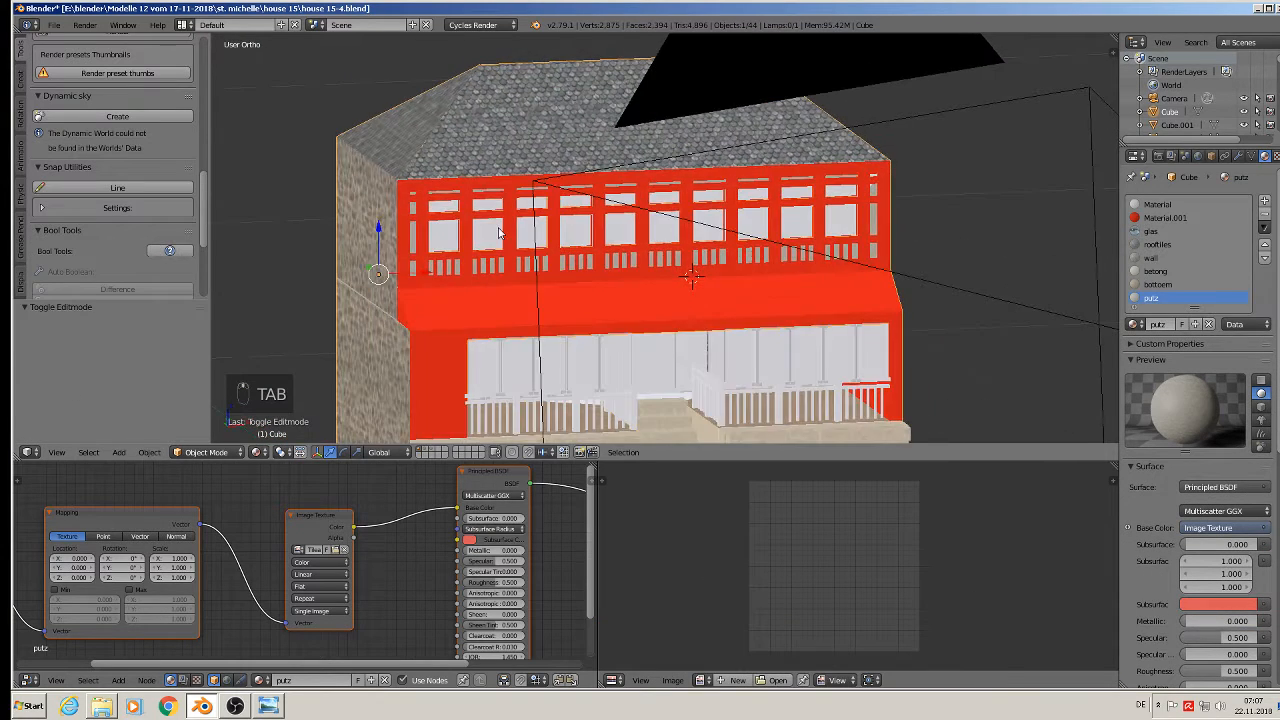
{"action": "scroll", "coordinate": [522, 270], "scroll_direction": "up", "scroll_amount": 2}
{"action": "scroll", "coordinate": [510, 274], "scroll_direction": "down", "scroll_amount": 2}
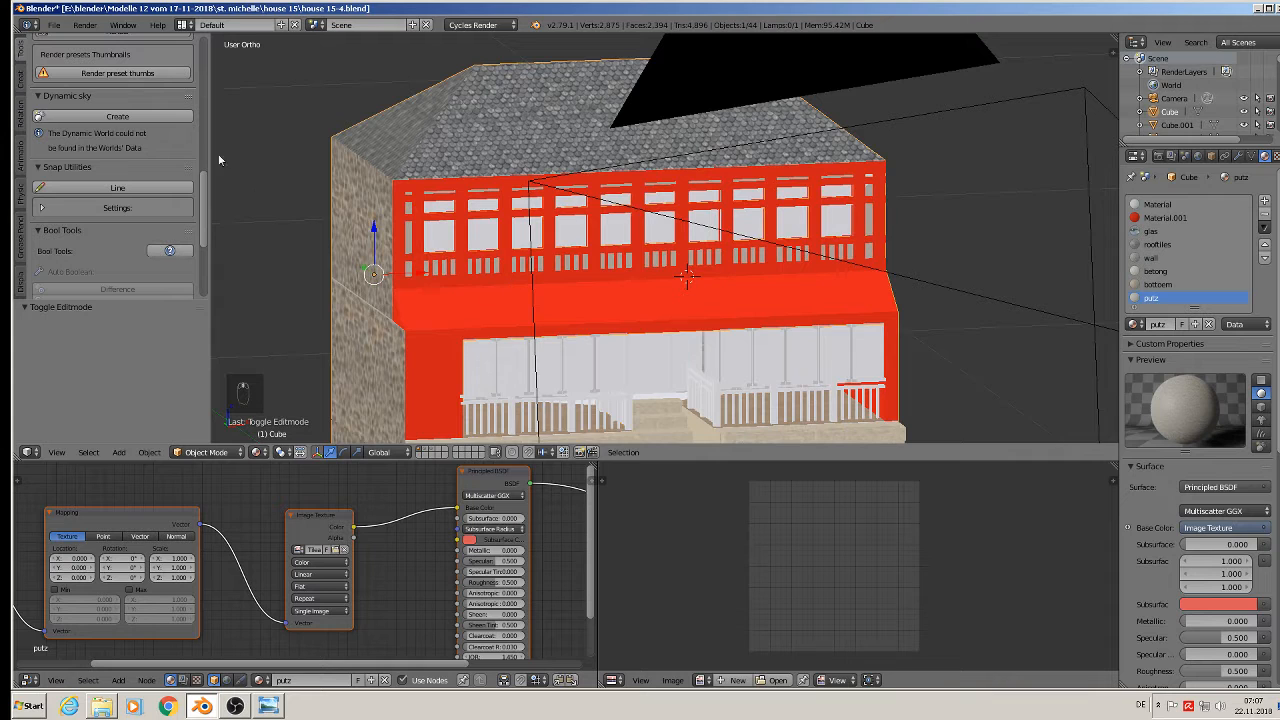
{"action": "left_click", "coordinate": [53, 25]}
{"action": "left_click", "coordinate": [100, 124]}
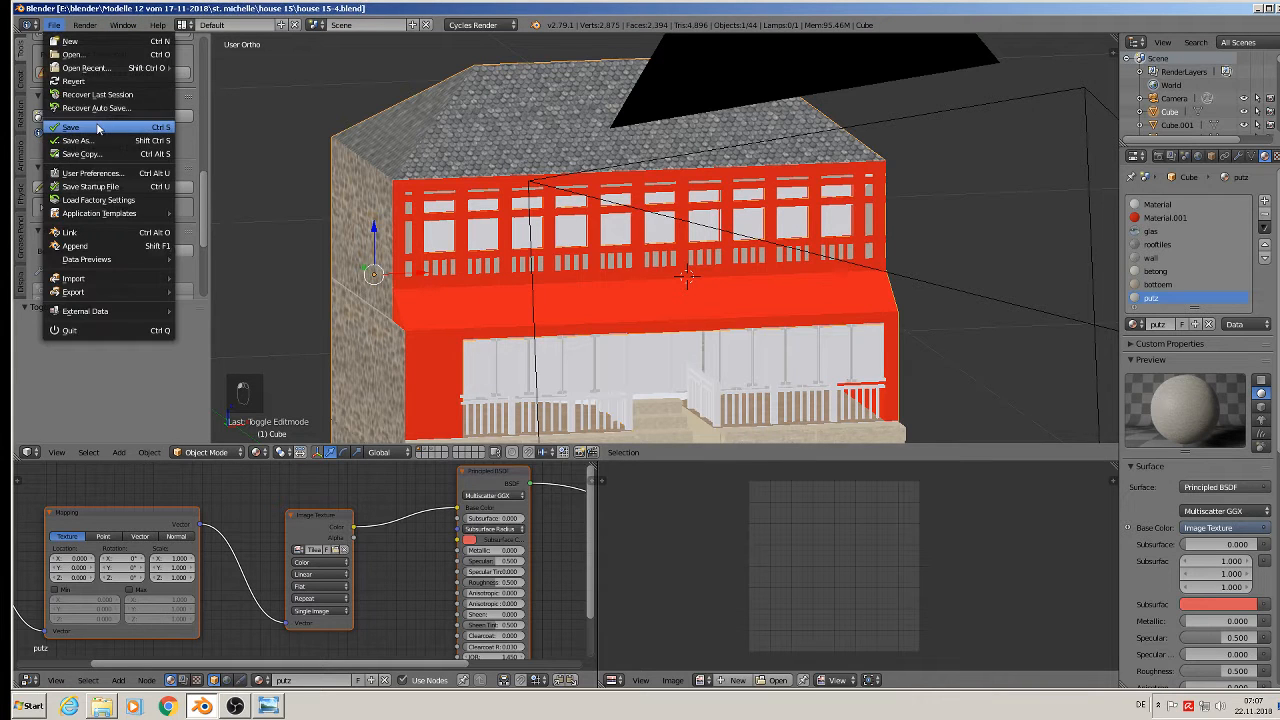
Step: In Edit Mode, select the two red front wall faces at the porch's left end and the narrow one at its right end
{"action": "middle_click_drag", "start_coordinate": [565, 356], "coordinate": [557, 283], "text": "shift"}
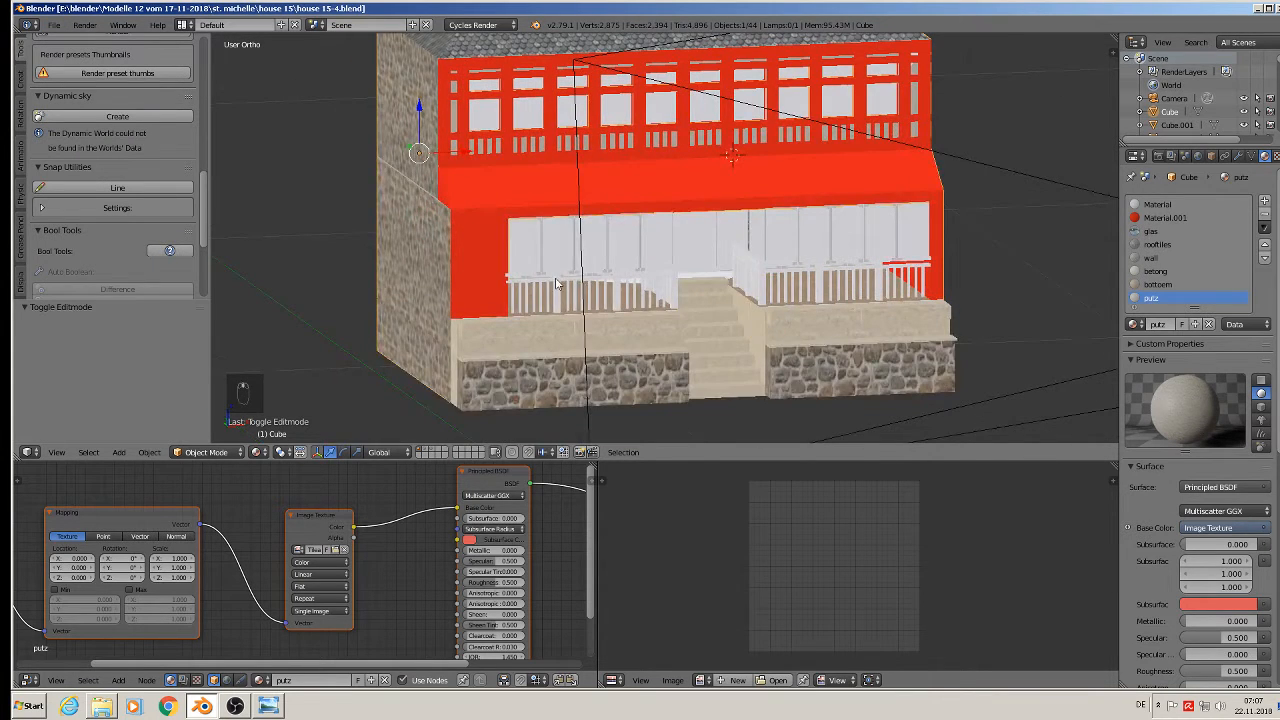
{"action": "scroll", "coordinate": [557, 283], "scroll_direction": "up", "scroll_amount": 2}
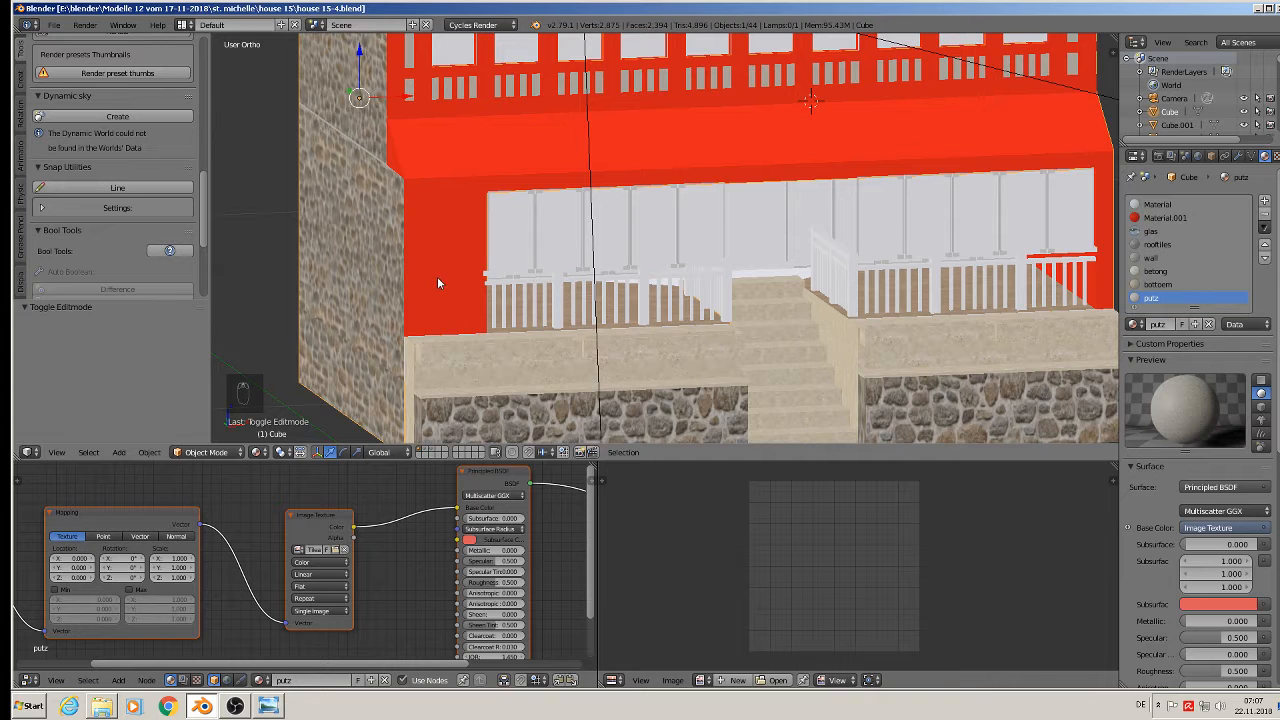
{"action": "scroll", "coordinate": [437, 277], "scroll_direction": "down", "scroll_amount": 4}
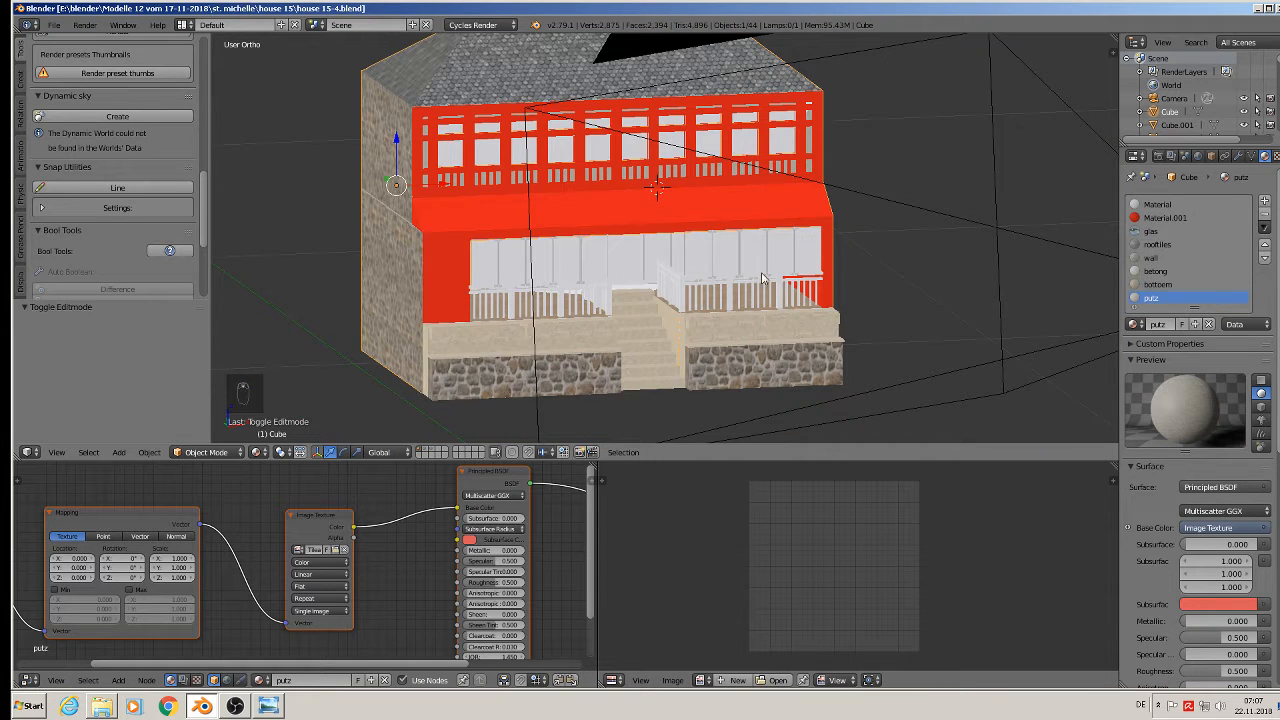
{"action": "key", "text": "Tab"}
{"action": "scroll", "coordinate": [435, 262], "scroll_direction": "up", "scroll_amount": 3}
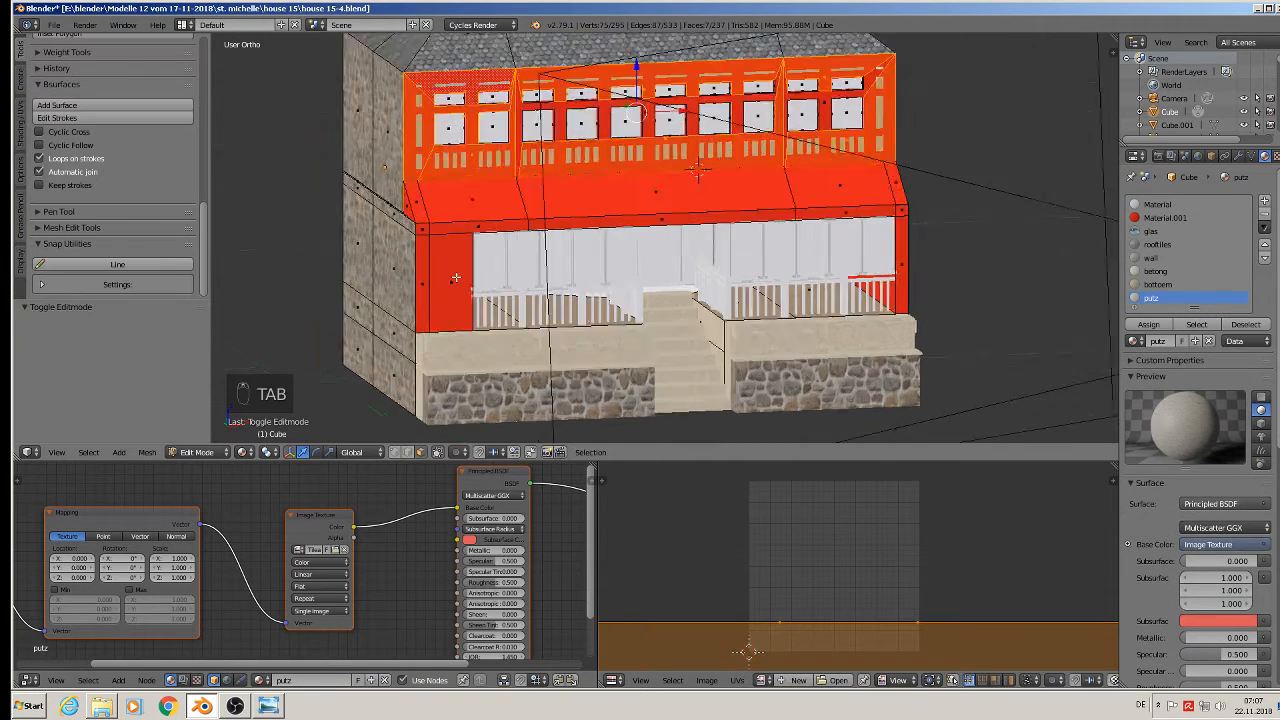
{"action": "right_click", "coordinate": [435, 262]}
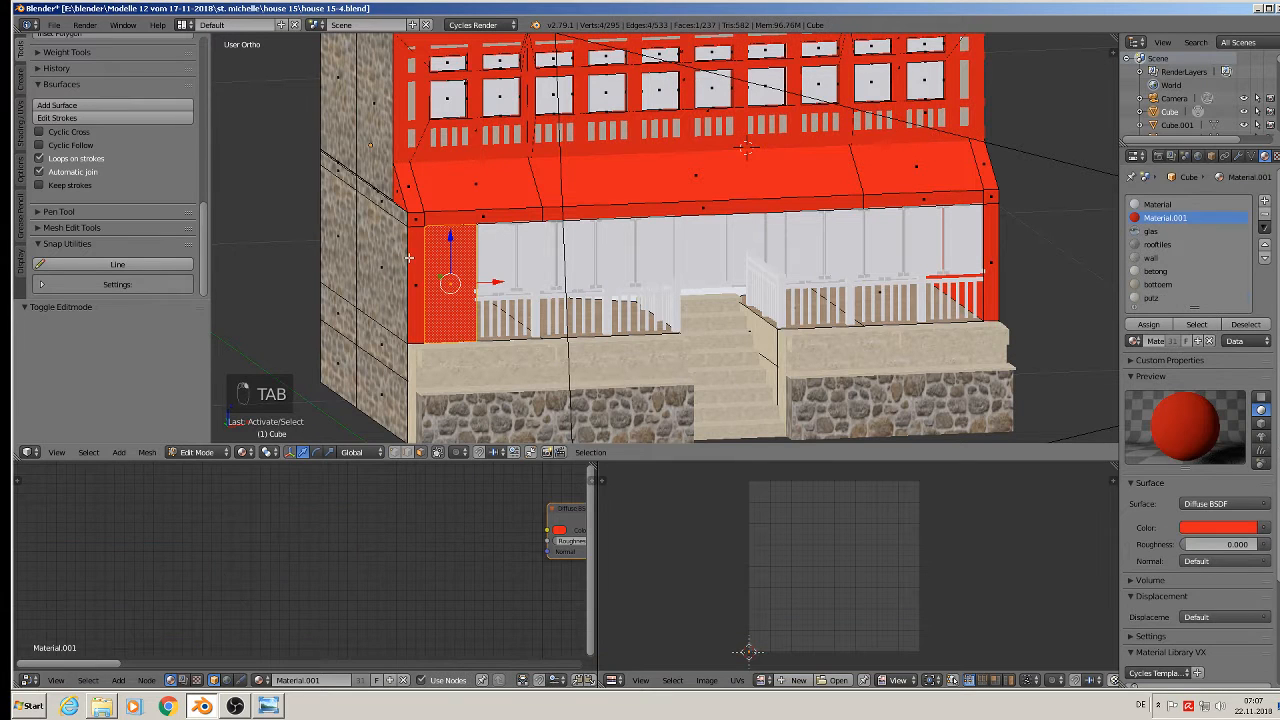
{"action": "right_click", "coordinate": [411, 258], "text": "shift"}
{"action": "right_click", "coordinate": [412, 223], "text": "shift"}
{"action": "right_click", "coordinate": [450, 219], "text": "shift"}
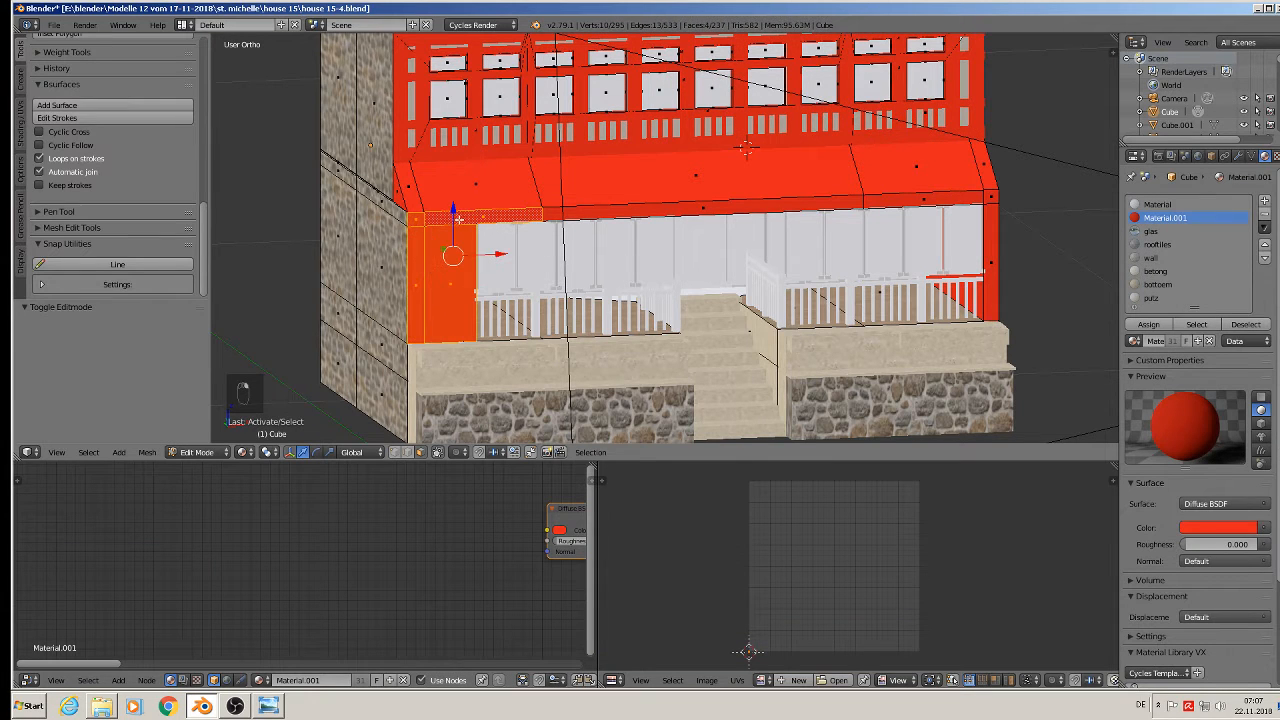
{"action": "right_click", "coordinate": [490, 219], "text": "shift"}
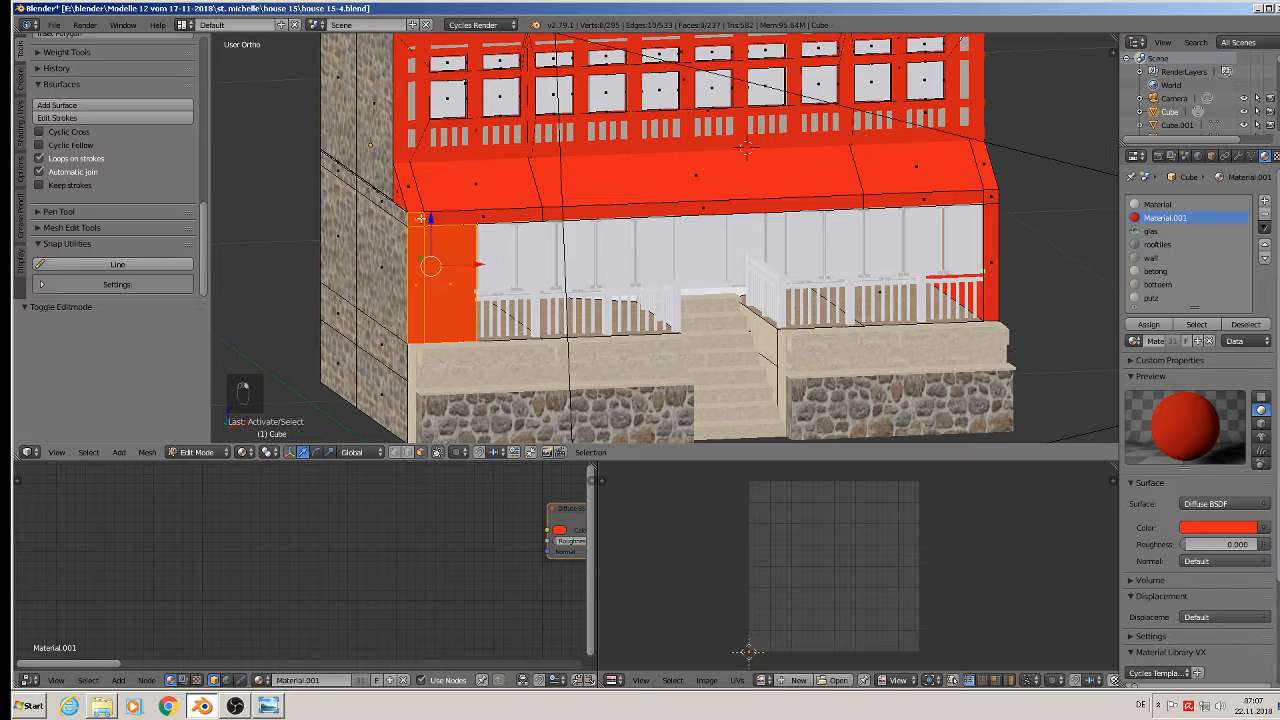
{"action": "right_click", "coordinate": [418, 218], "text": "shift"}
{"action": "right_click", "coordinate": [994, 262], "text": "shift"}
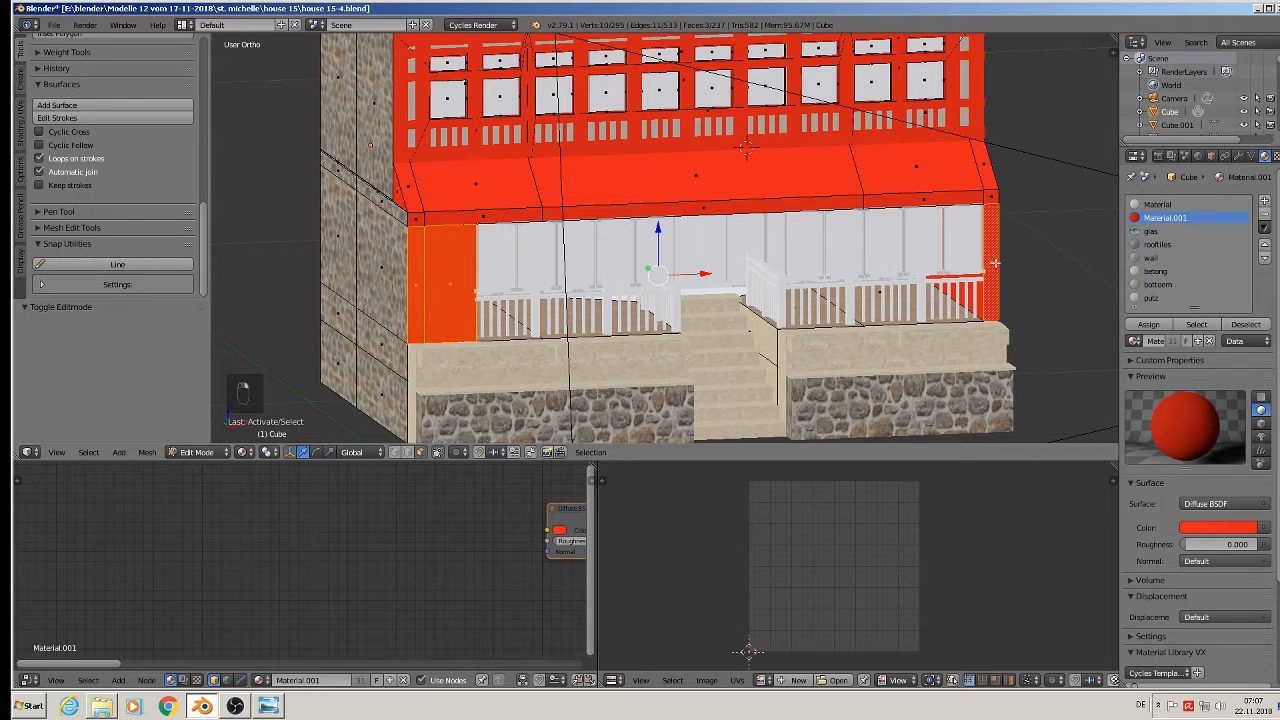
Step: Unwrap the selected ground-floor front faces with Project From View from a frontal view and assign the putz material to them
{"action": "middle_click_drag", "start_coordinate": [990, 327], "coordinate": [920, 330]}
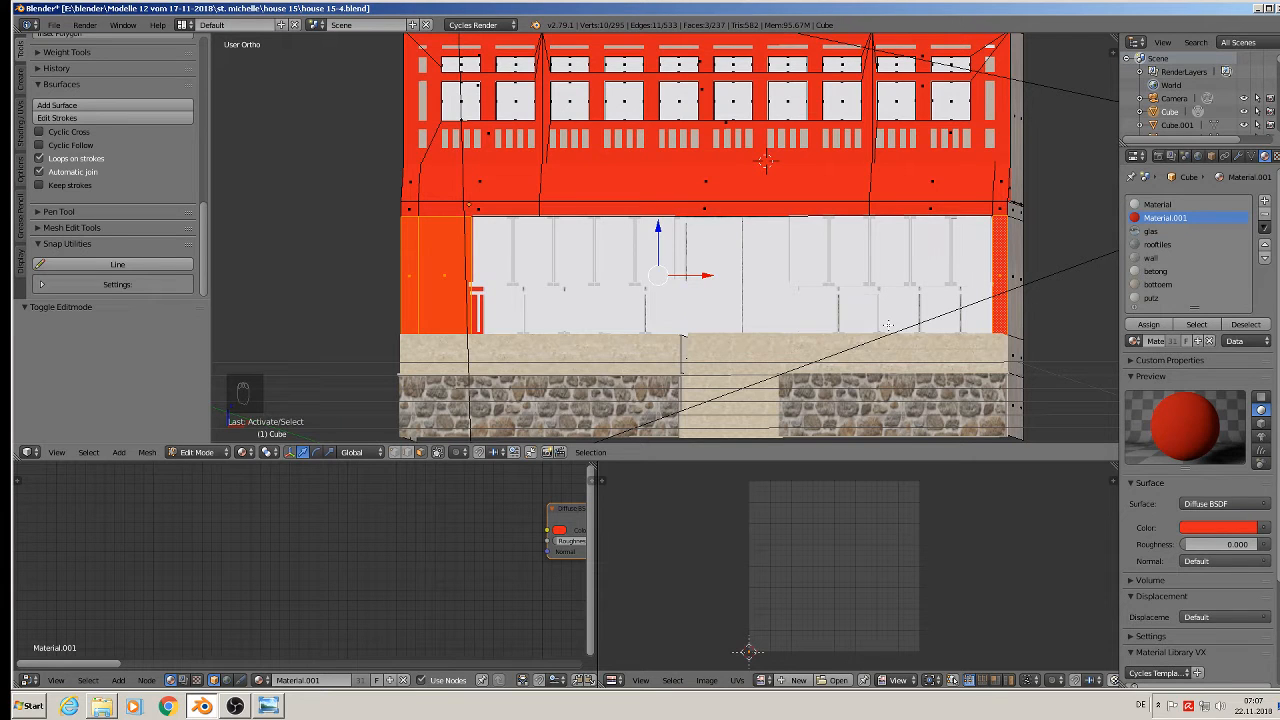
{"action": "key", "text": "u"}
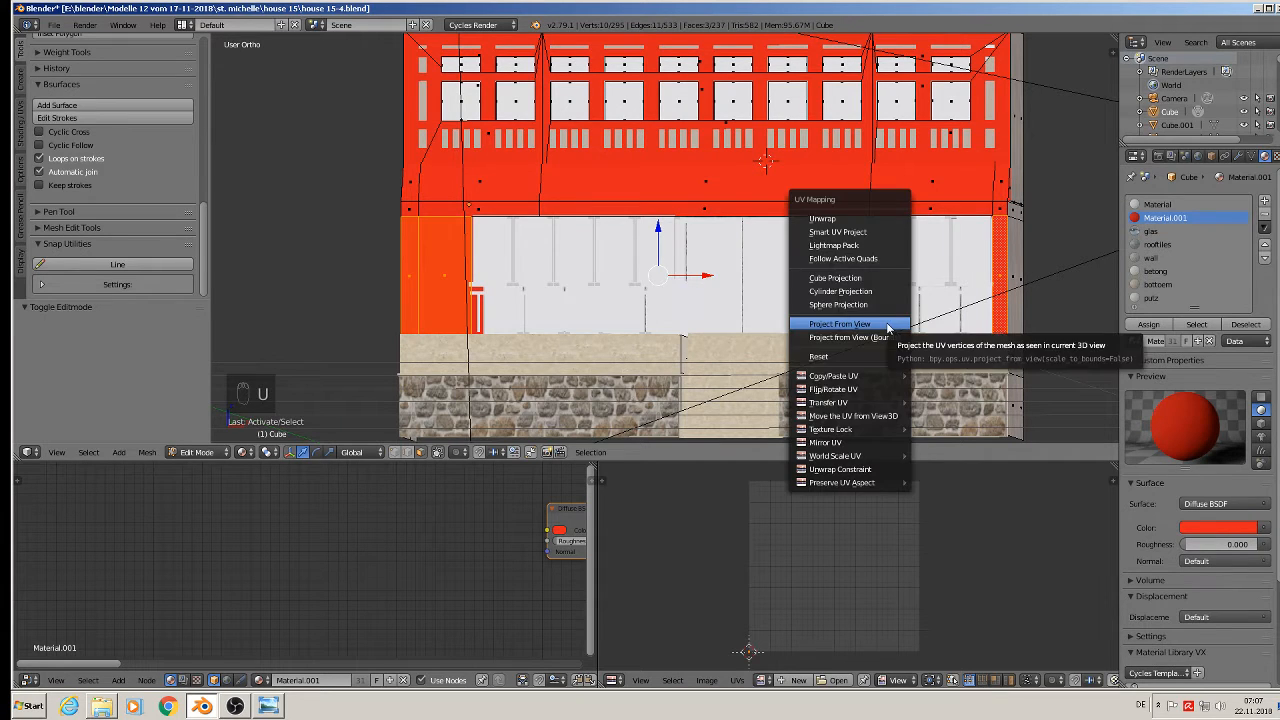
{"action": "left_click", "coordinate": [886, 323]}
{"action": "left_click", "coordinate": [1160, 299]}
{"action": "left_click", "coordinate": [1148, 324]}
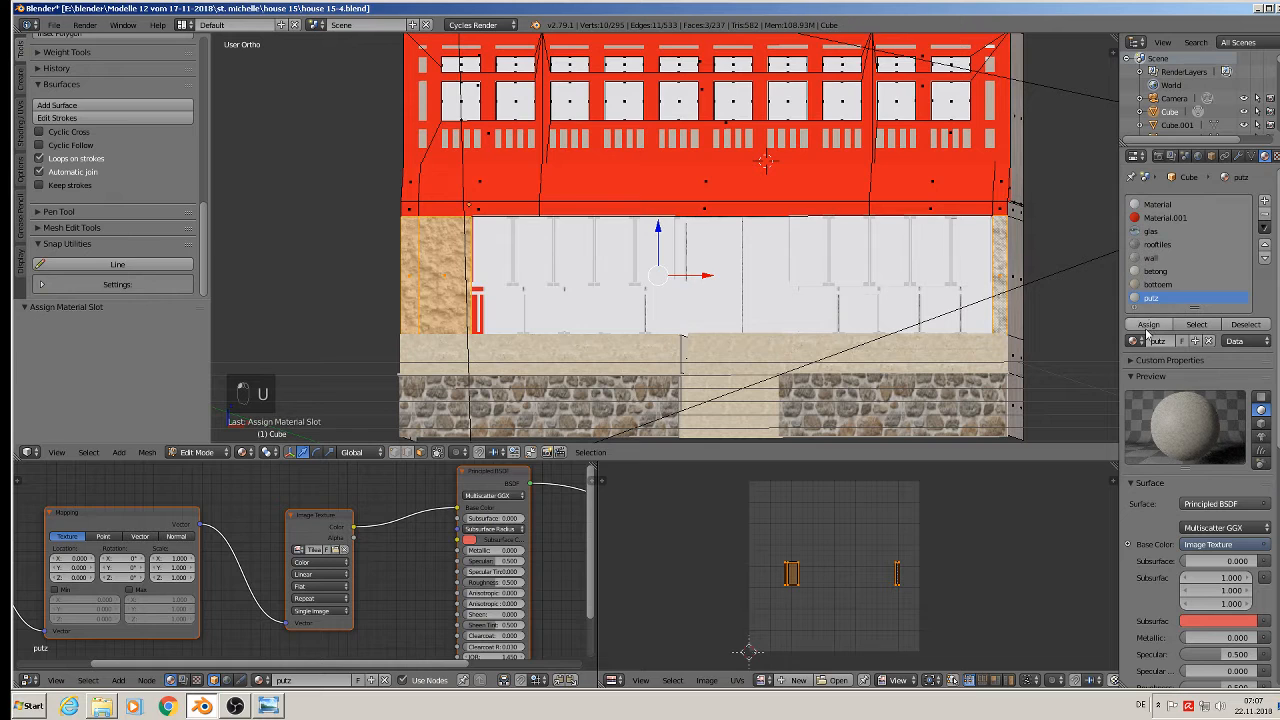
Step: Scale the UVs of the ground-floor front faces up about 16 times and return to Object Mode
{"action": "key", "text": "s"}
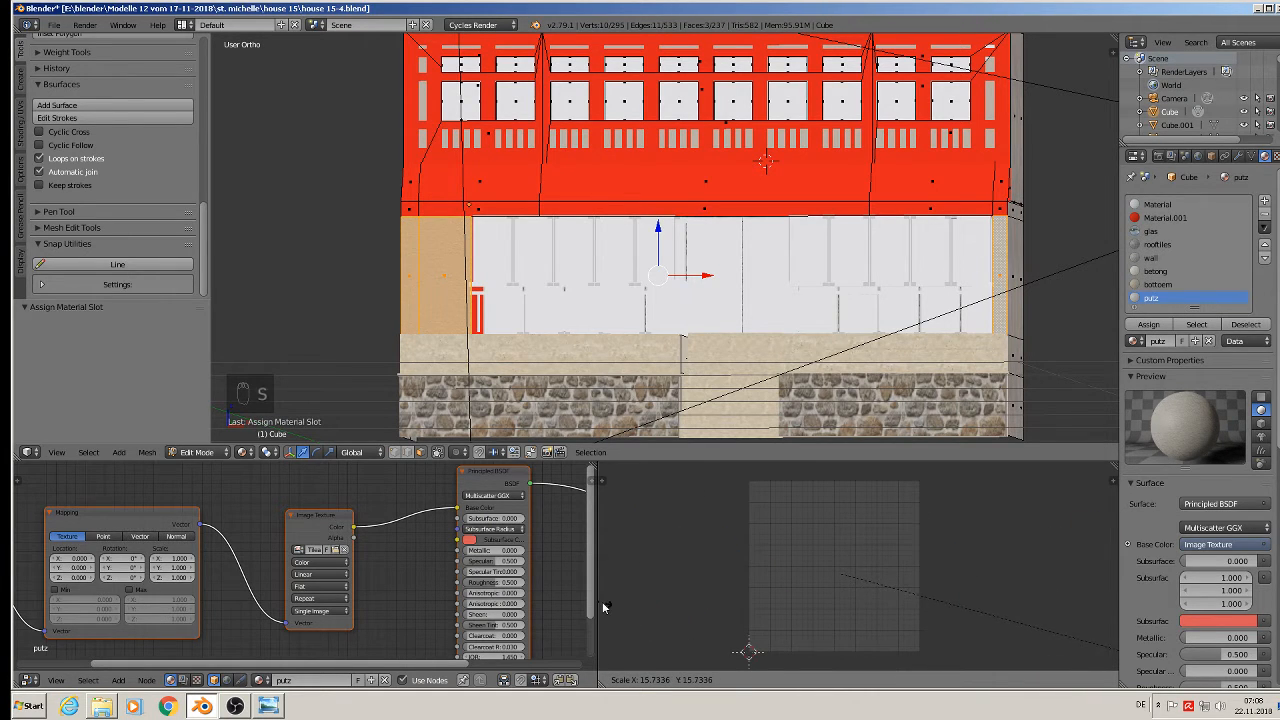
{"action": "left_click", "coordinate": [787, 660]}
{"action": "scroll", "coordinate": [568, 428], "scroll_direction": "down", "scroll_amount": 3}
{"action": "key", "text": "Tab"}
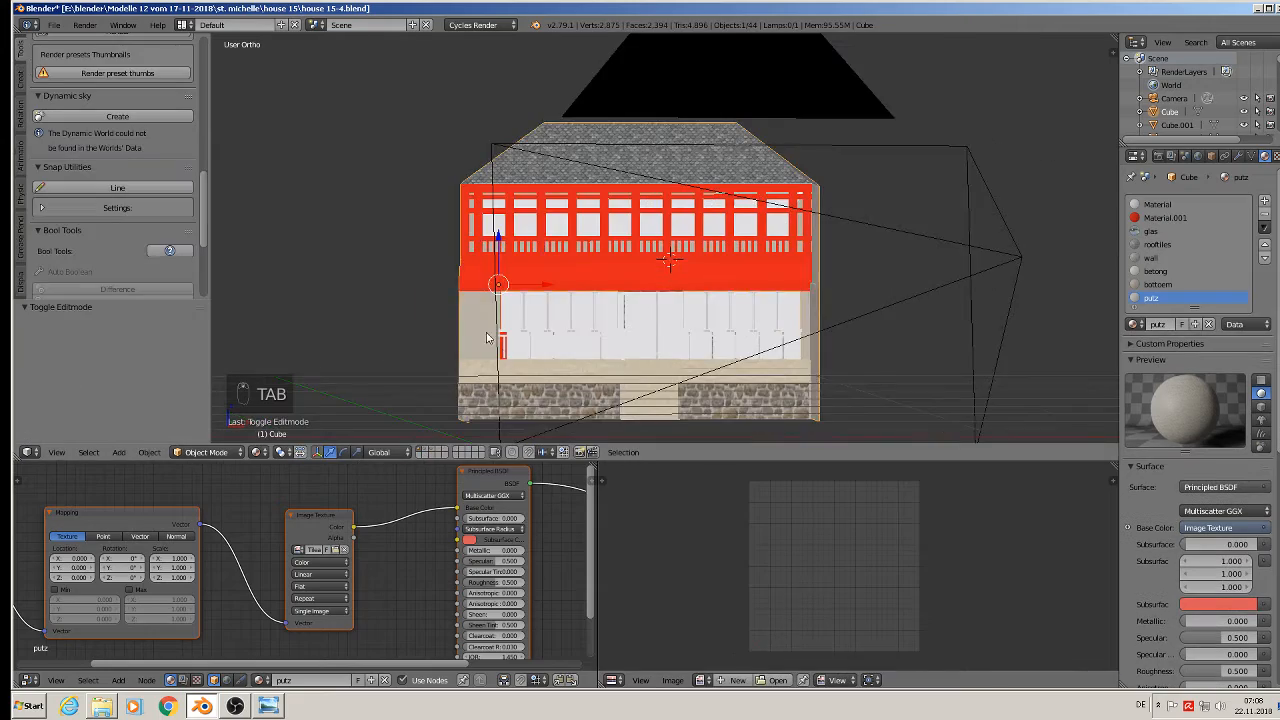
Step: In Edit Mode, select the red inner side walls at both ends of the ground-floor porch and turn to a side view
{"action": "middle_click_drag", "start_coordinate": [568, 428], "coordinate": [470, 388]}
{"action": "scroll", "coordinate": [525, 357], "scroll_direction": "up", "scroll_amount": 3}
{"action": "key", "text": "Tab"}
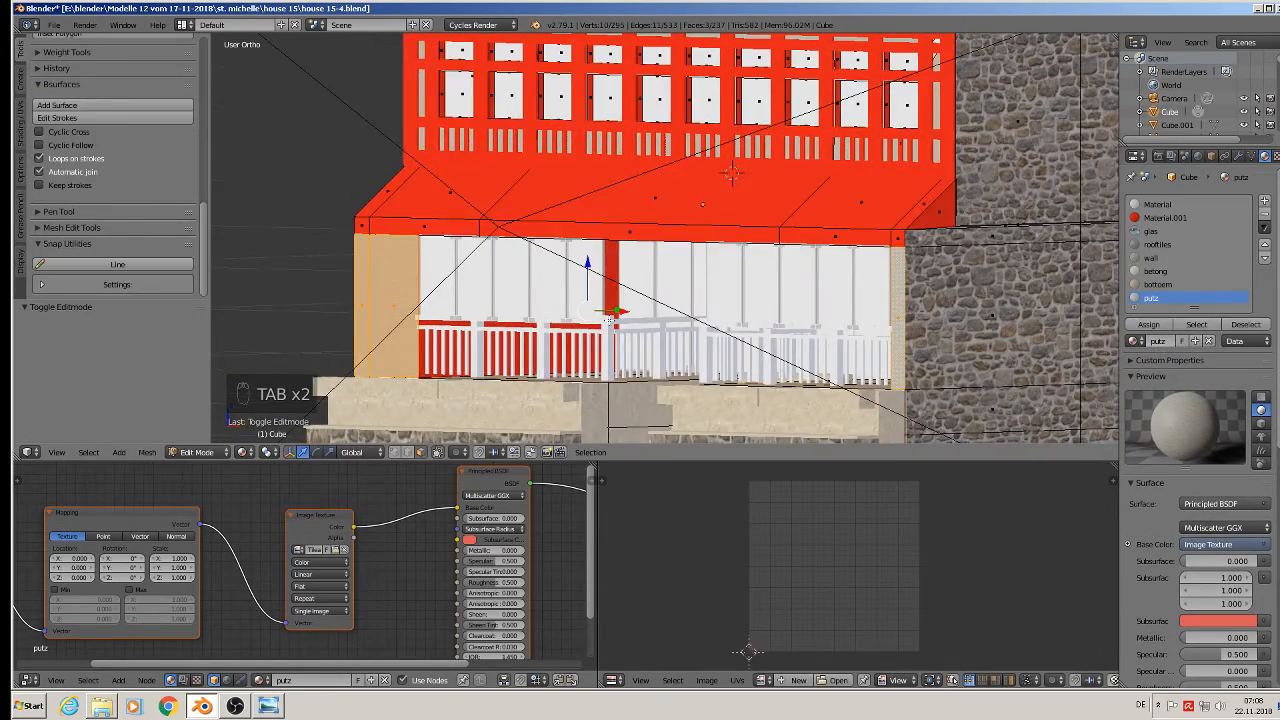
{"action": "middle_click_drag", "start_coordinate": [609, 320], "coordinate": [566, 355]}
{"action": "right_click", "coordinate": [626, 358]}
{"action": "middle_click_drag", "start_coordinate": [617, 396], "coordinate": [652, 320]}
{"action": "right_click", "coordinate": [851, 277], "text": "shift"}
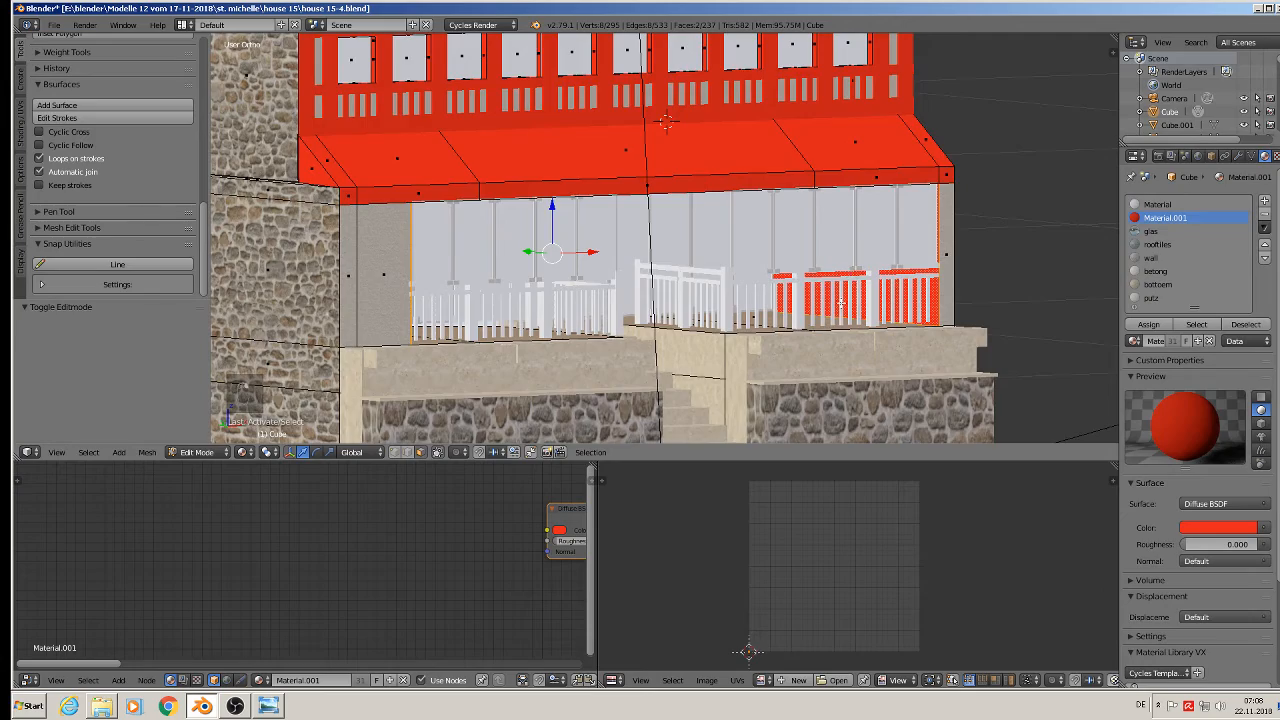
{"action": "middle_click_drag", "start_coordinate": [841, 300], "coordinate": [618, 318]}
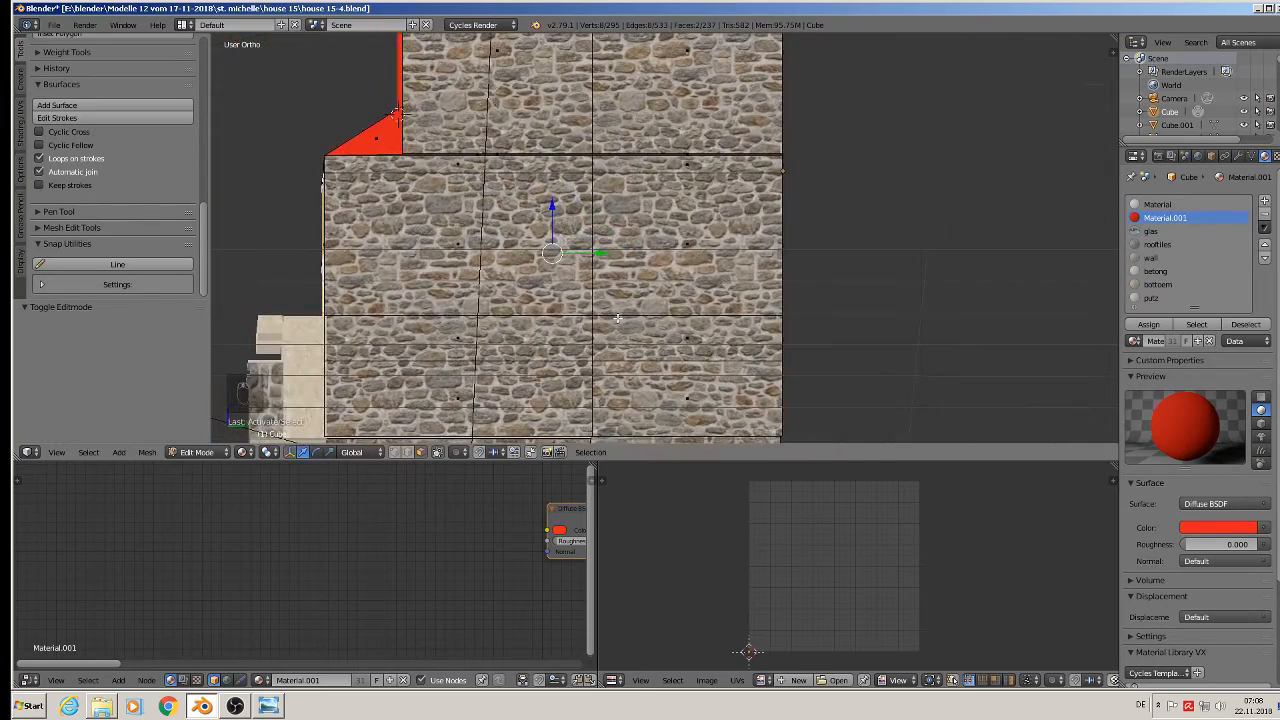
Step: Unwrap the selected inner side walls of the porch with Project From View and assign the putz material to them
{"action": "key", "text": "u"}
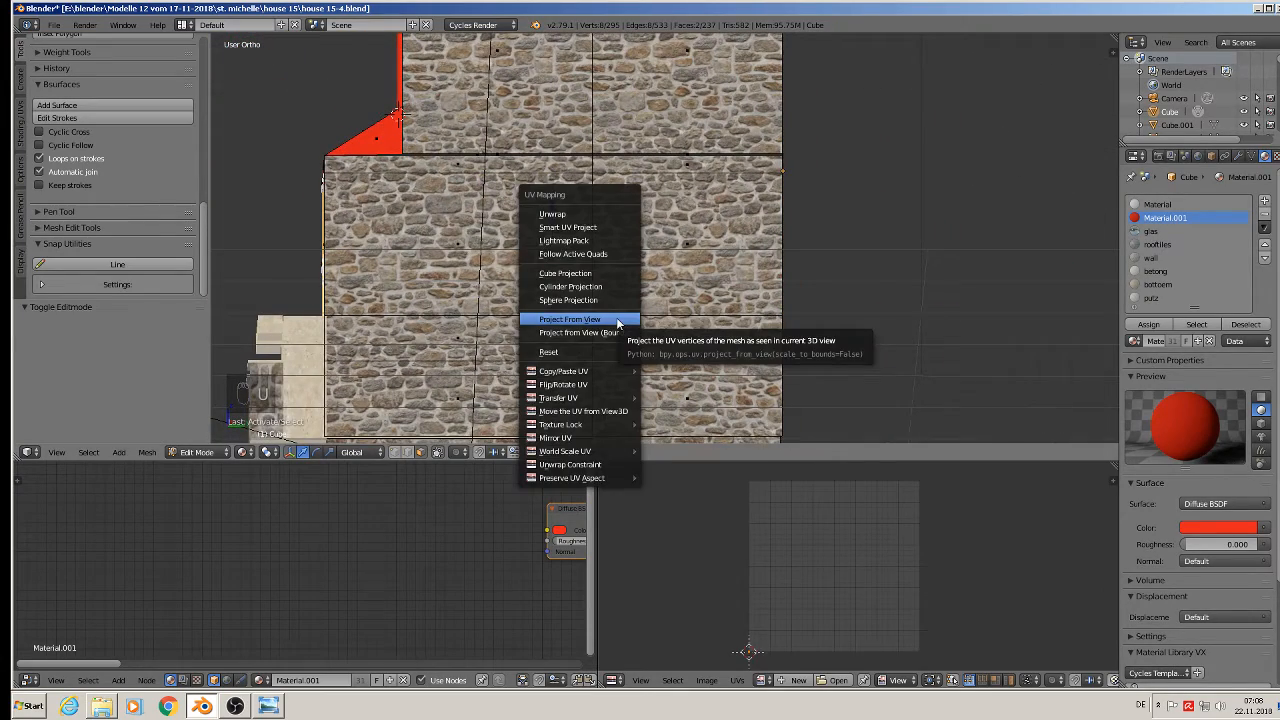
{"action": "left_click", "coordinate": [618, 321]}
{"action": "left_click", "coordinate": [1156, 299]}
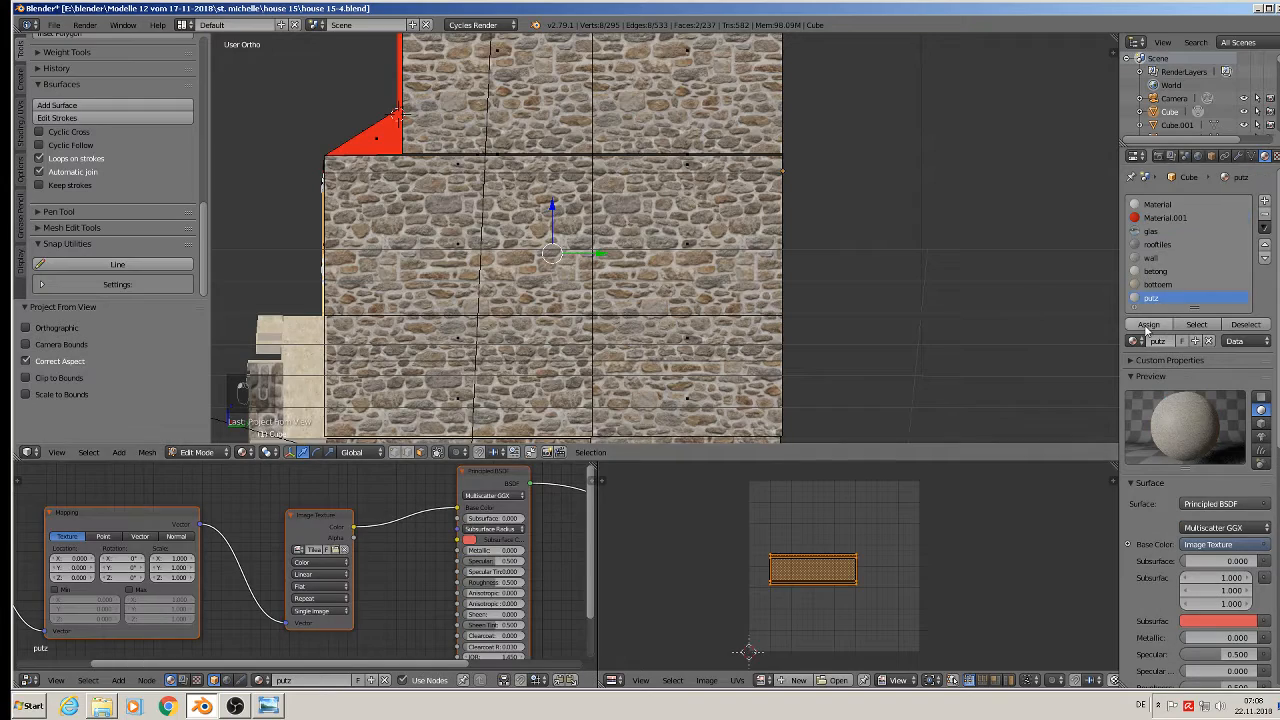
{"action": "left_click", "coordinate": [1149, 324]}
Step: Scale the UVs of the porch's inner side walls up about 39.5 times and return to Object Mode
{"action": "middle_click_drag", "start_coordinate": [389, 340], "coordinate": [427, 352]}
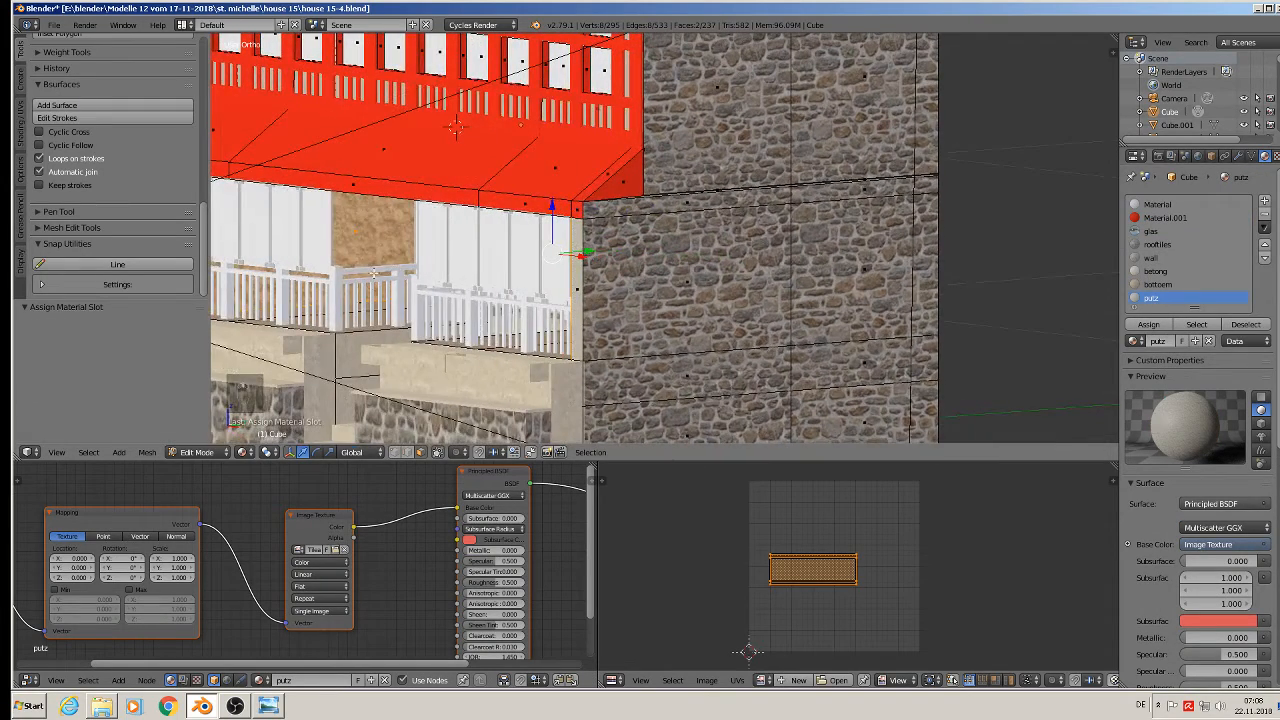
{"action": "scroll", "coordinate": [355, 229], "scroll_direction": "up", "scroll_amount": 3}
{"action": "key", "text": "s"}
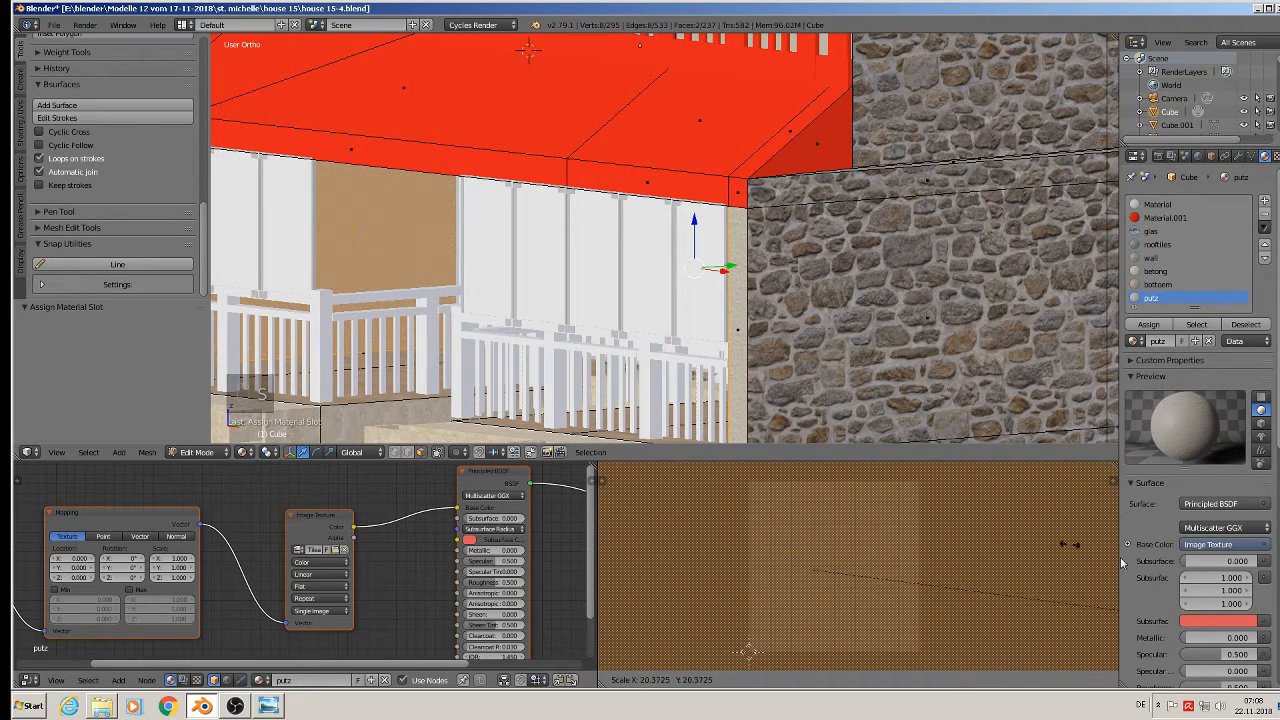
{"action": "left_click", "coordinate": [1094, 609]}
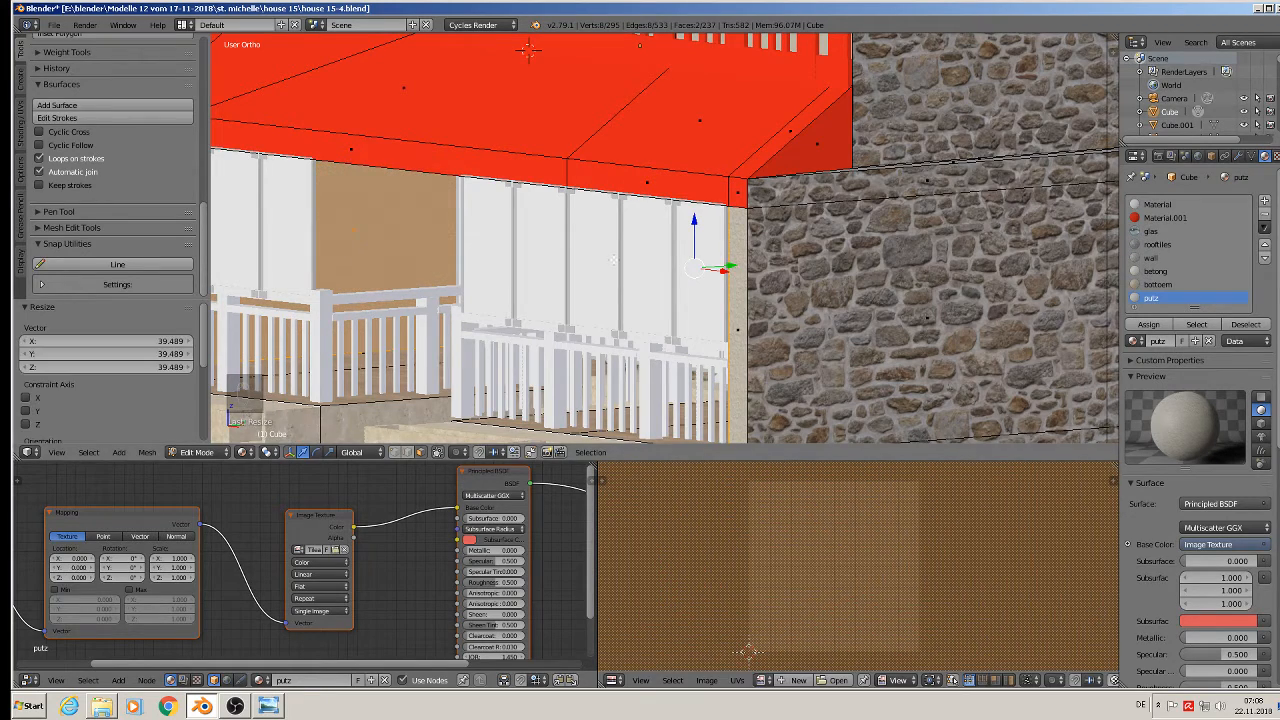
{"action": "scroll", "coordinate": [490, 295], "scroll_direction": "down", "scroll_amount": 2}
{"action": "key", "text": "Tab"}
{"action": "scroll", "coordinate": [490, 295], "scroll_direction": "down", "scroll_amount": 3}
{"action": "middle_click_drag", "start_coordinate": [490, 300], "coordinate": [532, 322]}
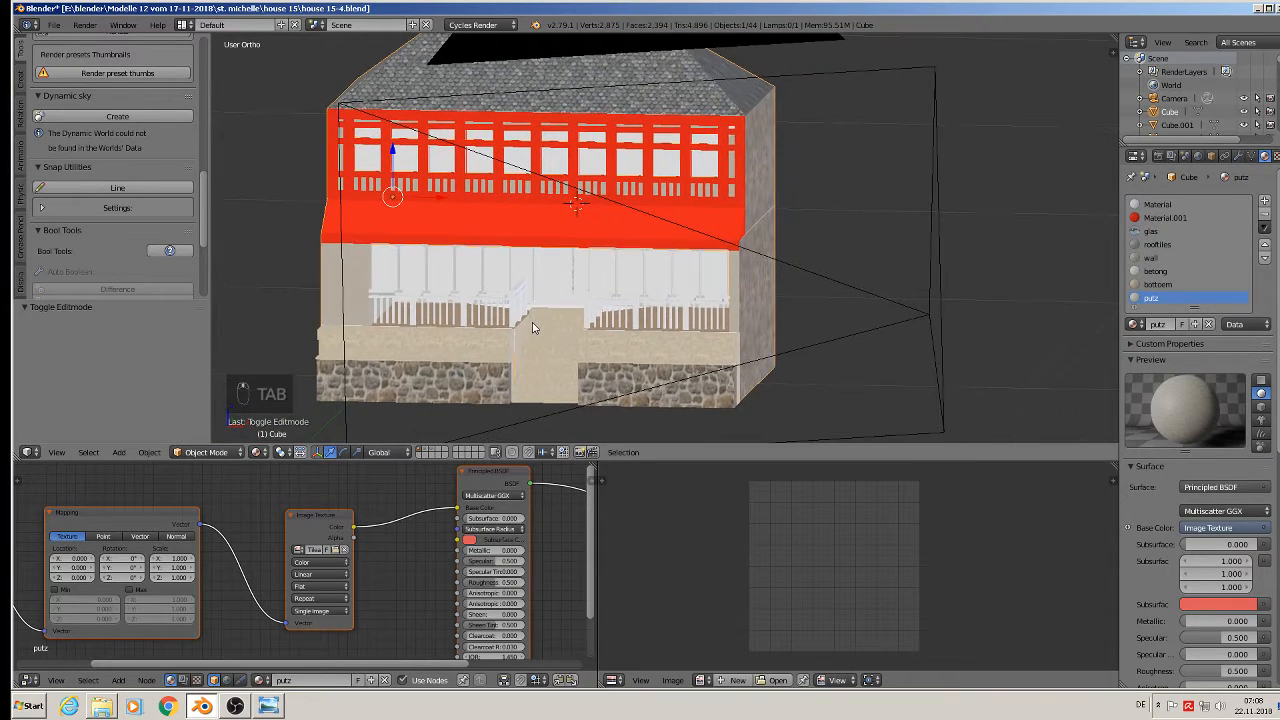
Step: In Edit Mode on the house body, select the four front faces directly below the porch railings on both sides of the stairs
{"action": "scroll", "coordinate": [532, 322], "scroll_direction": "up", "scroll_amount": 6}
{"action": "right_click", "coordinate": [507, 345]}
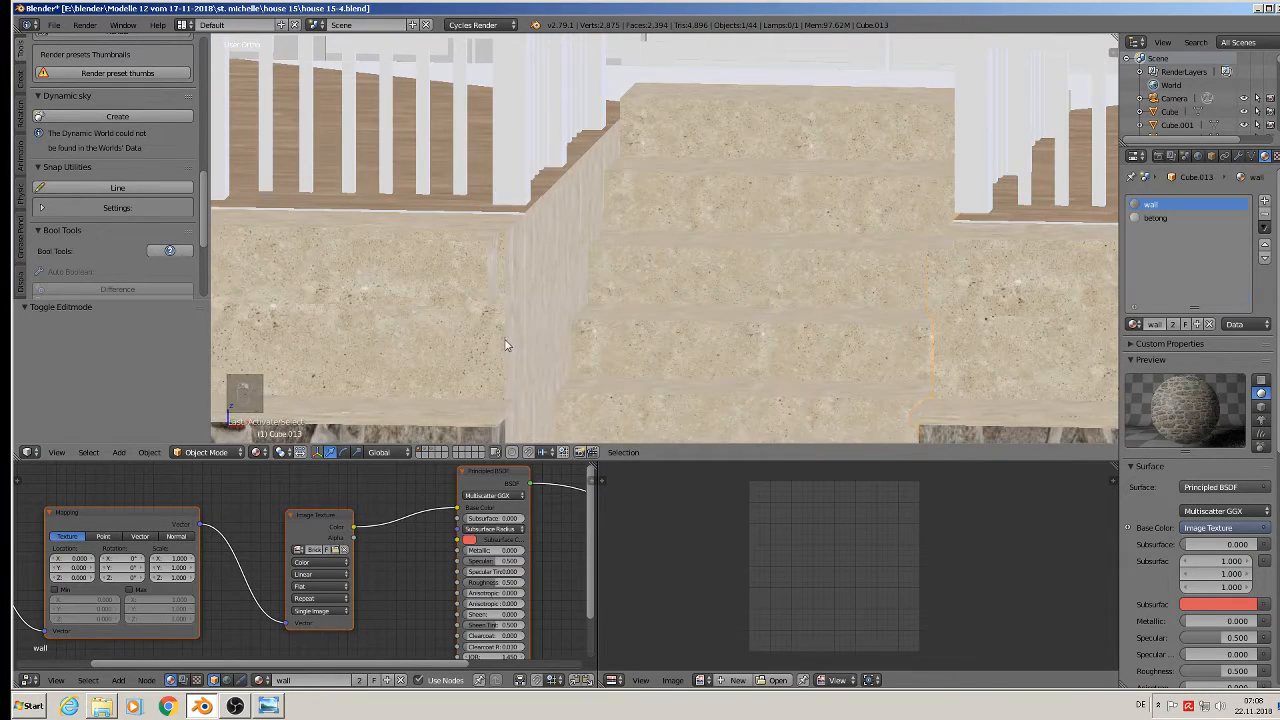
{"action": "scroll", "coordinate": [503, 330], "scroll_direction": "down", "scroll_amount": 2}
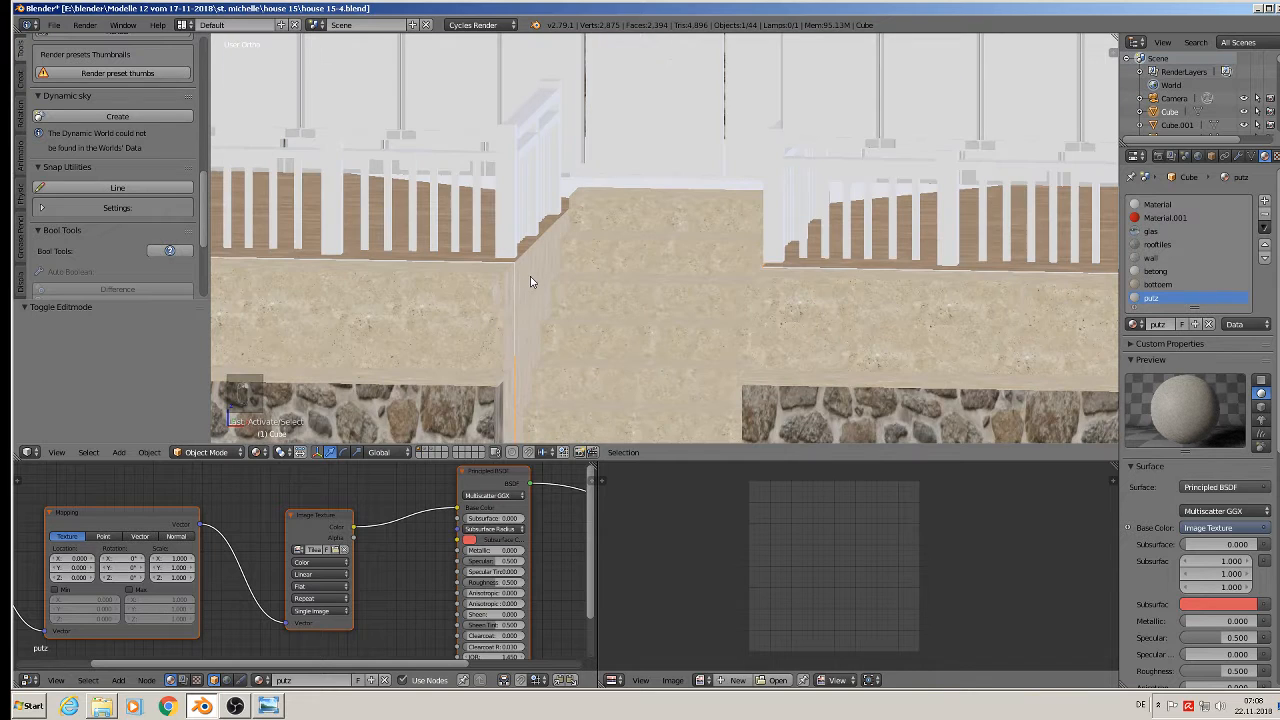
{"action": "key", "text": "Tab"}
{"action": "right_click", "coordinate": [490, 292]}
{"action": "scroll", "coordinate": [471, 357], "scroll_direction": "down", "scroll_amount": 1}
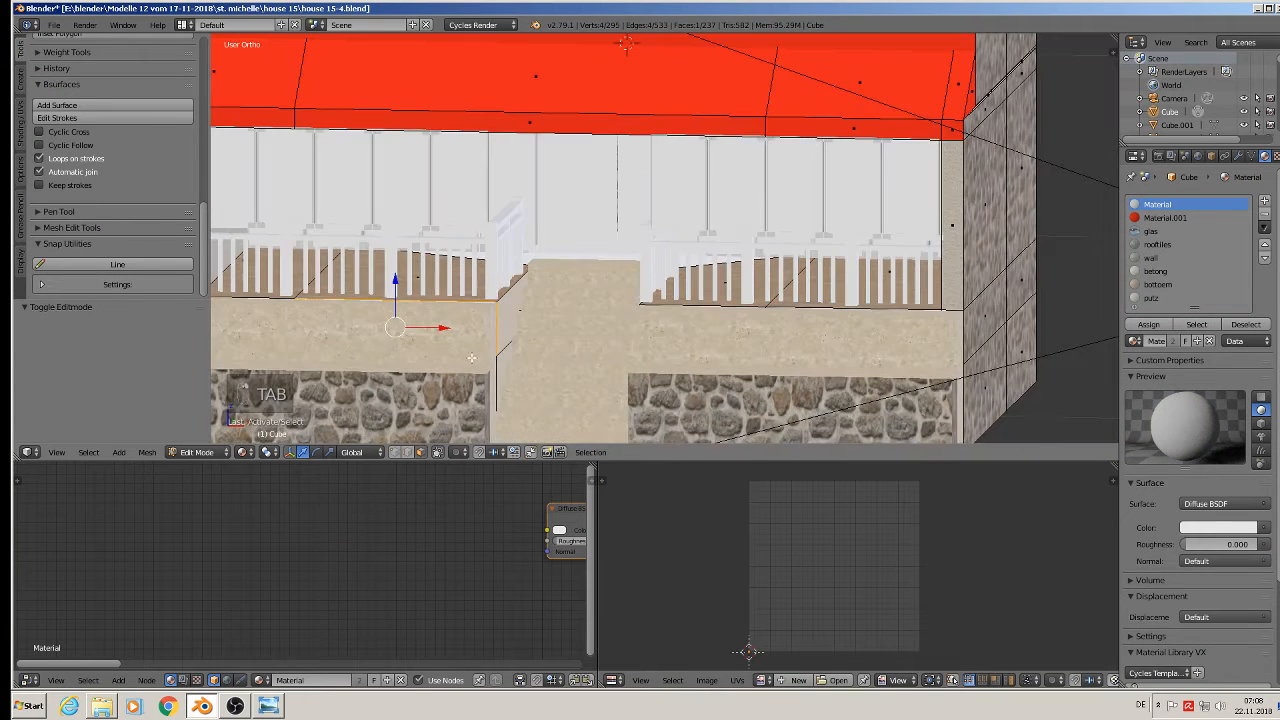
{"action": "right_click", "coordinate": [861, 368], "text": "shift"}
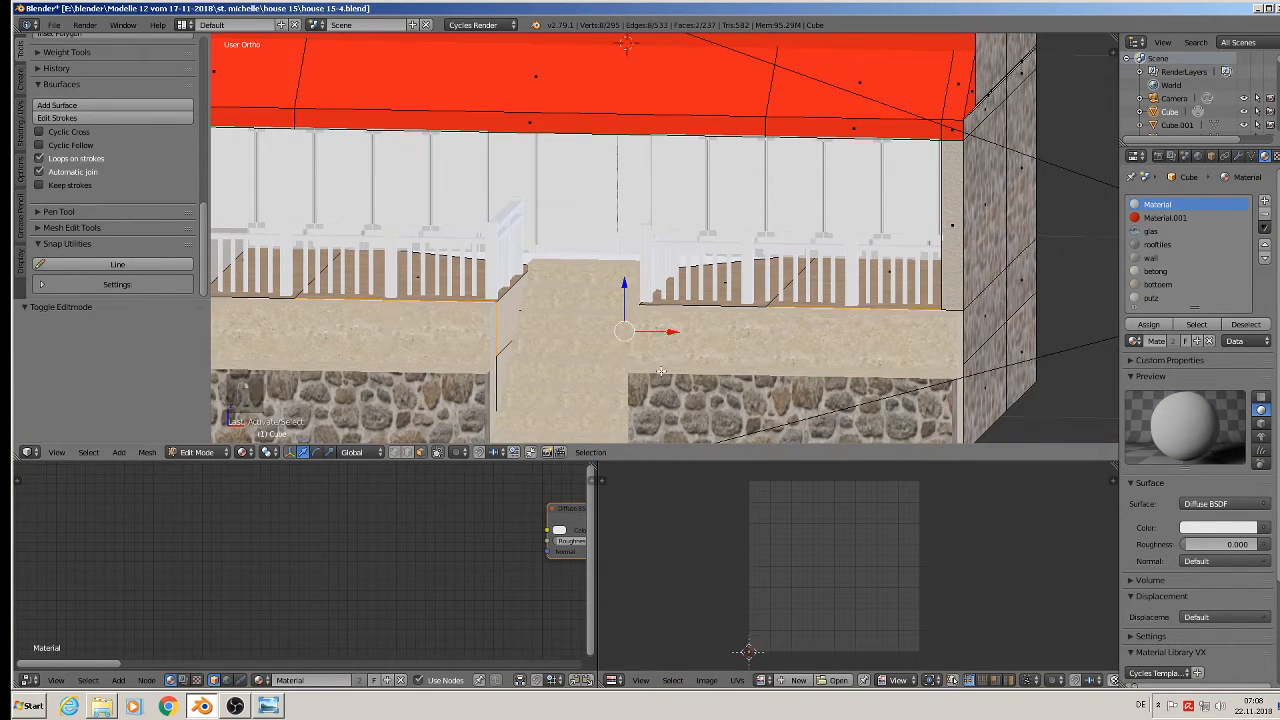
{"action": "right_click", "coordinate": [677, 331], "text": "shift"}
{"action": "middle_click_drag", "start_coordinate": [544, 390], "coordinate": [744, 350], "text": "shift"}
{"action": "right_click", "coordinate": [380, 272], "text": "shift"}
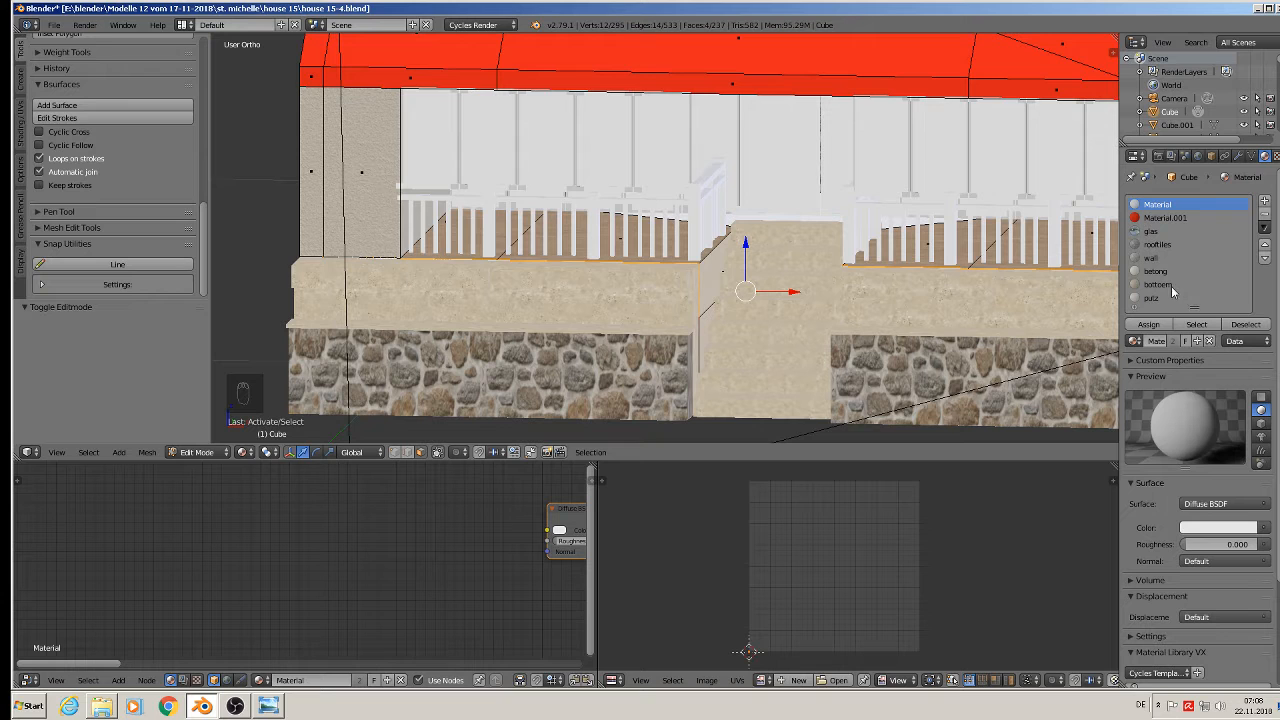
Step: Unwrap the four selected faces with Project From View from a frontal view and assign the betong material to them
{"action": "middle_click_drag", "start_coordinate": [953, 310], "coordinate": [963, 301]}
{"action": "key", "text": "u"}
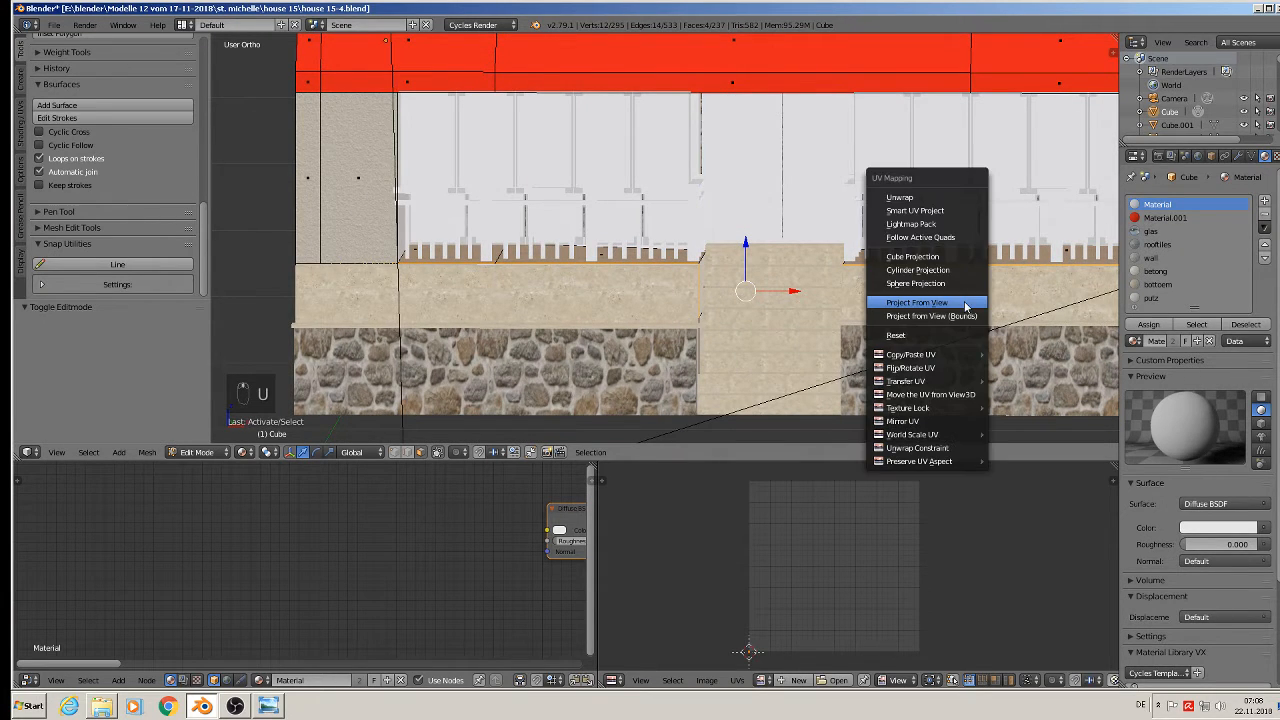
{"action": "left_click", "coordinate": [963, 301]}
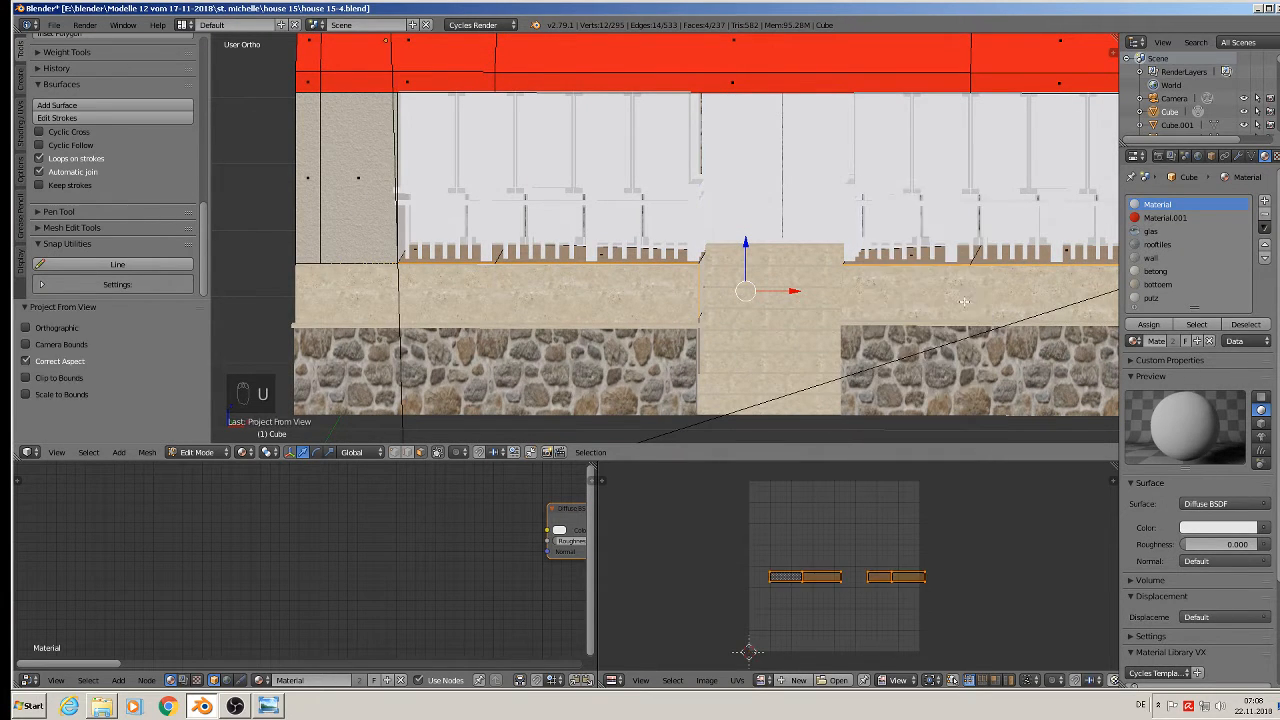
{"action": "left_click", "coordinate": [1156, 272]}
{"action": "left_click", "coordinate": [1150, 325]}
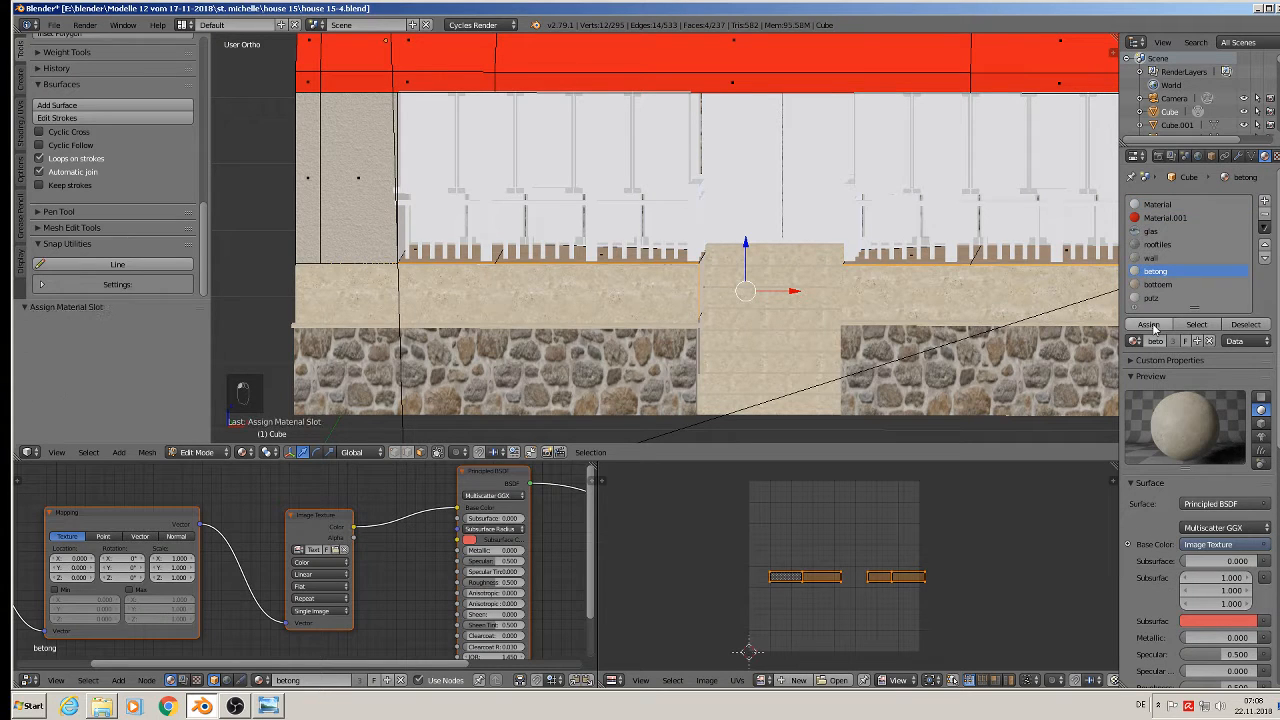
Step: Scale the UVs of the faces below the railings up about 11.5 times, deselect everything in Object Mode and save the file
{"action": "key", "text": "s"}
{"action": "left_click", "coordinate": [1080, 570]}
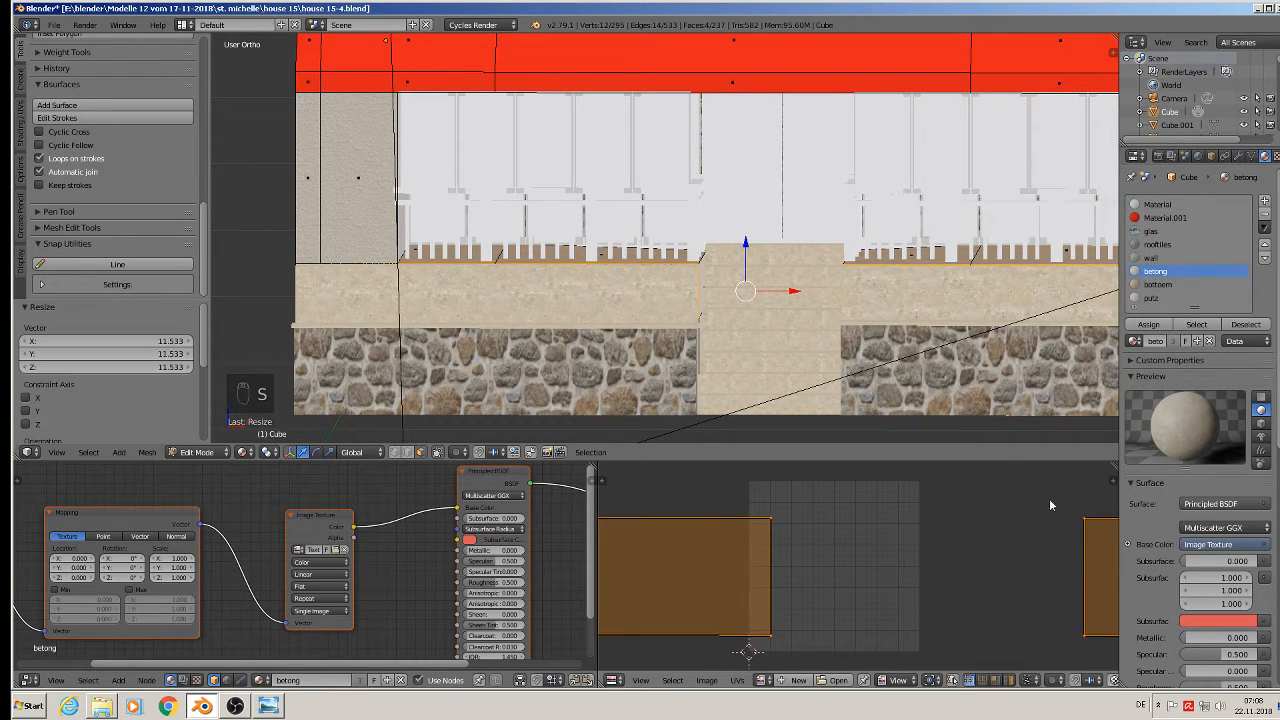
{"action": "key", "text": "Tab"}
{"action": "key", "text": "a"}
{"action": "key", "text": "a"}
{"action": "scroll", "coordinate": [870, 278], "scroll_direction": "down", "scroll_amount": 3}
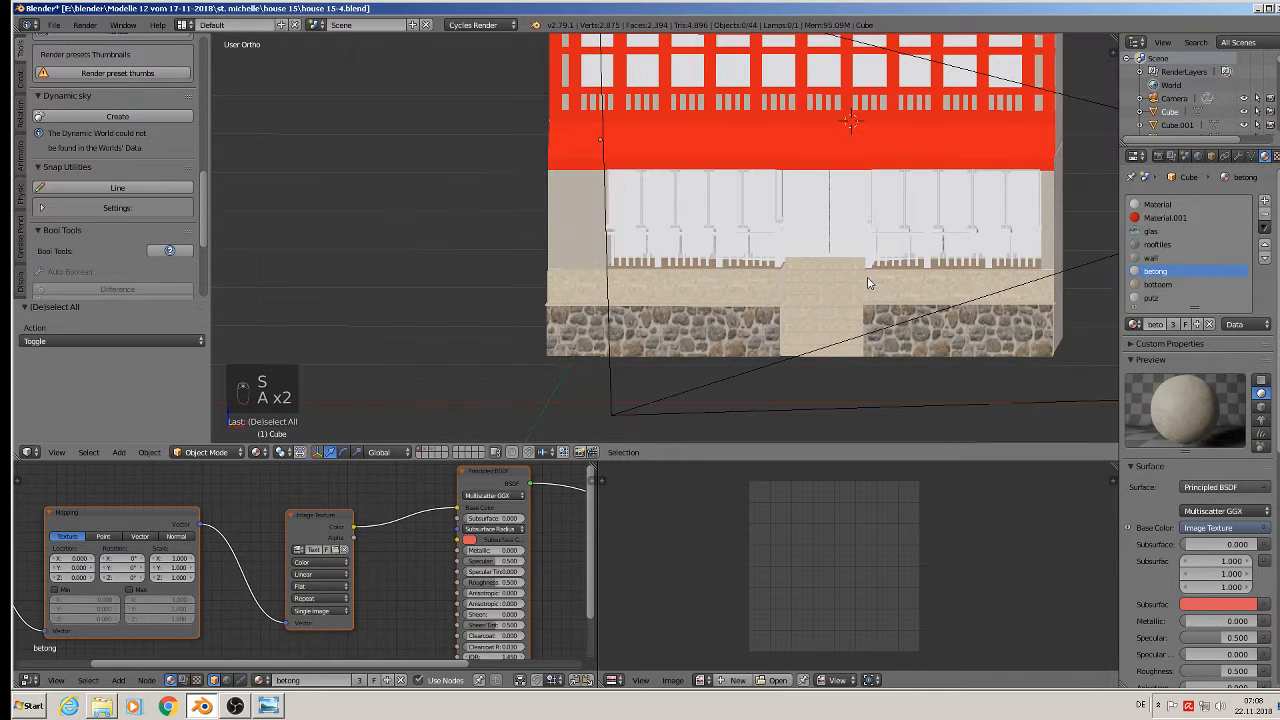
{"action": "left_click", "coordinate": [54, 24]}
{"action": "left_click", "coordinate": [71, 131]}
Step: Examine the porch front and compare it with the railings, stairs and glazing in the reference photos
{"action": "scroll", "coordinate": [880, 304], "scroll_direction": "up", "scroll_amount": 3}
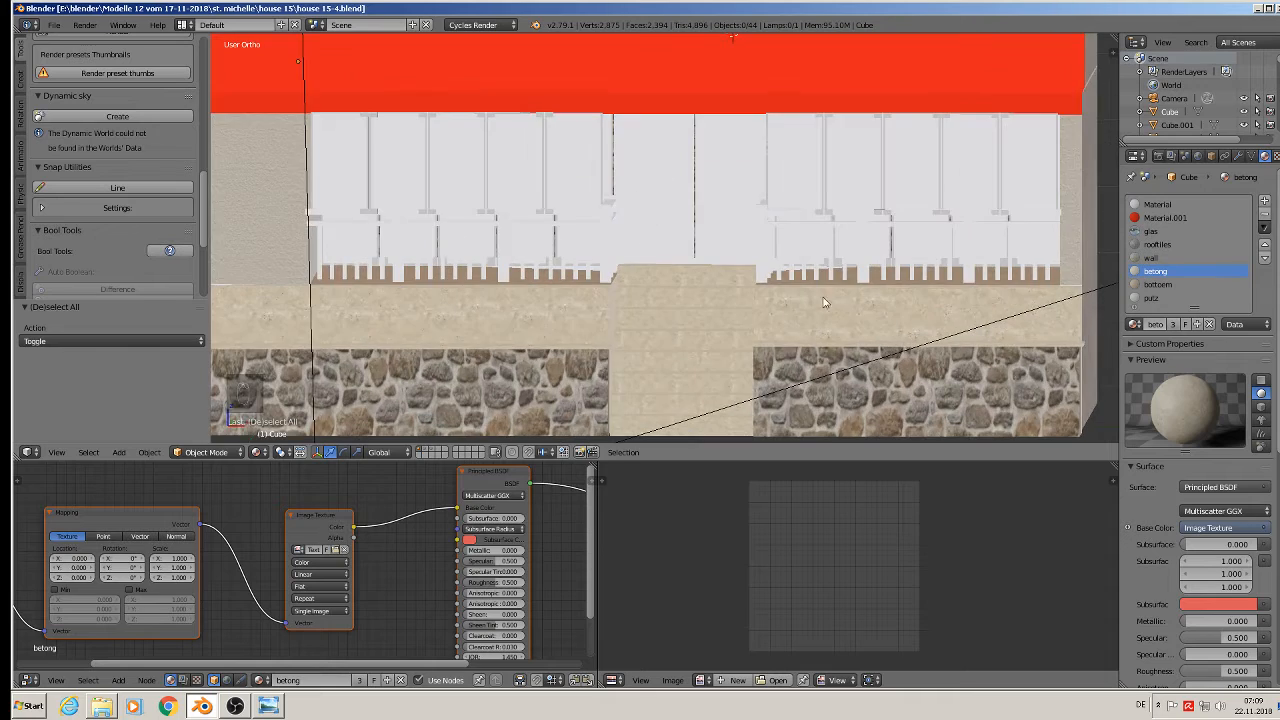
{"action": "scroll", "coordinate": [780, 284], "scroll_direction": "up", "scroll_amount": 1}
{"action": "middle_click_drag", "start_coordinate": [768, 281], "coordinate": [741, 292]}
{"action": "scroll", "coordinate": [741, 292], "scroll_direction": "down", "scroll_amount": 3}
{"action": "scroll", "coordinate": [700, 247], "scroll_direction": "up", "scroll_amount": 5}
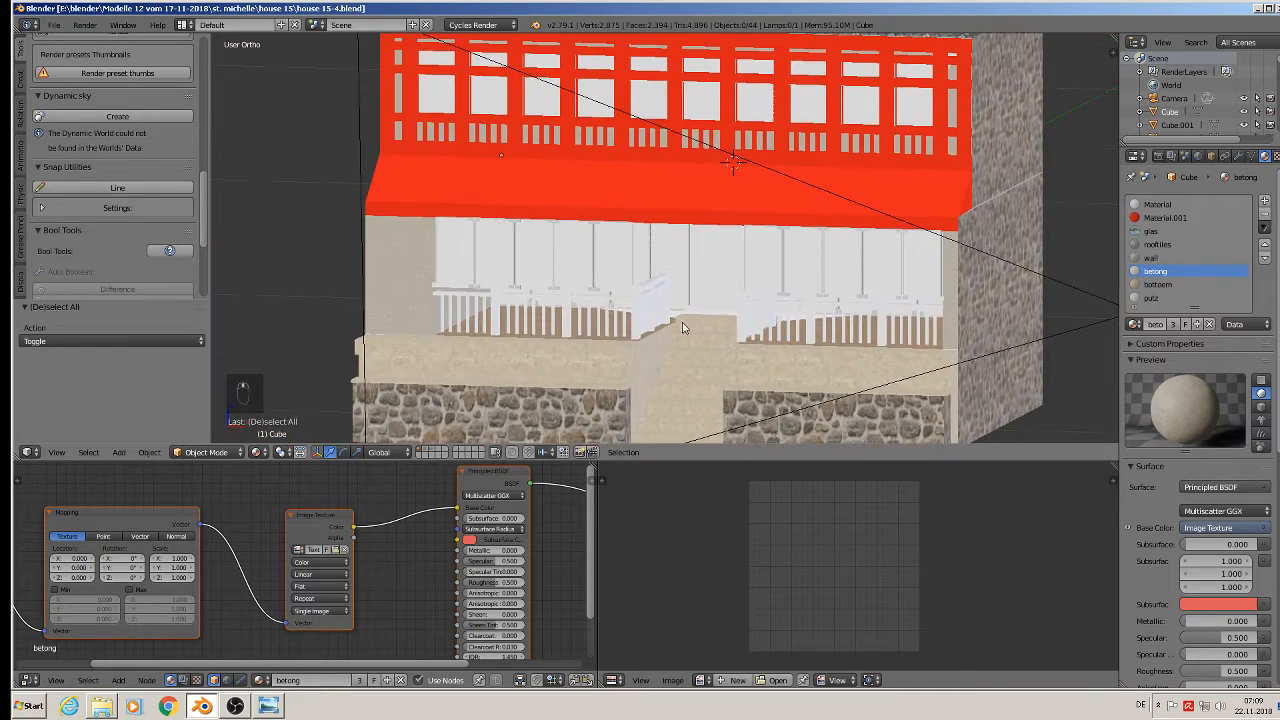
{"action": "scroll", "coordinate": [632, 292], "scroll_direction": "down", "scroll_amount": 5}
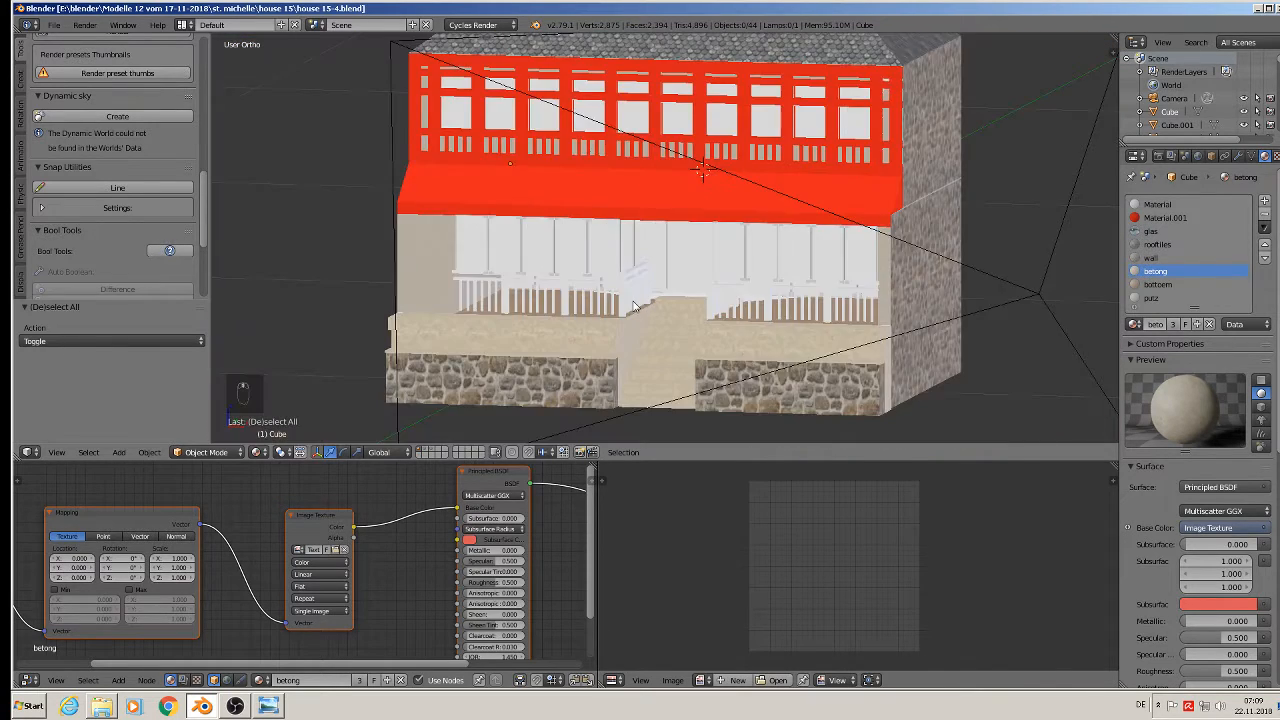
{"action": "scroll", "coordinate": [633, 298], "scroll_direction": "up", "scroll_amount": 2}
{"action": "scroll", "coordinate": [625, 290], "scroll_direction": "down", "scroll_amount": 2}
{"action": "scroll", "coordinate": [612, 278], "scroll_direction": "down", "scroll_amount": 3}
{"action": "scroll", "coordinate": [875, 99], "scroll_direction": "down", "scroll_amount": 2}
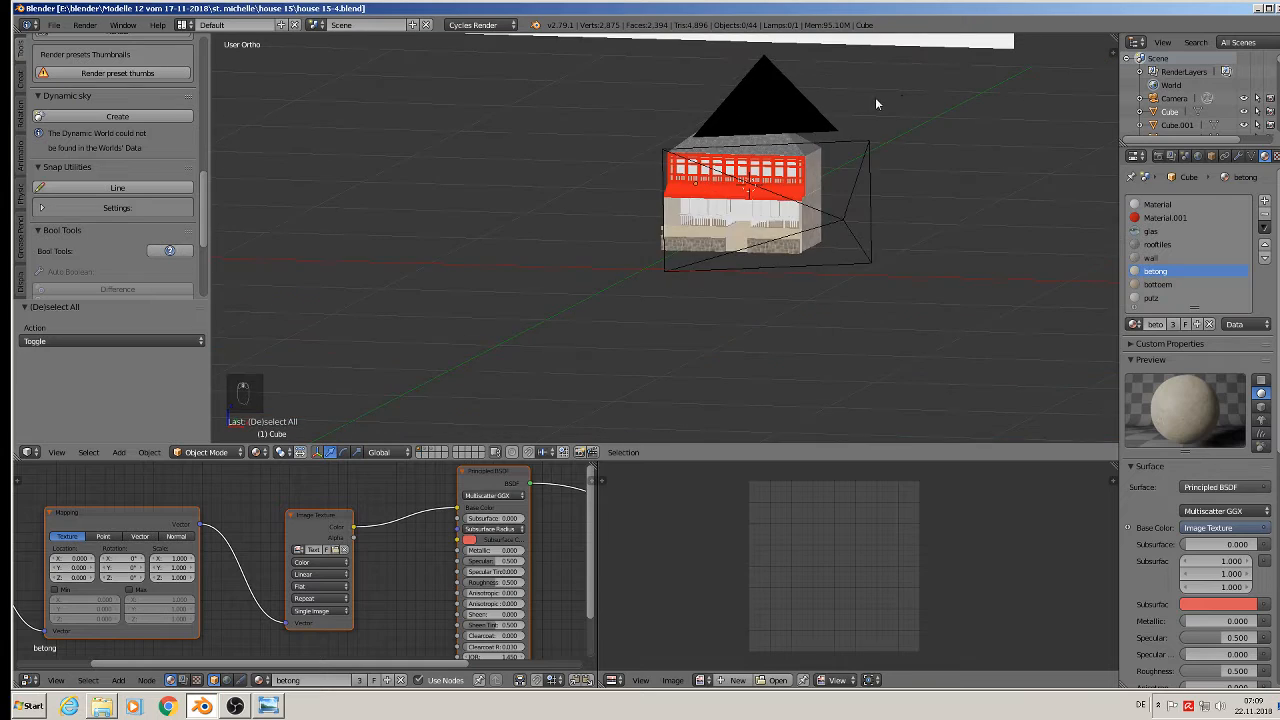
{"action": "middle_click_drag", "start_coordinate": [875, 99], "coordinate": [803, 407], "text": "shift"}
{"action": "scroll", "coordinate": [510, 190], "scroll_direction": "up", "scroll_amount": 3}
{"action": "scroll", "coordinate": [508, 184], "scroll_direction": "up", "scroll_amount": 6}
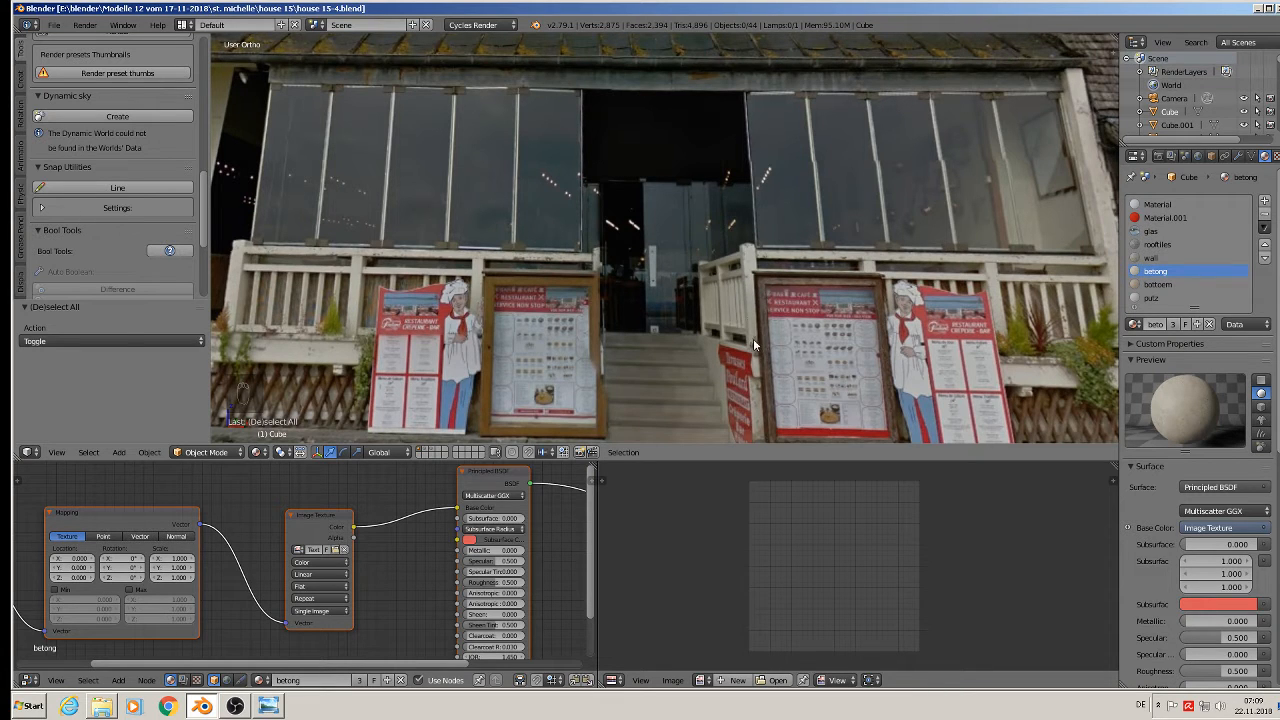
{"action": "scroll", "coordinate": [747, 336], "scroll_direction": "up", "scroll_amount": 8}
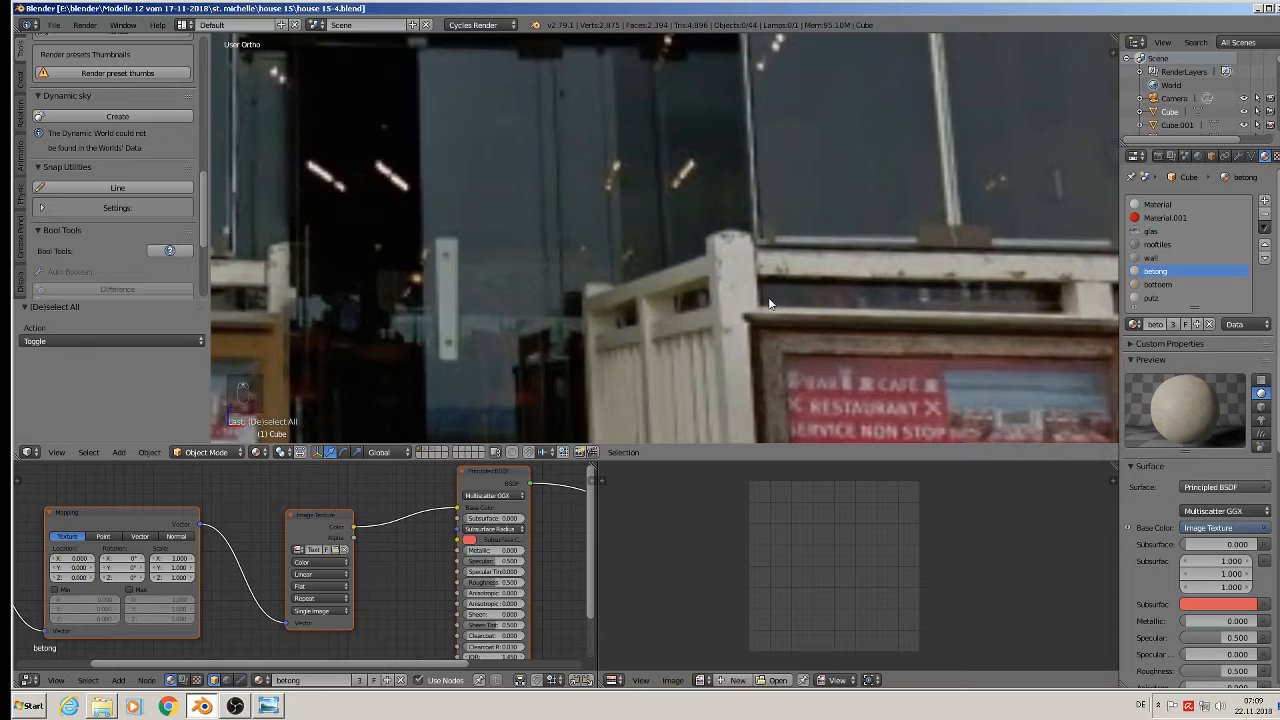
{"action": "scroll", "coordinate": [768, 297], "scroll_direction": "down", "scroll_amount": 6}
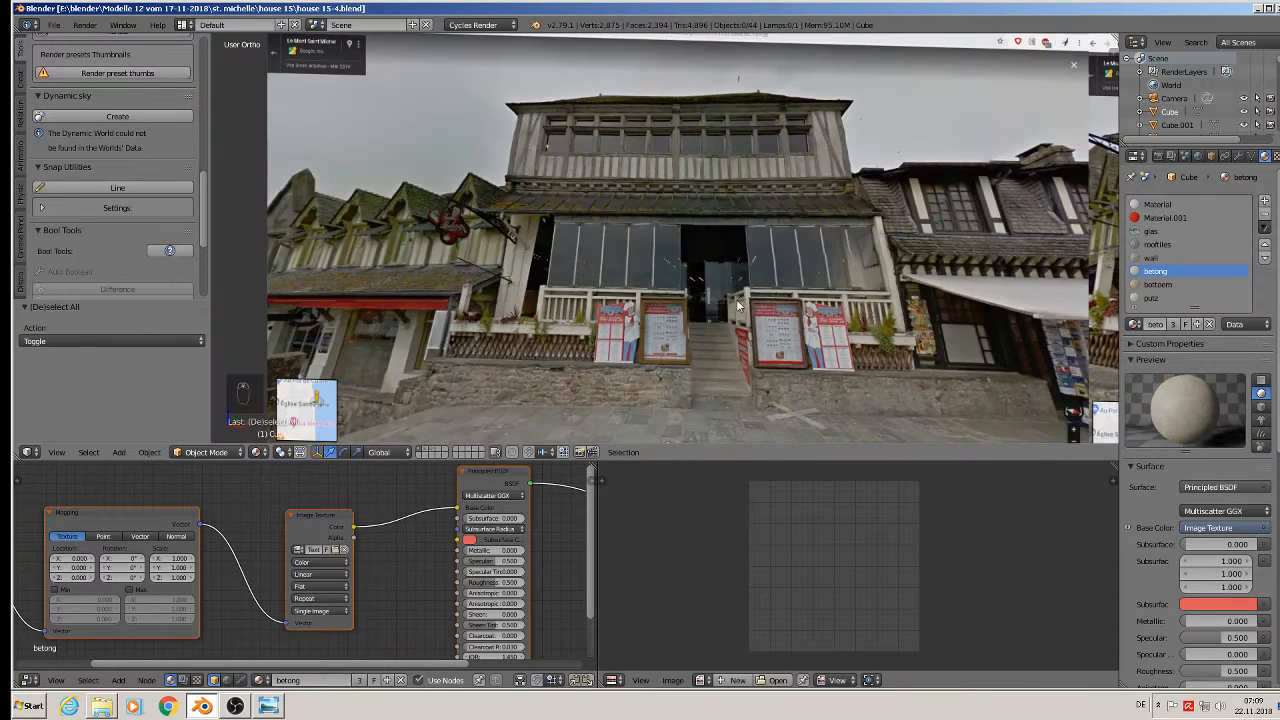
{"action": "scroll", "coordinate": [738, 305], "scroll_direction": "down", "scroll_amount": 6}
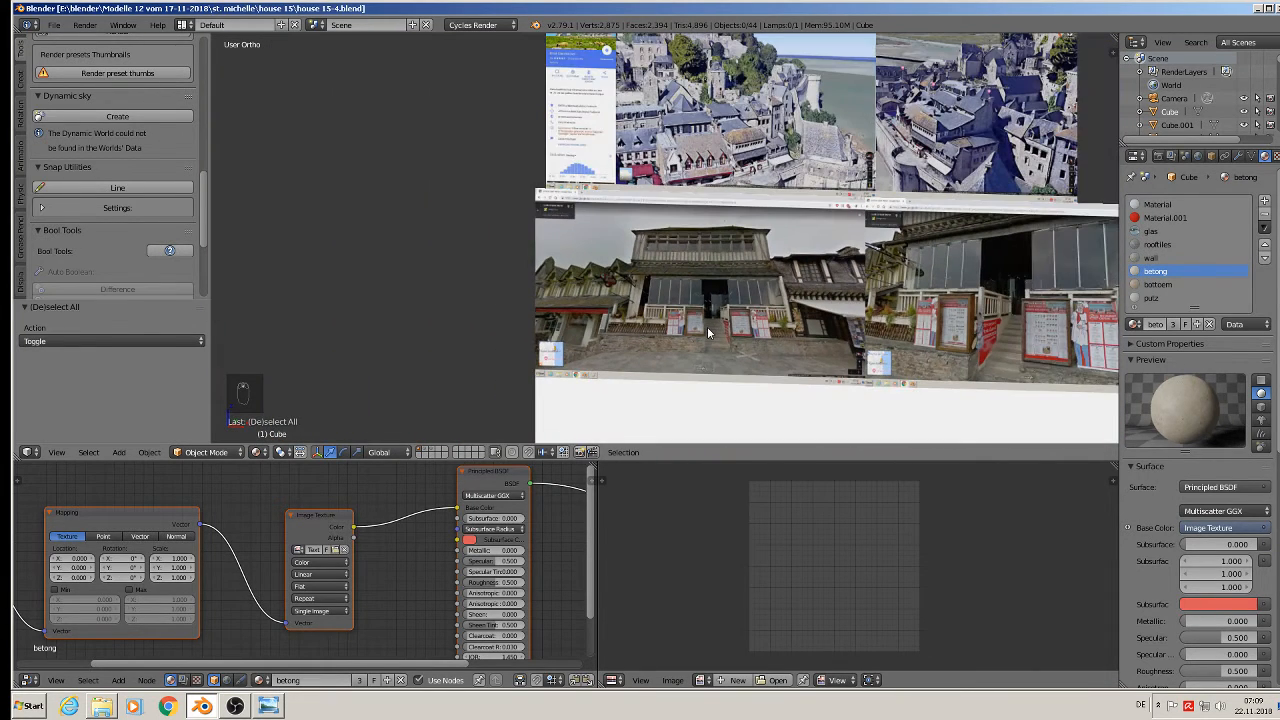
{"action": "middle_click_drag", "start_coordinate": [705, 340], "coordinate": [636, 160], "text": "shift"}
{"action": "middle_click_drag", "start_coordinate": [692, 425], "coordinate": [478, 274], "text": "shift"}
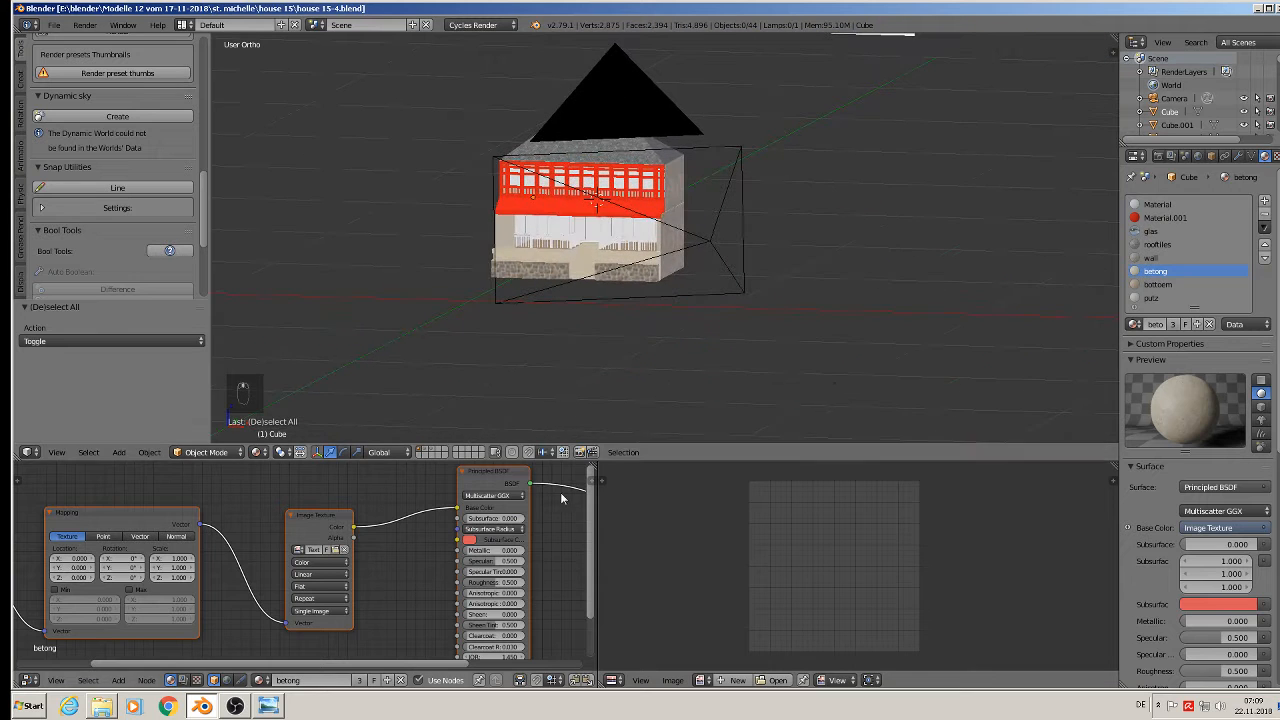
Step: Add a new material named beige to the porch railing and give it a light beige diffuse color
{"action": "scroll", "coordinate": [478, 274], "scroll_direction": "up", "scroll_amount": 8}
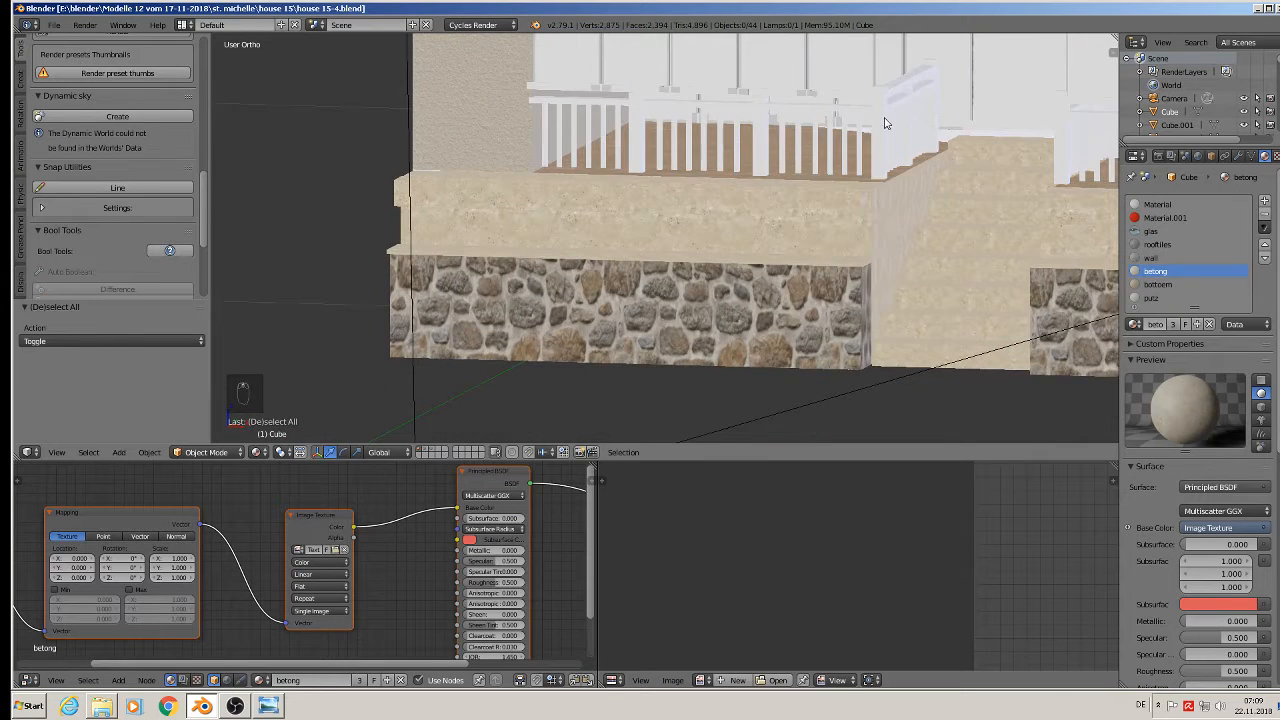
{"action": "right_click", "coordinate": [884, 123]}
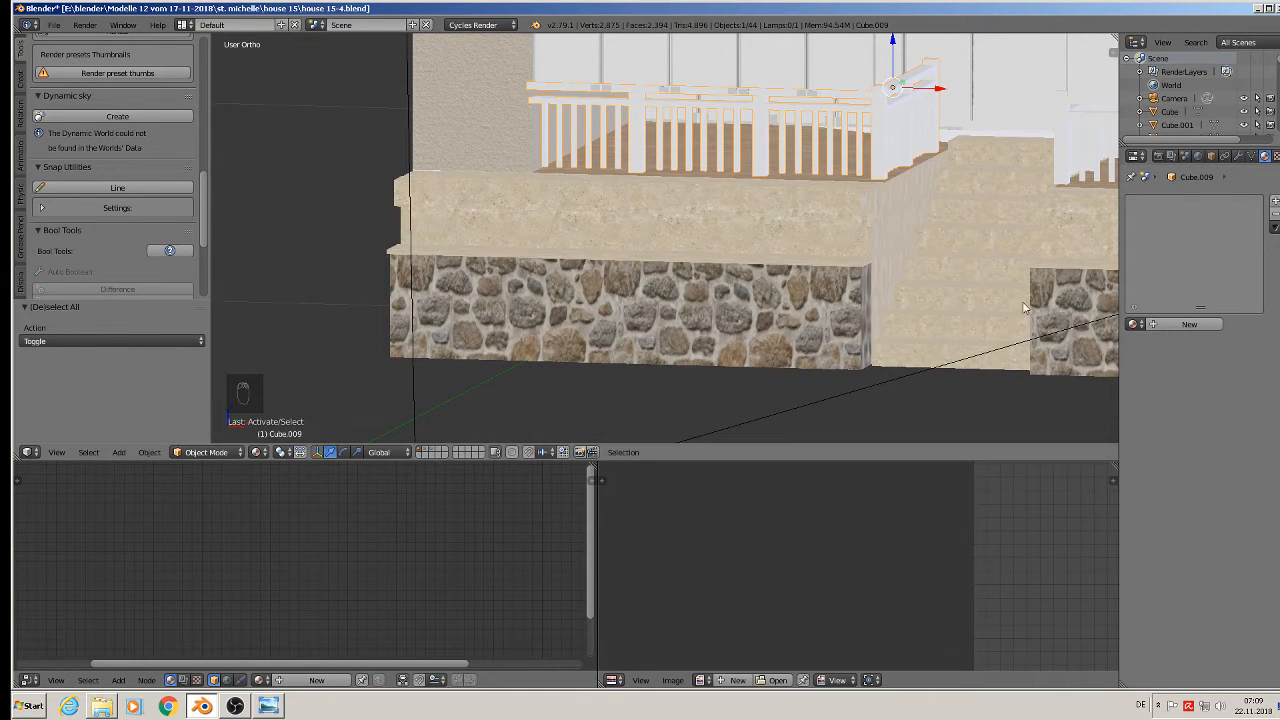
{"action": "left_click", "coordinate": [1187, 325]}
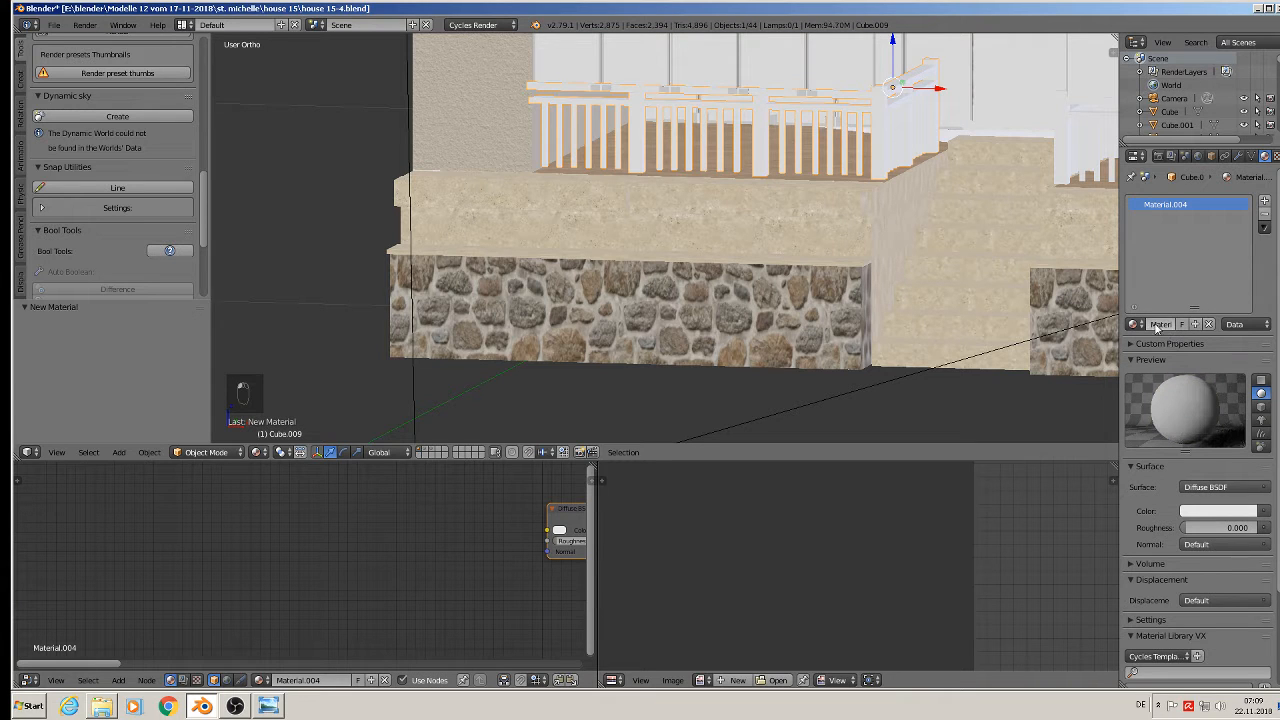
{"action": "type", "text": "bo"}
{"action": "type", "text": "ige"}
{"action": "key", "text": "Return"}
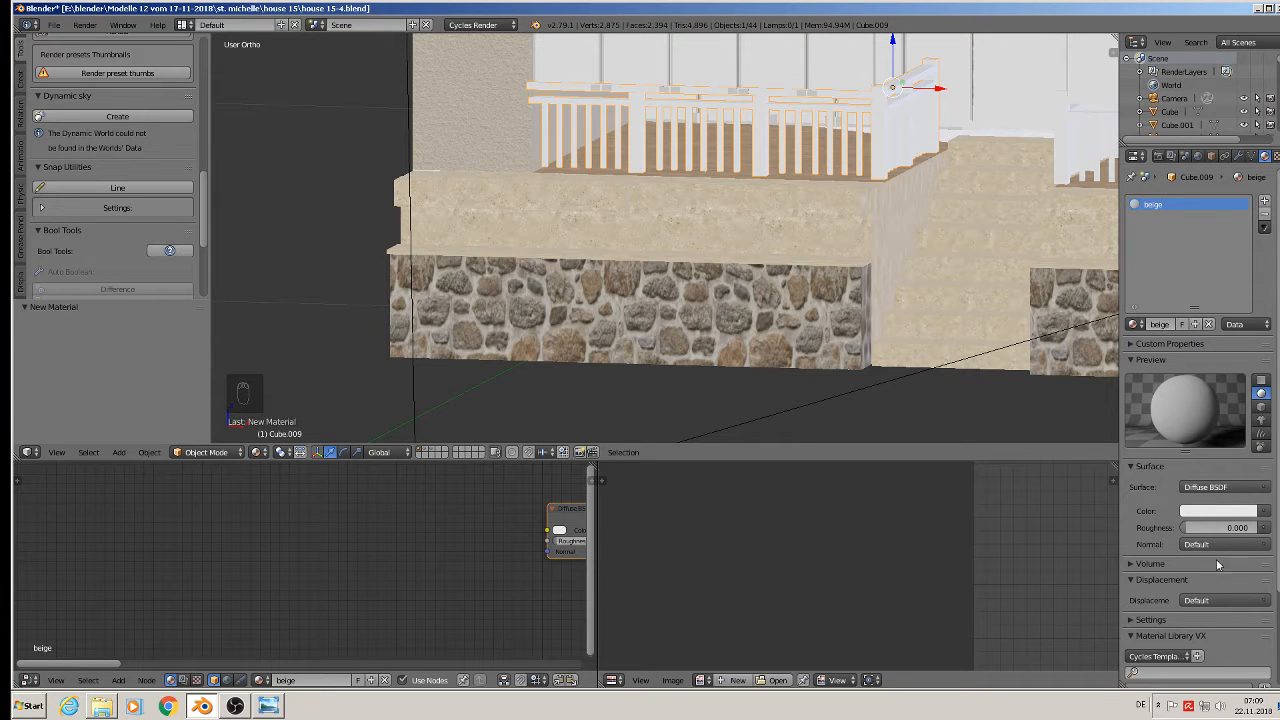
{"action": "left_click", "coordinate": [1247, 514]}
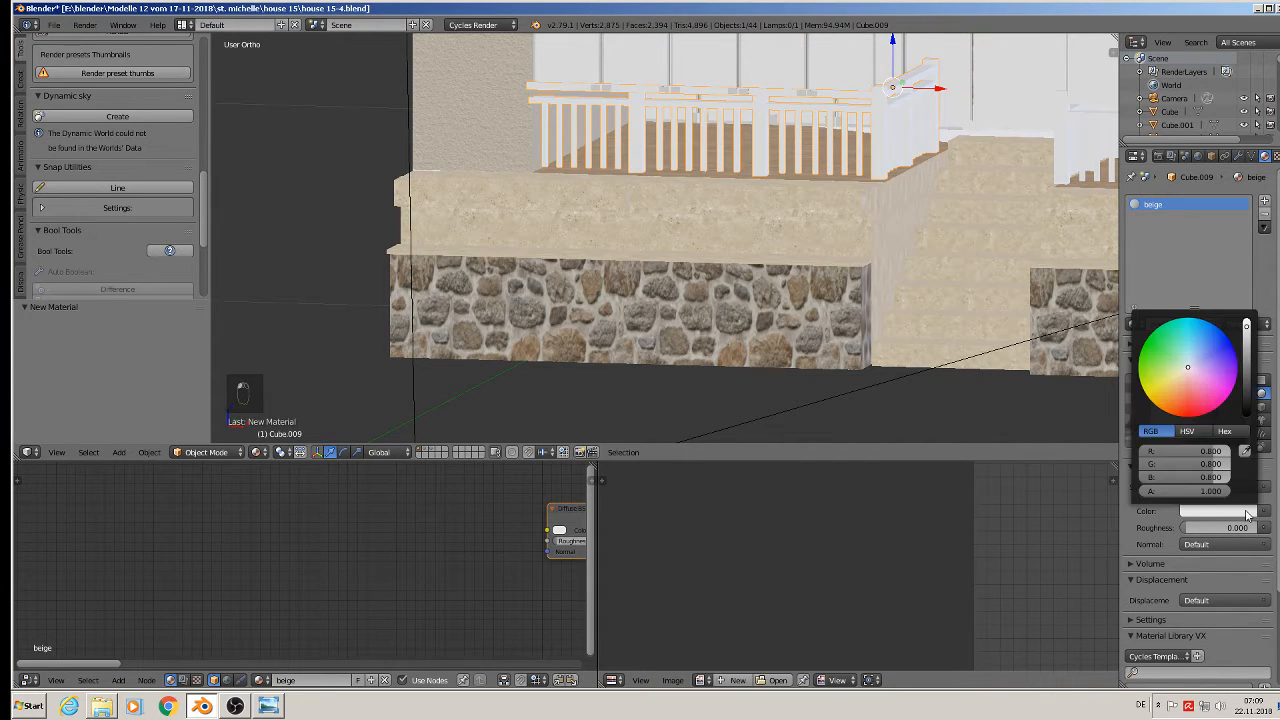
{"action": "left_click", "coordinate": [1185, 375]}
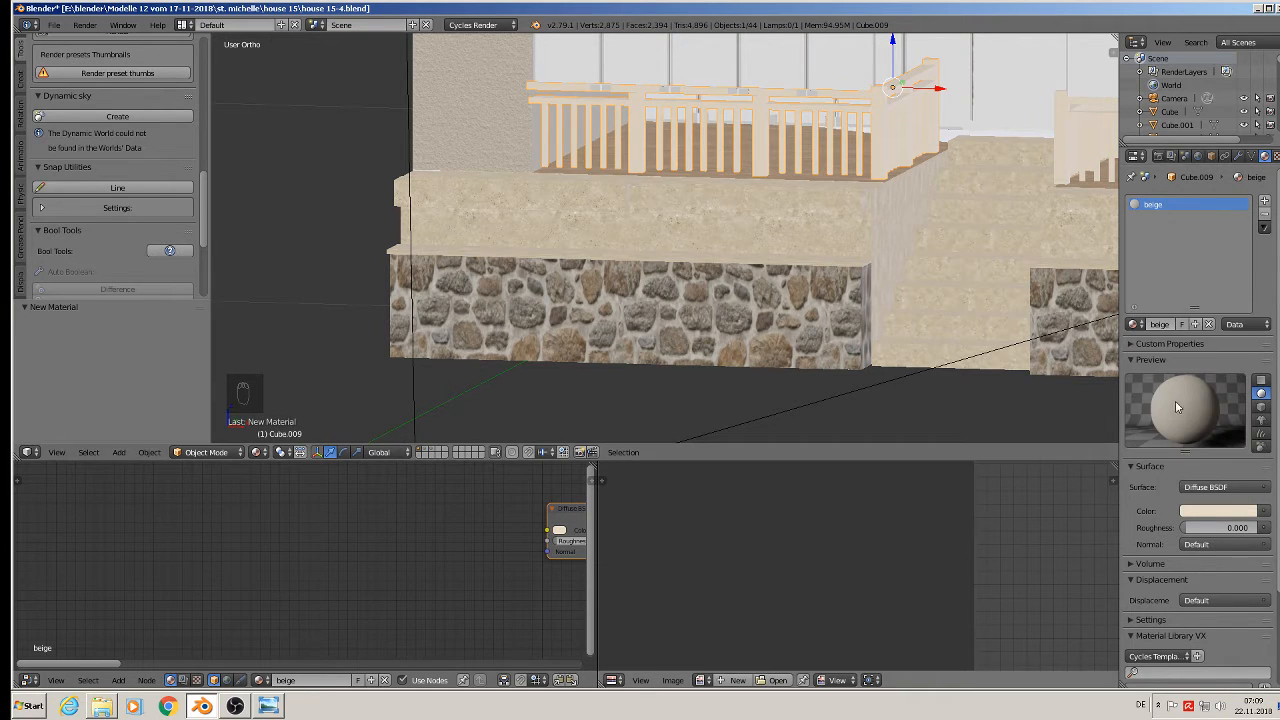
Step: Move the porch railing 0.002 along the Y axis, inspect it from the other side and deselect it
{"action": "scroll", "coordinate": [511, 296], "scroll_direction": "down", "scroll_amount": 3}
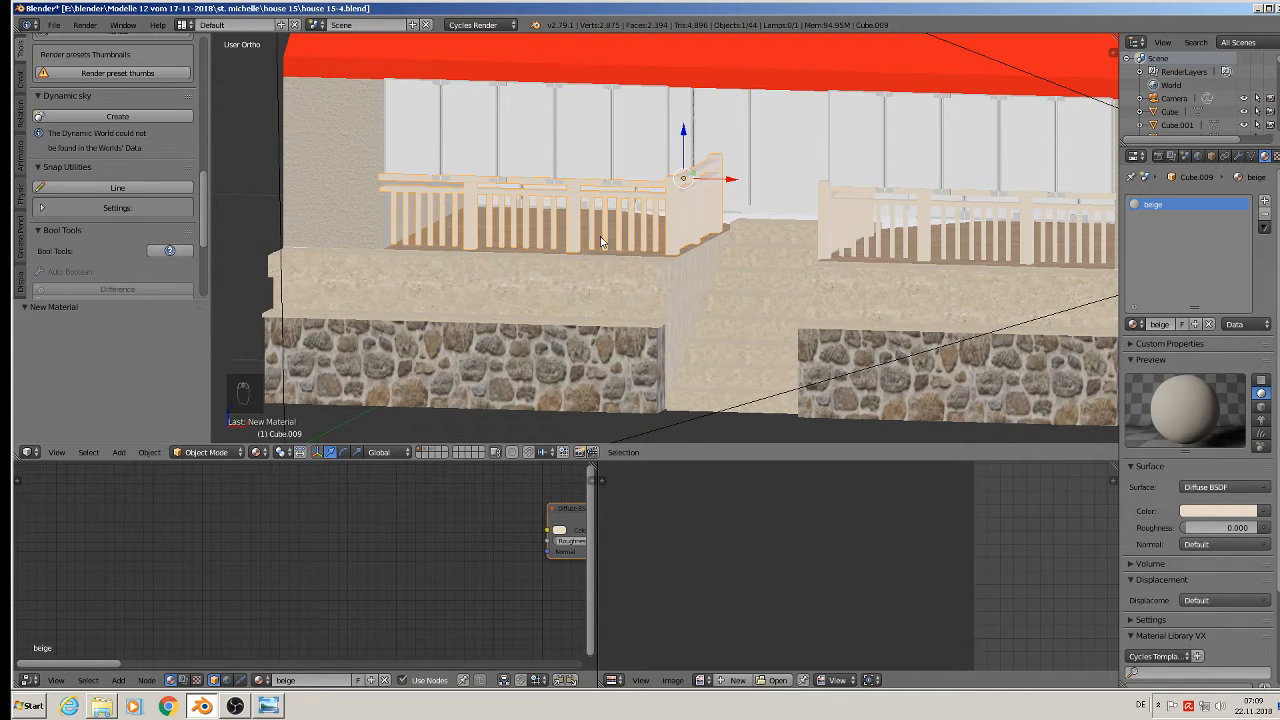
{"action": "scroll", "coordinate": [614, 218], "scroll_direction": "up", "scroll_amount": 3}
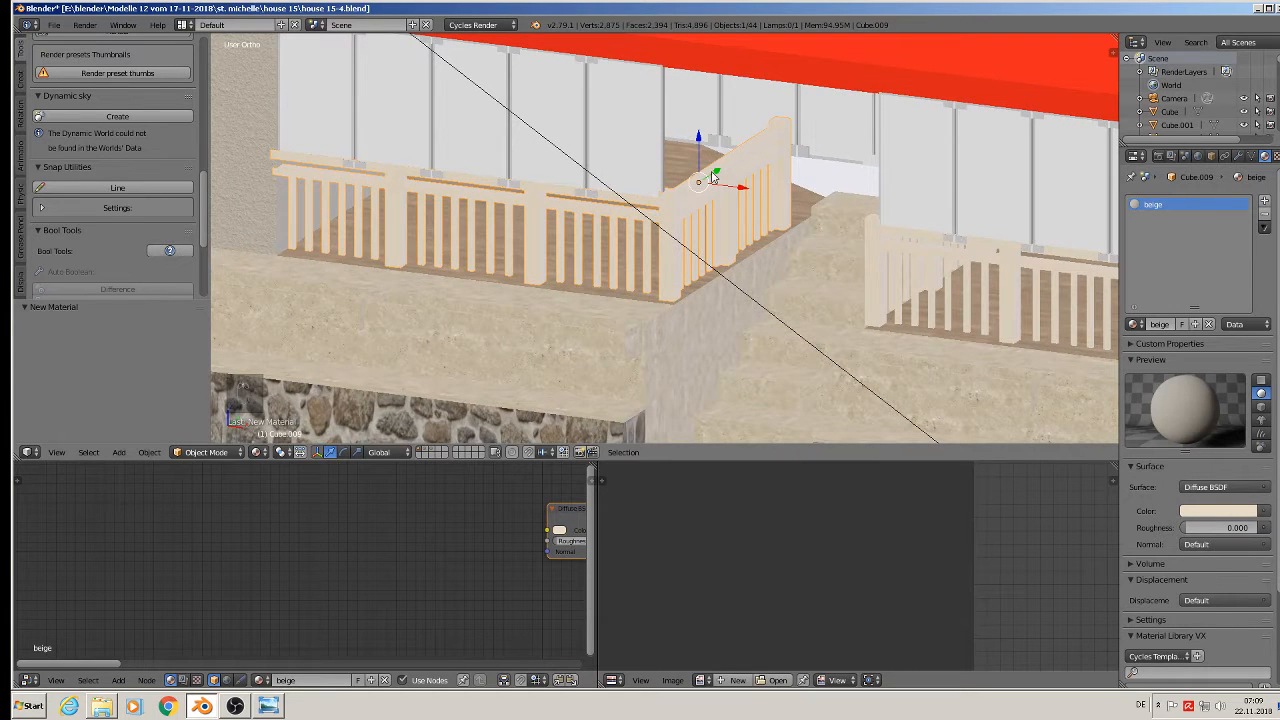
{"action": "mouse_move", "coordinate": [714, 176]}
{"action": "left_mouse_down"}
{"action": "mouse_move", "coordinate": [726, 170]}
{"action": "mouse_move", "coordinate": [716, 178]}
{"action": "left_mouse_up"}
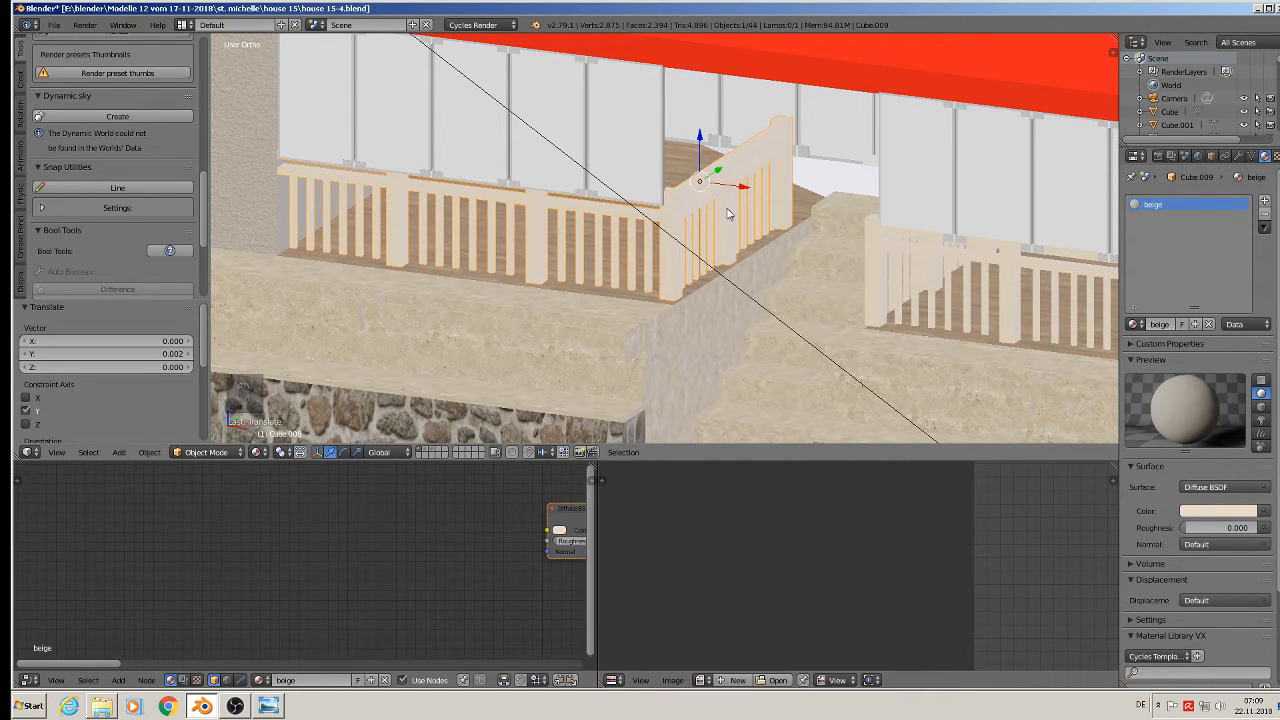
{"action": "middle_click_drag", "start_coordinate": [806, 277], "coordinate": [671, 268]}
{"action": "scroll", "coordinate": [671, 268], "scroll_direction": "down", "scroll_amount": 3}
{"action": "key", "text": "a"}
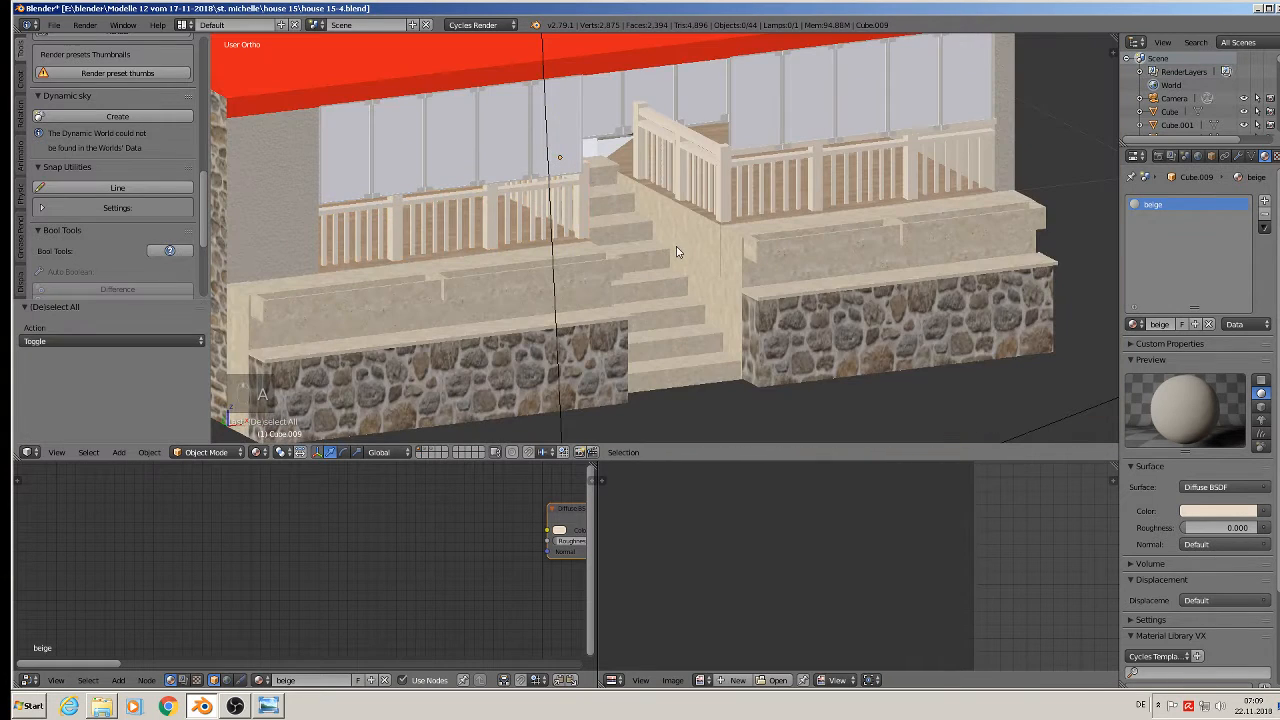
Step: Move the porch railing beside the open stair side 0.004 along Y, lower it 0.005, and shift it back 0.003 along Y
{"action": "right_click", "coordinate": [722, 158]}
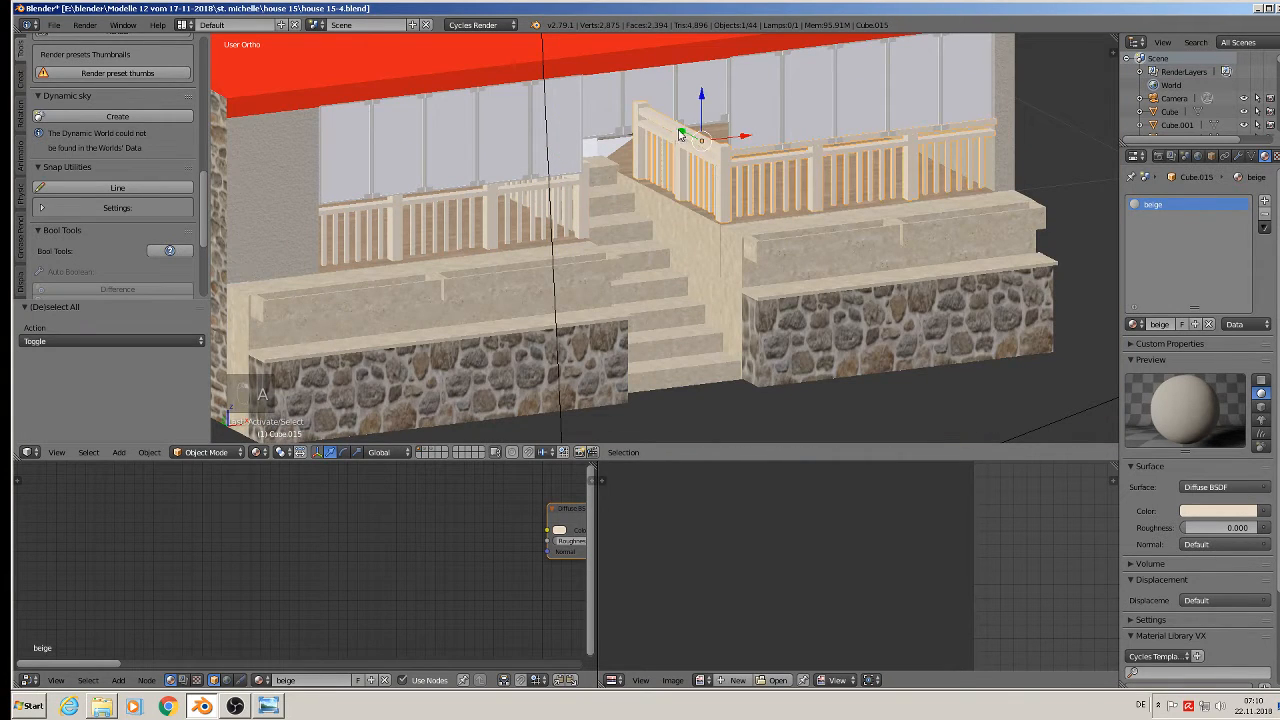
{"action": "key", "text": "g"}
{"action": "key", "text": "y"}
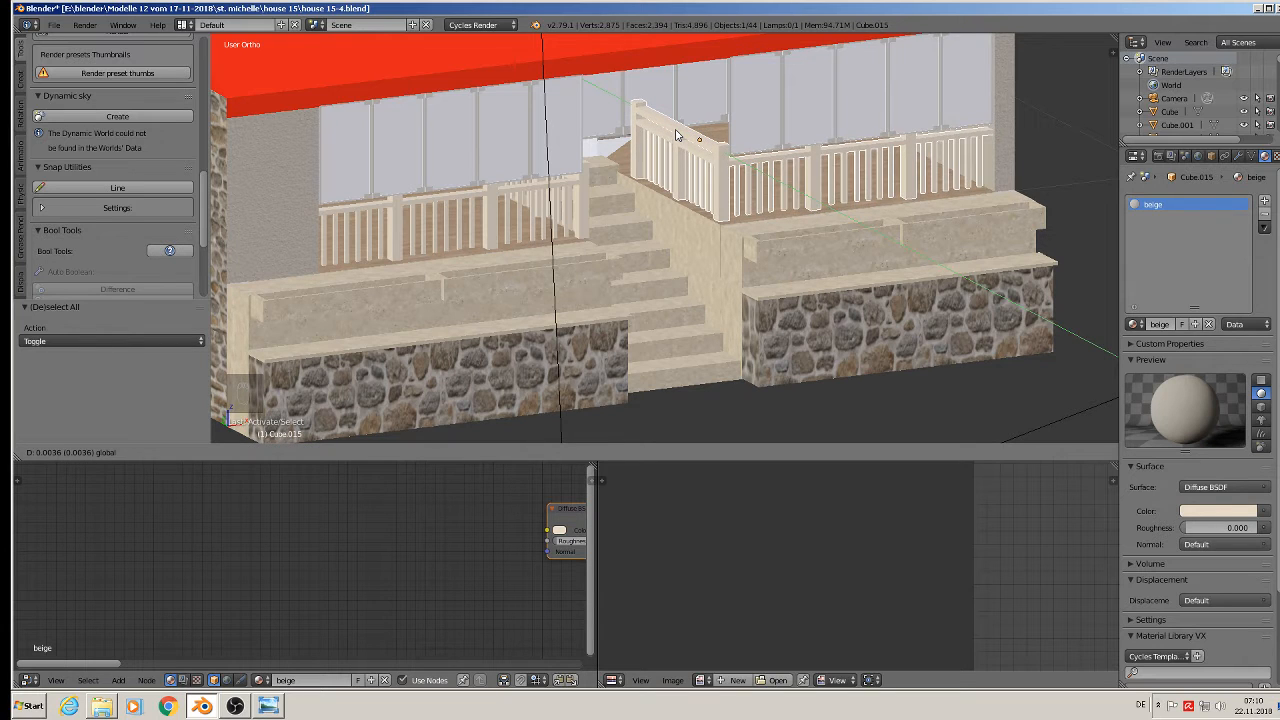
{"action": "left_click", "coordinate": [676, 136]}
{"action": "key", "text": "g"}
{"action": "key", "text": "z"}
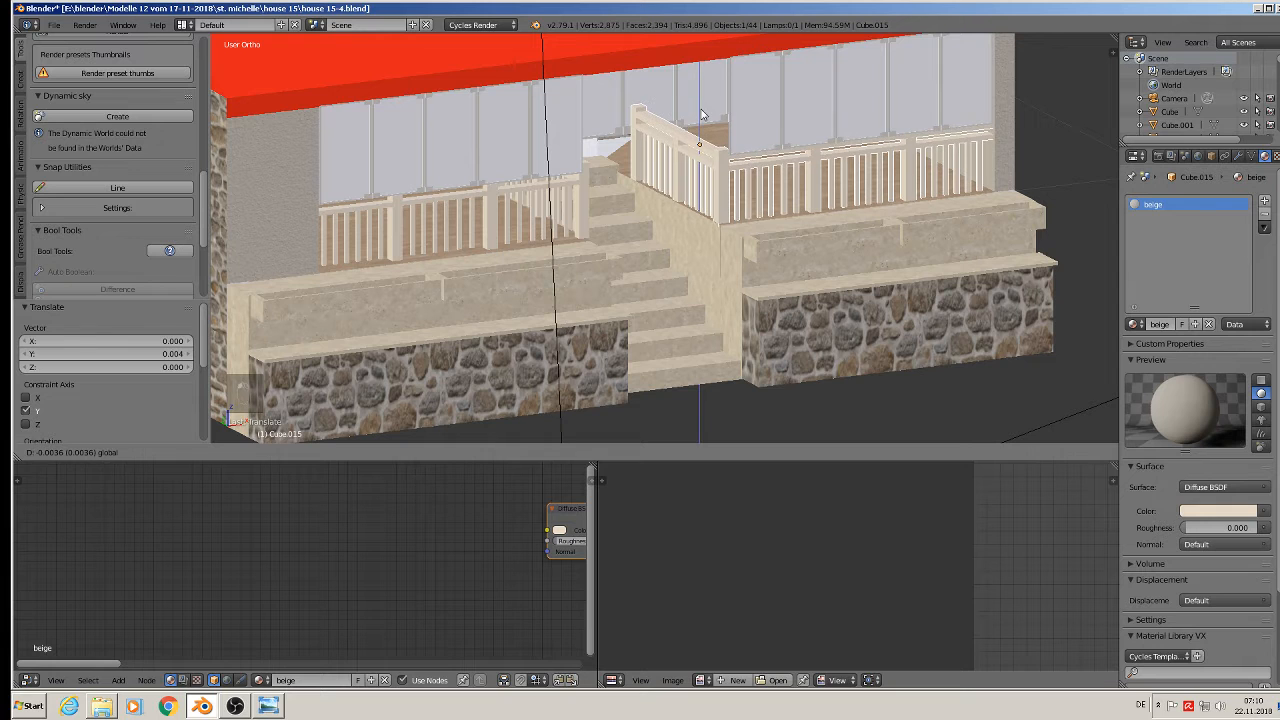
{"action": "left_click", "coordinate": [700, 120]}
{"action": "scroll", "coordinate": [680, 135], "scroll_direction": "up", "scroll_amount": 4}
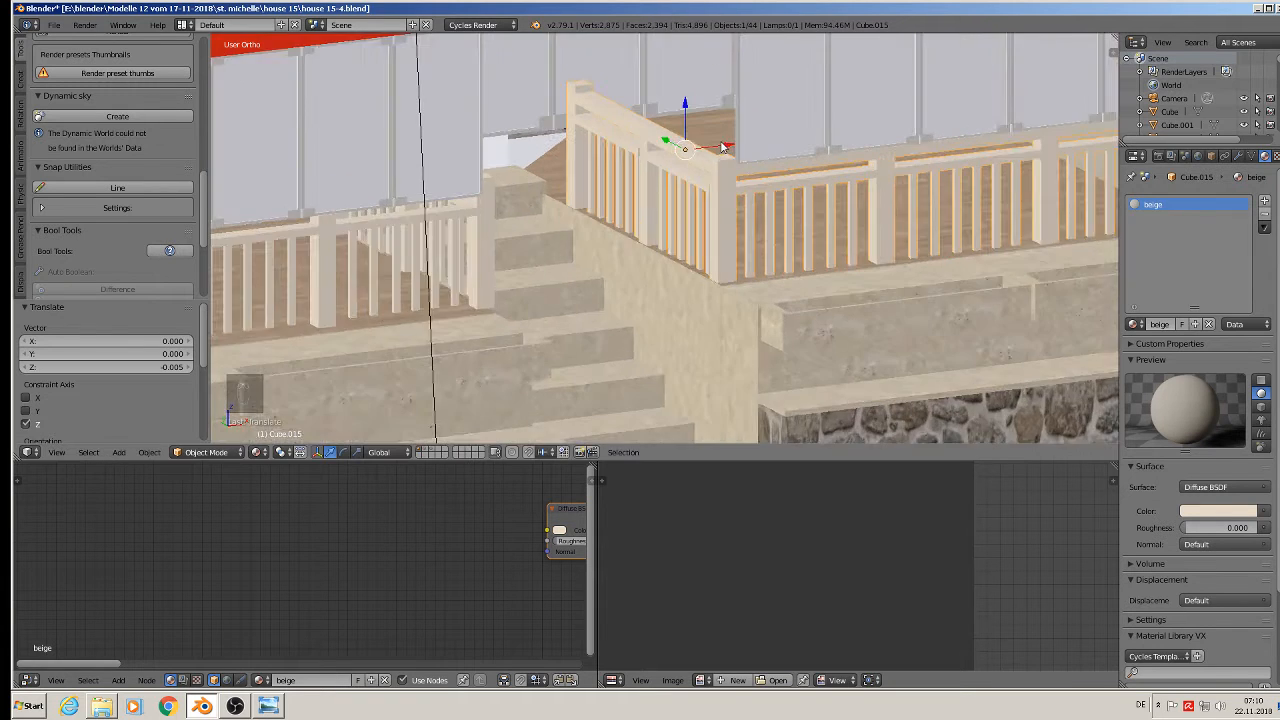
{"action": "left_click_drag", "start_coordinate": [656, 146], "coordinate": [657, 158]}
{"action": "scroll", "coordinate": [655, 165], "scroll_direction": "down", "scroll_amount": 2}
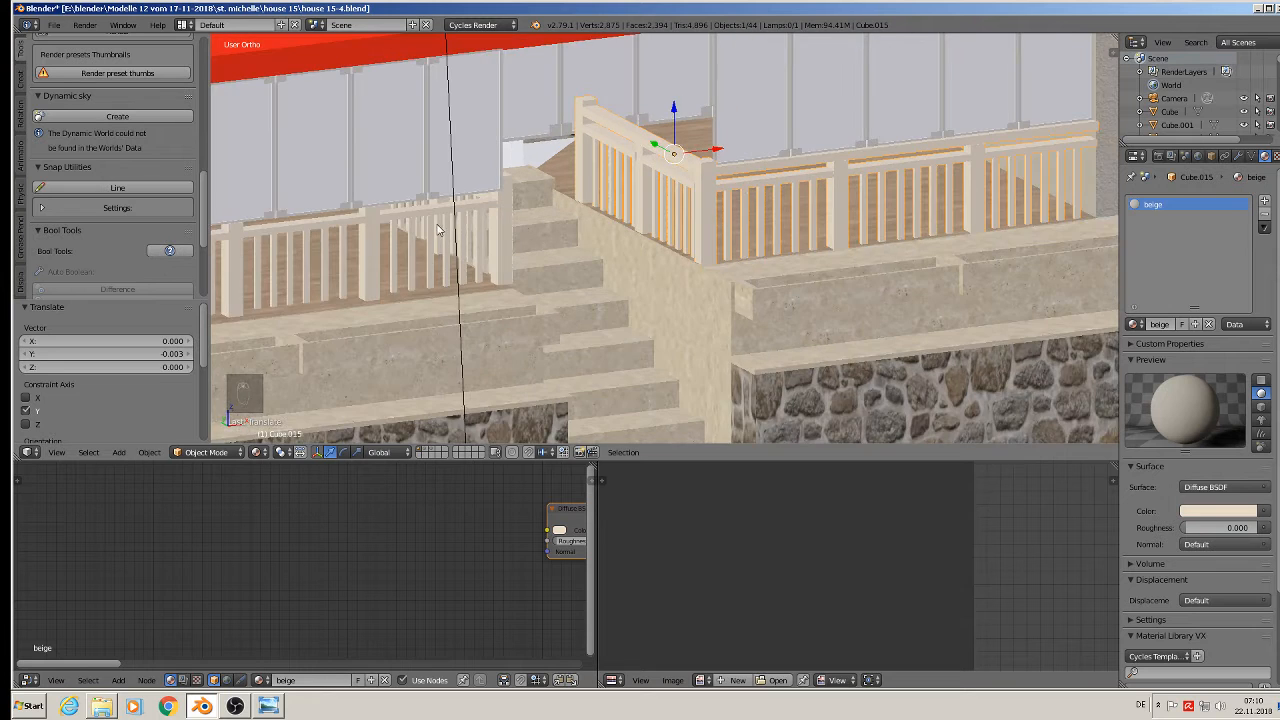
Step: Lower the porch railing on the other side of the stairs by 0.006, nudge it along Y and deselect it
{"action": "middle_click_drag", "start_coordinate": [438, 230], "coordinate": [609, 190], "text": "shift"}
{"action": "right_click", "coordinate": [547, 187]}
{"action": "middle_click_drag", "start_coordinate": [510, 204], "coordinate": [428, 204]}
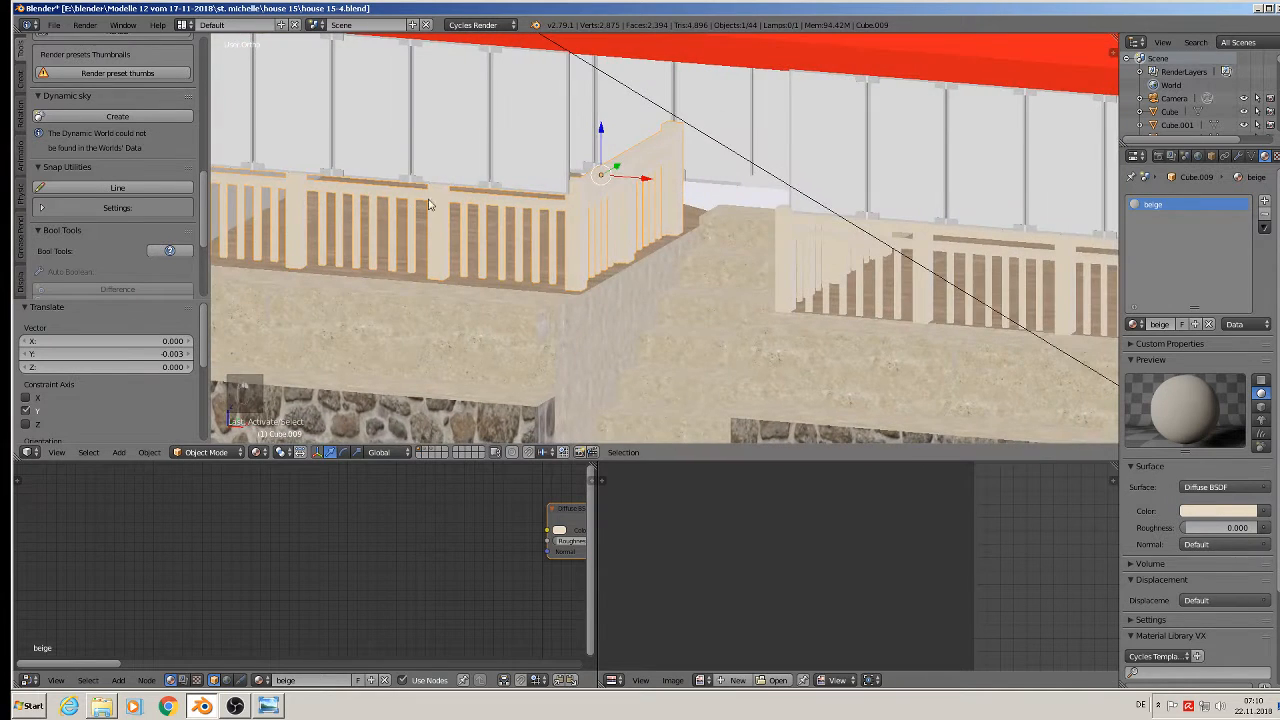
{"action": "left_click_drag", "start_coordinate": [601, 145], "coordinate": [601, 155]}
{"action": "middle_click_drag", "start_coordinate": [598, 159], "coordinate": [533, 190]}
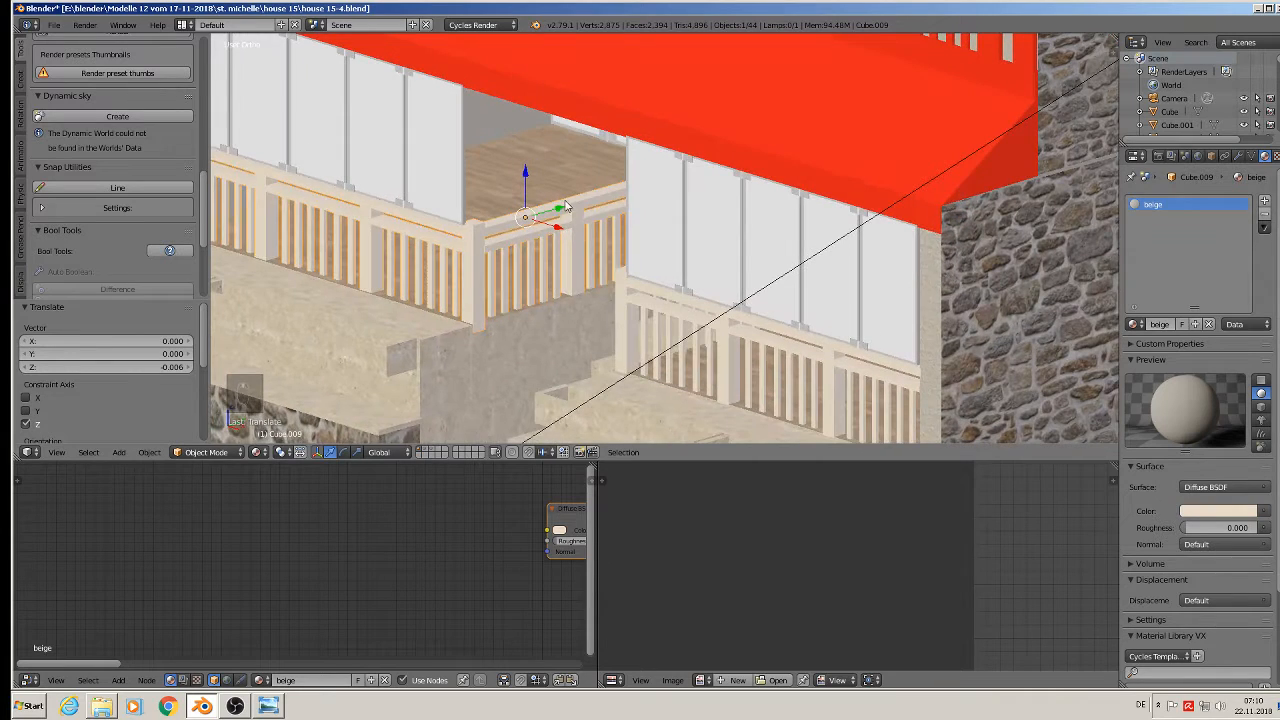
{"action": "left_click_drag", "start_coordinate": [563, 205], "coordinate": [562, 206]}
{"action": "scroll", "coordinate": [562, 207], "scroll_direction": "down", "scroll_amount": 2}
{"action": "key", "text": "a"}
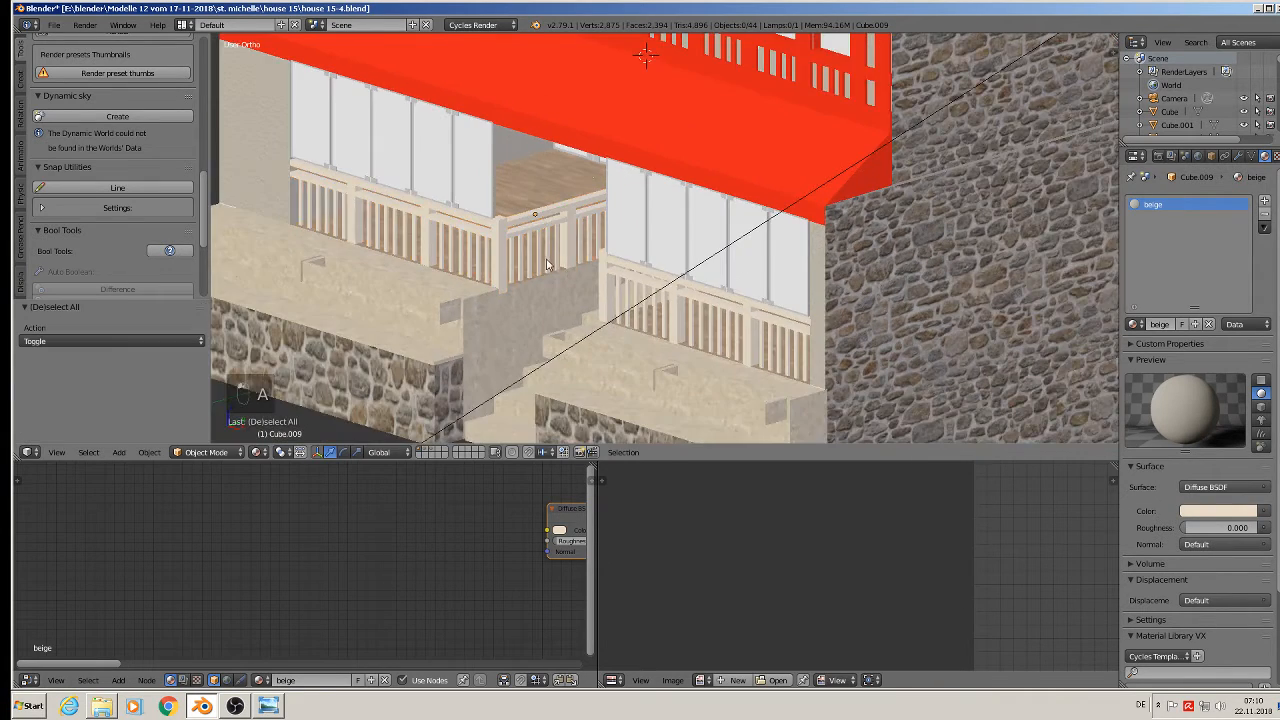
Step: Save the house model over the existing file
{"action": "scroll", "coordinate": [550, 254], "scroll_direction": "down", "scroll_amount": 2}
{"action": "middle_click_drag", "start_coordinate": [546, 256], "coordinate": [582, 276]}
{"action": "scroll", "coordinate": [593, 238], "scroll_direction": "down", "scroll_amount": 2}
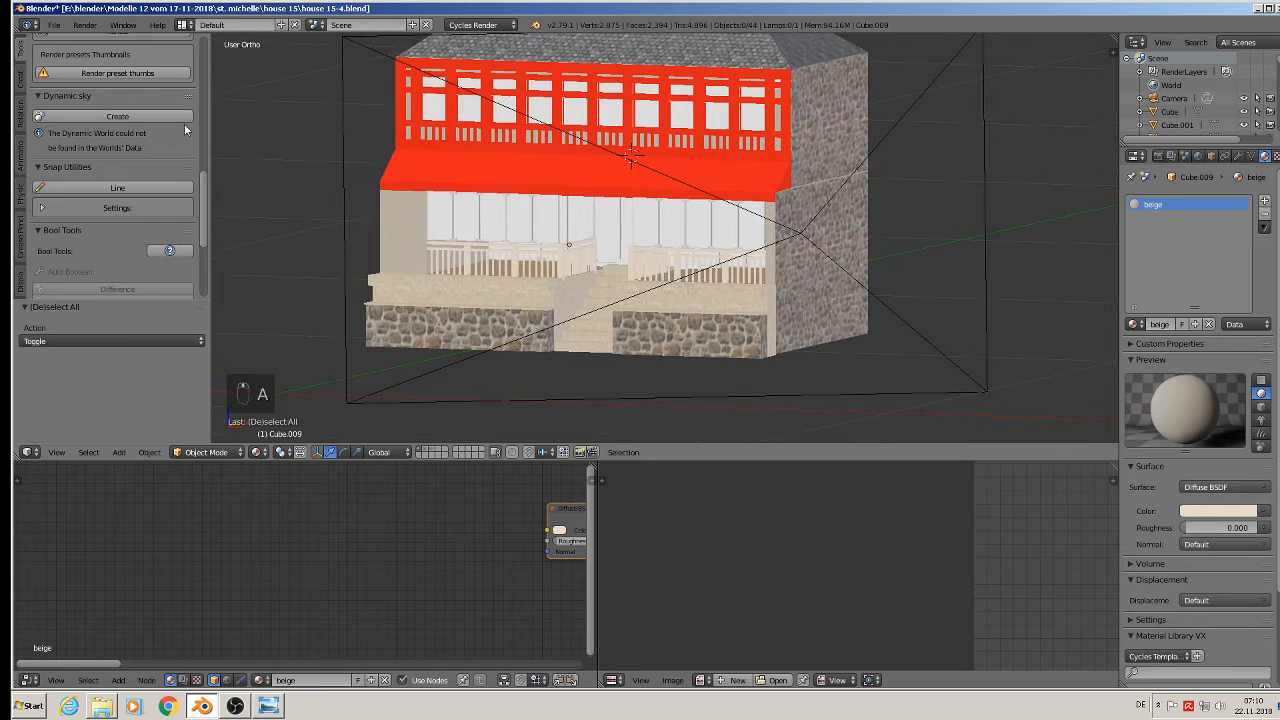
{"action": "left_click", "coordinate": [54, 24]}
{"action": "left_click", "coordinate": [80, 122]}
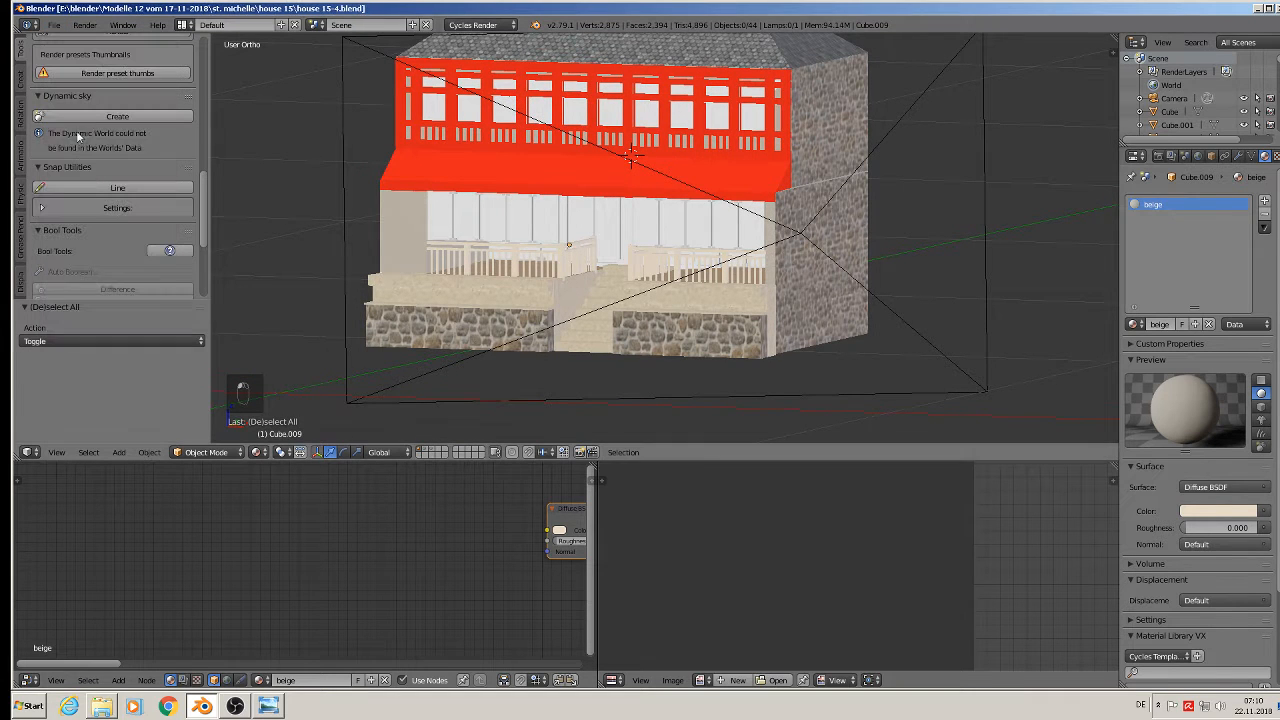
Step: Select the house body and compare its red canopy and upper facade with the reference street photo
{"action": "middle_click_drag", "start_coordinate": [516, 192], "coordinate": [677, 290], "text": "shift"}
{"action": "scroll", "coordinate": [642, 286], "scroll_direction": "up", "scroll_amount": 4}
{"action": "scroll", "coordinate": [544, 268], "scroll_direction": "down", "scroll_amount": 5}
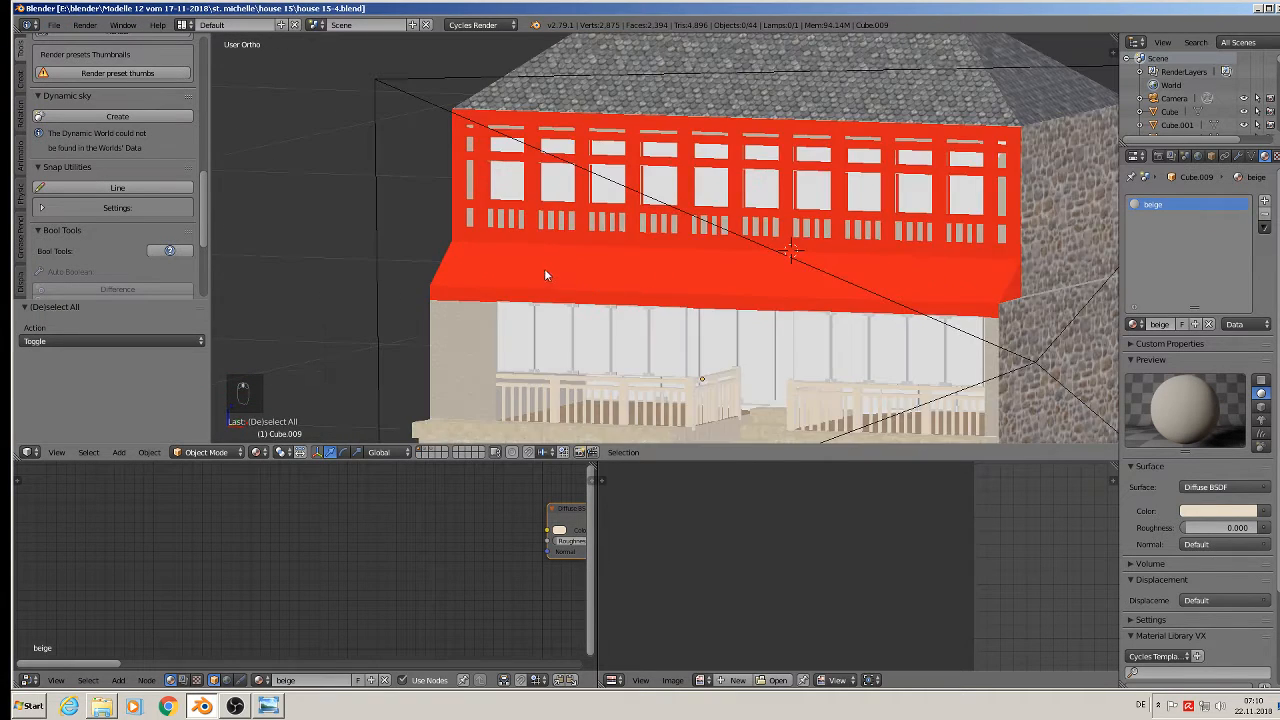
{"action": "right_click", "coordinate": [536, 281]}
{"action": "middle_click_drag", "start_coordinate": [528, 277], "coordinate": [631, 324]}
{"action": "scroll", "coordinate": [620, 306], "scroll_direction": "down", "scroll_amount": 8}
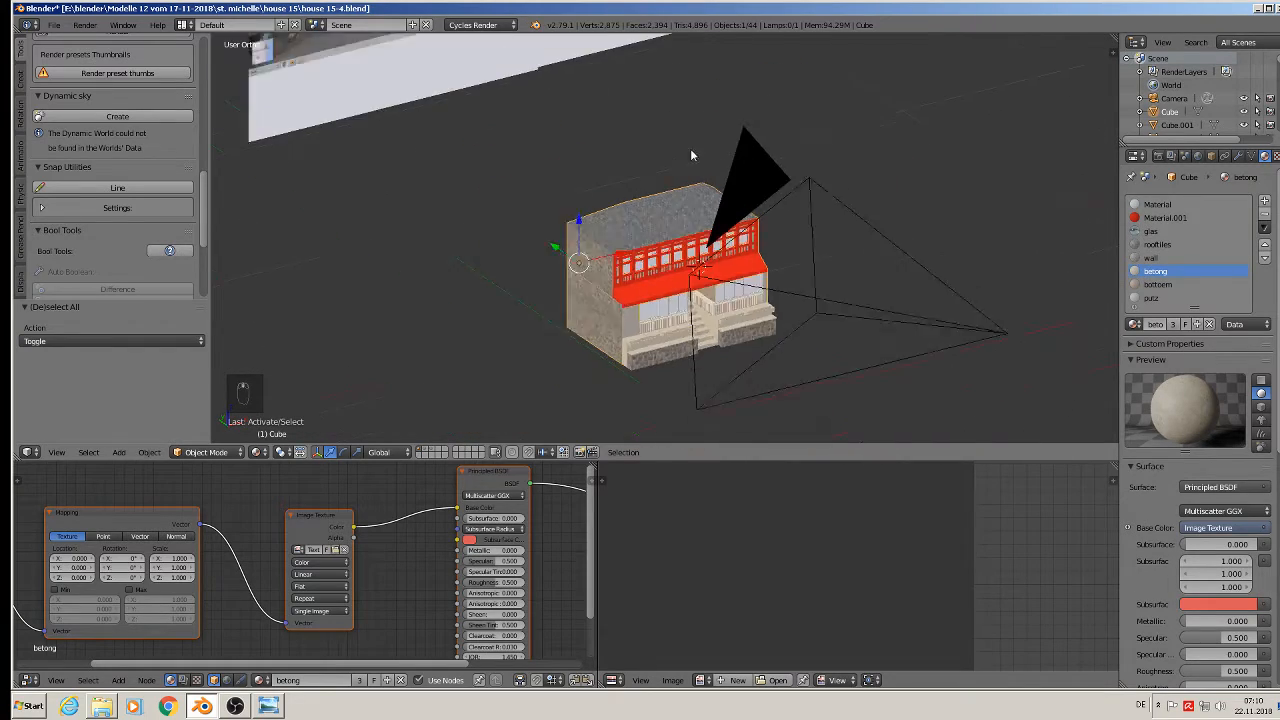
{"action": "middle_click_drag", "start_coordinate": [604, 118], "coordinate": [687, 296], "text": "shift"}
{"action": "scroll", "coordinate": [594, 166], "scroll_direction": "up", "scroll_amount": 5}
{"action": "middle_click_drag", "start_coordinate": [905, 108], "coordinate": [569, 202], "text": "shift"}
{"action": "scroll", "coordinate": [569, 202], "scroll_direction": "up", "scroll_amount": 4}
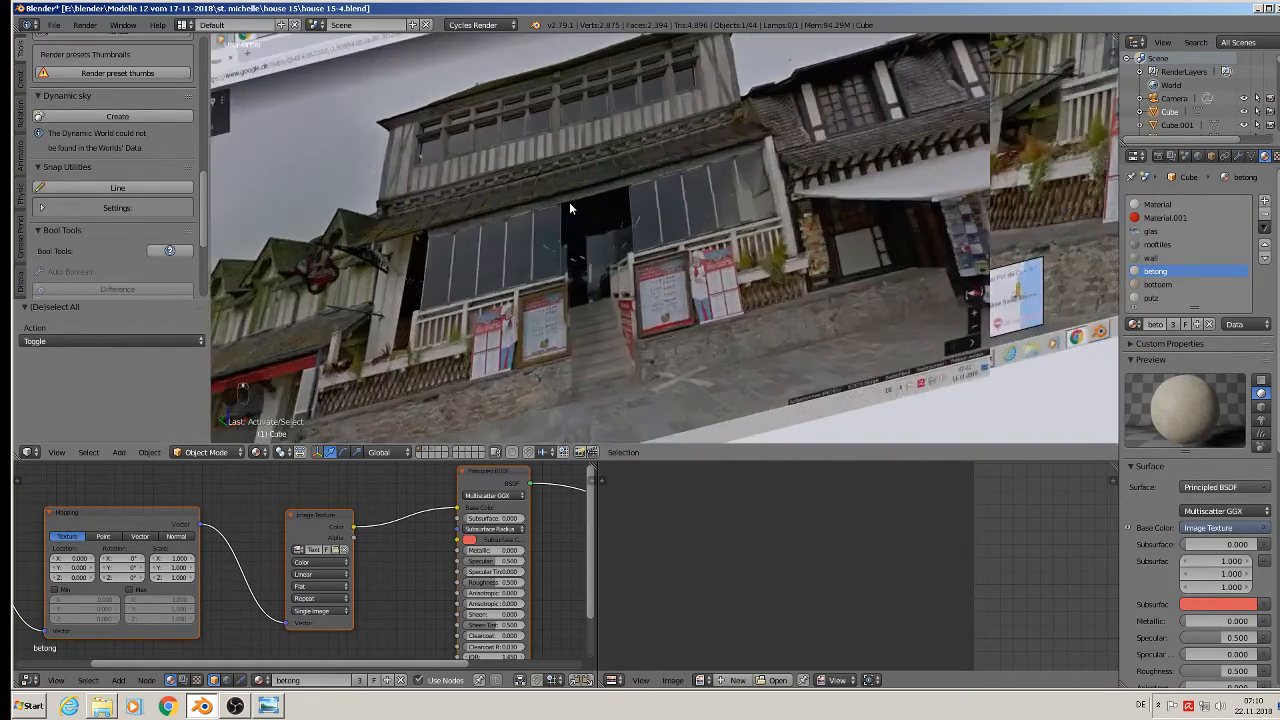
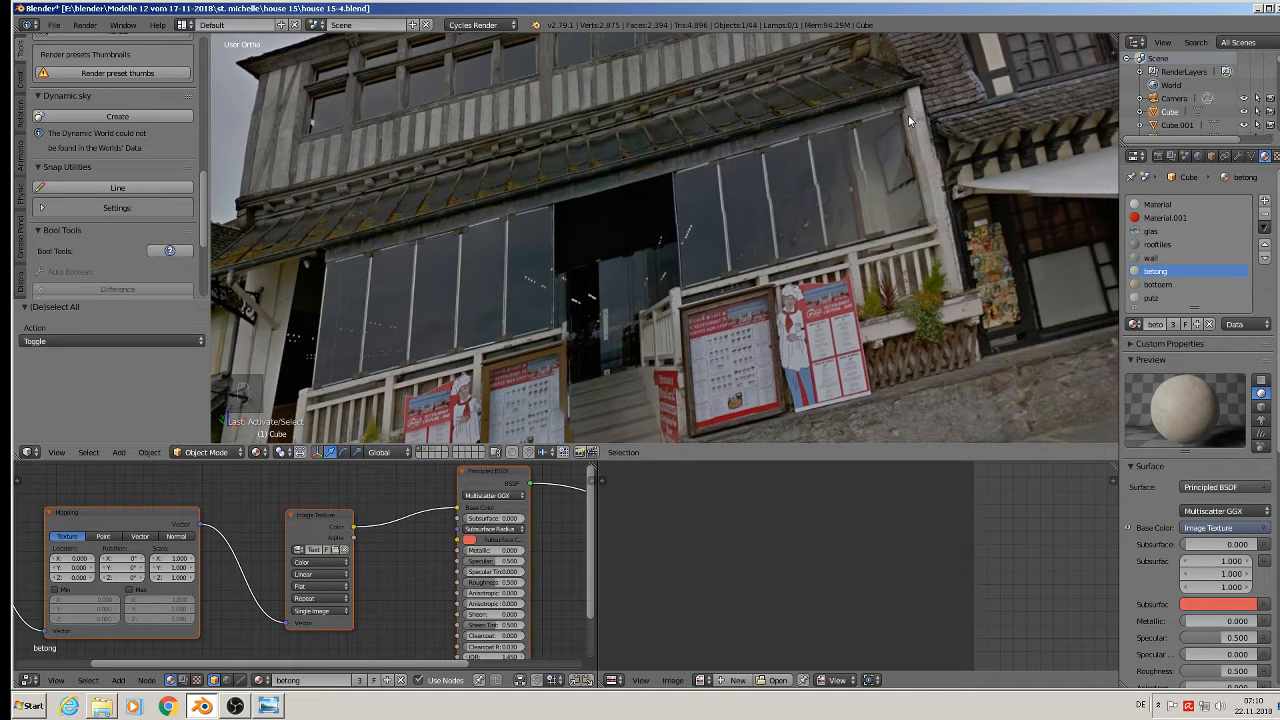
{"action": "scroll", "coordinate": [826, 235], "scroll_direction": "down", "scroll_amount": 6}
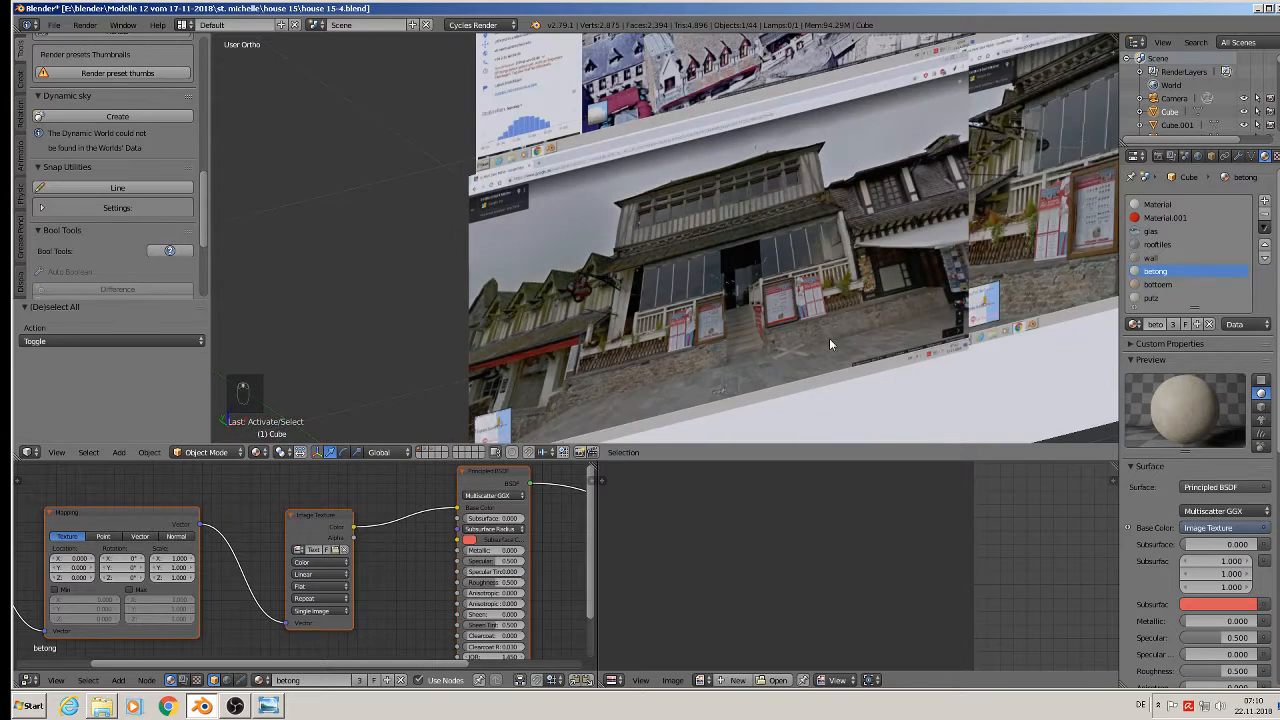
{"action": "middle_click_drag", "start_coordinate": [829, 338], "coordinate": [564, 89], "text": "shift"}
{"action": "scroll", "coordinate": [680, 180], "scroll_direction": "down", "scroll_amount": 3}
{"action": "middle_click_drag", "start_coordinate": [778, 304], "coordinate": [831, 319]}
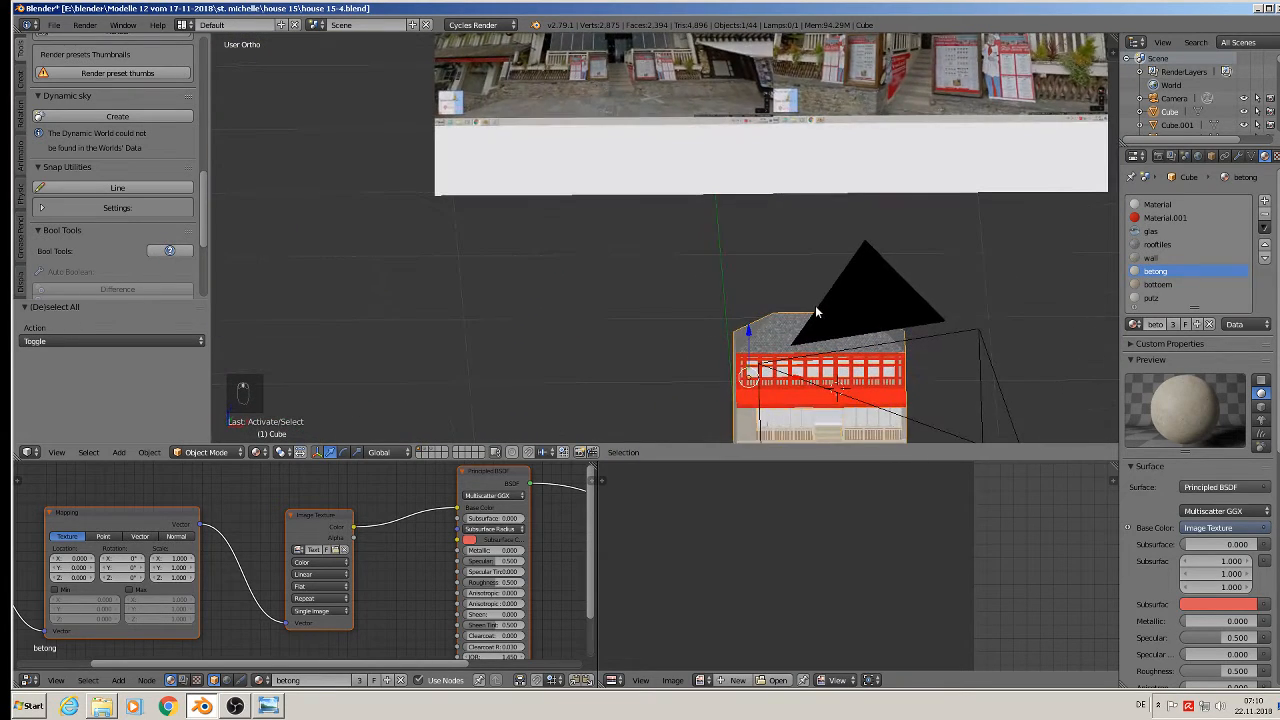
{"action": "scroll", "coordinate": [815, 305], "scroll_direction": "up", "scroll_amount": 4}
{"action": "scroll", "coordinate": [744, 286], "scroll_direction": "up", "scroll_amount": 1}
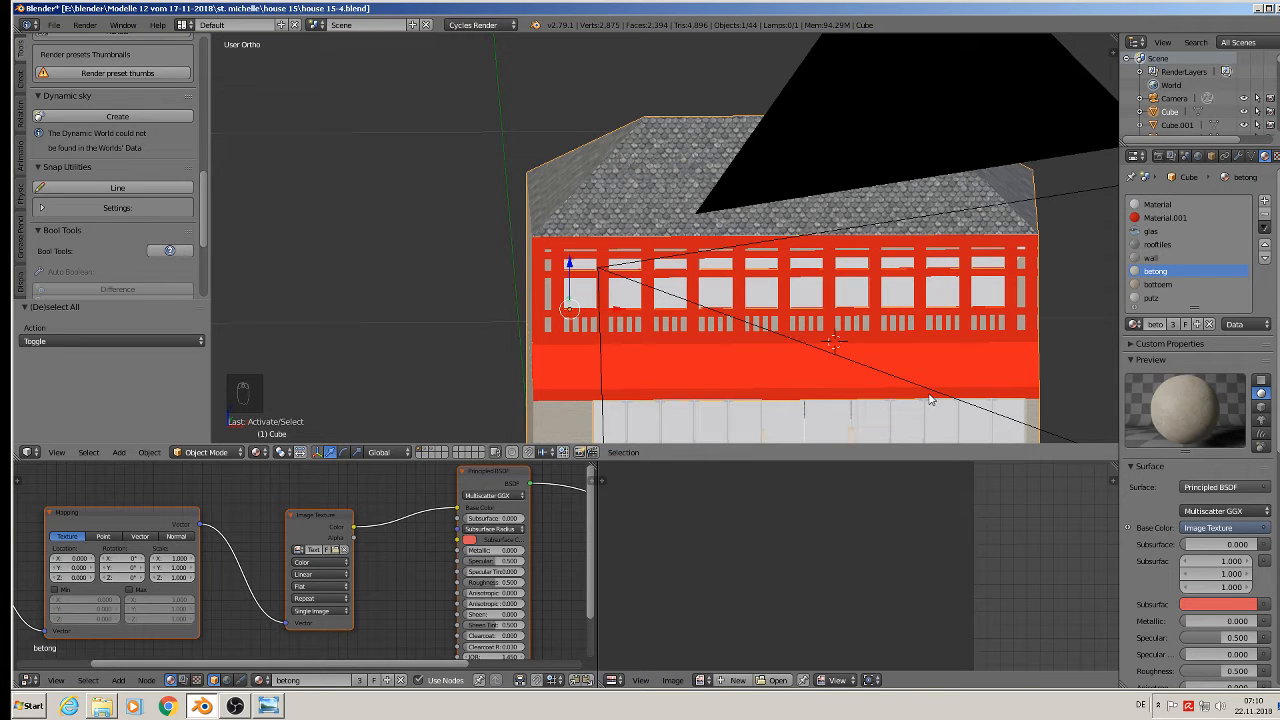
{"action": "middle_click_drag", "start_coordinate": [930, 400], "coordinate": [765, 280], "text": "shift"}
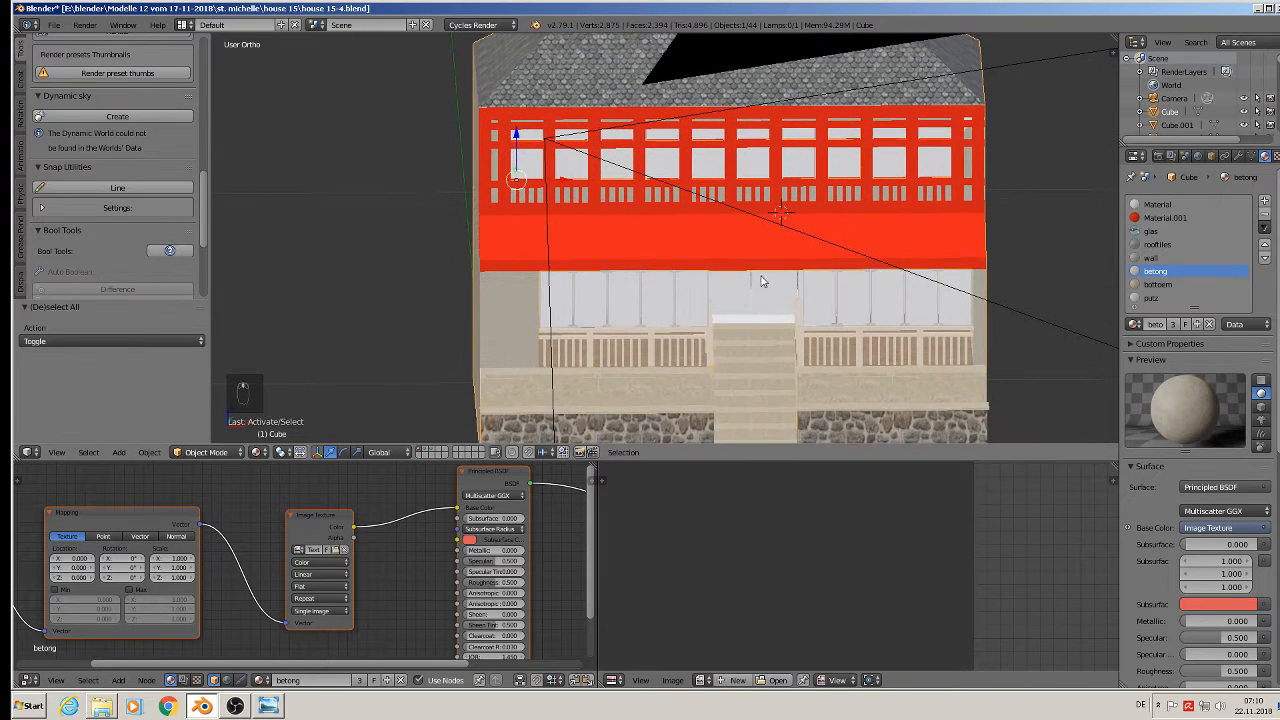
Step: Put the house body into Edit Mode with the canopy's lower edge in view
{"action": "key", "text": "Tab"}
{"action": "key", "text": "Tab"}
{"action": "key", "text": "Tab"}
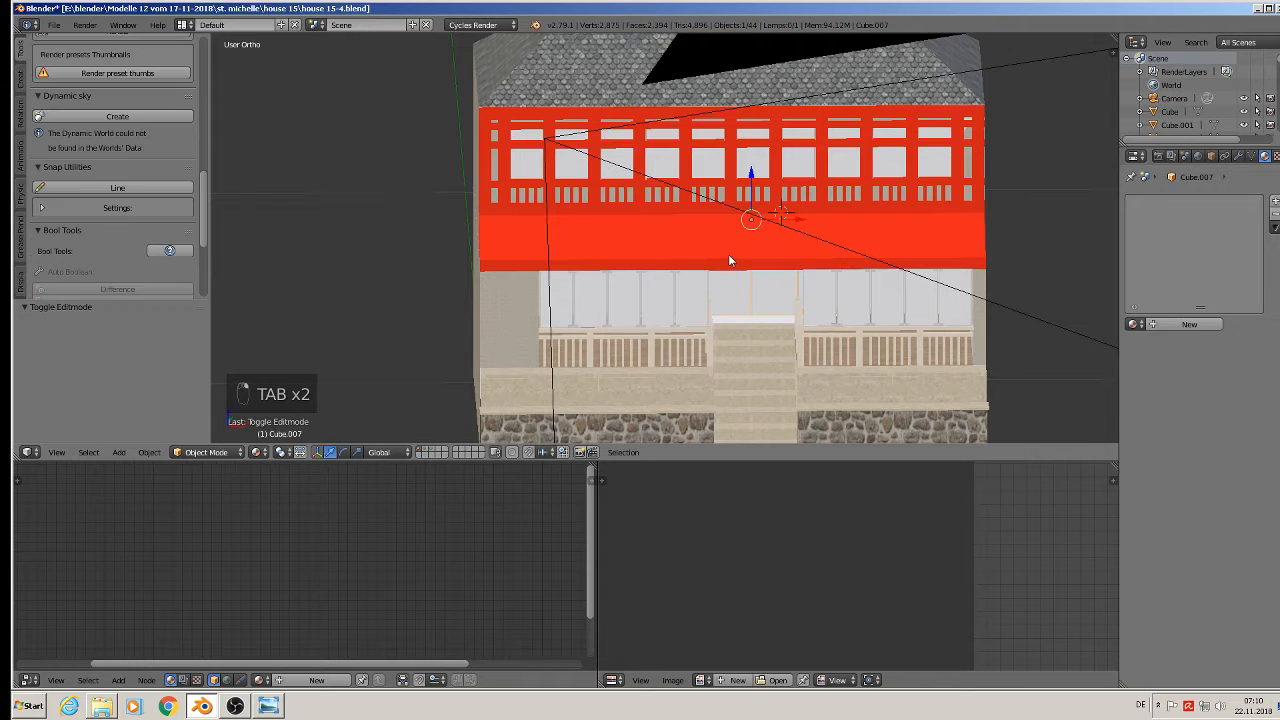
{"action": "scroll", "coordinate": [728, 254], "scroll_direction": "up", "scroll_amount": 3}
{"action": "scroll", "coordinate": [354, 278], "scroll_direction": "down", "scroll_amount": 2}
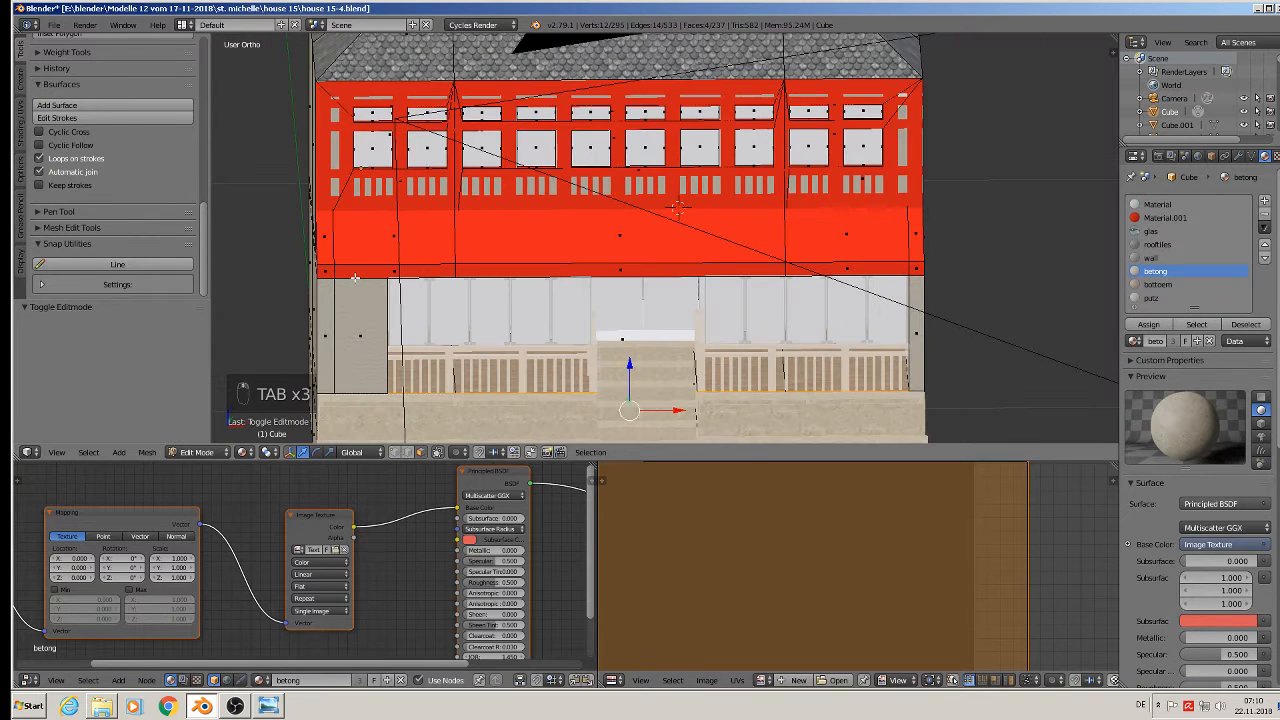
{"action": "right_click", "coordinate": [330, 271]}
{"action": "right_click", "coordinate": [401, 275], "text": "shift"}
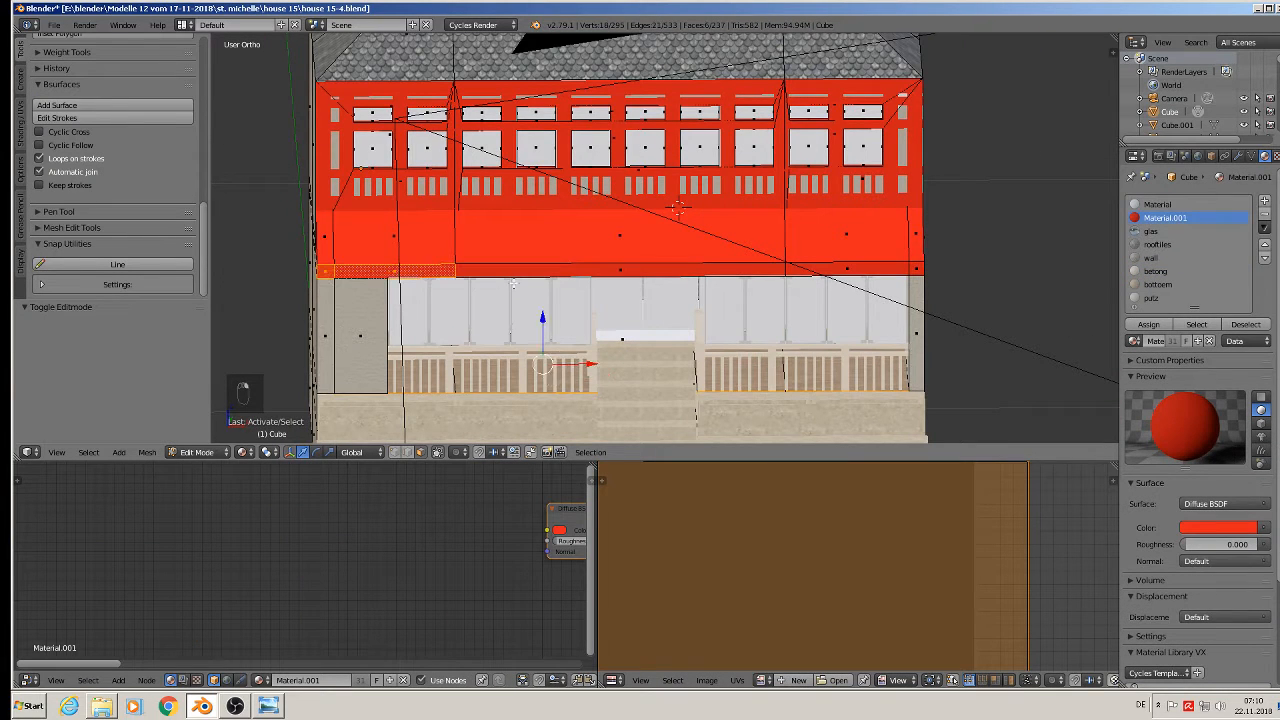
{"action": "right_click", "coordinate": [532, 275], "text": "shift"}
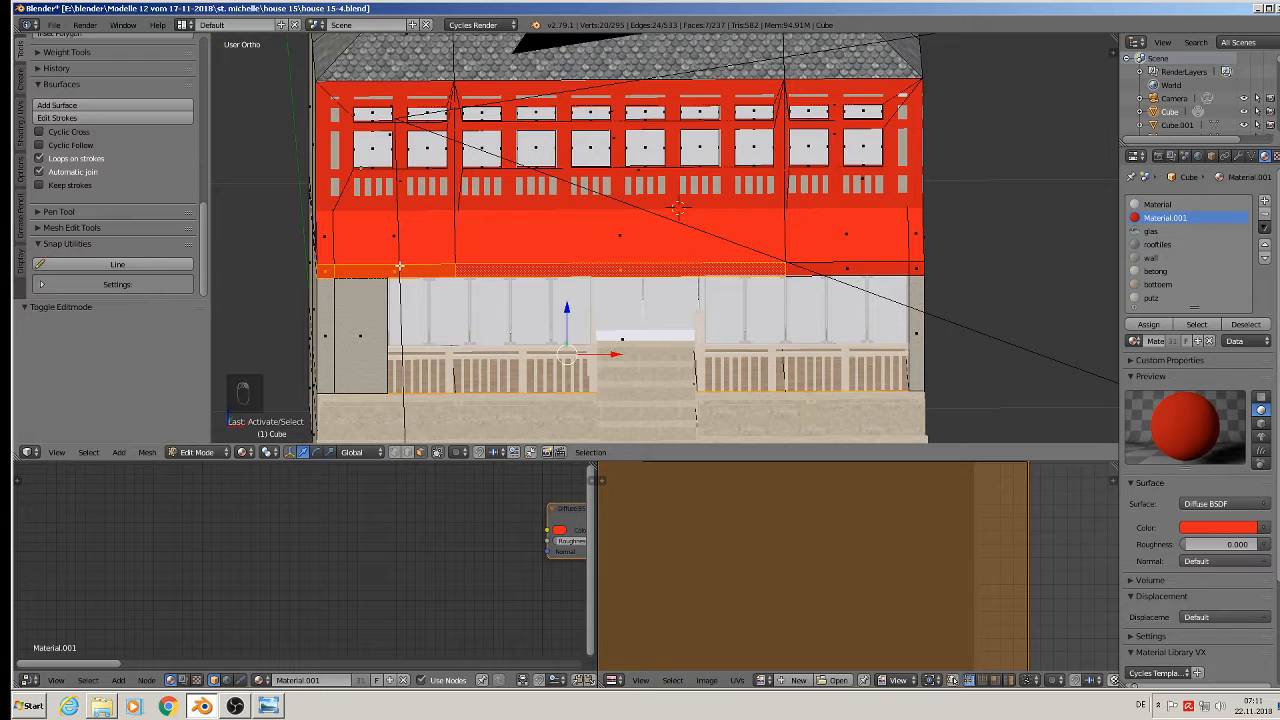
{"action": "key", "text": "a"}
Step: Select the five faces of the narrow strip along the red canopy's lower edge and unwrap them with Project From View
{"action": "right_click", "coordinate": [332, 270]}
{"action": "right_click", "coordinate": [329, 272], "text": "shift"}
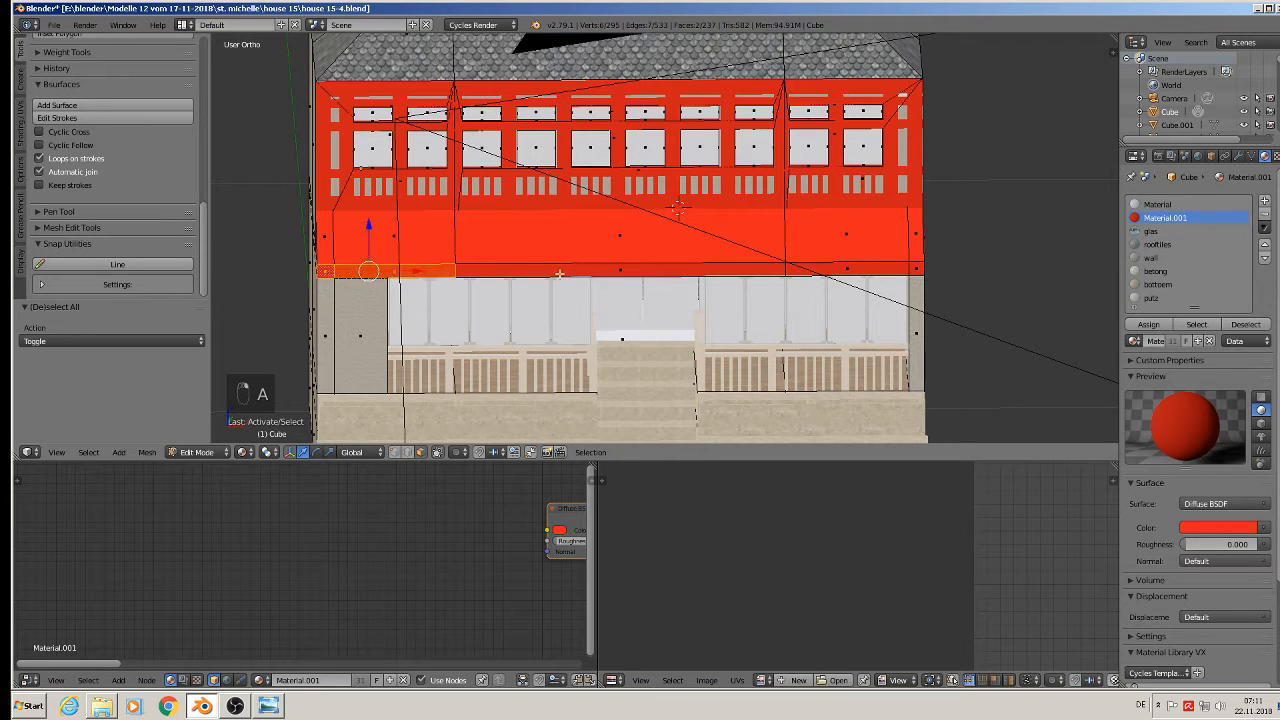
{"action": "right_click", "coordinate": [562, 274], "text": "shift"}
{"action": "right_click", "coordinate": [878, 270], "text": "shift"}
{"action": "right_click", "coordinate": [919, 270], "text": "shift"}
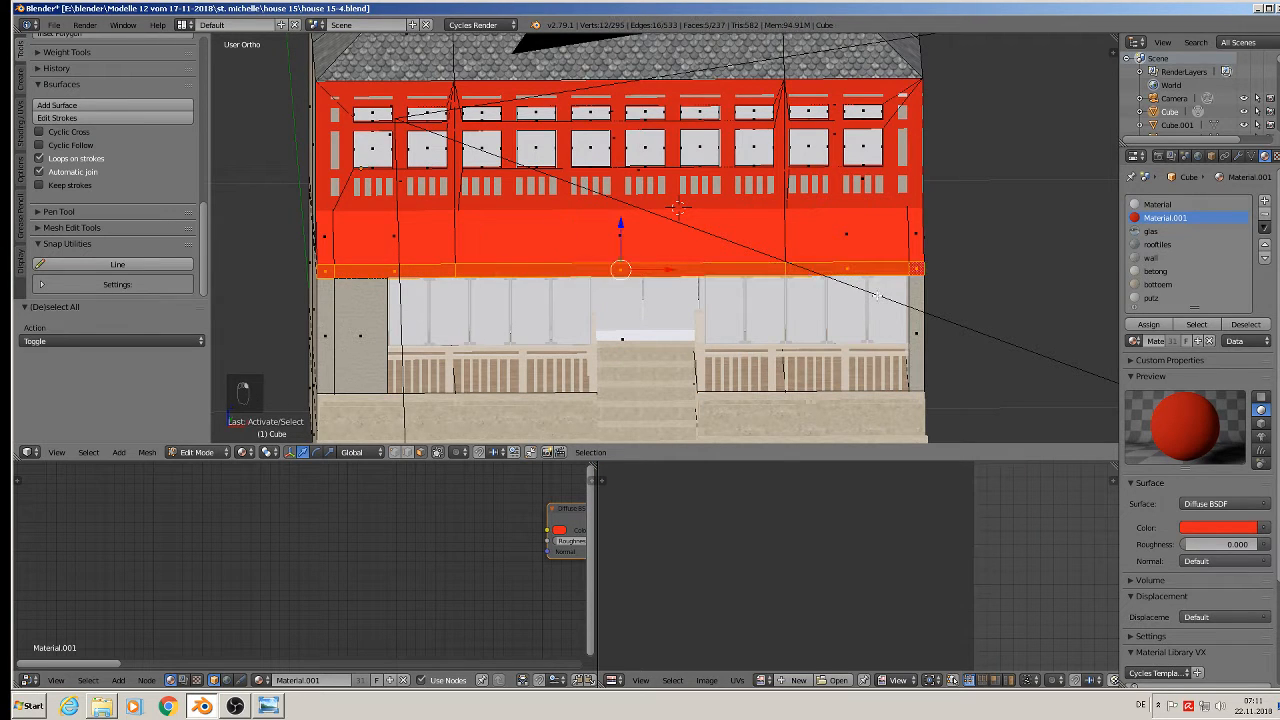
{"action": "middle_click_drag", "start_coordinate": [876, 294], "coordinate": [856, 281]}
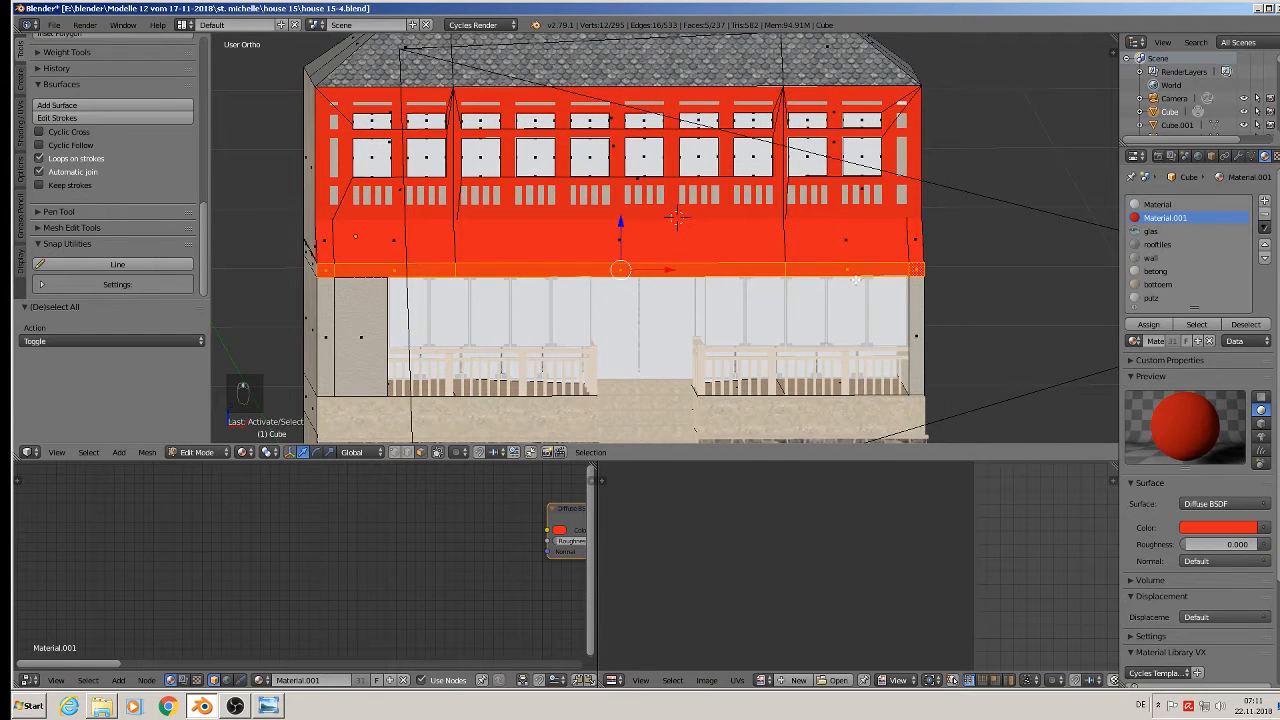
{"action": "key", "text": "u"}
{"action": "left_click", "coordinate": [855, 280]}
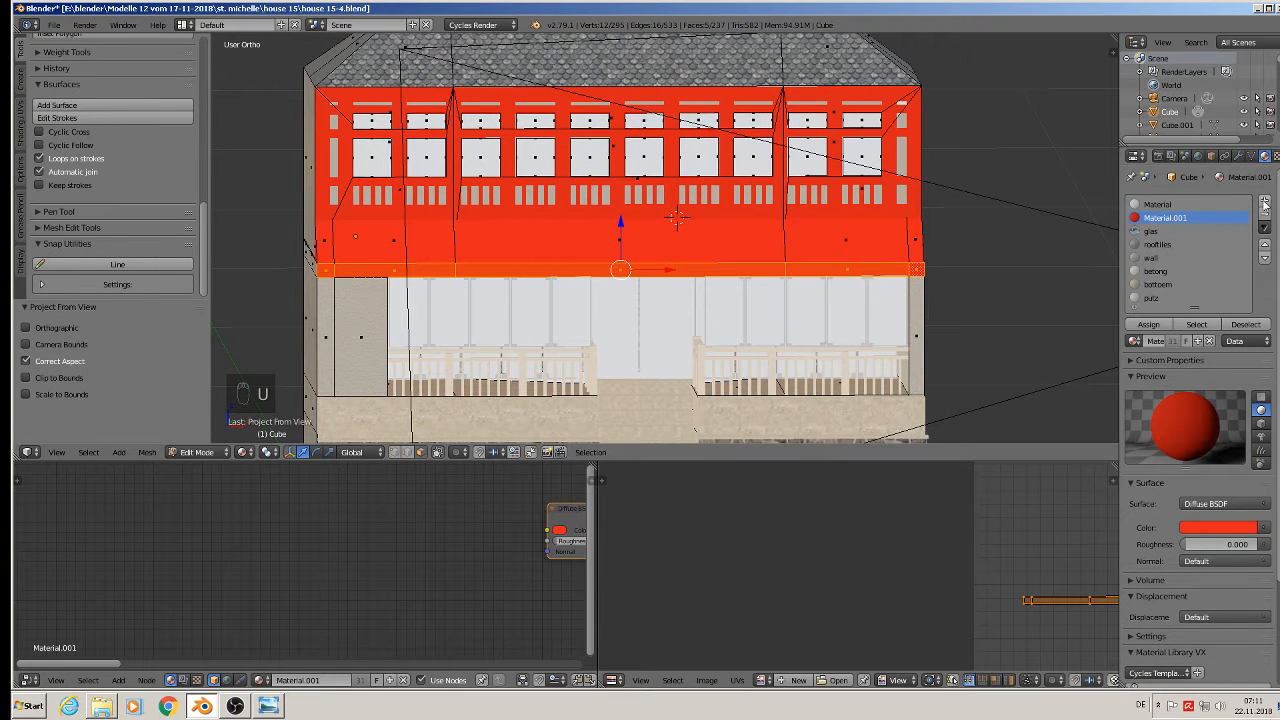
Step: Add a new material slot to the house body with a new material named iron
{"action": "left_click", "coordinate": [1264, 201]}
{"action": "left_click", "coordinate": [1186, 341]}
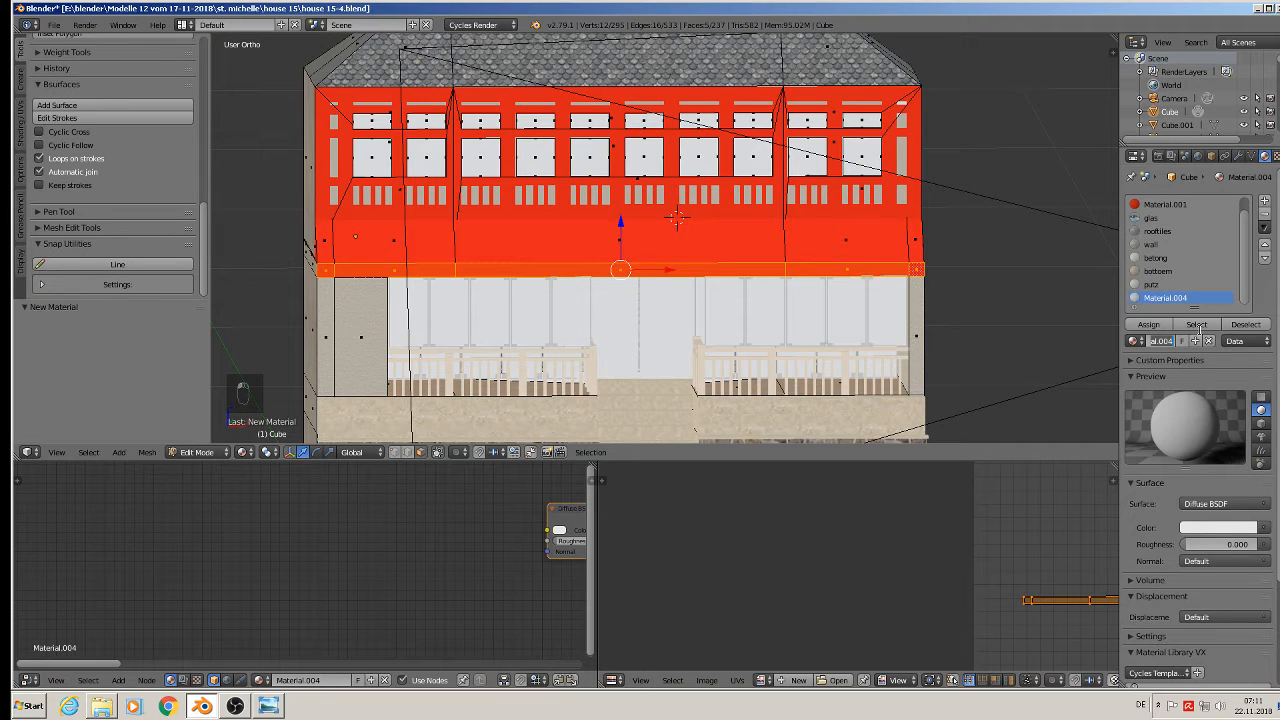
{"action": "type", "text": "iron"}
{"action": "key", "text": "Return"}
Step: Replace the iron material's default nodes with a copy of the bottoem material's node setup
{"action": "scroll", "coordinate": [253, 580], "scroll_direction": "down", "scroll_amount": 3}
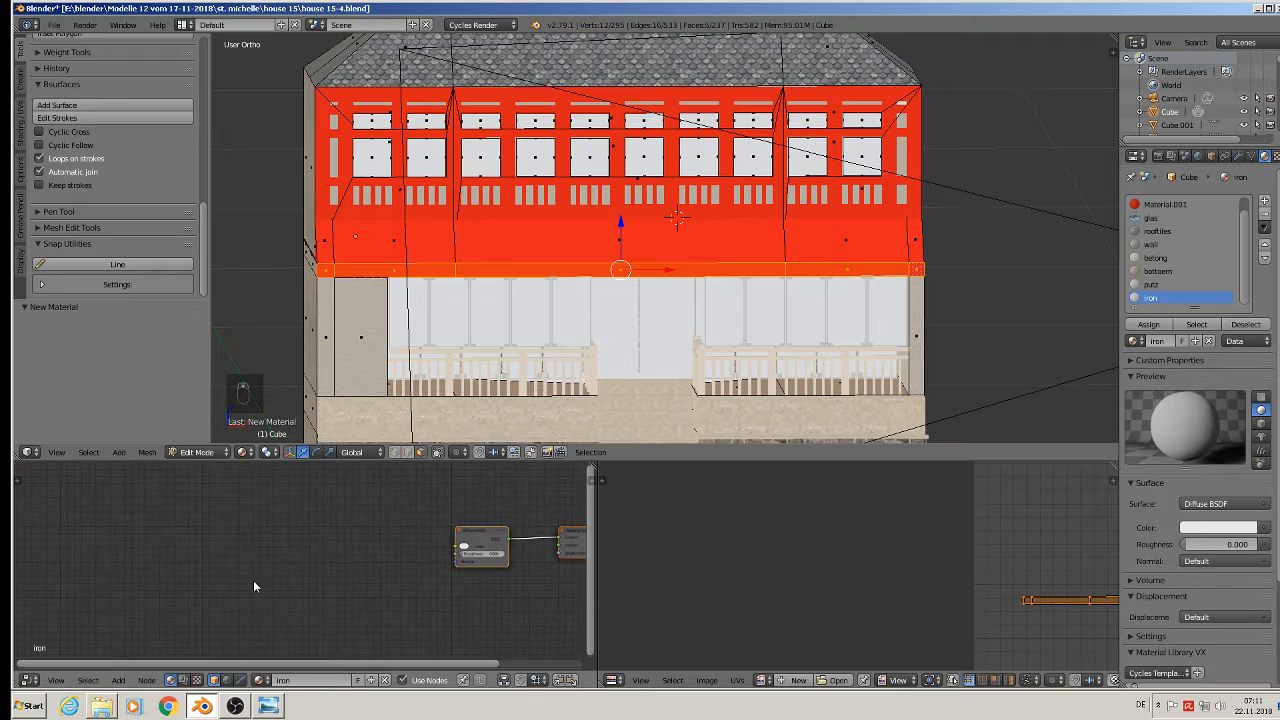
{"action": "key", "text": "x"}
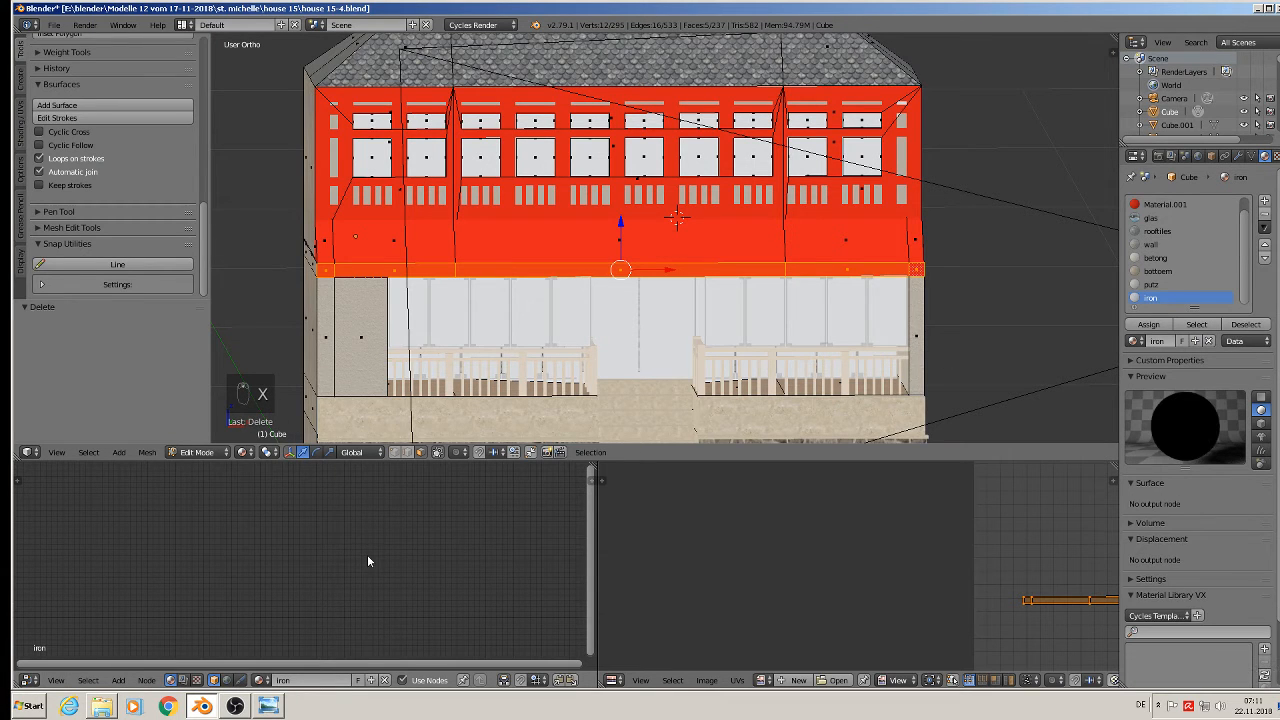
{"action": "key", "text": "ctrl+c"}
{"action": "key", "text": "ctrl+v"}
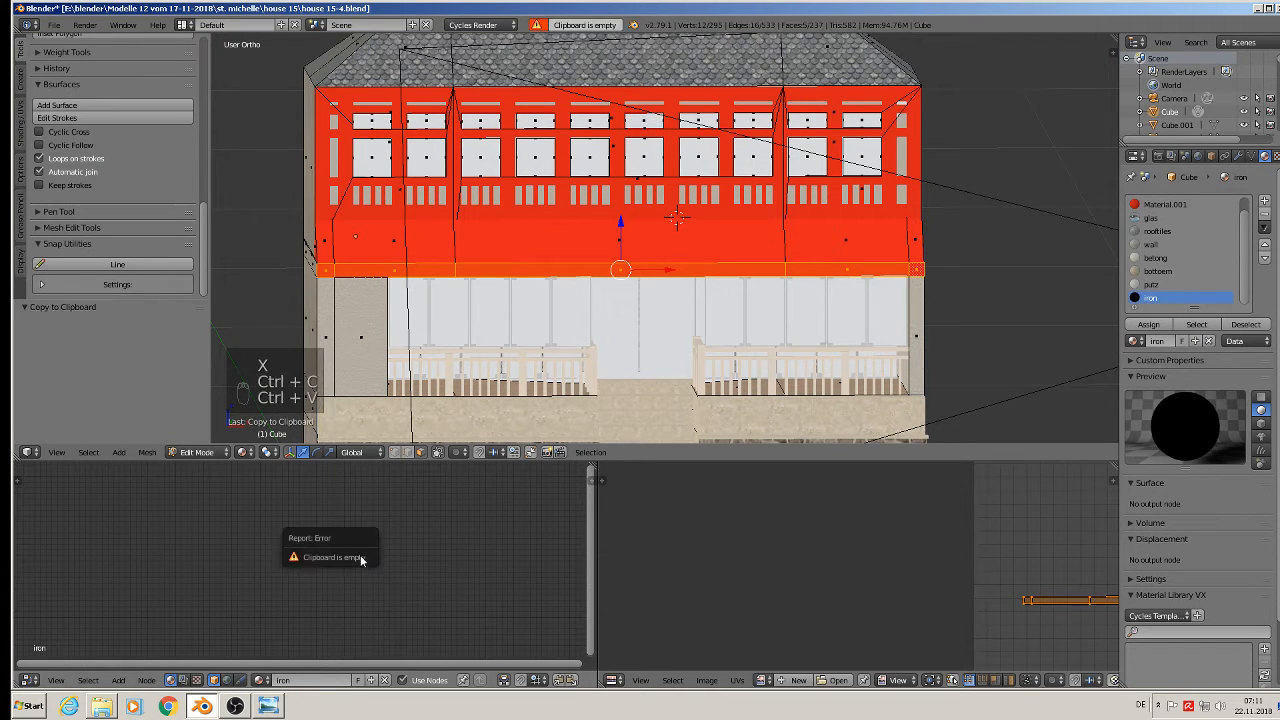
{"action": "left_click", "coordinate": [1169, 274]}
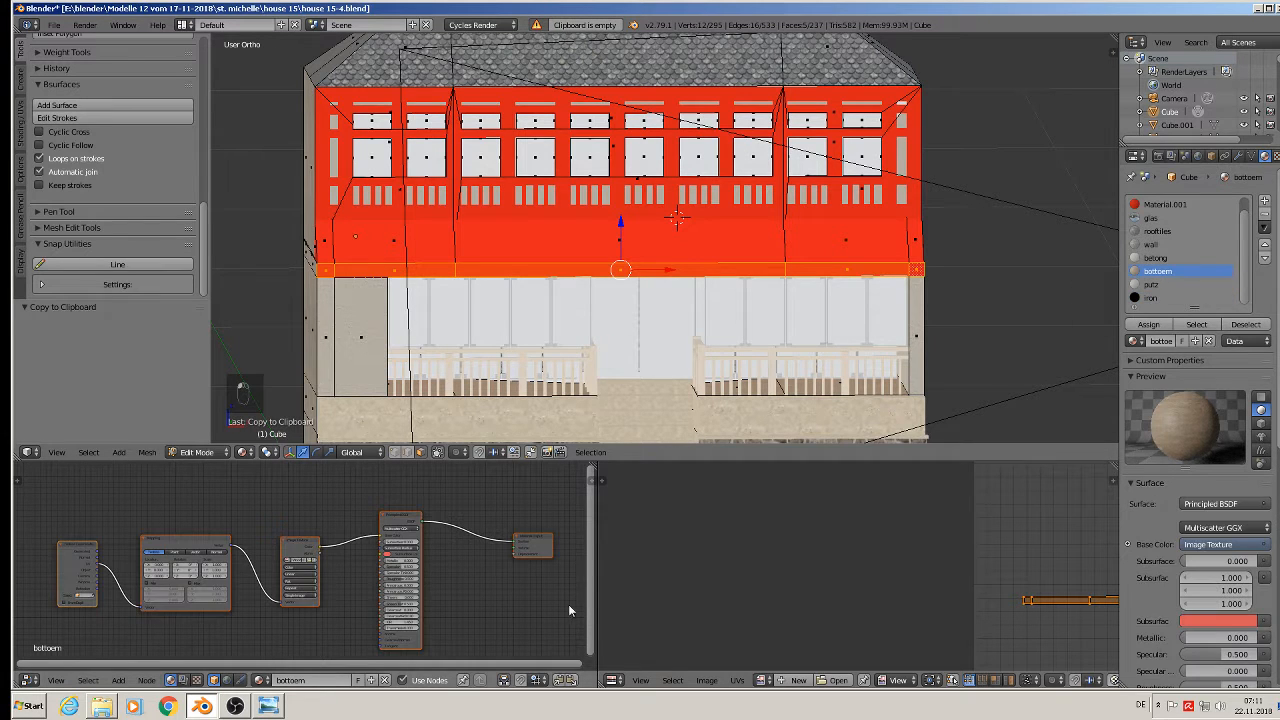
{"action": "key", "text": "ctrl+c"}
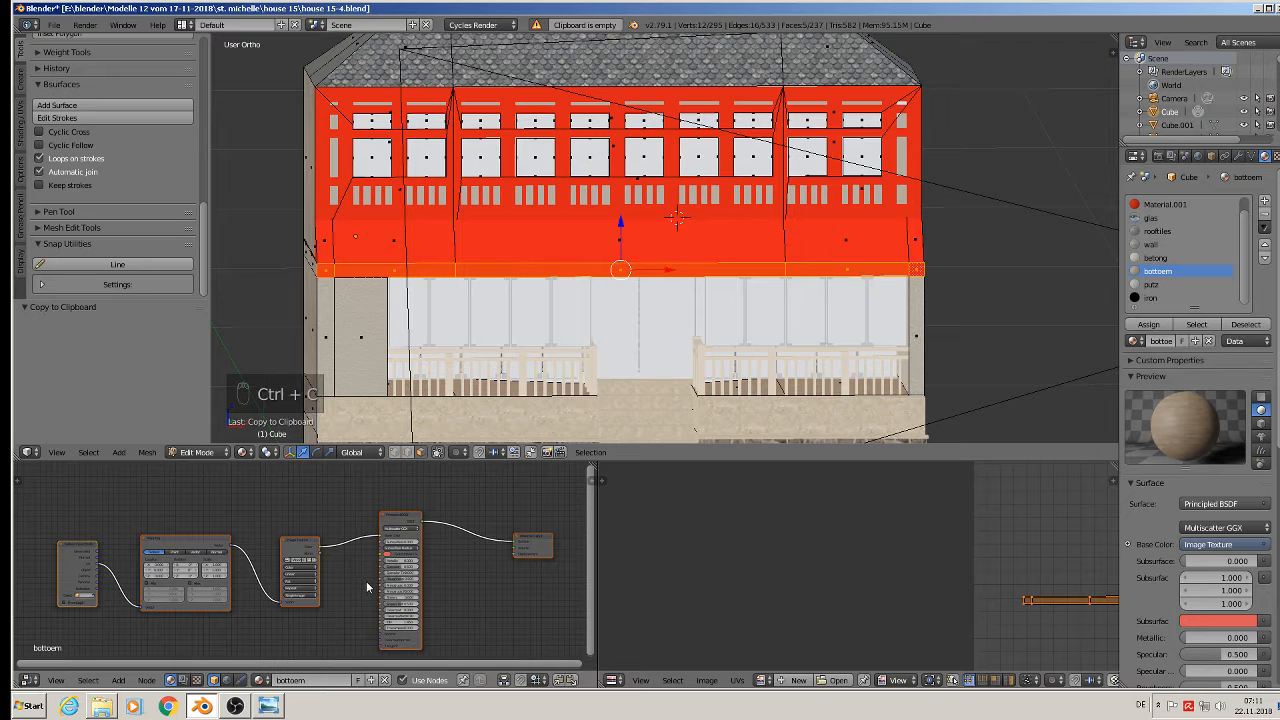
{"action": "left_click", "coordinate": [1150, 298]}
{"action": "key", "text": "ctrl+v"}
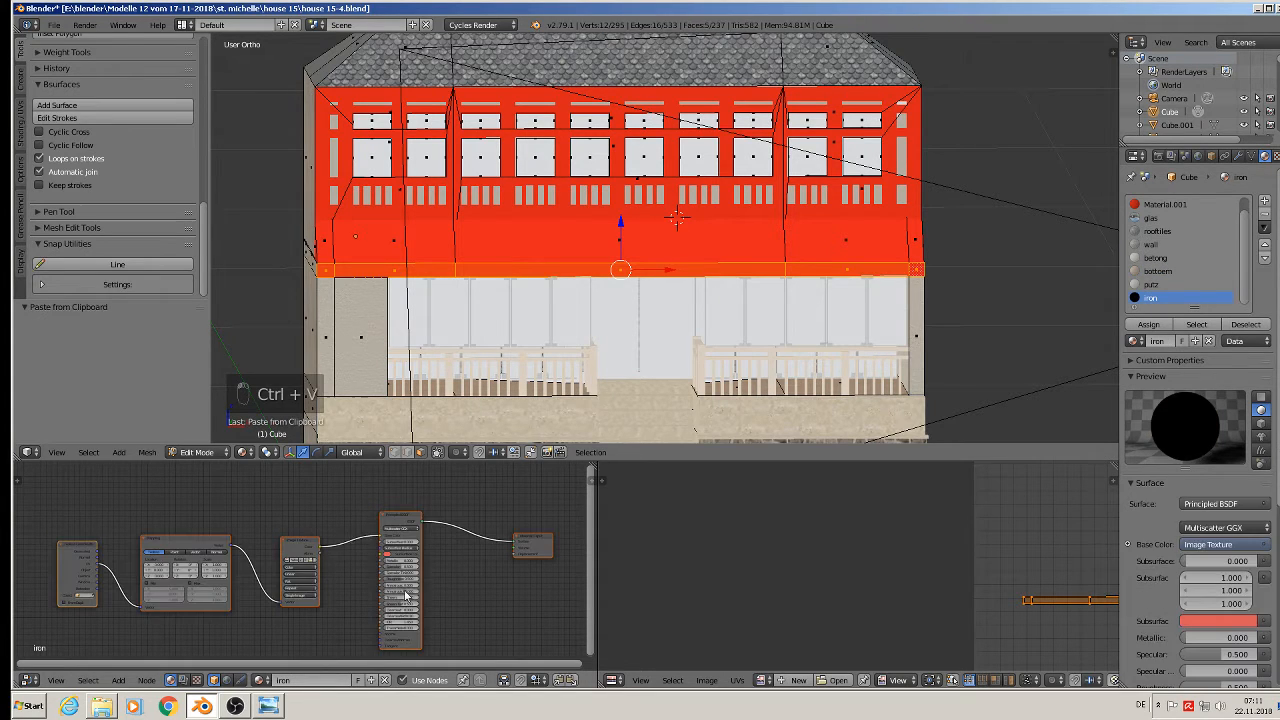
{"action": "scroll", "coordinate": [308, 560], "scroll_direction": "up", "scroll_amount": 4}
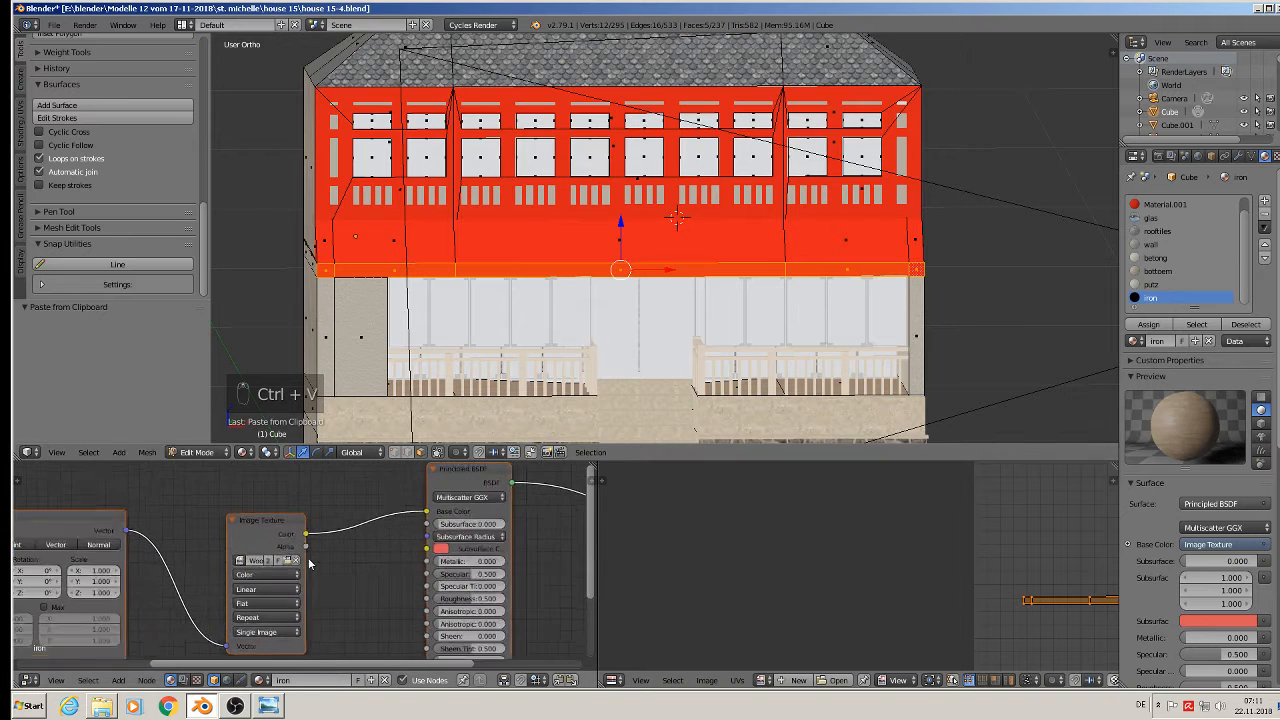
{"action": "scroll", "coordinate": [309, 563], "scroll_direction": "up", "scroll_amount": 2}
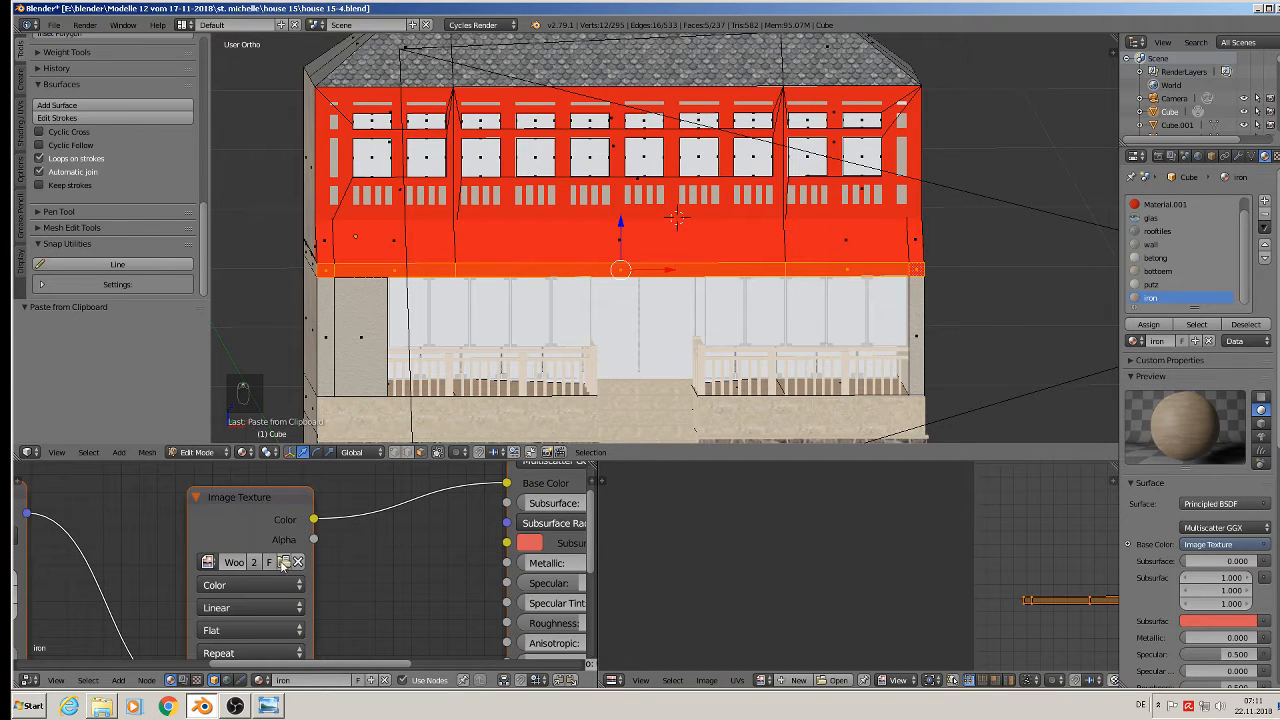
Step: Load TexturesCom_MetalBare0234_1_seamless_S.jpg from the textur folder into the iron material's Image Texture node
{"action": "left_click", "coordinate": [284, 562]}
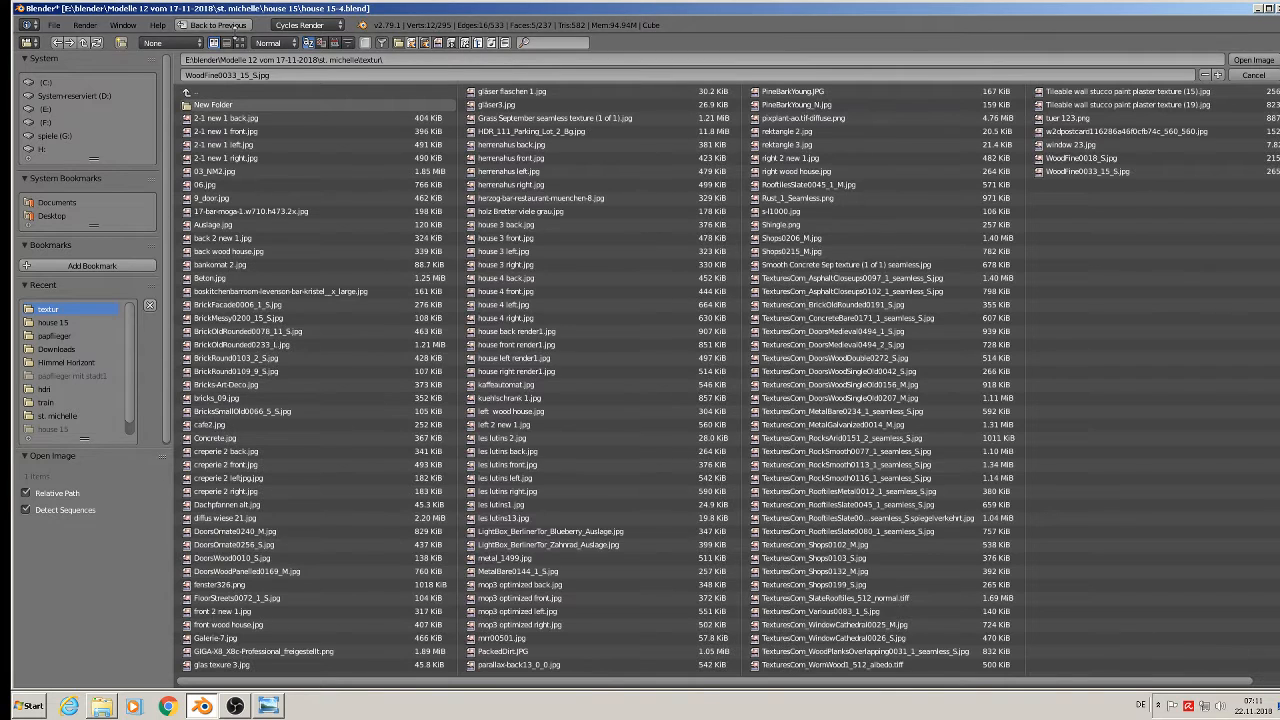
{"action": "left_click", "coordinate": [239, 44]}
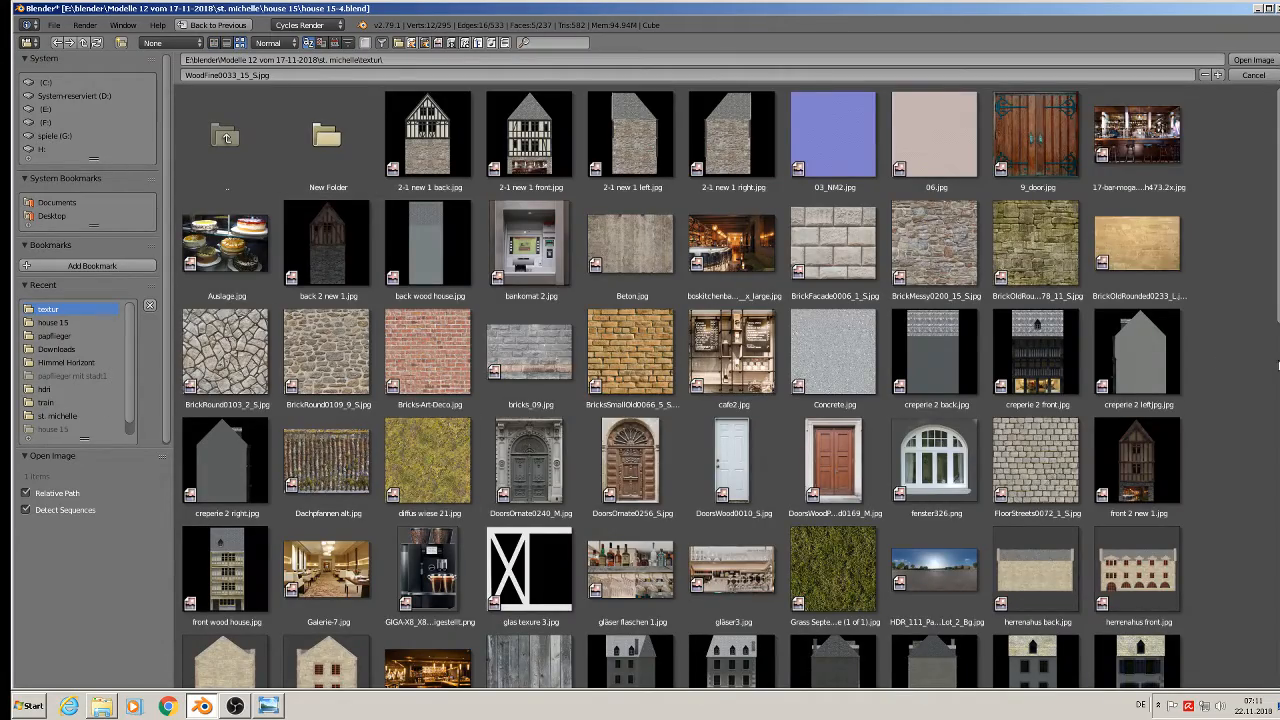
{"action": "scroll", "coordinate": [1277, 390], "scroll_direction": "down", "scroll_amount": 3}
{"action": "scroll", "coordinate": [1277, 390], "scroll_direction": "down", "scroll_amount": 10}
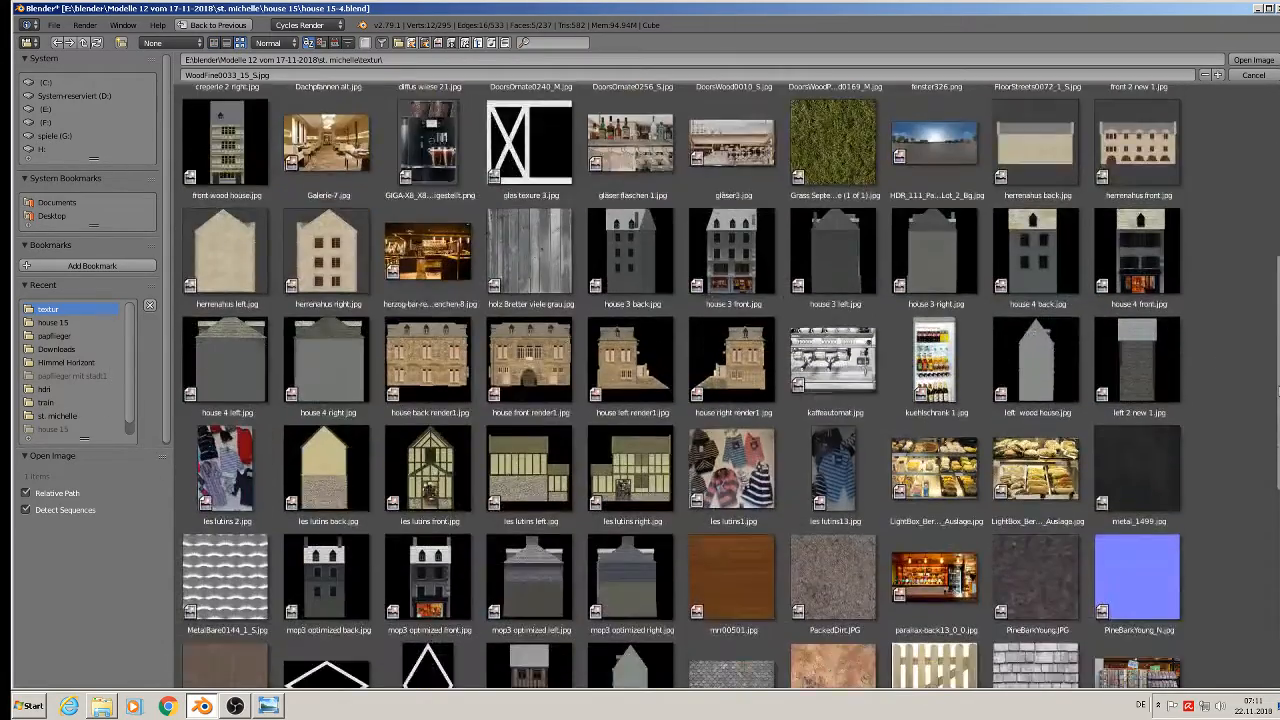
{"action": "scroll", "coordinate": [1277, 390], "scroll_direction": "down", "scroll_amount": 2}
{"action": "scroll", "coordinate": [1277, 392], "scroll_direction": "down", "scroll_amount": 5}
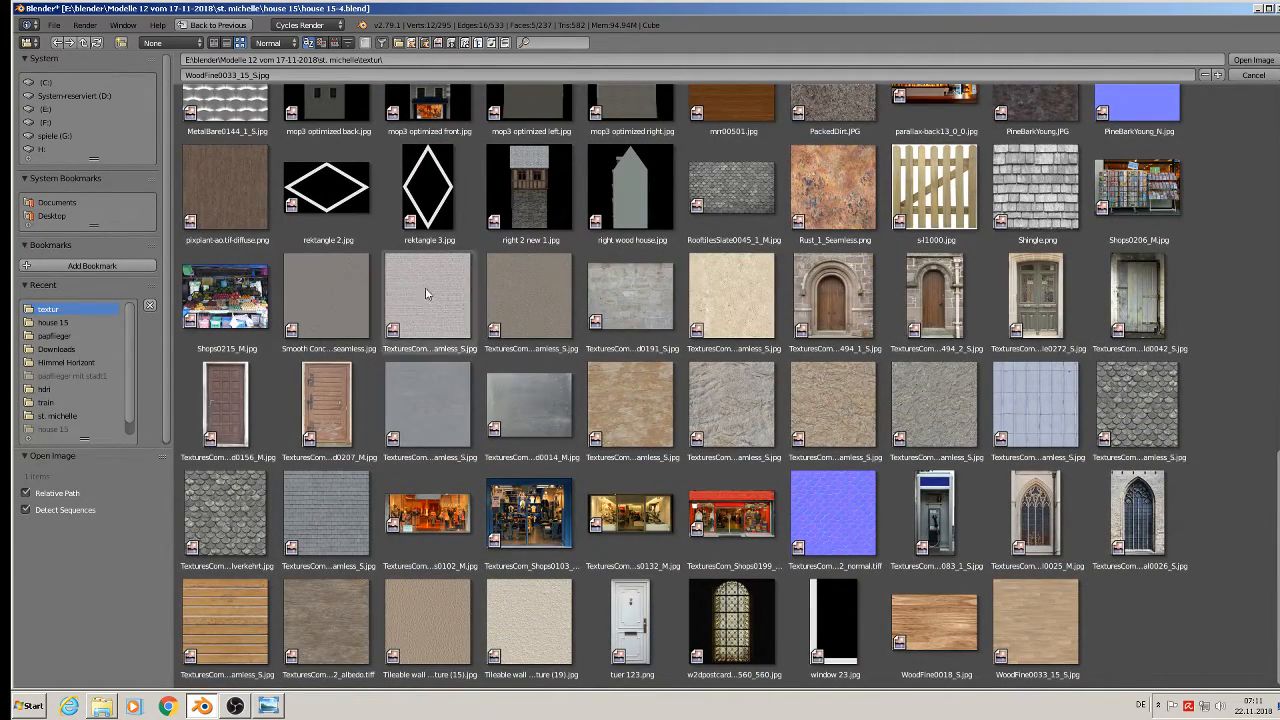
{"action": "double_click", "coordinate": [442, 405]}
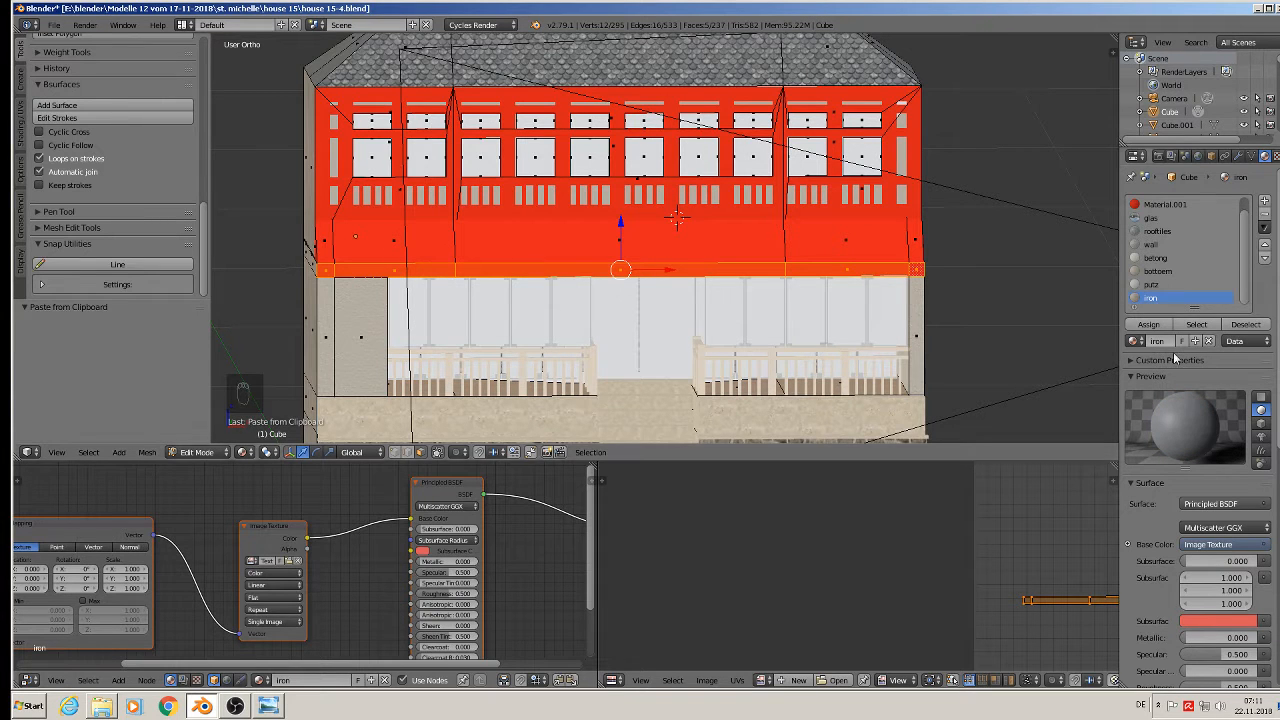
Step: Assign the iron material to the selected canopy-edge strip and scale its UVs up about 5.8 times
{"action": "left_click", "coordinate": [1150, 325]}
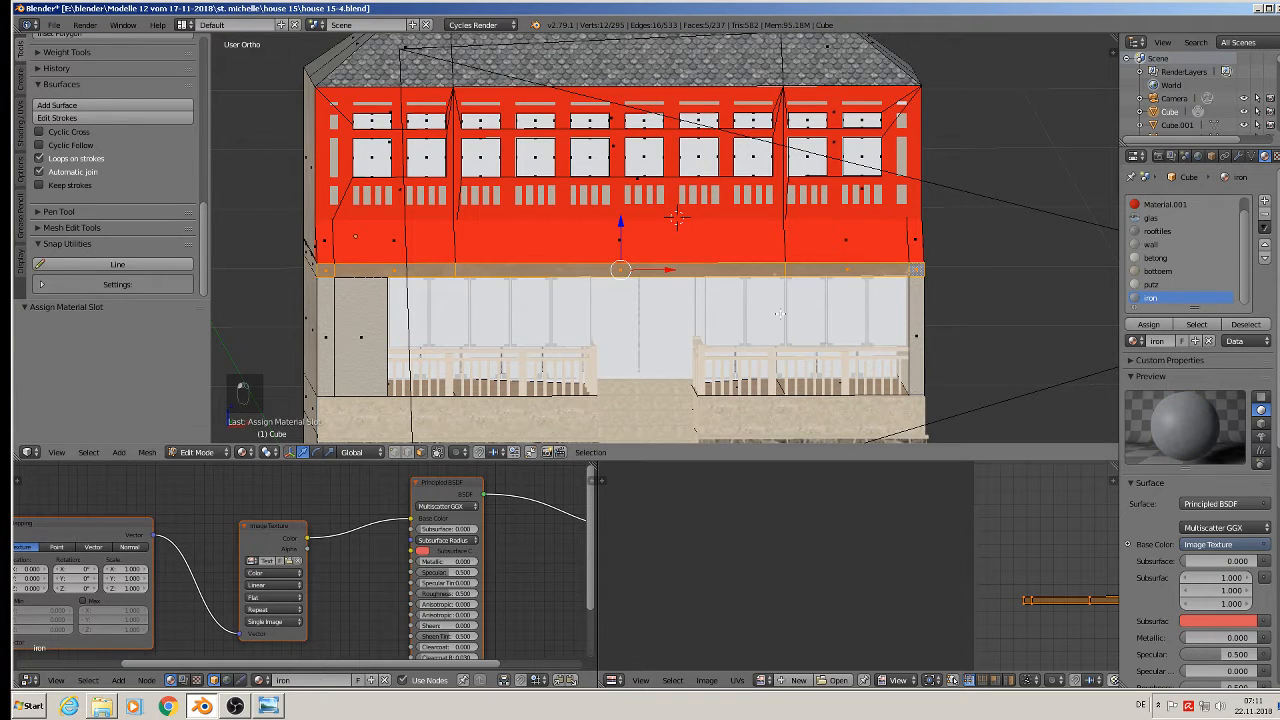
{"action": "scroll", "coordinate": [678, 287], "scroll_direction": "up", "scroll_amount": 5}
{"action": "scroll", "coordinate": [678, 287], "scroll_direction": "up", "scroll_amount": 2}
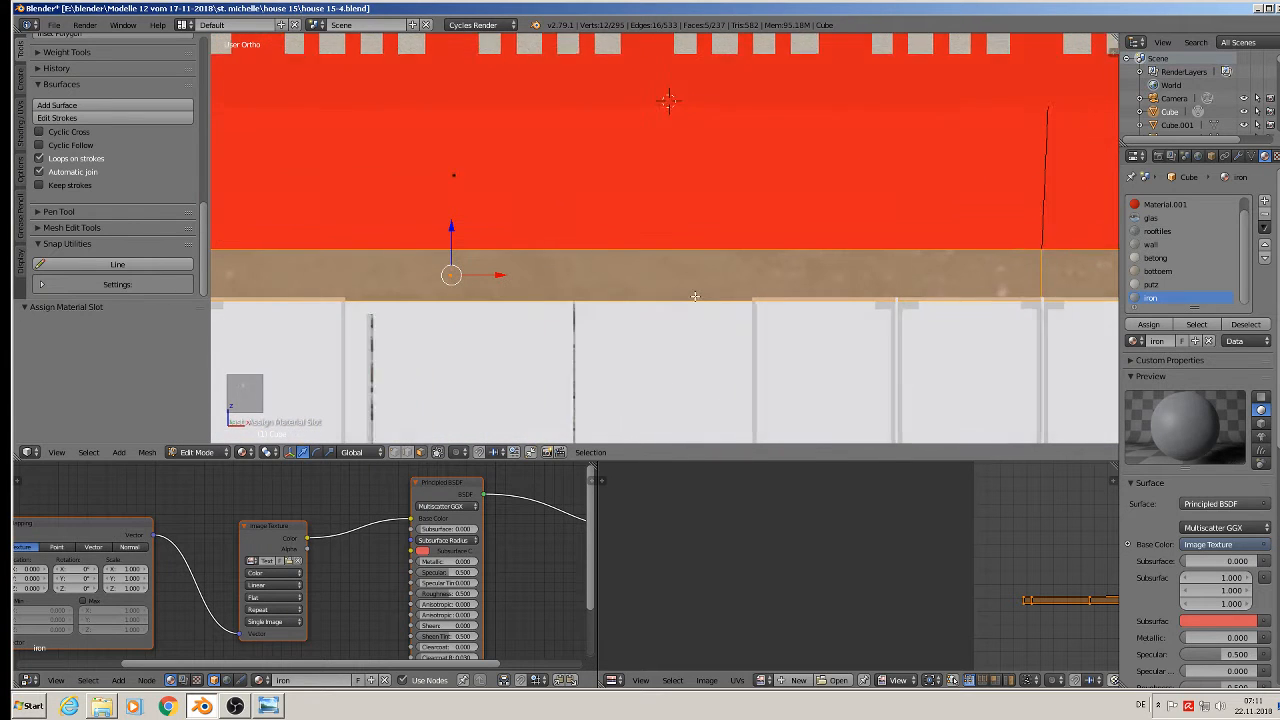
{"action": "key", "text": "s"}
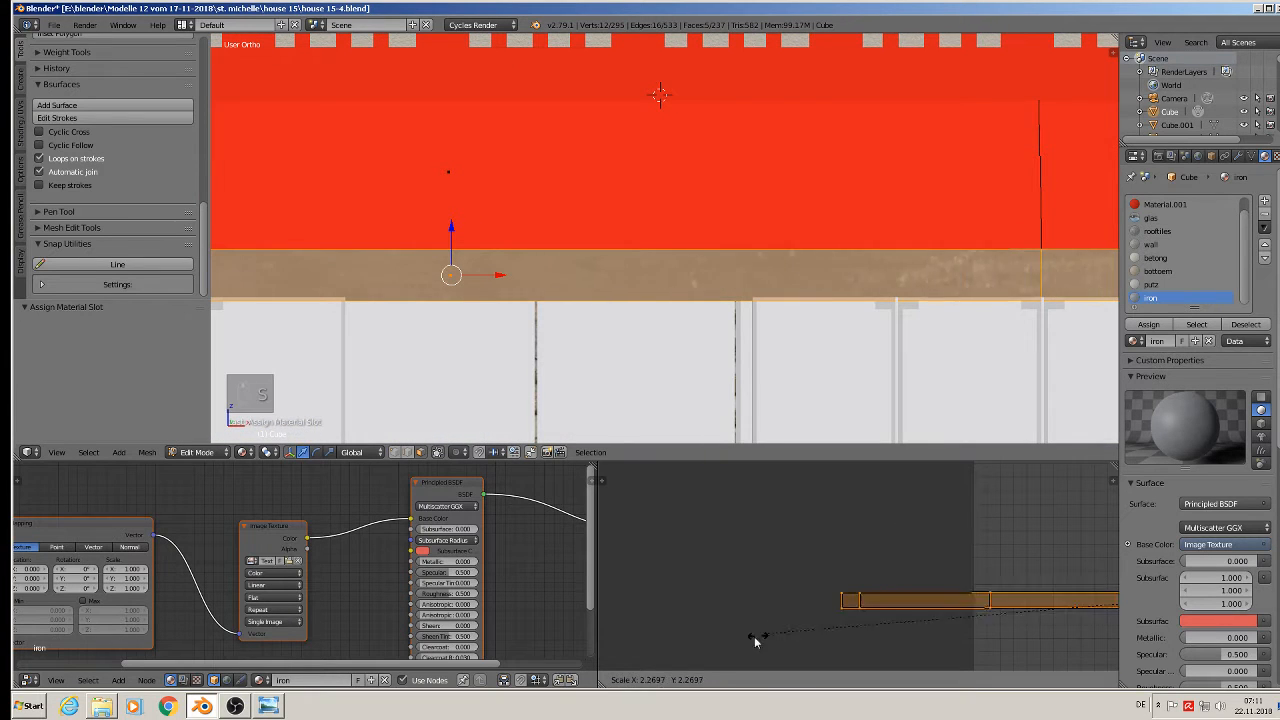
{"action": "left_click", "coordinate": [664, 605]}
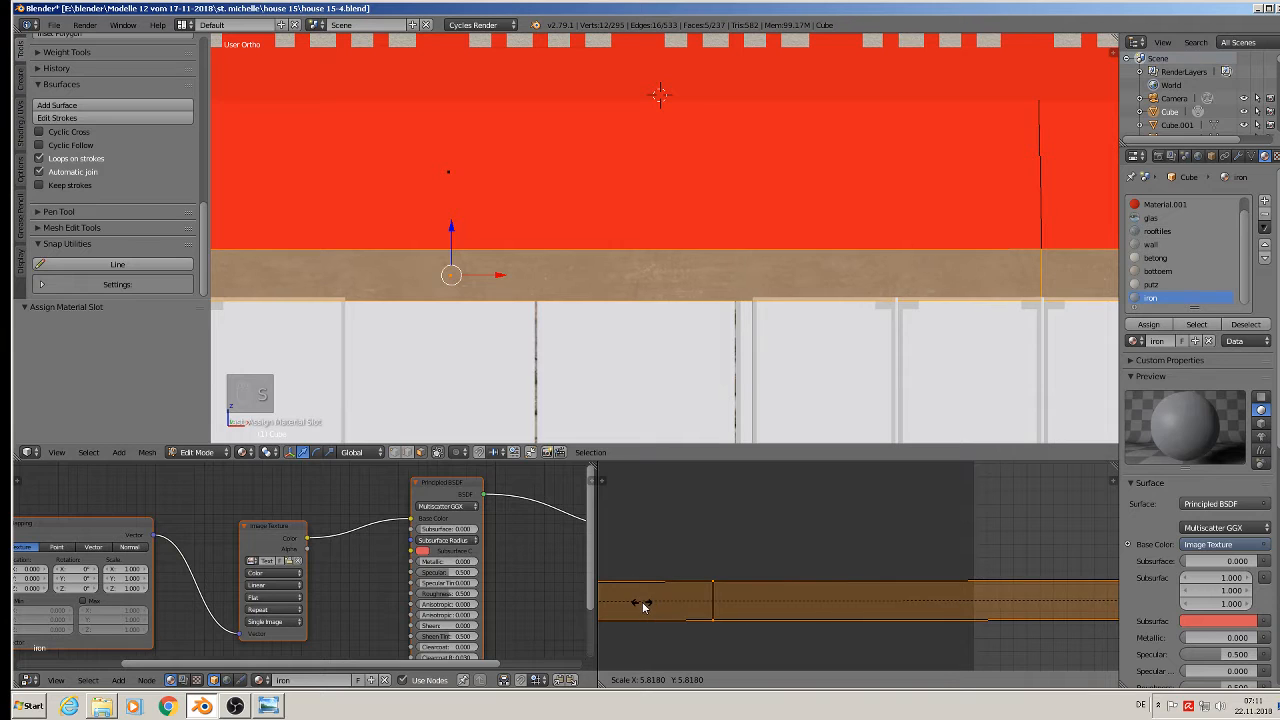
Step: Return the house body to Object Mode and save the file house 15-4.blend
{"action": "key", "text": "Tab"}
{"action": "scroll", "coordinate": [794, 290], "scroll_direction": "down", "scroll_amount": 3}
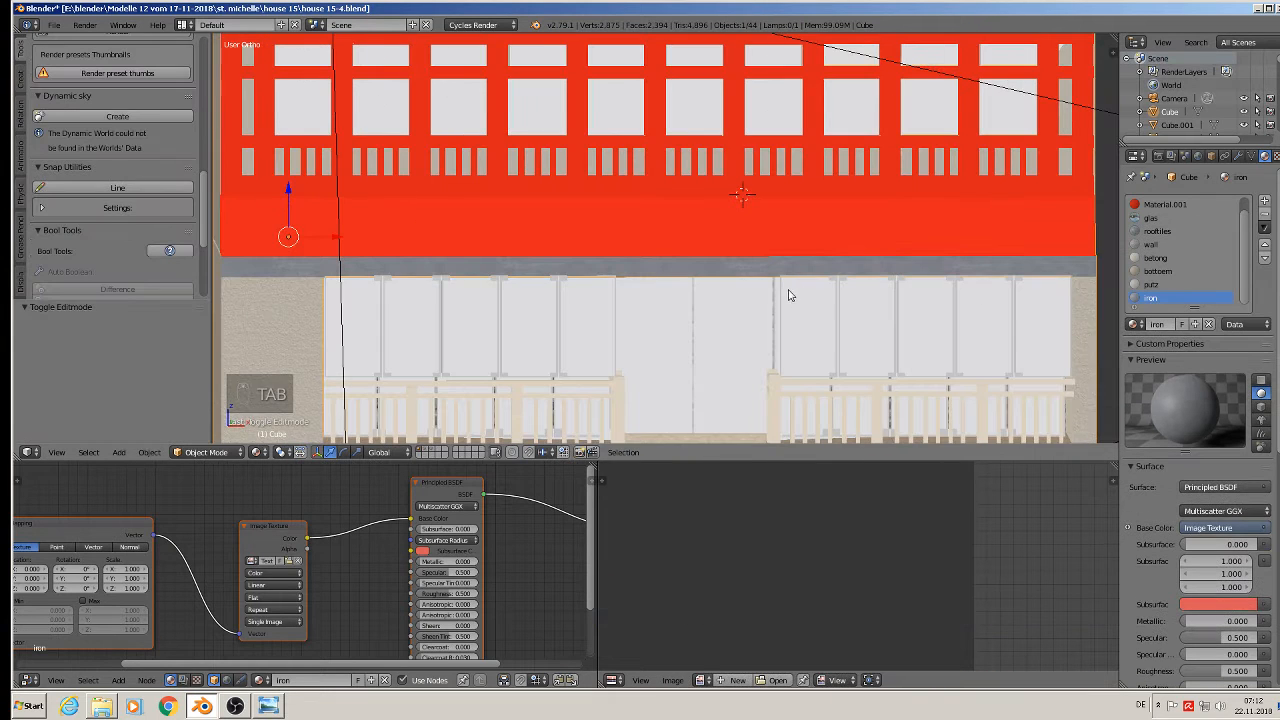
{"action": "scroll", "coordinate": [786, 296], "scroll_direction": "down", "scroll_amount": 2}
{"action": "middle_click_drag", "start_coordinate": [778, 311], "coordinate": [814, 351]}
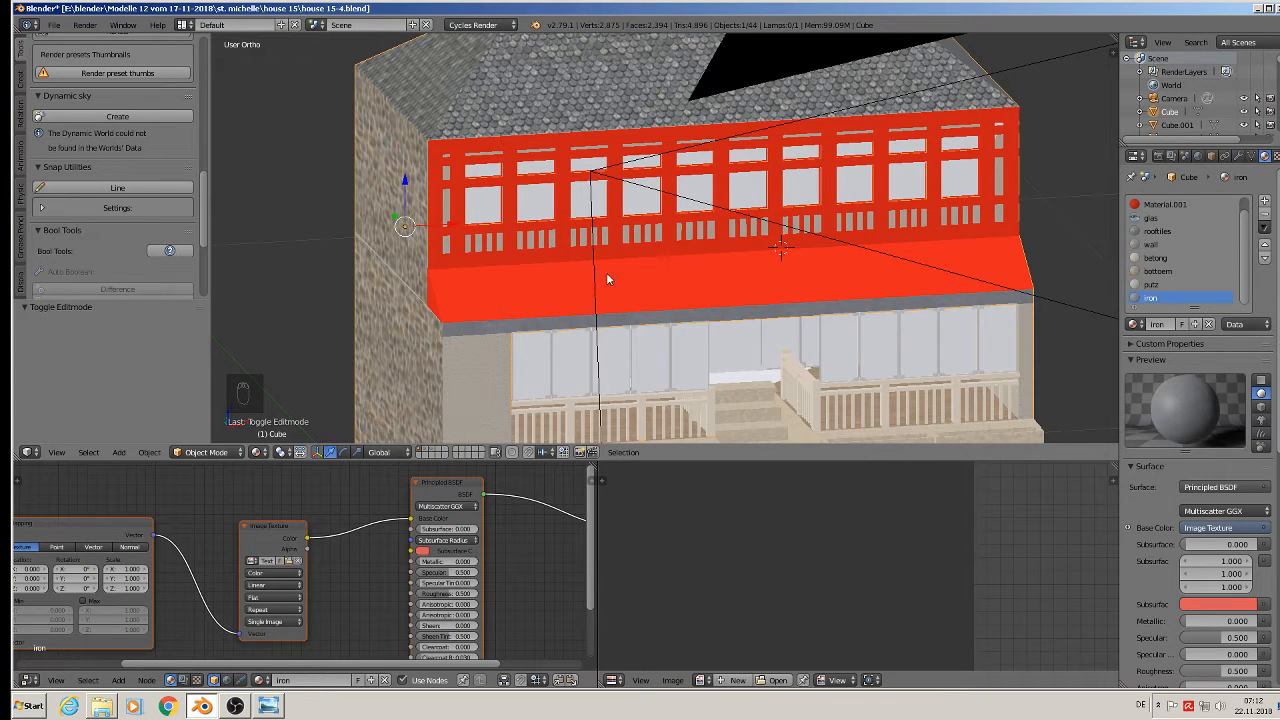
{"action": "left_click", "coordinate": [53, 24]}
{"action": "left_click", "coordinate": [67, 128]}
{"action": "middle_click_drag", "start_coordinate": [597, 187], "coordinate": [790, 214]}
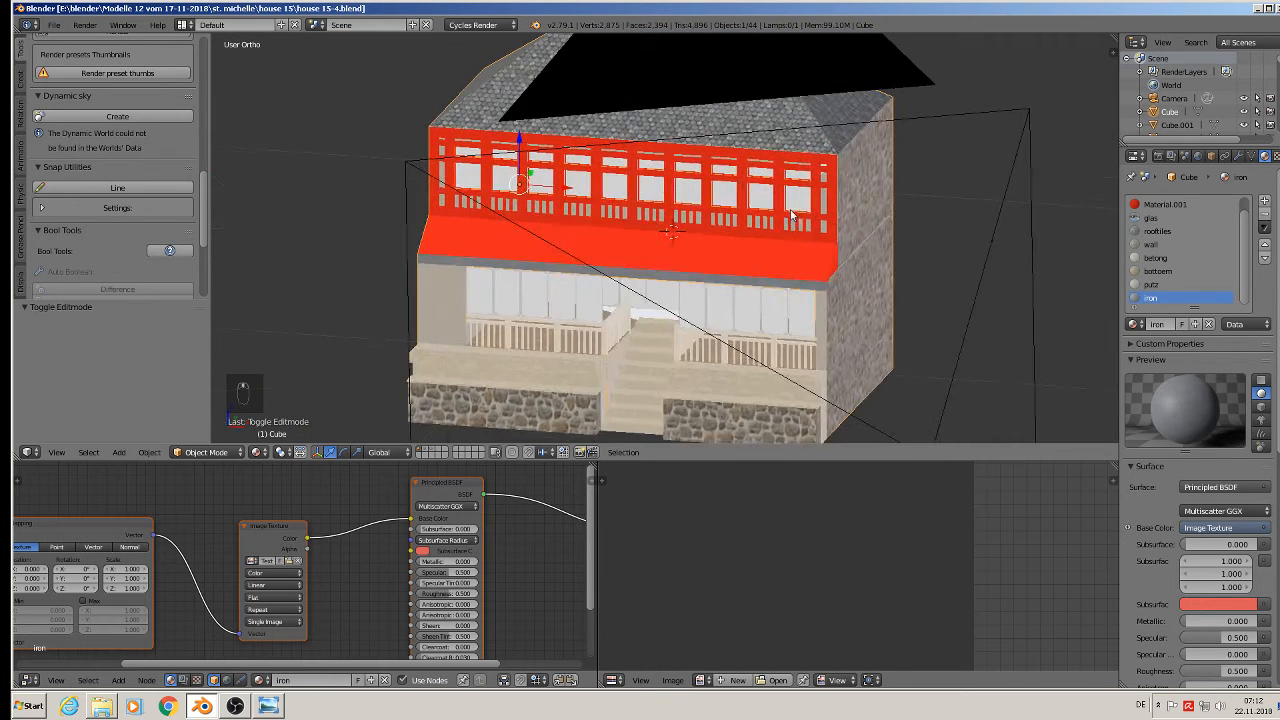
Step: Switch to Windows Explorer and copy TexturesCom_RooftilesMetal0012_1_seamless_S from the dach schindeln usw folder inside Komerzielle Texturen
{"action": "left_click", "coordinate": [1258, 10]}
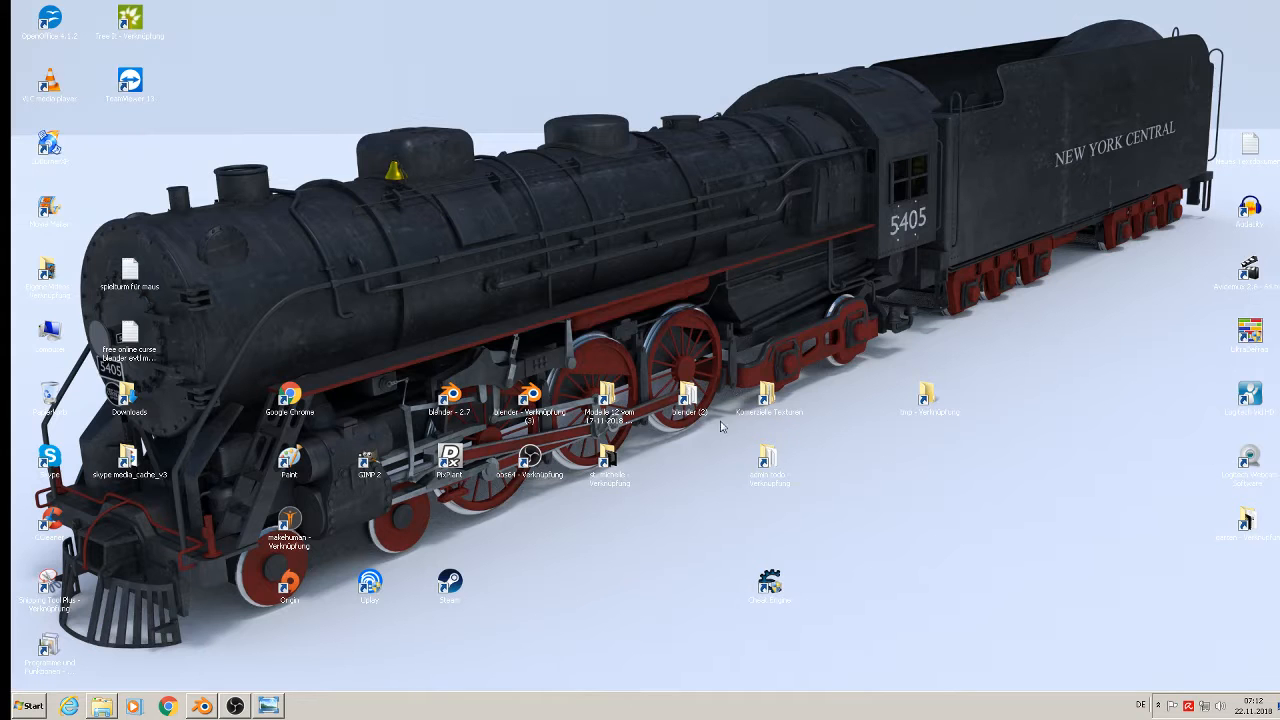
{"action": "double_click", "coordinate": [767, 400]}
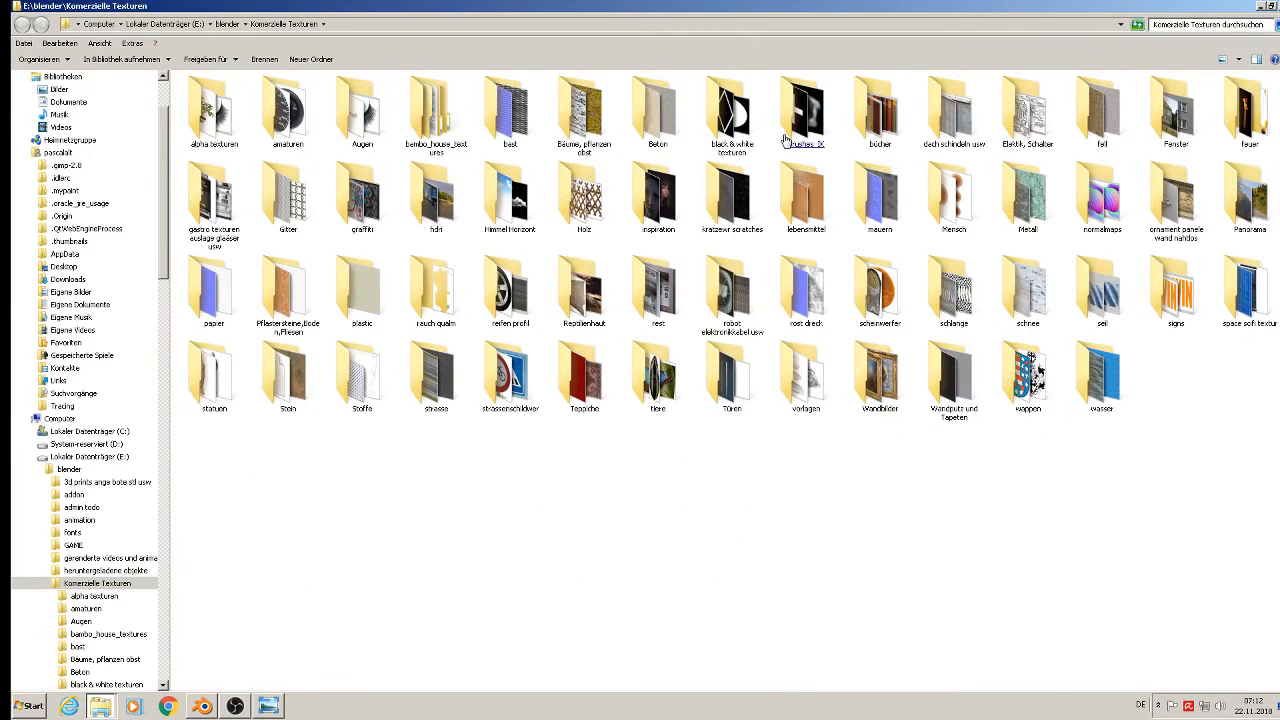
{"action": "double_click", "coordinate": [954, 149]}
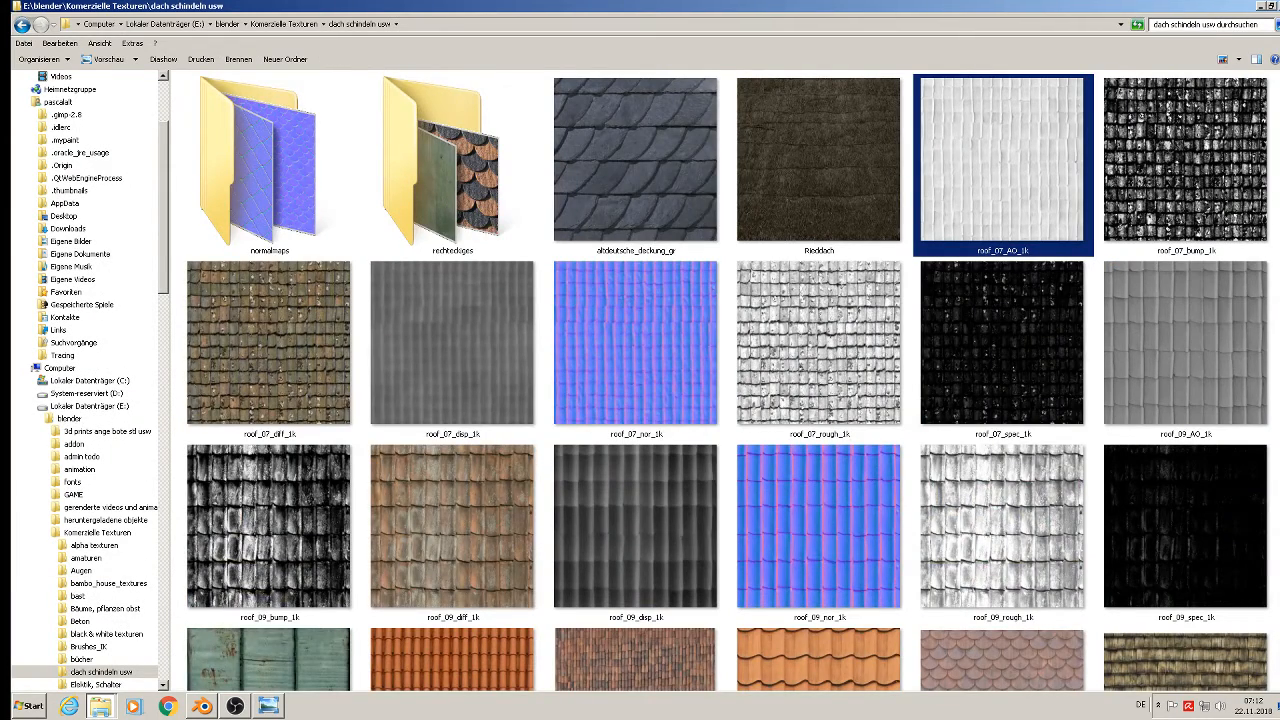
{"action": "scroll", "coordinate": [726, 380], "scroll_direction": "down", "scroll_amount": 5}
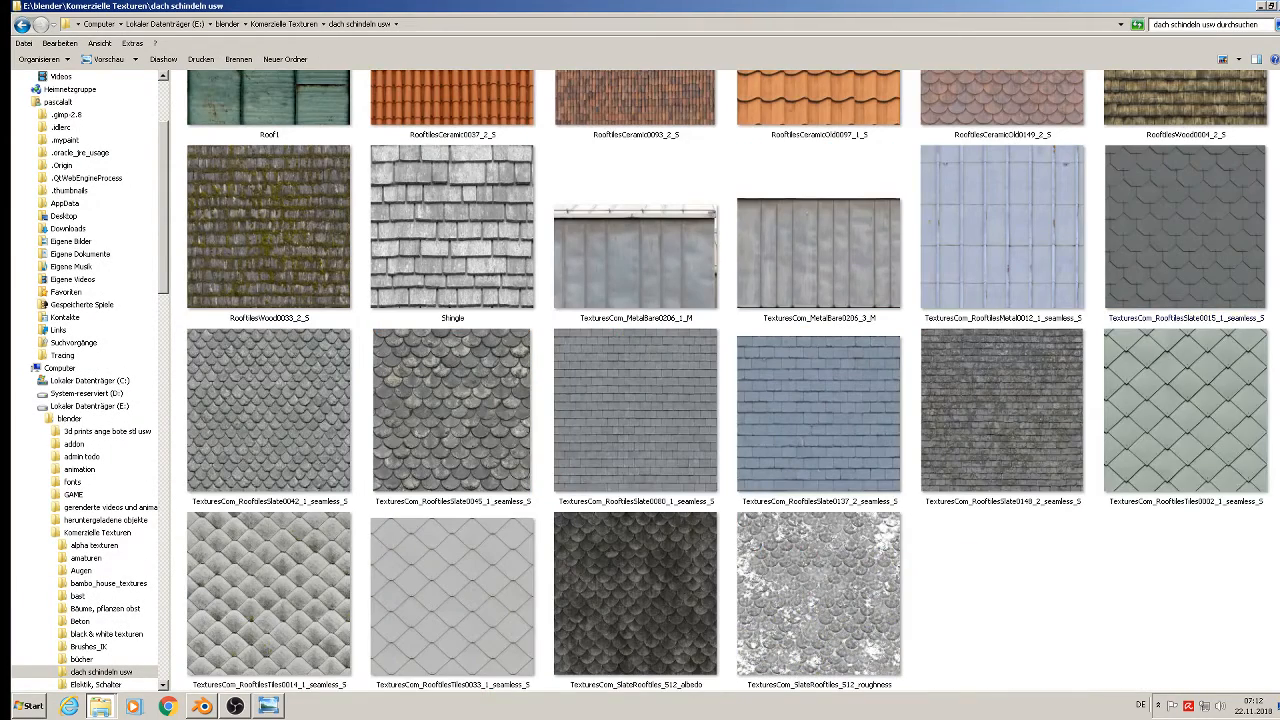
{"action": "left_click", "coordinate": [1054, 295]}
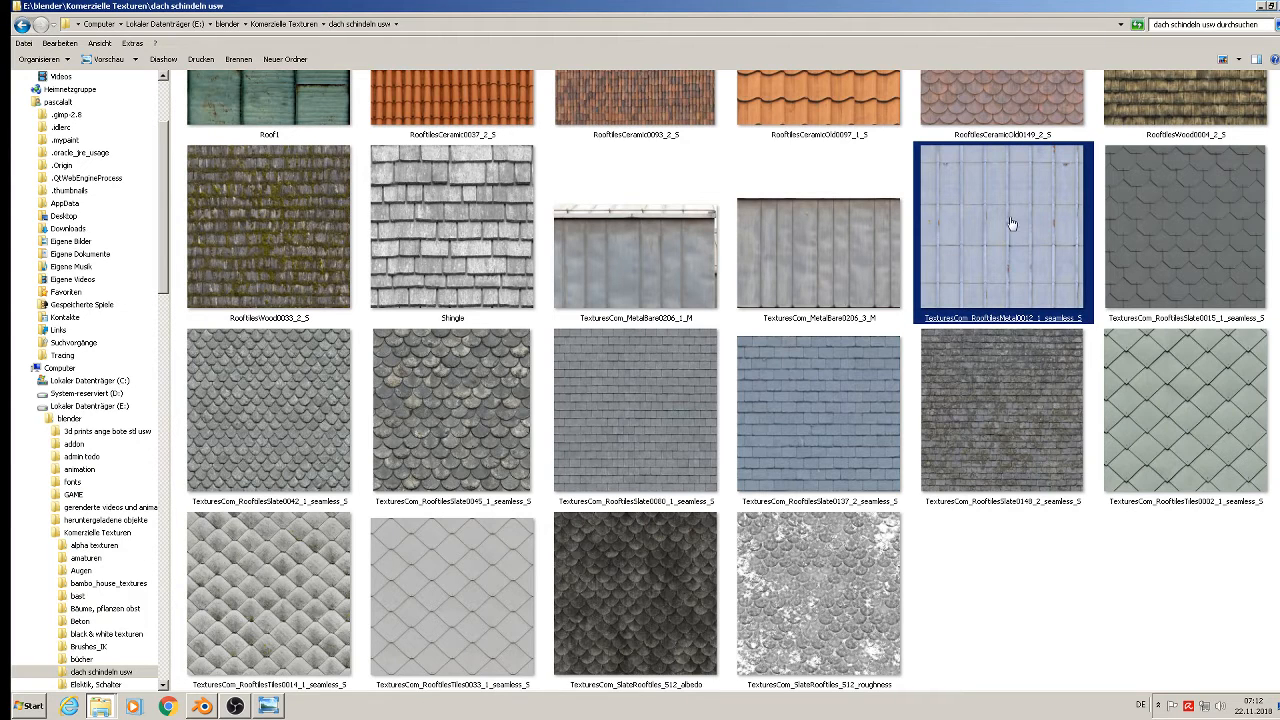
{"action": "left_click", "coordinate": [808, 268]}
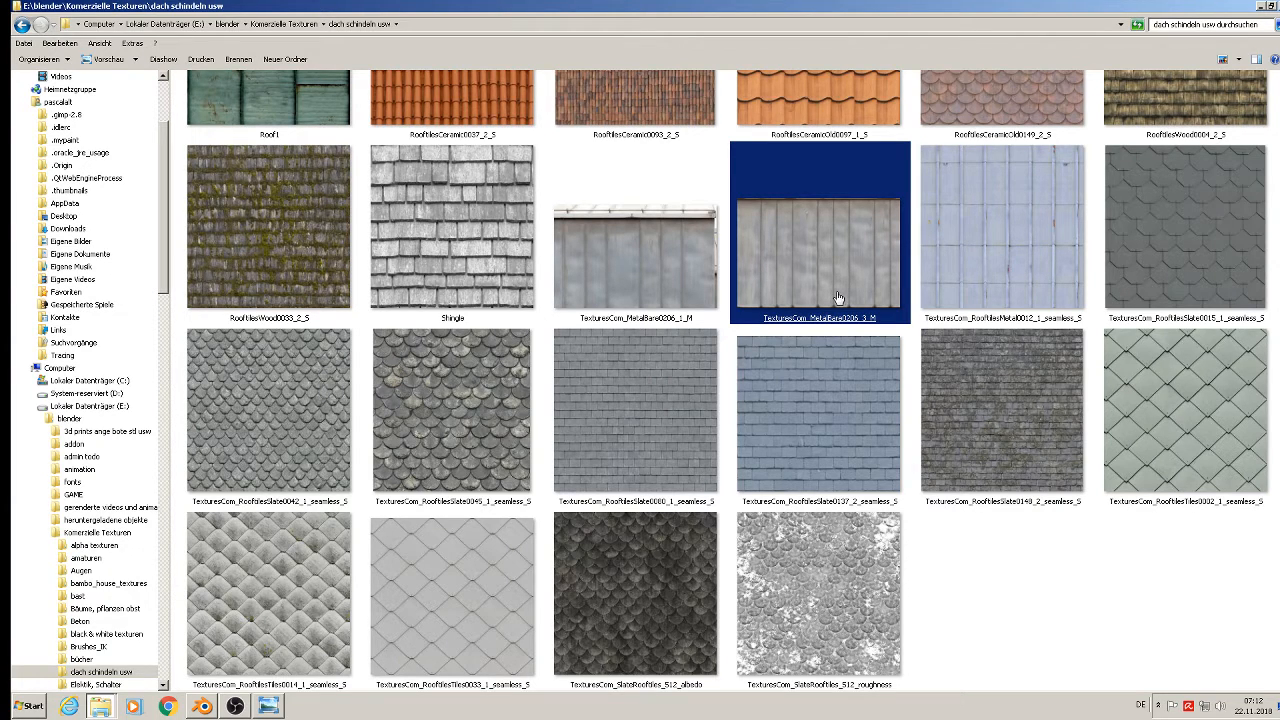
{"action": "right_click", "coordinate": [1006, 233]}
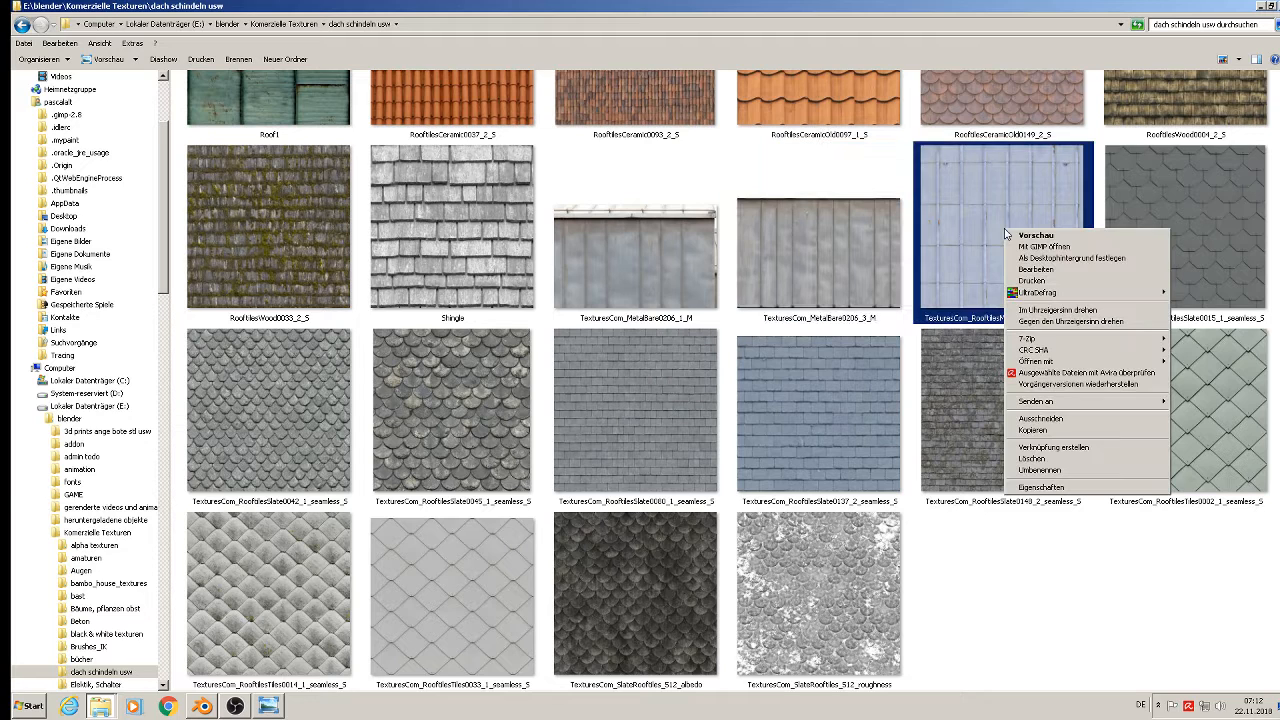
{"action": "left_click", "coordinate": [1059, 431]}
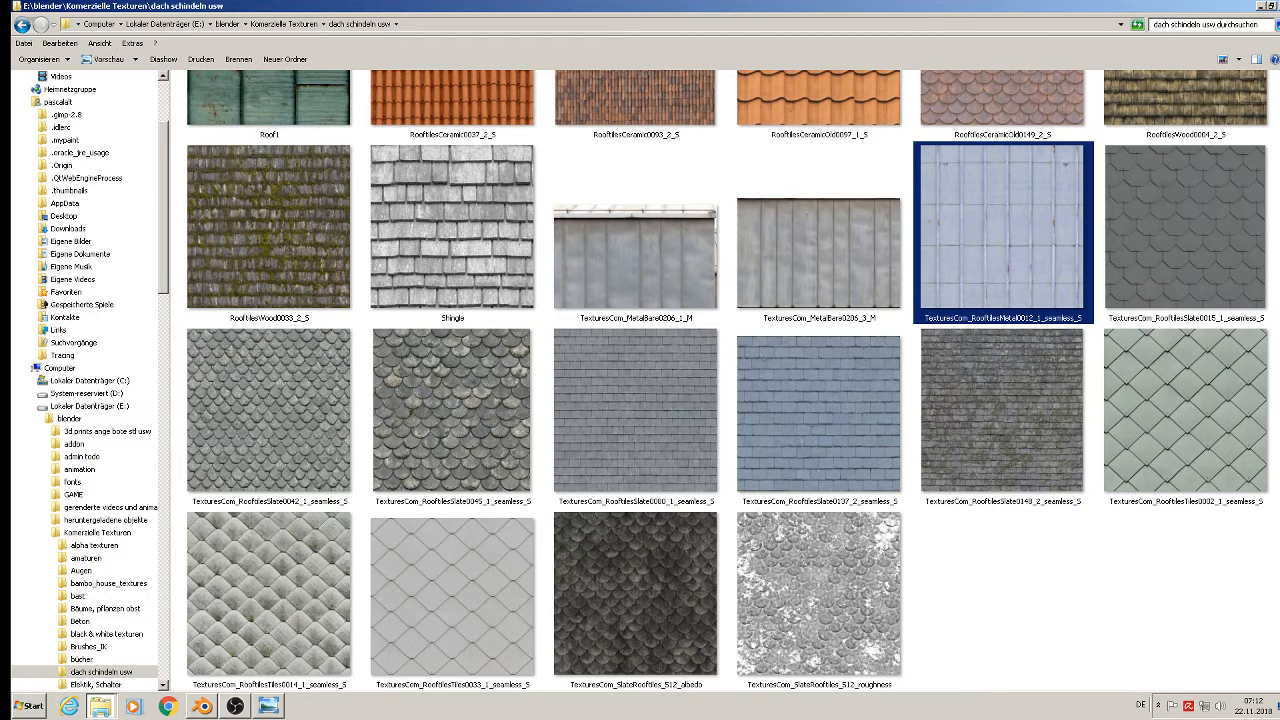
{"action": "left_click", "coordinate": [1258, 7]}
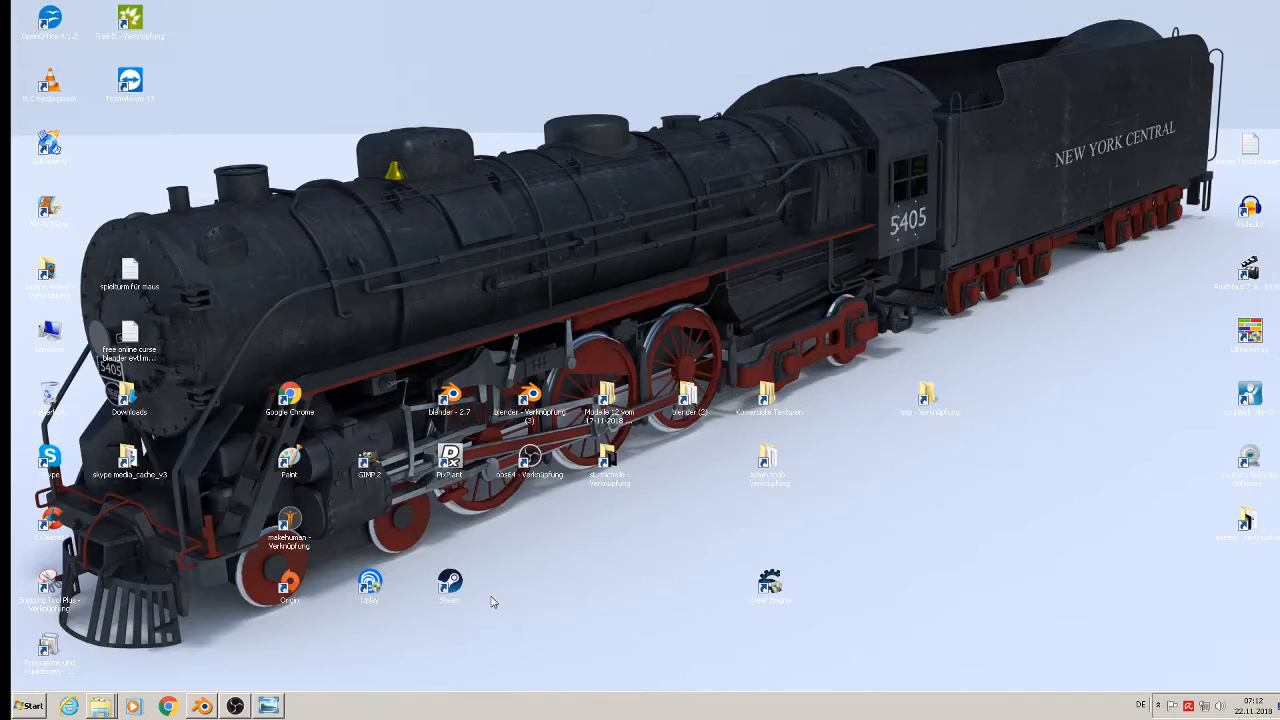
Step: Paste the copied roof metal texture into the textur folder of st. michelle, replacing the file of the same name
{"action": "left_click", "coordinate": [609, 478]}
{"action": "double_click", "coordinate": [614, 480]}
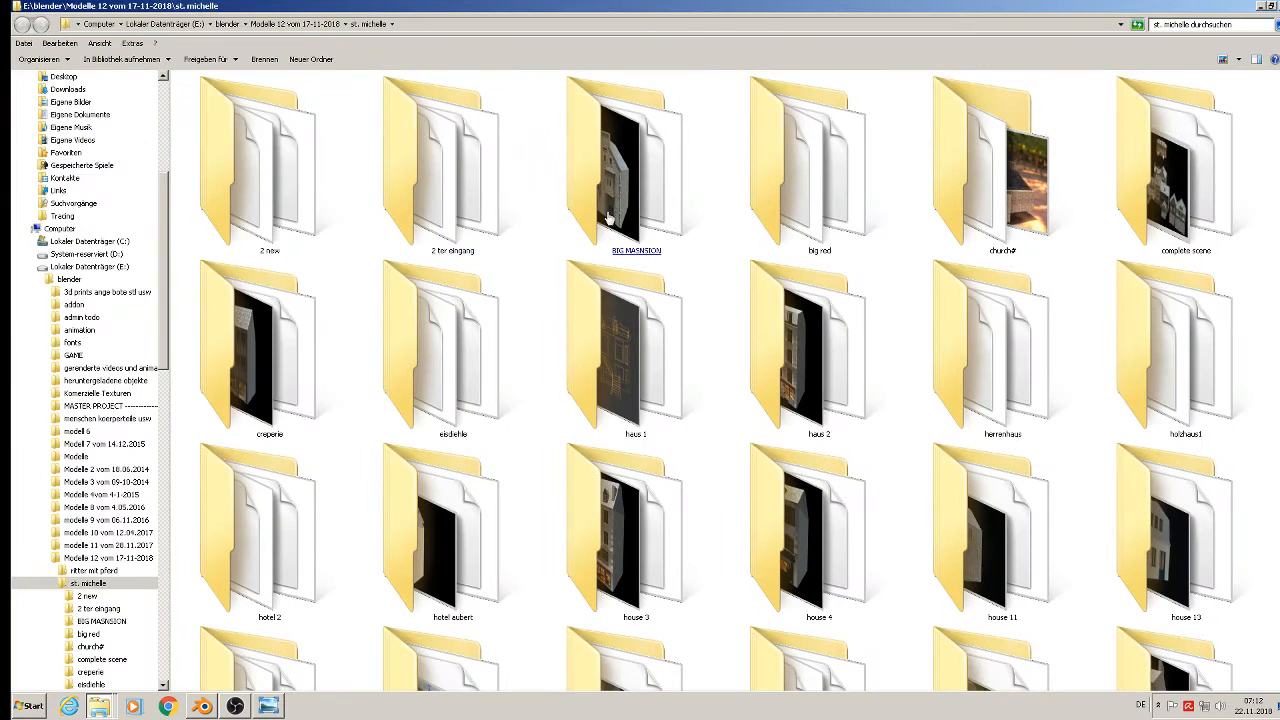
{"action": "scroll", "coordinate": [604, 250], "scroll_direction": "down", "scroll_amount": 5}
{"action": "scroll", "coordinate": [598, 276], "scroll_direction": "up", "scroll_amount": 1}
{"action": "left_click", "coordinate": [582, 284]}
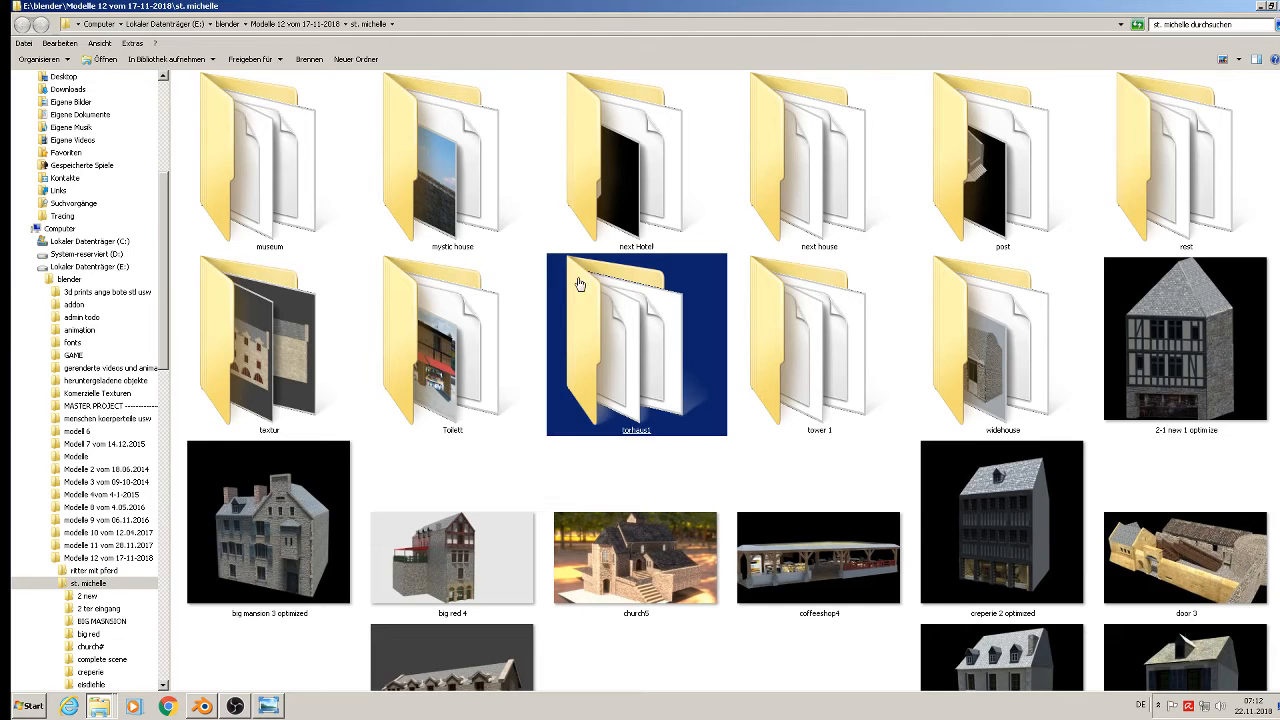
{"action": "double_click", "coordinate": [325, 370]}
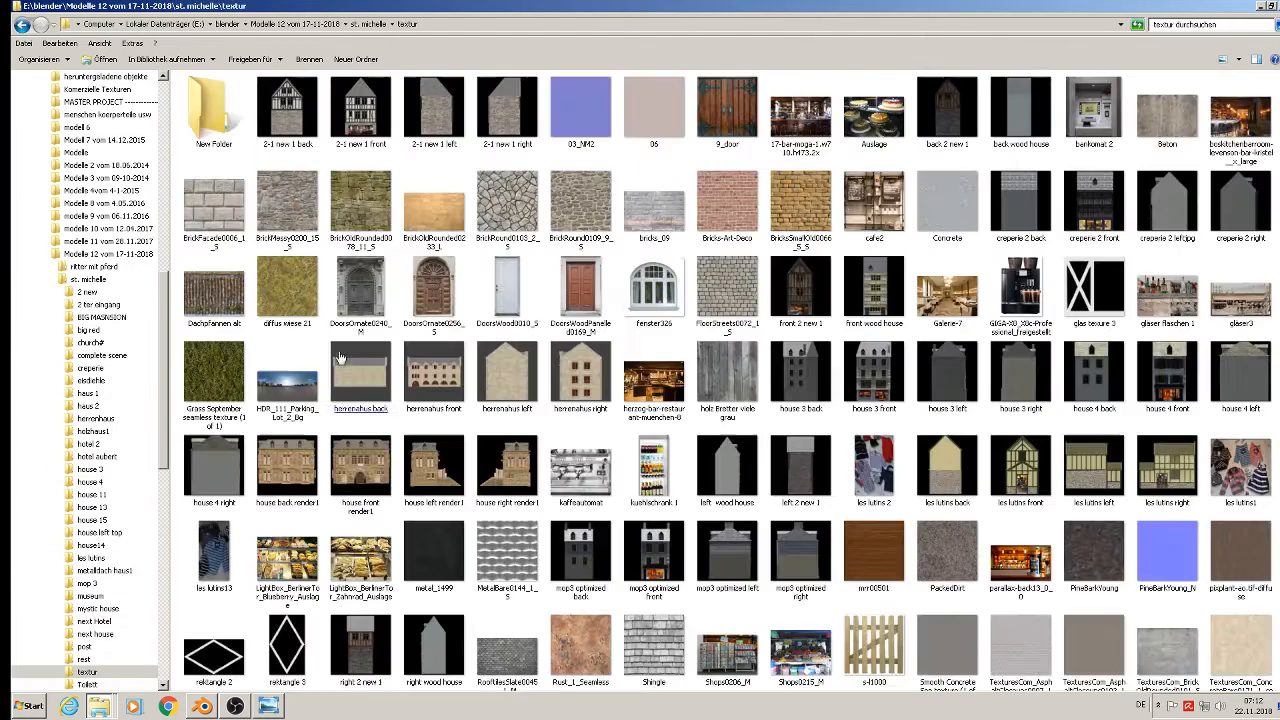
{"action": "right_click", "coordinate": [1276, 262]}
{"action": "left_click", "coordinate": [1218, 342]}
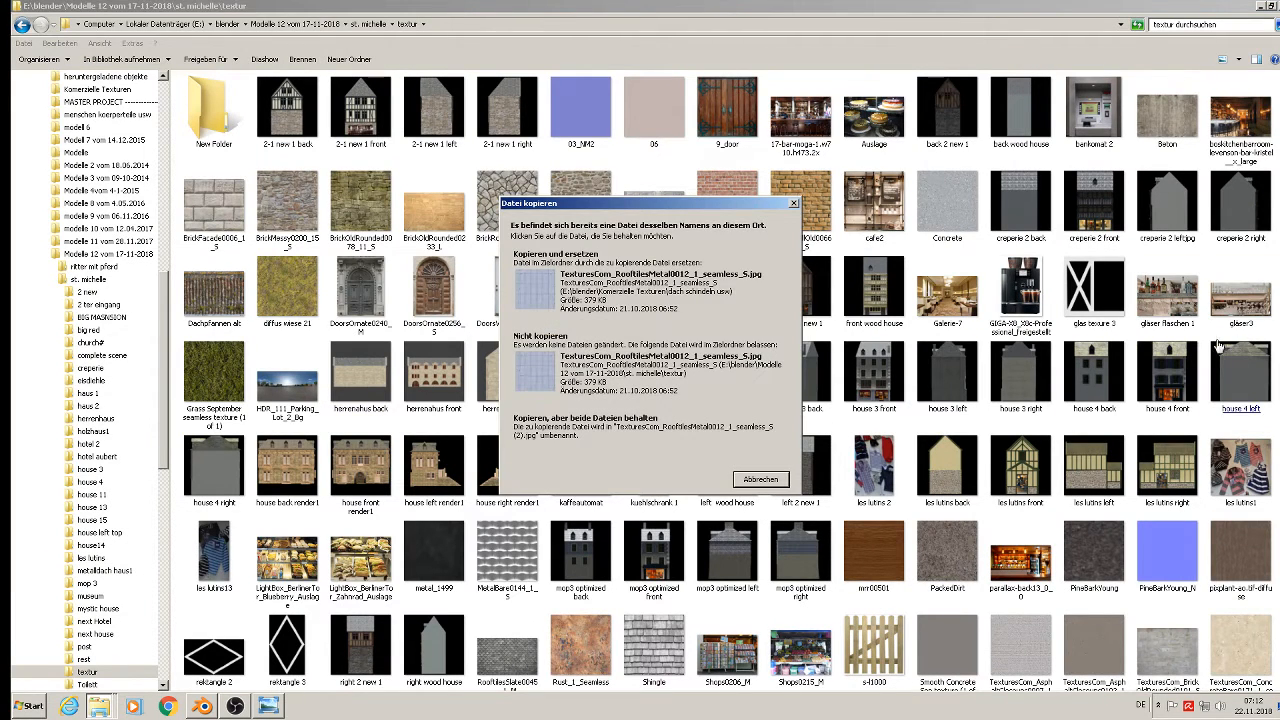
{"action": "left_click", "coordinate": [610, 295]}
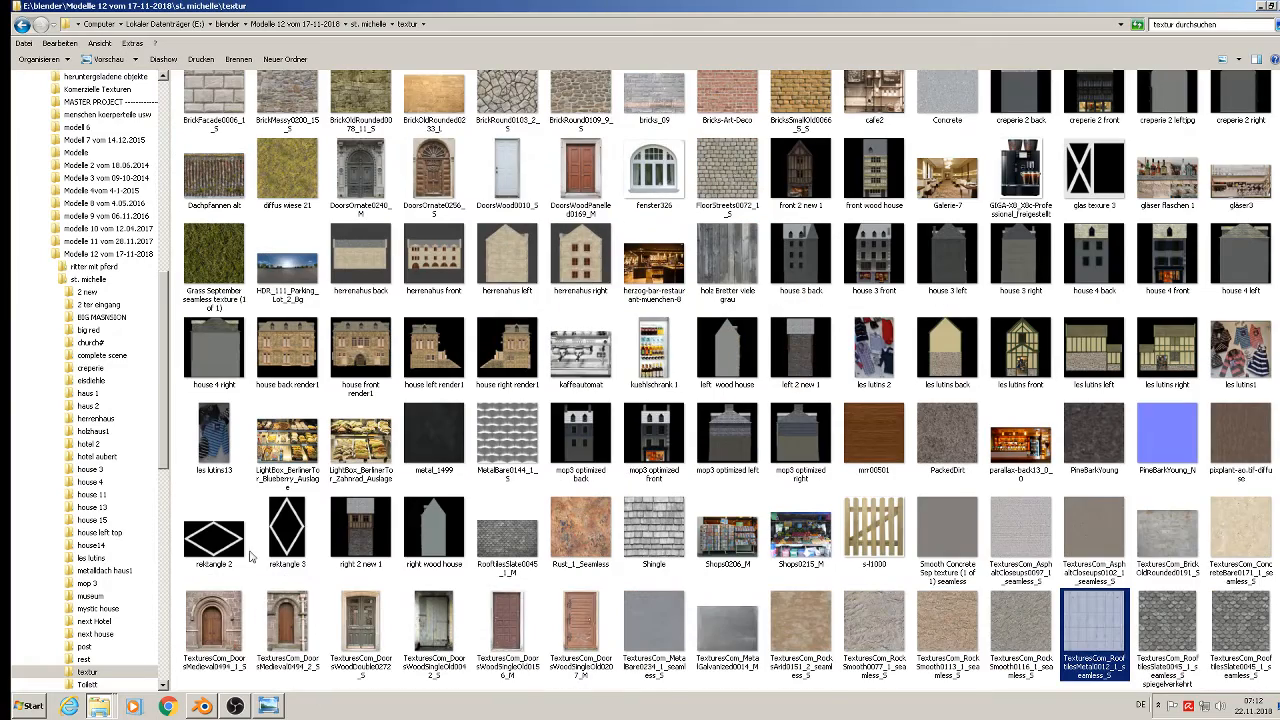
Step: Back in Blender, add a material slot with a new material named roof 2 and replace its default nodes with the copied node setup
{"action": "left_click", "coordinate": [202, 706]}
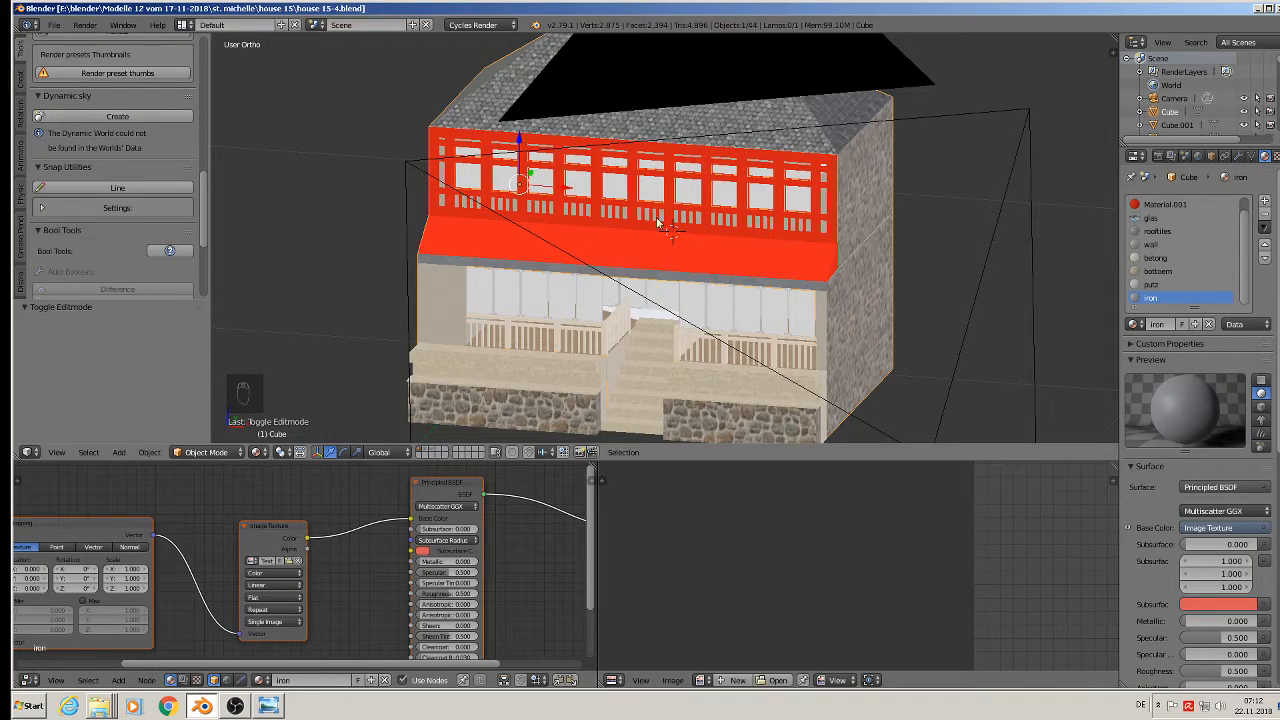
{"action": "scroll", "coordinate": [658, 222], "scroll_direction": "up", "scroll_amount": 2}
{"action": "middle_click_drag", "start_coordinate": [627, 228], "coordinate": [677, 232]}
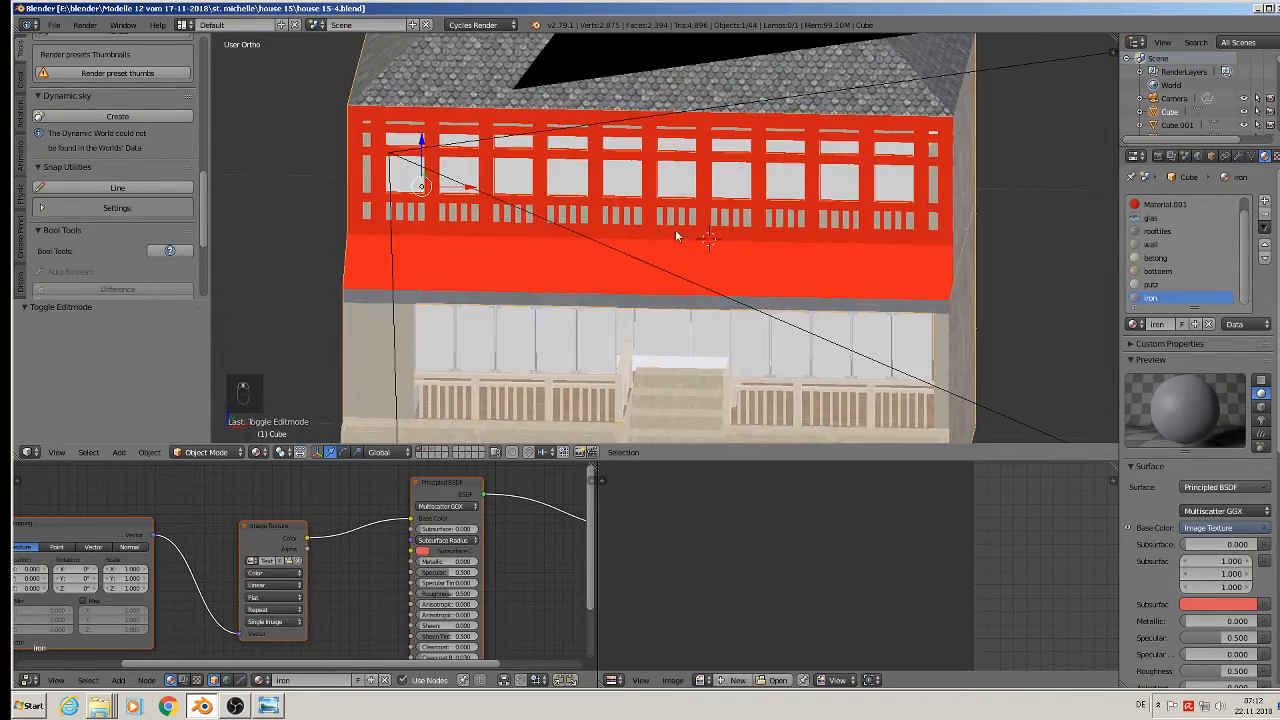
{"action": "left_click", "coordinate": [1265, 202]}
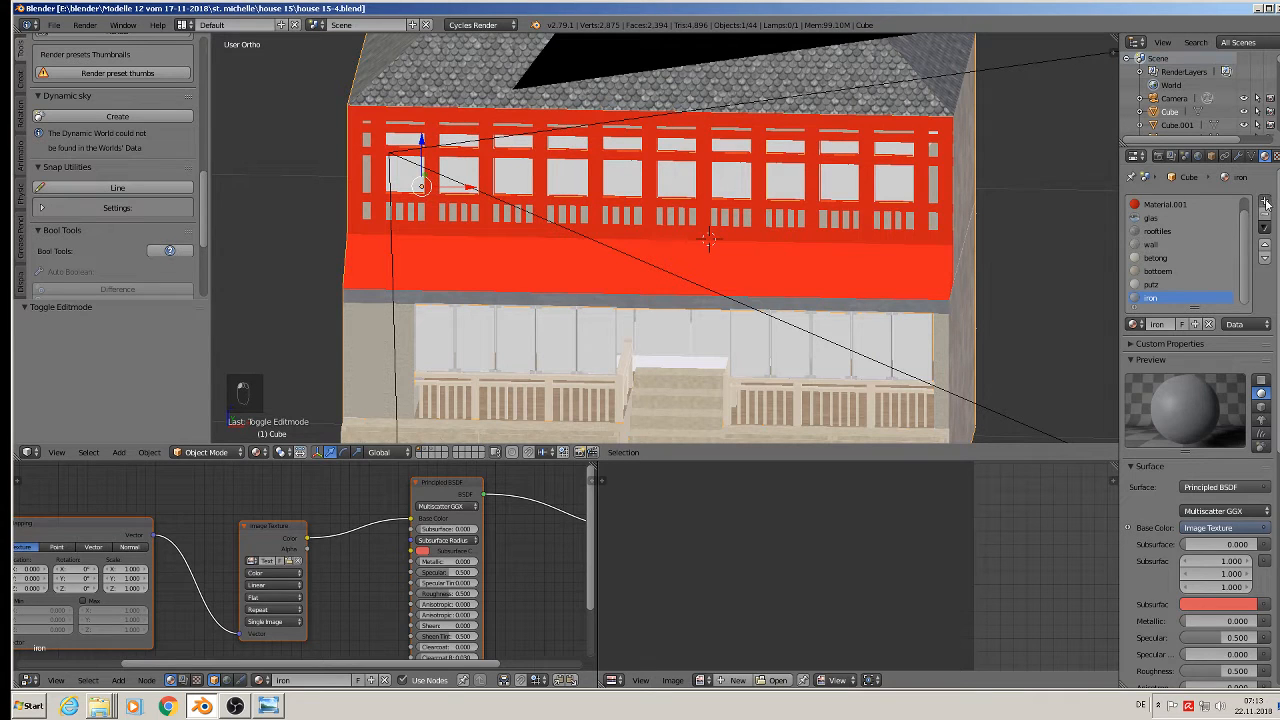
{"action": "left_click", "coordinate": [1188, 324]}
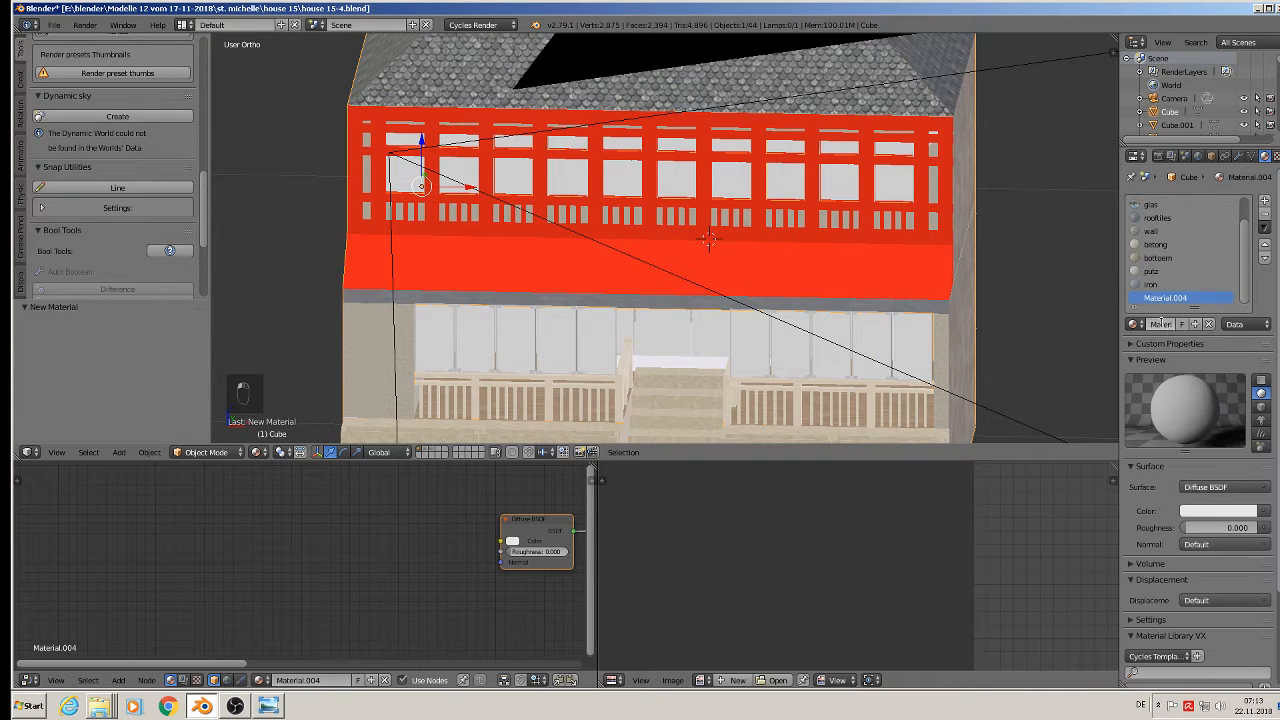
{"action": "double_click", "coordinate": [1163, 323]}
{"action": "type", "text": "oof 2"}
{"action": "key", "text": "Return"}
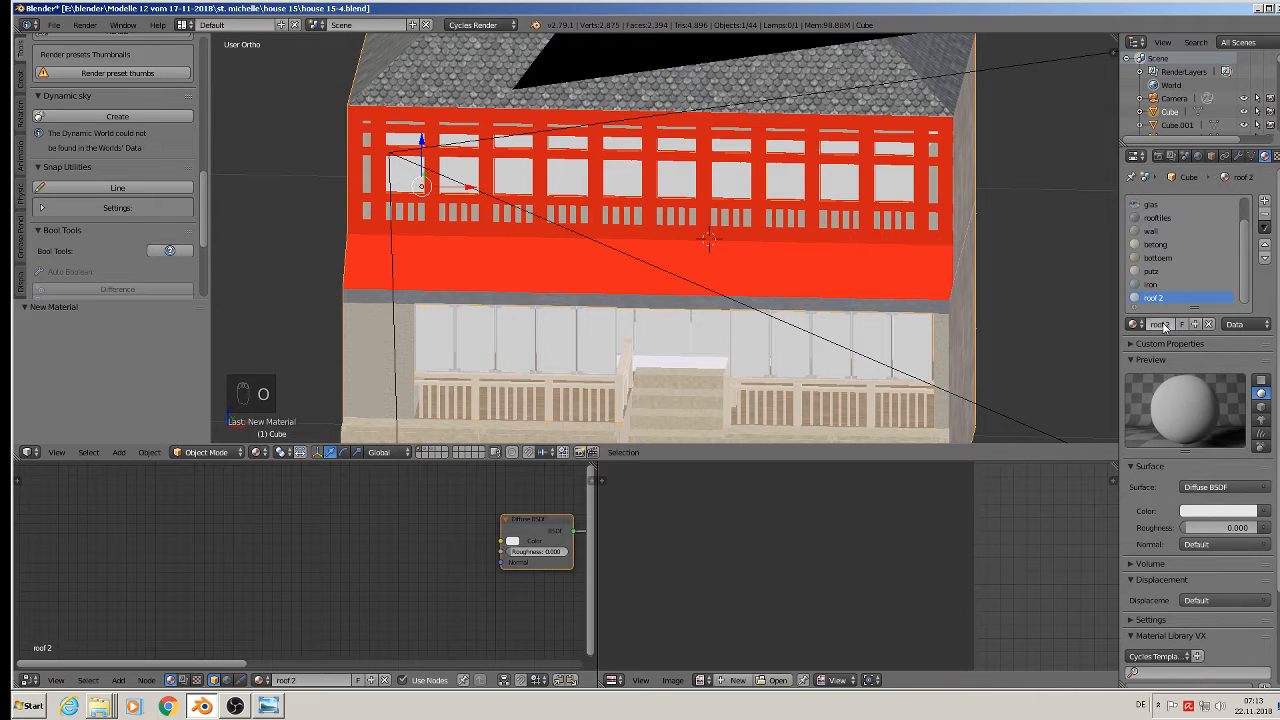
{"action": "key", "text": "x"}
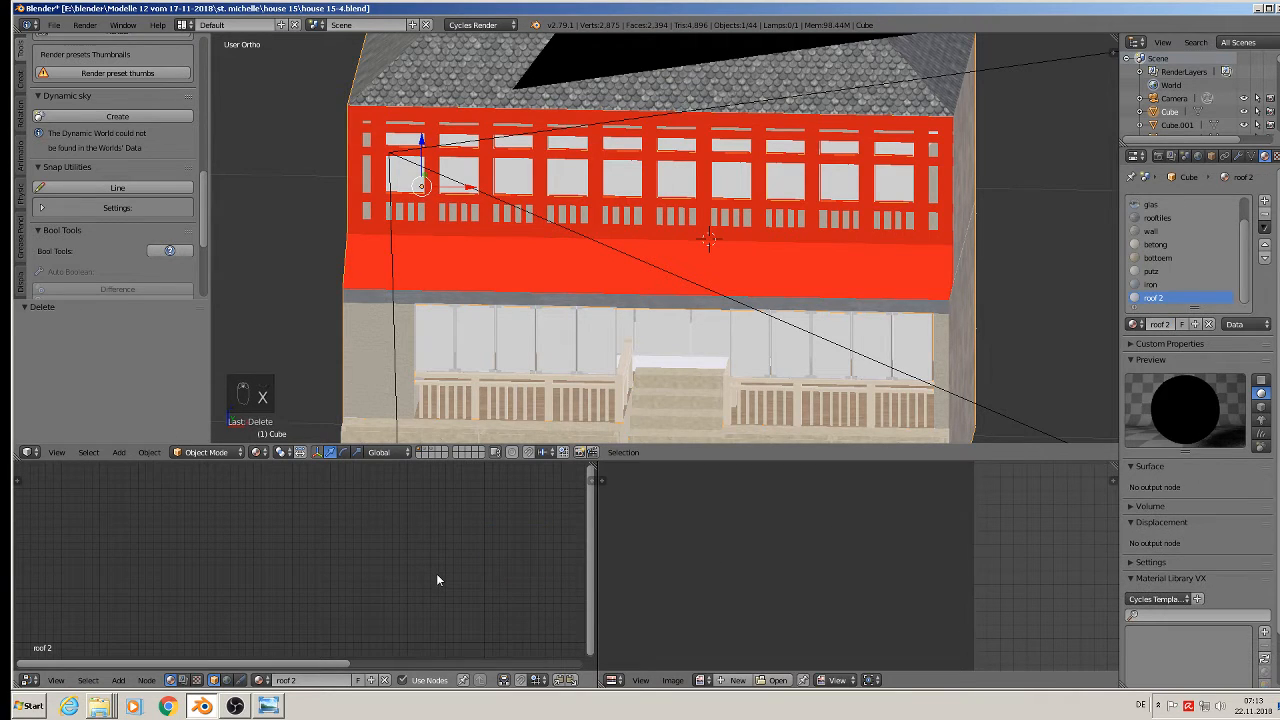
{"action": "key", "text": "ctrl+v"}
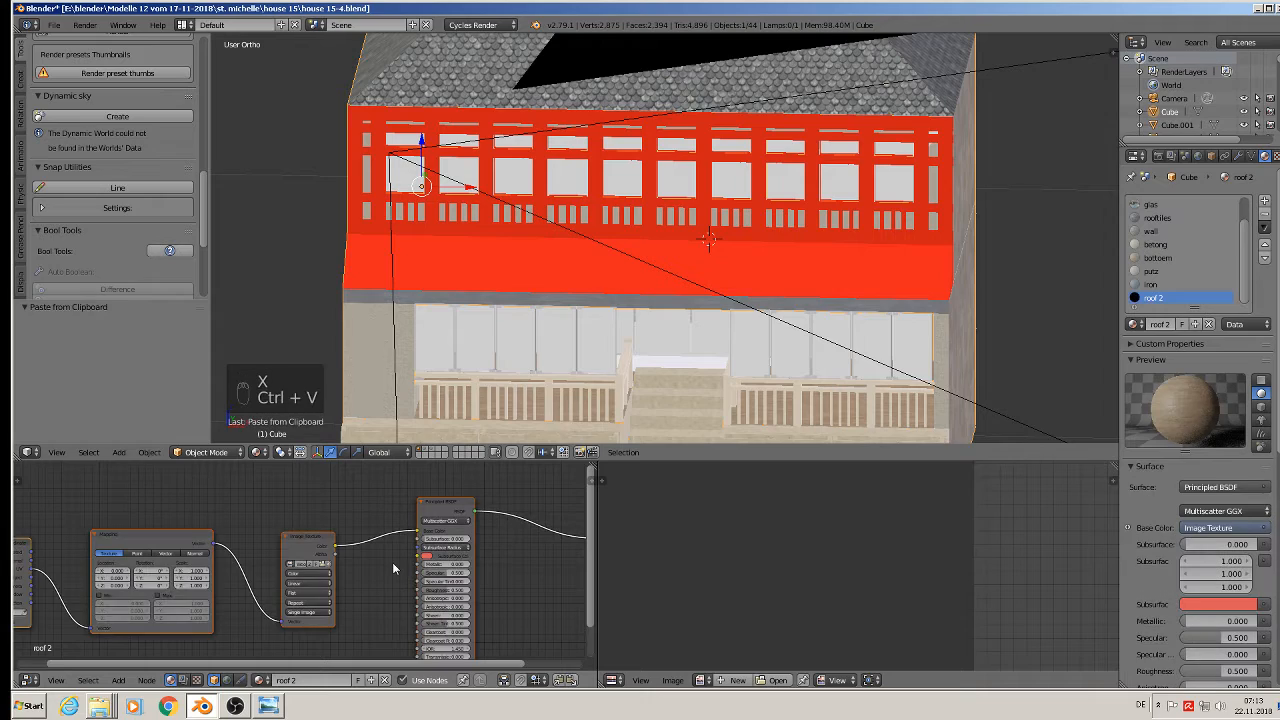
Step: Load TexturesCom_RooftilesMetal0012_1_seamless_S from the textur folder into the Image Texture node of the roof 2 material
{"action": "scroll", "coordinate": [338, 560], "scroll_direction": "up", "scroll_amount": 2}
{"action": "scroll", "coordinate": [307, 577], "scroll_direction": "up", "scroll_amount": 2}
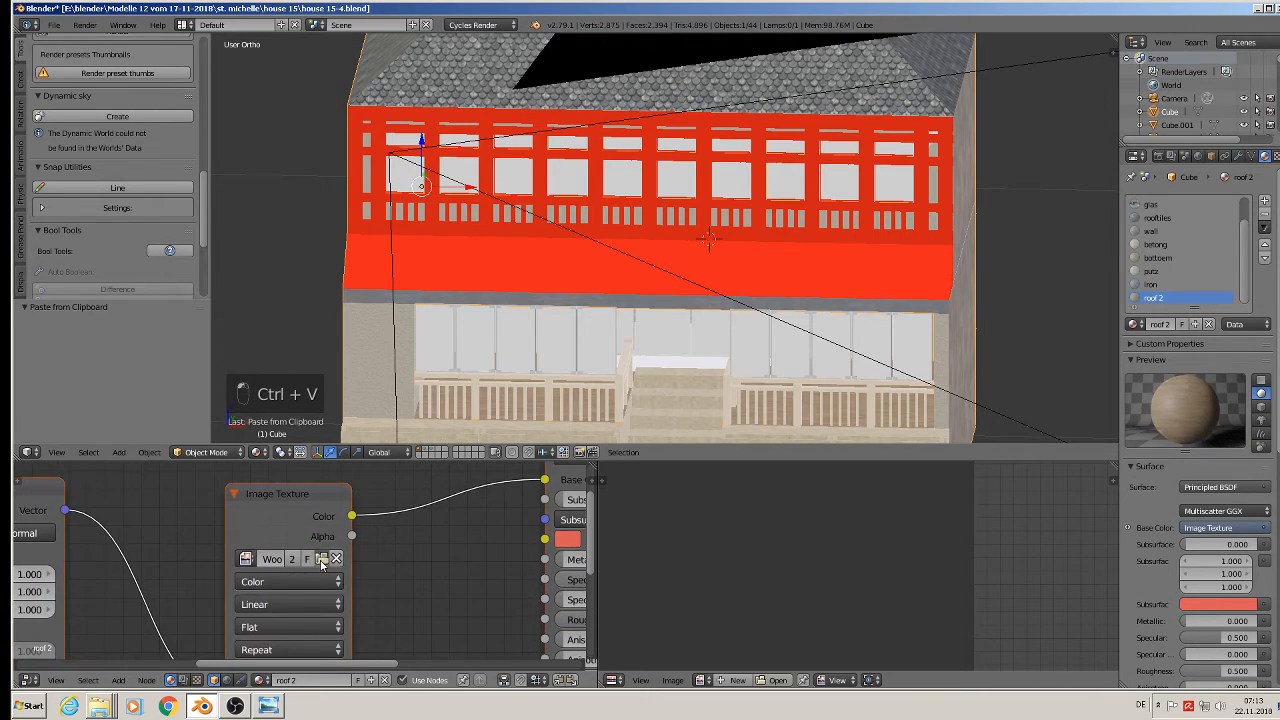
{"action": "left_click", "coordinate": [322, 567]}
{"action": "left_click", "coordinate": [240, 42]}
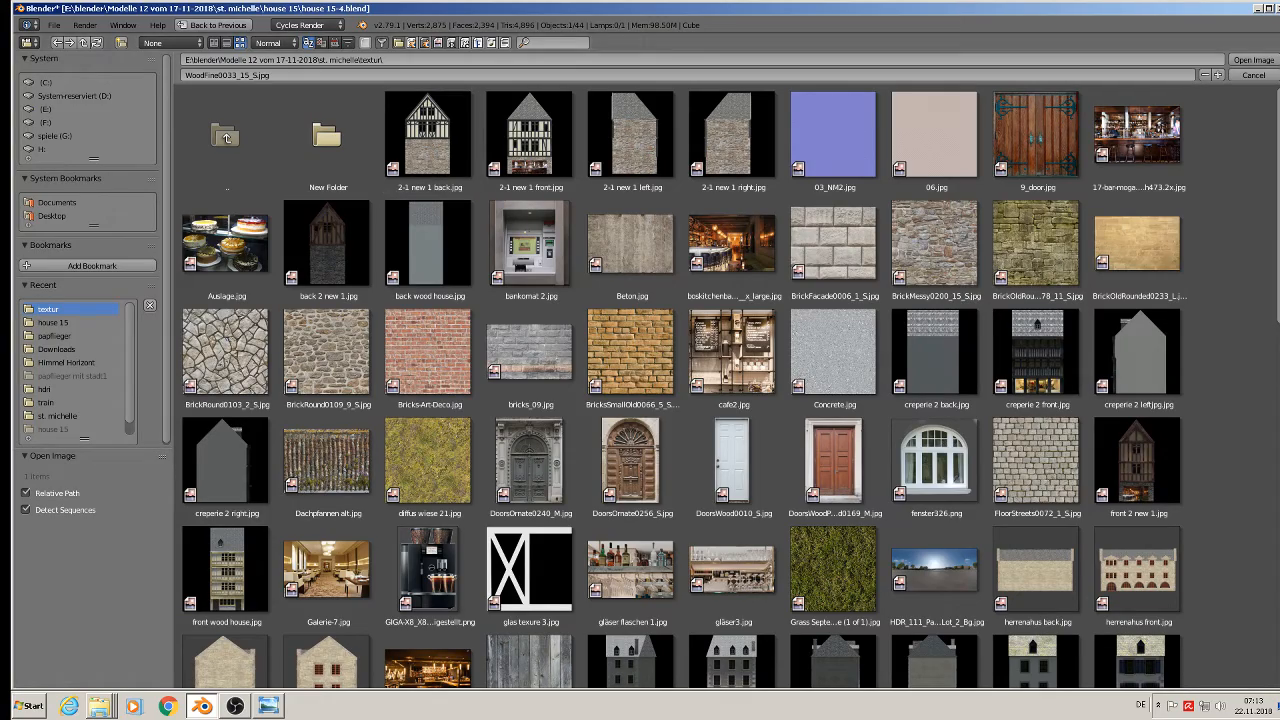
{"action": "scroll", "coordinate": [728, 384], "scroll_direction": "down", "scroll_amount": 5}
{"action": "scroll", "coordinate": [728, 384], "scroll_direction": "down", "scroll_amount": 6}
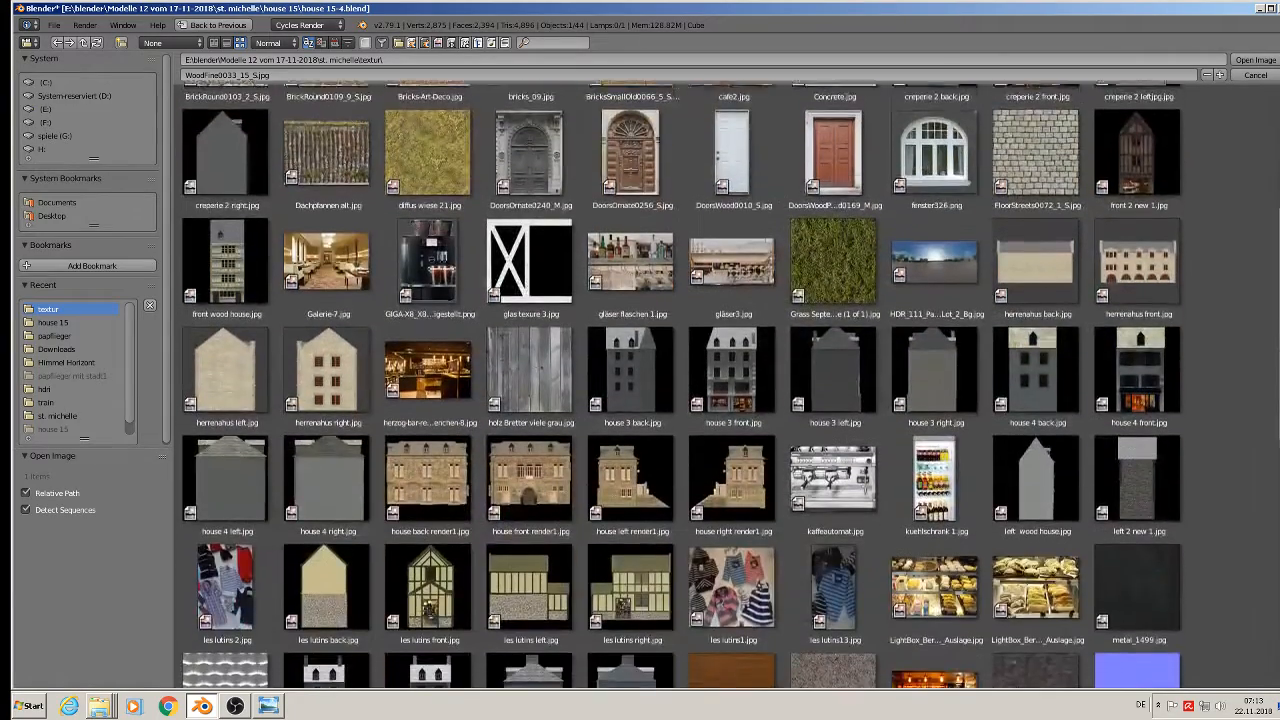
{"action": "scroll", "coordinate": [728, 384], "scroll_direction": "down", "scroll_amount": 5}
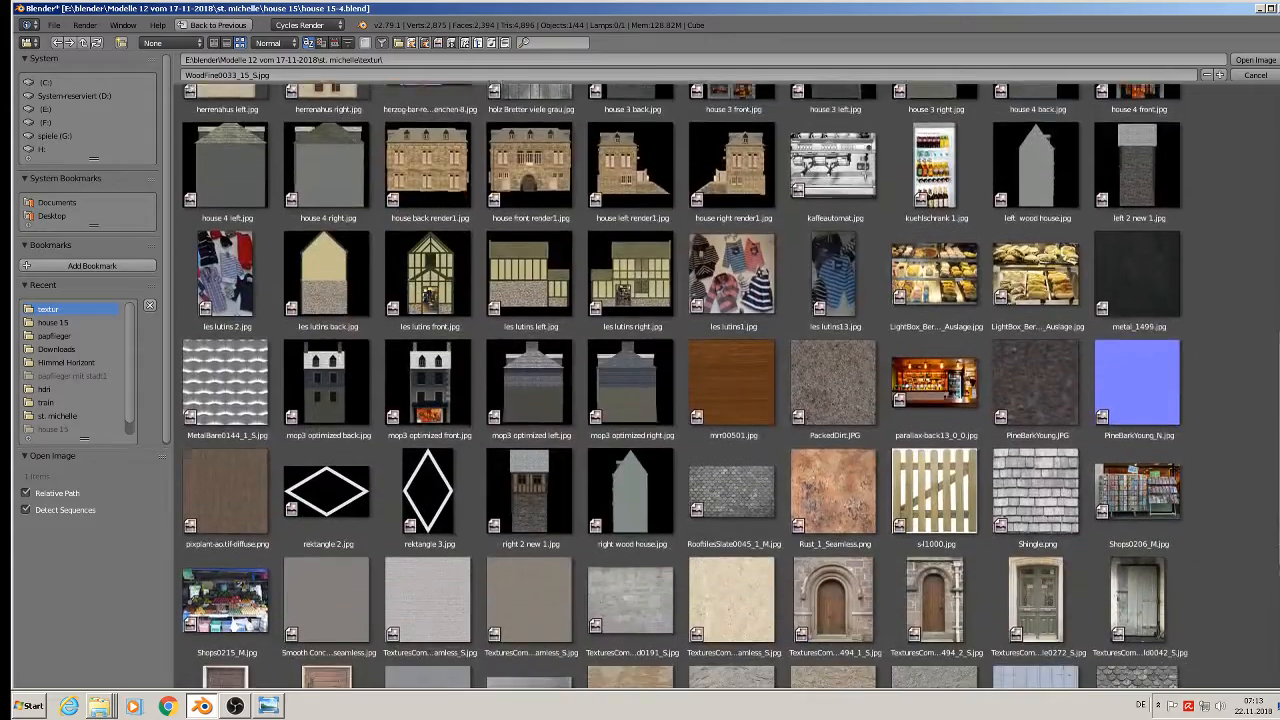
{"action": "scroll", "coordinate": [1026, 505], "scroll_direction": "down", "scroll_amount": 1}
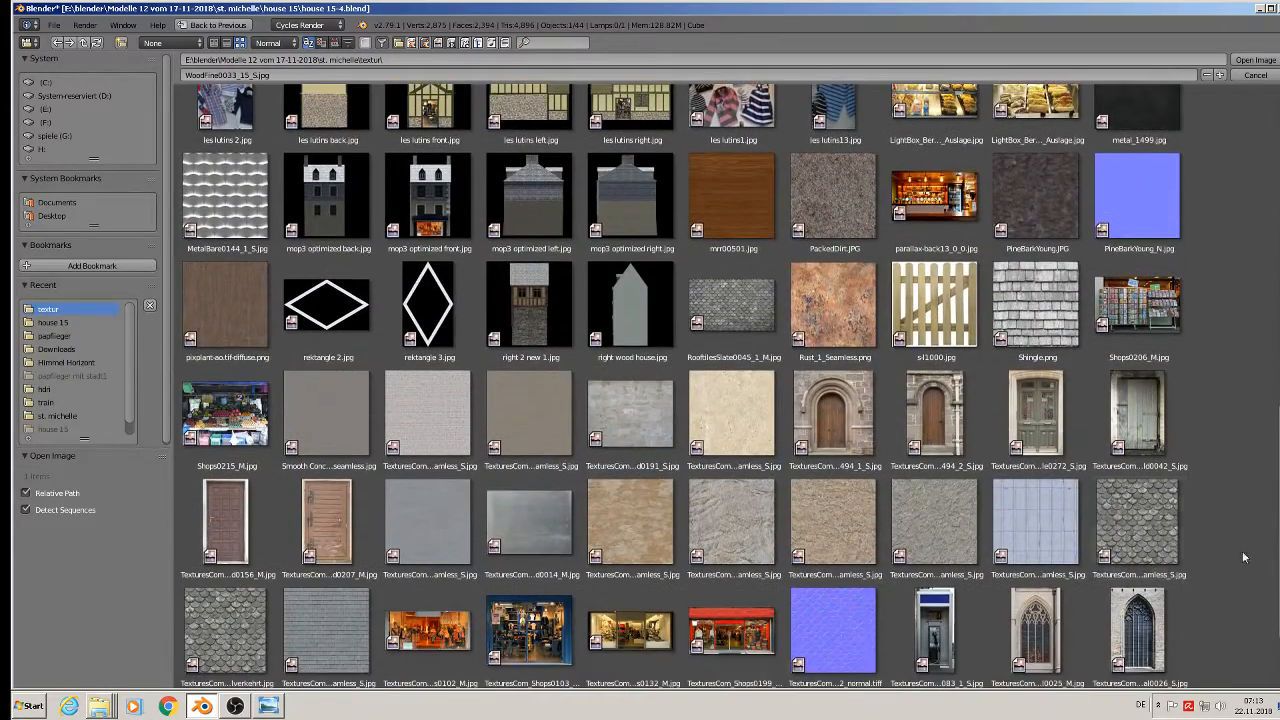
{"action": "double_click", "coordinate": [1026, 505]}
{"action": "scroll", "coordinate": [600, 262], "scroll_direction": "up", "scroll_amount": 1}
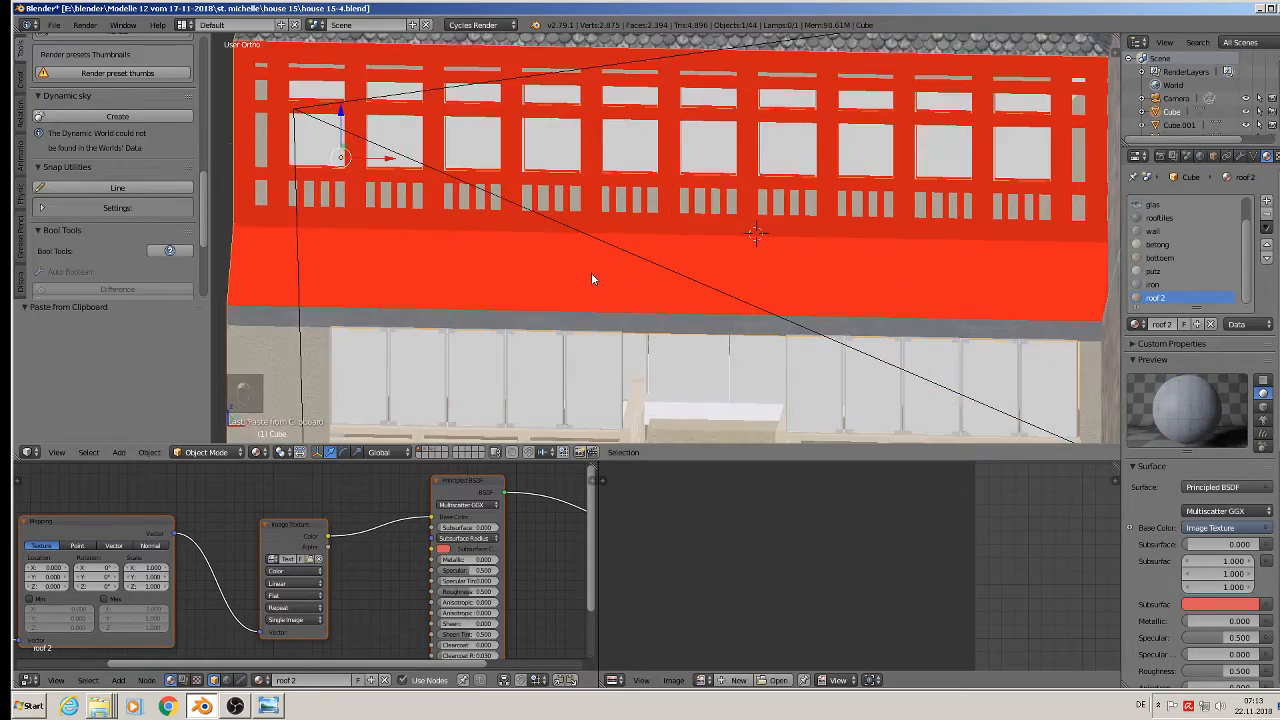
Step: Select the five front faces of the canopy roof in Edit Mode and unwrap them with Project From View
{"action": "scroll", "coordinate": [591, 272], "scroll_direction": "down", "scroll_amount": 2}
{"action": "key", "text": "Tab"}
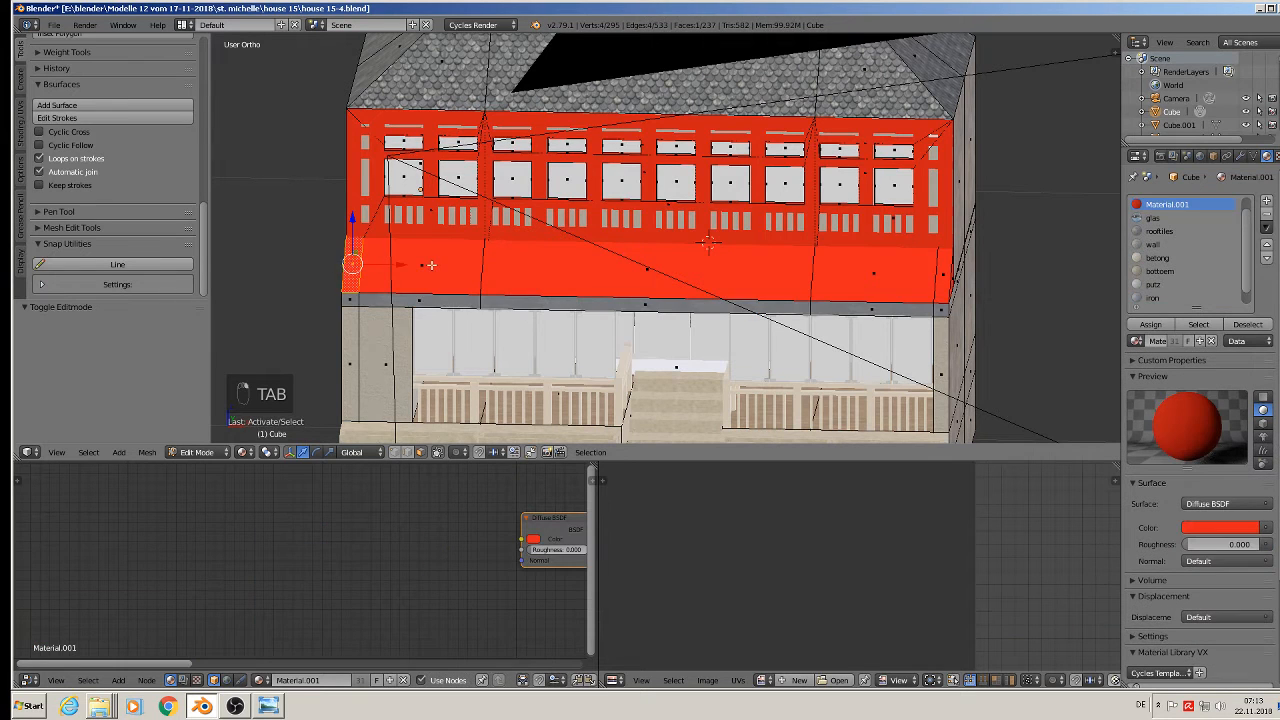
{"action": "left_click", "coordinate": [432, 266]}
{"action": "left_click", "coordinate": [624, 270], "text": "shift"}
{"action": "left_click", "coordinate": [865, 283], "text": "shift"}
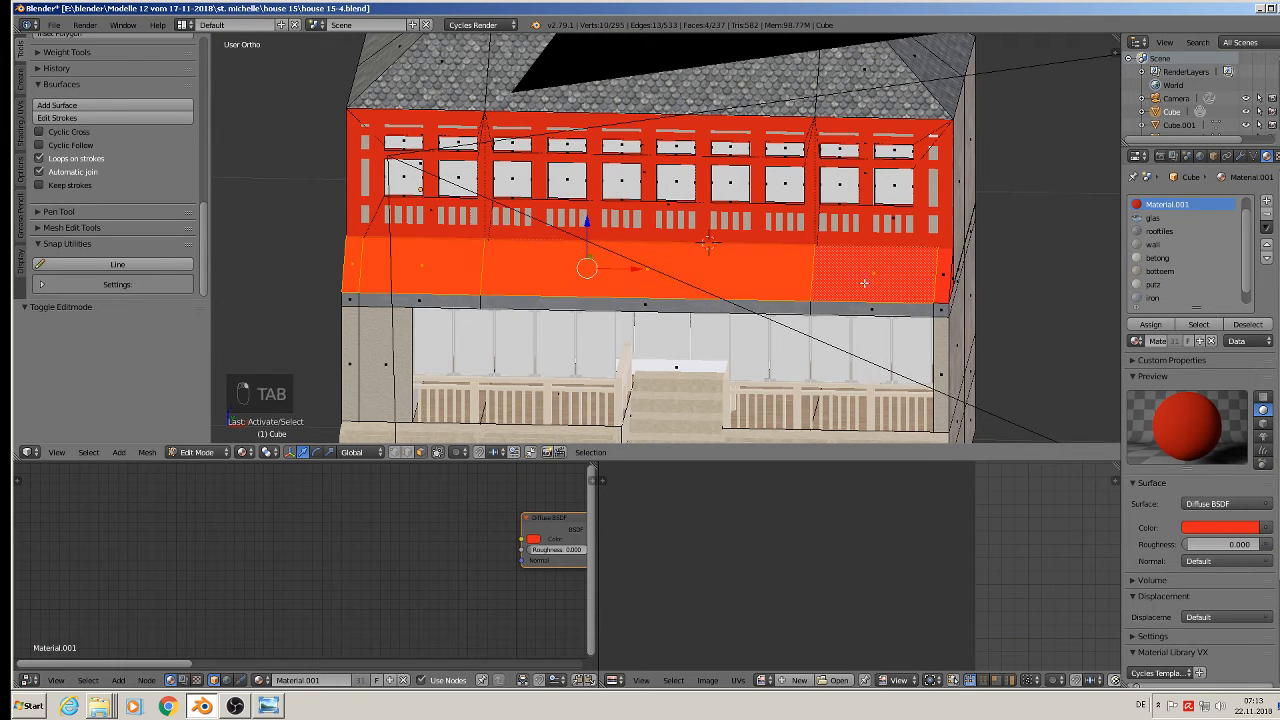
{"action": "left_click", "coordinate": [939, 276], "text": "shift"}
{"action": "mouse_move", "coordinate": [640, 291]}
{"action": "middle_mouse_down"}
{"action": "mouse_move", "coordinate": [646, 278]}
{"action": "mouse_move", "coordinate": [629, 277]}
{"action": "mouse_move", "coordinate": [642, 275]}
{"action": "middle_mouse_up"}
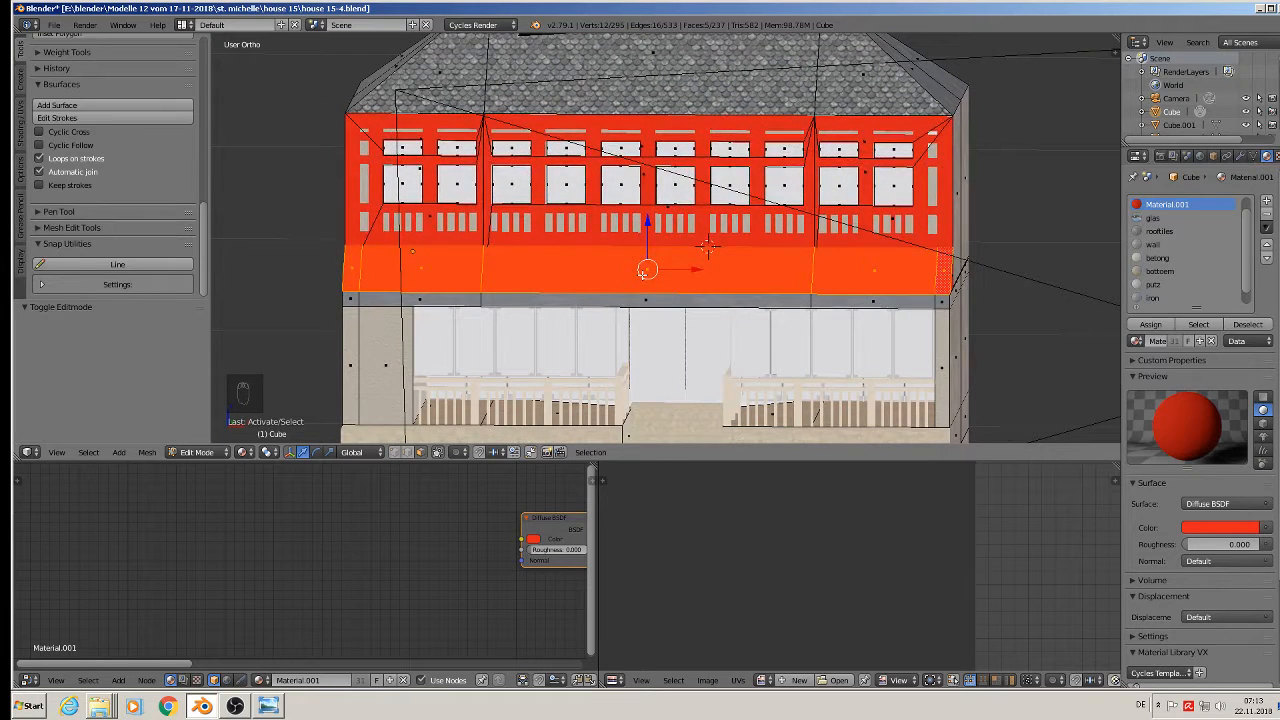
{"action": "key", "text": "u"}
{"action": "left_click", "coordinate": [643, 274]}
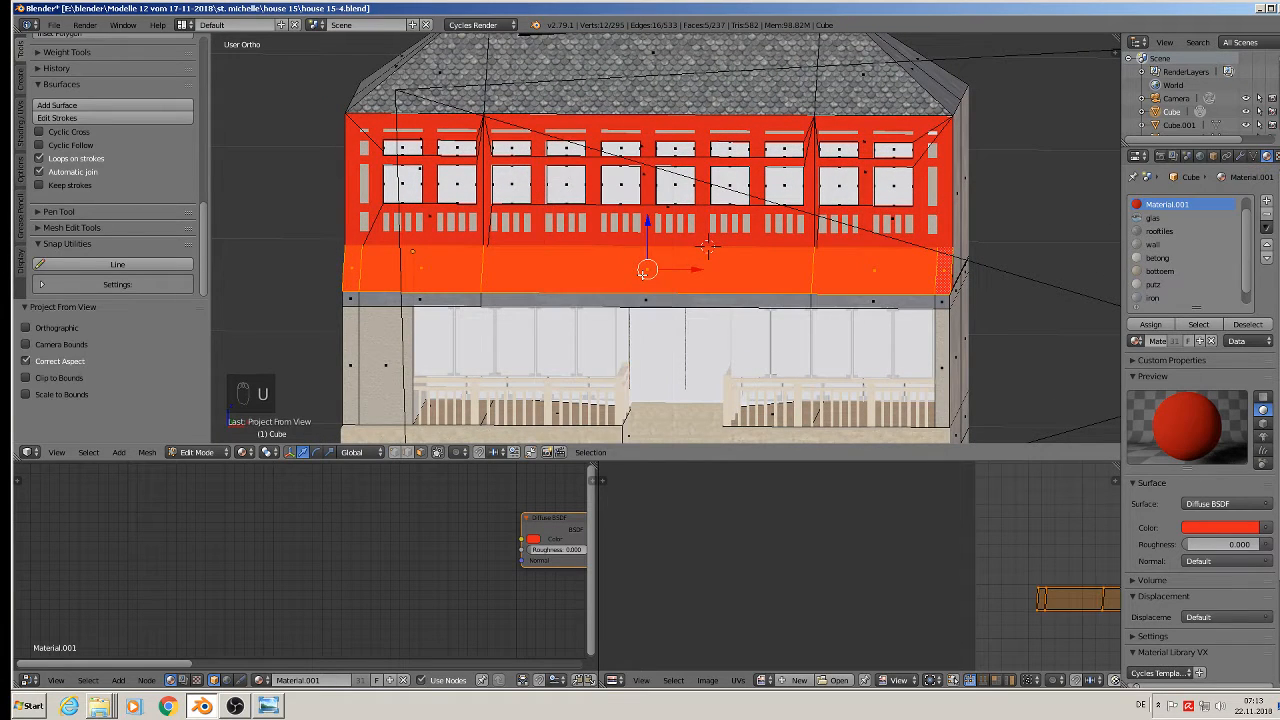
Step: Assign the roof 2 material to the selected canopy faces and scale their UVs up about 6.7 times, ending in Object Mode
{"action": "scroll", "coordinate": [1163, 297], "scroll_direction": "down", "scroll_amount": 1}
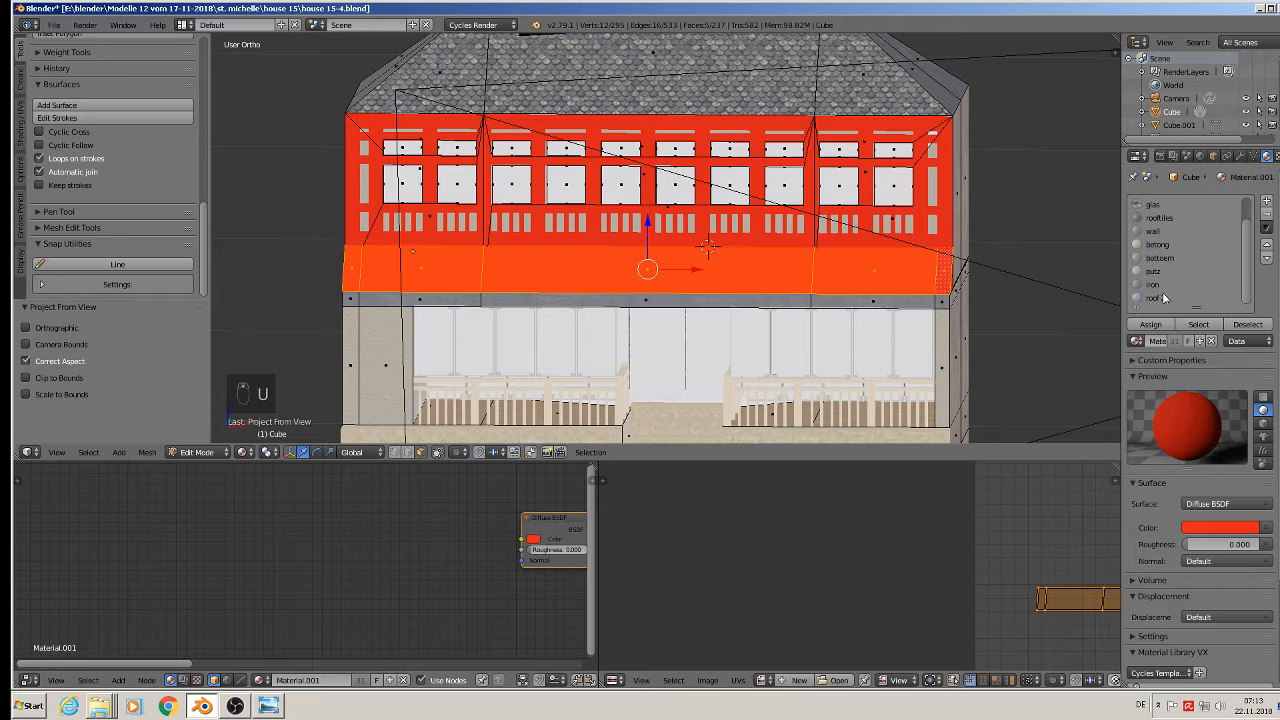
{"action": "left_click", "coordinate": [1155, 298]}
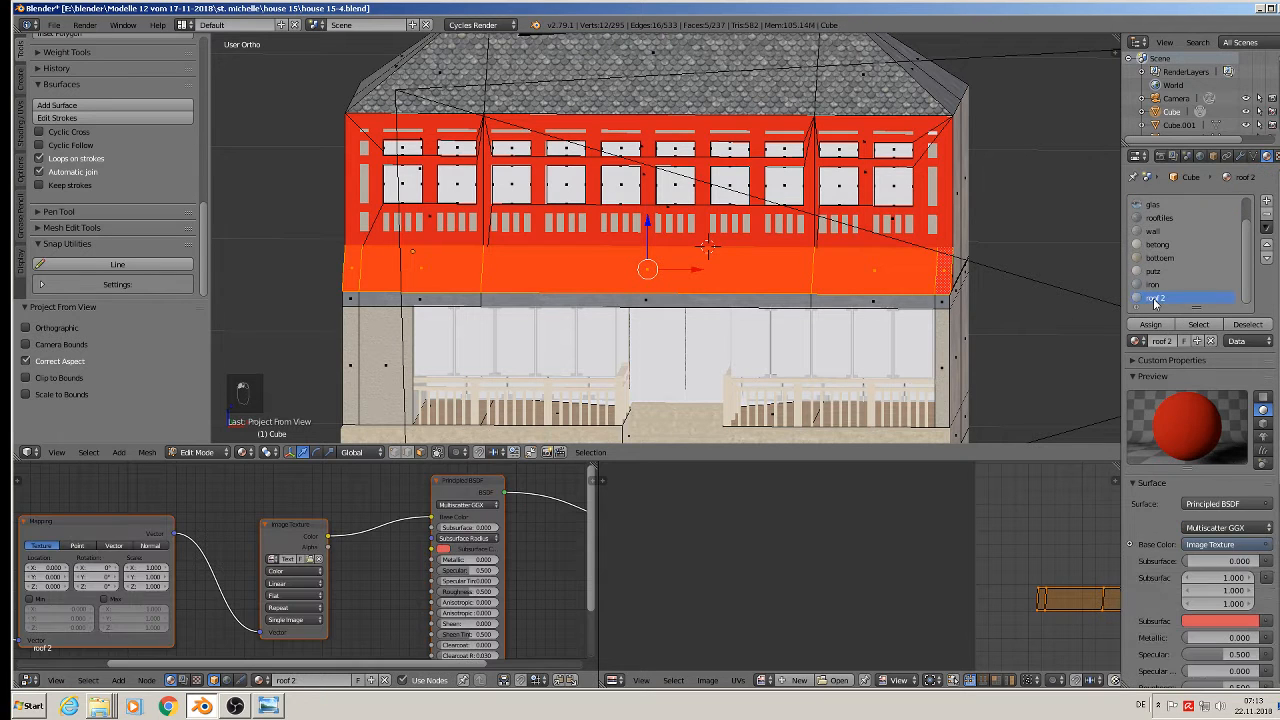
{"action": "left_click", "coordinate": [1150, 324]}
{"action": "scroll", "coordinate": [665, 240], "scroll_direction": "up", "scroll_amount": 2}
{"action": "scroll", "coordinate": [646, 258], "scroll_direction": "down", "scroll_amount": 2}
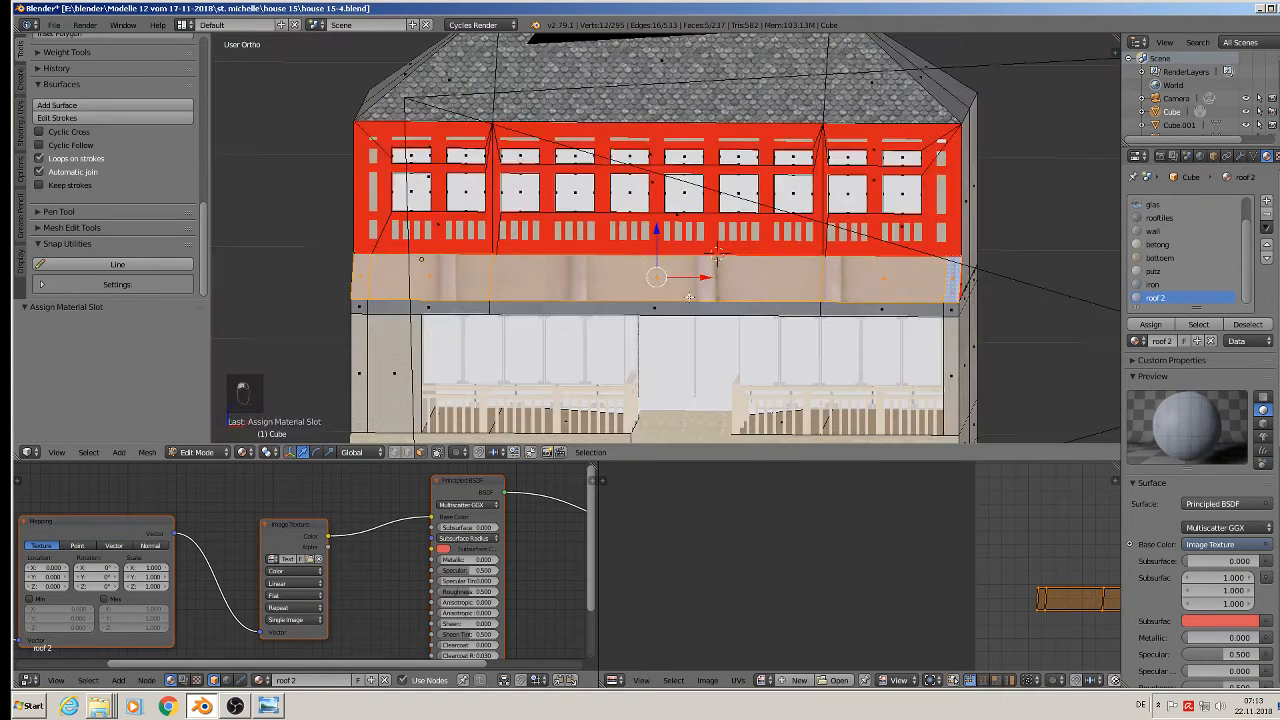
{"action": "key", "text": "s"}
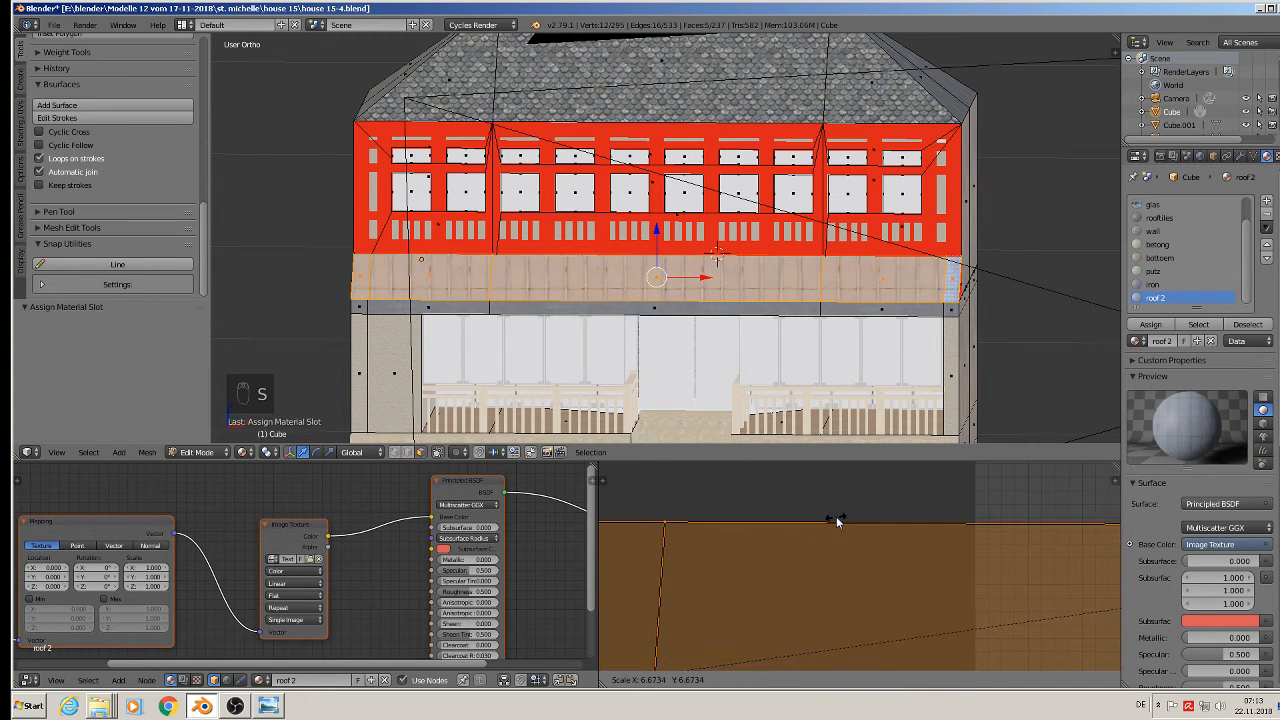
{"action": "left_click", "coordinate": [836, 516]}
{"action": "key", "text": "Tab"}
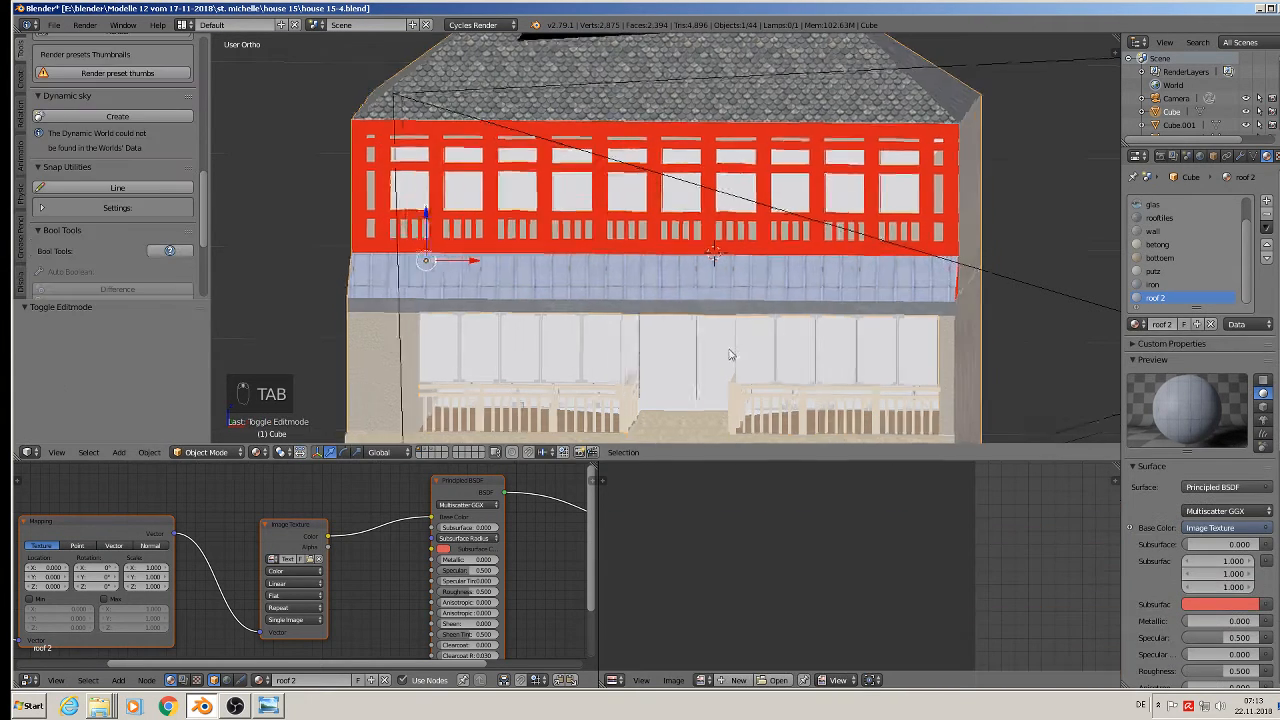
Step: Select the two red faces at the canopy's side end in Edit Mode and unwrap them with Project From View
{"action": "middle_click_drag", "start_coordinate": [729, 354], "coordinate": [607, 346]}
{"action": "scroll", "coordinate": [497, 347], "scroll_direction": "up", "scroll_amount": 2}
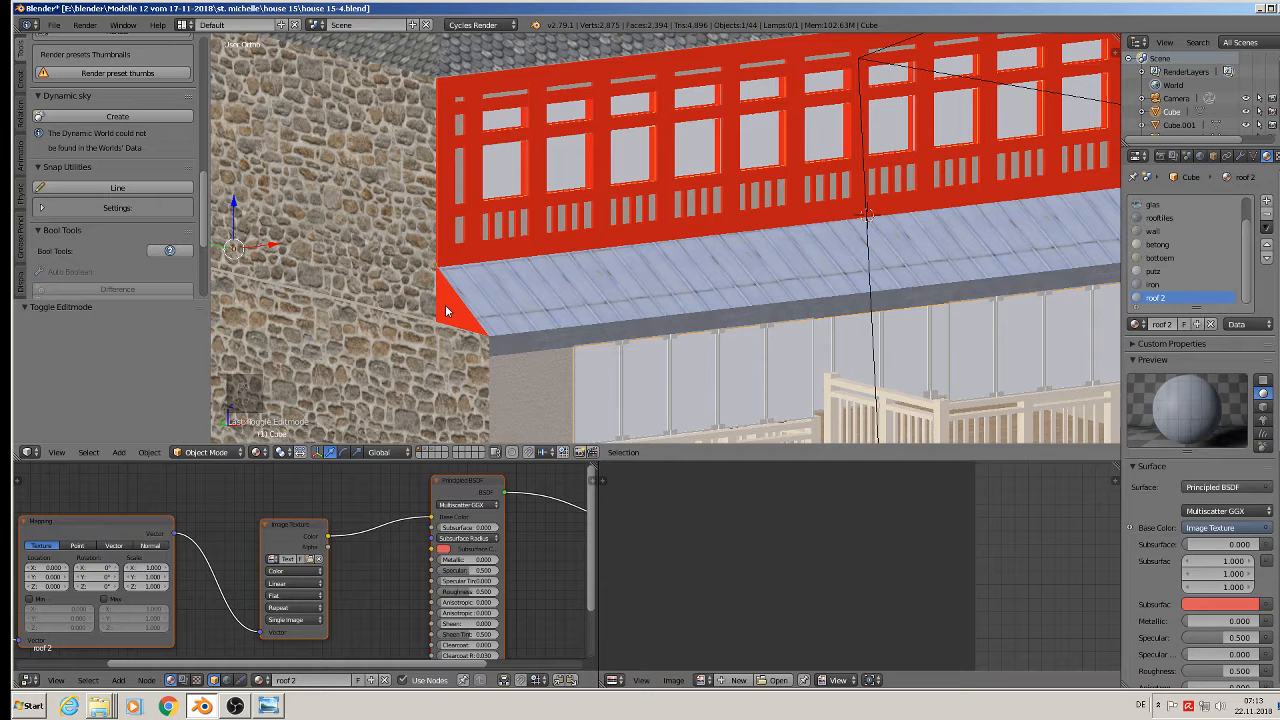
{"action": "key", "text": "Tab"}
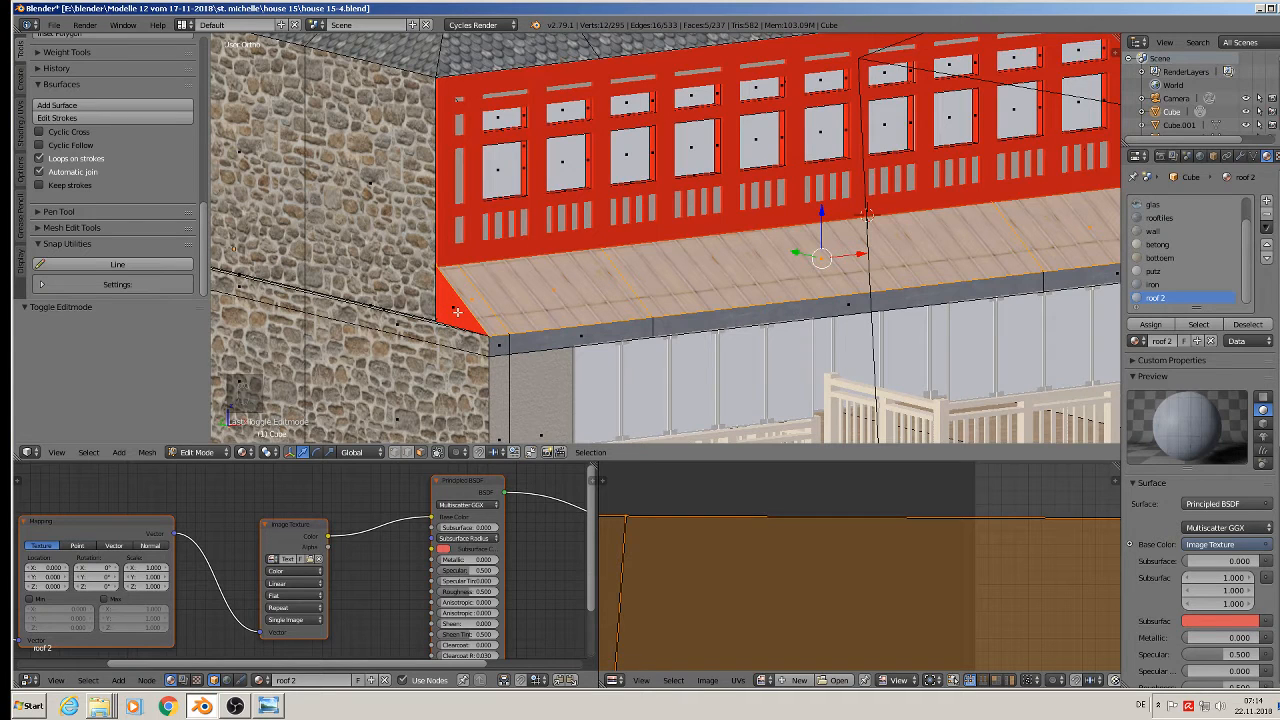
{"action": "left_click", "coordinate": [456, 312]}
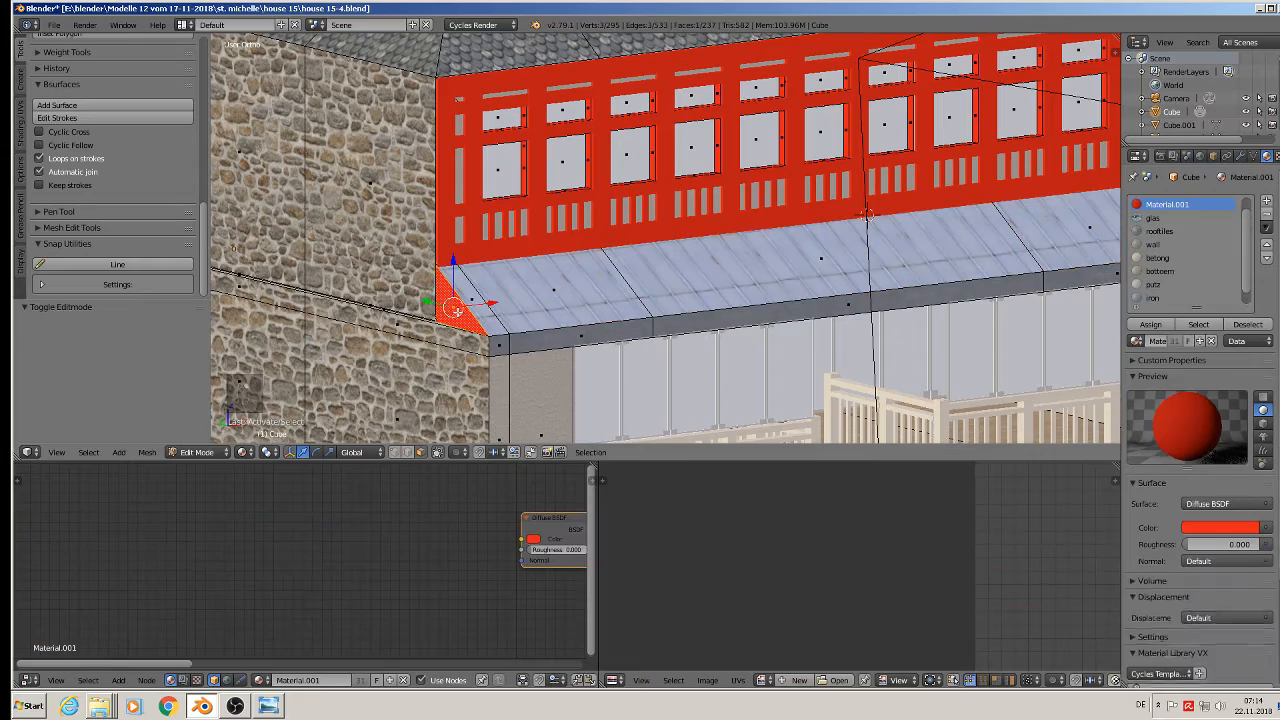
{"action": "middle_click_drag", "start_coordinate": [456, 312], "coordinate": [775, 260]}
{"action": "right_click", "coordinate": [512, 298], "text": "shift"}
{"action": "middle_click_drag", "start_coordinate": [537, 303], "coordinate": [552, 300]}
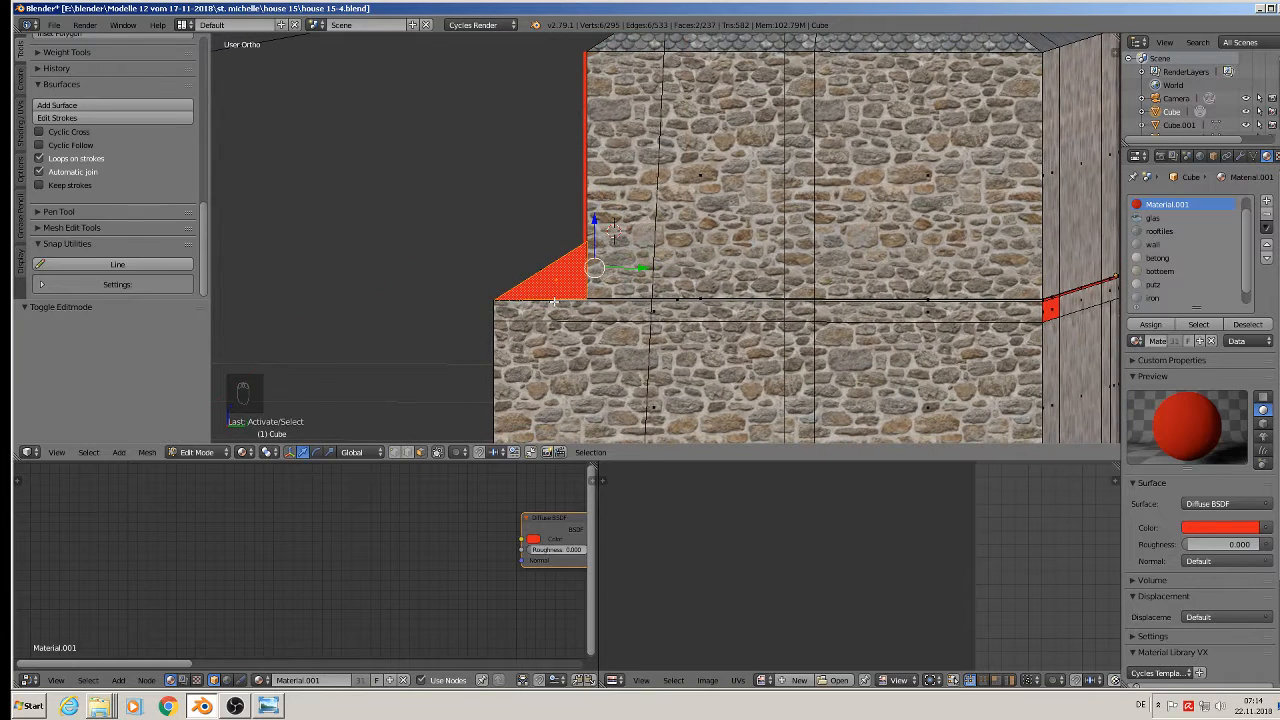
{"action": "key", "text": "u"}
{"action": "left_click", "coordinate": [554, 301]}
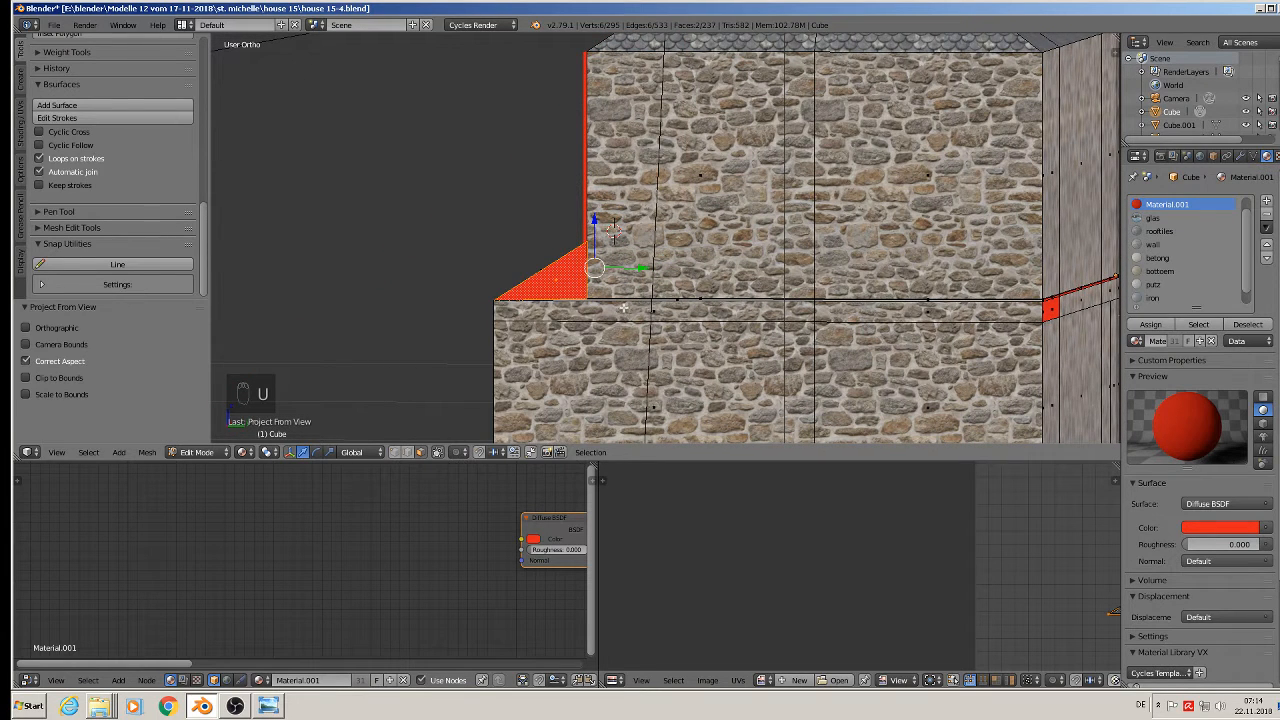
Step: Assign the putz material to the canopy's side-end faces and enlarge their UVs, ending in Object Mode
{"action": "left_click", "coordinate": [1153, 286]}
{"action": "left_click", "coordinate": [1152, 325]}
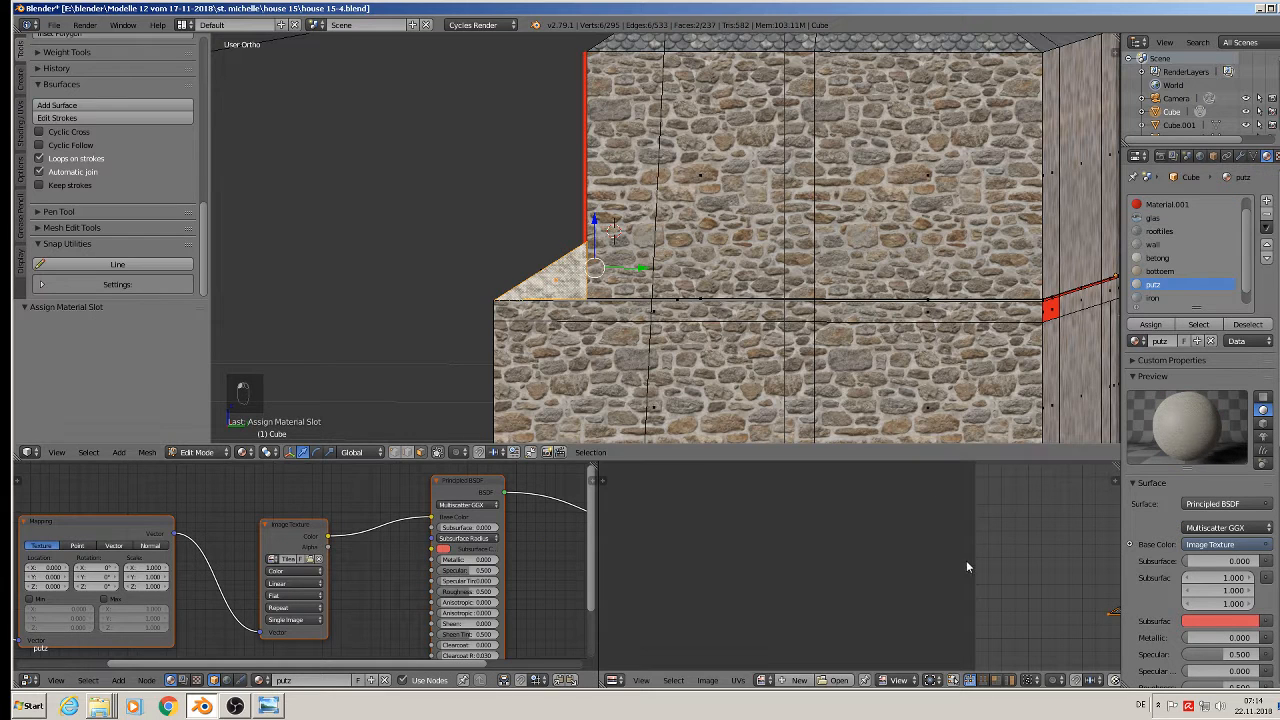
{"action": "key", "text": "s"}
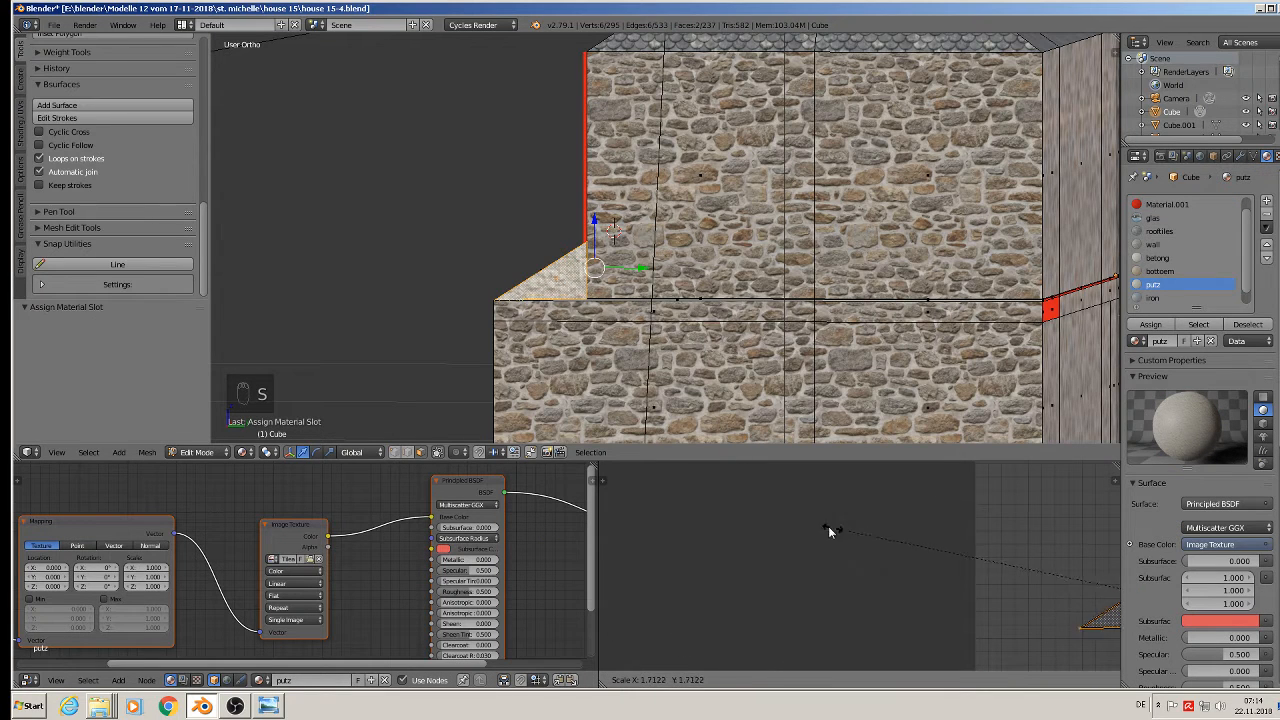
{"action": "left_click", "coordinate": [966, 600]}
{"action": "key", "text": "Tab"}
{"action": "scroll", "coordinate": [563, 337], "scroll_direction": "down", "scroll_amount": 6}
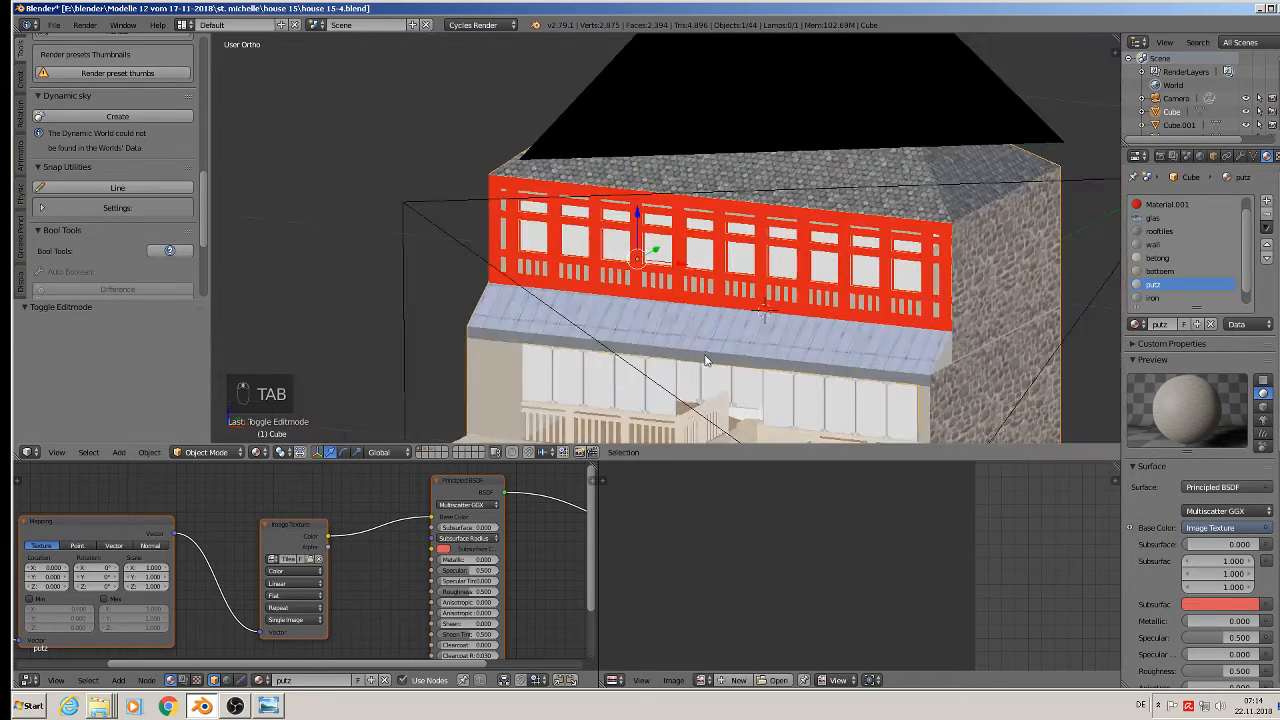
Step: Deselect all objects and save the file house 15-4.blend
{"action": "key", "text": "a"}
{"action": "key", "text": "a"}
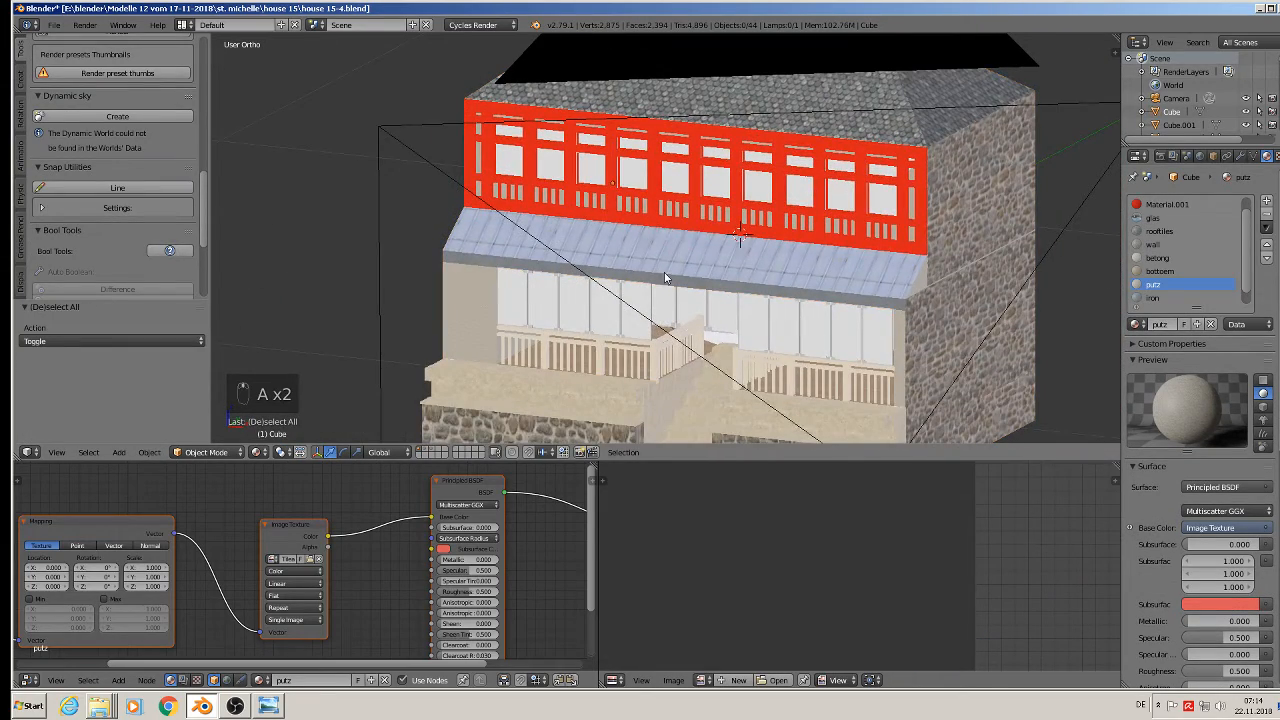
{"action": "middle_click_drag", "start_coordinate": [663, 277], "coordinate": [657, 224]}
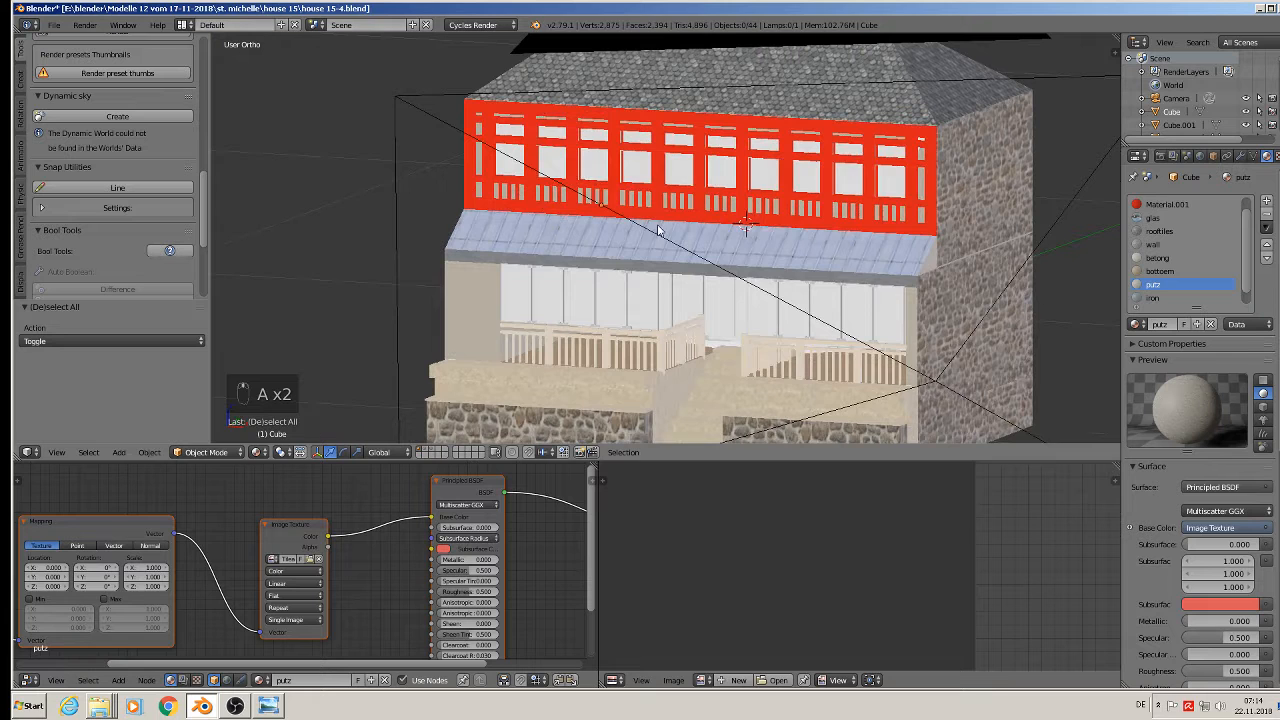
{"action": "left_click", "coordinate": [54, 24]}
{"action": "left_click", "coordinate": [70, 128]}
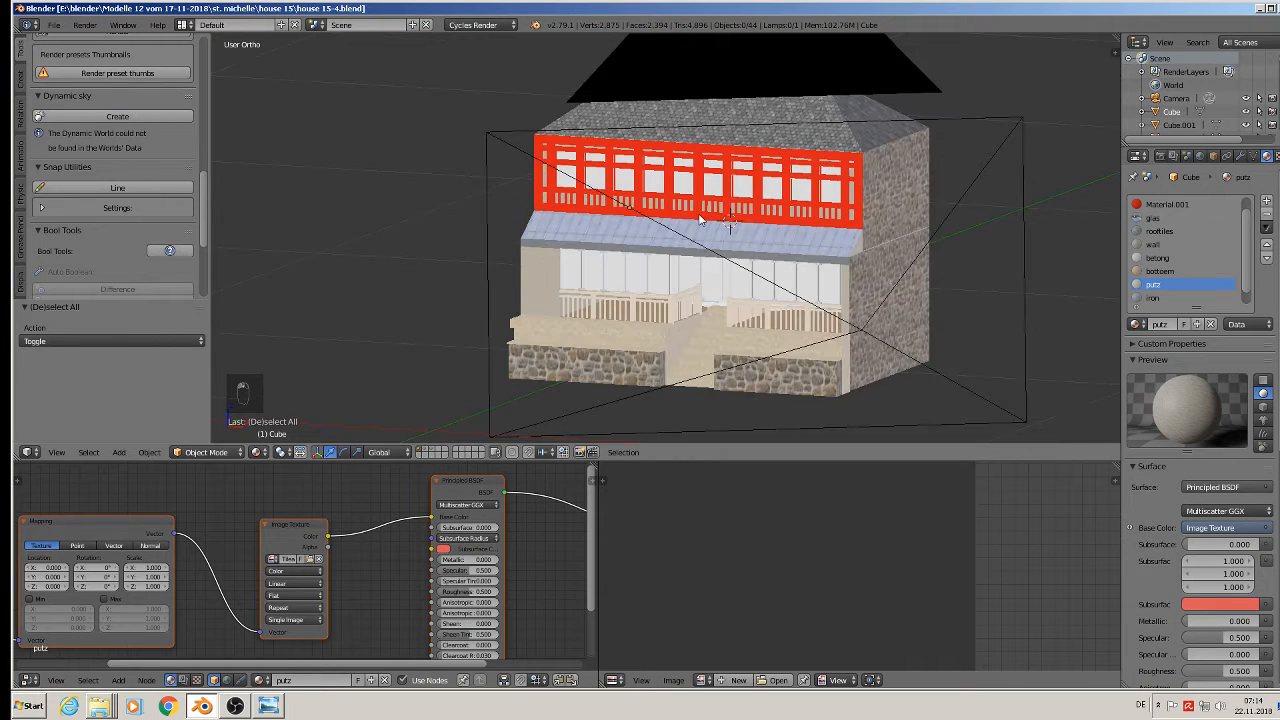
Step: Examine the upper-floor timber framing, plaster infill and canopy in the house 15-4 reference photo from the front view
{"action": "scroll", "coordinate": [705, 218], "scroll_direction": "up", "scroll_amount": 2}
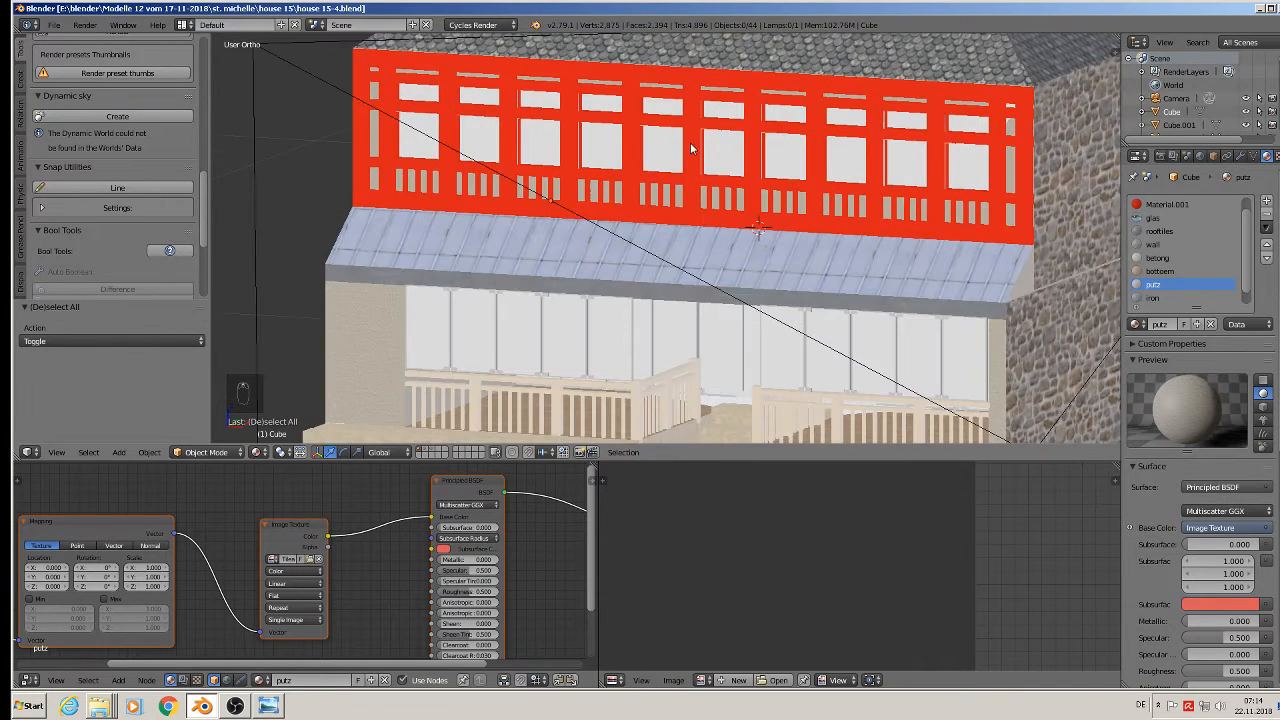
{"action": "scroll", "coordinate": [706, 208], "scroll_direction": "down", "scroll_amount": 4}
{"action": "scroll", "coordinate": [706, 210], "scroll_direction": "up", "scroll_amount": 3}
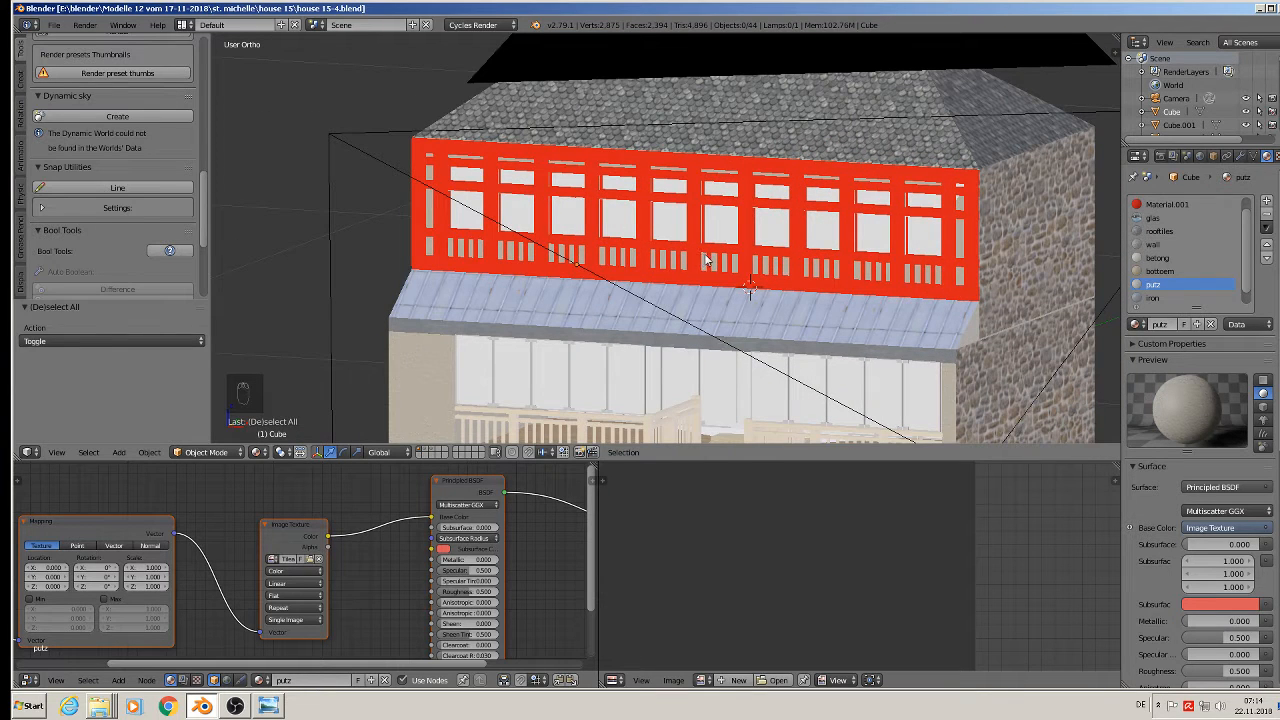
{"action": "scroll", "coordinate": [758, 234], "scroll_direction": "down", "scroll_amount": 3}
{"action": "scroll", "coordinate": [788, 143], "scroll_direction": "down", "scroll_amount": 3}
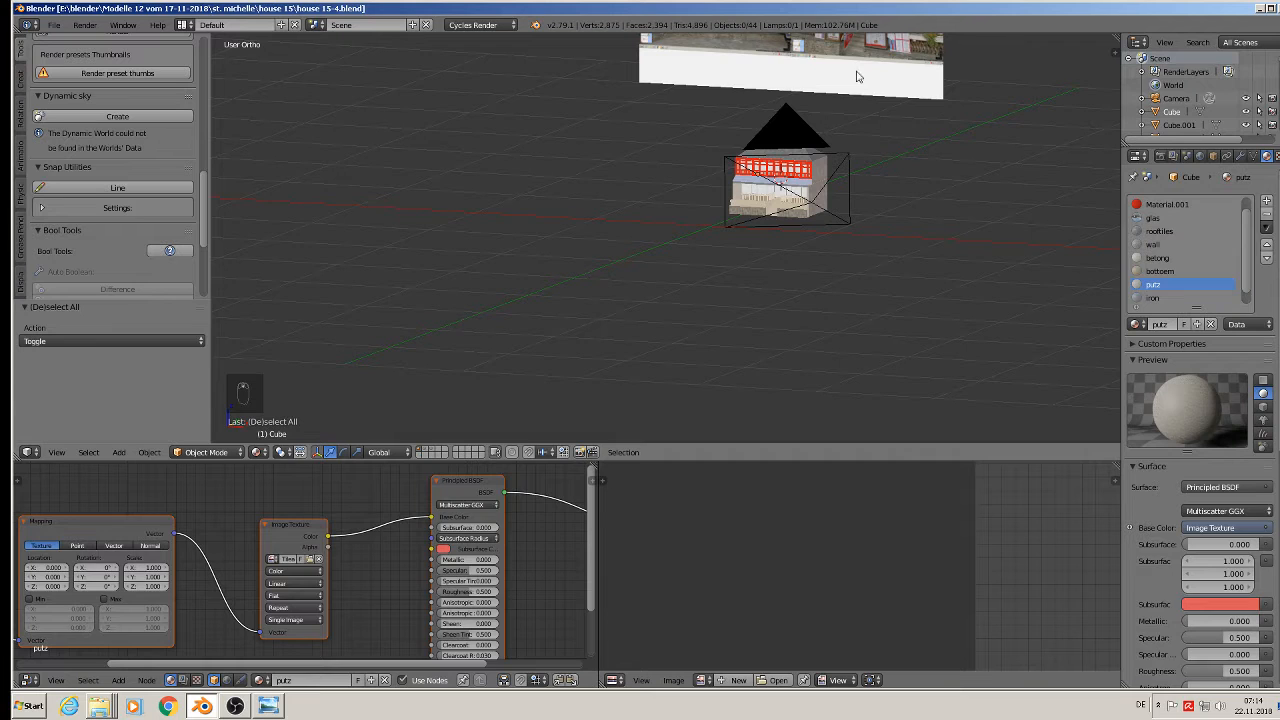
{"action": "right_click", "coordinate": [831, 64]}
{"action": "key", "text": "KP_1"}
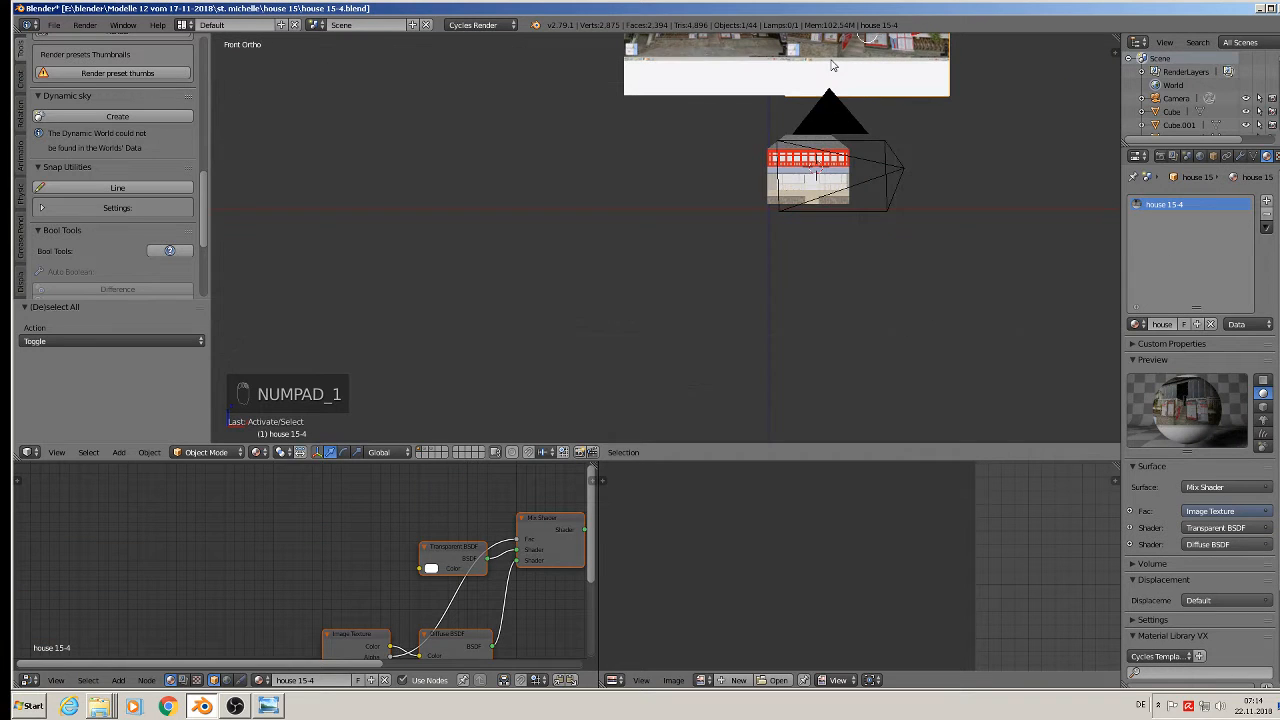
{"action": "key", "text": "KP_Decimal"}
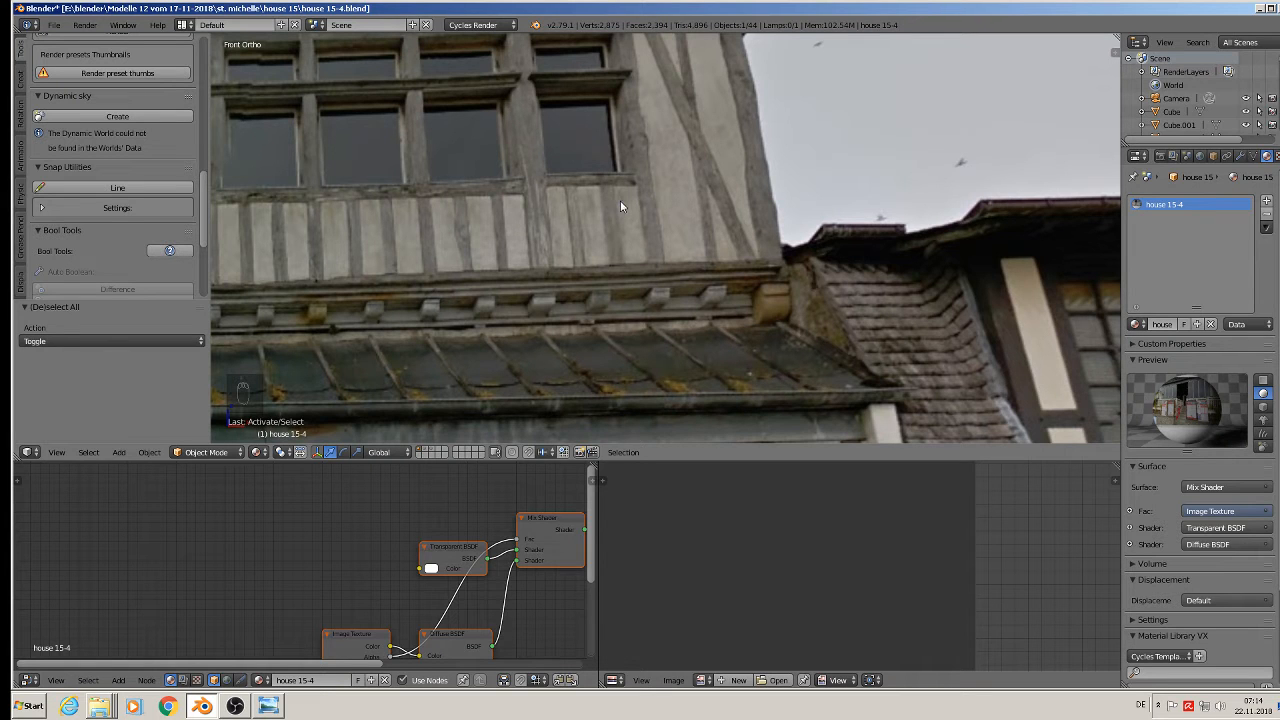
{"action": "scroll", "coordinate": [670, 204], "scroll_direction": "down", "scroll_amount": 3}
{"action": "middle_click_drag", "start_coordinate": [637, 240], "coordinate": [854, 215], "text": "shift"}
{"action": "scroll", "coordinate": [570, 194], "scroll_direction": "up", "scroll_amount": 3}
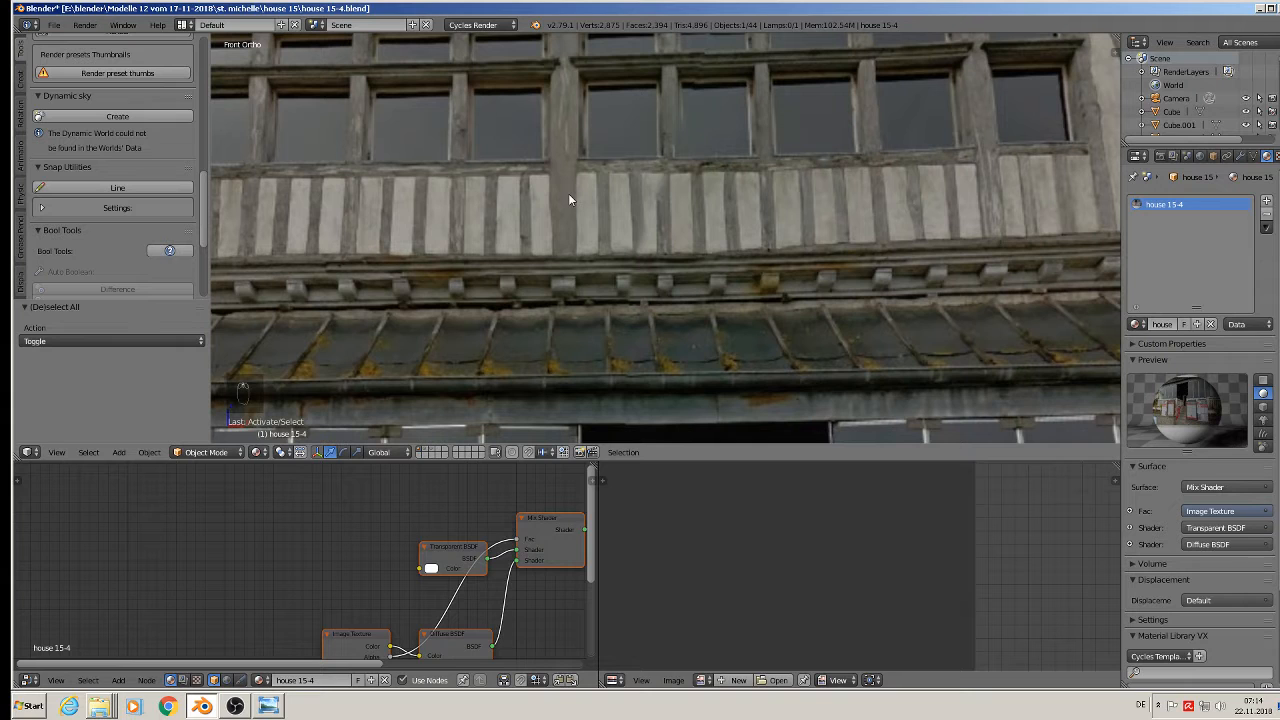
{"action": "scroll", "coordinate": [575, 203], "scroll_direction": "down", "scroll_amount": 7}
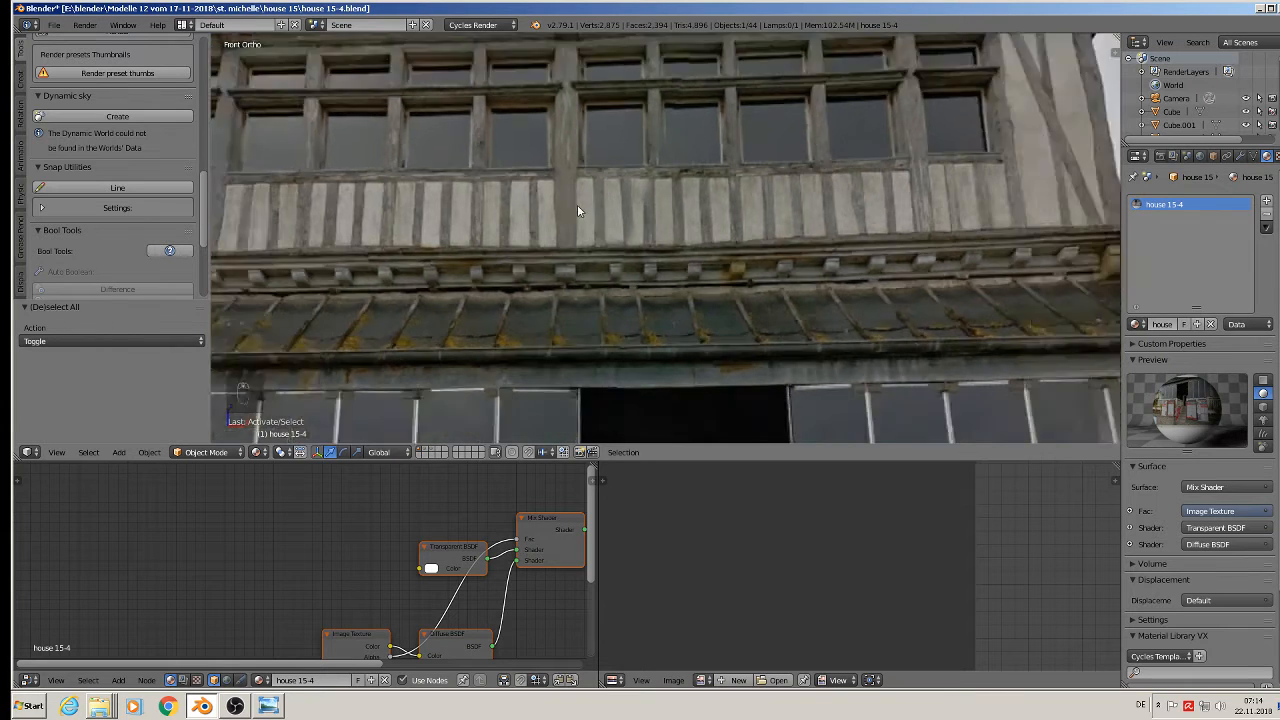
{"action": "middle_click_drag", "start_coordinate": [724, 316], "coordinate": [580, 399], "text": "shift"}
{"action": "scroll", "coordinate": [578, 399], "scroll_direction": "down", "scroll_amount": 3}
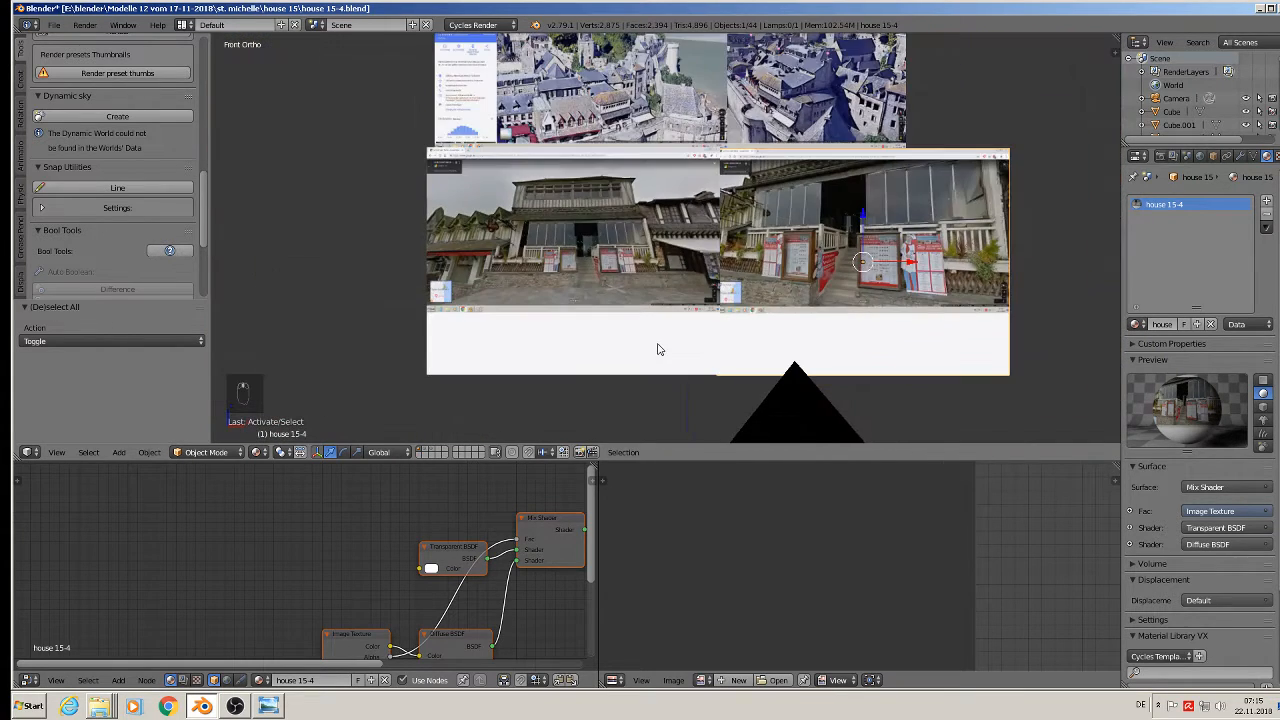
Step: Add a new material slot to the leftmost red upright post of the upper-floor framing and name the material wood1
{"action": "middle_click_drag", "start_coordinate": [657, 349], "coordinate": [648, 91], "text": "shift"}
{"action": "scroll", "coordinate": [637, 169], "scroll_direction": "up", "scroll_amount": 3}
{"action": "scroll", "coordinate": [540, 260], "scroll_direction": "up", "scroll_amount": 8}
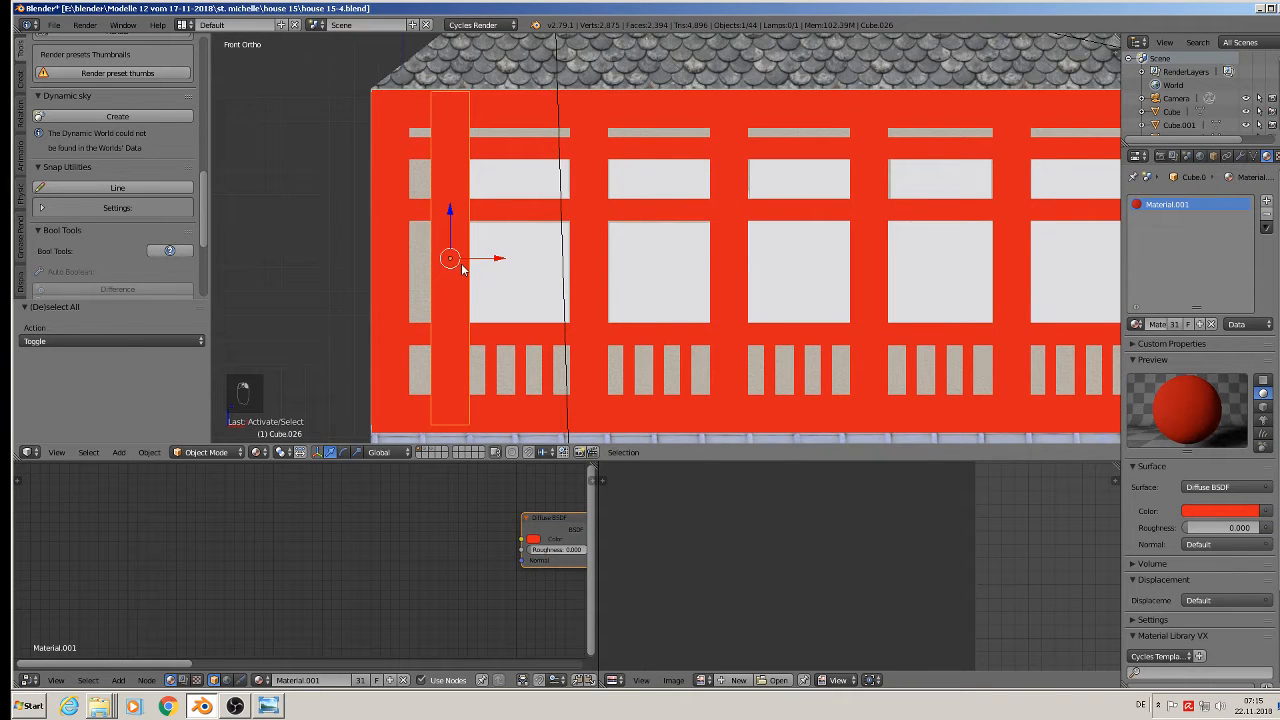
{"action": "left_click", "coordinate": [1268, 202]}
{"action": "left_click", "coordinate": [1165, 324]}
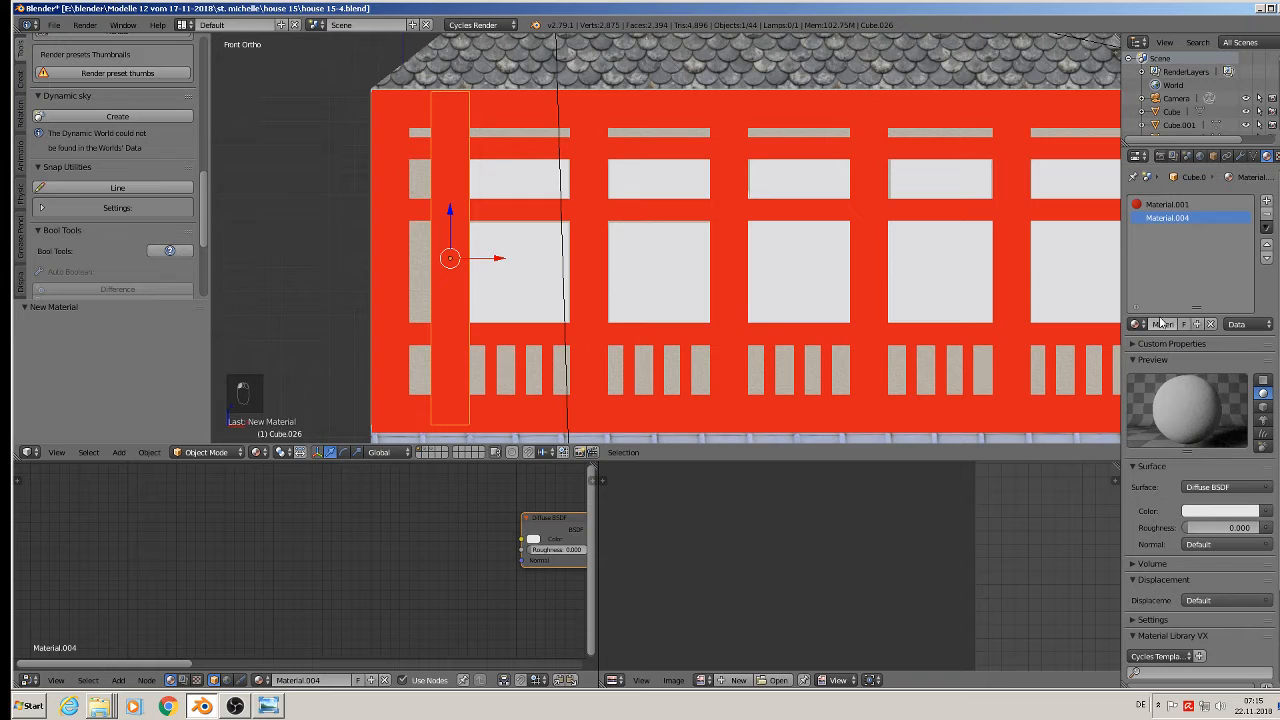
{"action": "left_click", "coordinate": [1160, 323]}
{"action": "type", "text": "o"}
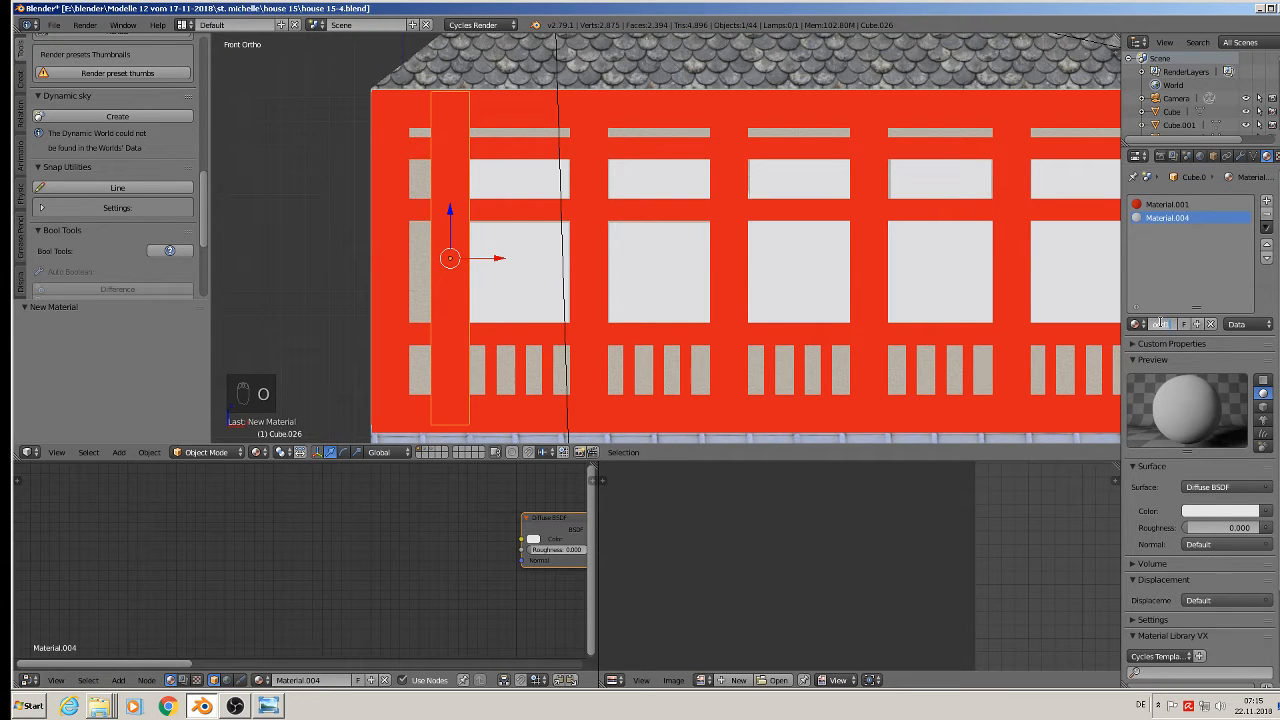
{"action": "key", "text": "Return"}
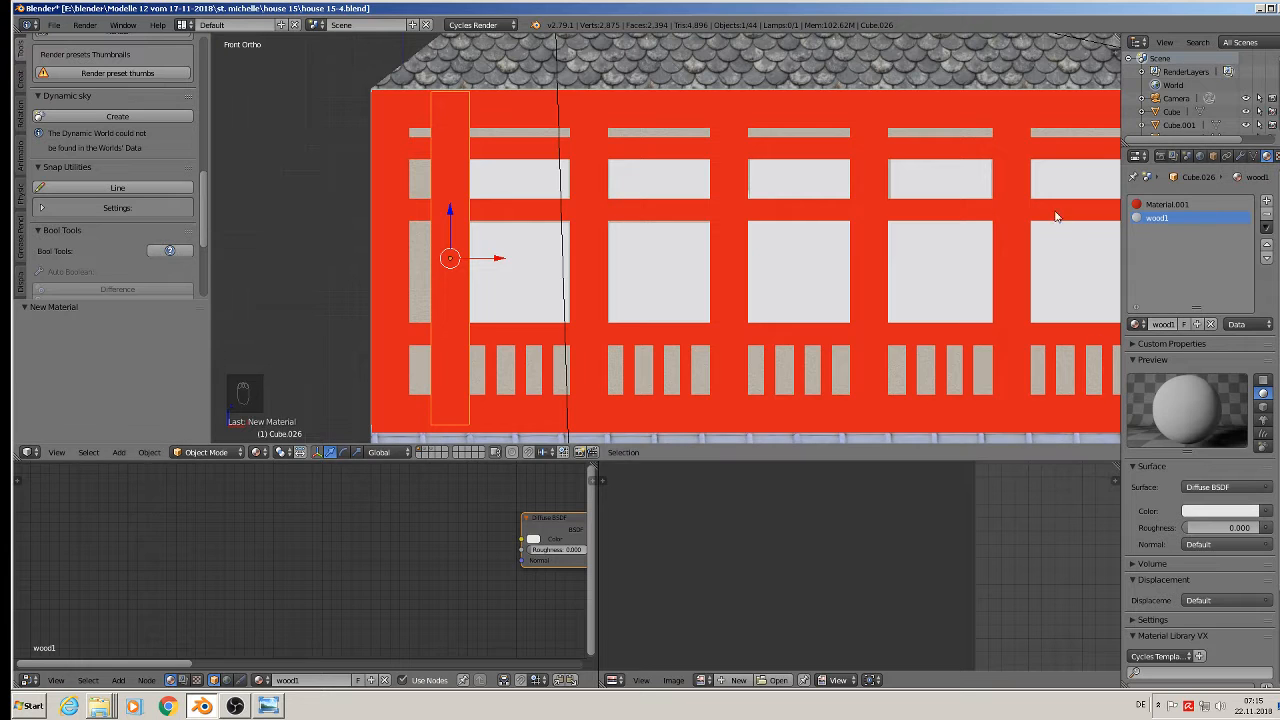
Step: Replace the default shader nodes of wood1 with the copied Principled BSDF, Image Texture and Mapping node setup
{"action": "scroll", "coordinate": [571, 565], "scroll_direction": "down", "scroll_amount": 4}
{"action": "middle_click_drag", "start_coordinate": [501, 550], "coordinate": [323, 562]}
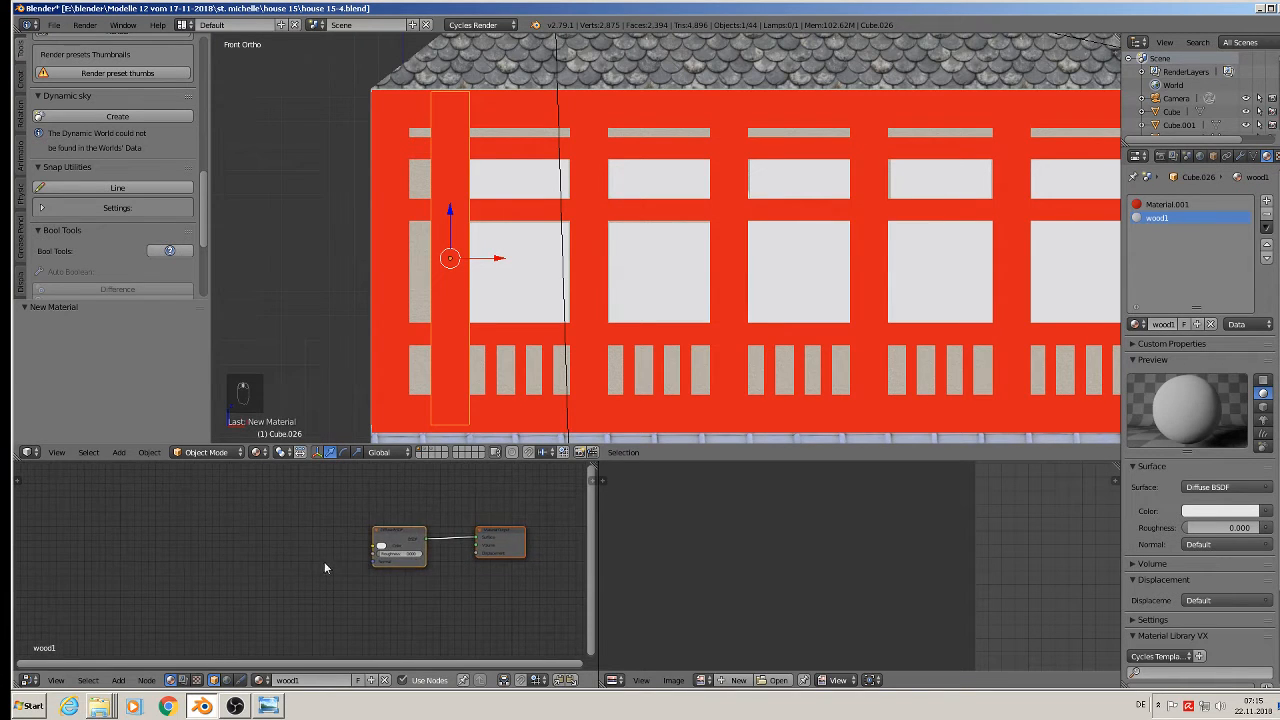
{"action": "key", "text": "x"}
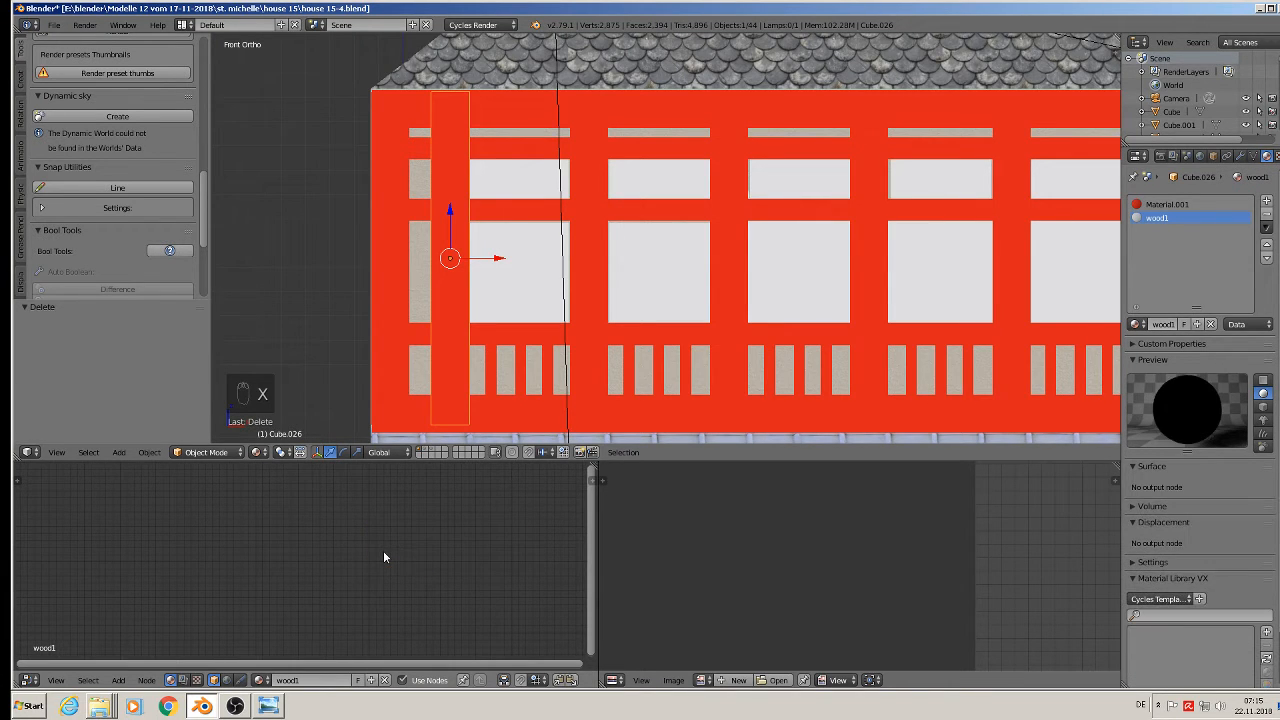
{"action": "key", "text": "ctrl+v"}
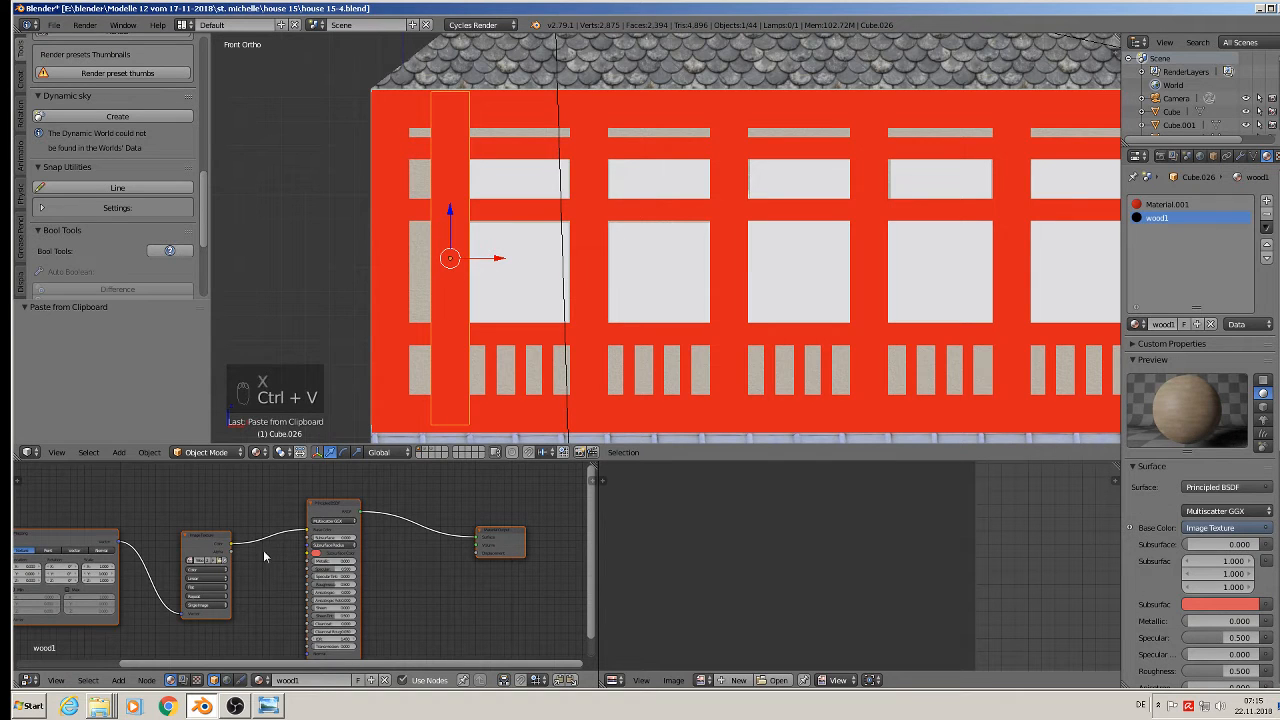
Step: Load holz Bretter viele grau.jpg from the textur folder into the Image Texture node of wood1
{"action": "scroll", "coordinate": [265, 556], "scroll_direction": "up", "scroll_amount": 5}
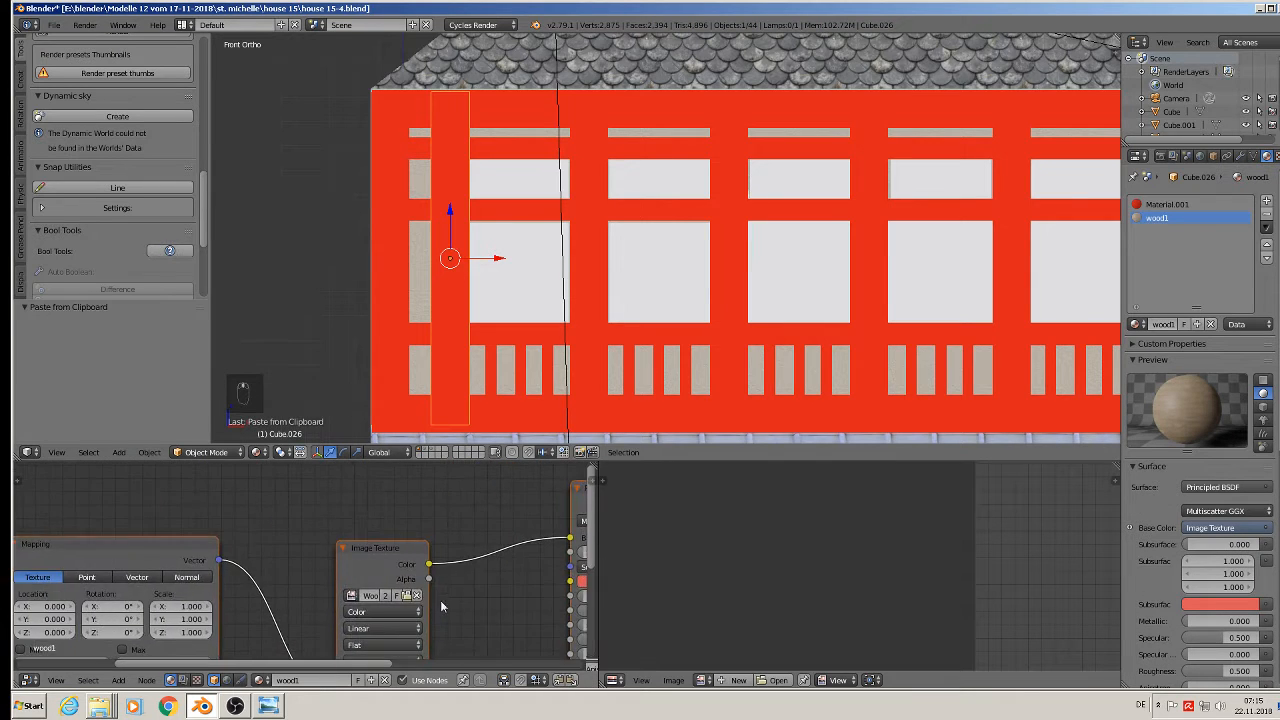
{"action": "scroll", "coordinate": [441, 606], "scroll_direction": "up", "scroll_amount": 3}
{"action": "left_click", "coordinate": [401, 609]}
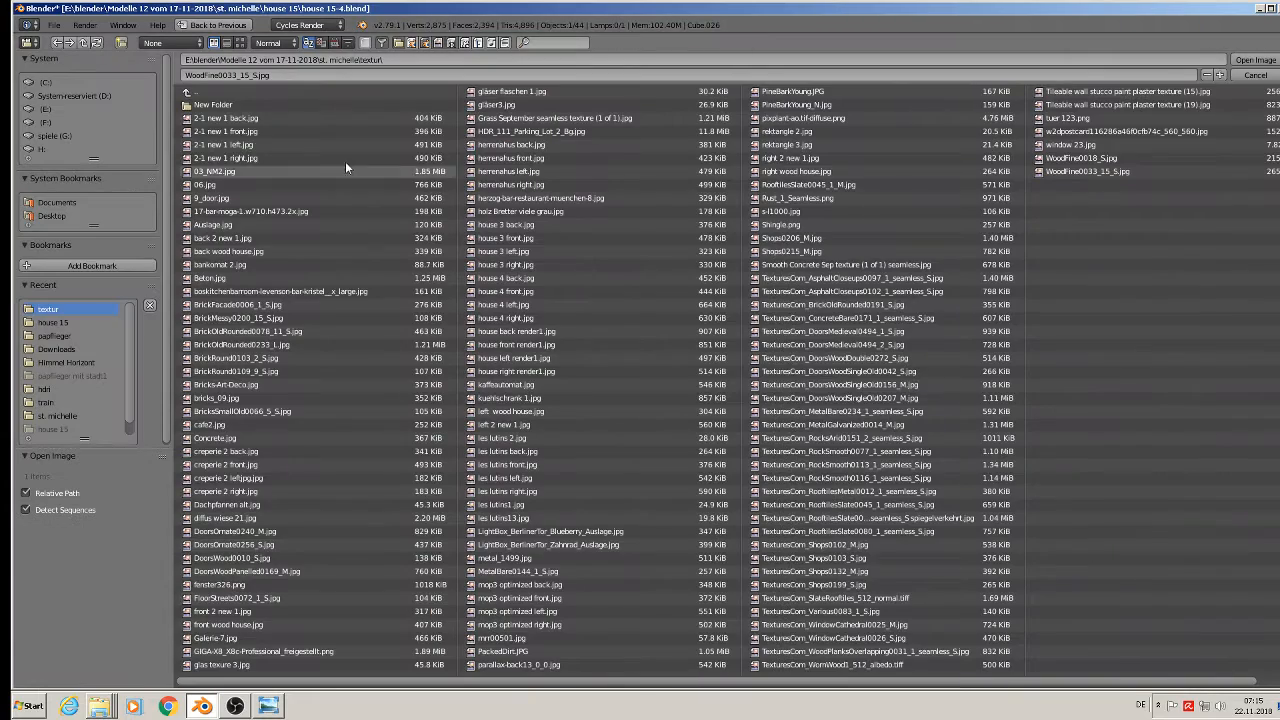
{"action": "left_click", "coordinate": [240, 42]}
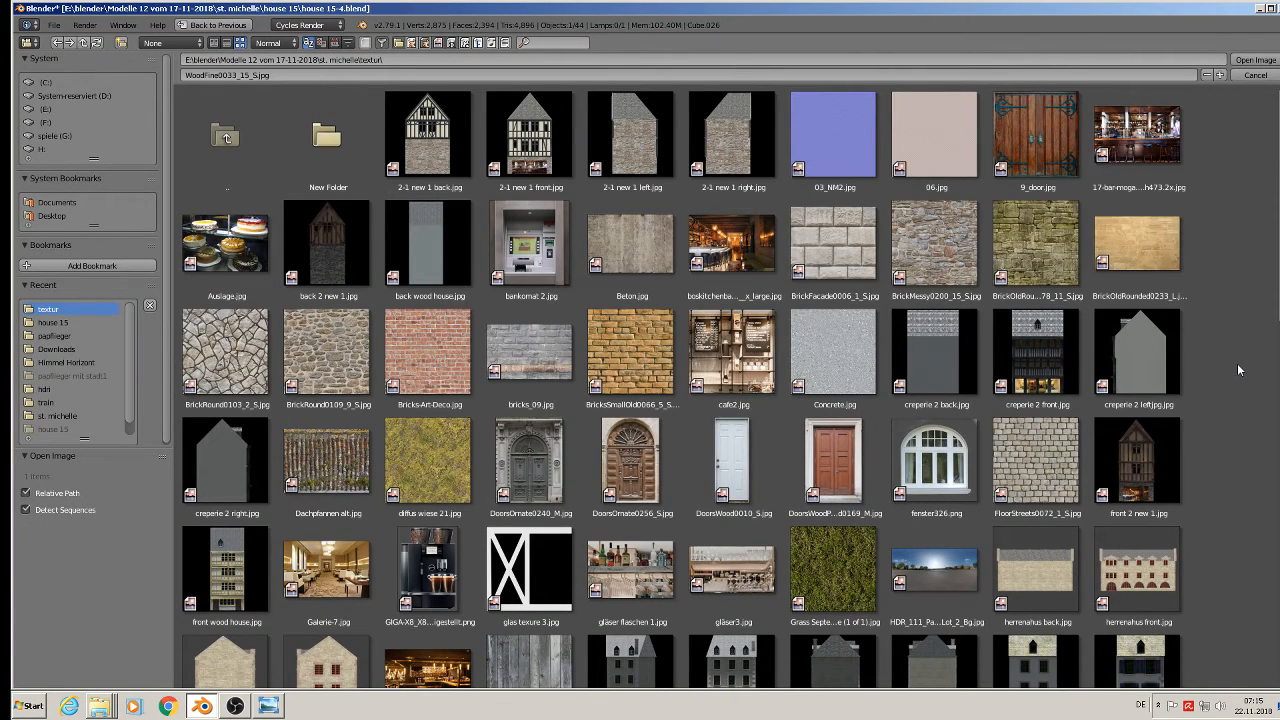
{"action": "scroll", "coordinate": [537, 555], "scroll_direction": "down", "scroll_amount": 4}
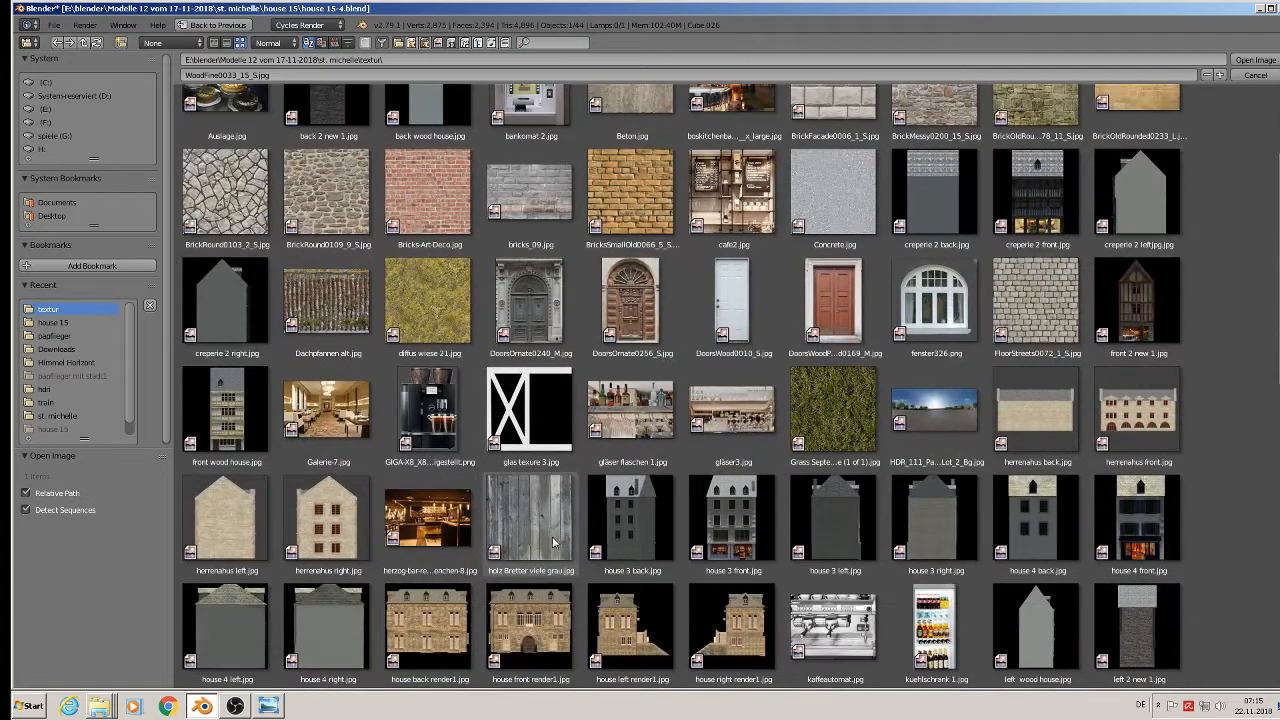
{"action": "double_click", "coordinate": [532, 517]}
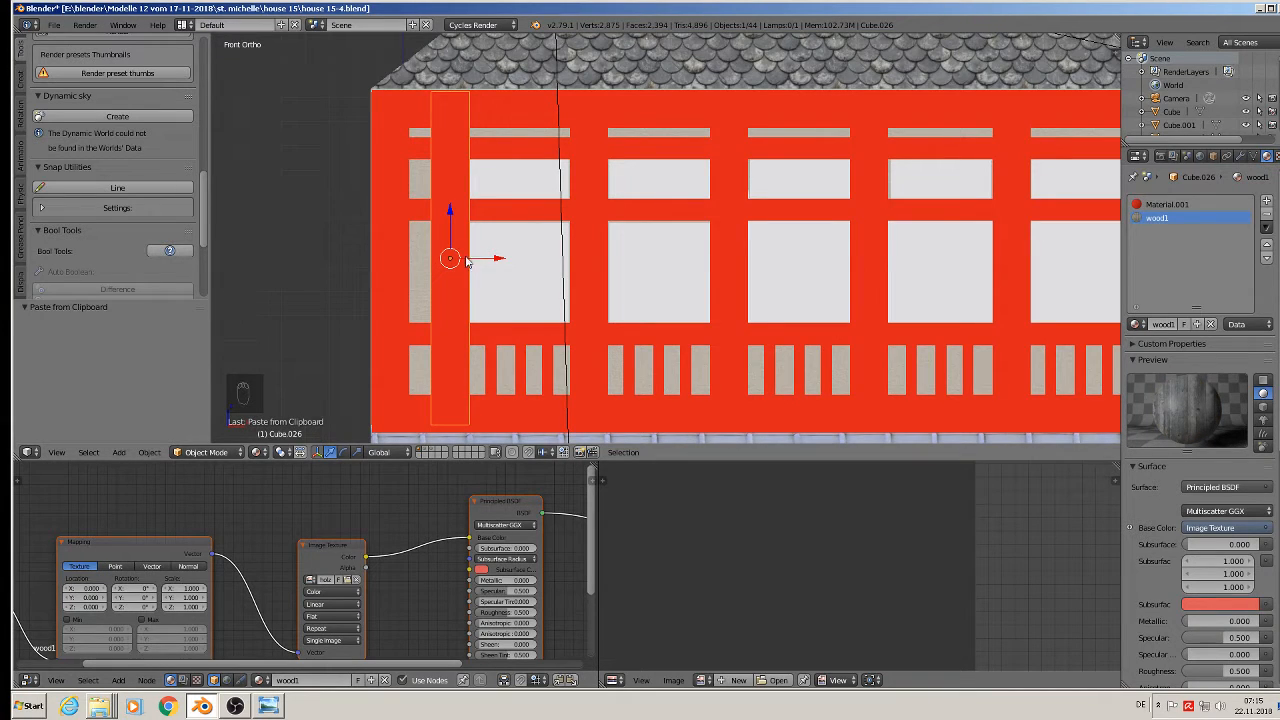
Step: Display holz Bretter viele grau.jpg in full as the background image for UV editing
{"action": "scroll", "coordinate": [836, 614], "scroll_direction": "down", "scroll_amount": 4}
{"action": "middle_click_drag", "start_coordinate": [857, 615], "coordinate": [710, 554]}
{"action": "scroll", "coordinate": [745, 619], "scroll_direction": "up", "scroll_amount": 2}
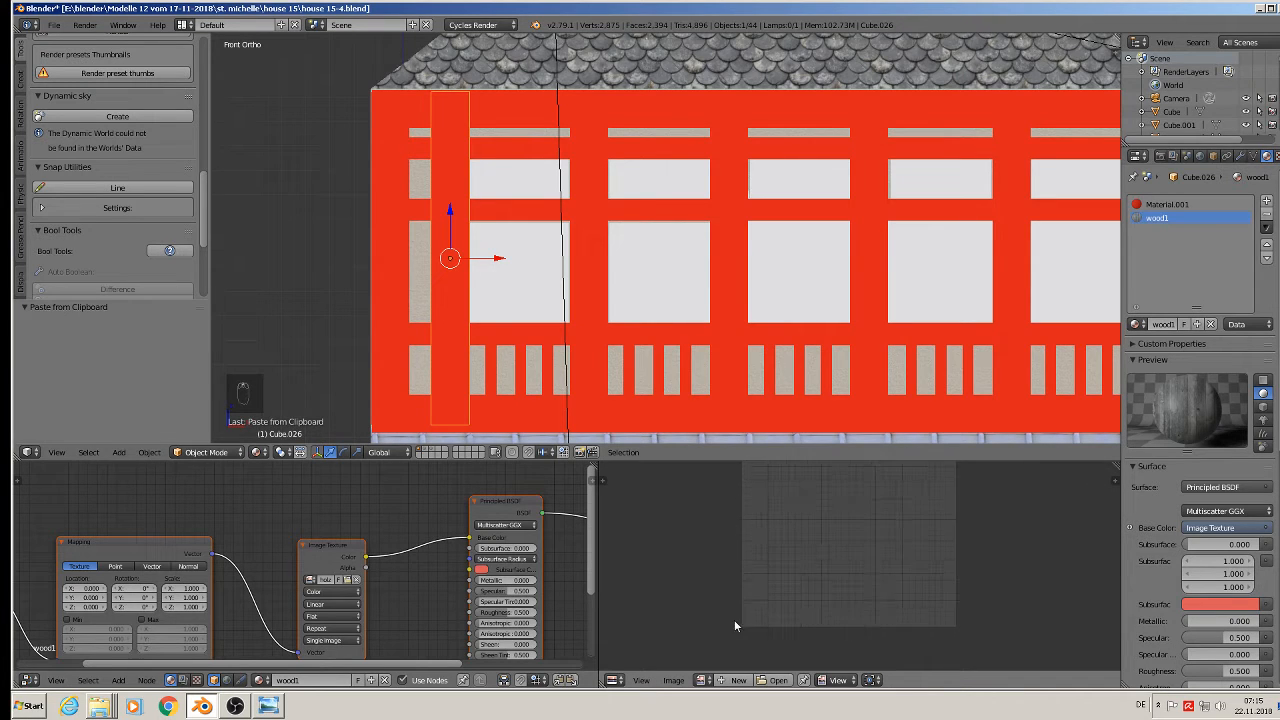
{"action": "left_click", "coordinate": [701, 680]}
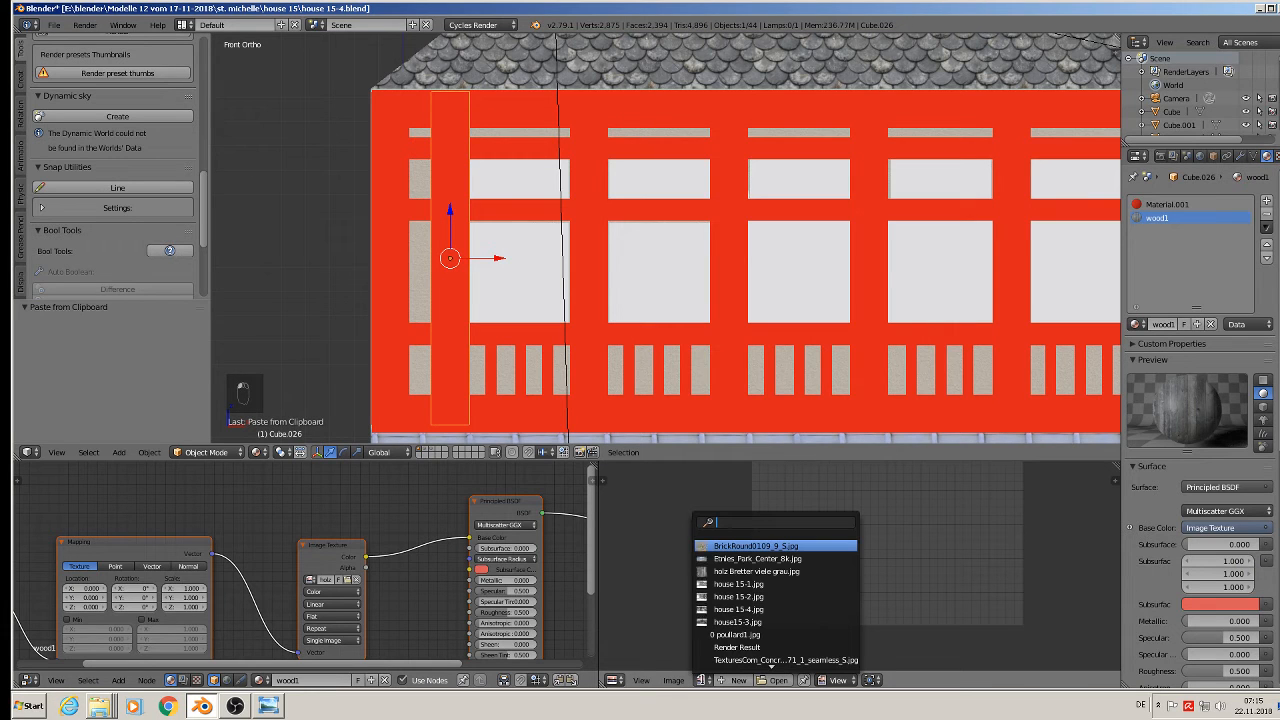
{"action": "left_click", "coordinate": [769, 573]}
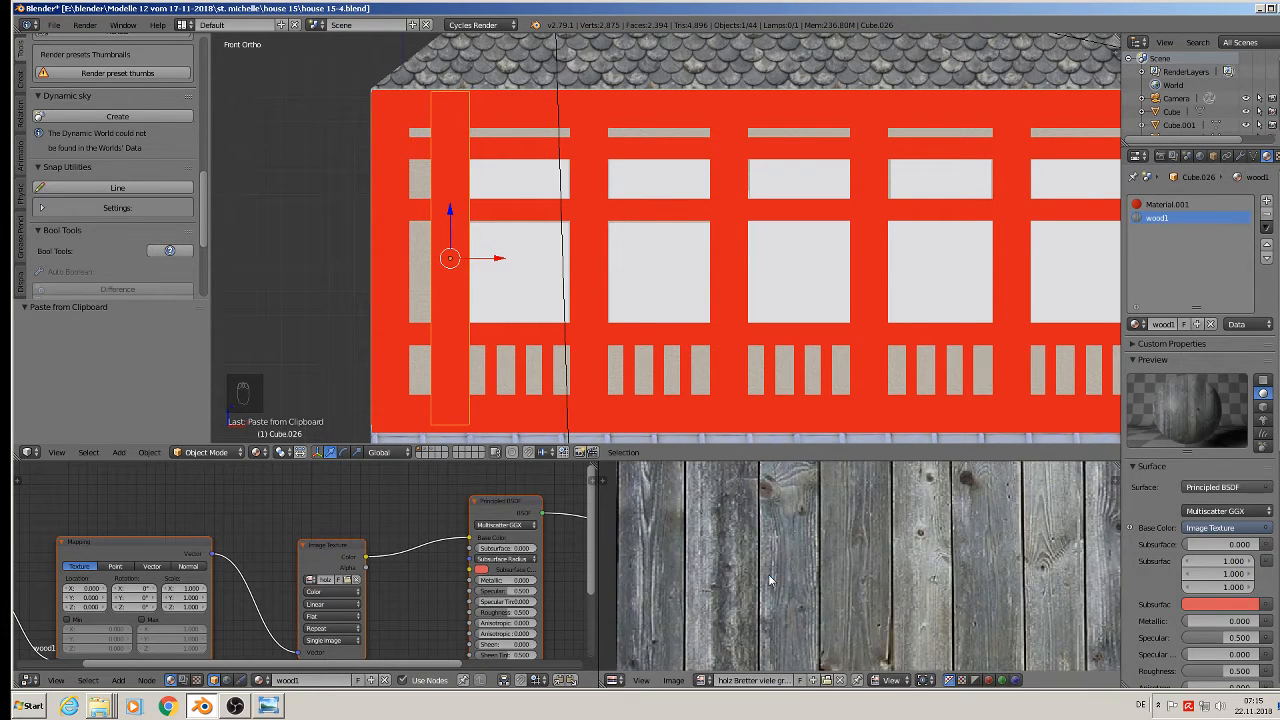
{"action": "scroll", "coordinate": [818, 548], "scroll_direction": "down", "scroll_amount": 3}
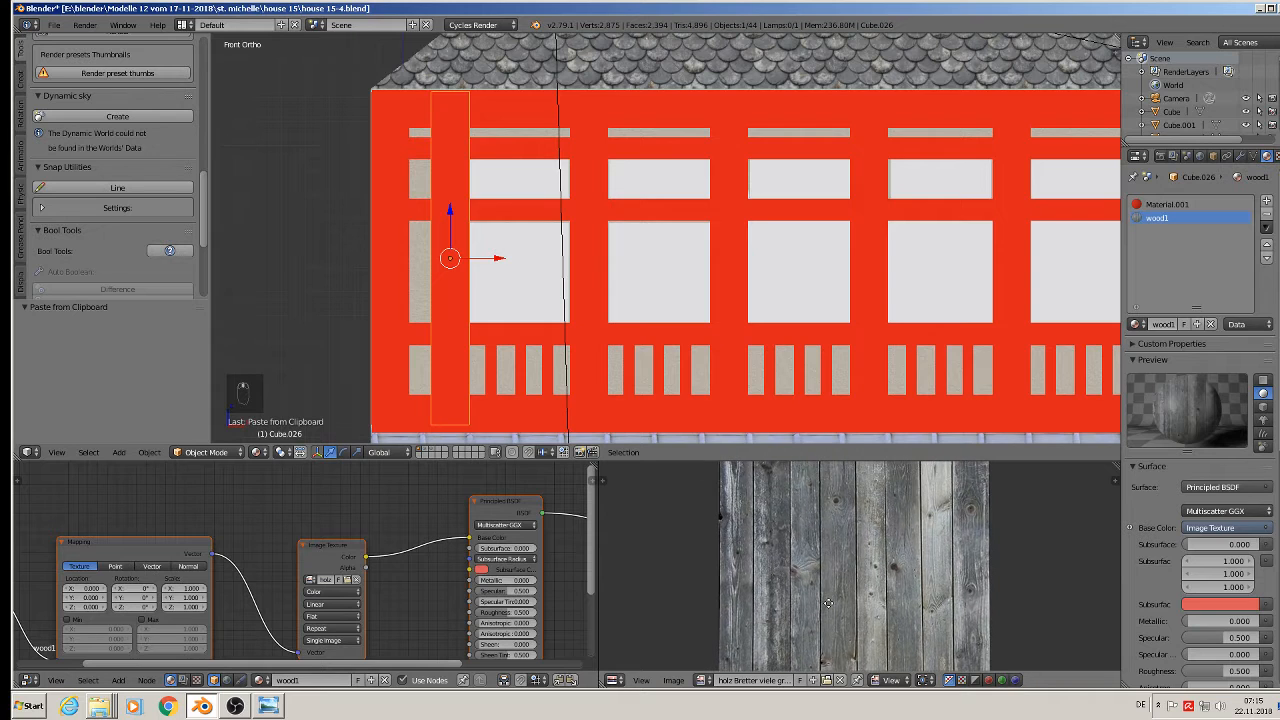
{"action": "scroll", "coordinate": [826, 590], "scroll_direction": "down", "scroll_amount": 2}
Step: Unwrap the whole leftmost post with Project From View in Edit Mode and assign wood1 to it
{"action": "key", "text": "Tab"}
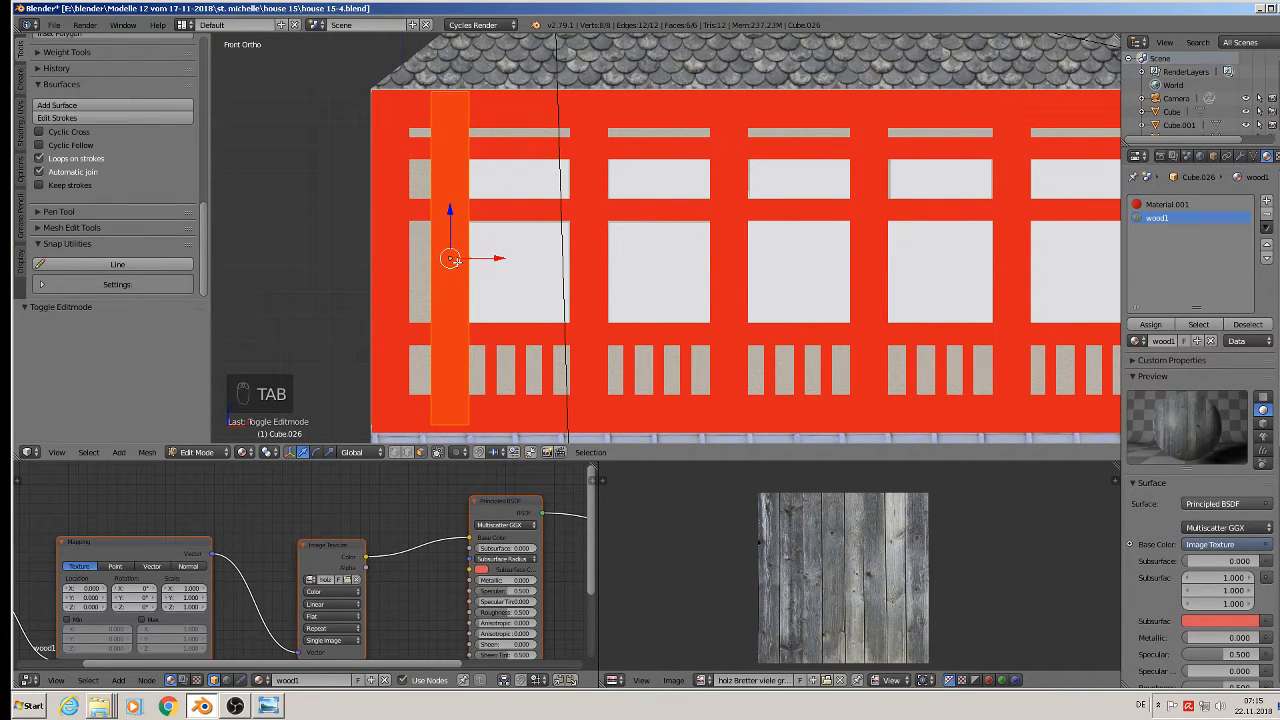
{"action": "key", "text": "u"}
{"action": "left_click", "coordinate": [451, 259]}
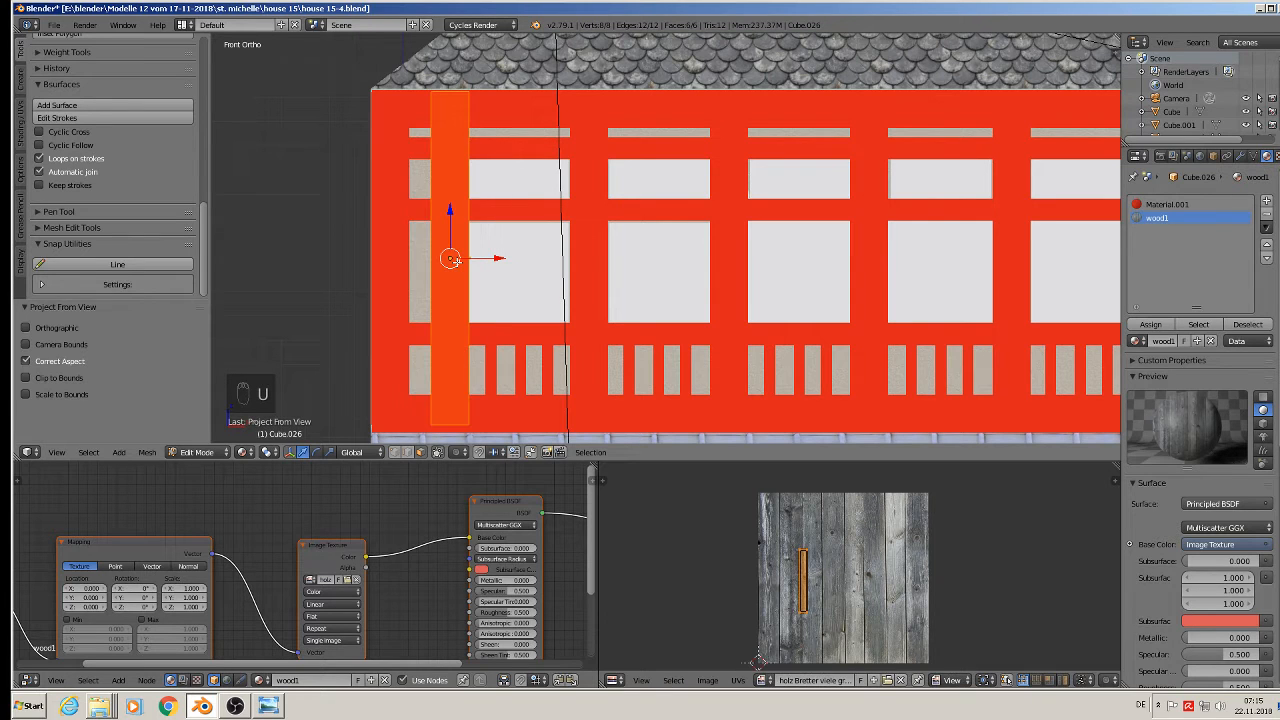
{"action": "left_click", "coordinate": [1150, 324]}
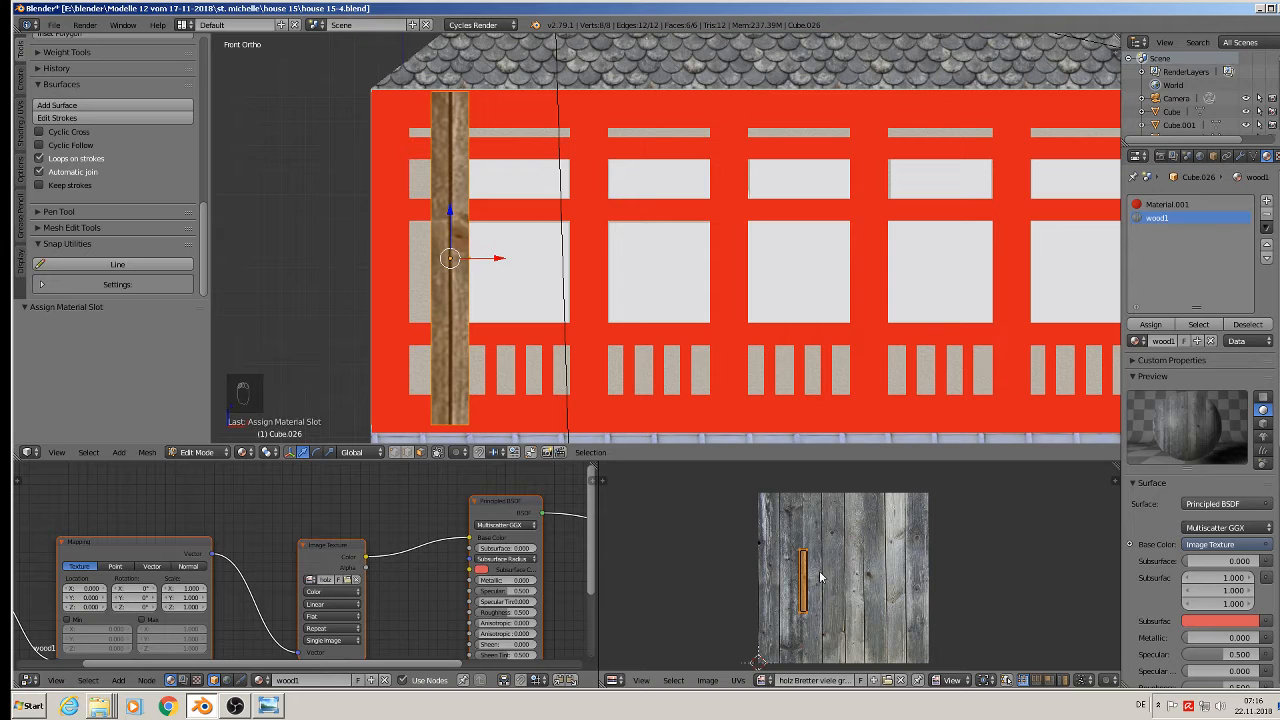
Step: Enlarge the post's UVs by about 2.36 and 1.36 times and fit them over one plank near the image's left side, ending in Object Mode
{"action": "key", "text": "g"}
{"action": "left_click", "coordinate": [803, 547]}
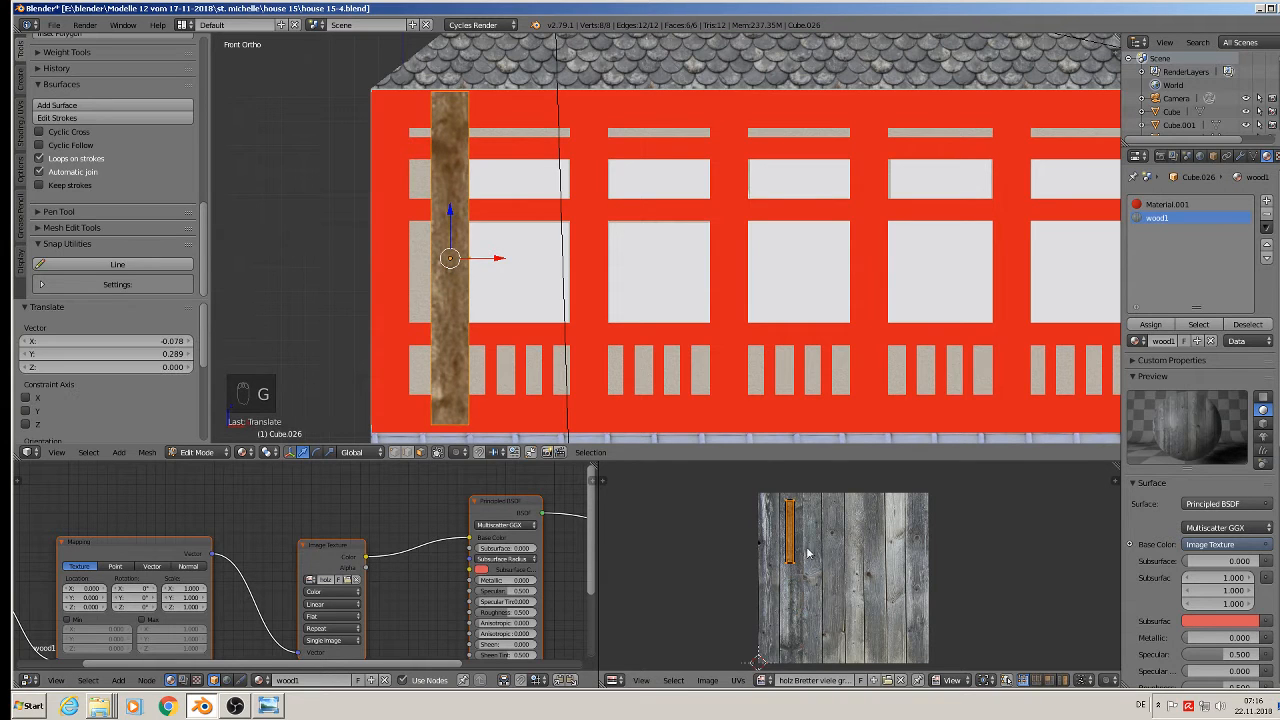
{"action": "key", "text": "s"}
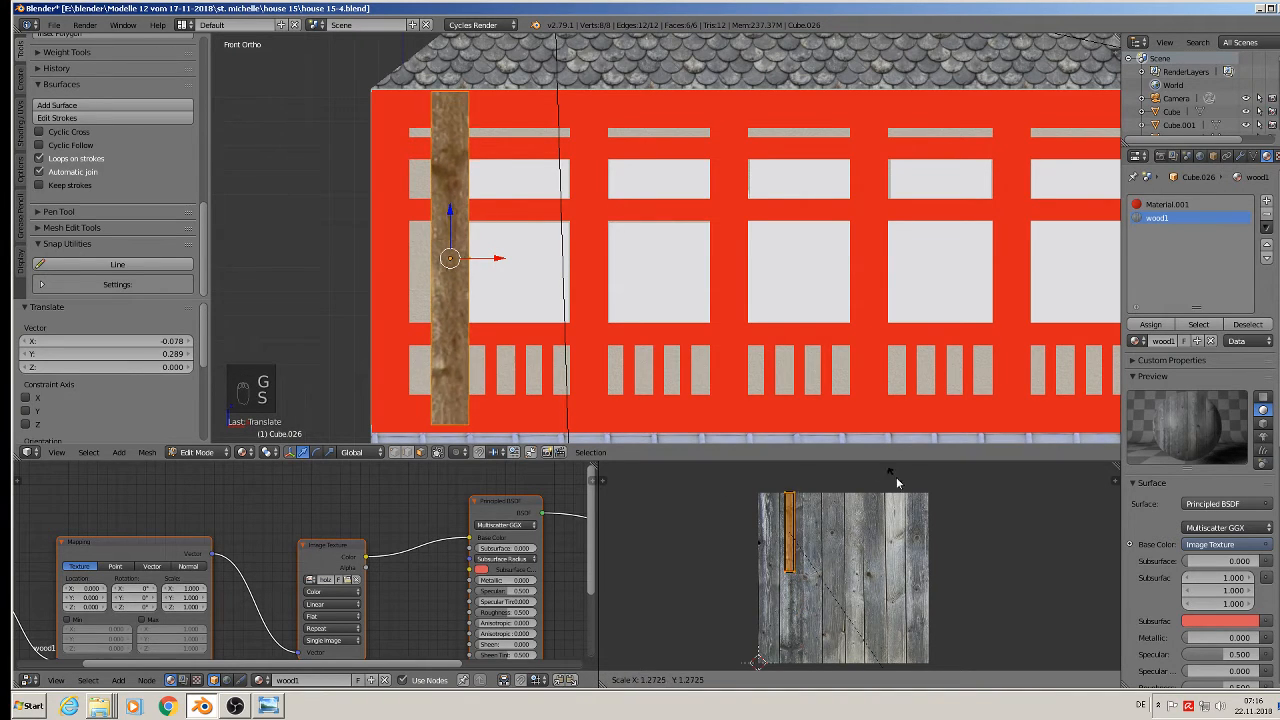
{"action": "left_click", "coordinate": [1036, 562]}
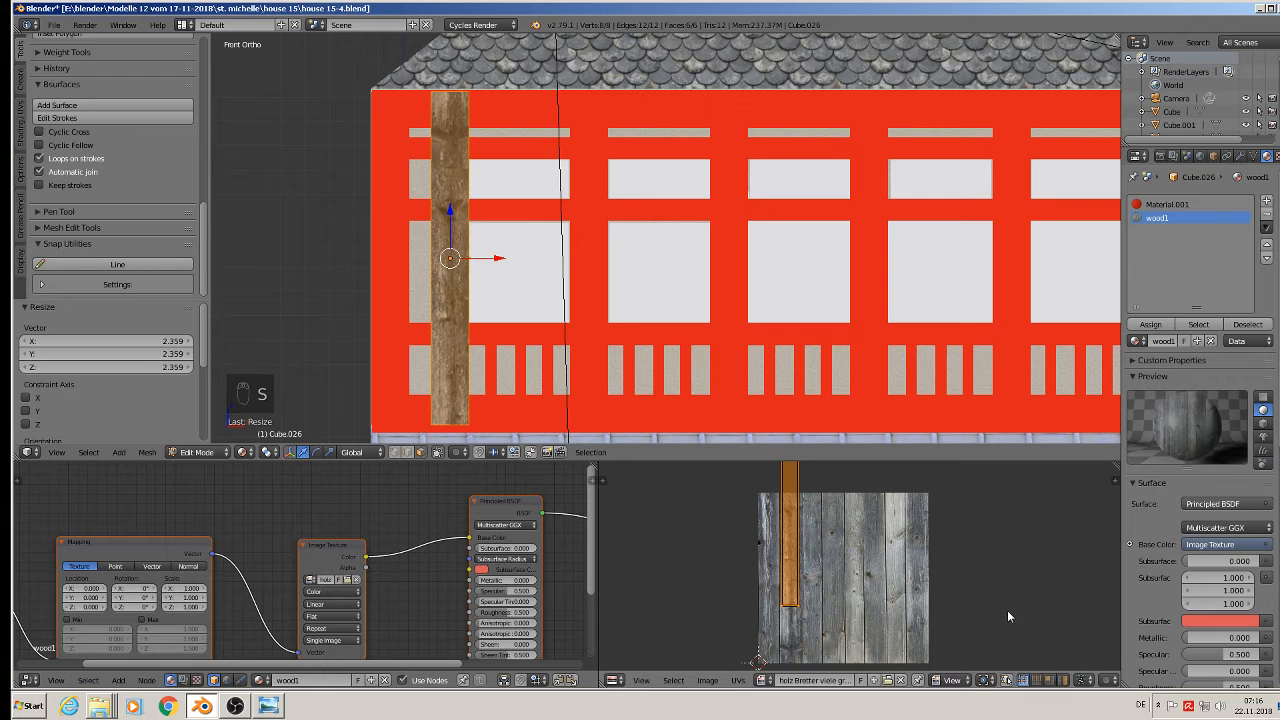
{"action": "key", "text": "g"}
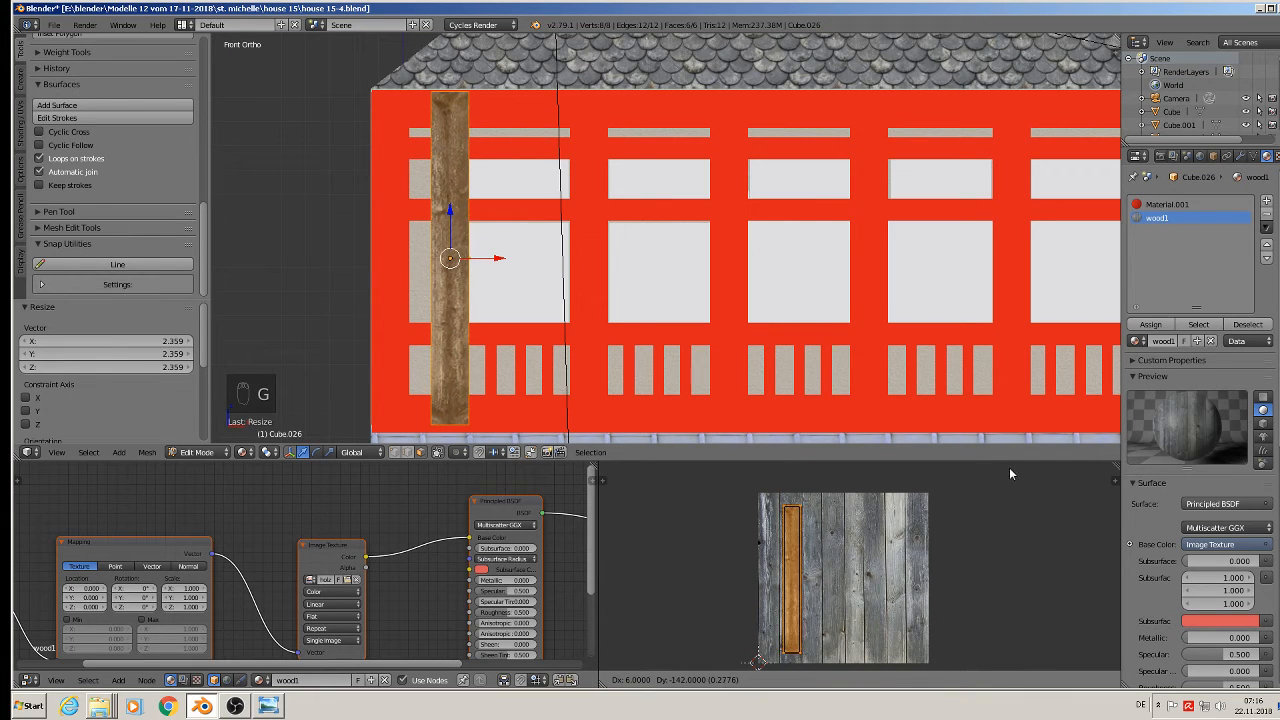
{"action": "left_click", "coordinate": [1008, 468]}
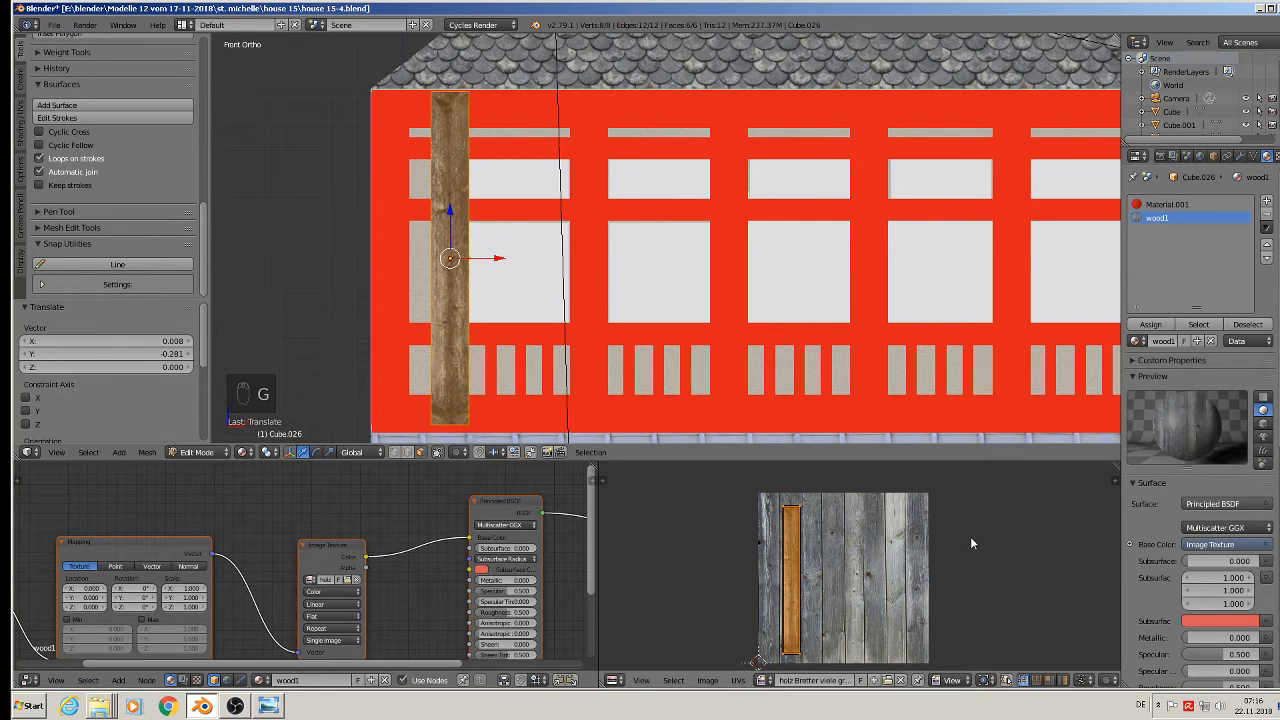
{"action": "key", "text": "s"}
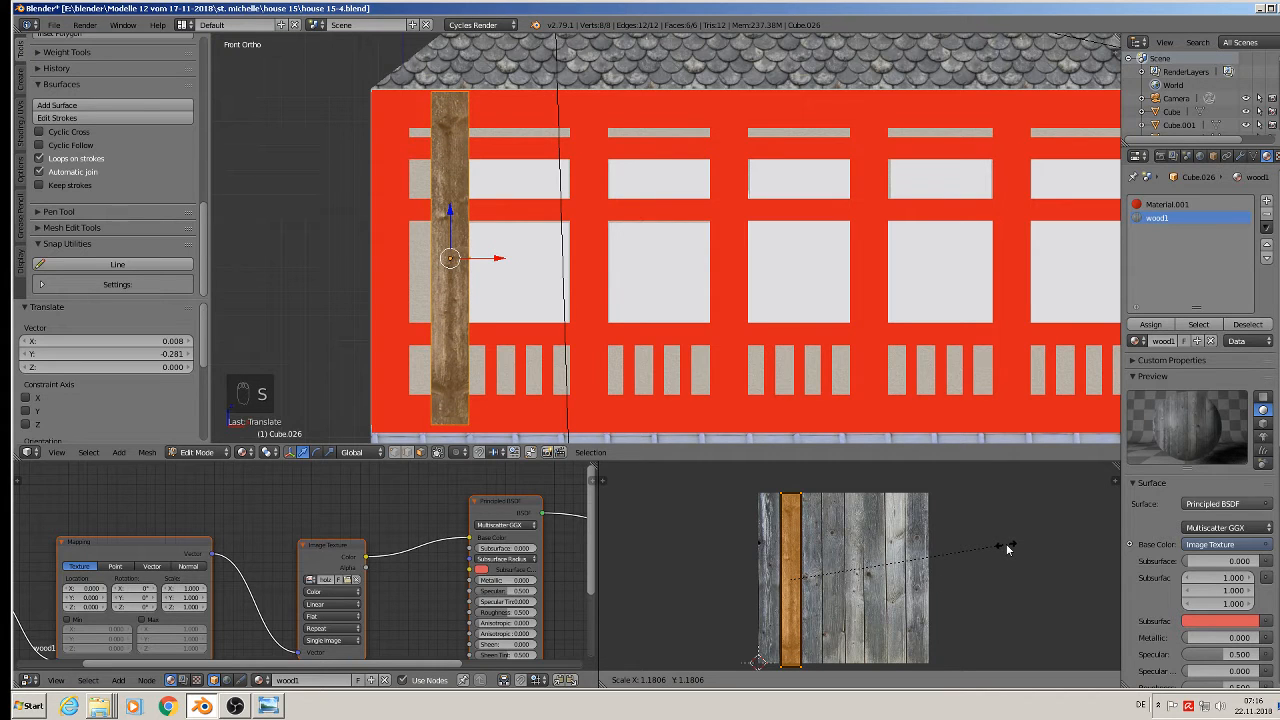
{"action": "left_click", "coordinate": [1045, 588]}
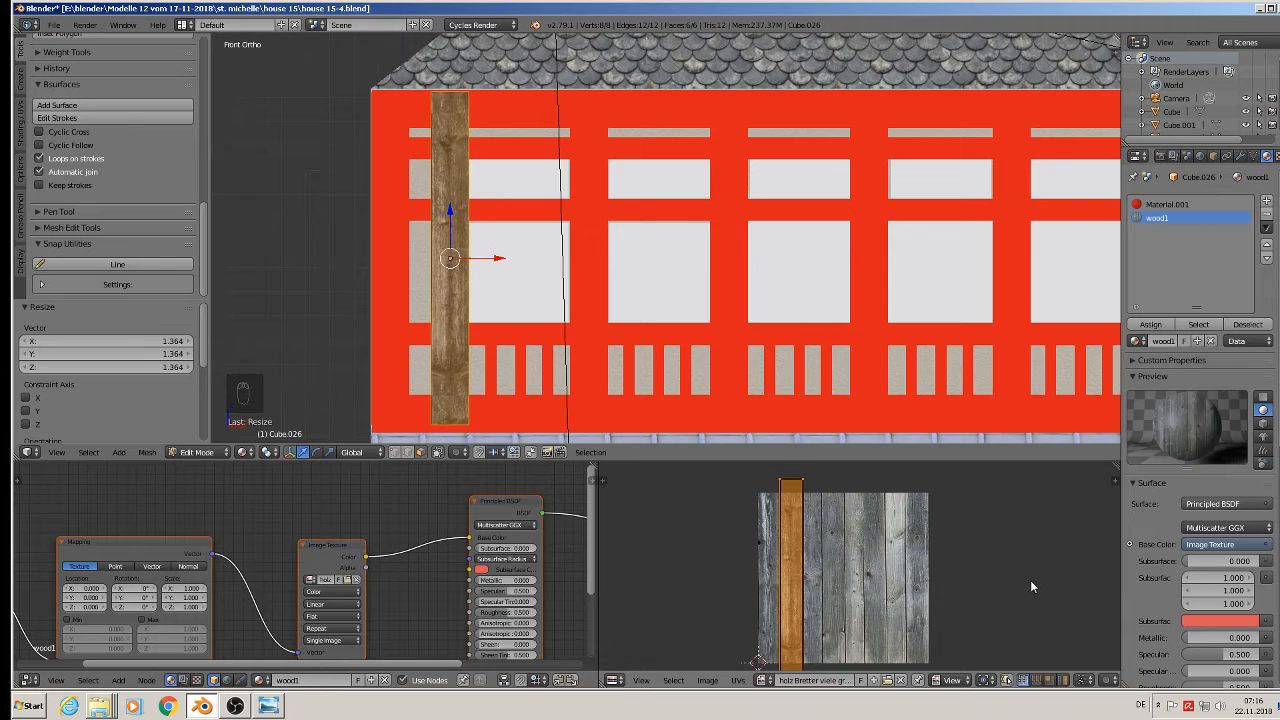
{"action": "key", "text": "Tab"}
Step: Unwrap the second red post with Project From View, enlarge its UVs about 2.9 times and place them over a plank near the image's middle
{"action": "right_click", "coordinate": [591, 259]}
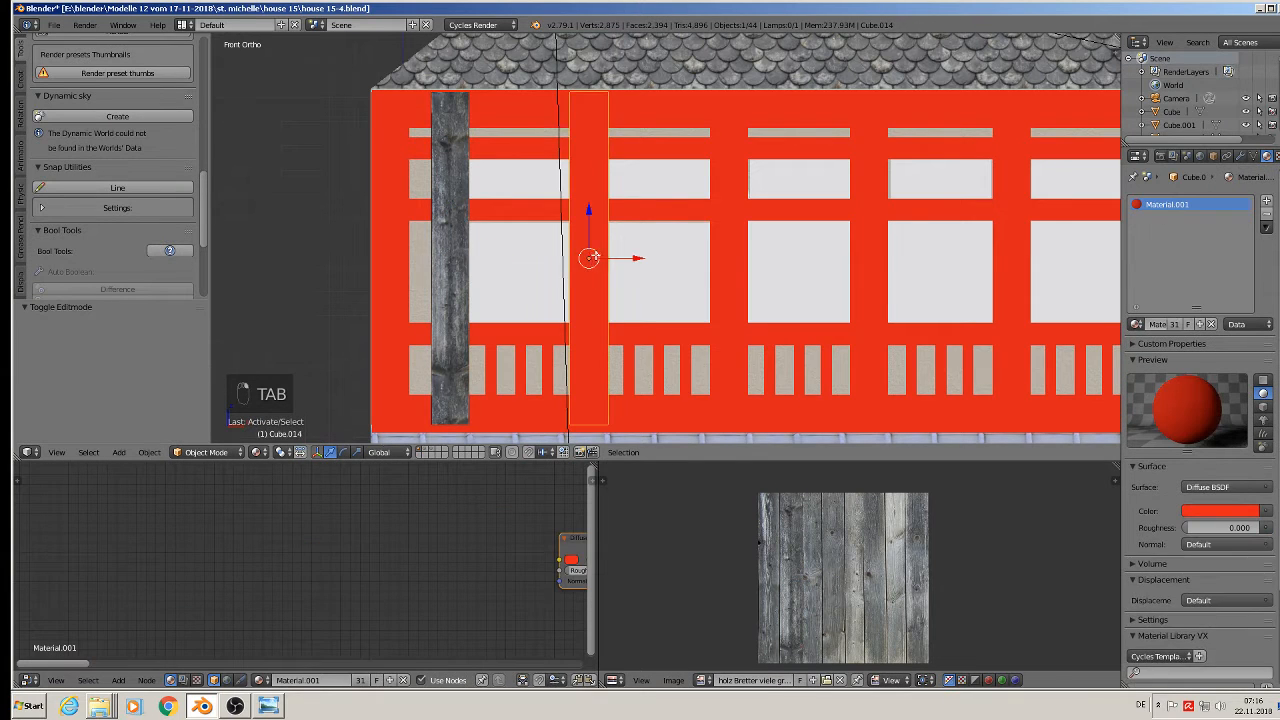
{"action": "key", "text": "Tab"}
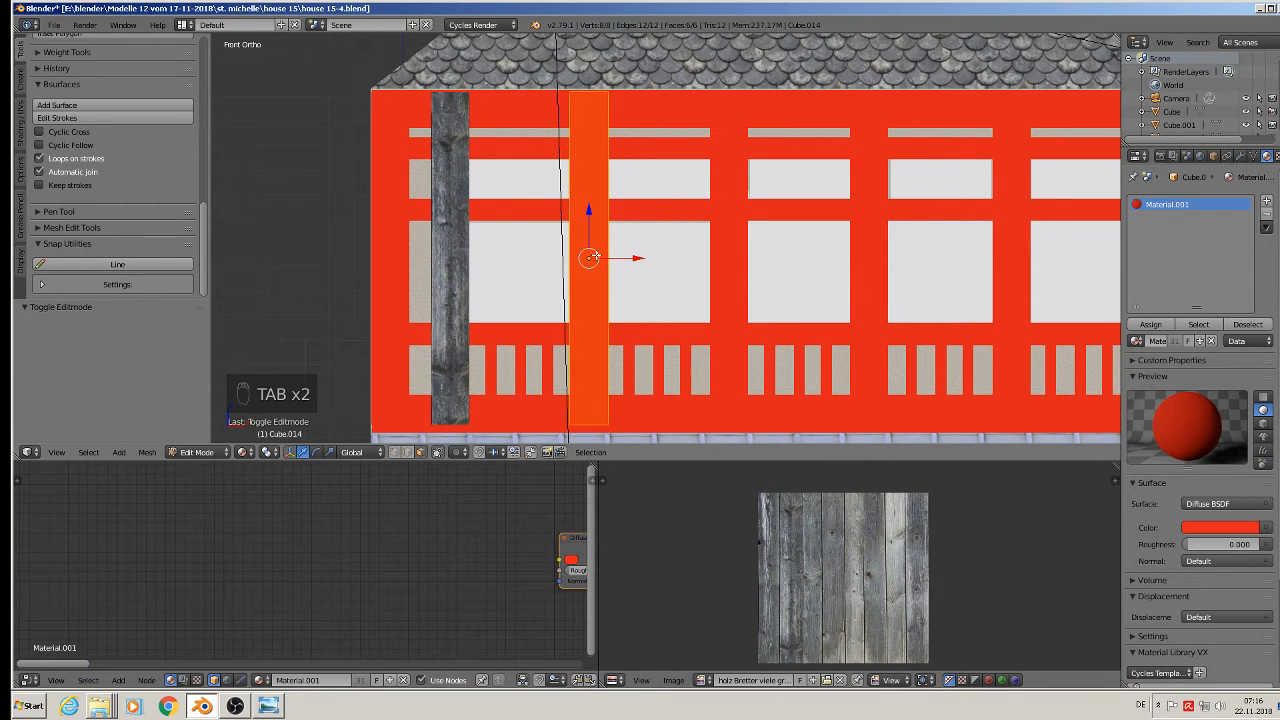
{"action": "key", "text": "u"}
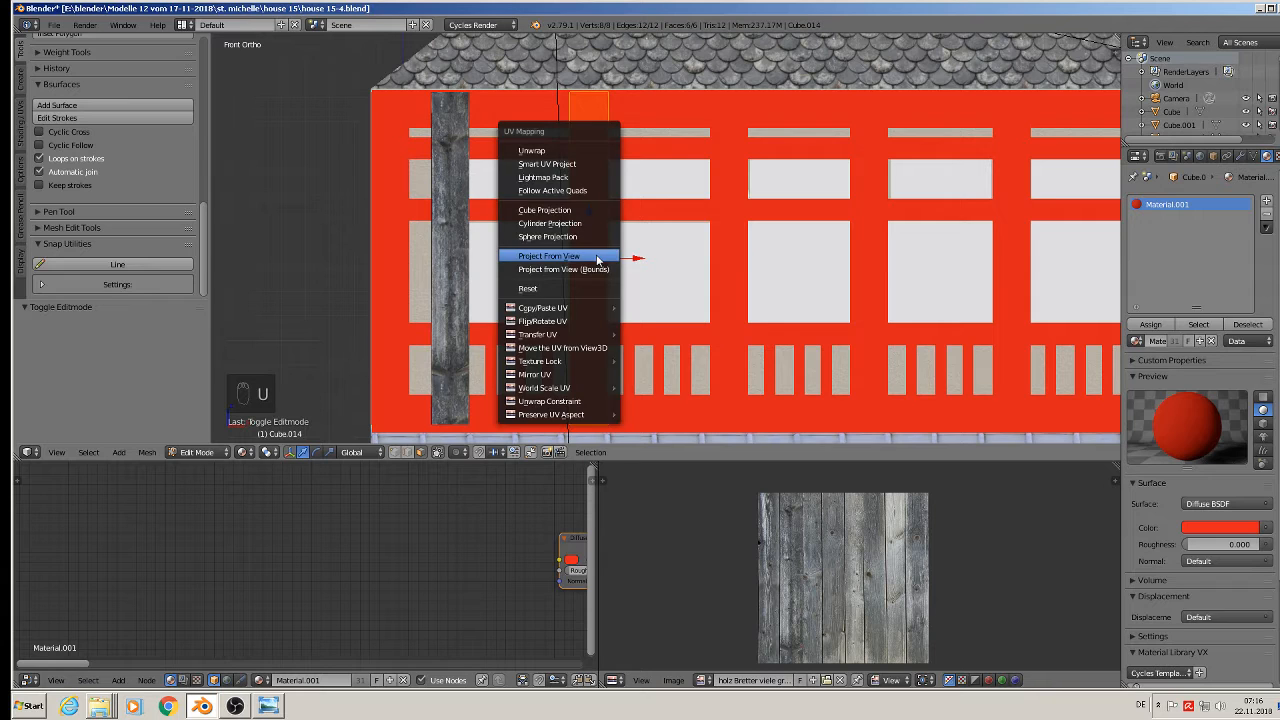
{"action": "left_click", "coordinate": [591, 256]}
{"action": "key", "text": "s"}
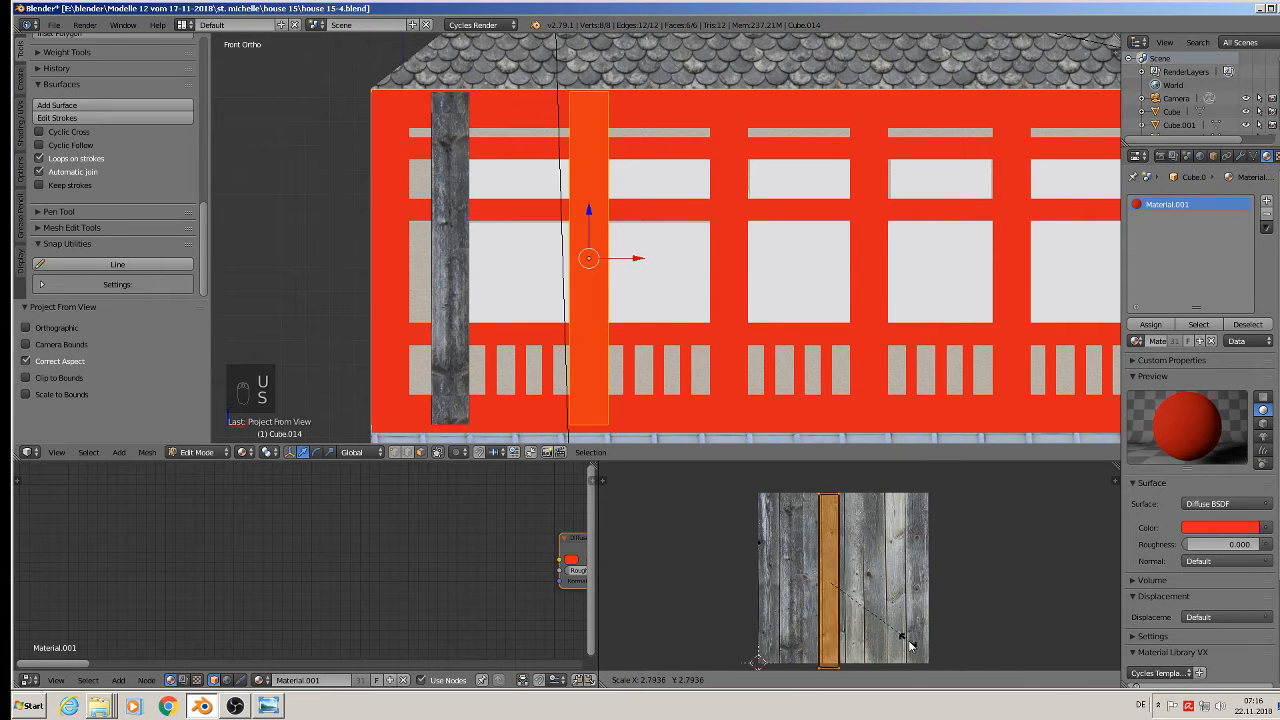
{"action": "left_click", "coordinate": [910, 650]}
{"action": "key", "text": "g"}
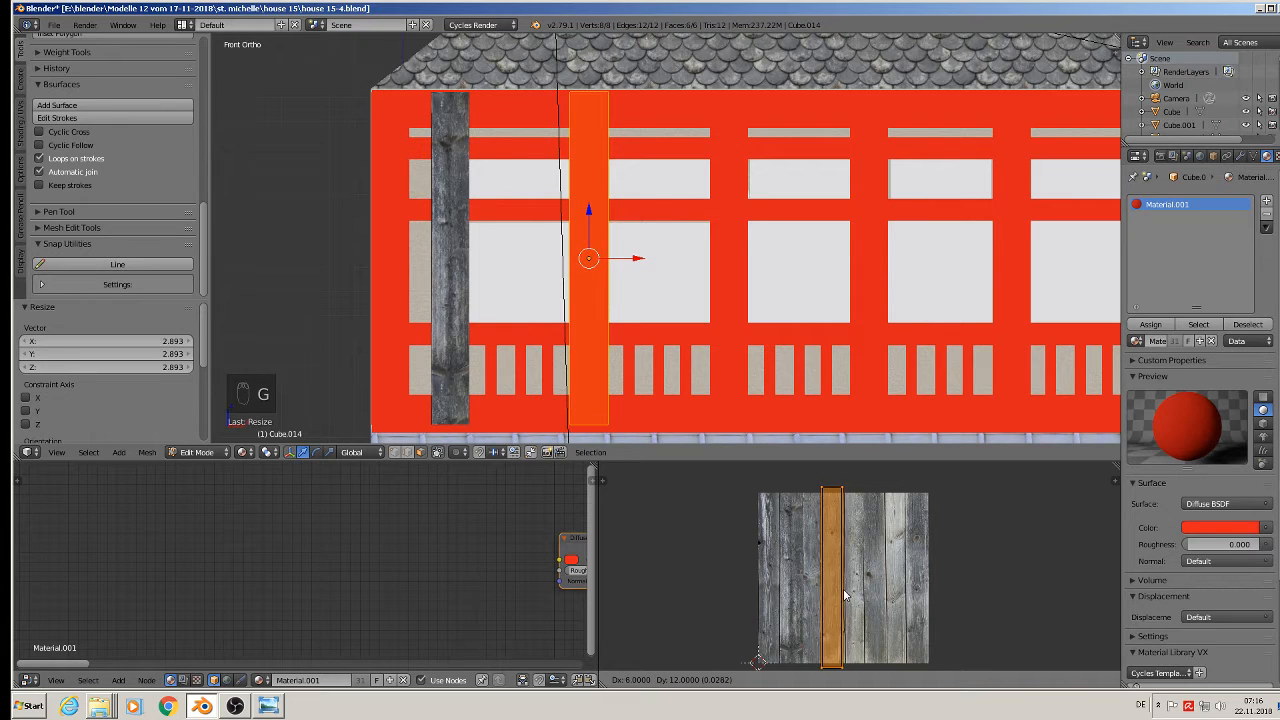
{"action": "left_click", "coordinate": [846, 595]}
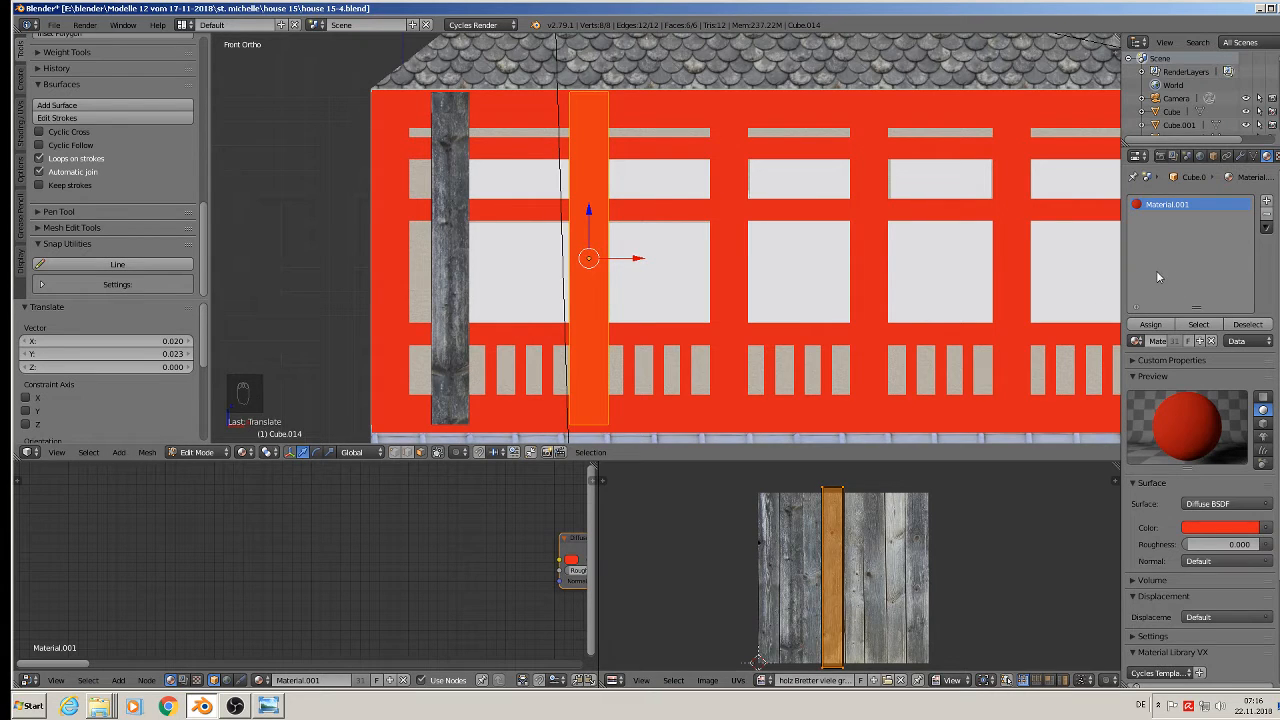
Step: Replace the red material on the second facade post with the existing wood1 material and finish editing the post
{"action": "left_click", "coordinate": [1136, 341]}
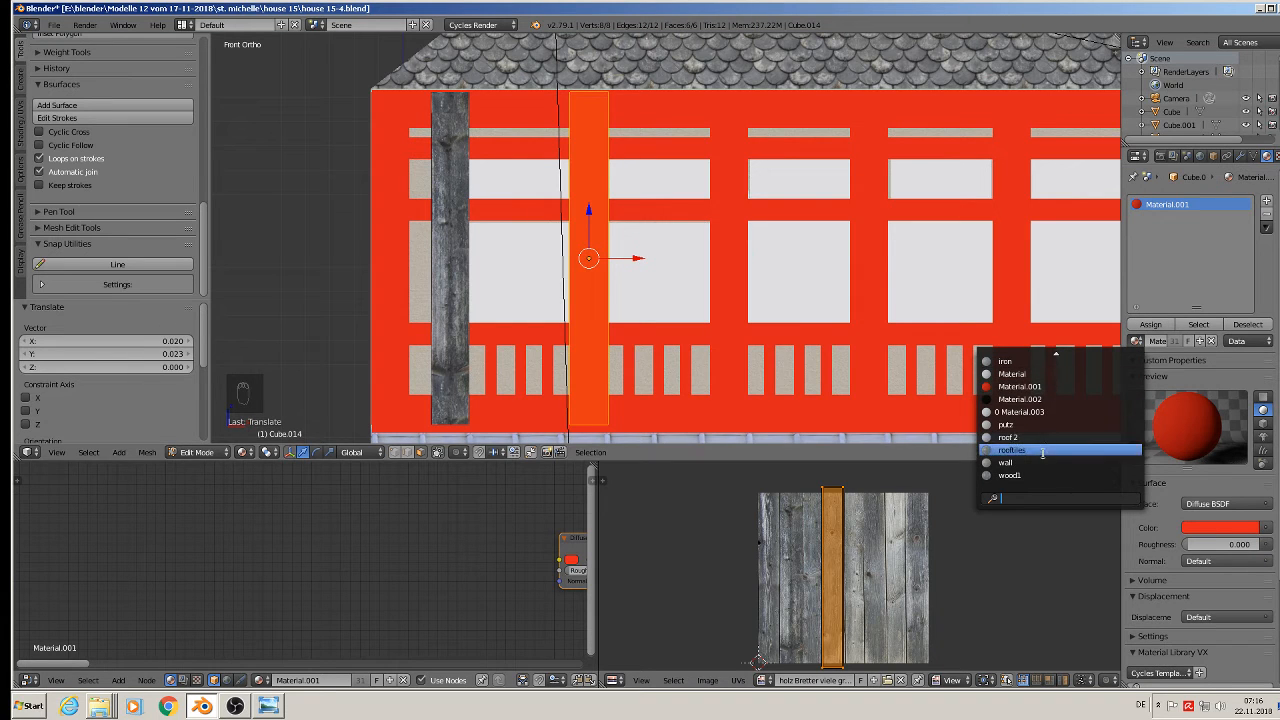
{"action": "left_click", "coordinate": [1009, 475]}
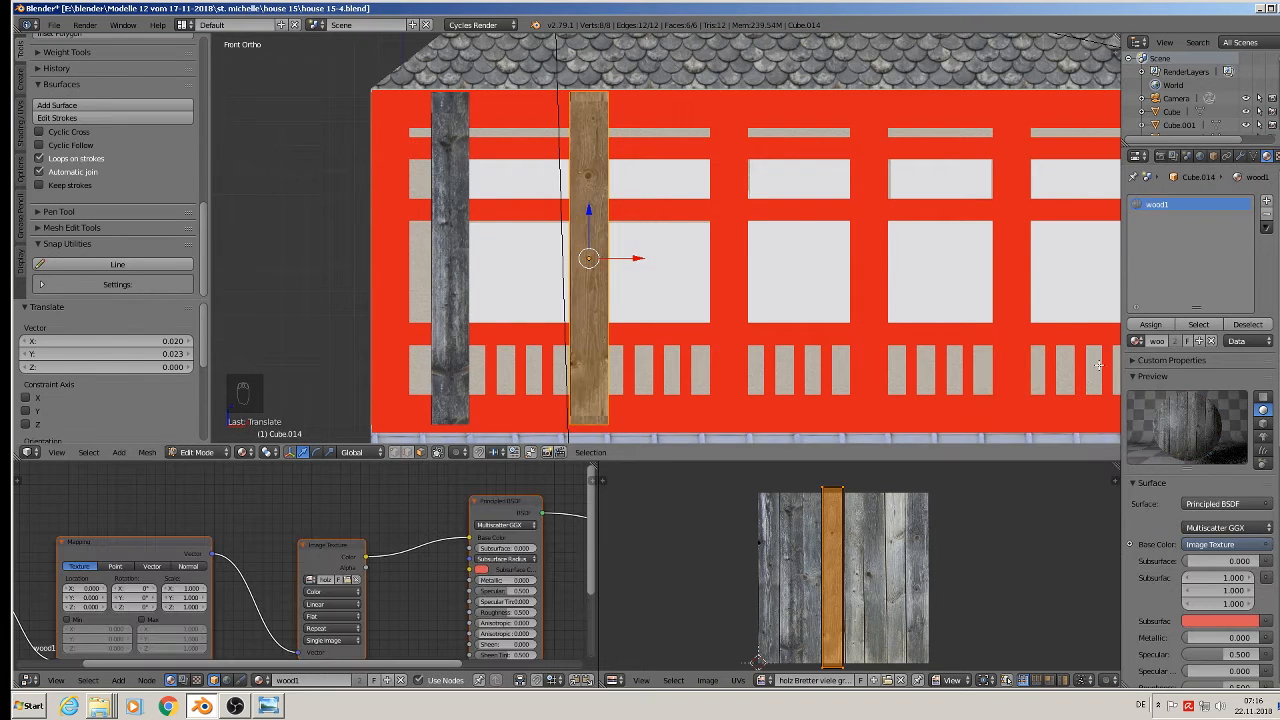
{"action": "left_click", "coordinate": [1137, 326]}
{"action": "key", "text": "Tab"}
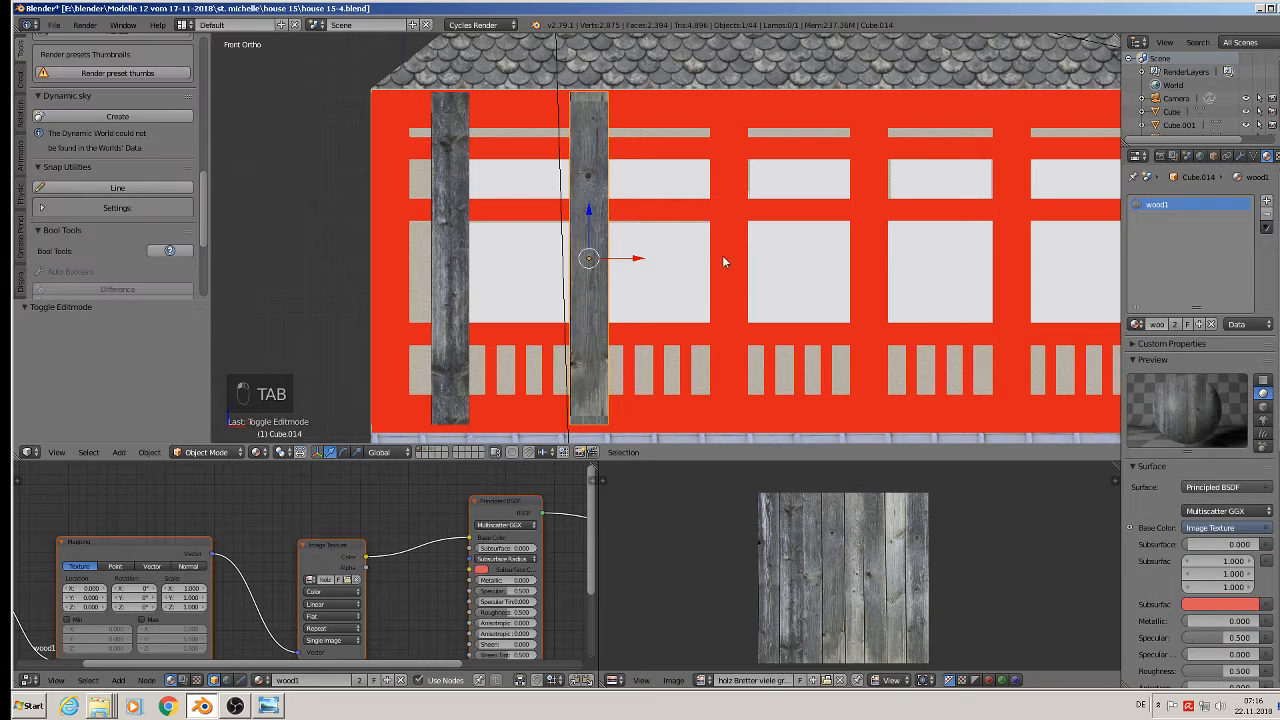
Step: Add a second material slot with wood1 to the third facade post and assign it to the whole mesh
{"action": "right_click", "coordinate": [724, 262]}
{"action": "key", "text": "Tab"}
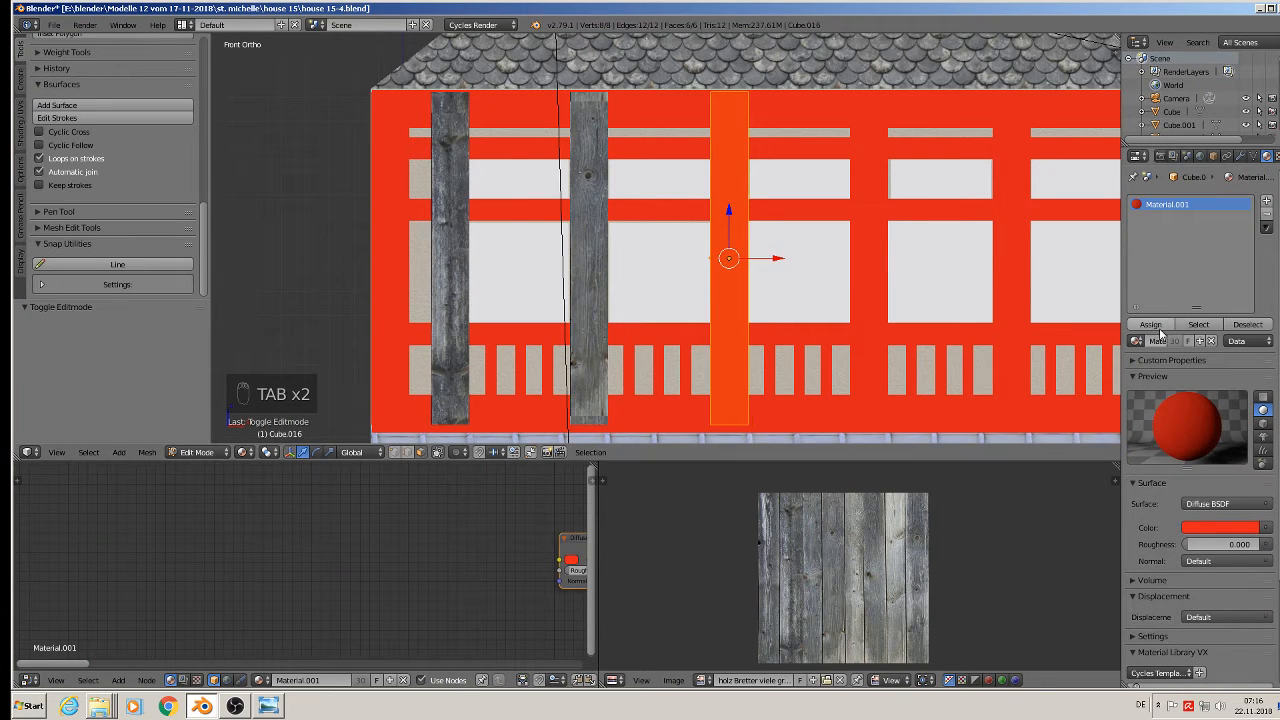
{"action": "left_click", "coordinate": [1266, 200]}
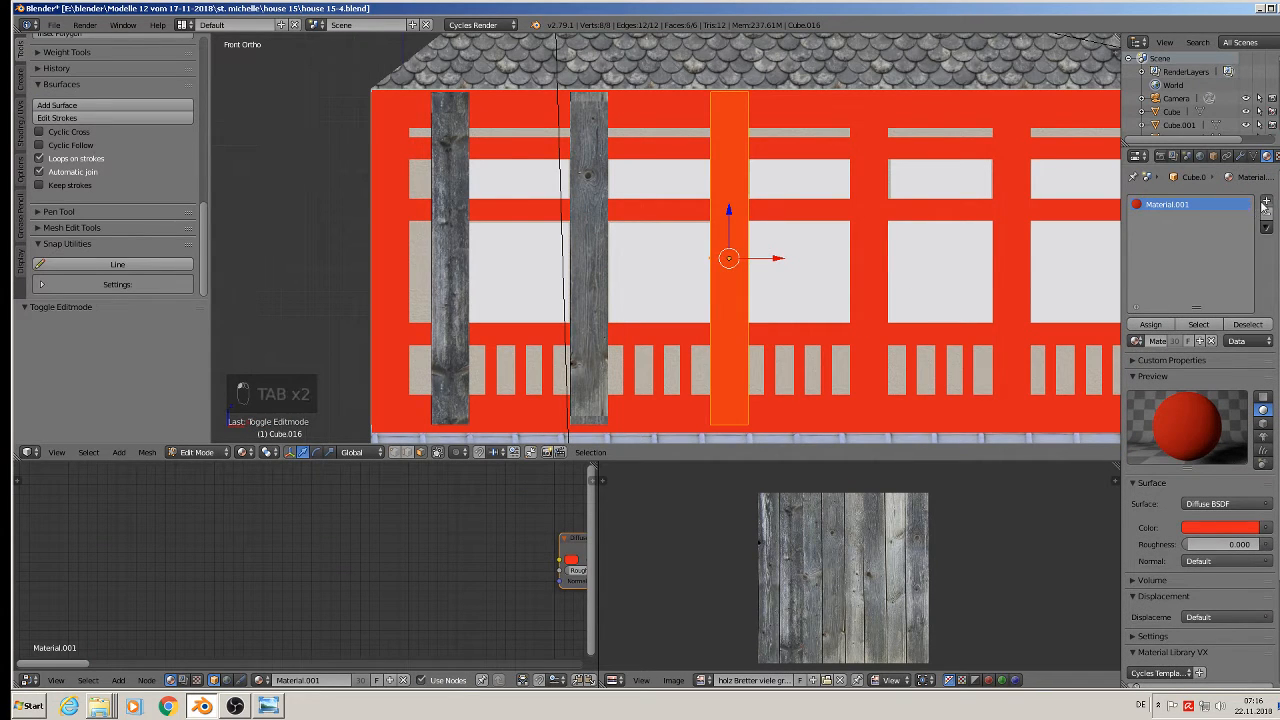
{"action": "left_click", "coordinate": [1134, 341]}
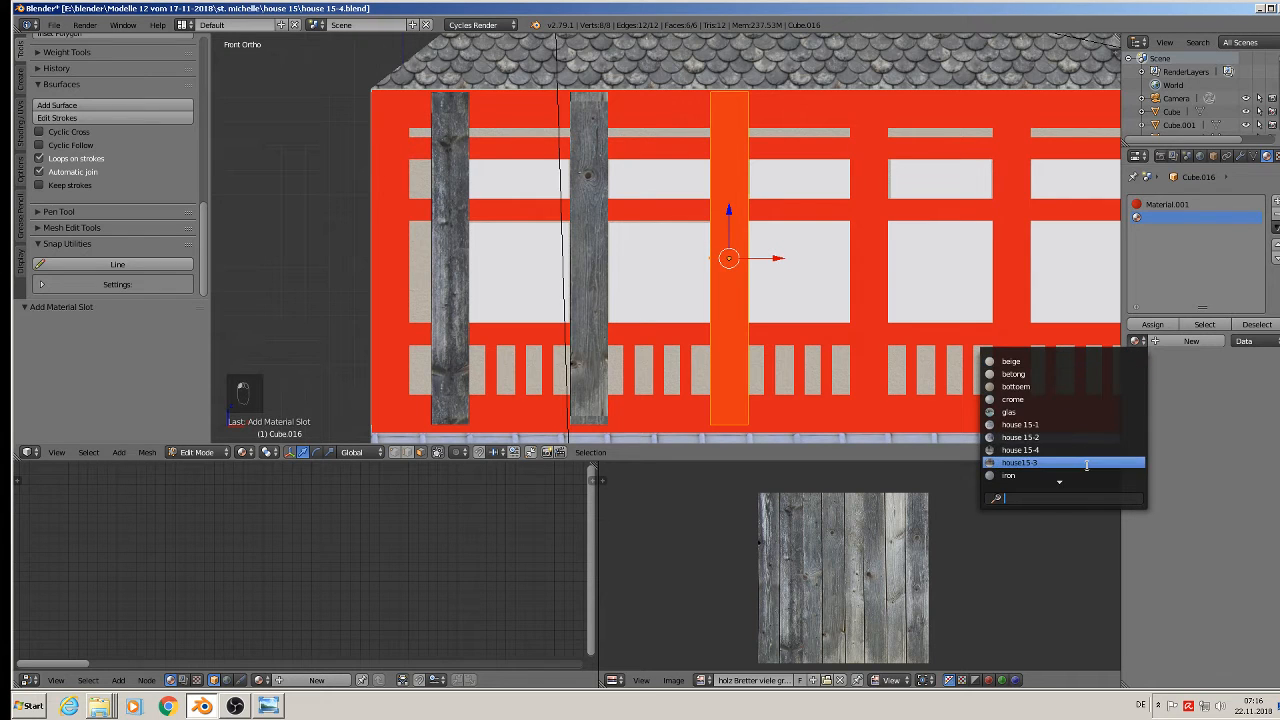
{"action": "scroll", "coordinate": [1084, 465], "scroll_direction": "down", "scroll_amount": 3}
{"action": "scroll", "coordinate": [1084, 466], "scroll_direction": "down", "scroll_amount": 2}
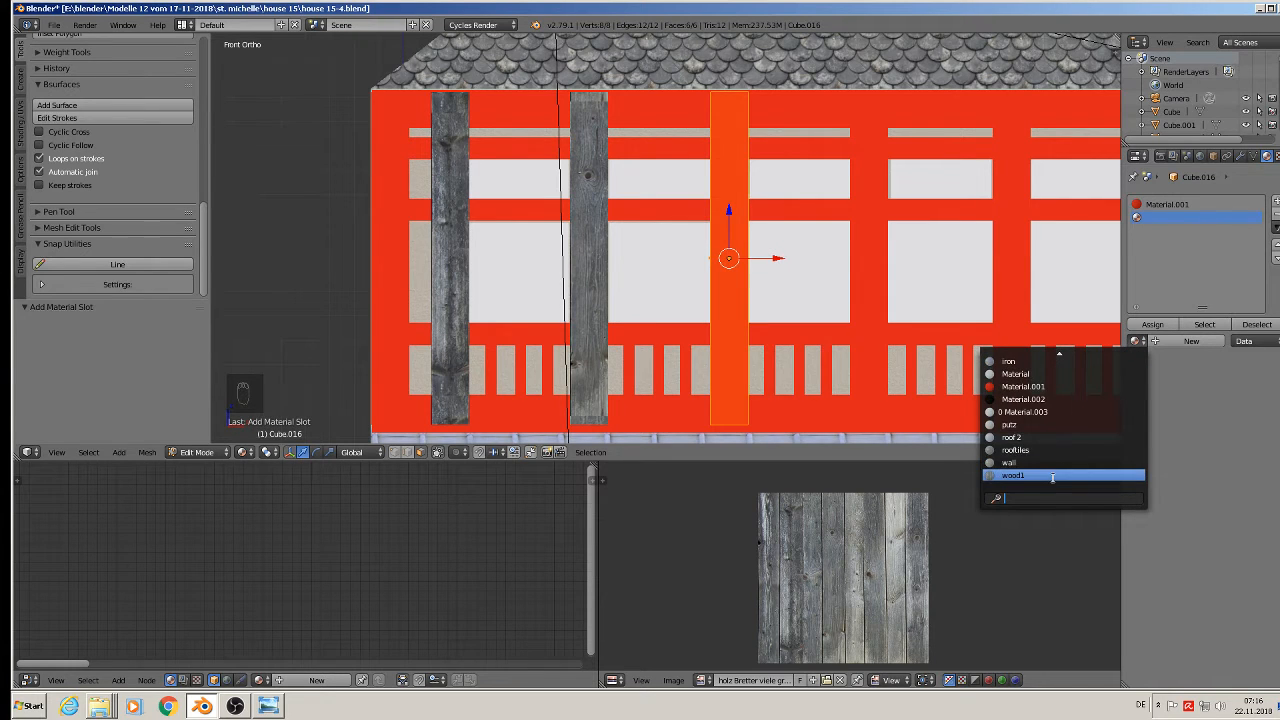
{"action": "left_click", "coordinate": [1060, 472]}
{"action": "left_click", "coordinate": [1150, 325]}
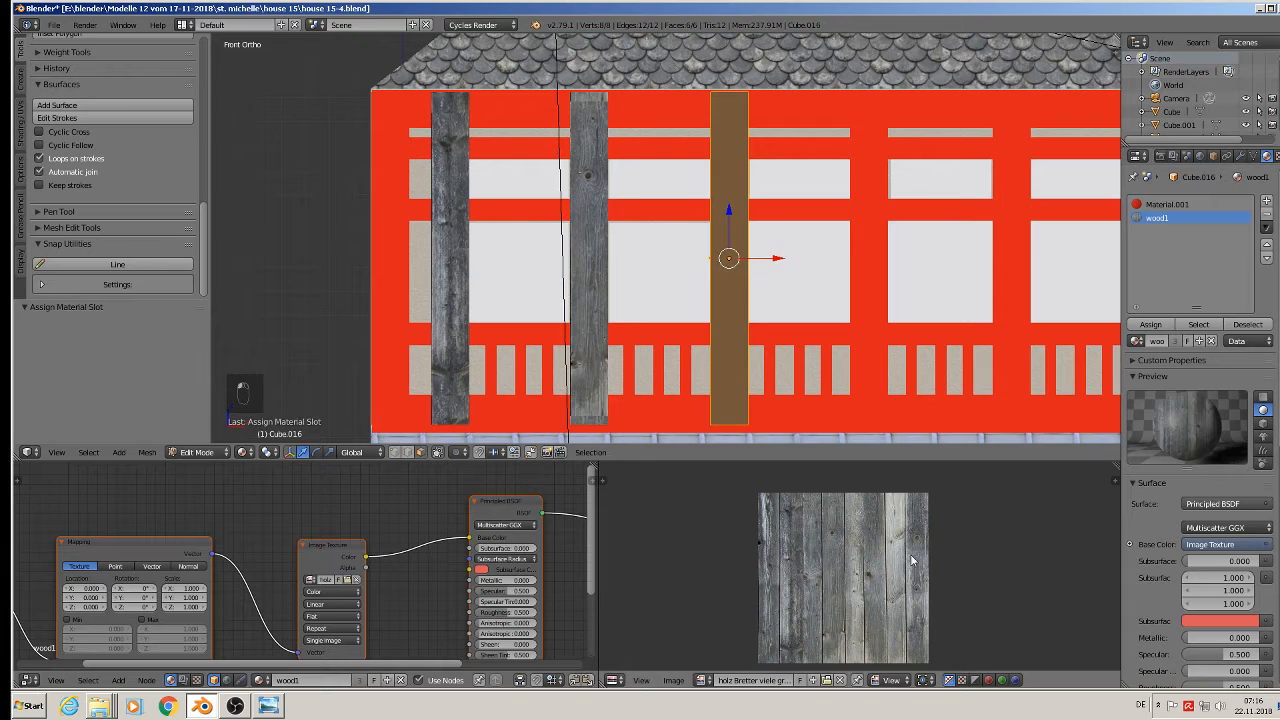
Step: UV-project the third post from view, then scale its UVs about 2.65 times and fit them over the sixth plank of the wood image
{"action": "key", "text": "u"}
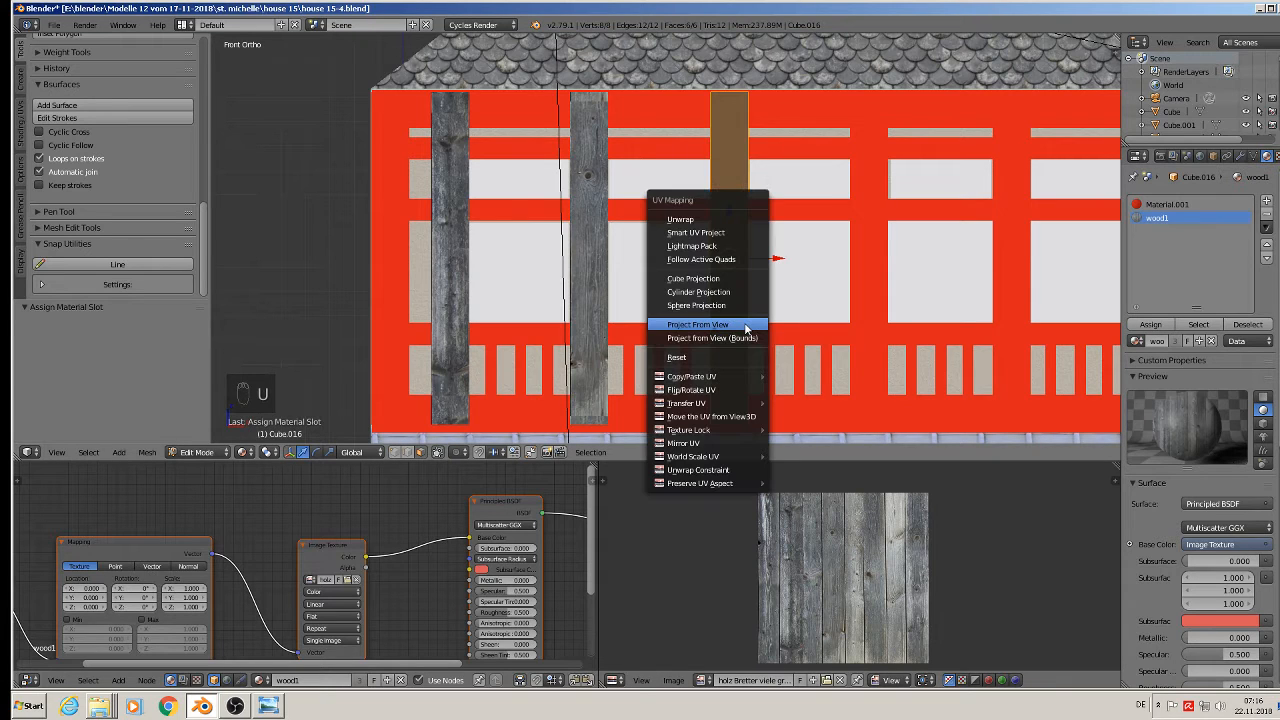
{"action": "left_click", "coordinate": [752, 327]}
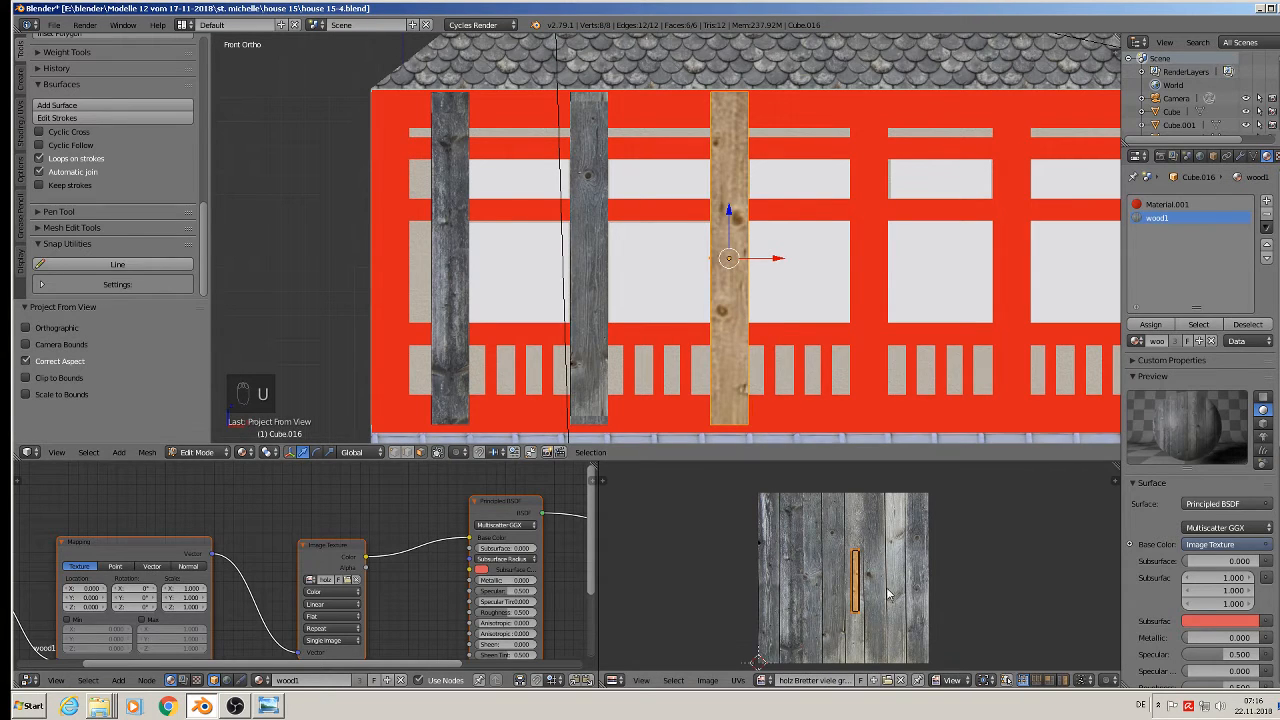
{"action": "key", "text": "s"}
{"action": "left_click", "coordinate": [990, 492]}
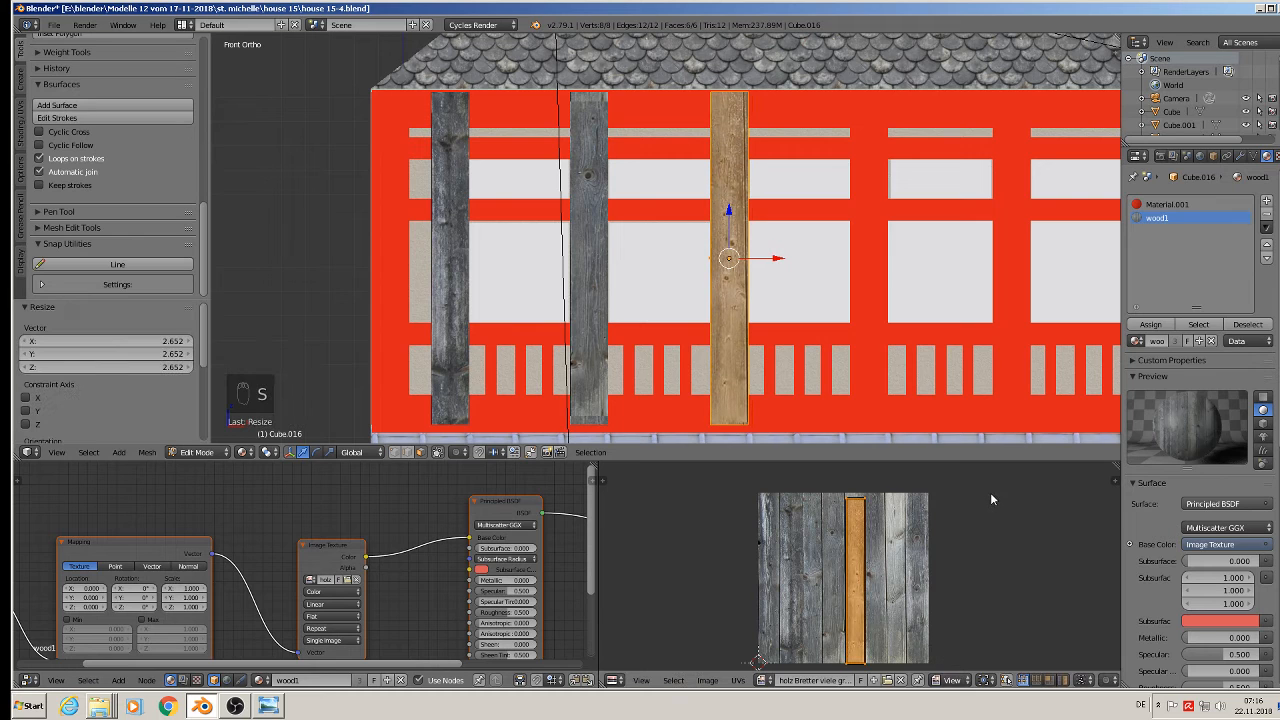
{"action": "key", "text": "g"}
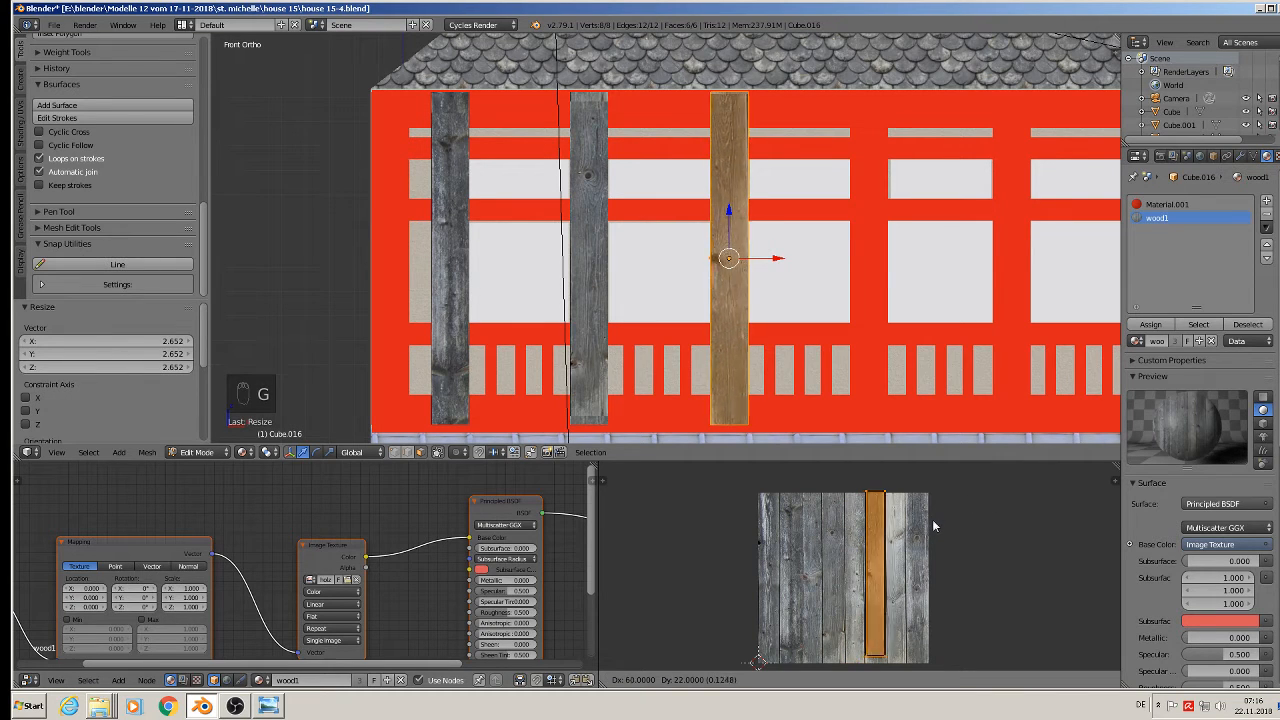
{"action": "left_click", "coordinate": [927, 517]}
{"action": "key", "text": "Tab"}
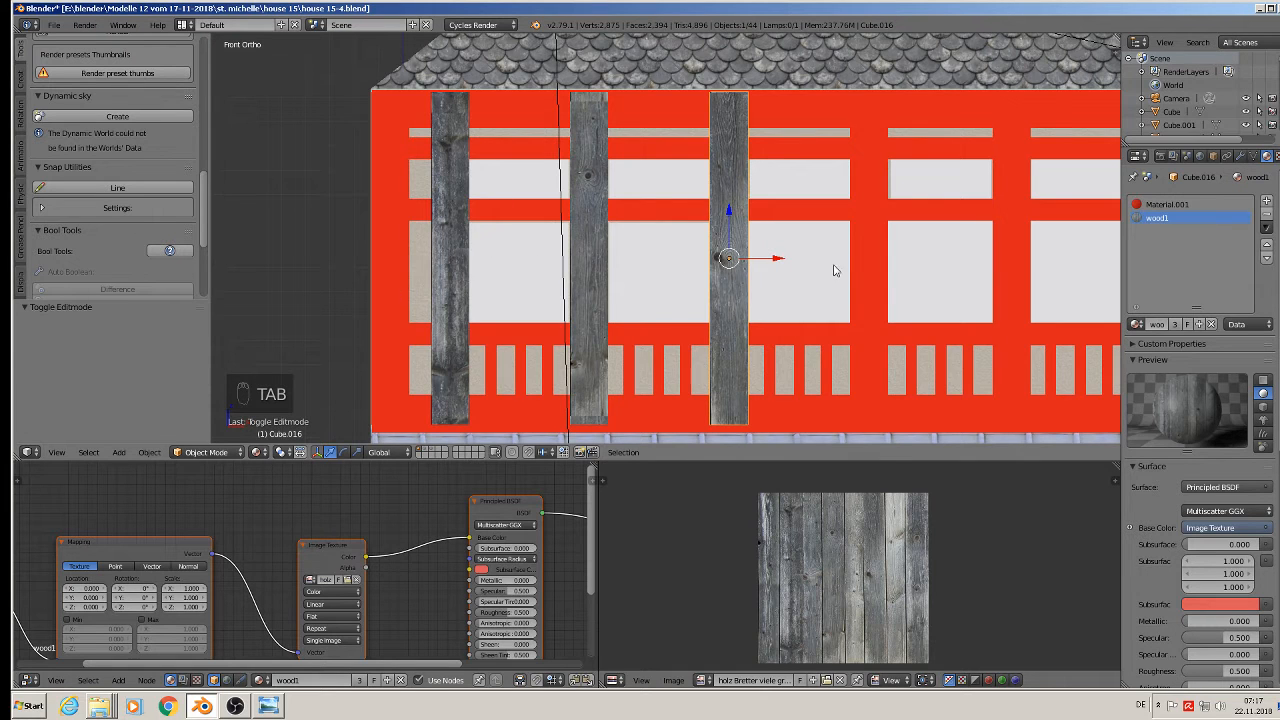
Step: Add a second material slot with wood1 to the fourth facade post and assign it to the whole mesh
{"action": "middle_click_drag", "start_coordinate": [891, 279], "coordinate": [718, 256], "text": "shift"}
{"action": "right_click", "coordinate": [707, 254]}
{"action": "key", "text": "Tab"}
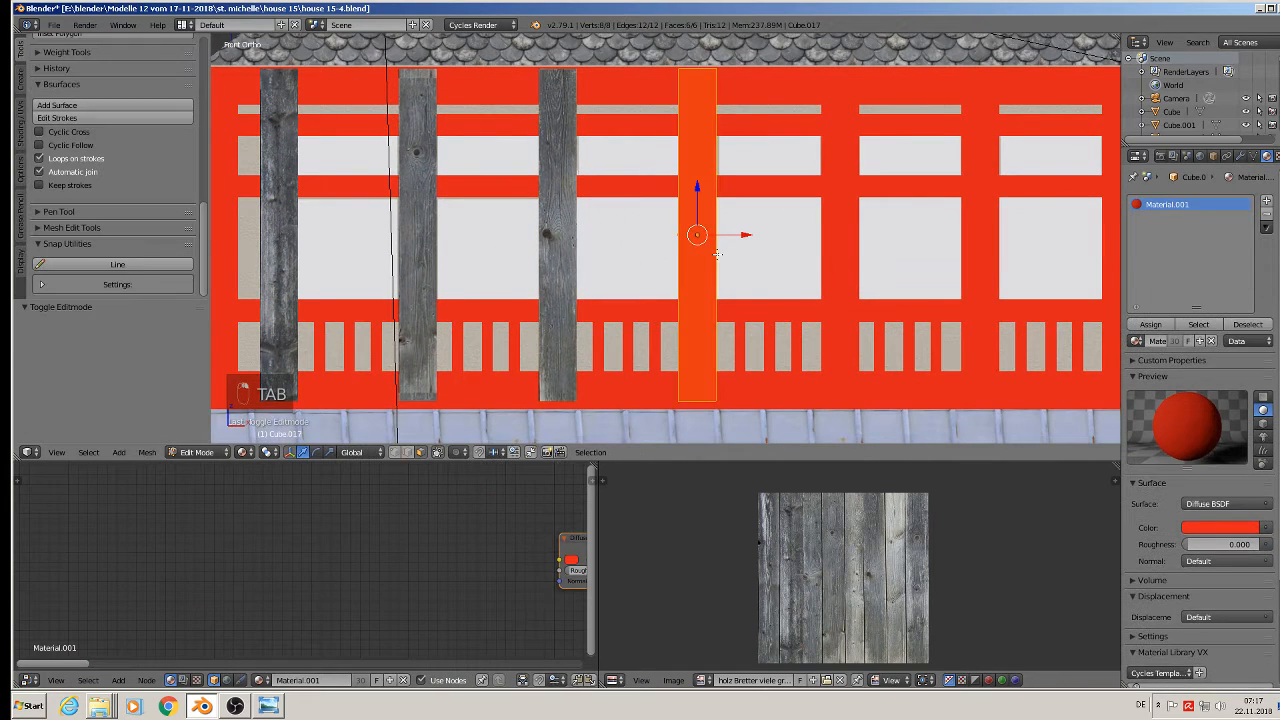
{"action": "left_click", "coordinate": [1267, 204]}
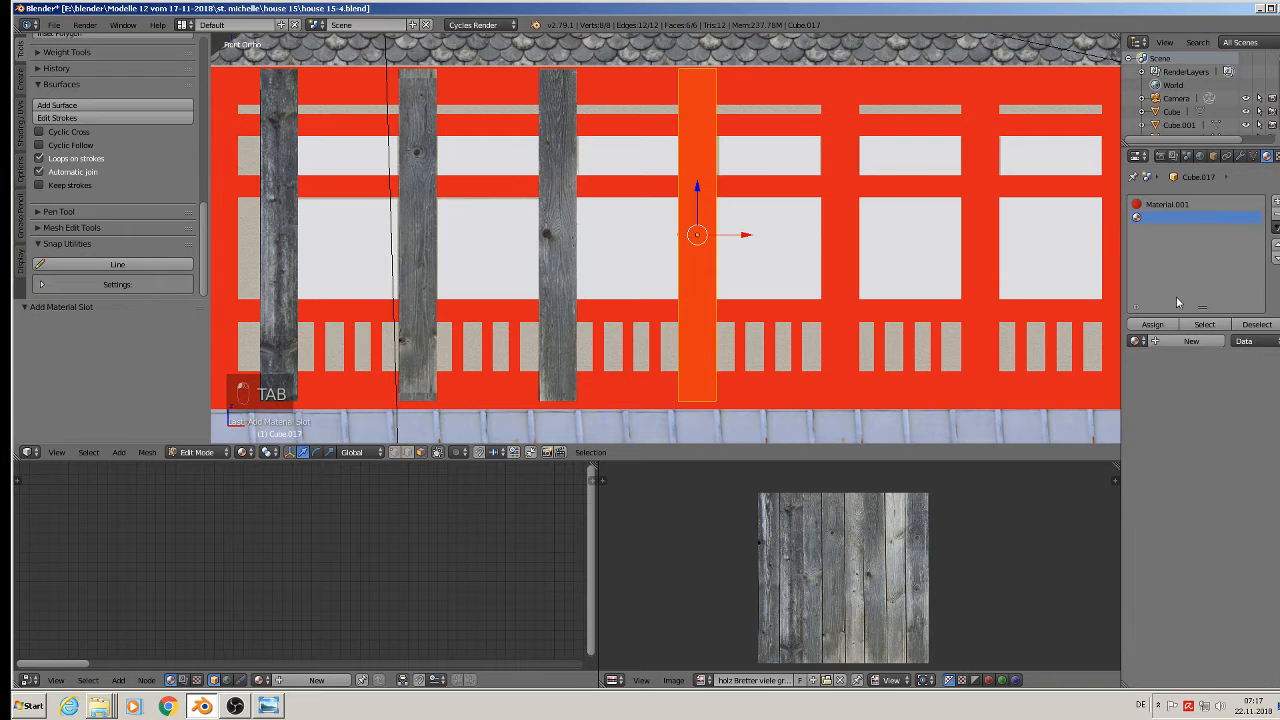
{"action": "left_click", "coordinate": [1137, 341]}
{"action": "scroll", "coordinate": [1086, 476], "scroll_direction": "down", "scroll_amount": 5}
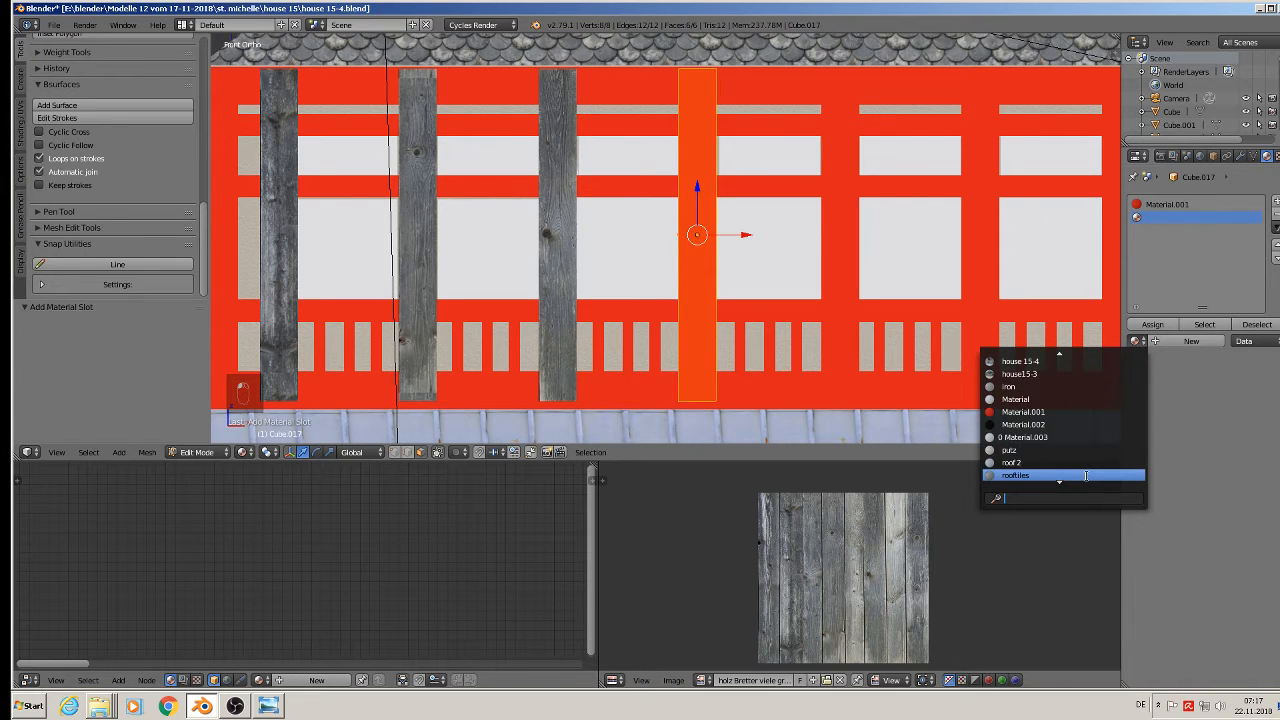
{"action": "left_click", "coordinate": [1081, 476]}
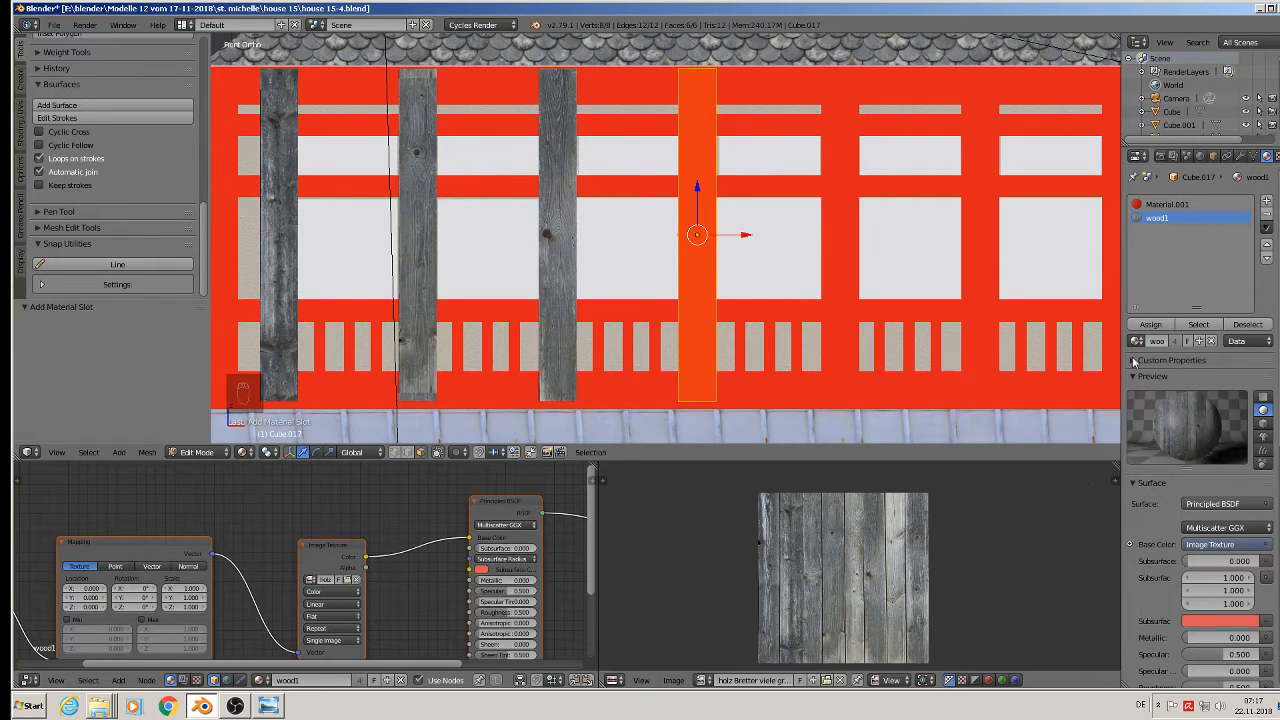
{"action": "left_click", "coordinate": [1151, 325]}
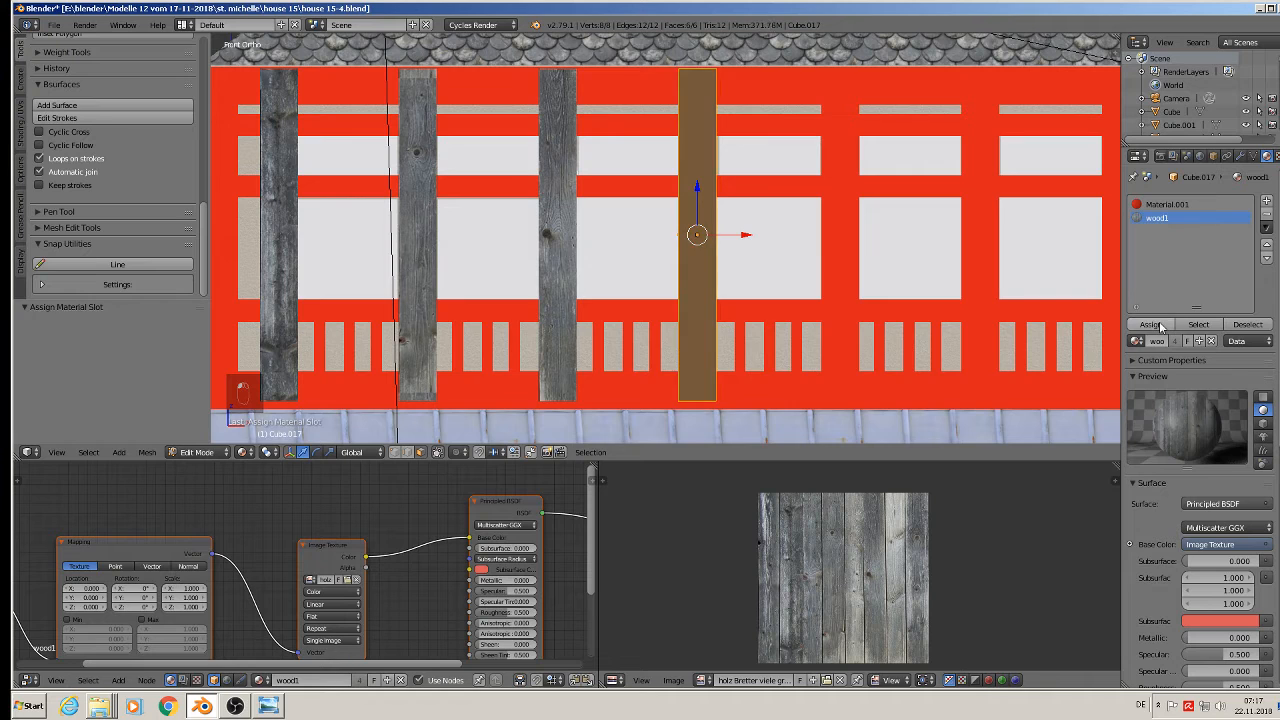
Step: UV-project the fourth post from view, then scale its UVs about 2.75 times and move them onto the light seventh plank
{"action": "key", "text": "u"}
{"action": "left_click", "coordinate": [727, 248]}
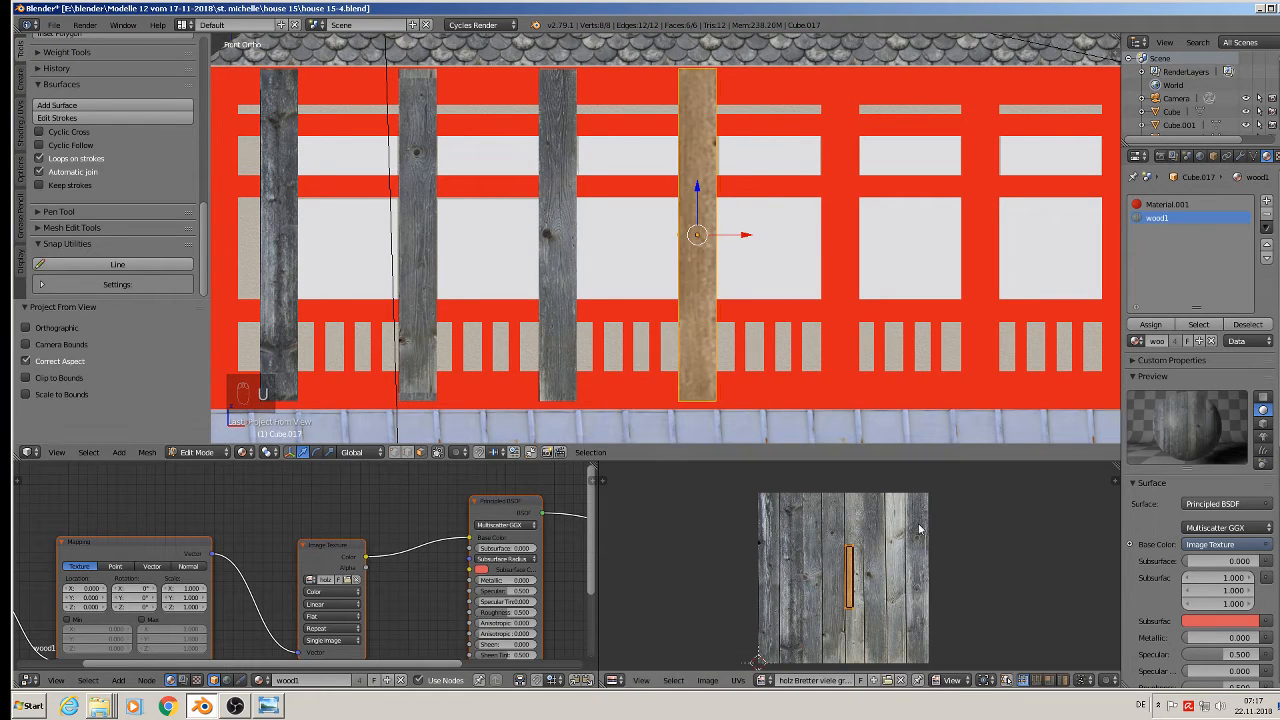
{"action": "key", "text": "s"}
{"action": "left_click", "coordinate": [1044, 490]}
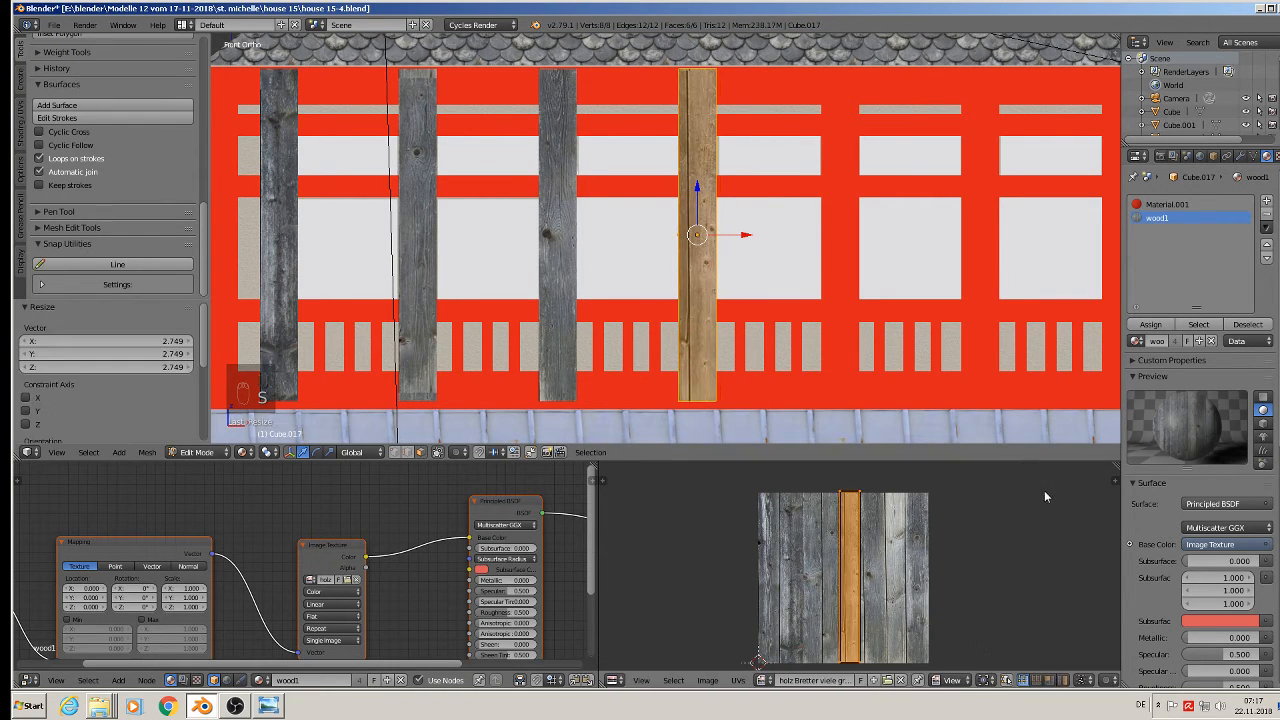
{"action": "key", "text": "g"}
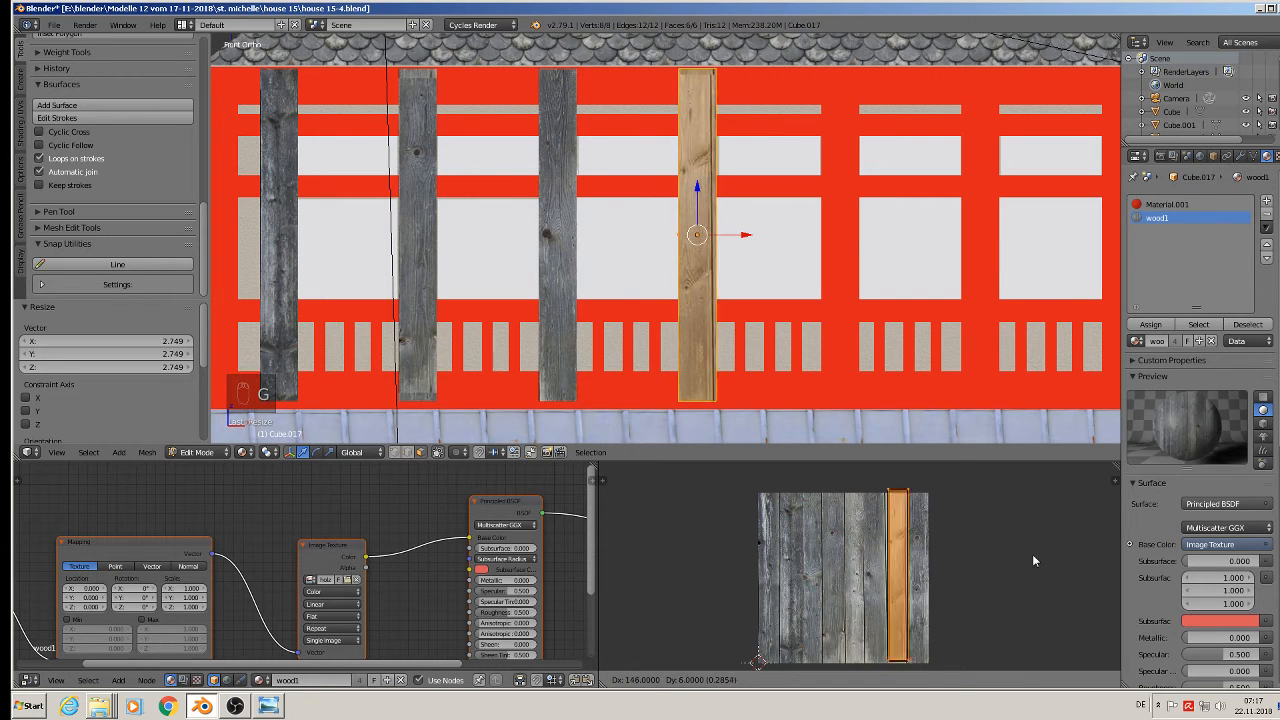
{"action": "left_click", "coordinate": [1032, 557]}
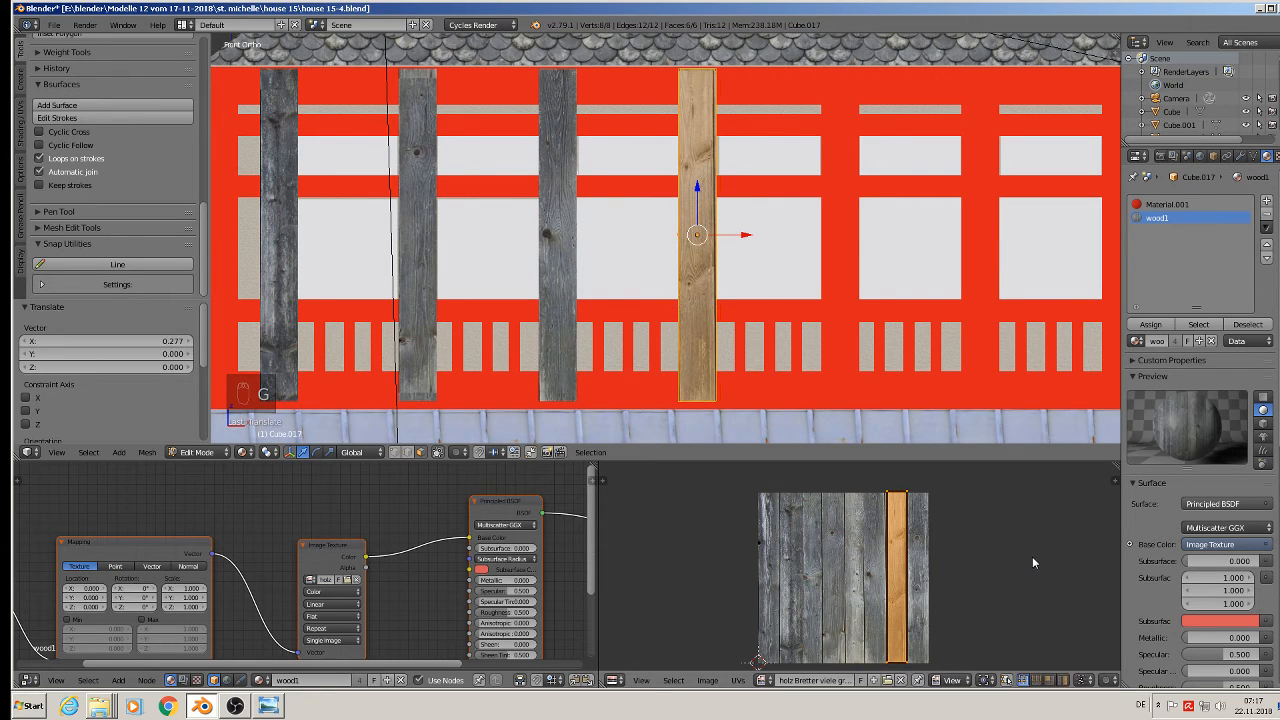
Step: Narrow the fourth post's UVs along X to about 0.93 so they fit within the plank, and finish editing the post
{"action": "key", "text": "s"}
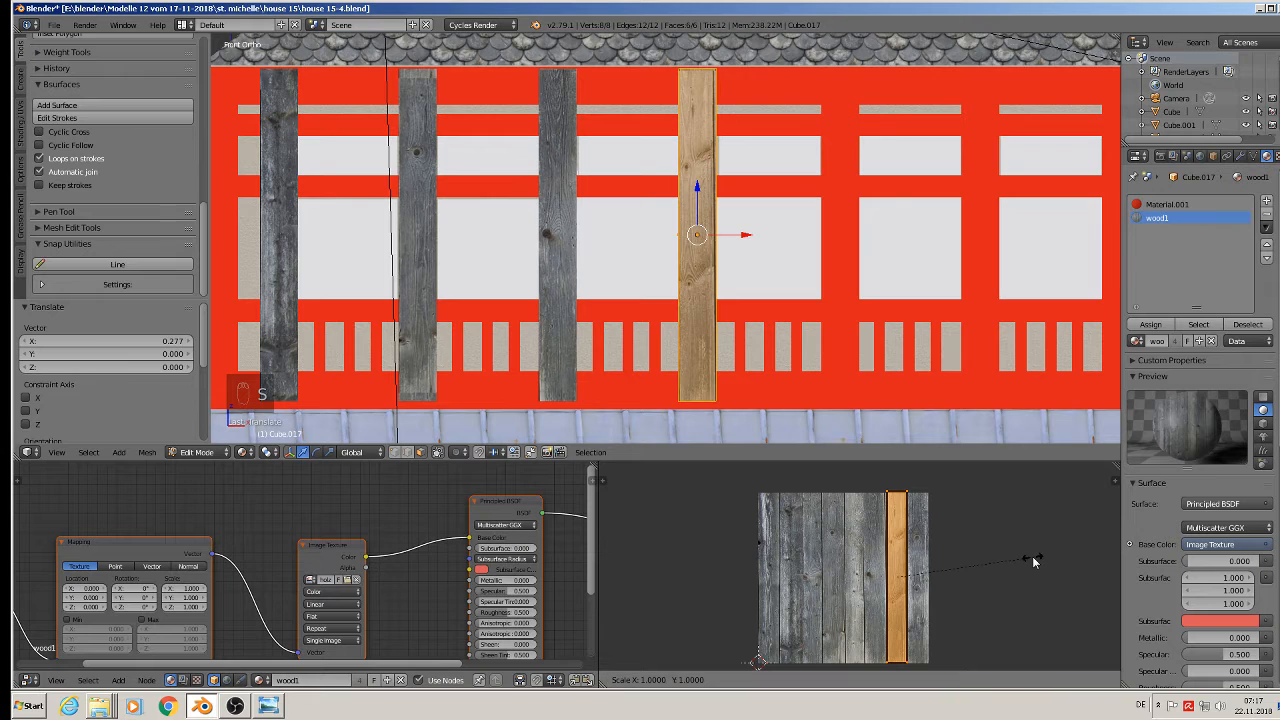
{"action": "key", "text": "x"}
{"action": "left_click", "coordinate": [1030, 556]}
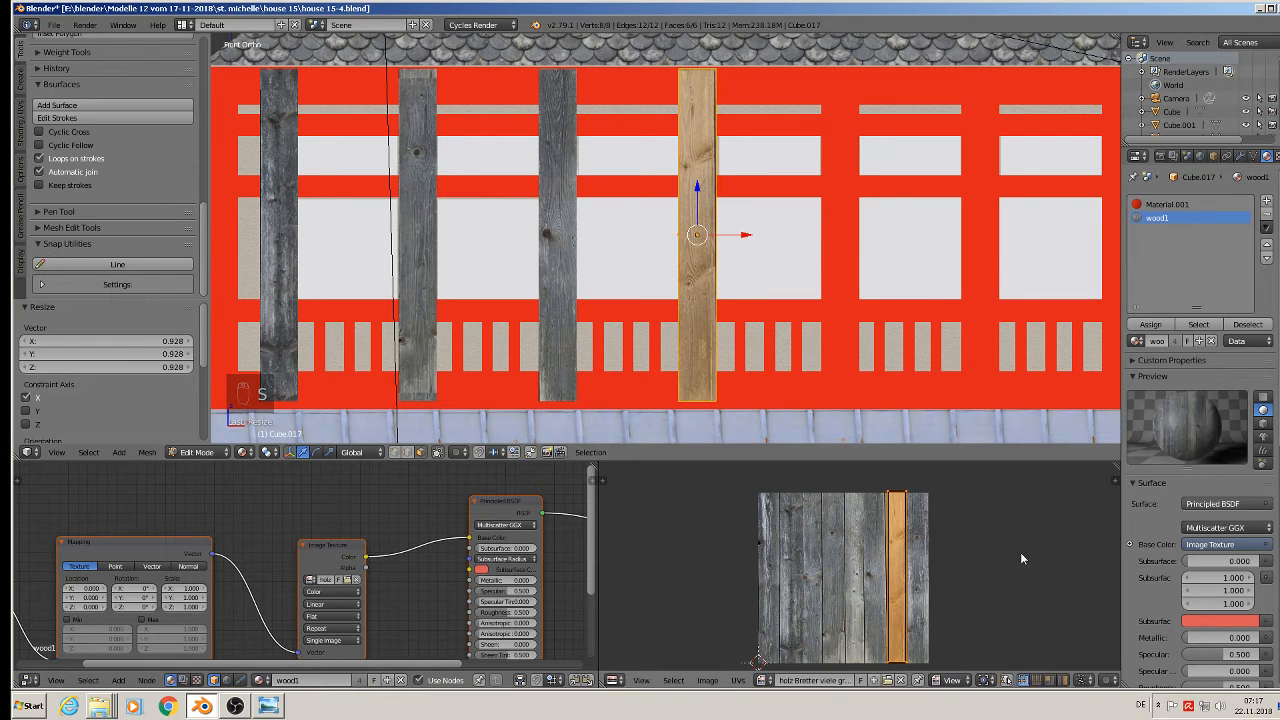
{"action": "key", "text": "Tab"}
Step: Add a second material slot with wood1 to the fifth facade post and assign it to the whole mesh
{"action": "right_click", "coordinate": [840, 250]}
{"action": "key", "text": "Tab"}
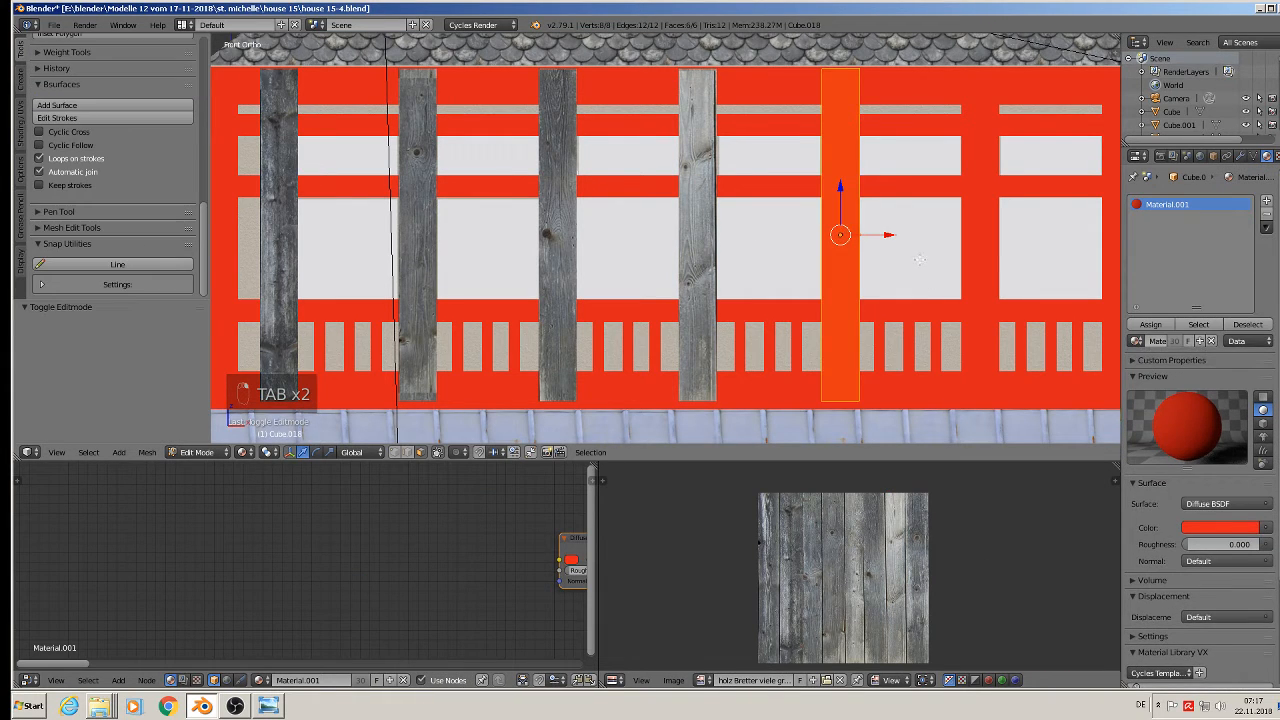
{"action": "left_click", "coordinate": [1267, 202]}
{"action": "left_click", "coordinate": [1136, 341]}
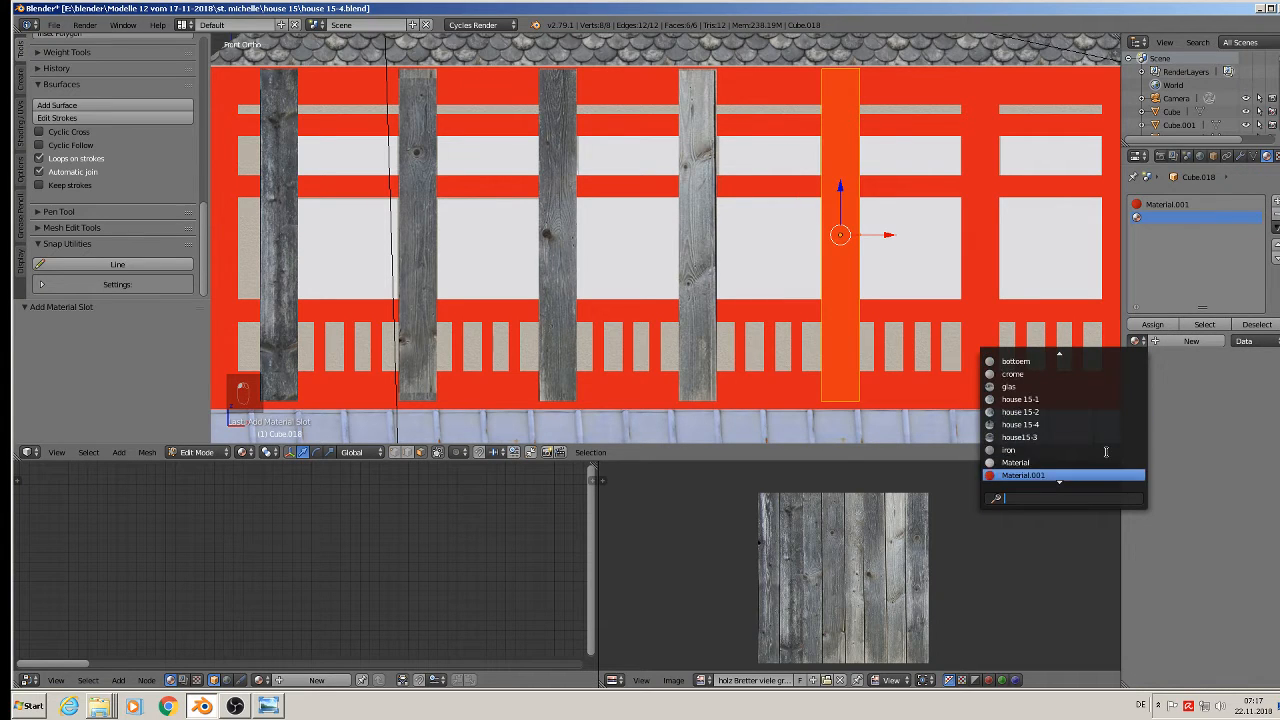
{"action": "scroll", "coordinate": [1106, 452], "scroll_direction": "down", "scroll_amount": 7}
{"action": "left_click", "coordinate": [1095, 477]}
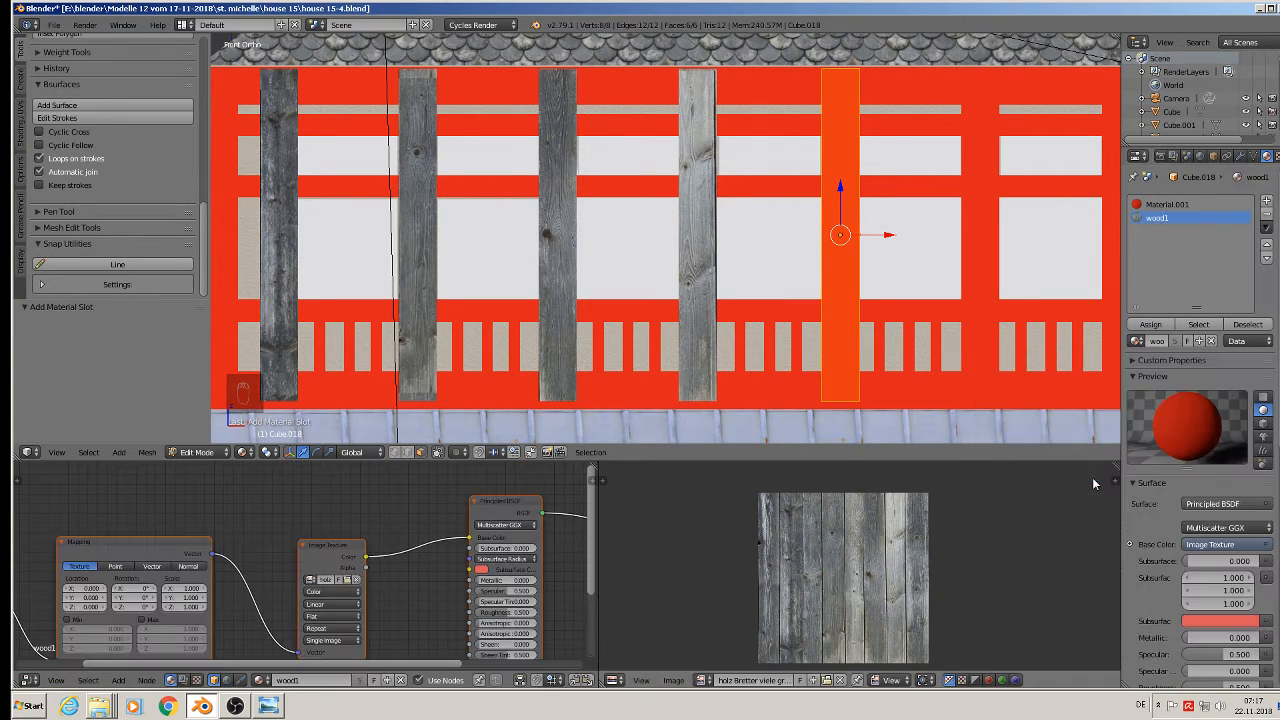
{"action": "left_click", "coordinate": [1150, 324]}
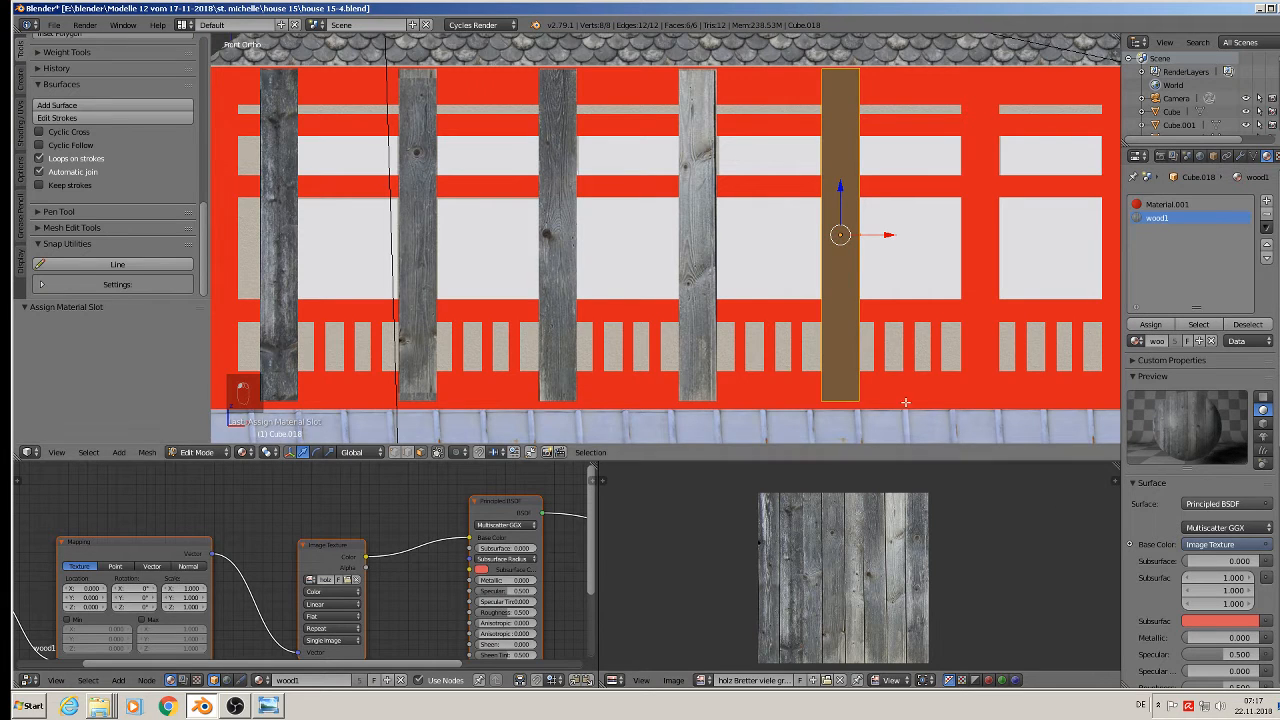
Step: UV-project the fifth post from view, then scale its UVs about 2.67 times and fit them over the wood image's rightmost plank
{"action": "key", "text": "u"}
{"action": "left_click", "coordinate": [855, 348]}
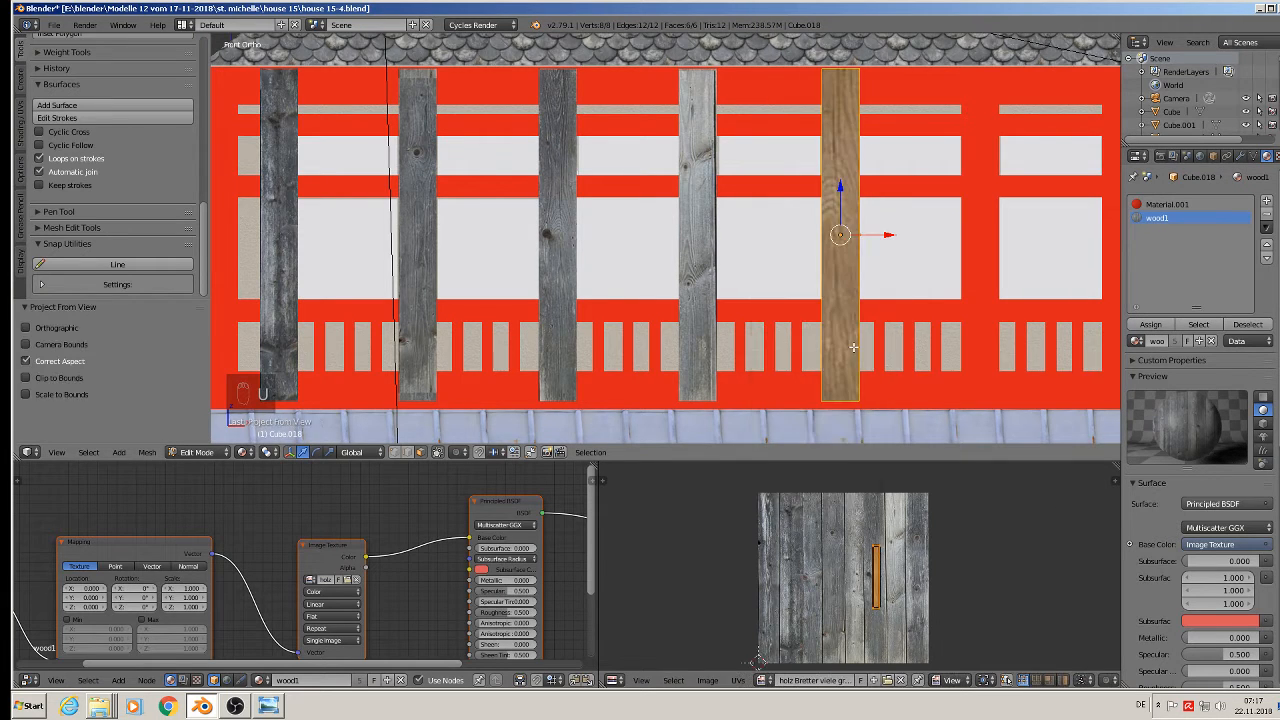
{"action": "key", "text": "s"}
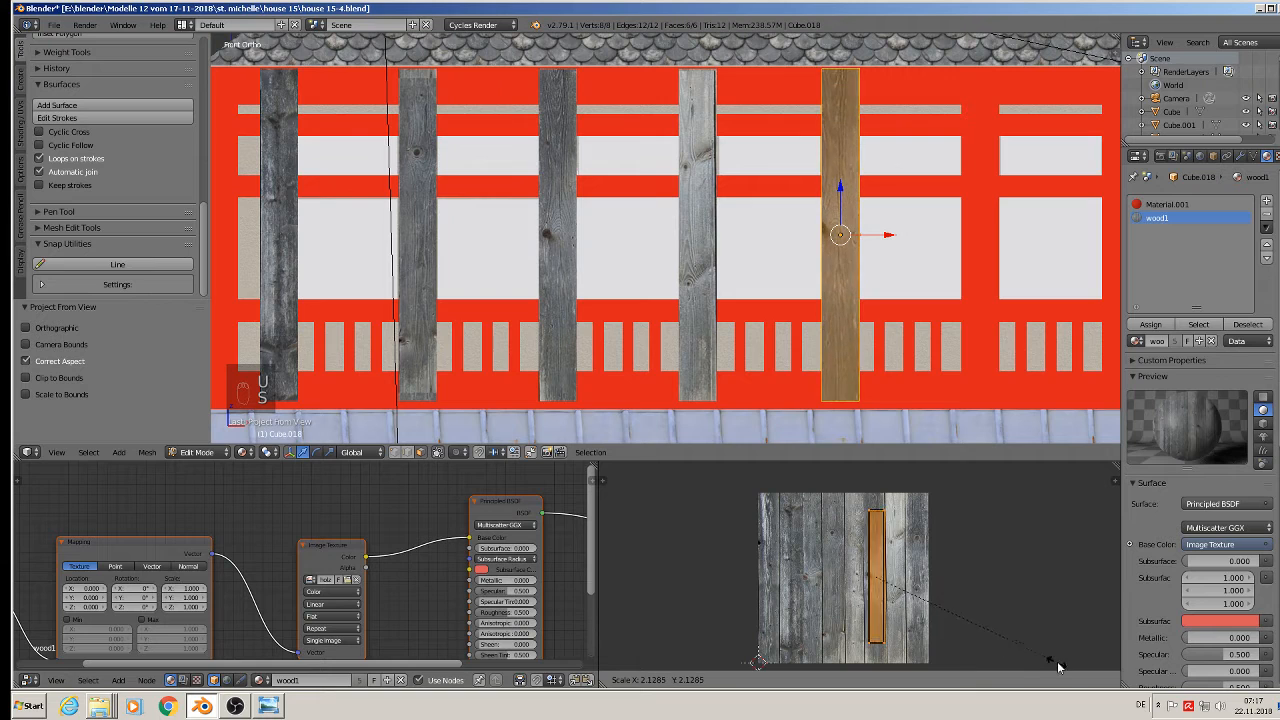
{"action": "left_click", "coordinate": [1073, 477]}
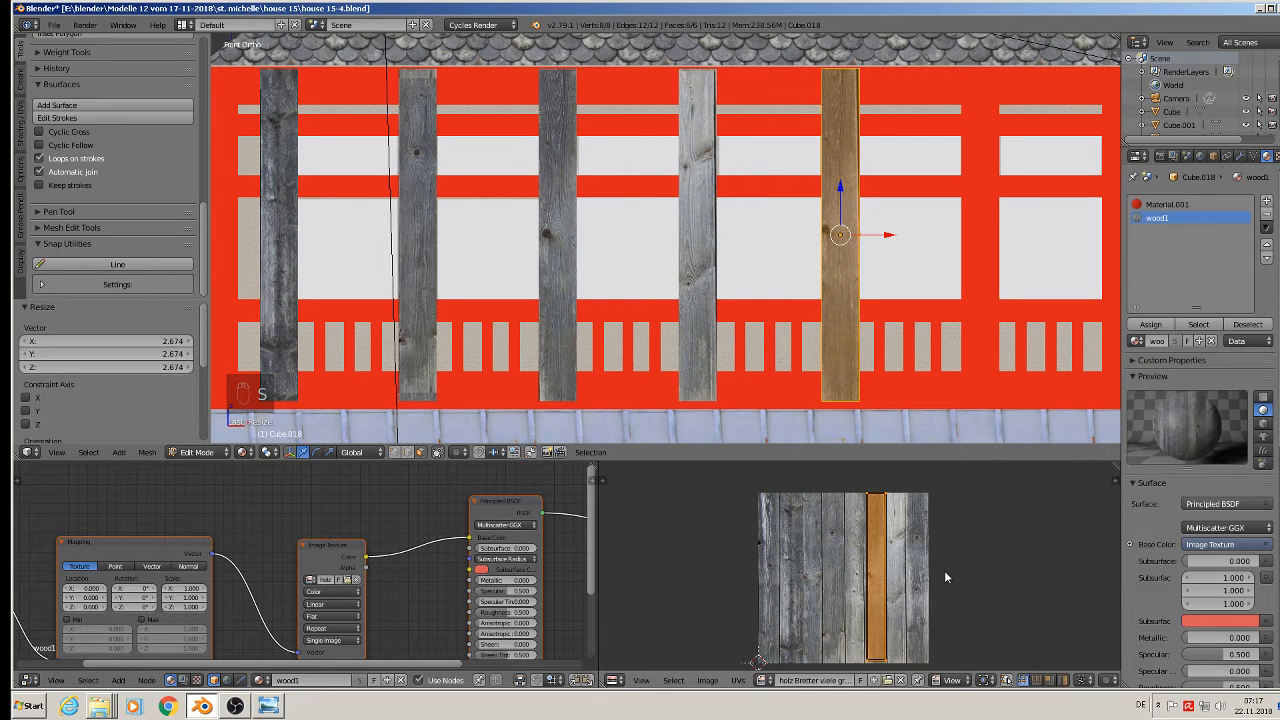
{"action": "key", "text": "g"}
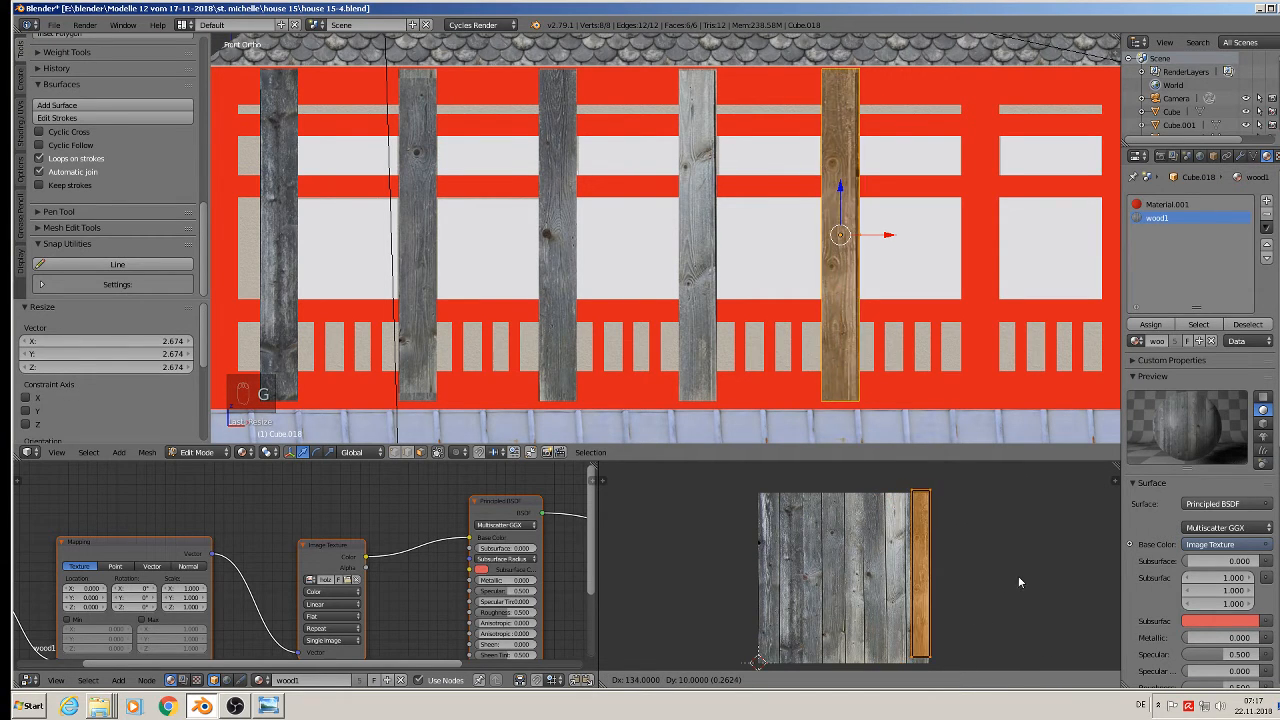
{"action": "left_click", "coordinate": [1014, 578]}
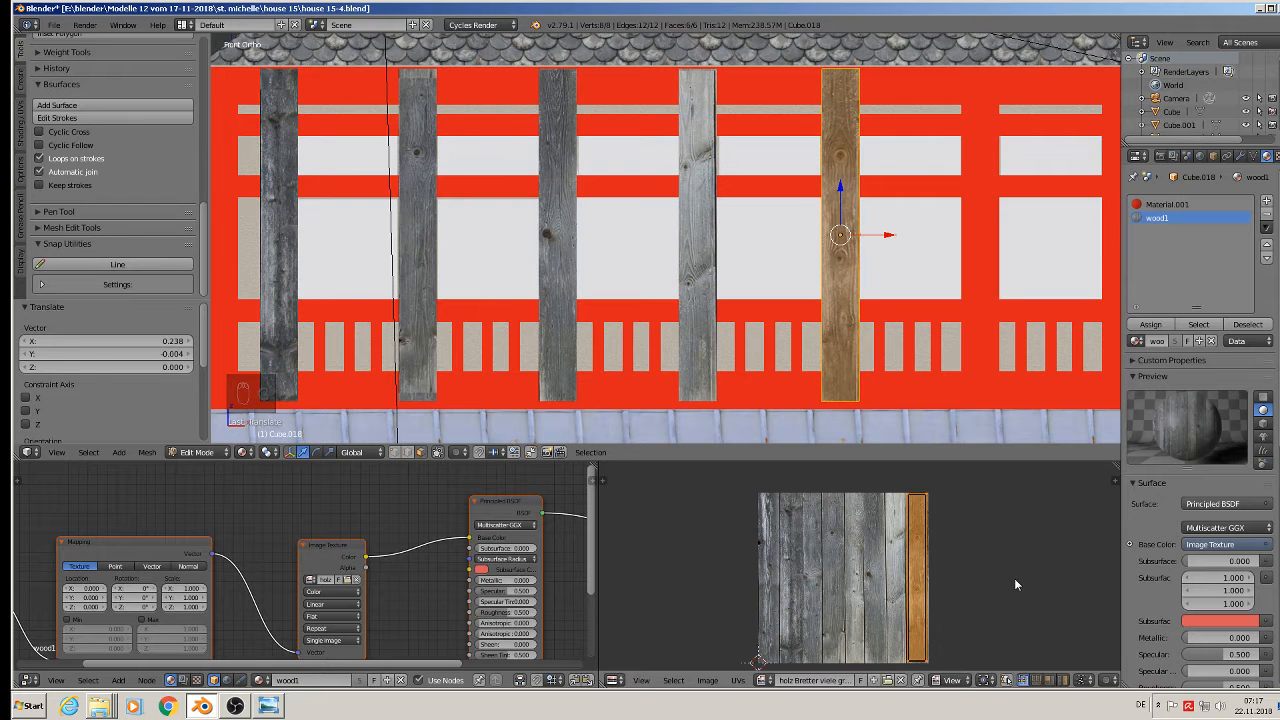
{"action": "middle_click_drag", "start_coordinate": [934, 343], "coordinate": [867, 348], "text": "shift"}
{"action": "key", "text": "Tab"}
Step: Finish editing the fifth post, add a second material slot with wood1 to the sixth facade post and assign it to the whole mesh
{"action": "right_click", "coordinate": [909, 271]}
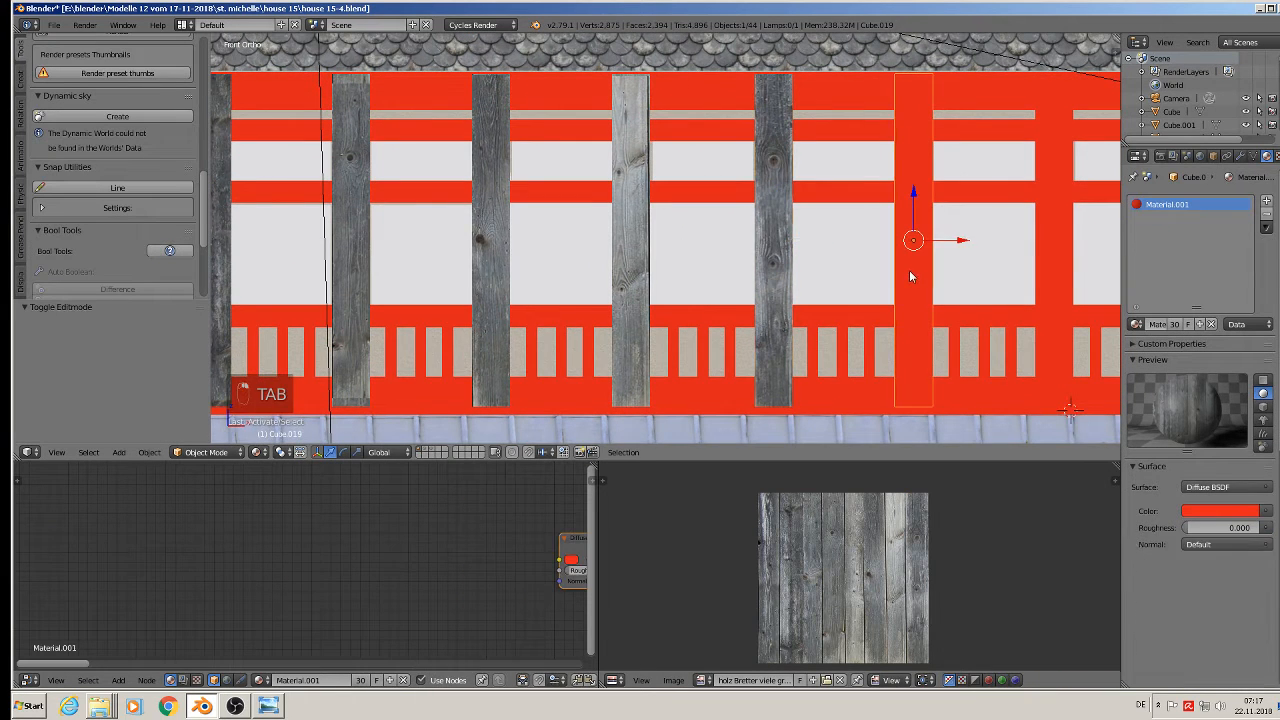
{"action": "scroll", "coordinate": [968, 390], "scroll_direction": "down", "scroll_amount": 3}
{"action": "key", "text": "Tab"}
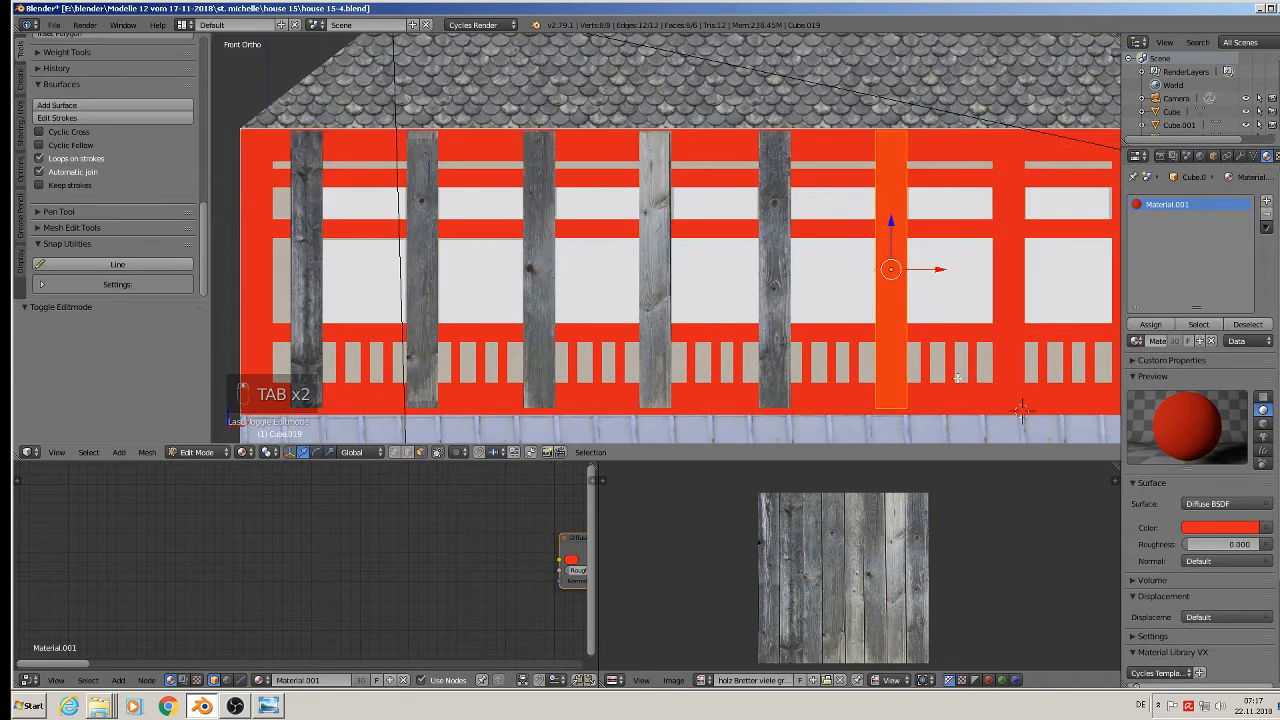
{"action": "scroll", "coordinate": [956, 378], "scroll_direction": "up", "scroll_amount": 1}
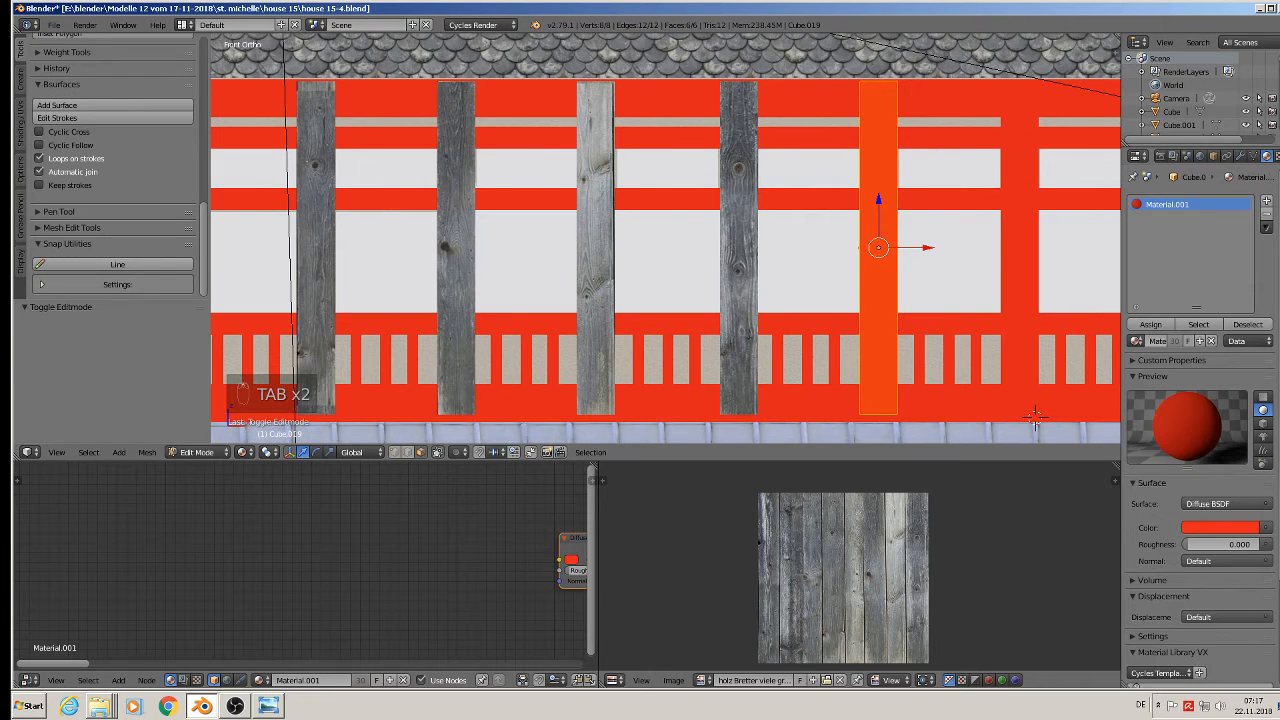
{"action": "left_click", "coordinate": [1263, 200]}
{"action": "left_click", "coordinate": [1136, 341]}
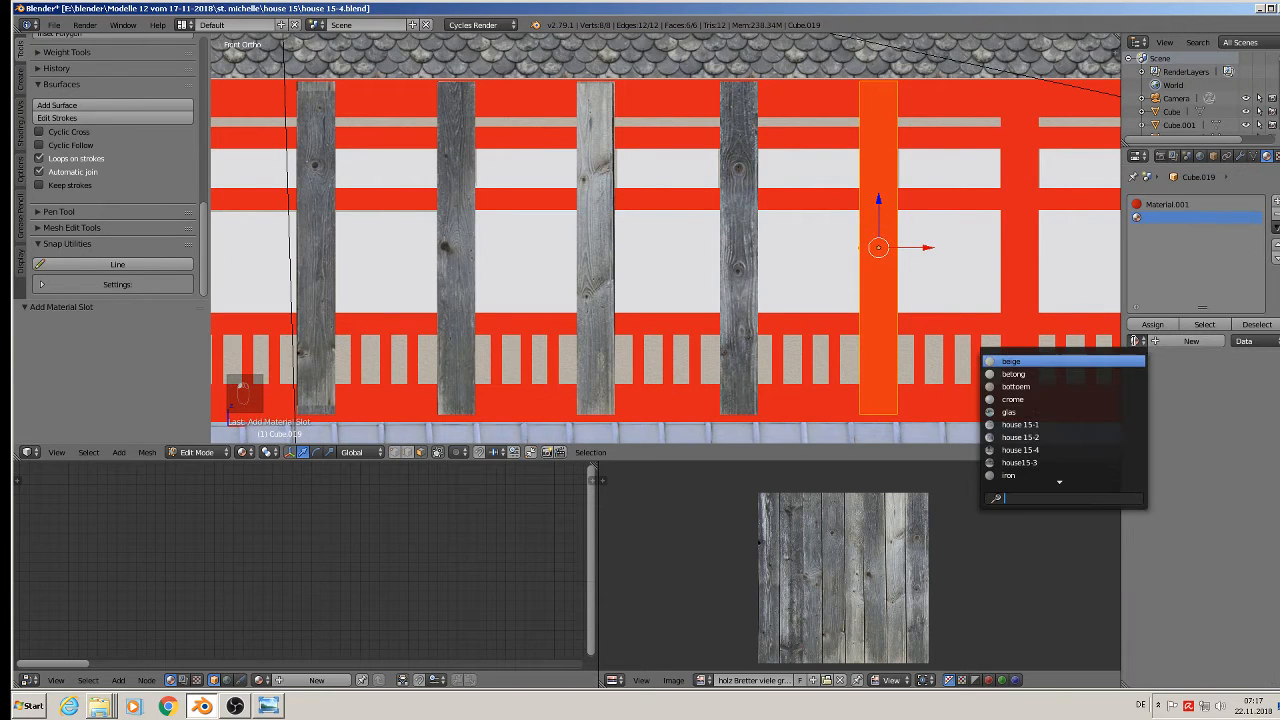
{"action": "scroll", "coordinate": [1108, 462], "scroll_direction": "down", "scroll_amount": 10}
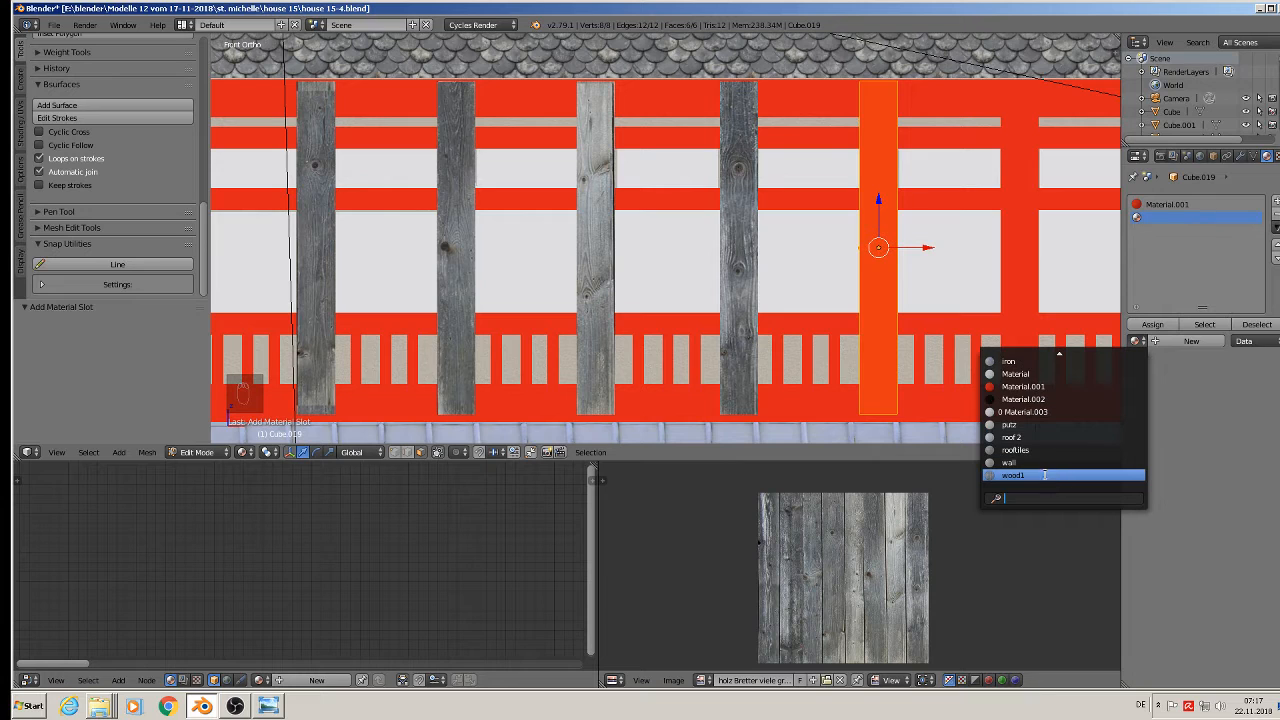
{"action": "left_click", "coordinate": [1042, 474]}
{"action": "left_click", "coordinate": [1151, 324]}
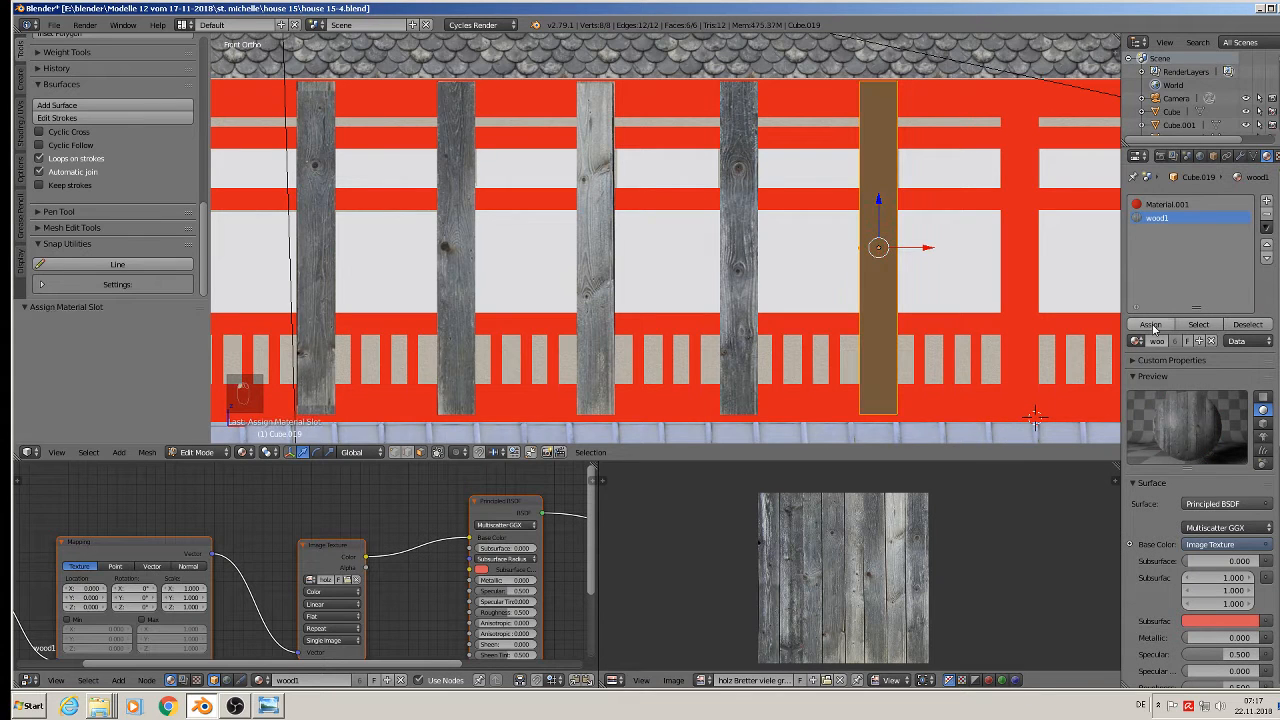
Step: UV-project the sixth post from view and scale its UVs 2.5 times over the wood image
{"action": "key", "text": "u"}
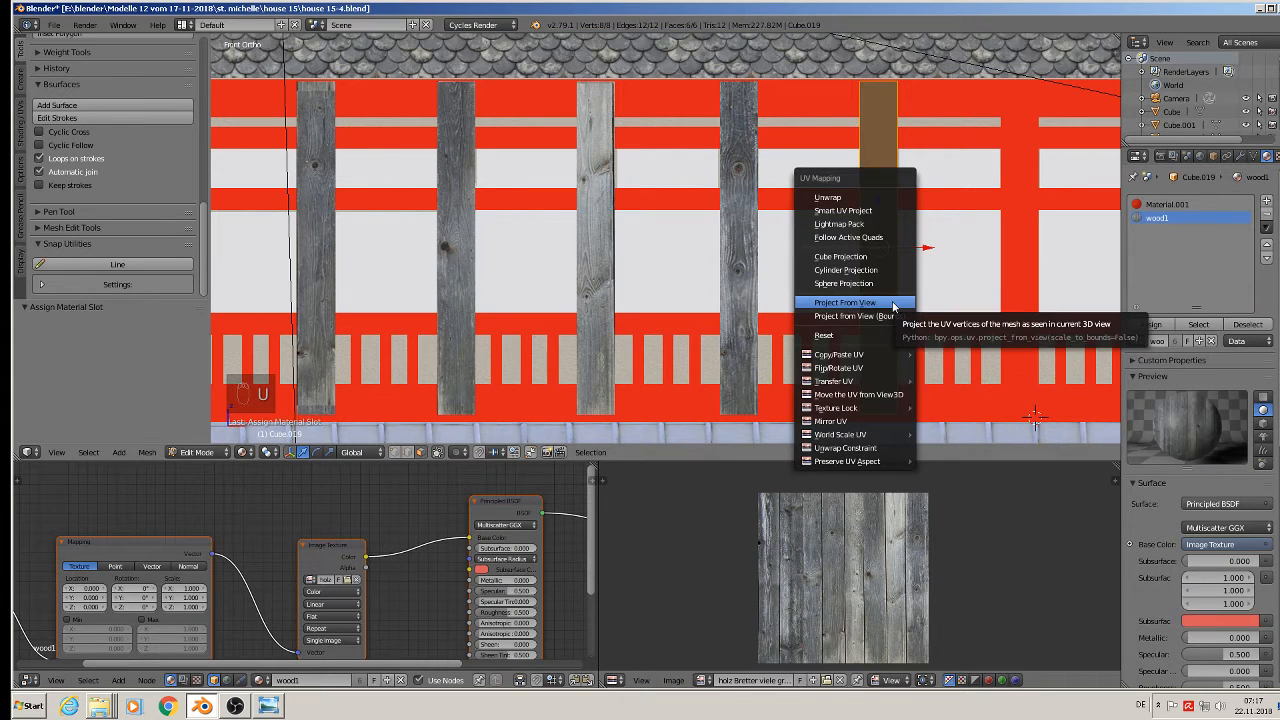
{"action": "left_click", "coordinate": [891, 301]}
{"action": "key", "text": "s"}
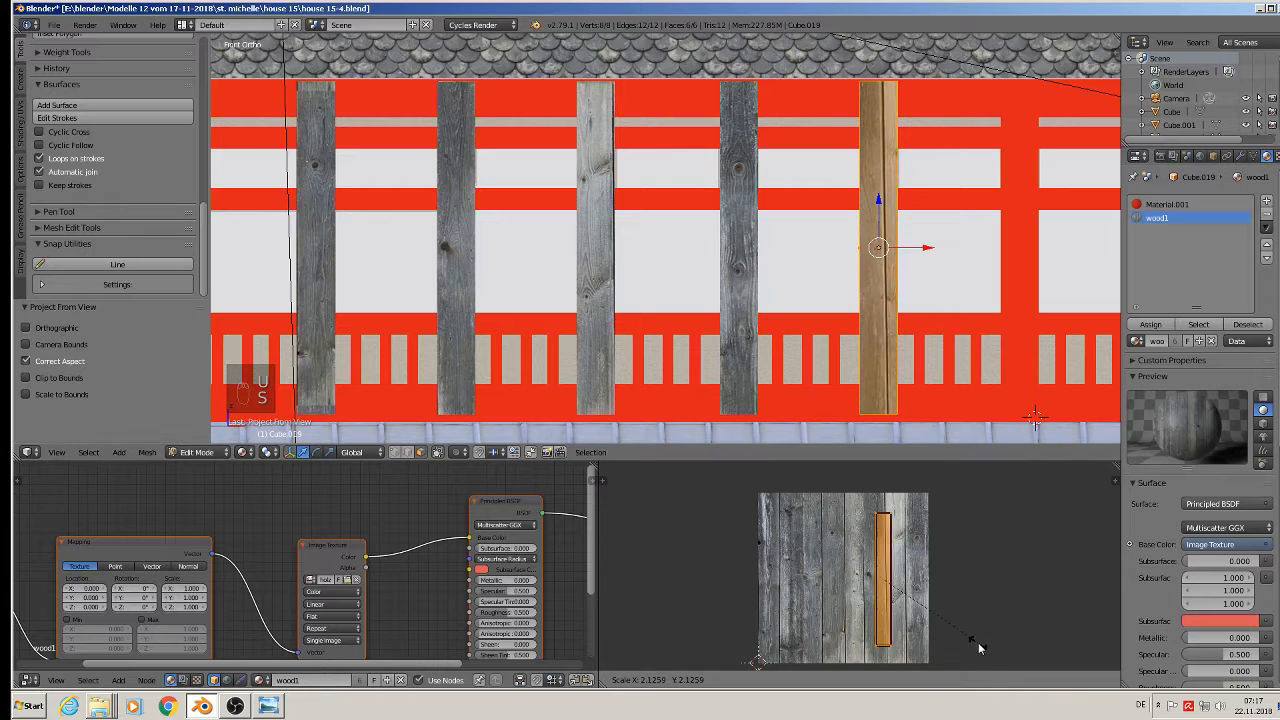
{"action": "left_click", "coordinate": [992, 653]}
Step: Narrow the sixth post's UVs along X to about 0.81, move them onto the wood image's leftmost plank and finish editing the post
{"action": "key", "text": "s"}
{"action": "key", "text": "x"}
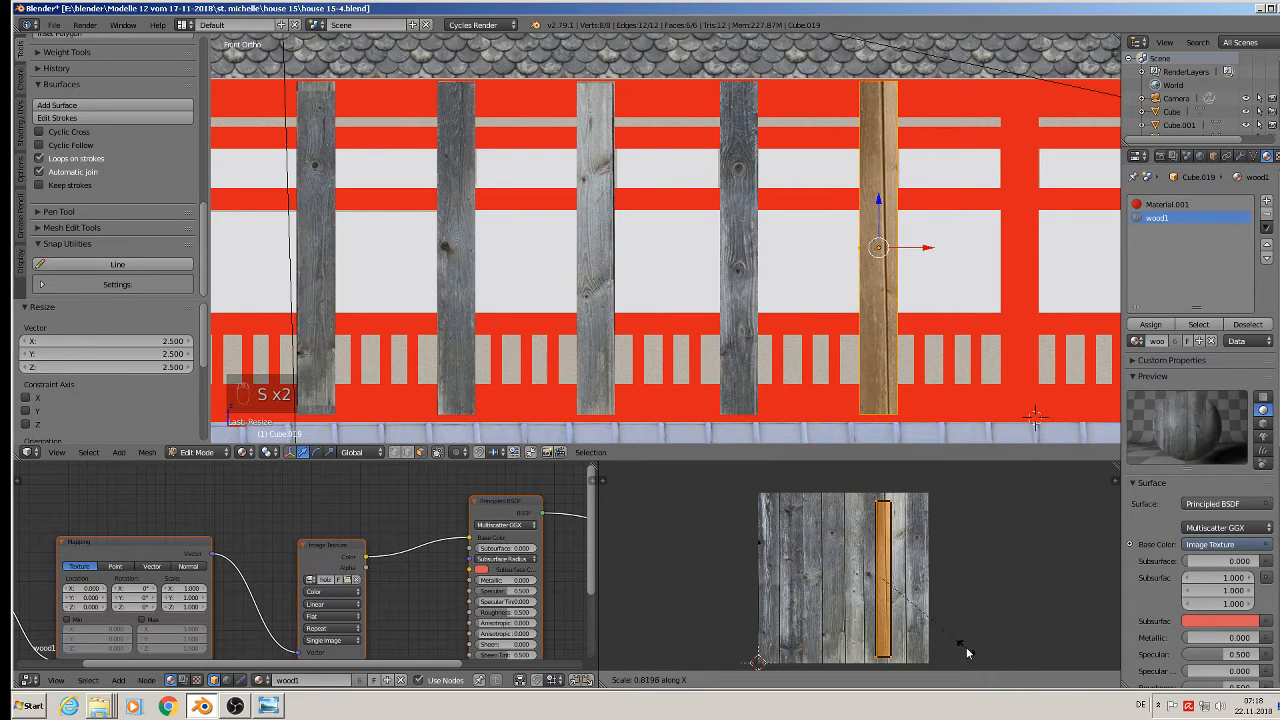
{"action": "left_click", "coordinate": [909, 613]}
{"action": "key", "text": "g"}
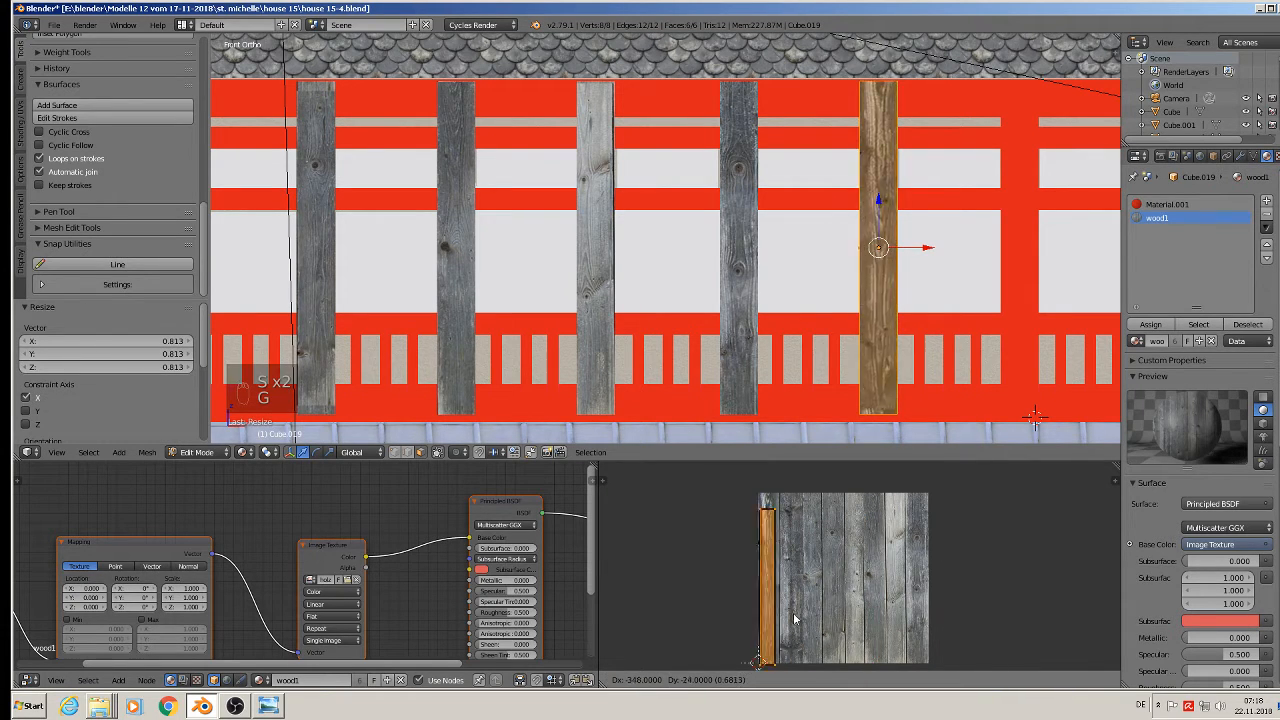
{"action": "left_click", "coordinate": [792, 610]}
{"action": "key", "text": "Tab"}
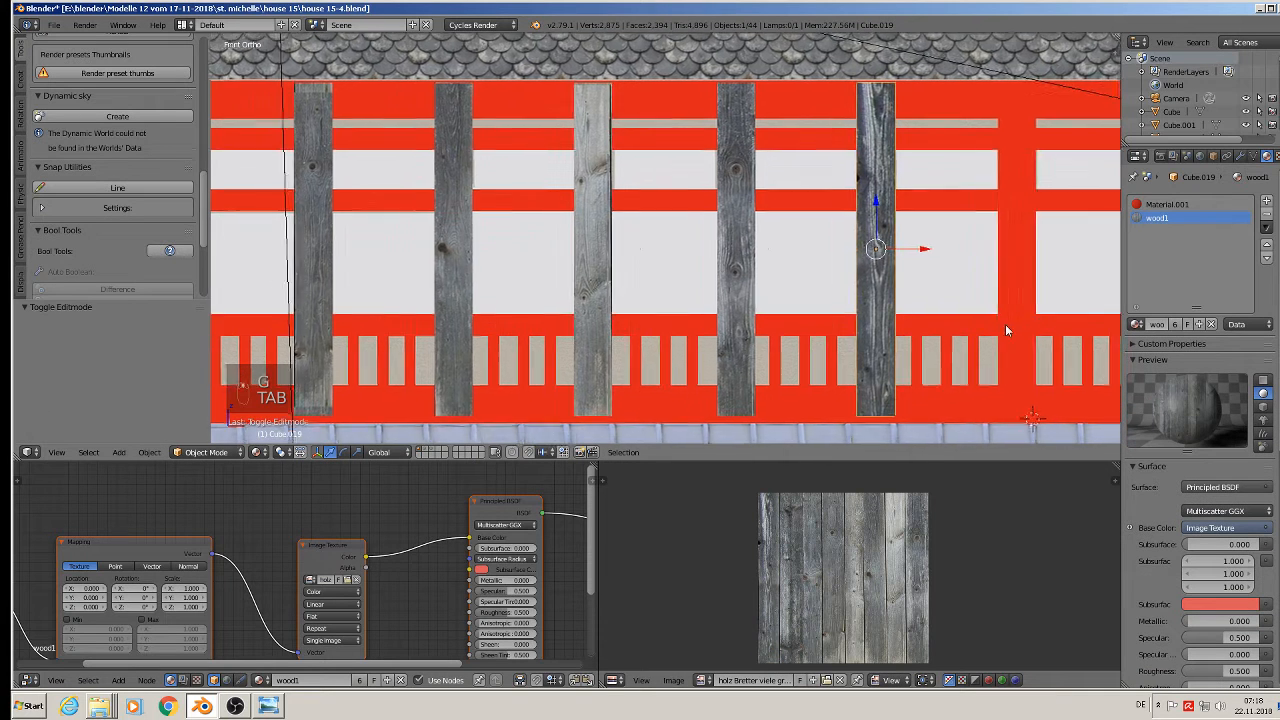
Step: Add a second material slot with wood1 to the seventh facade post and assign it to the whole mesh
{"action": "middle_click_drag", "start_coordinate": [1005, 324], "coordinate": [858, 294], "text": "shift"}
{"action": "right_click", "coordinate": [822, 264]}
{"action": "key", "text": "Tab"}
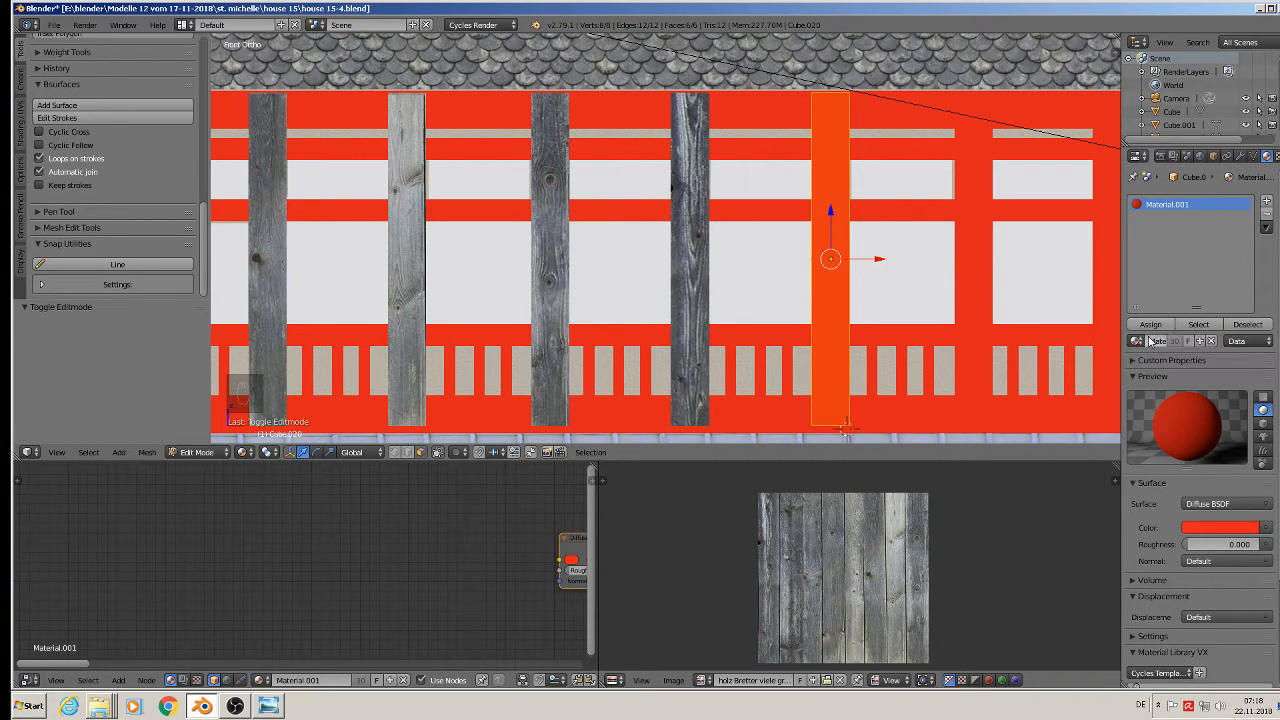
{"action": "left_click", "coordinate": [1267, 203]}
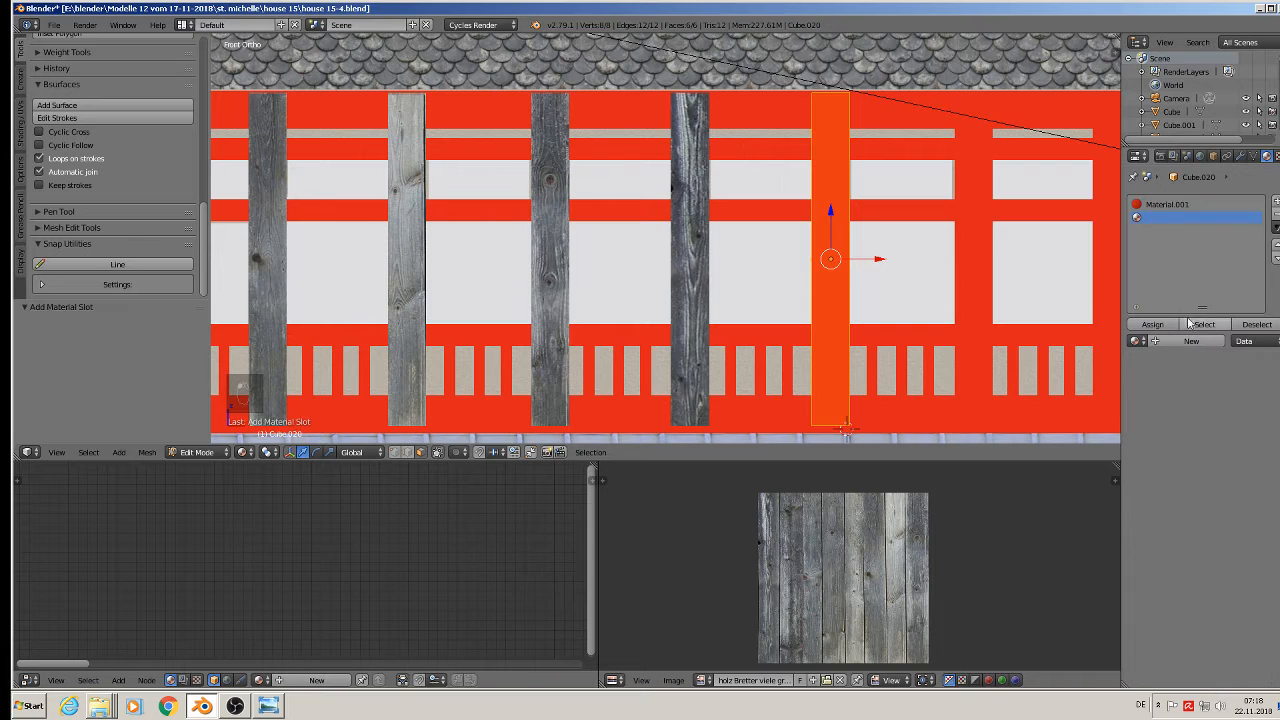
{"action": "left_click", "coordinate": [1134, 342]}
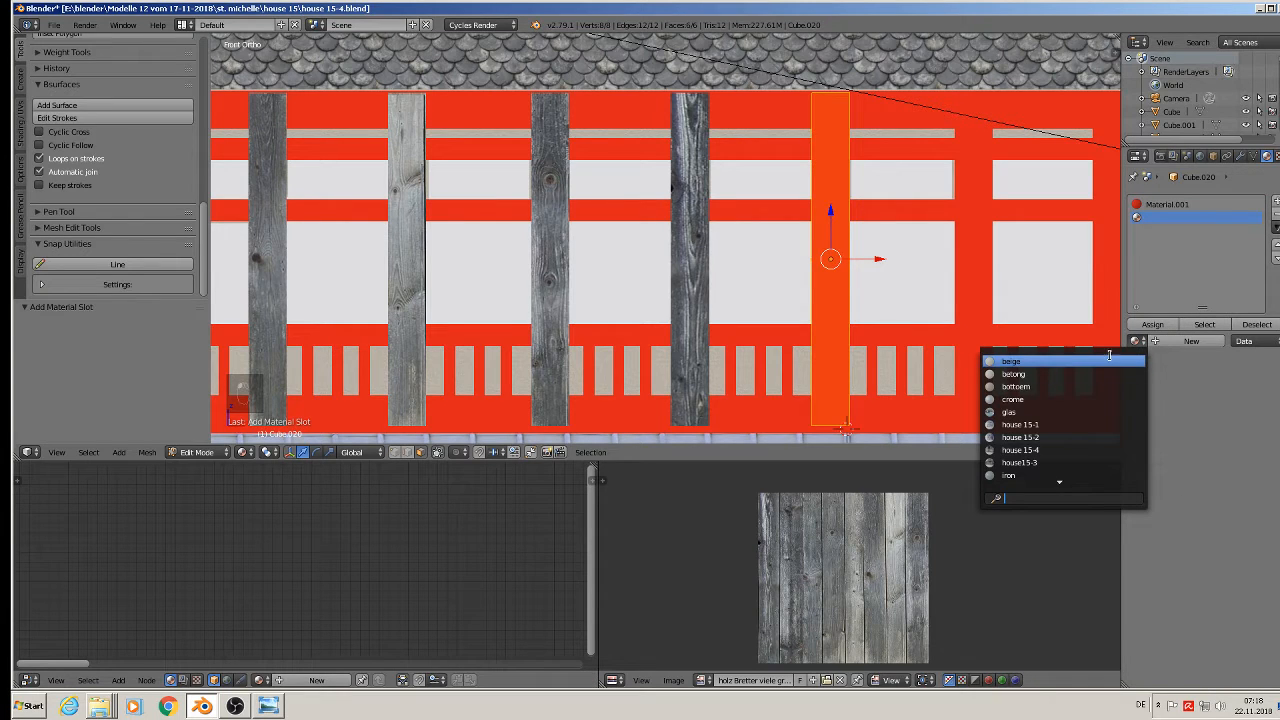
{"action": "scroll", "coordinate": [1086, 466], "scroll_direction": "down", "scroll_amount": 5}
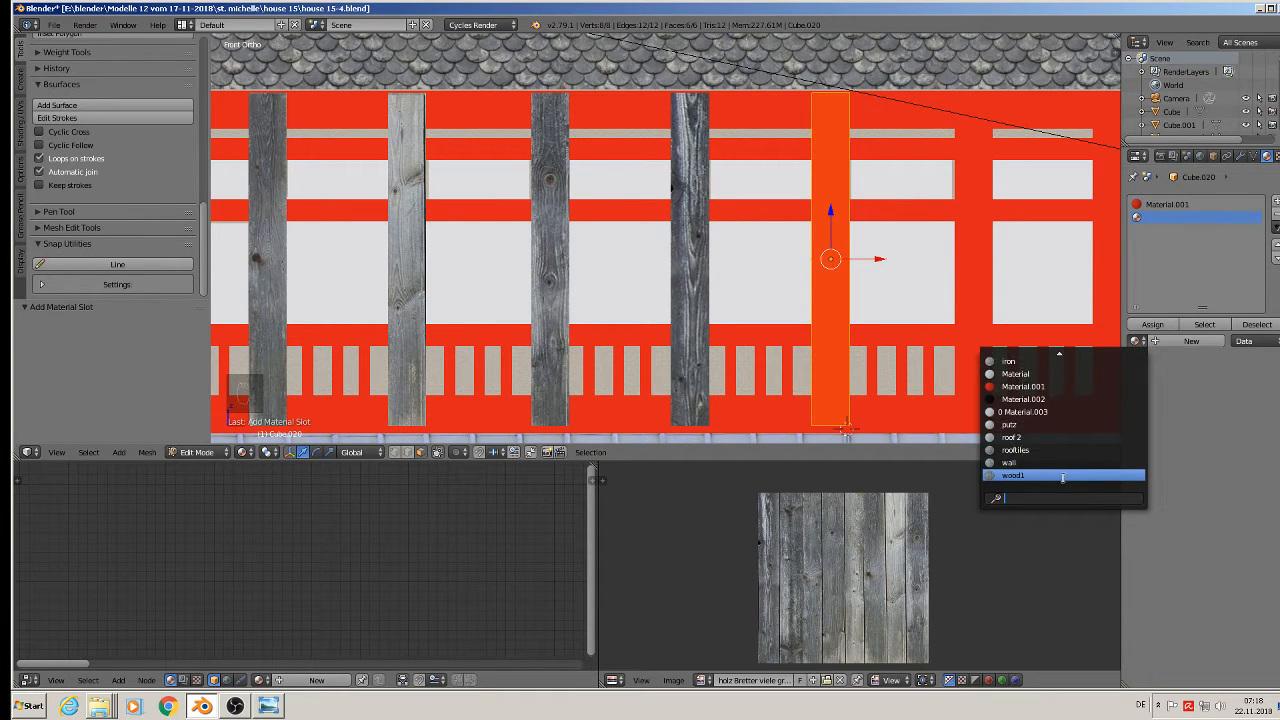
{"action": "left_click", "coordinate": [1060, 473]}
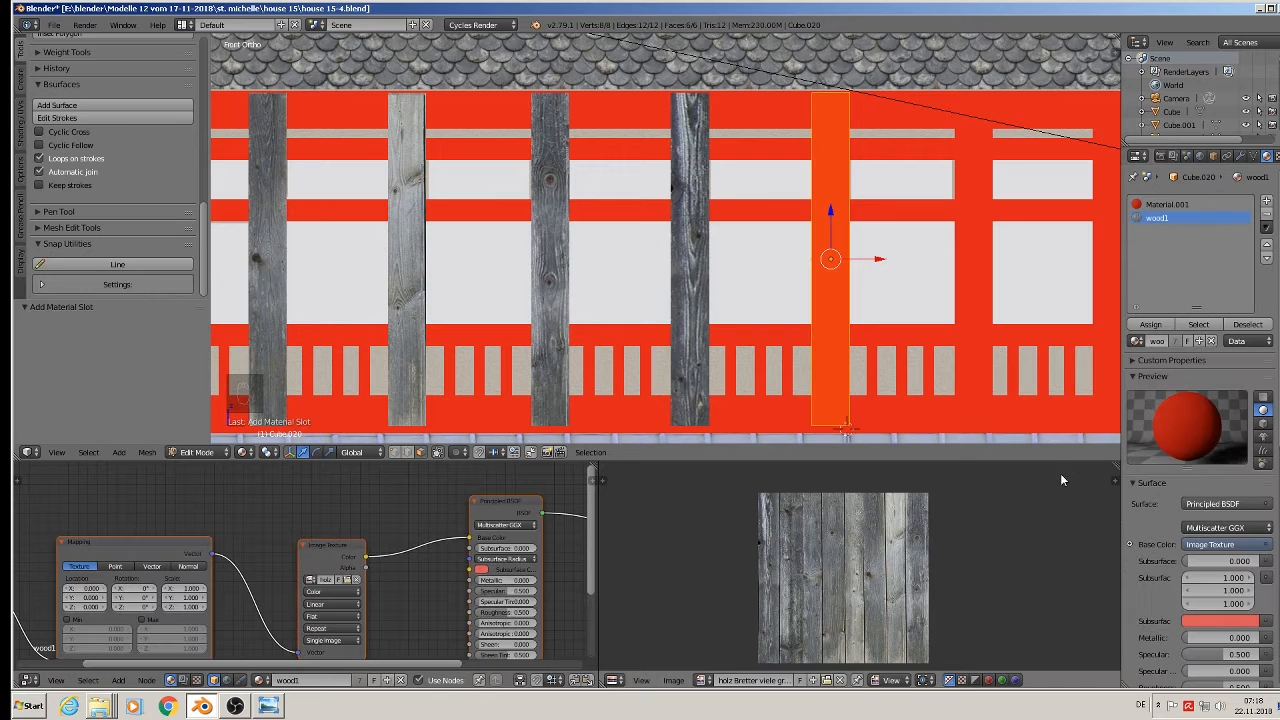
{"action": "left_click", "coordinate": [1155, 325]}
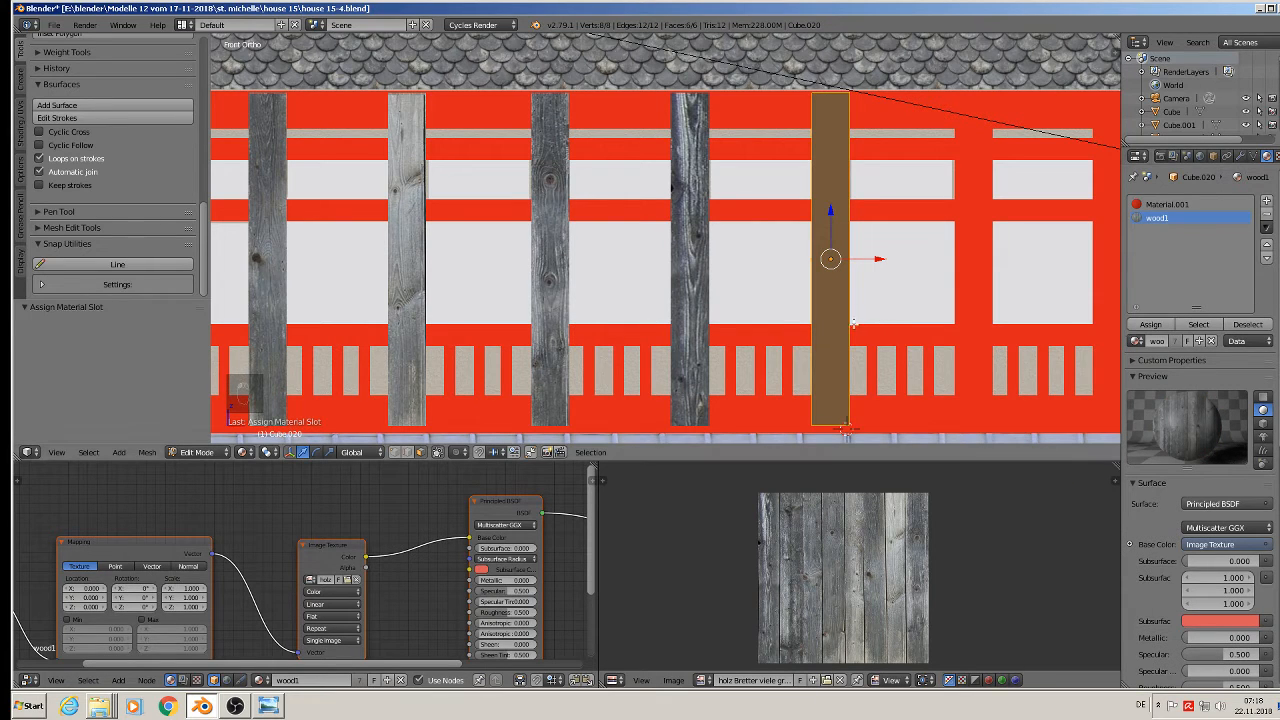
Step: UV-project the seventh post from view, scale its UVs about 2.54 times and move them -0.5 along X onto the second plank
{"action": "key", "text": "u"}
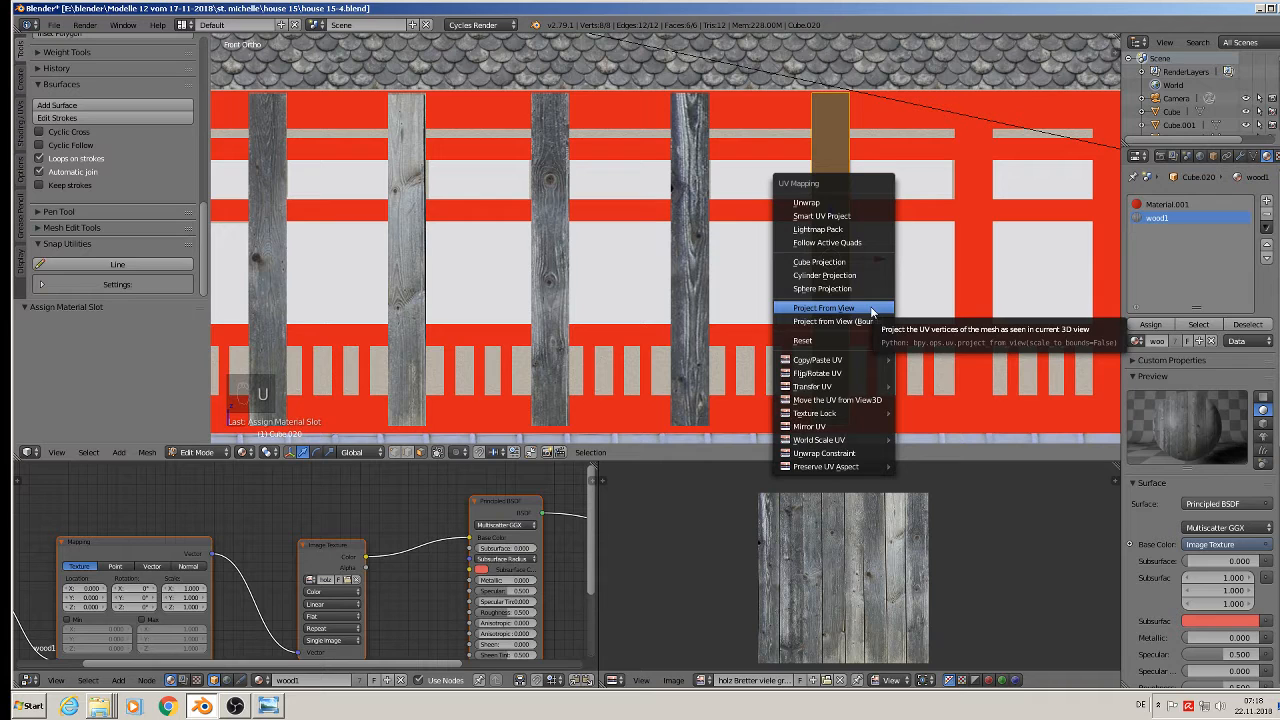
{"action": "left_click", "coordinate": [872, 312]}
{"action": "key", "text": "s"}
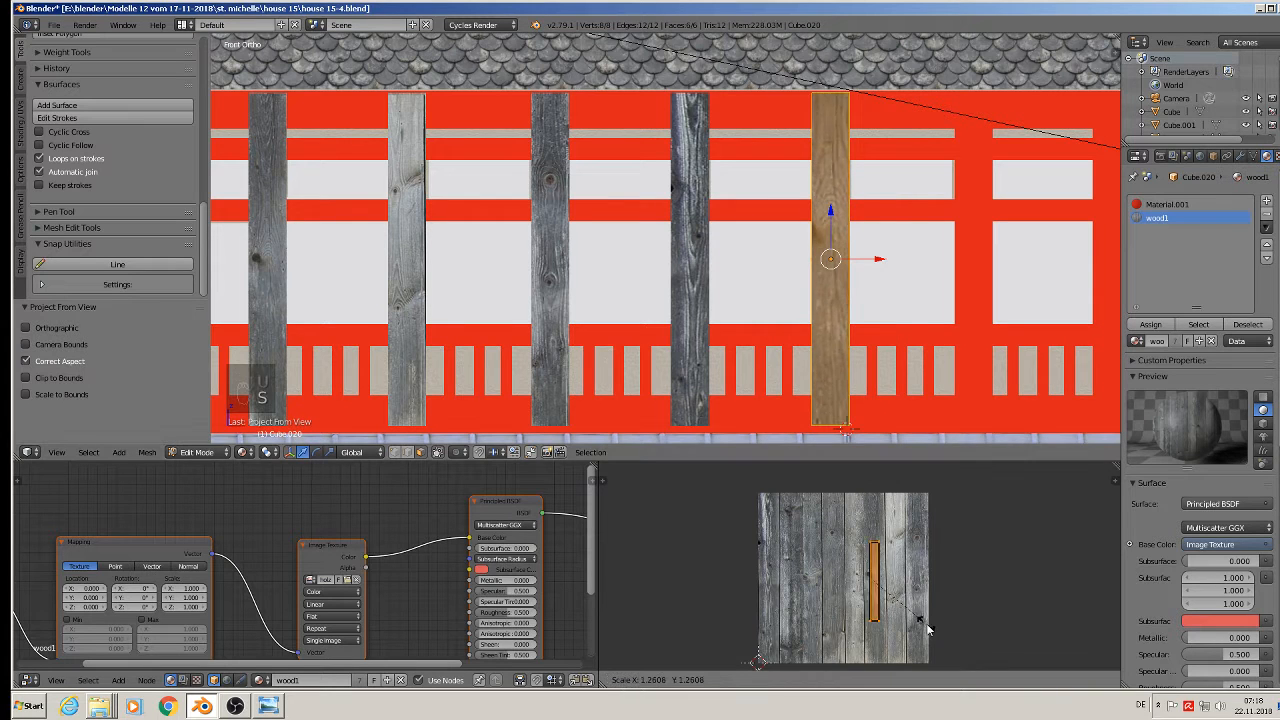
{"action": "left_click", "coordinate": [970, 463]}
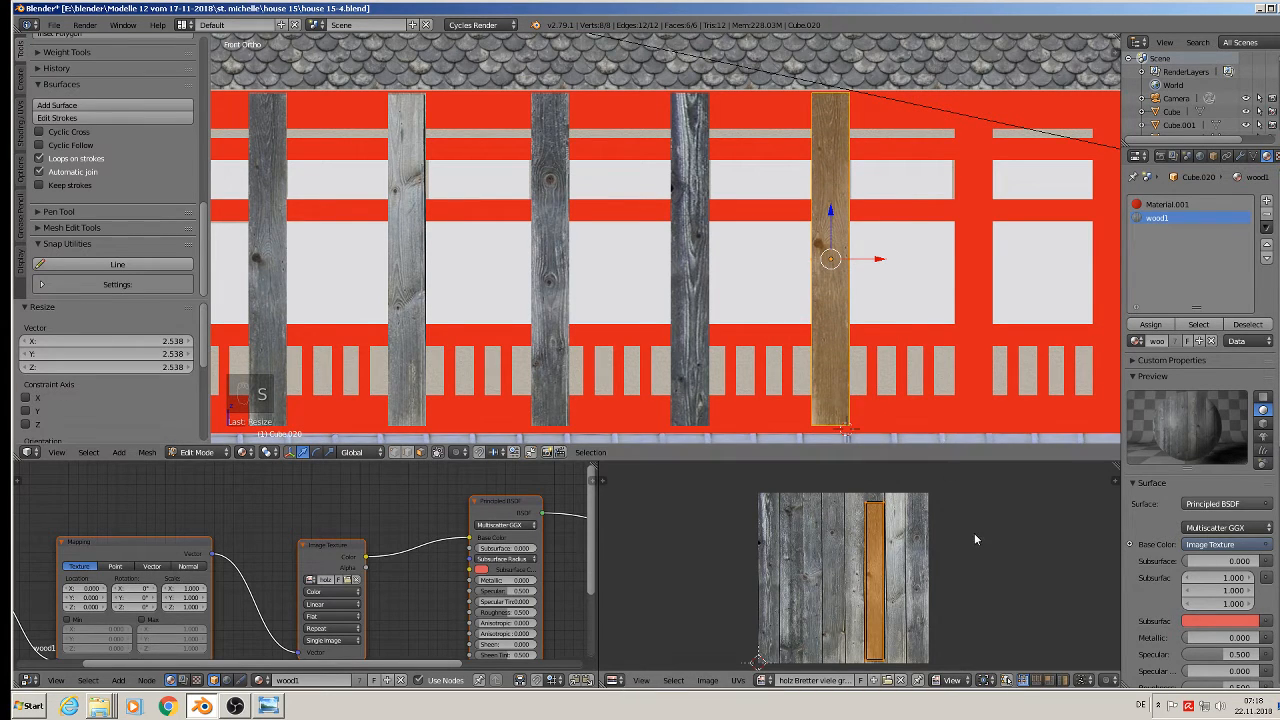
{"action": "key", "text": "g"}
{"action": "left_click", "coordinate": [880, 525]}
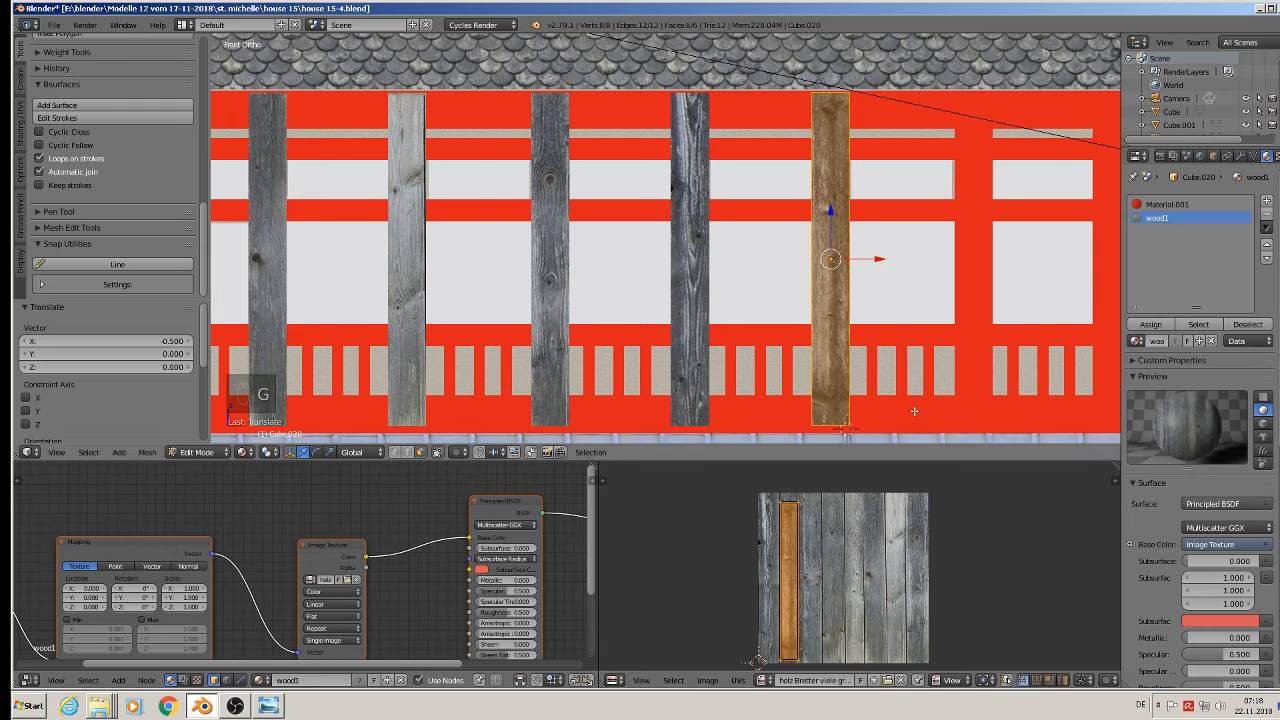
{"action": "middle_click_drag", "start_coordinate": [958, 353], "coordinate": [840, 364], "text": "shift"}
{"action": "key", "text": "Tab"}
Step: Add a second material slot with wood1 to the eighth facade post and assign it to the whole mesh
{"action": "right_click", "coordinate": [864, 276]}
{"action": "middle_click_drag", "start_coordinate": [953, 425], "coordinate": [837, 412], "text": "shift"}
{"action": "key", "text": "Tab"}
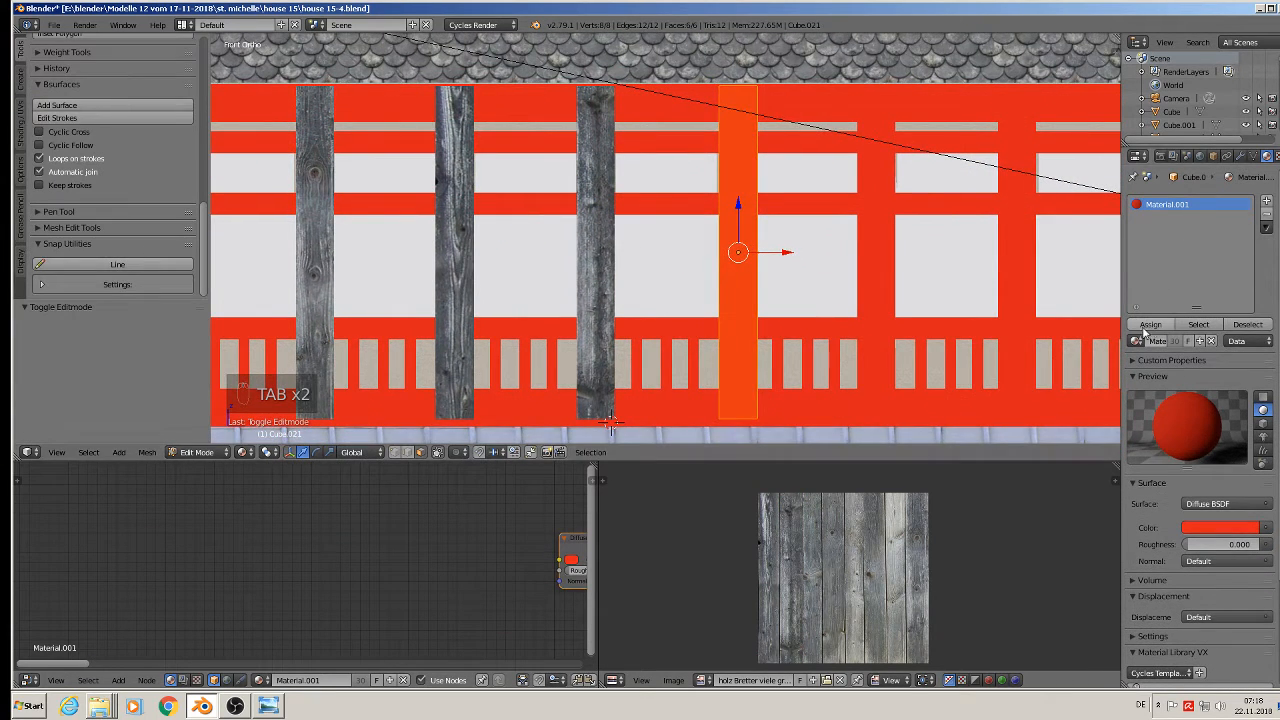
{"action": "left_click", "coordinate": [1267, 200]}
{"action": "left_click", "coordinate": [1138, 342]}
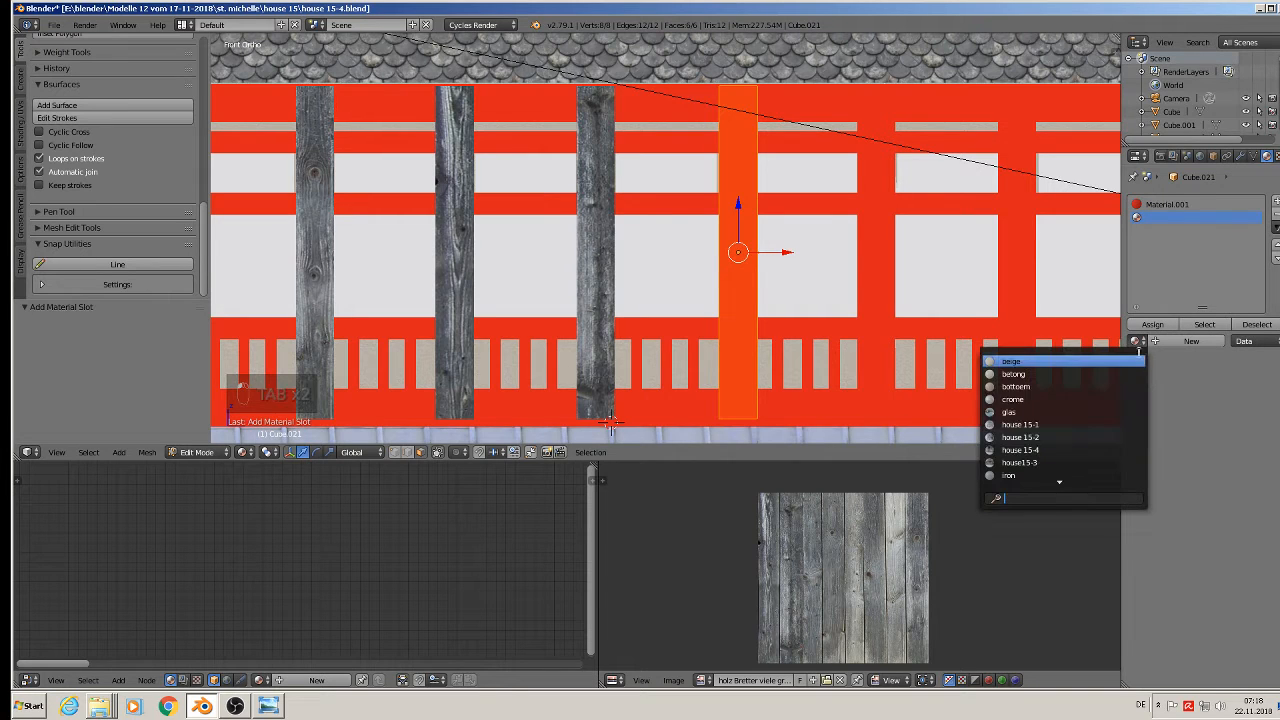
{"action": "scroll", "coordinate": [1064, 475], "scroll_direction": "down", "scroll_amount": 9}
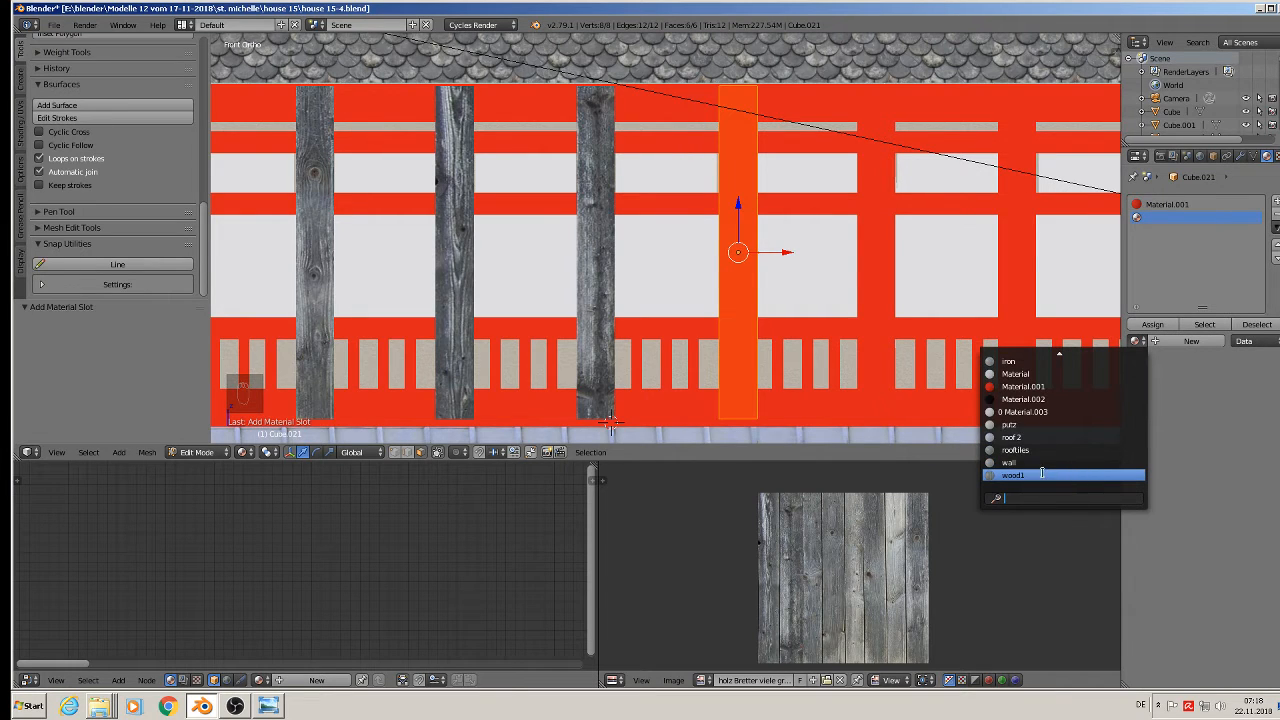
{"action": "left_click", "coordinate": [1042, 474]}
{"action": "left_click", "coordinate": [1150, 324]}
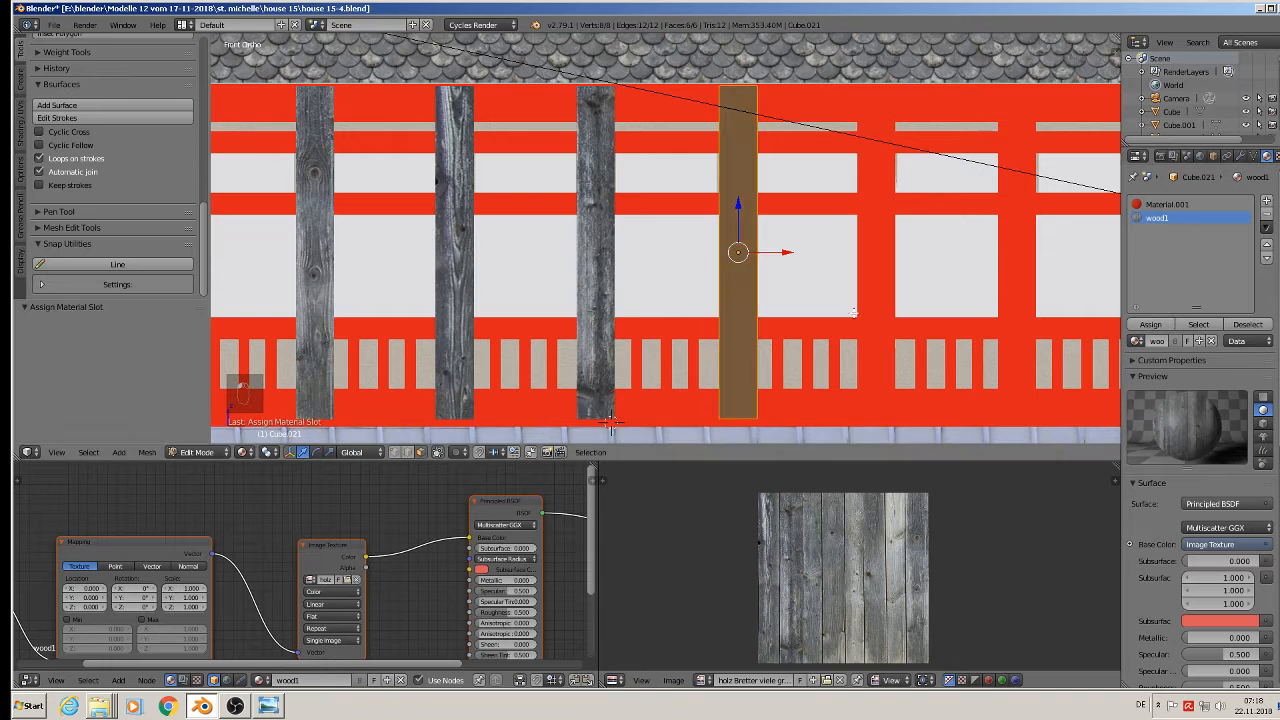
Step: UV-project the eighth post from view and scale its UVs about 2.68 times to nearly the wood image's full height
{"action": "key", "text": "u"}
{"action": "left_click", "coordinate": [812, 294]}
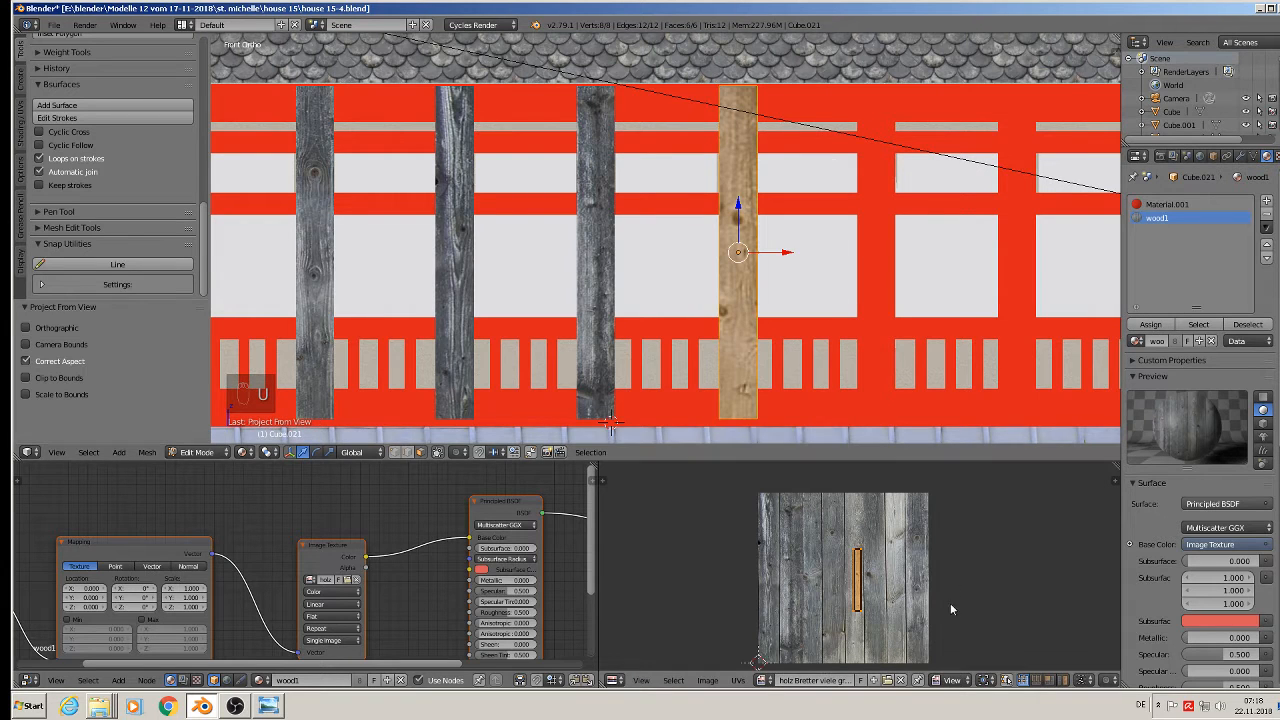
{"action": "key", "text": "s"}
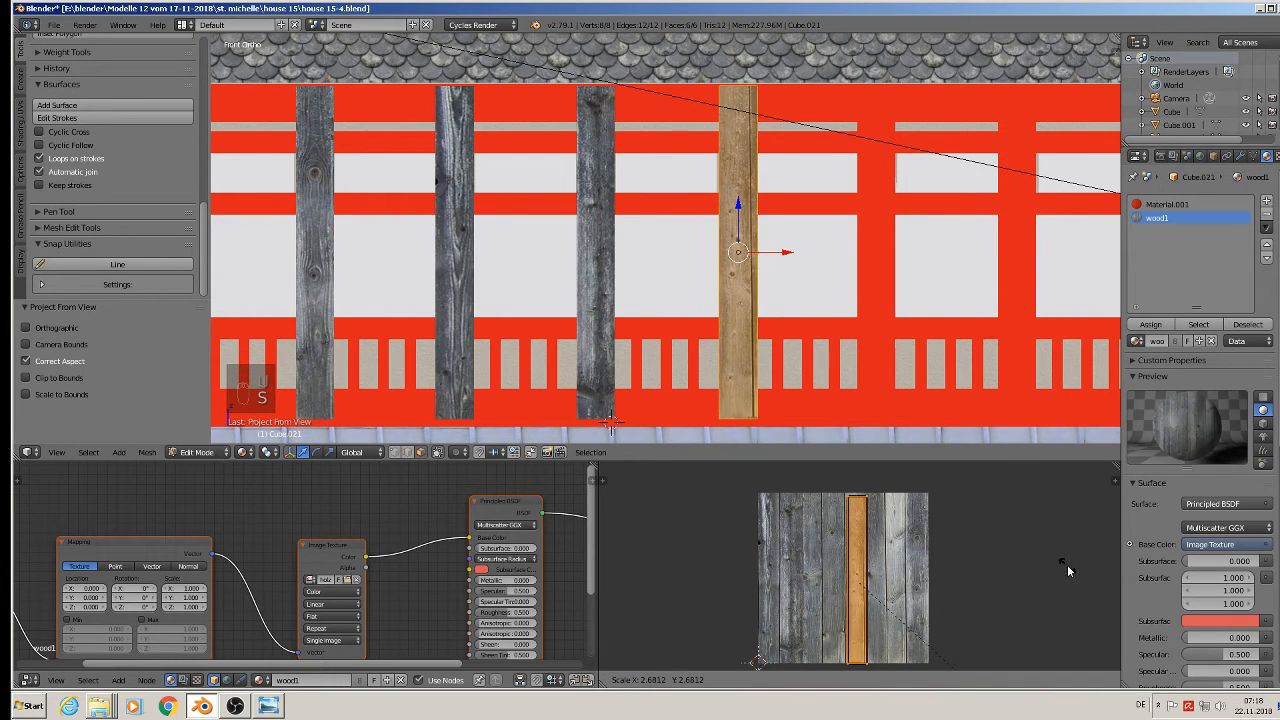
{"action": "left_click", "coordinate": [1067, 564]}
Step: Narrow the eighth post's UVs along X to 0.73, move them onto the wood image's third plank and finish editing the post
{"action": "key", "text": "s"}
{"action": "key", "text": "x"}
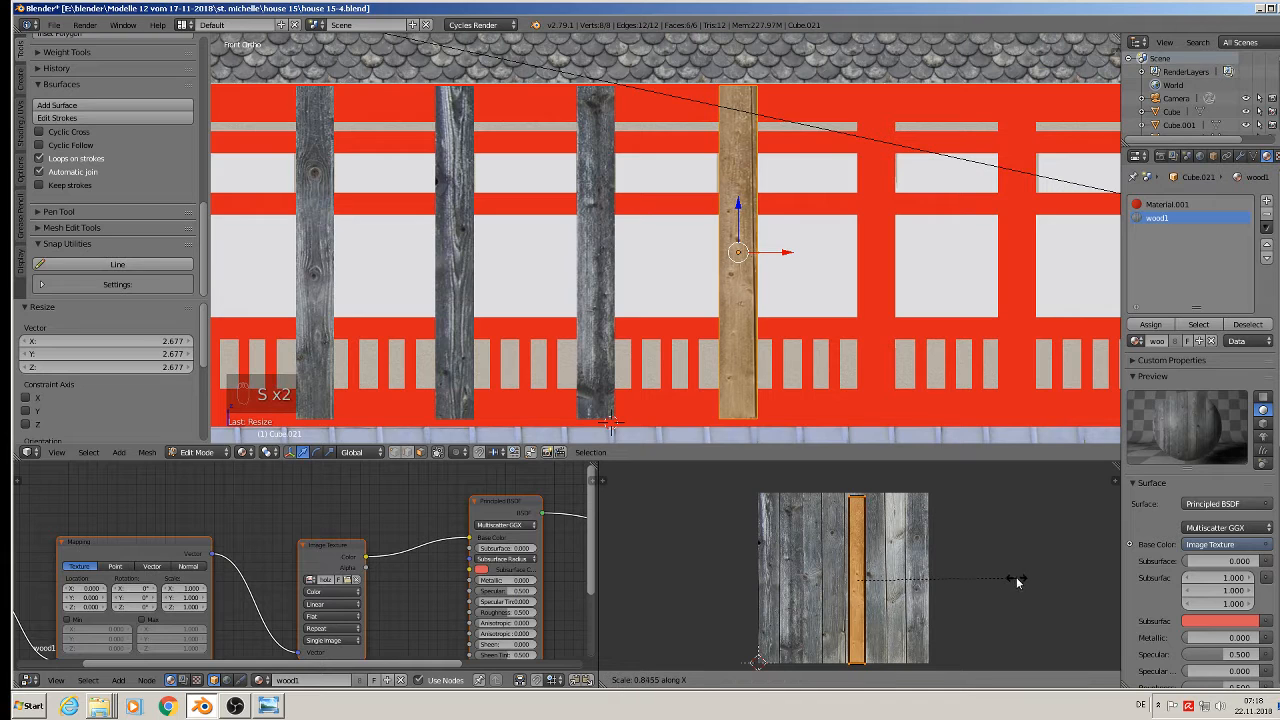
{"action": "left_click", "coordinate": [995, 577]}
{"action": "key", "text": "g"}
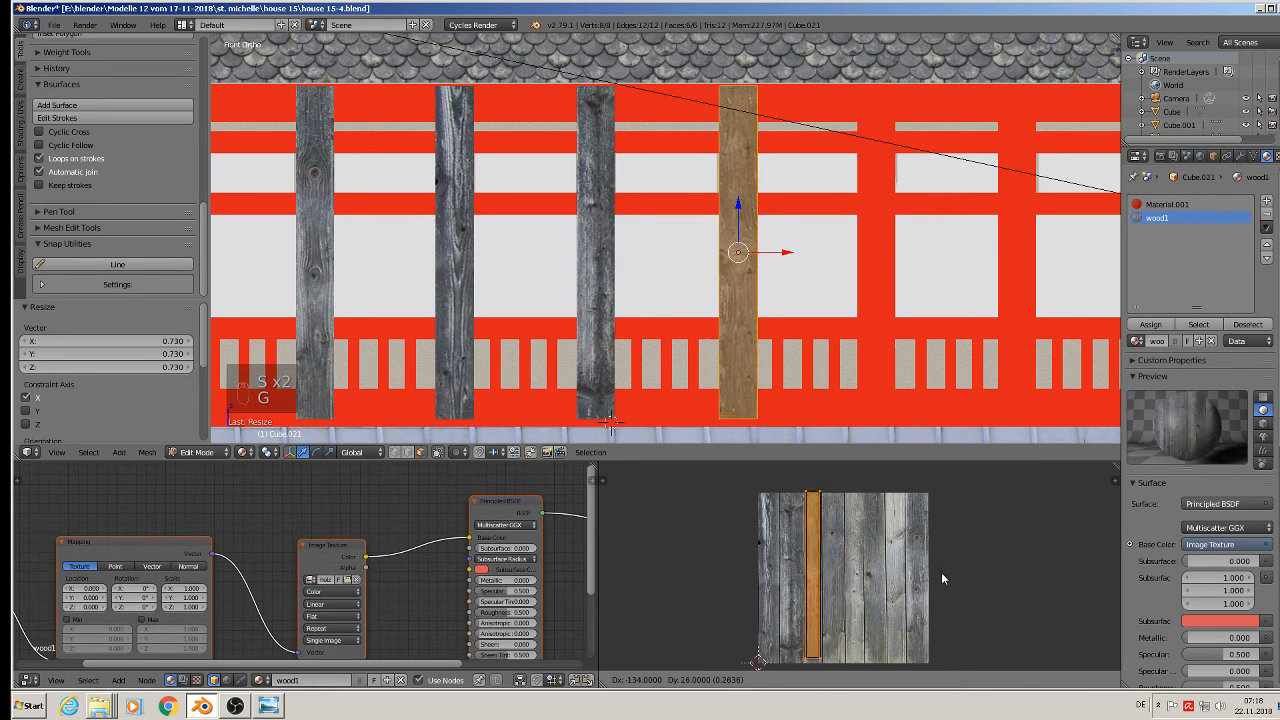
{"action": "left_click", "coordinate": [940, 574]}
{"action": "key", "text": "Tab"}
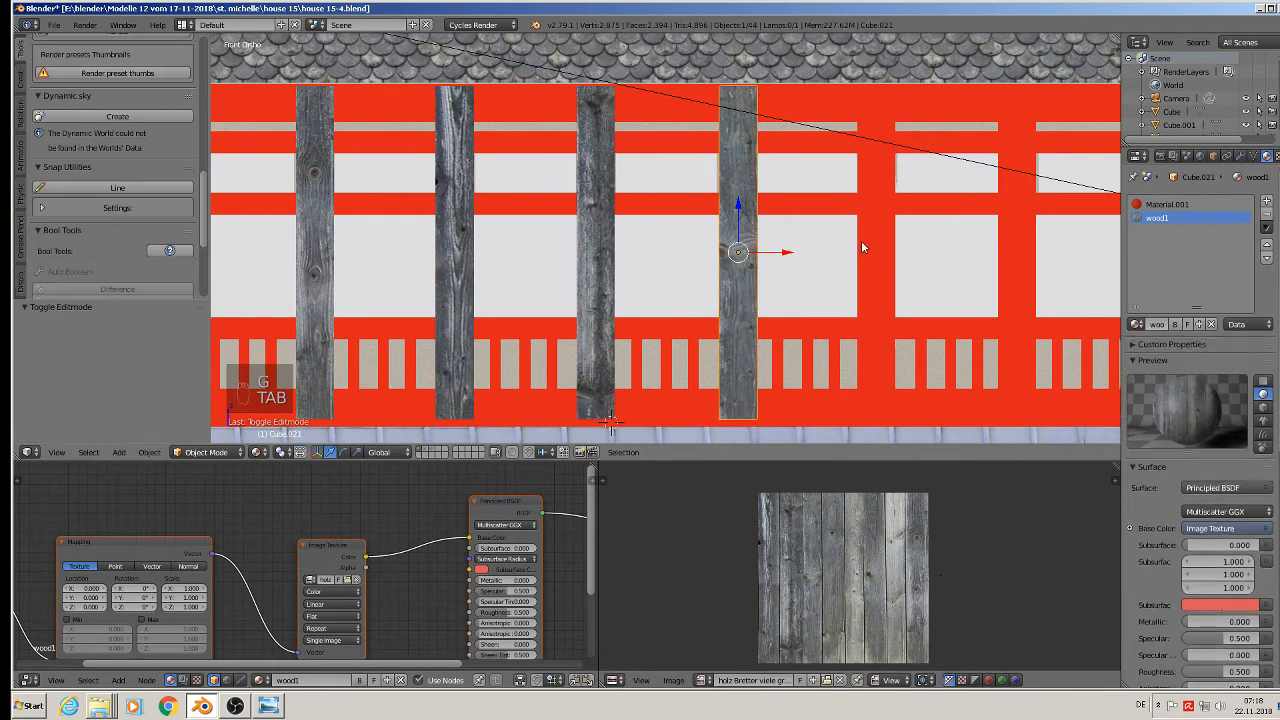
Step: Open the ninth facade post for mesh editing and add a second material slot with wood1
{"action": "scroll", "coordinate": [826, 322], "scroll_direction": "down", "scroll_amount": 4}
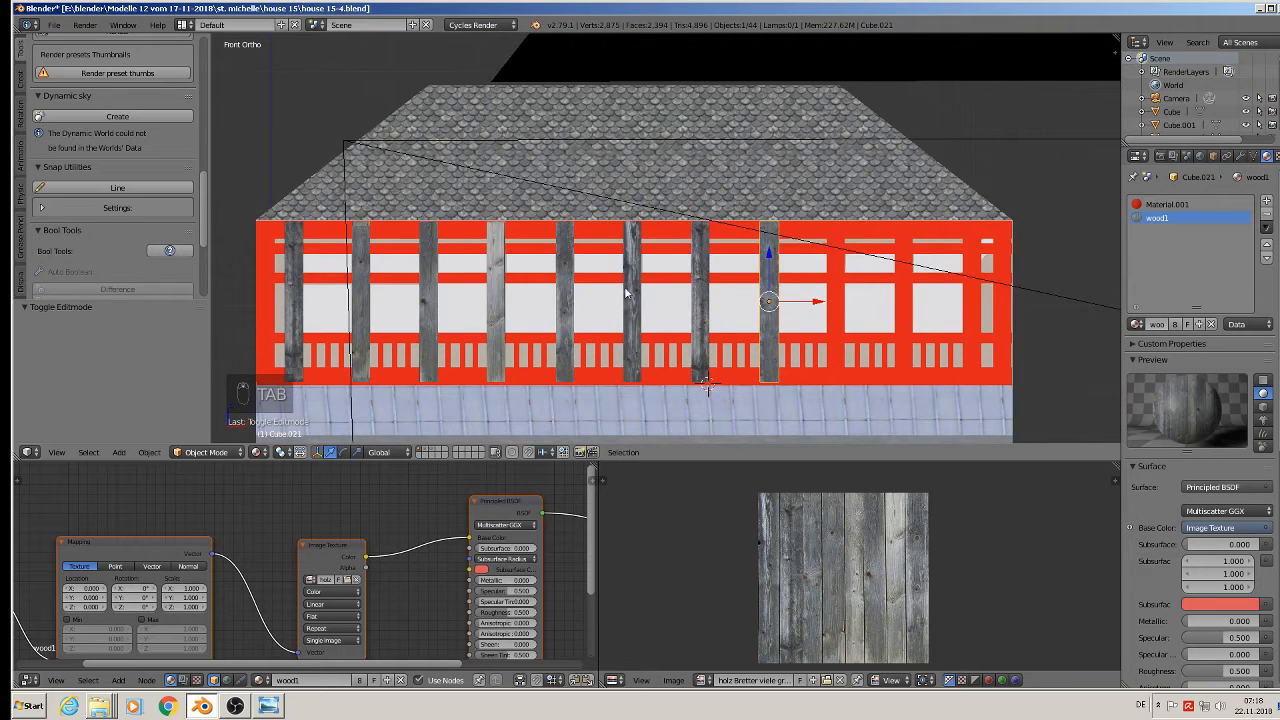
{"action": "scroll", "coordinate": [845, 320], "scroll_direction": "up", "scroll_amount": 4}
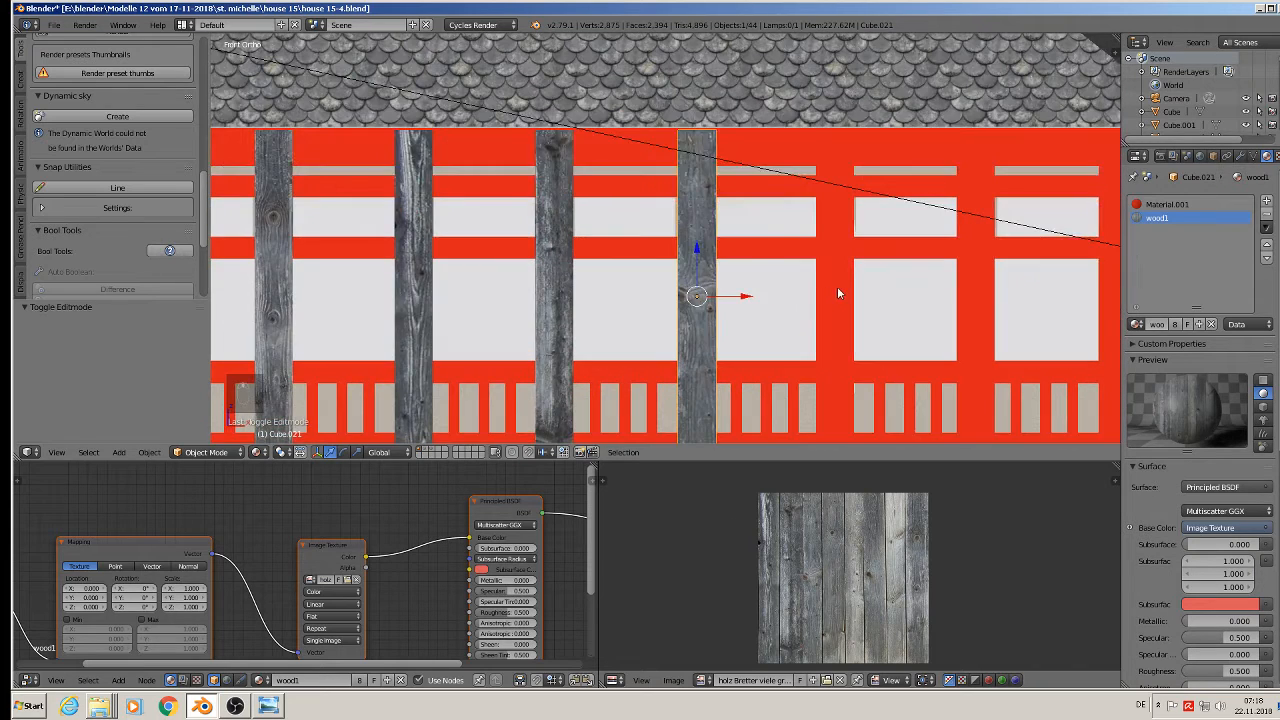
{"action": "right_click", "coordinate": [838, 292]}
{"action": "key", "text": "Tab"}
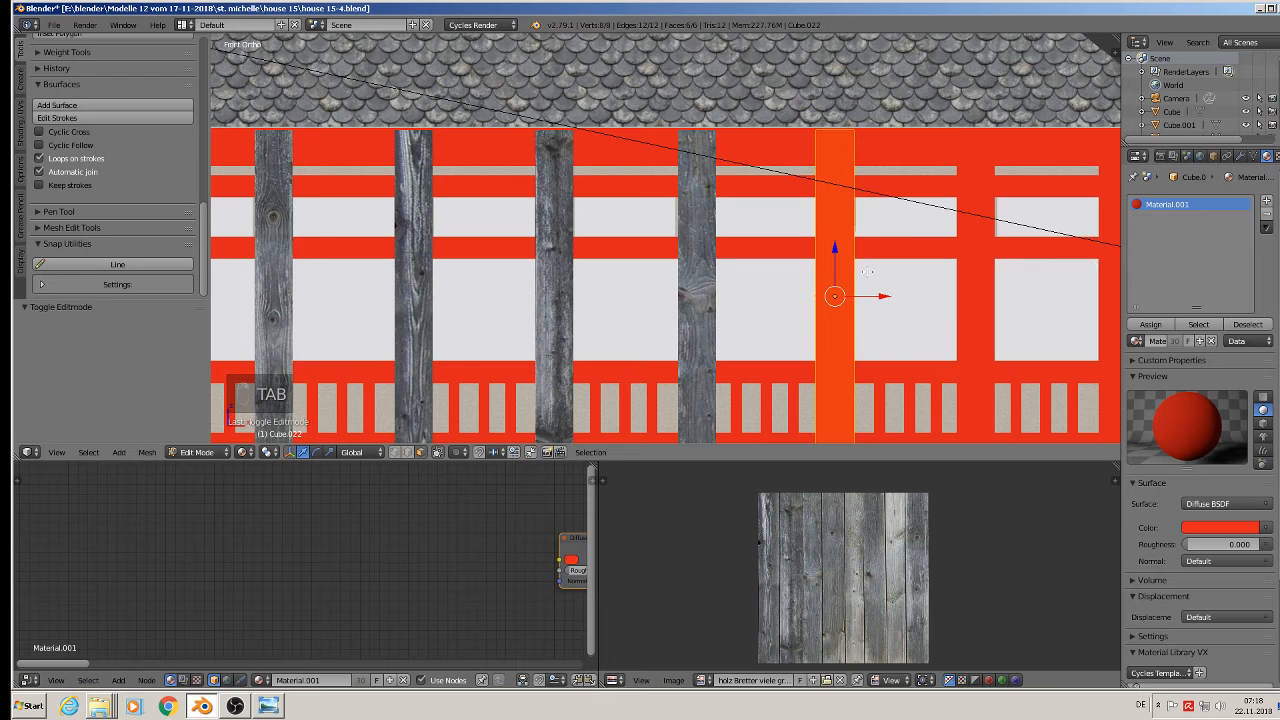
{"action": "left_click", "coordinate": [1266, 203]}
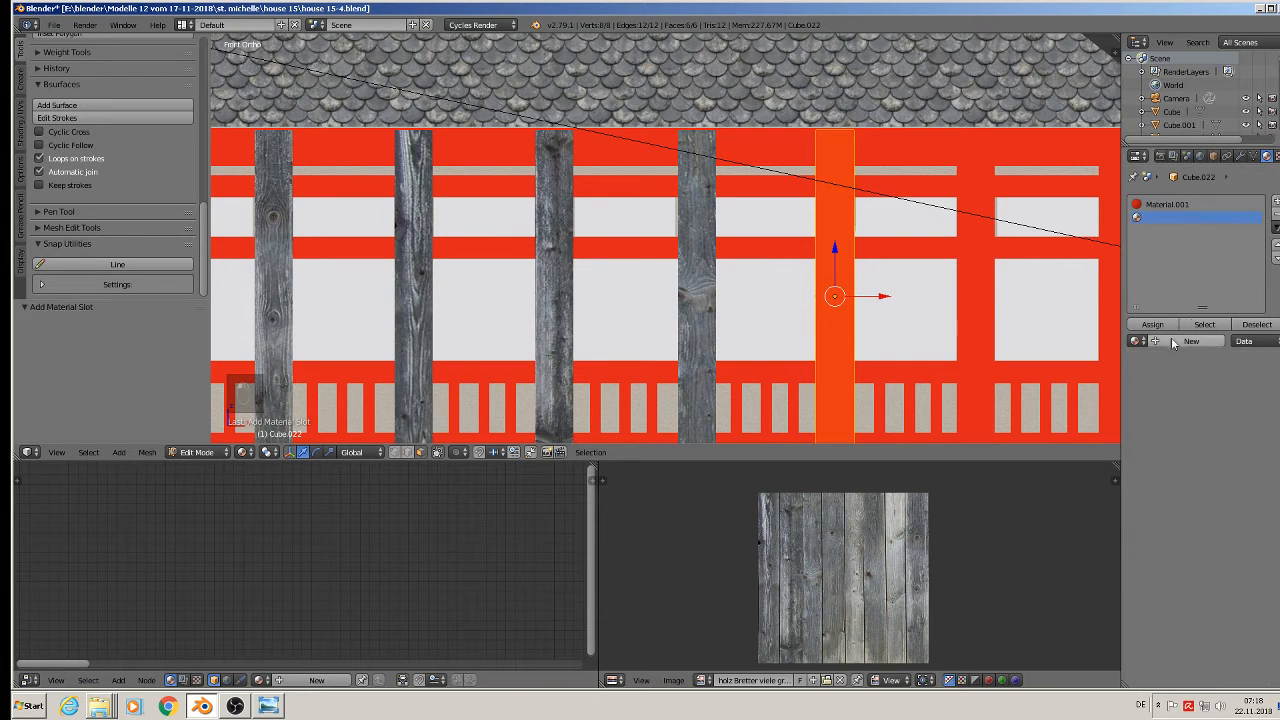
{"action": "left_click", "coordinate": [1137, 341]}
{"action": "scroll", "coordinate": [1120, 466], "scroll_direction": "down", "scroll_amount": 6}
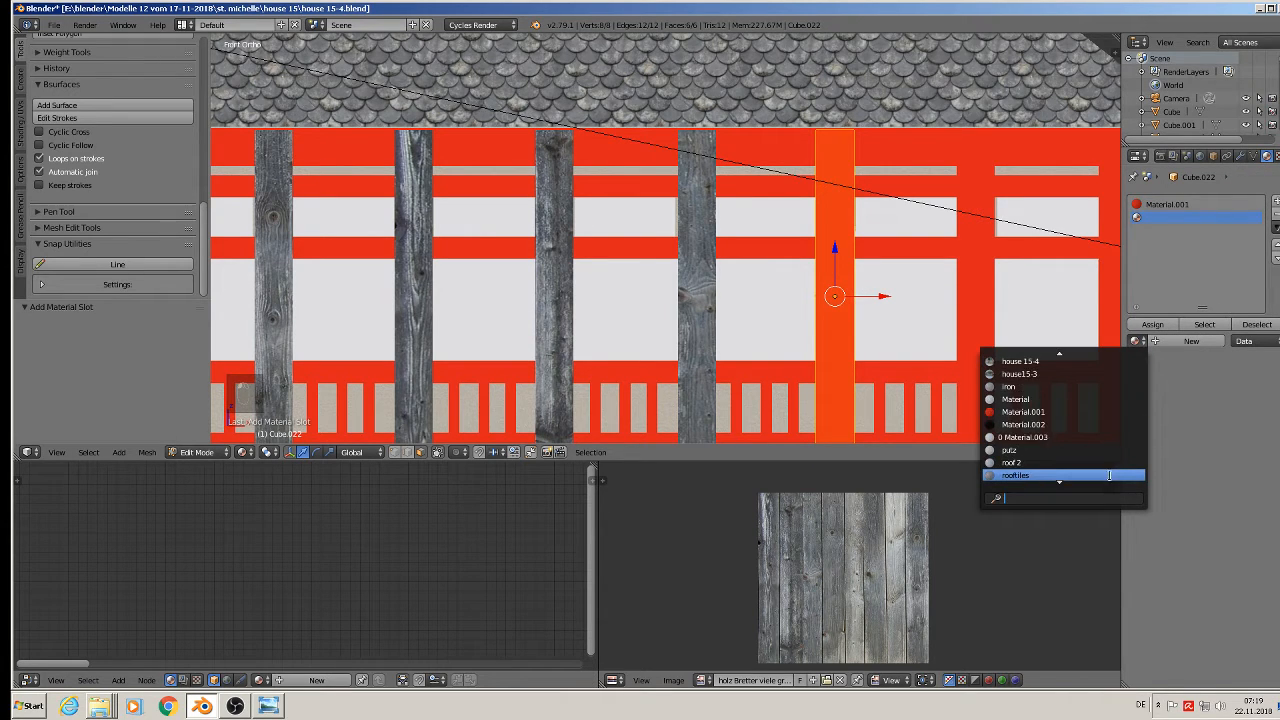
{"action": "left_click", "coordinate": [1026, 477]}
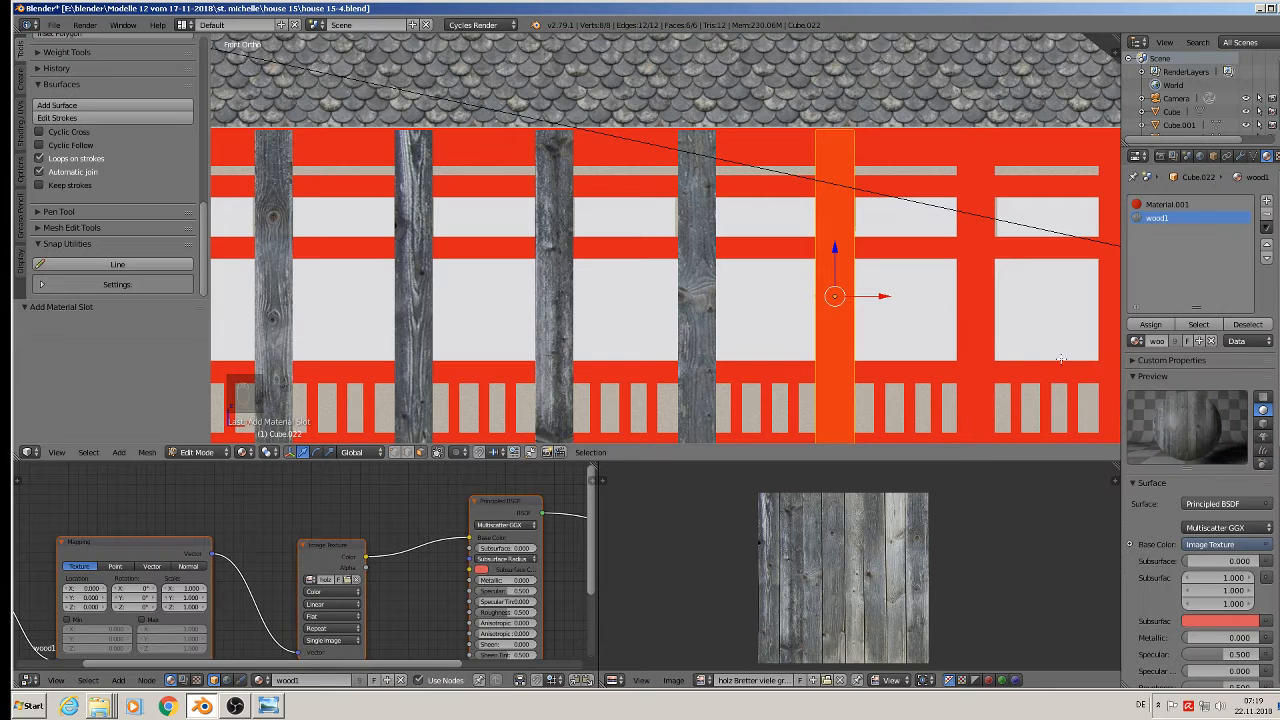
Step: UV-project the ninth post from view and assign wood1 to its whole mesh
{"action": "key", "text": "u"}
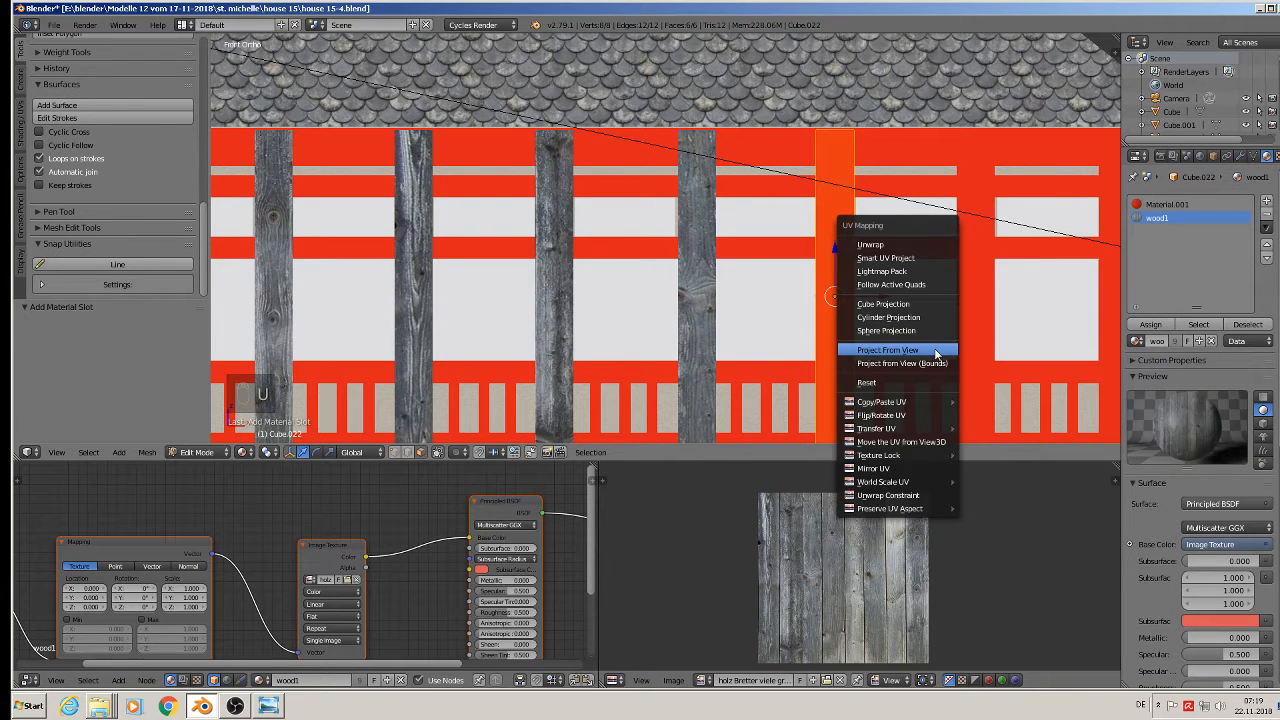
{"action": "left_click", "coordinate": [888, 350]}
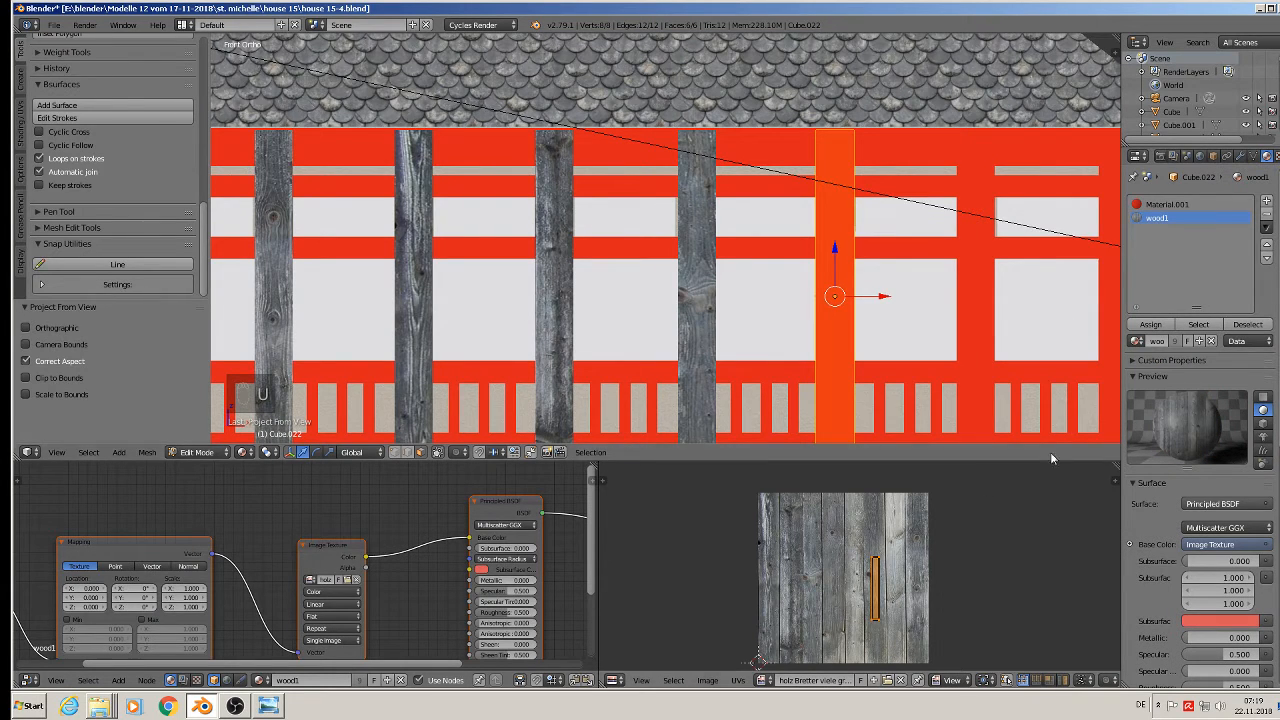
{"action": "left_click", "coordinate": [1150, 324]}
Step: Scale the ninth post's UVs about 2.54 times, move them by -0.012 in X and 0.070 in Y onto the sixth plank, and finish editing
{"action": "key", "text": "s"}
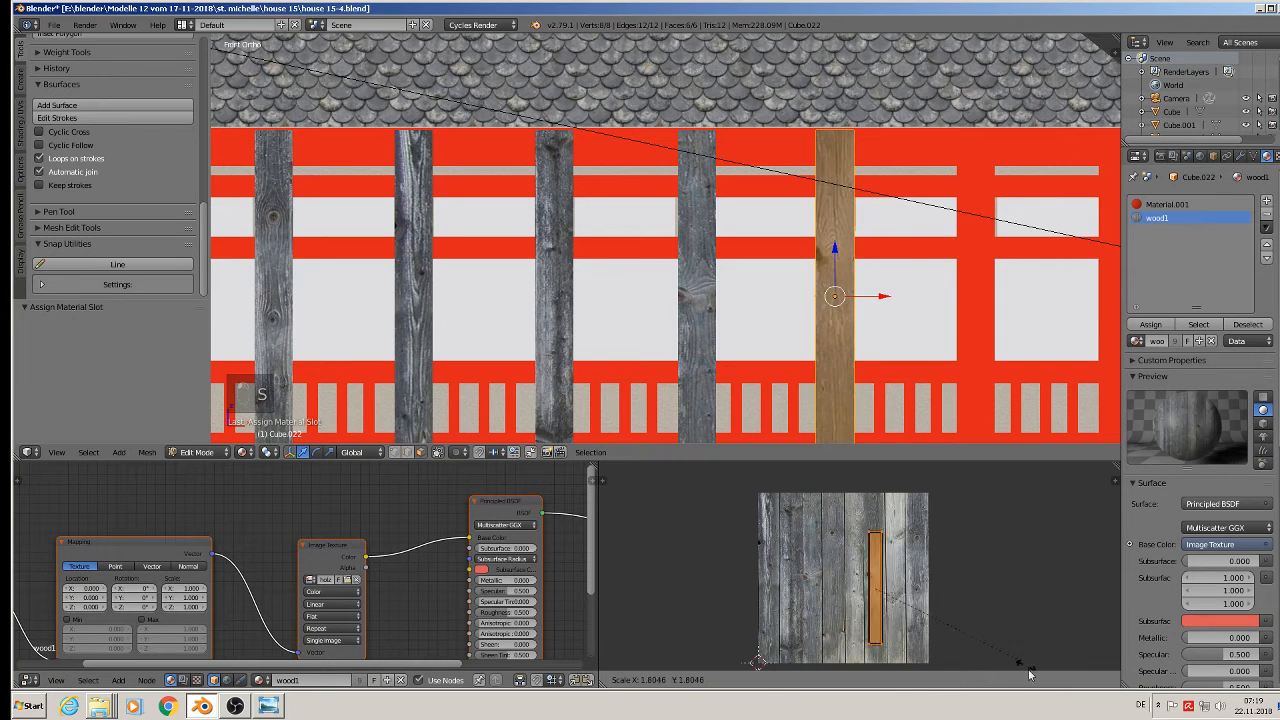
{"action": "left_click", "coordinate": [1060, 520]}
{"action": "key", "text": "g"}
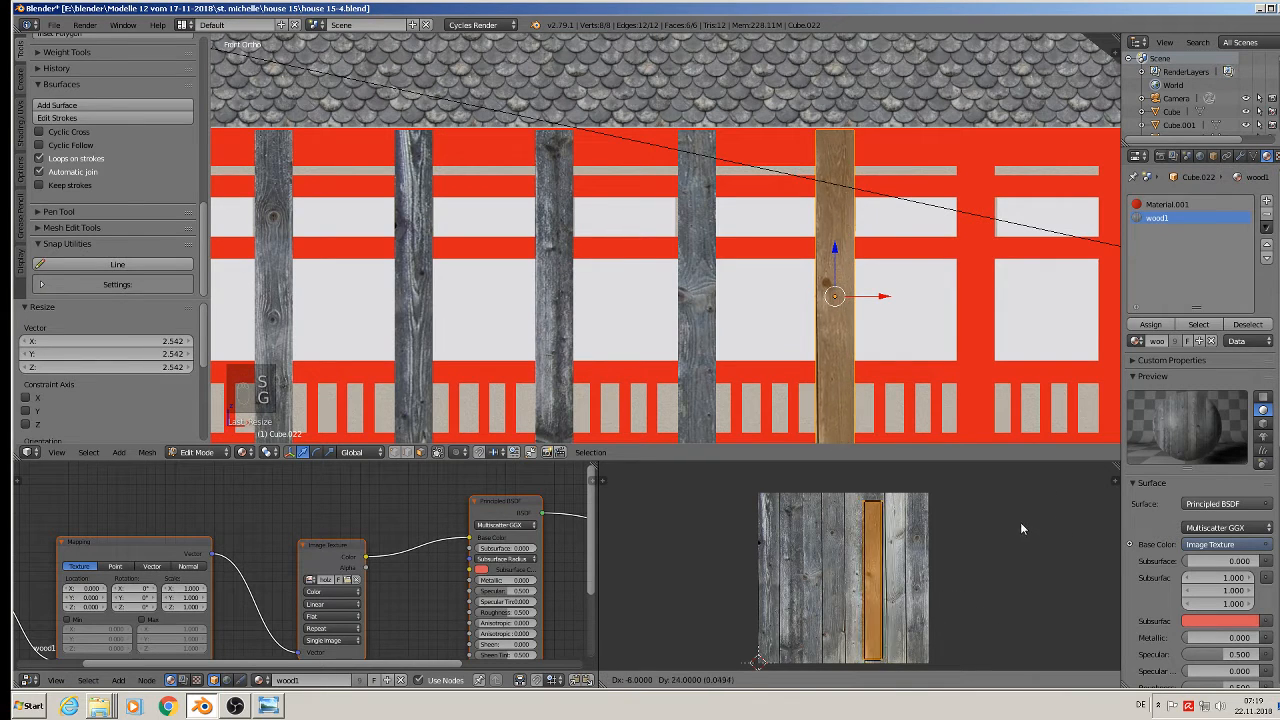
{"action": "left_click", "coordinate": [1022, 519]}
{"action": "middle_click_drag", "start_coordinate": [961, 303], "coordinate": [781, 285], "text": "shift"}
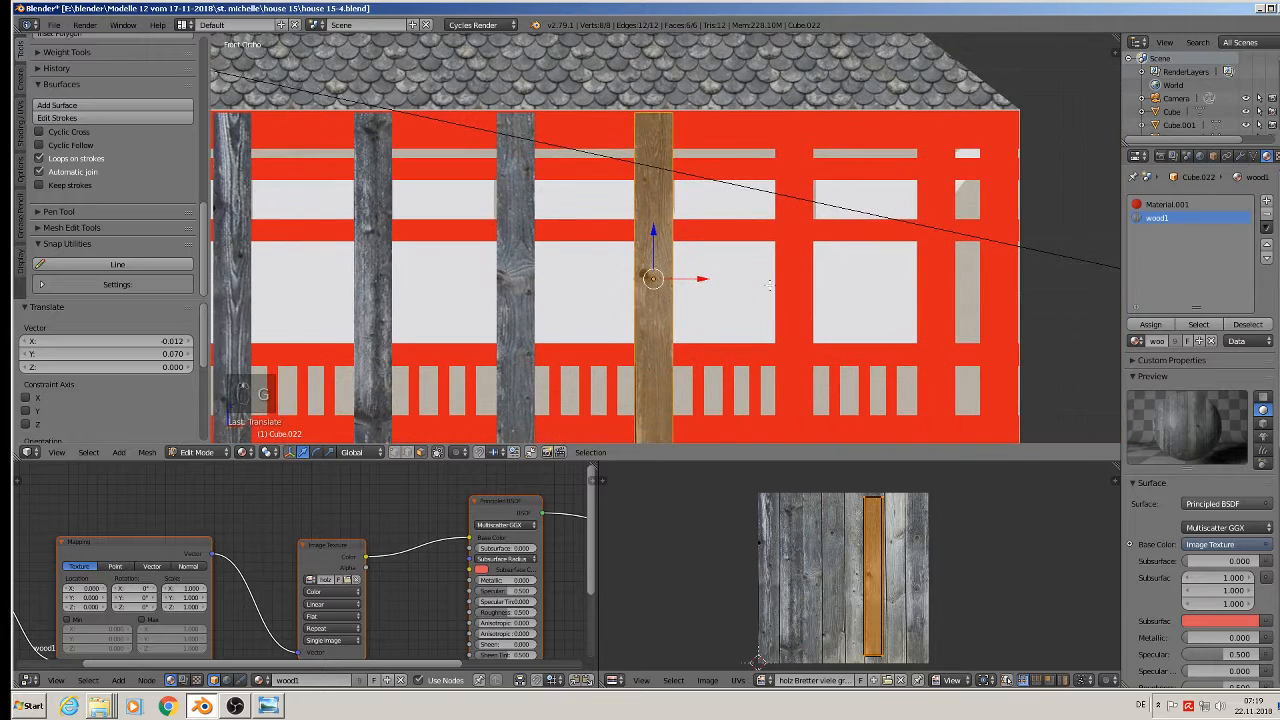
{"action": "key", "text": "Tab"}
Step: Add a second material slot with wood1 to the tenth facade post and assign it to the whole mesh
{"action": "right_click", "coordinate": [804, 279]}
{"action": "key", "text": "Tab"}
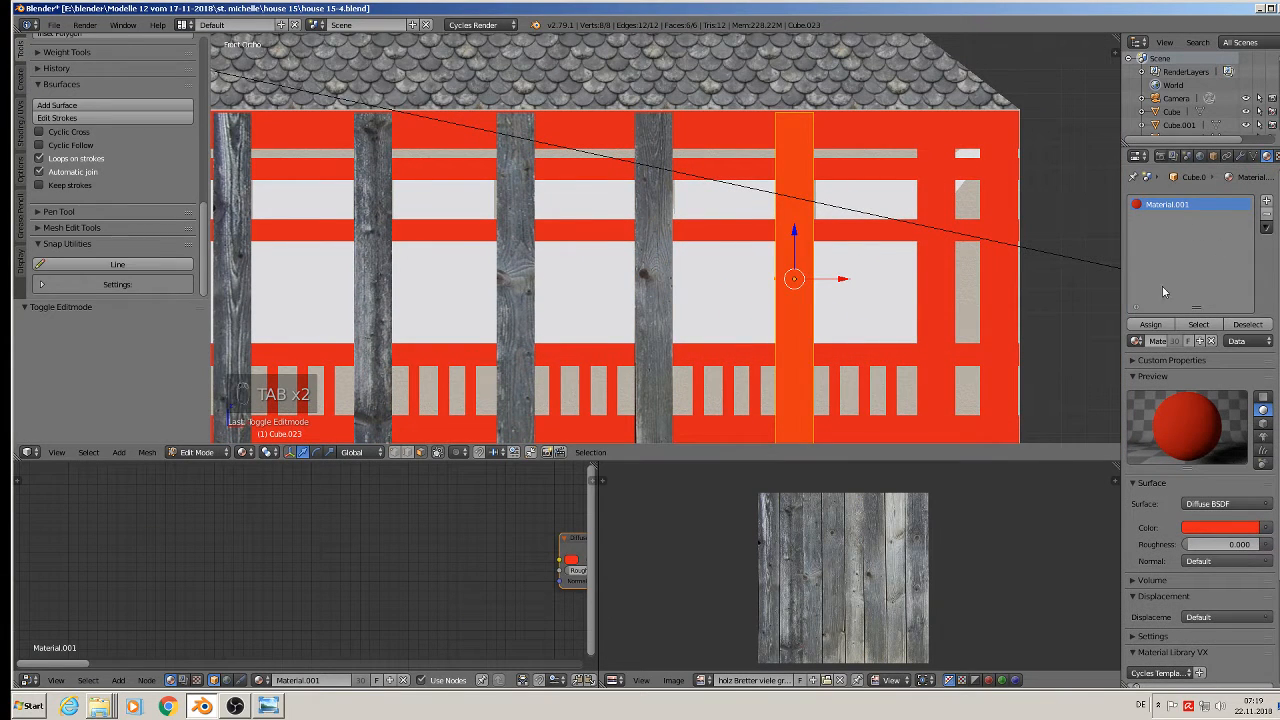
{"action": "left_click", "coordinate": [1266, 200]}
{"action": "left_click", "coordinate": [1137, 341]}
{"action": "scroll", "coordinate": [1106, 457], "scroll_direction": "down", "scroll_amount": 5}
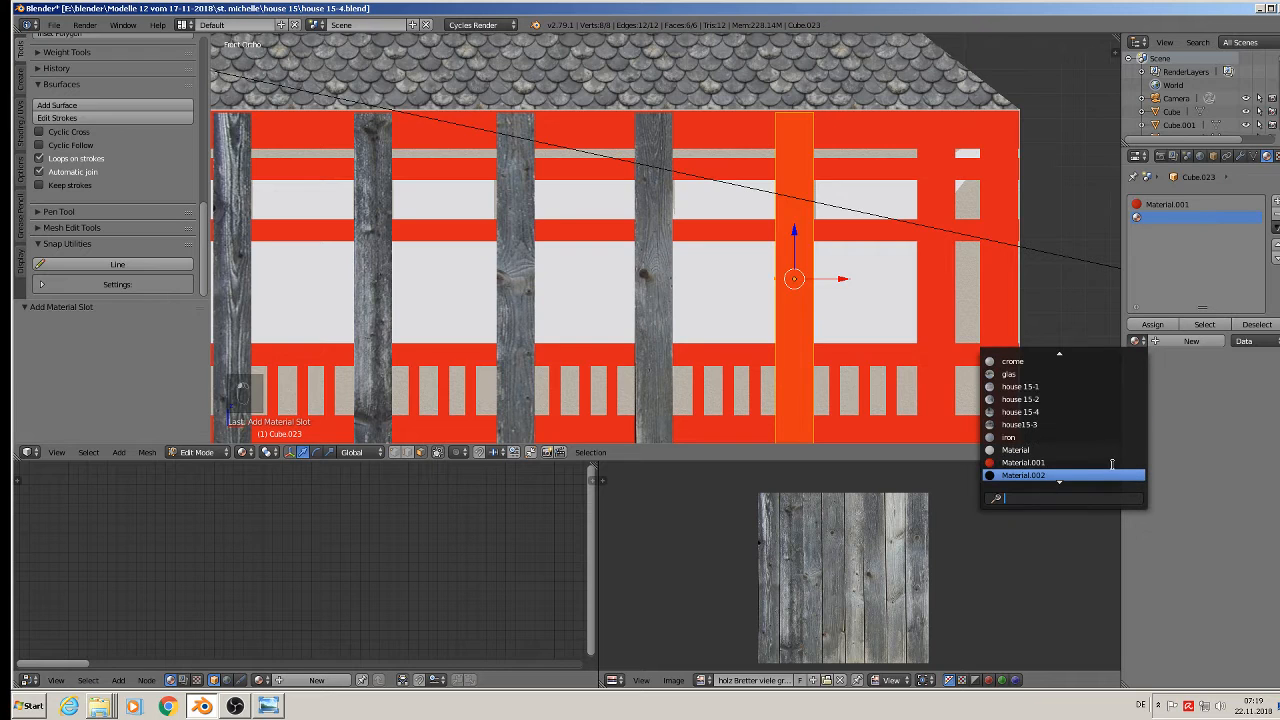
{"action": "scroll", "coordinate": [1106, 463], "scroll_direction": "down", "scroll_amount": 1}
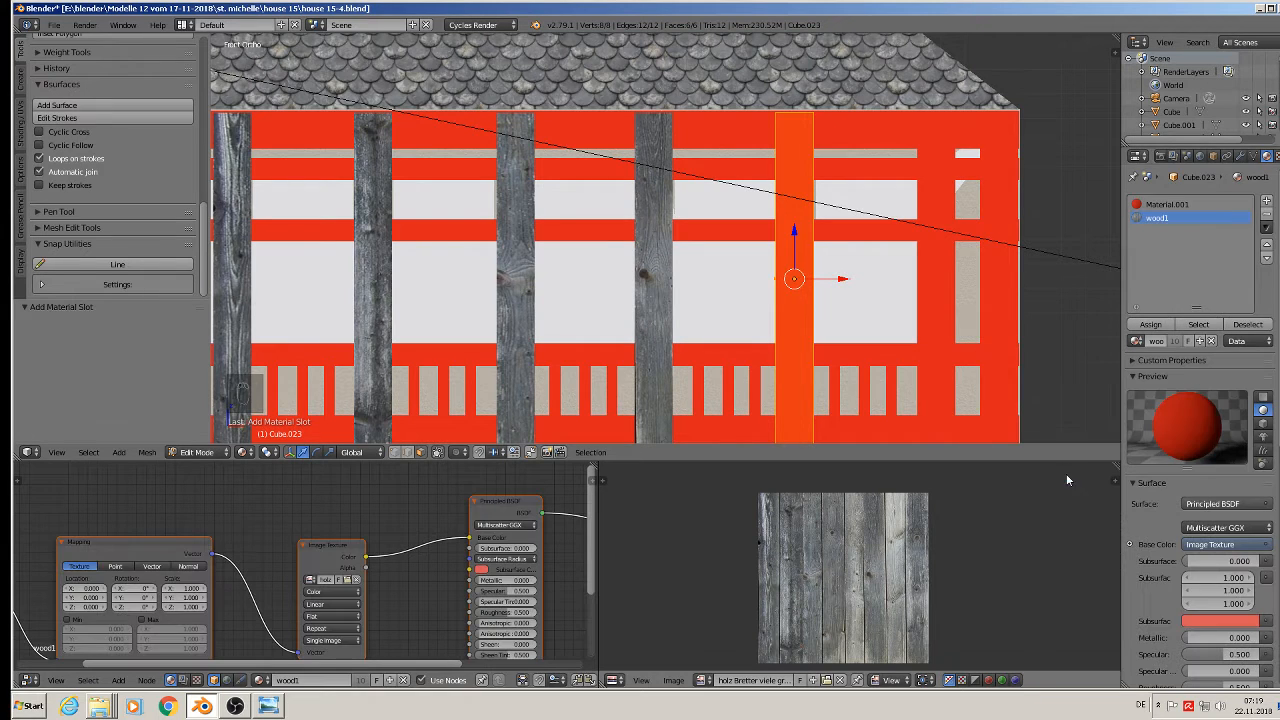
{"action": "left_click", "coordinate": [1068, 476]}
{"action": "left_click", "coordinate": [1168, 329]}
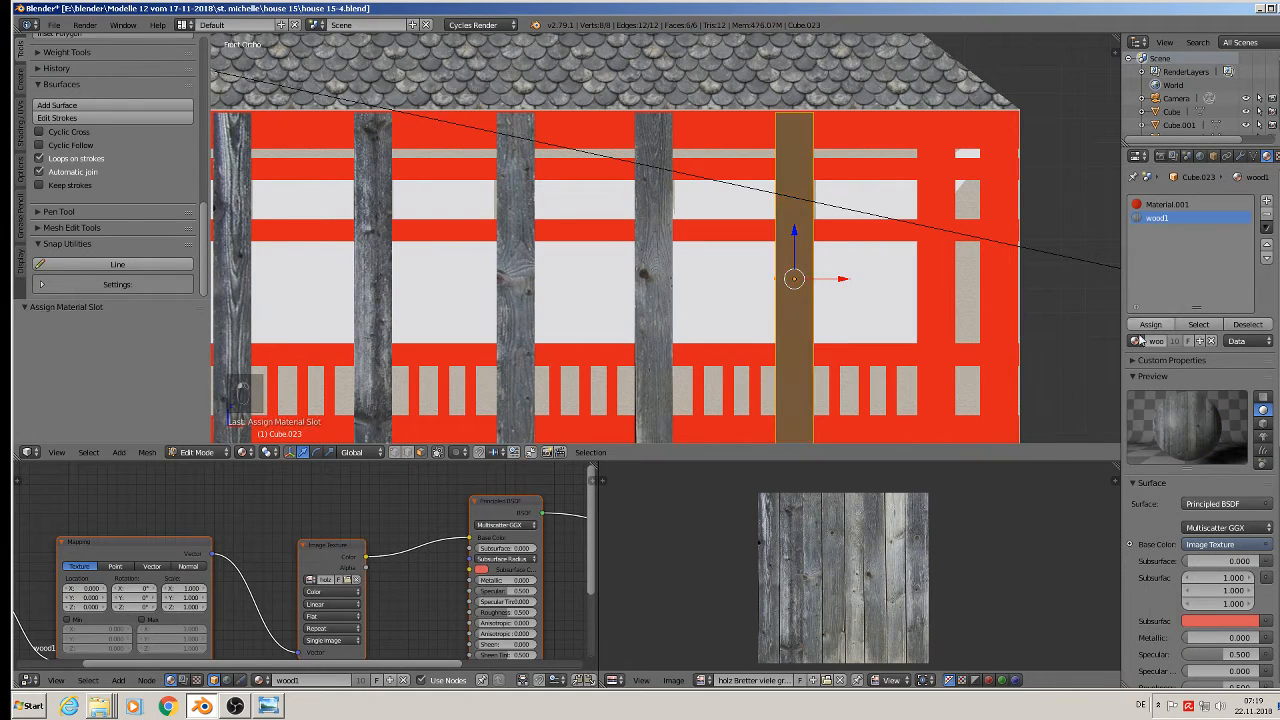
Step: UV-project the tenth post from view, scale its UVs about 2.52 times, move them onto the sixth plank and finish editing
{"action": "key", "text": "u"}
{"action": "left_click", "coordinate": [829, 374]}
{"action": "key", "text": "s"}
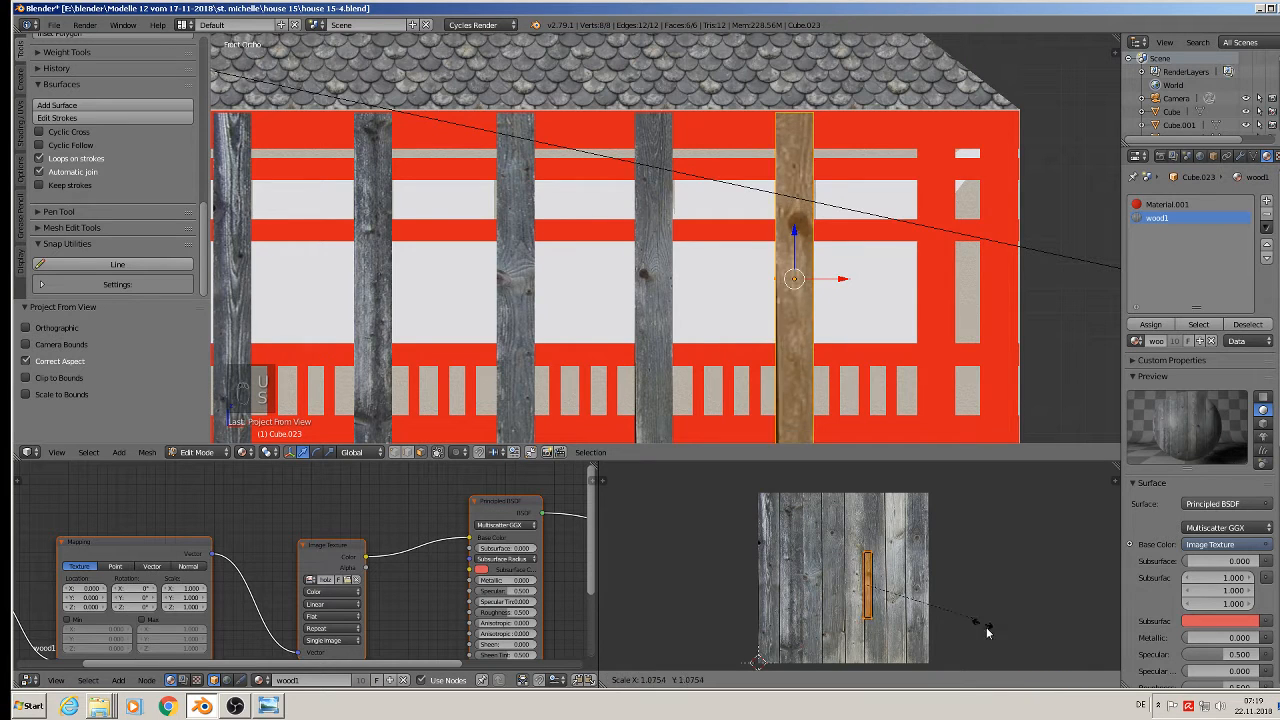
{"action": "left_click", "coordinate": [1083, 546]}
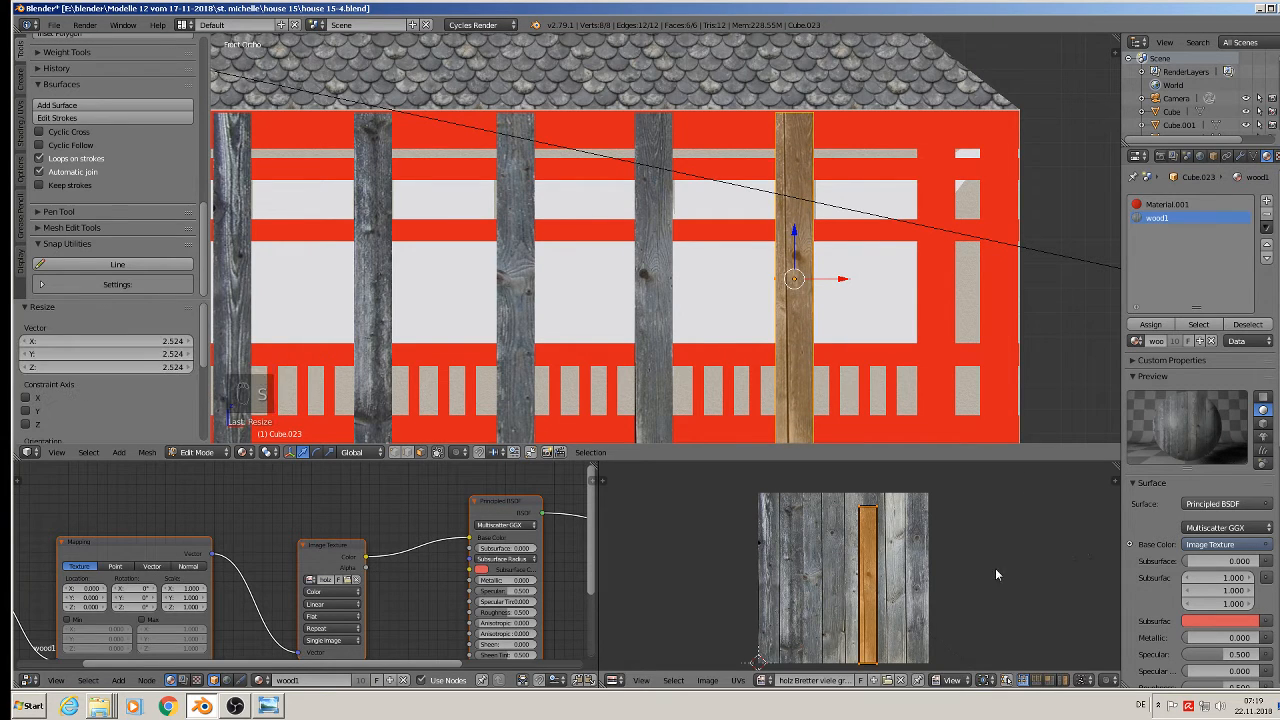
{"action": "key", "text": "g"}
{"action": "key", "text": "Tab"}
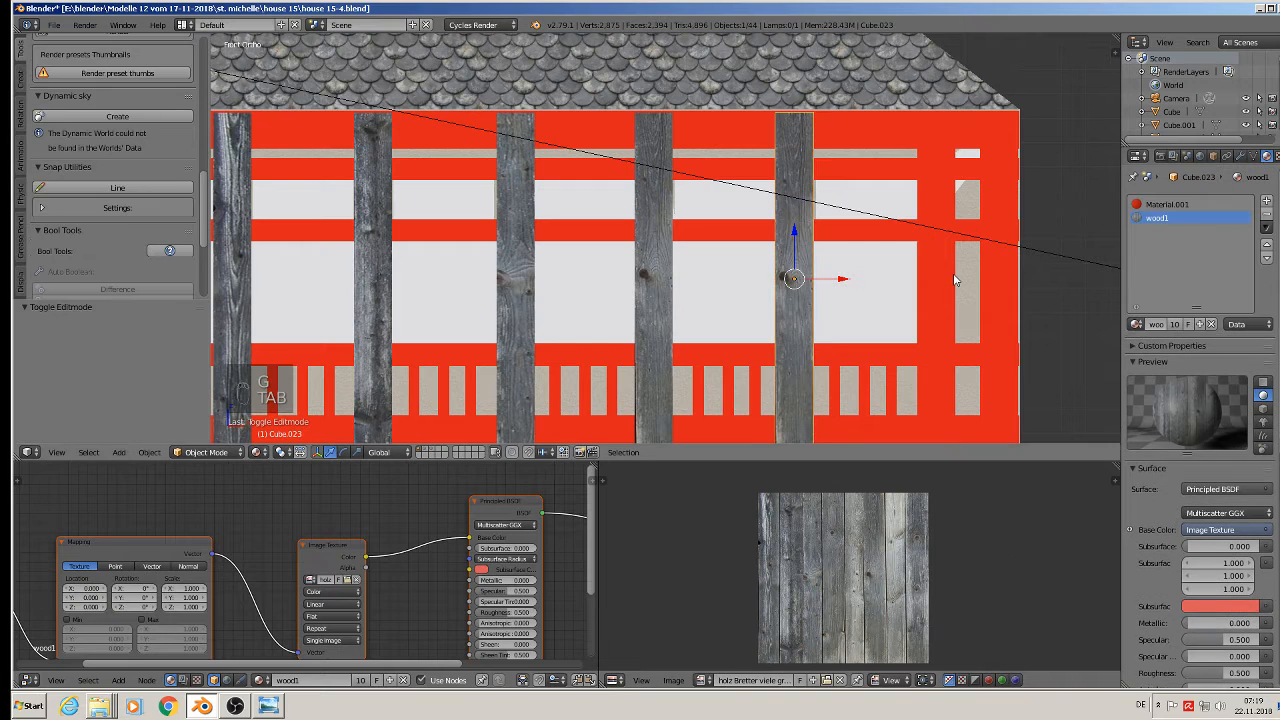
Step: Move the tenth post's UVs by -0.250 in X and -0.035 in Y onto the wood image's fourth plank and finish editing
{"action": "key", "text": "Tab"}
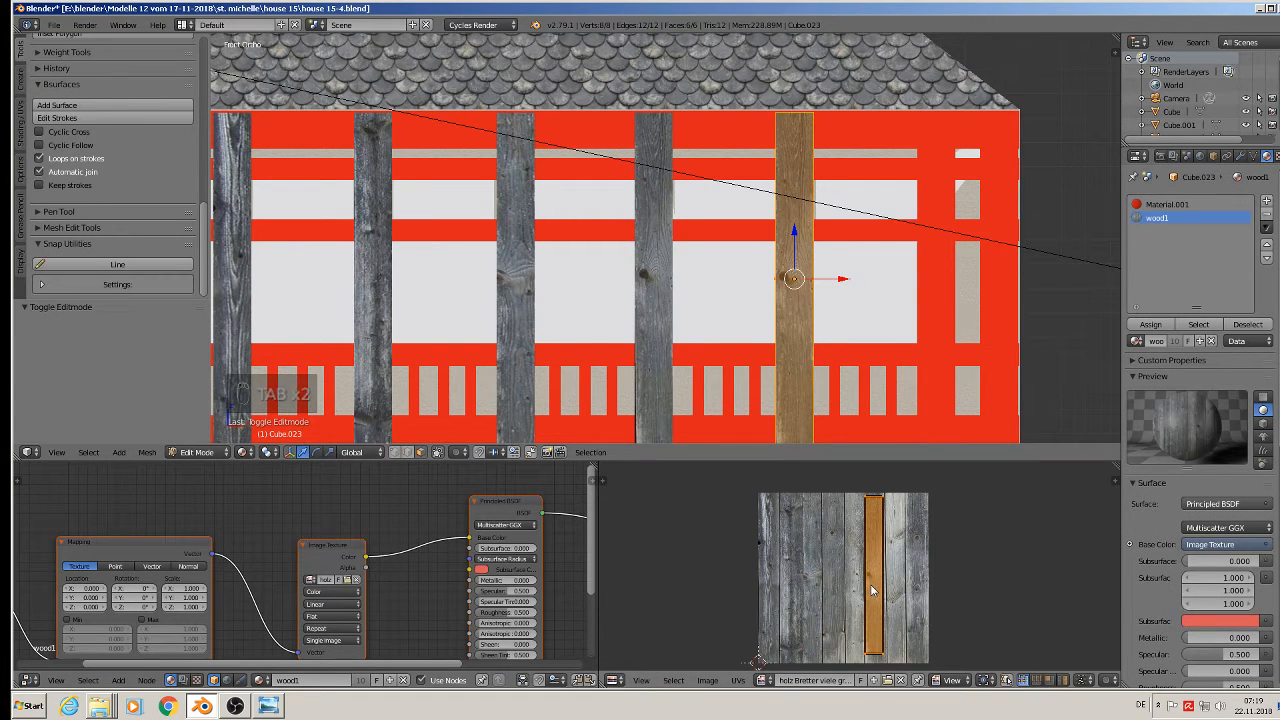
{"action": "key", "text": "g"}
{"action": "left_click", "coordinate": [828, 590]}
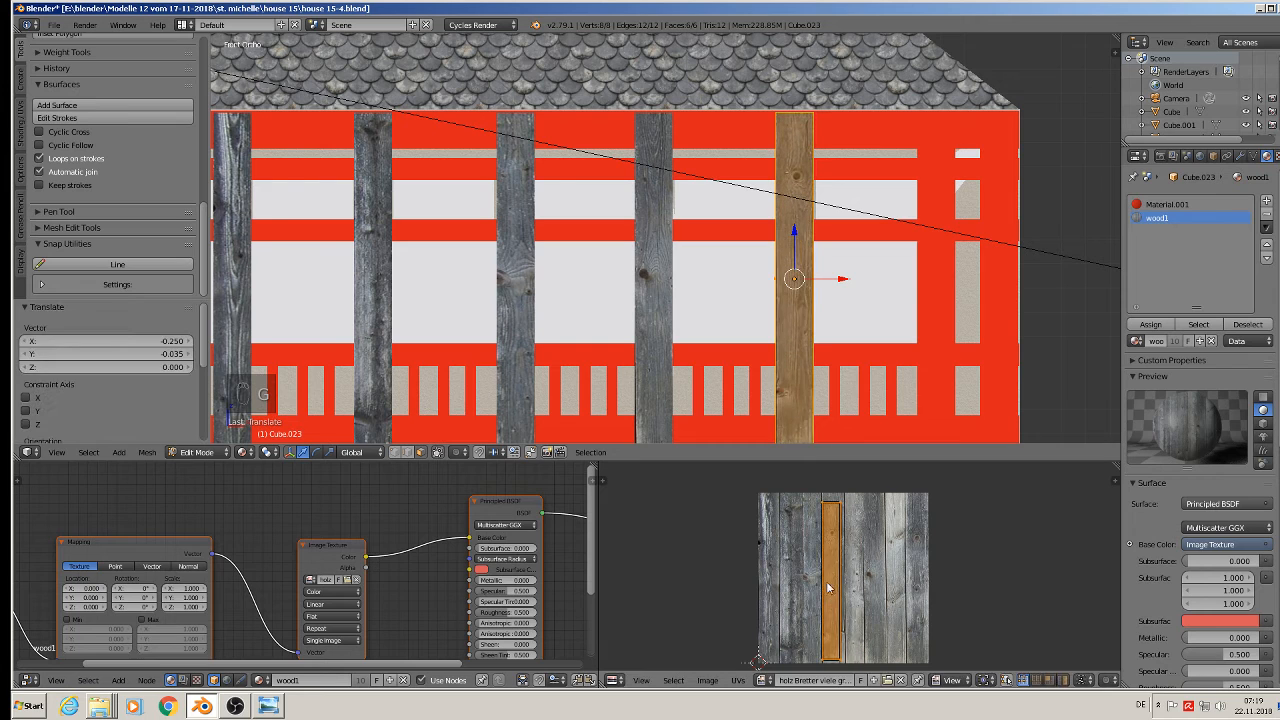
{"action": "key", "text": "Tab"}
Step: Give the eleventh facade post a second material slot with wood1 and assign it to the whole mesh
{"action": "right_click", "coordinate": [931, 307]}
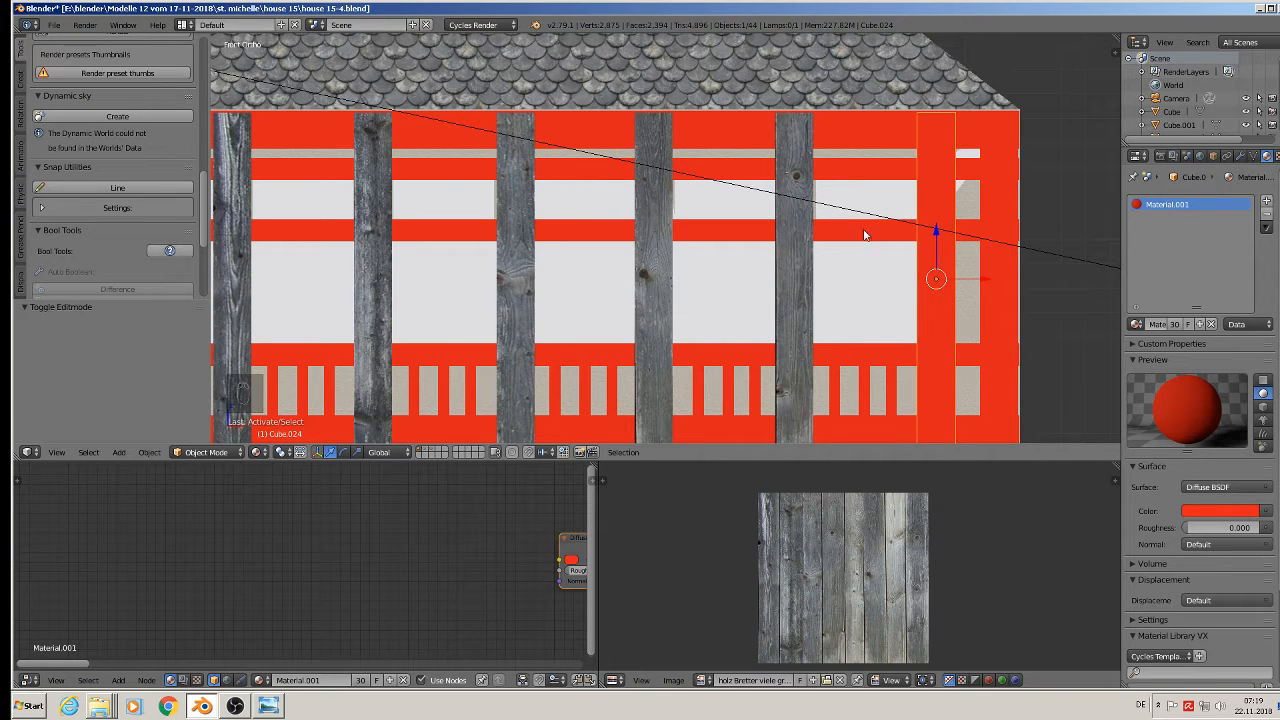
{"action": "left_click", "coordinate": [1266, 200]}
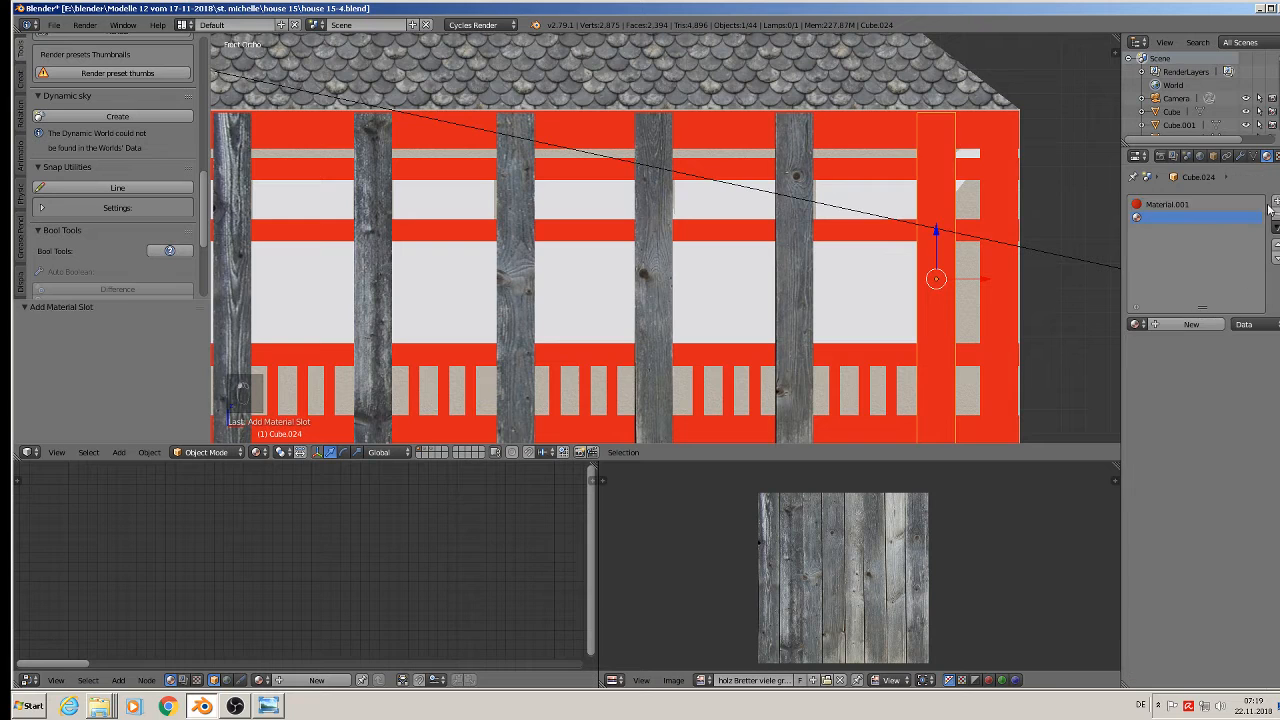
{"action": "left_click", "coordinate": [1139, 324]}
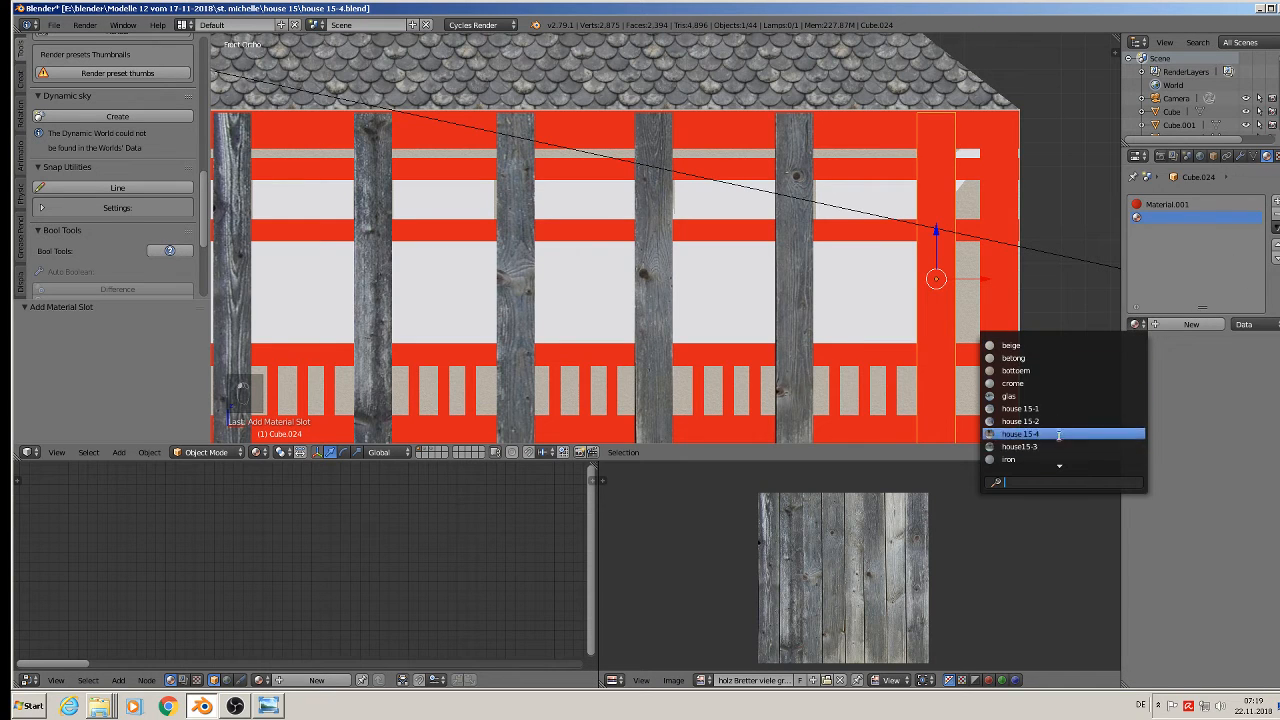
{"action": "scroll", "coordinate": [1059, 461], "scroll_direction": "down", "scroll_amount": 8}
{"action": "scroll", "coordinate": [1057, 461], "scroll_direction": "down", "scroll_amount": 1}
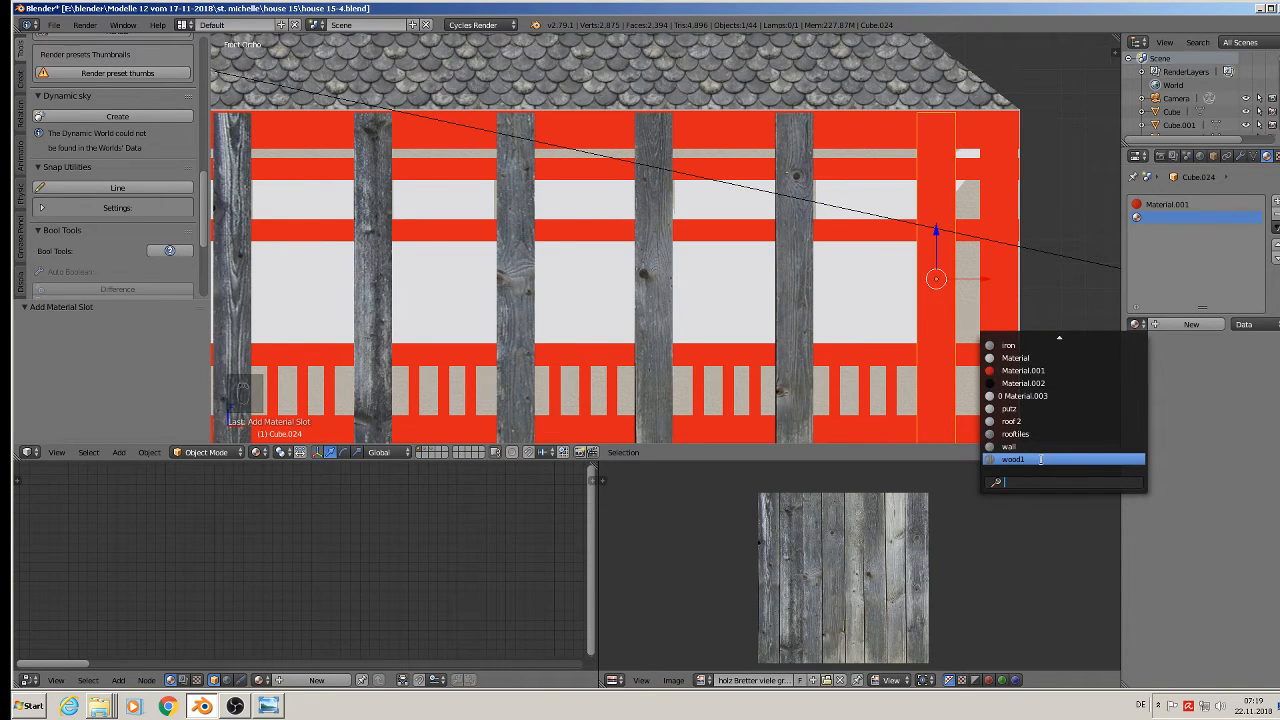
{"action": "left_click", "coordinate": [1040, 459]}
{"action": "key", "text": "Tab"}
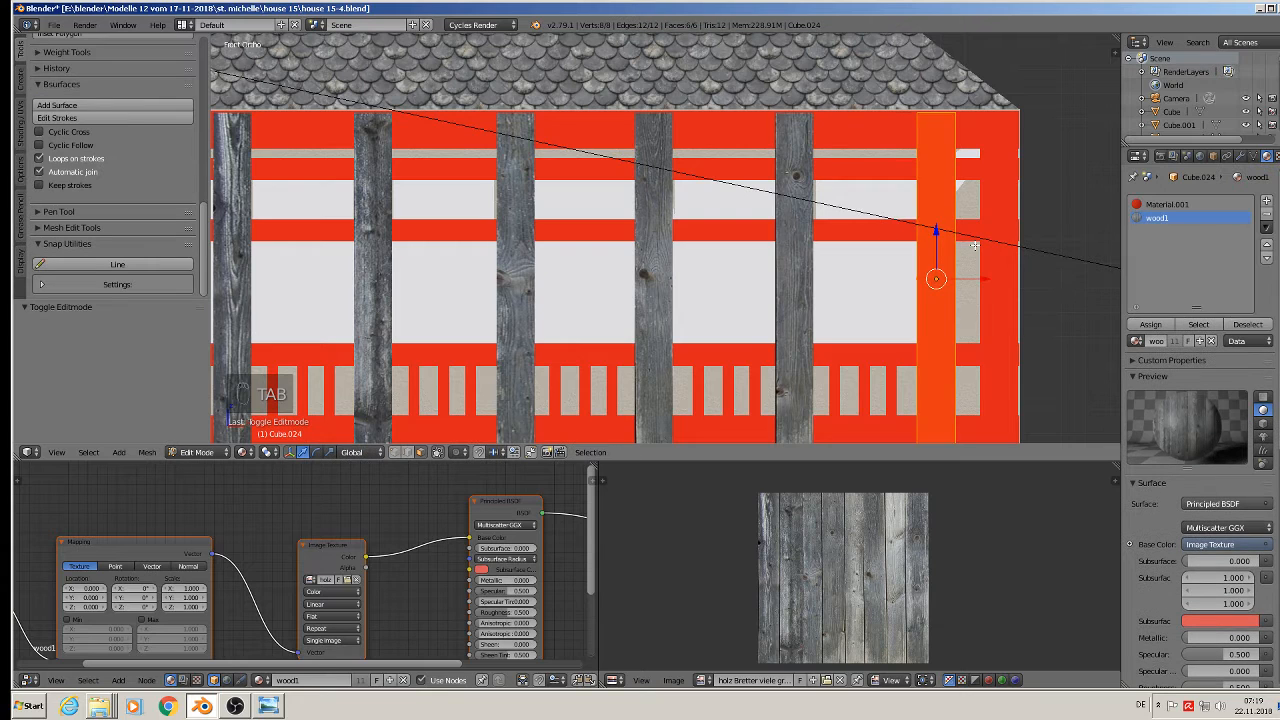
{"action": "left_click", "coordinate": [1133, 325]}
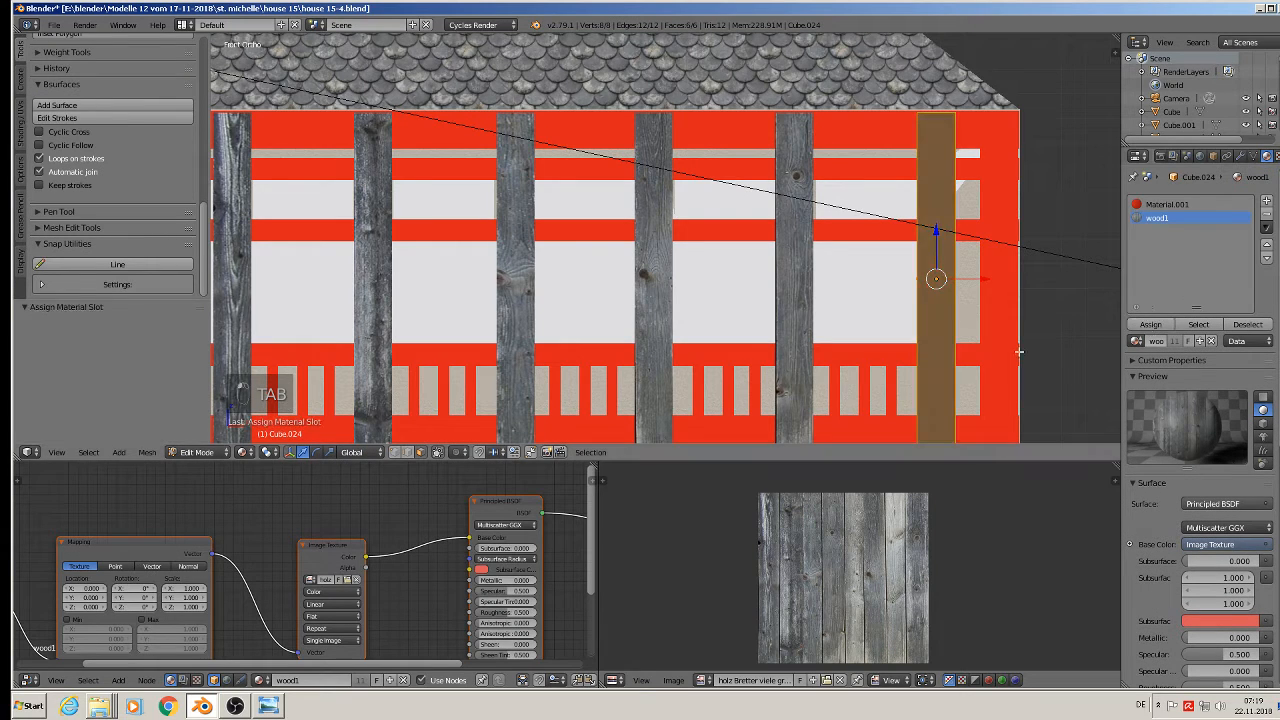
Step: UV-project the eleventh post from view, scale its UVs about 2.67 times and narrow them slightly along X to fit the seventh plank
{"action": "key", "text": "u"}
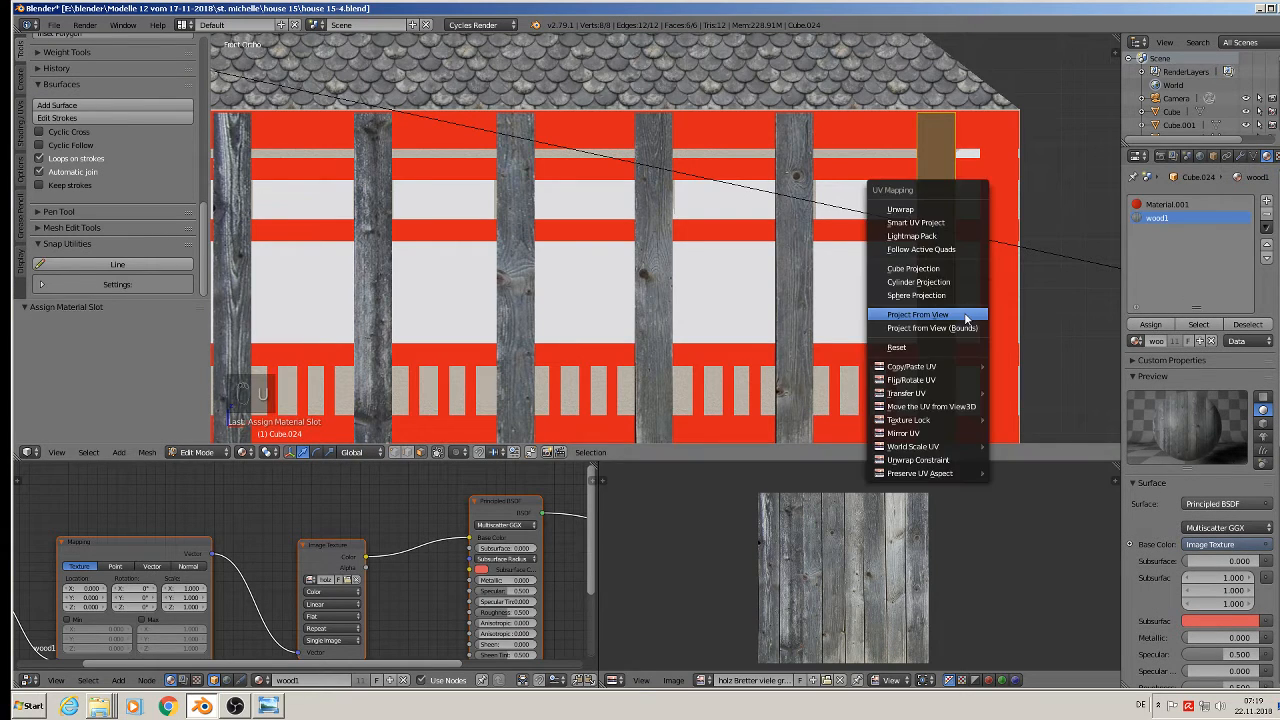
{"action": "left_click", "coordinate": [967, 313]}
{"action": "key", "text": "s"}
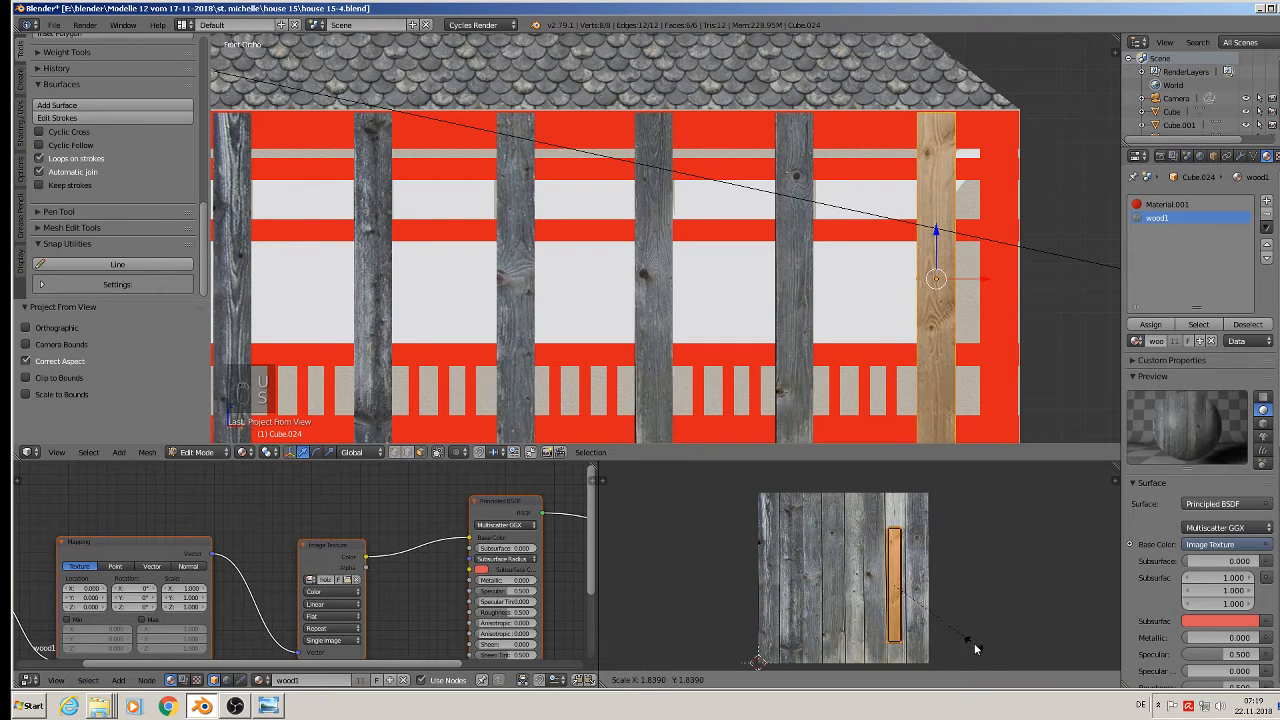
{"action": "left_click", "coordinate": [998, 474]}
{"action": "key", "text": "s"}
{"action": "key", "text": "x"}
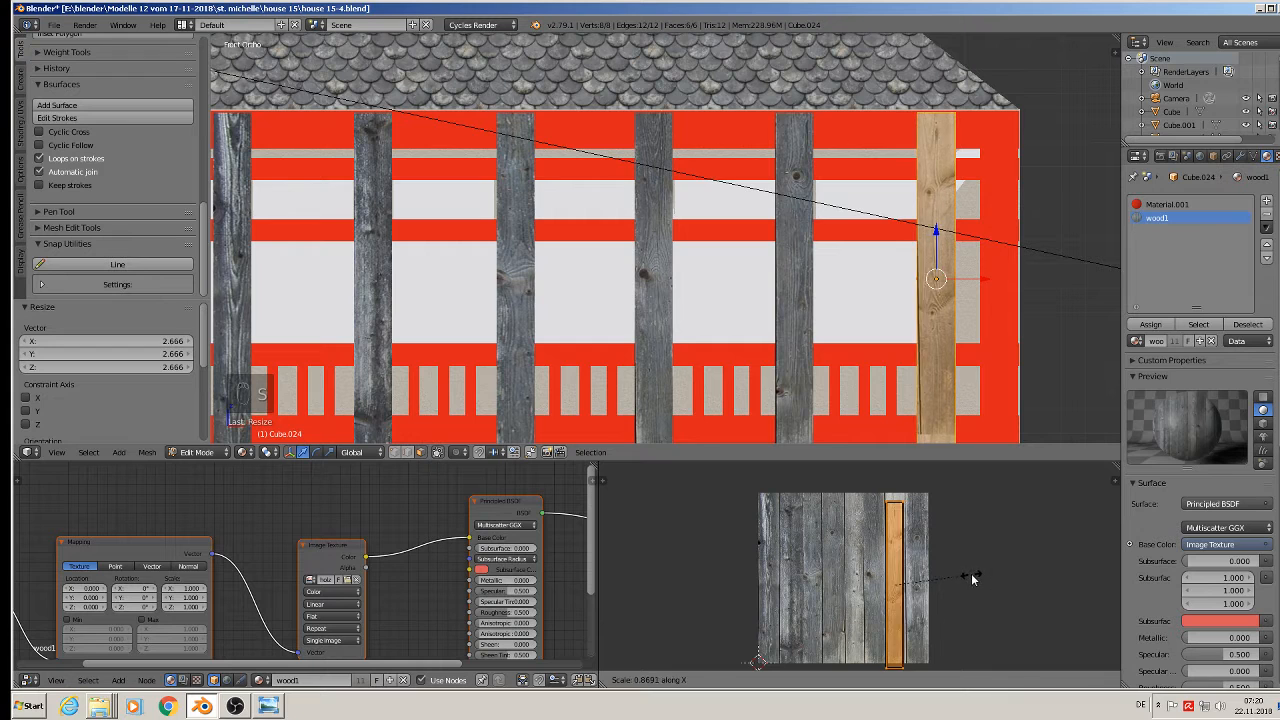
{"action": "left_click", "coordinate": [966, 573]}
{"action": "key", "text": "Tab"}
{"action": "scroll", "coordinate": [922, 253], "scroll_direction": "down", "scroll_amount": 3}
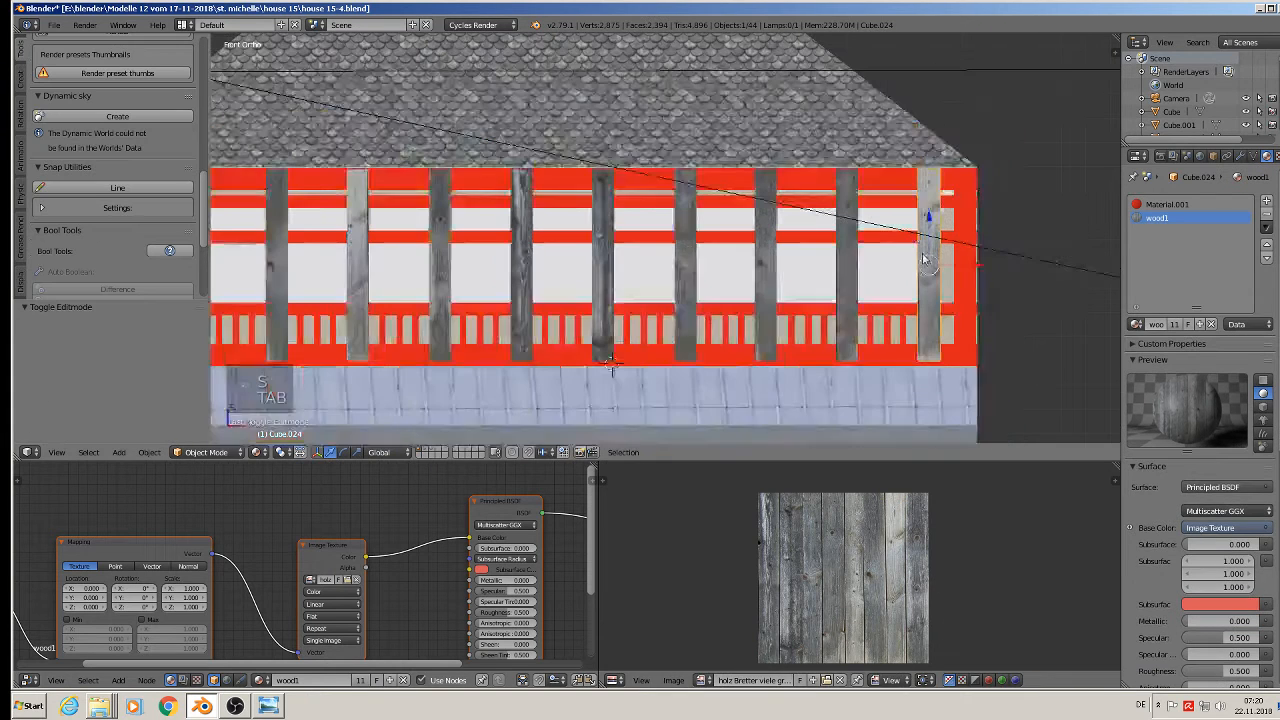
Step: Move the eleventh post's UVs 0.051 along Y to lie within the wood image and finish editing the post
{"action": "key", "text": "Tab"}
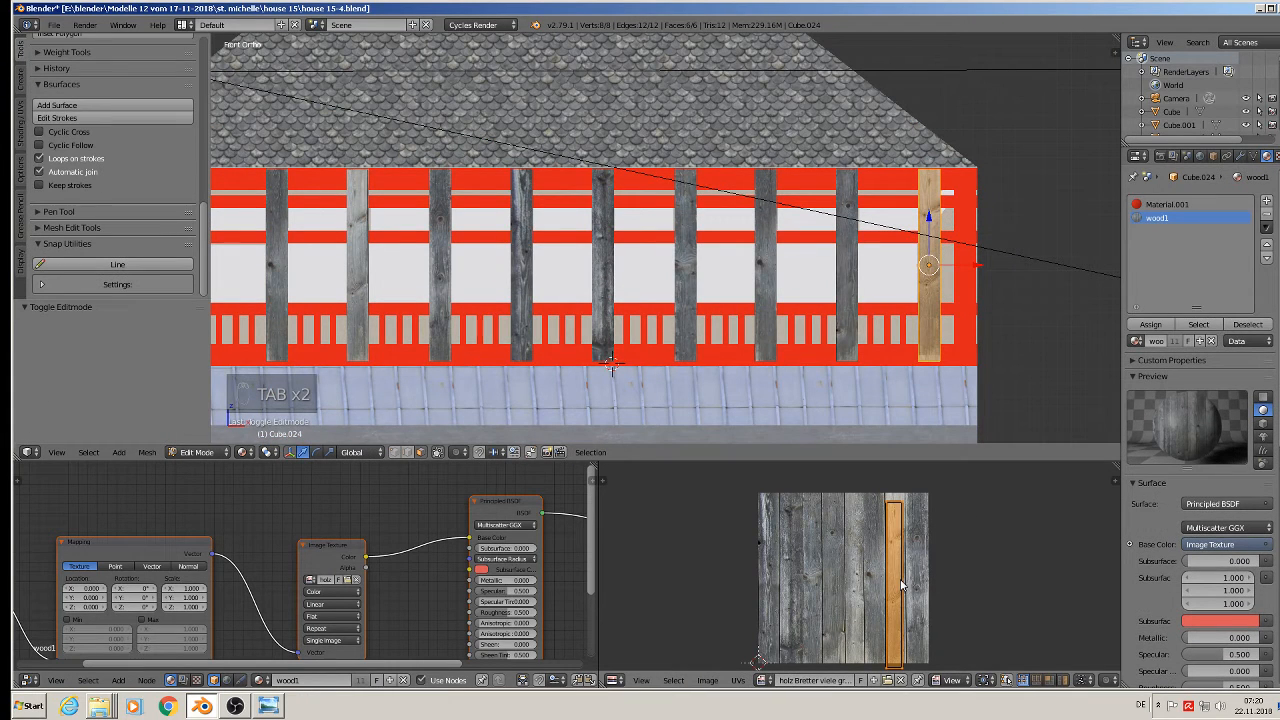
{"action": "key", "text": "g"}
{"action": "left_click", "coordinate": [901, 579]}
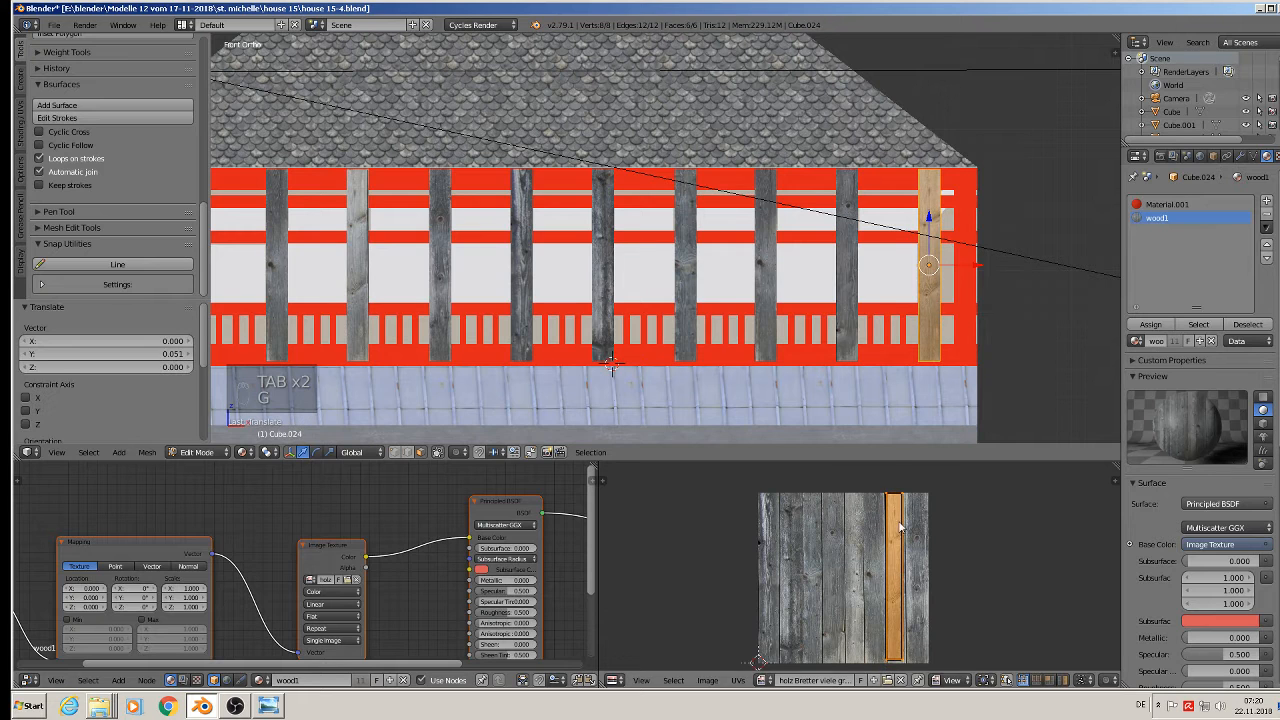
{"action": "key", "text": "Tab"}
Step: Save the current house 15-4.blend file
{"action": "middle_click_drag", "start_coordinate": [746, 273], "coordinate": [940, 259], "text": "shift"}
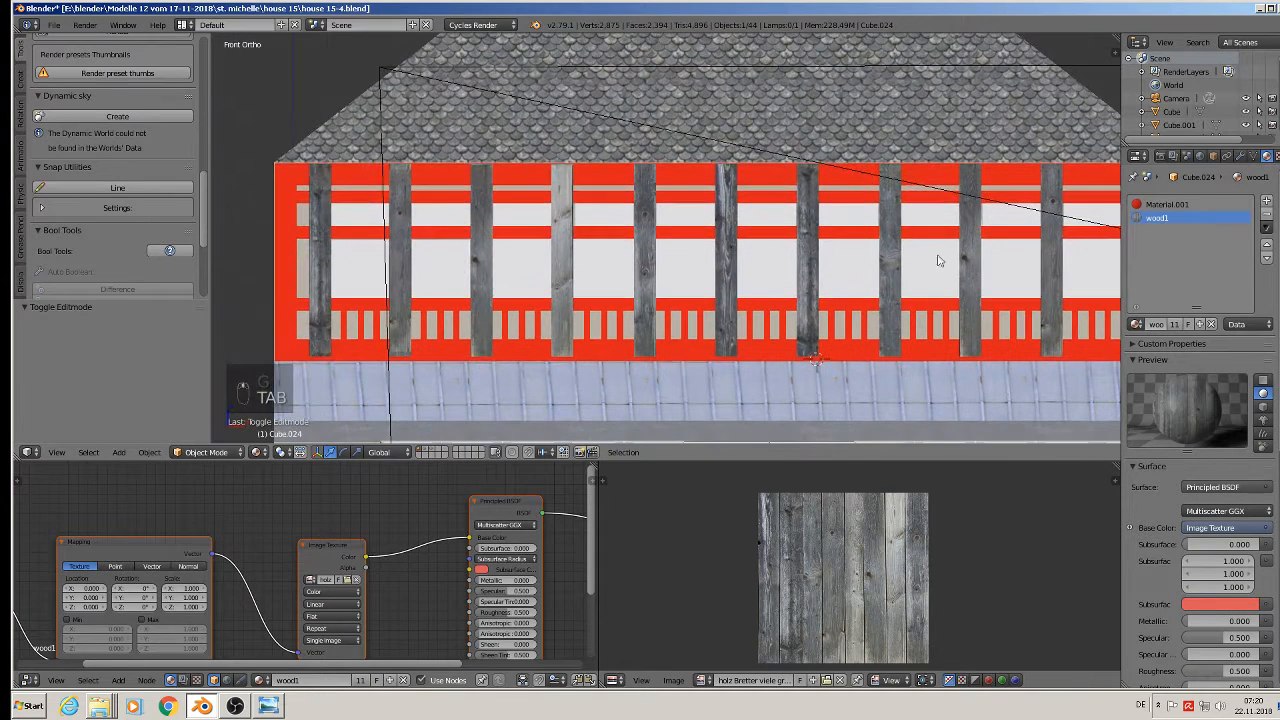
{"action": "left_click", "coordinate": [53, 30]}
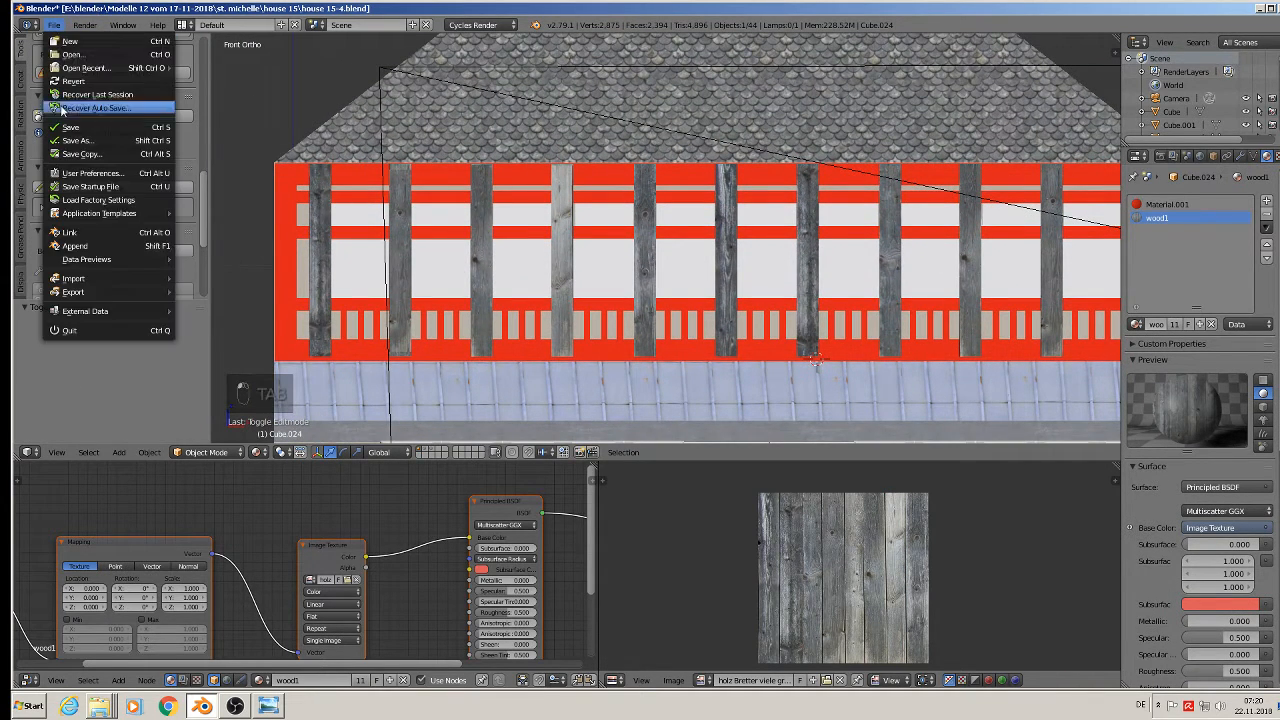
{"action": "left_click", "coordinate": [58, 128]}
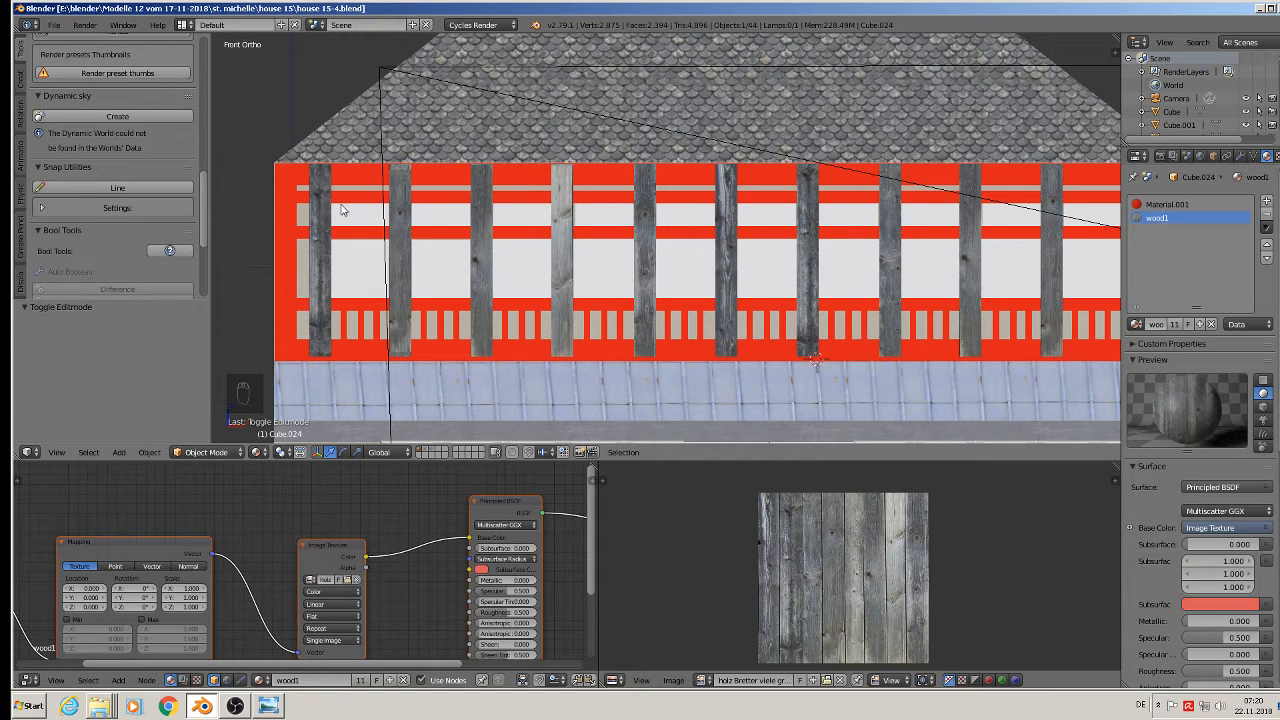
Step: Delete the red corner post at the left end of the upper facade
{"action": "scroll", "coordinate": [600, 335], "scroll_direction": "down", "scroll_amount": 4}
{"action": "scroll", "coordinate": [795, 278], "scroll_direction": "up", "scroll_amount": 2}
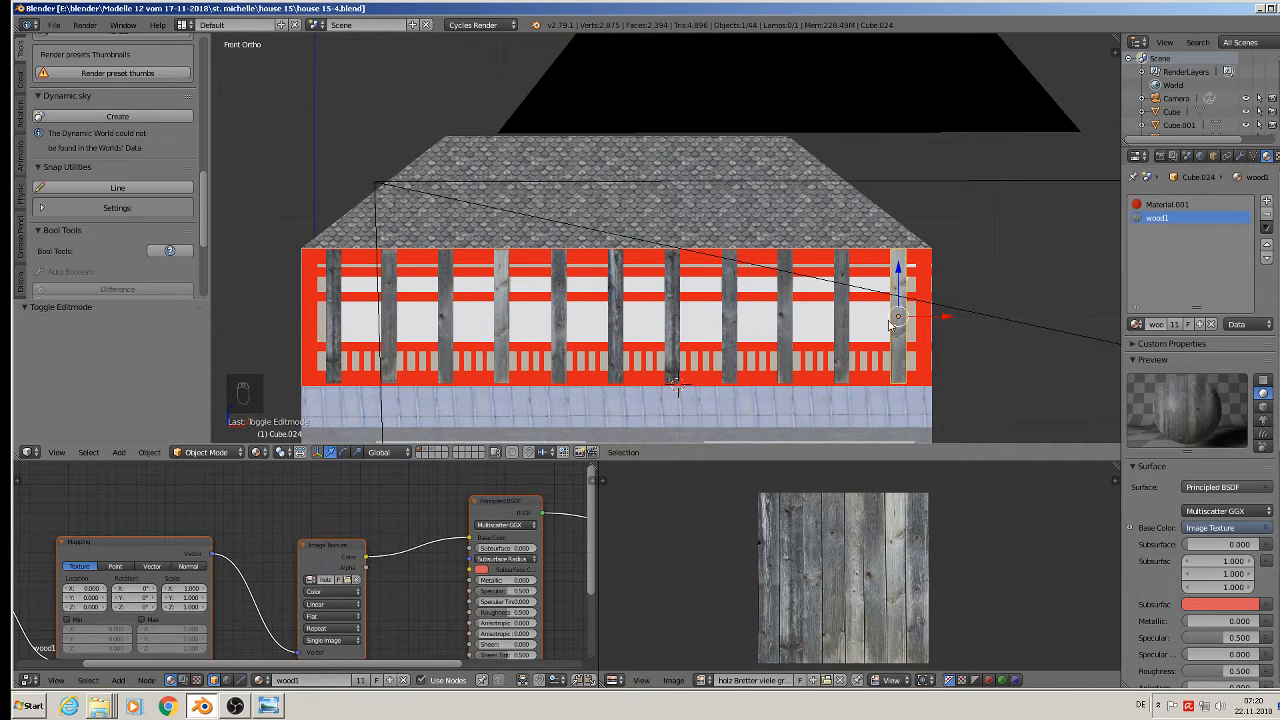
{"action": "right_click", "coordinate": [300, 310]}
{"action": "scroll", "coordinate": [302, 312], "scroll_direction": "up", "scroll_amount": 5}
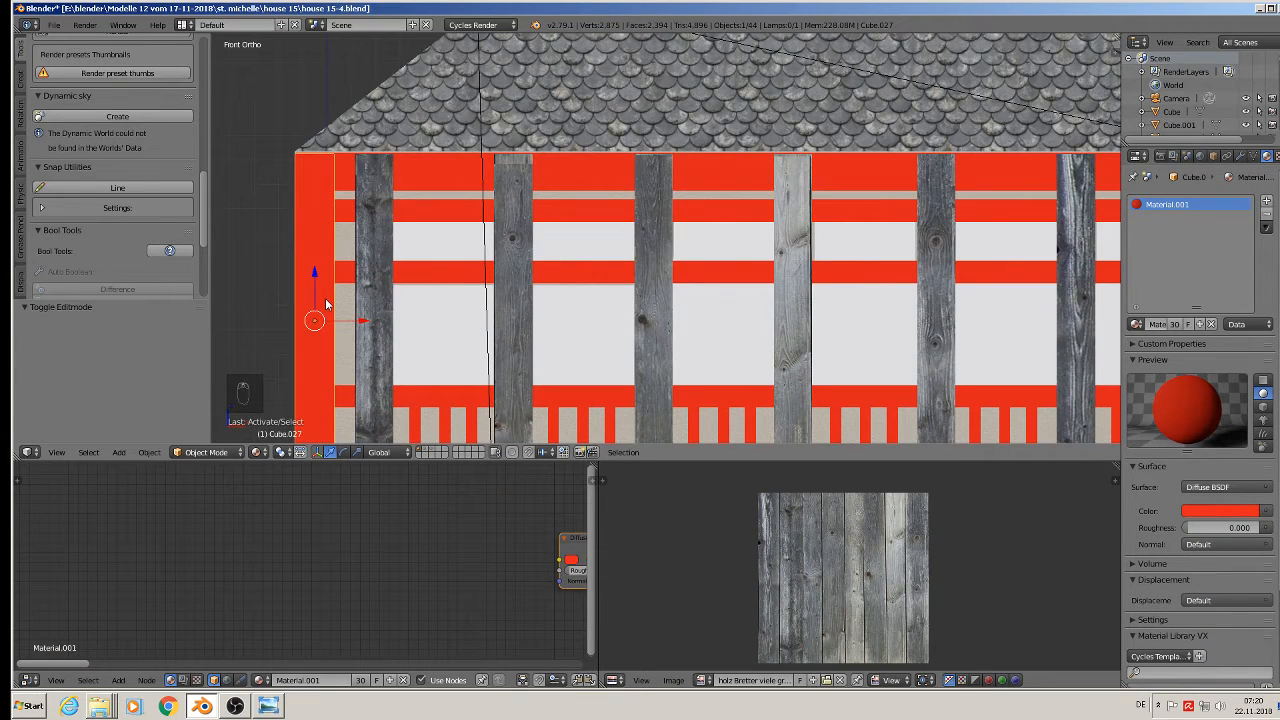
{"action": "scroll", "coordinate": [326, 303], "scroll_direction": "down", "scroll_amount": 3}
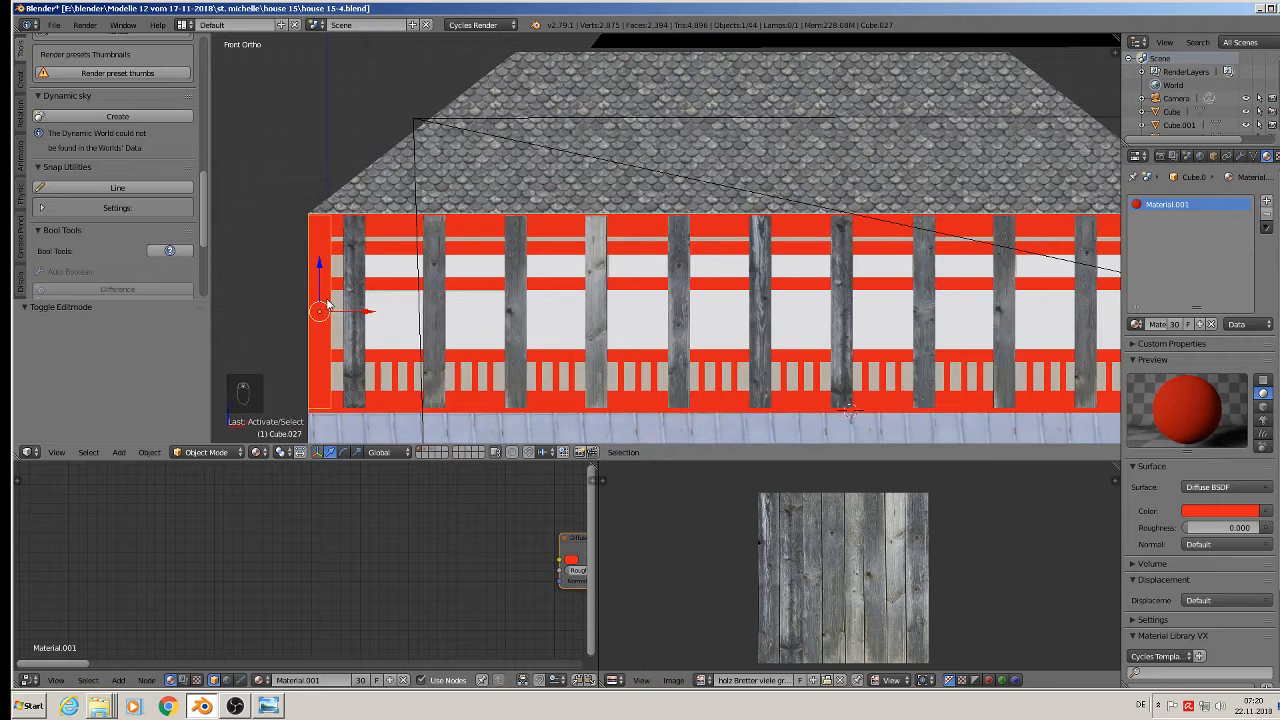
{"action": "key", "text": "x"}
{"action": "left_click", "coordinate": [315, 300]}
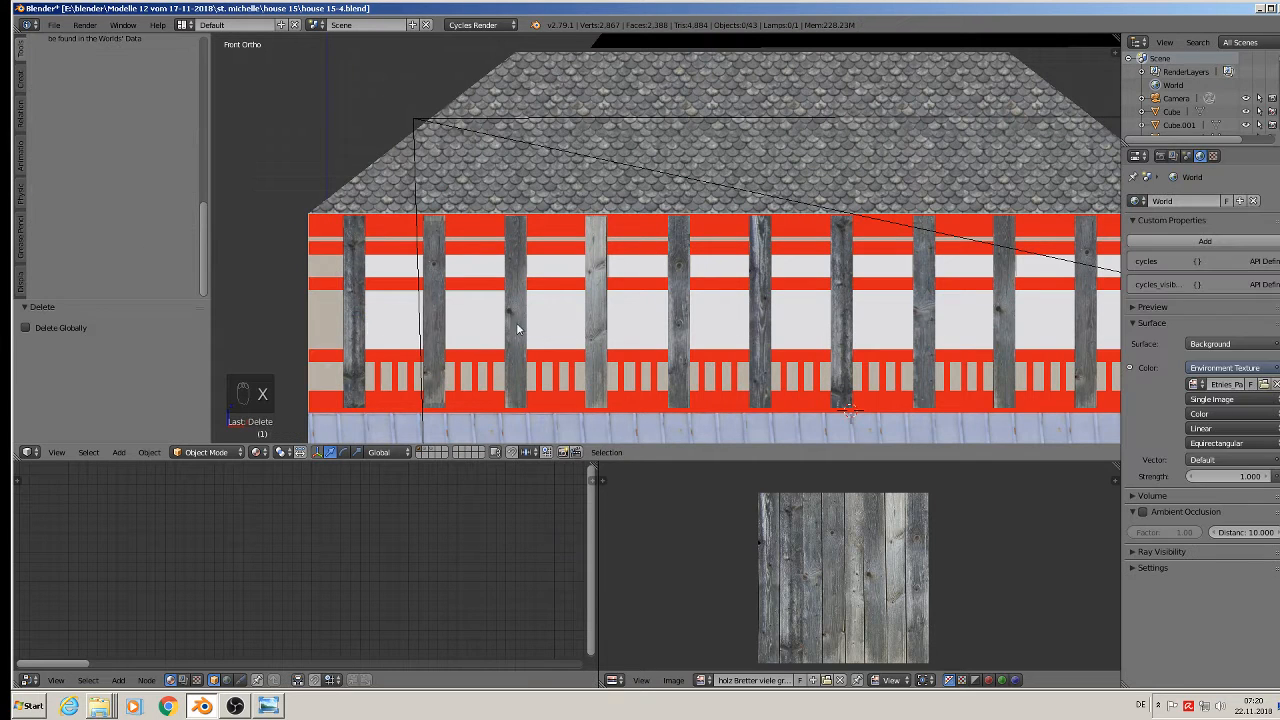
Step: Duplicate the light-coloured fourth wood post and move the copy -0.197 along X to the left corner of the facade
{"action": "right_click", "coordinate": [603, 299]}
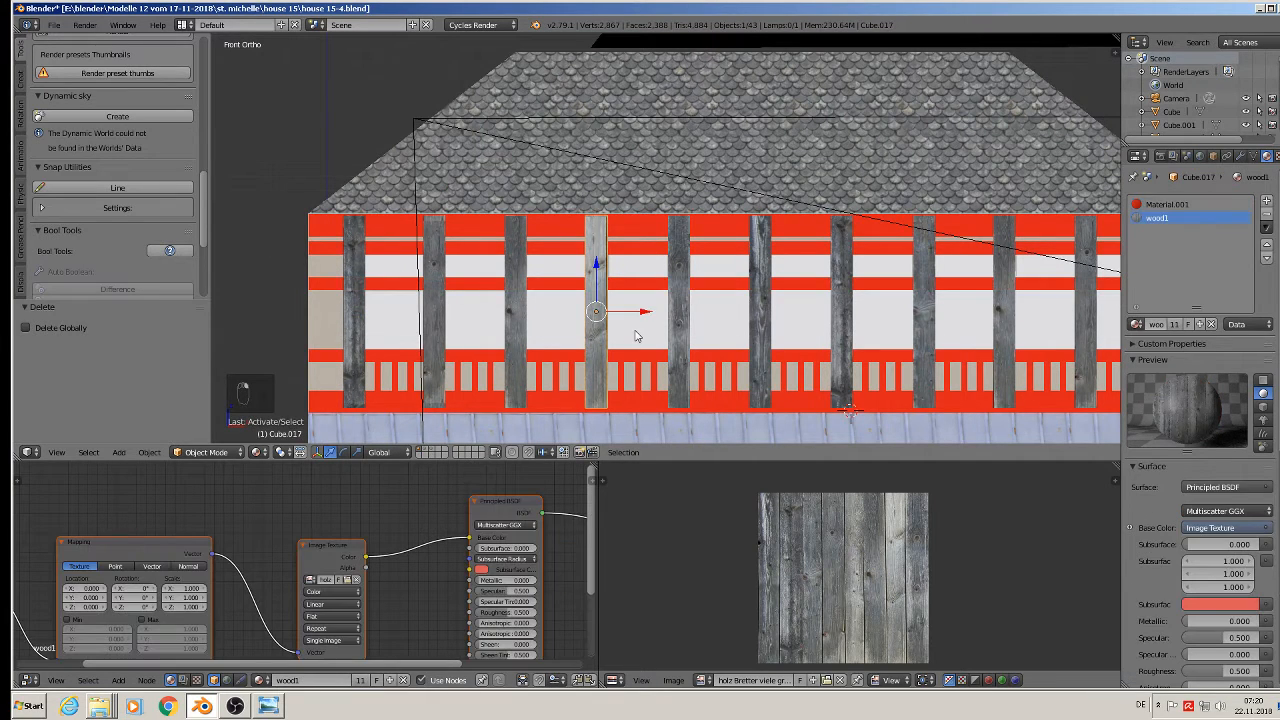
{"action": "key", "text": "shift+d"}
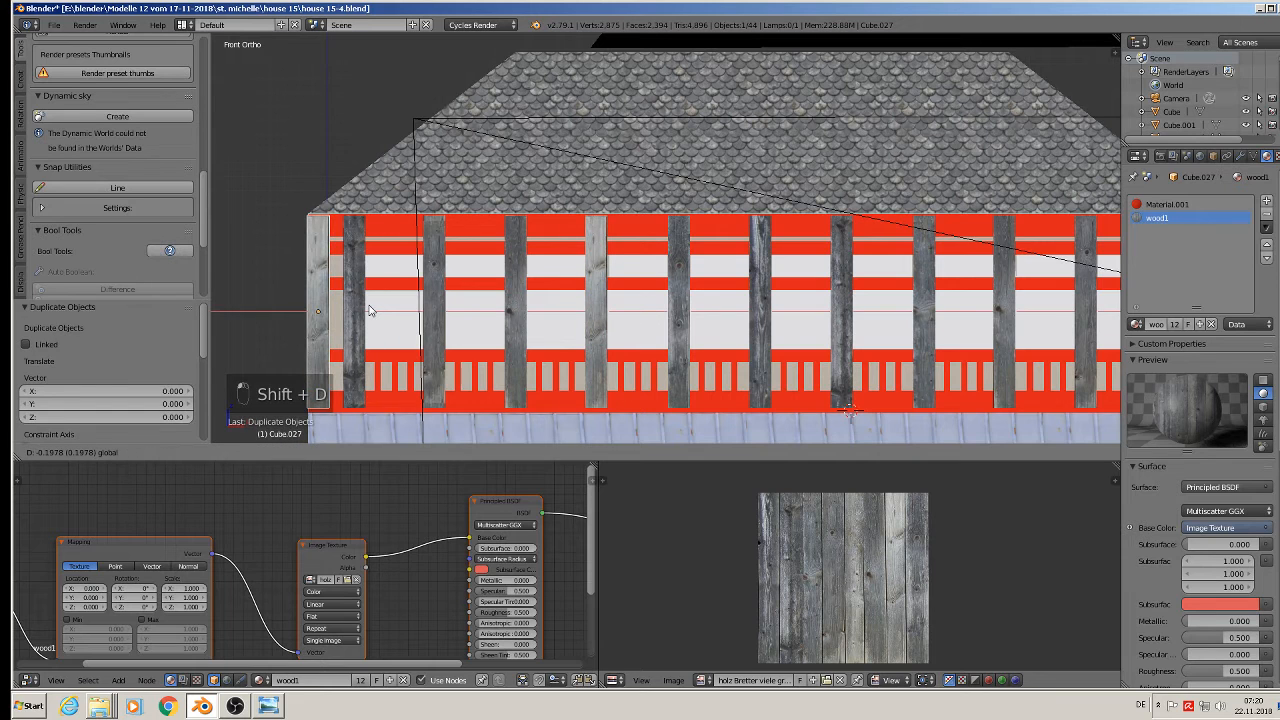
{"action": "left_click", "coordinate": [371, 309]}
Step: Delete the red corner post at the right end of the upper facade
{"action": "scroll", "coordinate": [930, 322], "scroll_direction": "down", "scroll_amount": 1}
{"action": "middle_click_drag", "start_coordinate": [933, 319], "coordinate": [636, 277], "text": "shift"}
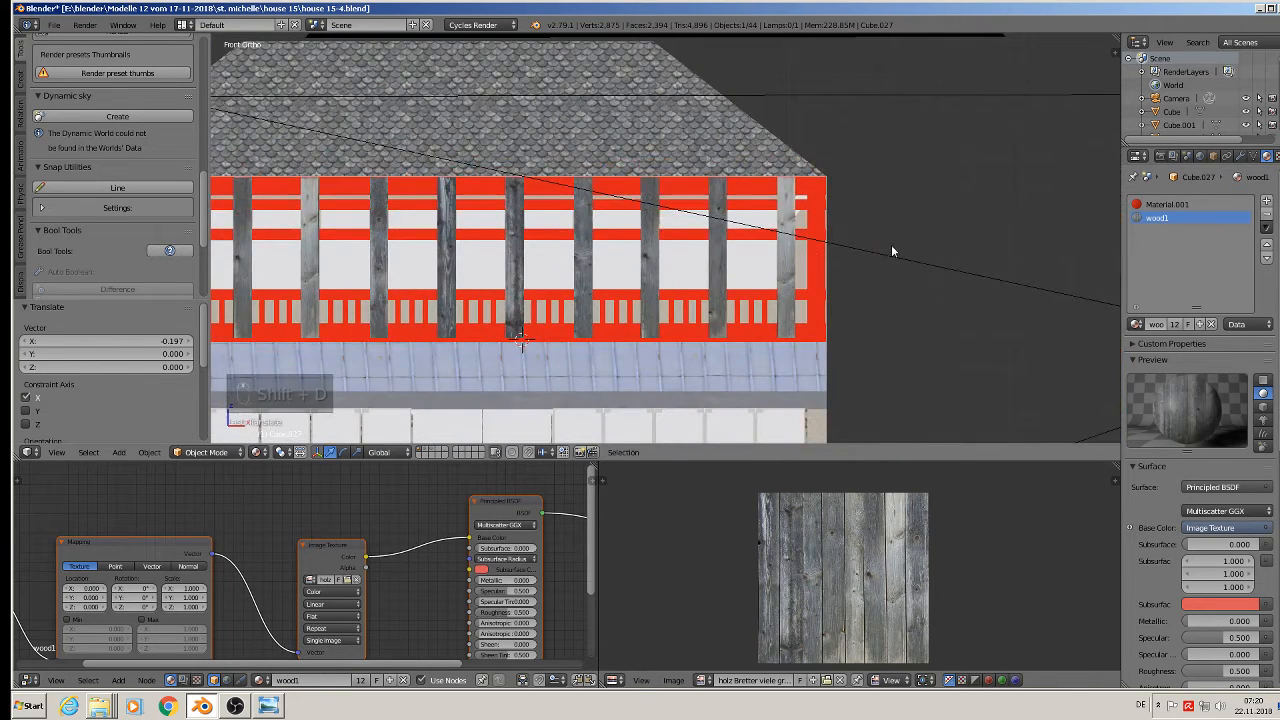
{"action": "right_click", "coordinate": [816, 252]}
{"action": "key", "text": "x"}
{"action": "left_click", "coordinate": [814, 251]}
Step: Duplicate the ninth wood post and move the copy 0.142 along X to the right corner of the facade
{"action": "right_click", "coordinate": [648, 259]}
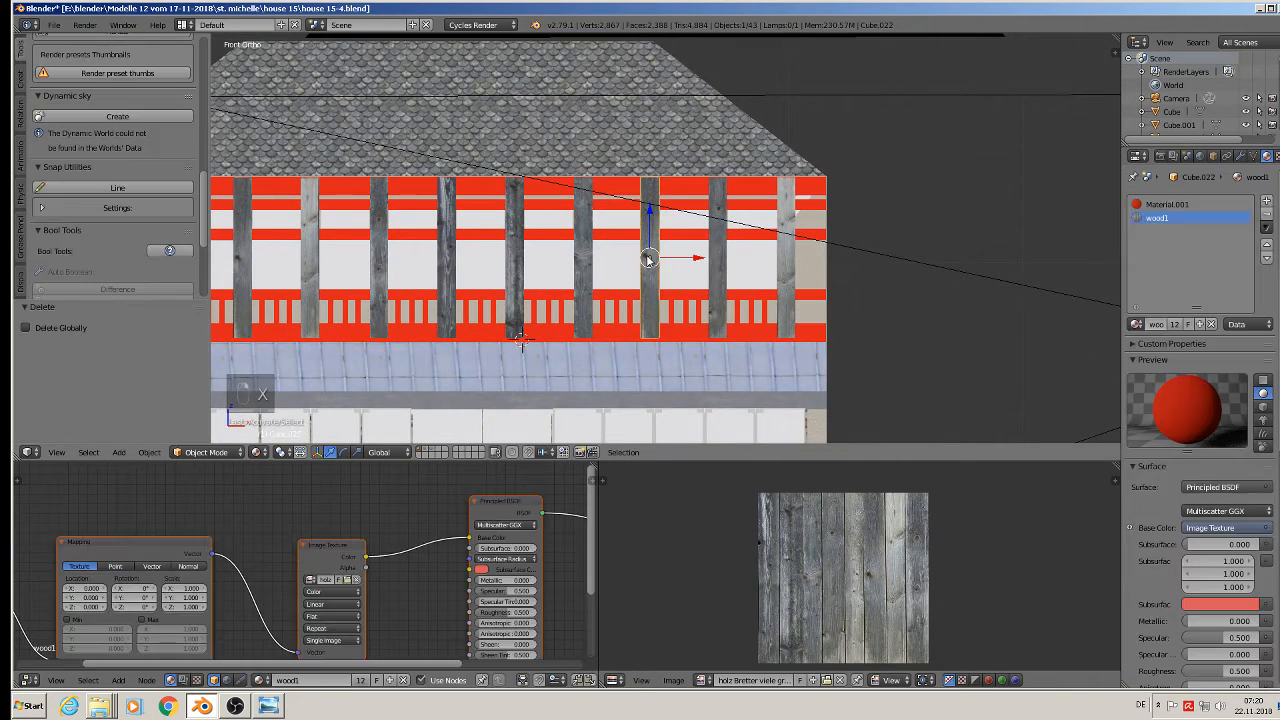
{"action": "key", "text": "shift+d"}
{"action": "right_click", "coordinate": [677, 257]}
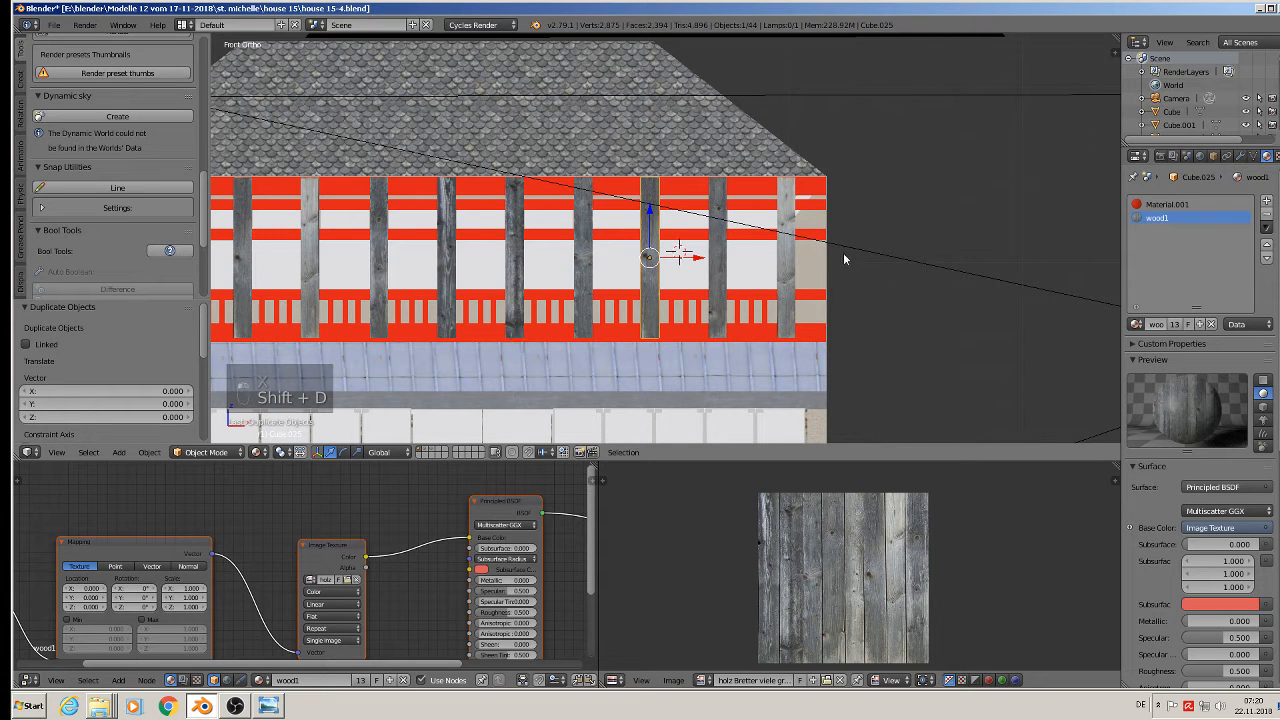
{"action": "left_click_drag", "start_coordinate": [692, 258], "coordinate": [858, 259]}
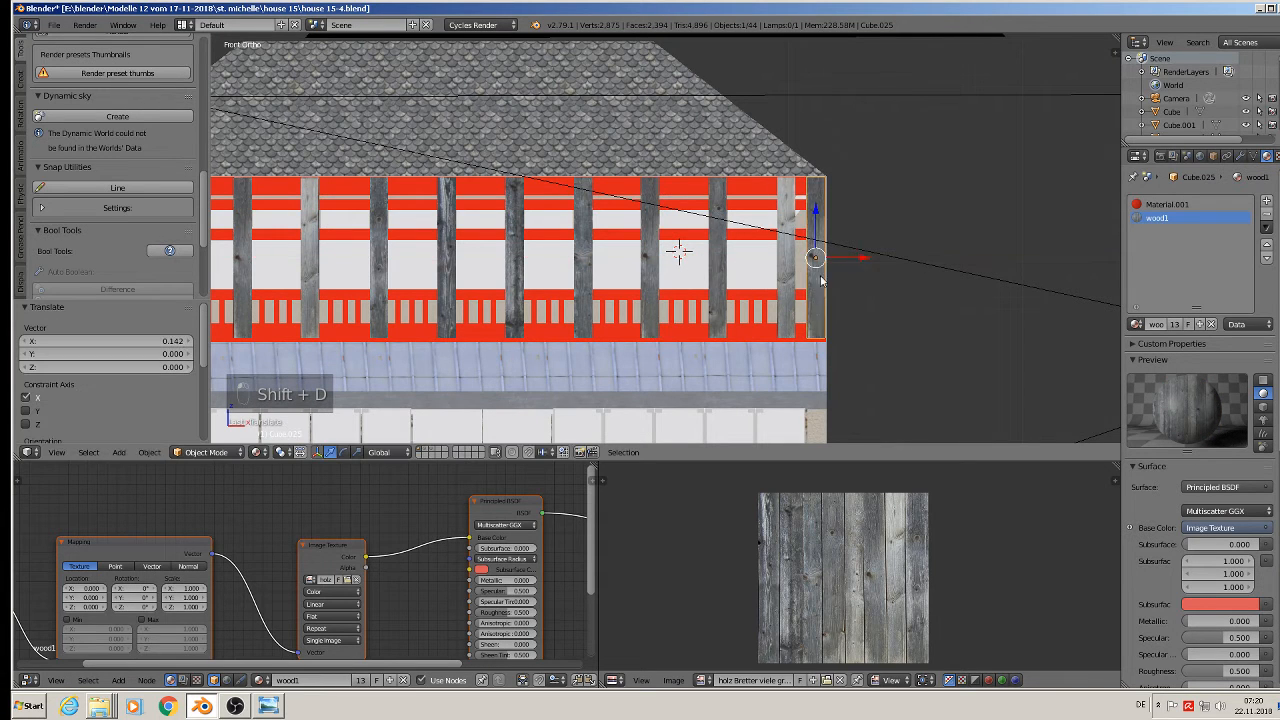
Step: UV-project the three railing balusters between the first and second wood-textured facade posts from view
{"action": "middle_click_drag", "start_coordinate": [740, 294], "coordinate": [895, 260], "text": "shift"}
{"action": "scroll", "coordinate": [755, 302], "scroll_direction": "up", "scroll_amount": 3}
{"action": "middle_click_drag", "start_coordinate": [494, 282], "coordinate": [912, 252], "text": "shift"}
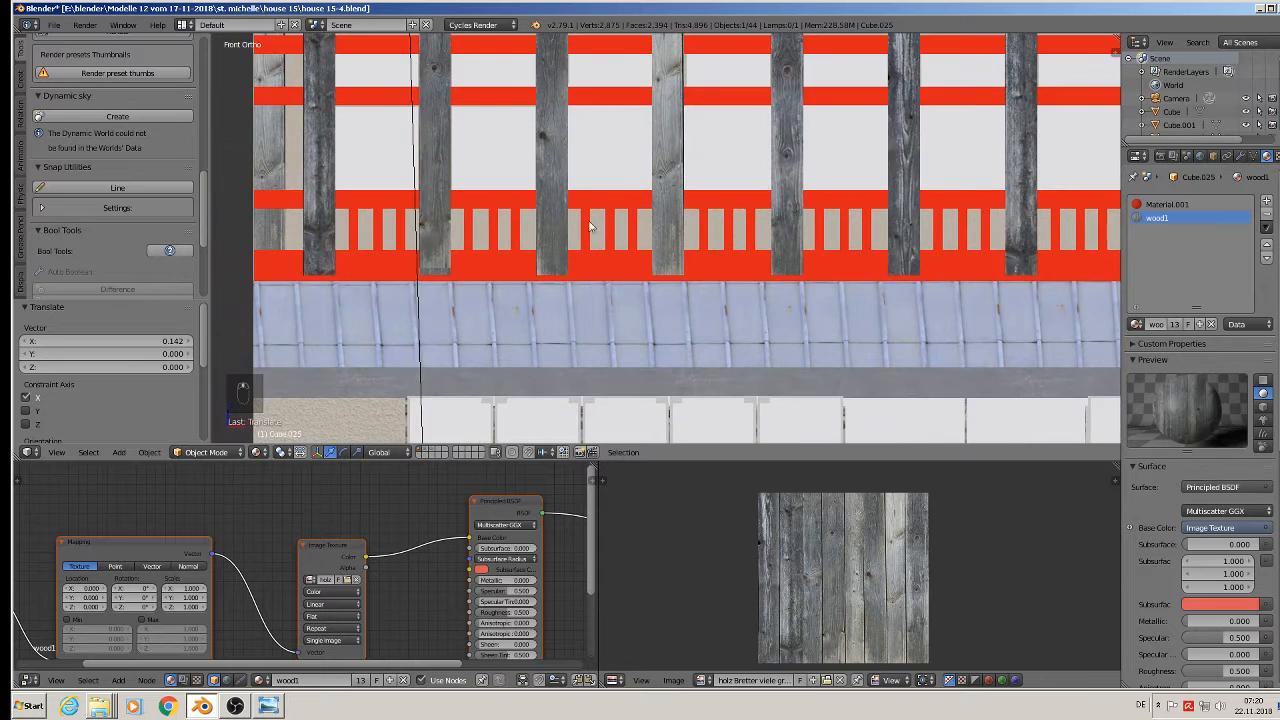
{"action": "scroll", "coordinate": [447, 249], "scroll_direction": "down", "scroll_amount": 3}
{"action": "scroll", "coordinate": [446, 253], "scroll_direction": "up", "scroll_amount": 1}
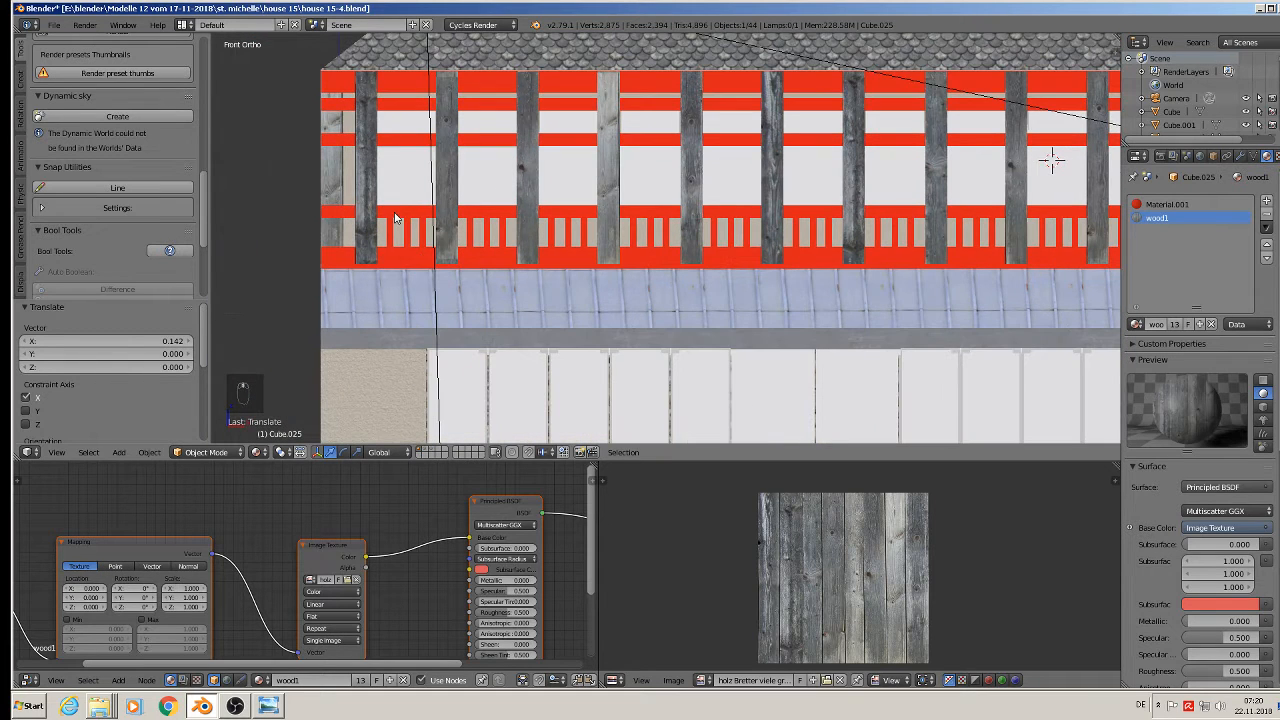
{"action": "scroll", "coordinate": [395, 218], "scroll_direction": "down", "scroll_amount": 2}
{"action": "scroll", "coordinate": [386, 201], "scroll_direction": "up", "scroll_amount": 1}
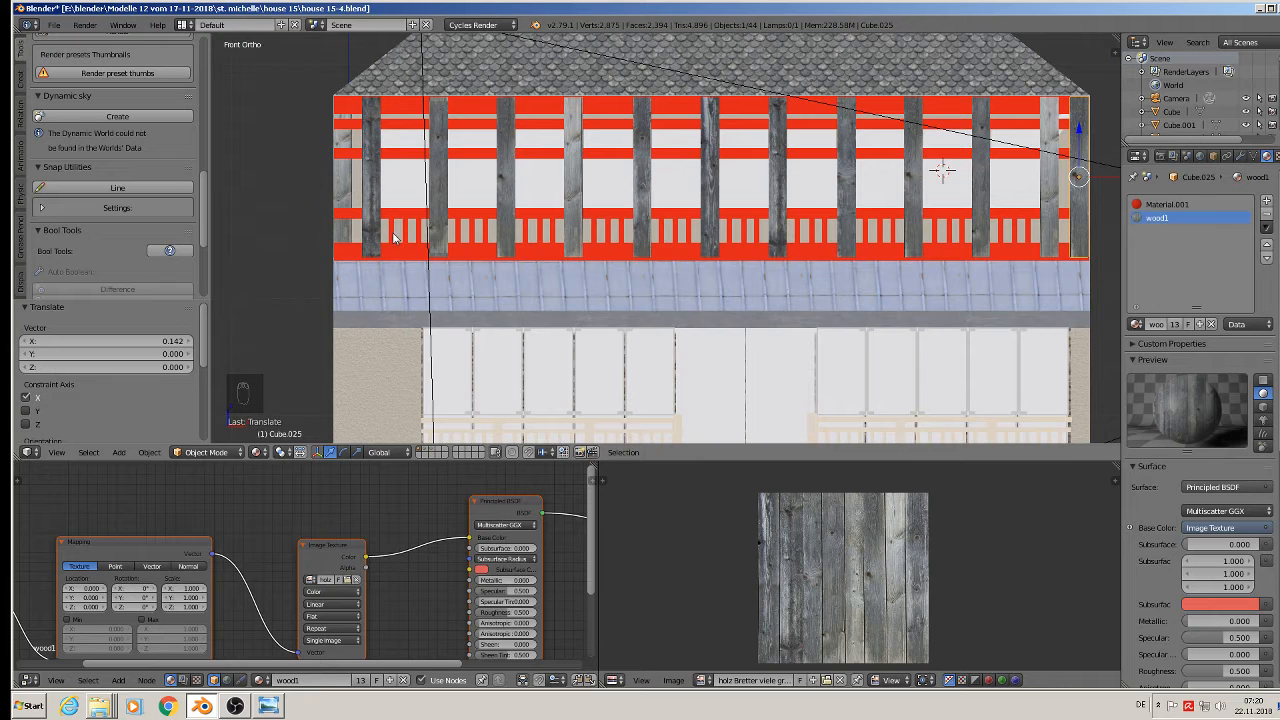
{"action": "right_click", "coordinate": [398, 237]}
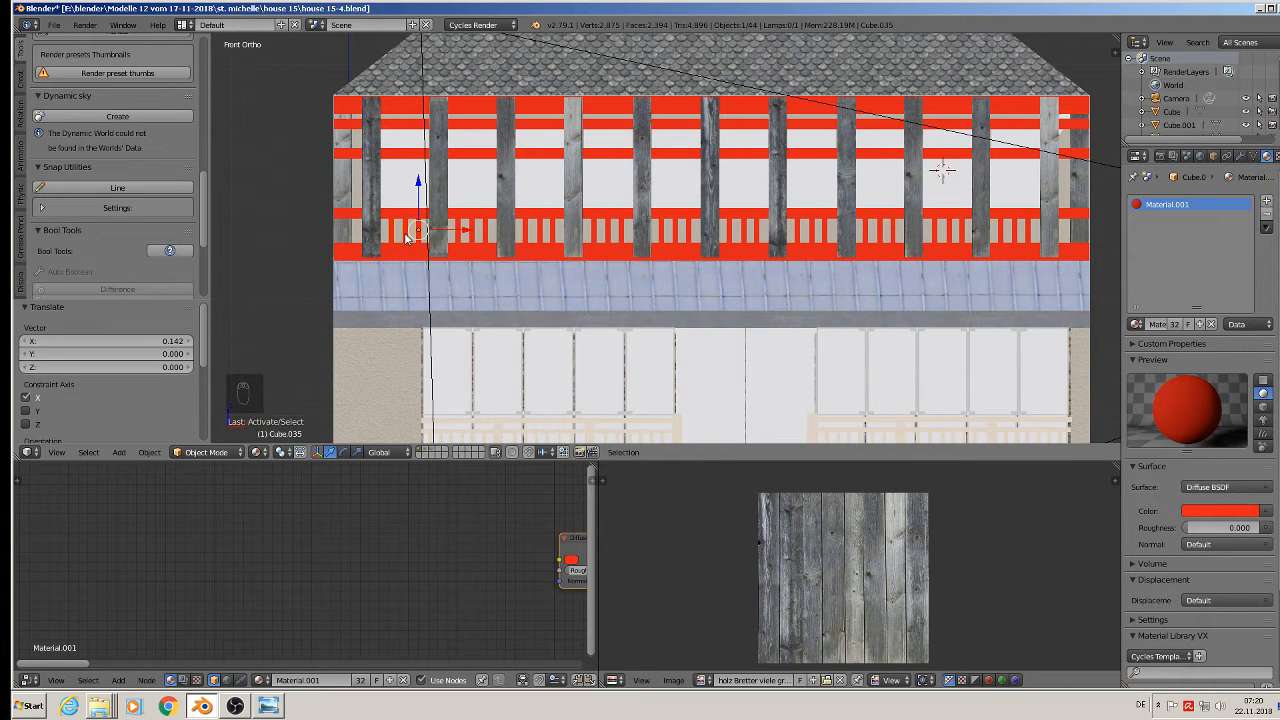
{"action": "scroll", "coordinate": [407, 236], "scroll_direction": "up", "scroll_amount": 8}
{"action": "key", "text": "Tab"}
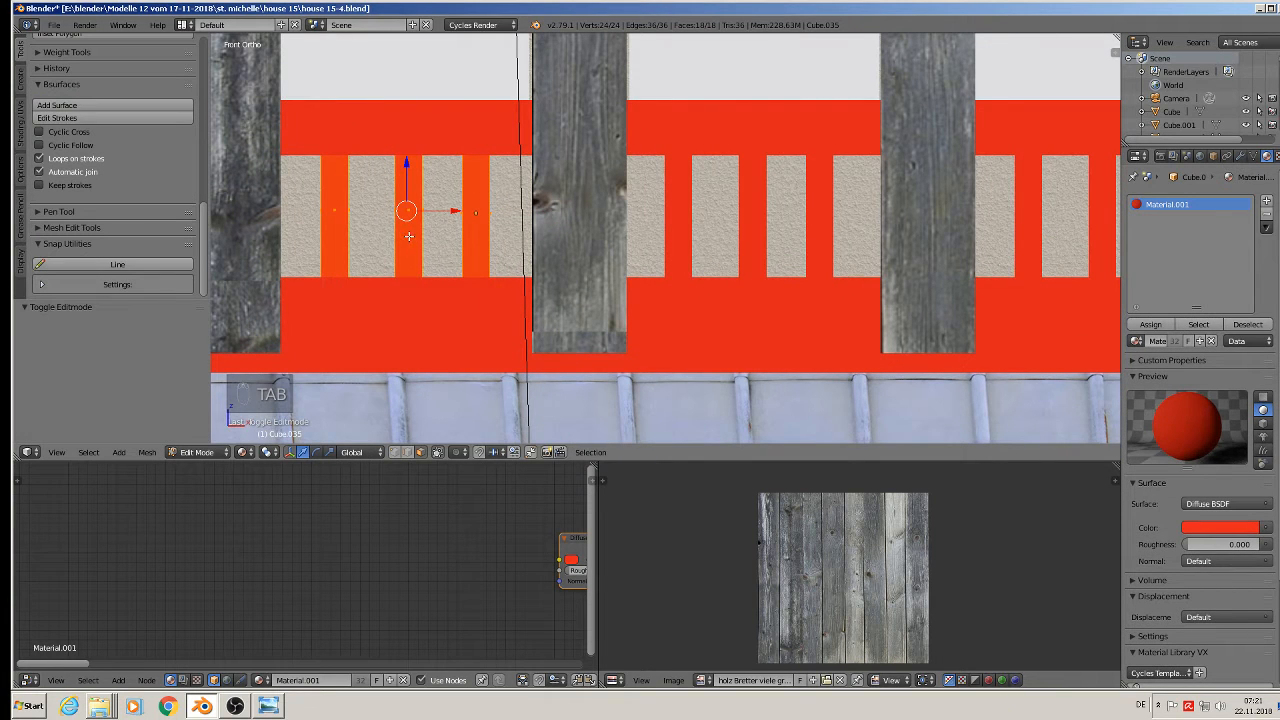
{"action": "key", "text": "u"}
{"action": "left_click", "coordinate": [409, 236]}
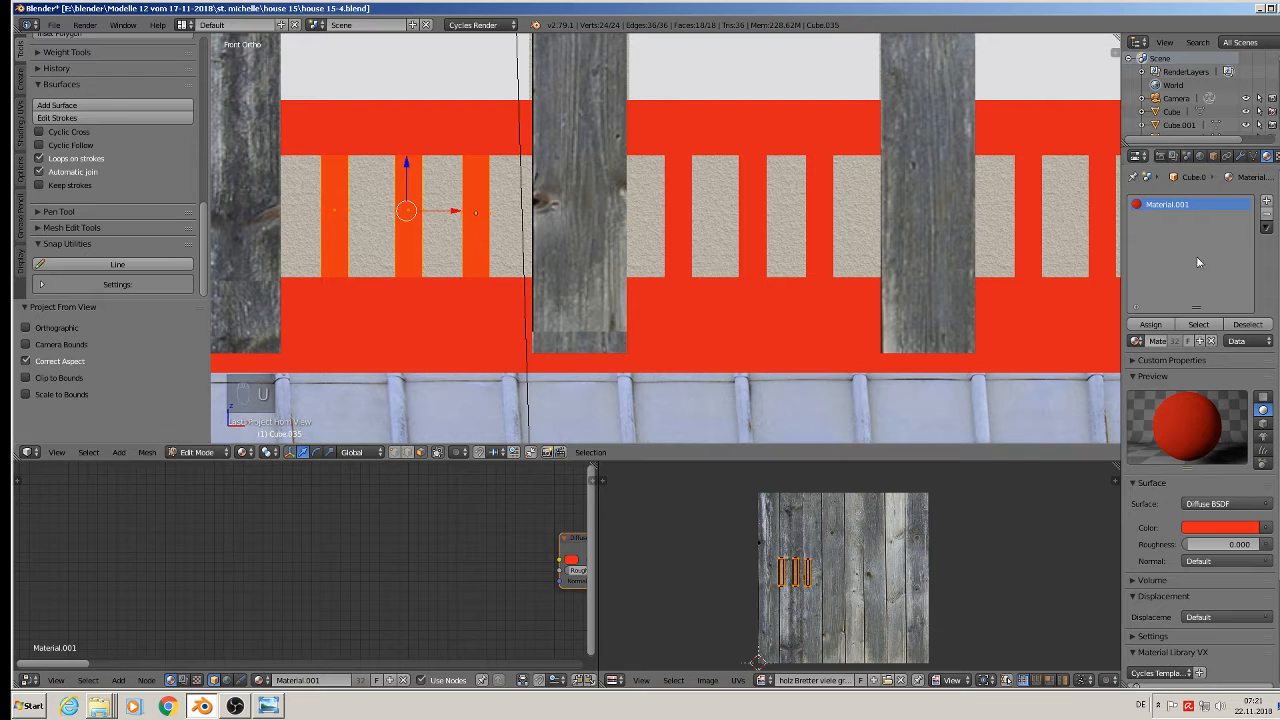
Step: Give the first baluster group a second material slot with wood1 and assign it to the whole mesh
{"action": "left_click", "coordinate": [1267, 203]}
{"action": "left_click", "coordinate": [1137, 341]}
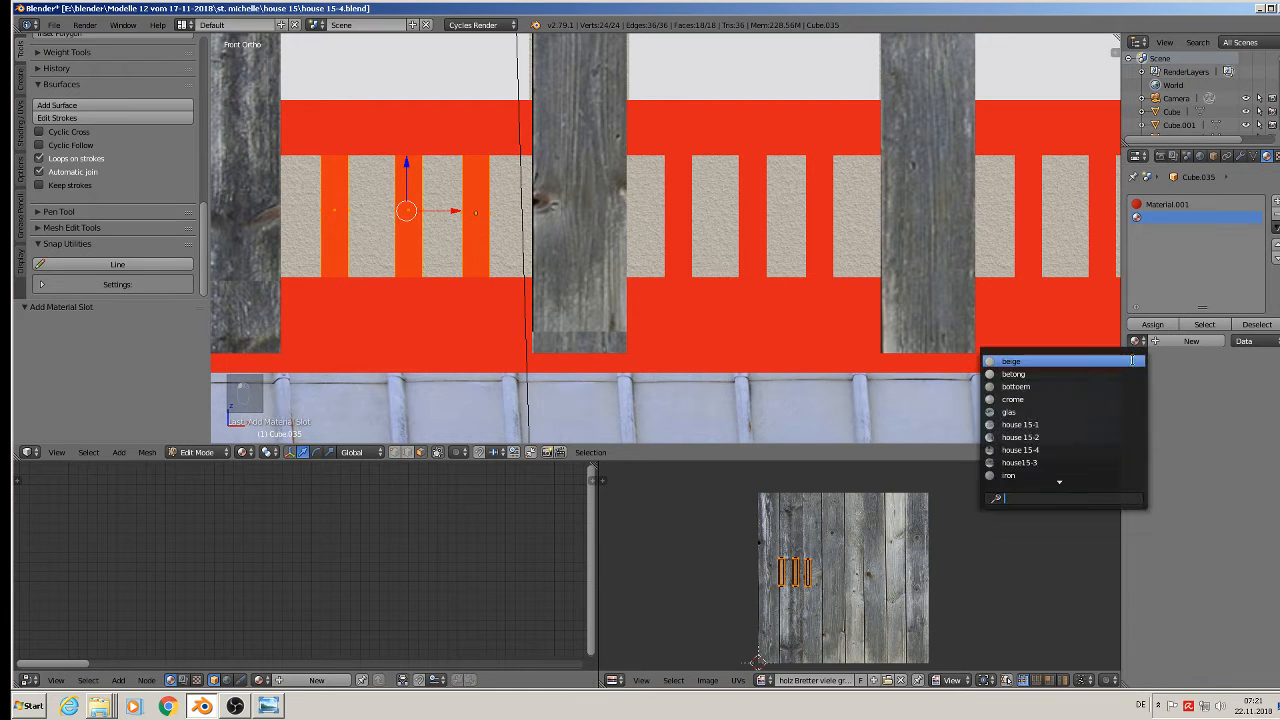
{"action": "scroll", "coordinate": [1077, 466], "scroll_direction": "down", "scroll_amount": 9}
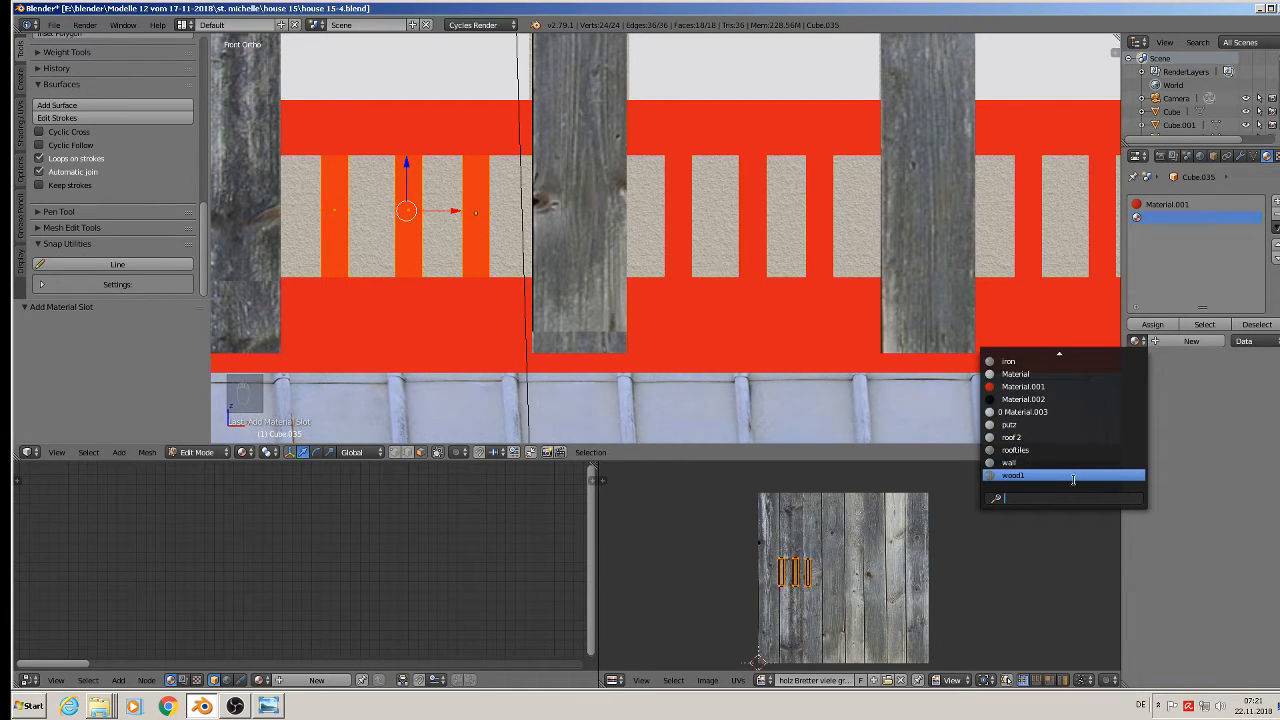
{"action": "left_click", "coordinate": [1047, 476]}
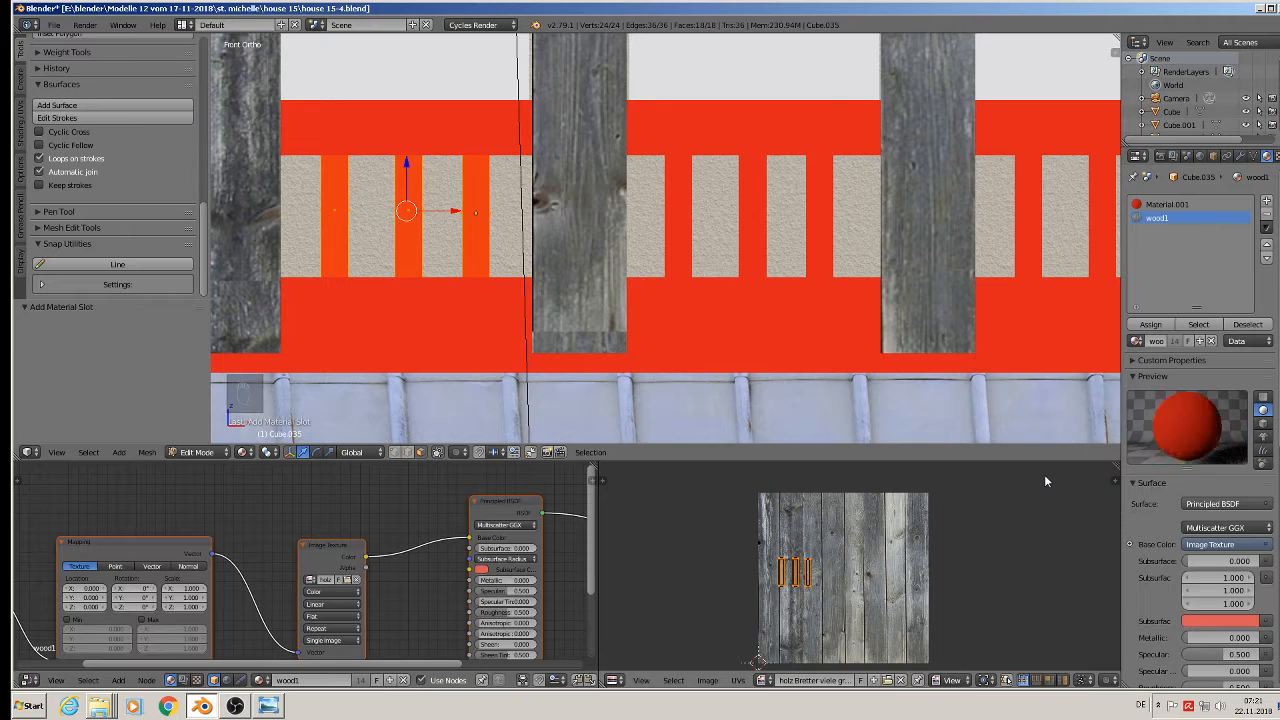
{"action": "left_click", "coordinate": [1151, 326]}
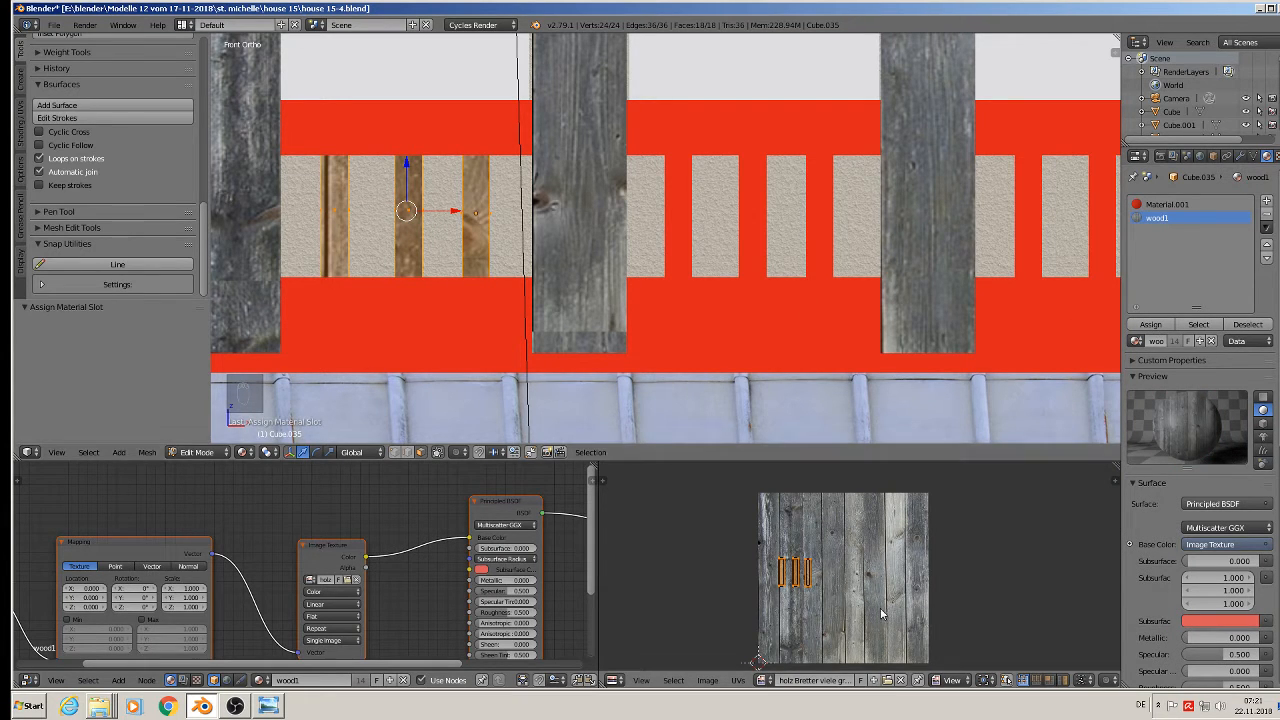
Step: Scale the first baluster group's UVs up about three times and finish editing the group
{"action": "key", "text": "s"}
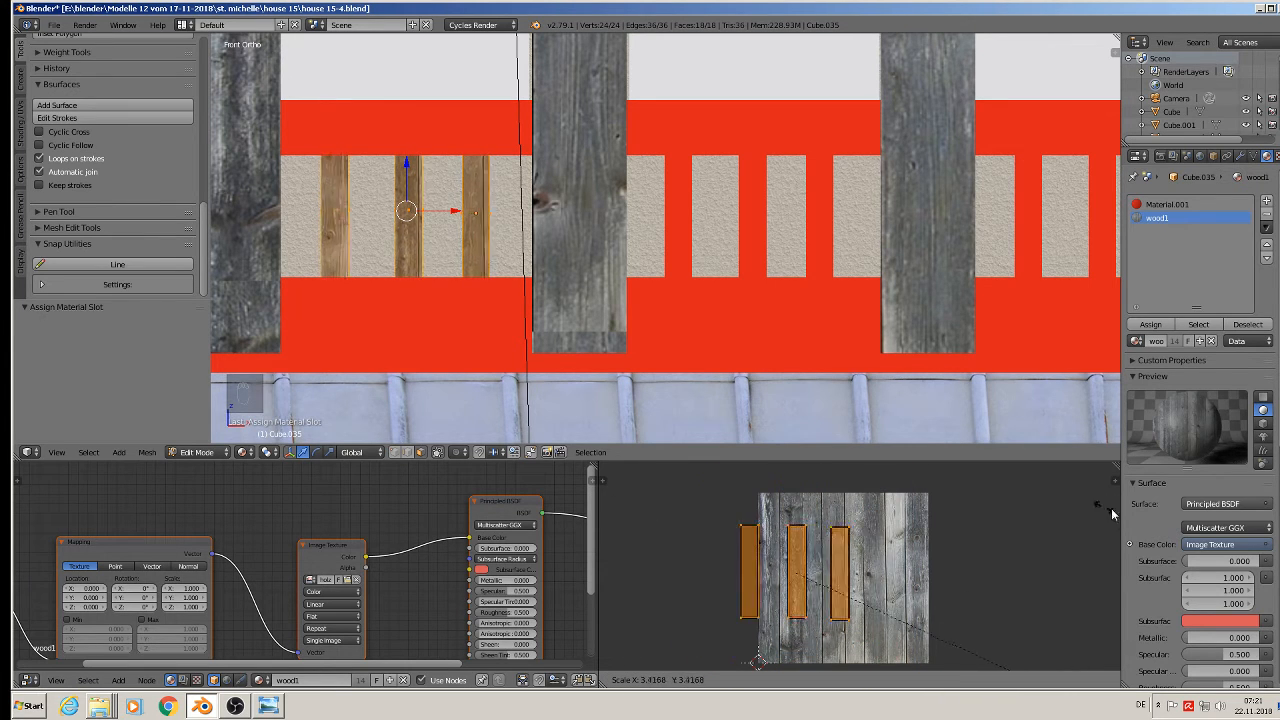
{"action": "left_click", "coordinate": [1063, 490]}
{"action": "key", "text": "Tab"}
Step: Give the second baluster group, right of the first, a second material slot with wood1 and assign it to the whole mesh
{"action": "right_click", "coordinate": [668, 219]}
{"action": "key", "text": "Tab"}
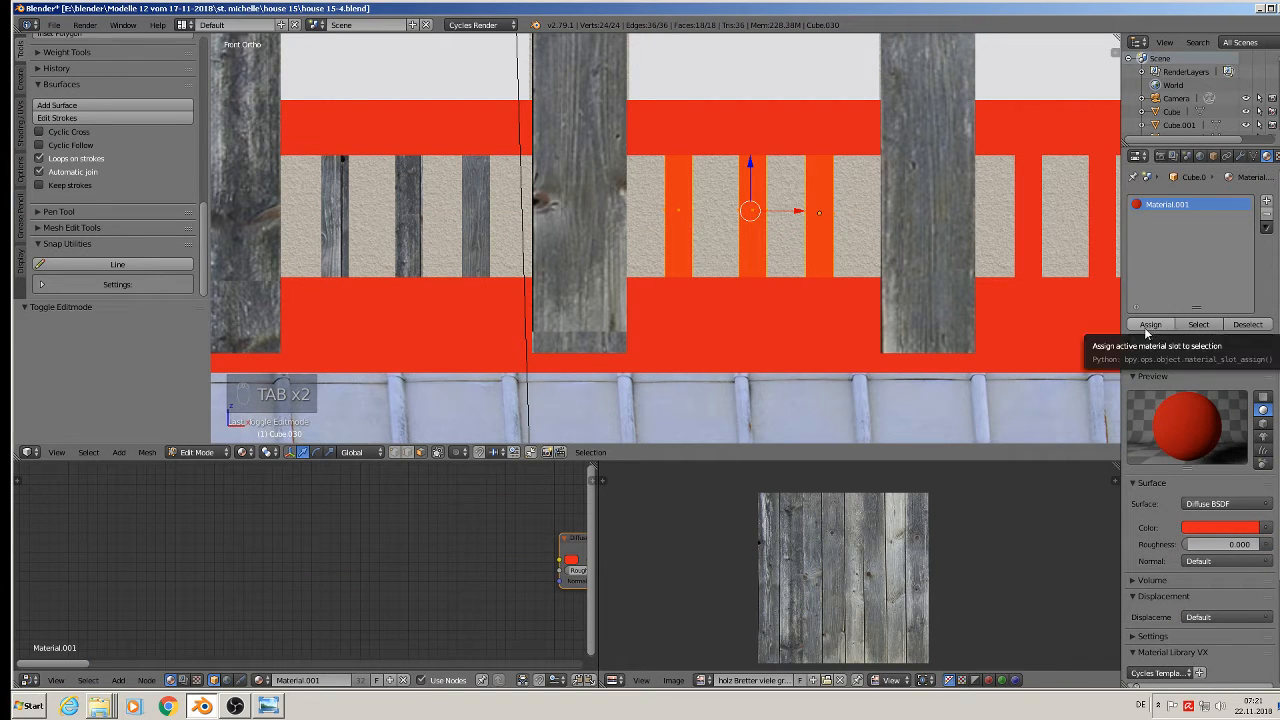
{"action": "left_click", "coordinate": [1266, 200]}
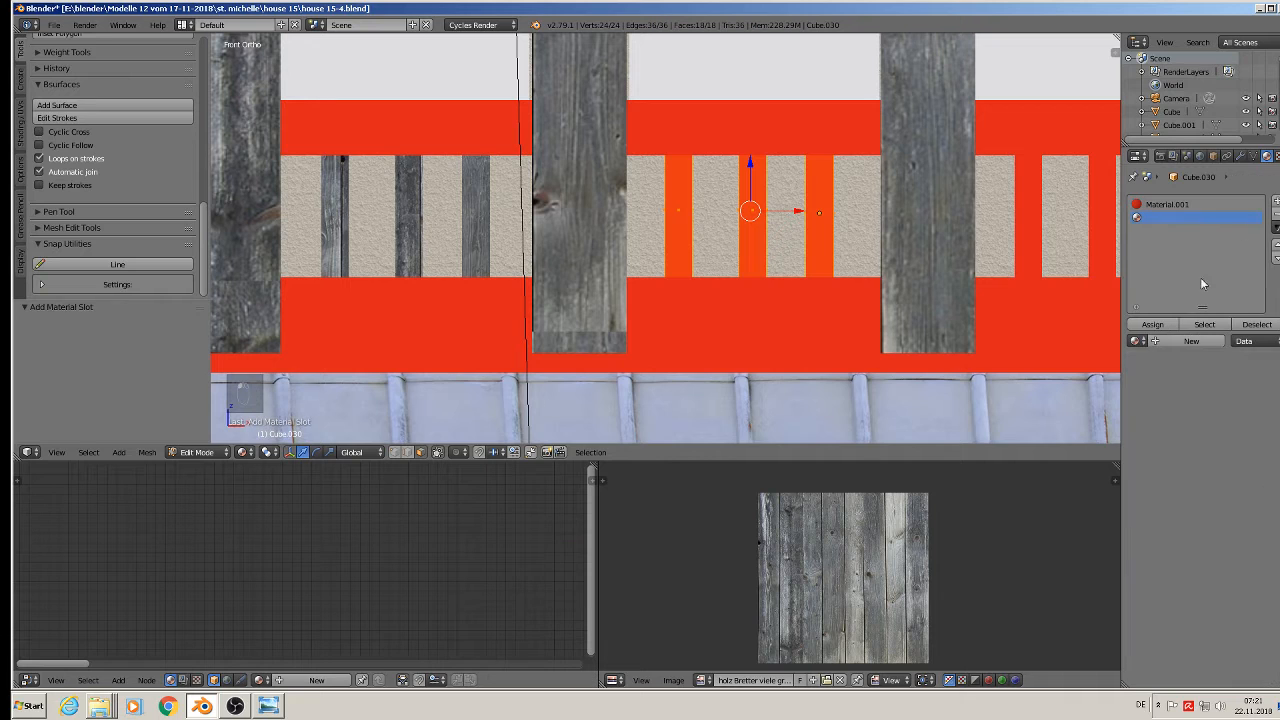
{"action": "left_click", "coordinate": [1137, 341]}
{"action": "scroll", "coordinate": [1100, 462], "scroll_direction": "down", "scroll_amount": 8}
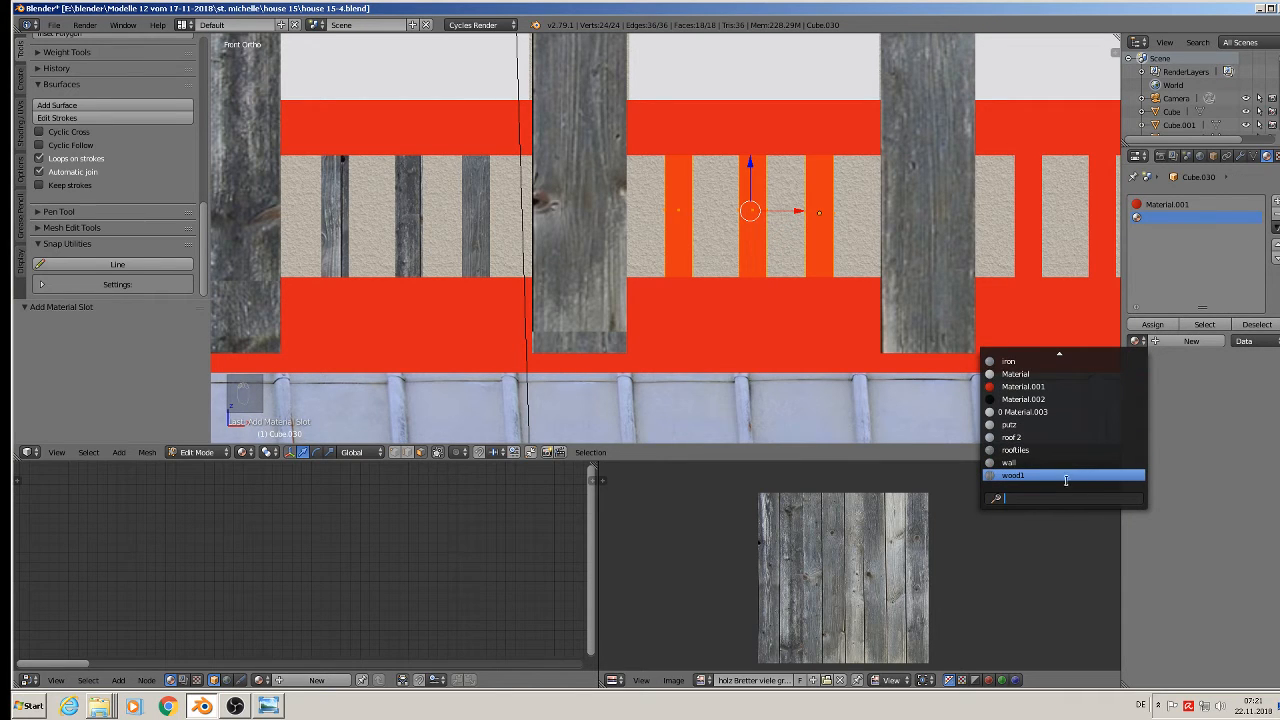
{"action": "left_click", "coordinate": [1066, 478]}
{"action": "left_click", "coordinate": [1150, 324]}
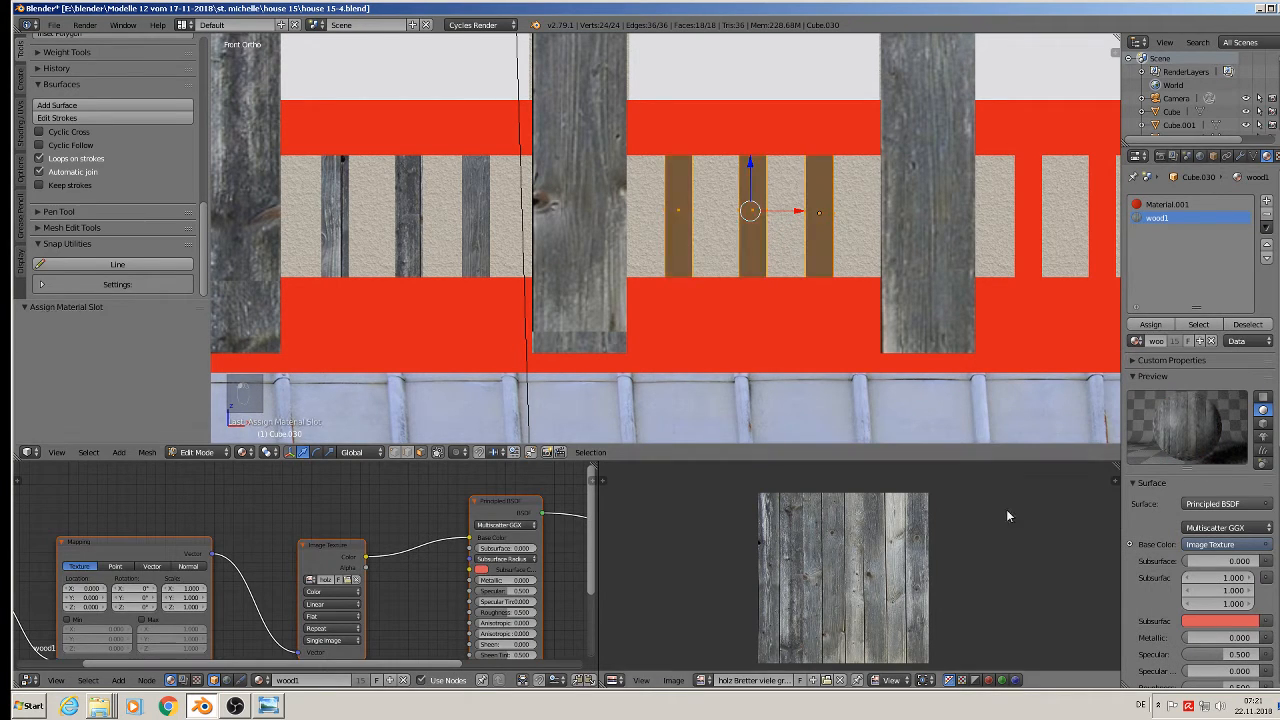
Step: UV-project the second baluster group from view, scale its UVs about 2.2 times, and finish editing the group
{"action": "key", "text": "u"}
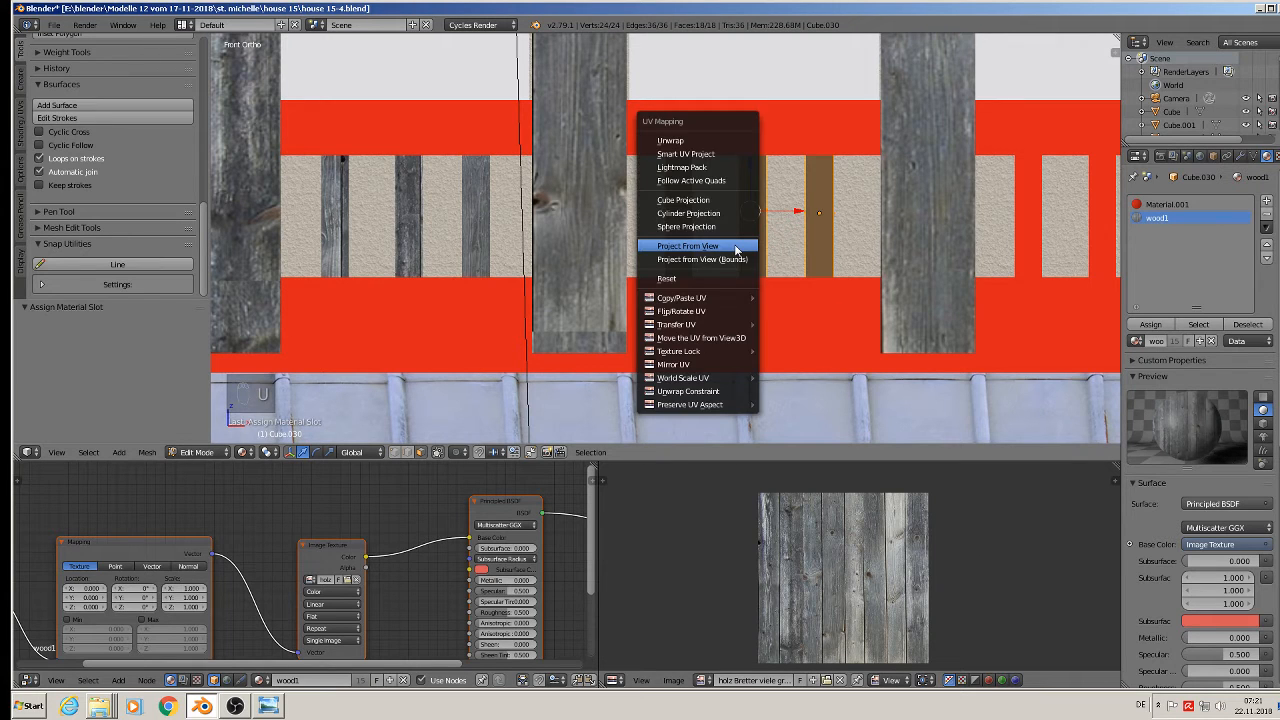
{"action": "left_click", "coordinate": [737, 248]}
{"action": "key", "text": "s"}
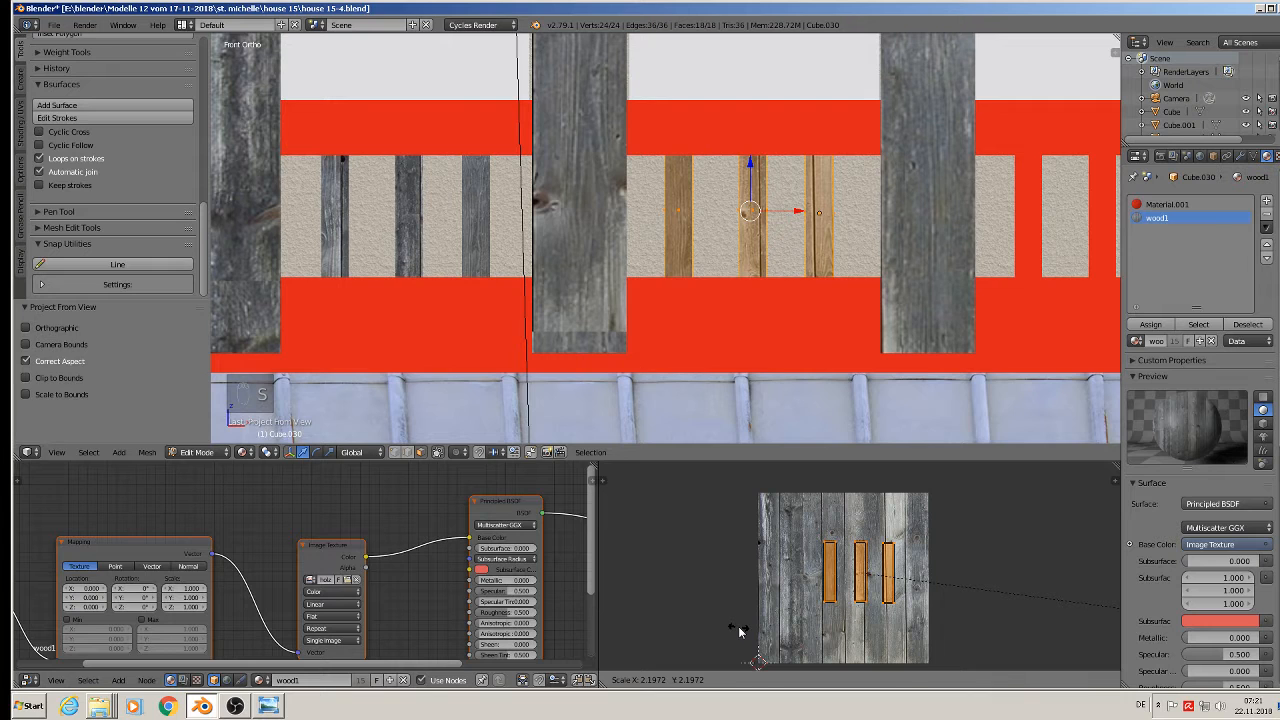
{"action": "left_click", "coordinate": [738, 626]}
{"action": "middle_click_drag", "start_coordinate": [765, 290], "coordinate": [225, 282], "text": "shift"}
{"action": "key", "text": "Tab"}
Step: Give the third baluster group a second material slot with wood1 and assign it to the whole mesh
{"action": "right_click", "coordinate": [495, 213]}
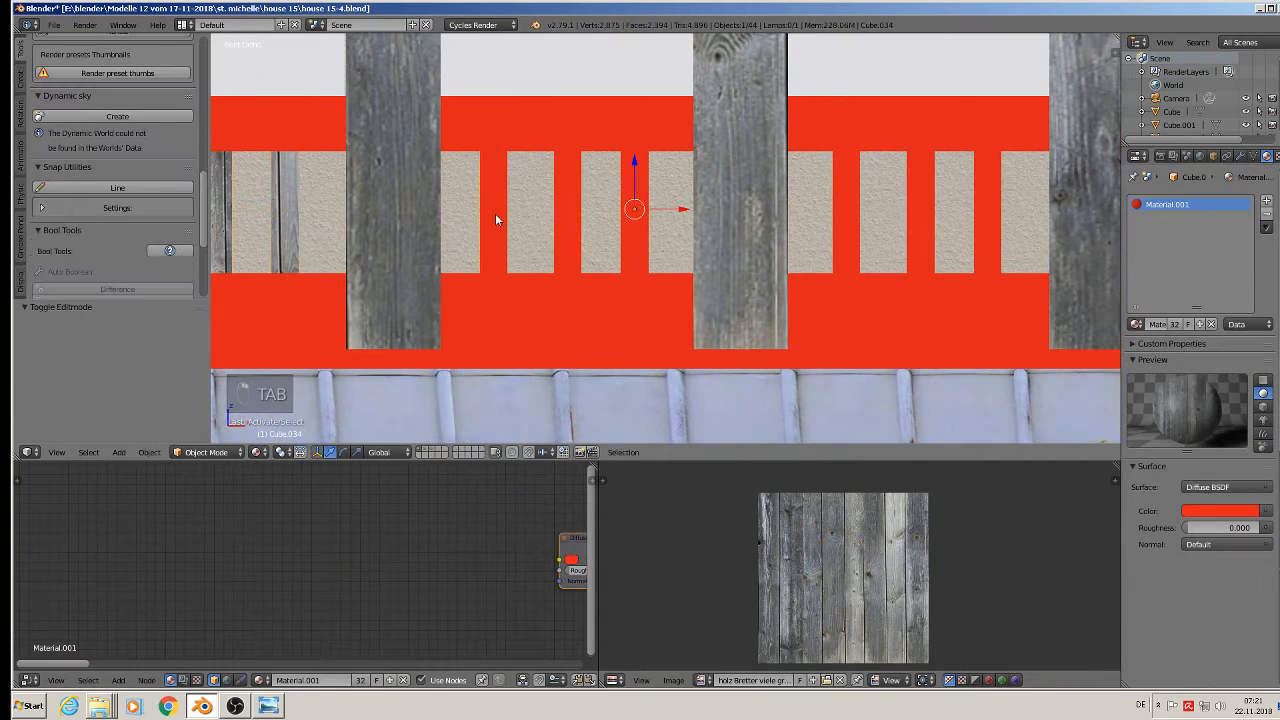
{"action": "key", "text": "Tab"}
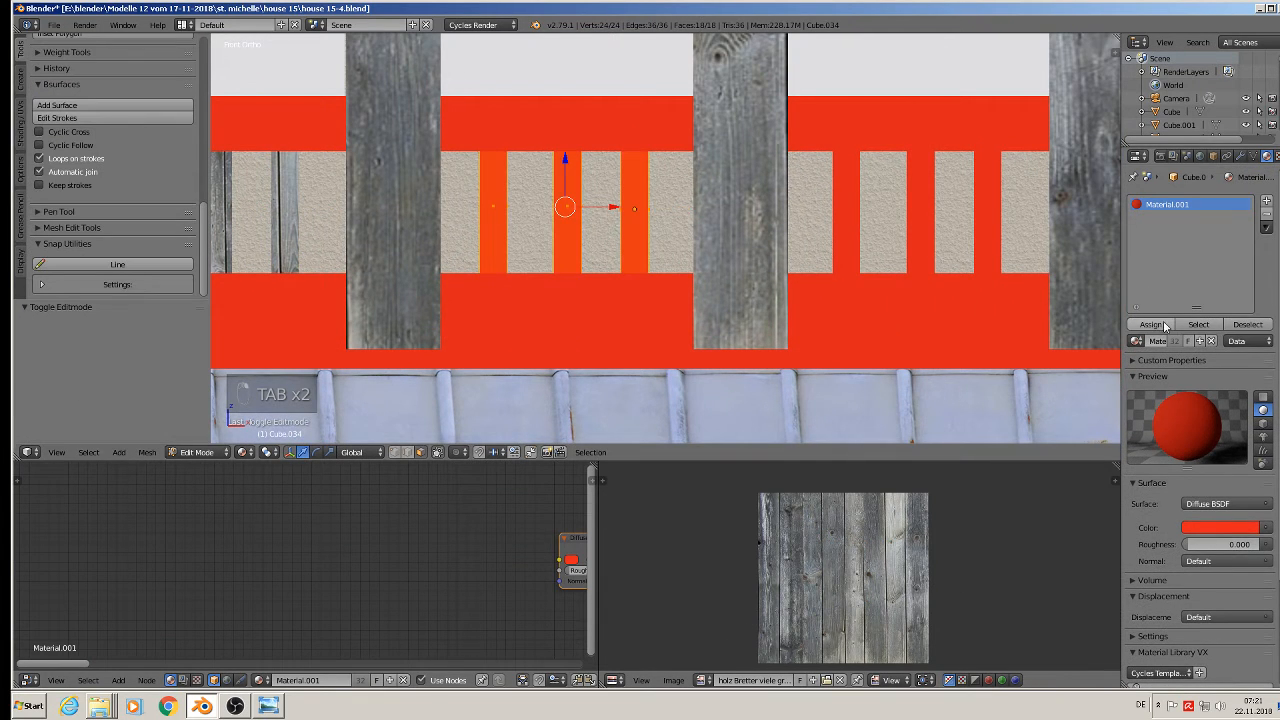
{"action": "left_click", "coordinate": [1266, 200]}
{"action": "left_click", "coordinate": [1135, 342]}
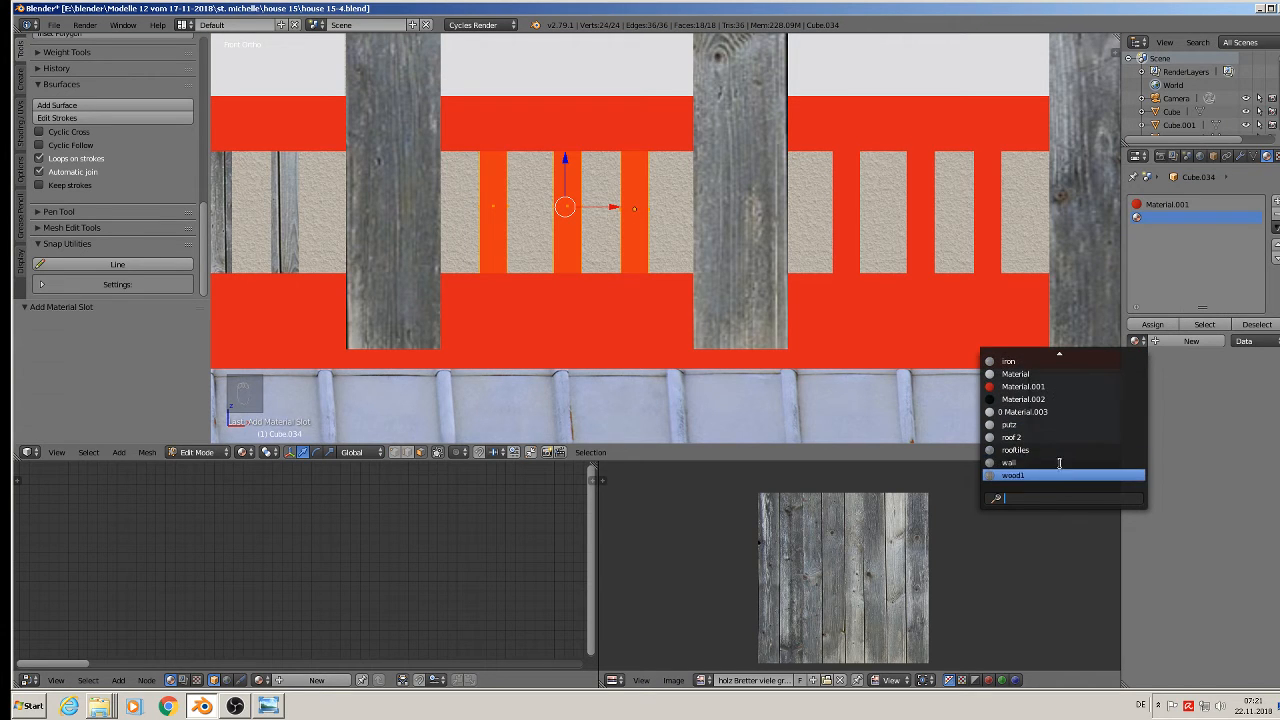
{"action": "scroll", "coordinate": [1042, 476], "scroll_direction": "down", "scroll_amount": 1}
{"action": "left_click", "coordinate": [1029, 474]}
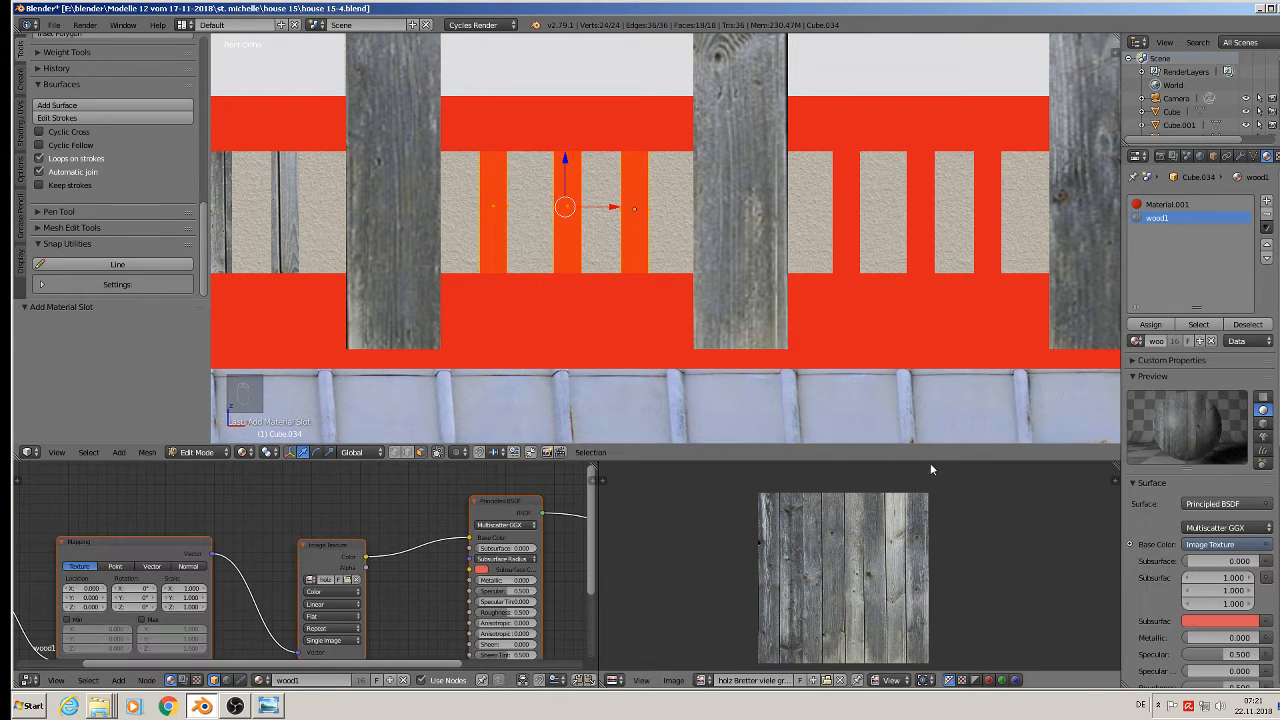
{"action": "left_click", "coordinate": [1150, 325]}
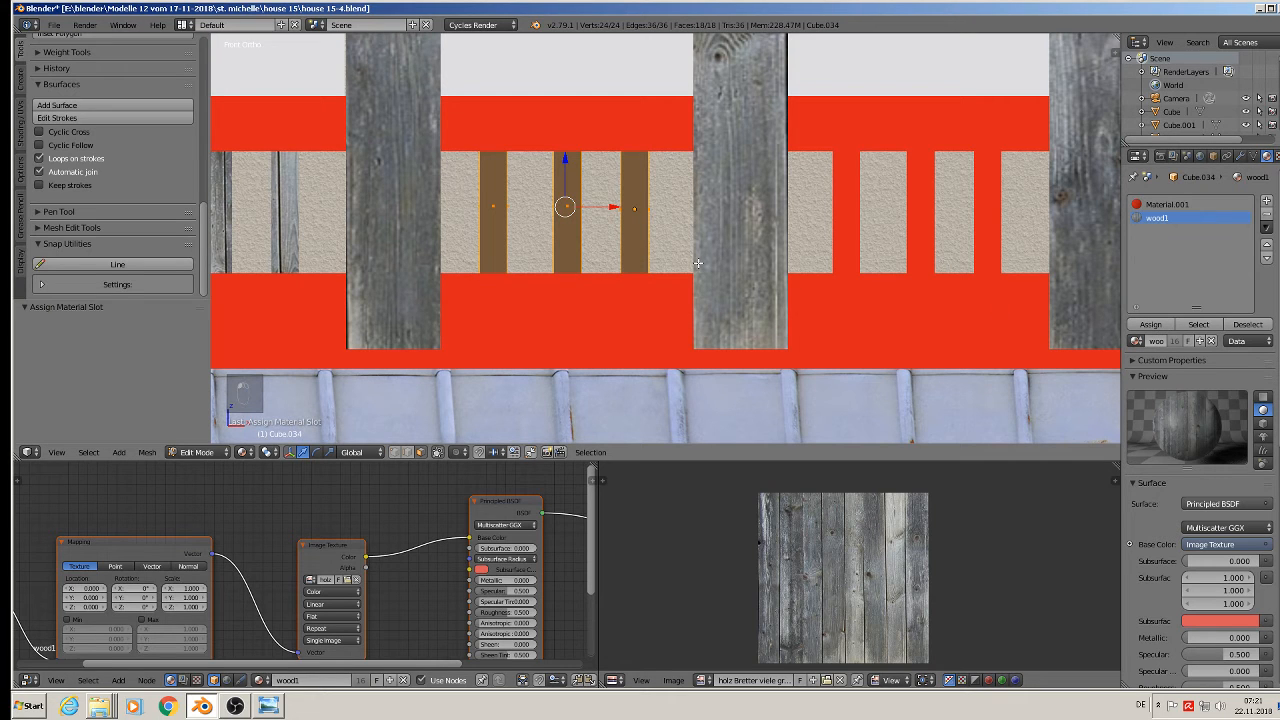
Step: UV-project the third baluster group from view onto the wood image and finish editing the group
{"action": "key", "text": "u"}
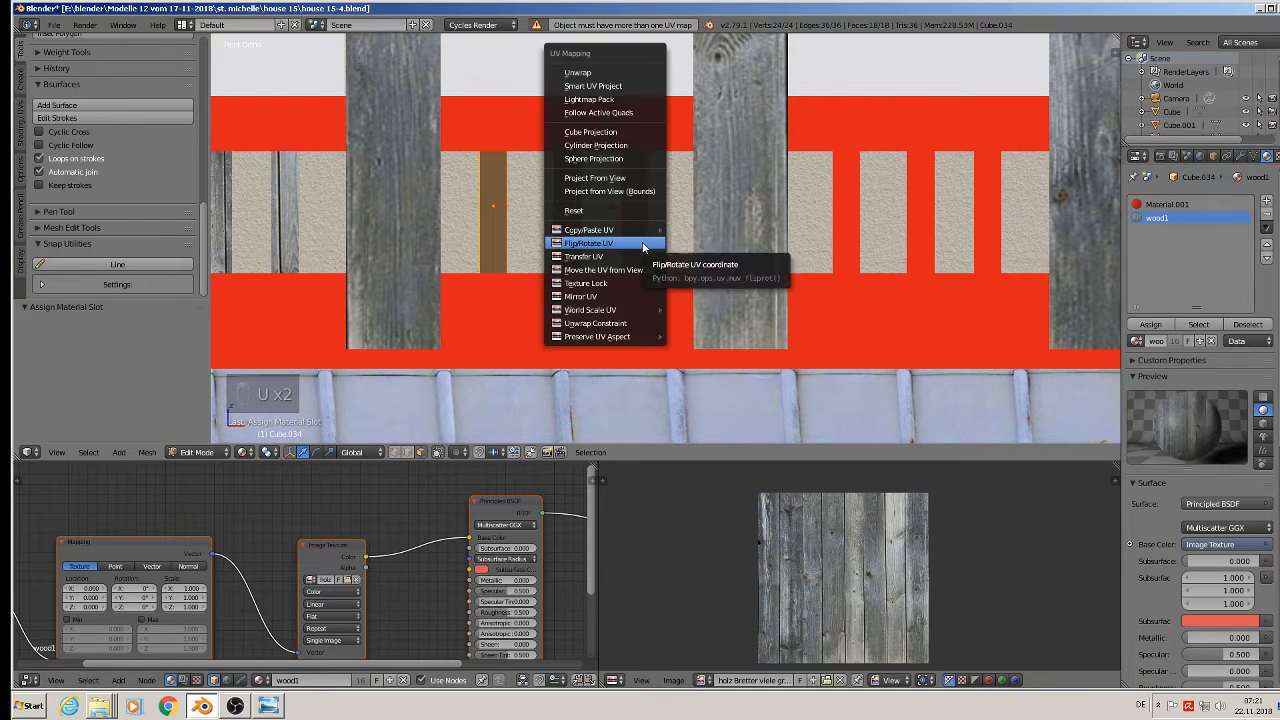
{"action": "left_click", "coordinate": [633, 177]}
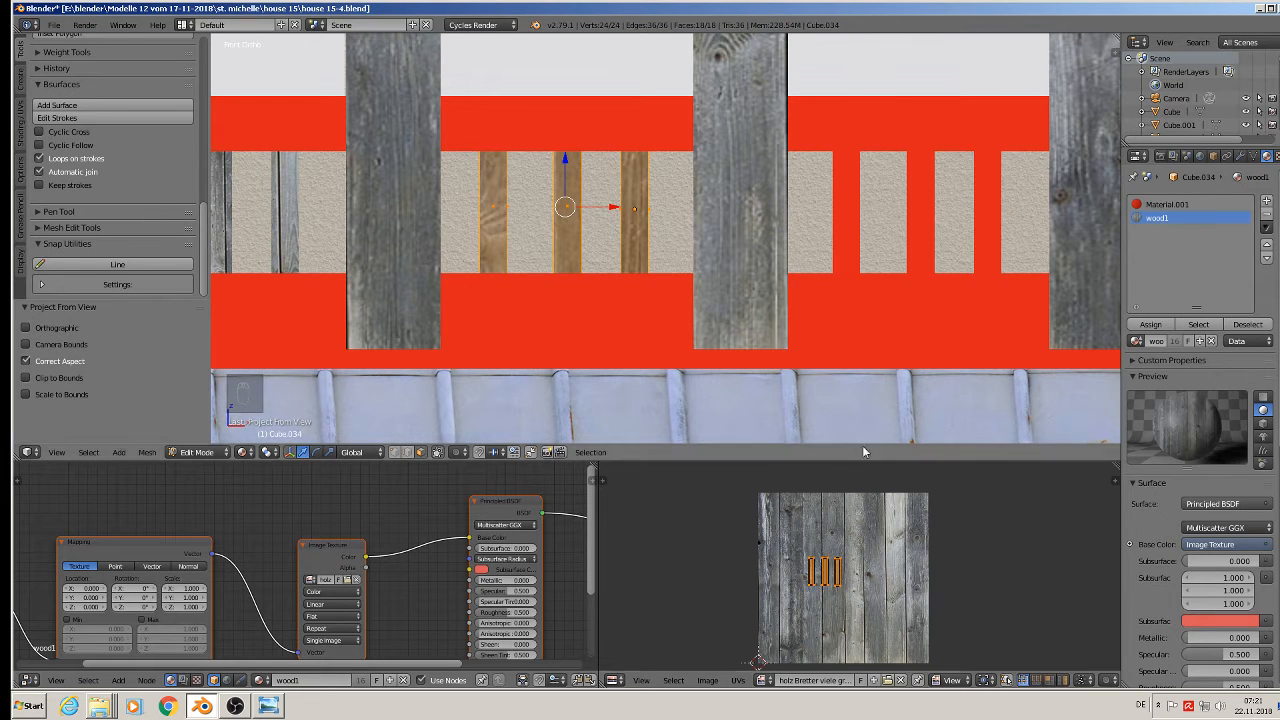
{"action": "middle_click_drag", "start_coordinate": [902, 369], "coordinate": [657, 319], "text": "shift"}
{"action": "key", "text": "Tab"}
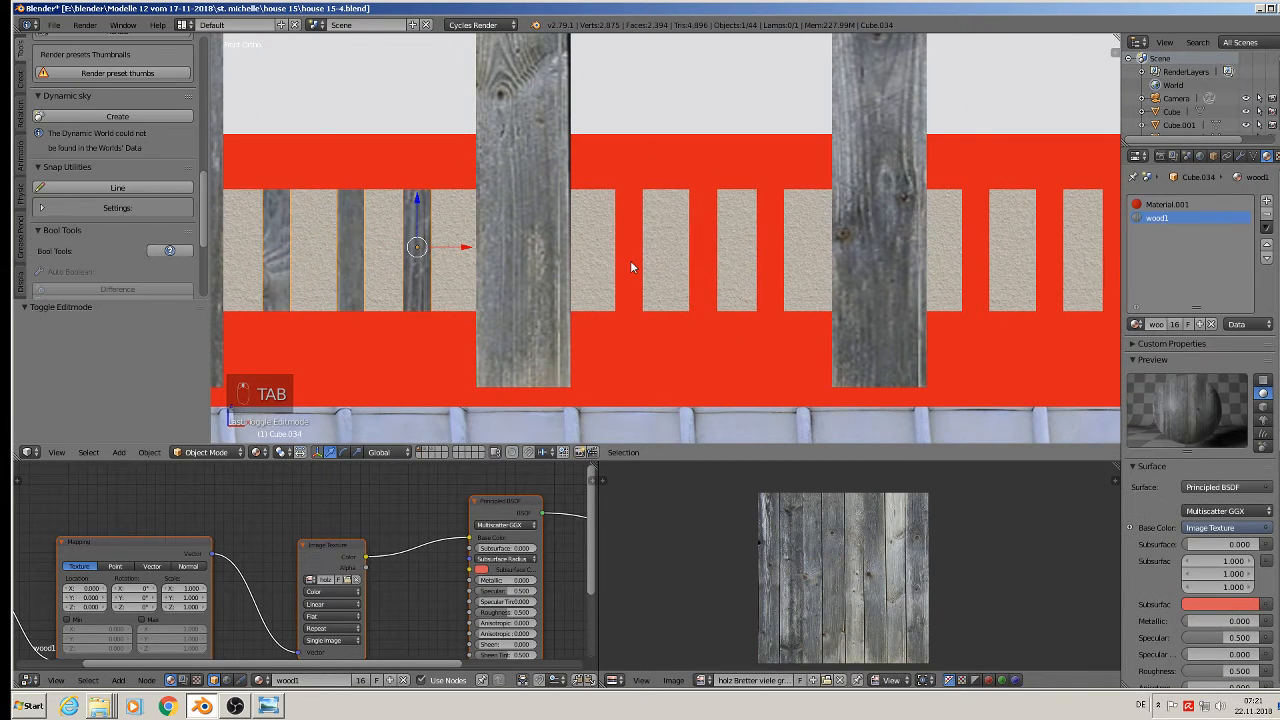
Step: Give the fourth baluster group a second material slot with wood1 and assign it to the whole mesh
{"action": "right_click", "coordinate": [630, 260]}
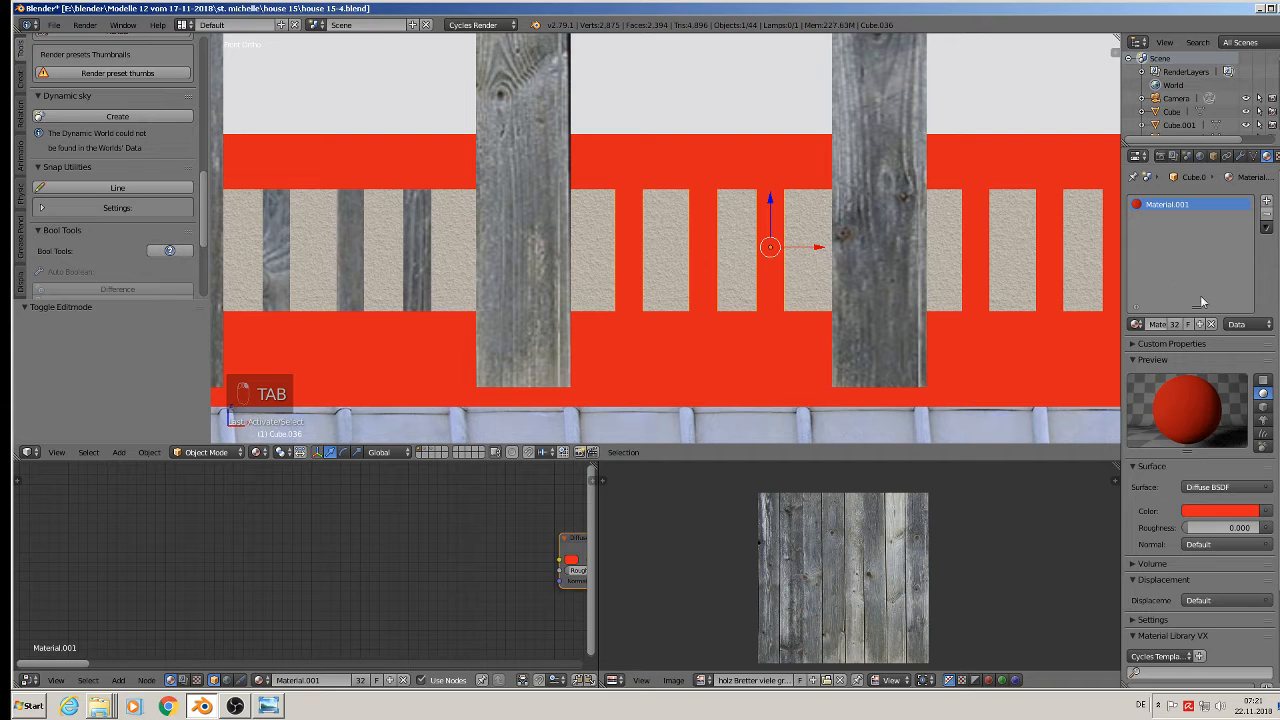
{"action": "left_click", "coordinate": [1266, 200]}
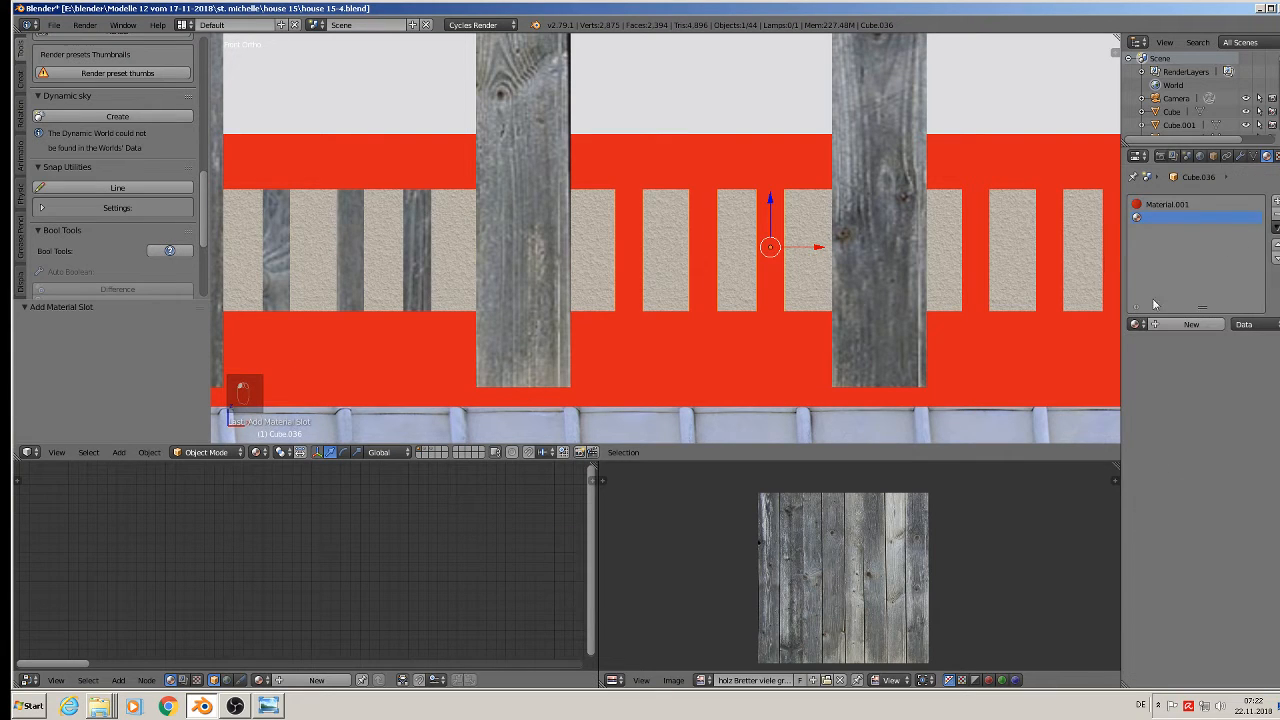
{"action": "left_click", "coordinate": [1135, 325]}
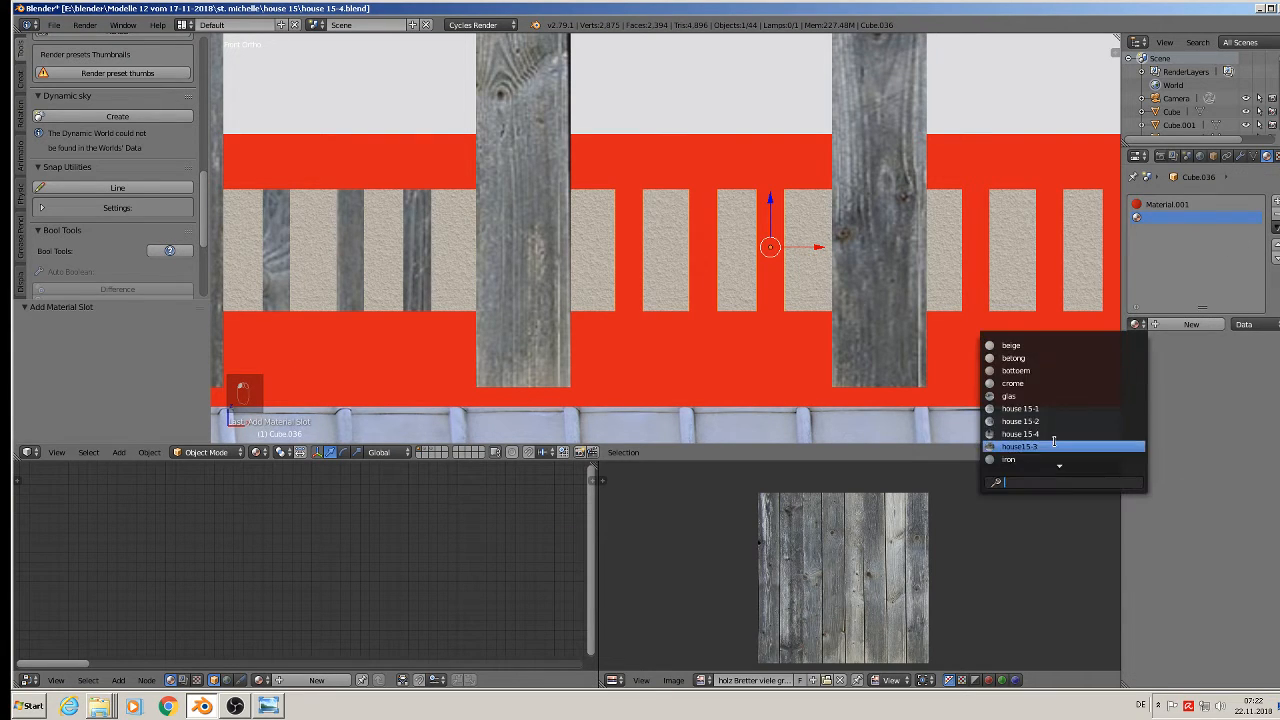
{"action": "scroll", "coordinate": [1025, 455], "scroll_direction": "down", "scroll_amount": 5}
{"action": "scroll", "coordinate": [1025, 460], "scroll_direction": "down", "scroll_amount": 2}
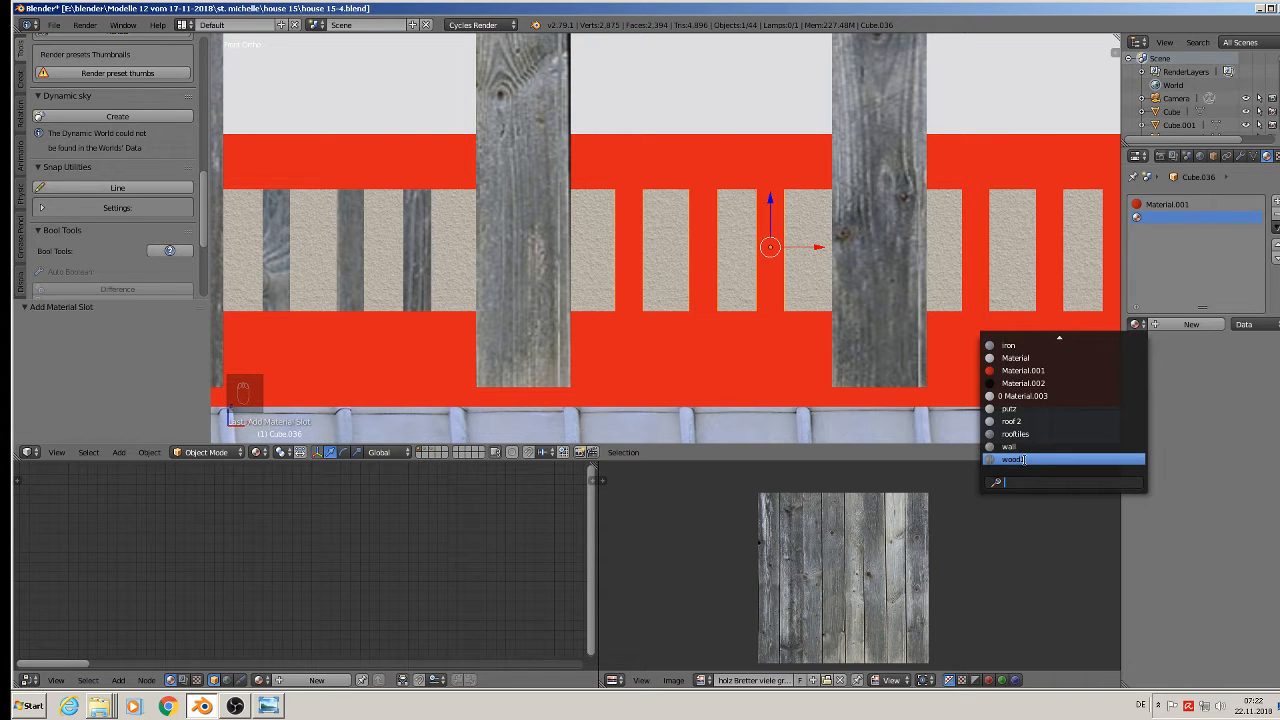
{"action": "left_click", "coordinate": [1022, 459]}
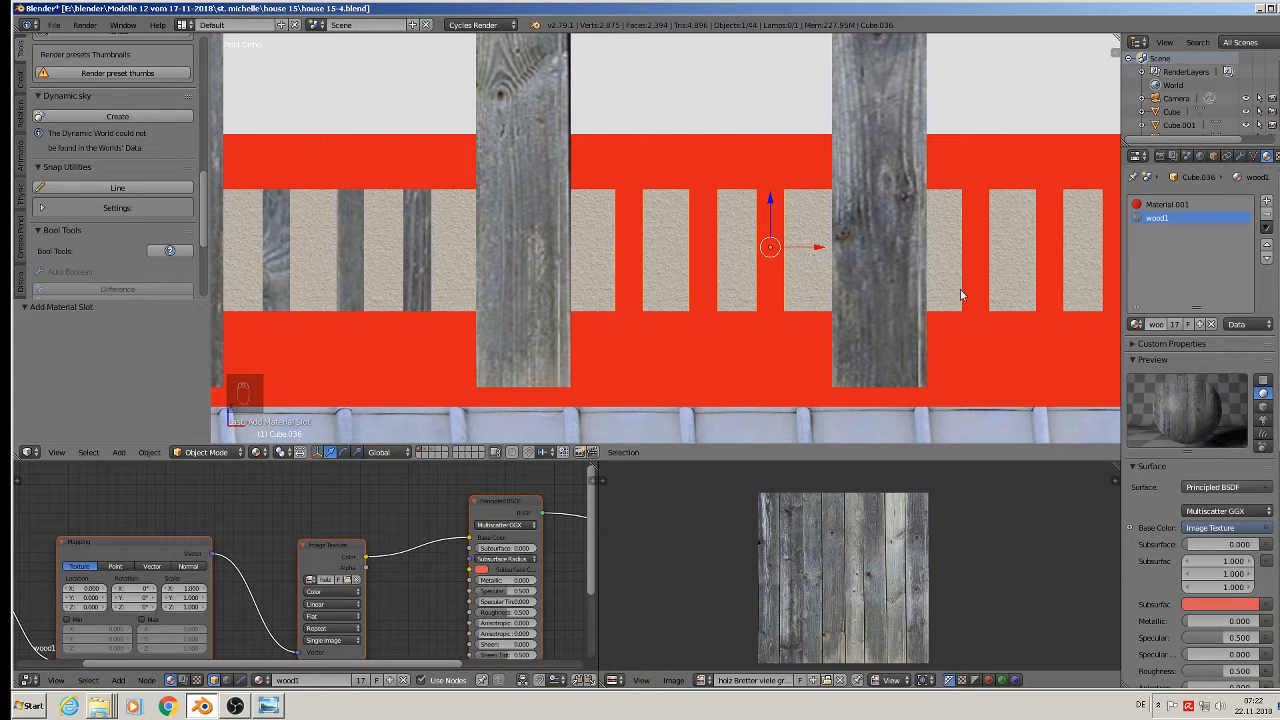
{"action": "key", "text": "Tab"}
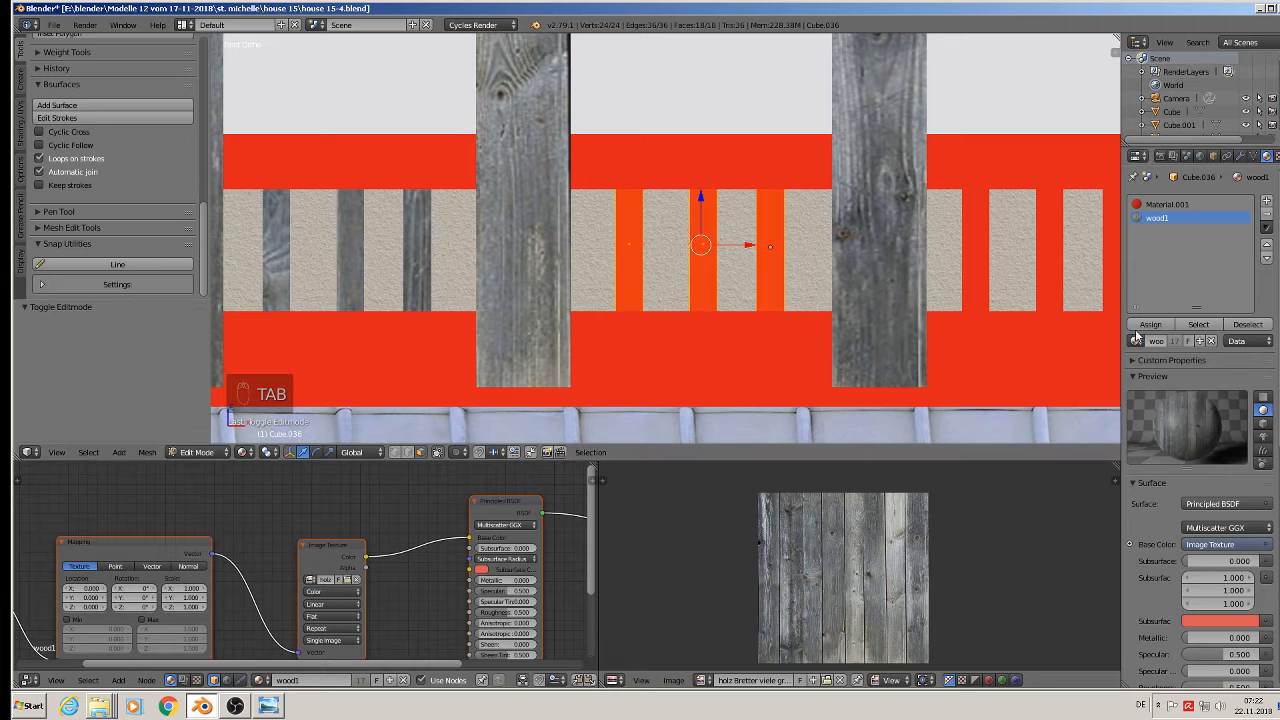
{"action": "left_click", "coordinate": [1150, 325]}
Step: UV-project the fourth baluster group from view, scale its UVs about 2 times, move them up and right on the wood image, and finish editing
{"action": "key", "text": "u"}
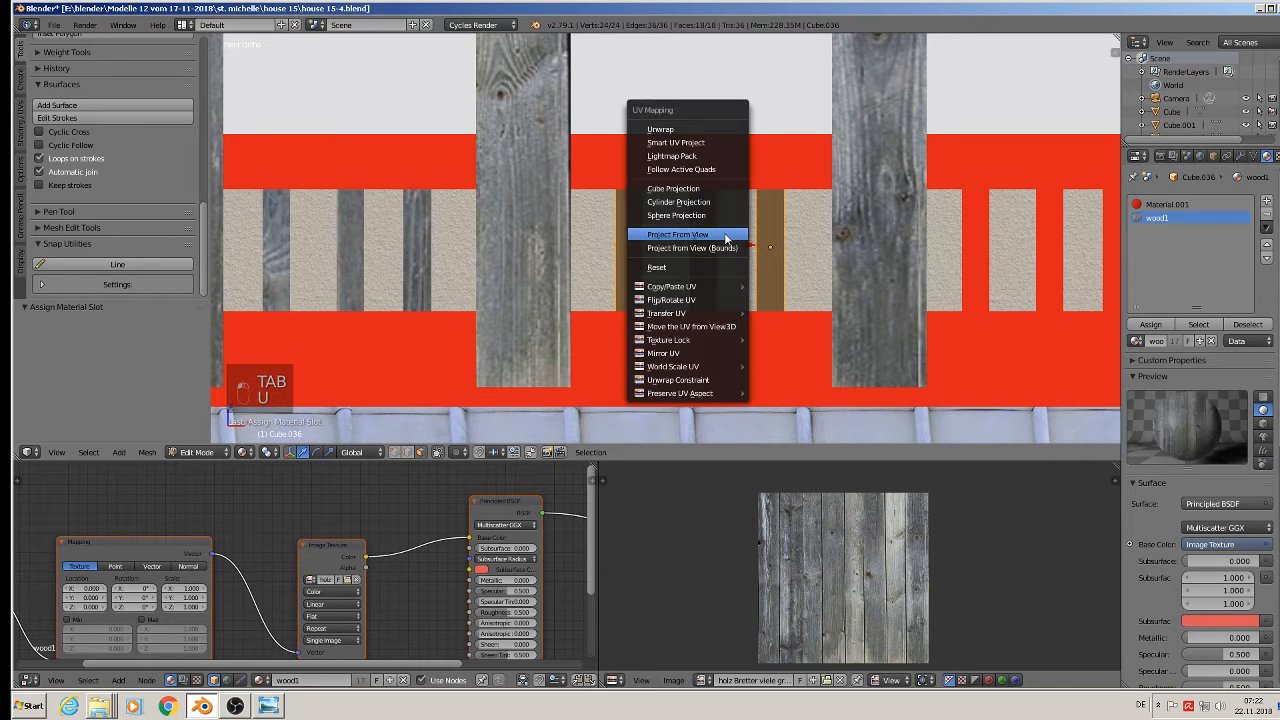
{"action": "left_click", "coordinate": [724, 240]}
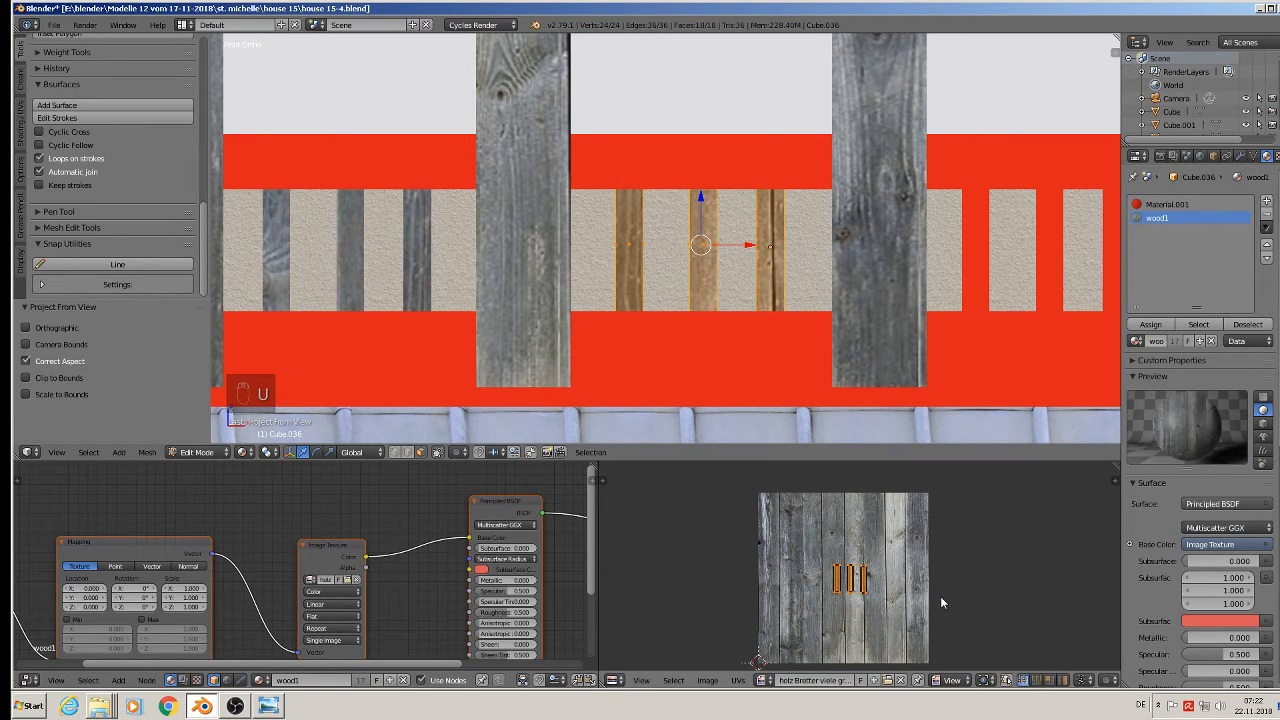
{"action": "key", "text": "s"}
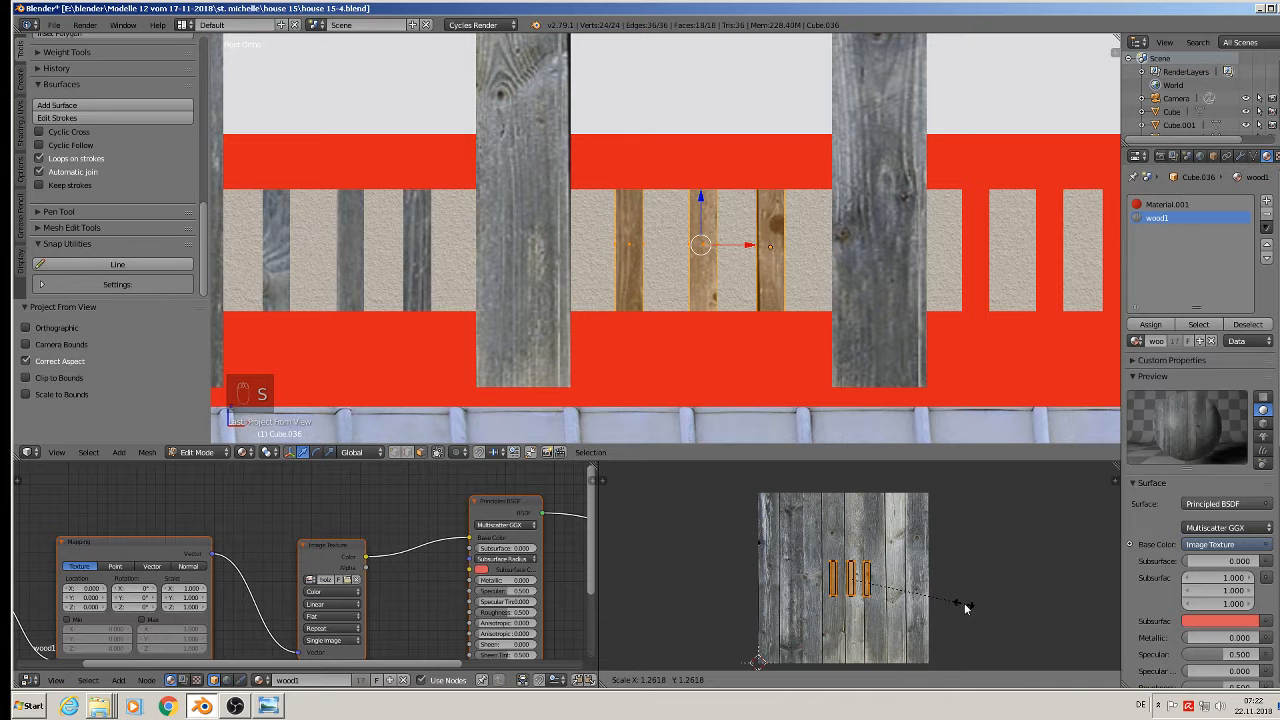
{"action": "left_click", "coordinate": [1012, 618]}
{"action": "key", "text": "g"}
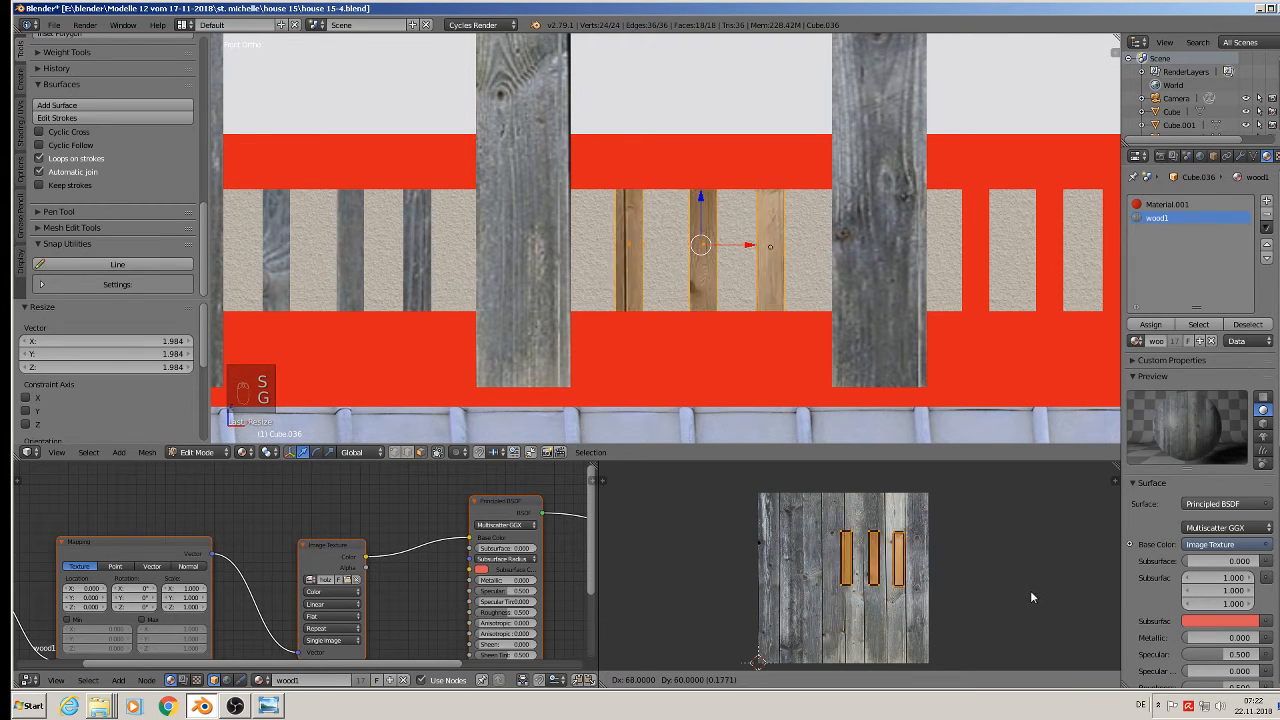
{"action": "left_click", "coordinate": [1031, 574]}
{"action": "middle_click_drag", "start_coordinate": [997, 329], "coordinate": [747, 299], "text": "shift"}
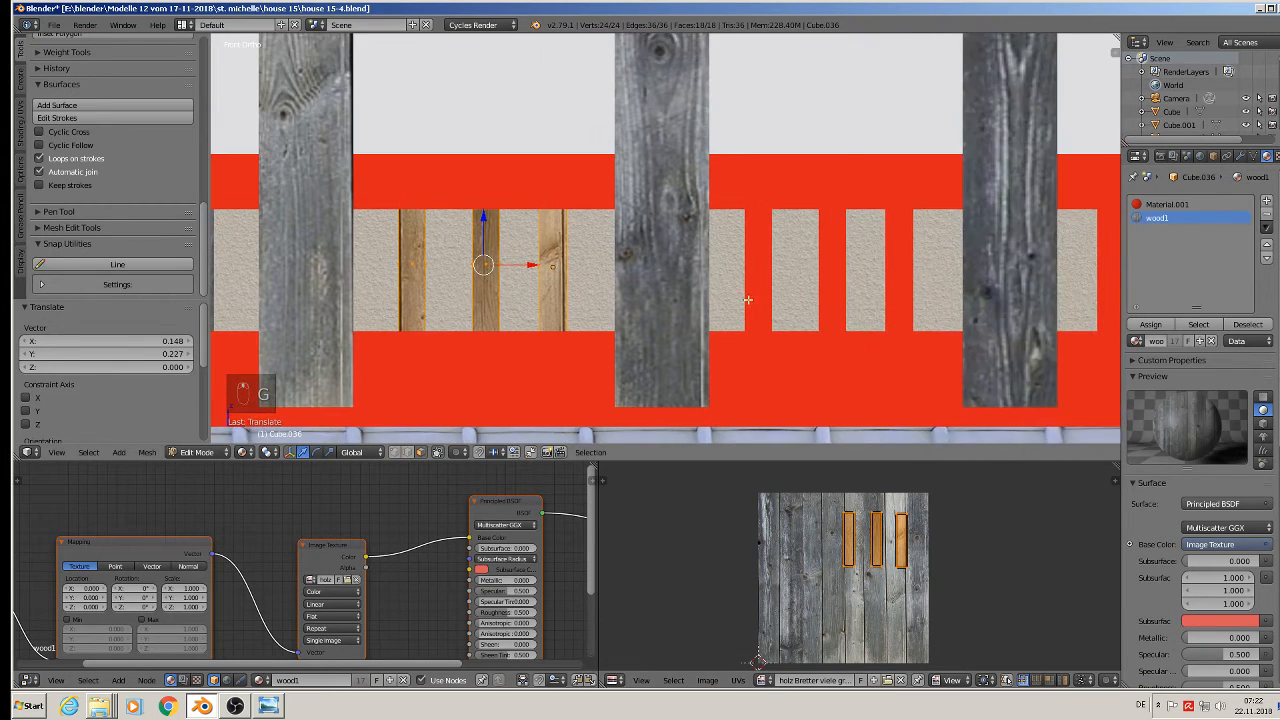
{"action": "key", "text": "Tab"}
Step: Give the fifth baluster group a second material slot with wood1 and assign it to the whole mesh
{"action": "right_click", "coordinate": [764, 269]}
{"action": "key", "text": "Tab"}
{"action": "middle_click_drag", "start_coordinate": [968, 302], "coordinate": [785, 284], "text": "shift"}
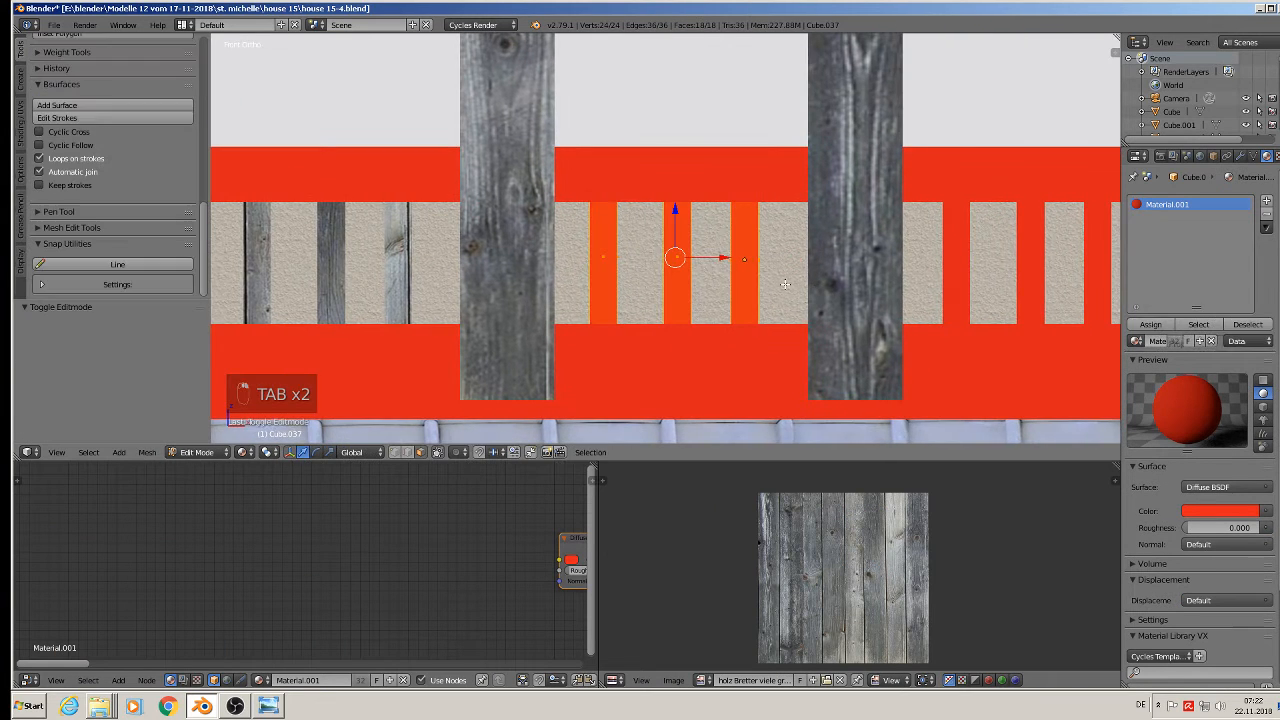
{"action": "left_click", "coordinate": [1266, 203]}
{"action": "left_click", "coordinate": [1138, 341]}
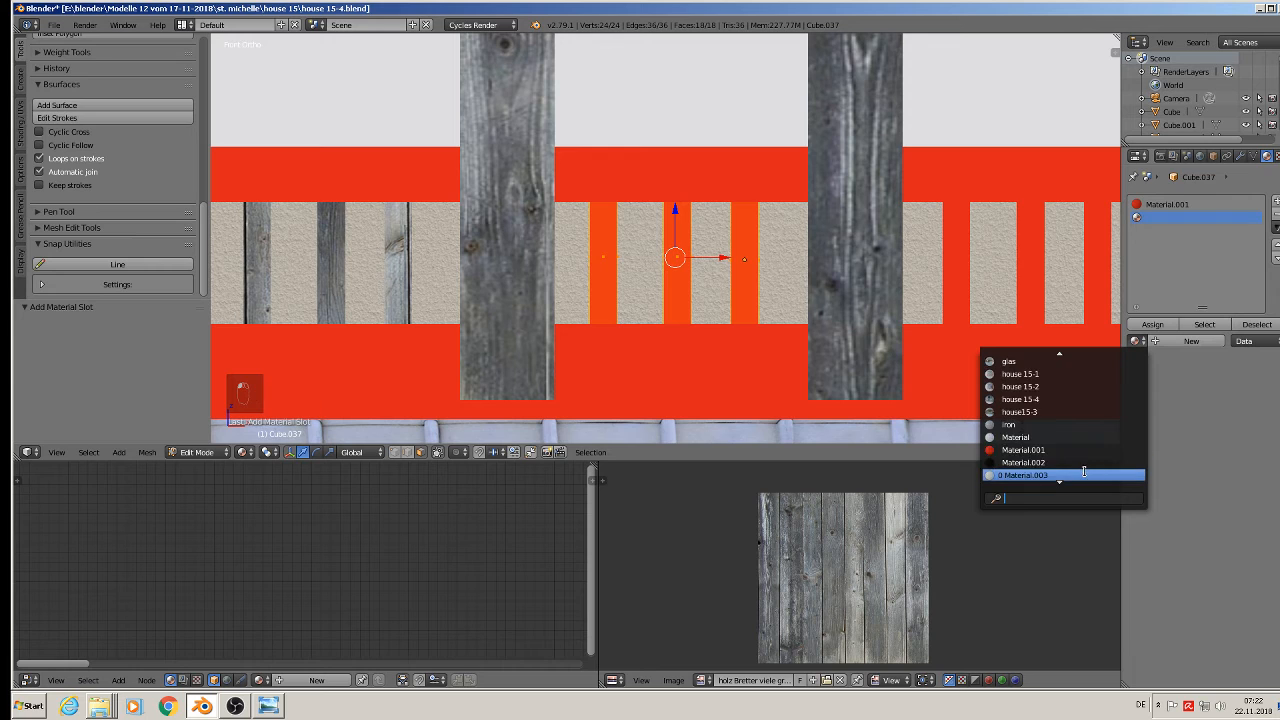
{"action": "scroll", "coordinate": [1082, 473], "scroll_direction": "down", "scroll_amount": 5}
{"action": "left_click", "coordinate": [1079, 475]}
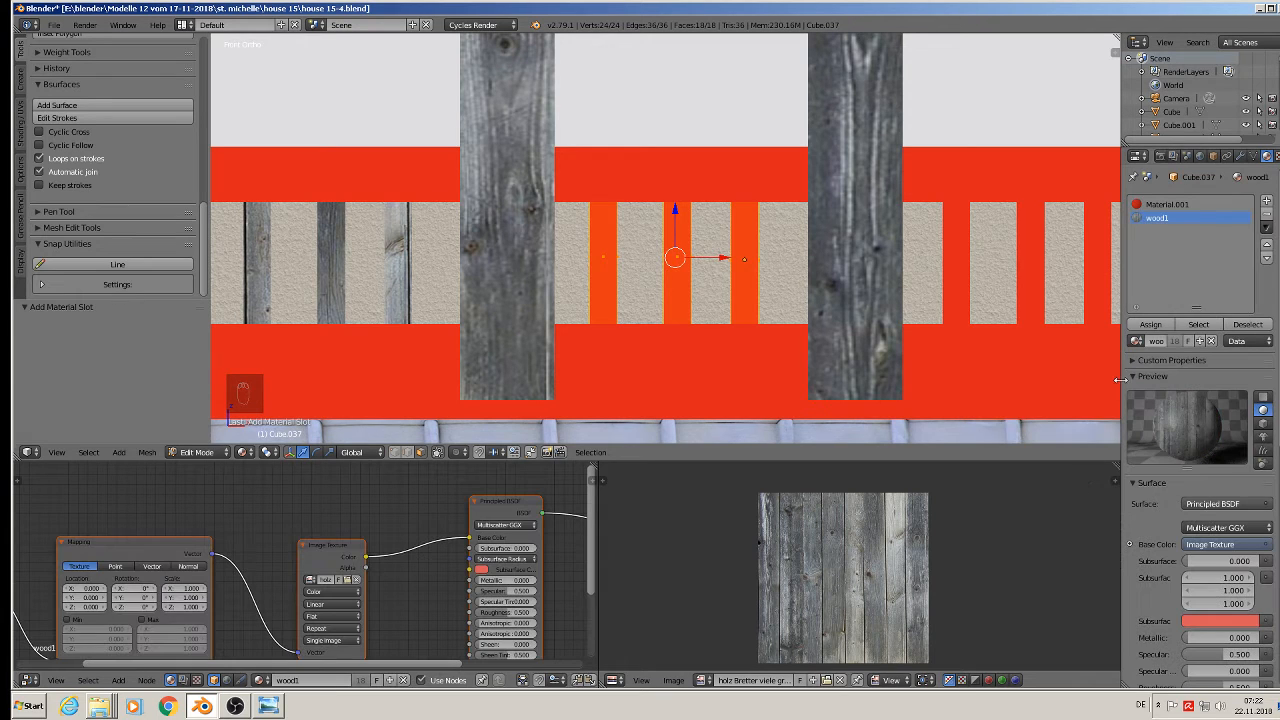
{"action": "left_click", "coordinate": [1155, 324]}
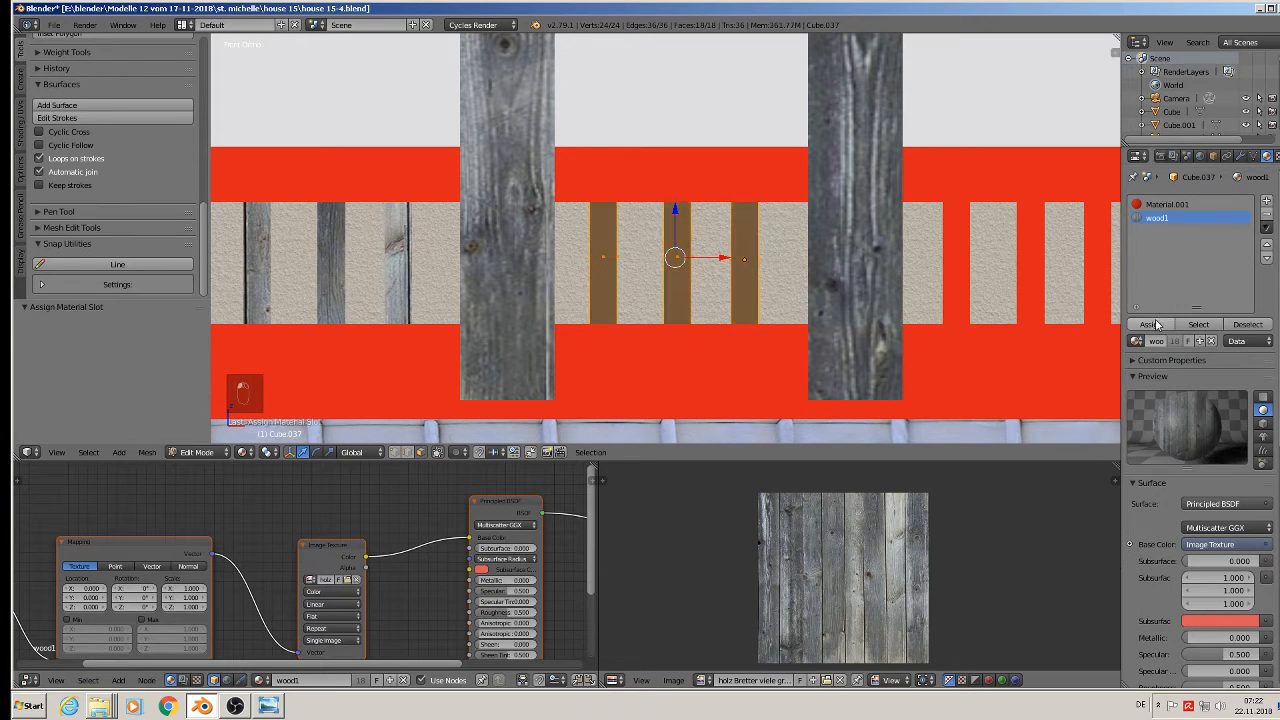
Step: UV-project the fifth baluster group from view, move its UVs to the wood image's upper left, scale them about 3.2 times, and finish editing
{"action": "key", "text": "u"}
{"action": "left_click", "coordinate": [615, 330]}
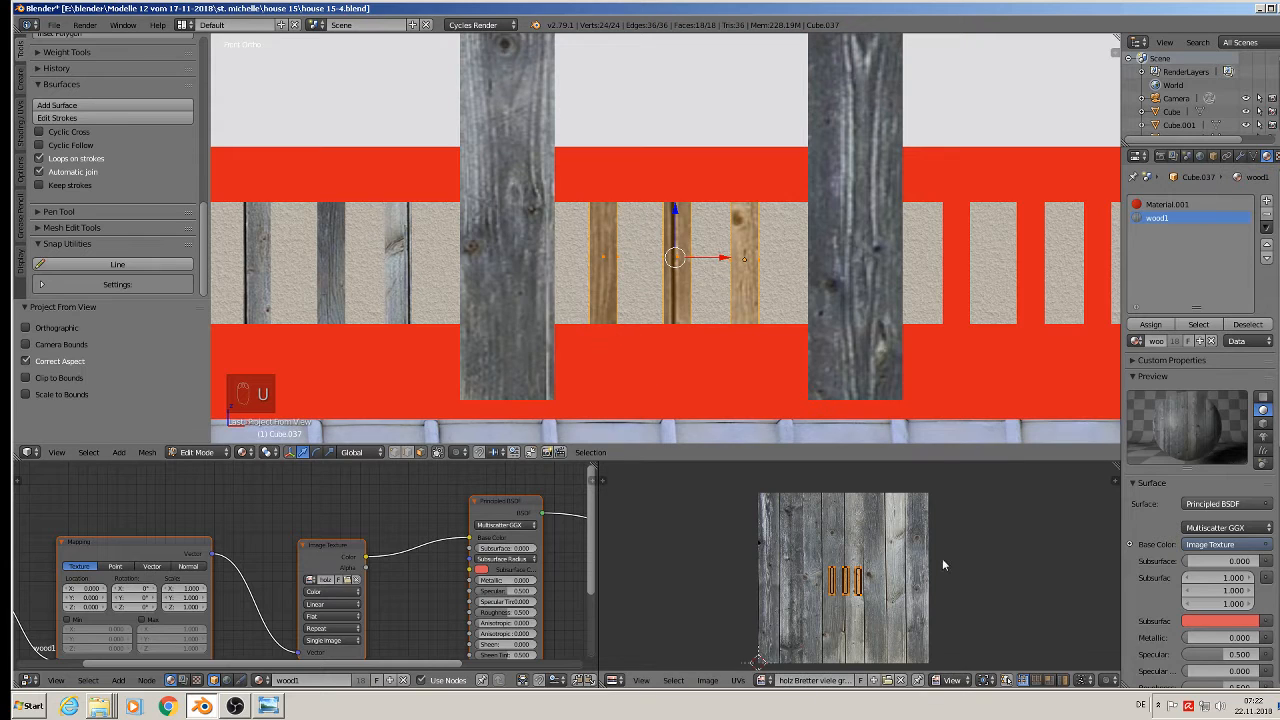
{"action": "key", "text": "g"}
{"action": "left_click", "coordinate": [829, 559]}
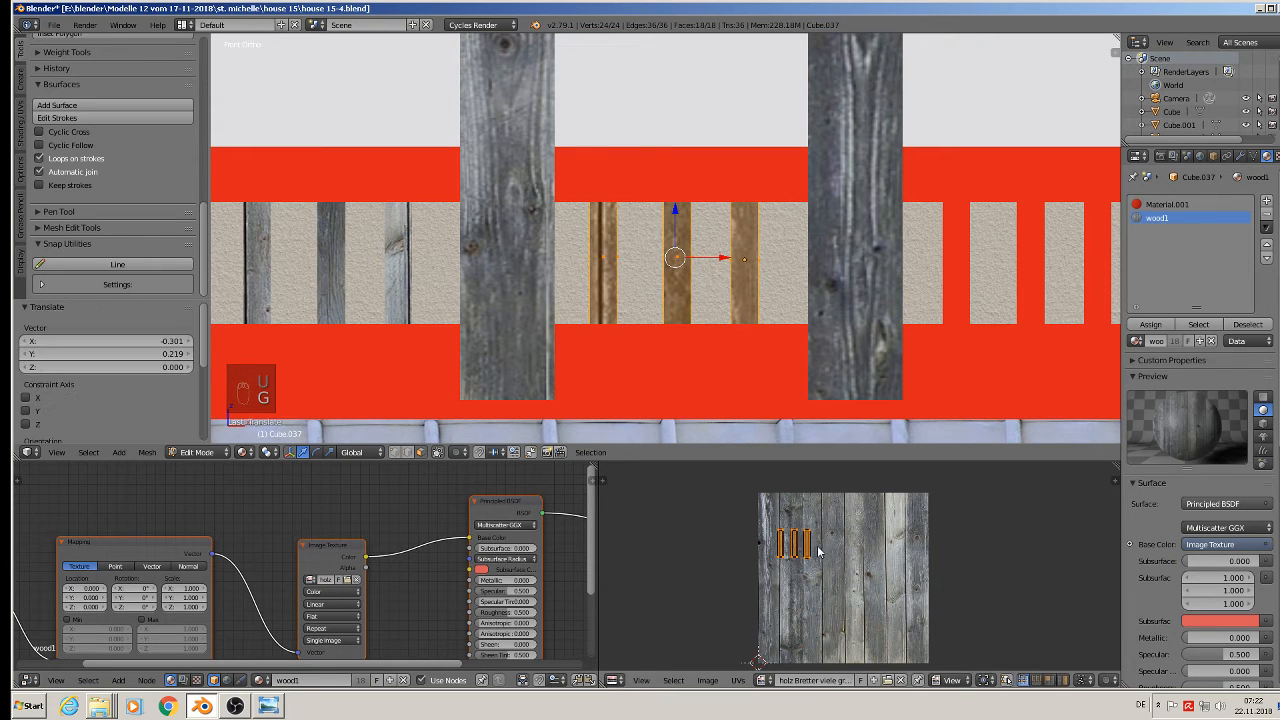
{"action": "key", "text": "s"}
{"action": "left_click", "coordinate": [989, 466]}
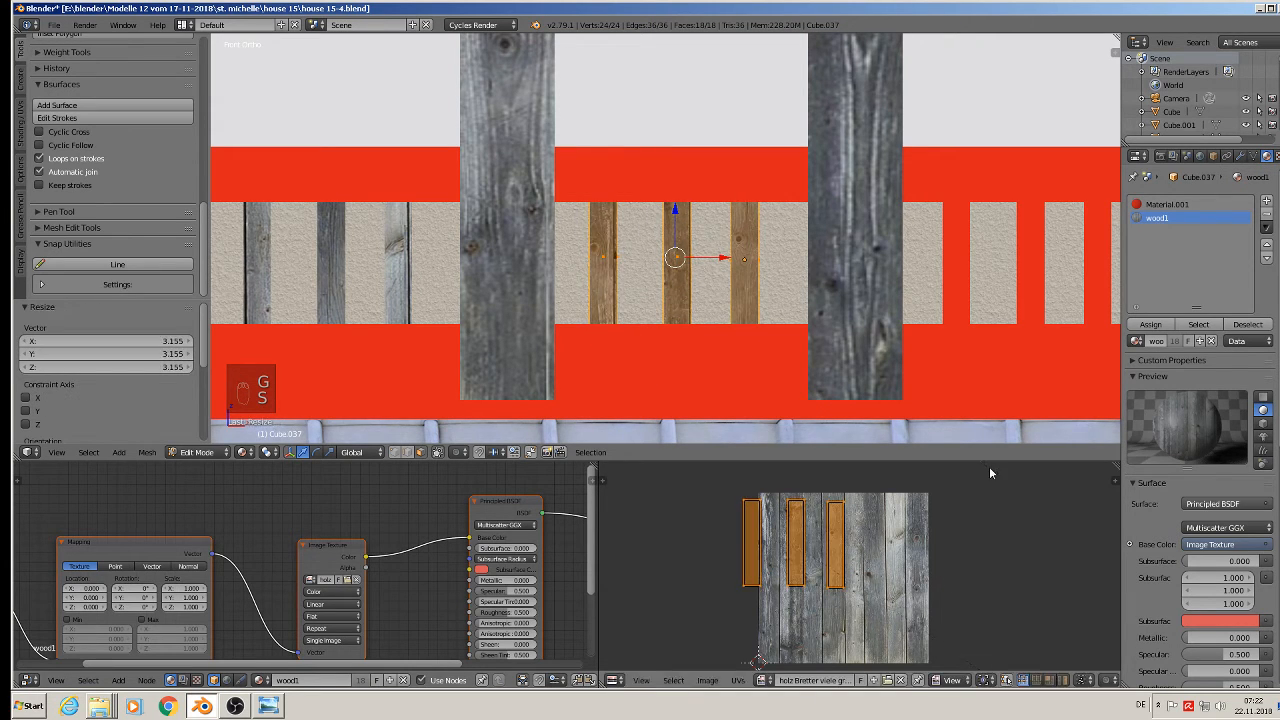
{"action": "middle_click_drag", "start_coordinate": [986, 255], "coordinate": [823, 238], "text": "shift"}
{"action": "key", "text": "Tab"}
Step: Give the sixth baluster group a second material slot with wood1 and assign it to the whole mesh
{"action": "right_click", "coordinate": [797, 248]}
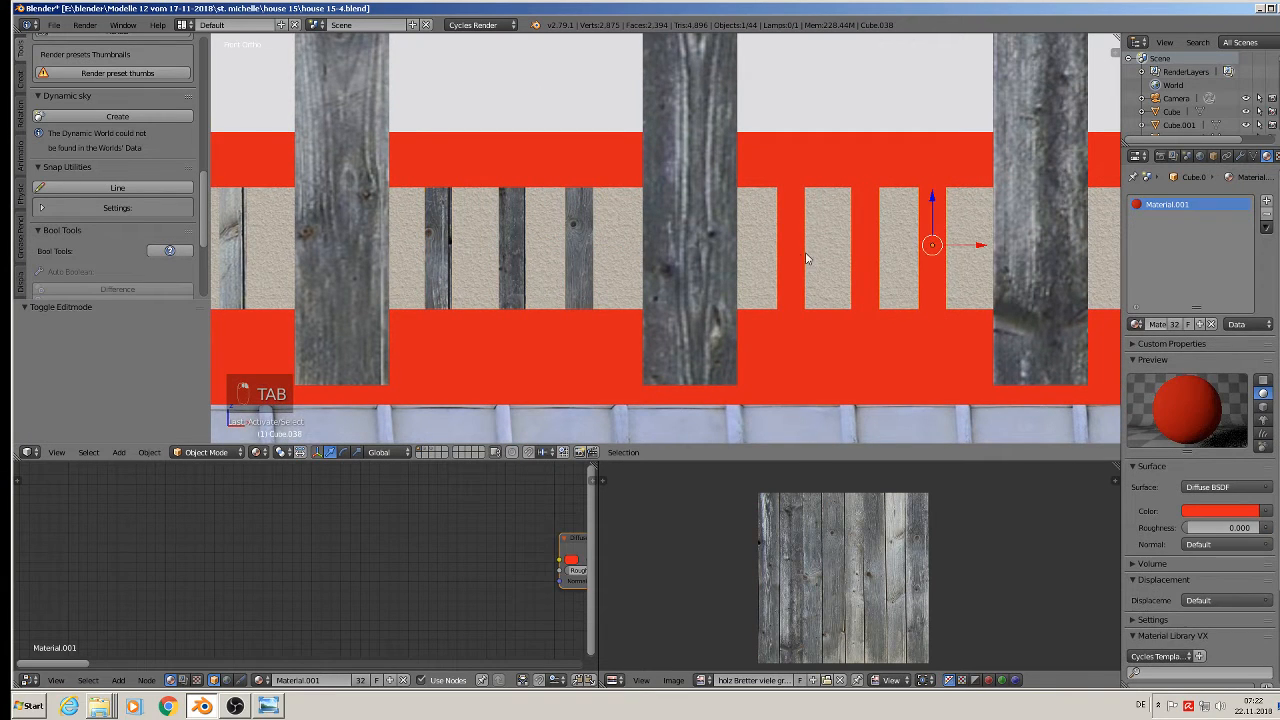
{"action": "middle_click_drag", "start_coordinate": [914, 294], "coordinate": [742, 270], "text": "shift"}
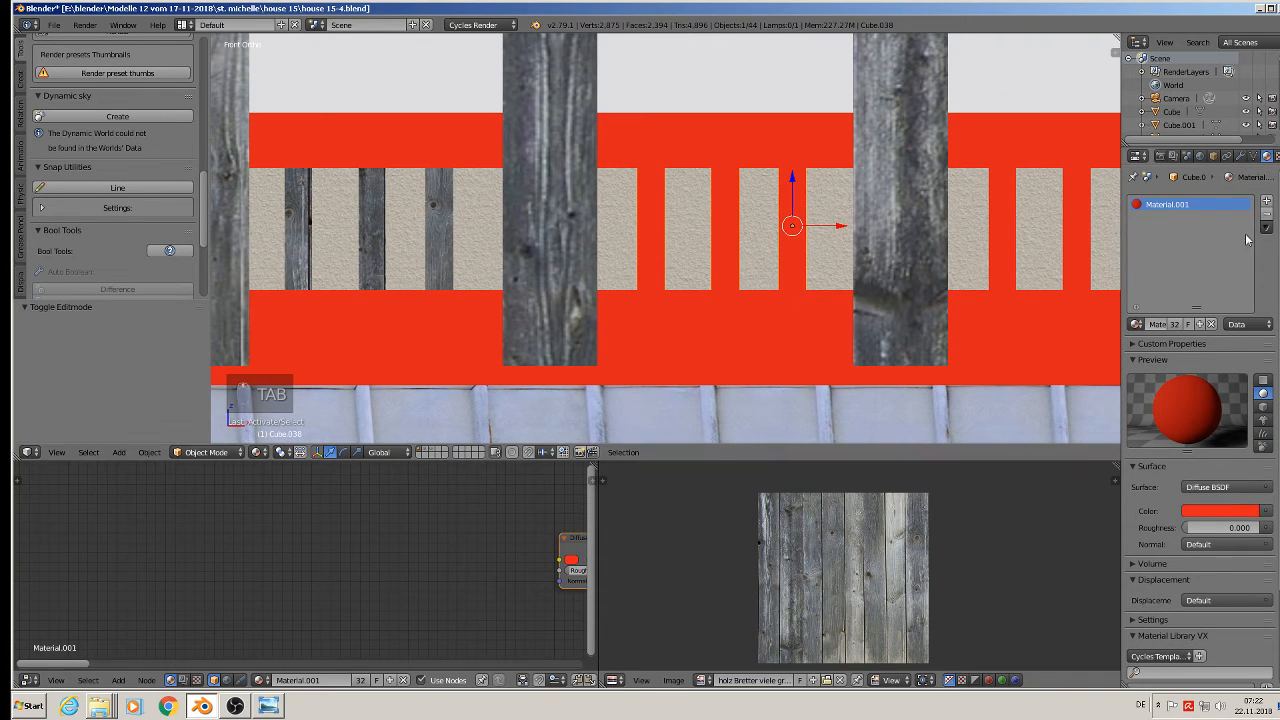
{"action": "left_click", "coordinate": [1267, 201]}
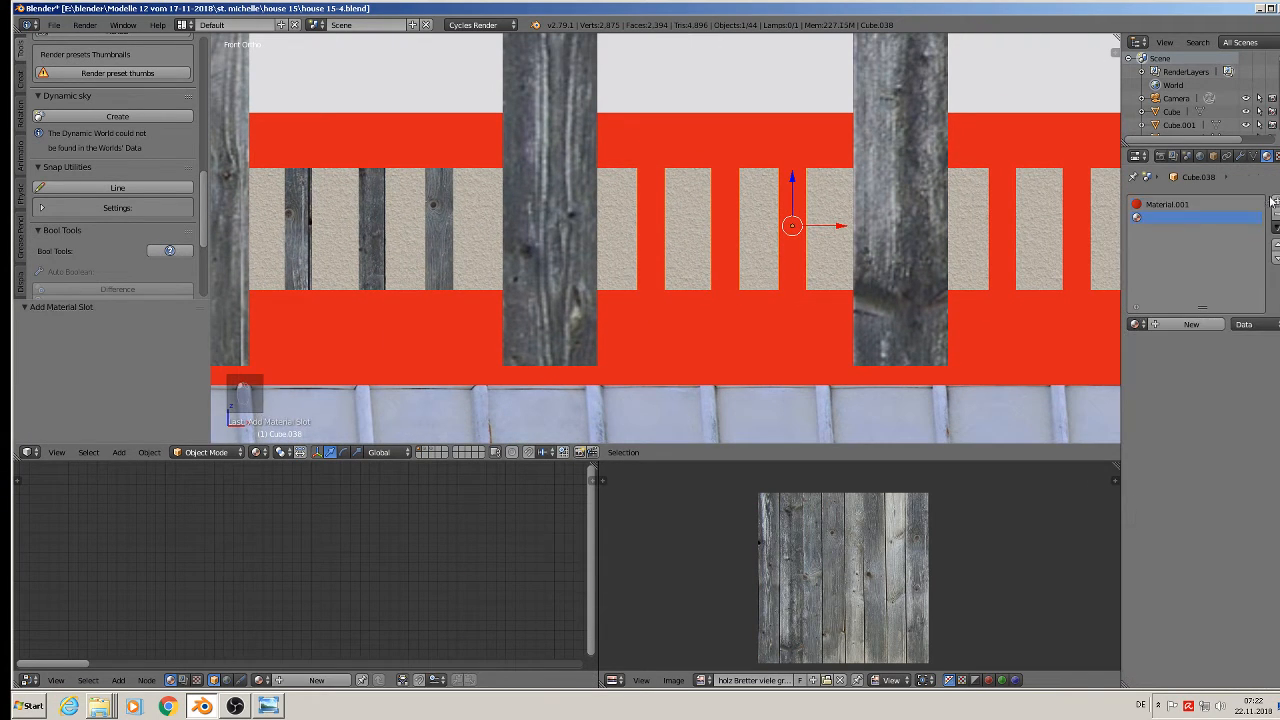
{"action": "left_click", "coordinate": [1139, 325]}
{"action": "scroll", "coordinate": [1078, 447], "scroll_direction": "down", "scroll_amount": 10}
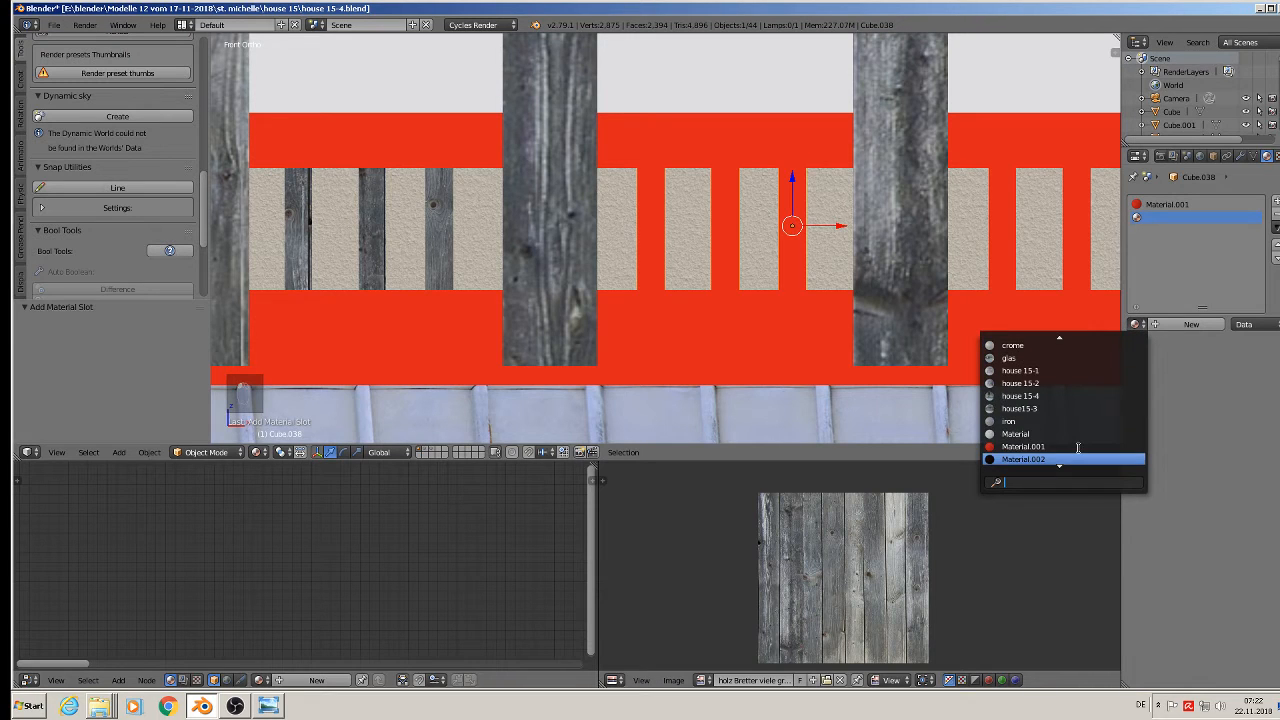
{"action": "left_click", "coordinate": [1036, 458]}
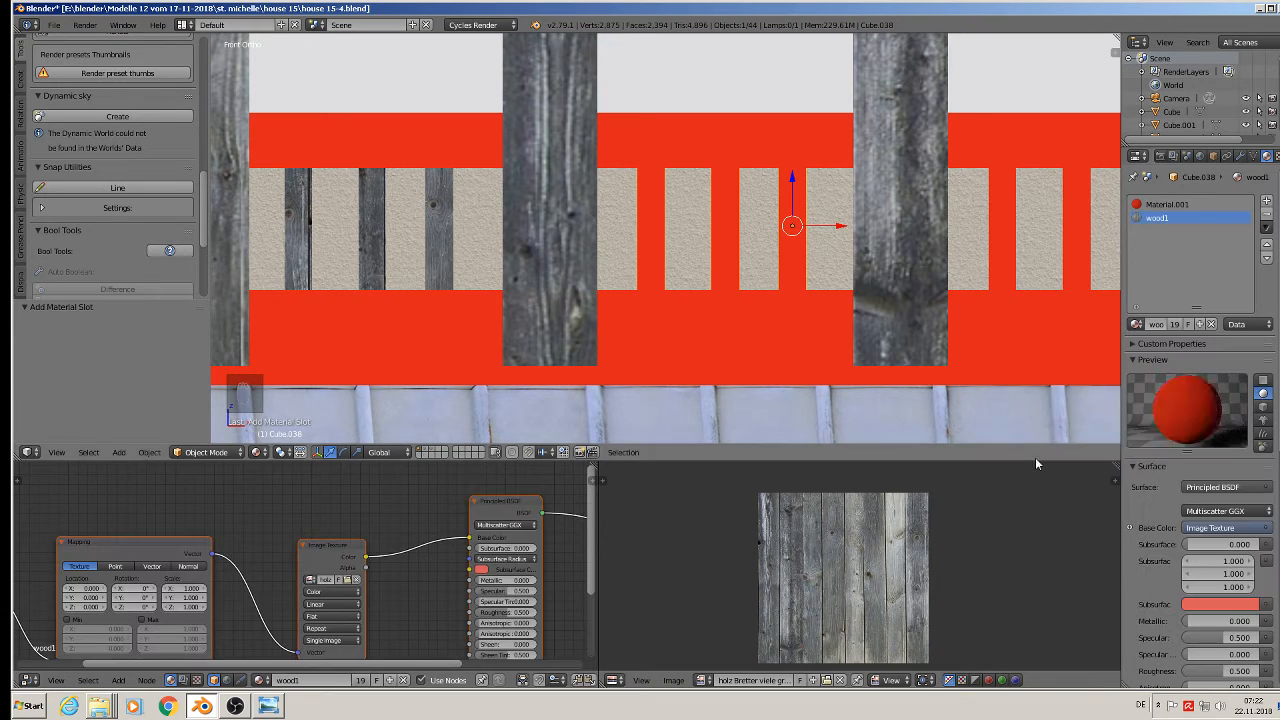
{"action": "key", "text": "Tab"}
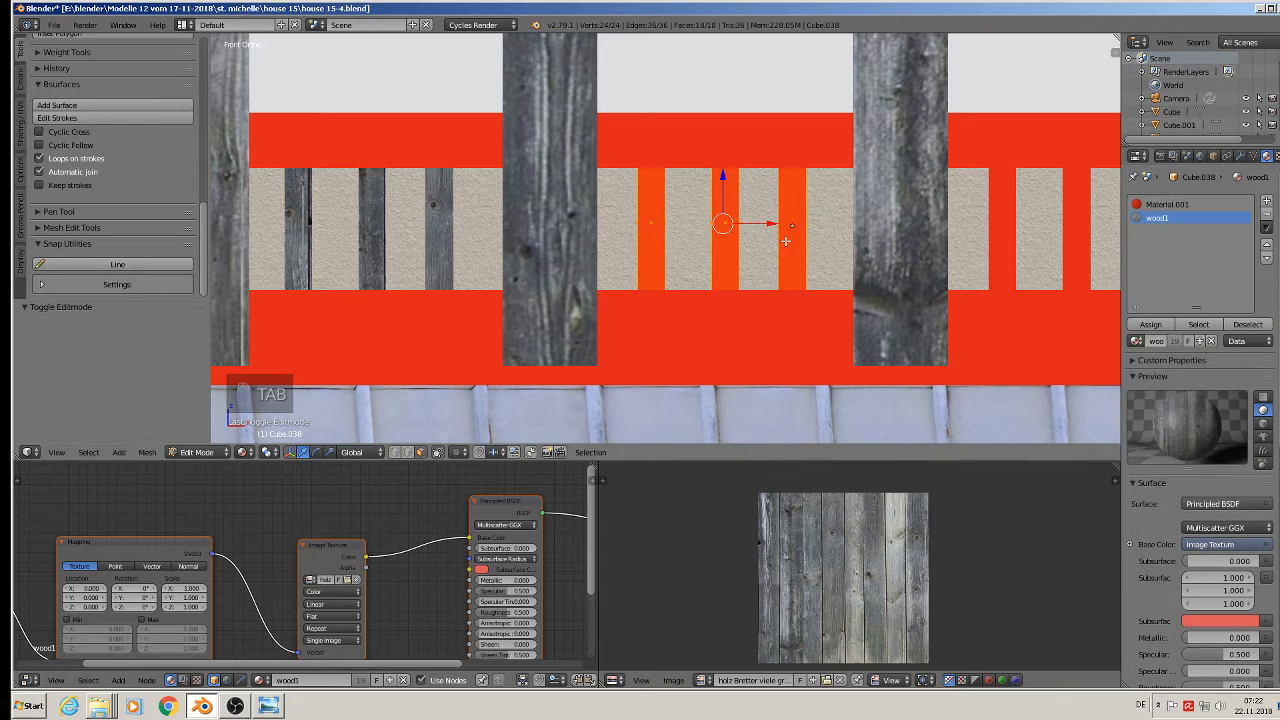
{"action": "left_click", "coordinate": [1150, 324]}
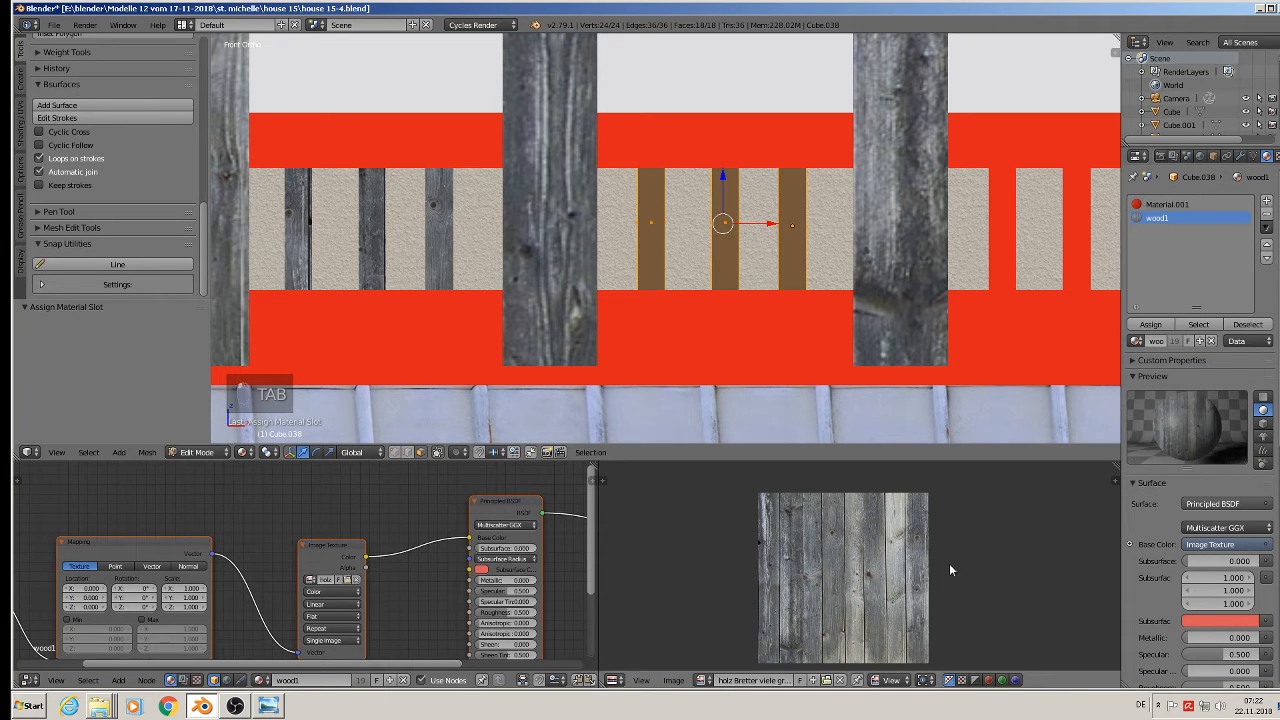
Step: UV-project the sixth baluster group from view, scale its UVs about 4.8 times, shift them down and left, and finish editing
{"action": "key", "text": "u"}
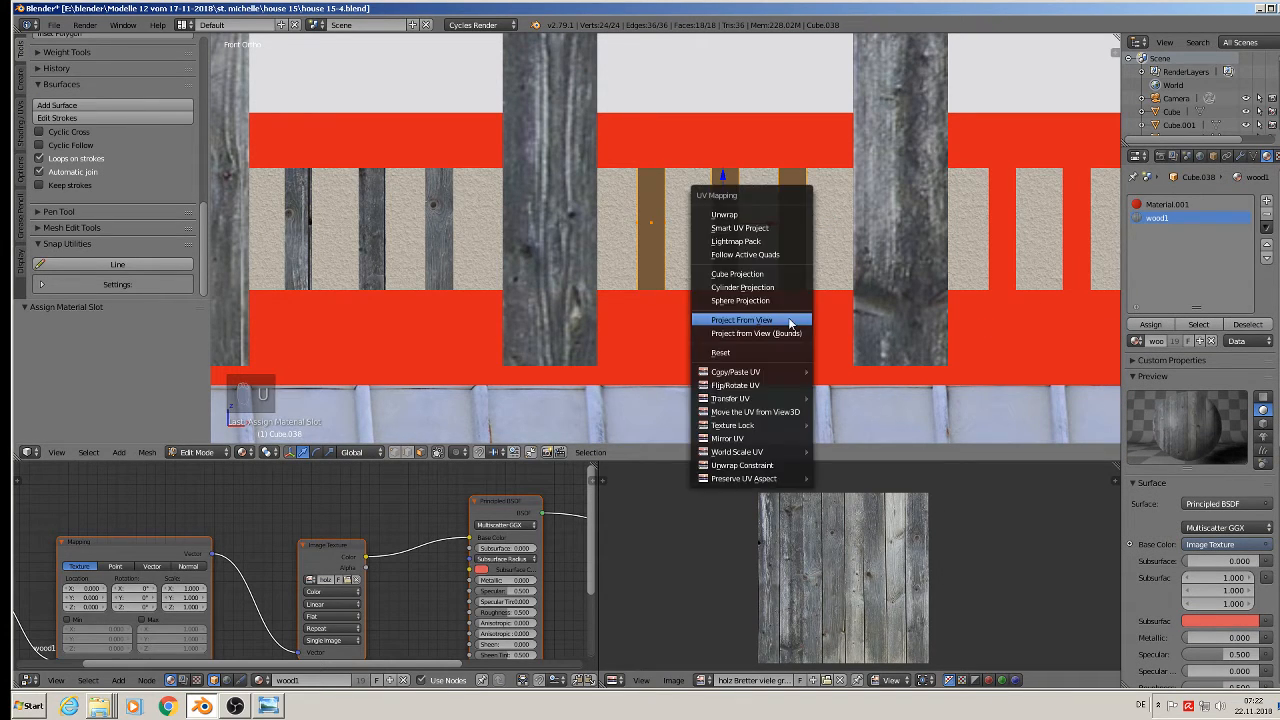
{"action": "left_click", "coordinate": [790, 320]}
{"action": "key", "text": "s"}
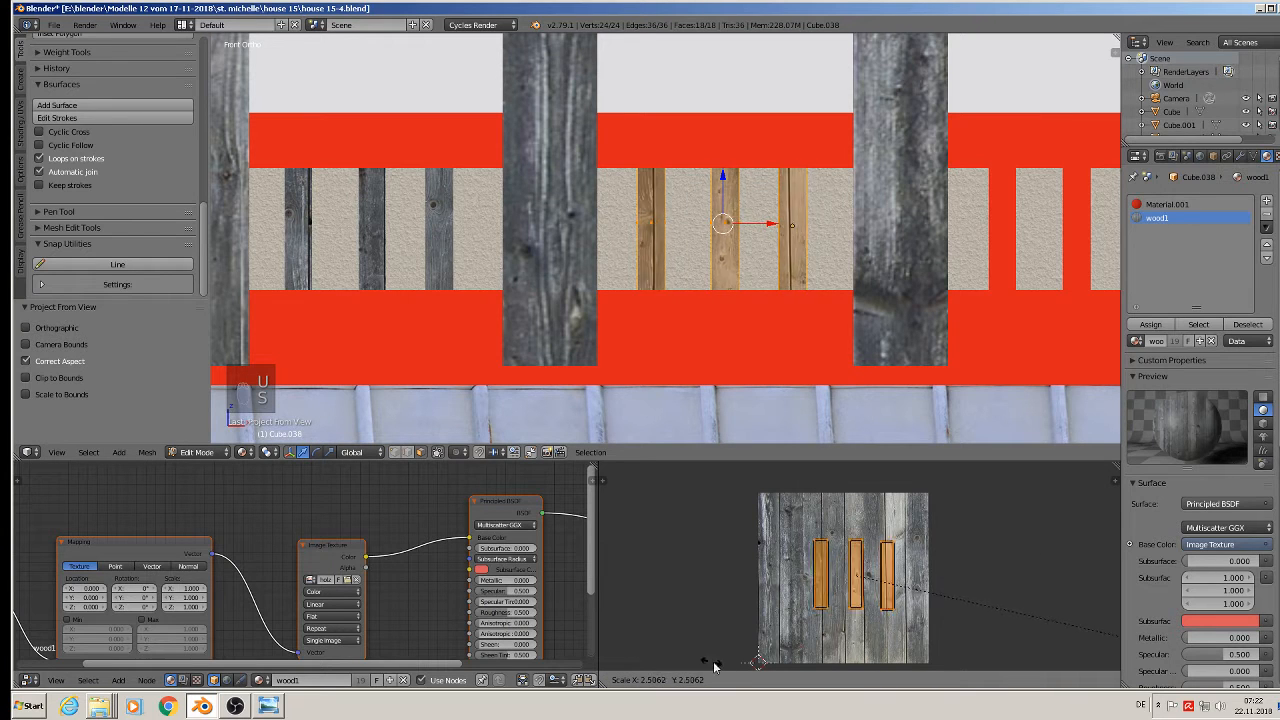
{"action": "left_click", "coordinate": [1057, 499]}
{"action": "key", "text": "g"}
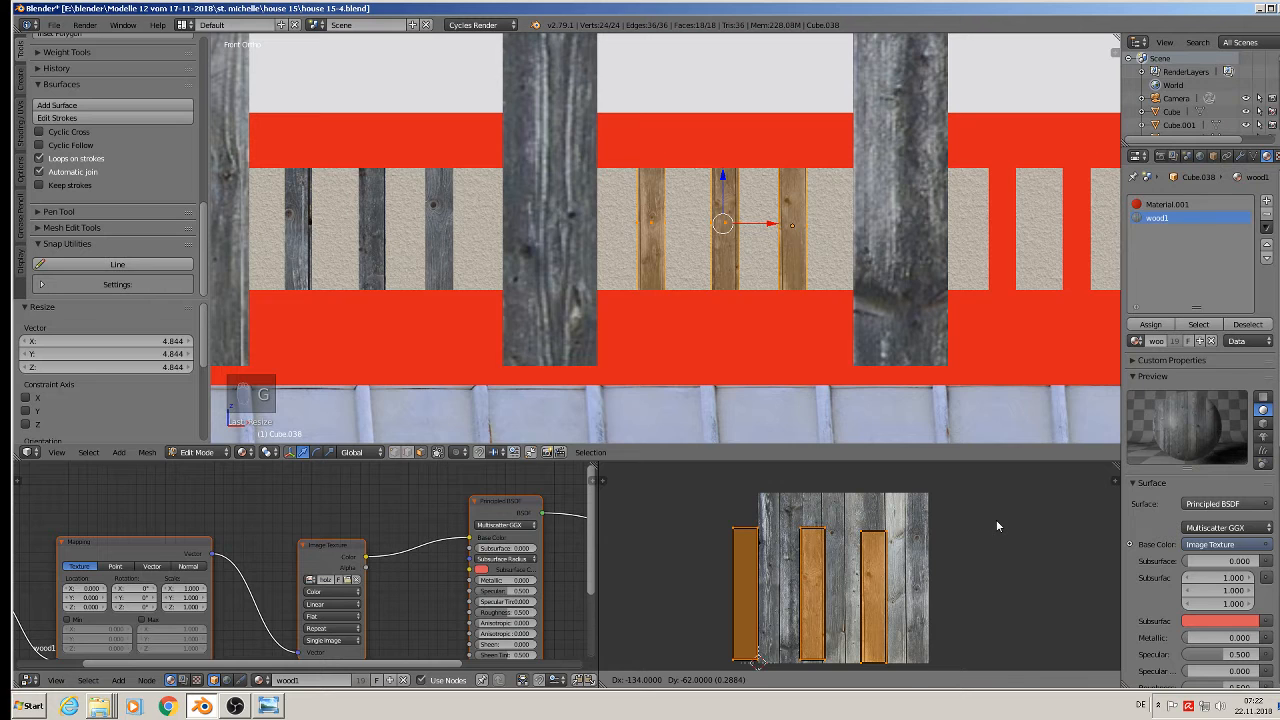
{"action": "left_click", "coordinate": [996, 519]}
{"action": "key", "text": "Tab"}
Step: Give the seventh baluster group a second material slot with wood1 and assign it to the whole mesh
{"action": "middle_click_drag", "start_coordinate": [970, 326], "coordinate": [644, 338], "text": "shift"}
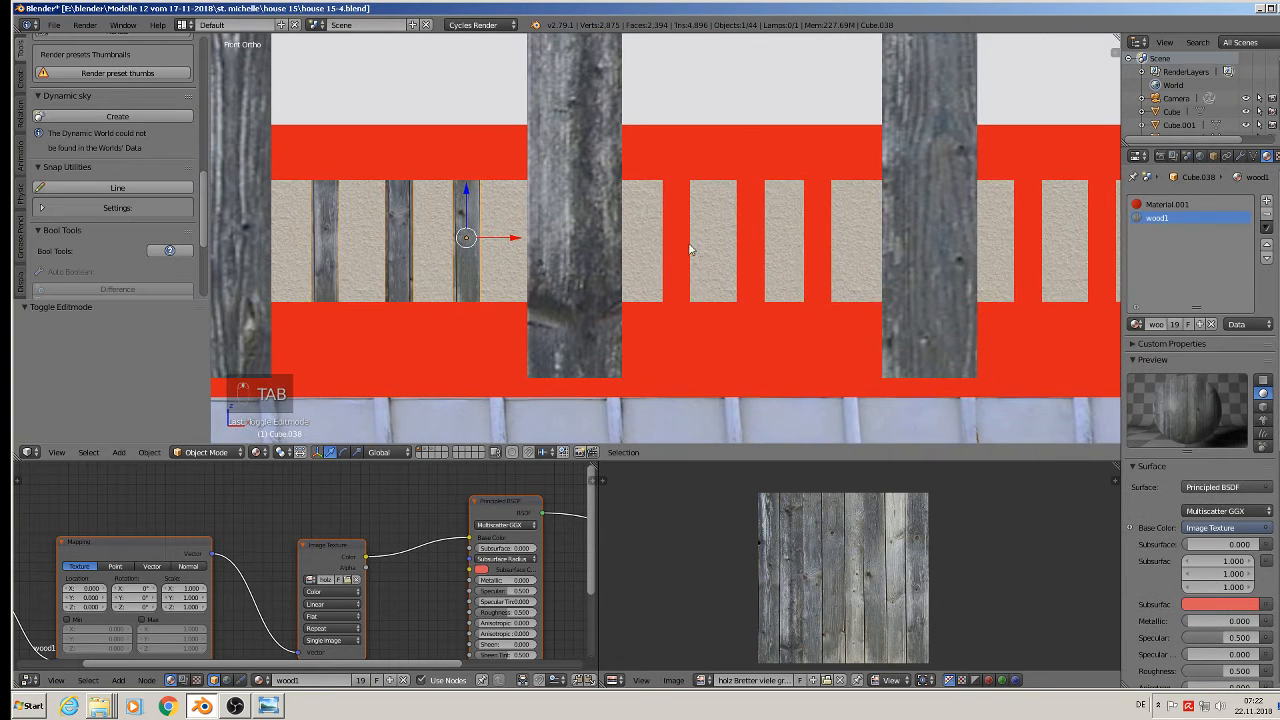
{"action": "right_click", "coordinate": [691, 245]}
{"action": "key", "text": "Tab"}
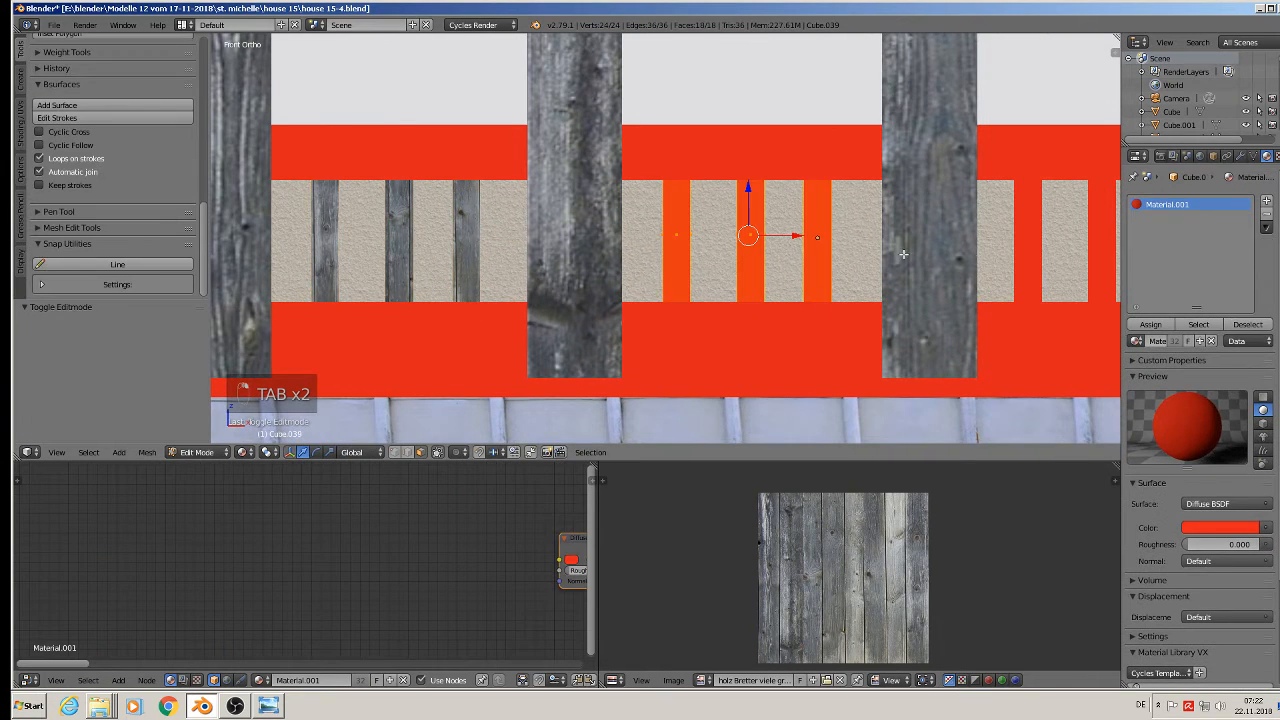
{"action": "left_click", "coordinate": [1268, 202]}
{"action": "left_click", "coordinate": [1136, 341]}
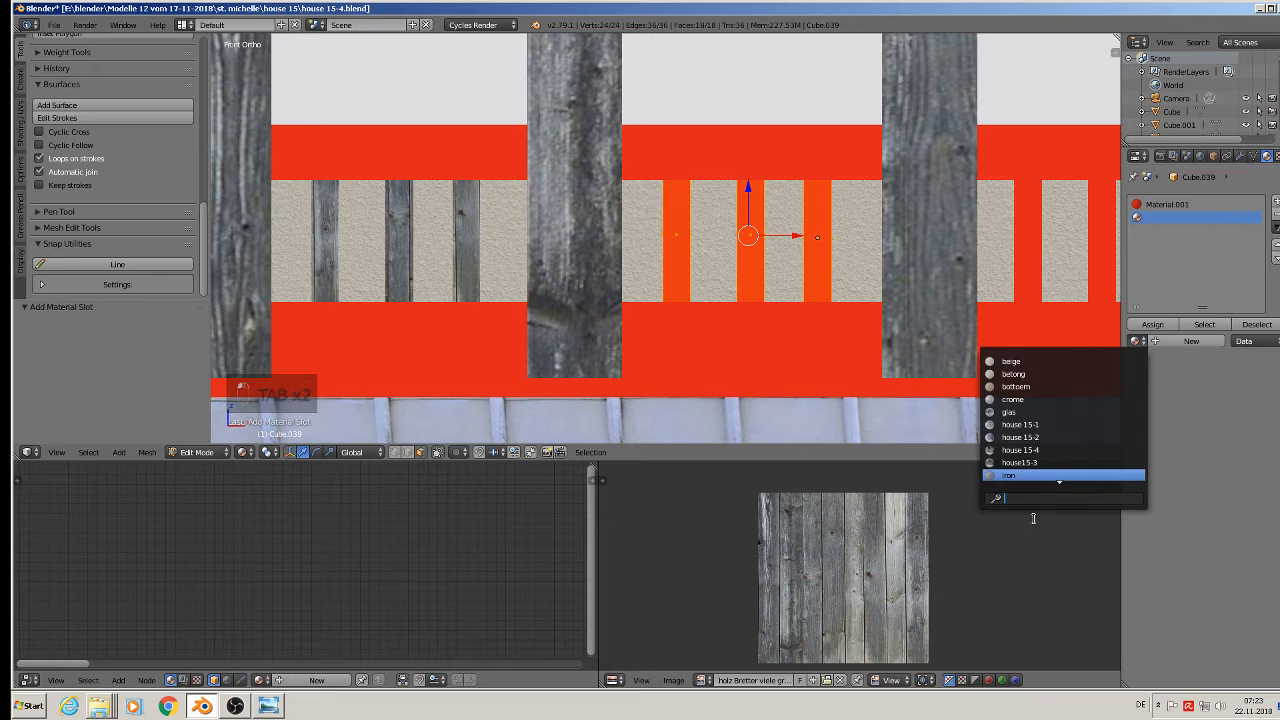
{"action": "scroll", "coordinate": [1024, 474], "scroll_direction": "down", "scroll_amount": 9}
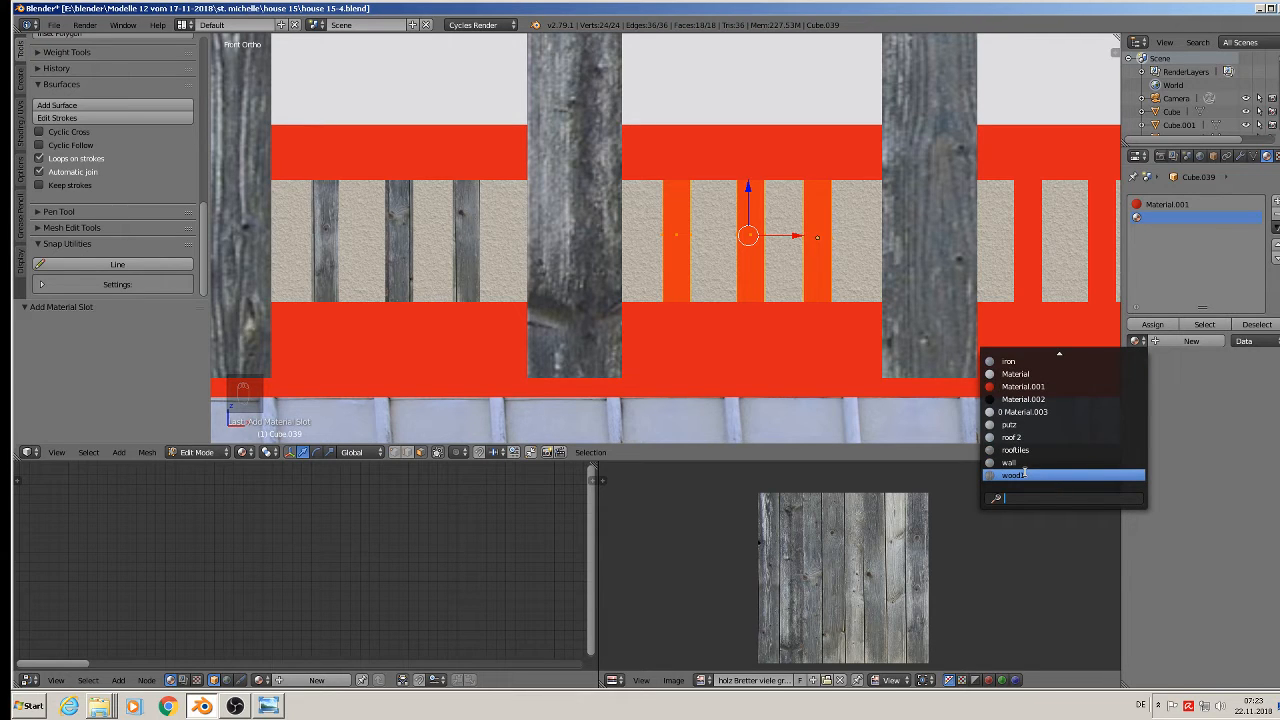
{"action": "left_click", "coordinate": [1014, 475]}
{"action": "left_click", "coordinate": [1150, 325]}
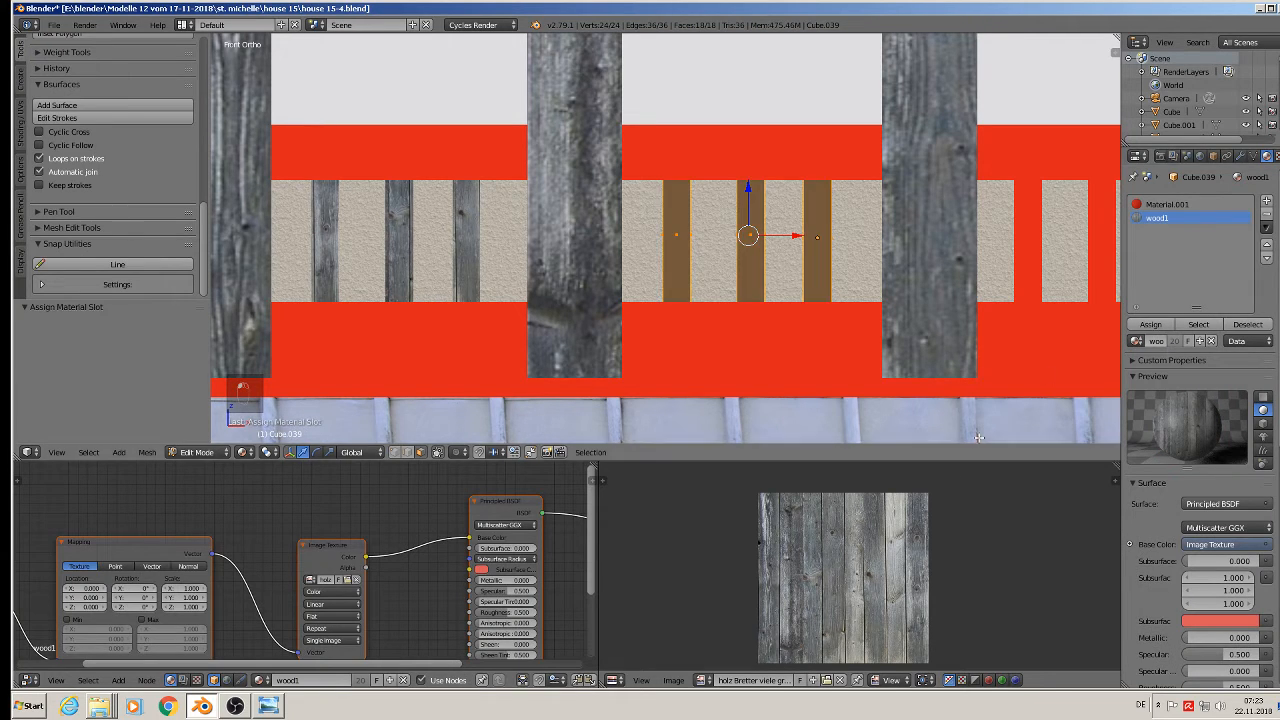
Step: UV-project the seventh baluster group from view, move its UVs to the wood image's upper left, scale them about 2.7 times overall, and finish editing
{"action": "key", "text": "u"}
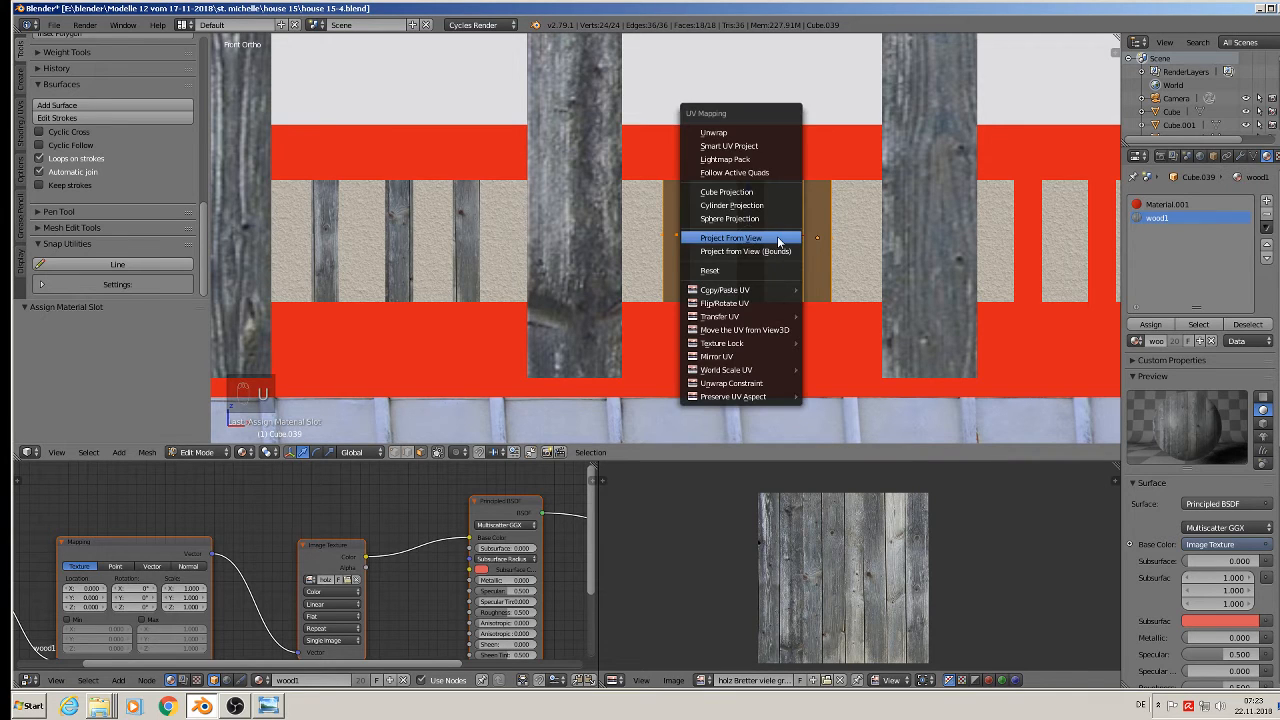
{"action": "left_click", "coordinate": [779, 241]}
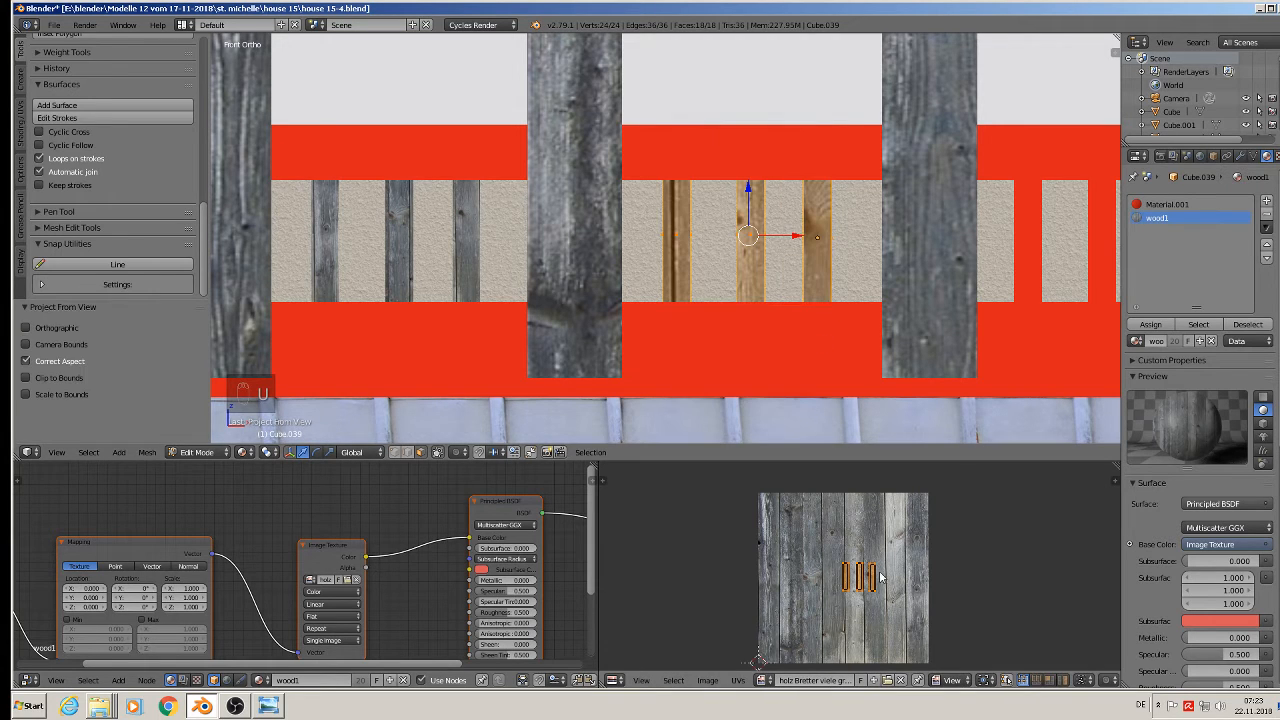
{"action": "key", "text": "g"}
{"action": "left_click", "coordinate": [841, 536]}
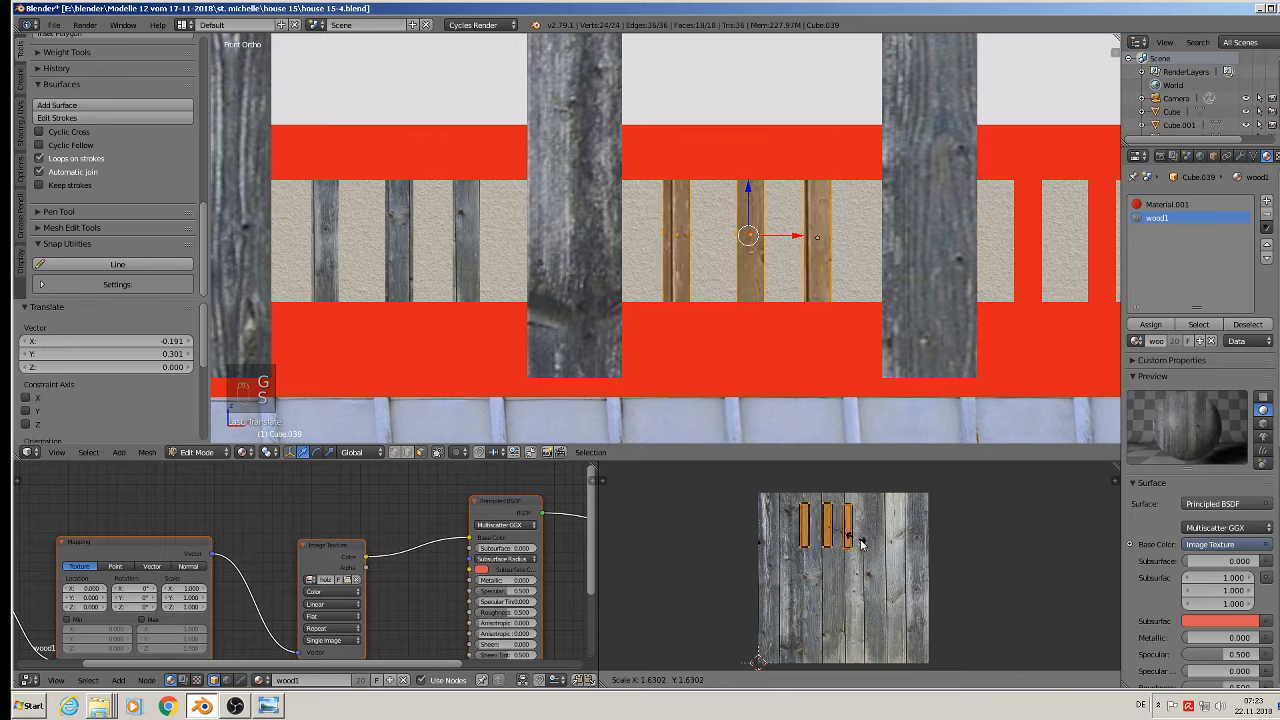
{"action": "key", "text": "s"}
{"action": "left_click", "coordinate": [899, 558]}
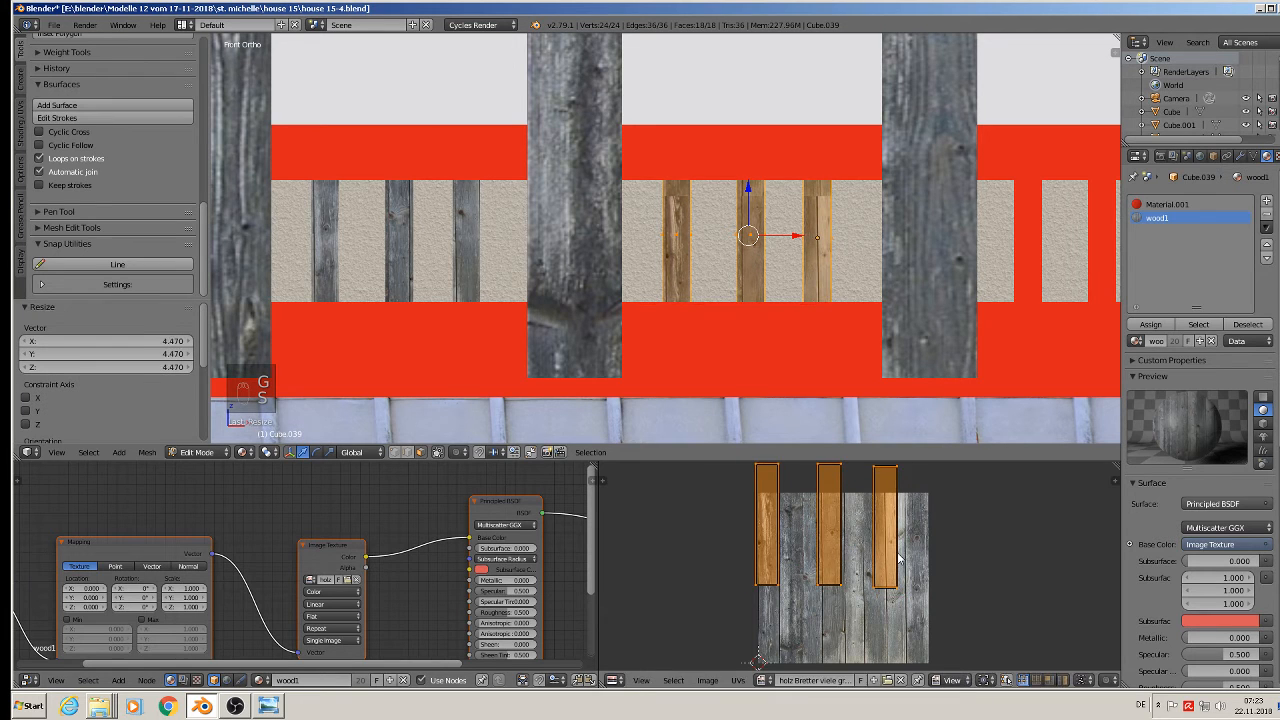
{"action": "key", "text": "s"}
{"action": "left_click", "coordinate": [868, 545]}
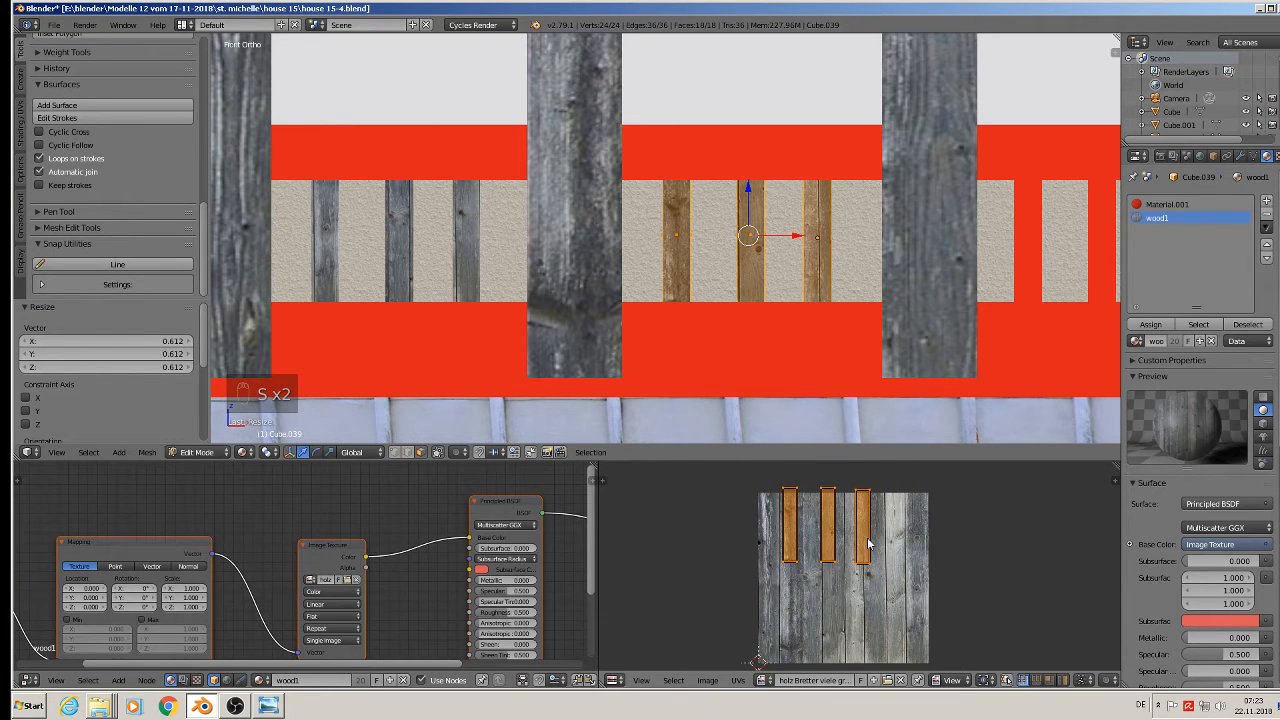
{"action": "key", "text": "g"}
{"action": "left_click", "coordinate": [872, 558]}
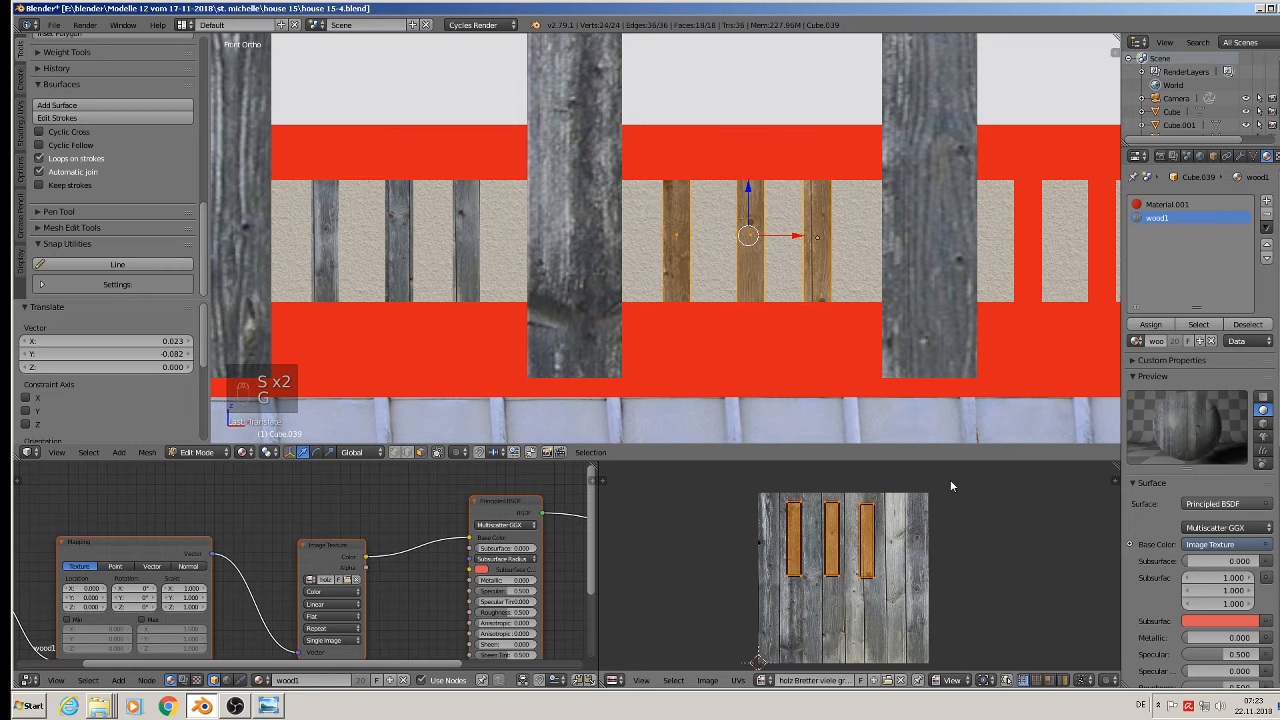
{"action": "key", "text": "Tab"}
Step: Give the eighth baluster group a second material slot with wood1 and assign it to the whole mesh
{"action": "middle_click_drag", "start_coordinate": [1026, 318], "coordinate": [746, 310], "text": "shift"}
{"action": "right_click", "coordinate": [747, 241]}
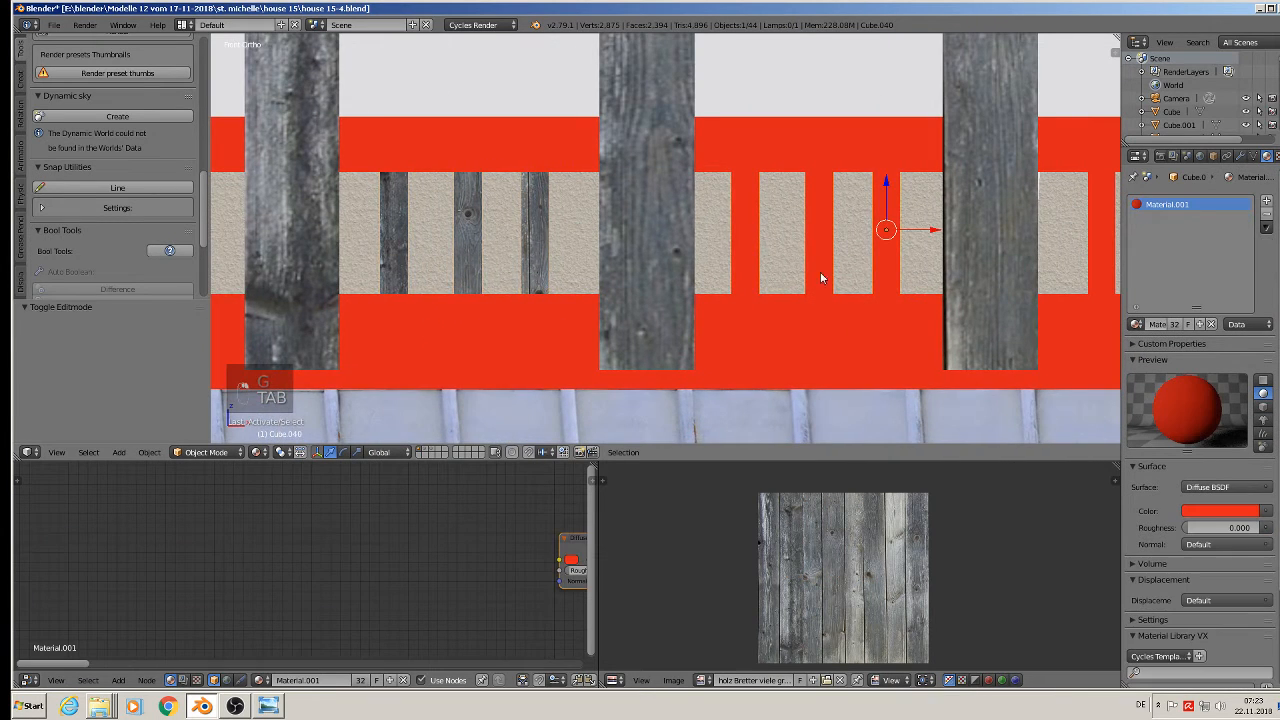
{"action": "middle_click_drag", "start_coordinate": [820, 277], "coordinate": [695, 267], "text": "shift"}
{"action": "key", "text": "Tab"}
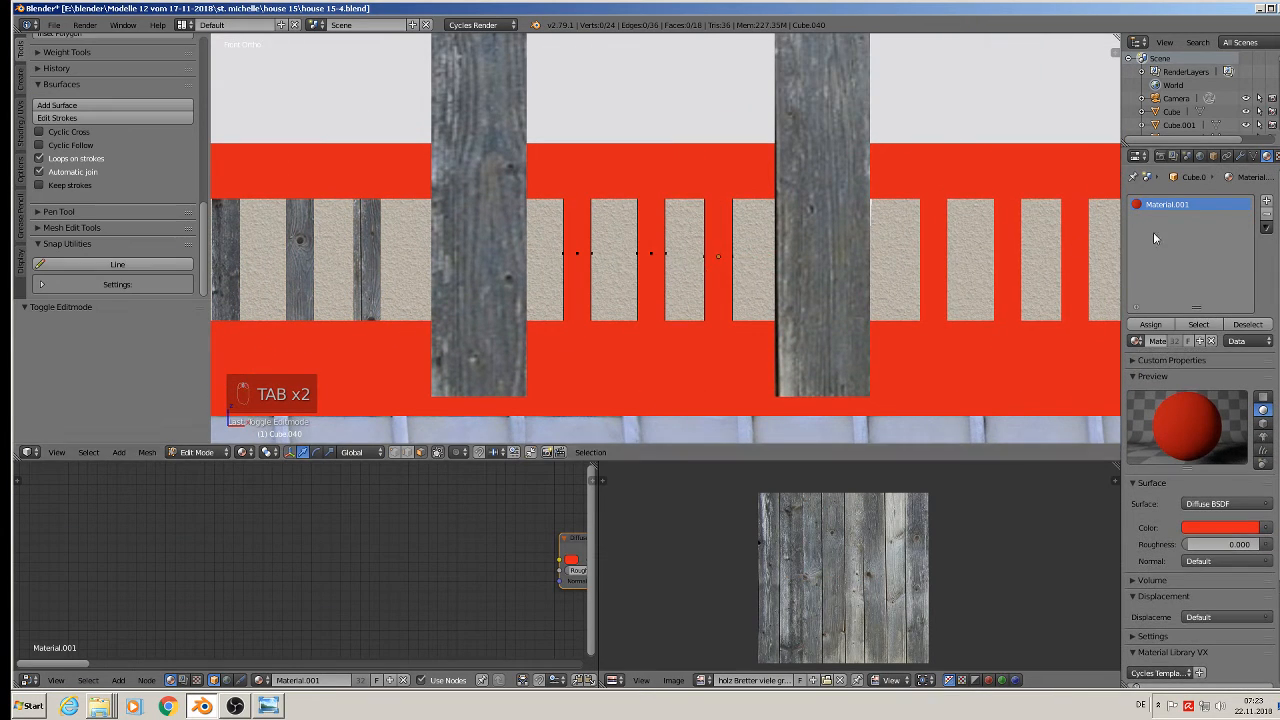
{"action": "key", "text": "a"}
{"action": "key", "text": "a"}
{"action": "key", "text": "a"}
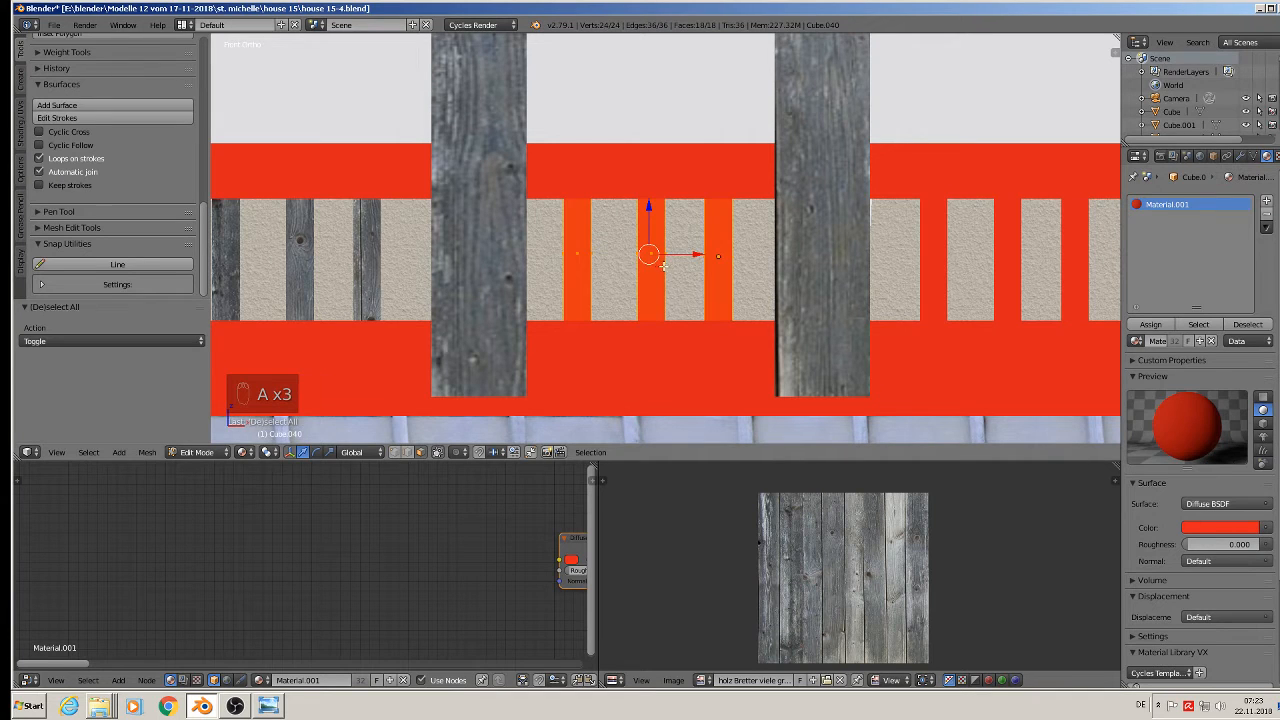
{"action": "left_click", "coordinate": [1266, 205]}
{"action": "left_click", "coordinate": [1137, 341]}
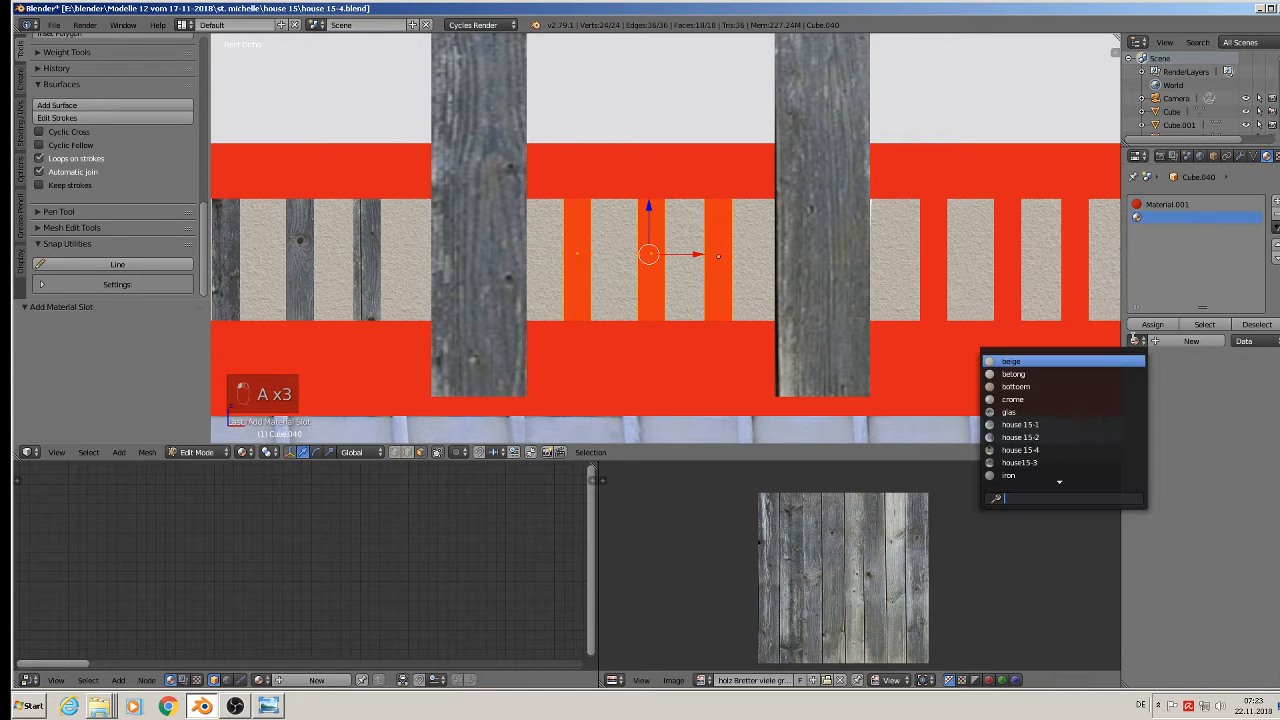
{"action": "scroll", "coordinate": [1040, 463], "scroll_direction": "down", "scroll_amount": 5}
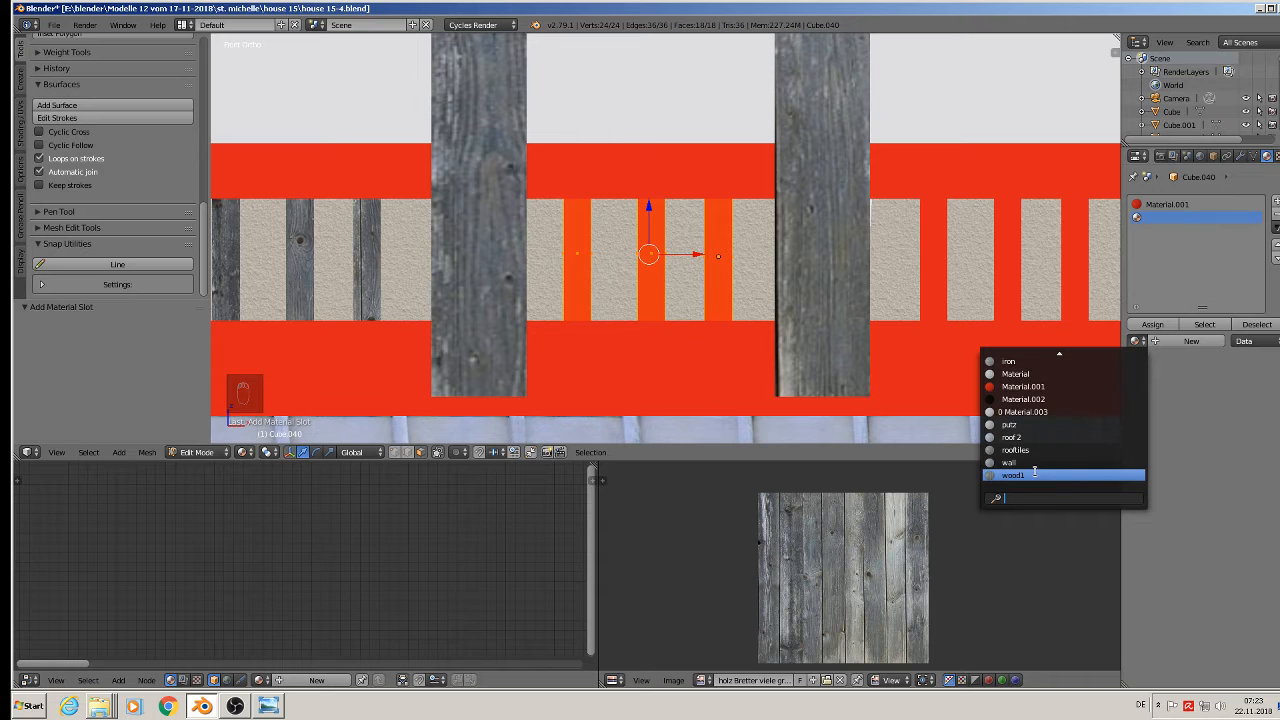
{"action": "left_click", "coordinate": [1025, 476]}
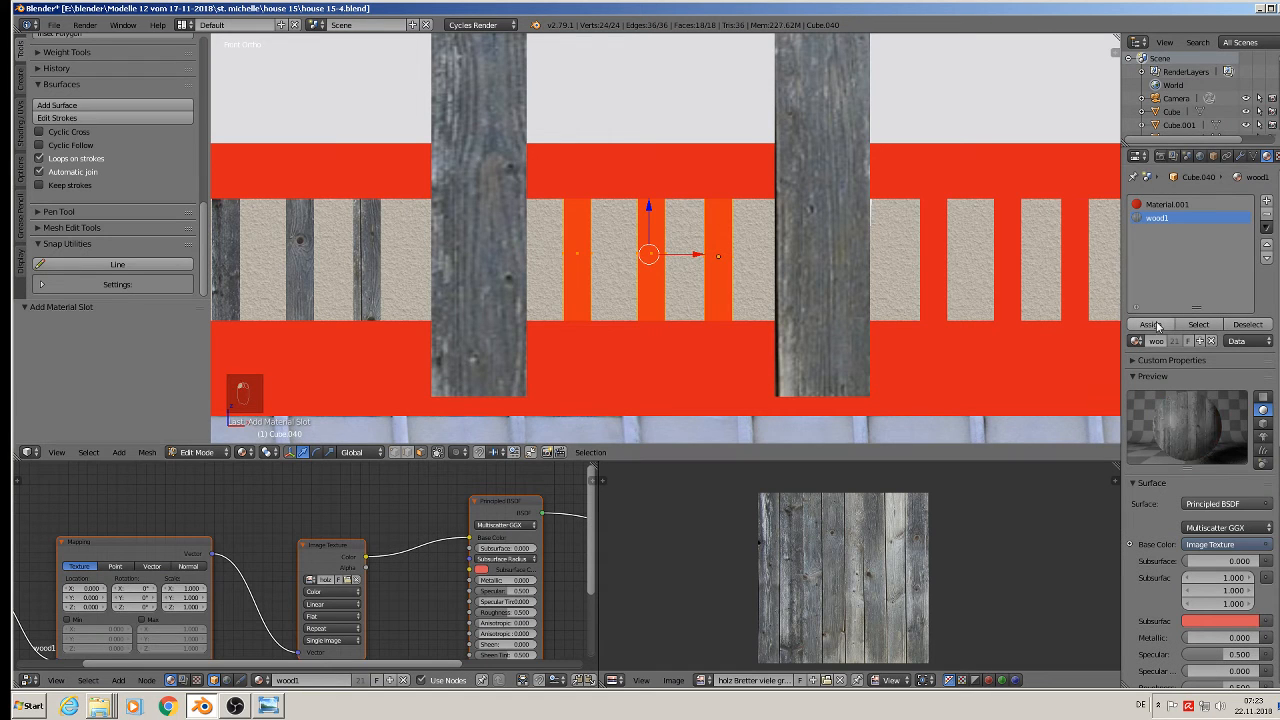
{"action": "left_click", "coordinate": [1150, 324]}
Step: UV-project the eighth baluster group from view, scale its UVs about 1.85 times, move them to the wood image's lower left, and finish editing
{"action": "key", "text": "u"}
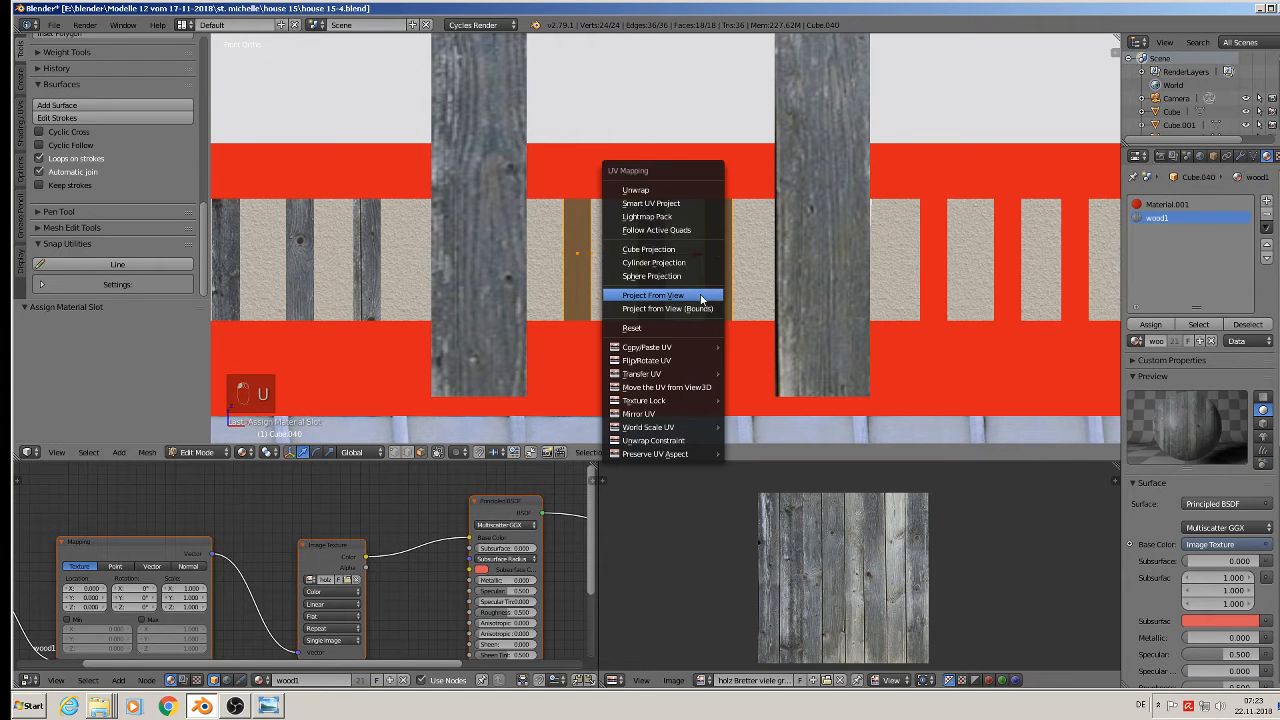
{"action": "left_click", "coordinate": [700, 296]}
{"action": "key", "text": "s"}
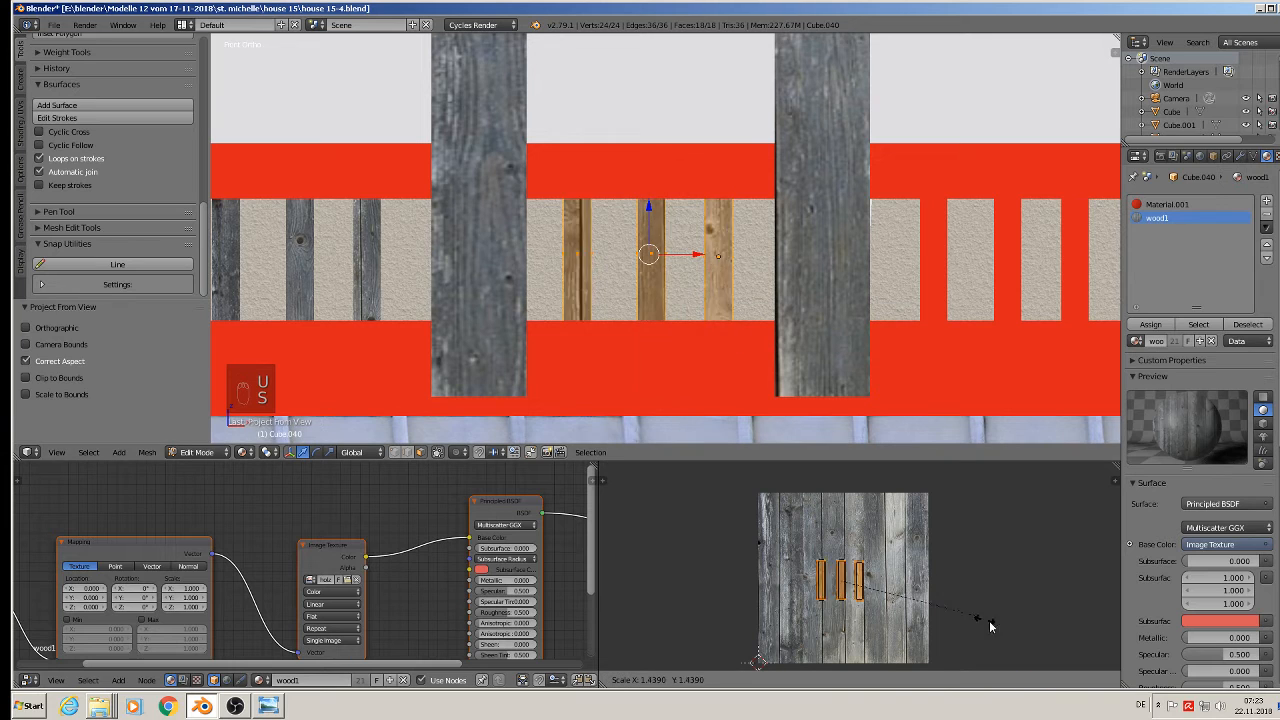
{"action": "left_click", "coordinate": [1015, 625]}
{"action": "key", "text": "g"}
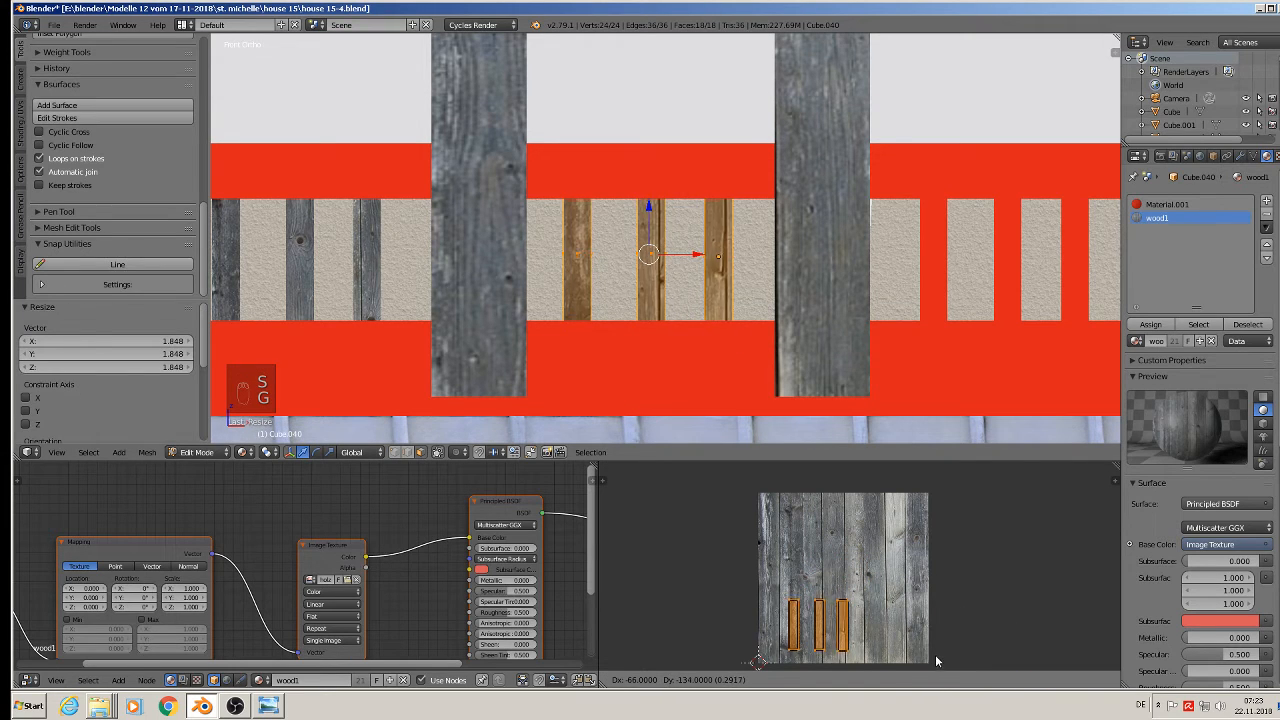
{"action": "left_click", "coordinate": [935, 664]}
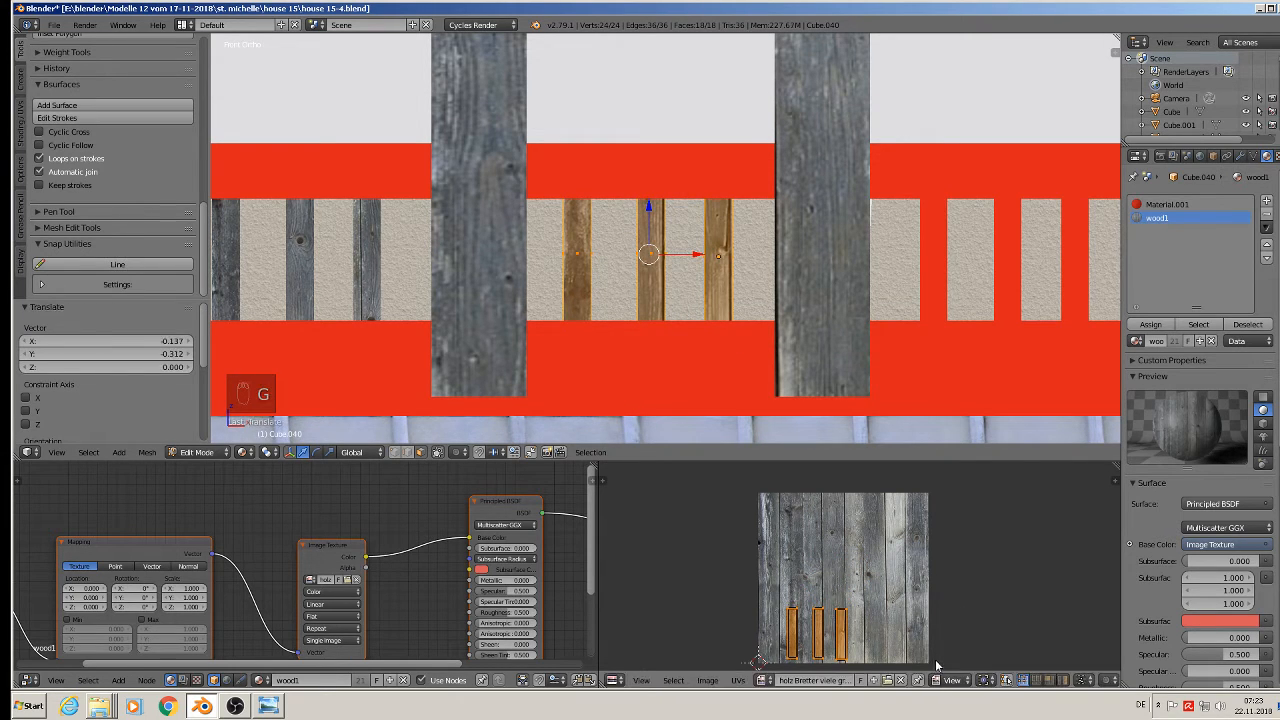
{"action": "key", "text": "Tab"}
Step: Give the ninth baluster group a second material slot with wood1 and assign it to the whole mesh
{"action": "right_click", "coordinate": [930, 285]}
{"action": "middle_click_drag", "start_coordinate": [991, 341], "coordinate": [594, 325], "text": "shift"}
{"action": "key", "text": "Tab"}
{"action": "key", "text": "a"}
{"action": "key", "text": "a"}
{"action": "key", "text": "a"}
{"action": "key", "text": "a"}
{"action": "key", "text": "a"}
{"action": "key", "text": "a"}
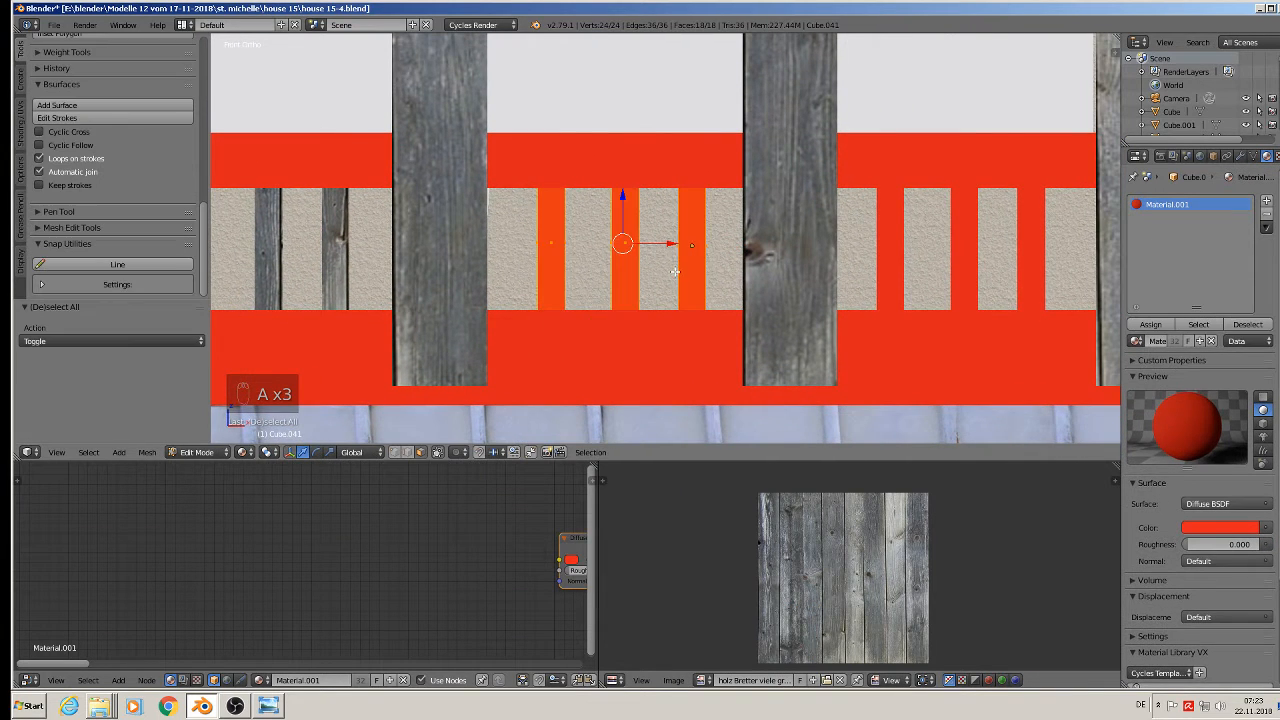
{"action": "left_click", "coordinate": [1268, 202]}
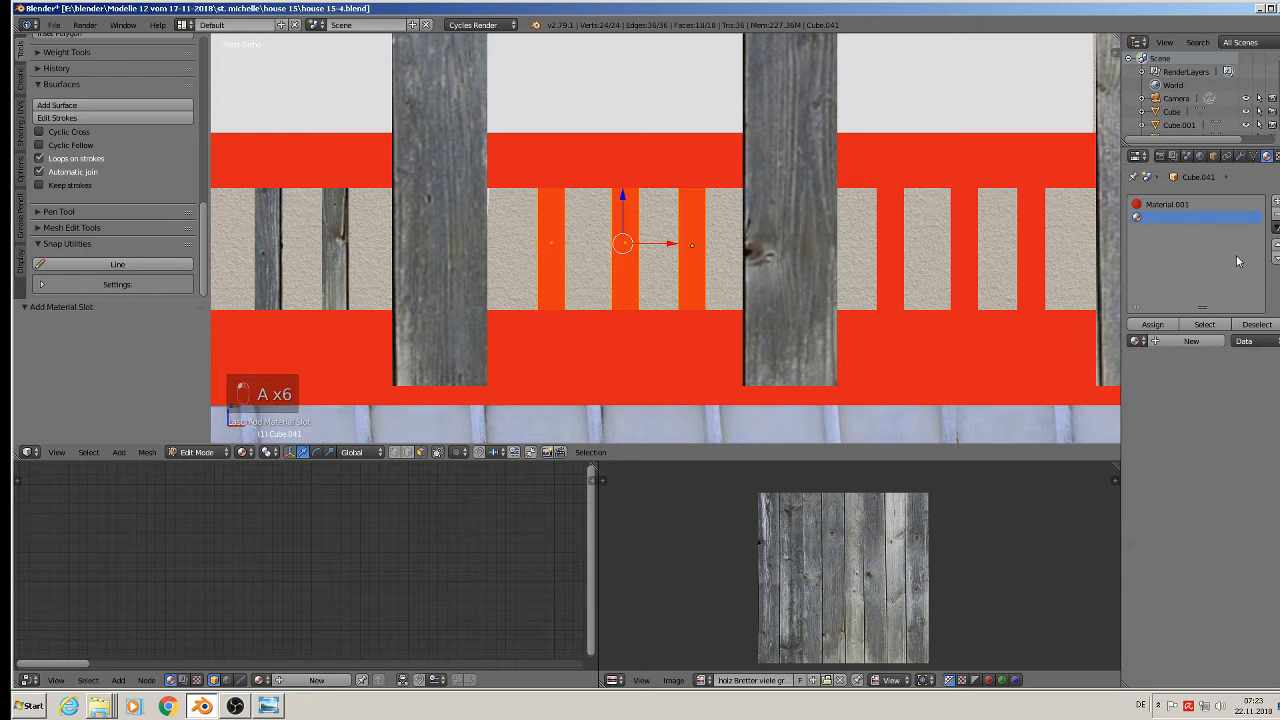
{"action": "left_click", "coordinate": [1134, 343]}
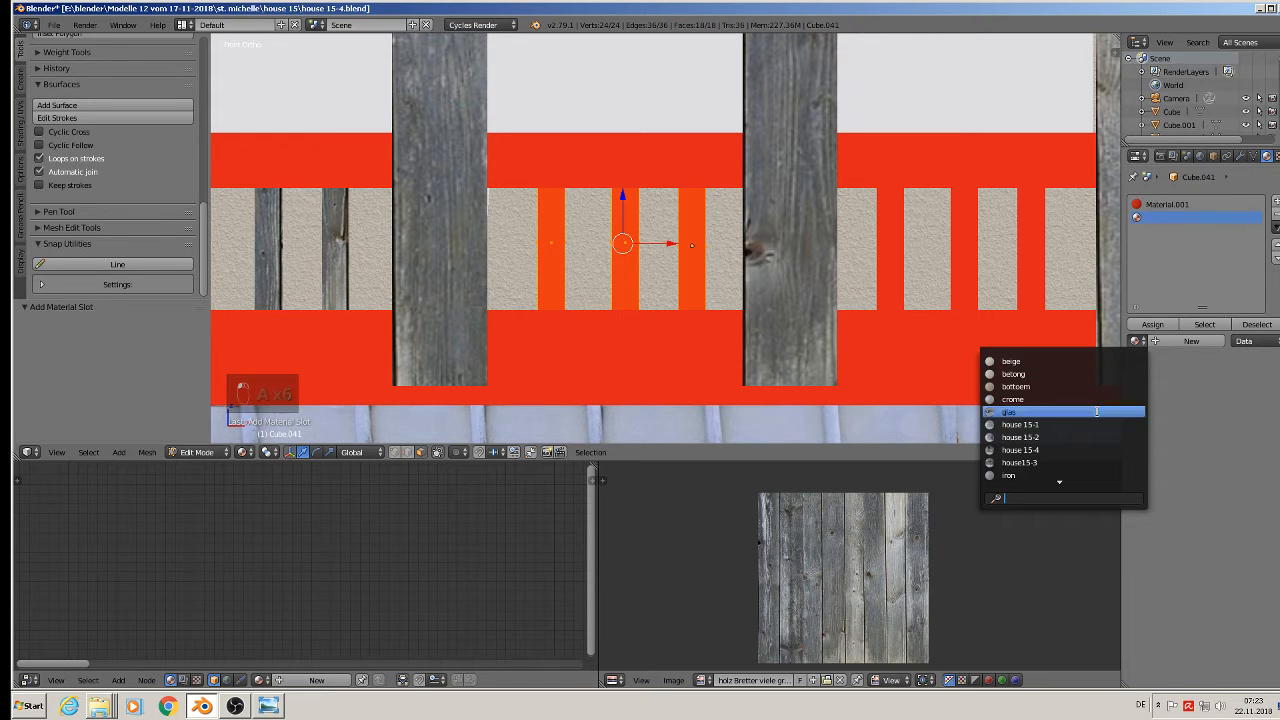
{"action": "scroll", "coordinate": [1049, 478], "scroll_direction": "down", "scroll_amount": 3}
{"action": "scroll", "coordinate": [1049, 478], "scroll_direction": "down", "scroll_amount": 2}
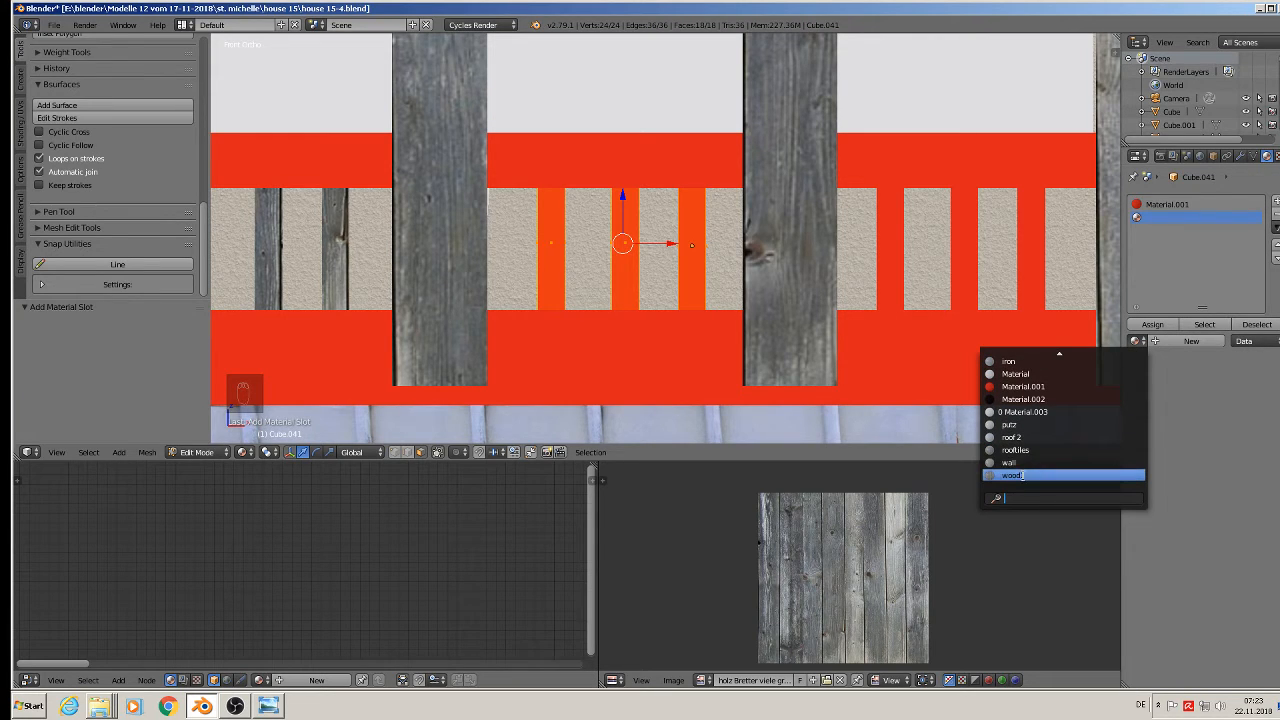
{"action": "left_click", "coordinate": [1049, 474]}
{"action": "left_click", "coordinate": [1141, 326]}
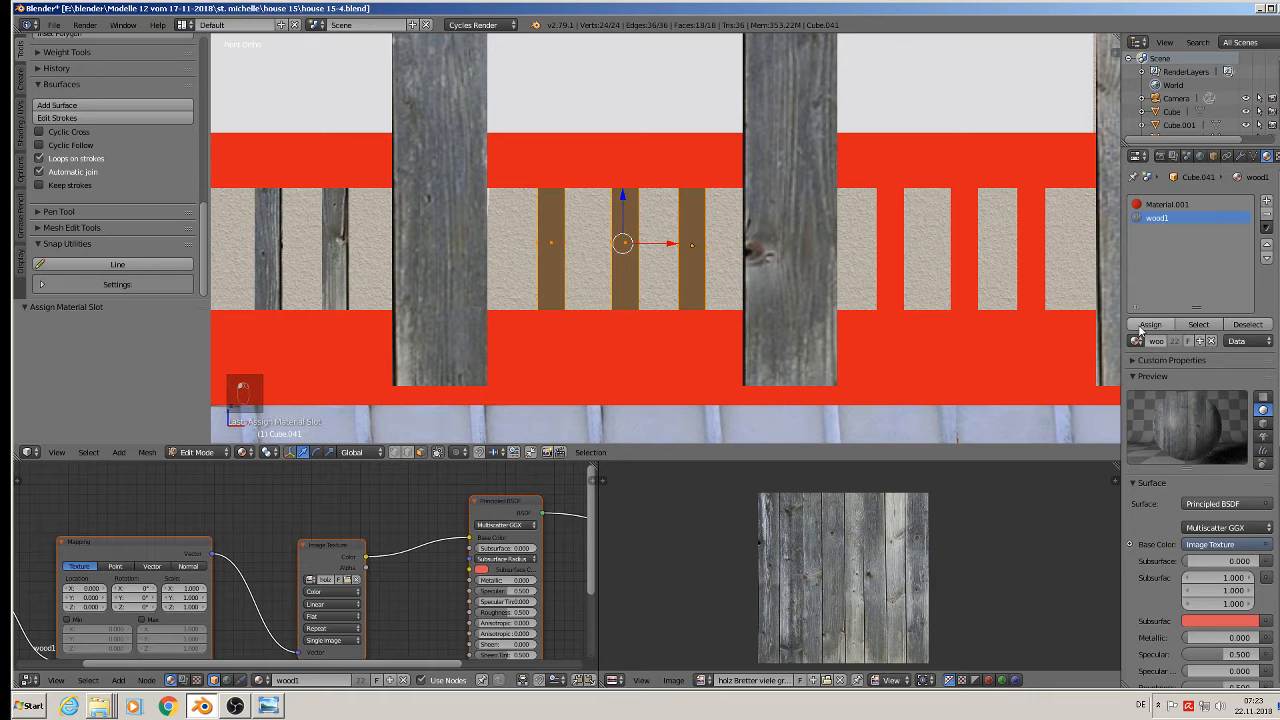
Step: UV-project the ninth baluster group from view, move its UVs to the wood image's lower right, scale them about 2.8 times, and finish editing
{"action": "key", "text": "u"}
{"action": "left_click", "coordinate": [752, 298]}
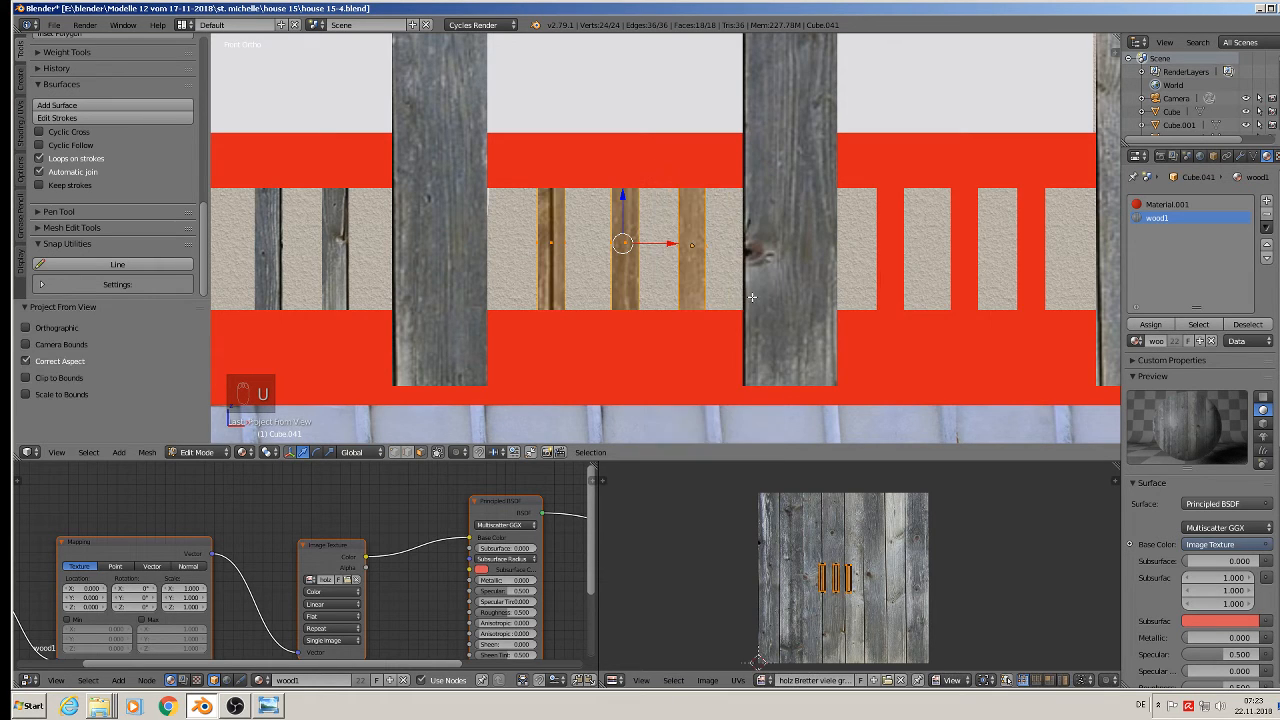
{"action": "key", "text": "g"}
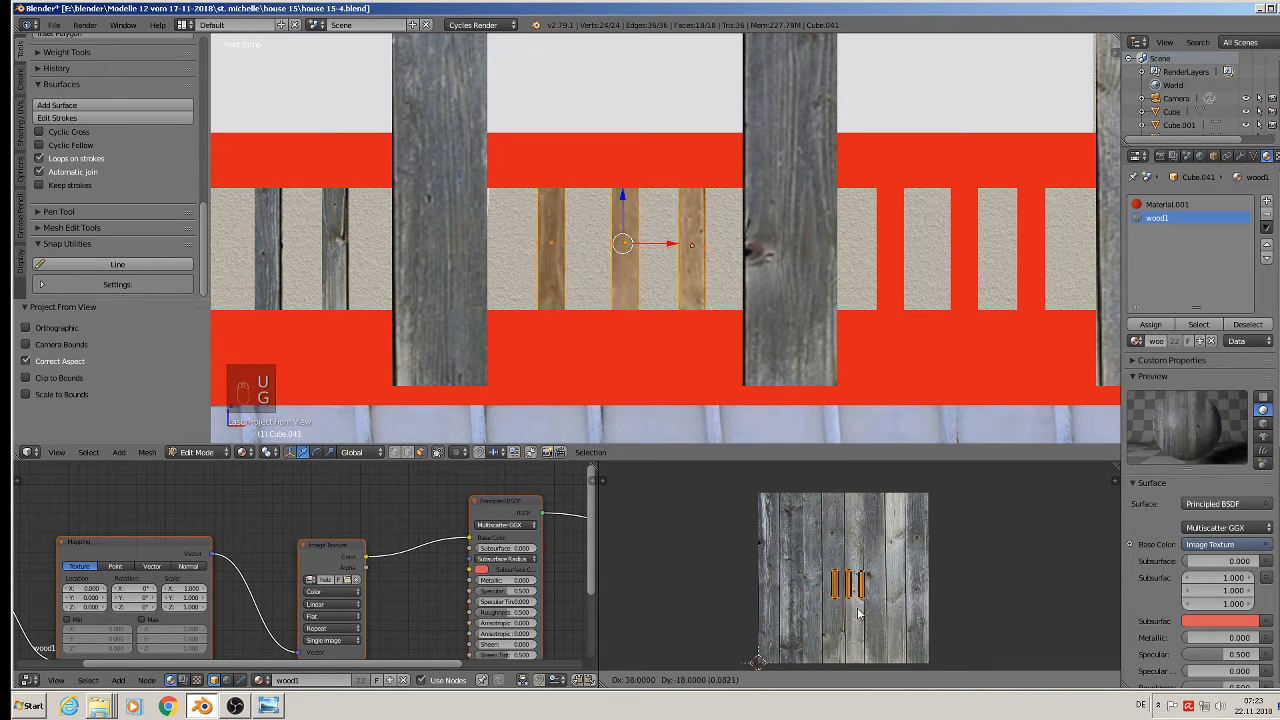
{"action": "left_click", "coordinate": [895, 649]}
{"action": "key", "text": "s"}
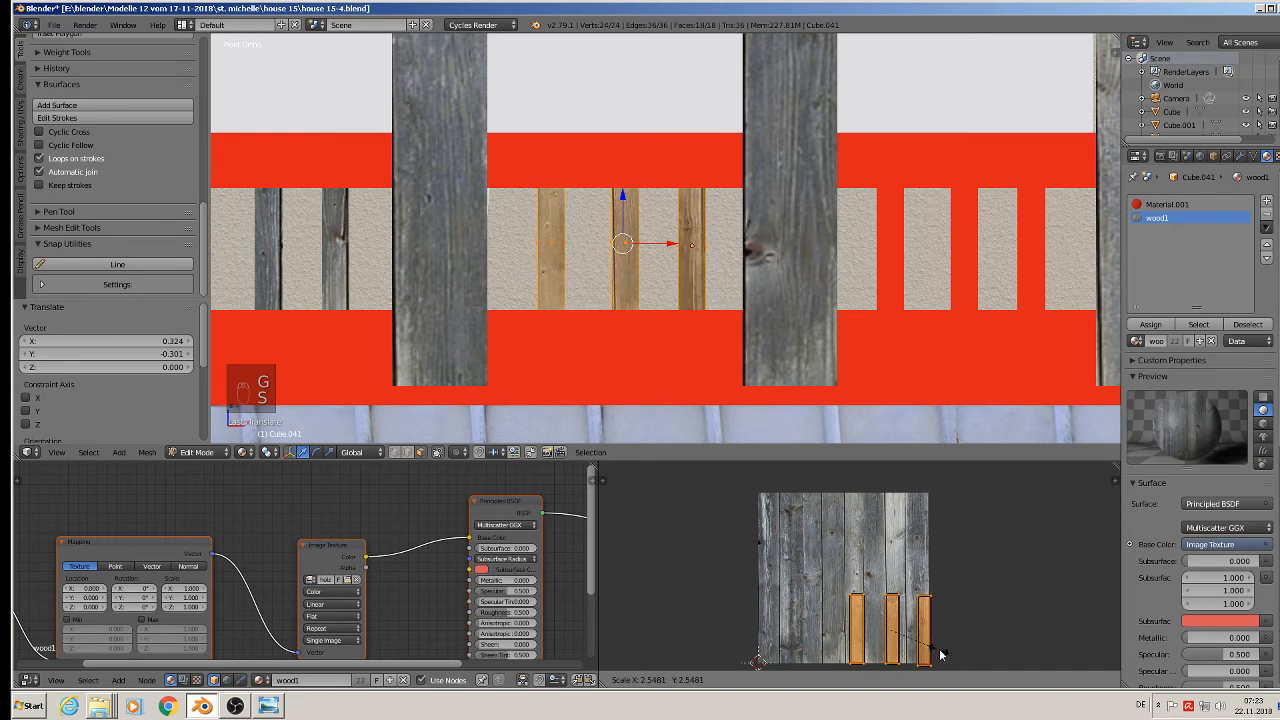
{"action": "left_click", "coordinate": [946, 653]}
{"action": "key", "text": "Tab"}
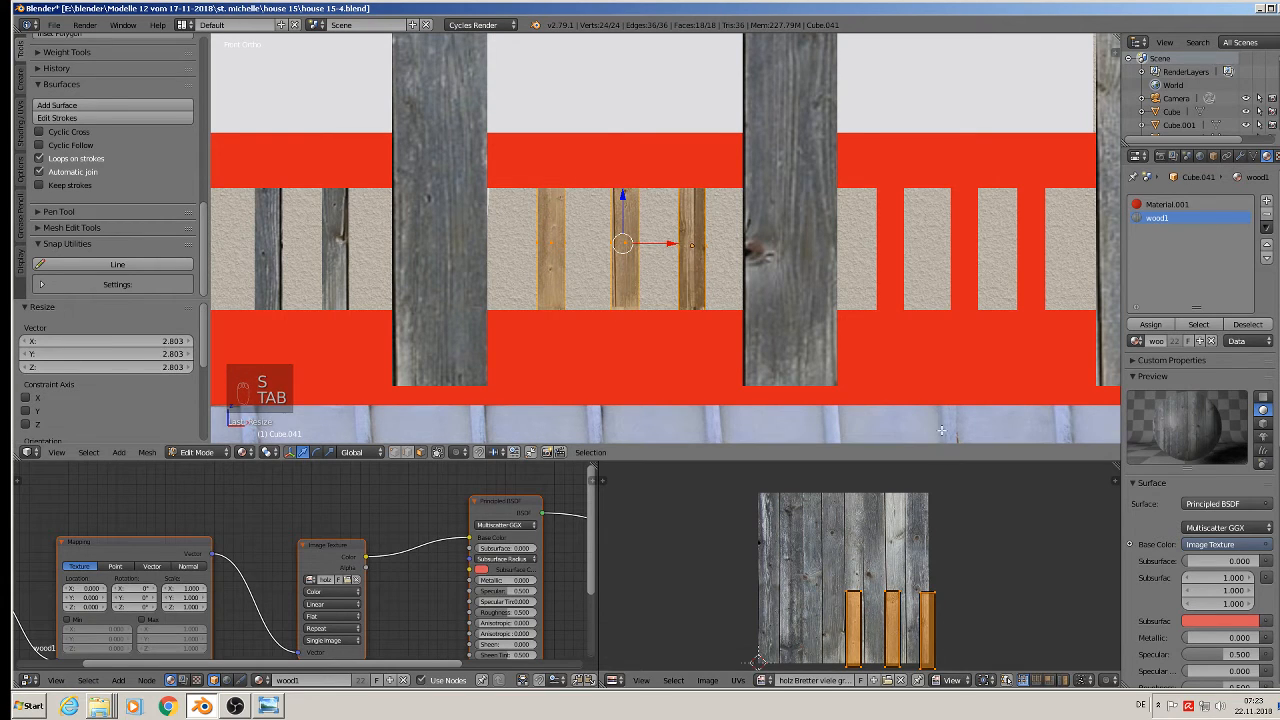
{"action": "key", "text": "Tab"}
Step: Give the last untextured baluster group a second material slot with wood1 and assign it to the whole mesh
{"action": "right_click", "coordinate": [893, 276]}
{"action": "middle_click_drag", "start_coordinate": [900, 275], "coordinate": [660, 356]}
{"action": "key", "text": "Tab"}
{"action": "key", "text": "a"}
{"action": "key", "text": "a"}
{"action": "key", "text": "a"}
{"action": "key", "text": "a"}
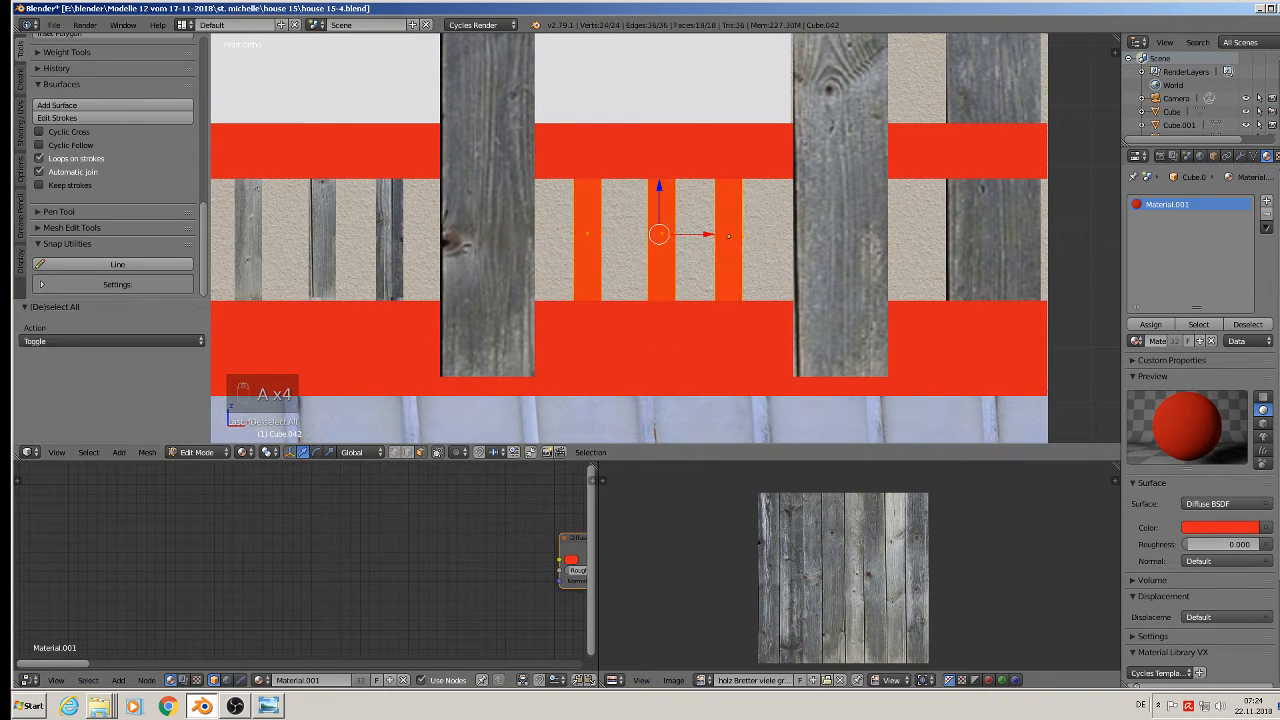
{"action": "left_click", "coordinate": [1266, 203]}
{"action": "left_click", "coordinate": [1136, 341]}
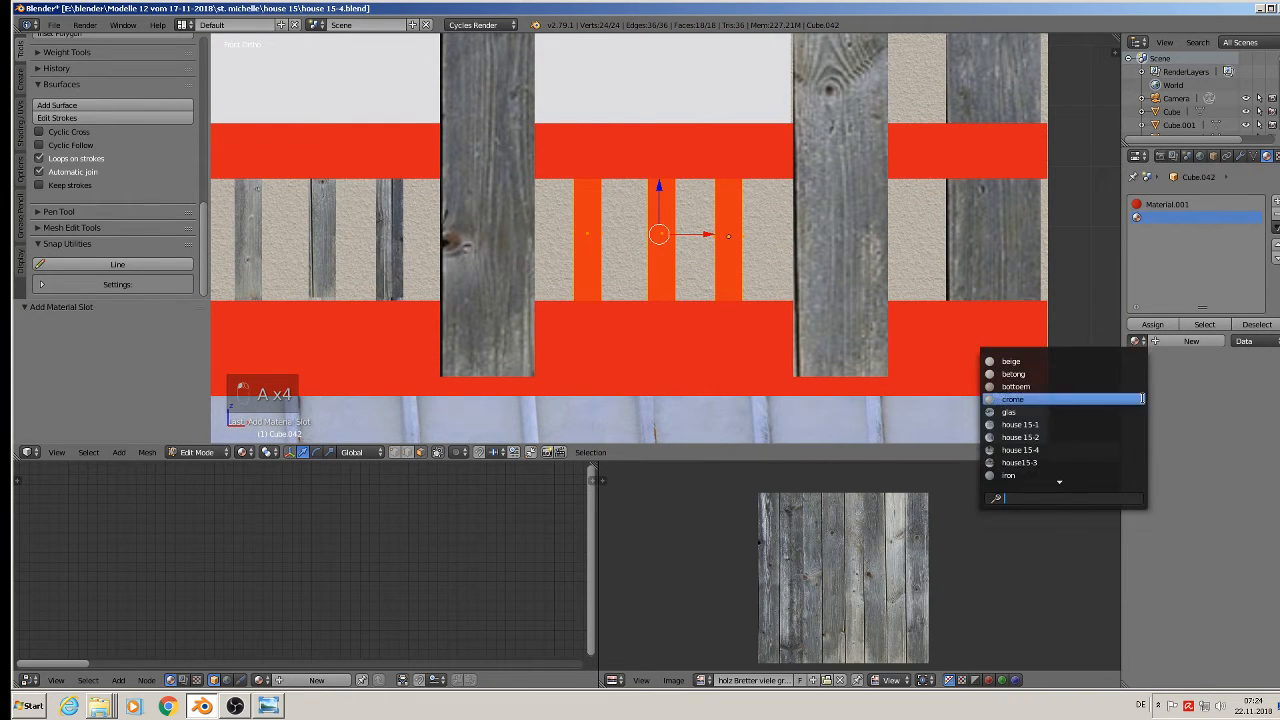
{"action": "scroll", "coordinate": [1089, 468], "scroll_direction": "down", "scroll_amount": 6}
{"action": "left_click", "coordinate": [1082, 472]}
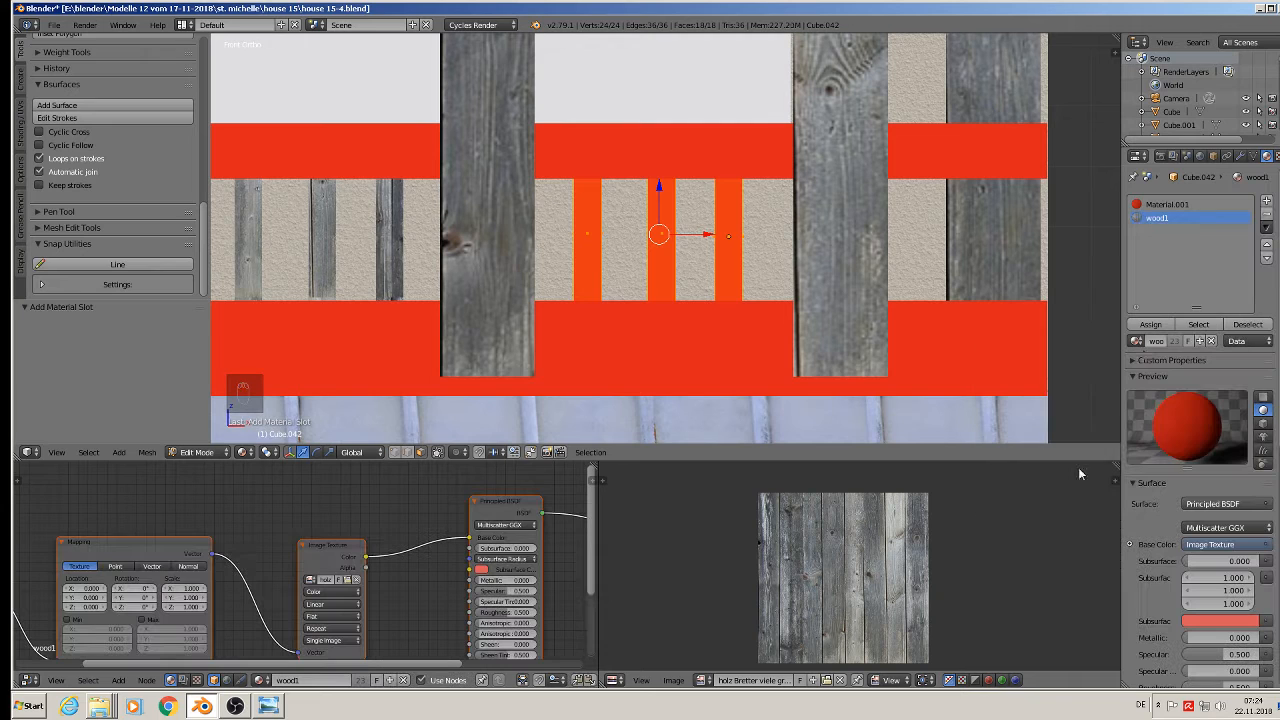
{"action": "left_click", "coordinate": [1150, 325]}
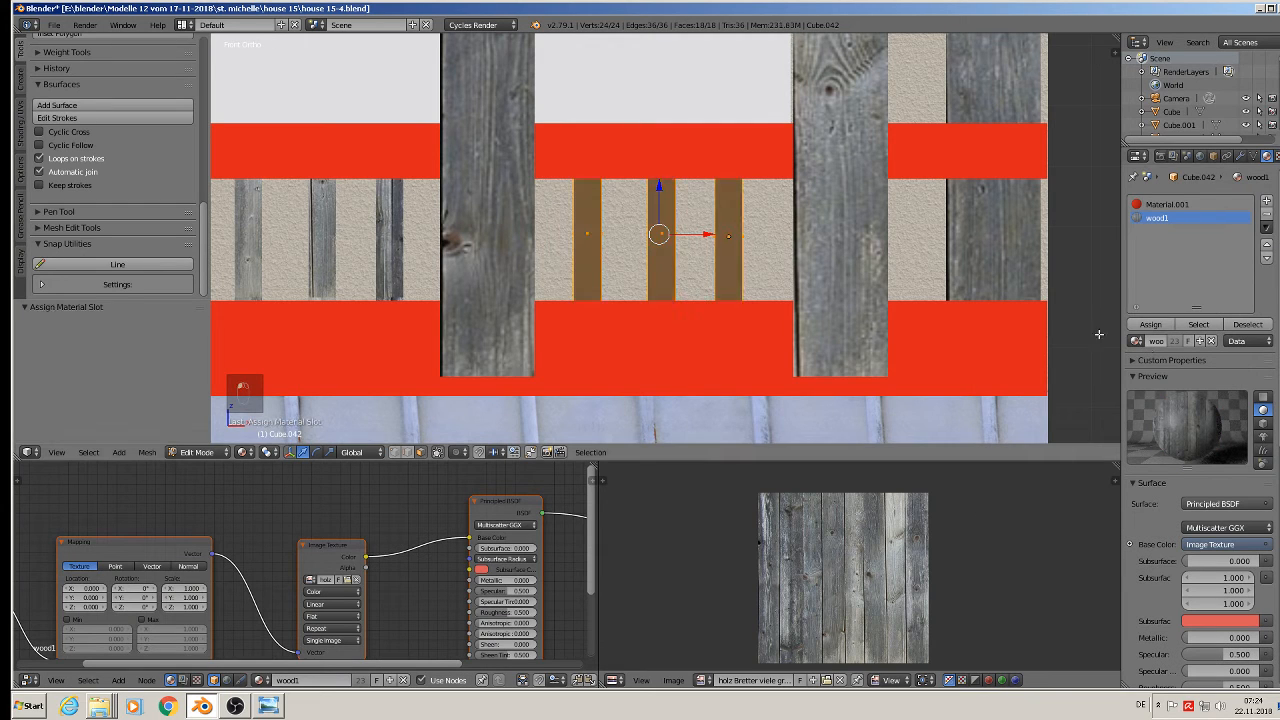
Step: UV-project the last baluster group from view, move its UVs to the wood image's upper left, enlarge them about 1.8 times, finish editing, and deselect everything
{"action": "key", "text": "u"}
{"action": "left_click", "coordinate": [678, 273]}
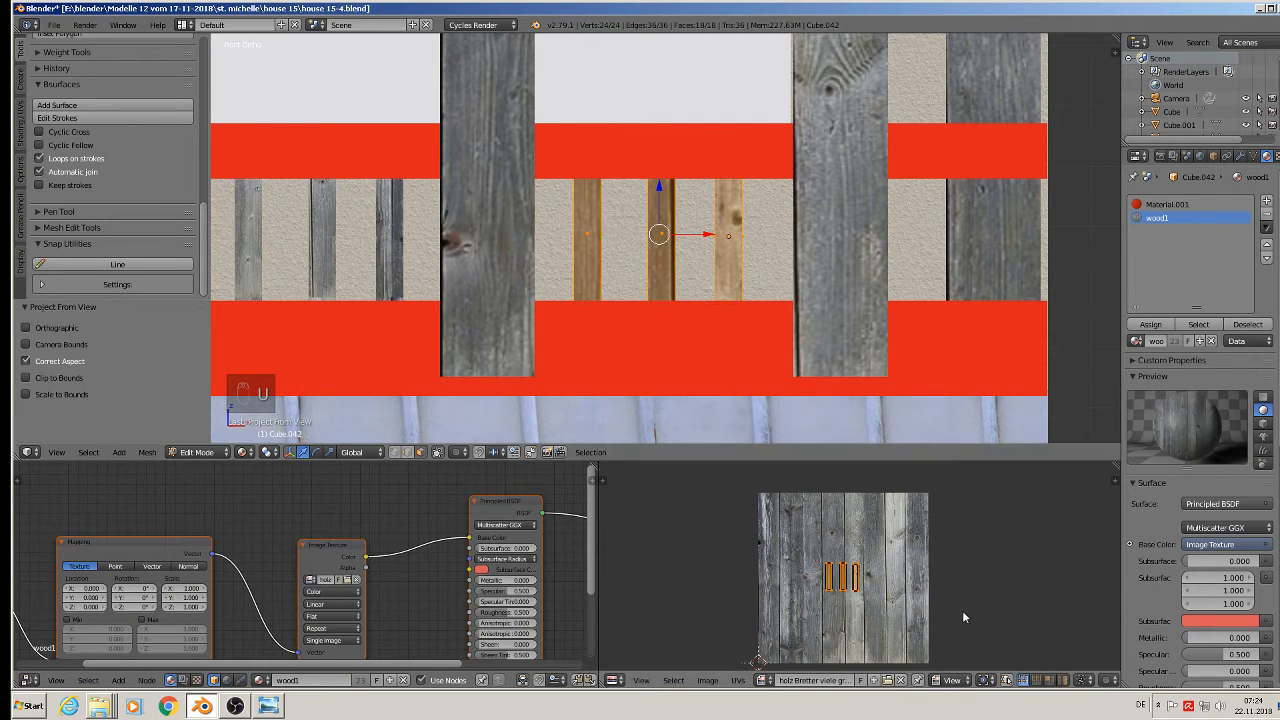
{"action": "key", "text": "g"}
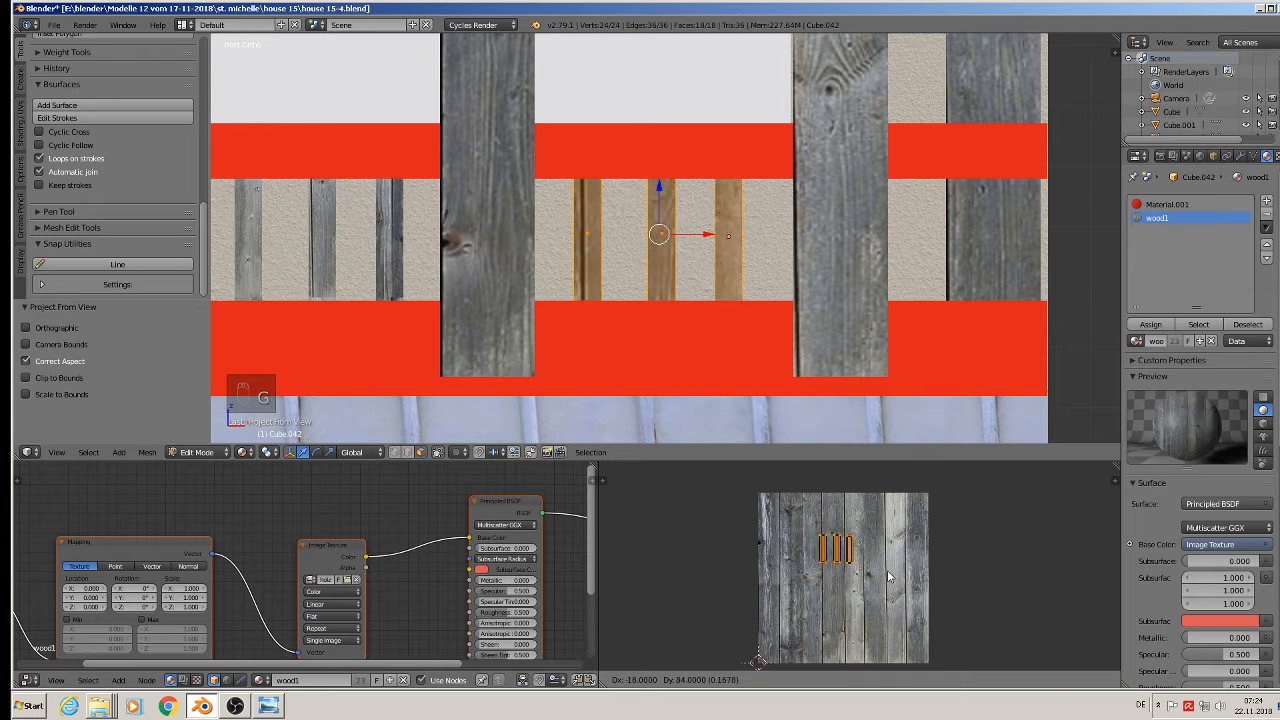
{"action": "left_click", "coordinate": [865, 558]}
{"action": "key", "text": "s"}
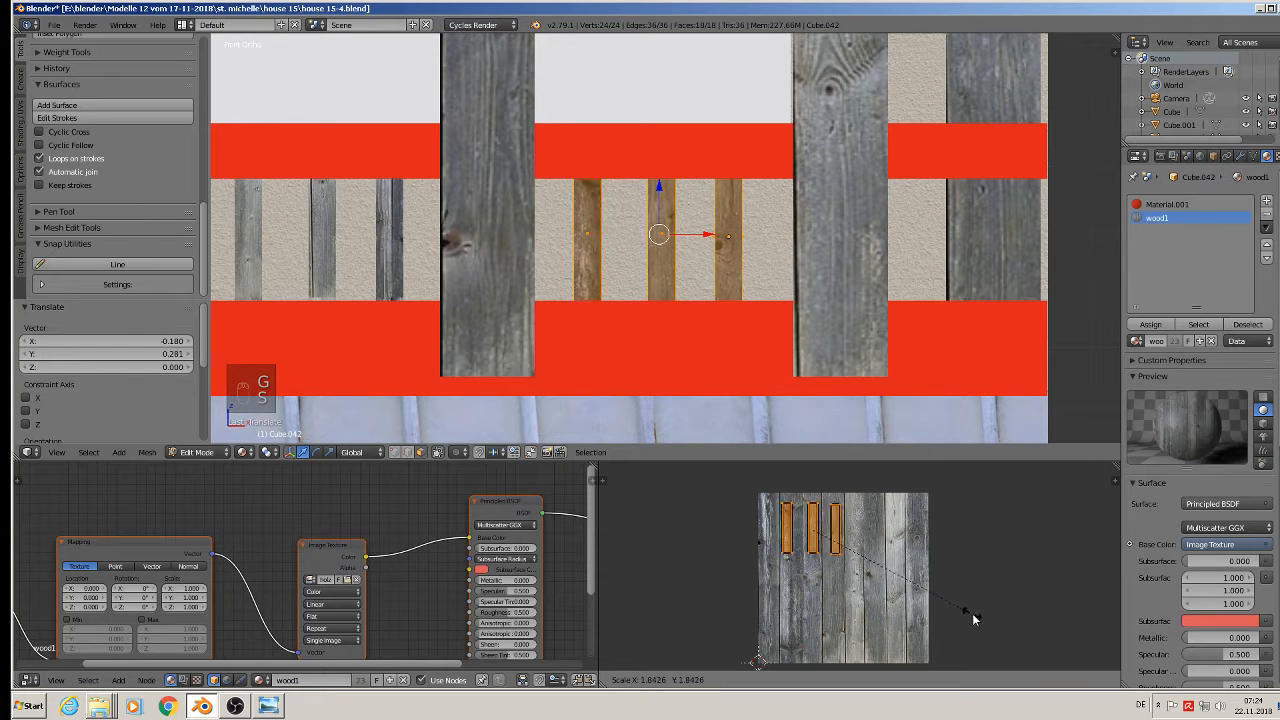
{"action": "left_click", "coordinate": [982, 622]}
{"action": "scroll", "coordinate": [815, 351], "scroll_direction": "down", "scroll_amount": 4}
{"action": "scroll", "coordinate": [815, 351], "scroll_direction": "down", "scroll_amount": 4}
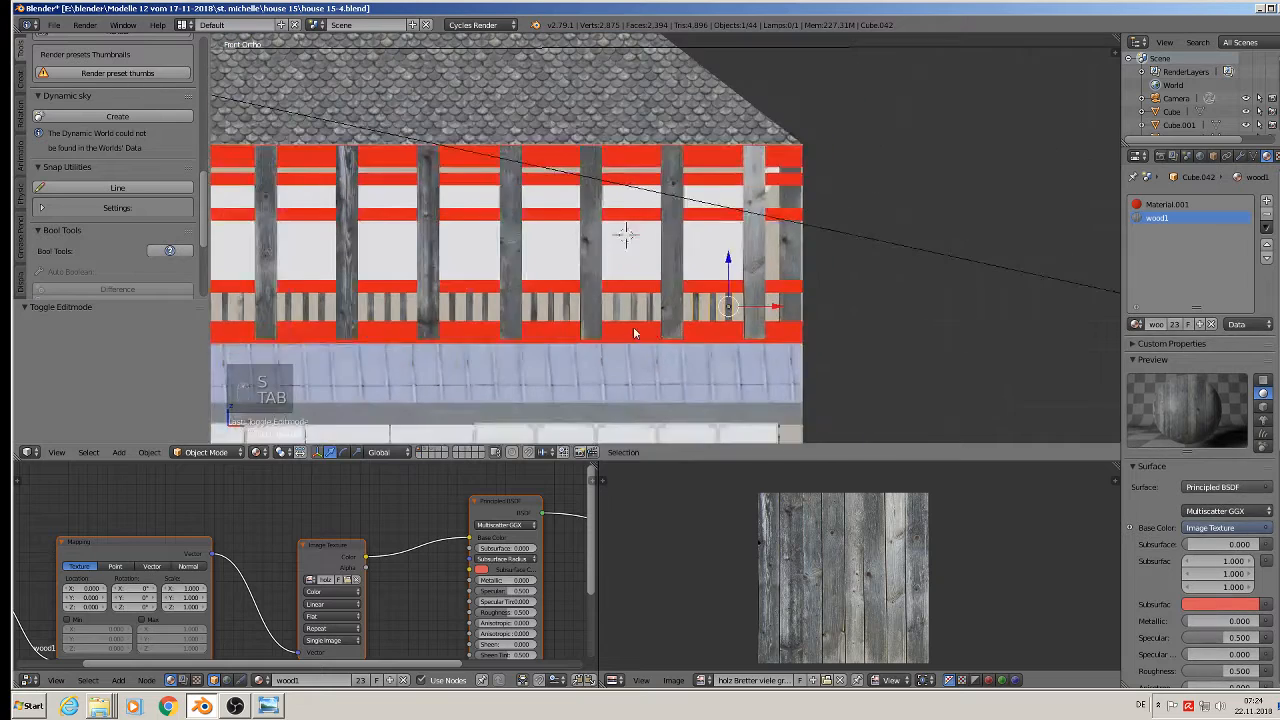
{"action": "key", "text": "Tab"}
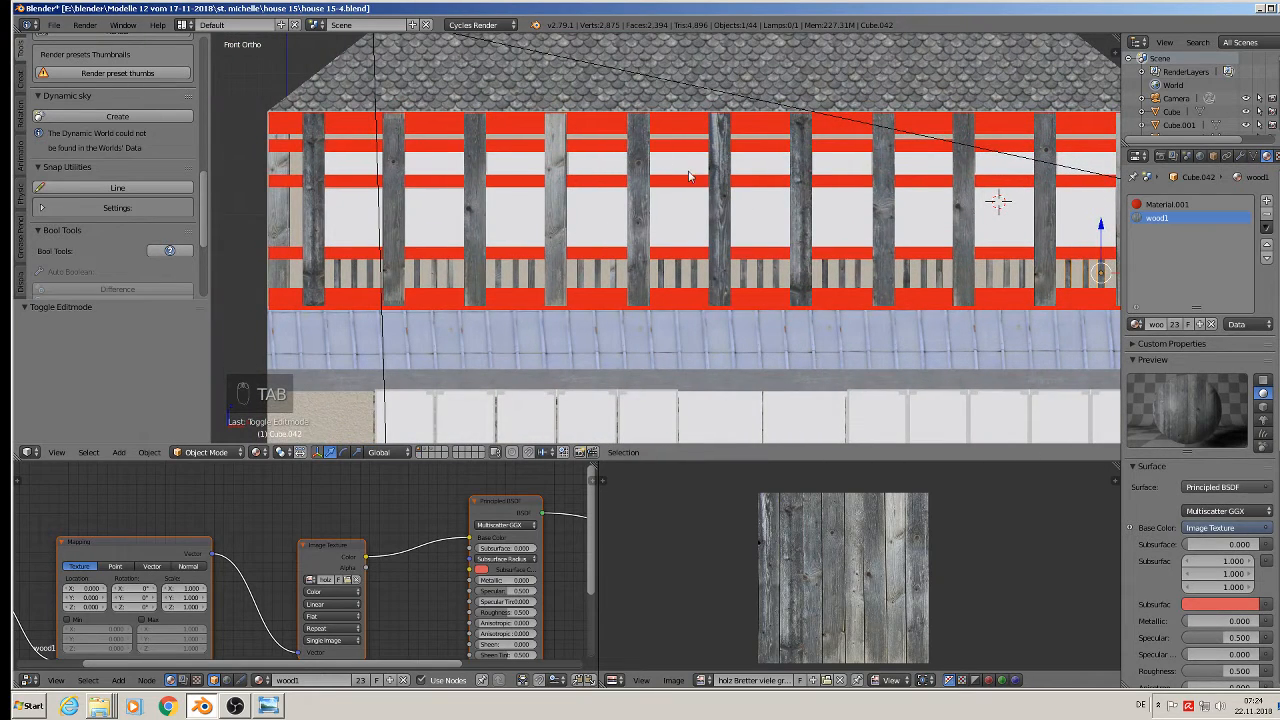
{"action": "scroll", "coordinate": [465, 236], "scroll_direction": "down", "scroll_amount": 3}
{"action": "scroll", "coordinate": [449, 220], "scroll_direction": "up", "scroll_amount": 3}
{"action": "key", "text": "a"}
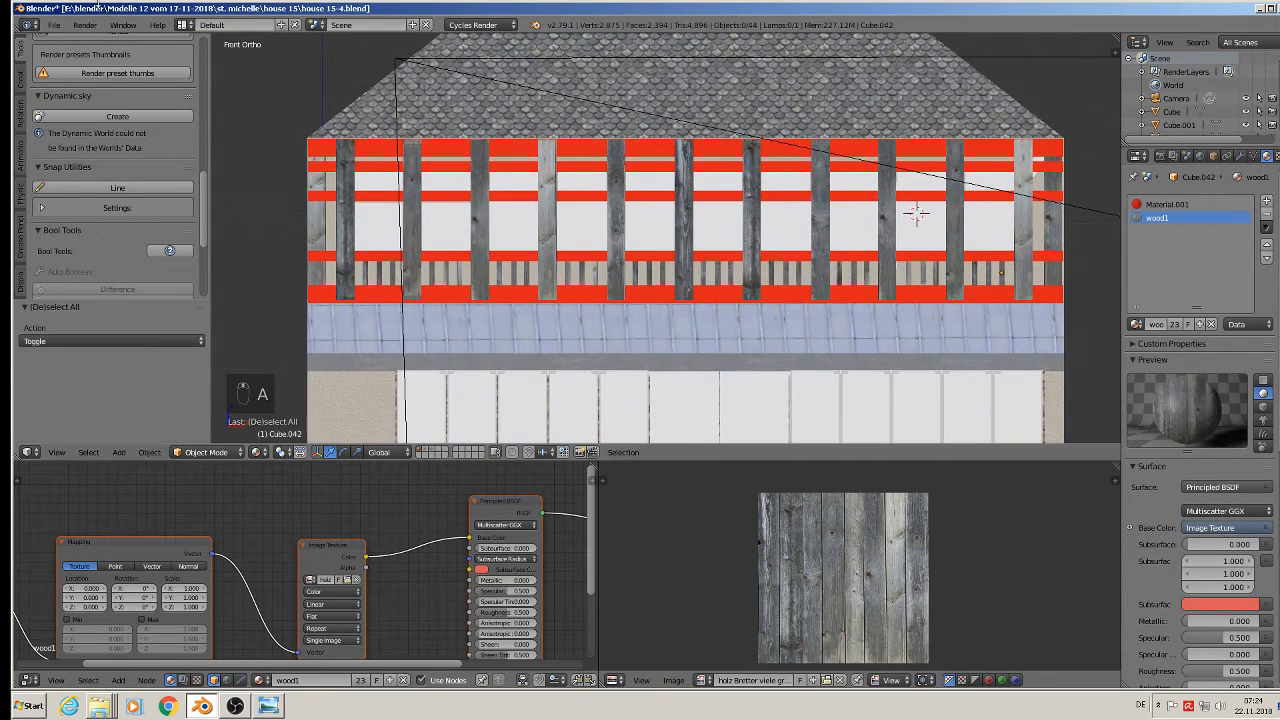
Step: Save the file and give the top horizontal beam under the roof a second material slot with wood1
{"action": "left_click", "coordinate": [54, 24]}
{"action": "left_click", "coordinate": [72, 132]}
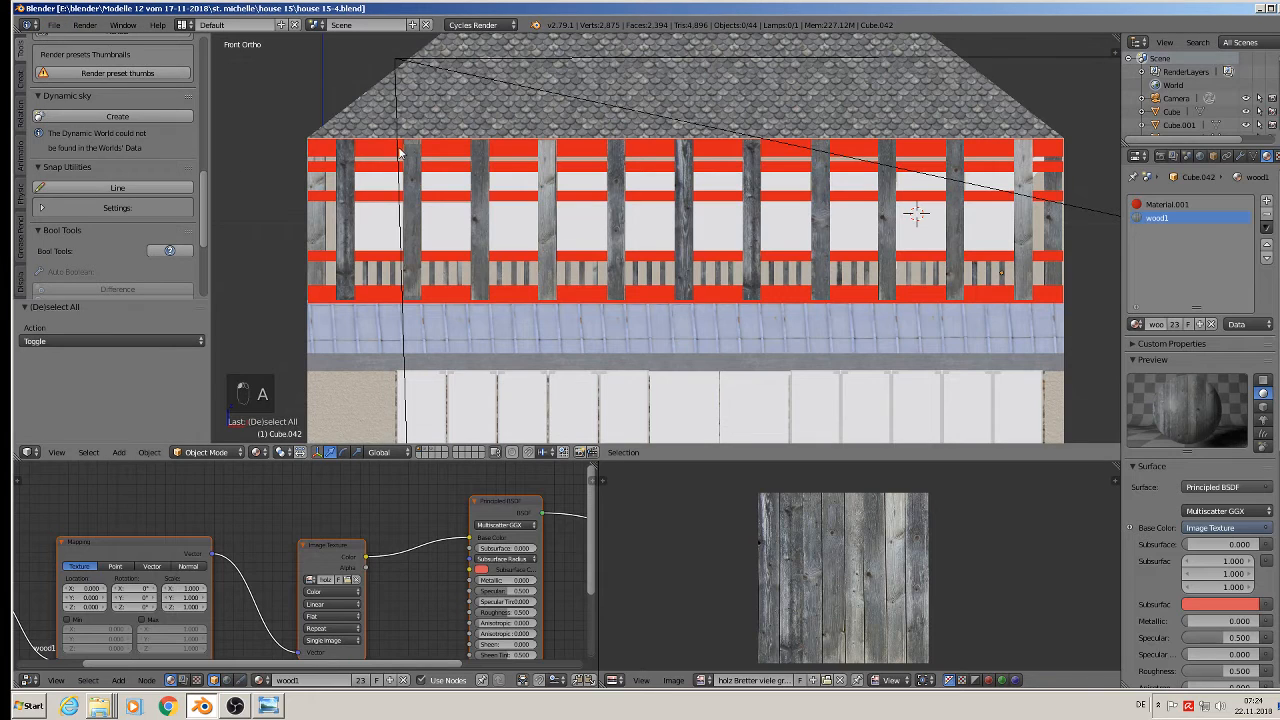
{"action": "right_click", "coordinate": [391, 147]}
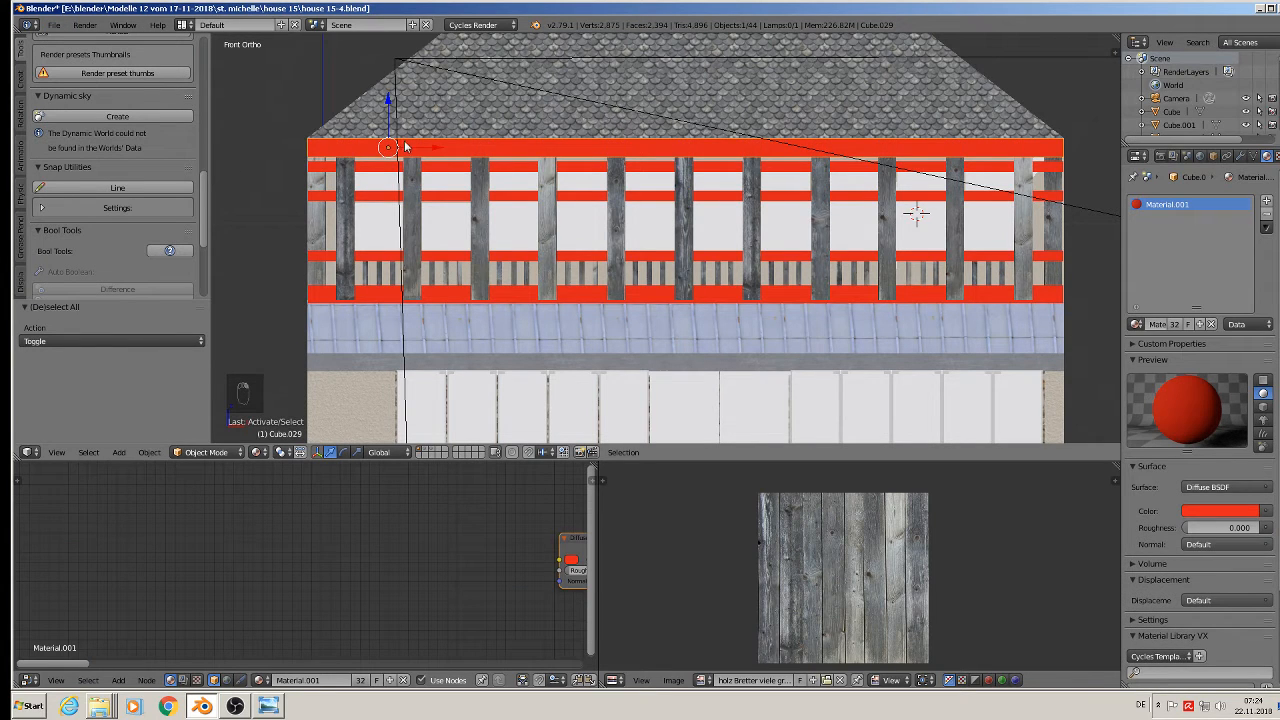
{"action": "left_click", "coordinate": [1267, 203]}
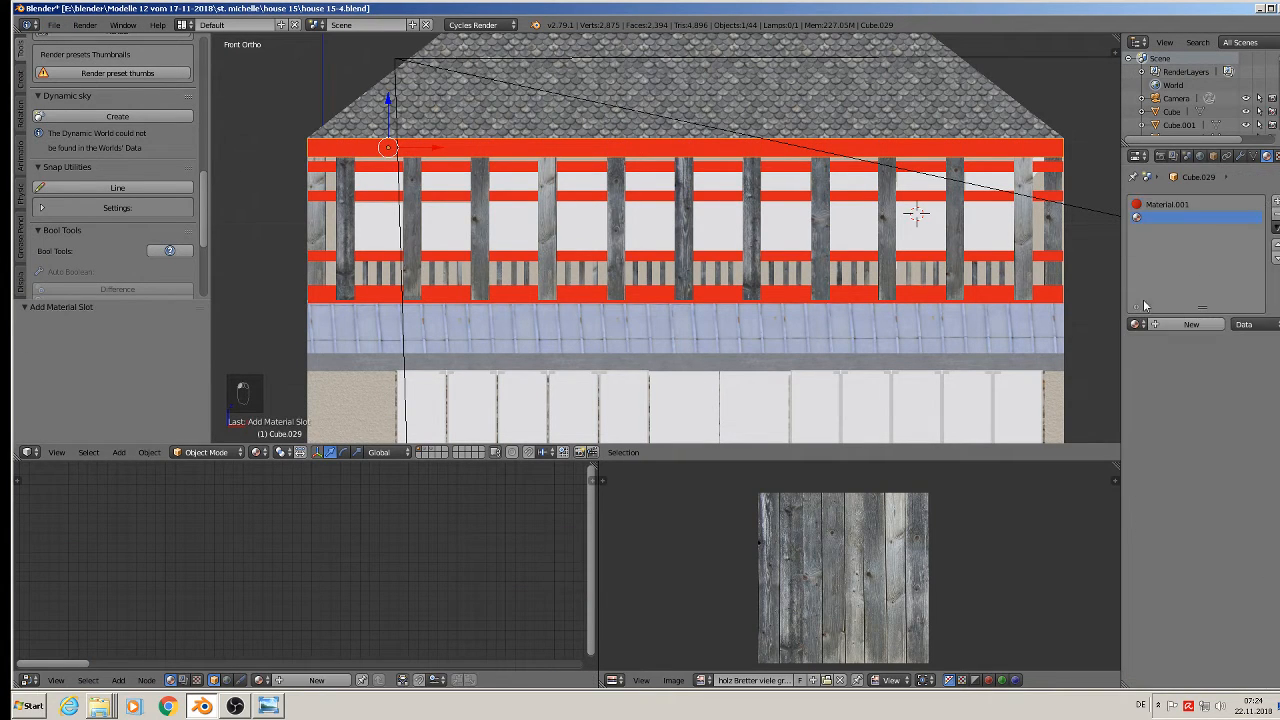
{"action": "left_click", "coordinate": [1135, 325]}
{"action": "scroll", "coordinate": [1090, 445], "scroll_direction": "down", "scroll_amount": 5}
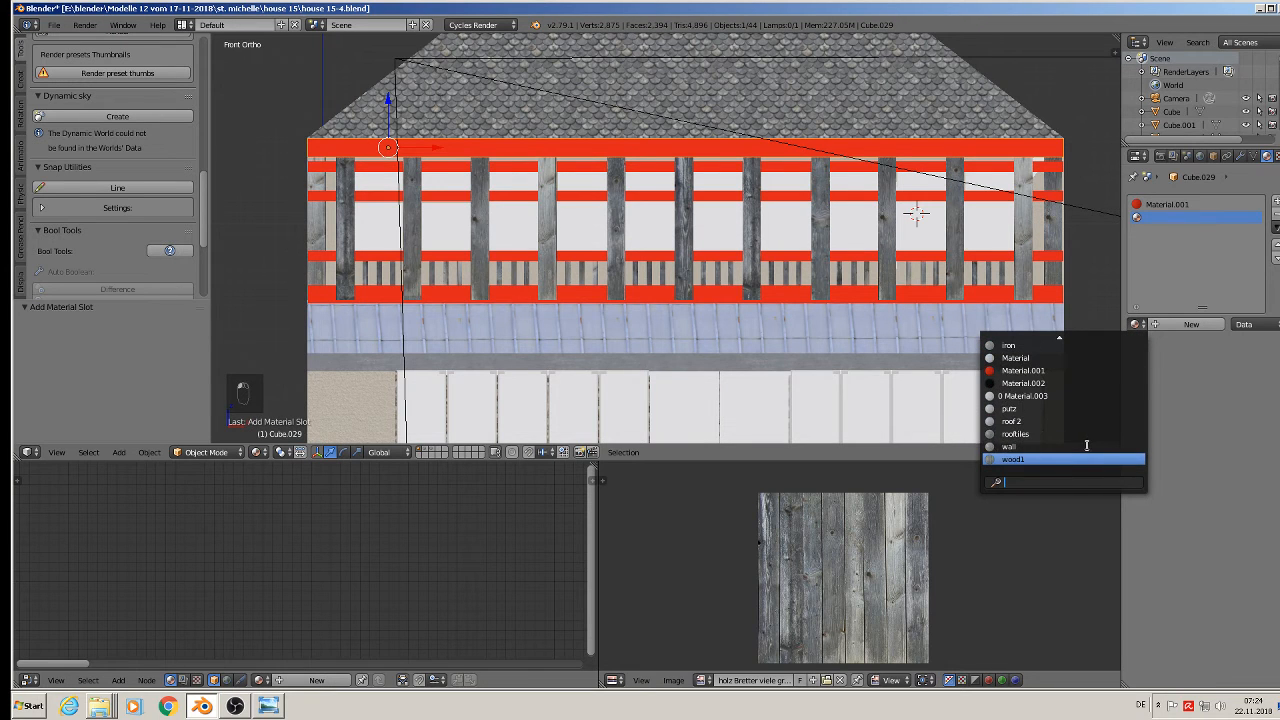
{"action": "left_click", "coordinate": [1050, 459]}
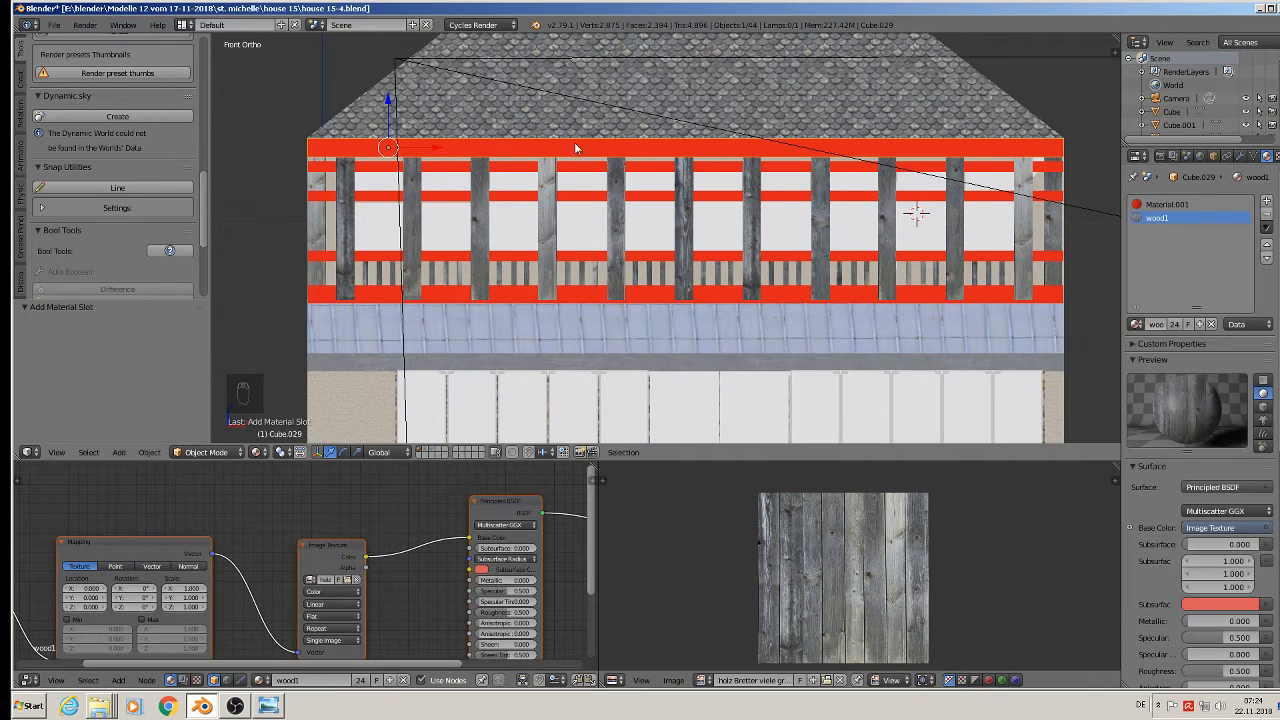
Step: UV-project the whole top beam mesh from view and assign wood1 to it
{"action": "key", "text": "Tab"}
{"action": "key", "text": "Tab"}
{"action": "key", "text": "Tab"}
{"action": "key", "text": "a"}
{"action": "key", "text": "a"}
{"action": "key", "text": "a"}
{"action": "key", "text": "a"}
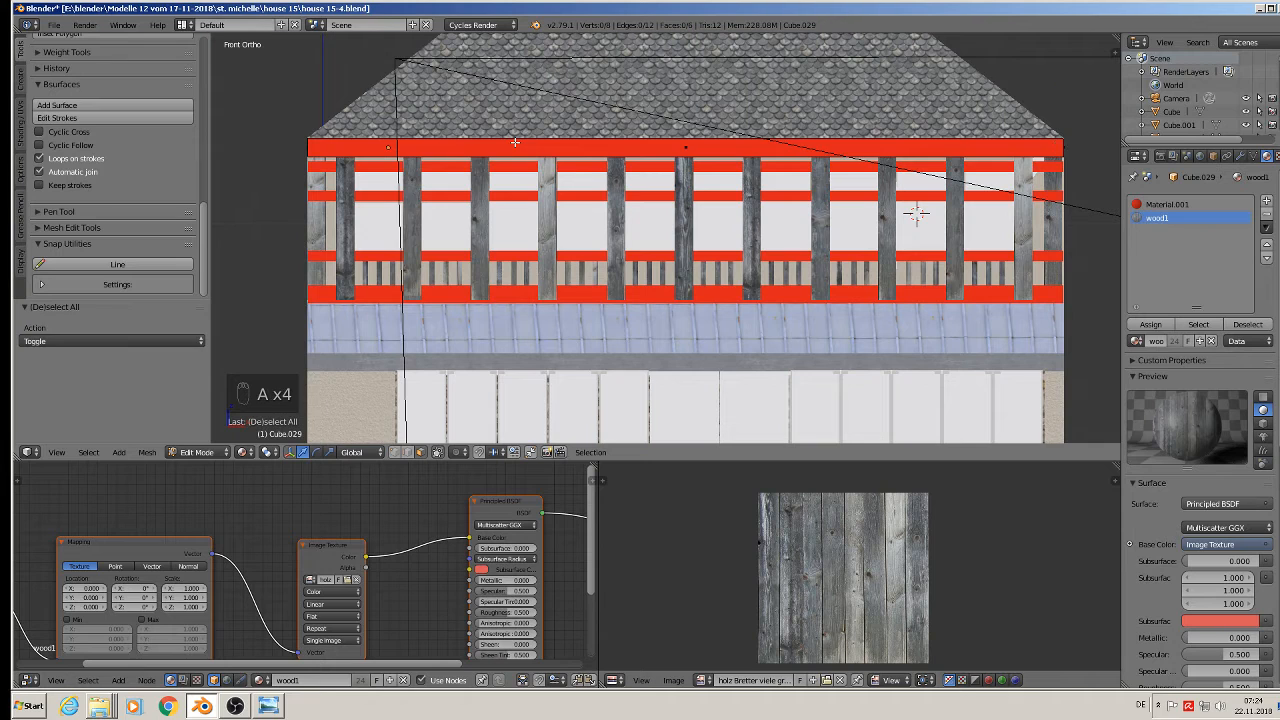
{"action": "key", "text": "a"}
{"action": "key", "text": "a"}
{"action": "key", "text": "u"}
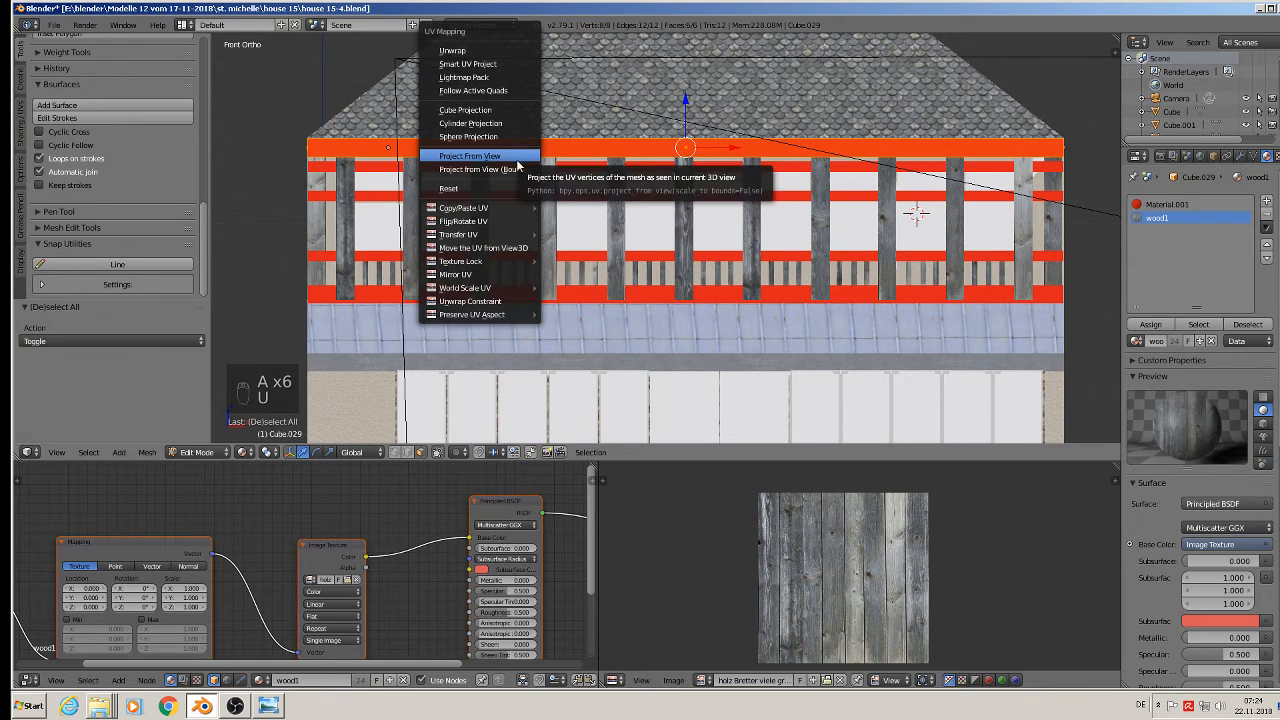
{"action": "left_click", "coordinate": [511, 158]}
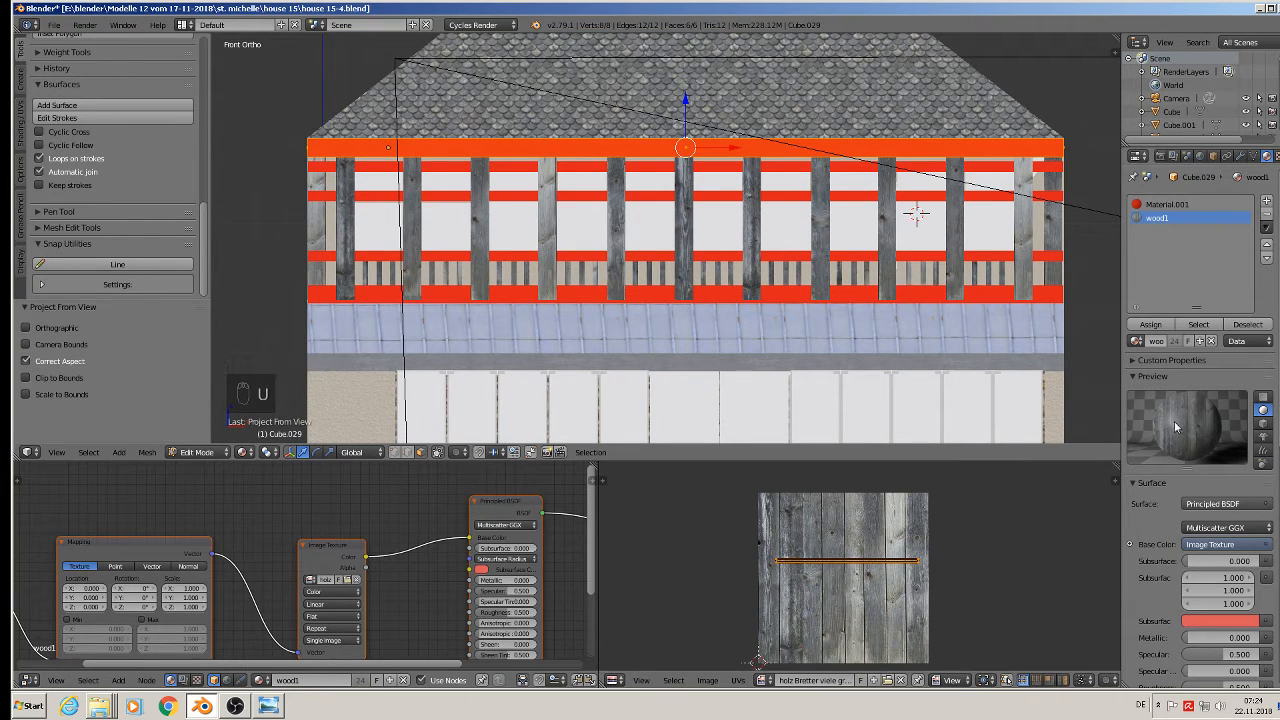
{"action": "left_click", "coordinate": [1150, 324]}
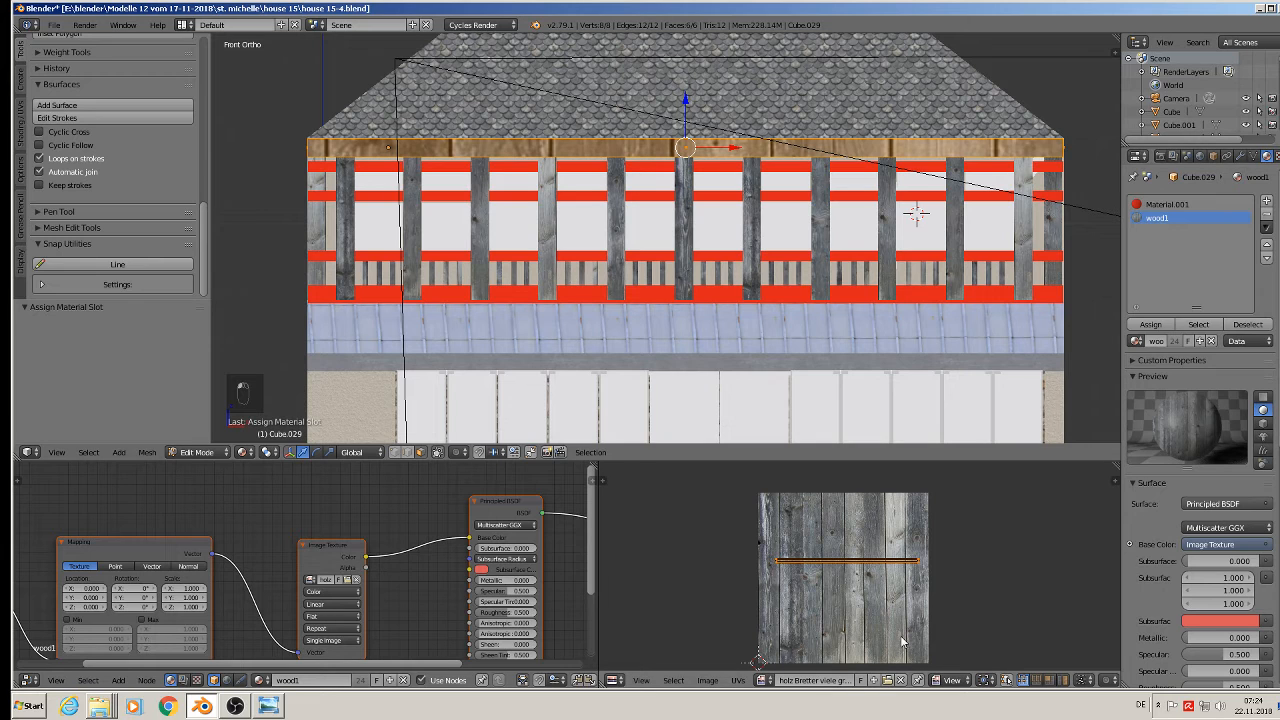
Step: Rotate the top beam's UVs 90°, enlarge them about 5.4 times, shift them slightly along the wood image, reduce them again, and finish editing
{"action": "type", "text": "r90"}
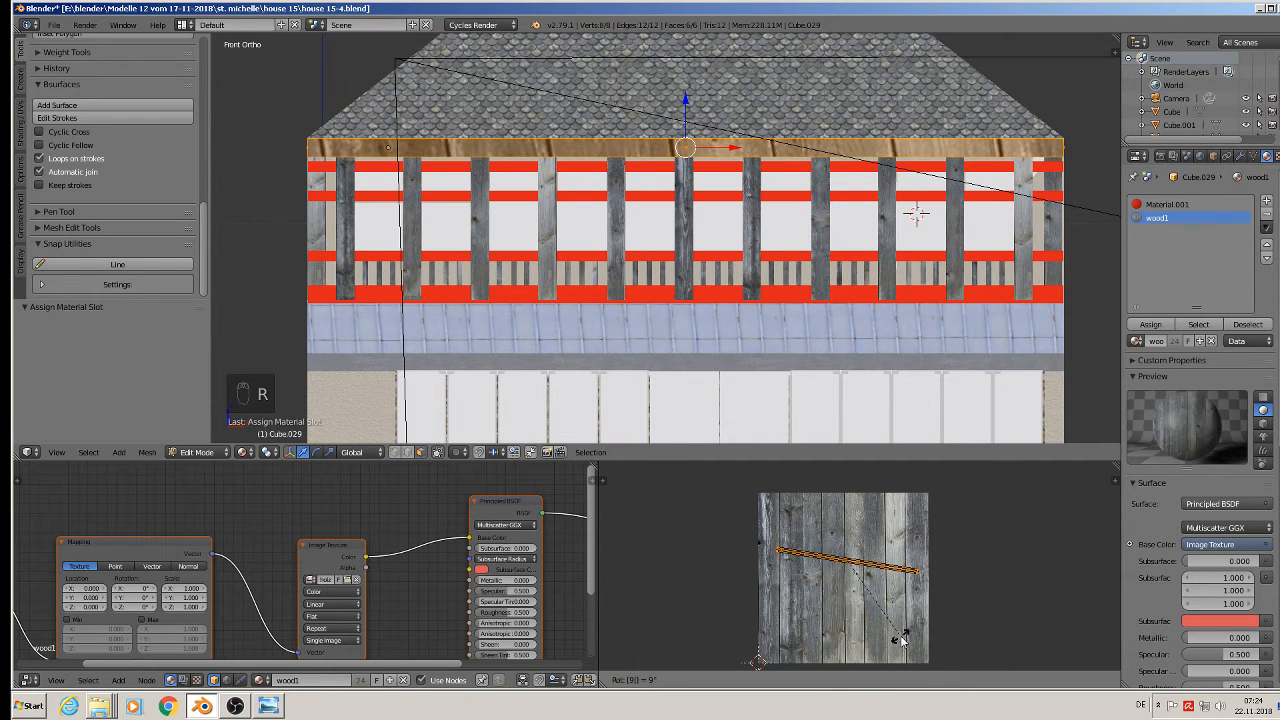
{"action": "key", "text": "Return"}
{"action": "key", "text": "s"}
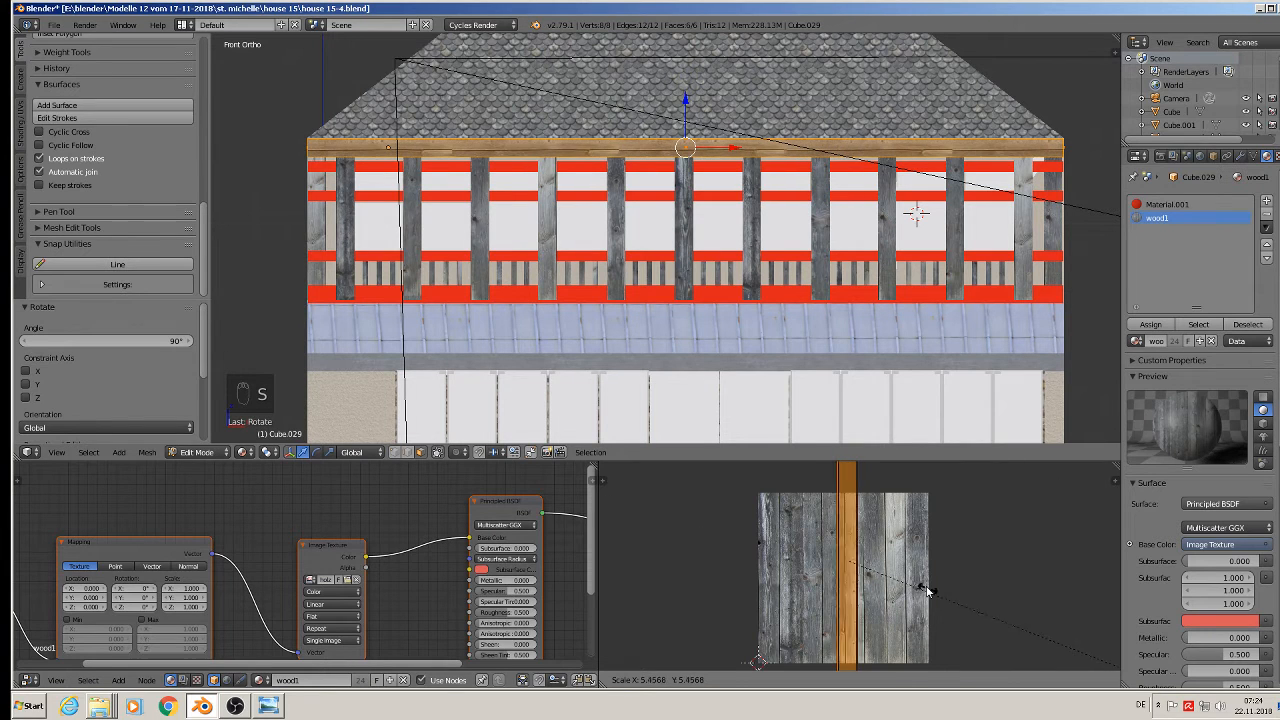
{"action": "left_click", "coordinate": [925, 590]}
{"action": "key", "text": "g"}
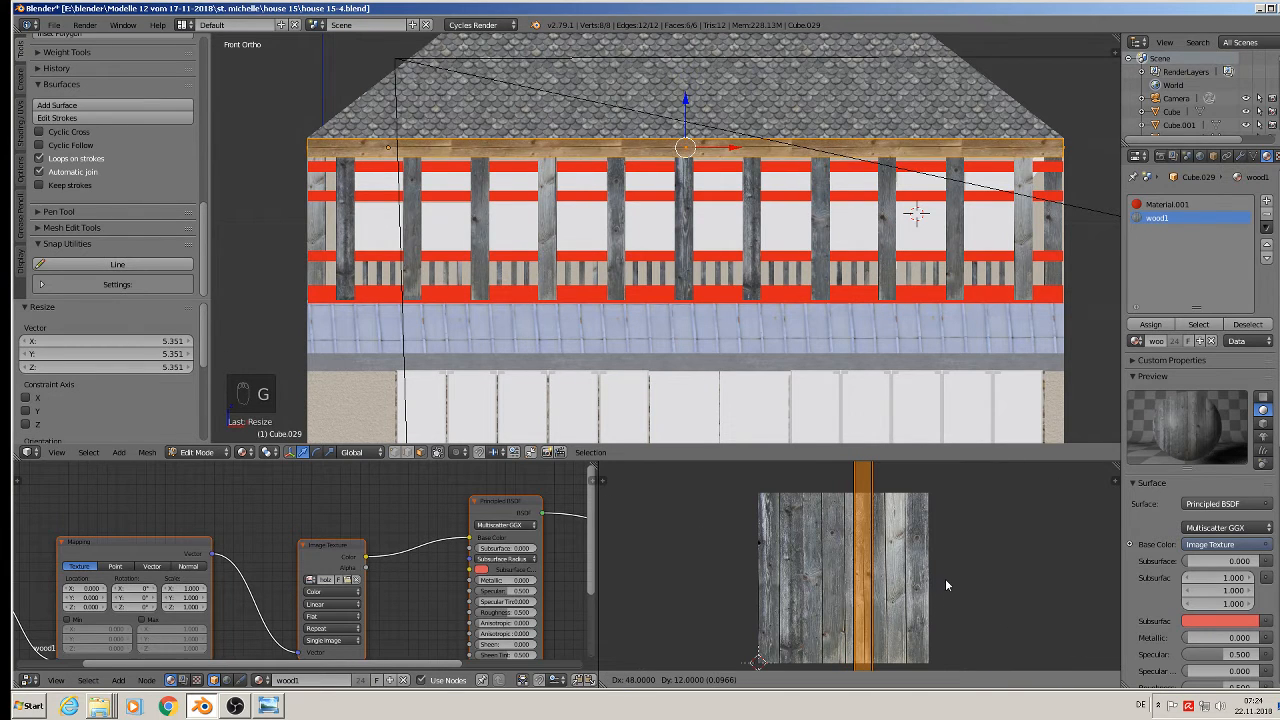
{"action": "left_click", "coordinate": [937, 574]}
{"action": "key", "text": "s"}
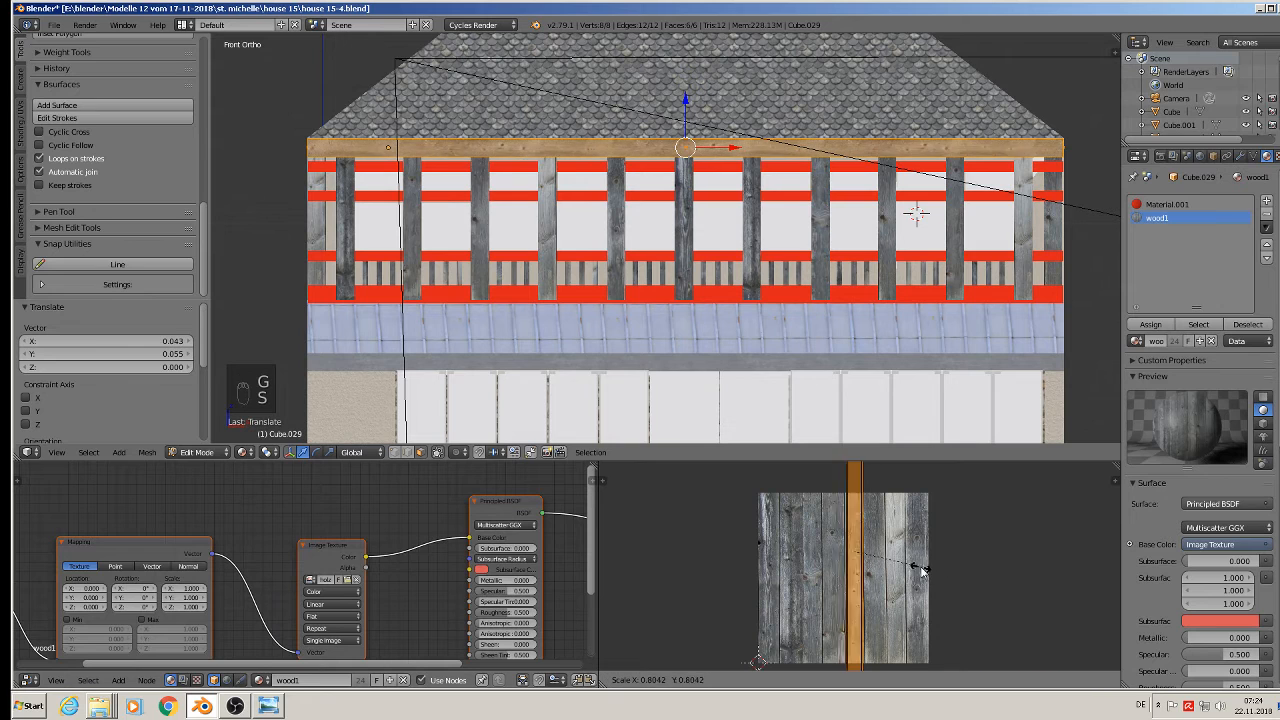
{"action": "left_click", "coordinate": [895, 562]}
{"action": "key", "text": "Tab"}
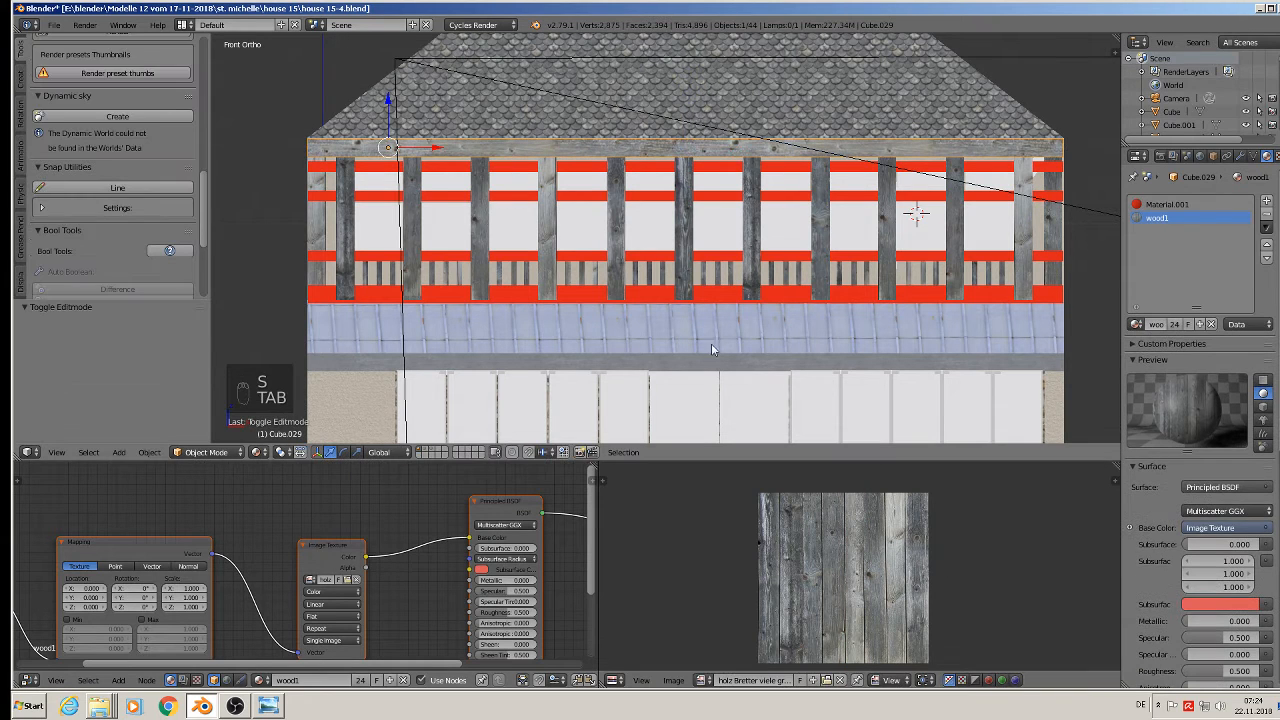
Step: Give the bottom horizontal beam below the balusters a second material slot with wood1 and assign it to the whole mesh
{"action": "right_click", "coordinate": [523, 293]}
{"action": "key", "text": "Tab"}
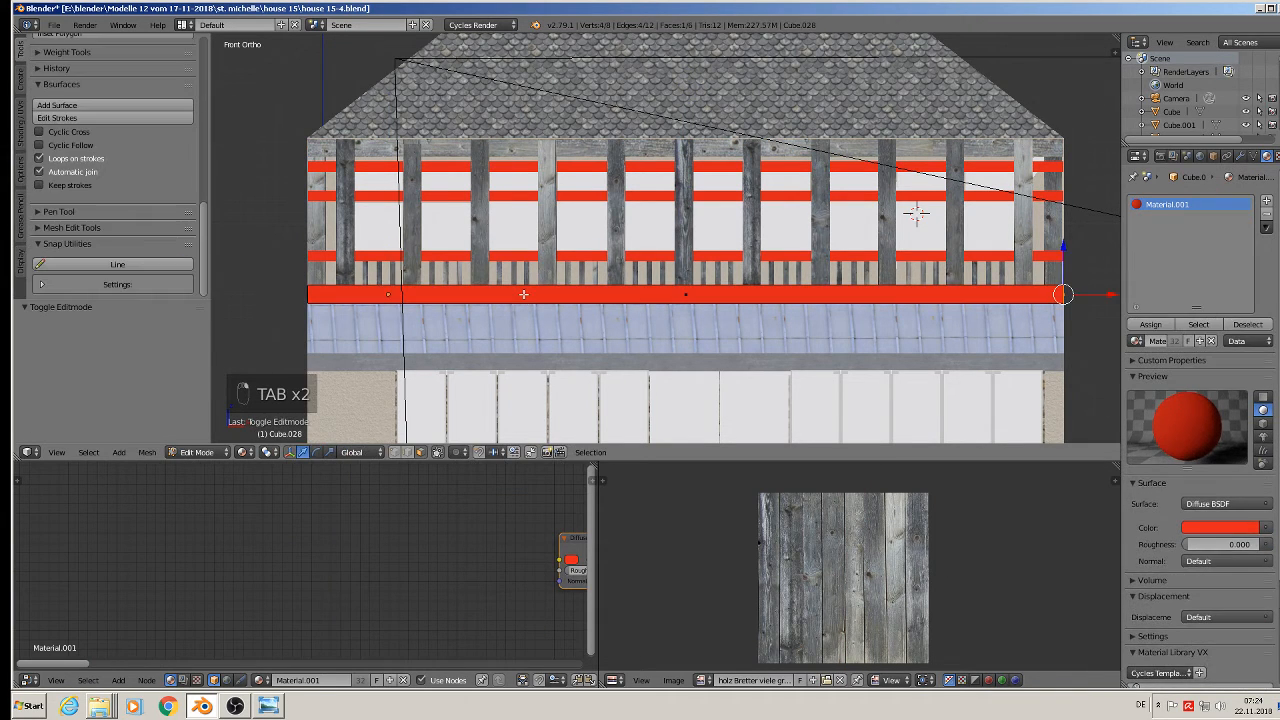
{"action": "key", "text": "a"}
{"action": "key", "text": "a"}
{"action": "key", "text": "a"}
{"action": "key", "text": "a"}
{"action": "key", "text": "a"}
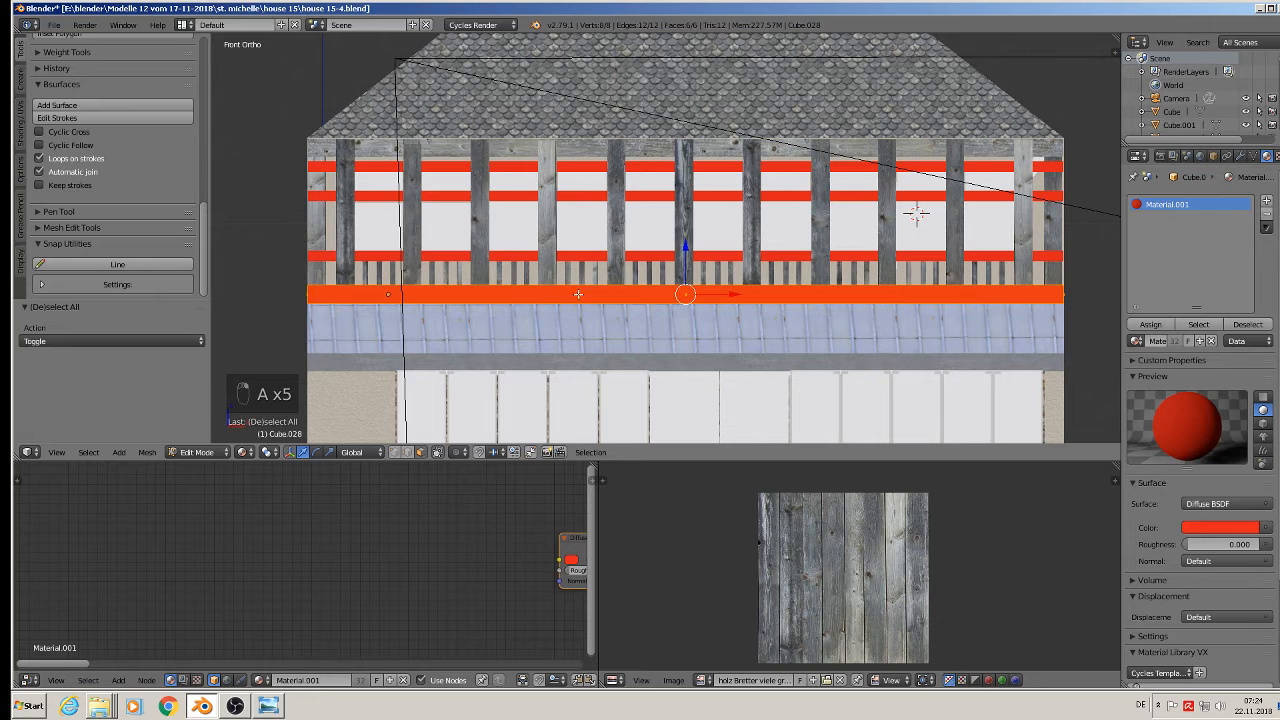
{"action": "left_click", "coordinate": [1267, 203]}
{"action": "left_click", "coordinate": [1136, 341]}
{"action": "scroll", "coordinate": [1106, 456], "scroll_direction": "down", "scroll_amount": 10}
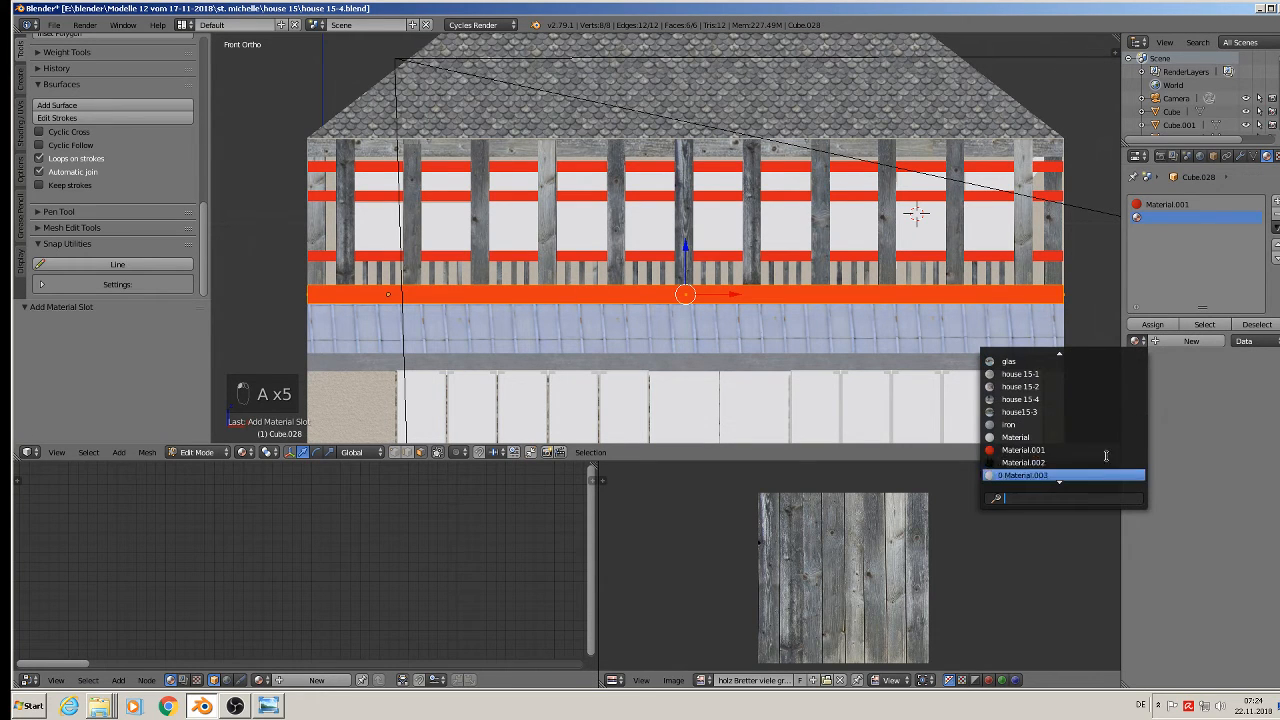
{"action": "scroll", "coordinate": [1106, 456], "scroll_direction": "down", "scroll_amount": 5}
{"action": "left_click", "coordinate": [1070, 472]}
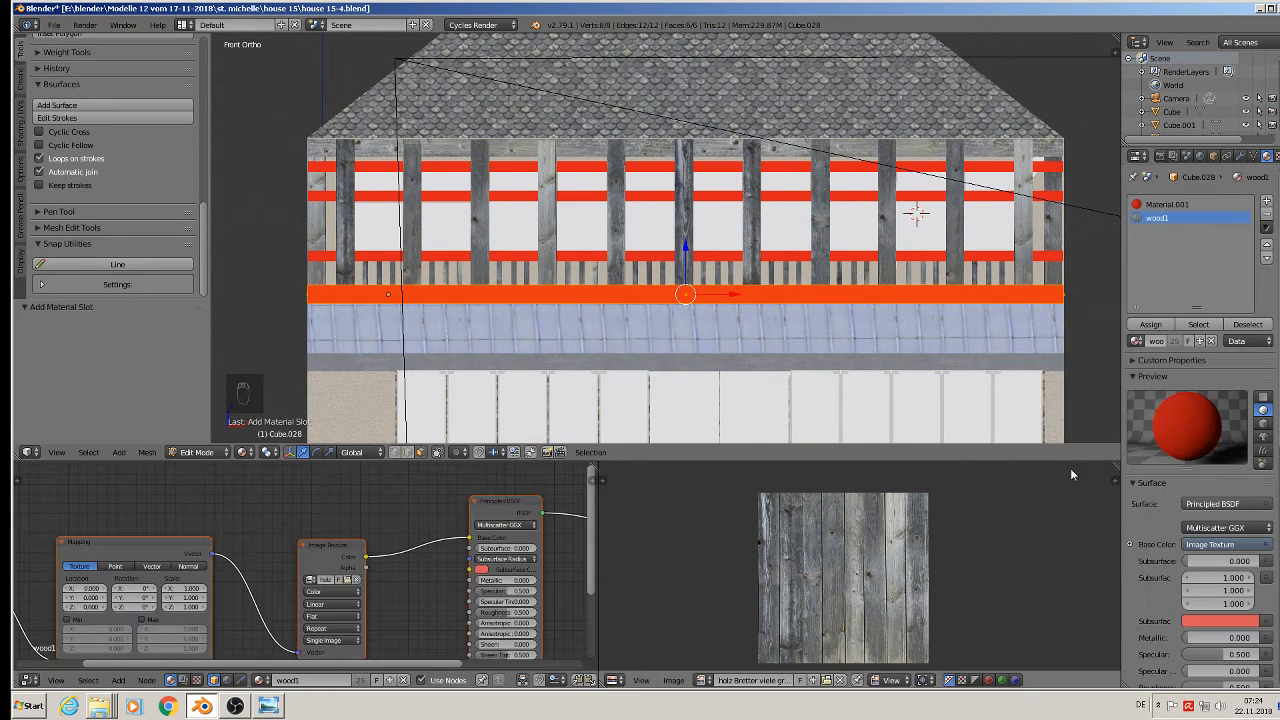
{"action": "left_click", "coordinate": [1152, 325]}
Step: UV-project the bottom beam from view, rotate its UVs 90°, move them onto a darker plank, enlarge them about 2.3 times, and finish editing
{"action": "key", "text": "u"}
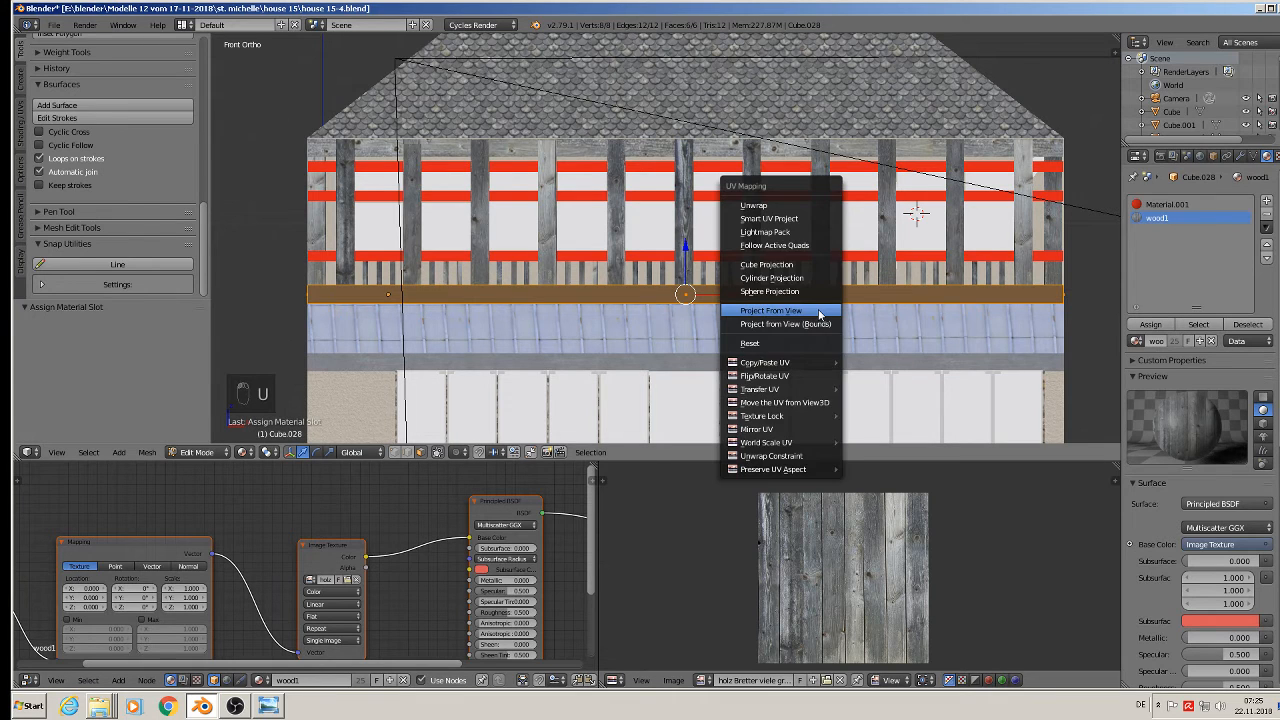
{"action": "left_click", "coordinate": [818, 312]}
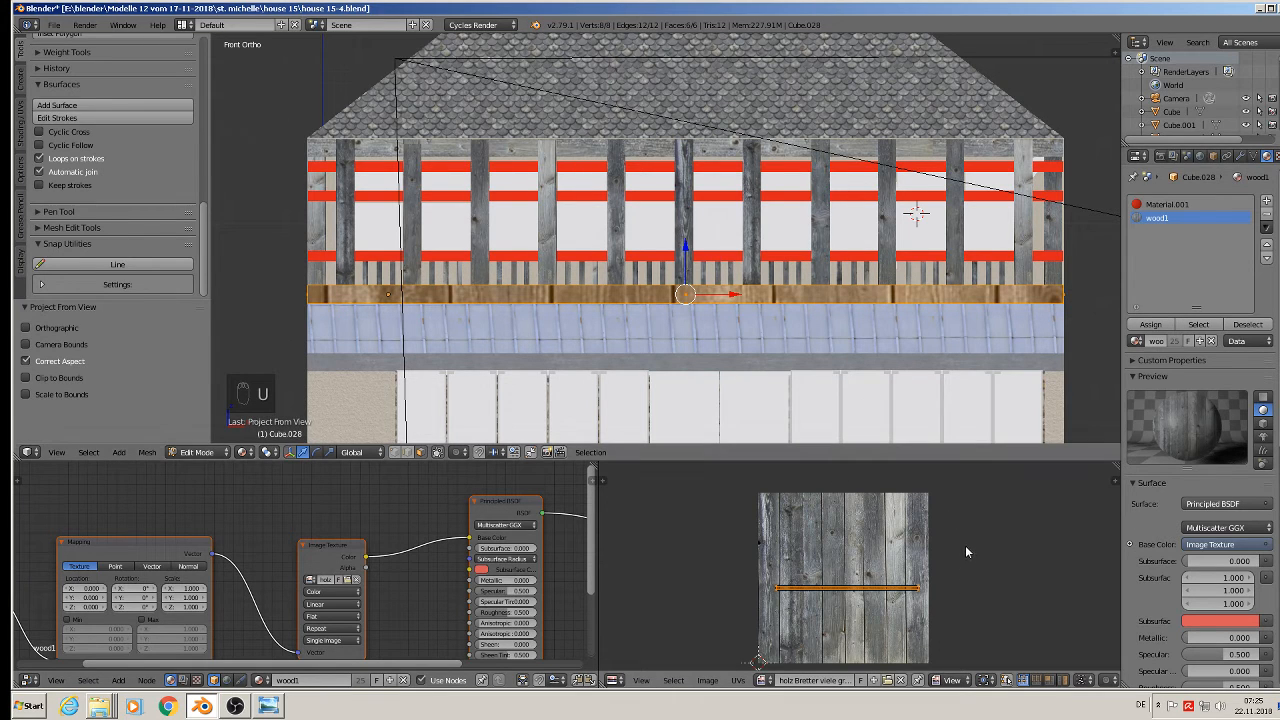
{"action": "type", "text": "r90"}
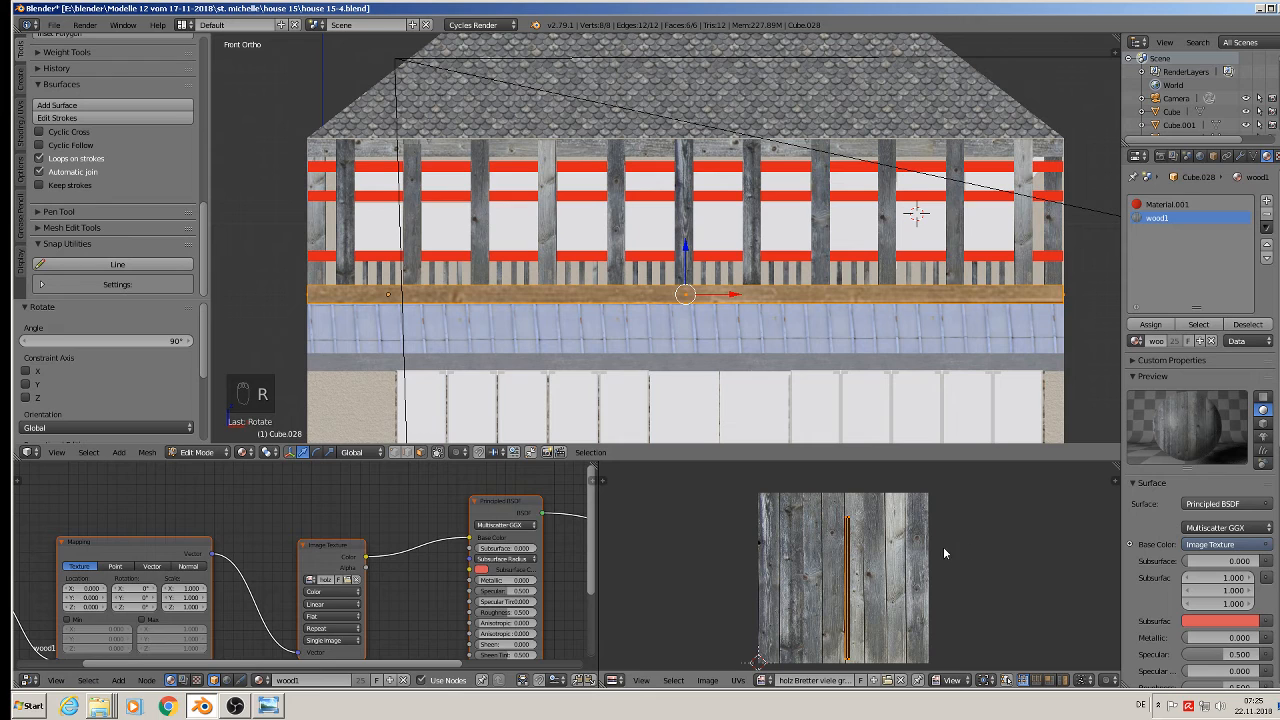
{"action": "key", "text": "g"}
{"action": "left_click", "coordinate": [892, 526]}
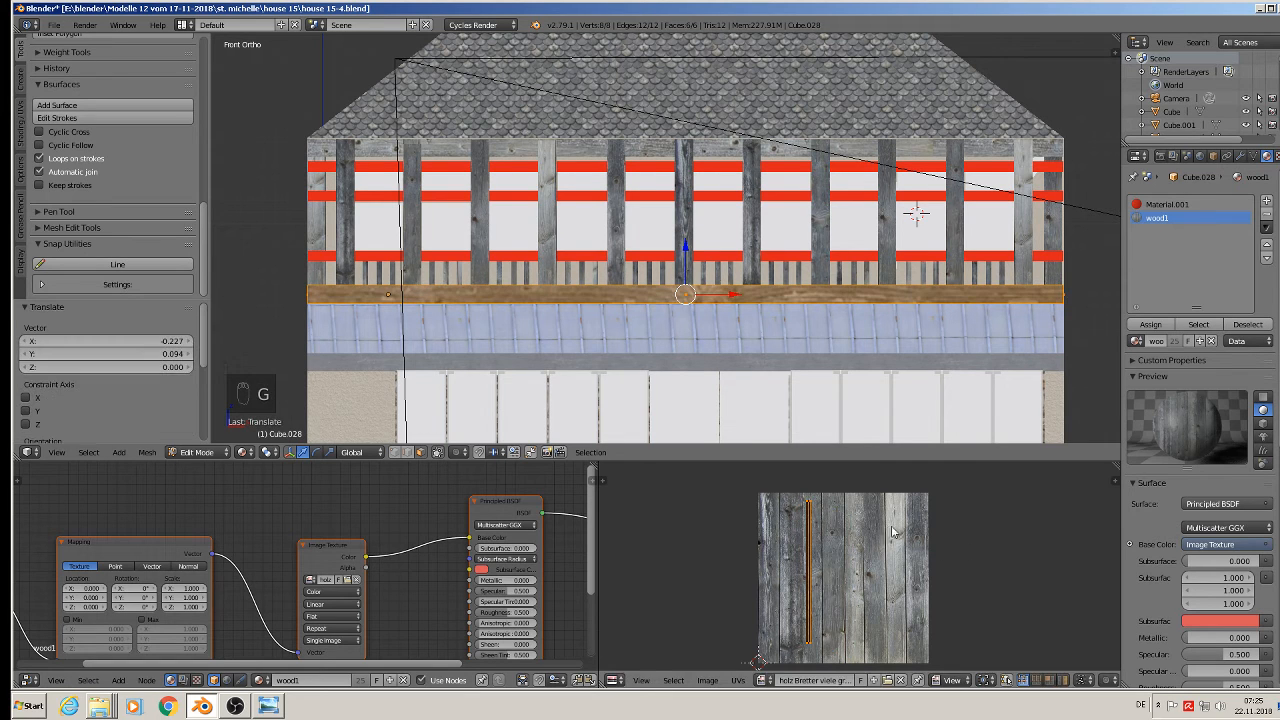
{"action": "key", "text": "s"}
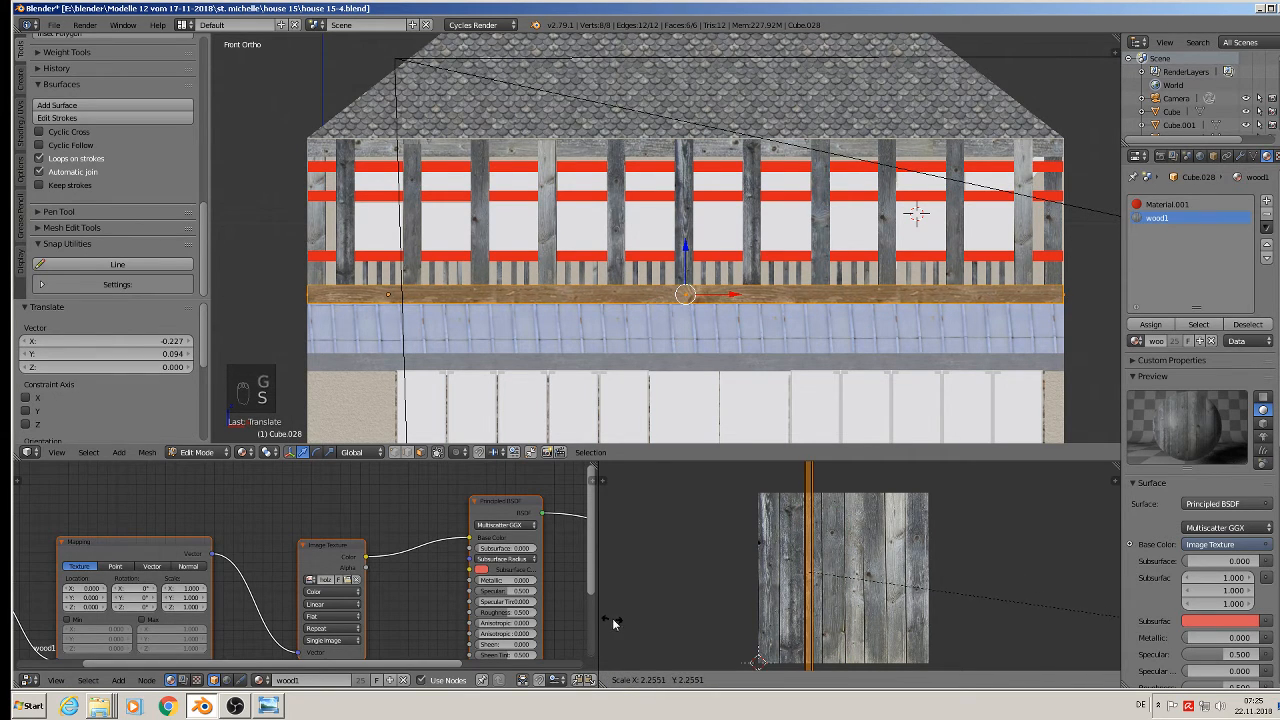
{"action": "left_click", "coordinate": [612, 622]}
{"action": "key", "text": "Tab"}
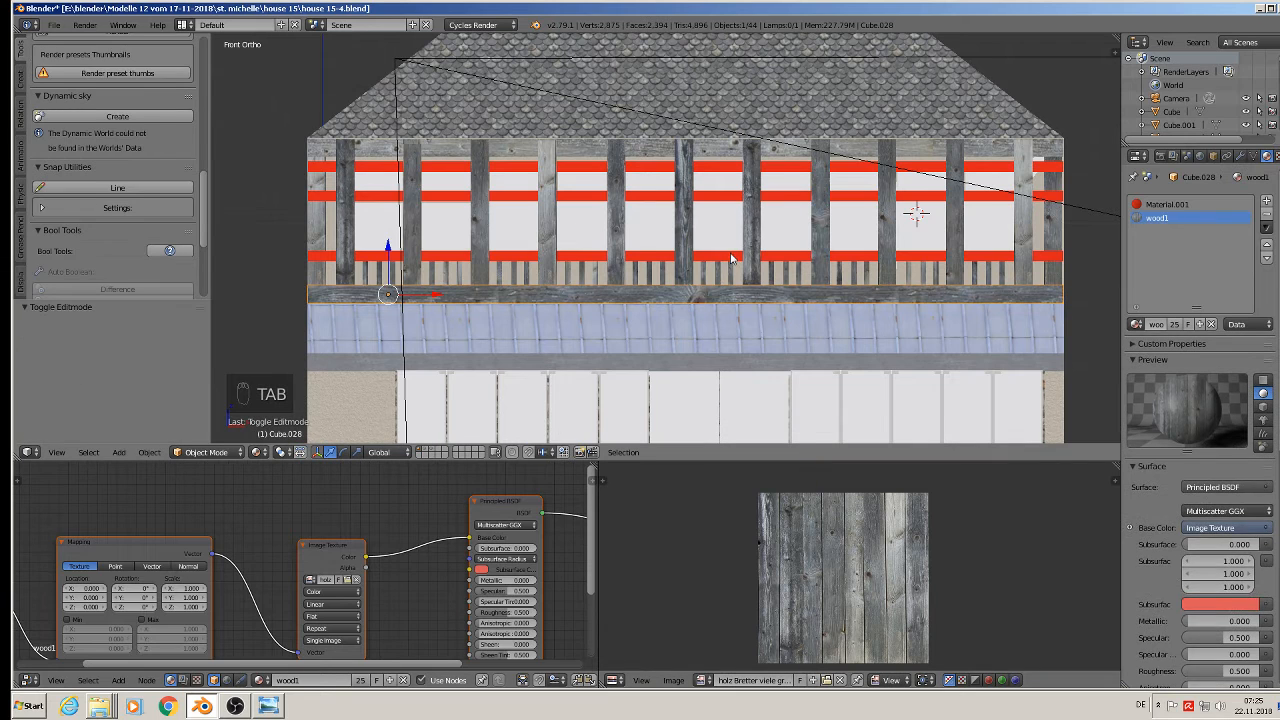
Step: Assign wood1 in a second material slot to the whole rail directly above the balusters and UV-project it from view
{"action": "right_click", "coordinate": [731, 257]}
{"action": "key", "text": "Tab"}
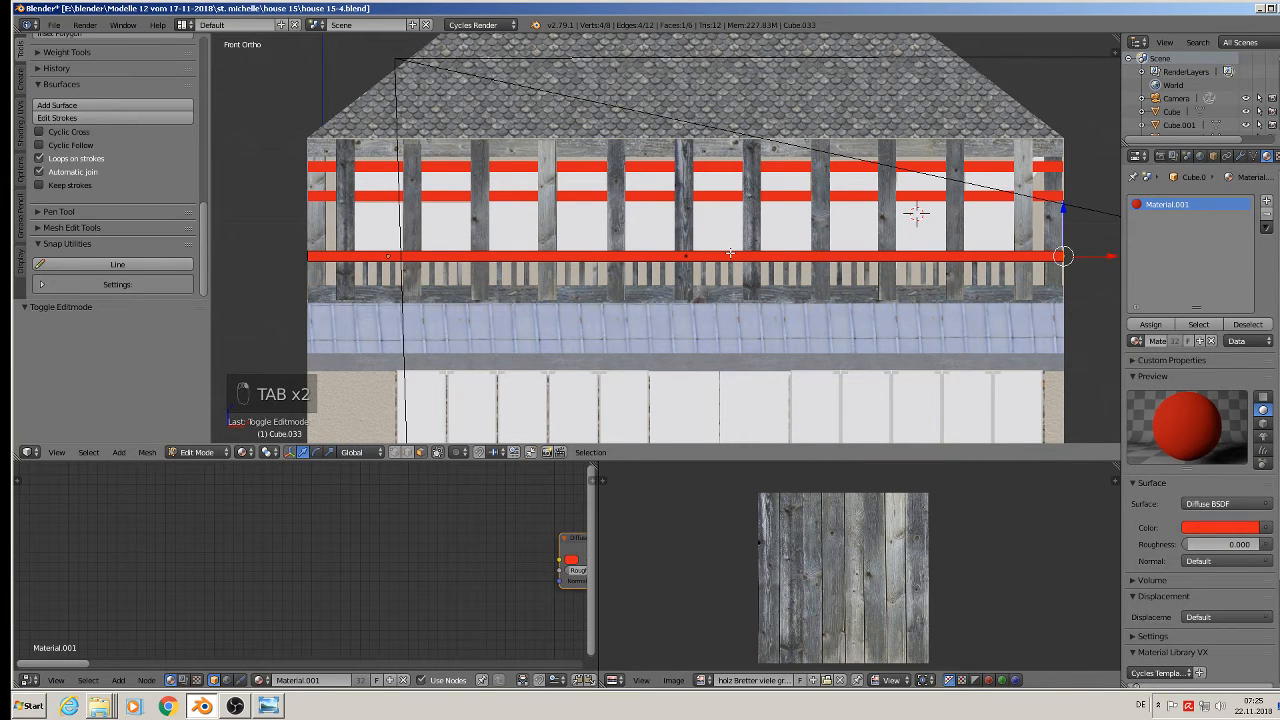
{"action": "key", "text": "a"}
{"action": "key", "text": "a"}
{"action": "key", "text": "a"}
{"action": "key", "text": "a"}
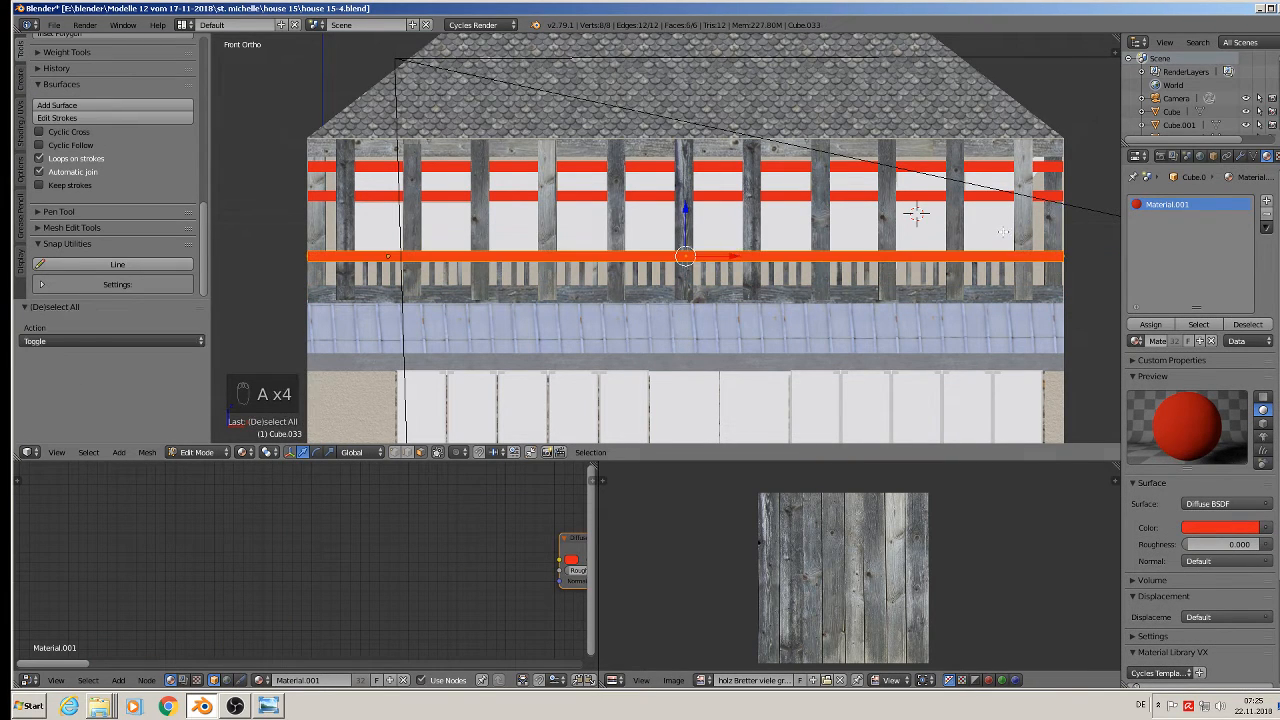
{"action": "left_click", "coordinate": [1267, 200]}
{"action": "left_click", "coordinate": [1137, 341]}
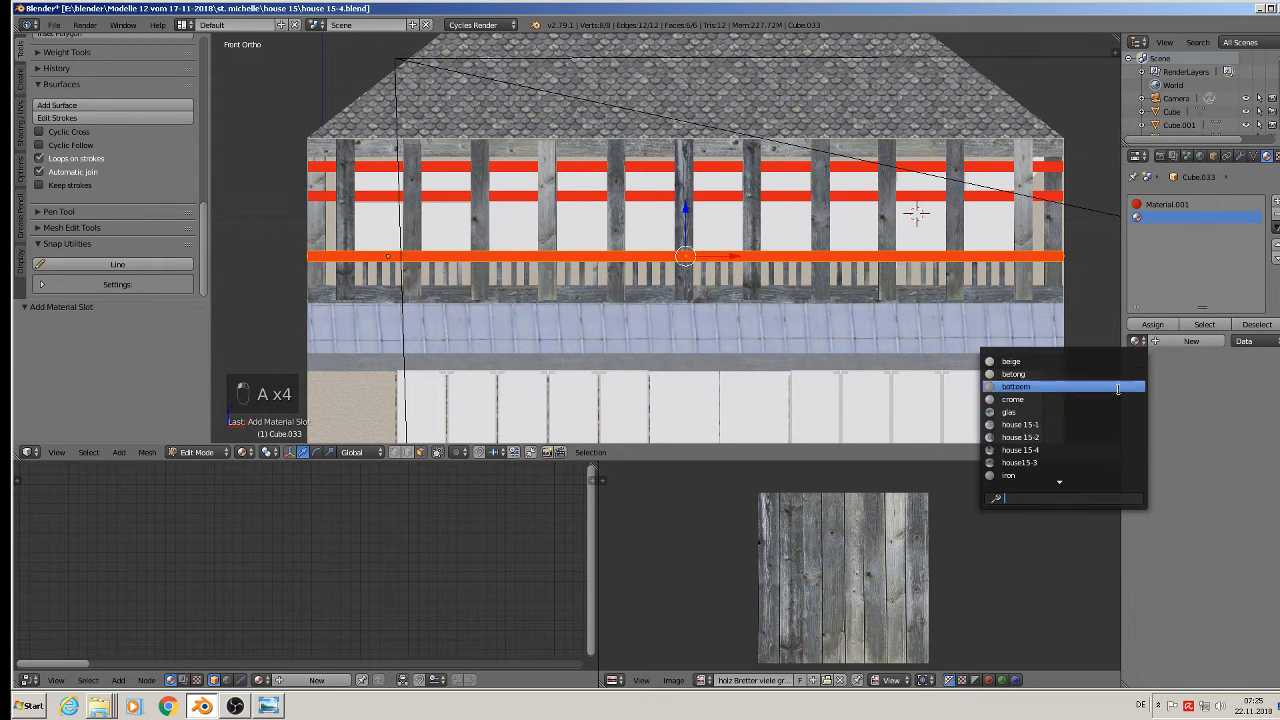
{"action": "scroll", "coordinate": [1042, 474], "scroll_direction": "down", "scroll_amount": 1}
{"action": "left_click", "coordinate": [1040, 474]}
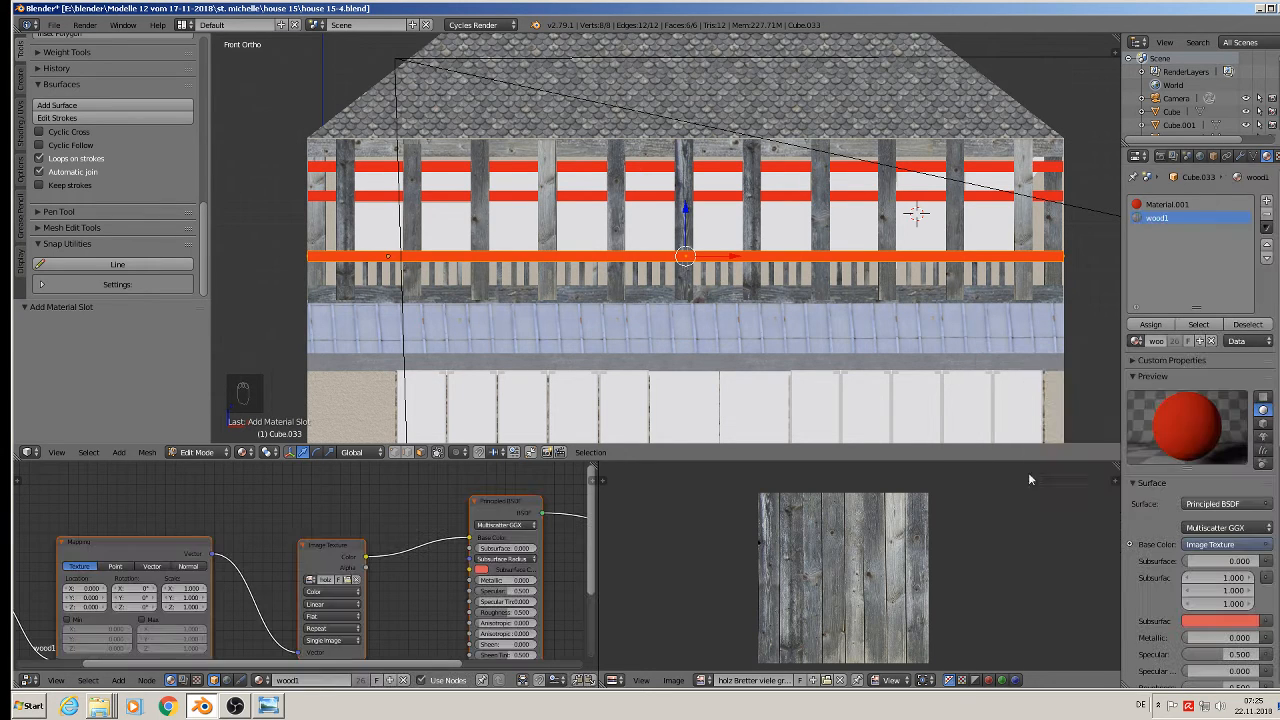
{"action": "left_click", "coordinate": [1153, 325]}
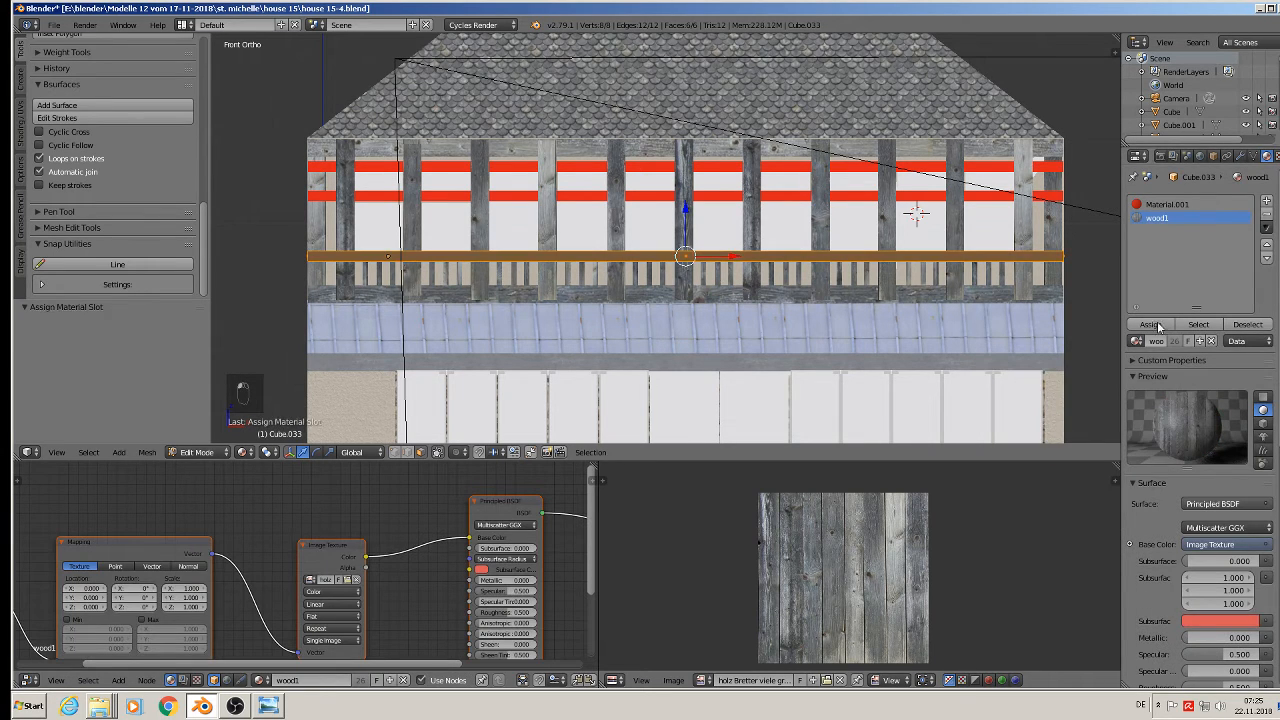
{"action": "key", "text": "u"}
{"action": "left_click", "coordinate": [760, 257]}
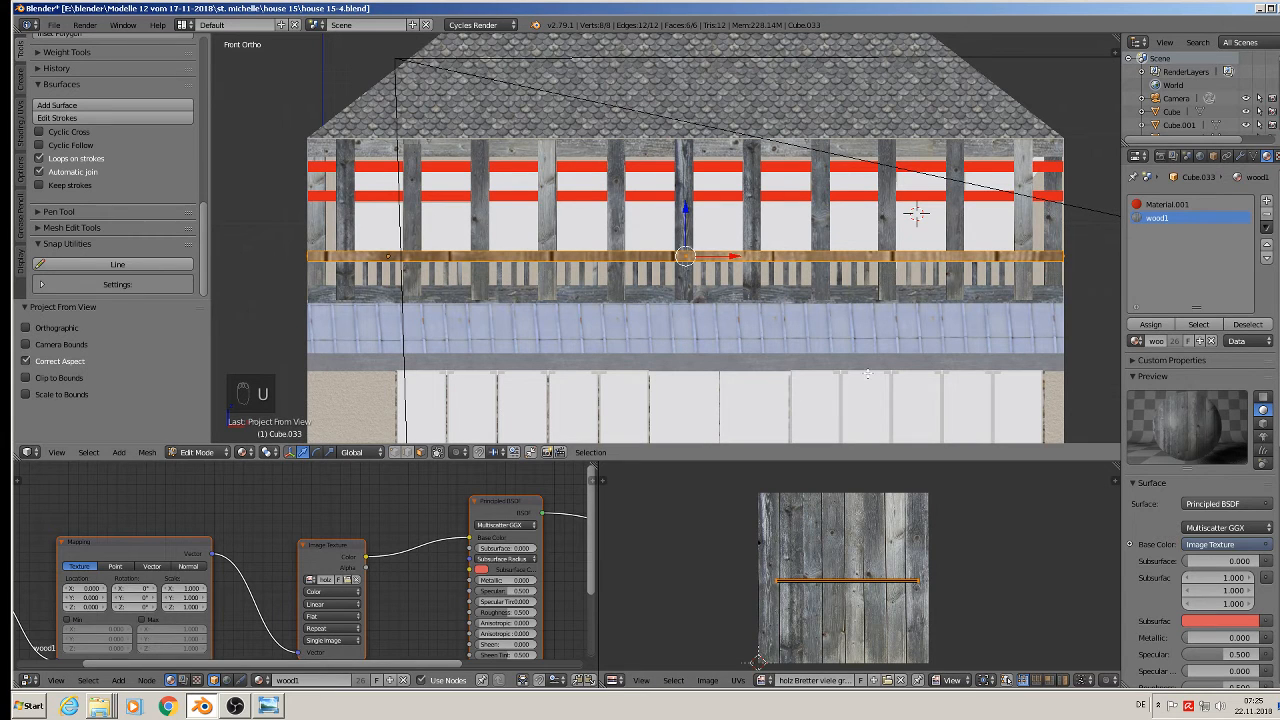
{"action": "type", "text": "r90"}
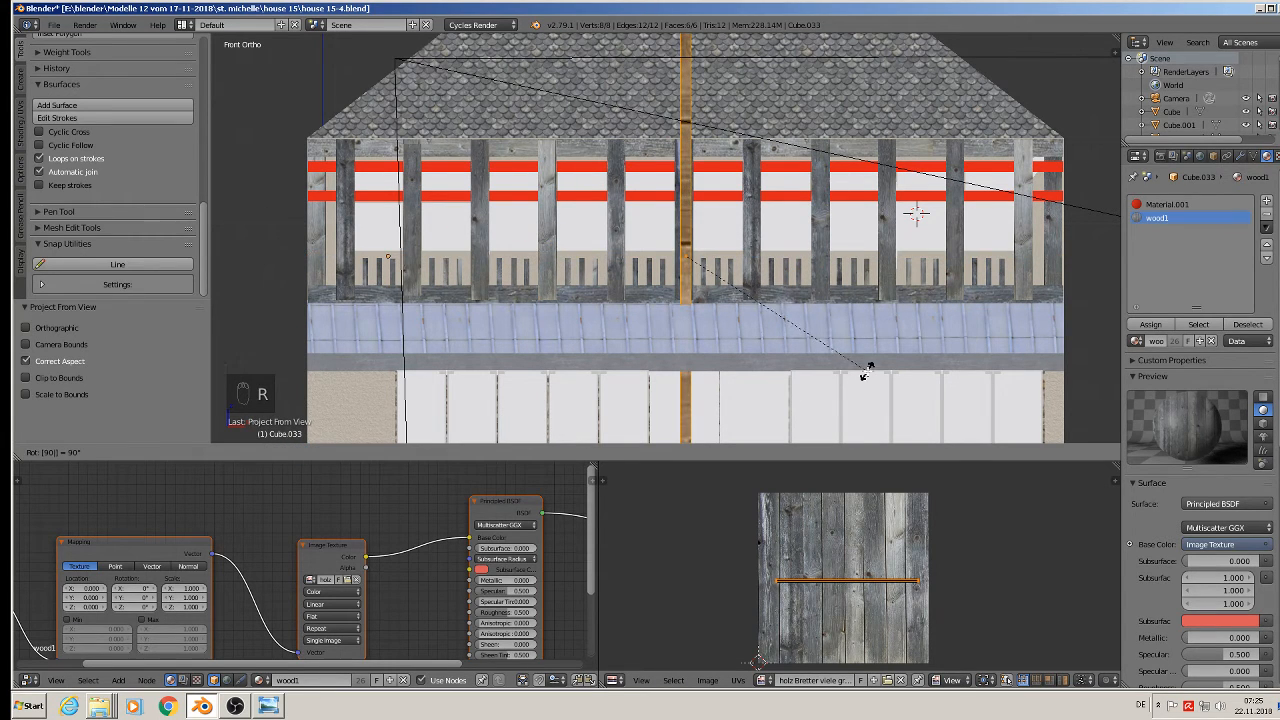
{"action": "key", "text": "Return"}
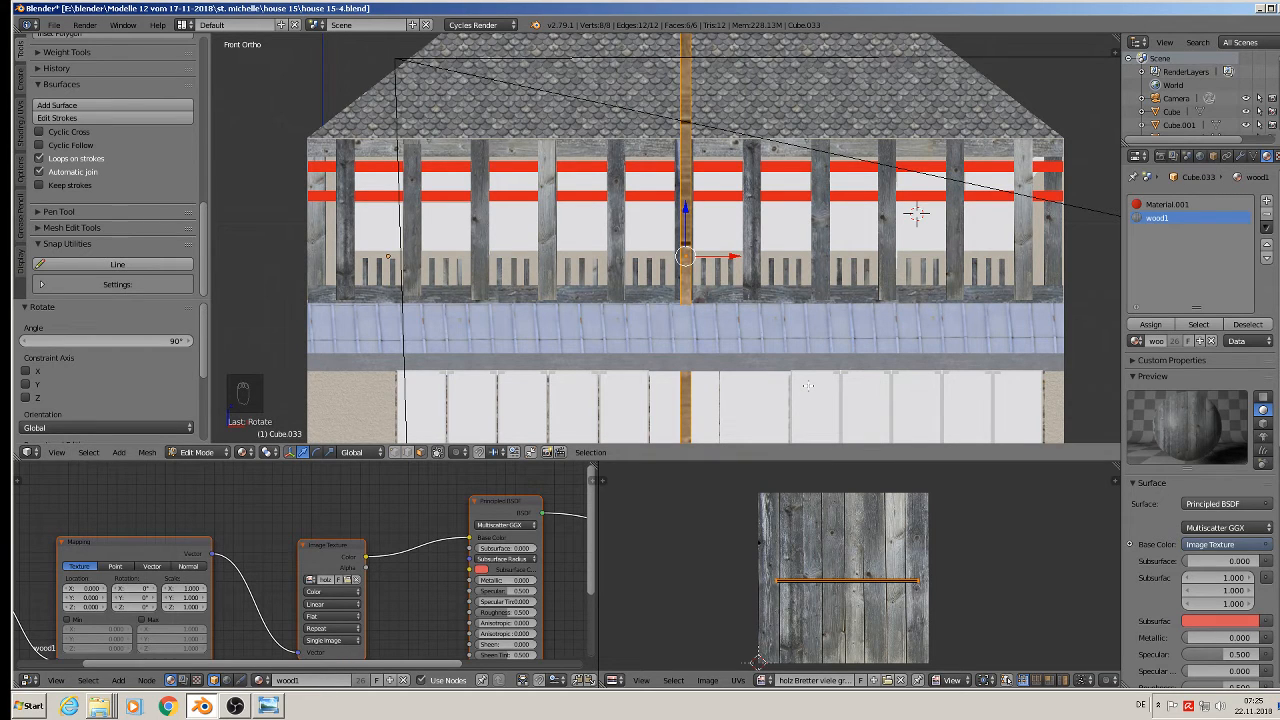
{"action": "key", "text": "ctrl+z"}
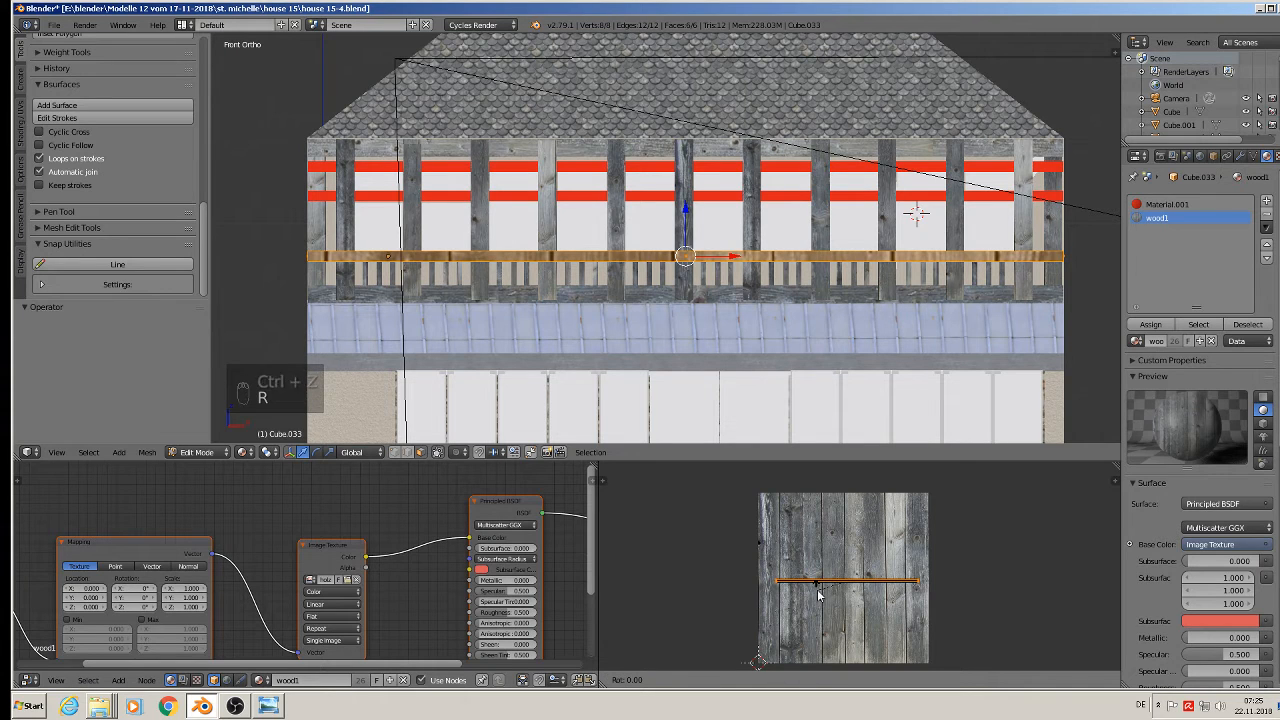
Step: Rotate the rail's UVs 90°, enlarge them 2.333 times, shift them slightly across the wood image, rescale them again, and finish editing
{"action": "type", "text": "r90"}
{"action": "key", "text": "Return"}
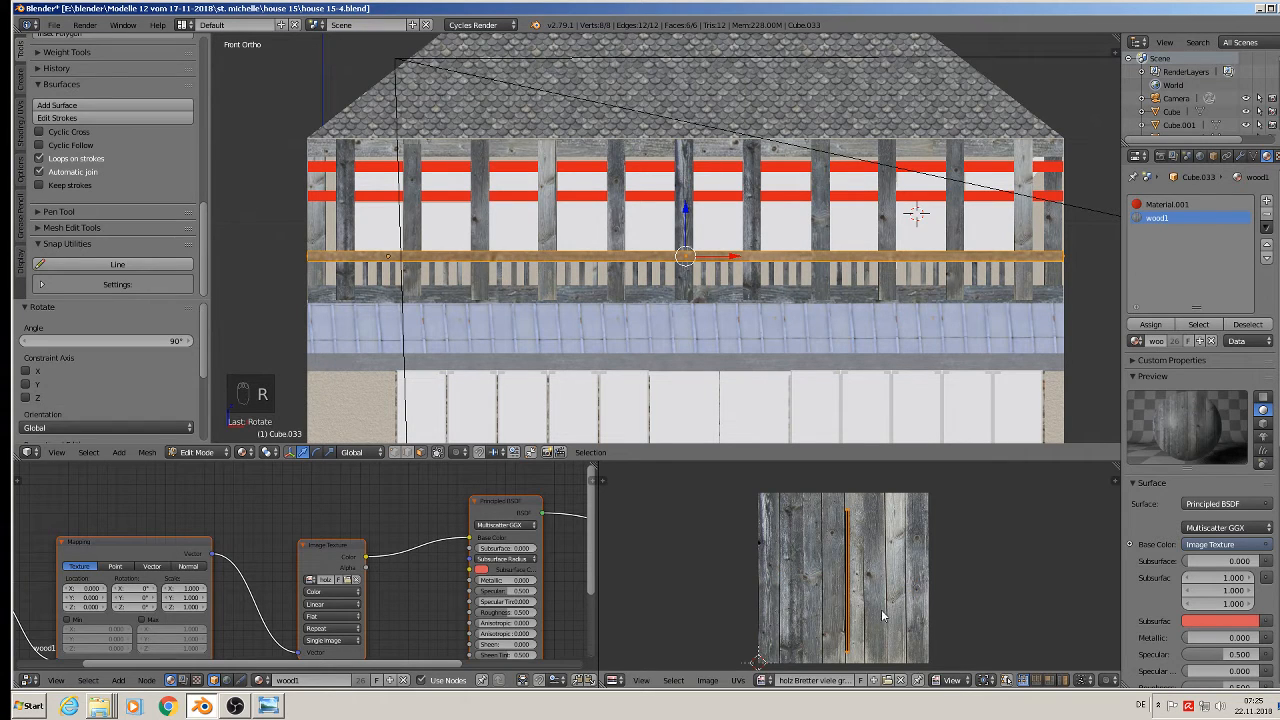
{"action": "type", "text": "s2.333"}
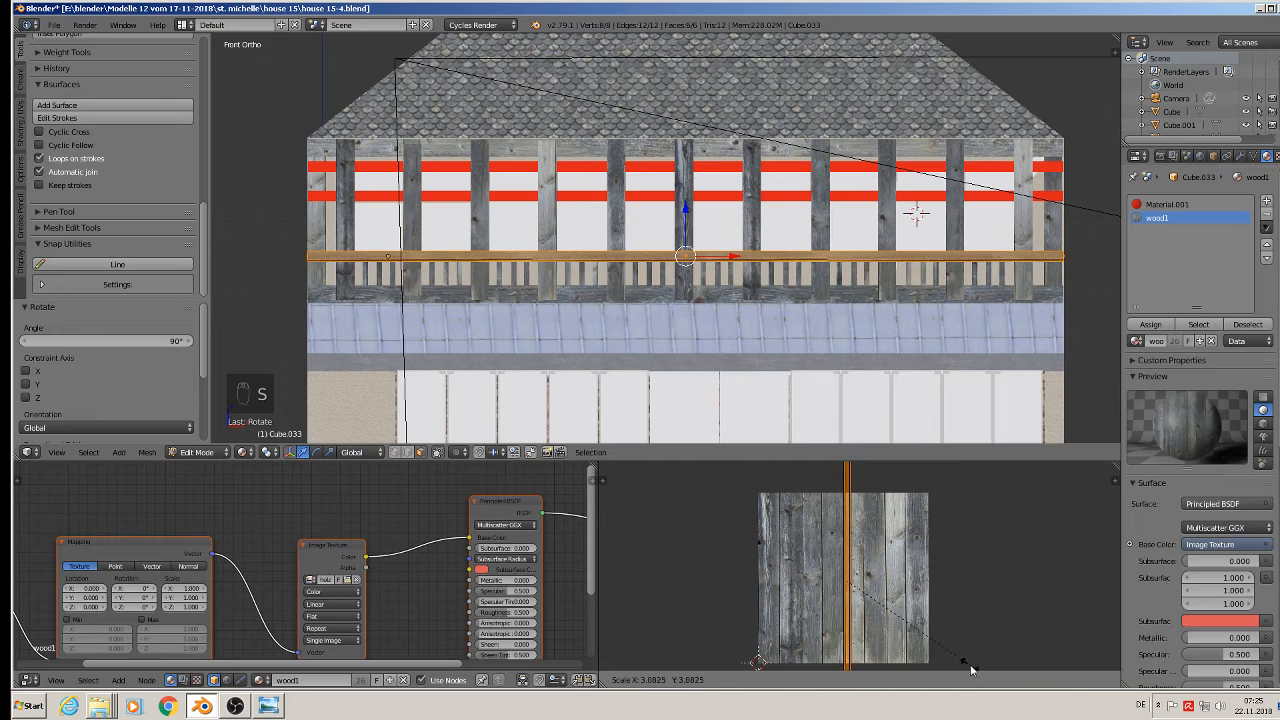
{"action": "key", "text": "Return"}
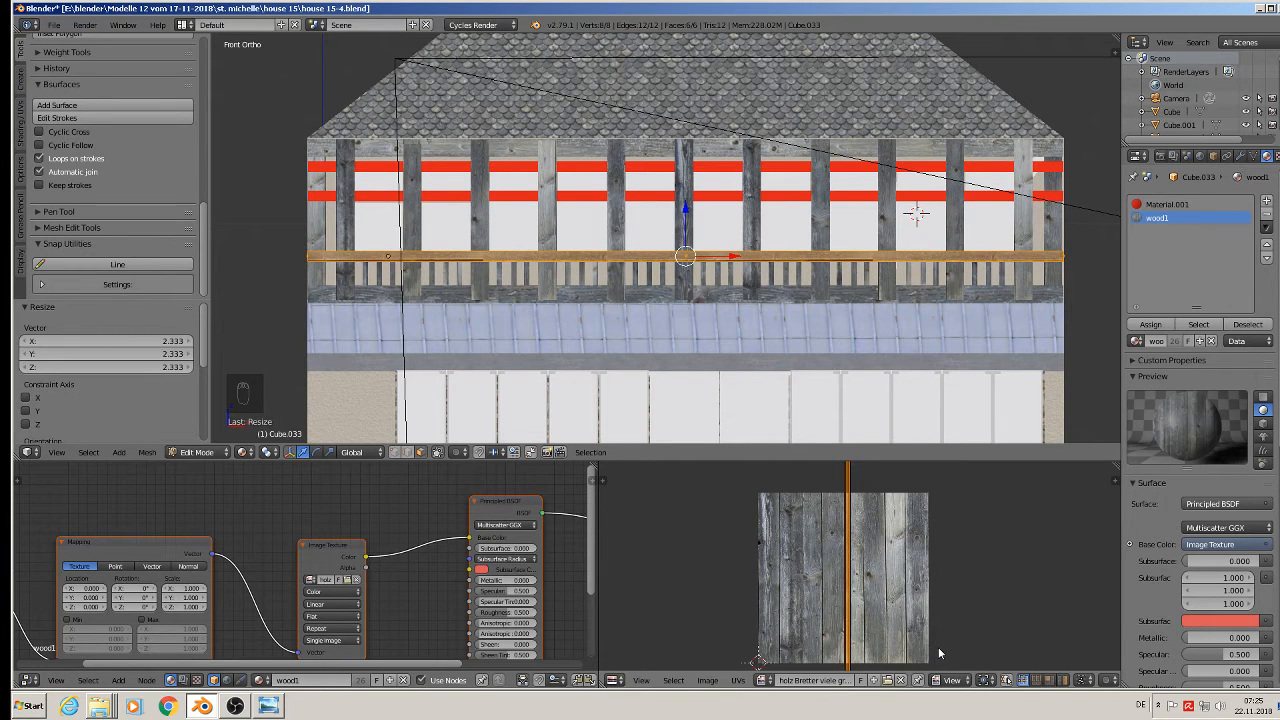
{"action": "key", "text": "g"}
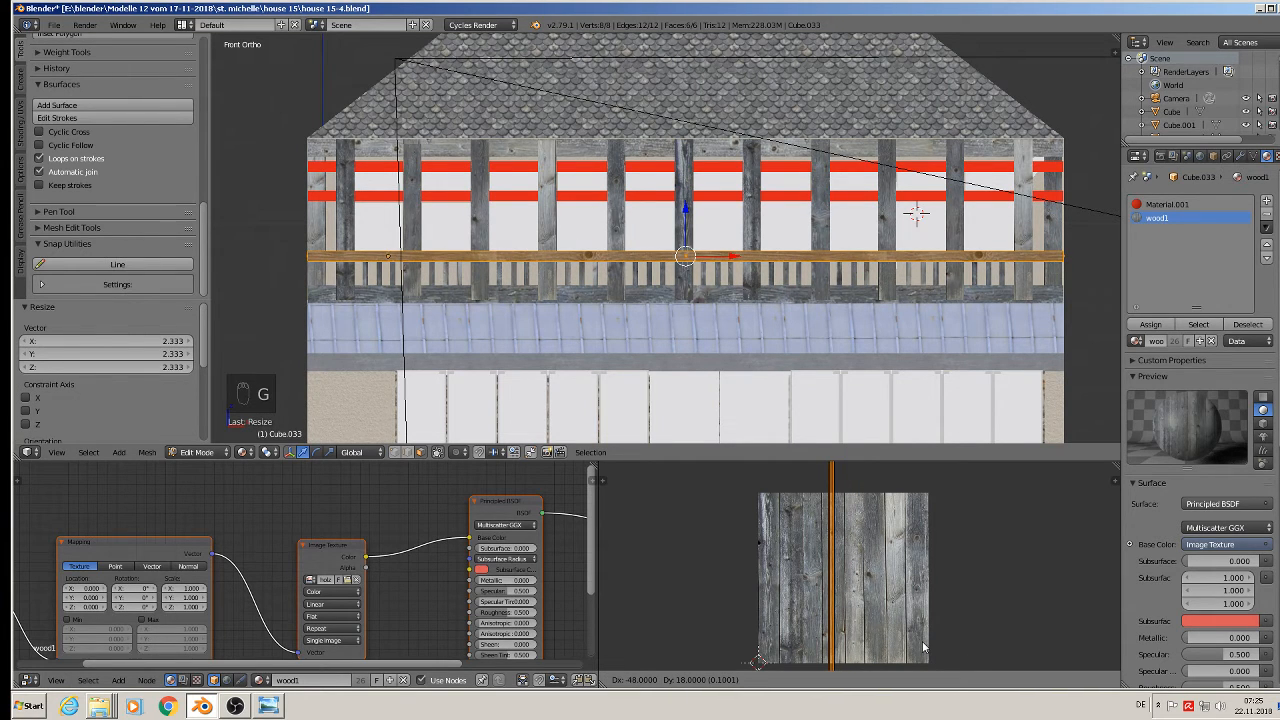
{"action": "left_click", "coordinate": [930, 648]}
{"action": "key", "text": "s"}
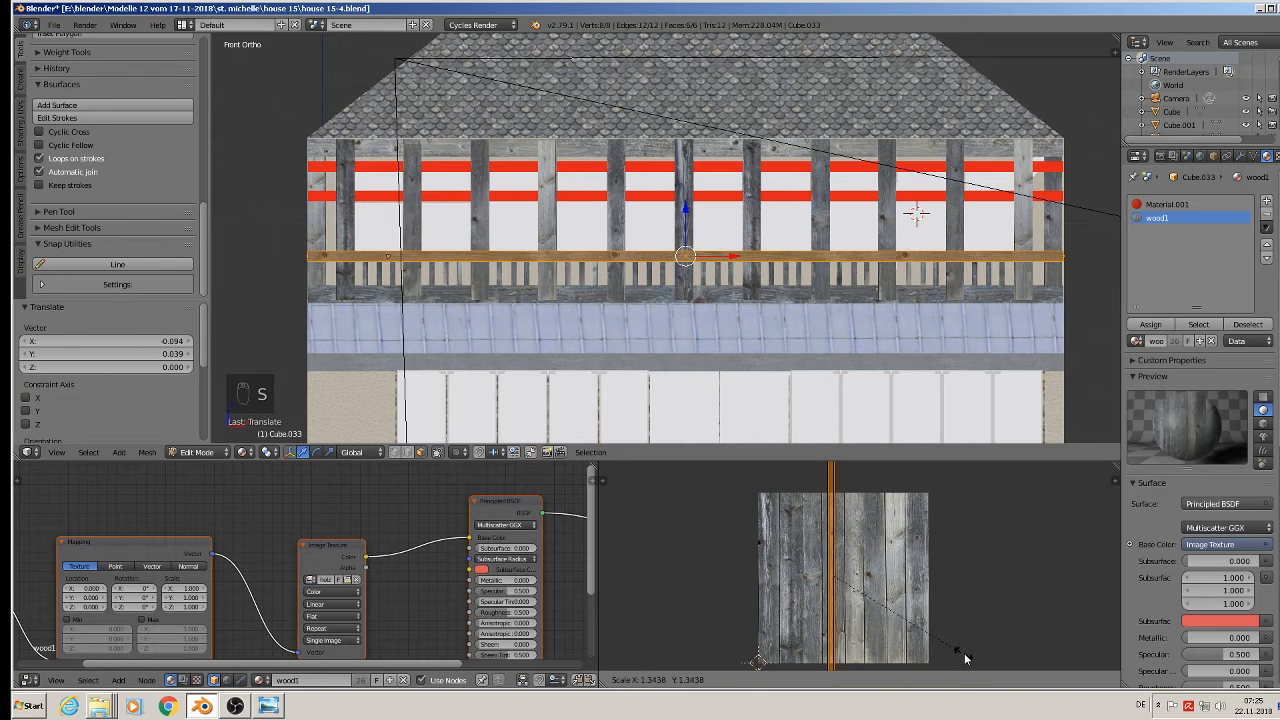
{"action": "left_click", "coordinate": [988, 467]}
{"action": "key", "text": "Tab"}
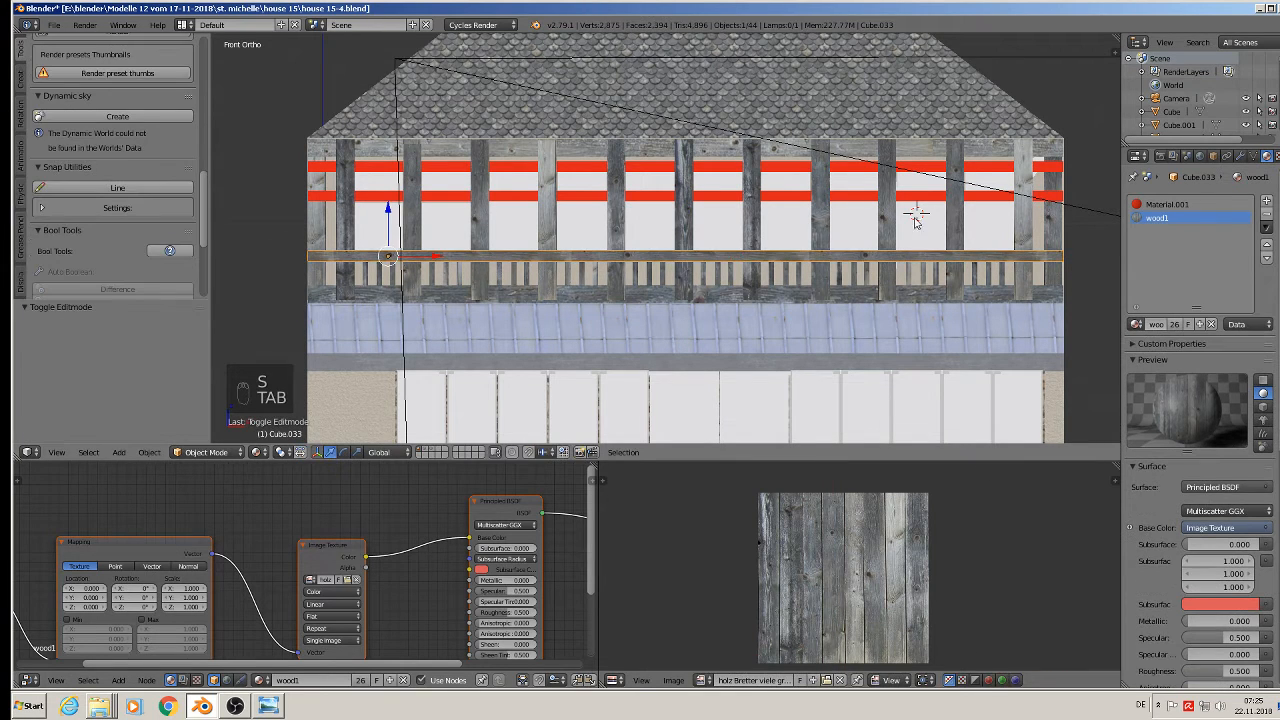
Step: Give the lower of the two red horizontal beams a second material slot with wood1 and assign it to the whole mesh
{"action": "right_click", "coordinate": [724, 198]}
{"action": "key", "text": "Tab"}
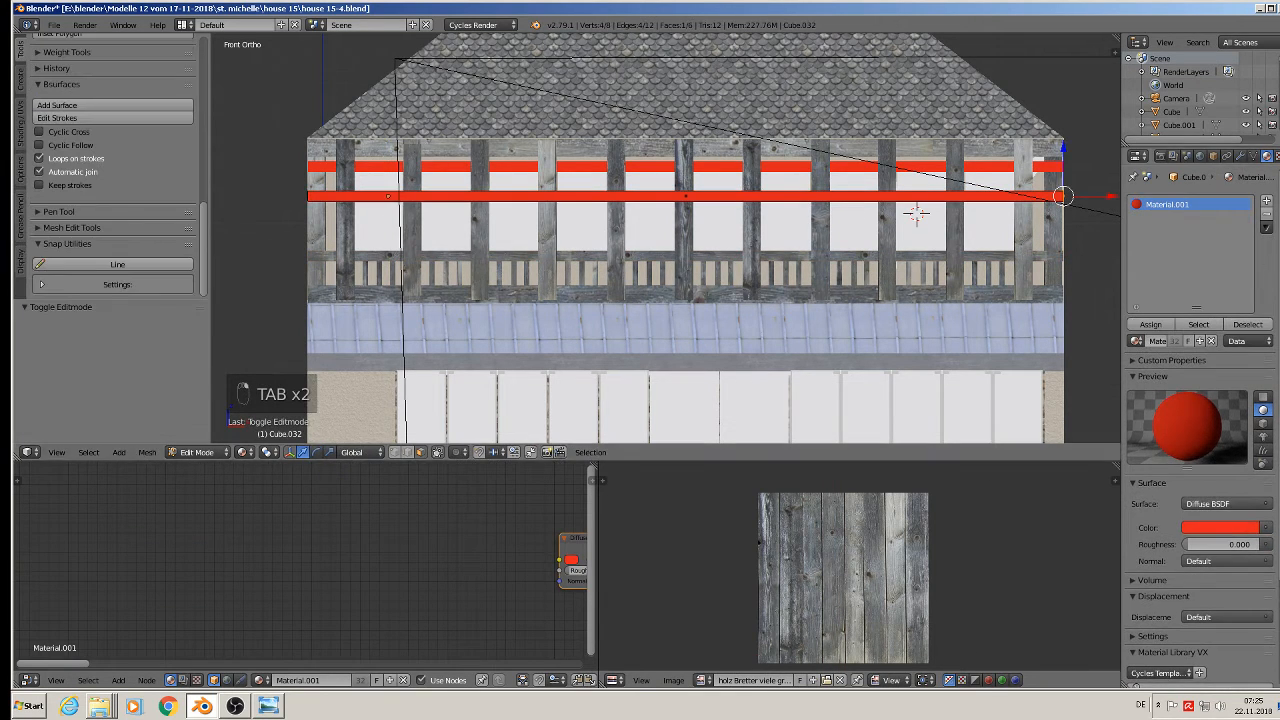
{"action": "key", "text": "a"}
{"action": "key", "text": "a"}
{"action": "key", "text": "a"}
{"action": "key", "text": "a"}
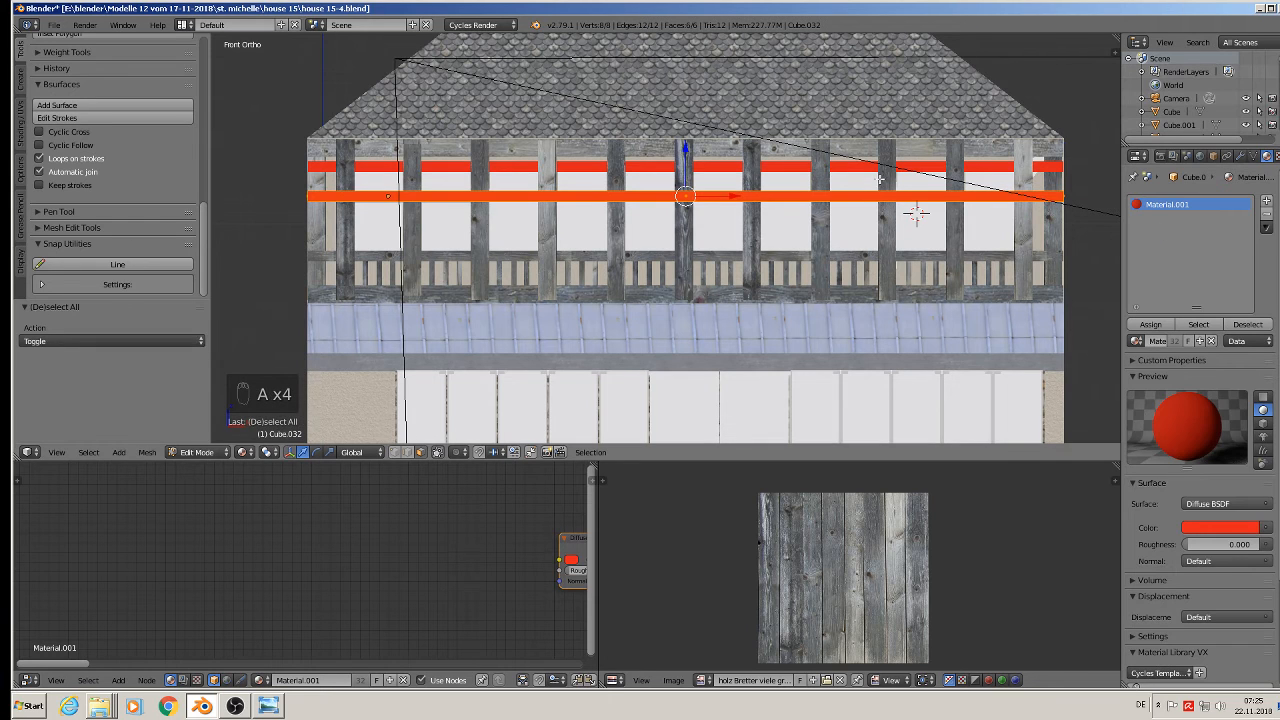
{"action": "left_click", "coordinate": [1266, 201]}
{"action": "left_click", "coordinate": [1136, 341]}
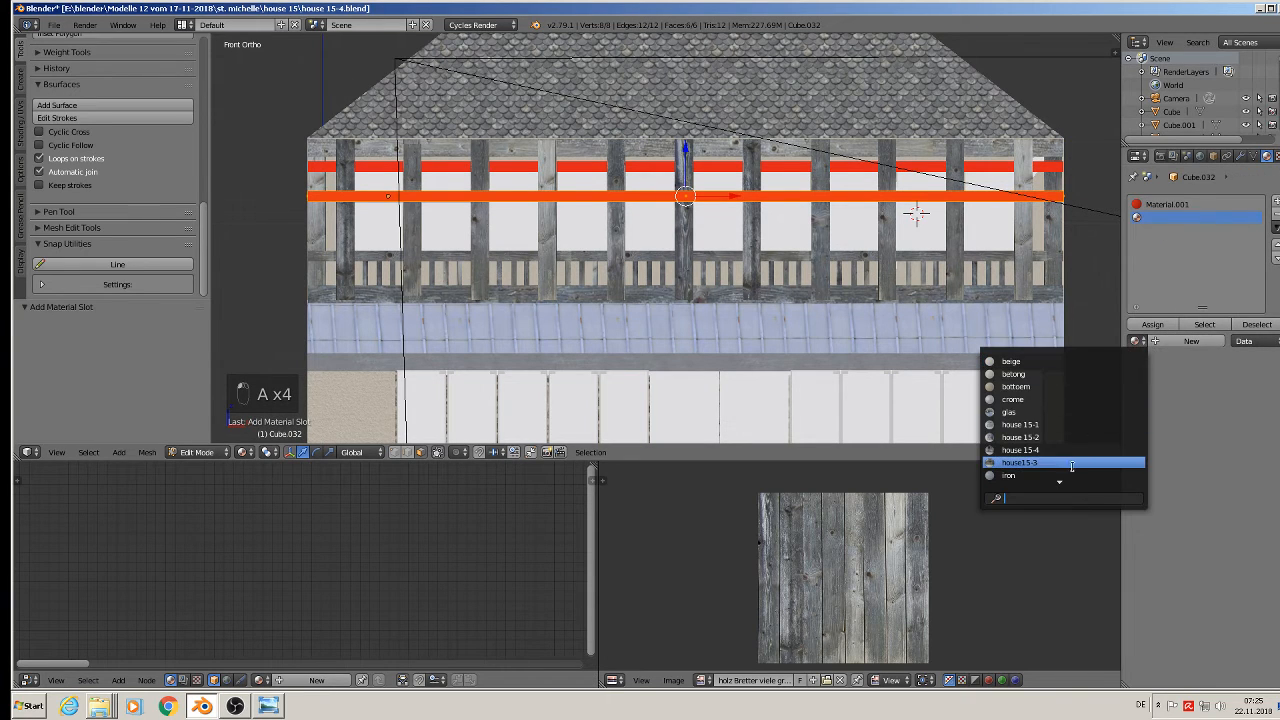
{"action": "scroll", "coordinate": [1069, 466], "scroll_direction": "down", "scroll_amount": 10}
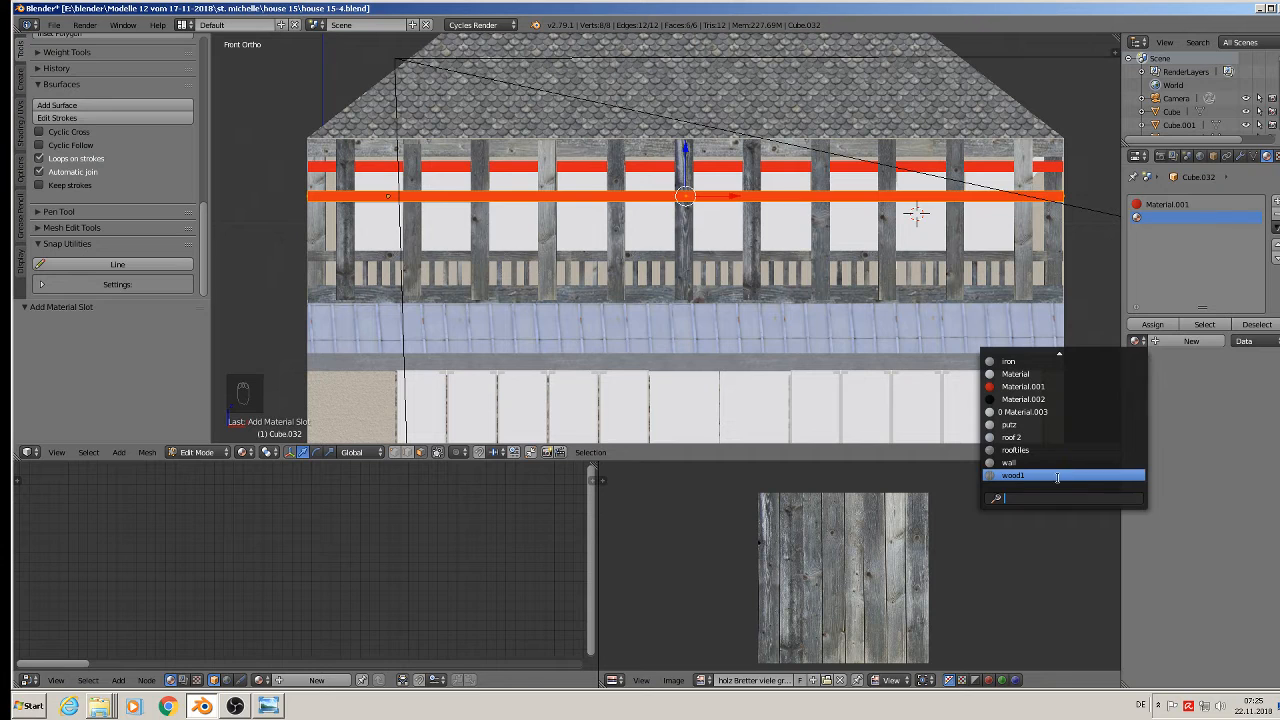
{"action": "left_click", "coordinate": [1057, 476]}
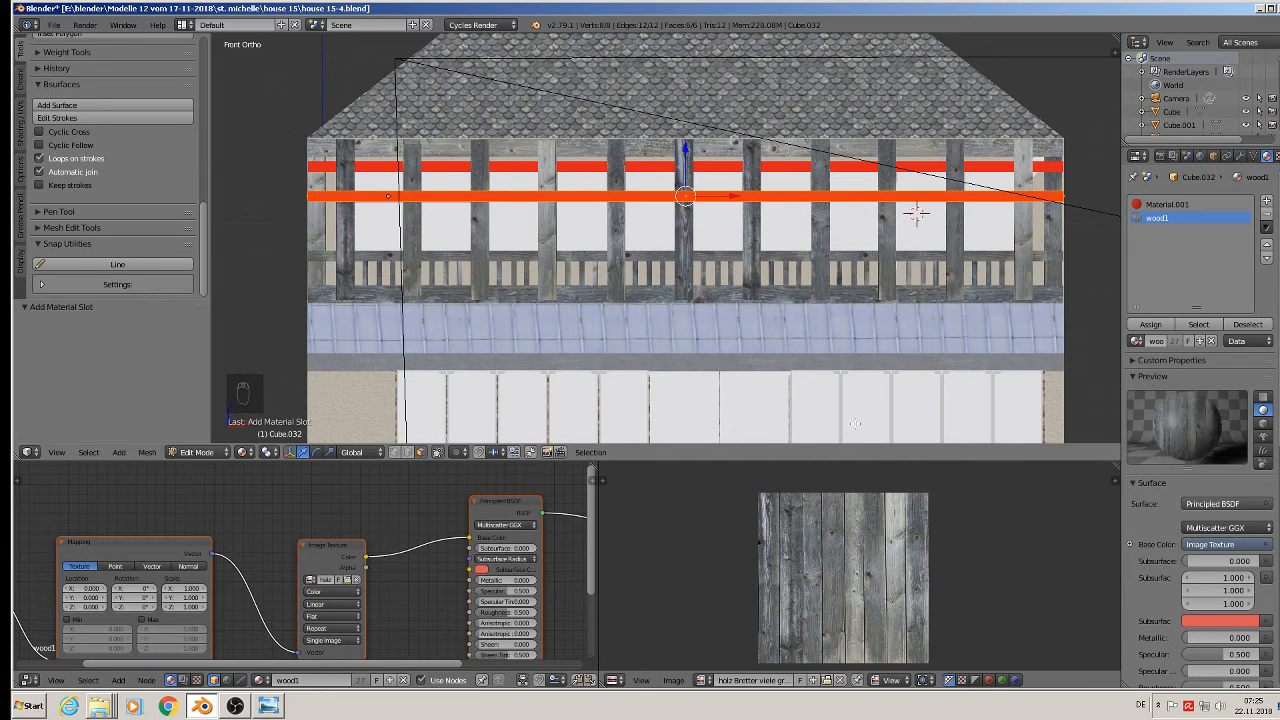
{"action": "left_click", "coordinate": [1150, 324]}
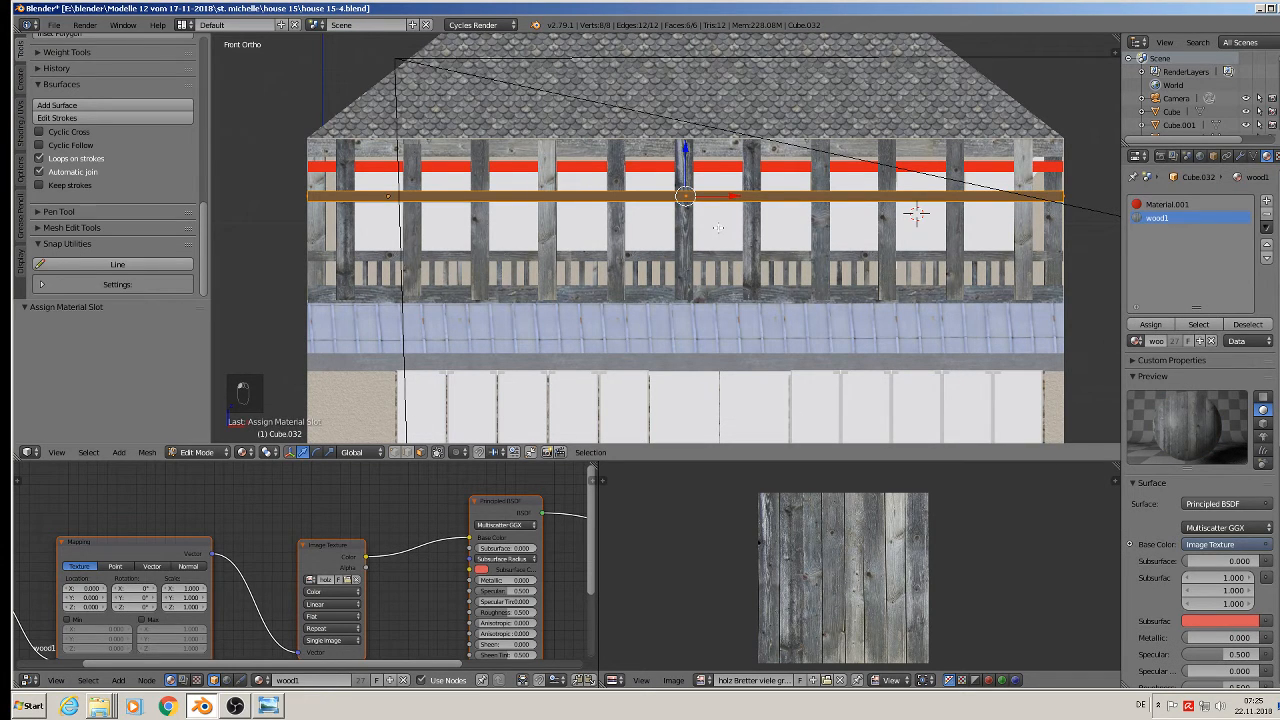
Step: UV-project the lower beam from view, rotate its UVs 90°, move them onto a darker plank, enlarge them about 3.03 times, and finish editing
{"action": "key", "text": "u"}
{"action": "left_click", "coordinate": [718, 228]}
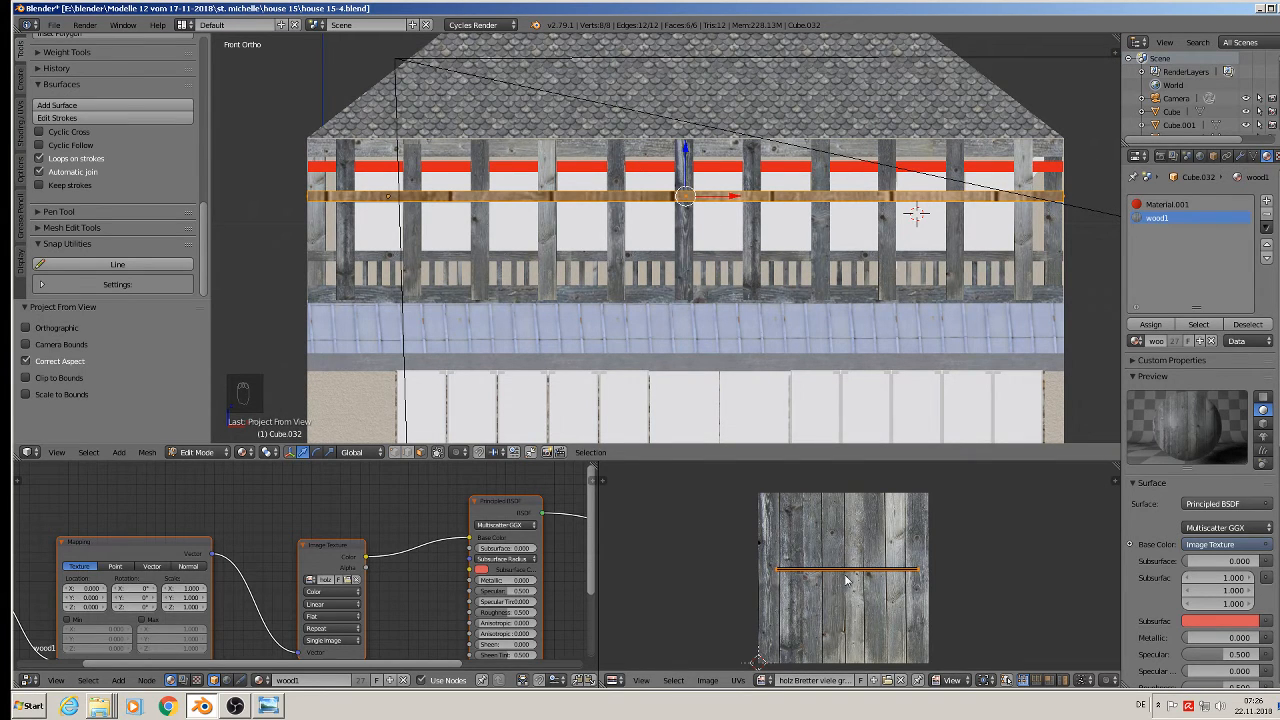
{"action": "type", "text": "r90"}
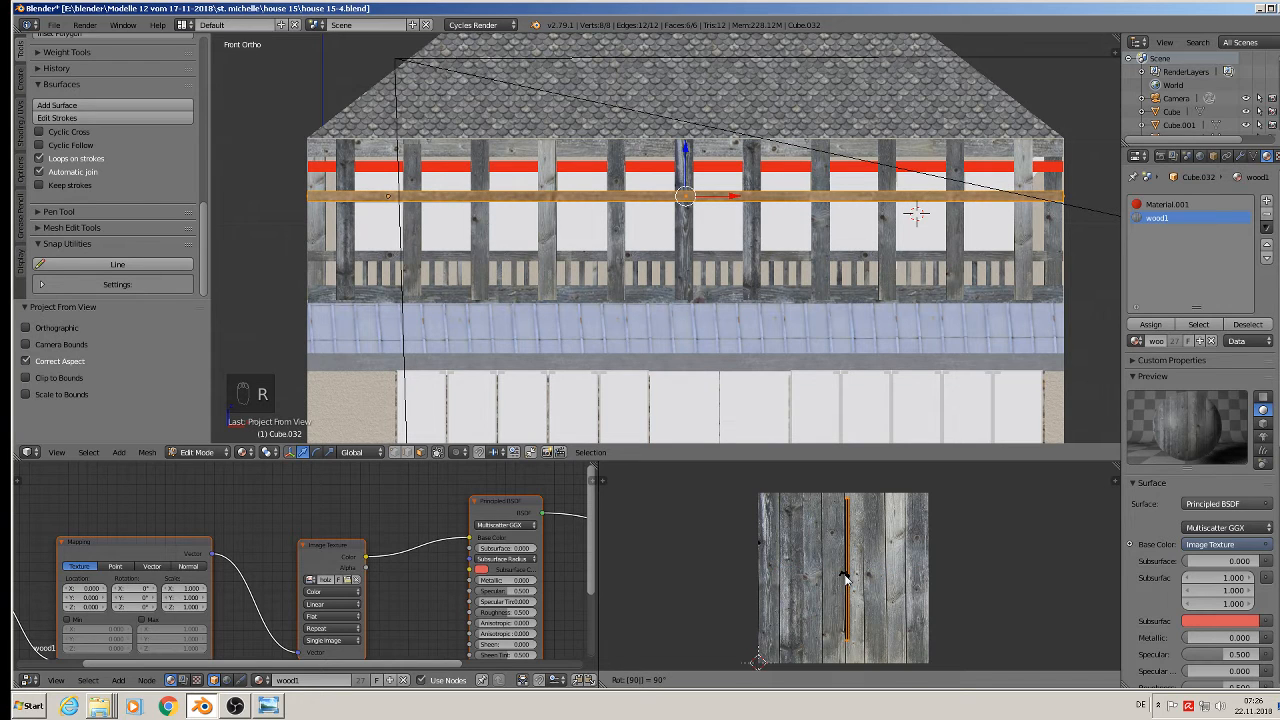
{"action": "key", "text": "Return"}
{"action": "key", "text": "g"}
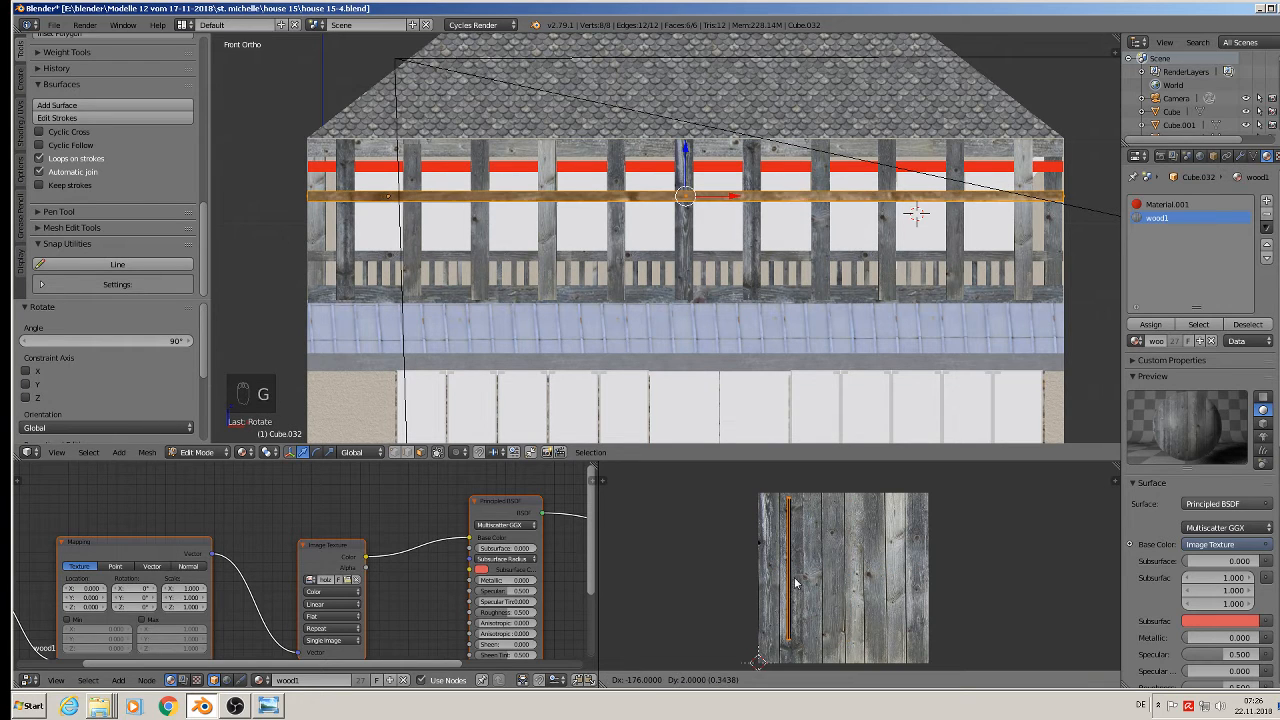
{"action": "left_click", "coordinate": [798, 585]}
{"action": "key", "text": "s"}
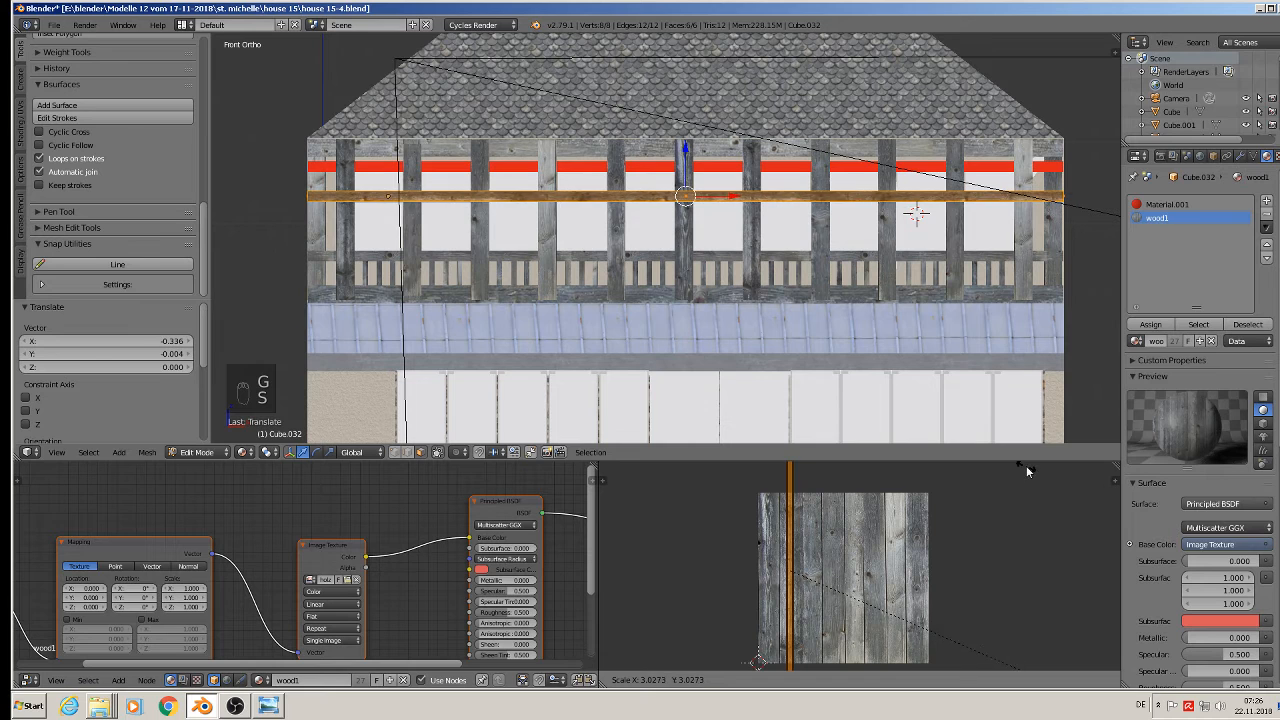
{"action": "left_click", "coordinate": [1033, 667]}
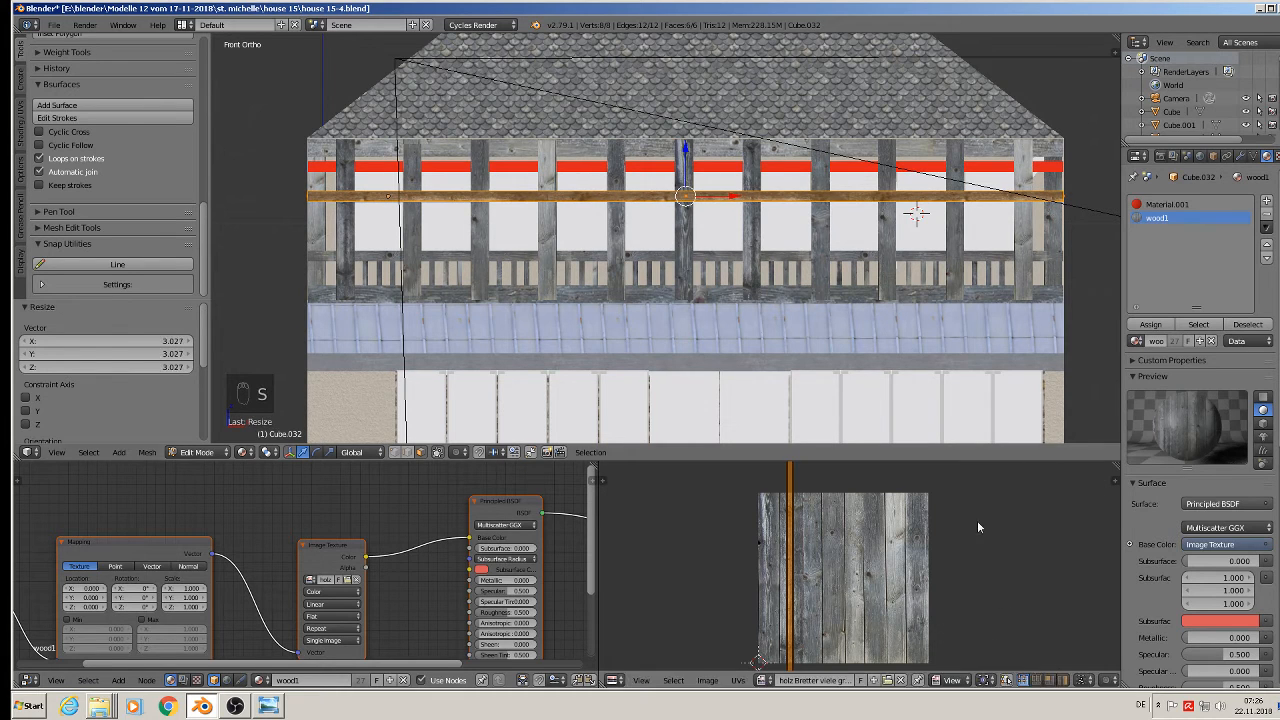
{"action": "key", "text": "Tab"}
{"action": "right_click", "coordinate": [592, 172]}
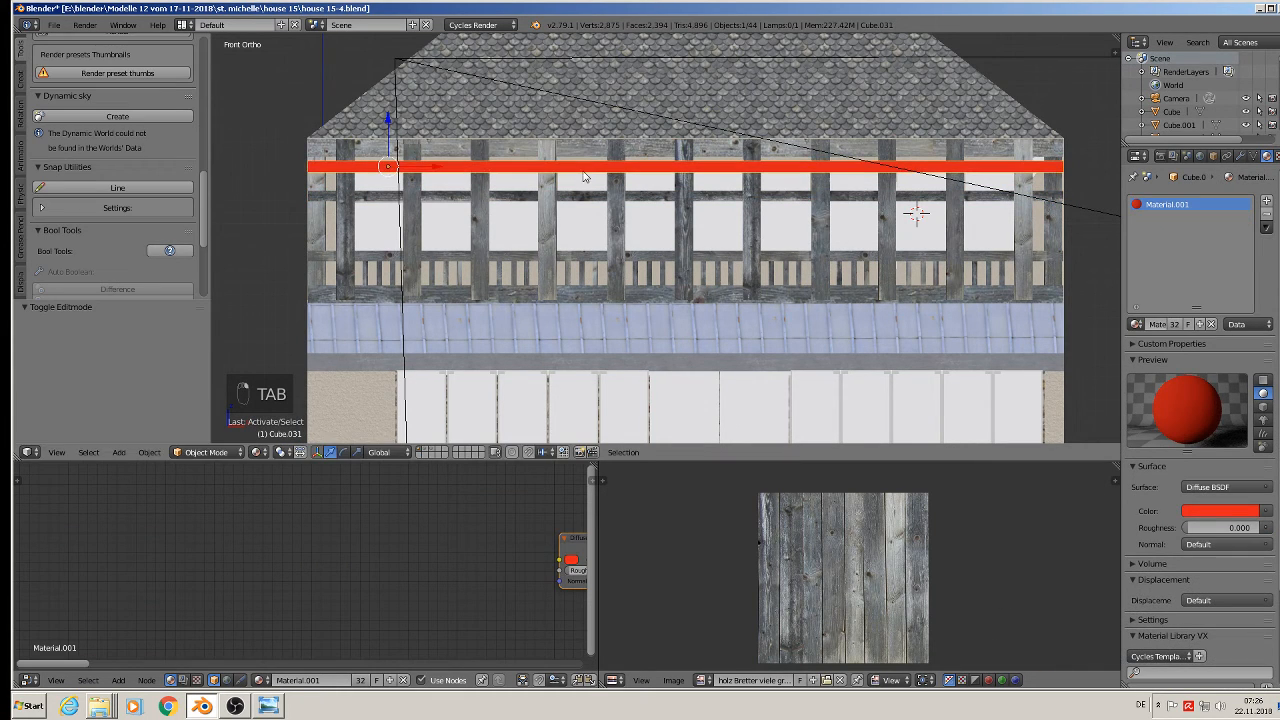
{"action": "key", "text": "Tab"}
{"action": "key", "text": "Tab"}
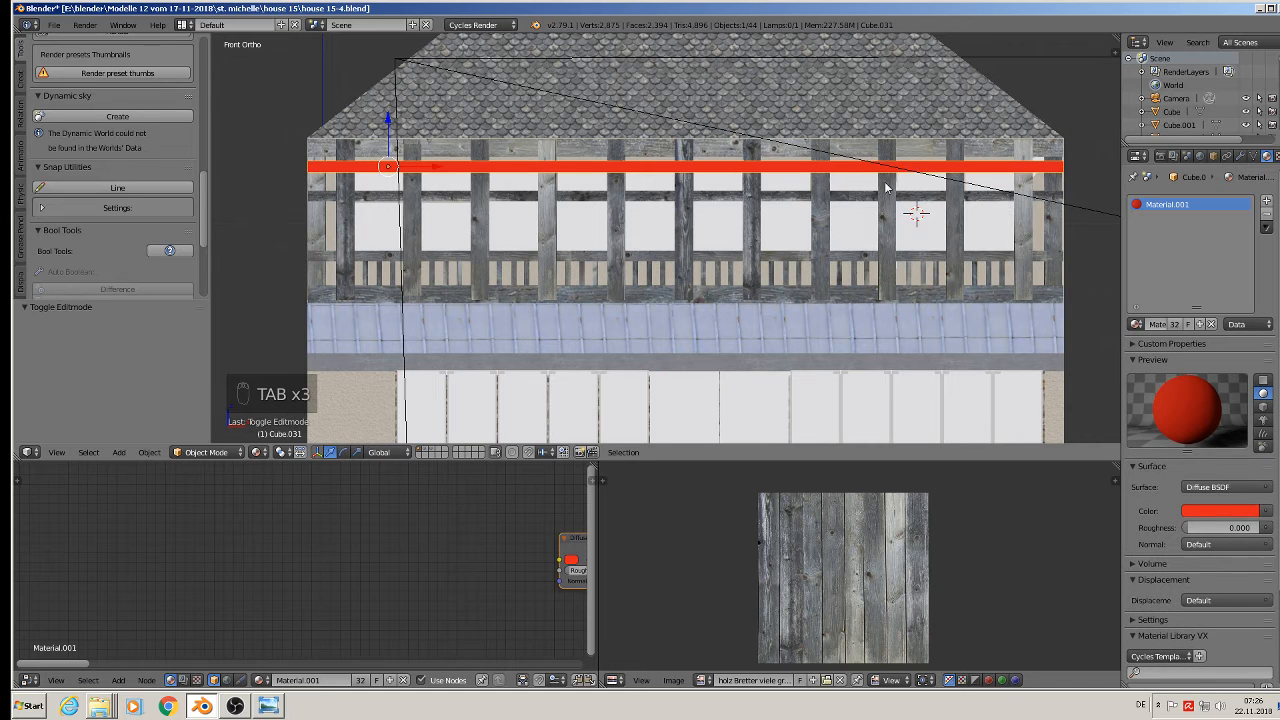
{"action": "key", "text": "u"}
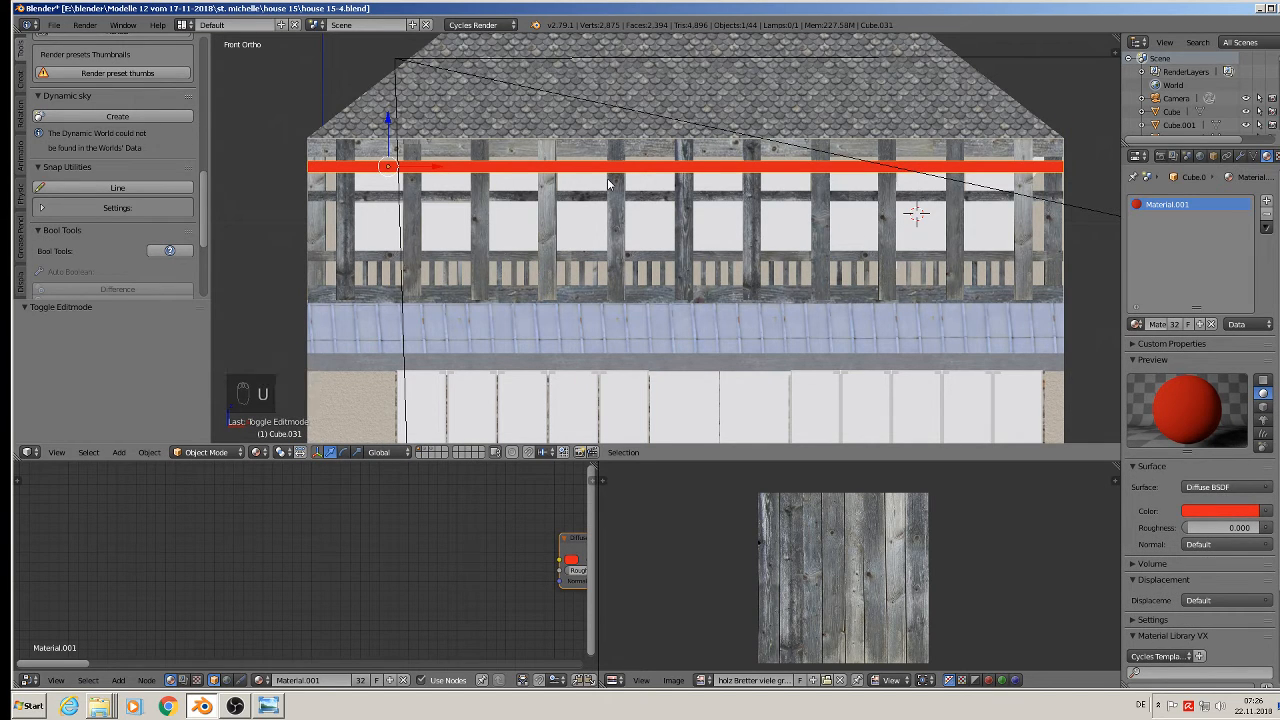
{"action": "key", "text": "u"}
{"action": "key", "text": "a"}
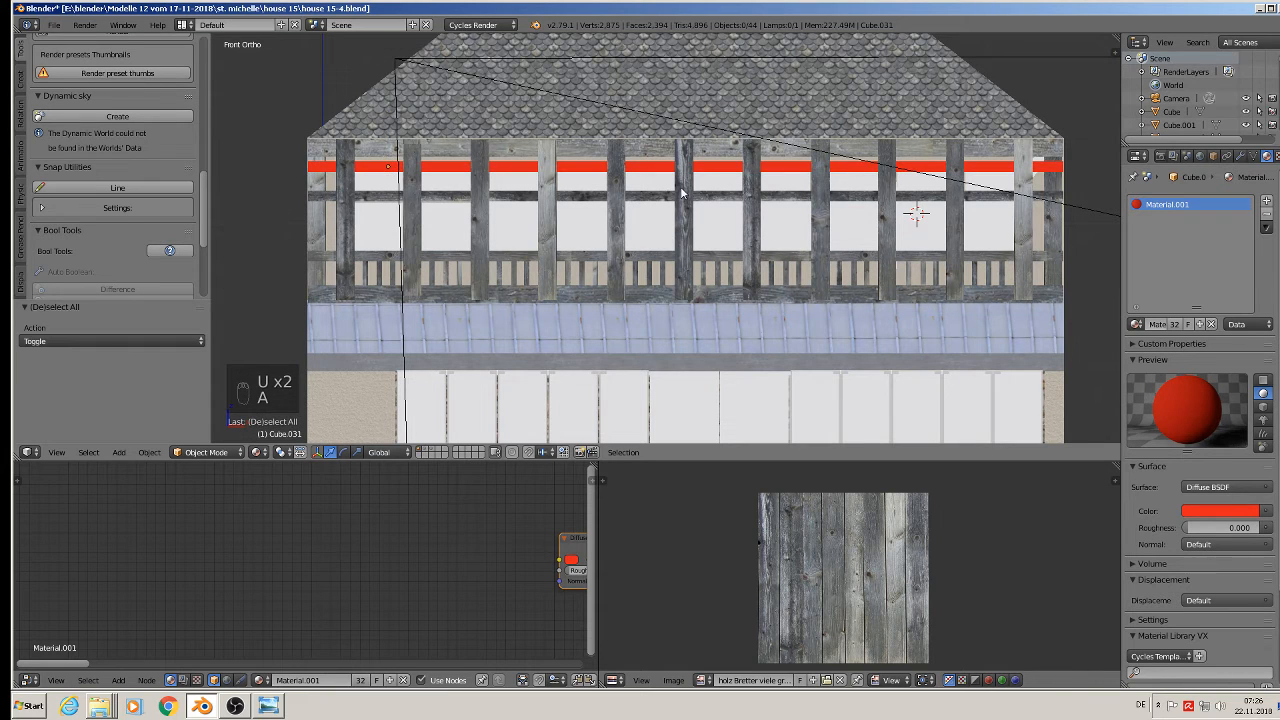
Step: Select the whole mesh of the remaining red horizontal beam in Edit Mode and UV-project it from view
{"action": "right_click", "coordinate": [718, 164]}
{"action": "key", "text": "Tab"}
{"action": "key", "text": "a"}
{"action": "key", "text": "a"}
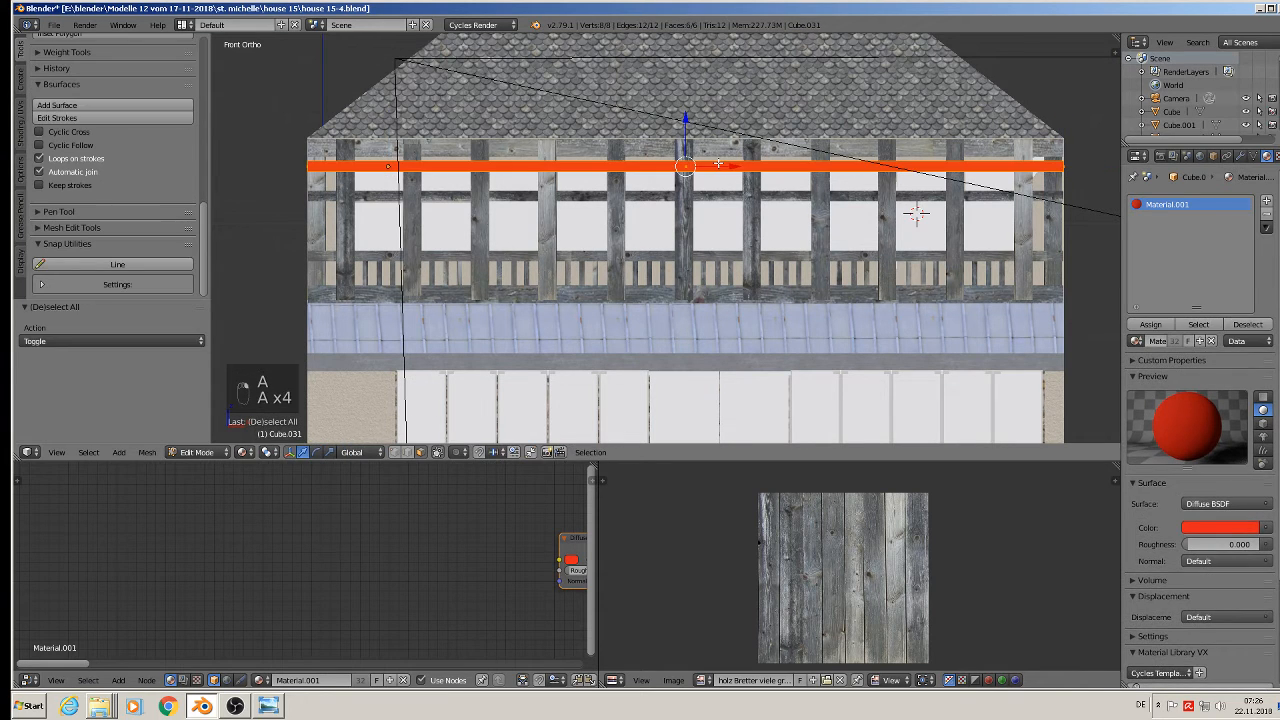
{"action": "key", "text": "u"}
{"action": "left_click", "coordinate": [720, 164]}
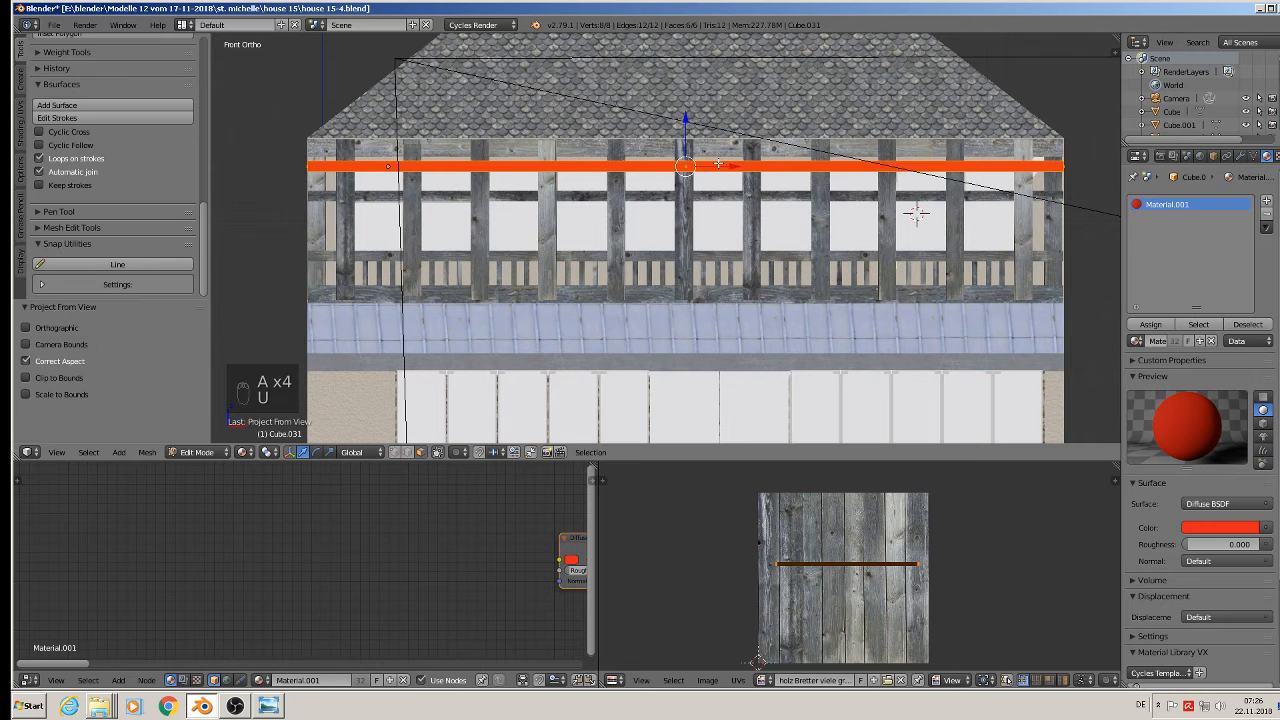
Step: Add a second material slot with wood1 to the upper red beam and assign it to the whole mesh
{"action": "left_click", "coordinate": [1266, 201]}
{"action": "left_click", "coordinate": [1136, 341]}
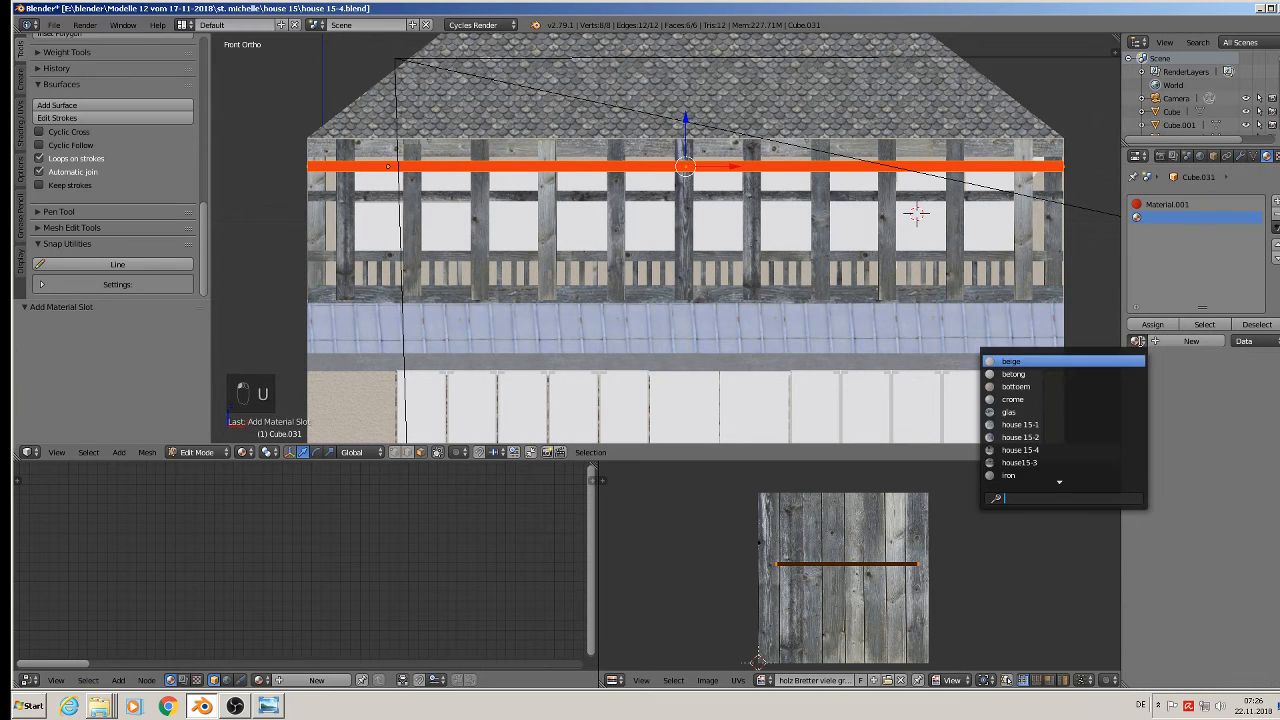
{"action": "scroll", "coordinate": [1102, 450], "scroll_direction": "down", "scroll_amount": 8}
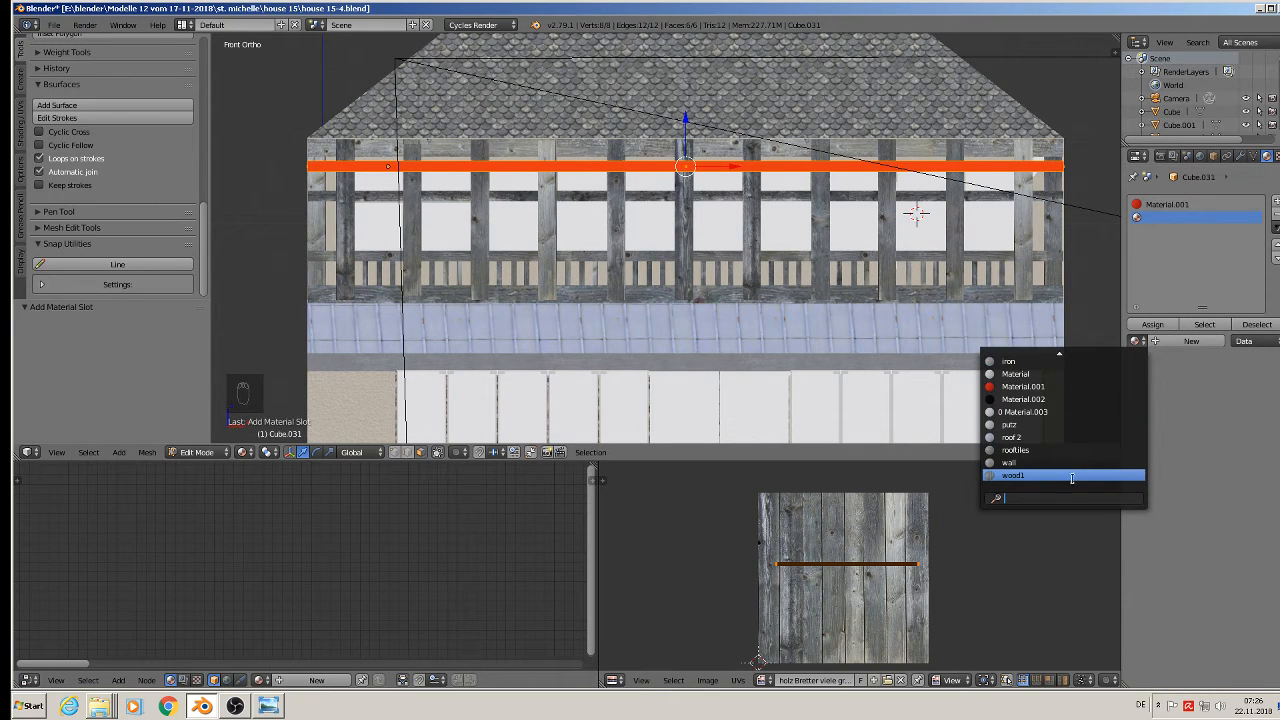
{"action": "left_click", "coordinate": [1072, 476]}
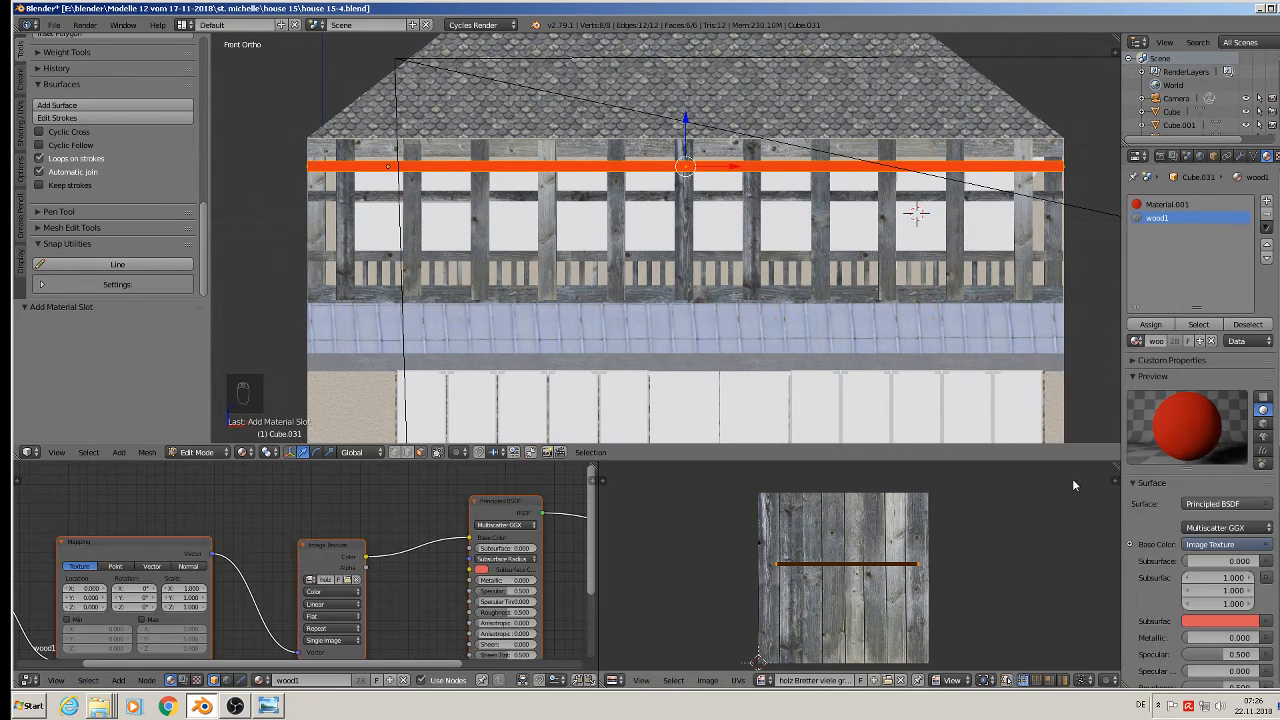
{"action": "left_click", "coordinate": [1150, 325]}
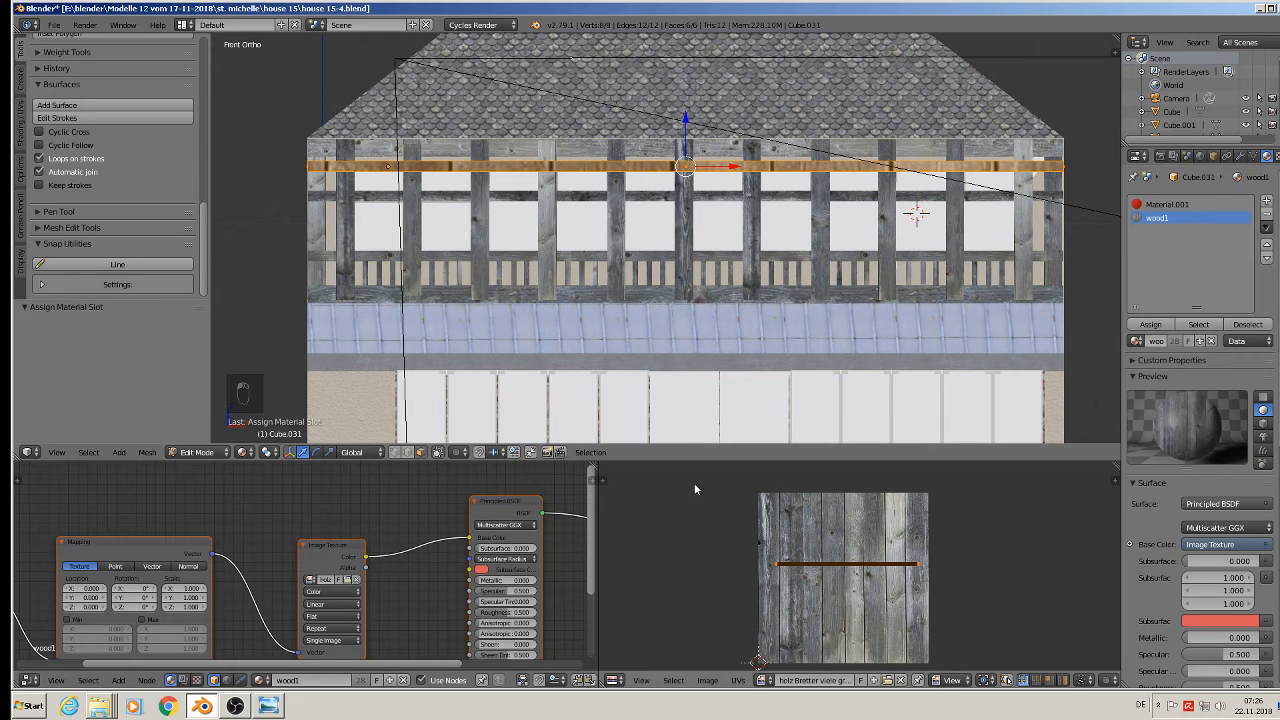
Step: Rotate the upper beam's UVs 90°, move them toward the plank at the wood image's far edge, enlarge them, and finish editing
{"action": "type", "text": "r90"}
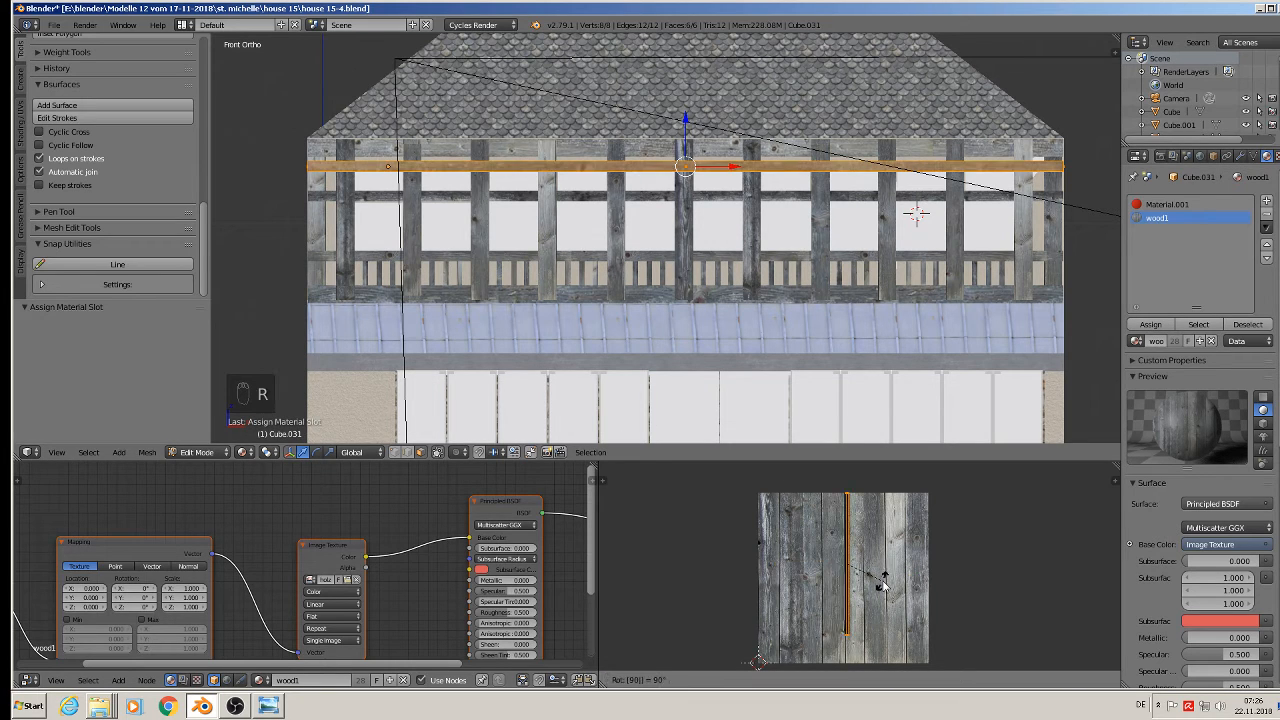
{"action": "key", "text": "Return"}
{"action": "key", "text": "g"}
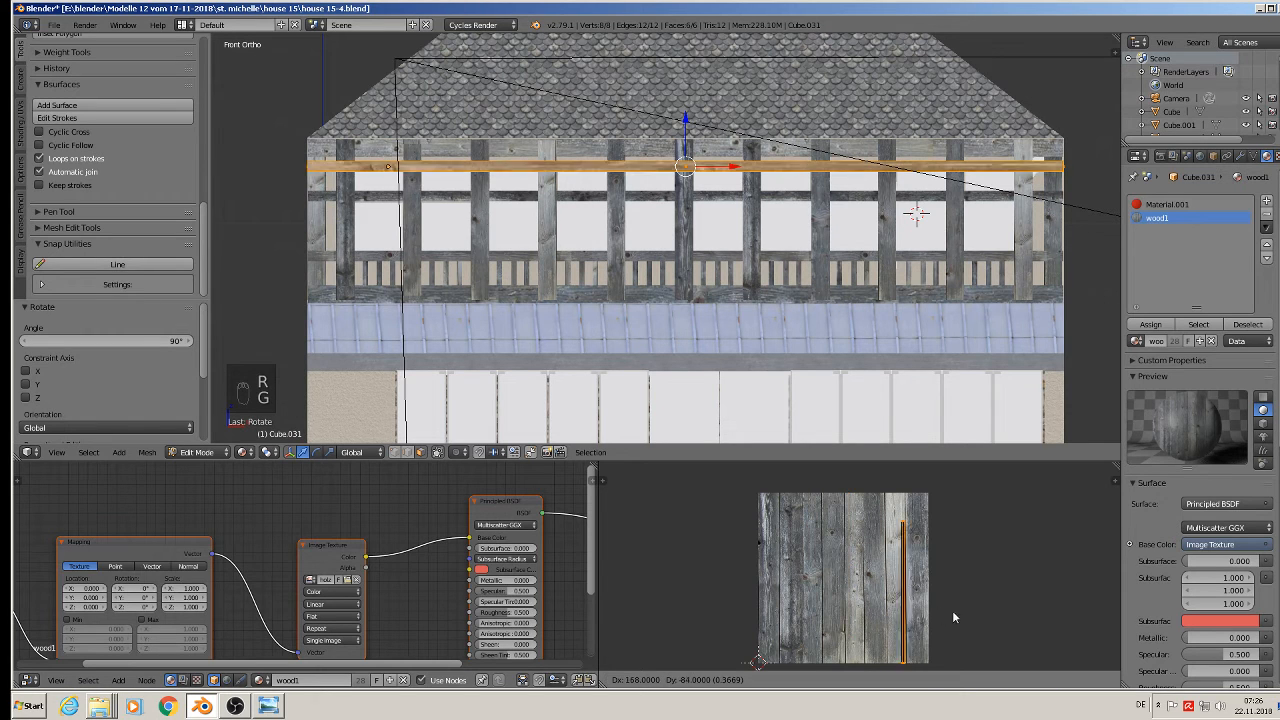
{"action": "left_click", "coordinate": [962, 594]}
{"action": "key", "text": "s"}
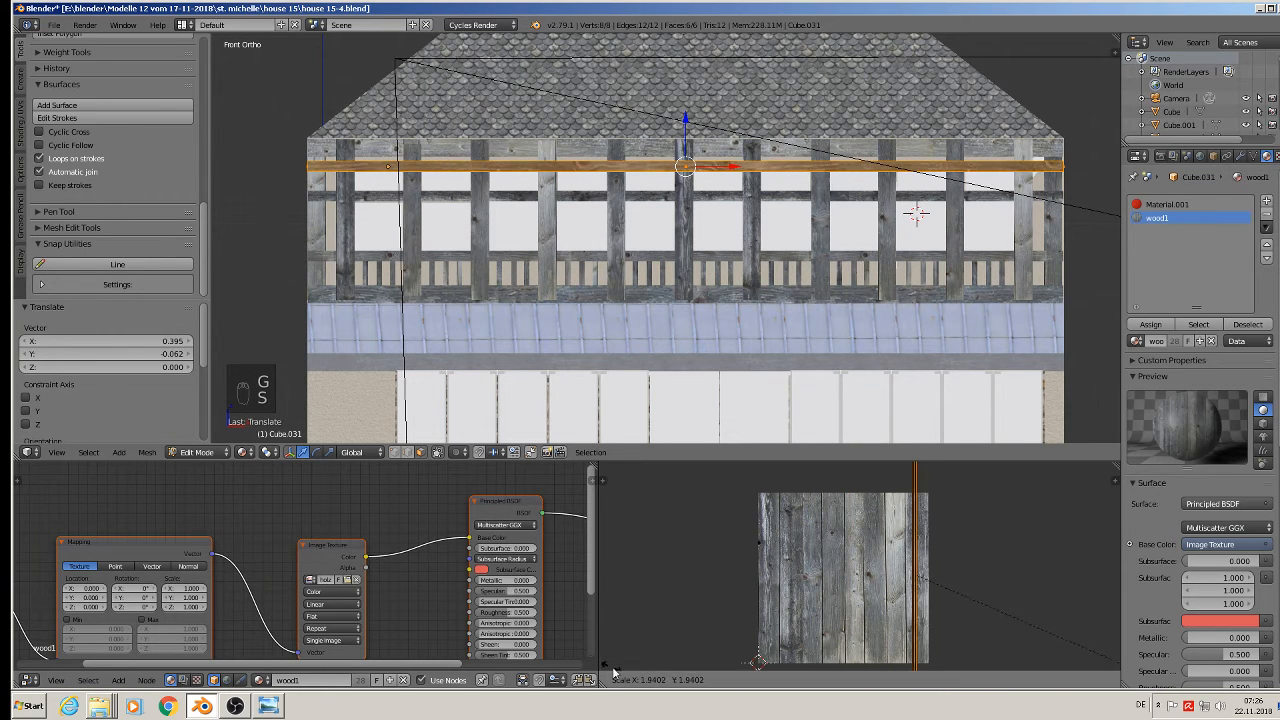
{"action": "left_click", "coordinate": [728, 486]}
{"action": "key", "text": "Tab"}
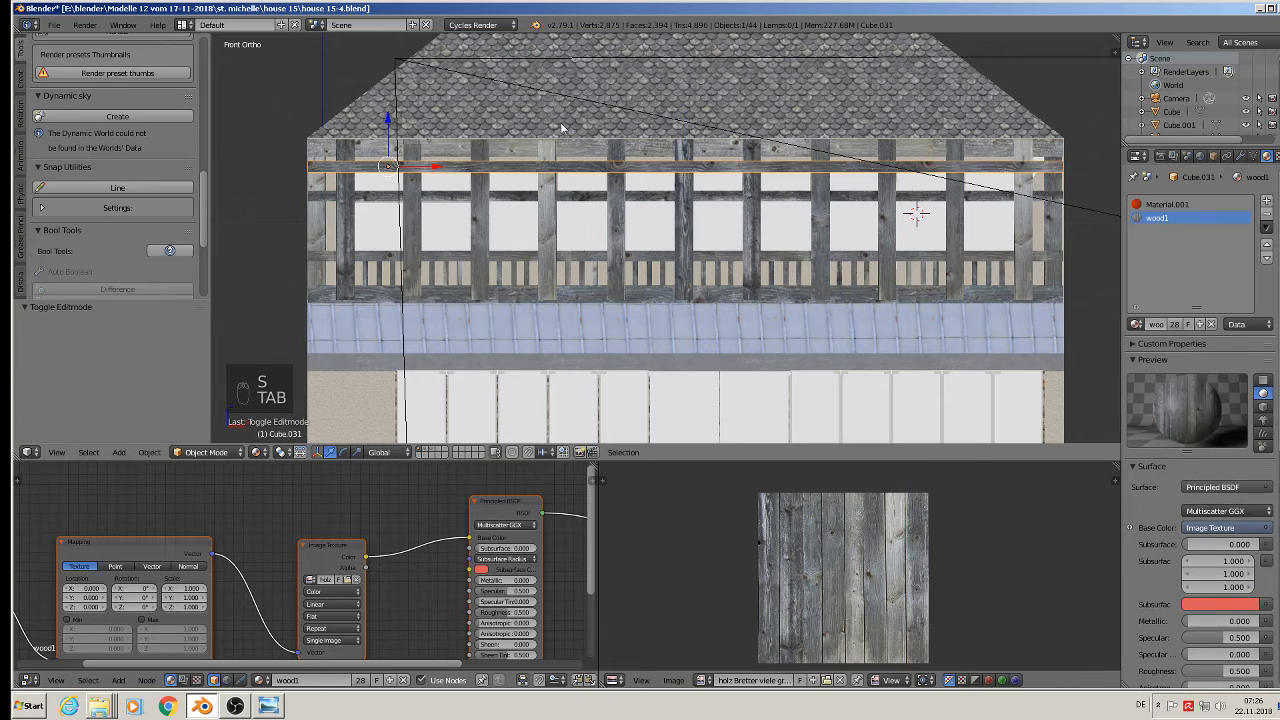
Step: Deselect everything, check the textured facade from an angle, and save the blend file
{"action": "key", "text": "a"}
{"action": "key", "text": "a"}
{"action": "scroll", "coordinate": [603, 217], "scroll_direction": "down", "scroll_amount": 4}
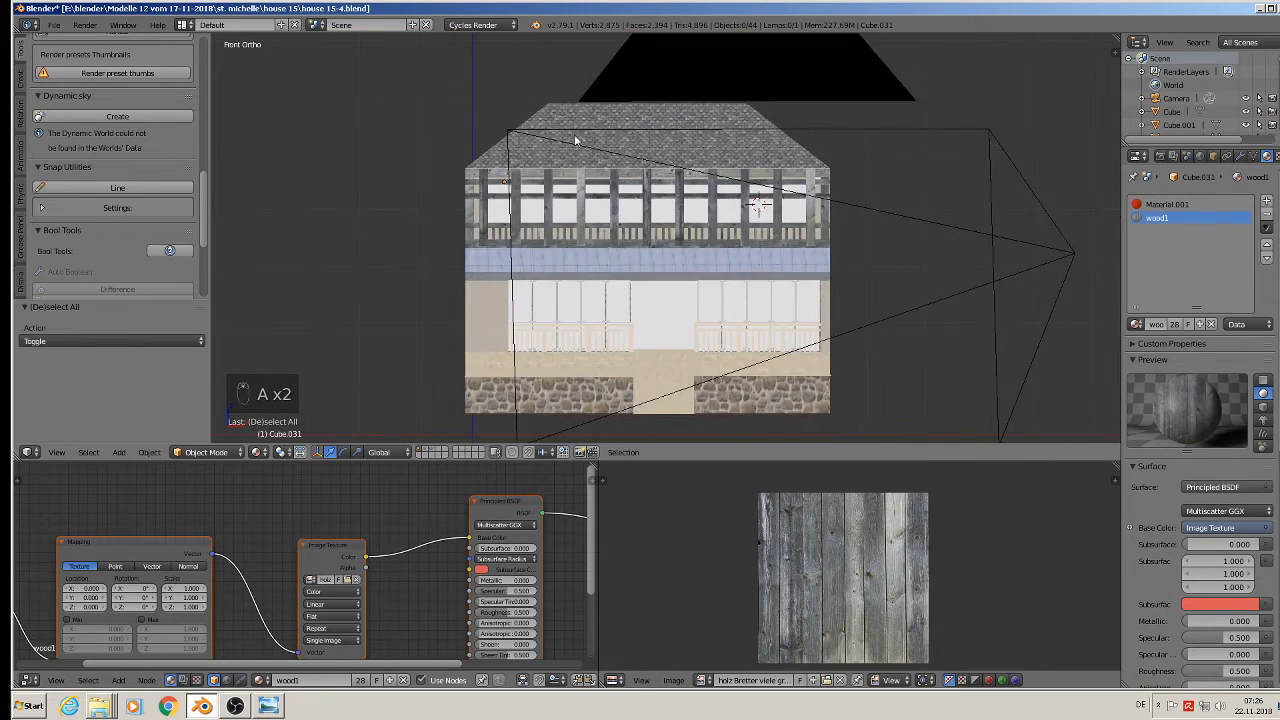
{"action": "middle_click_drag", "start_coordinate": [574, 134], "coordinate": [616, 190]}
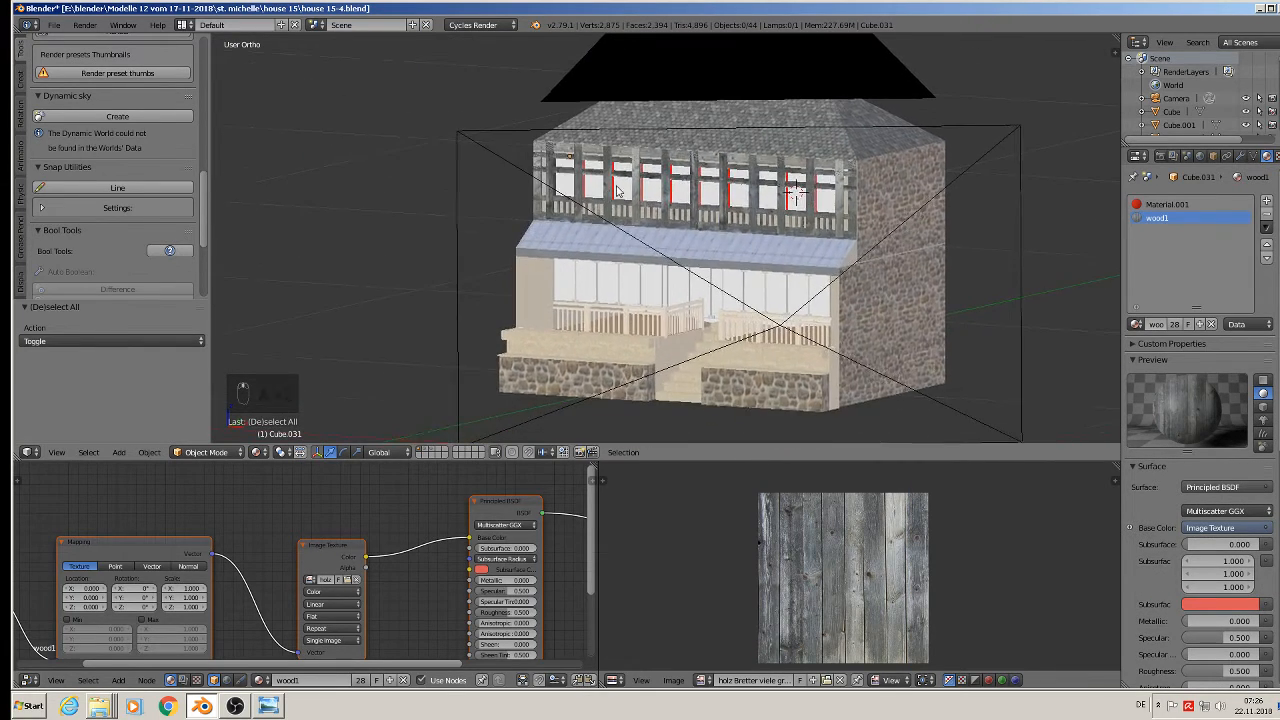
{"action": "scroll", "coordinate": [600, 192], "scroll_direction": "up", "scroll_amount": 3}
{"action": "left_click", "coordinate": [54, 24]}
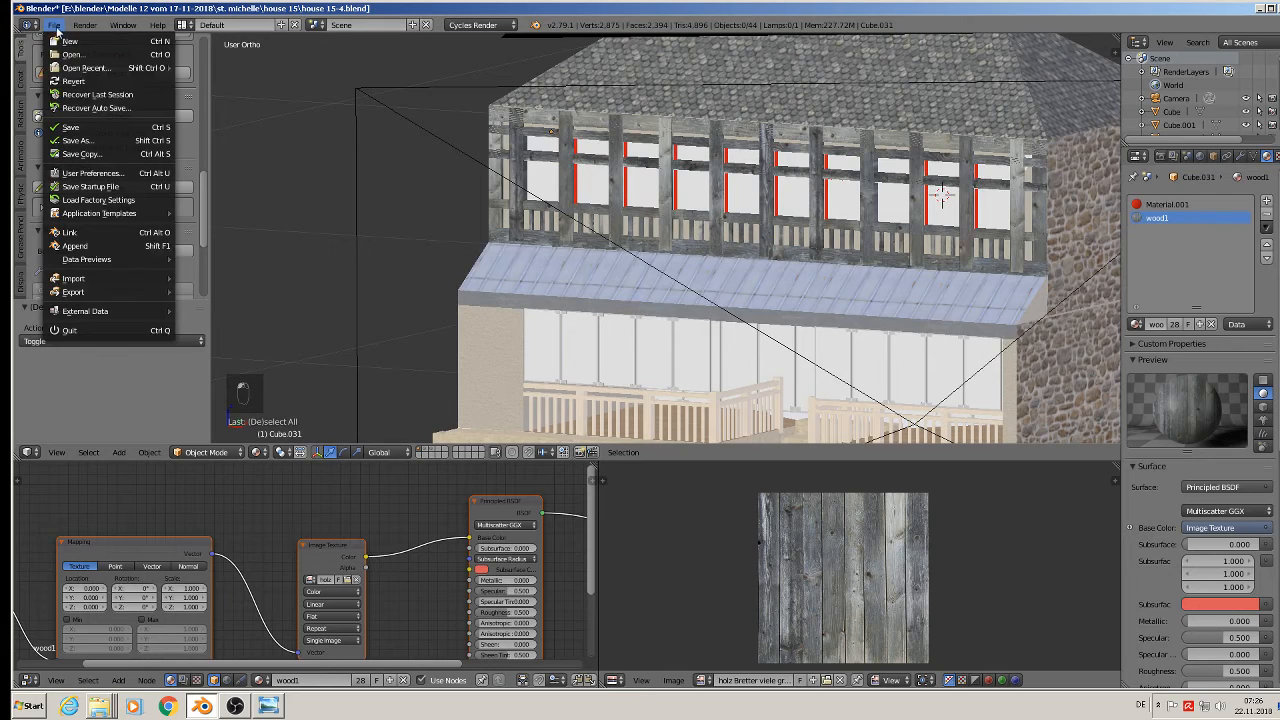
{"action": "scroll", "coordinate": [472, 197], "scroll_direction": "up", "scroll_amount": 1}
{"action": "scroll", "coordinate": [452, 194], "scroll_direction": "up", "scroll_amount": 2}
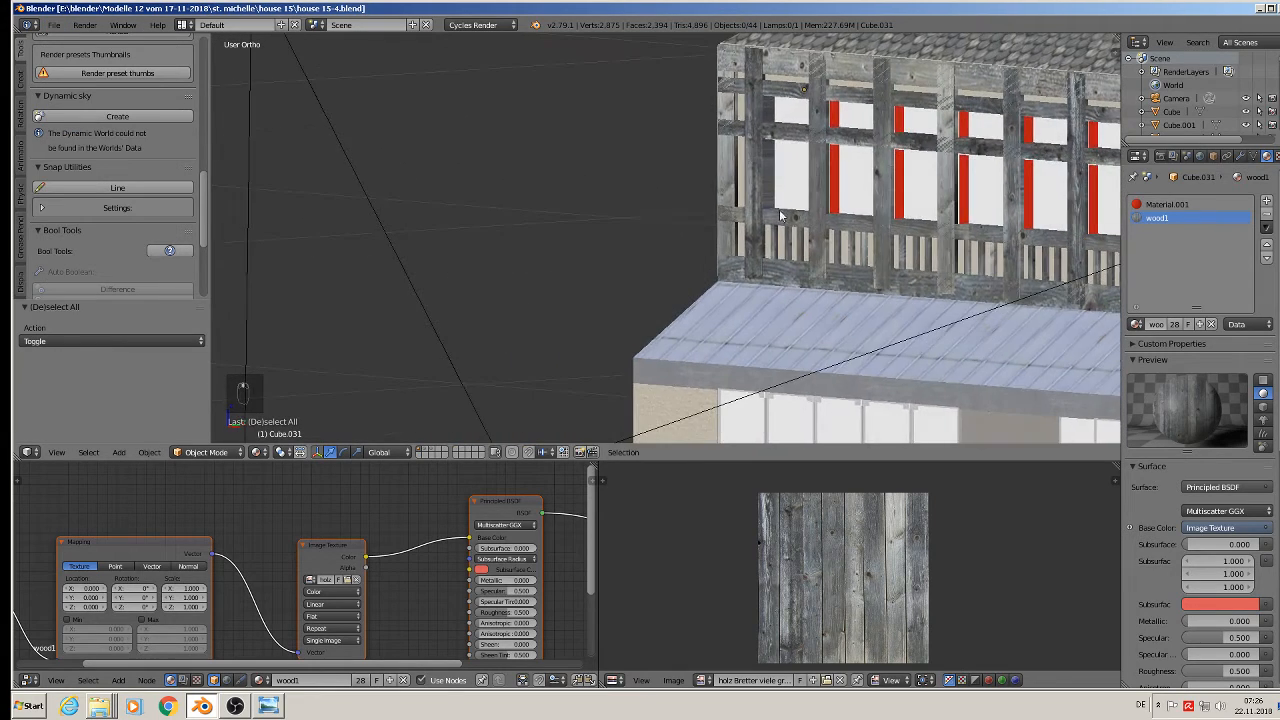
Step: Edit the main house mesh and select the red side faces of the upper-floor window openings visible from one side
{"action": "scroll", "coordinate": [540, 140], "scroll_direction": "up", "scroll_amount": 3}
{"action": "scroll", "coordinate": [565, 104], "scroll_direction": "down", "scroll_amount": 3}
{"action": "key", "text": "Tab"}
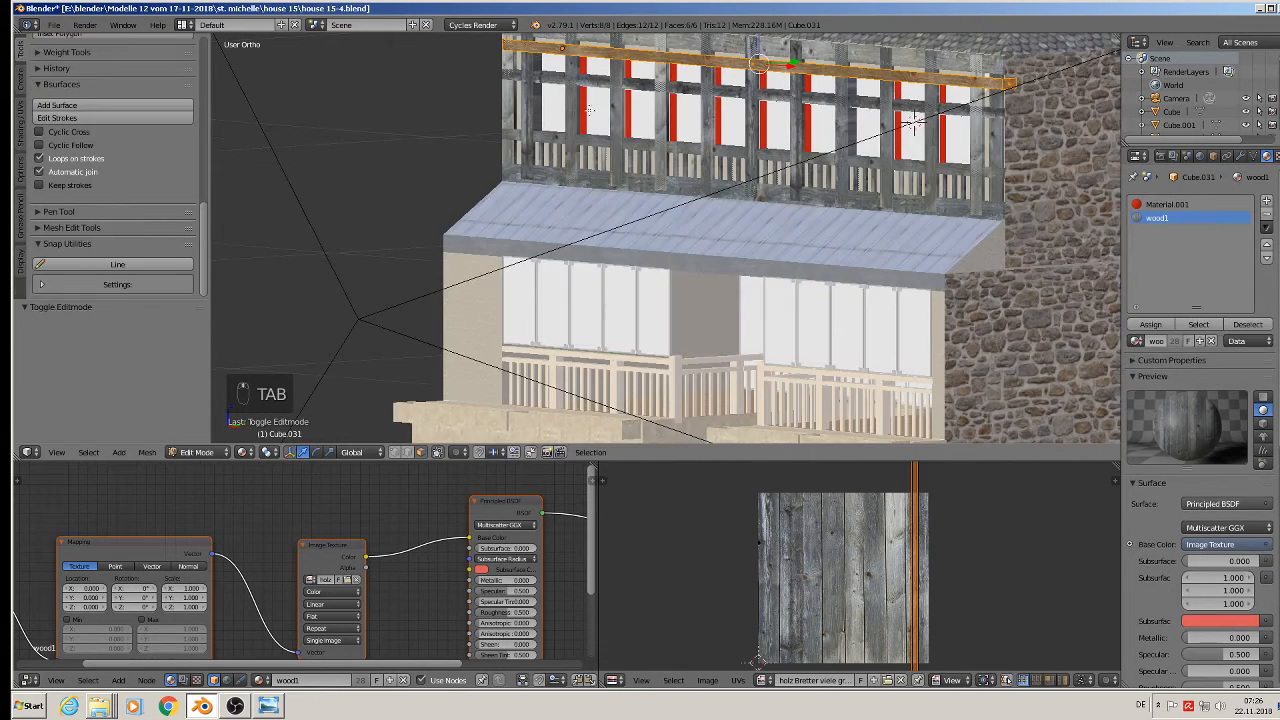
{"action": "key", "text": "Tab"}
{"action": "right_click", "coordinate": [585, 103]}
{"action": "key", "text": "Tab"}
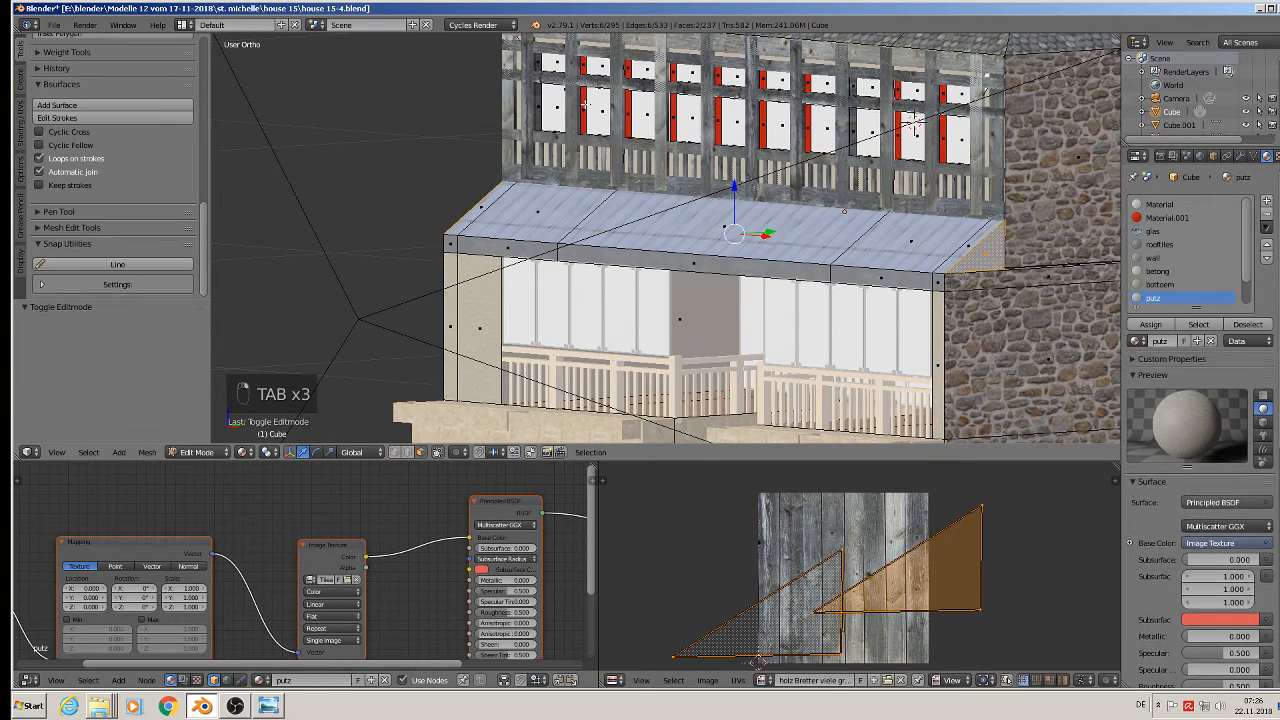
{"action": "right_click", "coordinate": [584, 65], "text": "shift"}
{"action": "right_click", "coordinate": [629, 69], "text": "shift"}
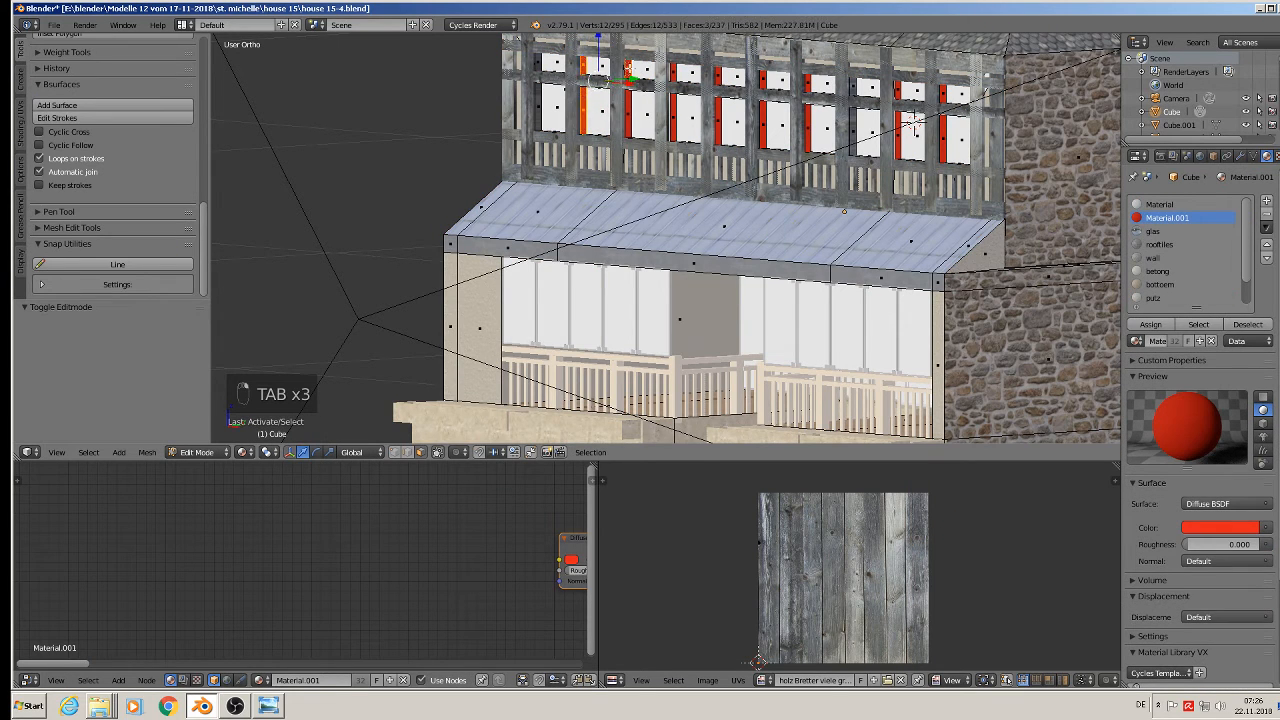
{"action": "right_click", "coordinate": [628, 113], "text": "shift"}
{"action": "right_click", "coordinate": [675, 74], "text": "shift"}
{"action": "right_click", "coordinate": [674, 113], "text": "shift"}
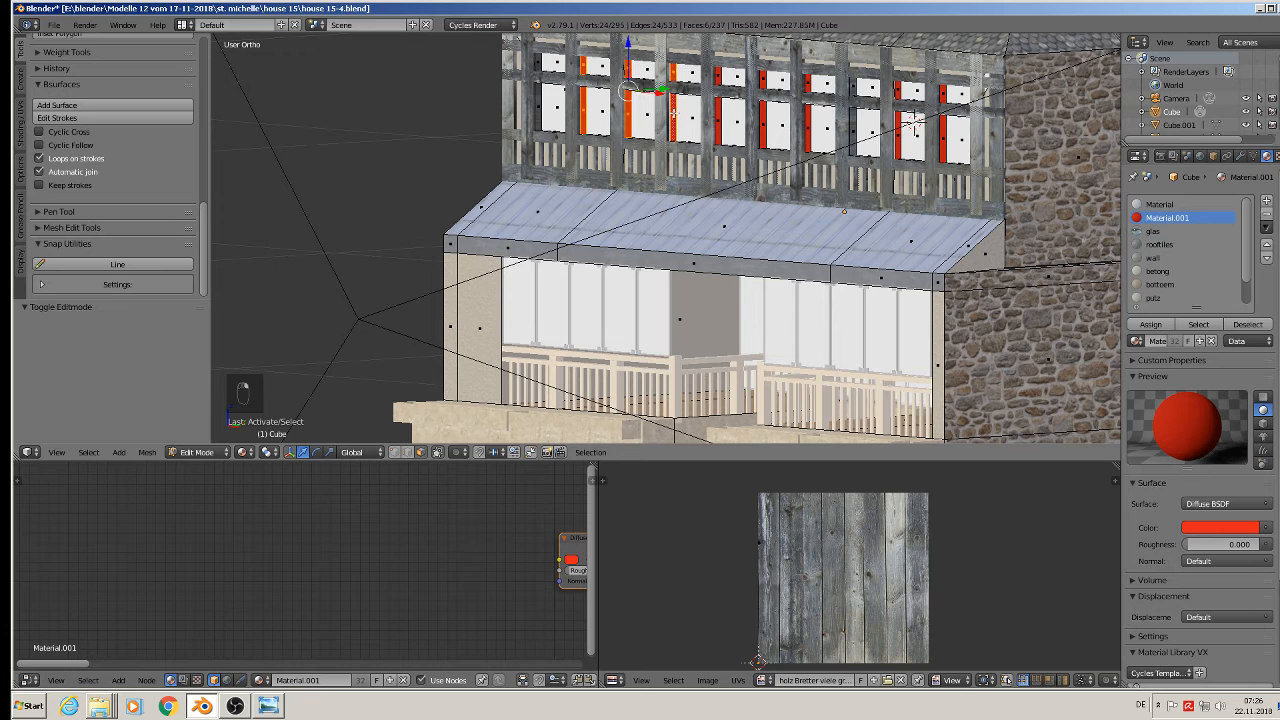
{"action": "right_click", "coordinate": [712, 75], "text": "shift"}
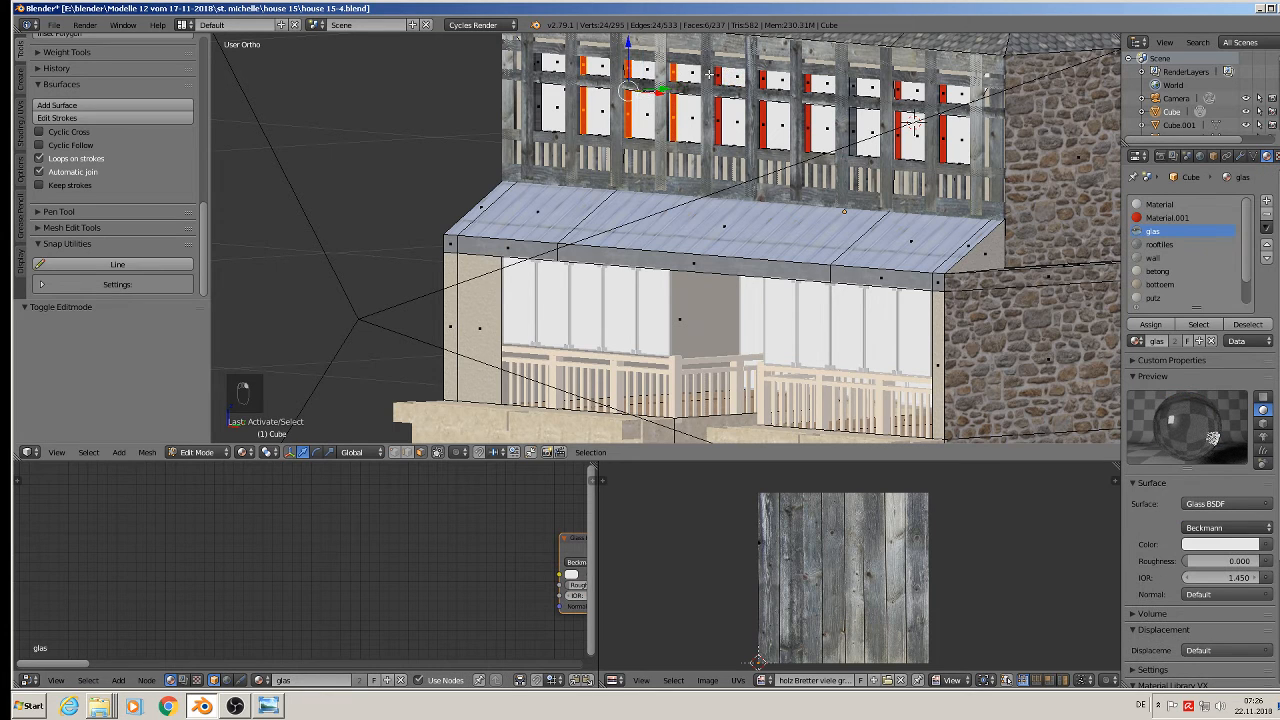
{"action": "right_click", "coordinate": [718, 118], "text": "shift"}
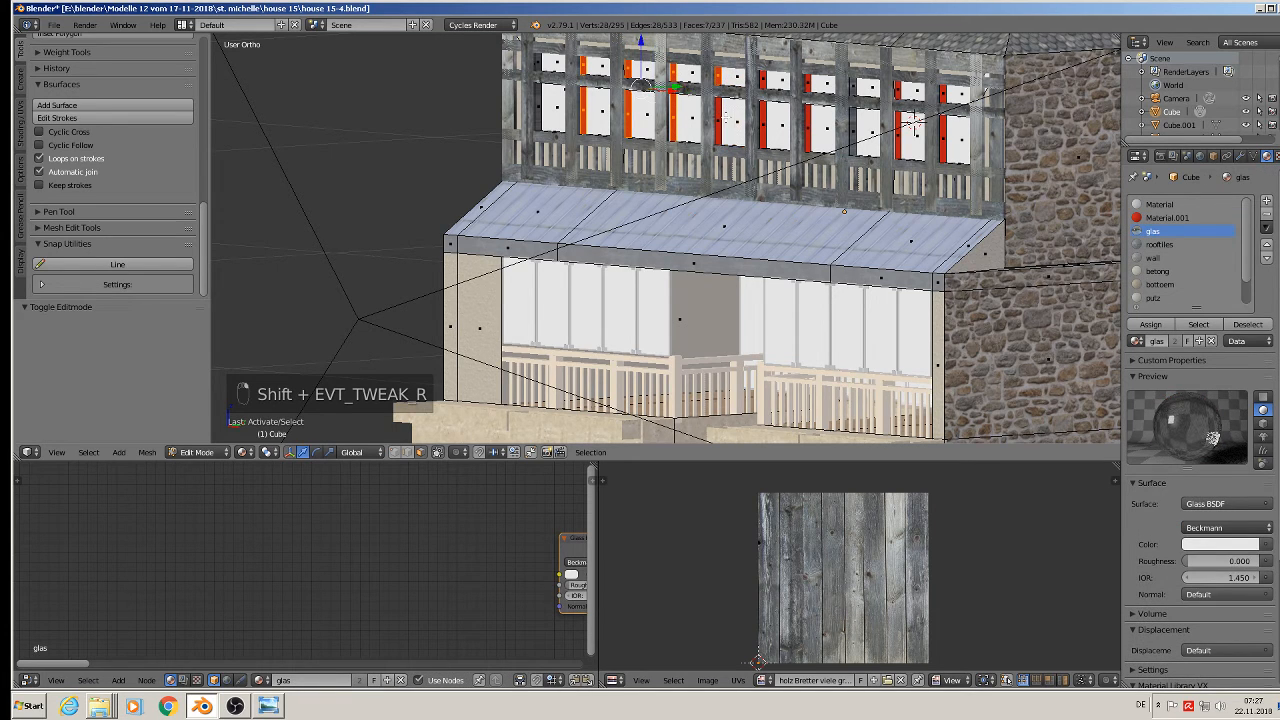
{"action": "right_click", "coordinate": [766, 122], "text": "shift"}
{"action": "right_click", "coordinate": [763, 80], "text": "shift"}
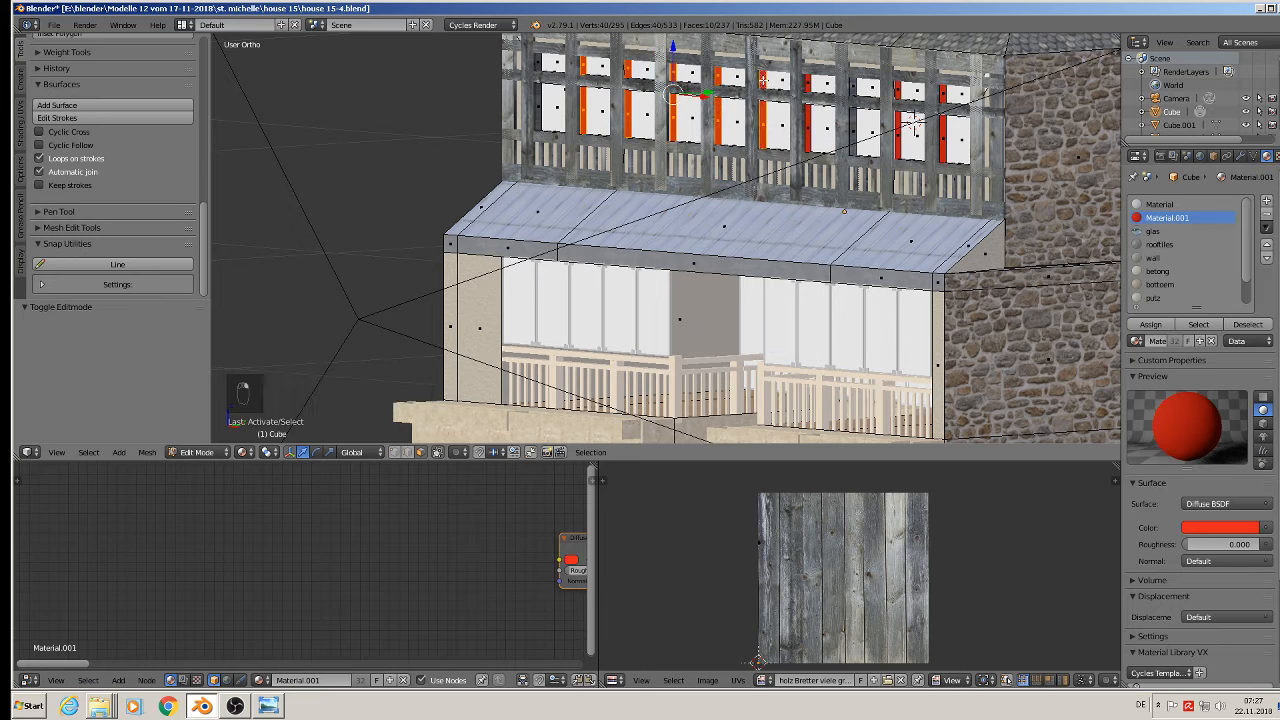
{"action": "right_click", "coordinate": [806, 83], "text": "shift"}
{"action": "right_click", "coordinate": [808, 120], "text": "shift"}
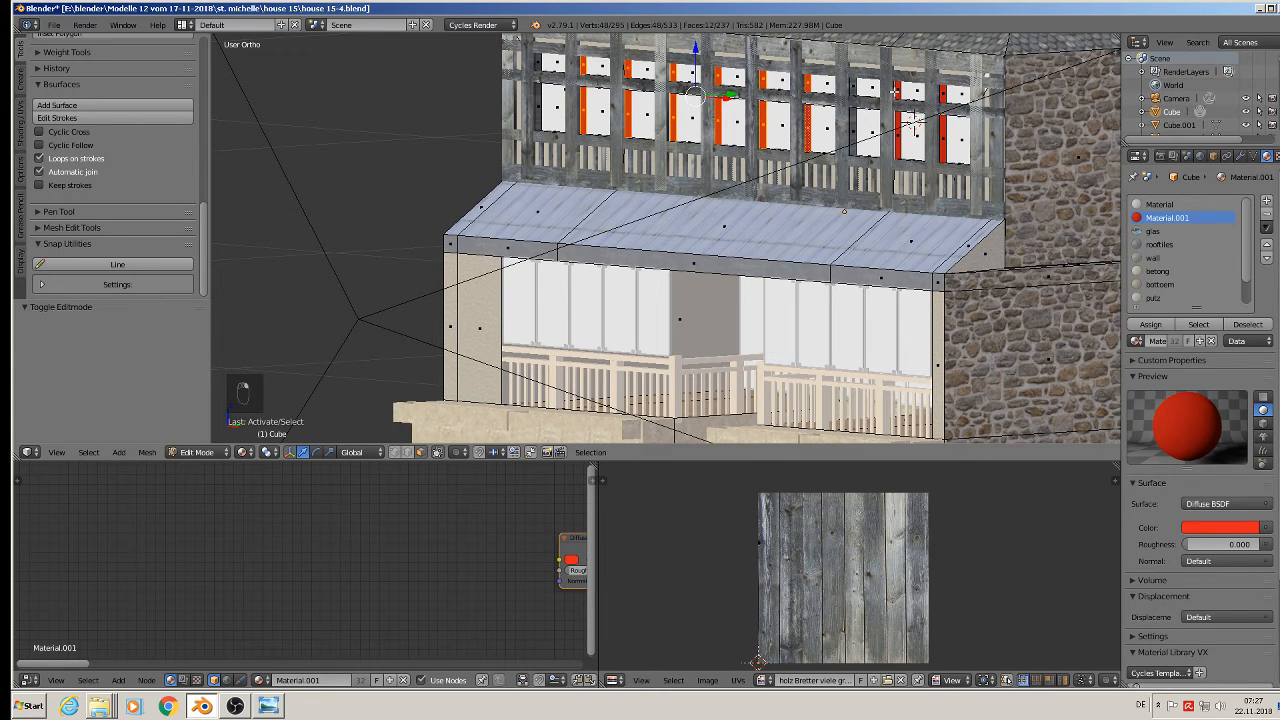
{"action": "right_click", "coordinate": [911, 120], "text": "shift"}
{"action": "right_click", "coordinate": [899, 122], "text": "shift"}
{"action": "right_click", "coordinate": [943, 95], "text": "shift"}
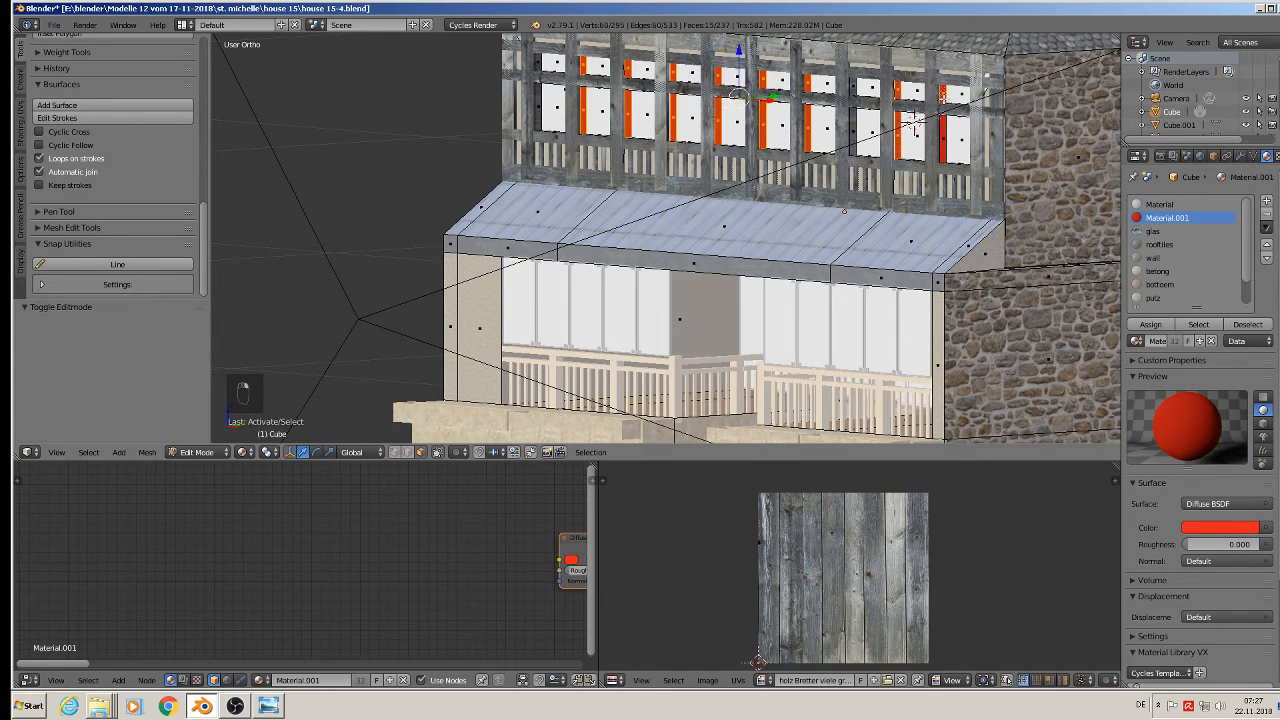
{"action": "right_click", "coordinate": [942, 126], "text": "shift"}
Step: Add the red side faces on the opposite side of the upper-floor window openings to the selection
{"action": "middle_click_drag", "start_coordinate": [942, 126], "coordinate": [920, 109]}
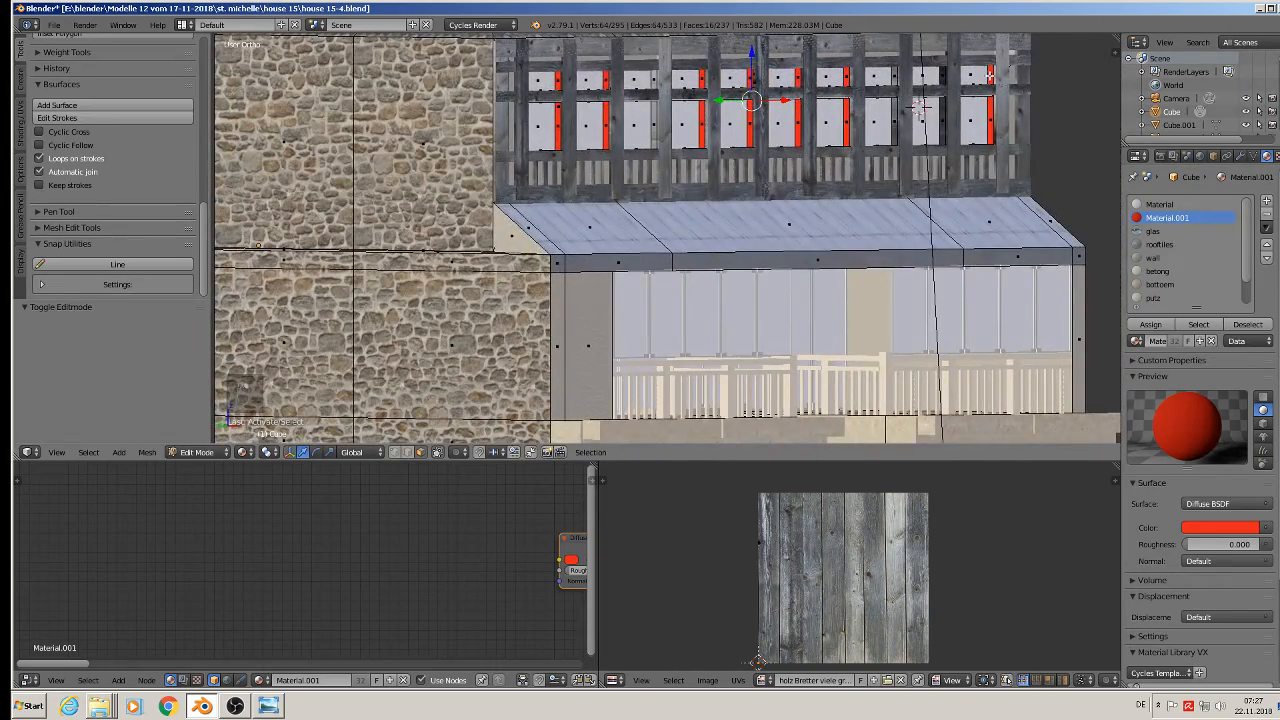
{"action": "right_click", "coordinate": [990, 75], "text": "shift"}
{"action": "right_click", "coordinate": [993, 102], "text": "shift"}
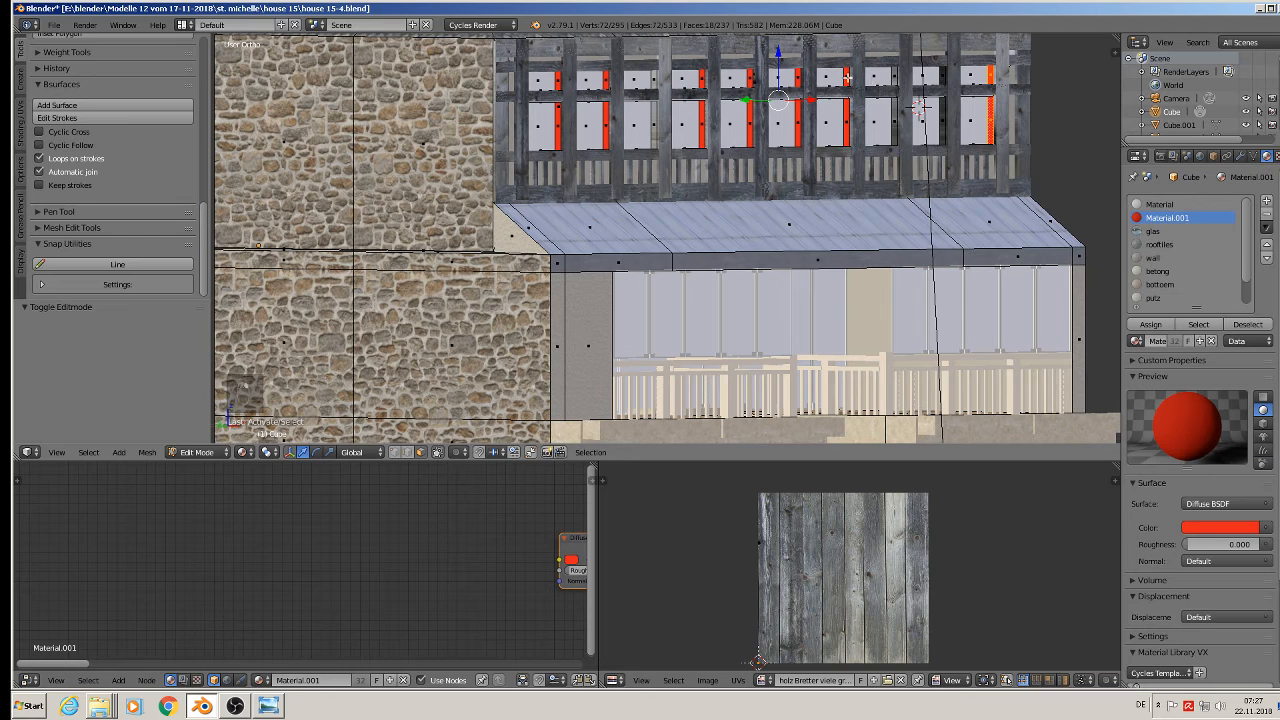
{"action": "right_click", "coordinate": [847, 77], "text": "shift"}
{"action": "right_click", "coordinate": [849, 124], "text": "shift"}
{"action": "right_click", "coordinate": [797, 79], "text": "shift"}
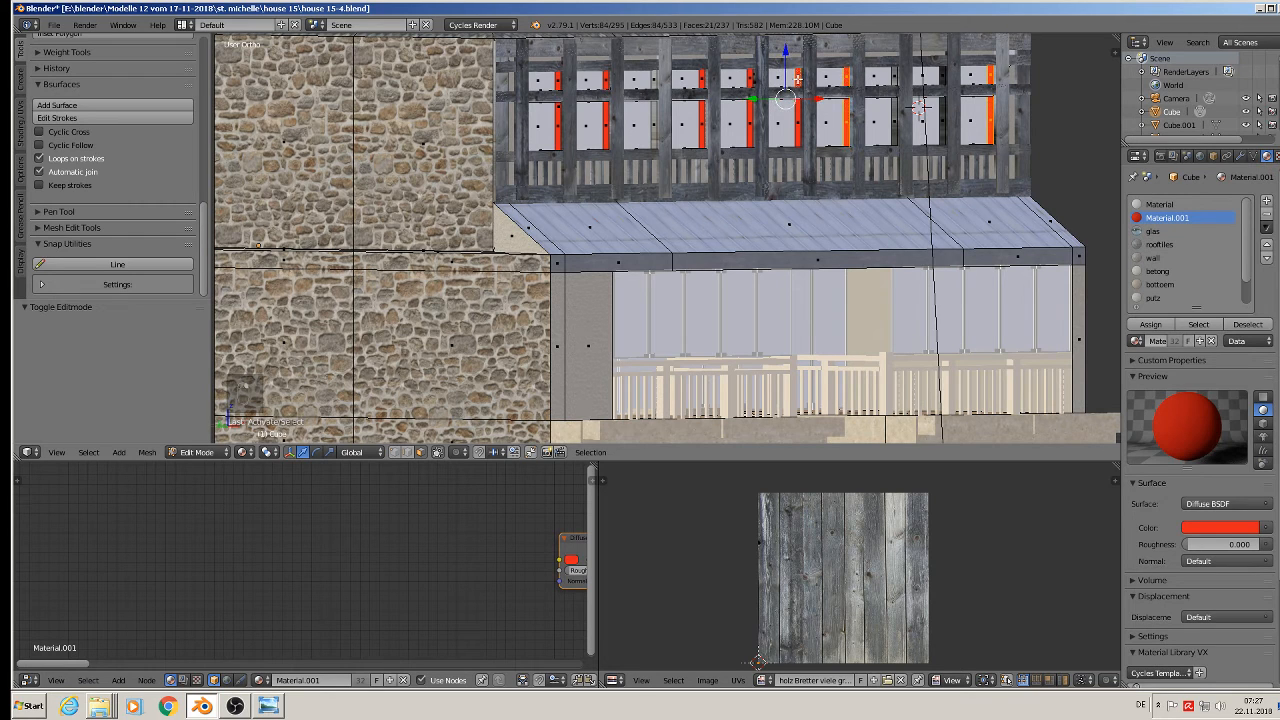
{"action": "right_click", "coordinate": [799, 116], "text": "shift"}
{"action": "right_click", "coordinate": [751, 78], "text": "shift"}
{"action": "right_click", "coordinate": [749, 116], "text": "shift"}
{"action": "right_click", "coordinate": [702, 82], "text": "shift"}
{"action": "right_click", "coordinate": [703, 116], "text": "shift"}
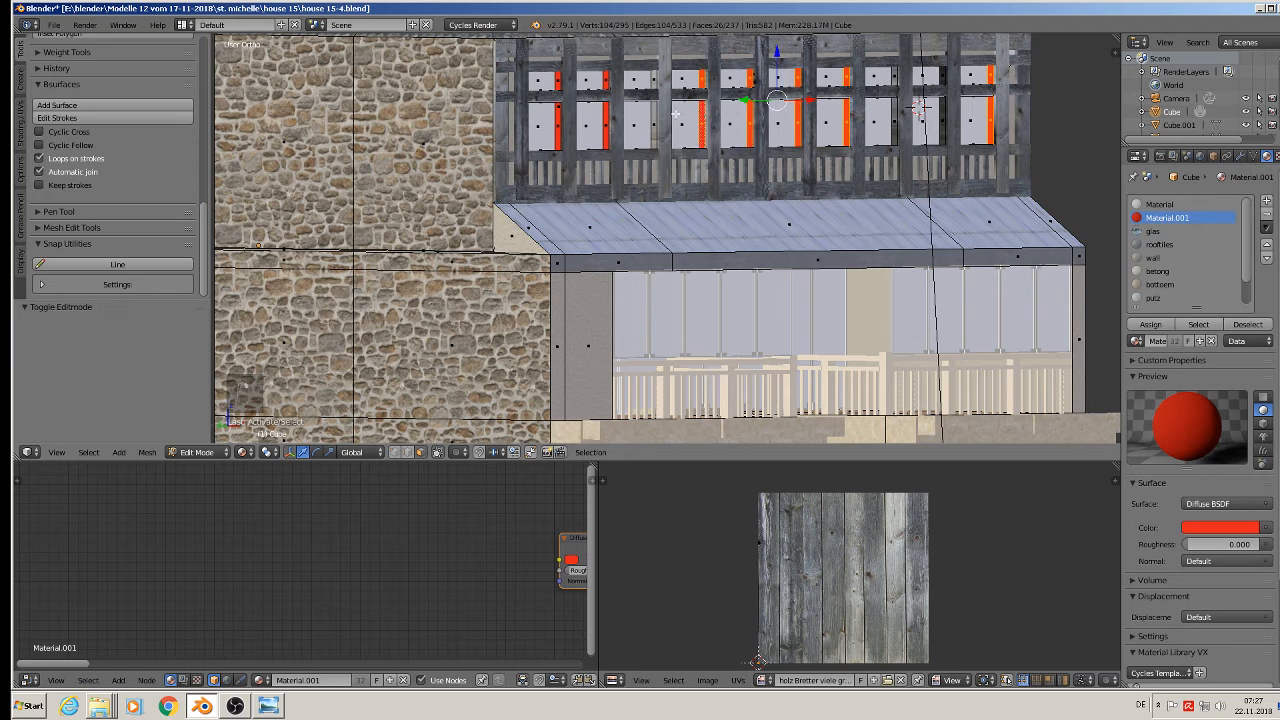
{"action": "right_click", "coordinate": [605, 80], "text": "shift"}
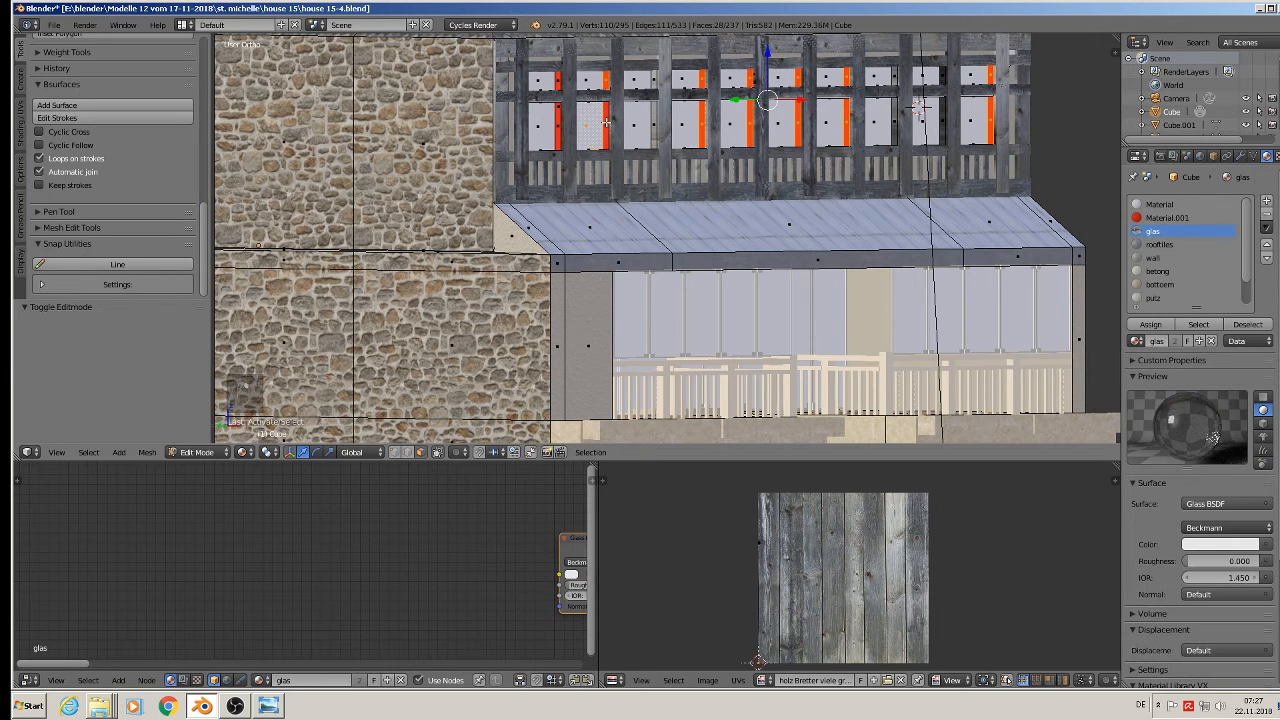
{"action": "right_click", "coordinate": [600, 122], "text": "shift"}
{"action": "right_click", "coordinate": [557, 113], "text": "shift"}
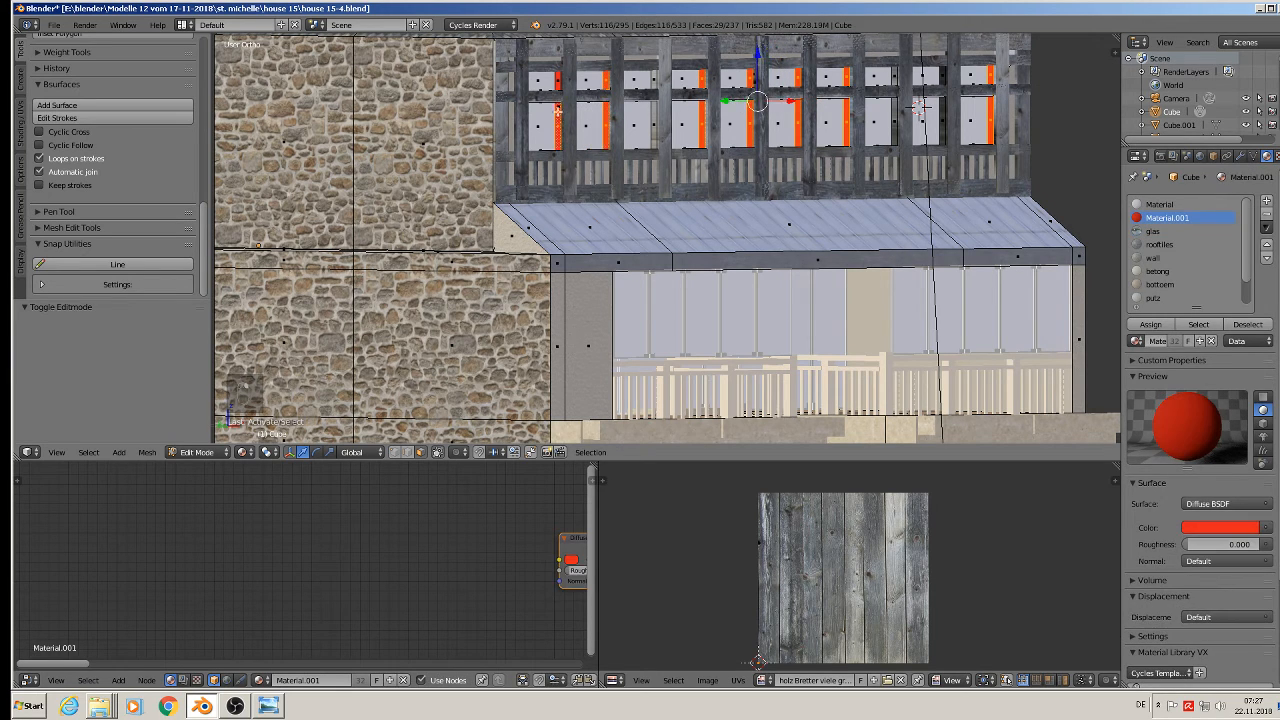
{"action": "right_click", "coordinate": [556, 85], "text": "shift"}
Step: UV-project the selected window side faces from the right orthographic view
{"action": "middle_click_drag", "start_coordinate": [556, 85], "coordinate": [411, 150]}
{"action": "key", "text": "KP_3"}
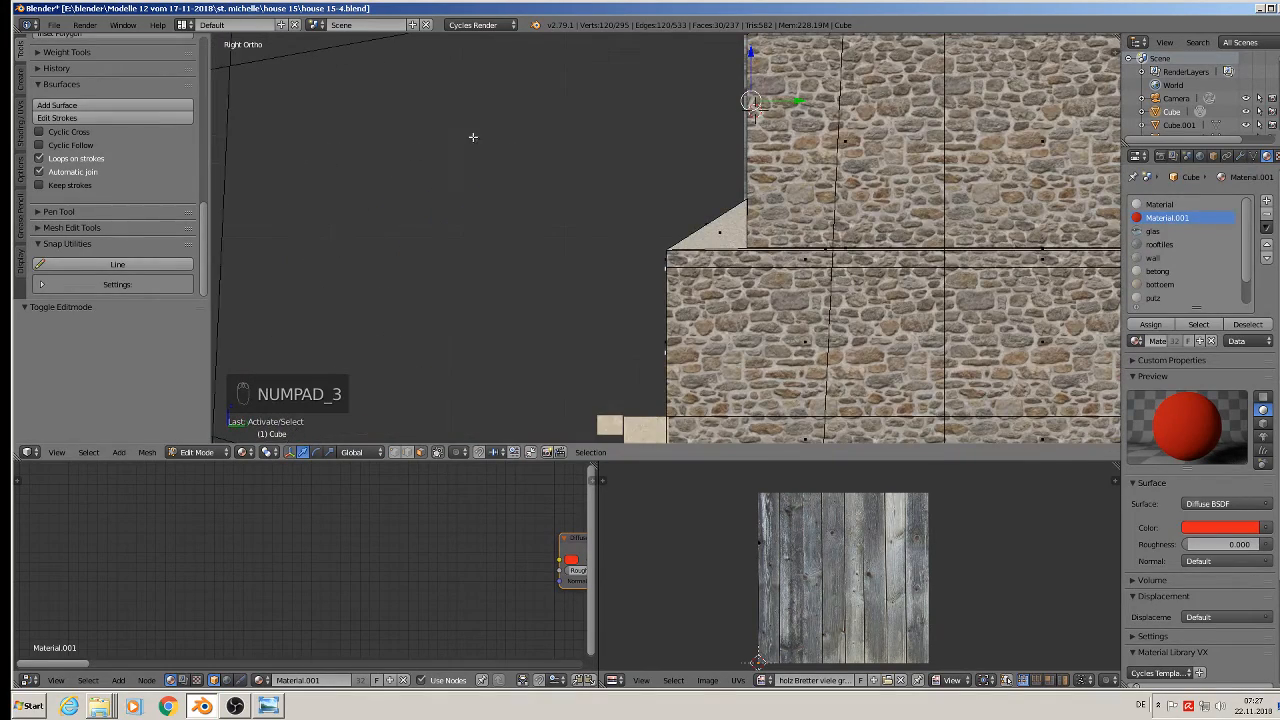
{"action": "key", "text": "u"}
{"action": "key", "text": "u"}
{"action": "left_click", "coordinate": [658, 190]}
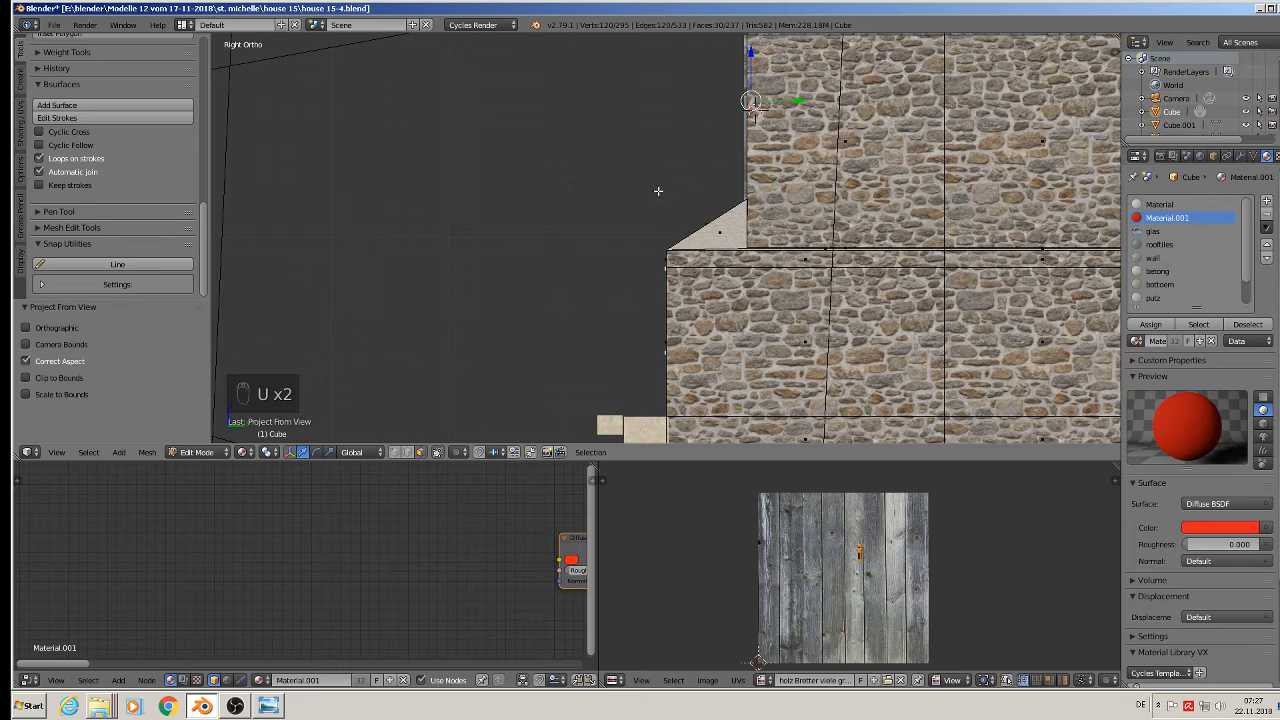
Step: Add a material slot with wood1 to the house mesh and assign it to the selected window side faces
{"action": "scroll", "coordinate": [1177, 281], "scroll_direction": "down", "scroll_amount": 2}
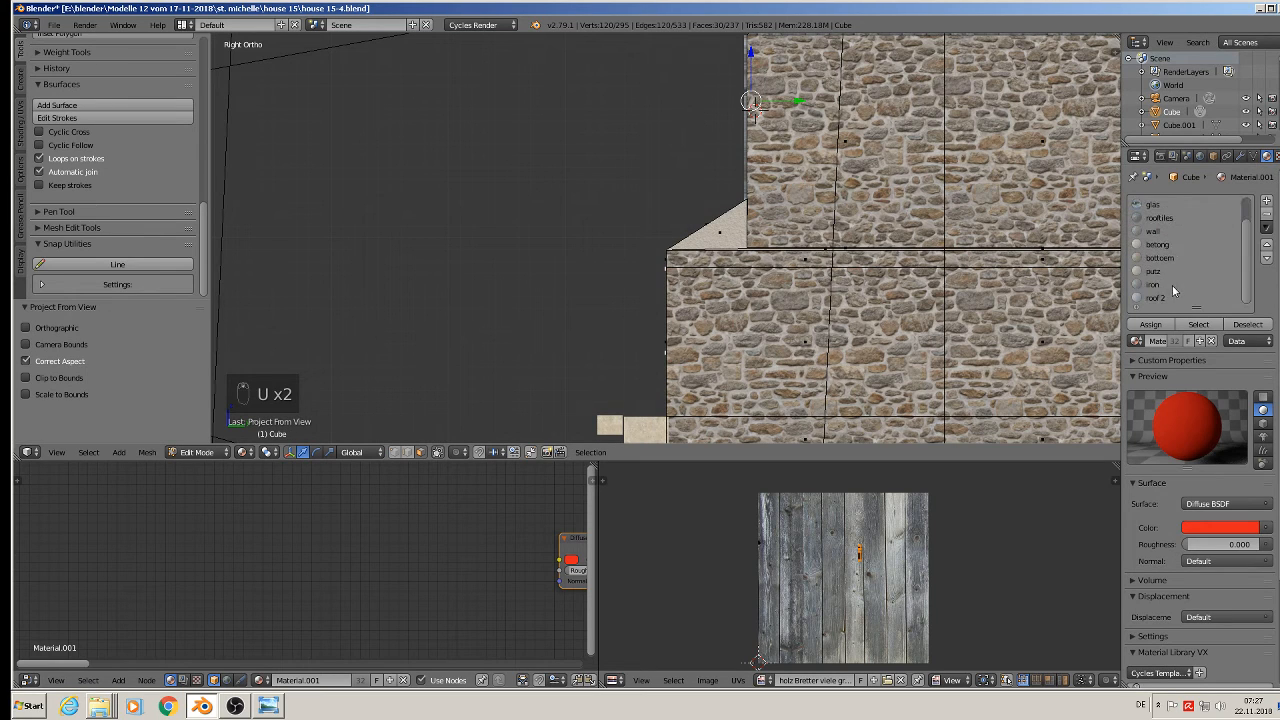
{"action": "scroll", "coordinate": [1179, 288], "scroll_direction": "up", "scroll_amount": 2}
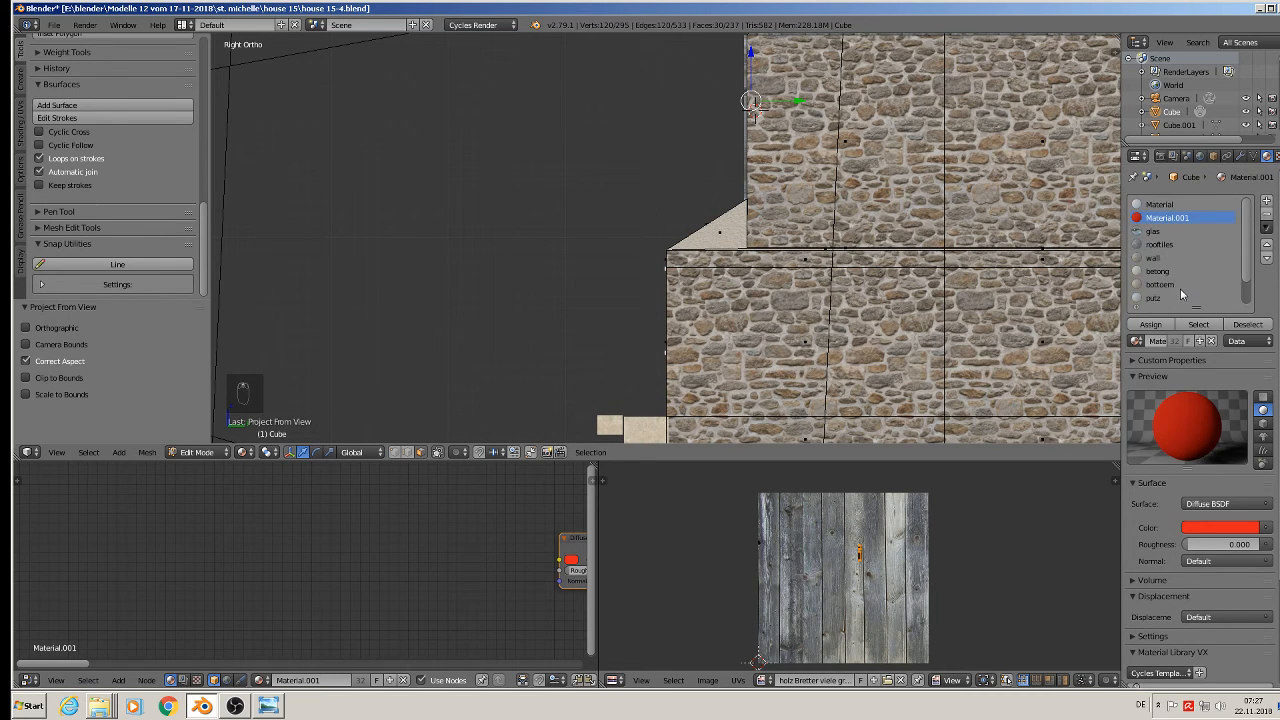
{"action": "scroll", "coordinate": [1180, 288], "scroll_direction": "down", "scroll_amount": 2}
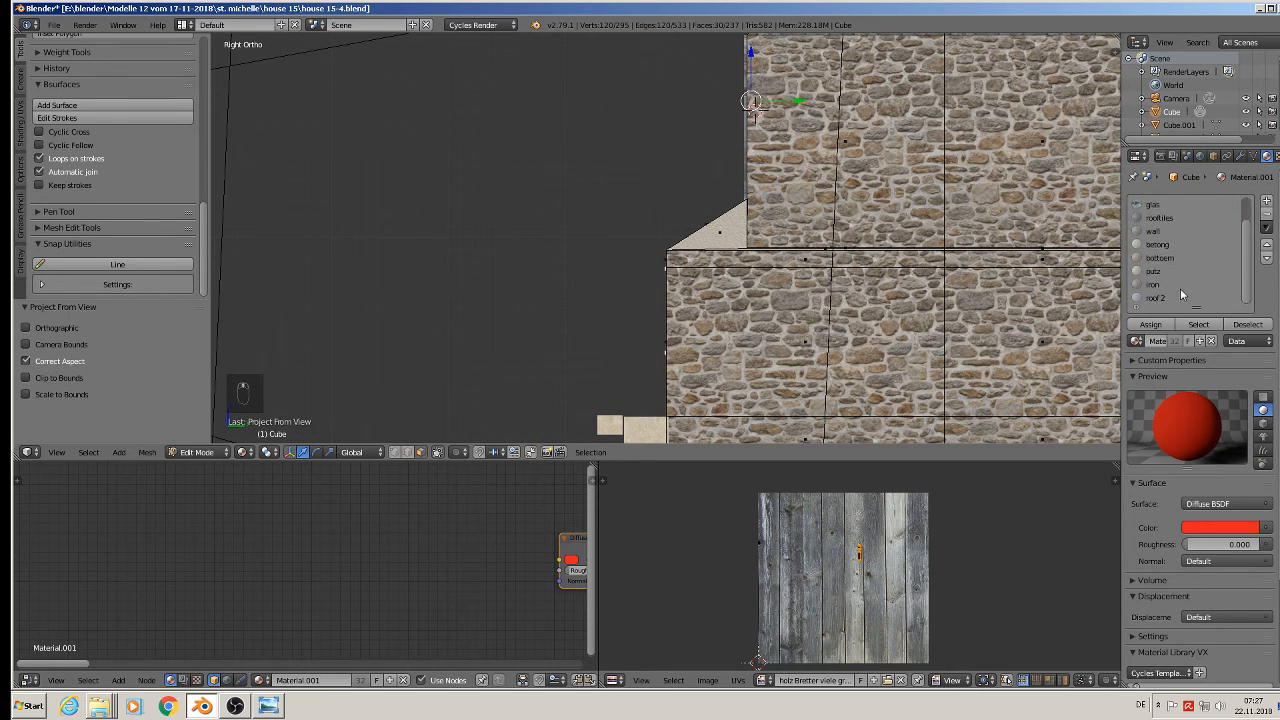
{"action": "left_click", "coordinate": [1268, 201]}
{"action": "left_click", "coordinate": [1137, 341]}
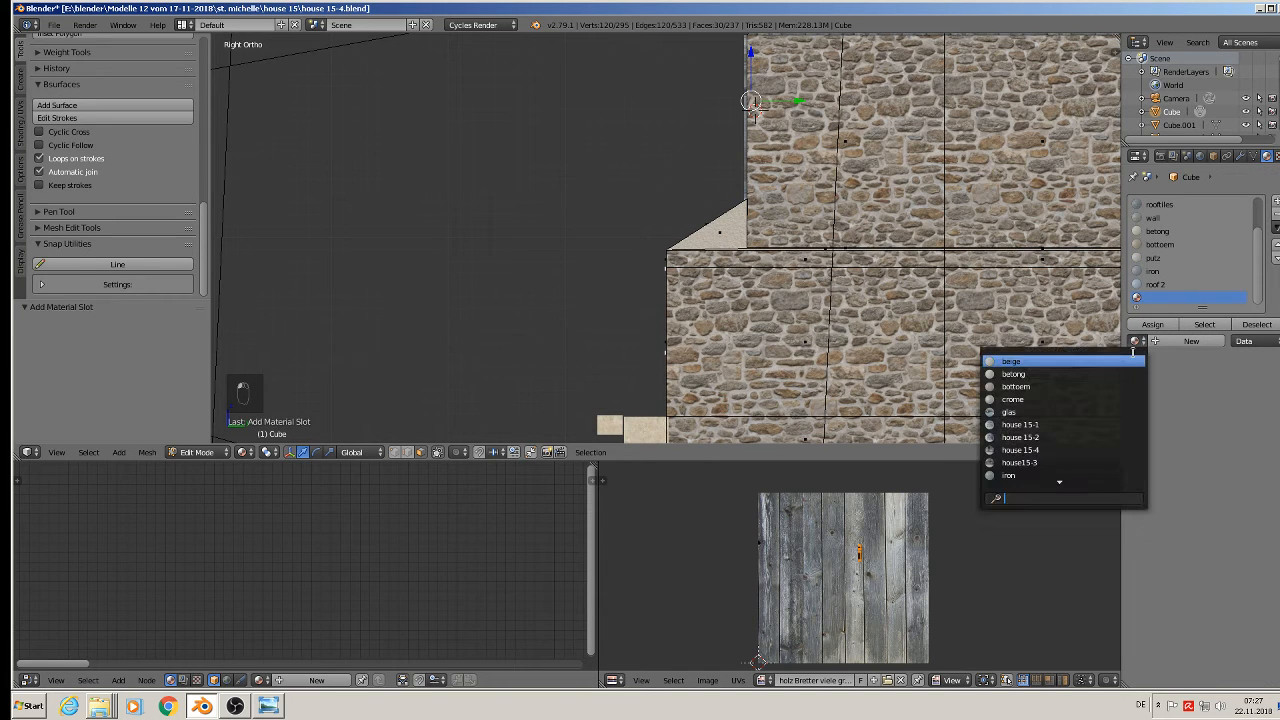
{"action": "scroll", "coordinate": [1120, 466], "scroll_direction": "down", "scroll_amount": 6}
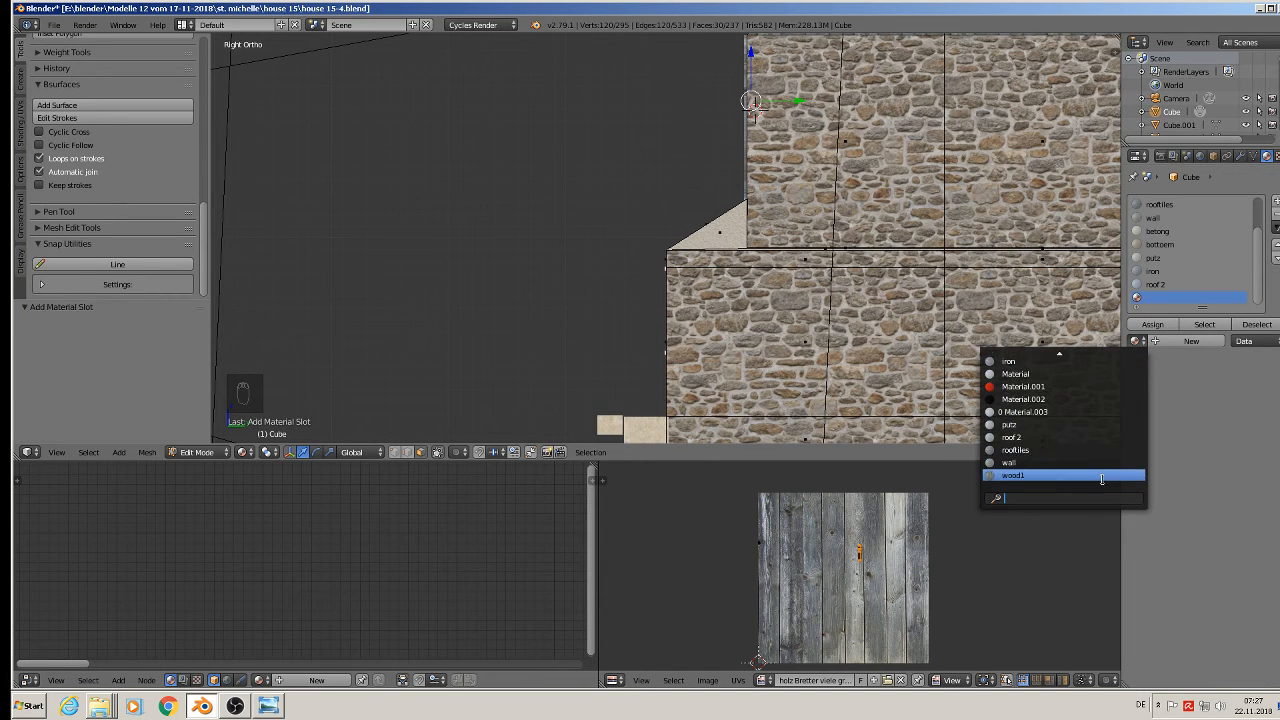
{"action": "left_click", "coordinate": [1103, 475]}
{"action": "left_click", "coordinate": [1150, 324]}
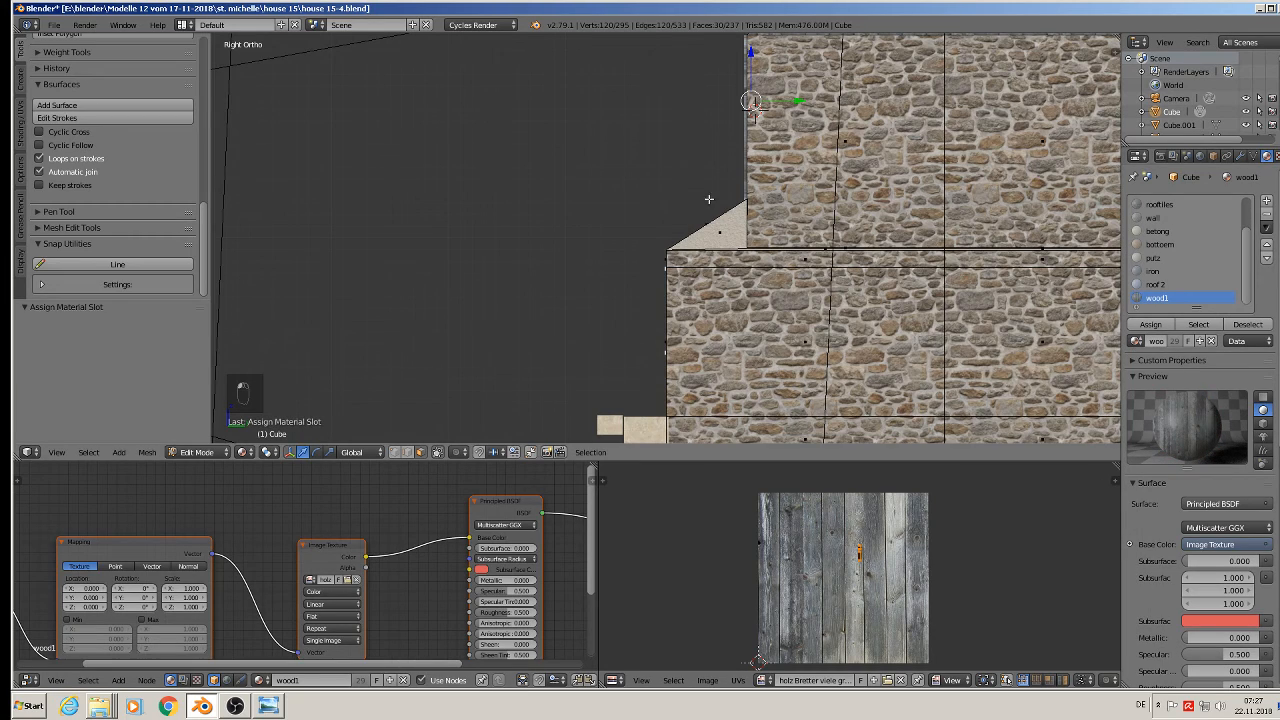
Step: Scale the window side faces' UVs up about 8.29 times over the wood planks, finish editing, and deselect everything
{"action": "middle_click_drag", "start_coordinate": [709, 200], "coordinate": [880, 262]}
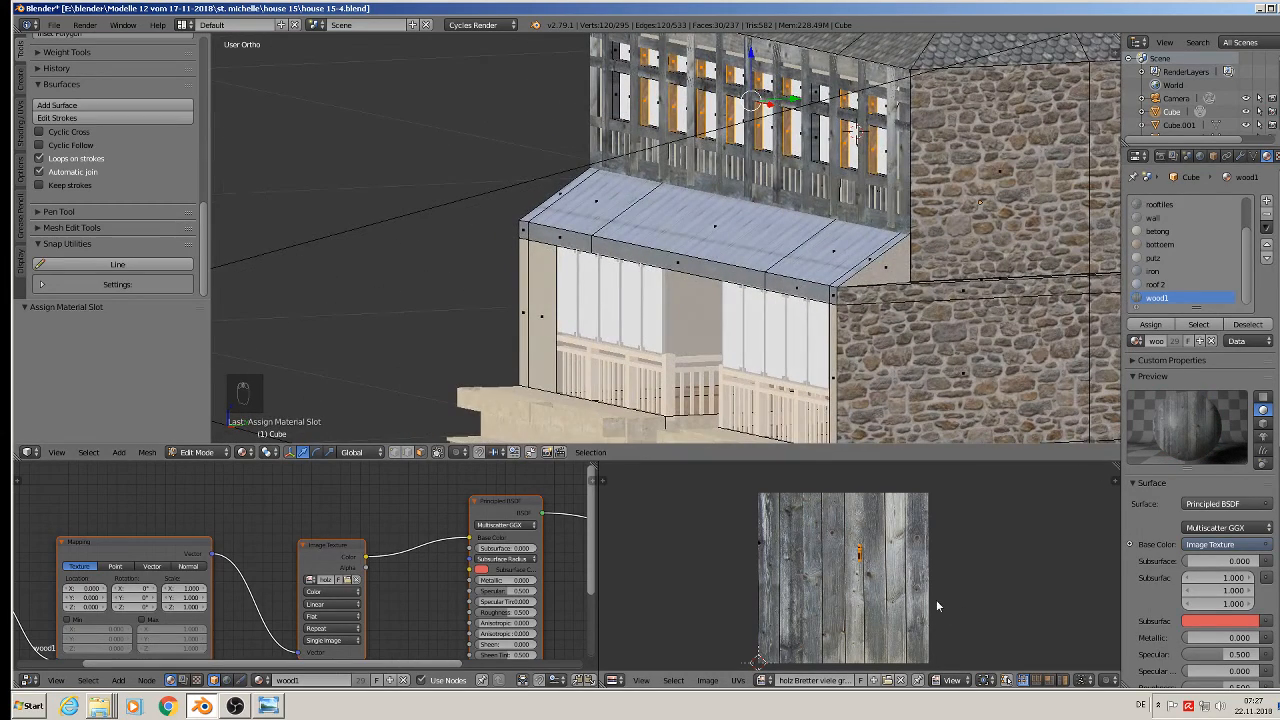
{"action": "key", "text": "s"}
{"action": "left_click", "coordinate": [905, 610]}
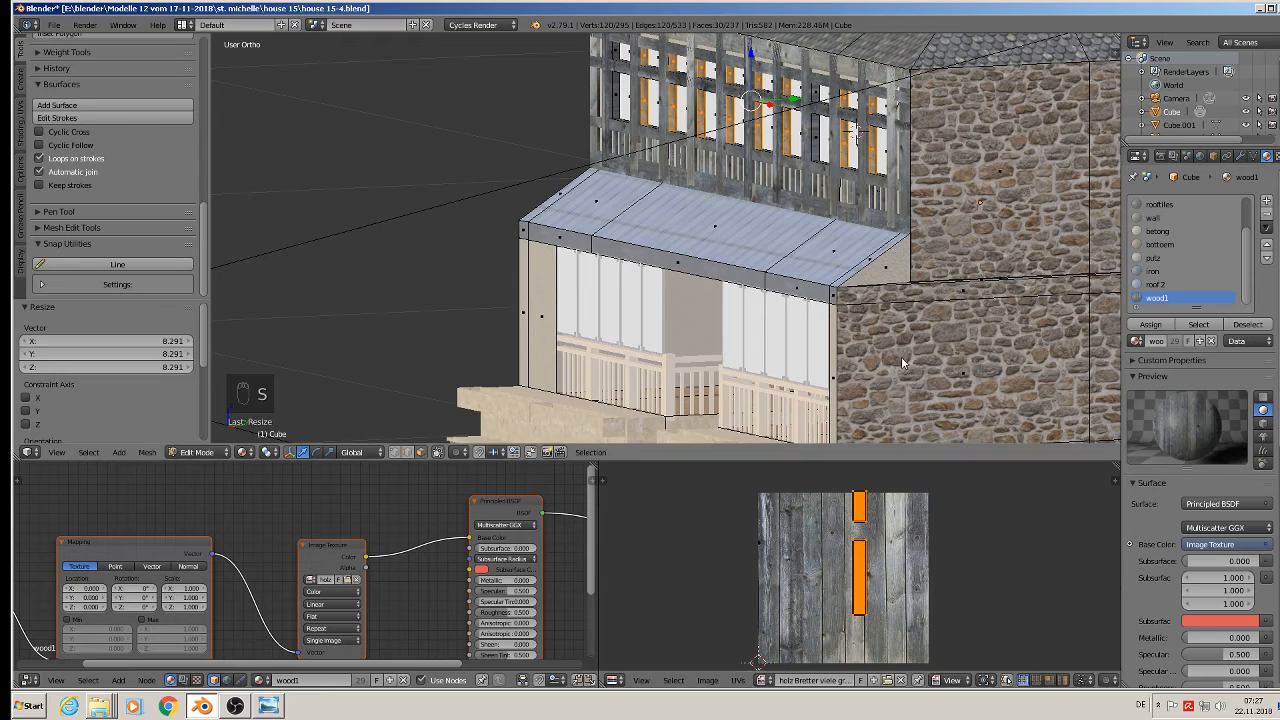
{"action": "key", "text": "Tab"}
{"action": "key", "text": "a"}
{"action": "key", "text": "a"}
Step: Check the textured facade from the front at an angle and save the blend file
{"action": "middle_click_drag", "start_coordinate": [760, 297], "coordinate": [578, 267]}
{"action": "scroll", "coordinate": [836, 321], "scroll_direction": "down", "scroll_amount": 3}
{"action": "scroll", "coordinate": [578, 267], "scroll_direction": "up", "scroll_amount": 3}
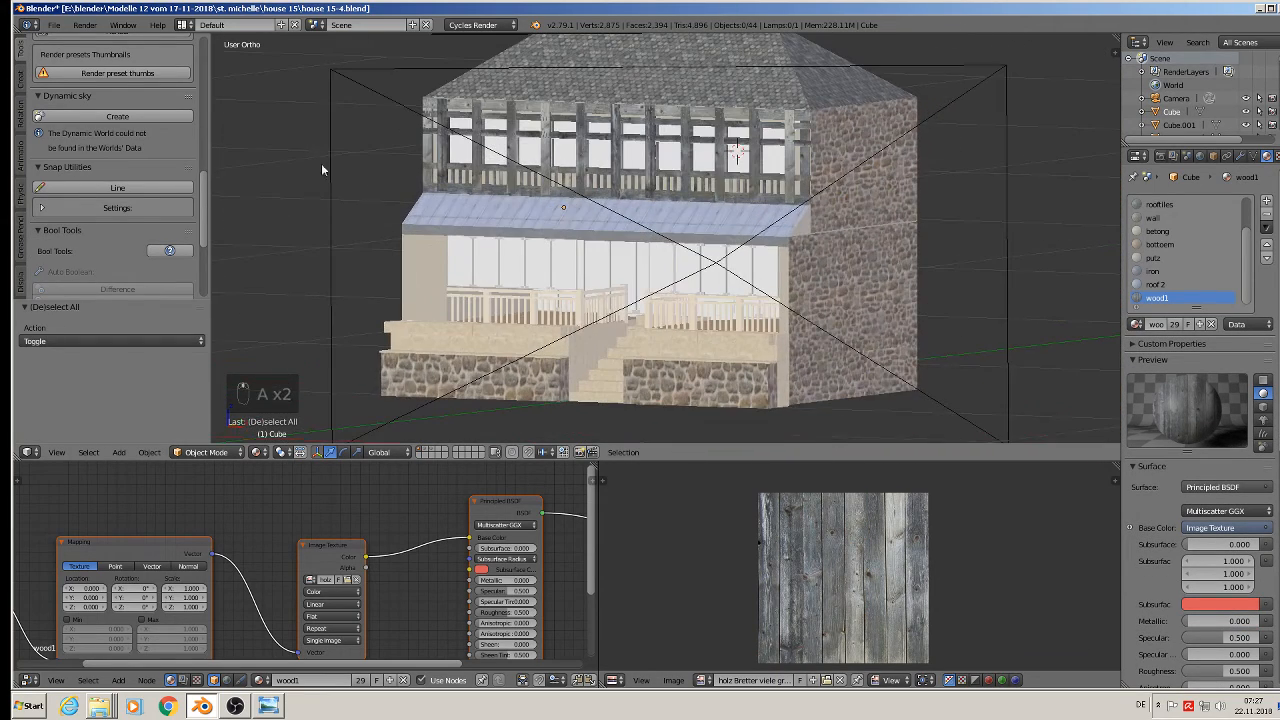
{"action": "left_click", "coordinate": [50, 25]}
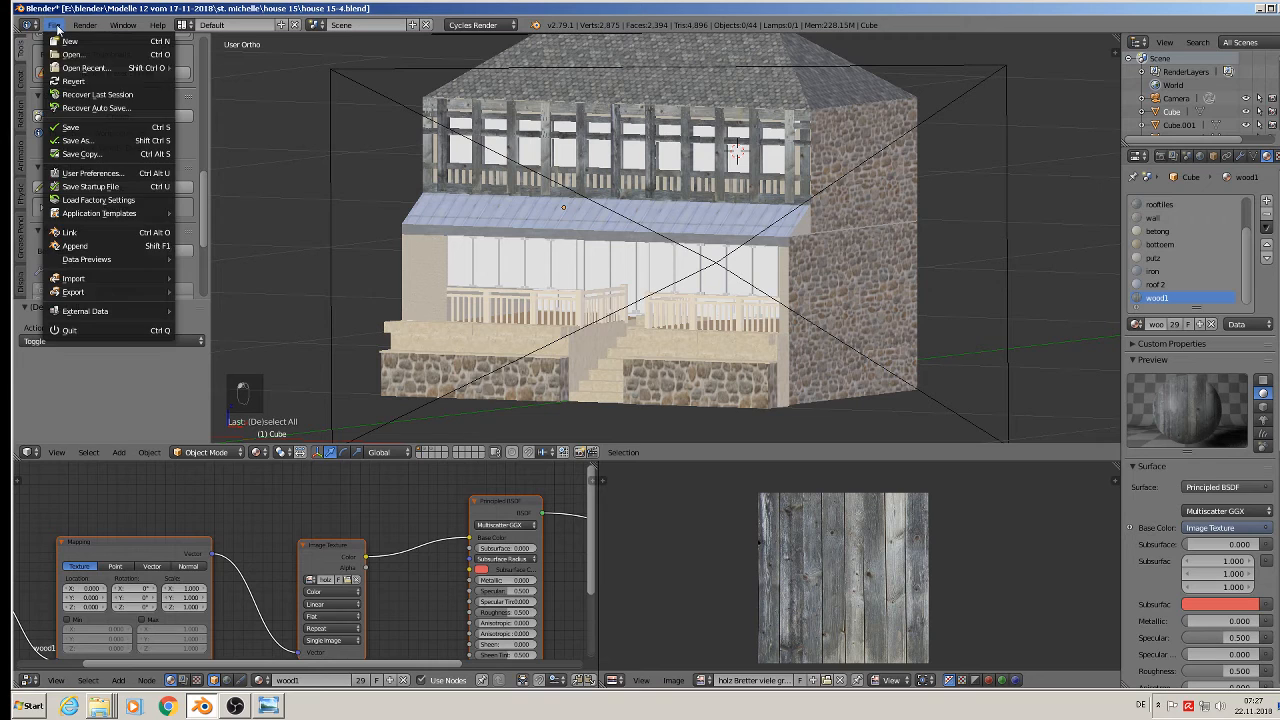
{"action": "left_click", "coordinate": [71, 129]}
Step: Preview the whole house in Rendered viewport shading
{"action": "scroll", "coordinate": [456, 383], "scroll_direction": "up", "scroll_amount": 2}
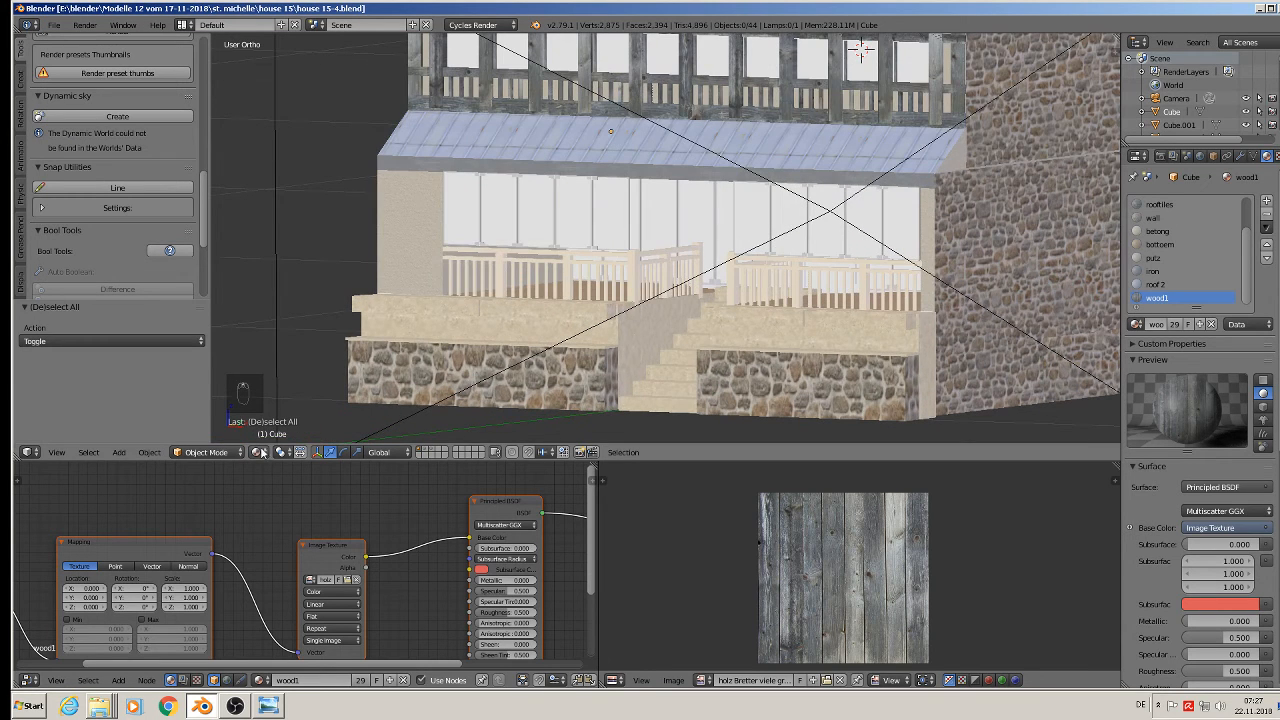
{"action": "scroll", "coordinate": [281, 434], "scroll_direction": "down", "scroll_amount": 3}
{"action": "left_click", "coordinate": [258, 452]}
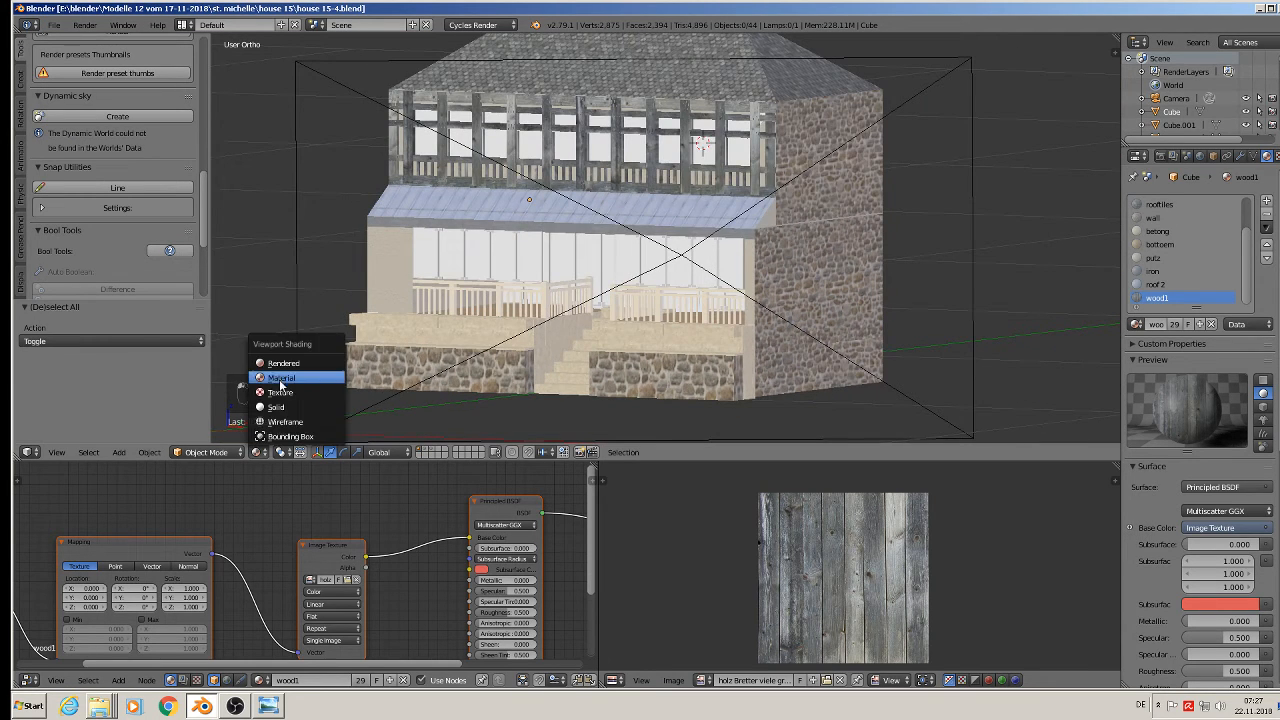
{"action": "left_click", "coordinate": [283, 363]}
{"action": "left_click", "coordinate": [280, 369]}
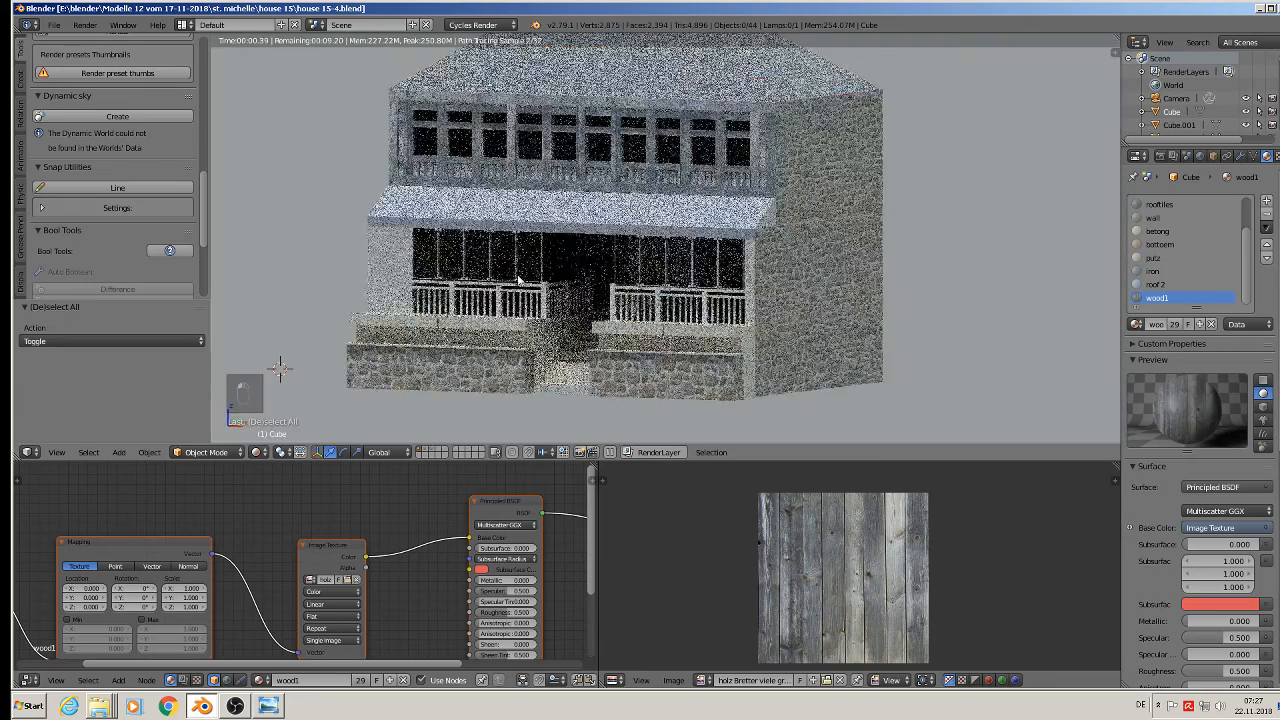
{"action": "middle_click_drag", "start_coordinate": [602, 251], "coordinate": [626, 295], "text": "shift"}
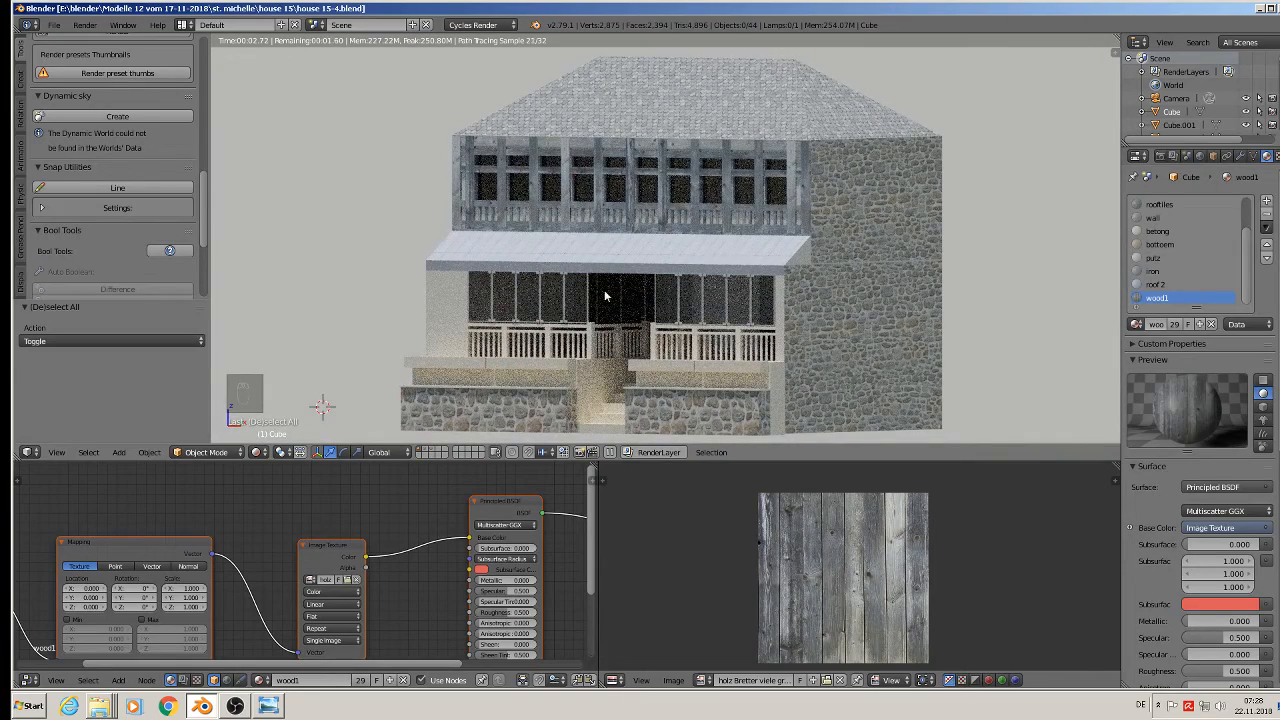
Step: Return the viewport to Material shading and review the wood1 node setup from its mapping to the material output
{"action": "left_click", "coordinate": [256, 453]}
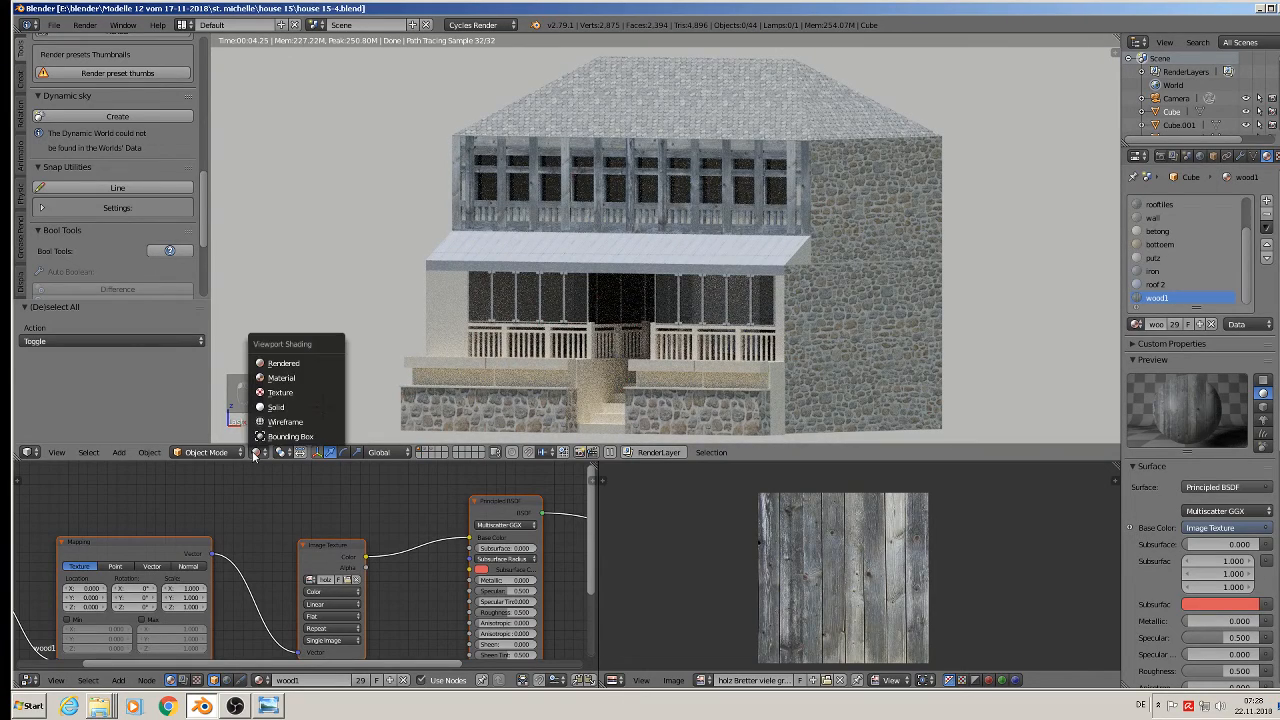
{"action": "left_click", "coordinate": [283, 379]}
{"action": "scroll", "coordinate": [484, 600], "scroll_direction": "down", "scroll_amount": 7}
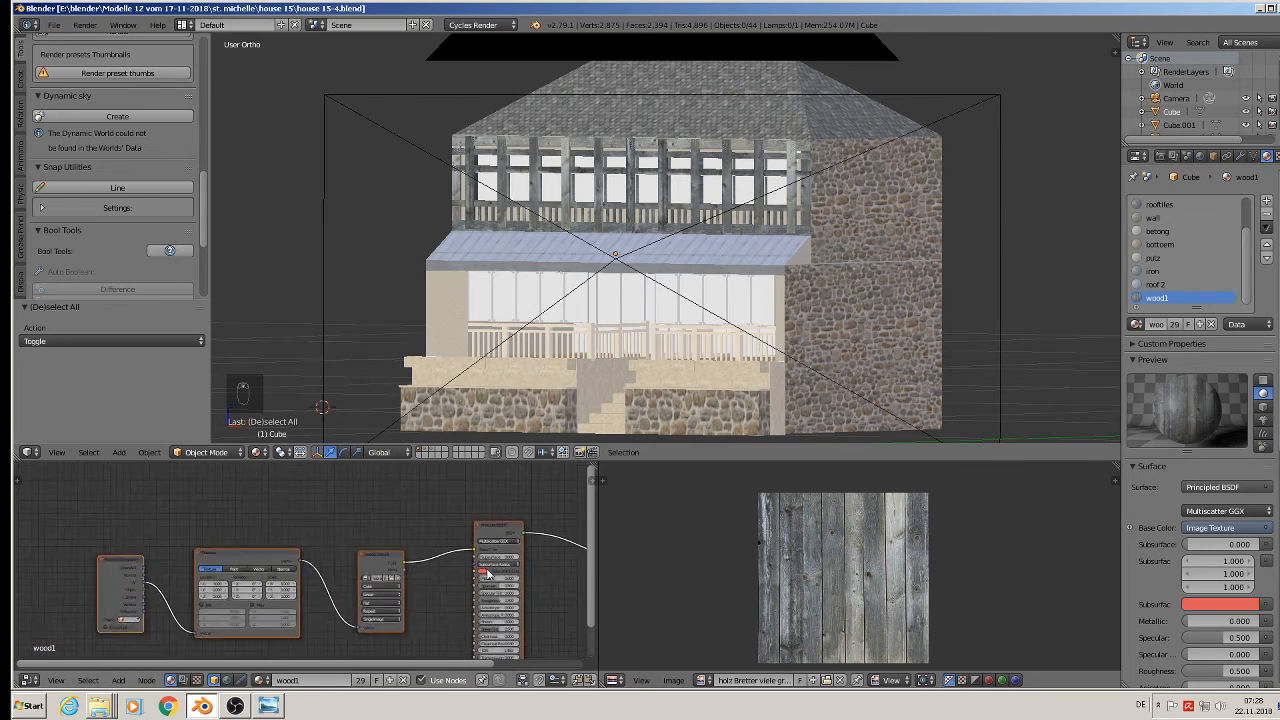
{"action": "middle_click_drag", "start_coordinate": [480, 572], "coordinate": [247, 506]}
{"action": "scroll", "coordinate": [385, 509], "scroll_direction": "up", "scroll_amount": 1}
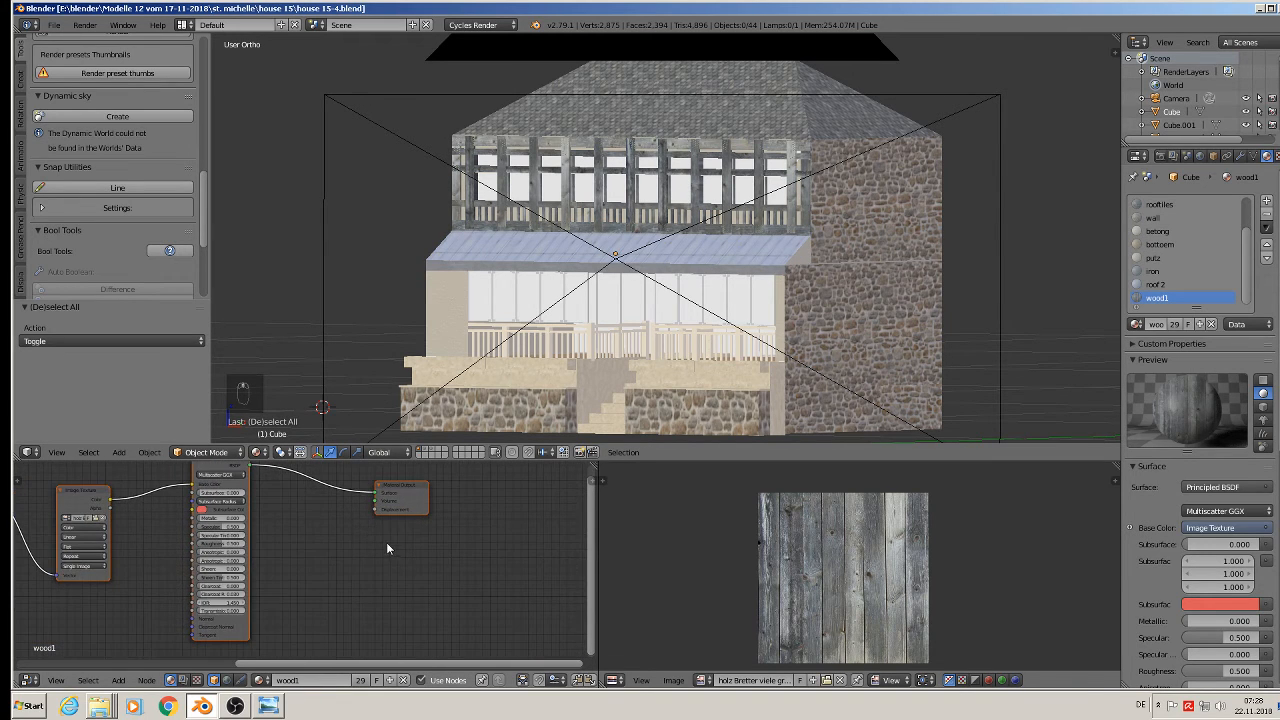
{"action": "scroll", "coordinate": [289, 500], "scroll_direction": "up", "scroll_amount": 2}
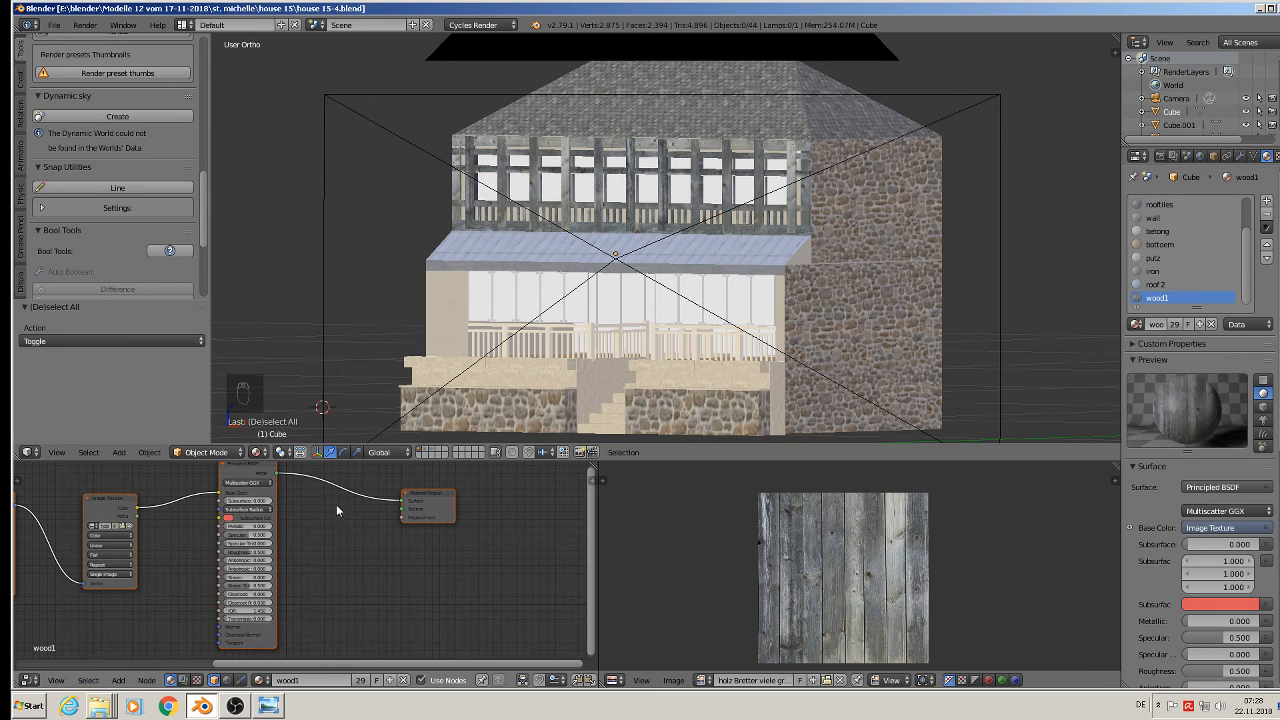
{"action": "scroll", "coordinate": [369, 516], "scroll_direction": "left", "scroll_amount": 6, "text": "ctrl"}
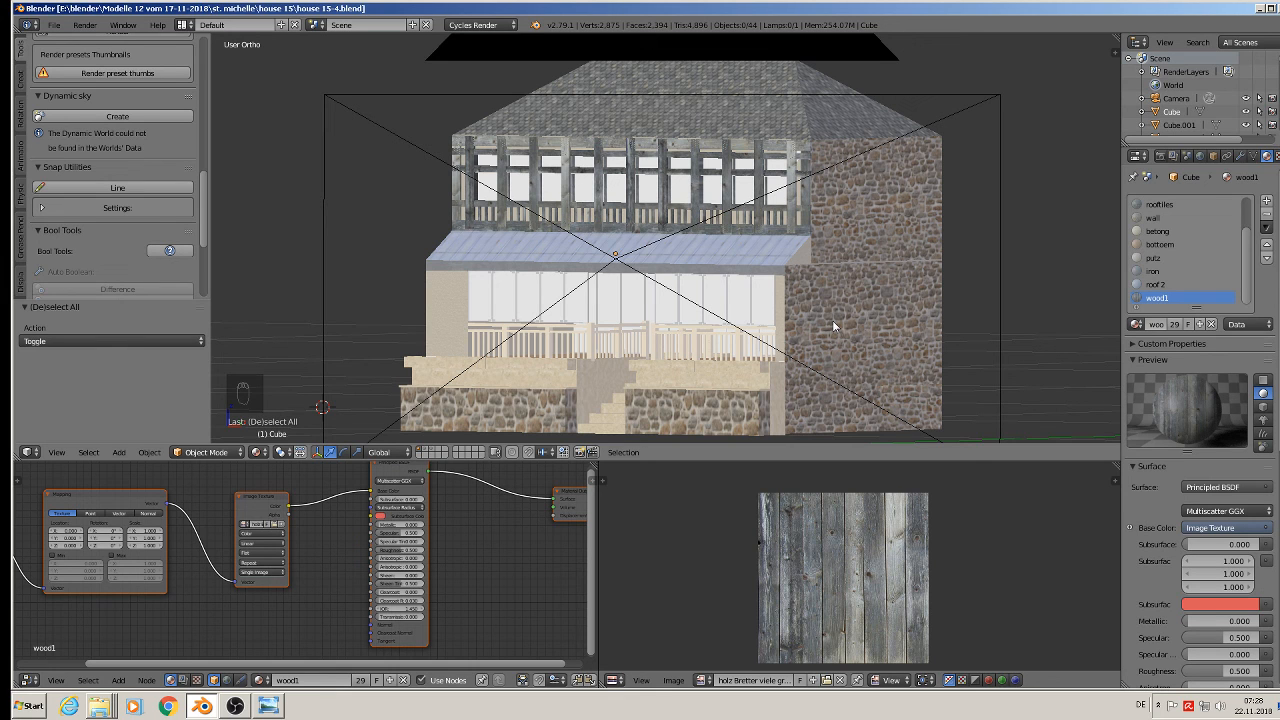
Step: Examine the finished house model from several angles
{"action": "middle_click_drag", "start_coordinate": [572, 325], "coordinate": [567, 340]}
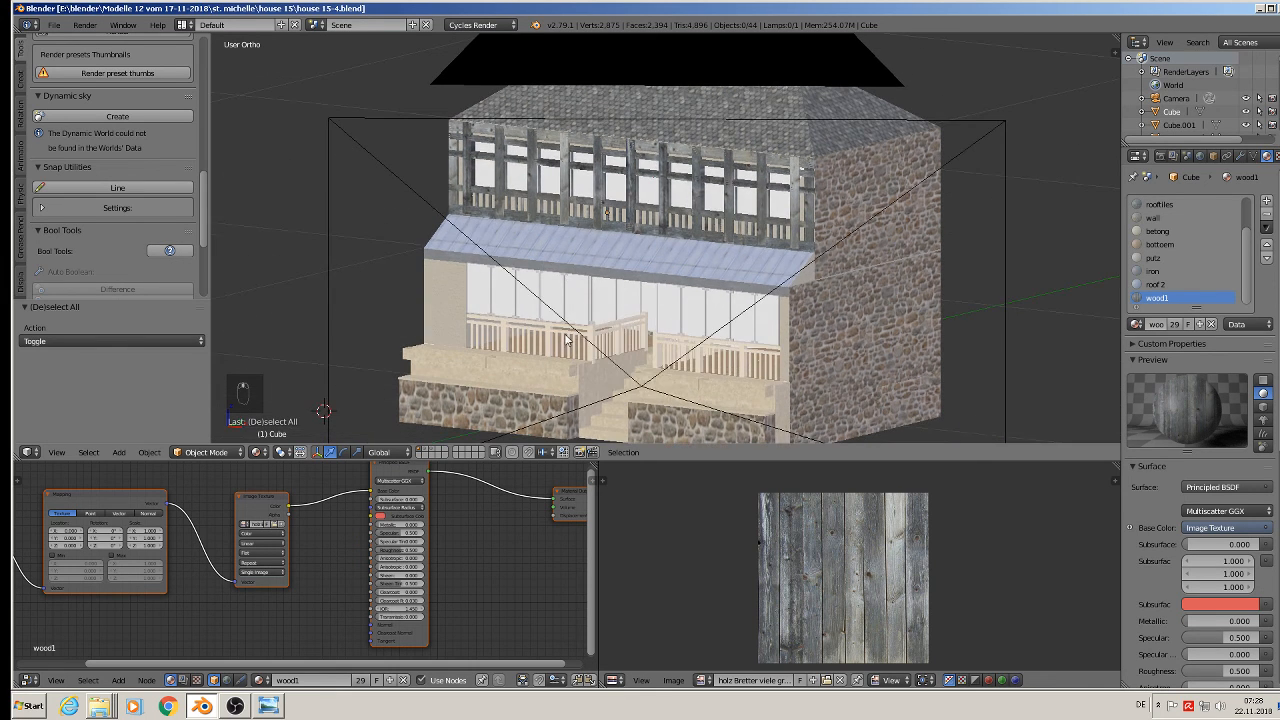
{"action": "scroll", "coordinate": [566, 340], "scroll_direction": "down", "scroll_amount": 2}
{"action": "scroll", "coordinate": [559, 341], "scroll_direction": "up", "scroll_amount": 1}
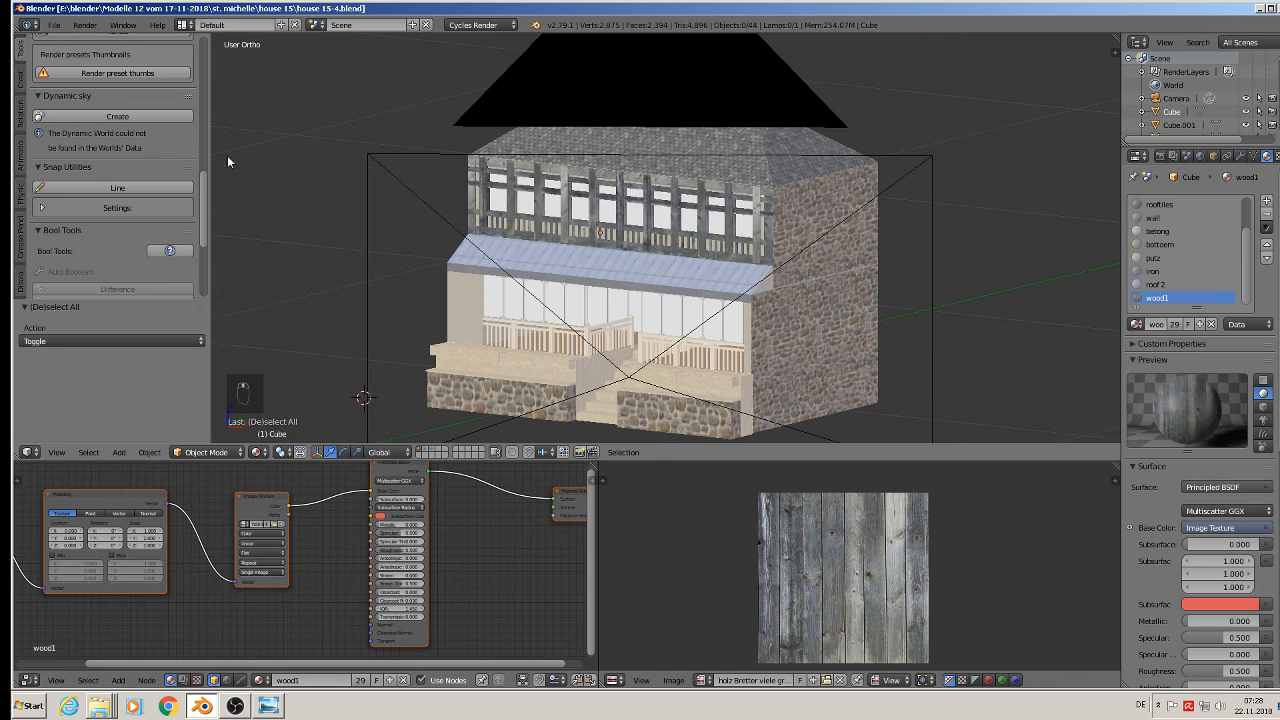
{"action": "left_click", "coordinate": [53, 24]}
{"action": "middle_click_drag", "start_coordinate": [834, 398], "coordinate": [893, 383]}
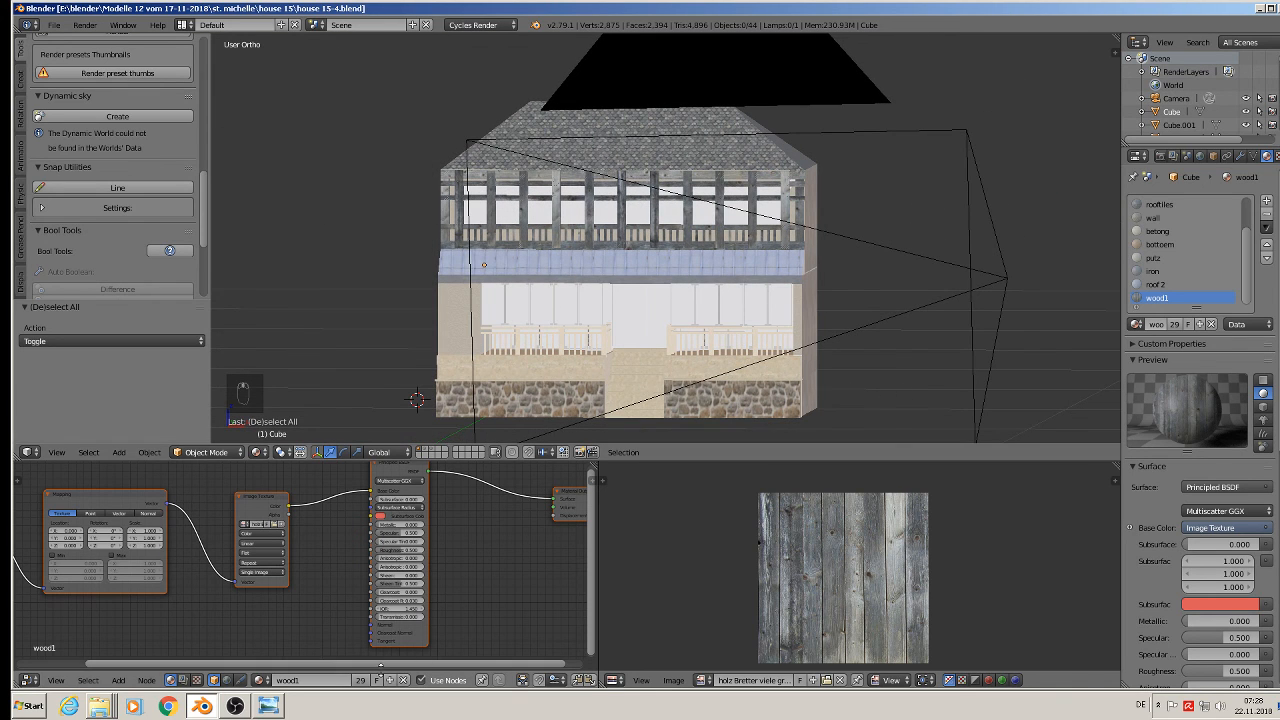
{"action": "left_click", "coordinate": [243, 706]}
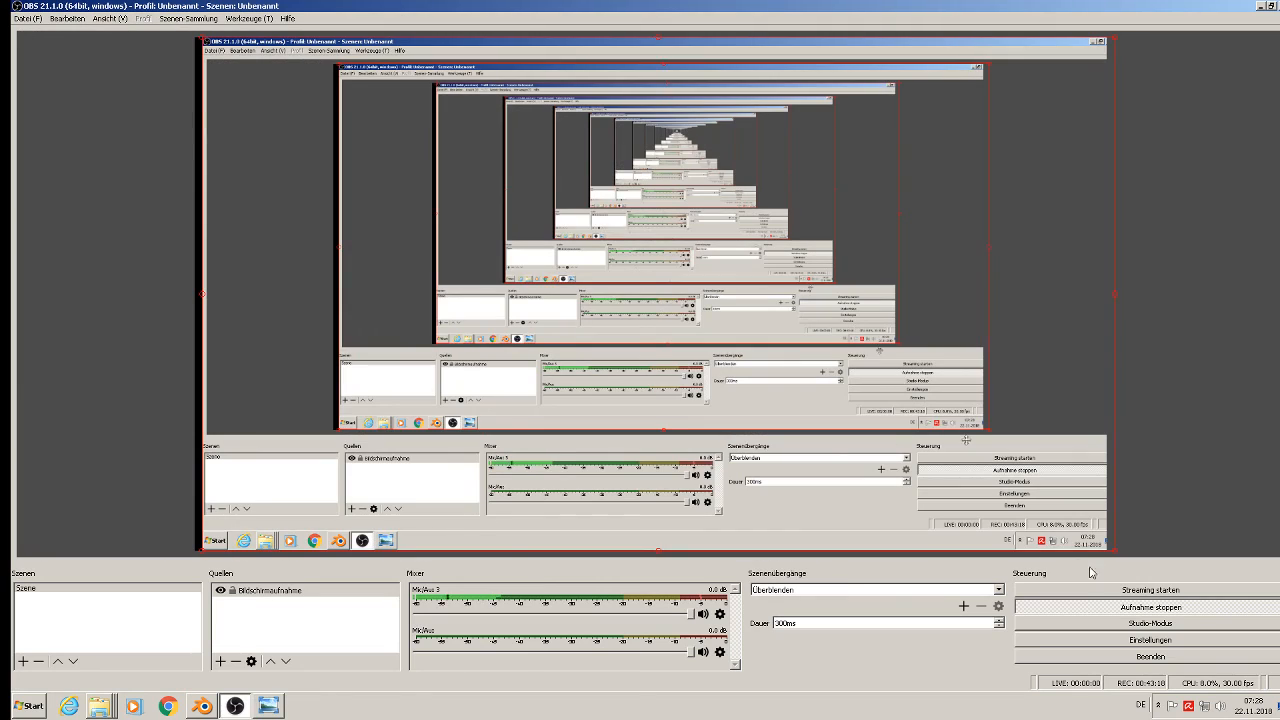